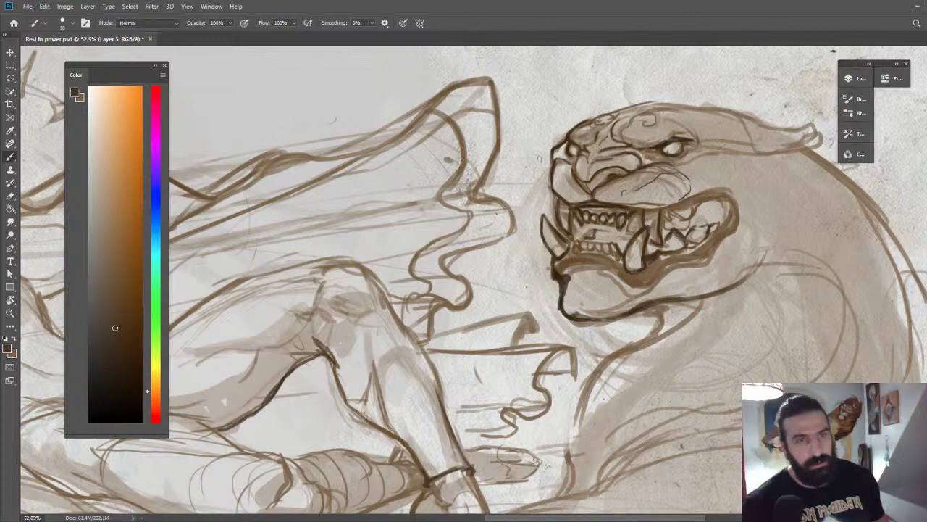
Touch up the panther's back teeth and refine the dark line work on the reclining man's face.
mouse_move(676, 208)
left_mouse_down()
mouse_move(713, 195)
mouse_move(658, 190)
left_mouse_up()
key("z")
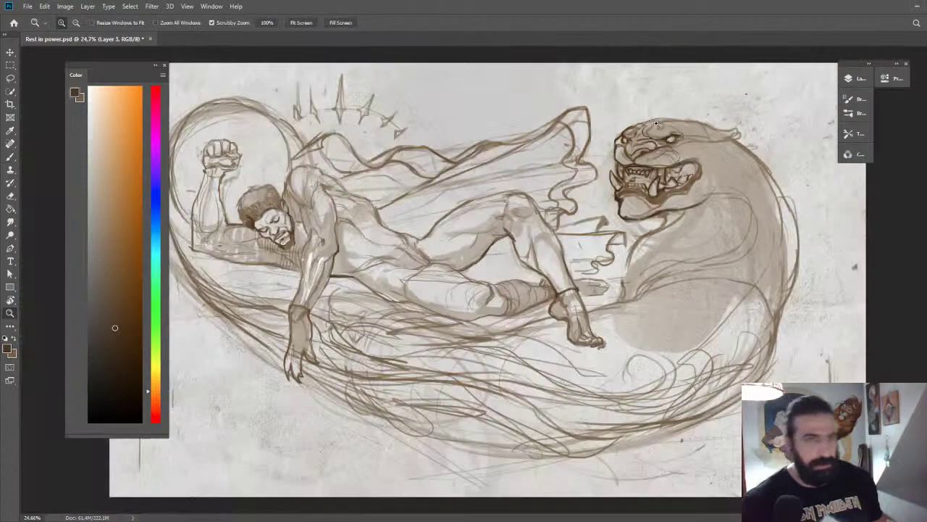
scroll(293, 221, "up", 8)
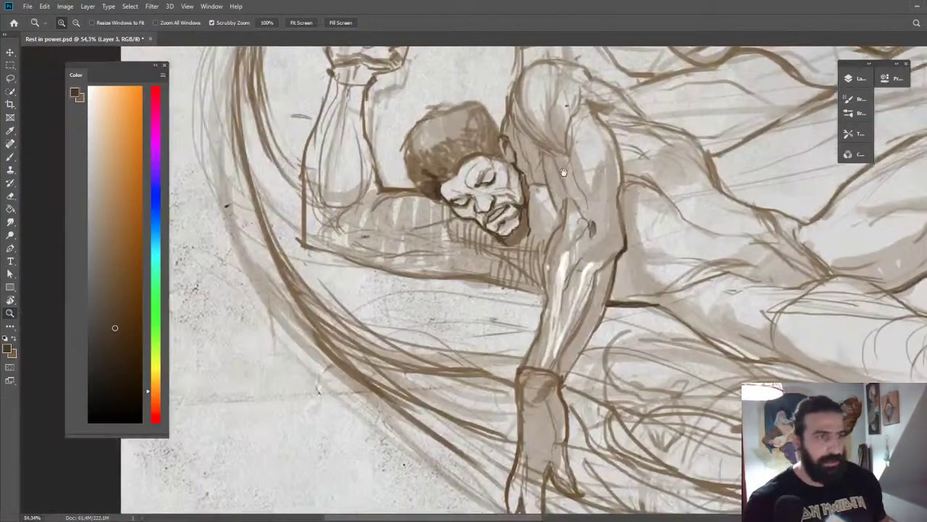
key("b")
mouse_move(461, 173)
left_mouse_down()
mouse_move(493, 155)
mouse_move(471, 162)
mouse_move(505, 129)
left_mouse_up()
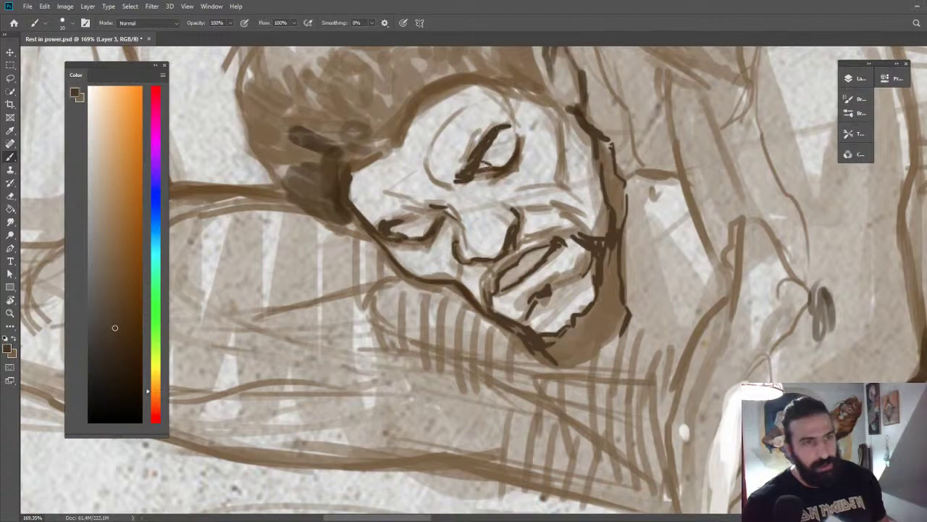
key("z")
left_click_drag(485, 194, 435, 149)
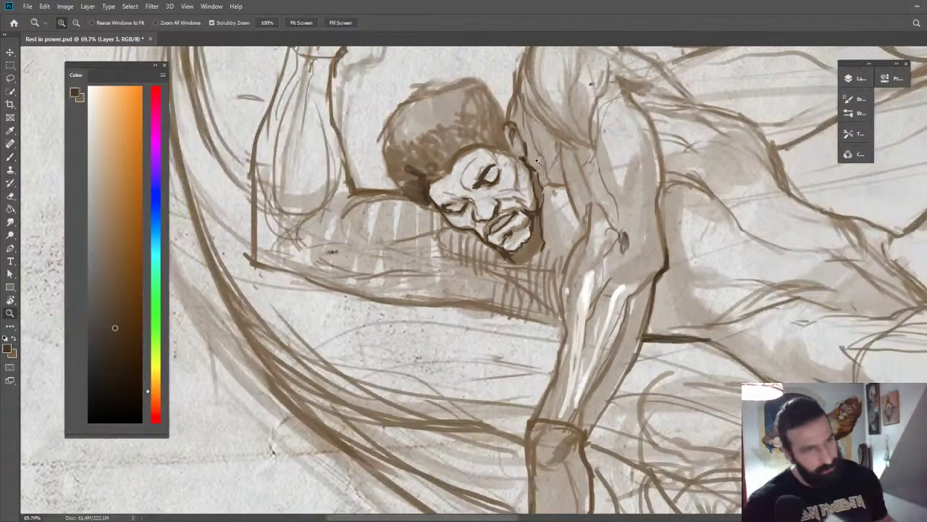
left_click_drag(537, 164, 486, 98)
left_click_drag(511, 182, 528, 157)
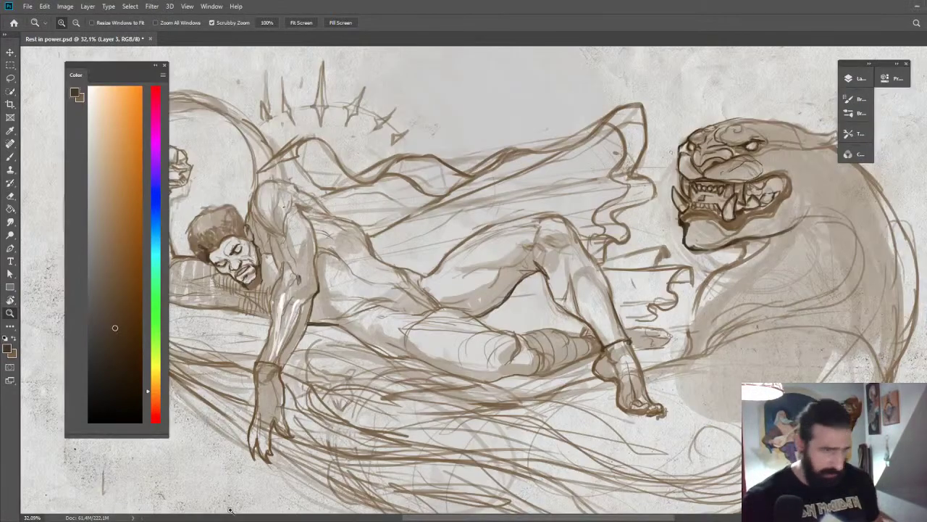
Switch to File Explorer and open the torso anatomy study 066 from the Desenho folder.
left_click(237, 479)
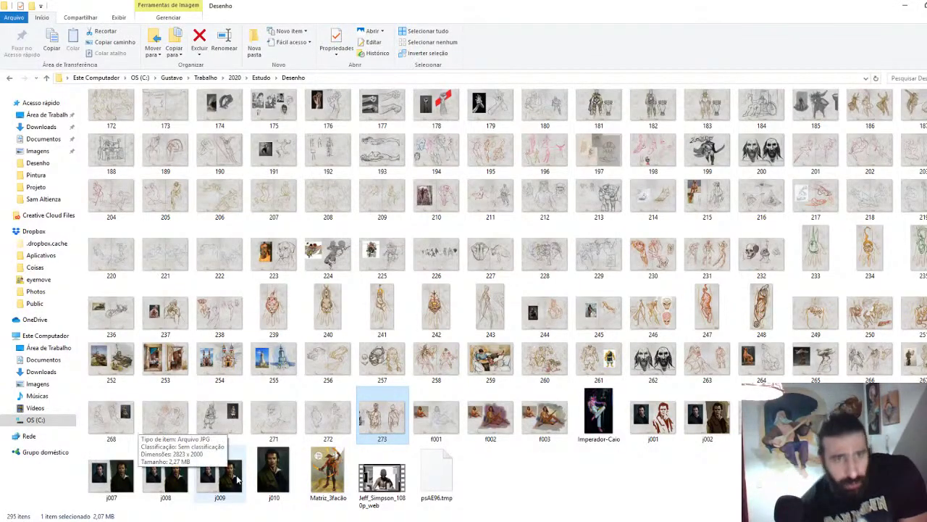
scroll(652, 156, "up", 5)
scroll(641, 221, "up", 3)
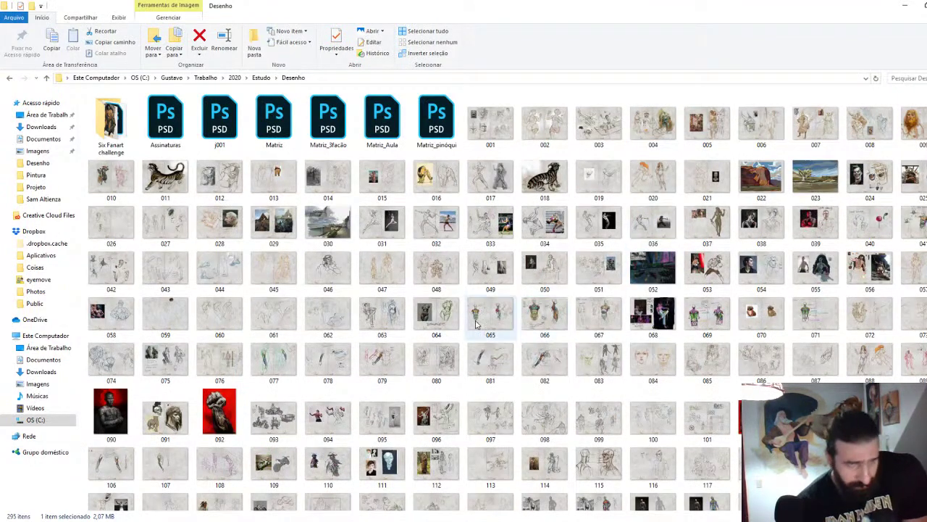
double_click(547, 319)
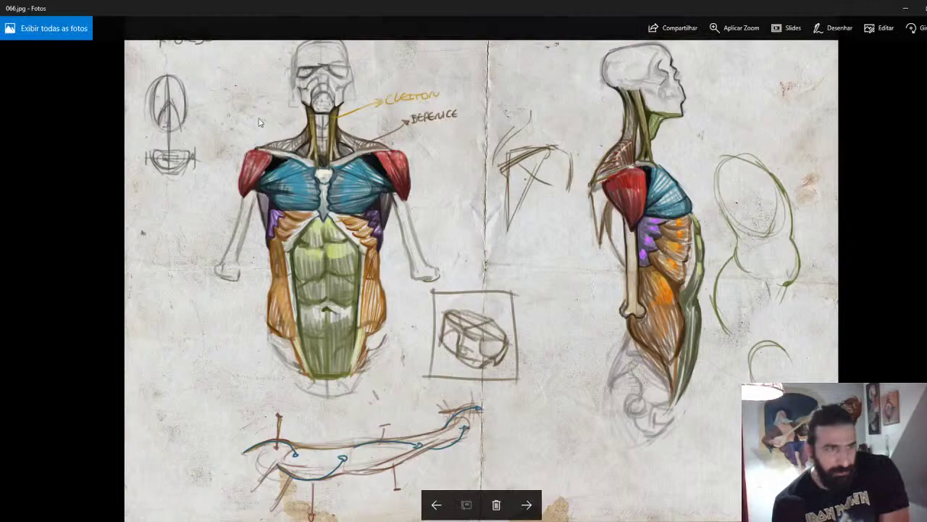
Look through the neighbouring torso and figure studies from 067 back to 061.
left_click(529, 511)
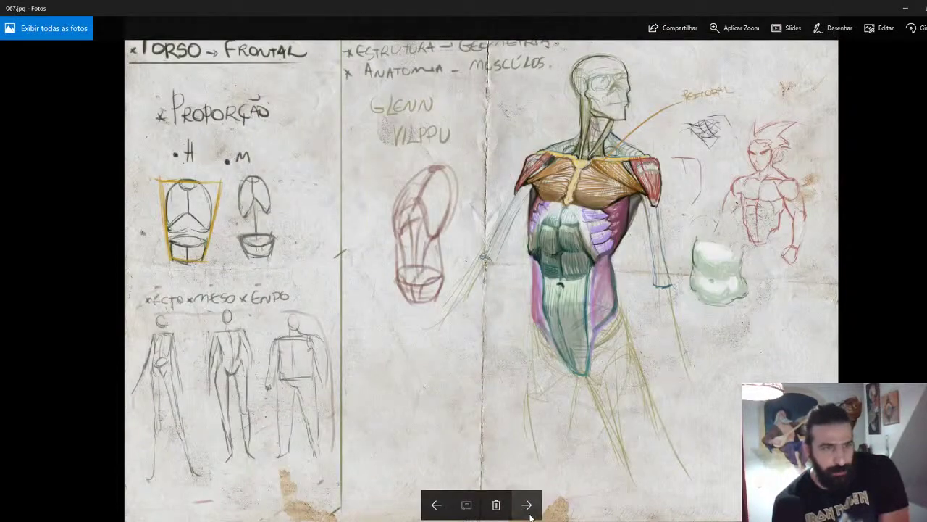
left_click(528, 508)
left_click(436, 504)
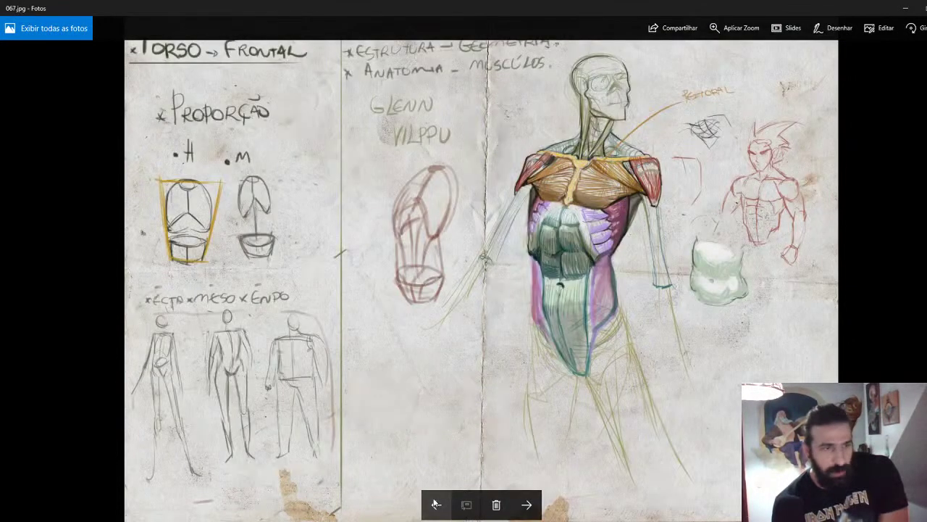
left_click(436, 504)
left_click(436, 504)
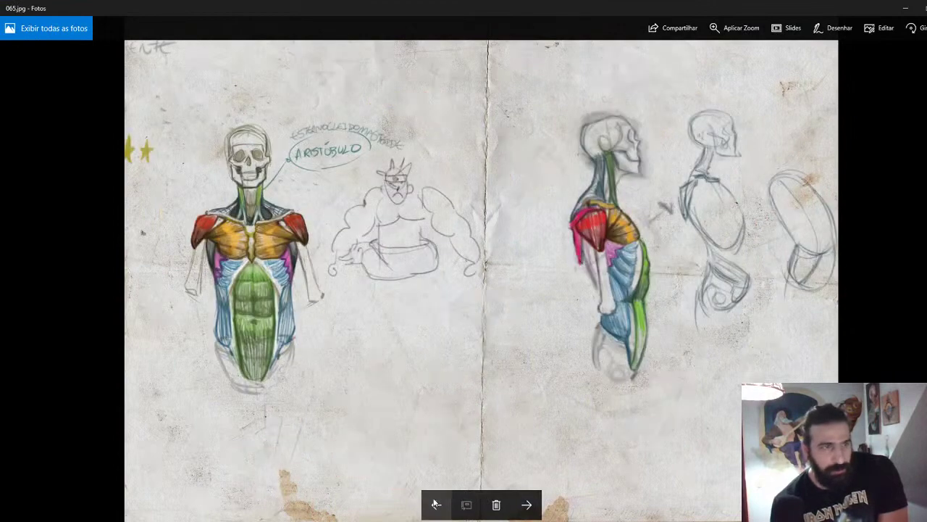
left_click(437, 504)
left_click(436, 504)
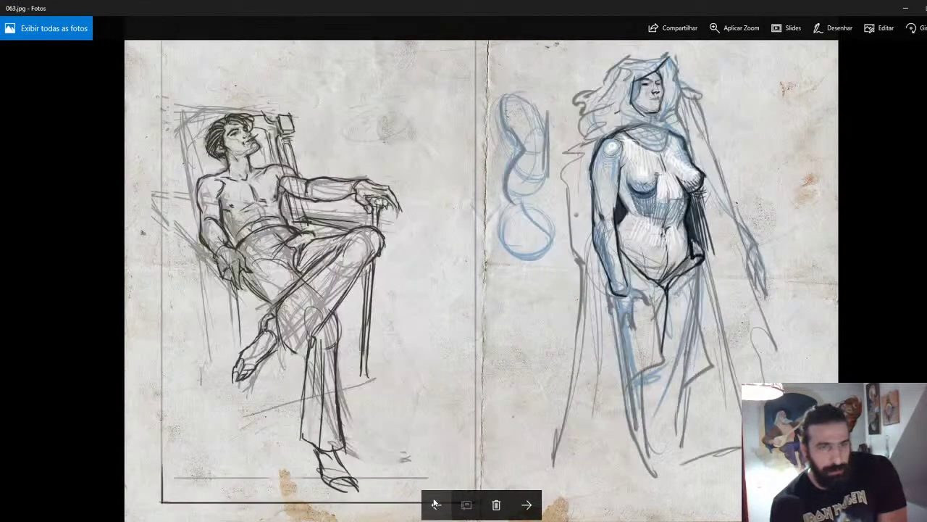
left_click(436, 504)
left_click(436, 505)
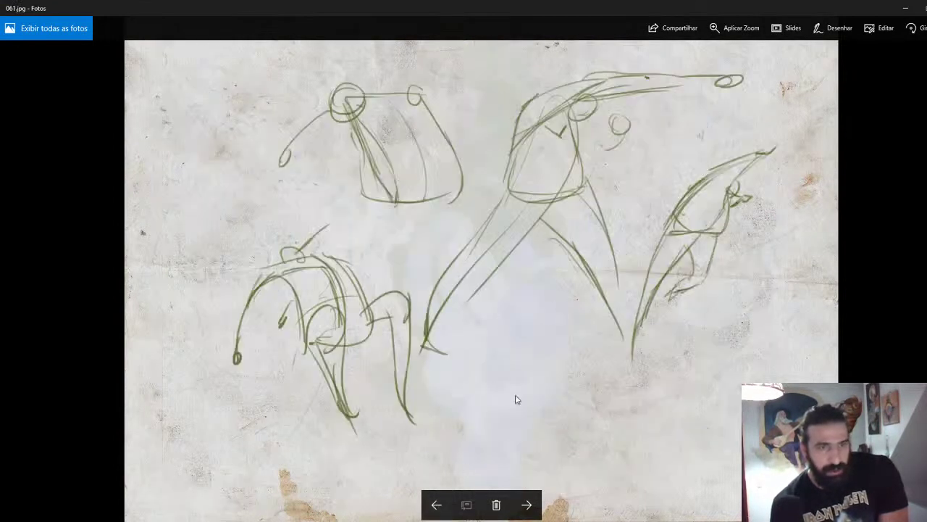
left_click(527, 504)
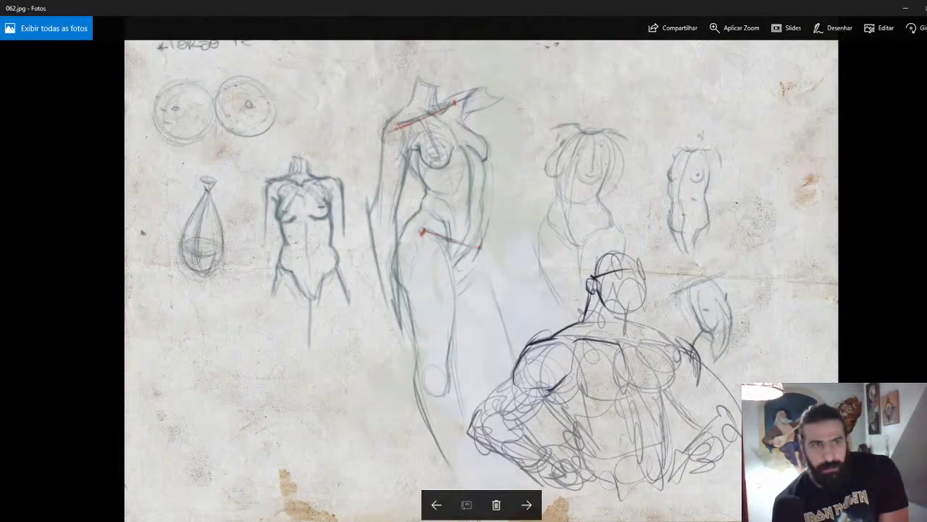
View the high-jumper study 034 from the Desenho folder and return to the Photoshop drawing.
key("alt+Tab")
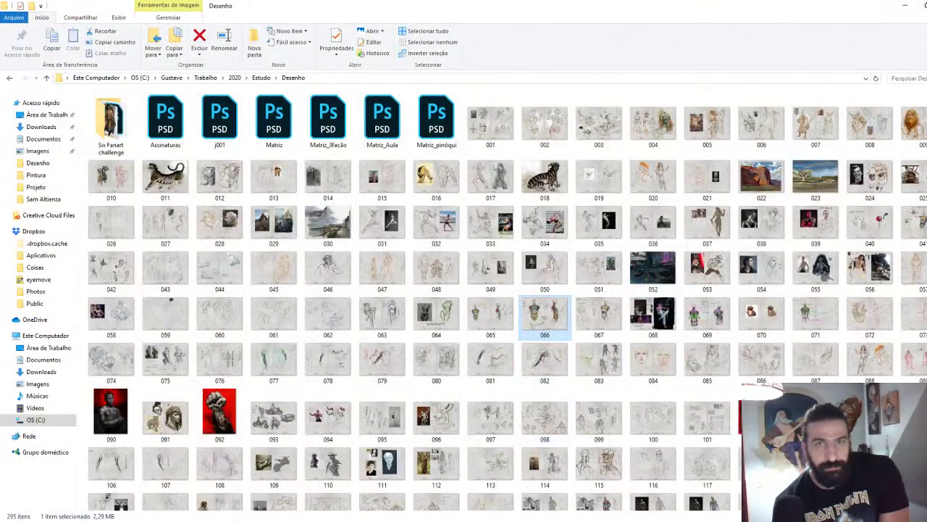
double_click(553, 218)
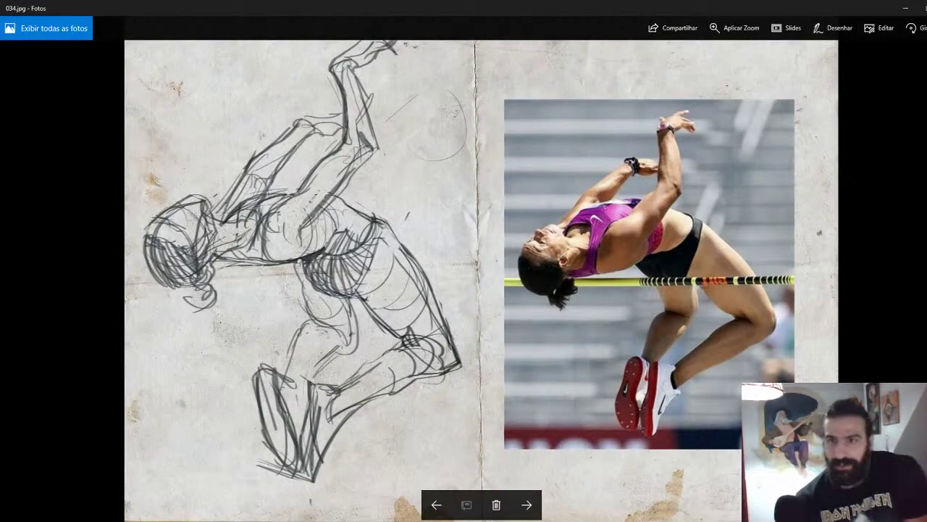
left_click(926, 8)
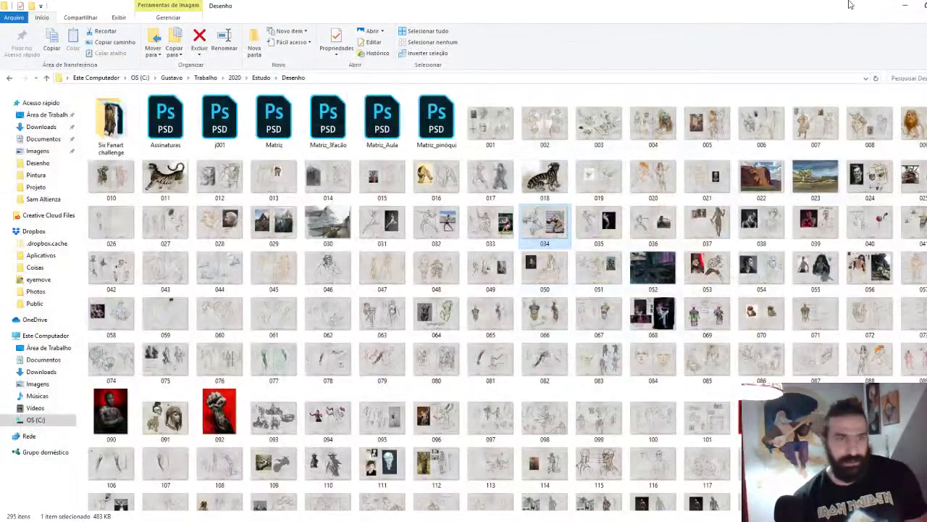
left_click(904, 7)
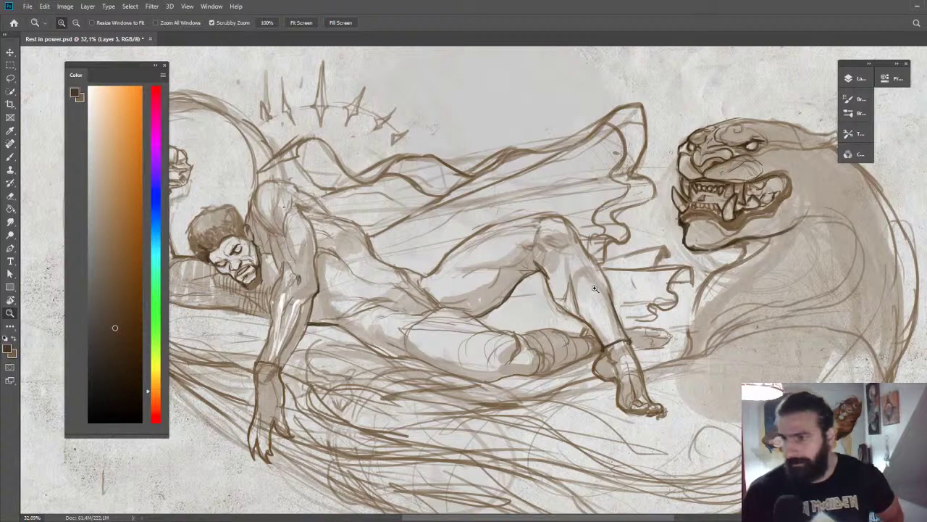
Draw a dark contour line at the reclining man's hip, where the torso meets the raised thigh.
left_click_drag(583, 217, 544, 237)
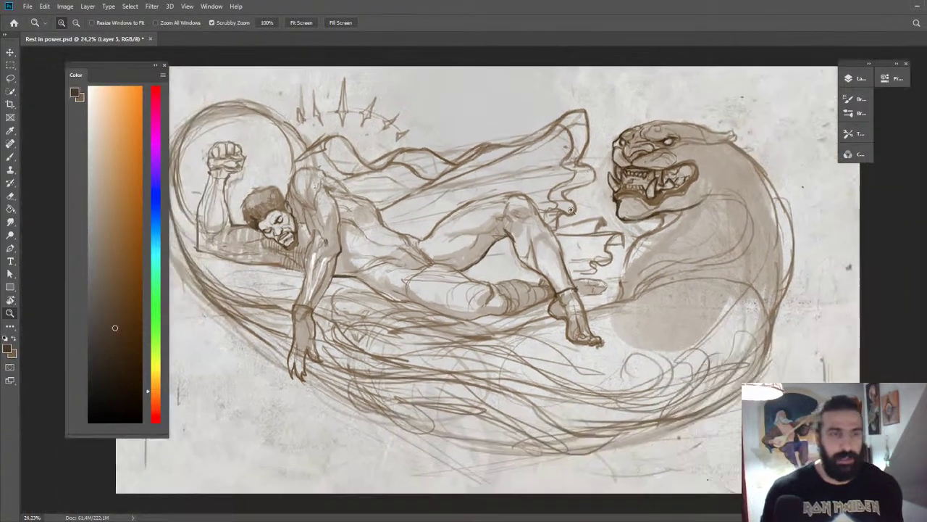
left_click_drag(468, 237, 538, 188)
key("b")
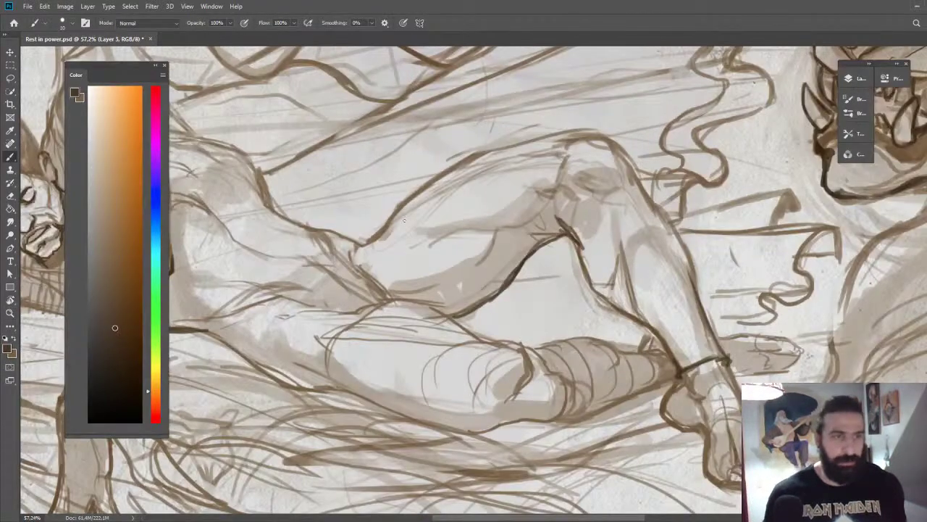
key("z")
mouse_move(357, 246)
left_mouse_down()
mouse_move(348, 230)
mouse_move(550, 128)
left_mouse_up()
key("e")
key("b")
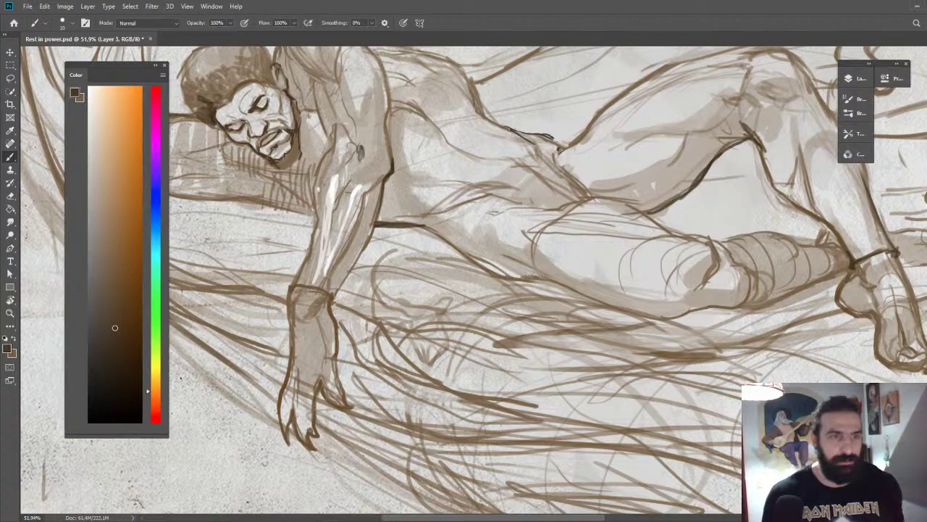
key("z")
left_click_drag(590, 145, 549, 113)
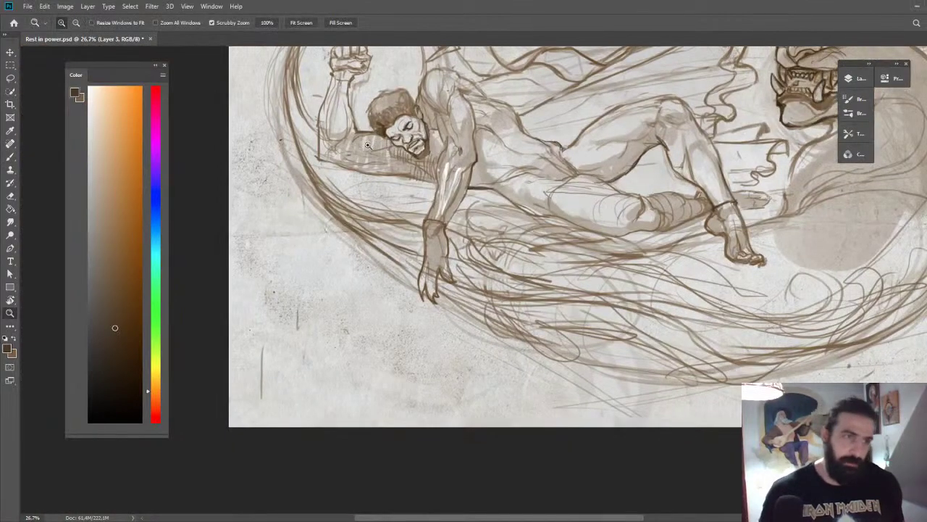
Outline the panther's lower lip with a dark line and add small bumps near the corner of the mouth.
key("b")
mouse_move(364, 144)
left_mouse_down()
mouse_move(379, 141)
mouse_move(455, 177)
mouse_move(406, 178)
left_mouse_up()
scroll(397, 138, "up", 2)
key("z")
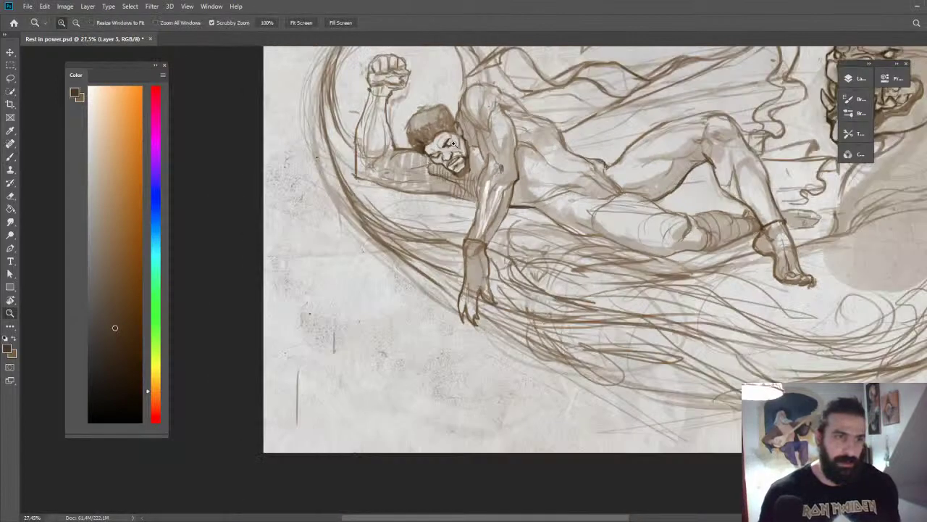
left_click_drag(431, 139, 446, 143)
scroll(449, 143, "down", 3)
scroll(617, 194, "up", 5)
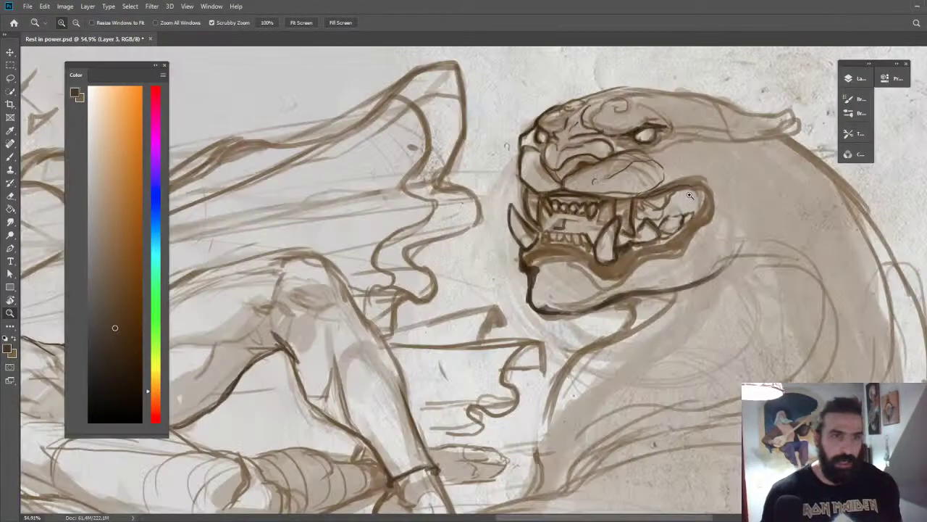
key("b")
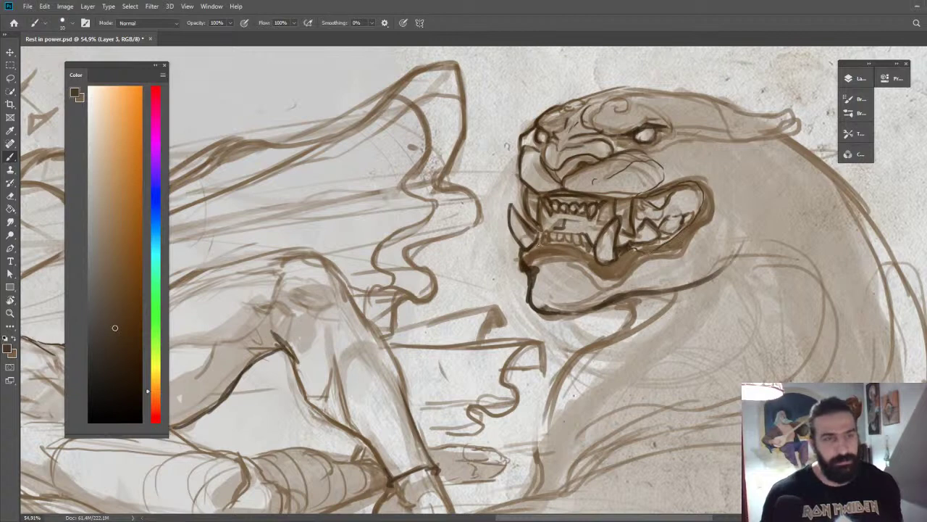
mouse_move(533, 267)
left_mouse_down()
mouse_move(570, 256)
mouse_move(620, 279)
mouse_move(638, 259)
mouse_move(690, 249)
left_mouse_up()
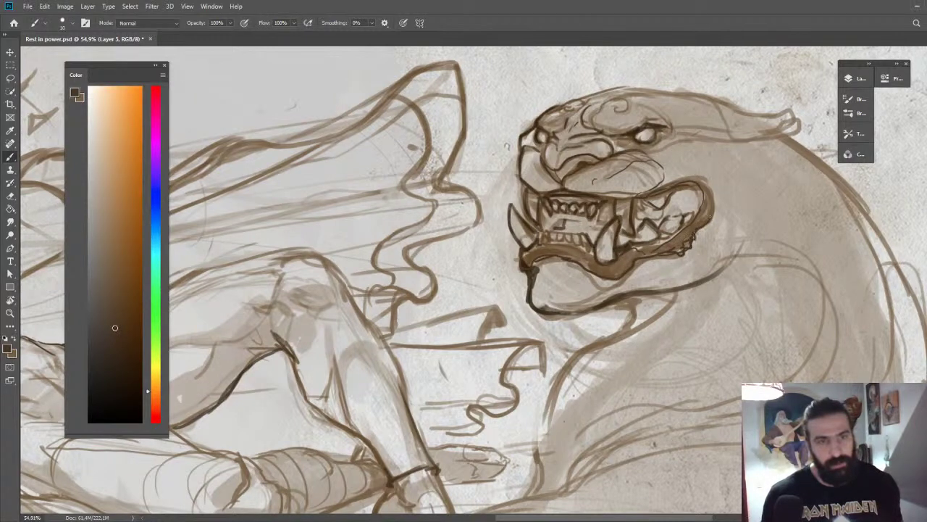
Define the panther's small lower front teeth with dark brush strokes.
key("z")
left_click_drag(707, 190, 688, 183)
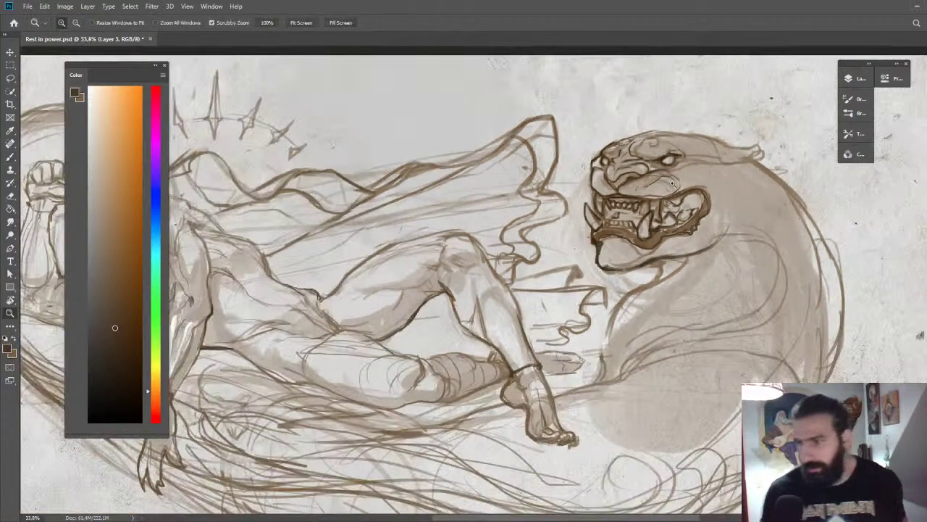
left_click_drag(582, 226, 618, 185)
left_click_drag(703, 167, 768, 181)
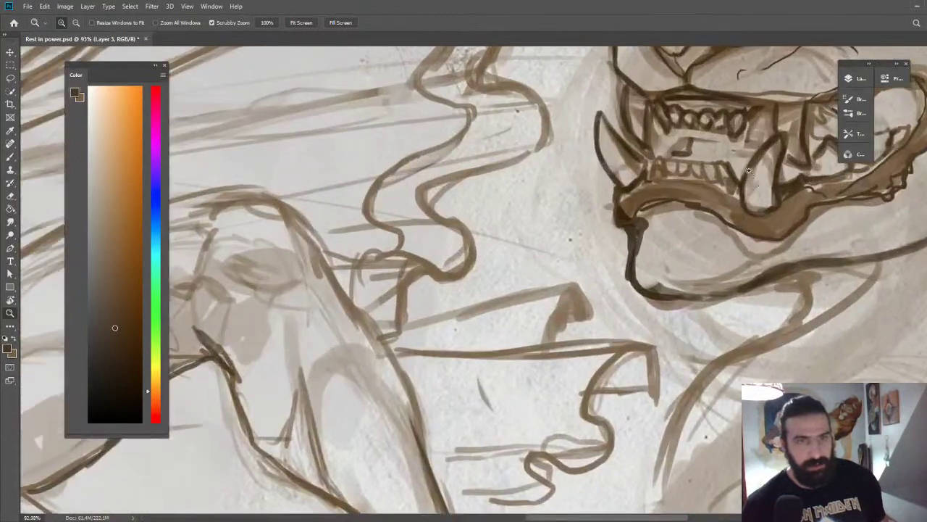
key("b")
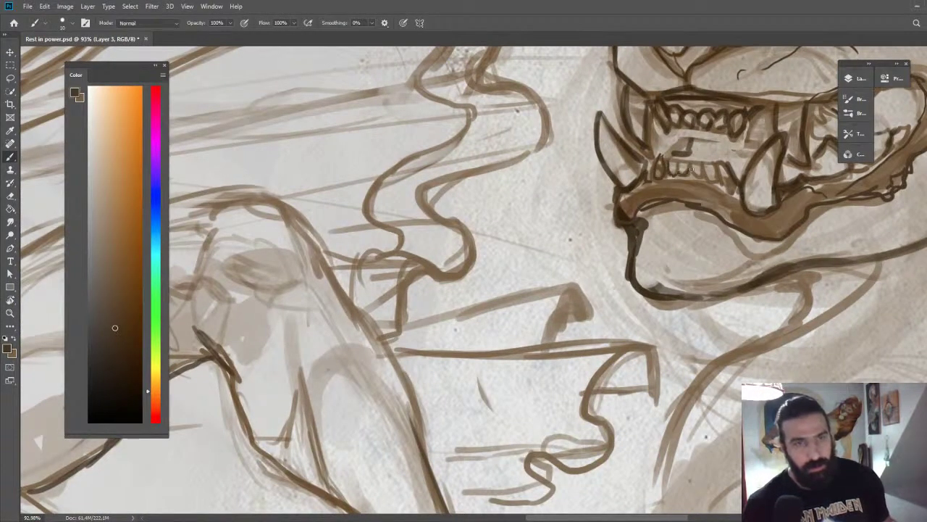
left_click_drag(704, 171, 715, 180)
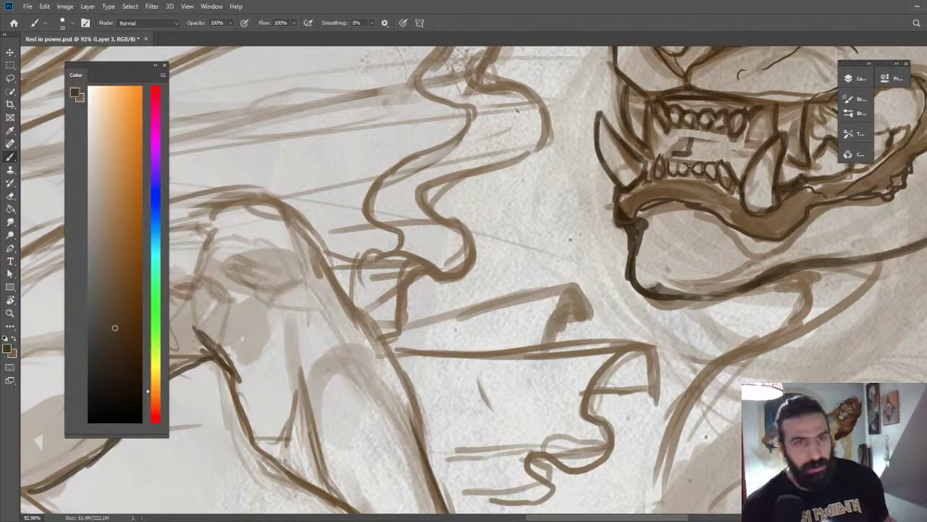
key("z")
left_click_drag(699, 177, 652, 175)
left_click_drag(730, 183, 681, 190)
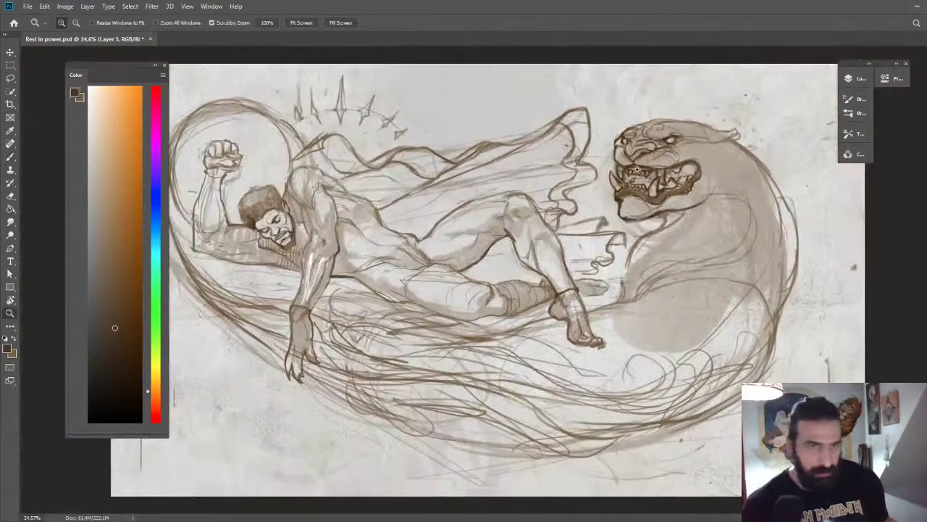
Sharpen the dark outline and eyelid line of the panther's nearer eye.
mouse_move(676, 140)
left_mouse_down()
mouse_move(699, 145)
mouse_move(690, 147)
mouse_move(707, 129)
left_mouse_up()
key("b")
key("e")
key("b")
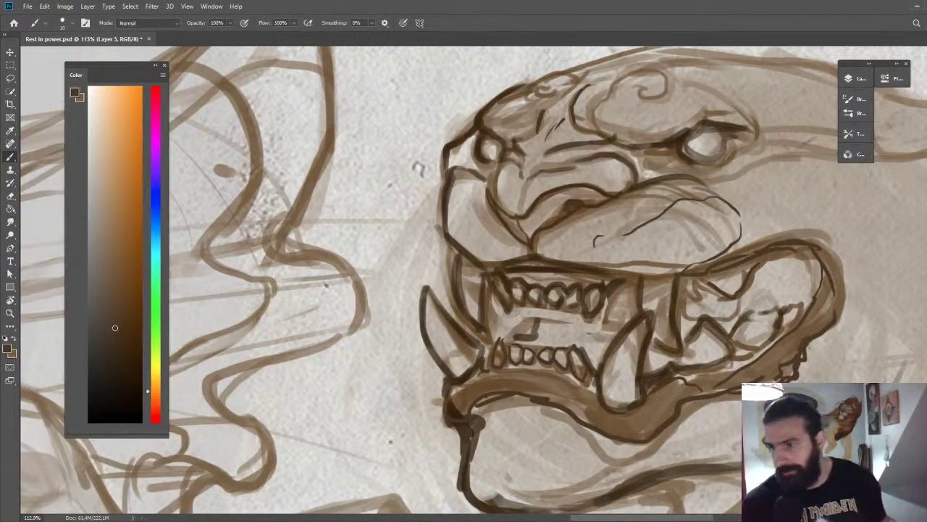
scroll(713, 147, "down", 1)
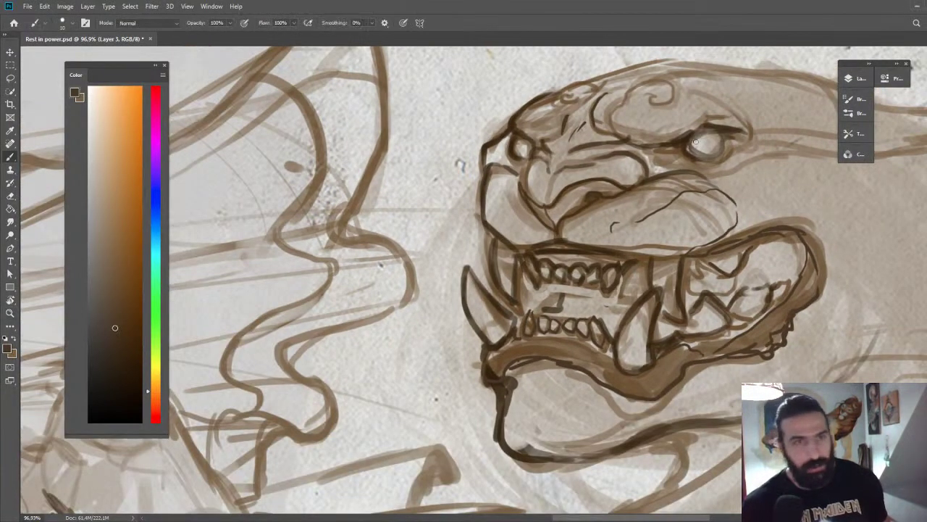
left_click_drag(698, 138, 722, 137)
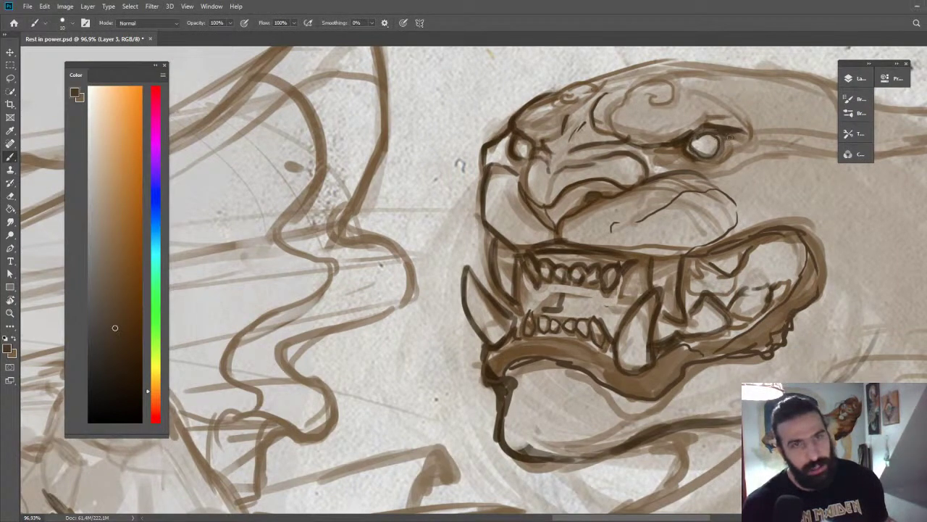
key("z")
key("ctrl+0")
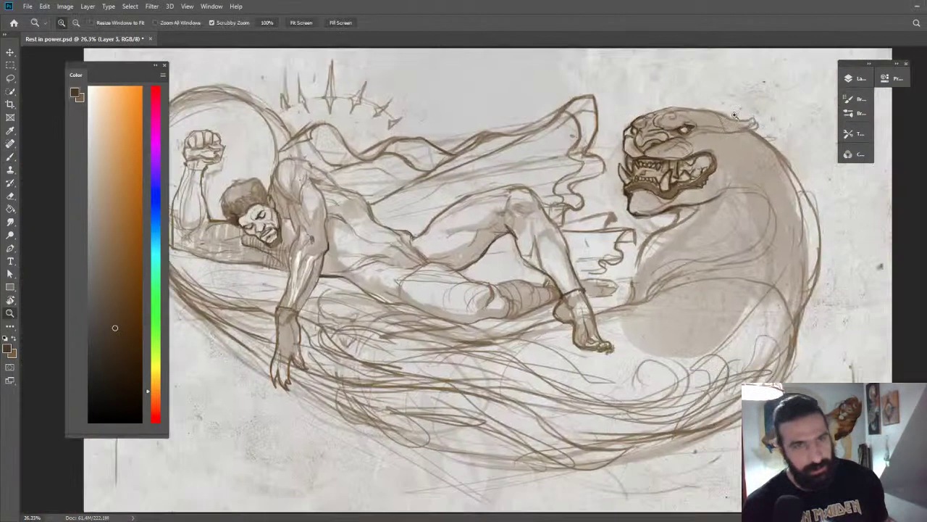
mouse_move(715, 154)
left_mouse_down()
mouse_move(675, 145)
mouse_move(706, 145)
mouse_move(672, 164)
mouse_move(711, 157)
mouse_move(649, 170)
mouse_move(691, 177)
mouse_move(648, 172)
mouse_move(695, 181)
mouse_move(721, 161)
mouse_move(687, 147)
mouse_move(650, 159)
left_mouse_up()
key("e")
key("z")
key("b")
key("z")
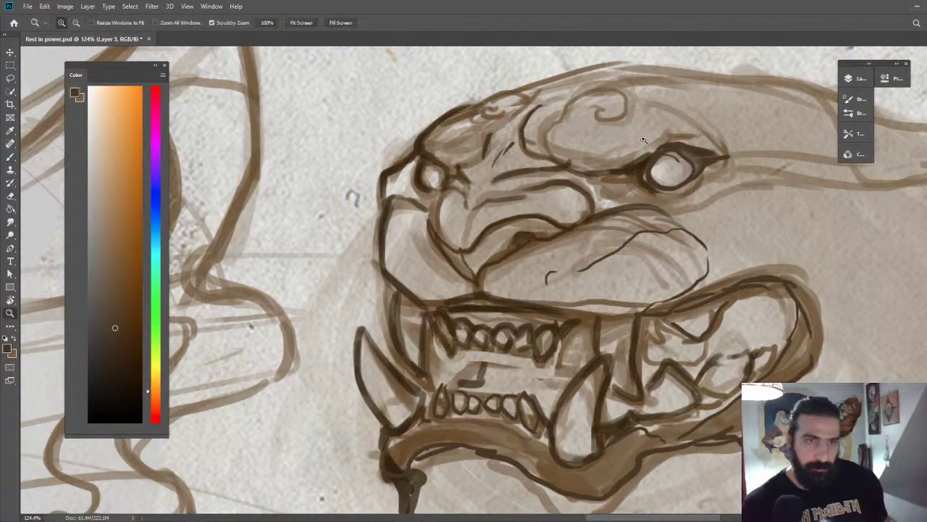
left_click_drag(768, 158, 686, 158)
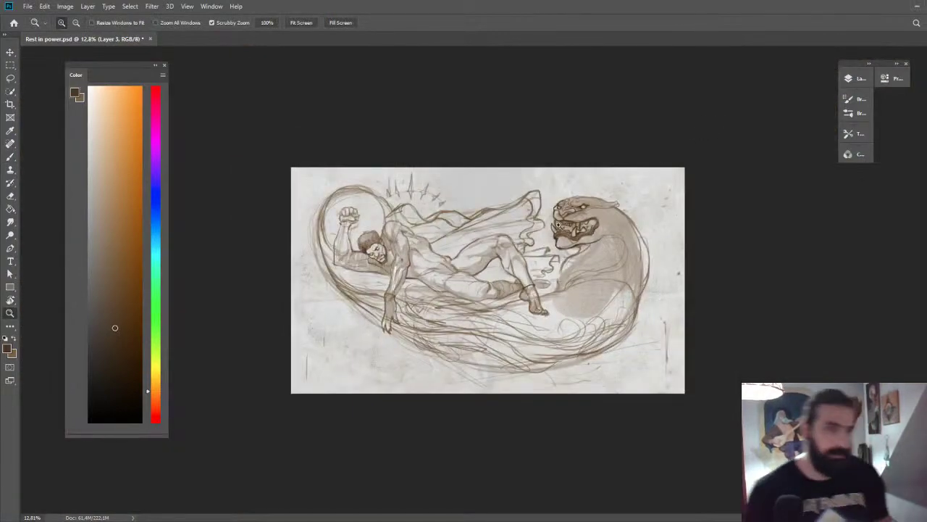
Add dark contour strokes along the reclining man's shoulder and upper back.
scroll(399, 232, "up", 3, "alt")
left_click_drag(405, 214, 641, 163)
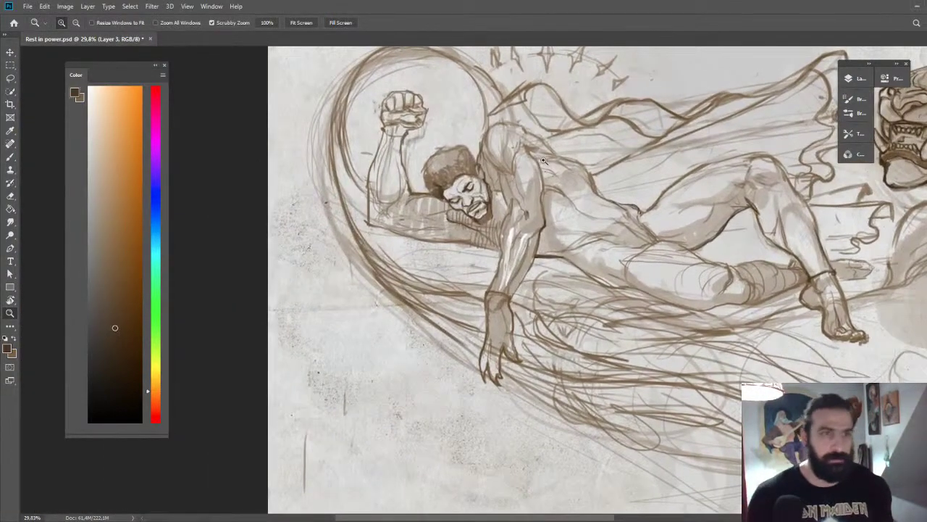
left_click_drag(547, 159, 567, 159)
key("b")
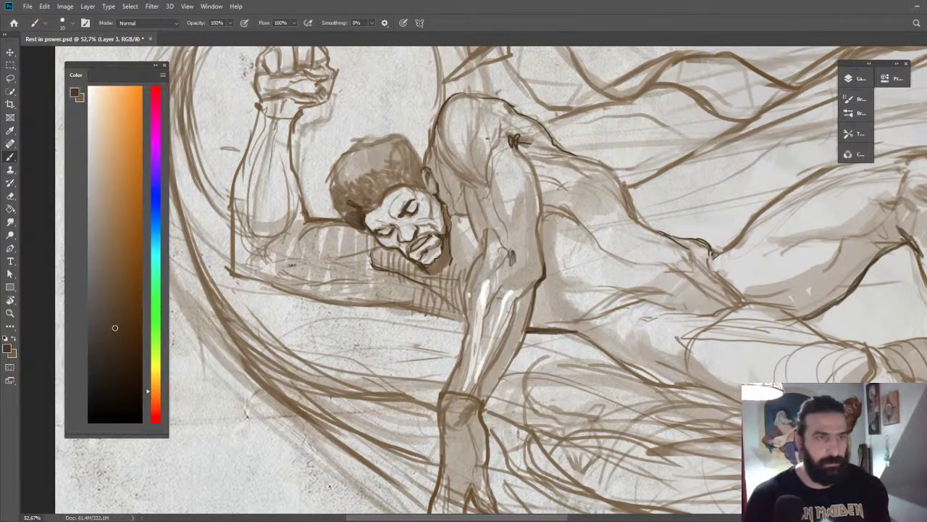
key("z")
left_click_drag(500, 129, 445, 123)
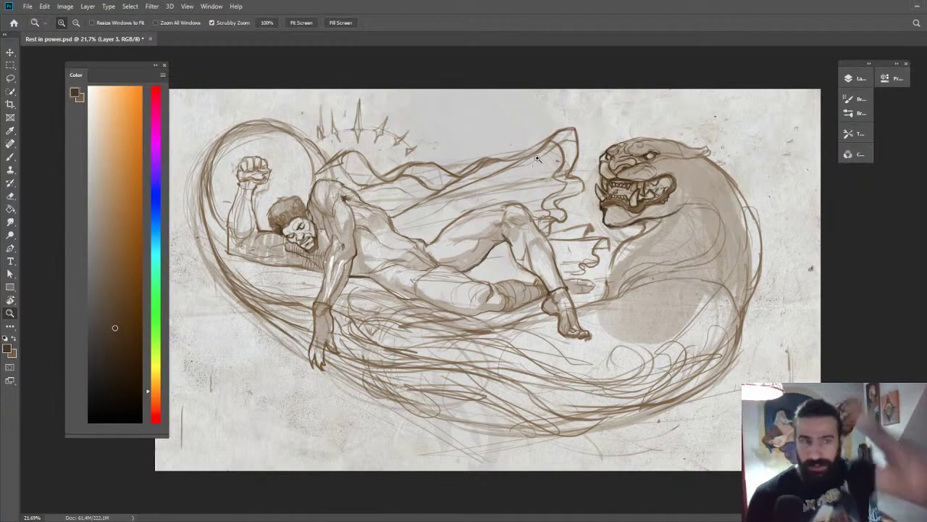
Define the kneecap and outer contour of the man's raised knee with thin dark strokes.
left_click_drag(515, 214, 521, 208)
key("b")
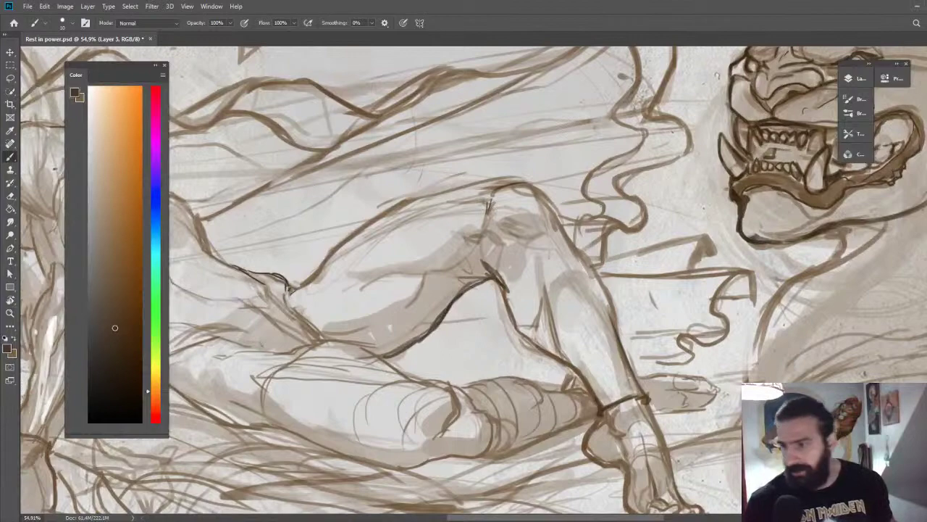
key("z")
left_click_drag(570, 186, 545, 181)
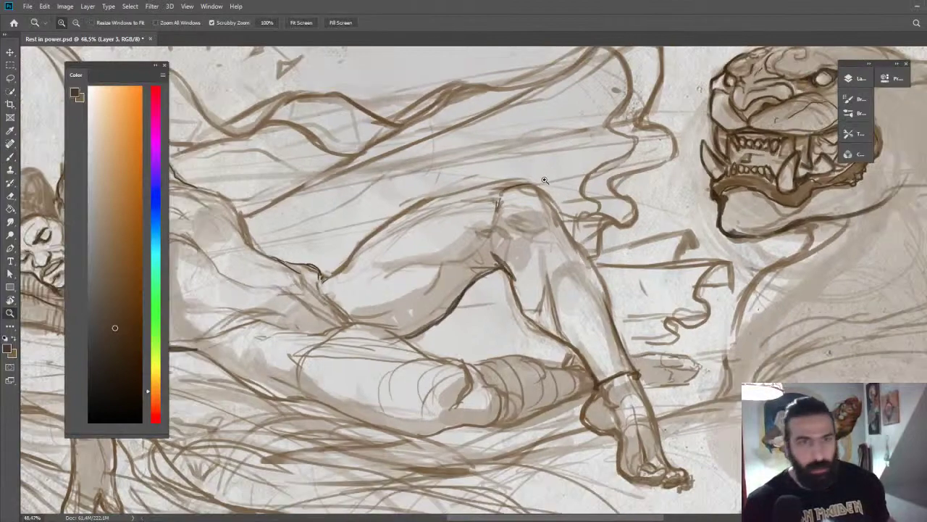
key("b")
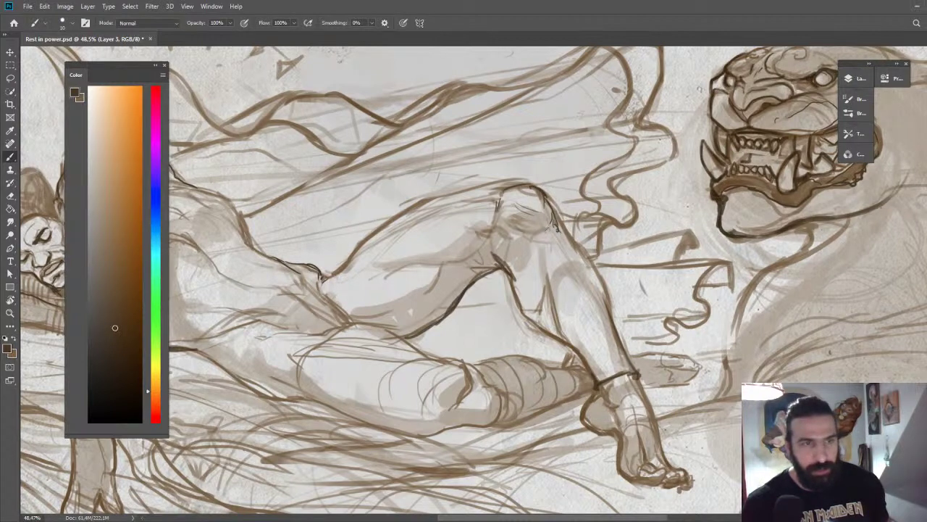
Hide Layer 3 and Layer 1 and add a new empty layer above them.
left_click(855, 82)
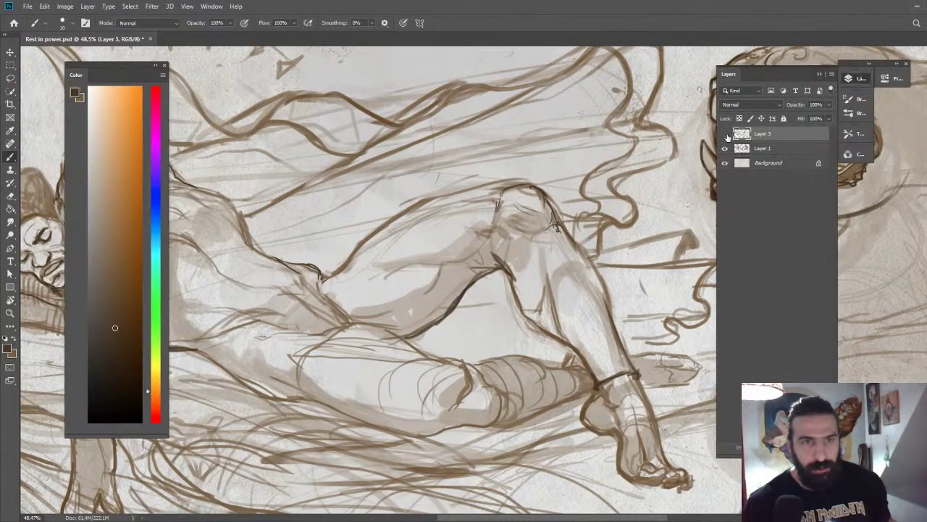
left_click_drag(724, 134, 725, 149)
key("ctrl+shift+alt+n")
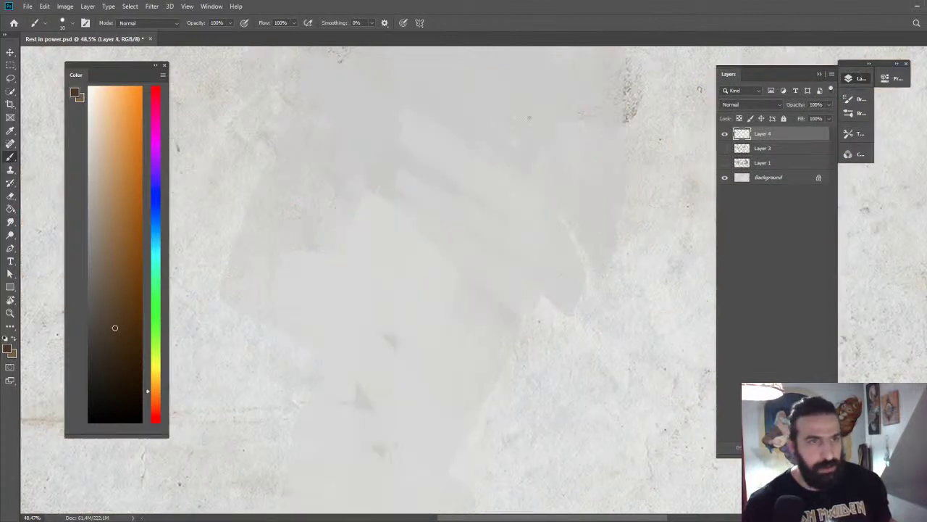
Sketch a standing figure's ribcage with a centre line and the rounded abdomen below it in a lighter brown.
left_click_drag(531, 103, 609, 111)
mouse_move(557, 91)
left_mouse_down()
mouse_move(528, 110)
mouse_move(513, 156)
mouse_move(584, 154)
mouse_move(540, 94)
mouse_move(524, 177)
mouse_move(545, 193)
mouse_move(617, 168)
mouse_move(549, 195)
mouse_move(578, 233)
left_mouse_up()
left_click(119, 289)
mouse_move(618, 175)
left_mouse_down()
mouse_move(596, 221)
mouse_move(568, 230)
mouse_move(597, 258)
left_mouse_up()
left_click_drag(566, 144, 575, 217)
left_click_drag(572, 163, 573, 253)
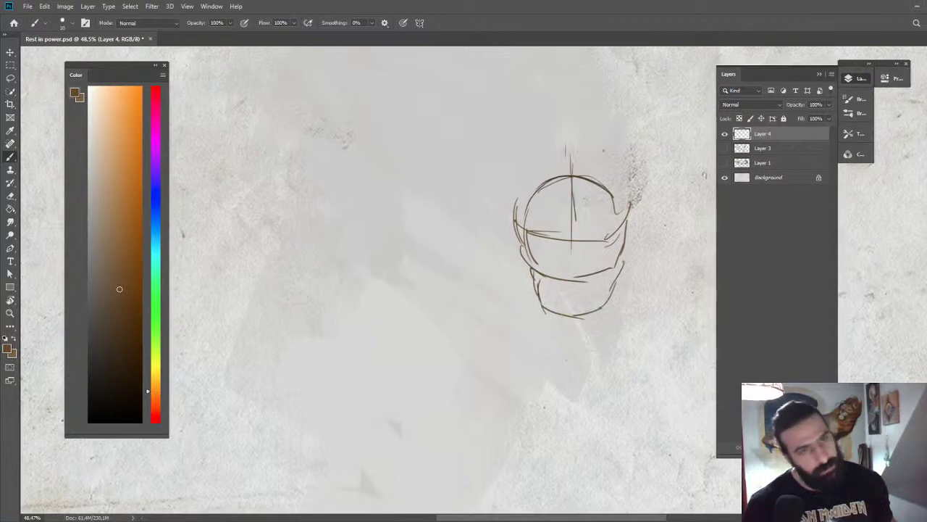
Sketch the figure's first arm with a rounded shoulder, upper arm and forearm reaching down and outward.
left_click_drag(553, 171, 511, 176)
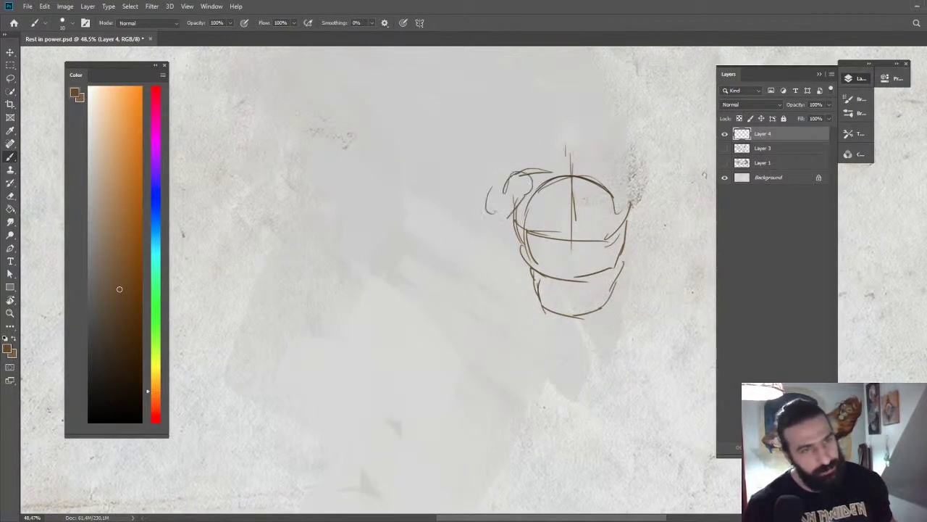
left_click_drag(514, 231, 491, 261)
left_click_drag(488, 213, 476, 255)
left_click_drag(486, 219, 469, 265)
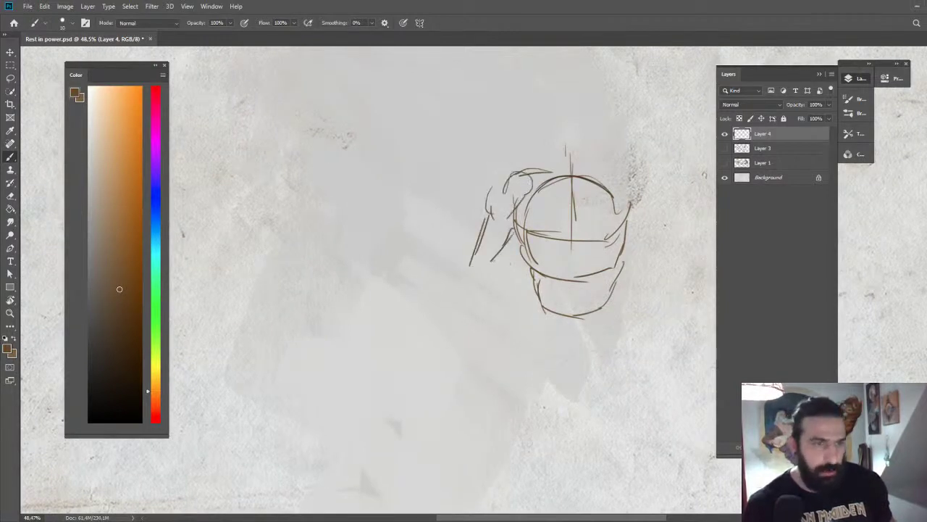
left_click_drag(468, 313, 466, 316)
left_click_drag(467, 257, 451, 319)
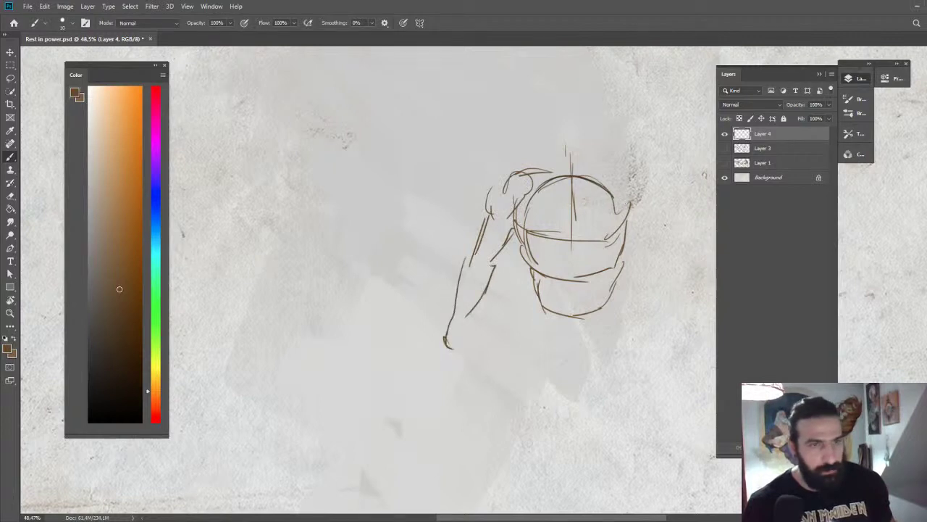
Sketch the opposite shoulder and upper arm of the standing figure.
mouse_move(640, 169)
left_mouse_down()
mouse_move(660, 217)
mouse_move(636, 228)
left_mouse_up()
left_click_drag(629, 217, 644, 241)
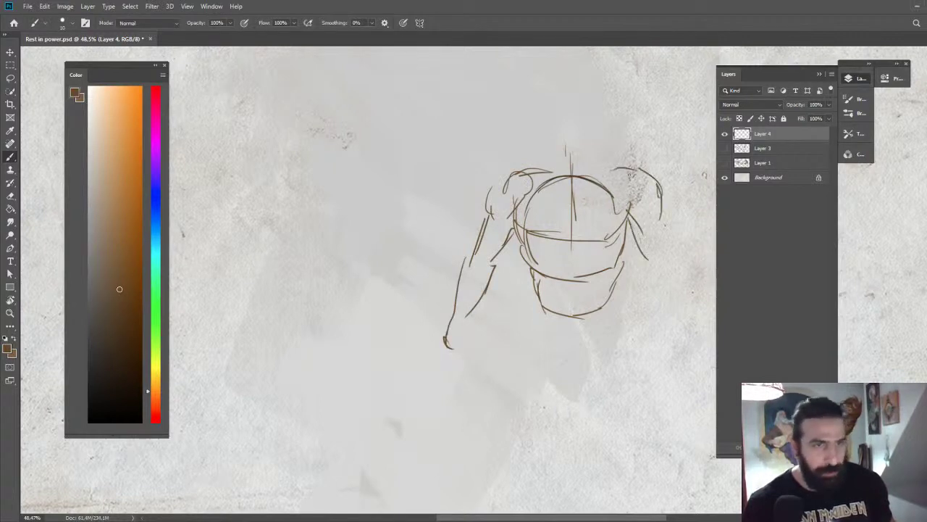
mouse_move(627, 166)
left_mouse_down()
mouse_move(656, 211)
mouse_move(668, 261)
left_mouse_up()
left_click_drag(629, 171, 620, 194)
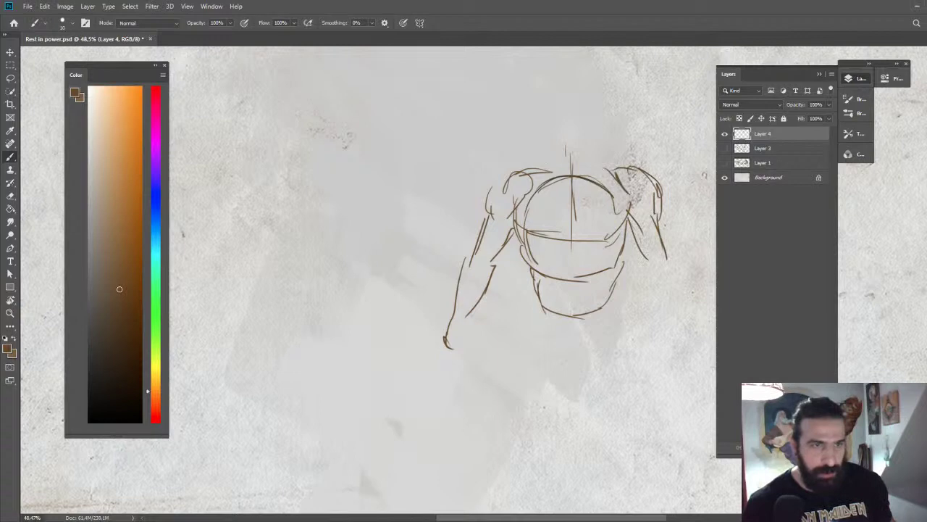
Connect the shoulders to a neck and draw an oval head with a simple smiling face.
mouse_move(517, 171)
left_mouse_down()
mouse_move(568, 154)
mouse_move(628, 174)
left_mouse_up()
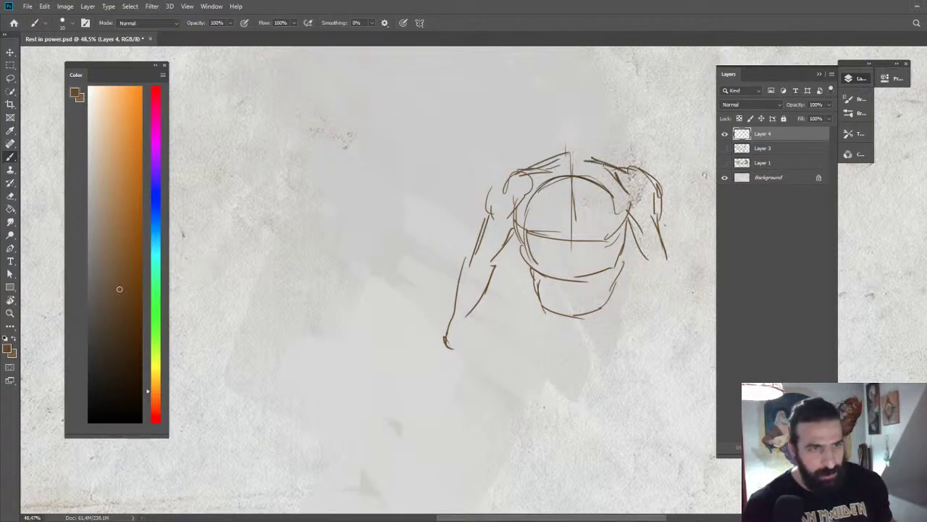
mouse_move(586, 143)
left_mouse_down()
mouse_move(589, 171)
mouse_move(563, 167)
mouse_move(555, 122)
mouse_move(601, 137)
left_mouse_up()
left_click_drag(563, 108, 555, 145)
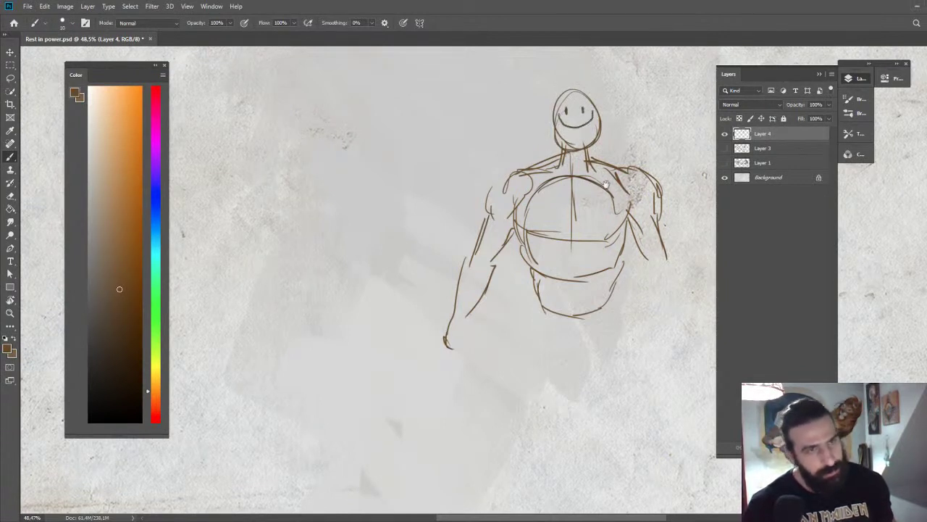
Draw the figure's waist sides and hip marks and extend the centre line down through the pelvis.
left_click_drag(606, 184, 621, 151)
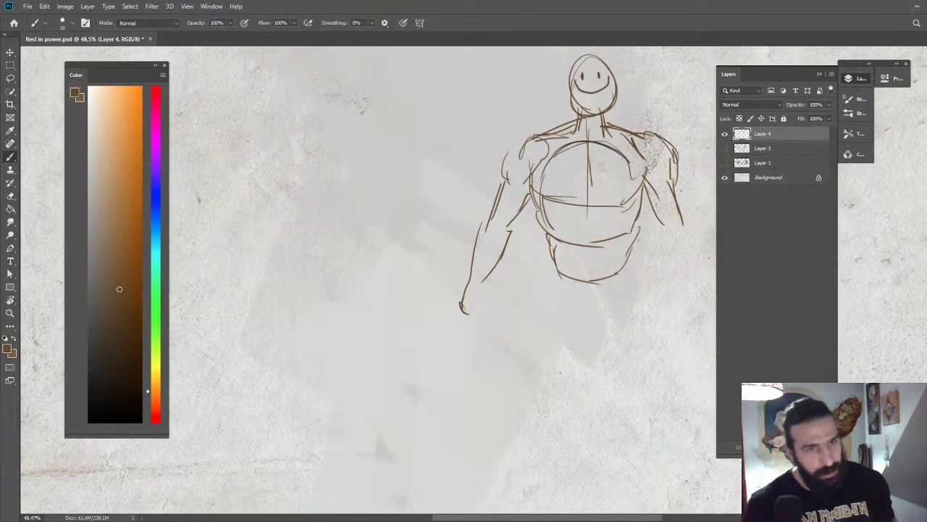
left_click_drag(638, 239, 646, 275)
left_click_drag(549, 245, 558, 300)
left_click_drag(595, 210, 591, 323)
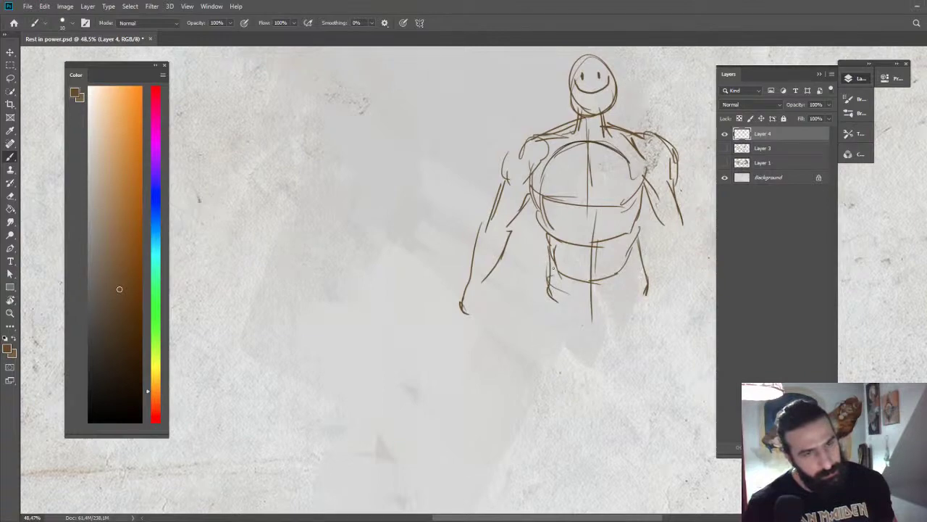
Sketch the figure's first leg with a long thigh, a round knee and a tapering lower leg.
mouse_move(552, 267)
left_mouse_down()
mouse_move(571, 283)
mouse_move(577, 309)
mouse_move(530, 346)
mouse_move(536, 412)
left_mouse_up()
key("z")
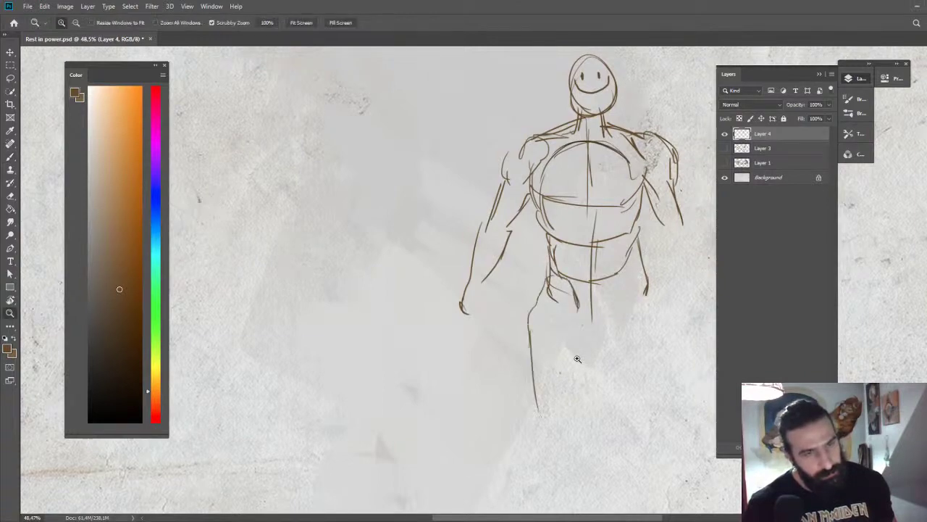
mouse_move(577, 359)
left_mouse_down()
mouse_move(600, 238)
mouse_move(611, 232)
mouse_move(601, 272)
left_mouse_up()
key("b")
left_click_drag(605, 211, 594, 300)
mouse_move(580, 267)
left_mouse_down()
mouse_move(587, 297)
mouse_move(578, 288)
left_mouse_up()
left_click_drag(570, 292, 567, 339)
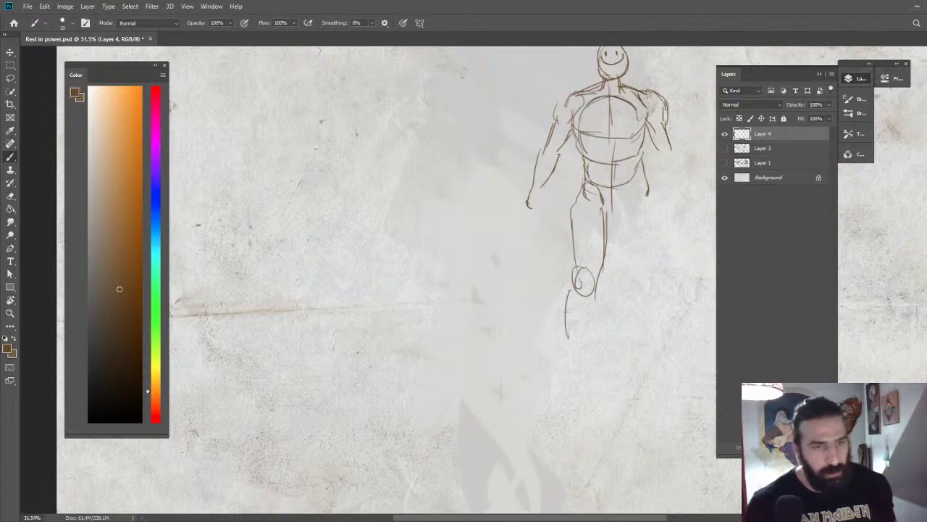
left_click_drag(594, 303, 583, 358)
left_click_drag(567, 325, 574, 357)
Sketch the second leg's thigh, knee and calf, and add a simple foot to the first leg.
left_click_drag(621, 198, 635, 264)
mouse_move(621, 181)
left_mouse_down()
mouse_move(651, 206)
mouse_move(654, 262)
mouse_move(636, 278)
left_mouse_up()
mouse_move(635, 275)
left_mouse_down()
mouse_move(648, 274)
mouse_move(633, 320)
left_mouse_up()
left_click_drag(655, 271, 660, 345)
left_click_drag(641, 310, 652, 365)
left_click_drag(657, 335, 656, 369)
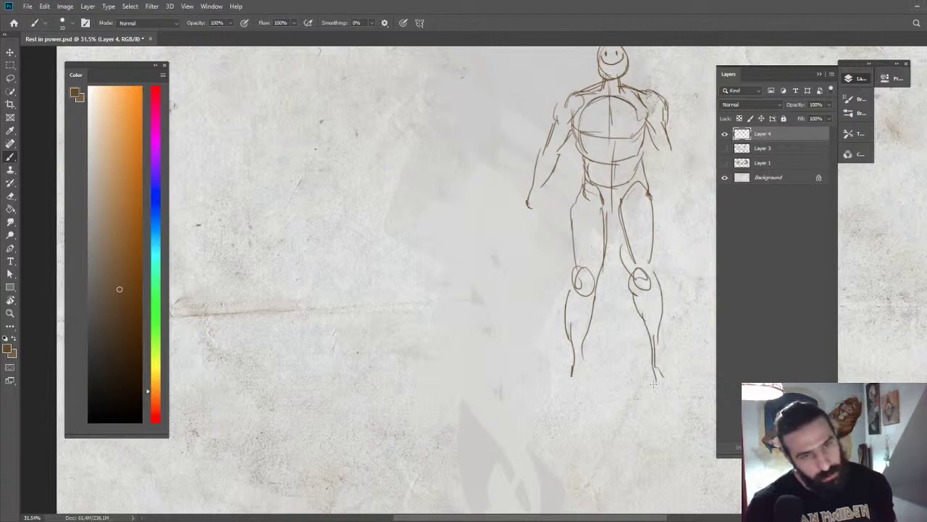
left_click_drag(584, 358, 589, 382)
left_click_drag(578, 363, 572, 372)
Complete the unfinished second arm with a curved forearm tapering to the wrist.
left_click_drag(655, 148, 669, 168)
left_click_drag(668, 138, 684, 167)
left_click_drag(678, 158, 675, 190)
left_click_drag(674, 182, 678, 212)
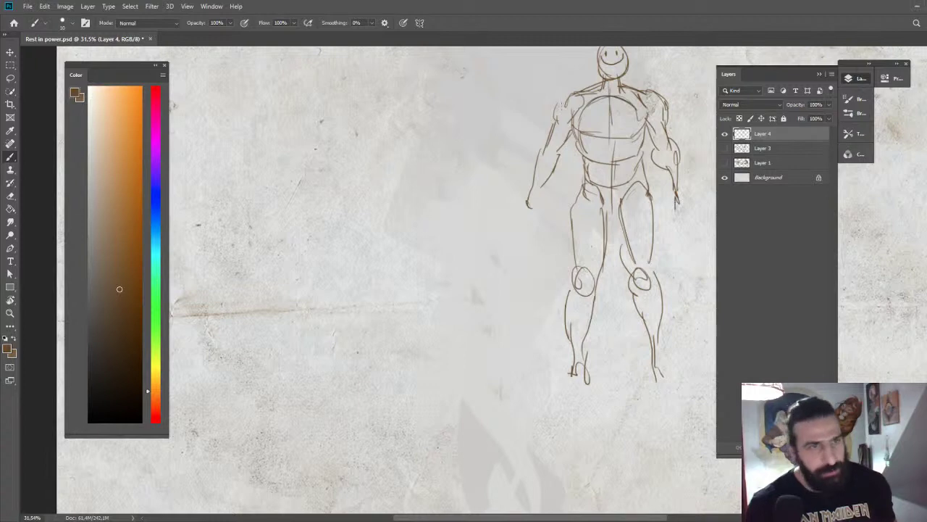
Draw a layered shoulder guard with overlapping rounded plates over the first arm's shoulder.
left_click_drag(561, 102, 555, 116)
left_click_drag(567, 93, 556, 115)
key("z")
left_click_drag(612, 107, 655, 109)
mouse_move(619, 201)
left_mouse_down()
mouse_move(588, 146)
mouse_move(564, 149)
left_mouse_up()
left_click_drag(581, 101, 624, 103)
key("b")
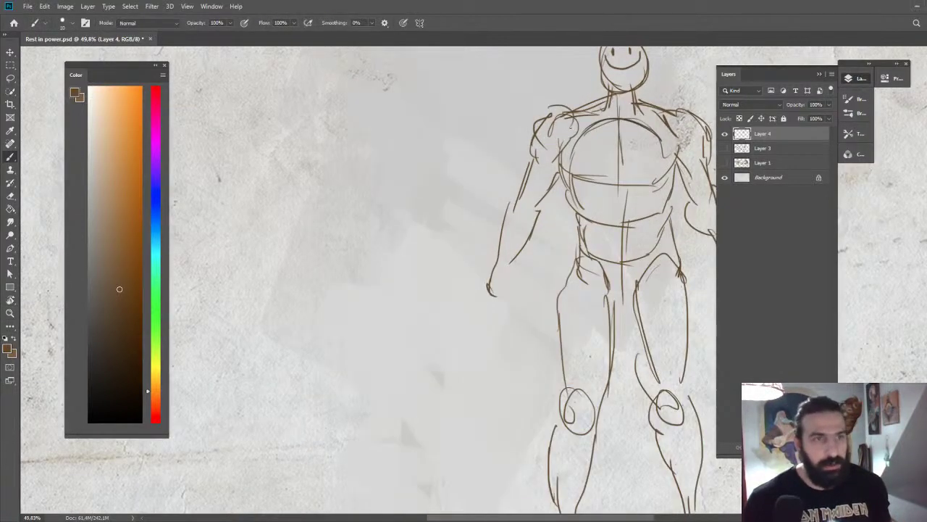
left_click_drag(563, 126, 554, 137)
left_click_drag(547, 119, 580, 103)
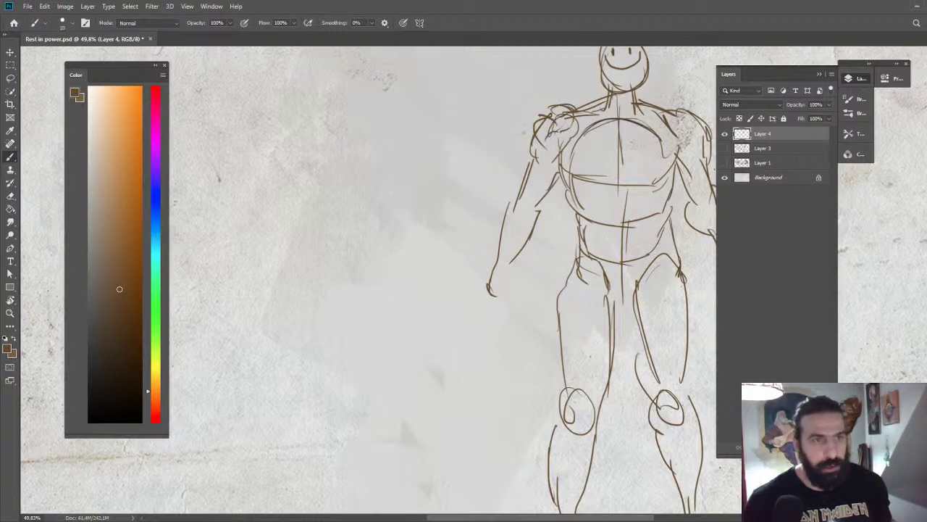
left_click_drag(523, 131, 534, 151)
mouse_move(522, 144)
left_mouse_down()
mouse_move(528, 163)
mouse_move(578, 112)
mouse_move(610, 125)
mouse_move(624, 197)
left_mouse_up()
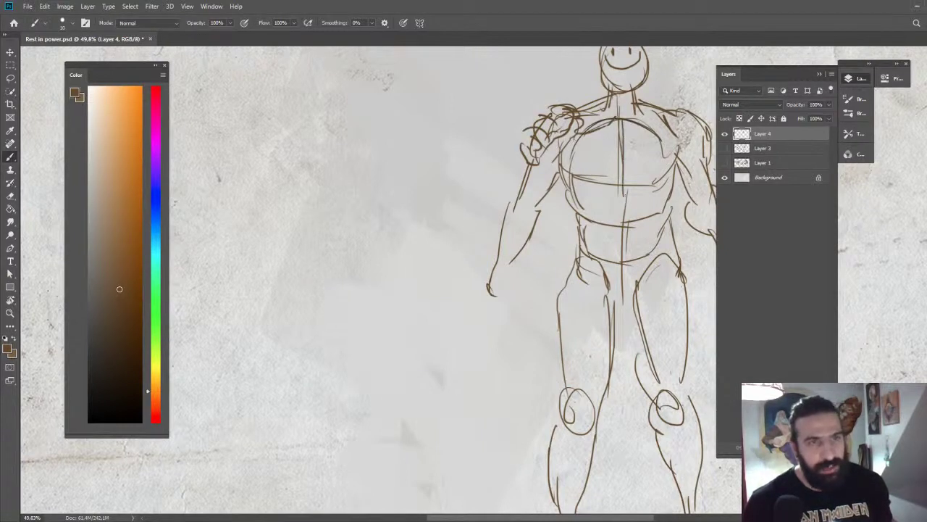
Draw a breastplate over the torso with a doubled centre line, chest curves and a waist edge, plus a second shoulder guard.
left_click_drag(624, 122, 627, 221)
mouse_move(577, 140)
left_mouse_down()
mouse_move(569, 188)
mouse_move(545, 206)
left_mouse_up()
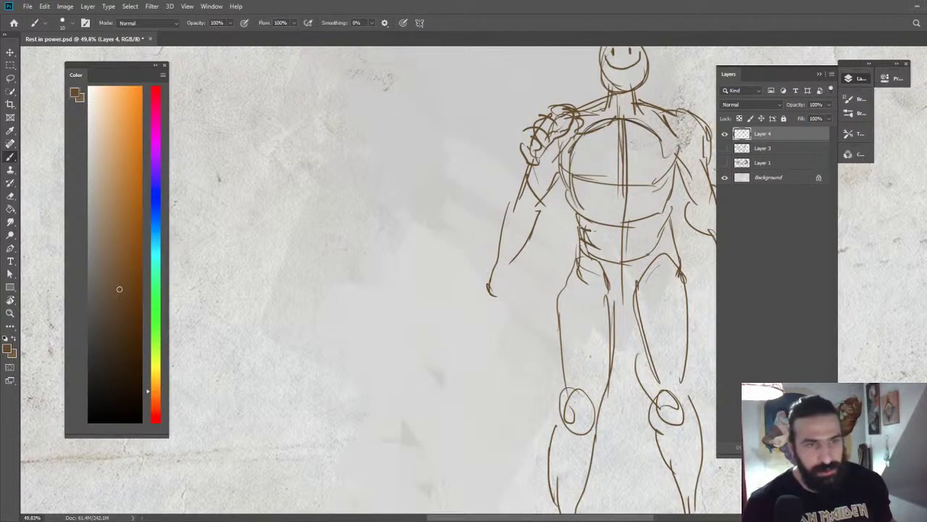
mouse_move(591, 230)
left_mouse_down()
mouse_move(621, 243)
mouse_move(678, 207)
mouse_move(679, 163)
mouse_move(645, 122)
mouse_move(708, 141)
left_mouse_up()
mouse_move(663, 109)
left_mouse_down()
mouse_move(706, 138)
mouse_move(685, 152)
left_mouse_up()
left_click_drag(578, 140, 562, 217)
mouse_move(570, 160)
left_mouse_down()
mouse_move(616, 197)
mouse_move(684, 147)
mouse_move(670, 162)
left_mouse_up()
left_click_drag(640, 204, 605, 221)
left_click_drag(582, 218, 576, 257)
left_click_drag(577, 232, 572, 264)
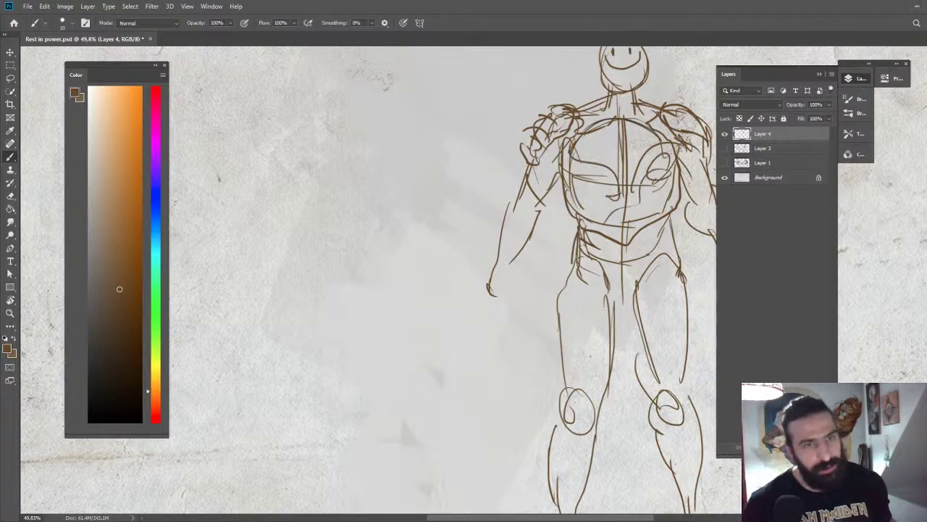
Draw a skirt flaring from the waist to the knees and a short band below the first knee.
mouse_move(577, 226)
left_mouse_down()
mouse_move(527, 354)
mouse_move(536, 375)
mouse_move(572, 394)
mouse_move(623, 396)
mouse_move(706, 335)
left_mouse_up()
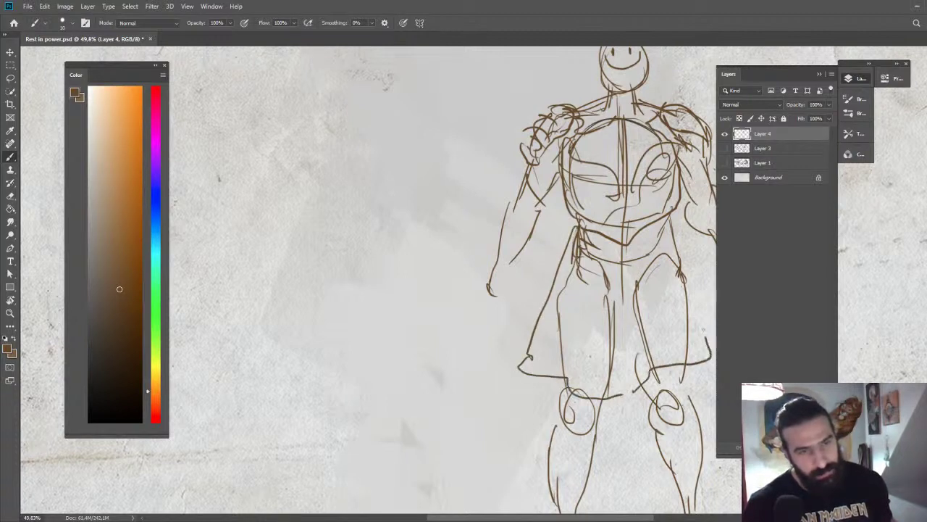
left_click_drag(674, 209, 712, 343)
left_click_drag(649, 340, 674, 167)
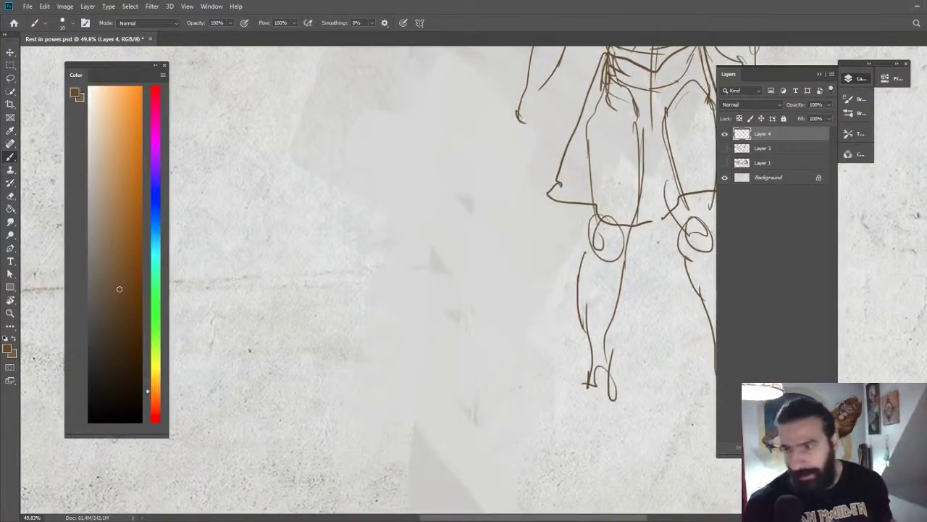
left_click_drag(590, 260, 608, 274)
Hide the construction figure's layer and show Layer 3 again.
key("z")
left_click_drag(688, 263, 656, 262)
left_click_drag(517, 201, 537, 202)
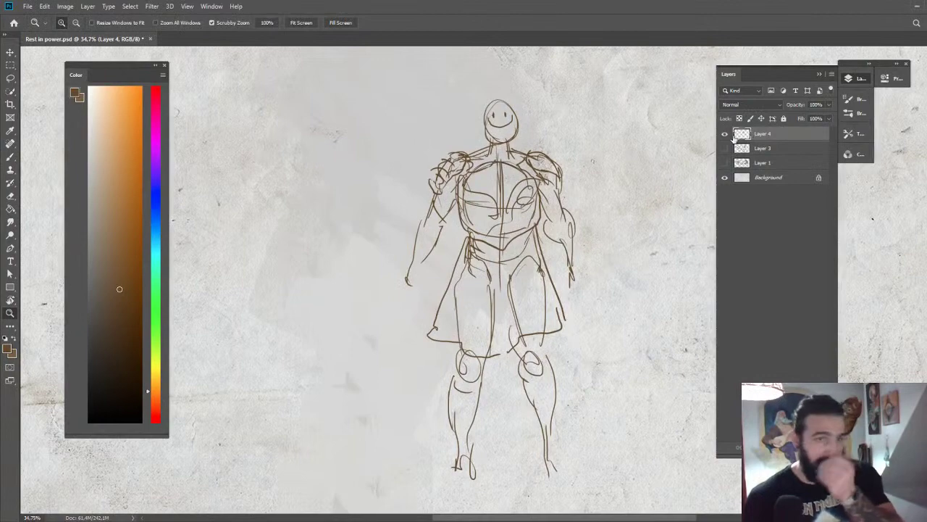
left_click(725, 134)
left_click(724, 149)
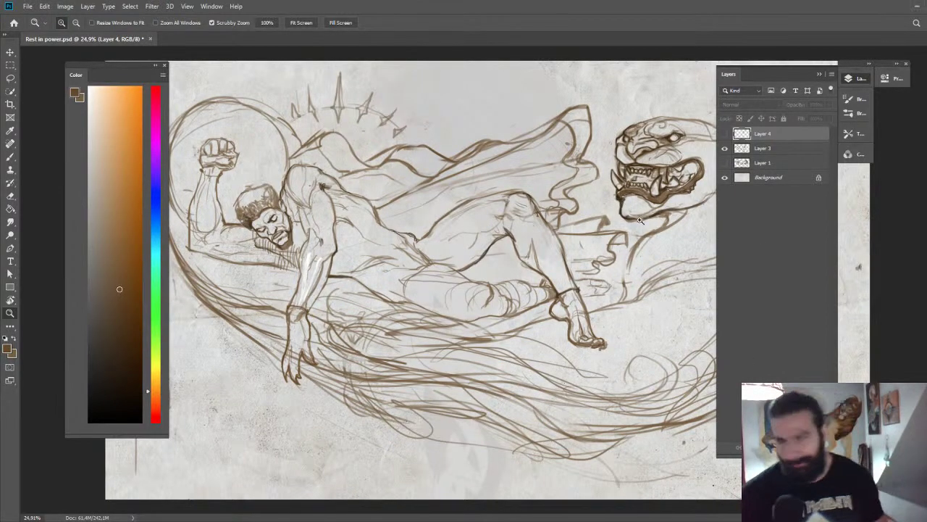
Make Layer 1 with the tonal shading visible beneath the line art and select it.
left_click_drag(653, 128, 668, 161)
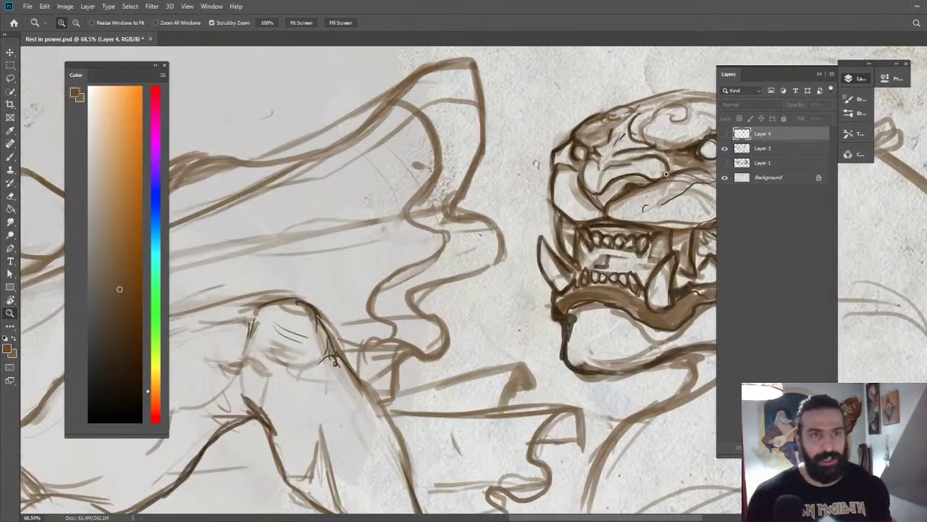
scroll(666, 175, "up", 1)
key("e")
left_click(666, 184)
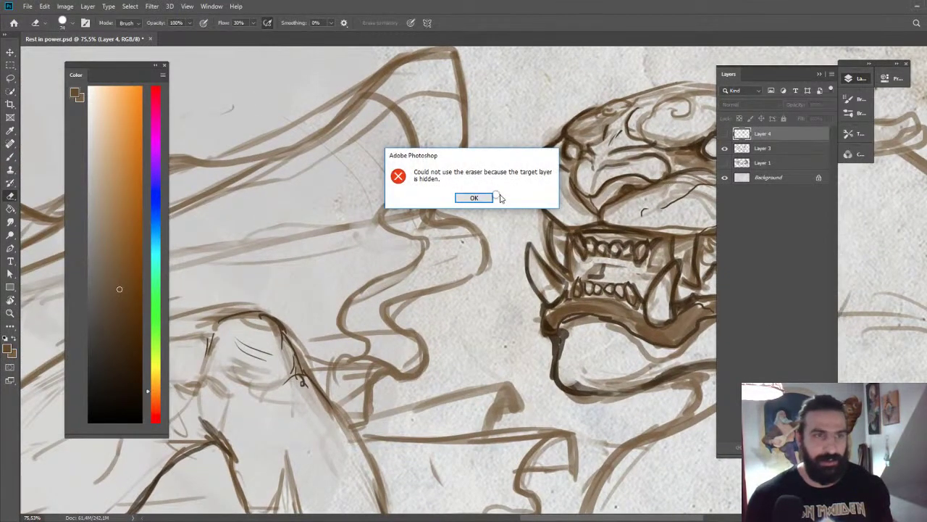
key("Return")
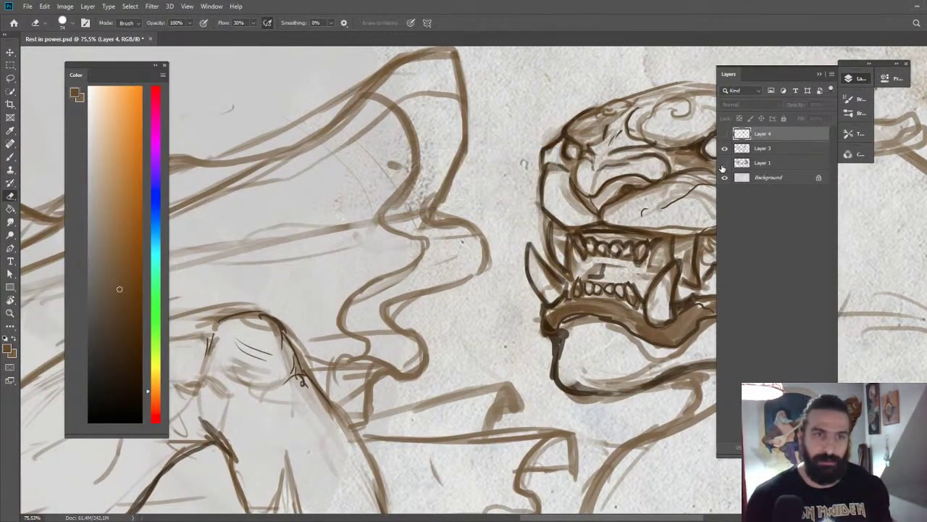
left_click(724, 163)
left_click(779, 149)
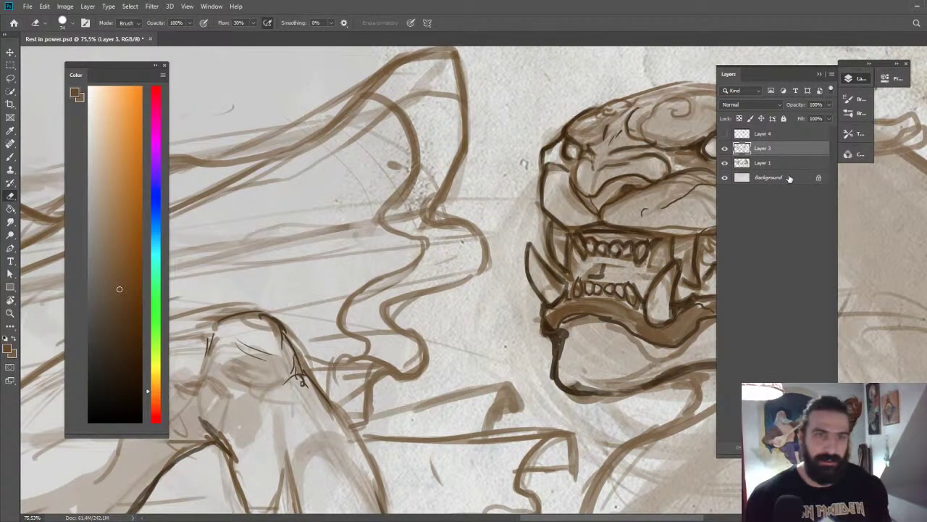
left_click(762, 163)
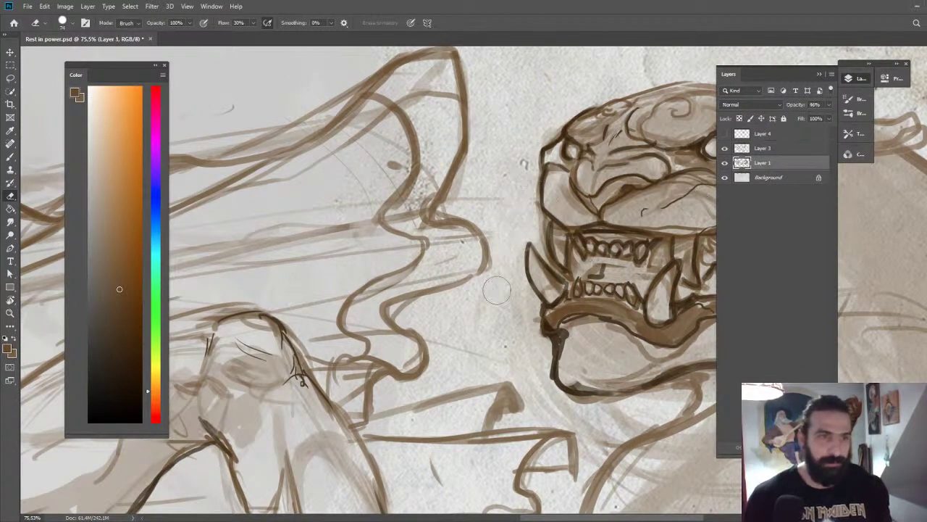
On Layer 3, erase the overlapping lines where the raised thigh meets the abdomen and redraw the crease there.
key("z")
left_click_drag(618, 221, 609, 180)
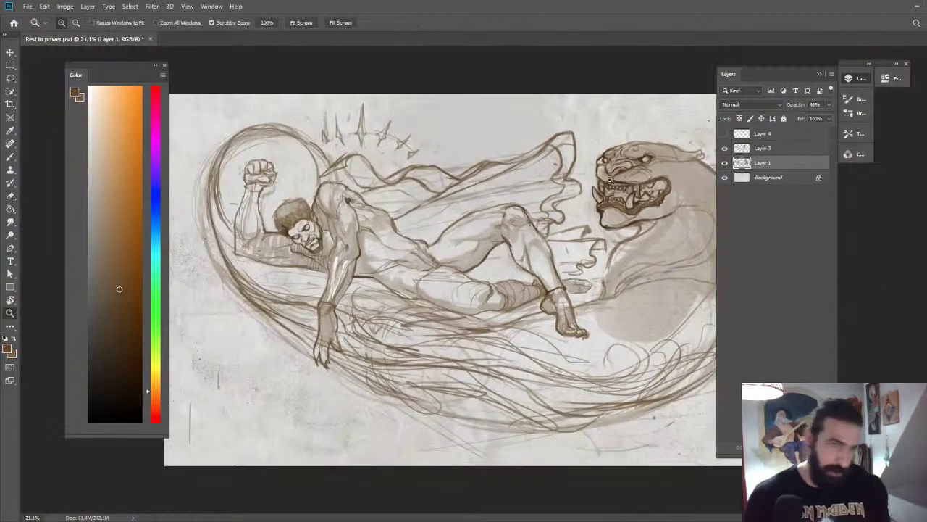
scroll(600, 225, "down", 1)
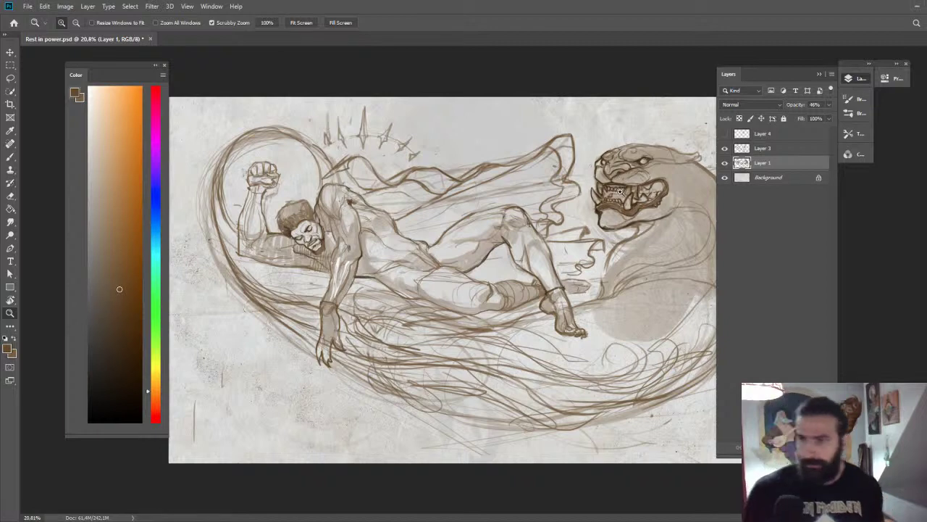
left_click_drag(447, 235, 514, 236)
key("e")
left_click(781, 150)
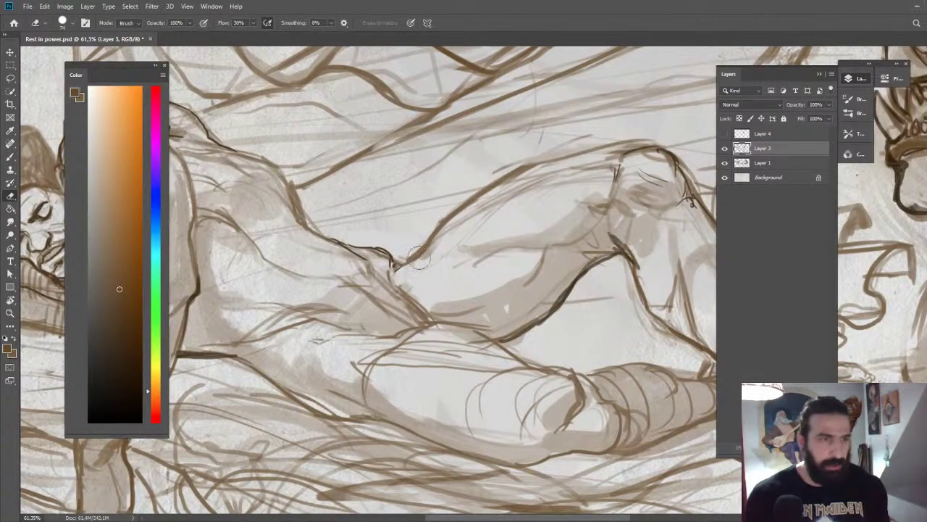
left_click_drag(401, 263, 396, 251)
key("b")
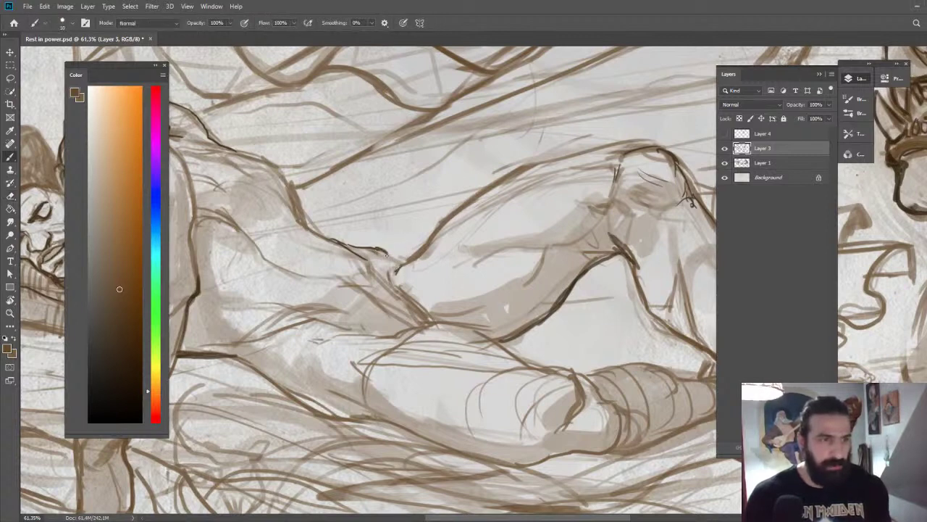
mouse_move(382, 263)
left_mouse_down()
mouse_move(388, 288)
mouse_move(394, 259)
mouse_move(436, 242)
left_mouse_up()
mouse_move(417, 260)
left_mouse_down()
mouse_move(466, 208)
mouse_move(392, 217)
left_mouse_up()
Erase the leftover lines at the hip crease and strengthen the upper outline of the torso near the shoulder.
key("z")
mouse_move(500, 231)
left_mouse_down()
mouse_move(414, 251)
mouse_move(501, 245)
left_mouse_up()
key("e")
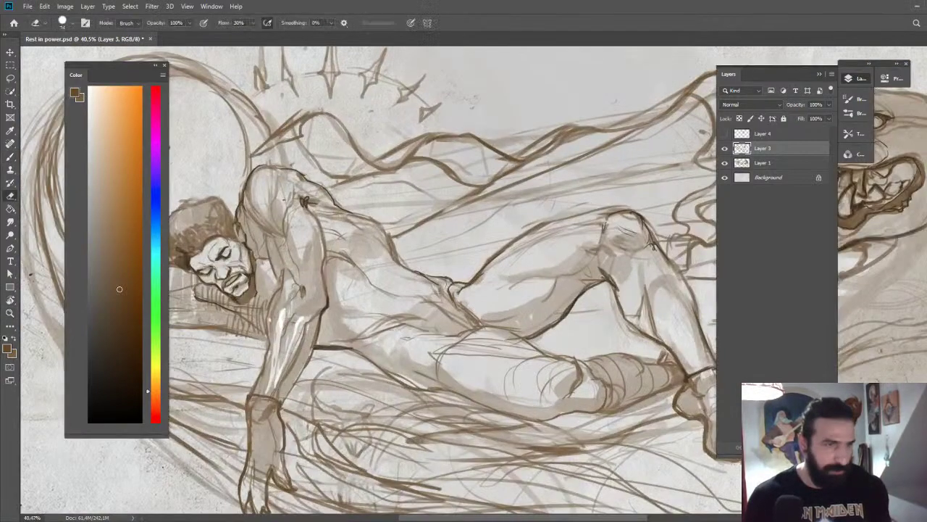
left_click_drag(460, 281, 451, 295)
key("b")
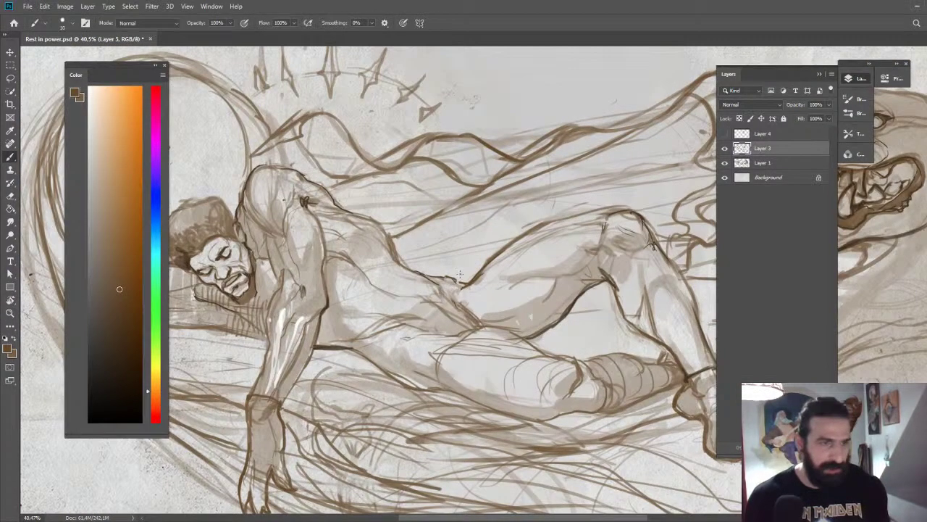
left_click_drag(343, 208, 371, 218)
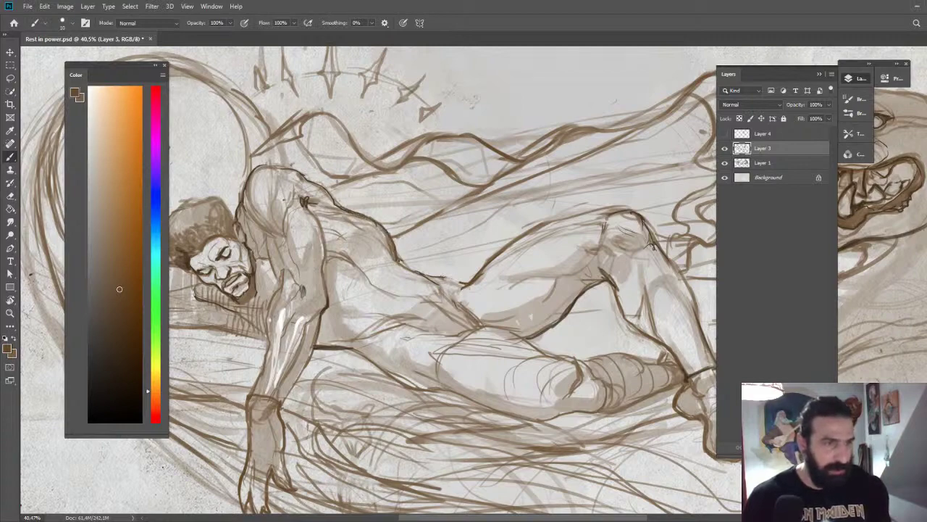
Darken the outlines of the cape's flowing end beside the panther's head, including its tip and inner folds.
key("z")
mouse_move(412, 268)
left_mouse_down()
mouse_move(434, 278)
mouse_move(403, 270)
mouse_move(463, 272)
mouse_move(480, 233)
left_mouse_up()
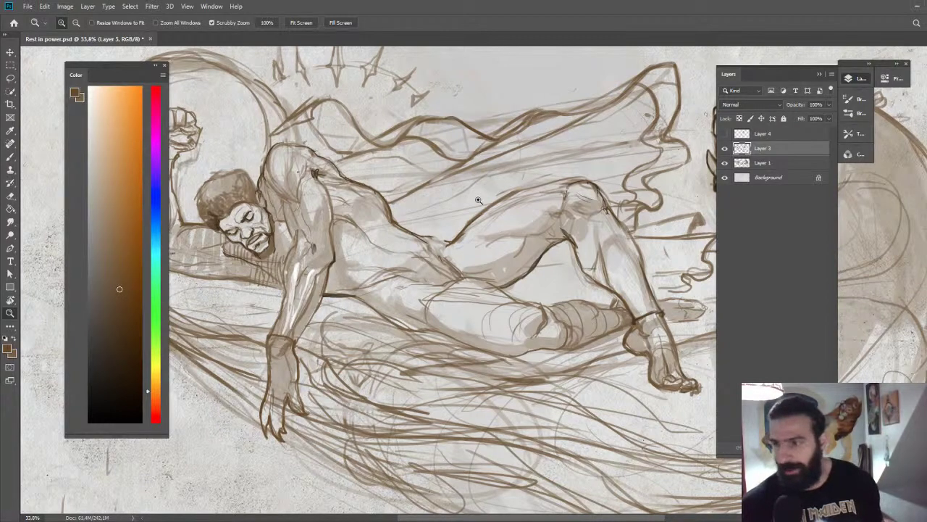
left_click_drag(451, 210, 410, 210)
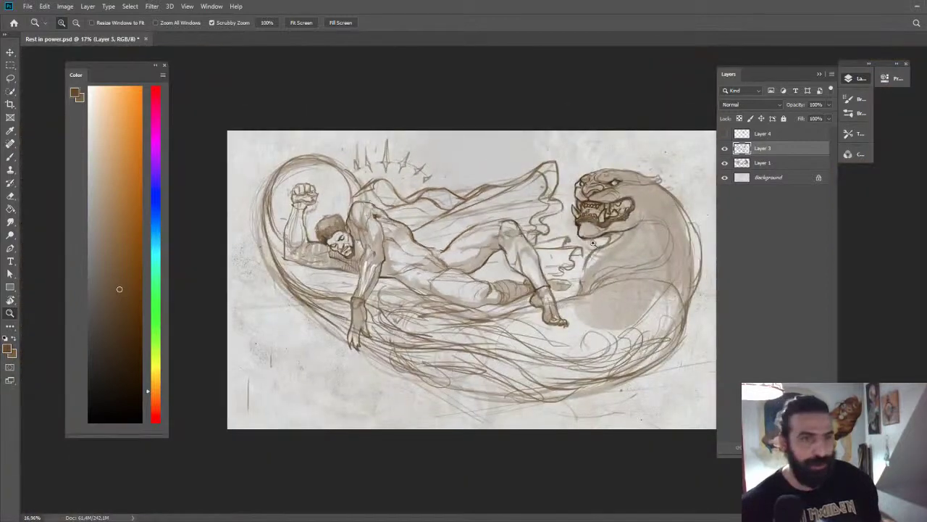
left_click_drag(560, 219, 649, 220)
key("b")
mouse_move(527, 132)
left_mouse_down()
mouse_move(515, 155)
mouse_move(521, 193)
mouse_move(539, 194)
left_mouse_up()
mouse_move(563, 75)
left_mouse_down()
mouse_move(562, 137)
mouse_move(549, 171)
mouse_move(566, 142)
mouse_move(543, 167)
mouse_move(582, 203)
mouse_move(557, 220)
left_mouse_up()
key("e")
key("b")
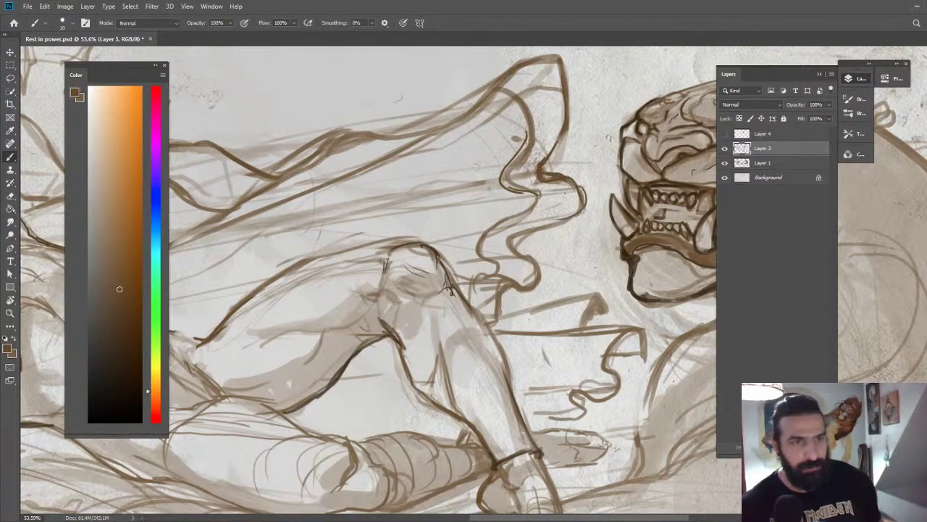
left_click_drag(540, 60, 479, 110)
Darken the inner calf contour below the raised knee of the reclining man.
key("z")
left_click_drag(494, 109, 431, 89)
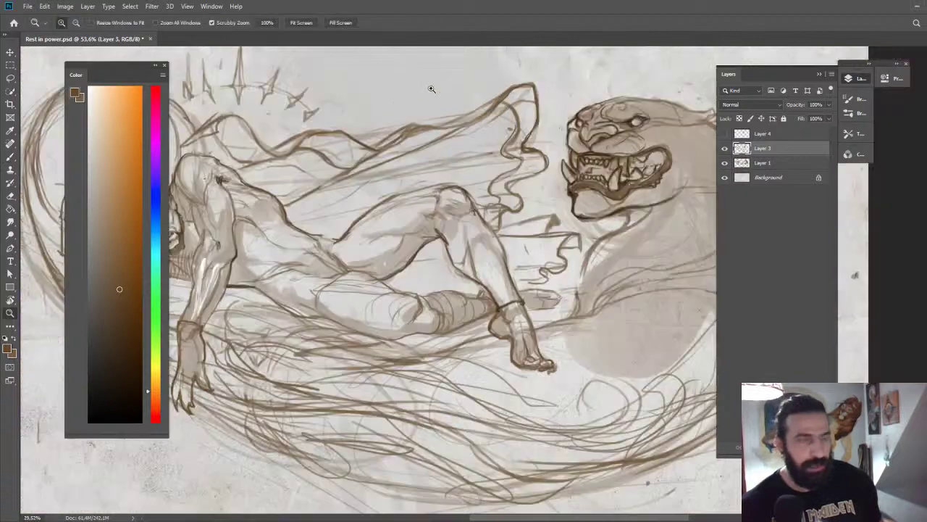
left_click_drag(525, 94, 453, 83)
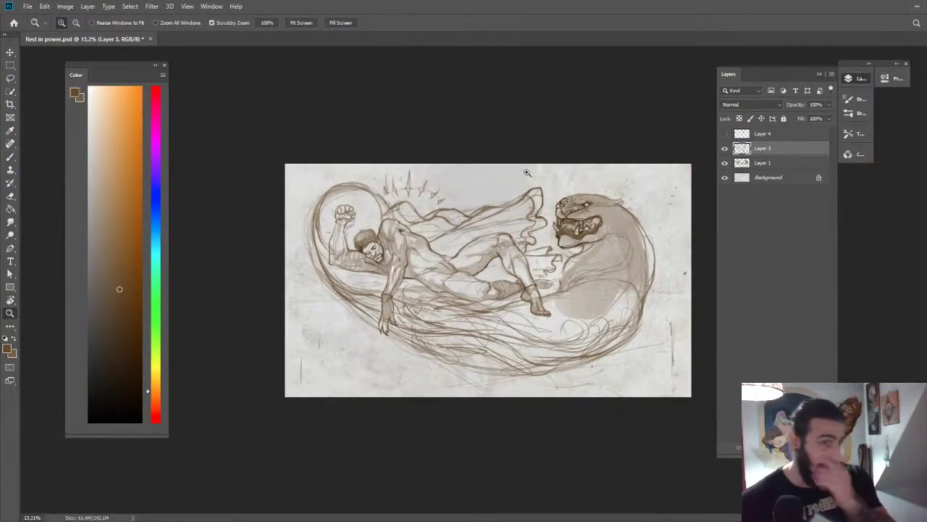
mouse_move(485, 285)
left_mouse_down()
mouse_move(589, 210)
mouse_move(557, 247)
left_mouse_up()
key("b")
left_click_drag(572, 200, 585, 256)
left_click_drag(572, 186, 567, 210)
key("e")
key("b")
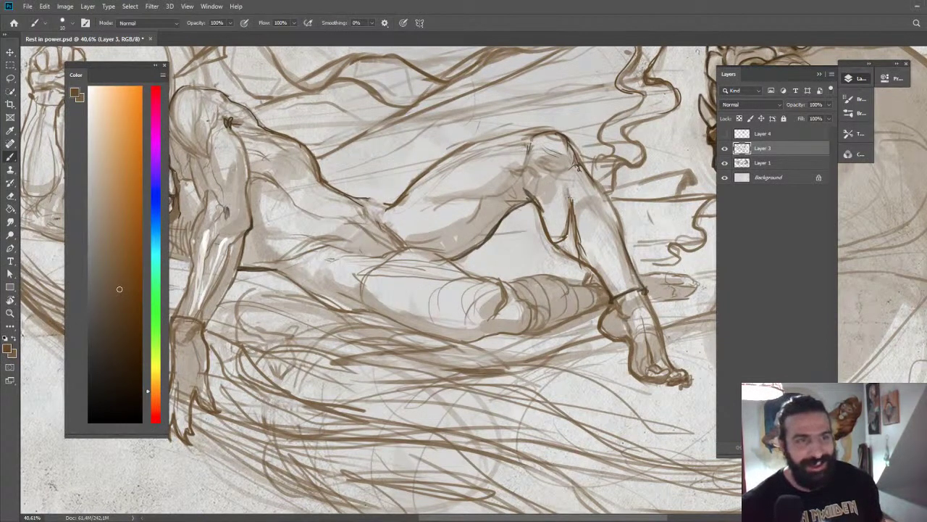
Strengthen the waist crease above the resting leg and add a curved hip line.
key("z")
left_click_drag(578, 168, 547, 196)
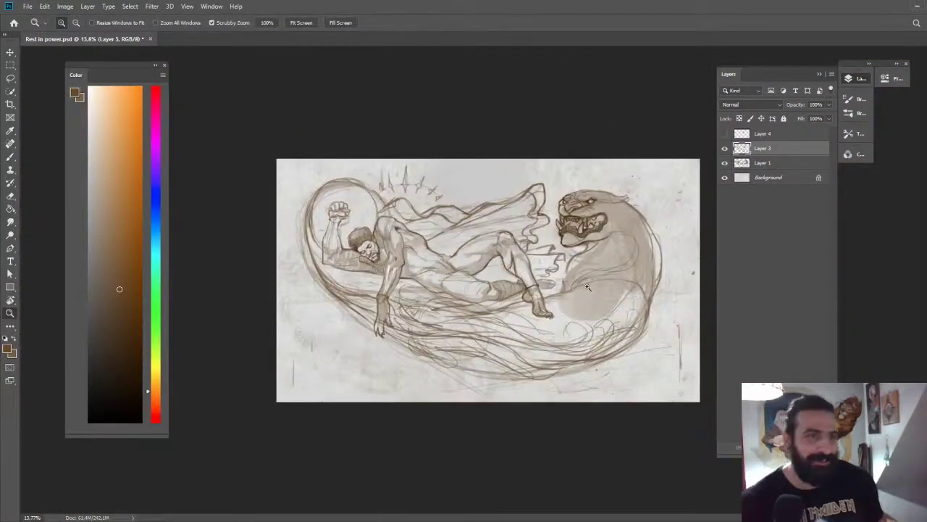
left_click_drag(428, 281, 448, 275)
key("b")
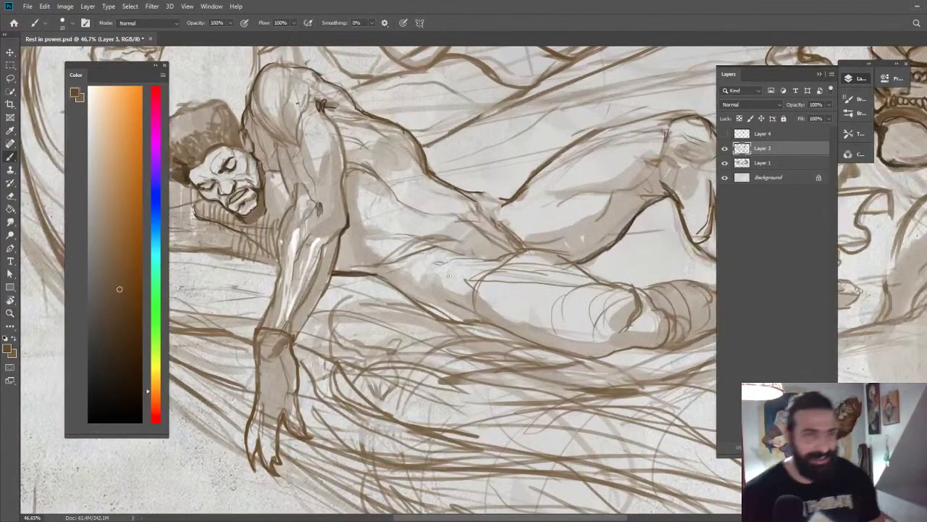
mouse_move(365, 265)
left_mouse_down()
mouse_move(414, 256)
mouse_move(428, 242)
mouse_move(462, 252)
mouse_move(481, 207)
mouse_move(463, 216)
left_mouse_up()
Draw the ribcage and abdomen contour from under the arm to the groin, reinforcing the lines at the hip.
key("z")
key("b")
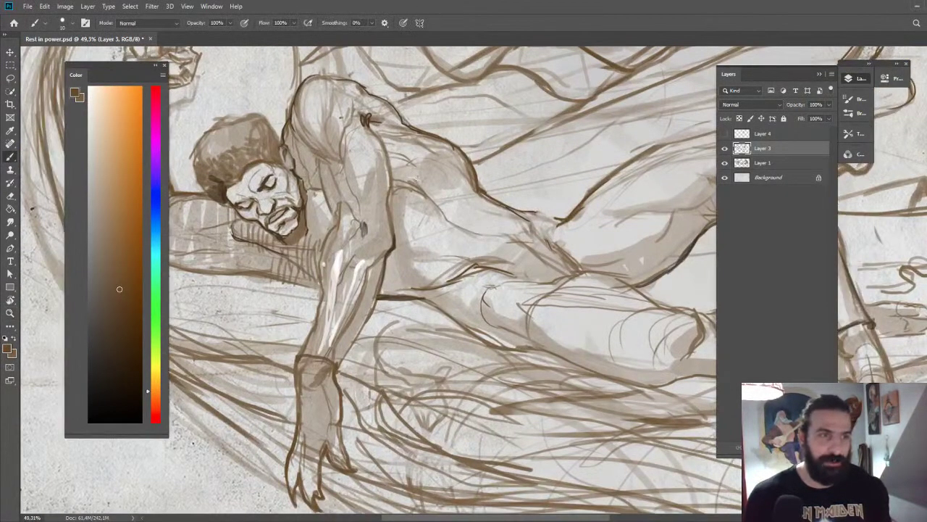
left_click_drag(403, 176, 450, 215)
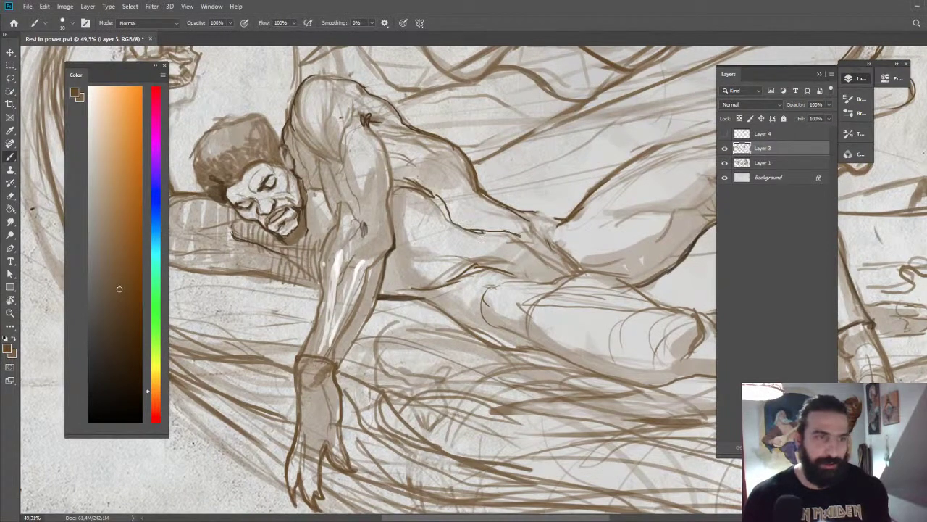
left_click_drag(521, 235, 537, 255)
left_click_drag(523, 223, 554, 254)
Examine the whole composition and the reworked torso lines at different magnifications.
key("z")
left_click_drag(584, 224, 458, 204)
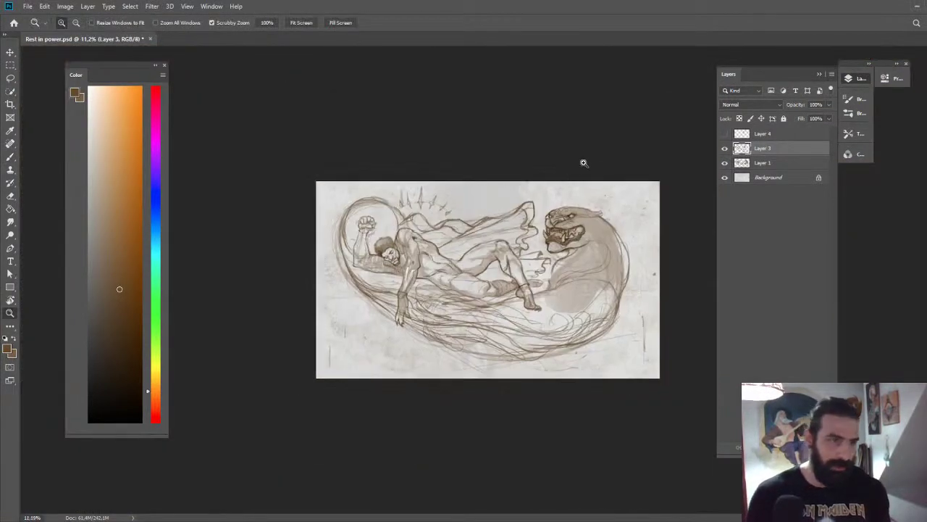
left_click_drag(551, 233, 535, 205)
left_click_drag(490, 228, 540, 233)
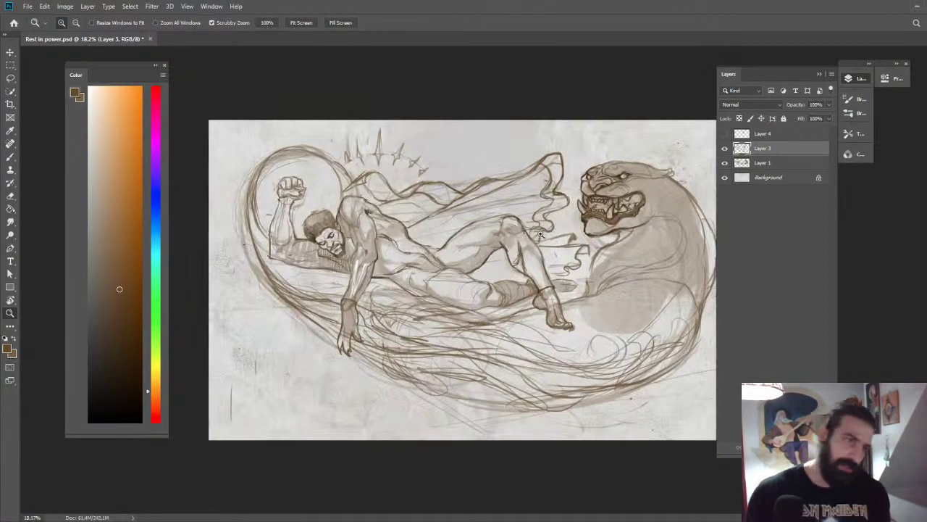
left_click_drag(460, 261, 507, 261)
key("b")
key("z")
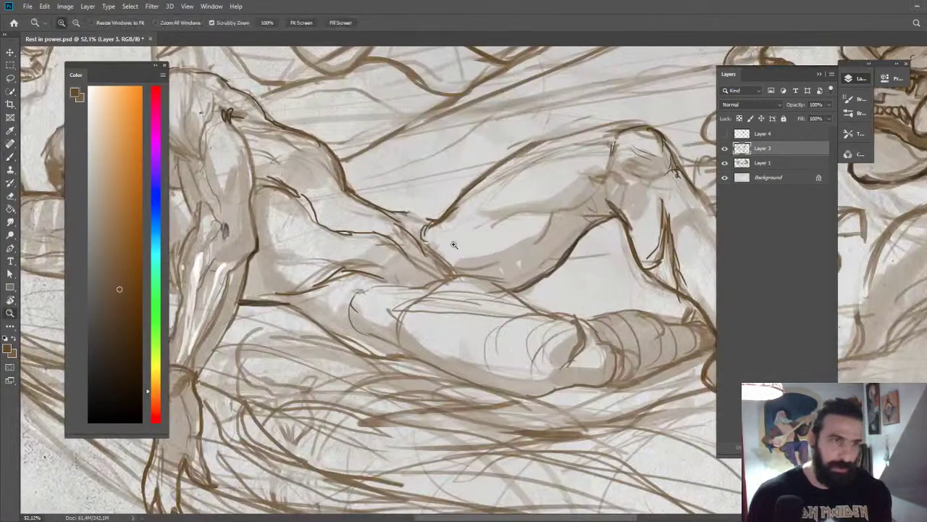
left_click_drag(455, 244, 425, 221)
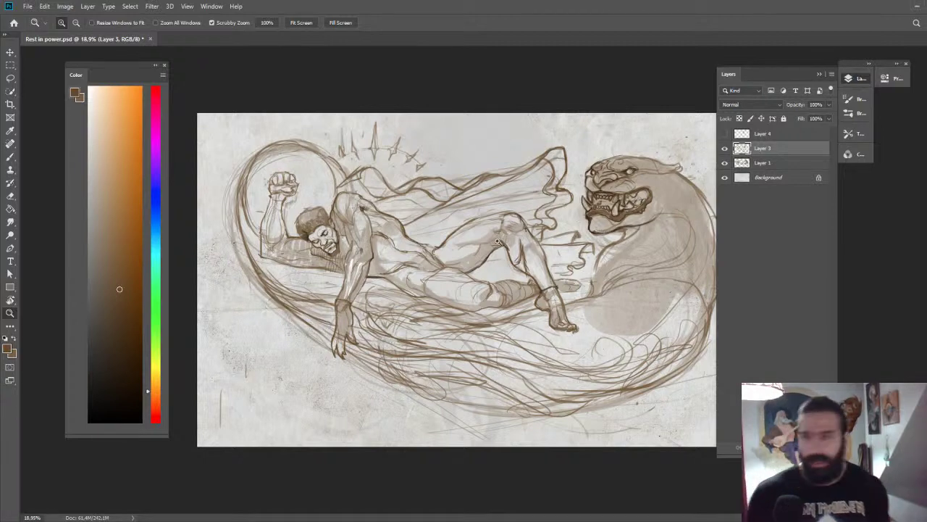
Draw the temple and cheekbone contour and a cheek fold on the reclining man's face.
left_click_drag(426, 287, 411, 260)
left_click_drag(376, 307, 428, 309)
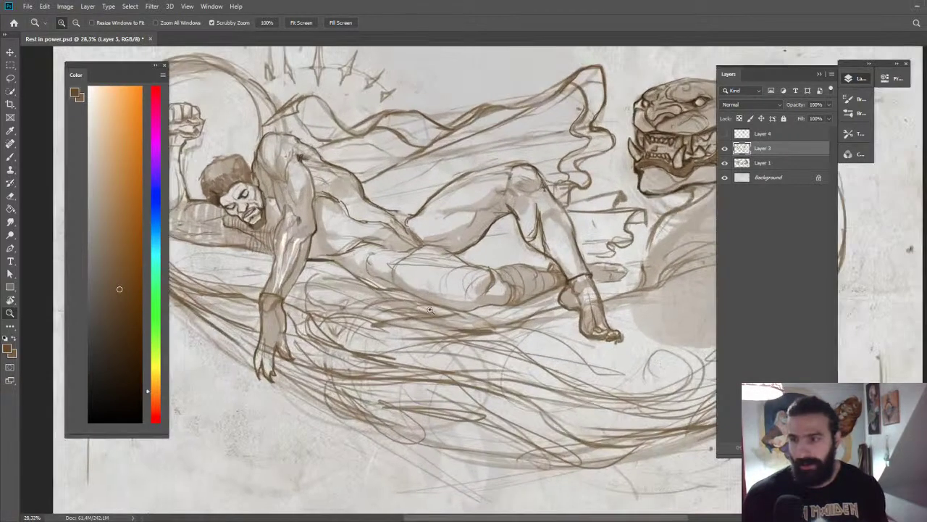
left_click_drag(418, 275, 522, 230)
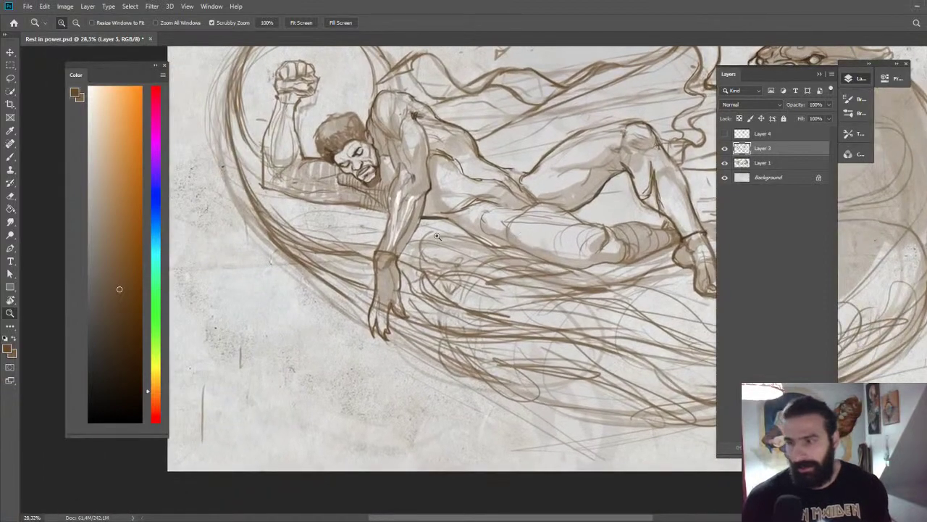
left_click_drag(372, 136, 548, 108)
left_click_drag(354, 143, 681, 186)
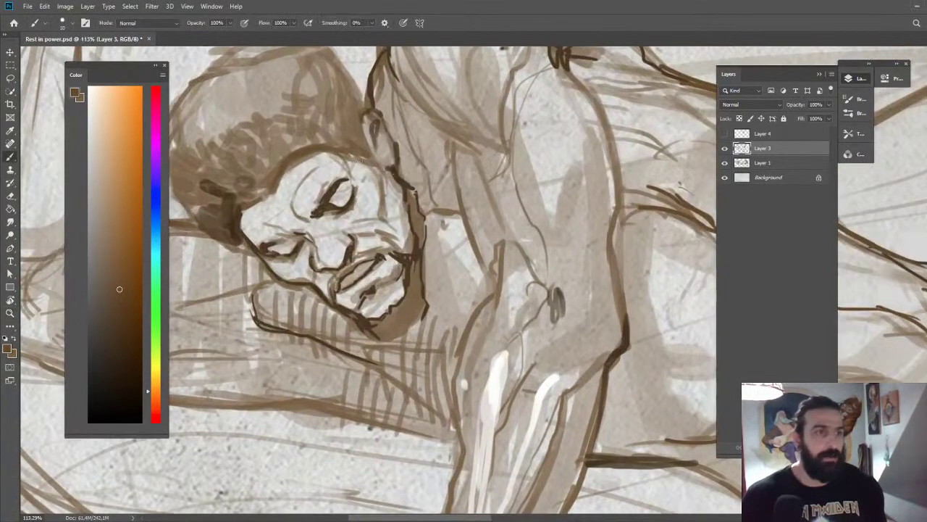
left_click_drag(363, 155, 383, 171)
left_click_drag(386, 174, 383, 213)
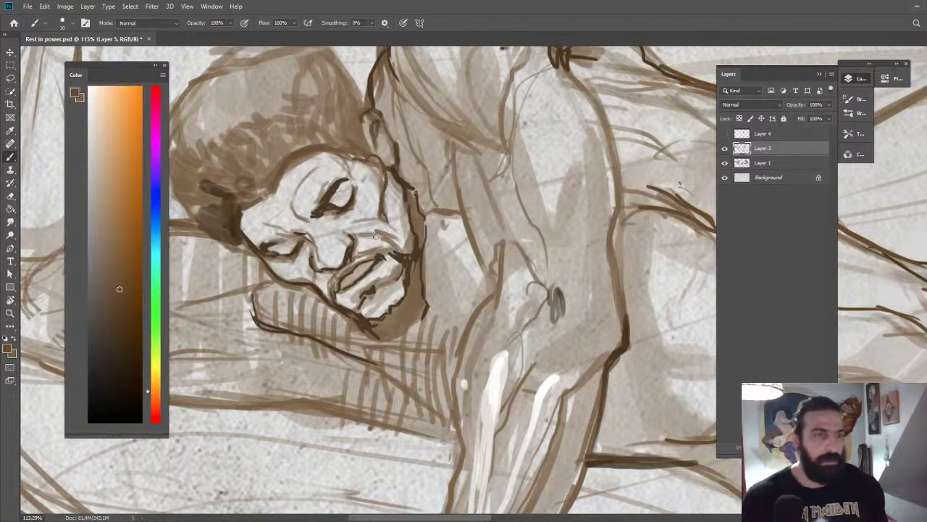
left_click_drag(393, 247, 361, 255)
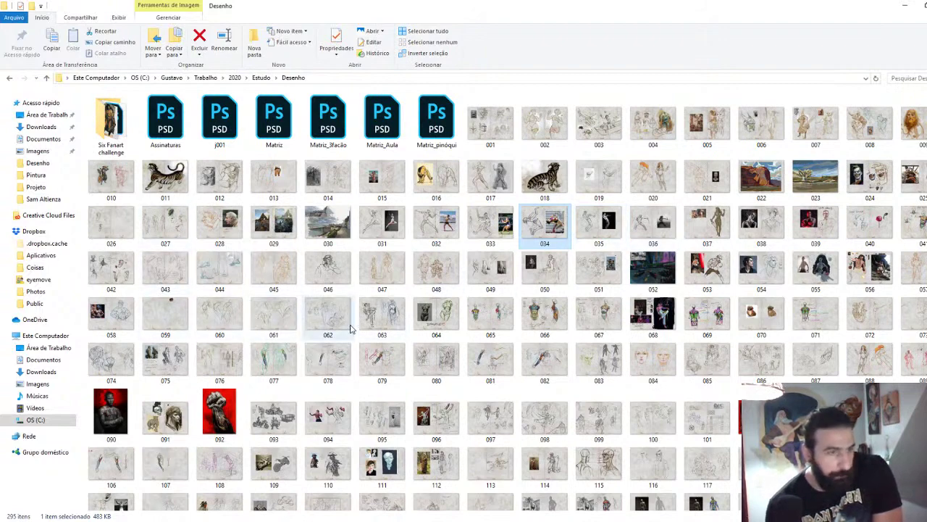
Browse the Desenho folder in File Explorer, view study image 005 and close it.
scroll(409, 439, "down", 3)
scroll(410, 439, "up", 3)
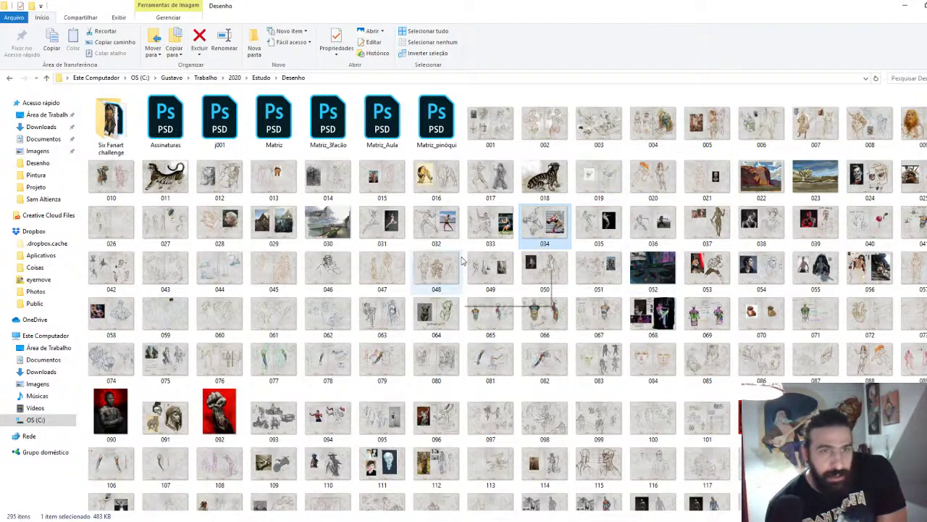
left_click(708, 126)
double_click(708, 124)
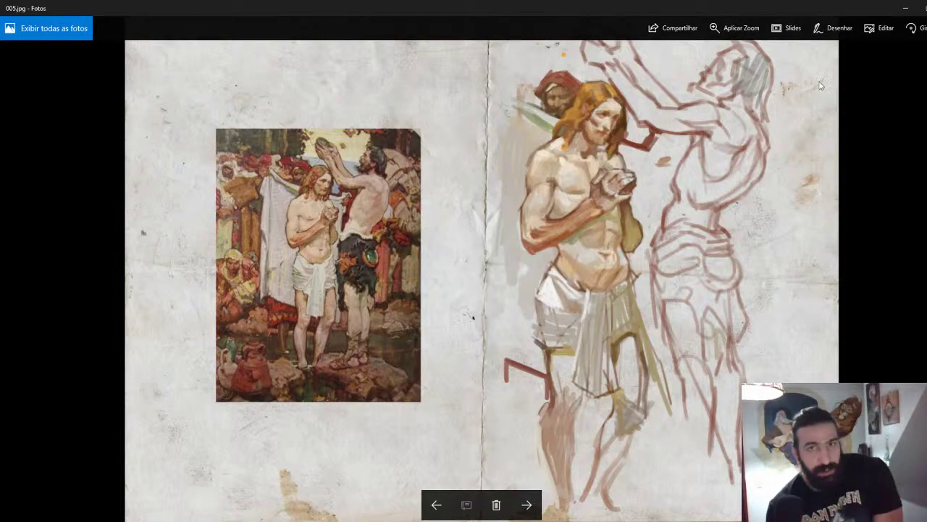
left_click(926, 8)
Find study image 261 near the end of the Desenho folder and open it for viewing.
scroll(569, 451, "down", 10)
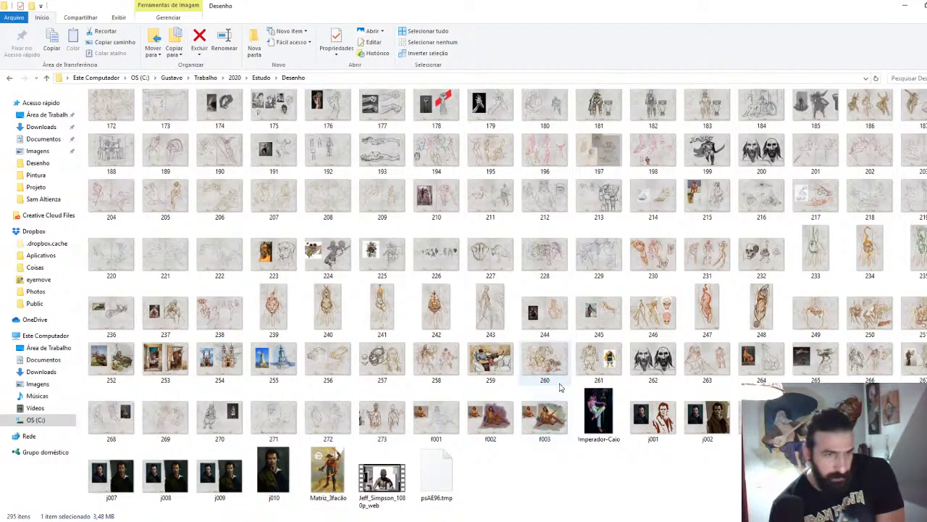
left_click(608, 358)
double_click(608, 358)
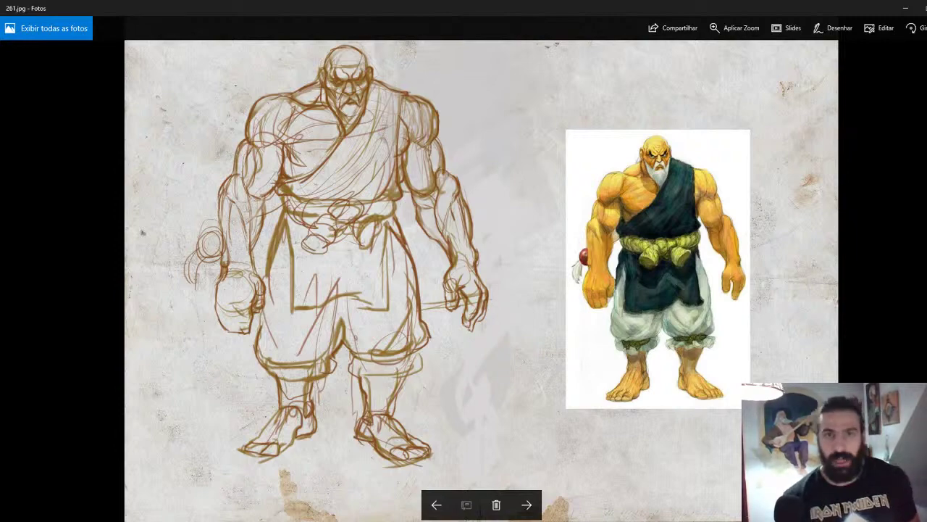
Close study image 261 and look back through the study thumbnails in the Desenho folder.
left_click(926, 8)
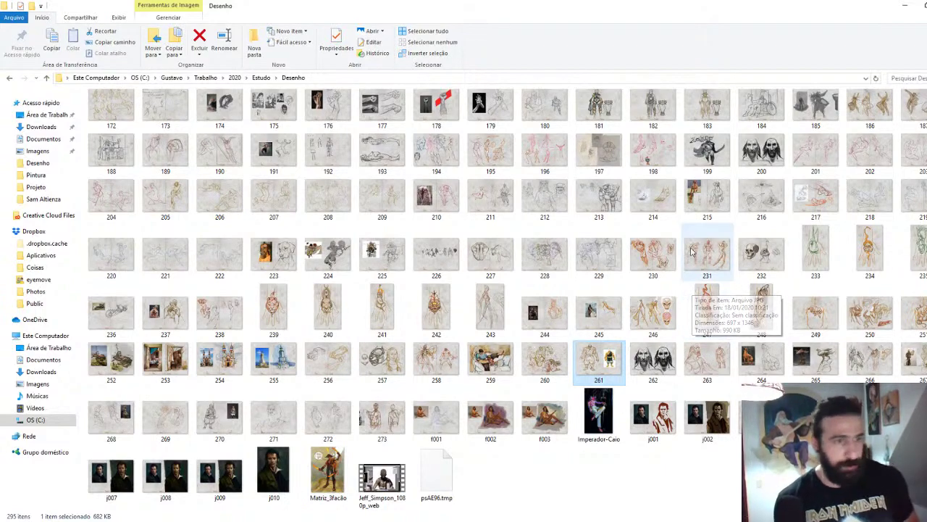
scroll(647, 291, "up", 10)
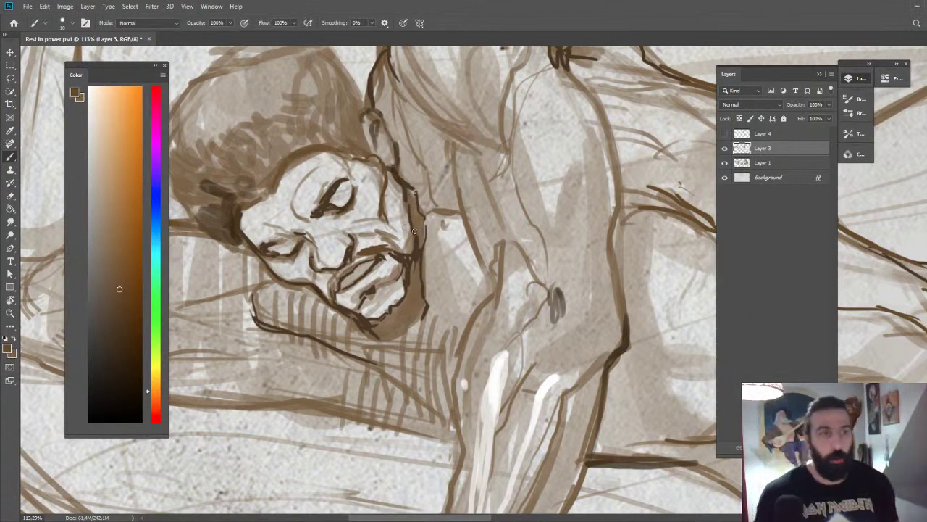
Return to Photoshop, sample a dark brown from the shadow edge of the reclining man's face and darken the cheek contour there.
left_click(417, 247, "alt")
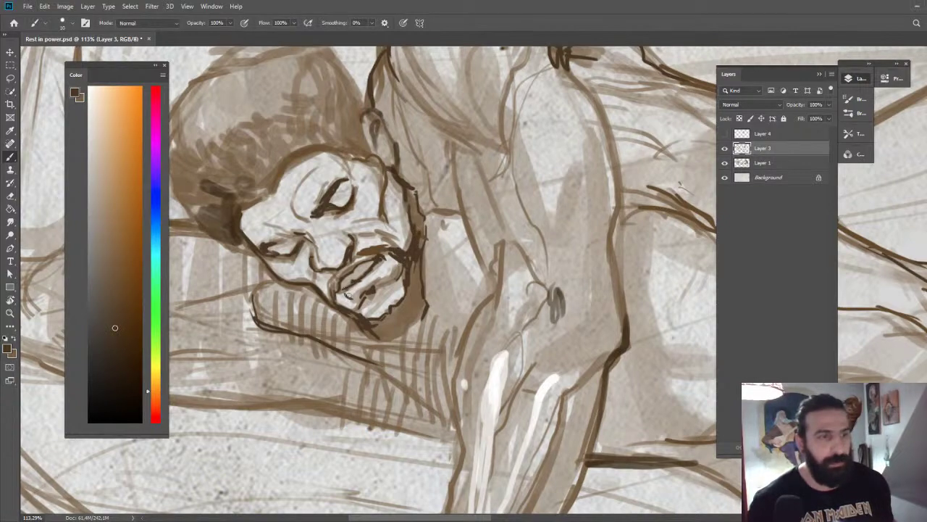
key("z")
left_click_drag(436, 257, 337, 243)
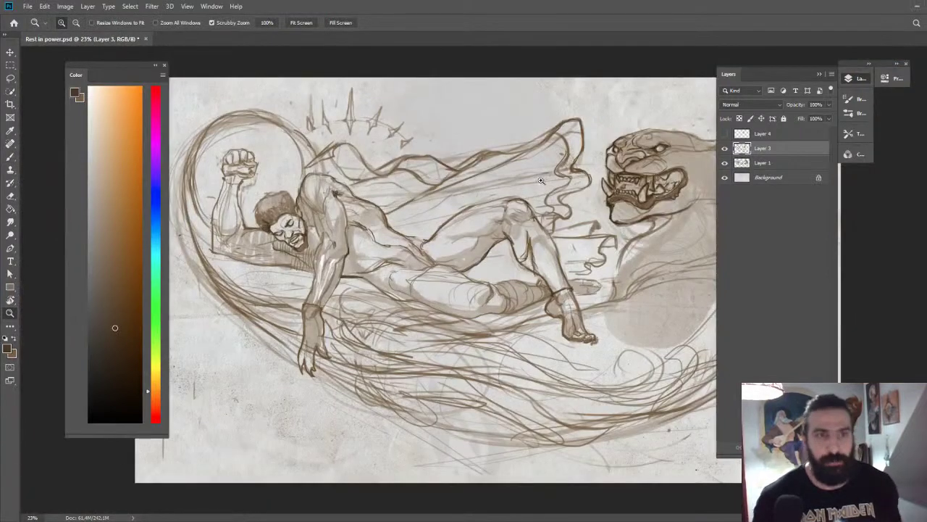
Examine the bent legs, the feet and the panther's jaw against the whole composition at different magnifications.
mouse_move(660, 228)
left_mouse_down()
mouse_move(698, 225)
mouse_move(605, 178)
mouse_move(577, 176)
mouse_move(560, 186)
mouse_move(565, 196)
left_mouse_up()
key("b")
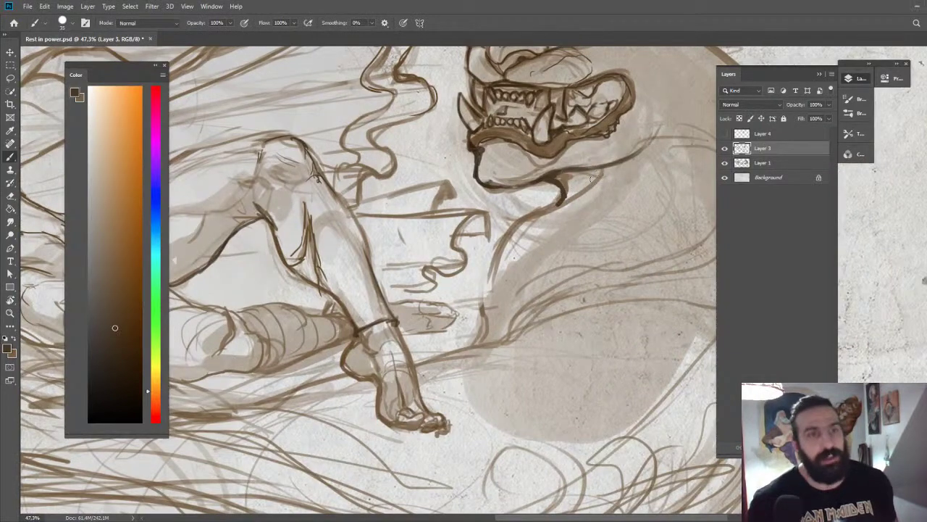
key("z")
key("ctrl+0")
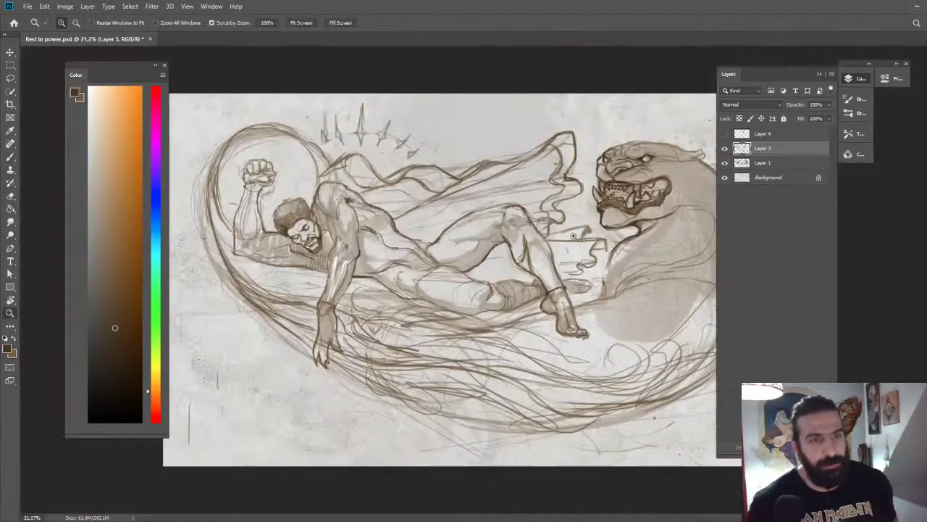
left_click_drag(574, 236, 532, 236)
left_click_drag(377, 184, 401, 188)
left_click_drag(514, 226, 555, 237)
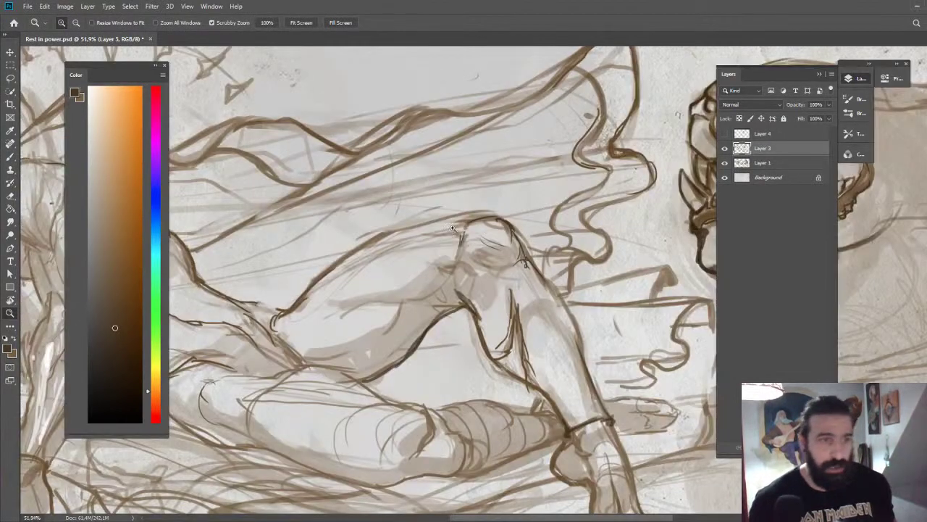
Try to redraw the upper contour of the man's raised thigh.
key("b")
mouse_move(373, 240)
left_mouse_down()
mouse_move(435, 221)
mouse_move(497, 216)
mouse_move(452, 134)
left_mouse_up()
key("ctrl+z")
key("z")
left_click_drag(568, 210, 544, 202)
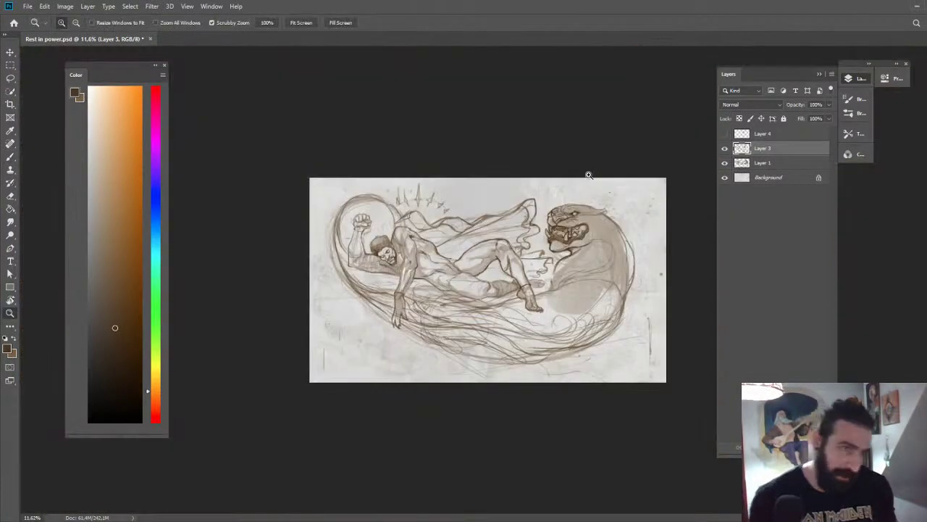
Draw the underside contour of the man's resting thigh and the angular outline of its knee in dark brown.
left_click_drag(454, 302, 481, 286)
key("r")
left_click_drag(464, 255, 508, 254)
key("b")
mouse_move(516, 217)
left_mouse_down()
mouse_move(492, 322)
mouse_move(476, 331)
mouse_move(488, 311)
mouse_move(480, 353)
mouse_move(497, 384)
mouse_move(497, 402)
mouse_move(490, 380)
mouse_move(491, 413)
mouse_move(490, 384)
mouse_move(516, 414)
left_mouse_up()
right_click(511, 232, "alt")
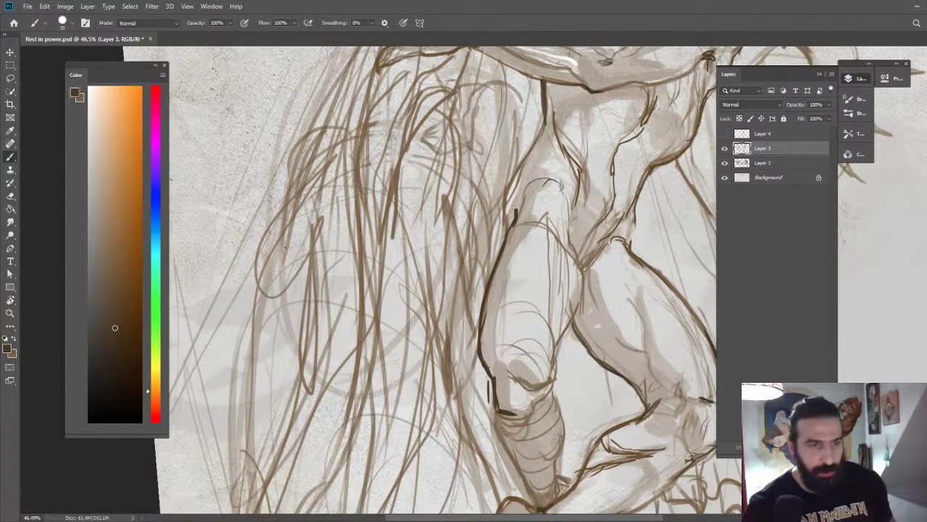
mouse_move(511, 375)
left_mouse_down()
mouse_move(543, 386)
mouse_move(559, 362)
mouse_move(550, 391)
mouse_move(582, 271)
mouse_move(500, 161)
left_mouse_up()
key("Escape")
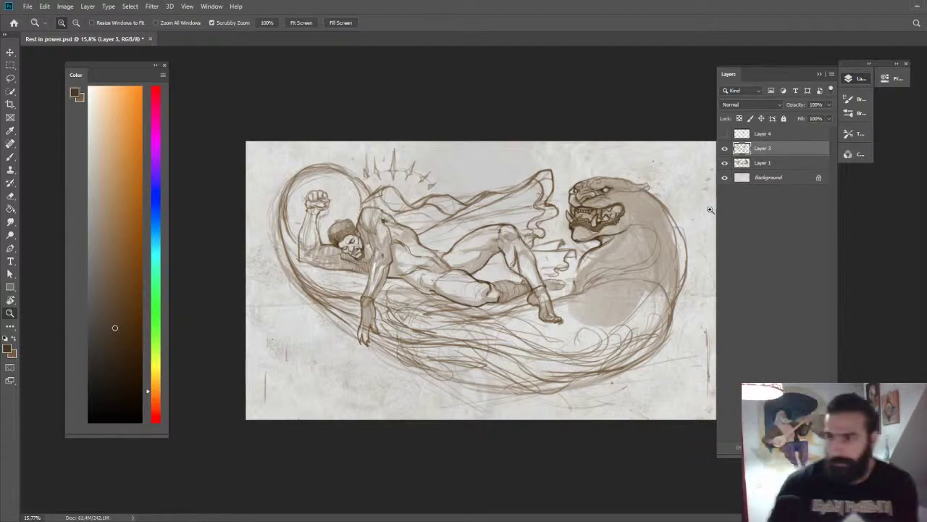
Draw long sweeping dark strands and an elongated loop through the swirling lines beneath the reclining man.
mouse_move(558, 261)
left_mouse_down()
mouse_move(463, 242)
mouse_move(533, 244)
left_mouse_up()
left_click_drag(389, 287, 425, 304)
left_click_drag(487, 260, 441, 256)
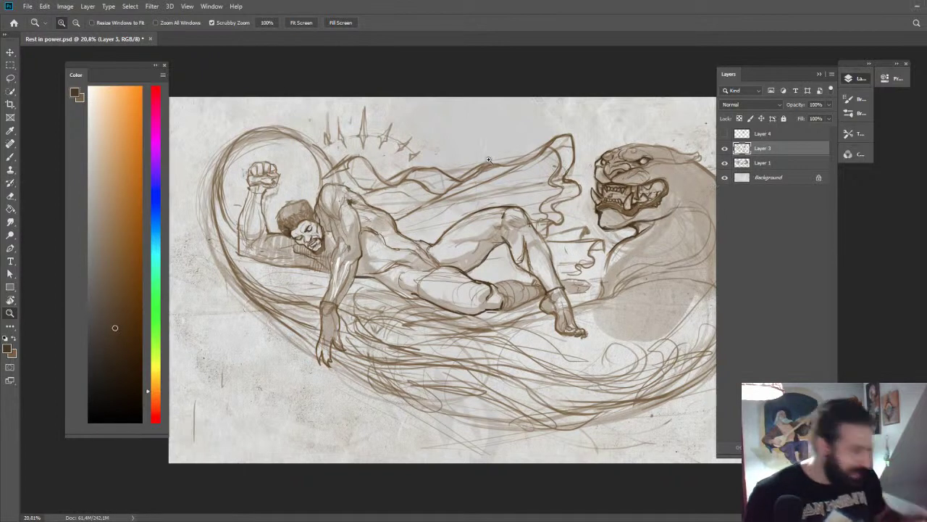
mouse_move(350, 223)
left_mouse_down()
mouse_move(389, 241)
mouse_move(437, 246)
left_mouse_up()
mouse_move(305, 163)
left_mouse_down()
mouse_move(504, 172)
mouse_move(508, 245)
left_mouse_up()
left_click_drag(527, 237, 490, 168)
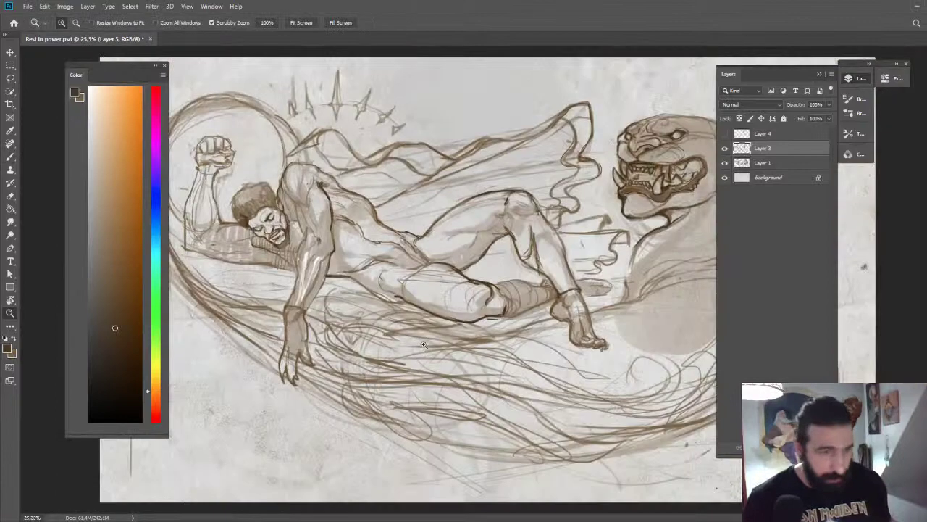
key("b")
mouse_move(333, 328)
left_mouse_down()
mouse_move(487, 415)
mouse_move(383, 414)
mouse_move(520, 442)
mouse_move(539, 460)
left_mouse_up()
mouse_move(379, 408)
left_mouse_down()
mouse_move(572, 439)
mouse_move(612, 415)
left_mouse_up()
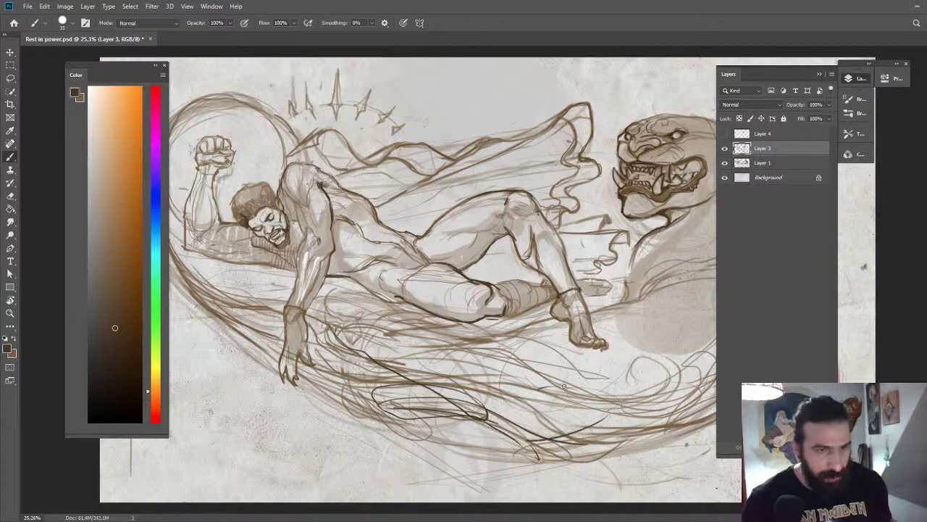
left_click_drag(441, 367, 649, 439)
mouse_move(411, 411)
left_mouse_down()
mouse_move(463, 424)
mouse_move(540, 469)
mouse_move(643, 459)
left_mouse_up()
scroll(628, 439, "down", 5)
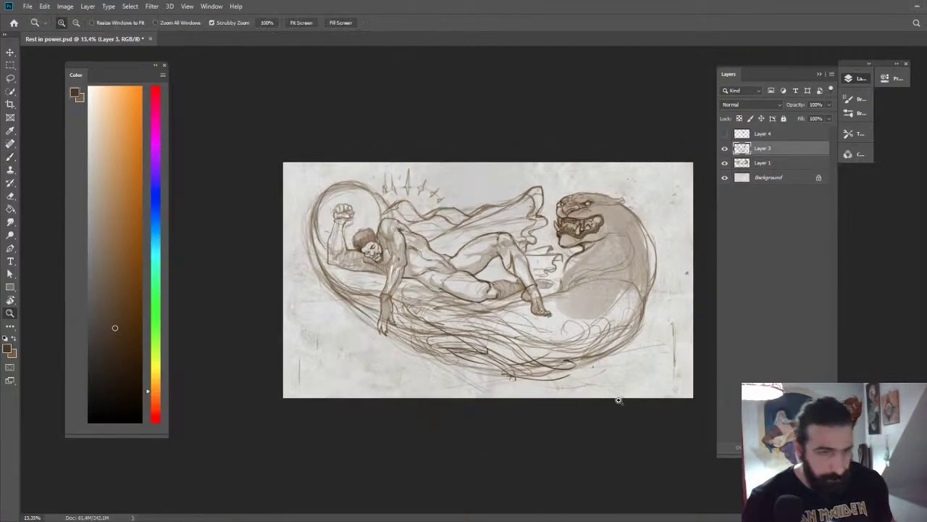
Draw a dark curl and a scalloped edge in the swirl below the panther's body, plus a hooked strand beneath the man's resting leg.
scroll(621, 330, "up", 3)
left_click_drag(600, 360, 614, 323)
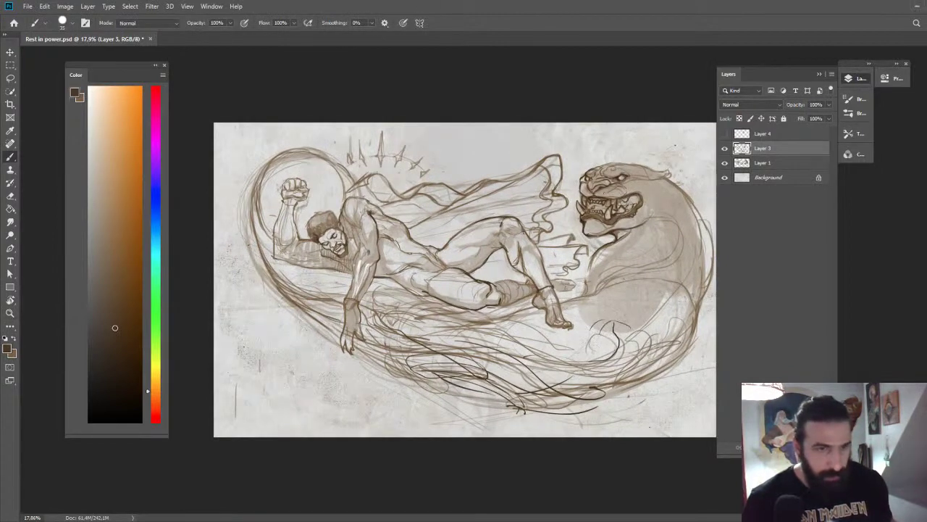
mouse_move(614, 346)
left_mouse_down()
mouse_move(703, 299)
mouse_move(639, 376)
left_mouse_up()
key("z")
left_click_drag(699, 297, 666, 295)
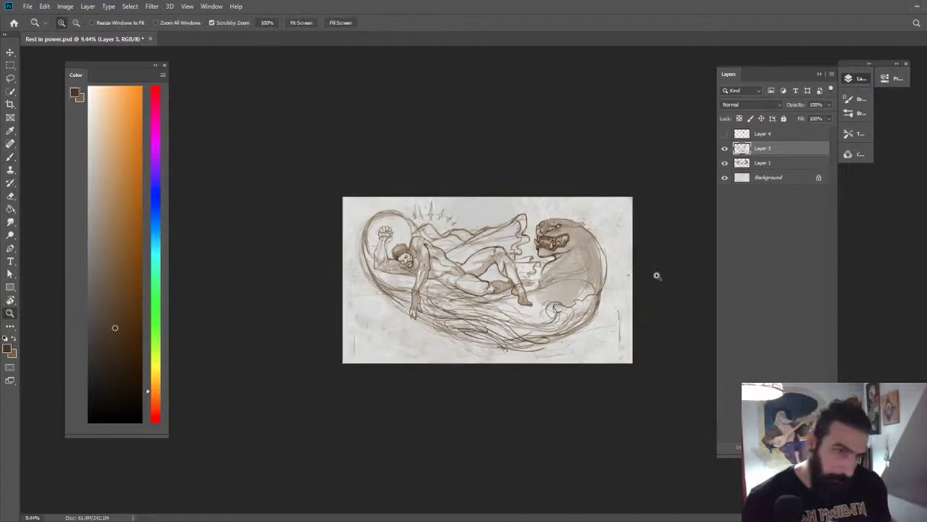
left_click_drag(484, 304, 511, 303)
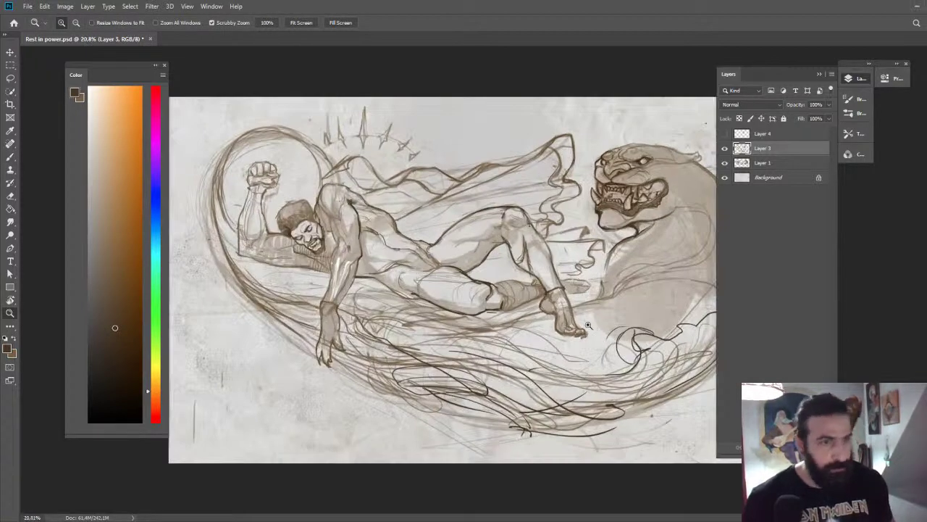
mouse_move(557, 262)
left_mouse_down()
mouse_move(575, 255)
mouse_move(565, 242)
left_mouse_up()
key("b")
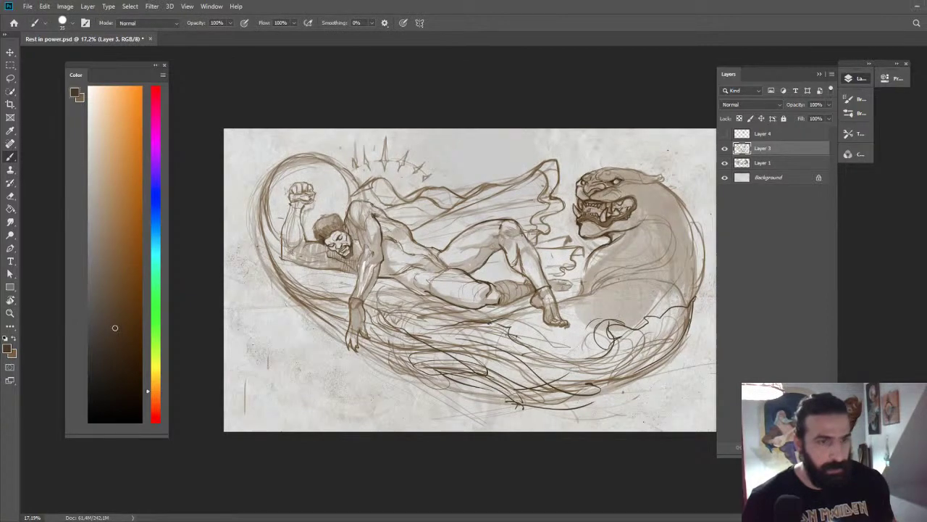
Strengthen the ankle, heel and sole contours of the man's planted foot with dark strokes.
left_click_drag(555, 295, 583, 294)
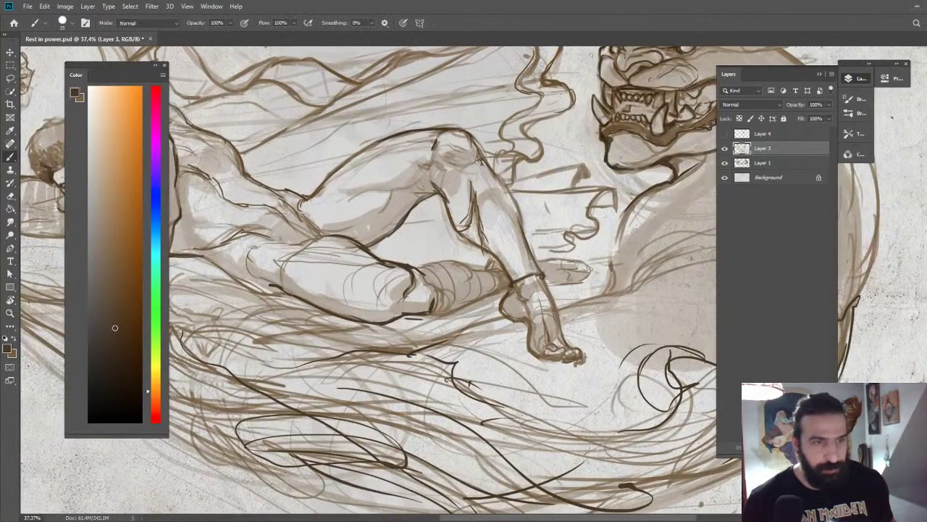
left_click_drag(523, 307, 528, 320)
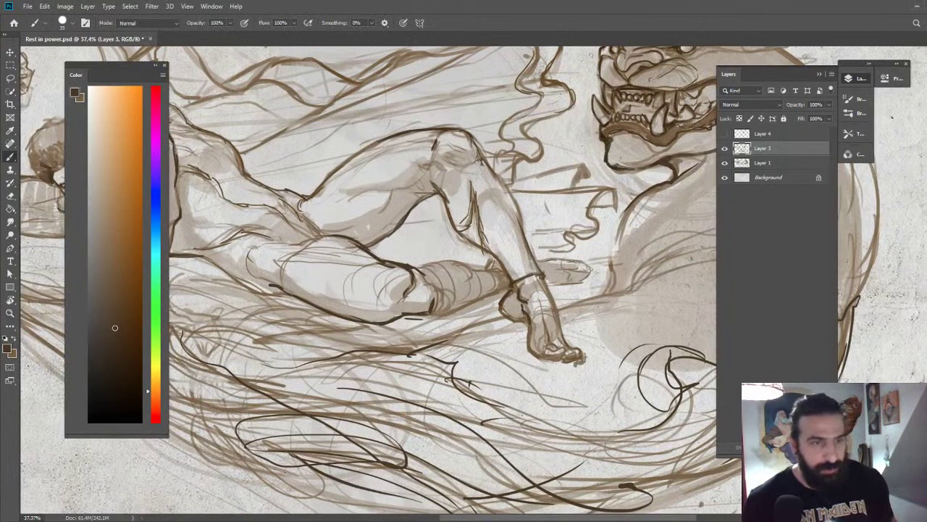
key("e")
key("b")
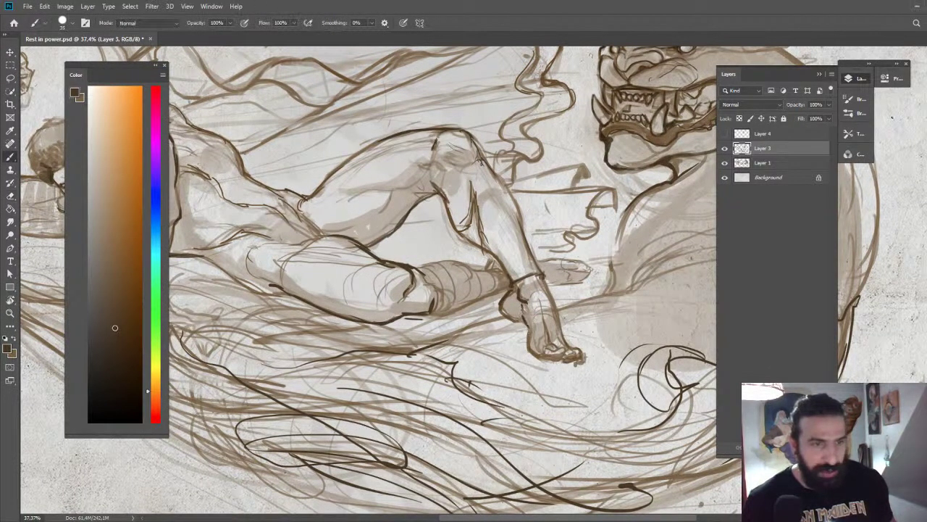
left_click_drag(527, 337, 544, 357)
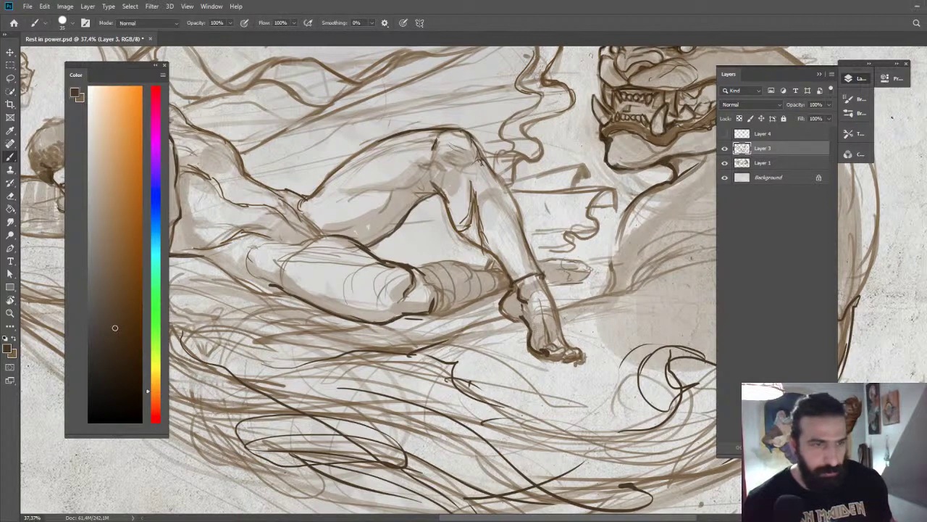
left_click_drag(526, 320, 500, 310)
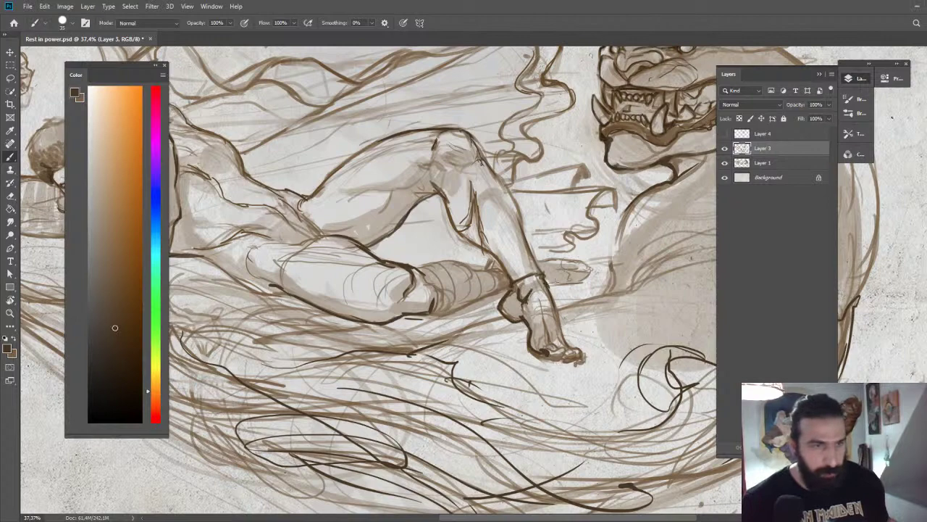
Darken the contours of the hanging forearm down to the wristband and the line along the underside of the hip.
key("z")
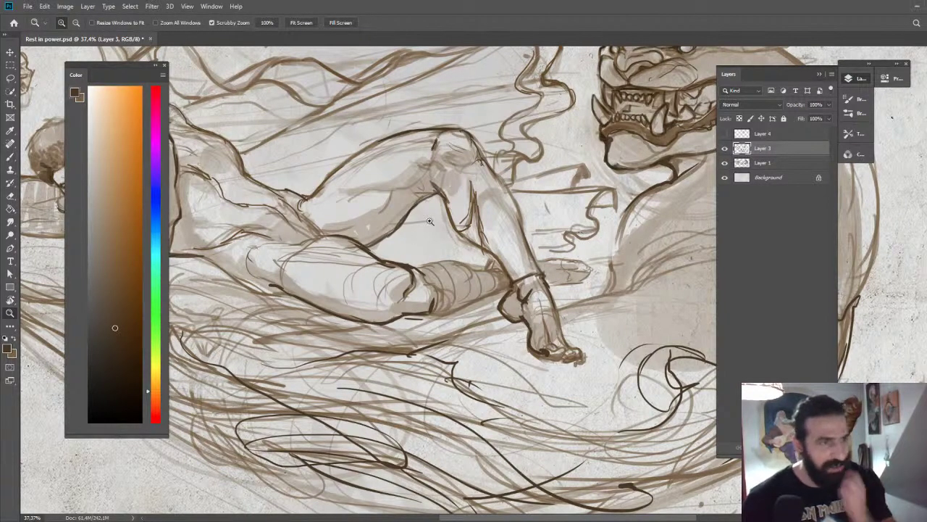
mouse_move(324, 211)
left_mouse_down()
mouse_move(552, 219)
mouse_move(536, 224)
left_mouse_up()
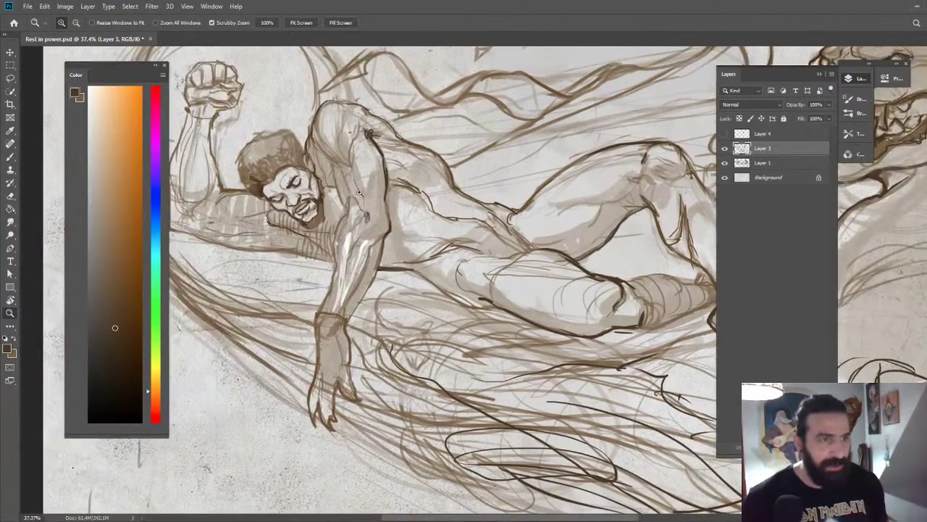
key("b")
left_click_drag(346, 202, 319, 313)
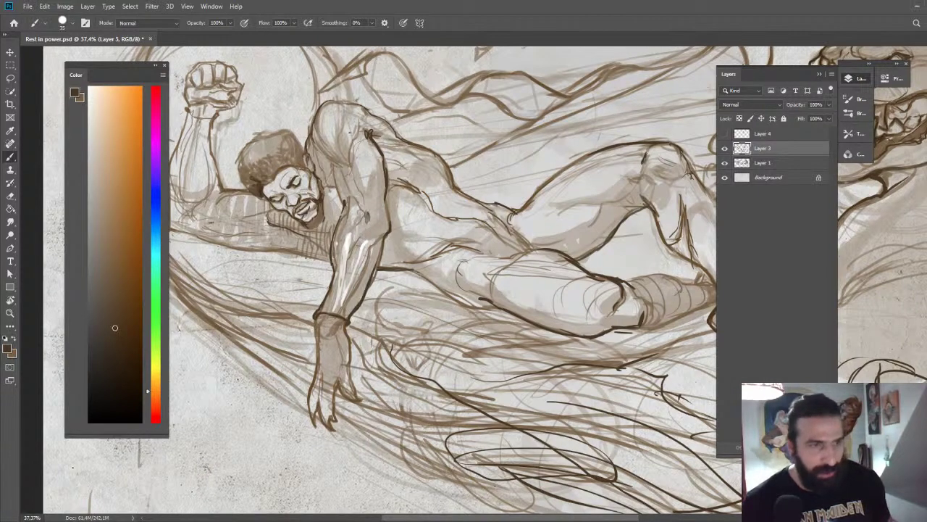
mouse_move(423, 244)
left_mouse_down()
mouse_move(420, 274)
mouse_move(439, 292)
mouse_move(508, 308)
left_mouse_up()
key("ctrl+space")
left_click_drag(571, 202, 517, 199)
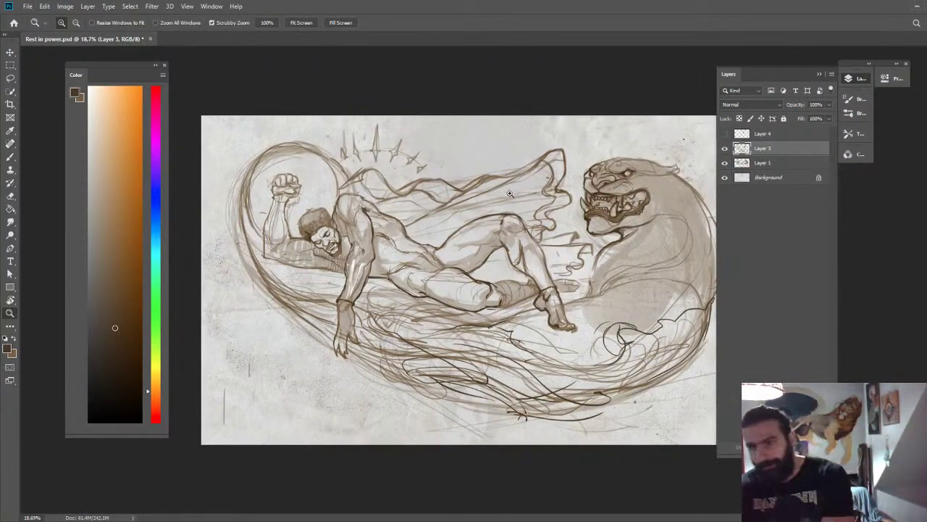
Outline the panther's ear, the line from its eye to the ear tip, and the top of its head in dark brown.
scroll(505, 225, "down", 2)
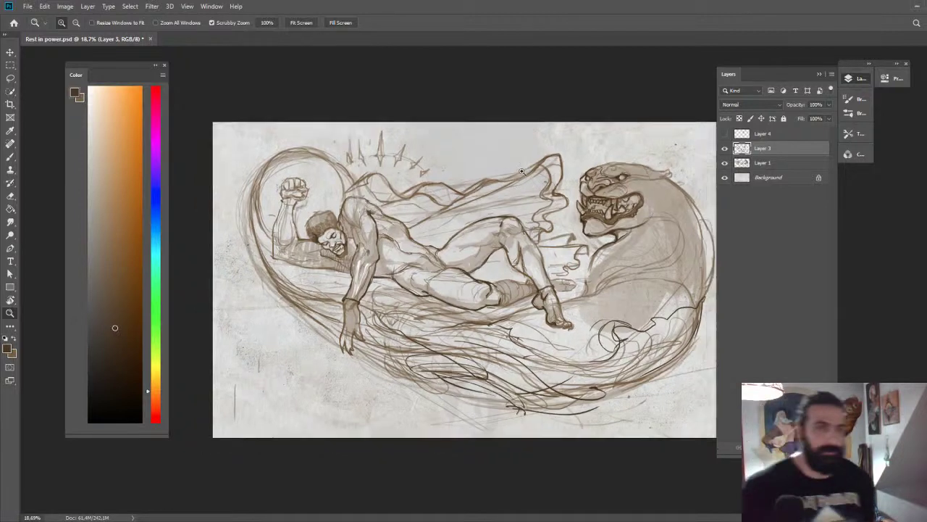
left_click_drag(625, 205, 703, 205)
left_click_drag(604, 187, 540, 137)
left_click_drag(455, 155, 481, 161)
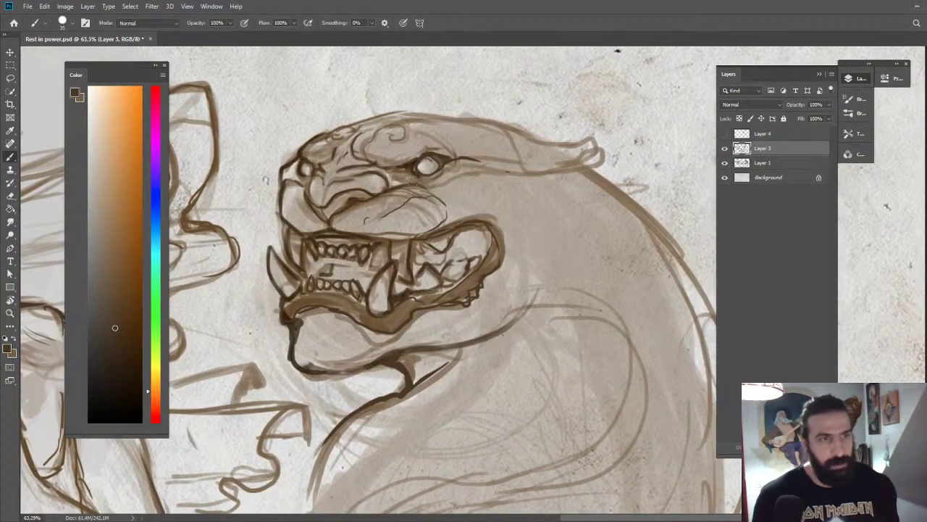
mouse_move(391, 178)
left_mouse_down()
mouse_move(534, 169)
mouse_move(598, 150)
left_mouse_up()
left_click_drag(524, 136, 610, 139)
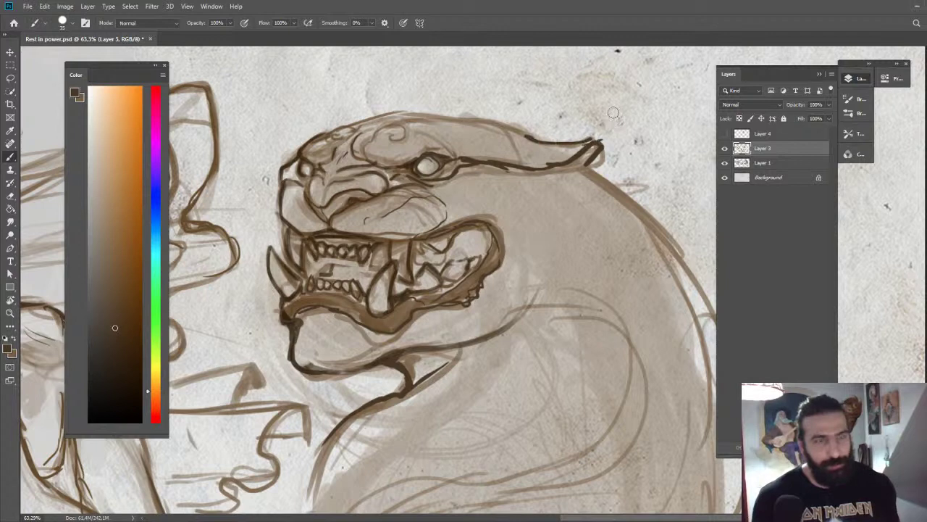
mouse_move(395, 135)
left_mouse_down()
mouse_move(403, 125)
mouse_move(362, 137)
mouse_move(367, 153)
mouse_move(347, 125)
mouse_move(338, 138)
mouse_move(353, 119)
mouse_move(432, 114)
mouse_move(553, 141)
left_mouse_up()
key("z")
left_click(592, 168, "alt")
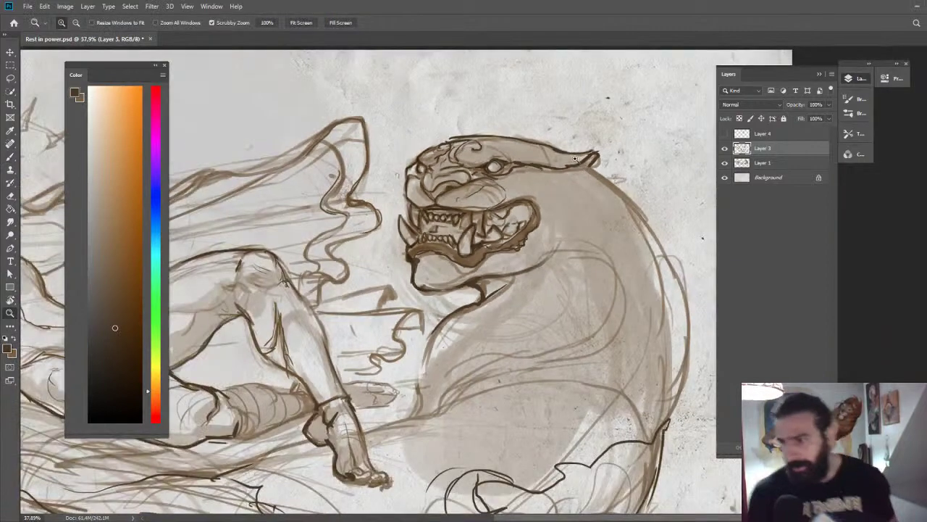
Draw dark contour lines along the outer side and crest of the large loop around the man's raised fist.
left_click(587, 162, "alt")
left_click_drag(516, 167, 485, 171)
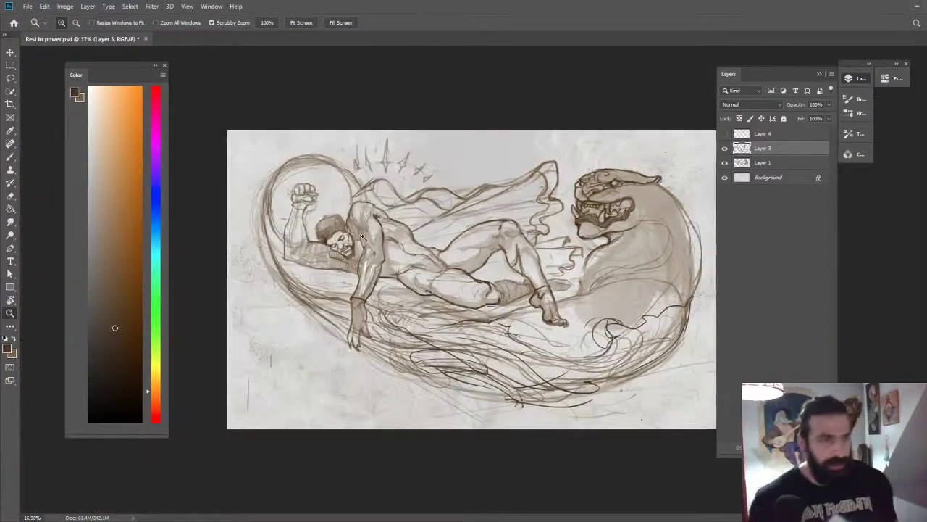
mouse_move(295, 230)
left_mouse_down()
mouse_move(333, 159)
mouse_move(634, 182)
left_mouse_up()
key("b")
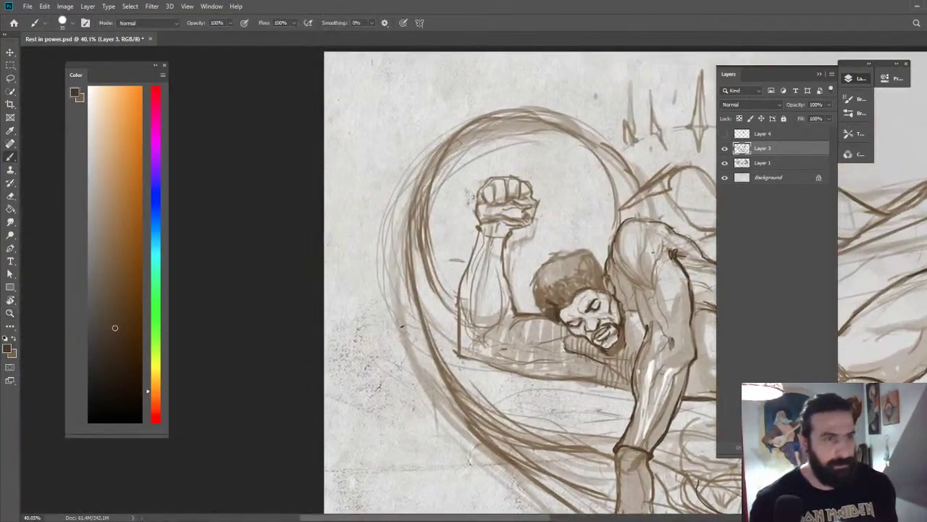
mouse_move(478, 117)
left_mouse_down()
mouse_move(425, 180)
mouse_move(412, 237)
mouse_move(423, 281)
mouse_move(465, 306)
left_mouse_up()
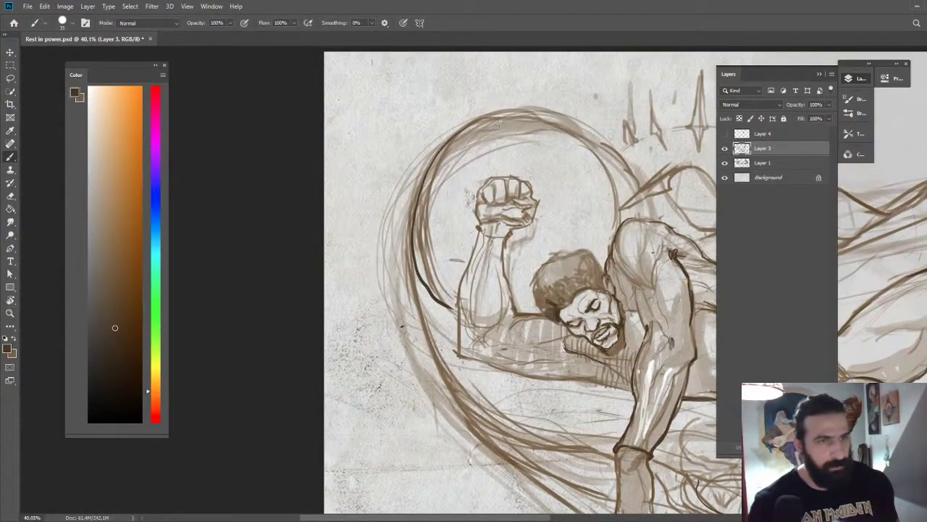
mouse_move(449, 155)
left_mouse_down()
mouse_move(513, 123)
mouse_move(575, 132)
left_mouse_up()
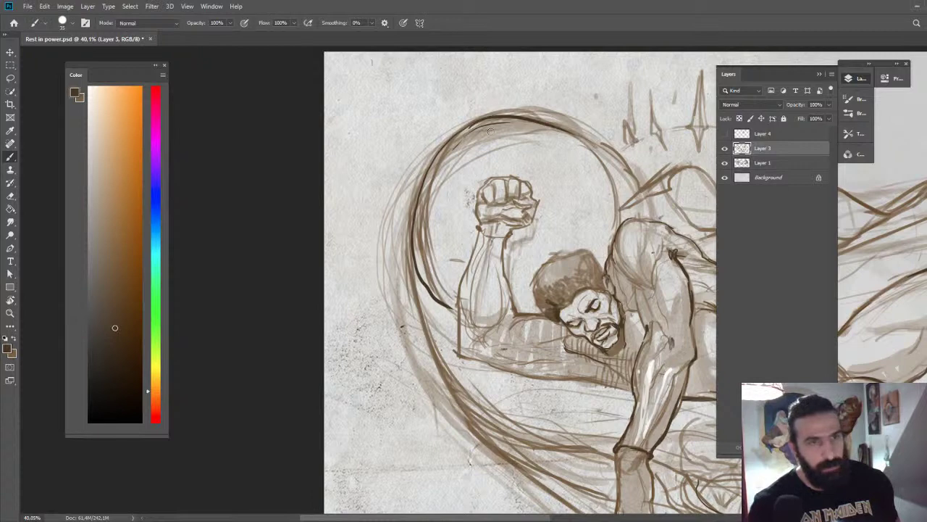
Darken the crest and inner curve of the large loop around the man's raised fist.
mouse_move(471, 128)
left_mouse_down()
mouse_move(520, 118)
mouse_move(468, 116)
mouse_move(542, 128)
left_mouse_up()
key("e")
key("b")
left_click_drag(448, 150, 548, 121)
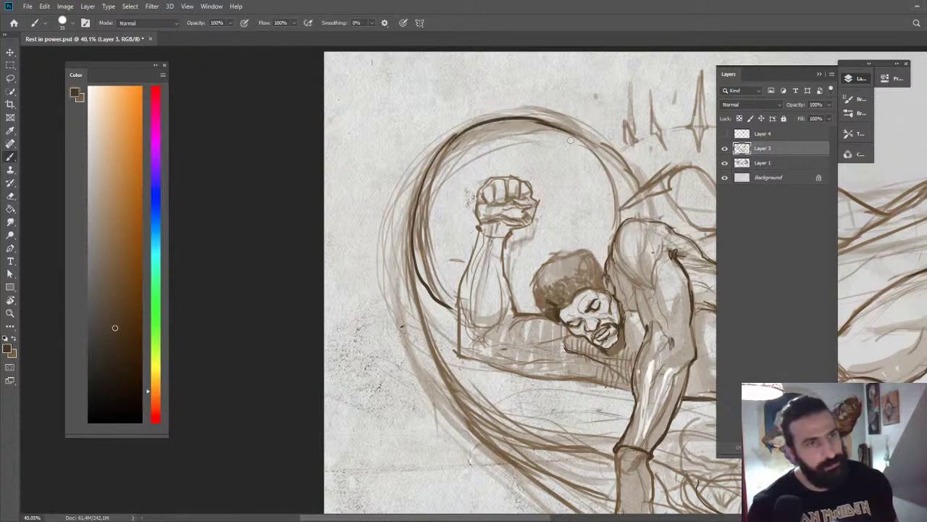
mouse_move(602, 156)
left_mouse_down()
mouse_move(610, 255)
mouse_move(570, 269)
mouse_move(524, 156)
mouse_move(544, 191)
mouse_move(534, 202)
mouse_move(540, 192)
mouse_move(520, 177)
mouse_move(500, 187)
mouse_move(547, 202)
mouse_move(515, 113)
left_mouse_up()
Strengthen the underside of the man's bearded chin with a dark stroke.
key("z")
key("b")
key("z")
key("r")
left_click_drag(484, 152, 604, 193)
scroll(584, 253, "up", 1)
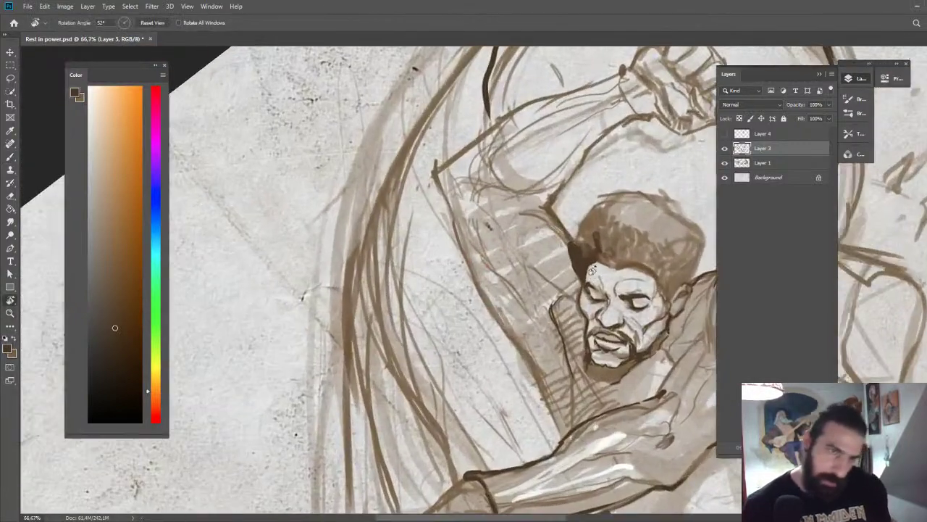
key("b")
mouse_move(588, 367)
left_mouse_down()
mouse_move(619, 372)
mouse_move(645, 355)
left_mouse_up()
key("z")
key("ctrl+0")
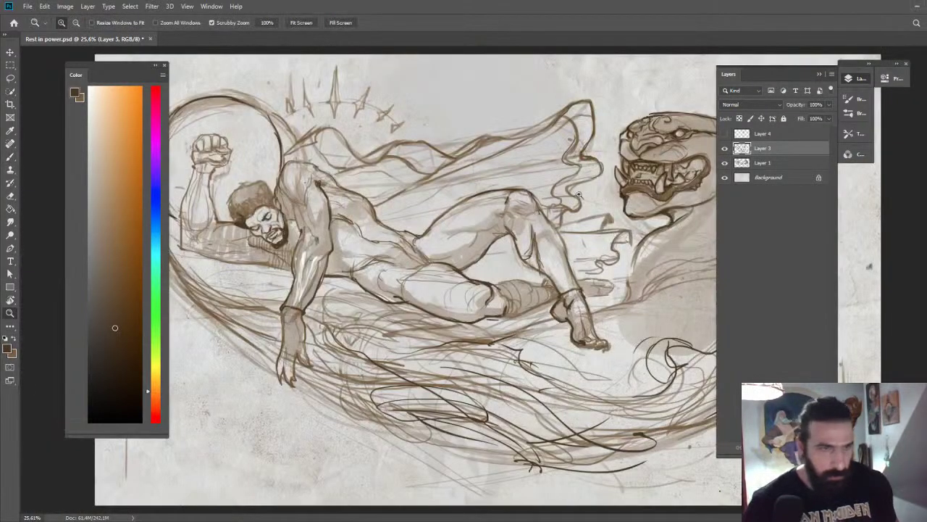
Merge Layer 3 down into Layer 1 and reduce the merged sketch layer's opacity to 66%.
left_click_drag(658, 267, 627, 224)
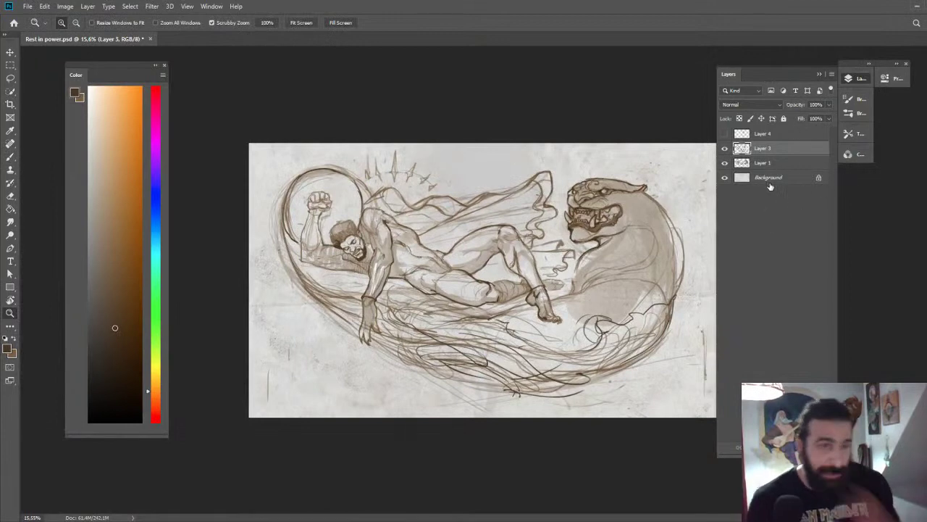
key("ctrl")
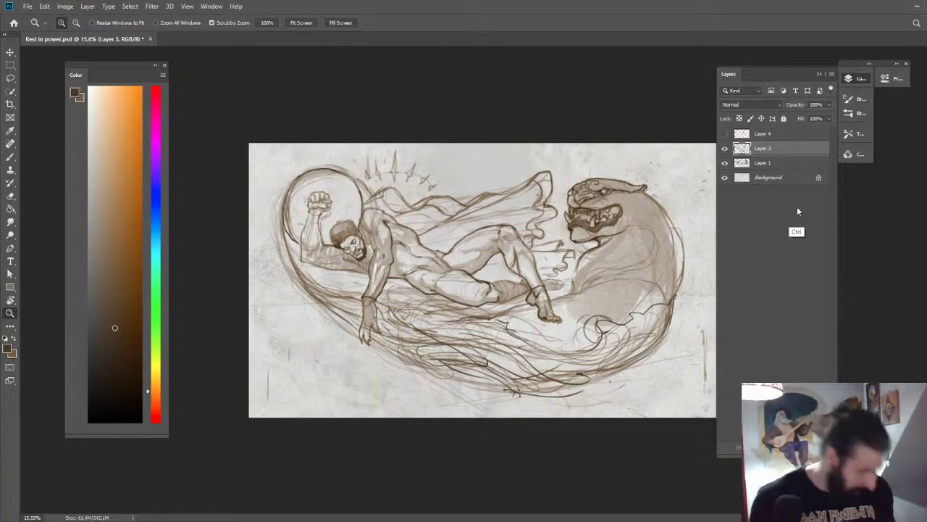
key("ctrl+e")
left_click(829, 105)
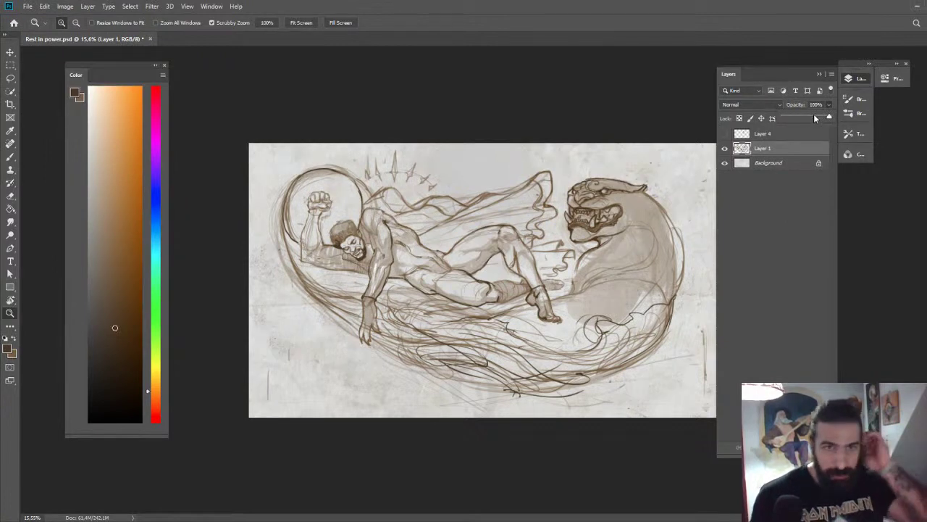
left_click(813, 116)
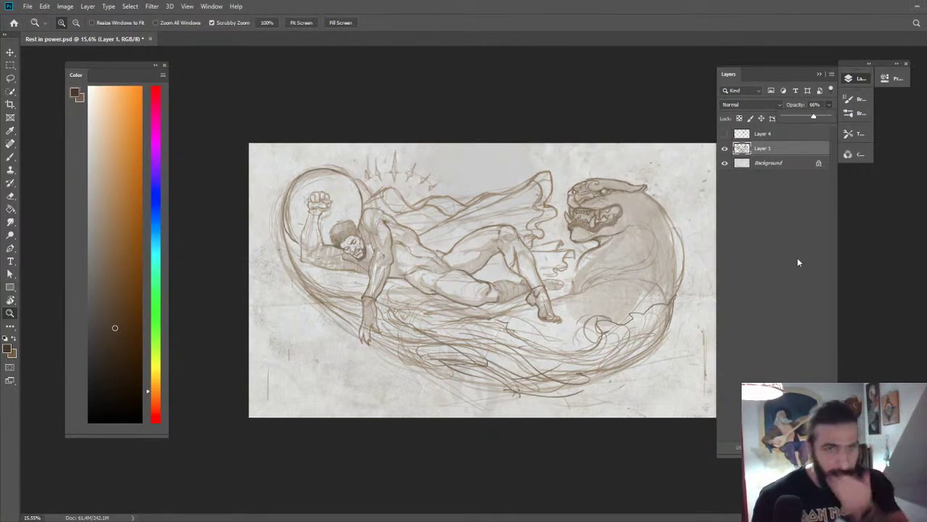
Add a new layer above the faded sketch and ink the man's ear and the jaw edge below it with a thin dark brush.
left_click(803, 447)
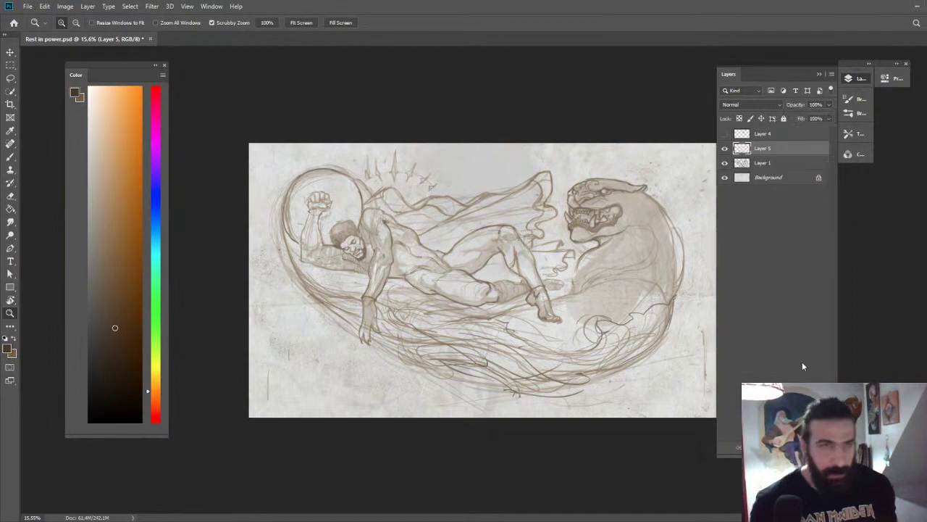
mouse_move(304, 258)
left_mouse_down()
mouse_move(500, 125)
mouse_move(548, 137)
mouse_move(530, 134)
left_mouse_up()
right_click(528, 106, "alt")
left_click(530, 134)
key("b")
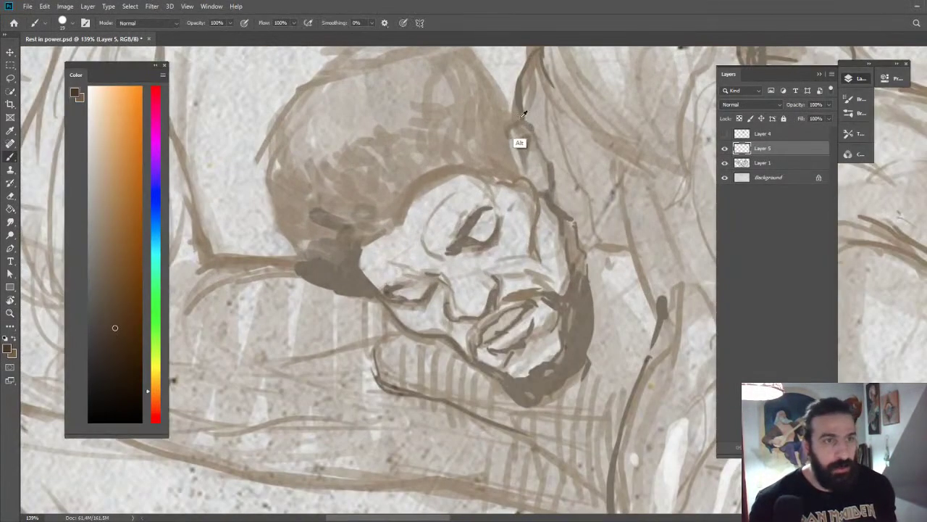
right_click(526, 117, "alt")
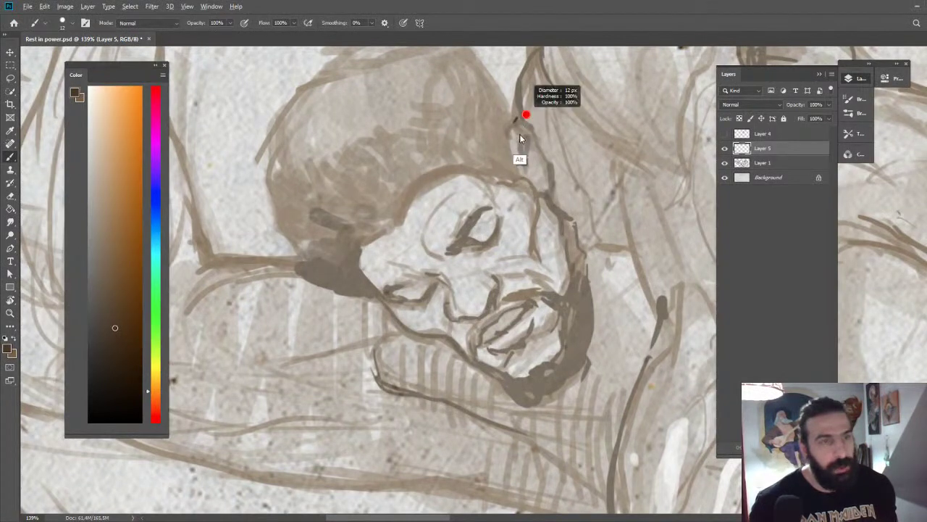
key("ctrl+z")
mouse_move(520, 114)
left_mouse_down()
mouse_move(514, 174)
mouse_move(524, 177)
mouse_move(520, 134)
mouse_move(514, 141)
mouse_move(526, 127)
mouse_move(550, 168)
mouse_move(525, 167)
mouse_move(541, 182)
left_mouse_up()
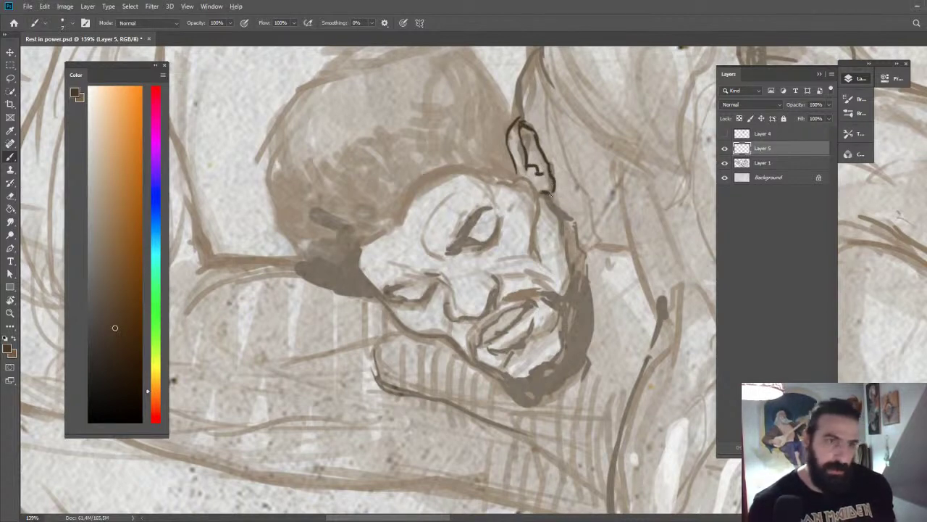
left_click_drag(546, 193, 574, 218)
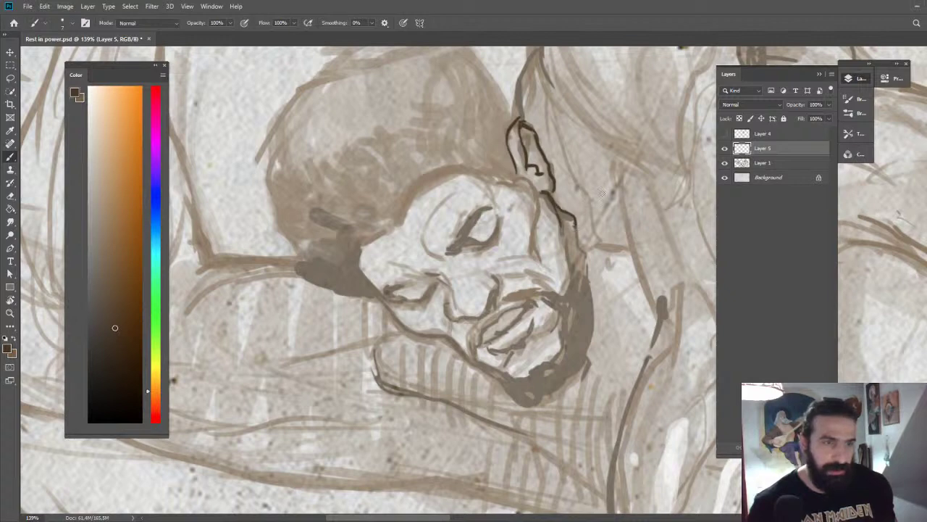
Ink the eyebrow and closed lids of the man's eye nearer the ear with dark lines.
left_click_drag(447, 255, 462, 249)
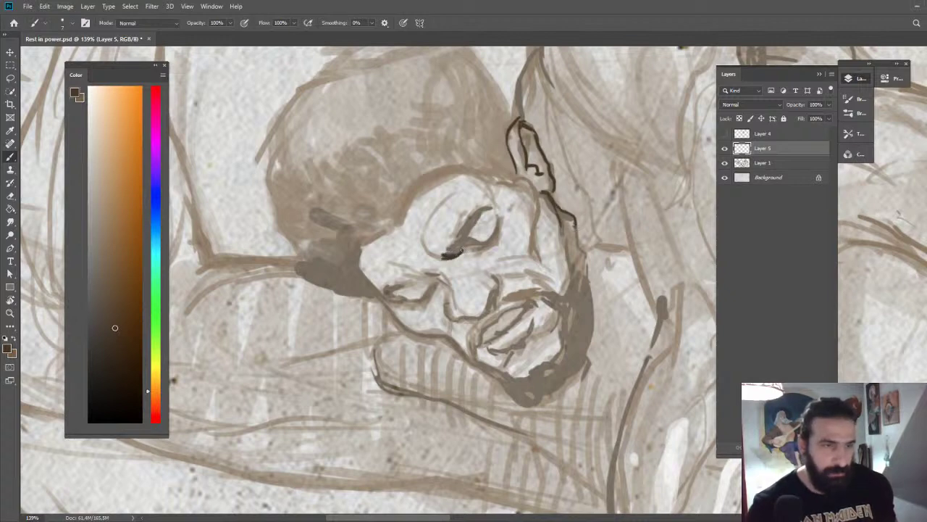
left_click_drag(479, 216, 501, 204)
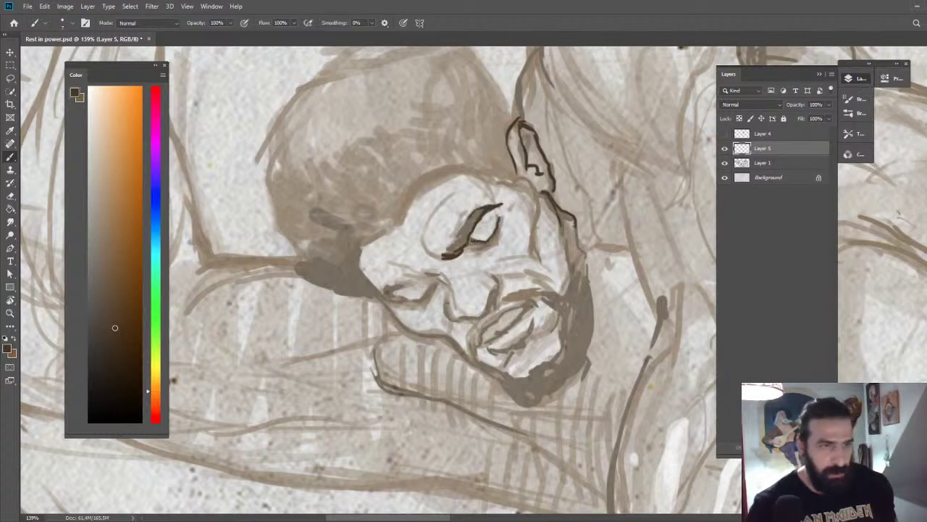
mouse_move(489, 242)
left_mouse_down()
mouse_move(500, 227)
mouse_move(406, 253)
left_mouse_up()
Ink the eyebrow, lids and frown crease of the man's eye farther from the ear, plus the temple line beside it.
key("z")
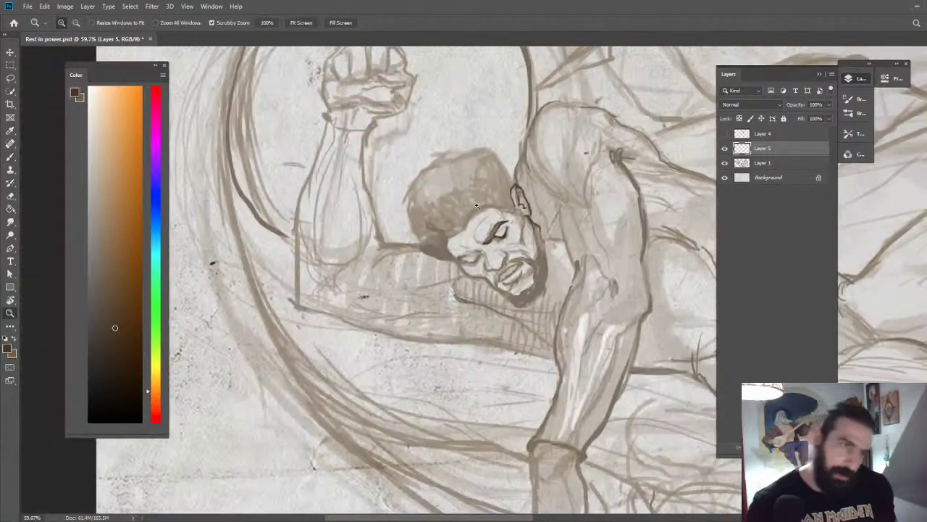
key("r")
left_click_drag(362, 279, 405, 192)
key("z")
left_click_drag(500, 273, 548, 273)
key("b")
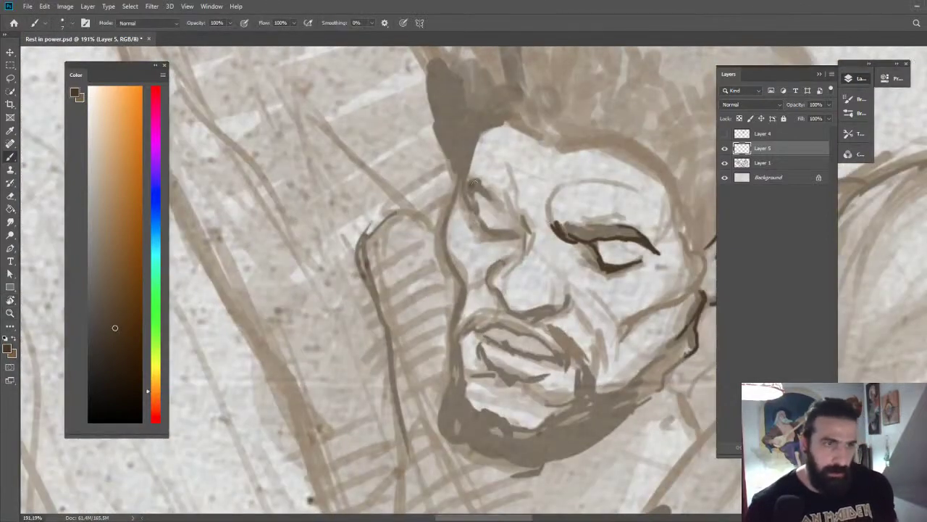
left_click_drag(468, 191, 526, 230)
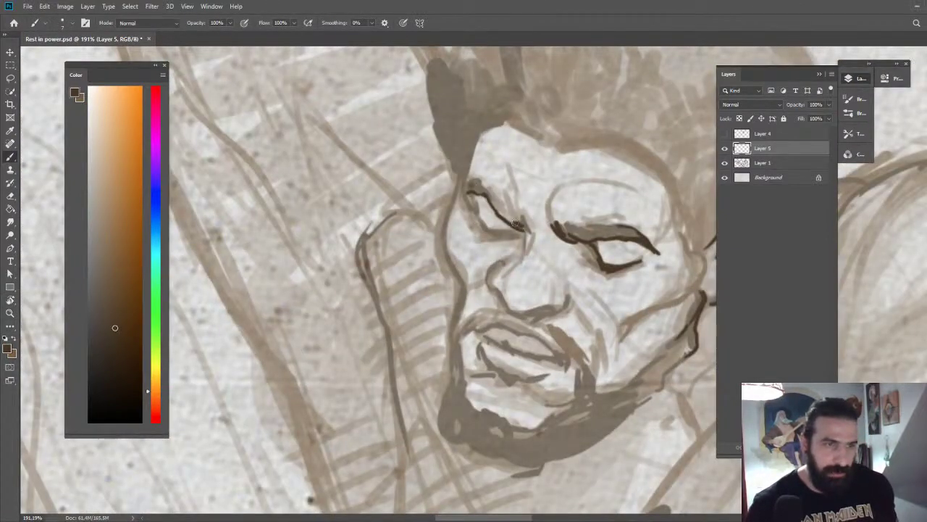
key("ctrl+z")
mouse_move(471, 185)
left_mouse_down()
mouse_move(529, 231)
mouse_move(527, 185)
left_mouse_up()
mouse_move(523, 224)
left_mouse_down()
mouse_move(487, 179)
mouse_move(474, 181)
mouse_move(501, 196)
mouse_move(517, 221)
left_mouse_up()
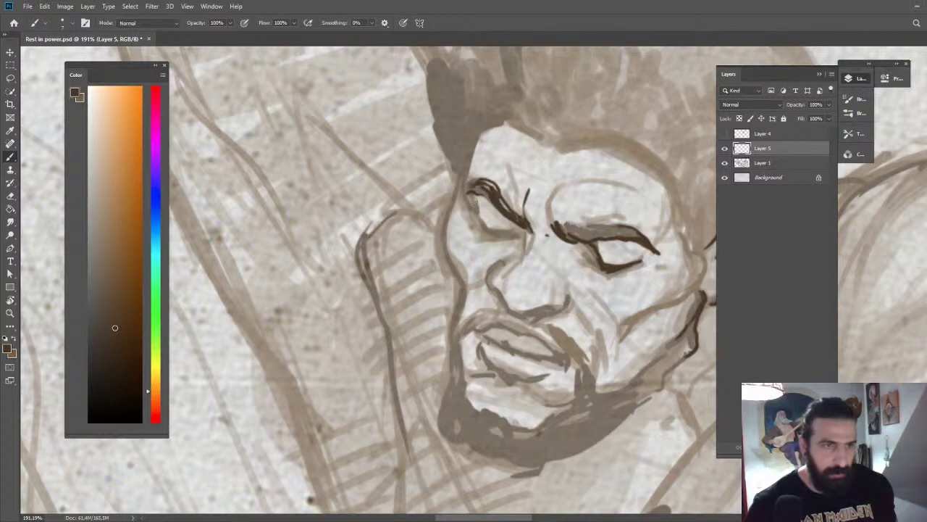
left_click_drag(474, 200, 500, 236)
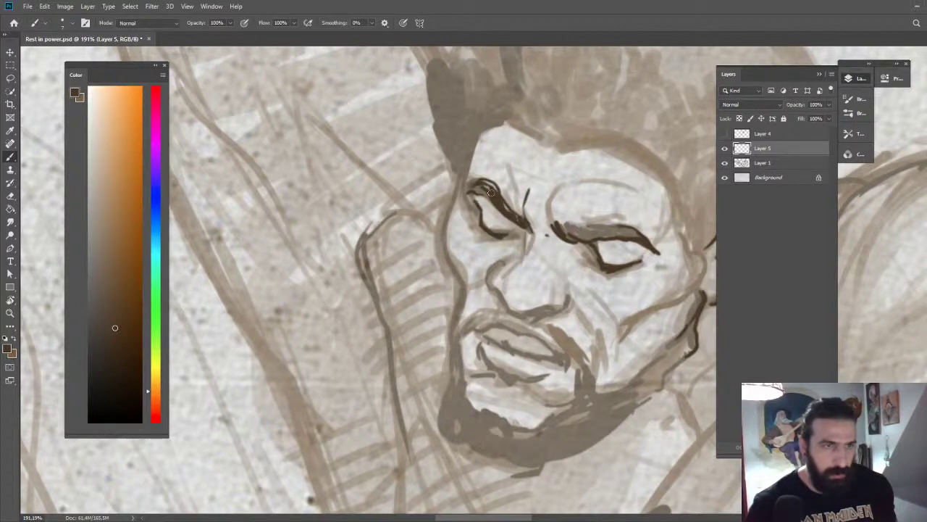
left_click_drag(475, 143, 471, 187)
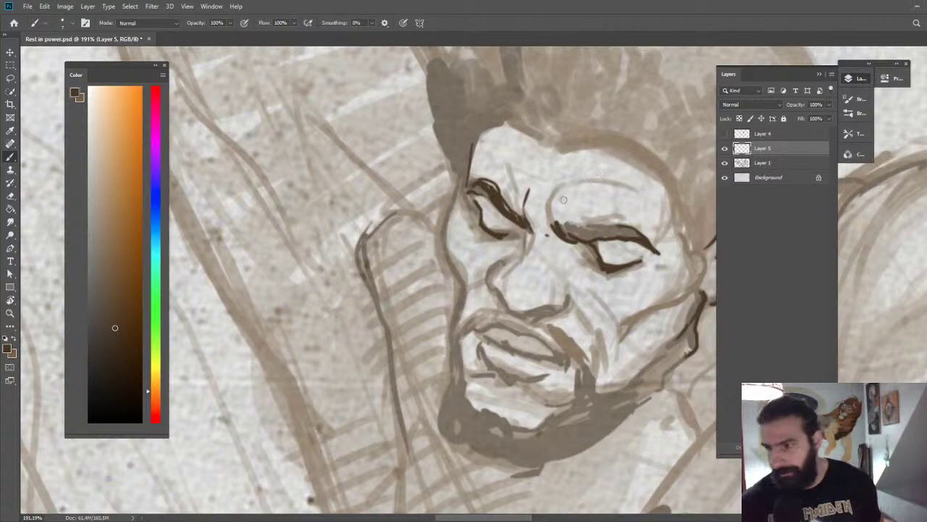
left_click_drag(536, 193, 601, 160)
mouse_move(586, 201)
left_mouse_down()
mouse_move(565, 204)
mouse_move(568, 153)
left_mouse_up()
Examine the reclining figure and the whole composition with the faded sketch and new line art.
key("z")
key("Escape")
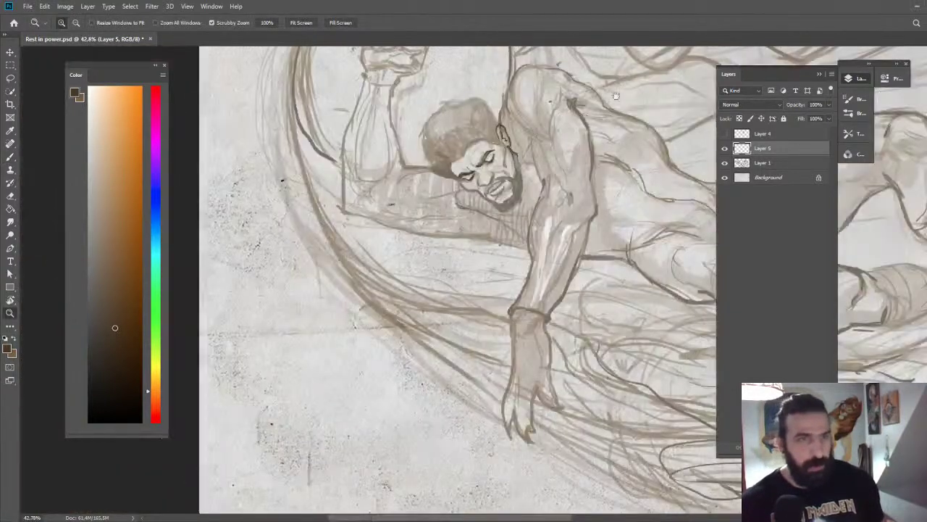
left_click_drag(613, 94, 465, 167)
key("b")
left_click_drag(613, 181, 491, 117)
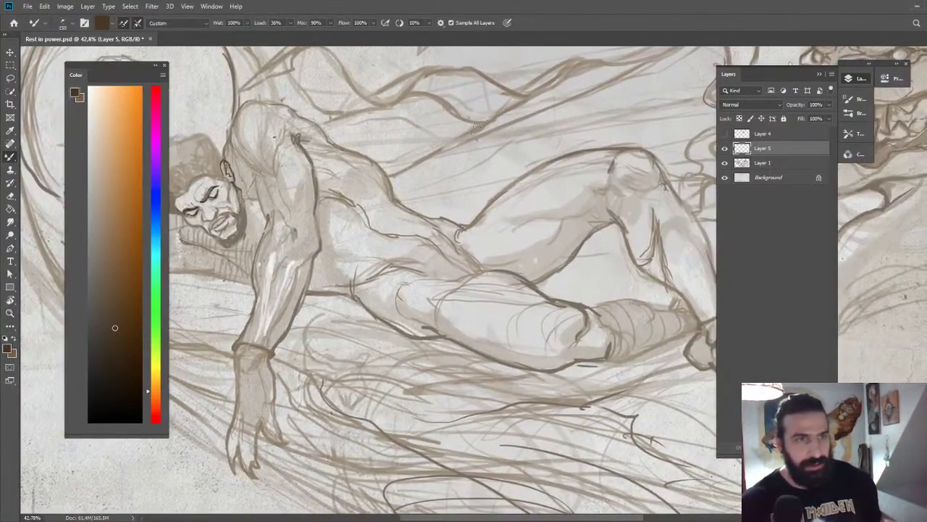
key("b")
left_click_drag(494, 318, 584, 51)
key("z")
left_click_drag(607, 218, 560, 228)
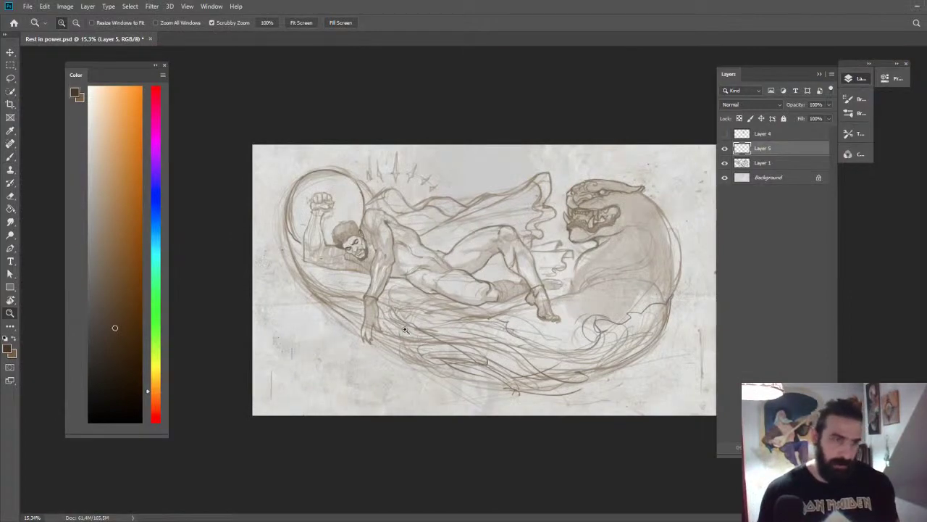
key("ctrl+plus")
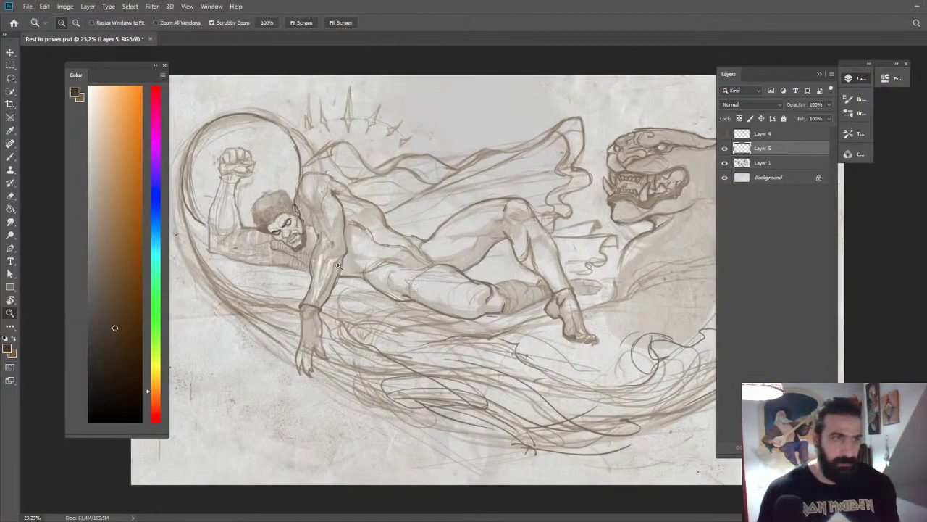
Ink the man's nose bridge and underside, the upper lip and the line between the lips.
left_click_drag(299, 234, 523, 187)
left_click_drag(371, 191, 431, 172)
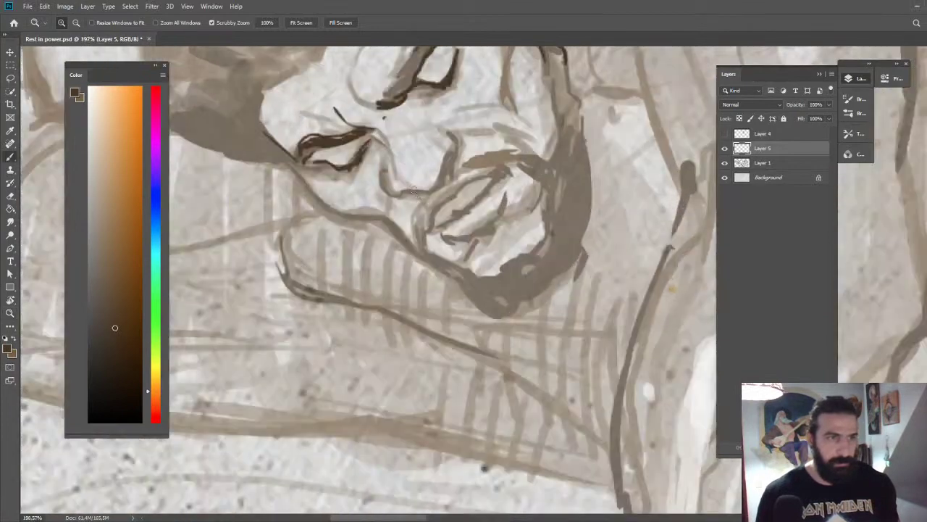
mouse_move(378, 133)
left_mouse_down()
mouse_move(392, 143)
mouse_move(385, 160)
left_mouse_up()
left_click_drag(408, 106, 423, 113)
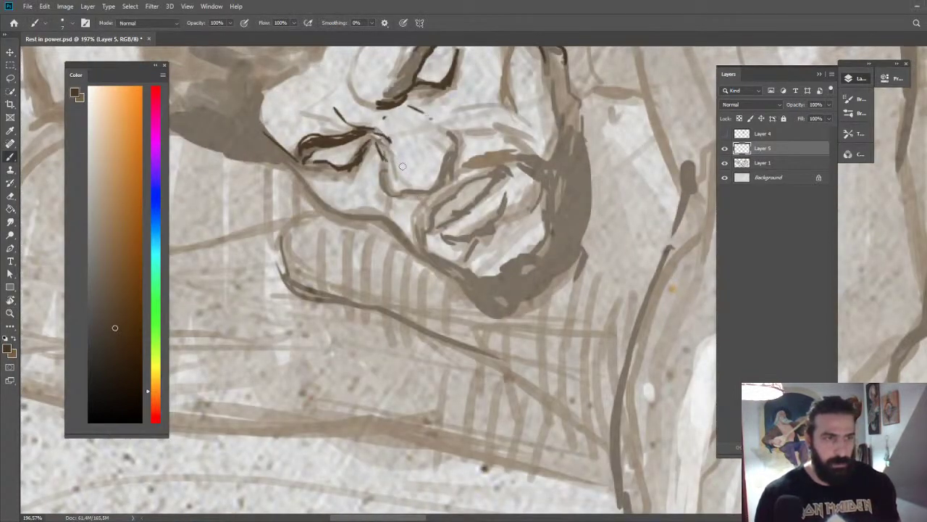
mouse_move(390, 157)
left_mouse_down()
mouse_move(410, 193)
mouse_move(431, 191)
mouse_move(454, 155)
mouse_move(433, 205)
mouse_move(466, 207)
mouse_move(504, 175)
left_mouse_up()
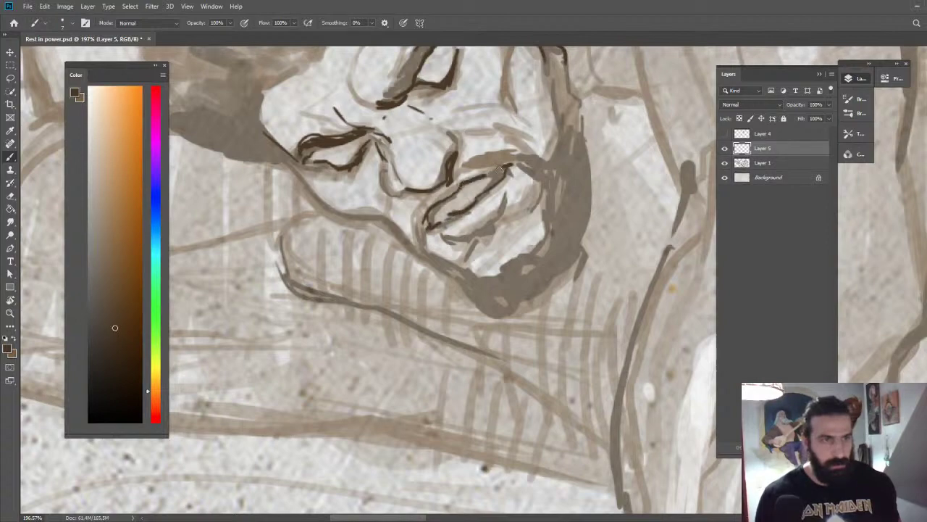
Define the outer wings of both nostrils with dark strokes.
scroll(477, 187, "down", 5)
key("r")
left_click_drag(457, 106, 604, 172)
key("z")
key("b")
left_click_drag(503, 176, 497, 197)
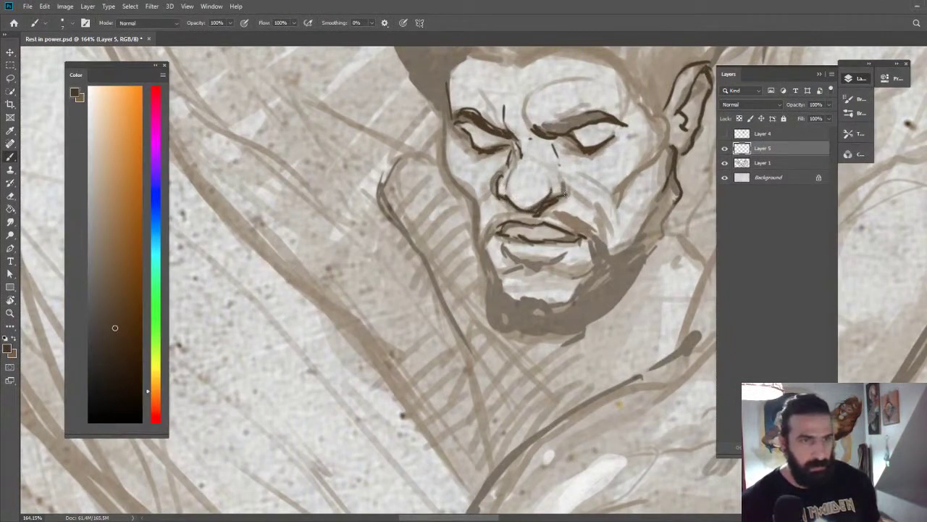
left_click_drag(565, 193, 558, 172)
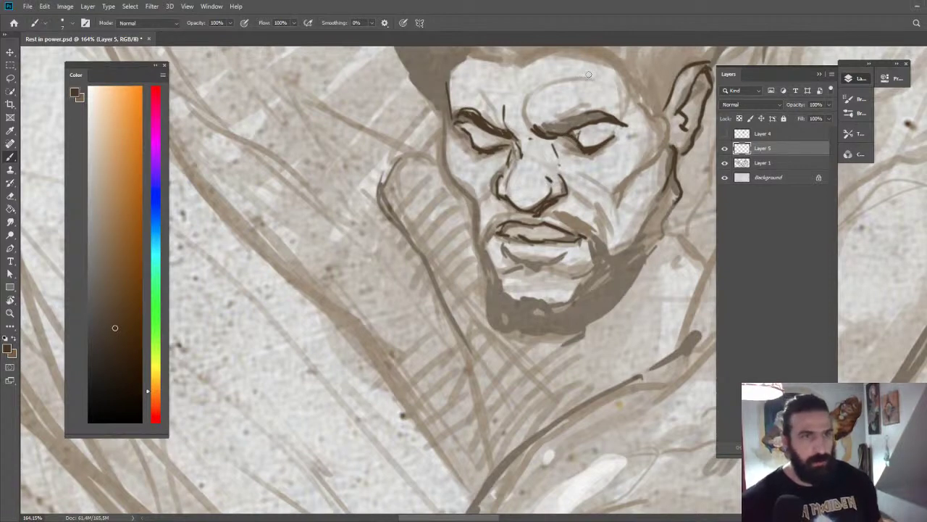
Draw the brow-ridge arc on the forehead and ink the outer face contour from the temple down the cheek to the chin.
mouse_move(583, 73)
left_mouse_down()
mouse_move(536, 91)
mouse_move(523, 117)
mouse_move(534, 136)
left_mouse_up()
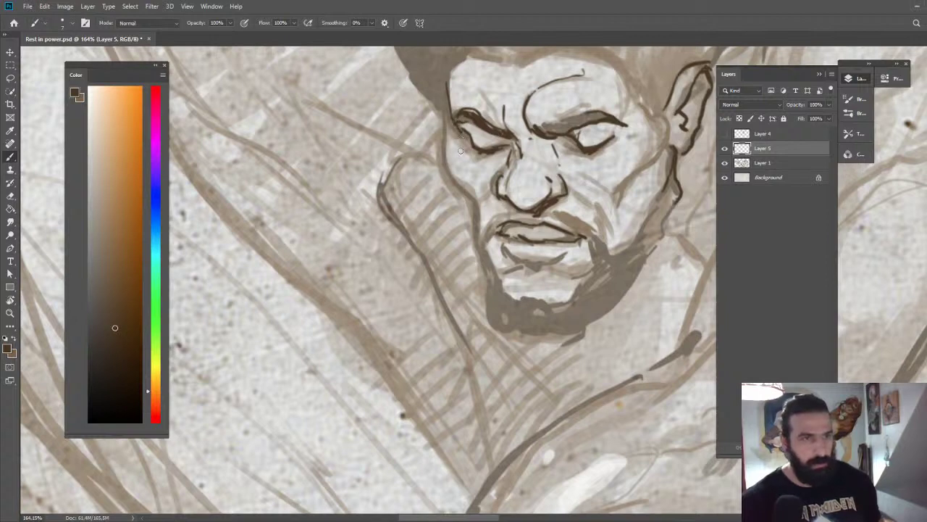
mouse_move(446, 101)
left_mouse_down()
mouse_move(445, 178)
mouse_move(455, 192)
left_mouse_up()
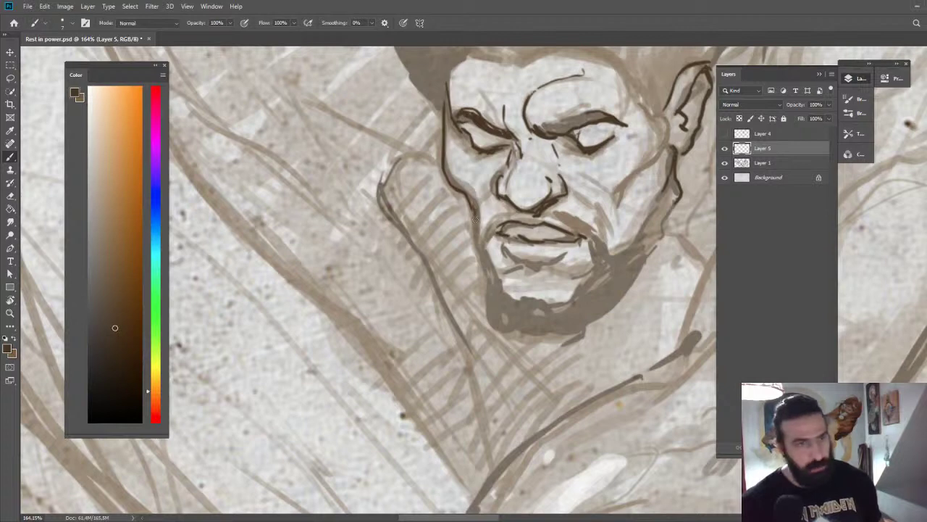
left_click_drag(475, 212, 494, 323)
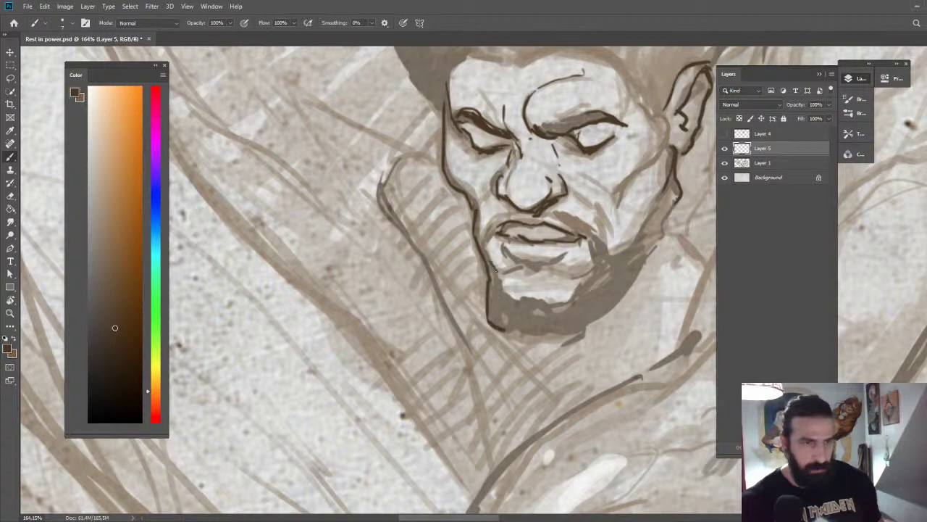
Ink the man's lower lip and the crease between it and the bearded chin.
left_click_drag(494, 270, 593, 272)
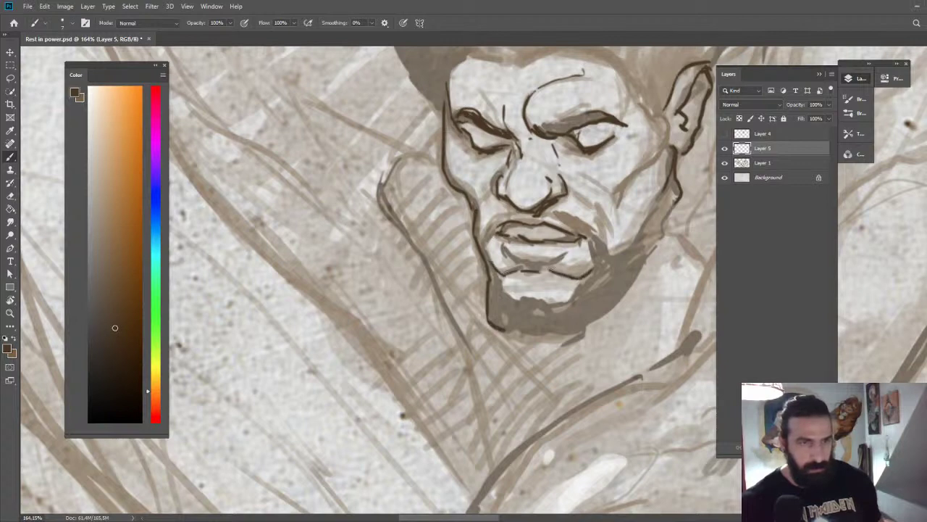
mouse_move(505, 247)
left_mouse_down()
mouse_move(539, 262)
mouse_move(577, 260)
mouse_move(530, 229)
mouse_move(594, 217)
left_mouse_up()
key("z")
key("Escape")
key("b")
key("z")
left_click_drag(516, 201, 559, 196)
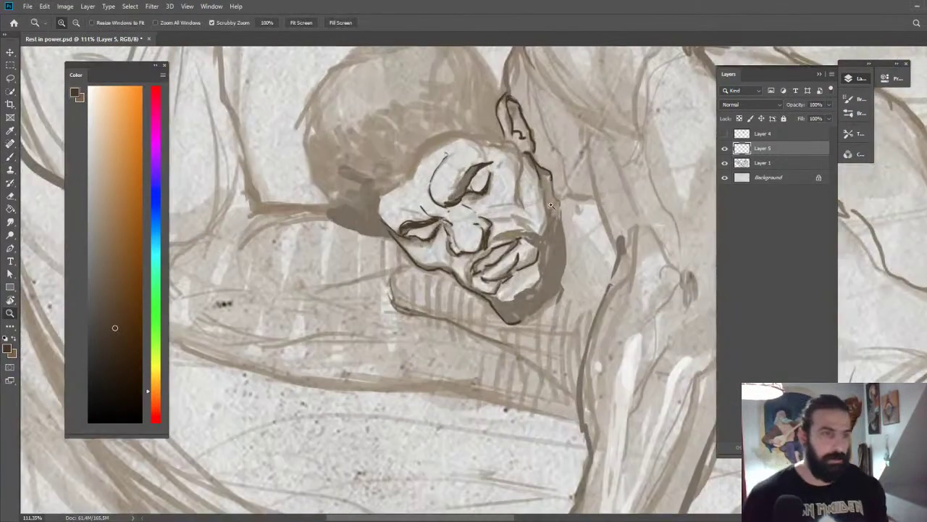
key("b")
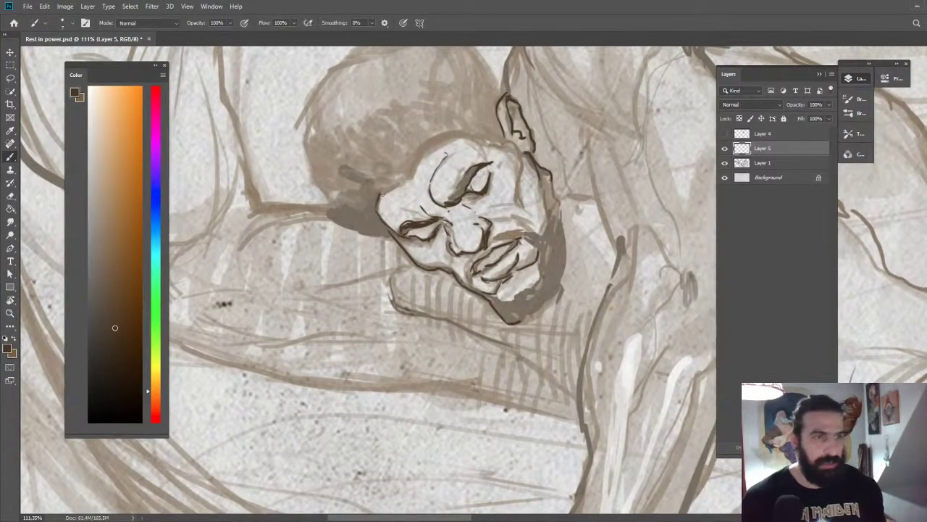
Ink the man's hairline across the forehead, the cheek line beside the temple and the beard's outer edge down to the chin.
mouse_move(391, 187)
left_mouse_down()
mouse_move(425, 153)
mouse_move(461, 135)
mouse_move(501, 144)
left_mouse_up()
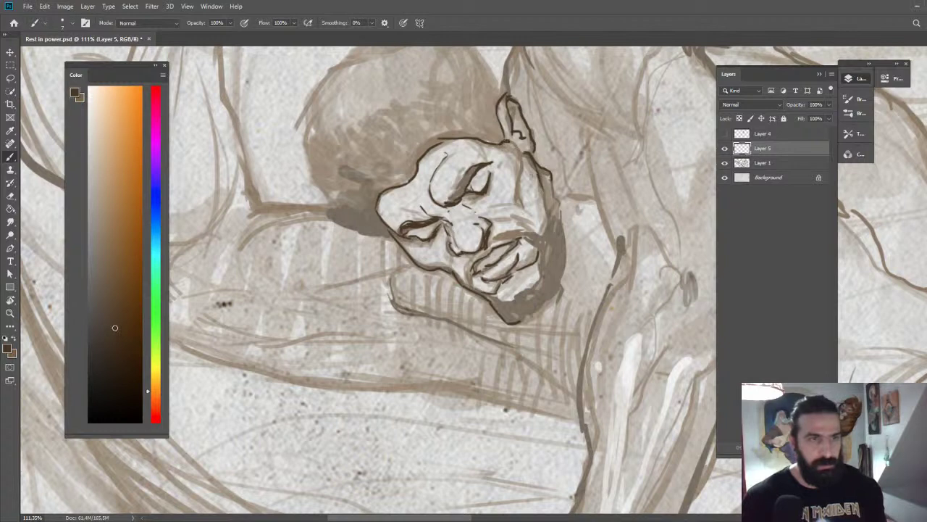
mouse_move(511, 145)
left_mouse_down()
mouse_move(523, 216)
mouse_move(561, 208)
mouse_move(549, 205)
mouse_move(539, 178)
mouse_move(542, 232)
mouse_move(513, 231)
mouse_move(537, 245)
left_mouse_up()
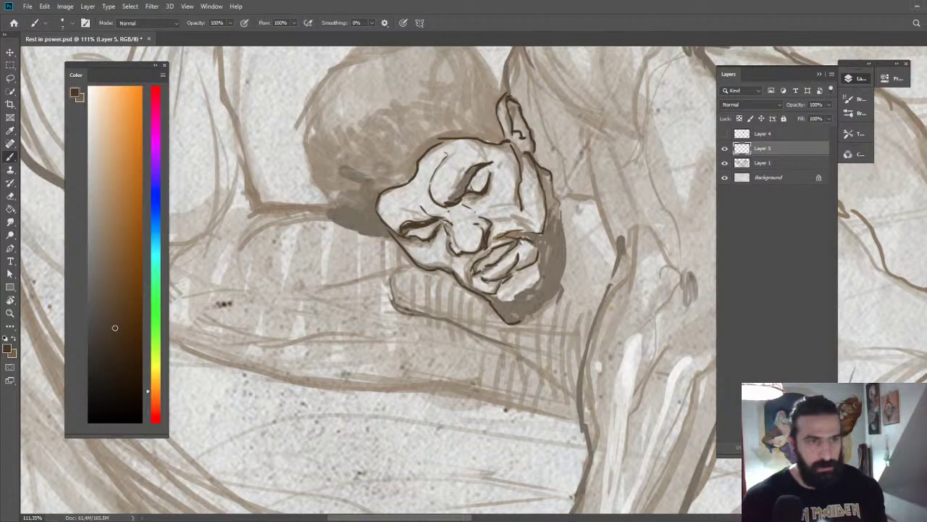
mouse_move(552, 181)
left_mouse_down()
mouse_move(562, 262)
mouse_move(548, 304)
mouse_move(514, 322)
left_mouse_up()
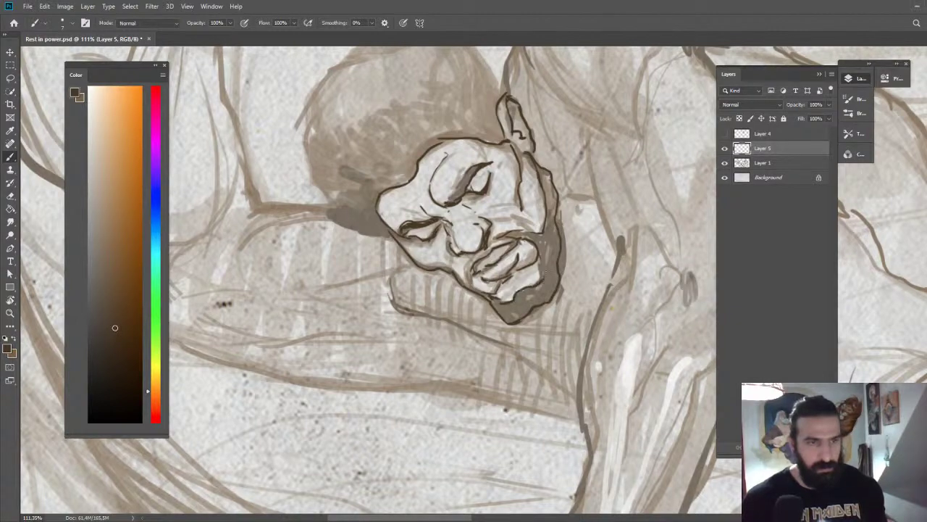
Ink the lower back edge of the man's hair where his head rests against the raised arm.
key("z")
left_click_drag(548, 262, 485, 254)
mouse_move(605, 220)
left_mouse_down()
mouse_move(581, 212)
mouse_move(589, 178)
left_mouse_up()
left_click(599, 154)
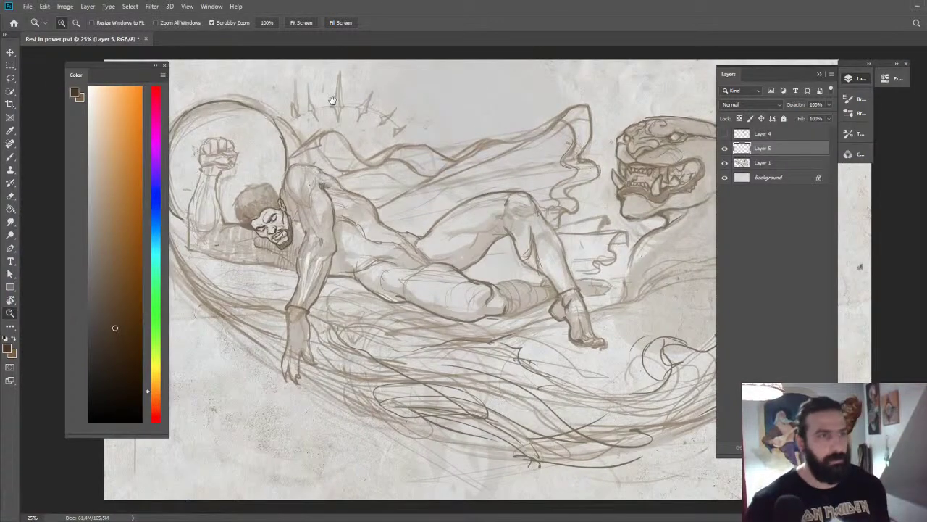
scroll(302, 220, "up", 4)
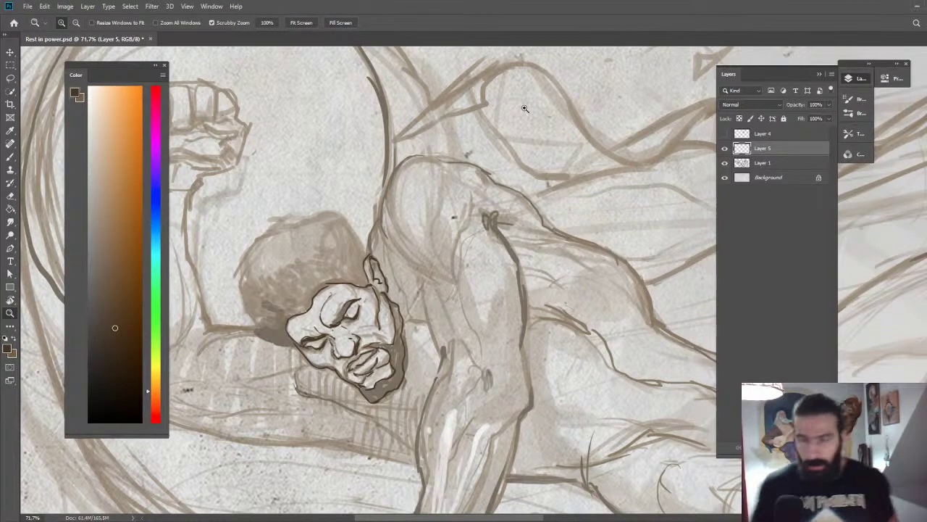
left_click(408, 250)
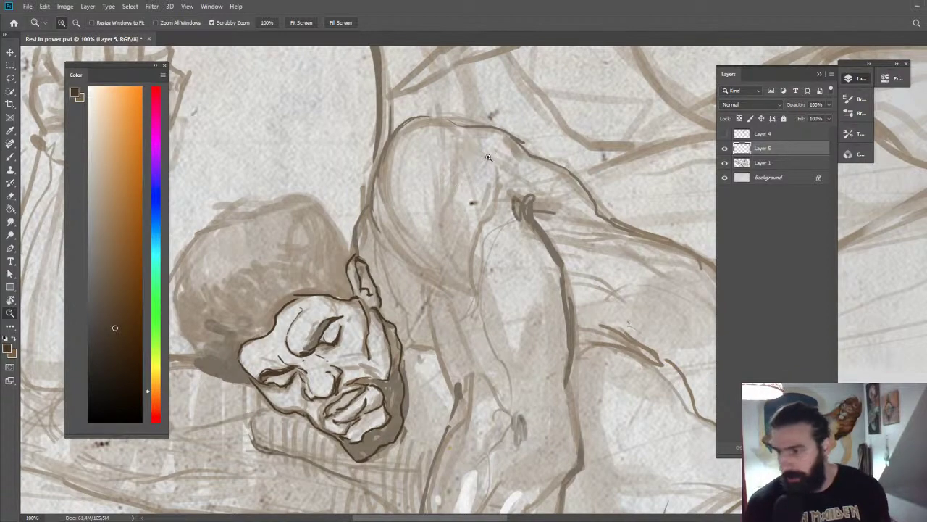
left_click_drag(385, 259, 464, 135)
left_click_drag(426, 192, 539, 176)
key("r")
key("ctrl+space")
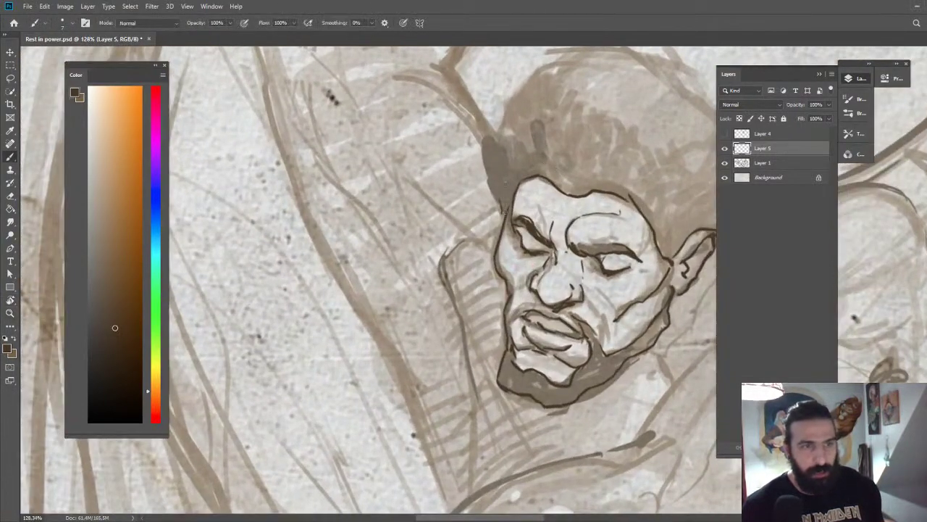
mouse_move(504, 211)
left_mouse_down()
mouse_move(488, 162)
mouse_move(495, 155)
mouse_move(501, 190)
mouse_move(496, 131)
mouse_move(514, 206)
mouse_move(455, 132)
mouse_move(514, 87)
left_mouse_up()
key("z")
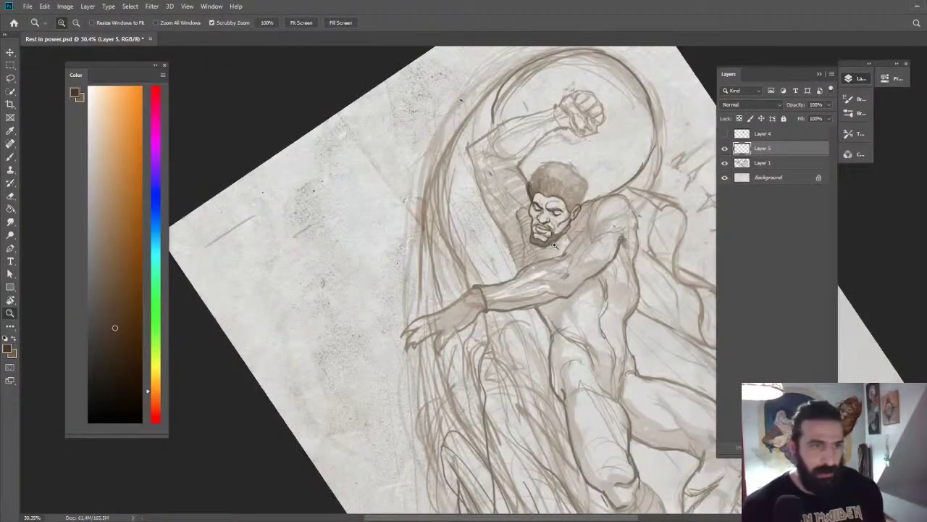
Try to darken the cheek line near the ear and the stroke over the upper eye.
key("Escape")
mouse_move(443, 209)
left_mouse_down()
mouse_move(474, 281)
mouse_move(503, 277)
mouse_move(530, 302)
mouse_move(532, 272)
mouse_move(572, 241)
mouse_move(538, 262)
mouse_move(616, 241)
left_mouse_up()
key("e")
key("b")
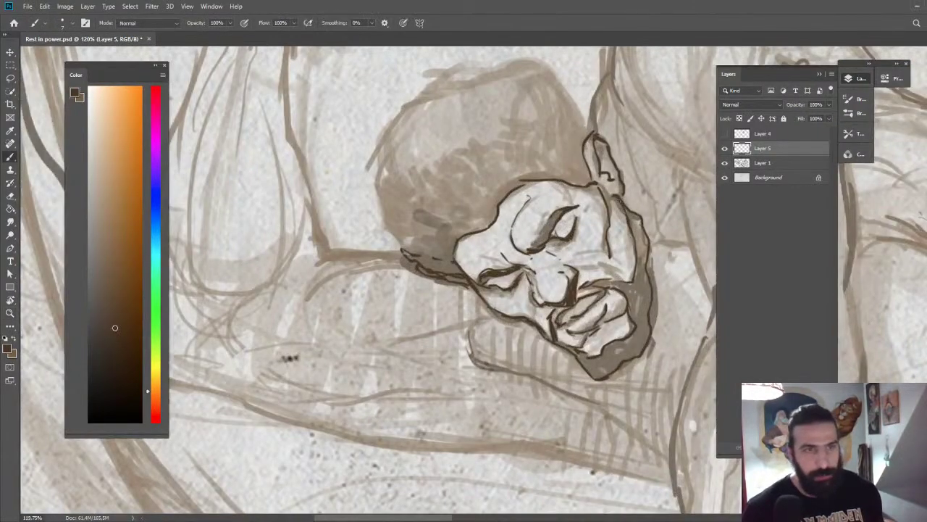
mouse_move(613, 195)
left_mouse_down()
mouse_move(634, 226)
mouse_move(613, 213)
left_mouse_up()
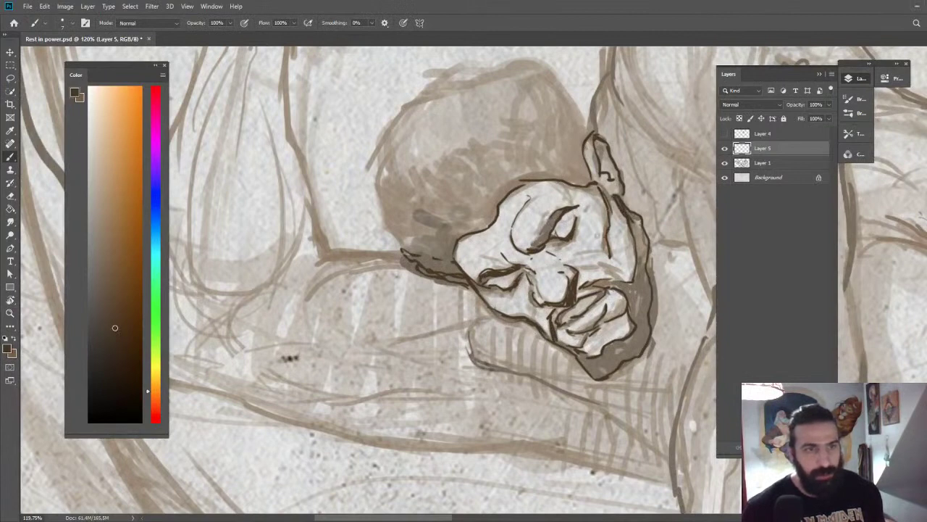
mouse_move(555, 245)
left_mouse_down()
mouse_move(573, 230)
mouse_move(576, 213)
mouse_move(565, 218)
mouse_move(584, 209)
left_mouse_up()
key("ctrl+z")
key("ctrl+z")
key("ctrl+z")
key("ctrl+z")
Ink the long contour bordering the hatched area beneath the man's cheek and chin.
key("z")
left_click_drag(531, 266, 450, 266)
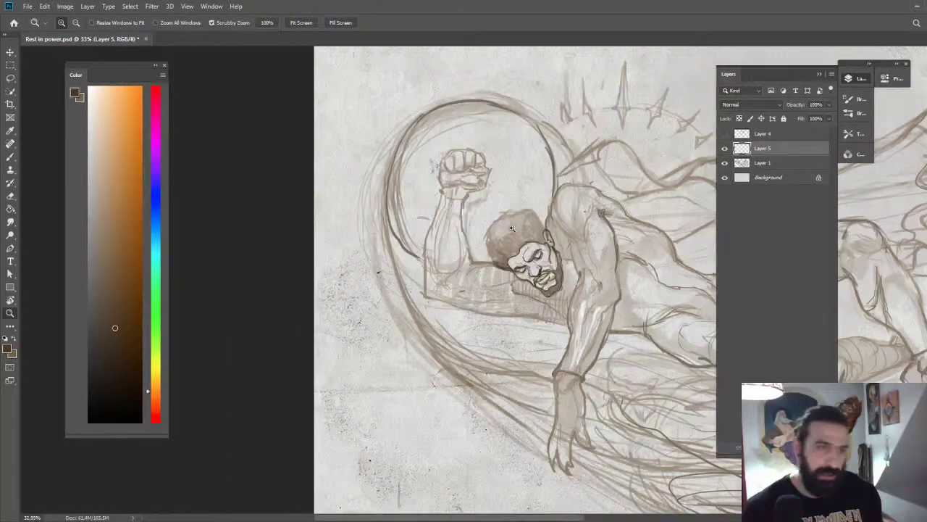
key("r")
left_click_drag(455, 136, 697, 205)
key("z")
left_click_drag(523, 357, 578, 330)
key("z")
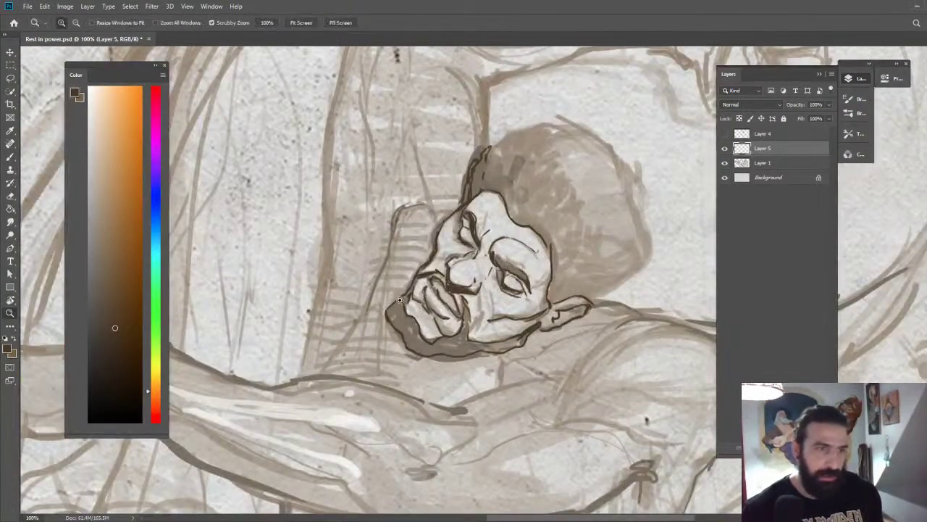
left_click_drag(399, 299, 451, 296)
mouse_move(348, 322)
left_mouse_down()
mouse_move(424, 126)
mouse_move(362, 130)
left_mouse_up()
key("z")
key("Escape")
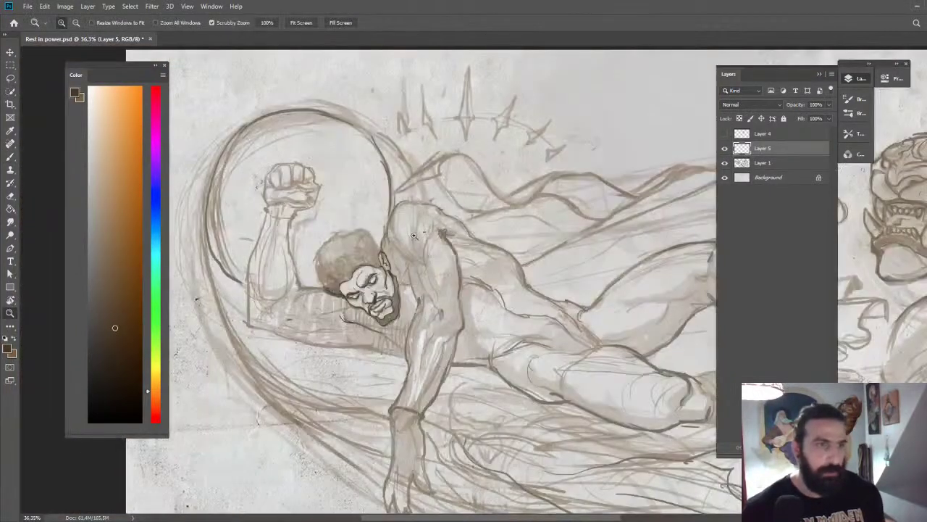
Outline the rounded top of the man's hair from the back of the head around to the ear.
left_click_drag(327, 302, 384, 287)
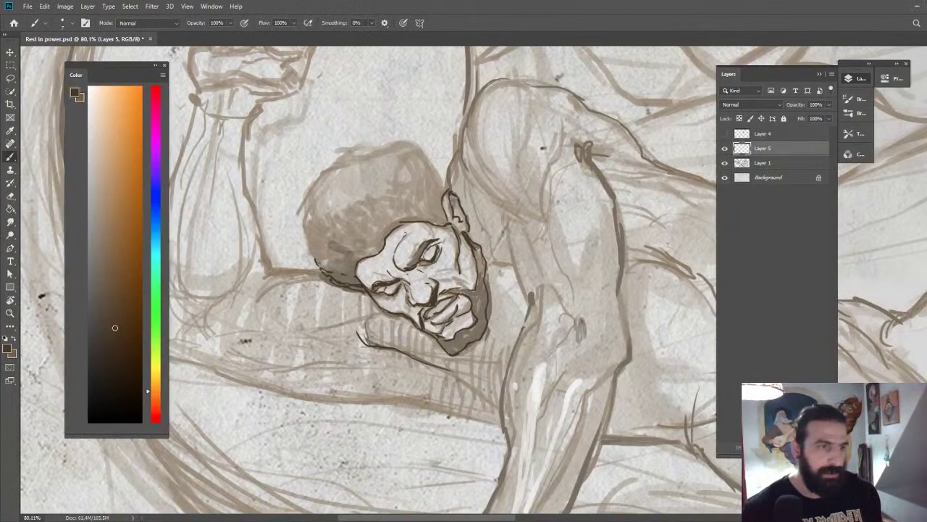
mouse_move(309, 241)
left_mouse_down()
mouse_move(308, 188)
mouse_move(326, 167)
mouse_move(392, 143)
mouse_move(461, 168)
mouse_move(422, 147)
mouse_move(451, 192)
left_mouse_up()
key("ctrl+z")
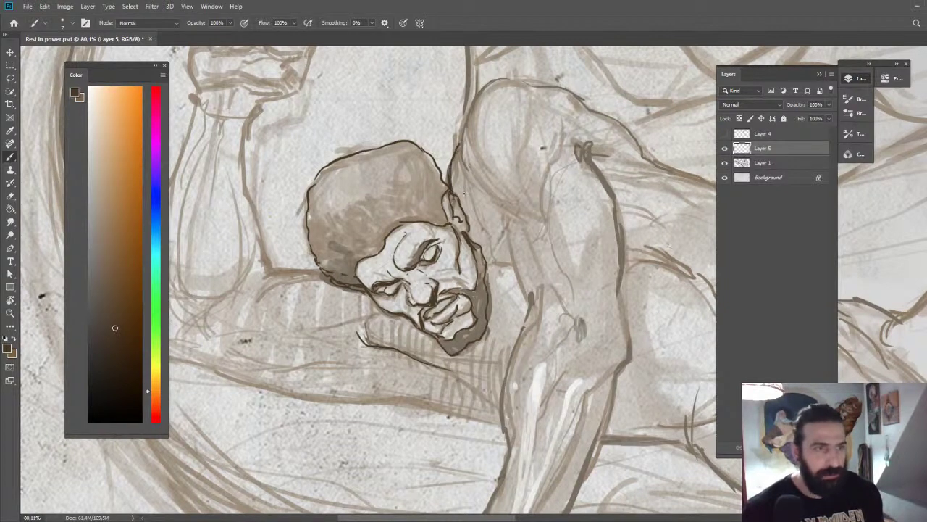
Ink the neck line behind the ear and the inner edges of the near shoulder and upper arm.
mouse_move(465, 122)
left_mouse_down()
mouse_move(465, 169)
mouse_move(500, 263)
left_mouse_up()
mouse_move(482, 189)
left_mouse_down()
mouse_move(525, 213)
mouse_move(516, 259)
mouse_move(524, 288)
left_mouse_up()
mouse_move(517, 262)
left_mouse_down()
mouse_move(533, 301)
mouse_move(494, 287)
left_mouse_up()
Ink the inner contour of the hanging arm from the elbow down along the forearm.
key("z")
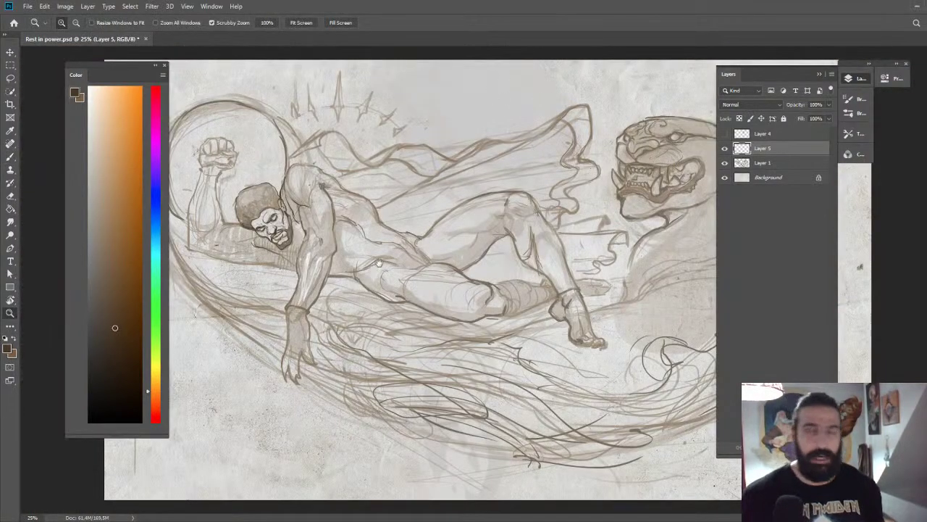
mouse_move(277, 267)
left_mouse_down()
mouse_move(471, 243)
mouse_move(538, 160)
mouse_move(568, 195)
left_mouse_up()
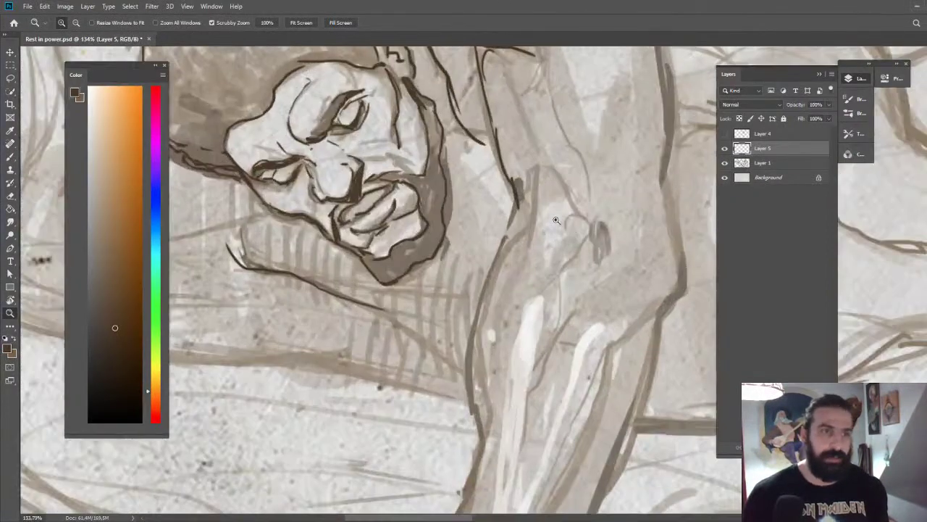
key("b")
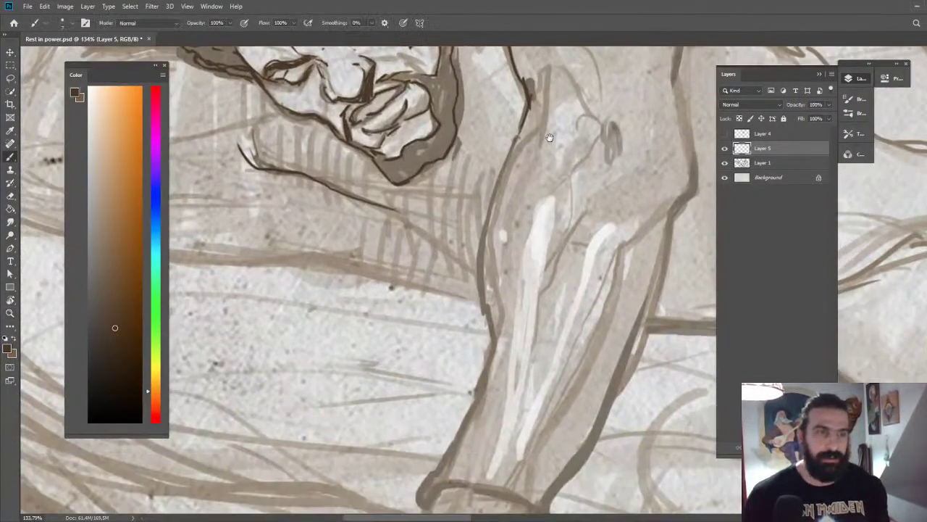
scroll(543, 198, "down", 3)
left_click_drag(522, 128, 492, 258)
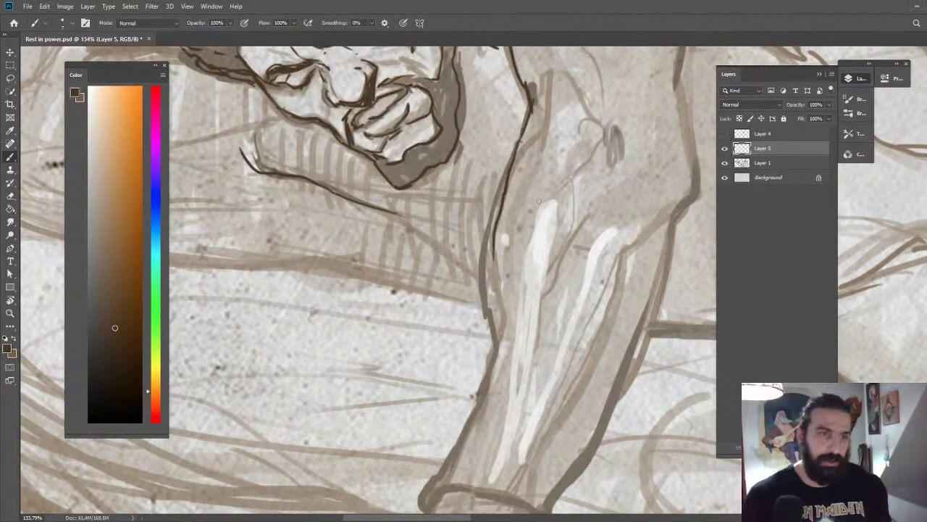
key("ctrl+z")
left_click_drag(526, 120, 493, 237)
mouse_move(495, 204)
left_mouse_down()
mouse_move(490, 239)
mouse_move(493, 377)
left_mouse_up()
Ink the raised forearm's inner edge from the wrist to the elbow crook and along the upper arm to the hair.
key("z")
left_click_drag(529, 337, 471, 223)
left_click_drag(536, 264, 503, 225)
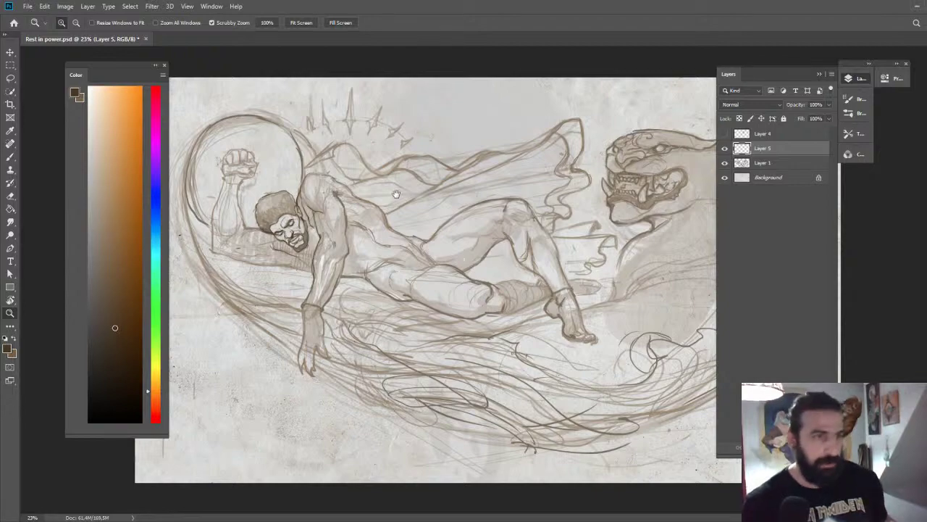
left_click_drag(300, 189, 483, 149)
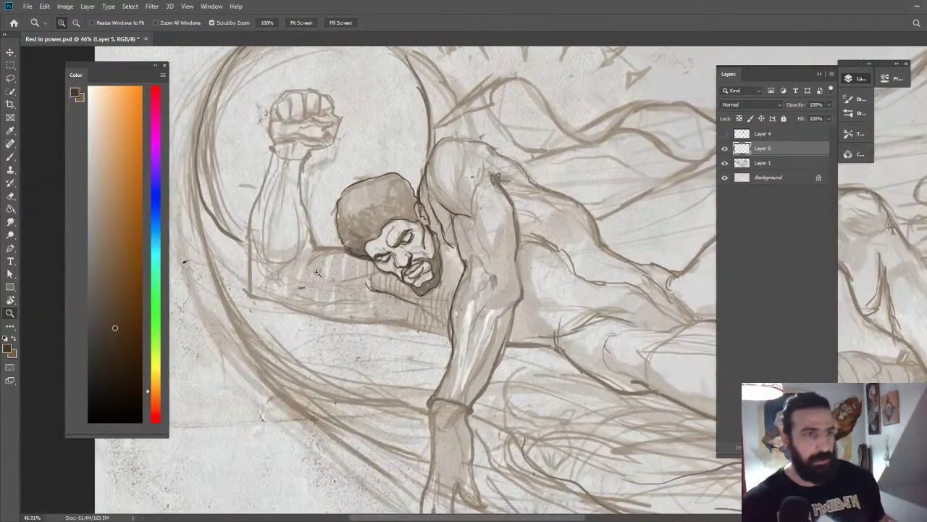
left_click_drag(318, 272, 392, 269)
left_click_drag(357, 150, 495, 229)
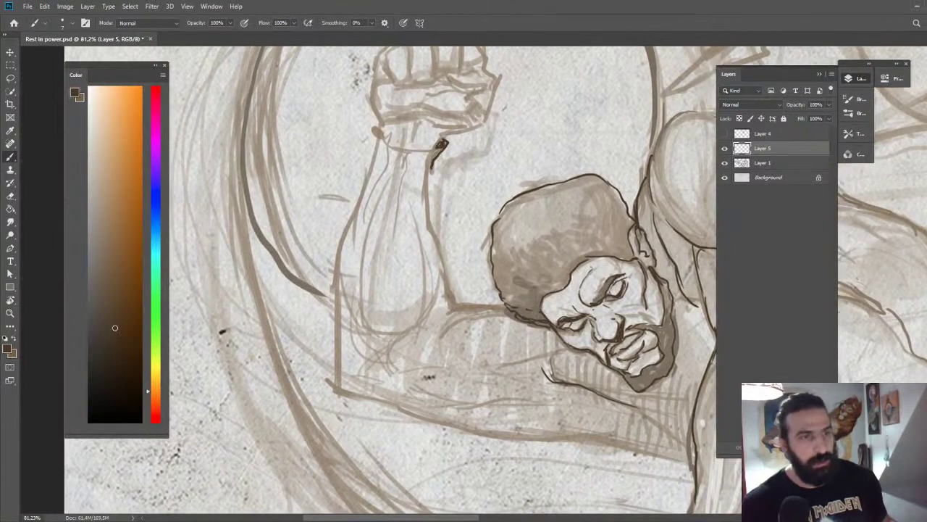
mouse_move(431, 169)
left_mouse_down()
mouse_move(423, 232)
mouse_move(457, 305)
mouse_move(514, 310)
left_mouse_up()
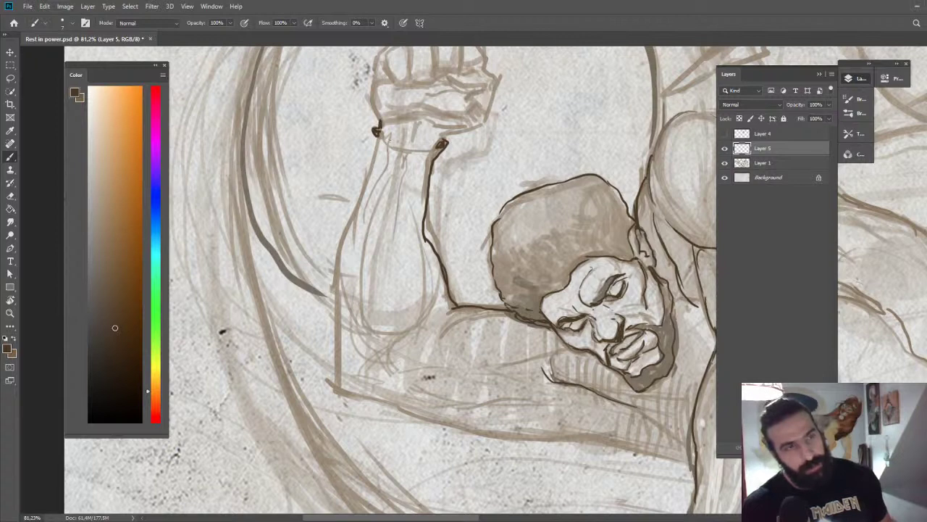
Ink the curved wrist line below the fist and the outer edge of the raised forearm down to the elbow.
mouse_move(376, 132)
left_mouse_down()
mouse_move(417, 150)
mouse_move(439, 145)
mouse_move(444, 132)
left_mouse_up()
left_click_drag(374, 142, 331, 325)
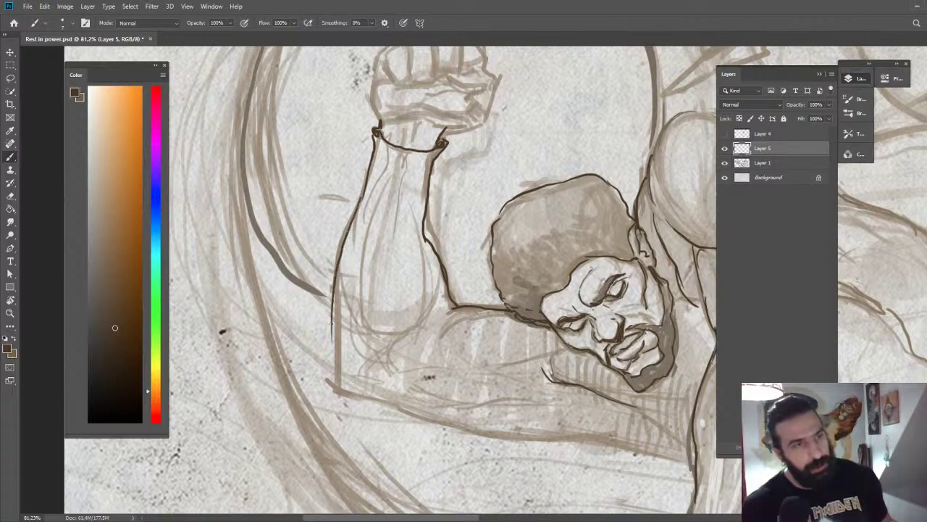
left_click_drag(333, 286, 333, 375)
left_click_drag(334, 287, 339, 395)
Ink the underside of the raised upper arm where it meets the hanging forearm.
key("z")
left_click_drag(368, 351, 311, 326)
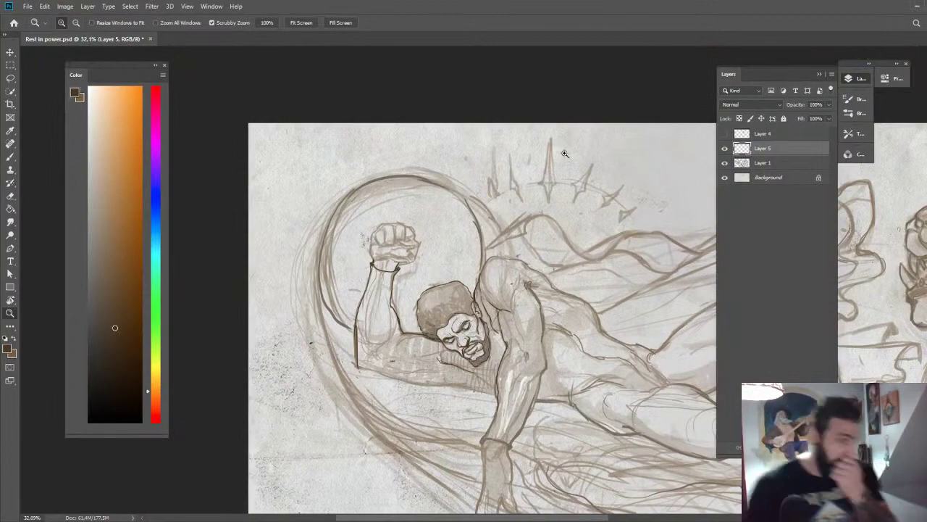
left_click_drag(498, 389, 487, 233)
key("b")
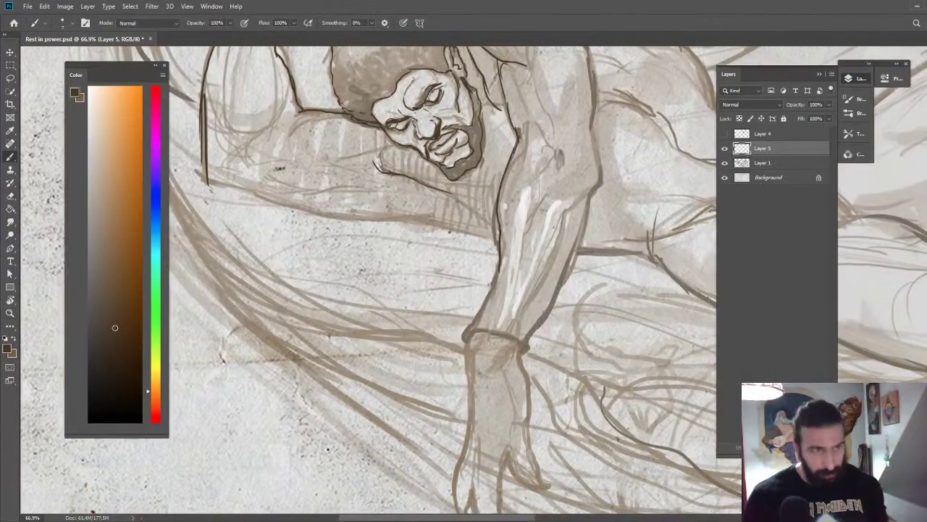
mouse_move(403, 224)
left_mouse_down()
mouse_move(451, 222)
mouse_move(498, 237)
mouse_move(499, 193)
mouse_move(529, 174)
left_mouse_up()
Draw the wavy edge of the shaded hair area from the forehead hairline to the back of the head.
key("z")
key("b")
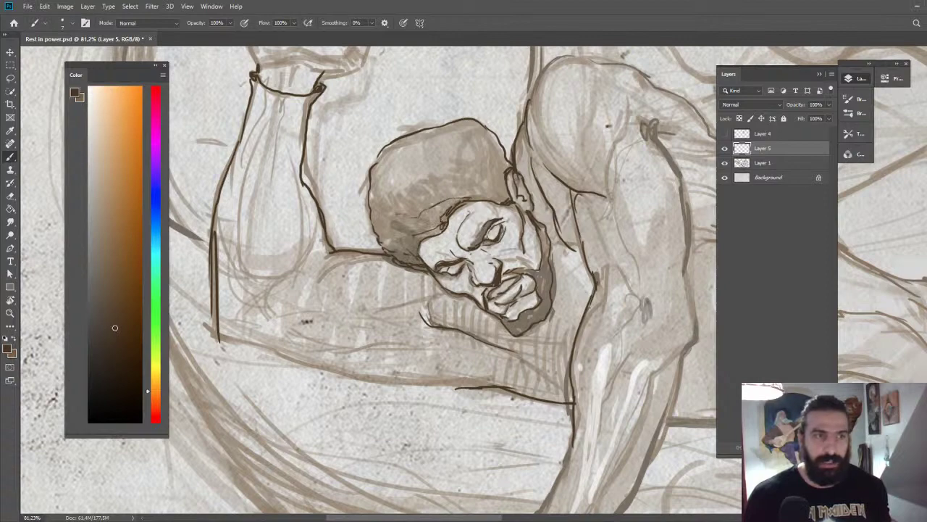
left_click_drag(398, 214, 373, 229)
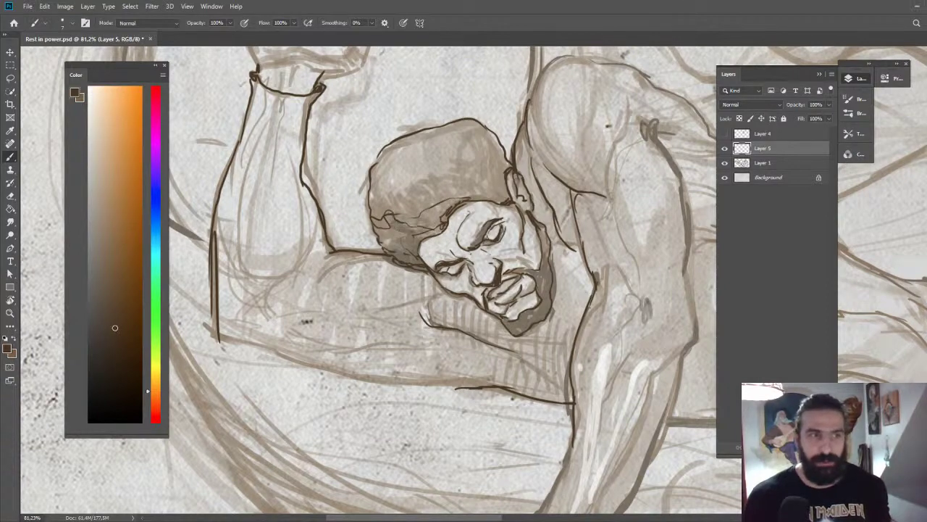
Darken the brow over the upper eye and the hairline strokes beside the ear.
key("z")
left_click(488, 203, "alt")
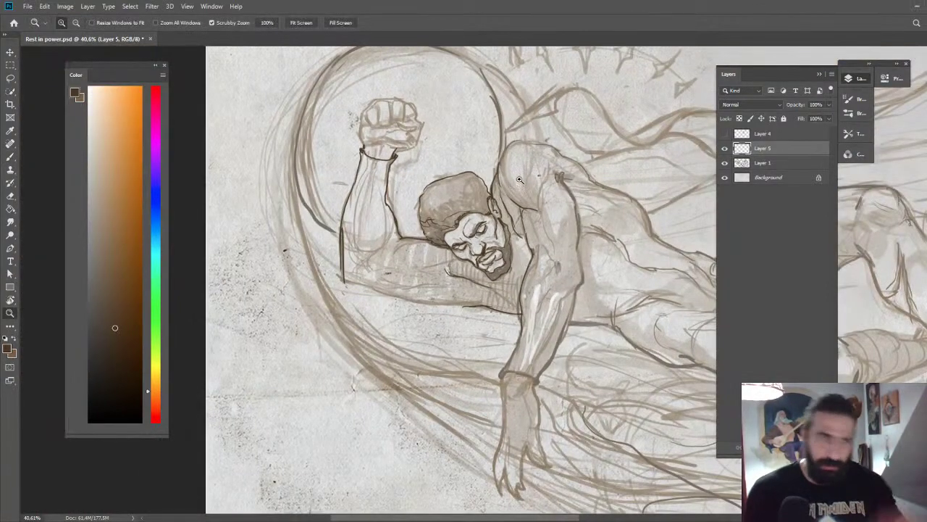
mouse_move(447, 226)
left_mouse_down()
mouse_move(494, 216)
mouse_move(556, 172)
mouse_move(551, 162)
mouse_move(530, 190)
mouse_move(539, 204)
mouse_move(495, 225)
mouse_move(513, 249)
mouse_move(552, 236)
mouse_move(497, 235)
mouse_move(535, 202)
left_mouse_up()
key("b")
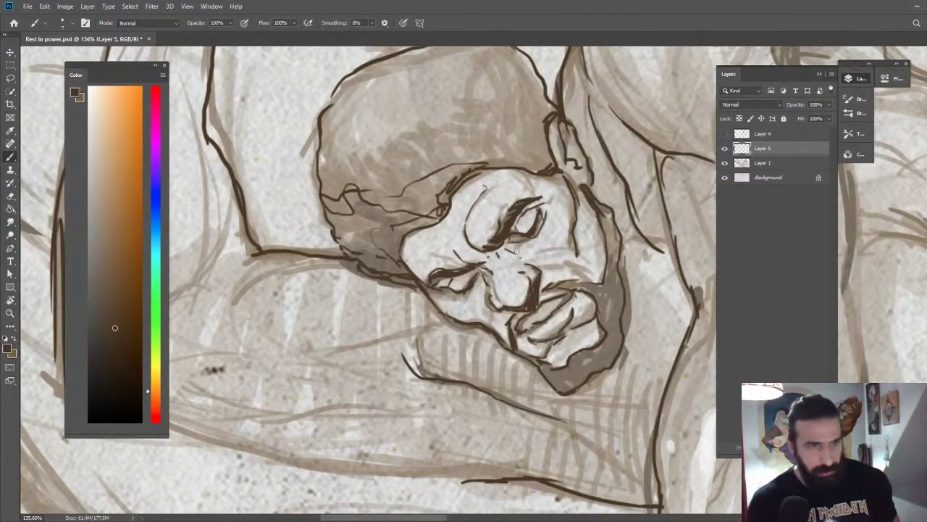
Check the inked head and raised arm up close and against the whole figure.
key("z")
left_click_drag(494, 258, 450, 258)
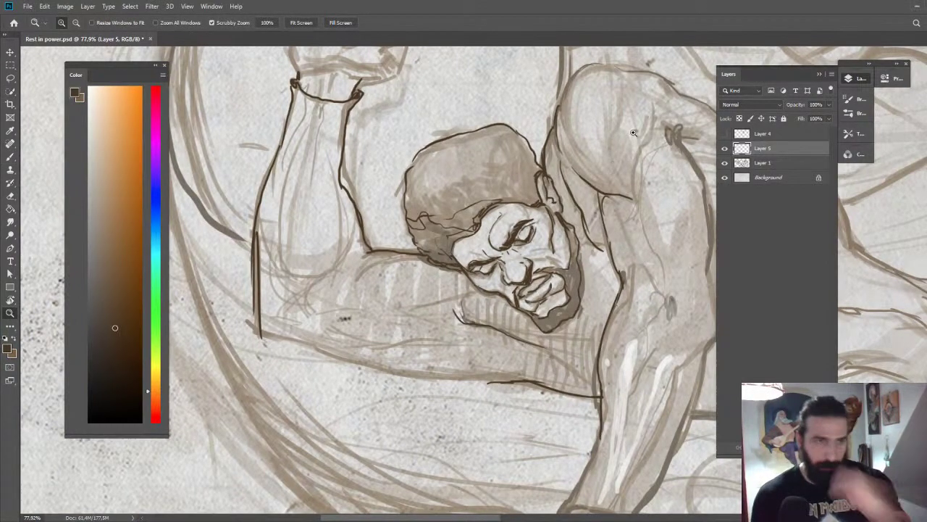
left_click_drag(538, 273, 574, 270)
key("b")
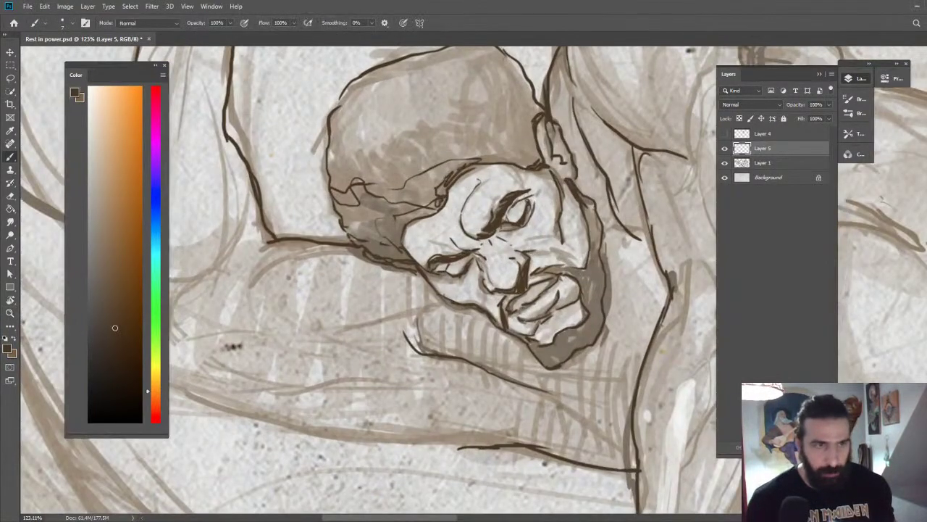
mouse_move(485, 291)
left_mouse_down()
mouse_move(488, 309)
mouse_move(414, 309)
left_mouse_up()
key("z")
key("r")
mouse_move(474, 225)
left_mouse_down()
mouse_move(583, 140)
mouse_move(574, 149)
left_mouse_up()
key("Escape")
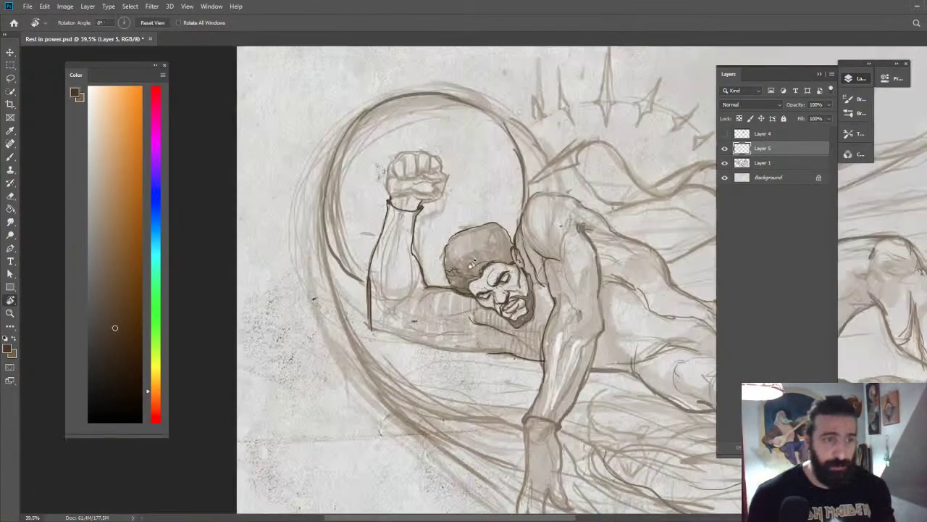
Ink the underside of the raised upper arm from the elbow to the existing line near the hanging arm.
key("z")
left_click_drag(469, 273, 607, 275)
key("b")
mouse_move(387, 289)
left_mouse_down()
mouse_move(433, 317)
mouse_move(517, 344)
mouse_move(442, 345)
left_mouse_up()
key("z")
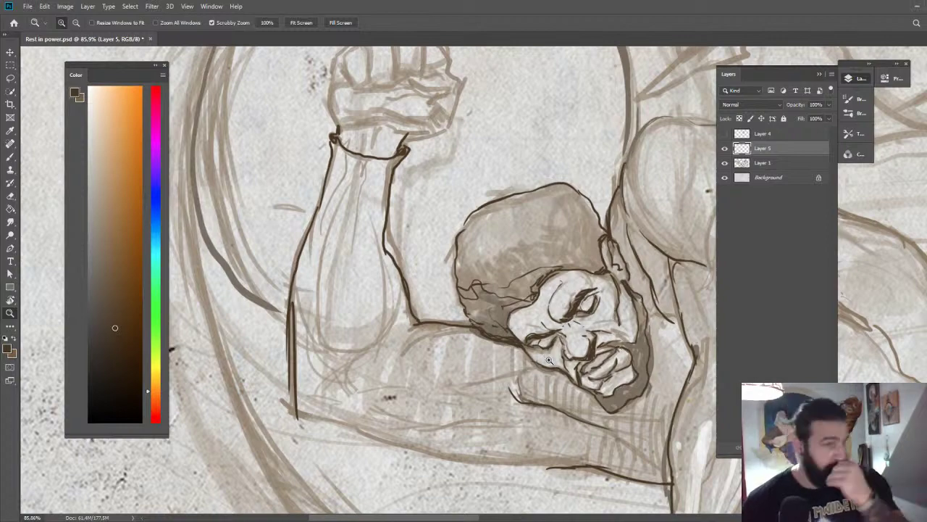
left_click_drag(545, 363, 480, 127)
key("r")
key("b")
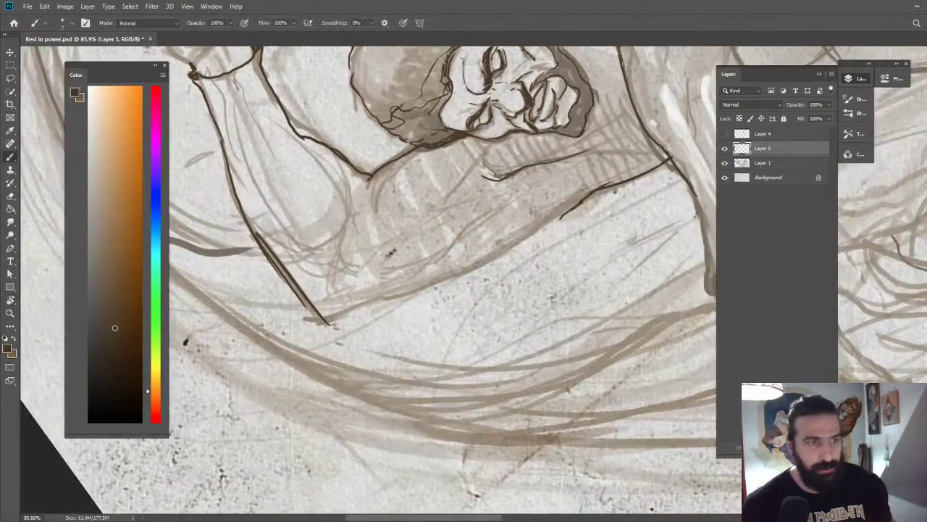
mouse_move(330, 323)
left_mouse_down()
mouse_move(385, 283)
mouse_move(370, 300)
mouse_move(473, 265)
mouse_move(580, 203)
mouse_move(590, 224)
mouse_move(515, 190)
left_mouse_up()
key("Escape")
Ink the top contour of the man's shoulder from beside the neck over to the upper back.
key("z")
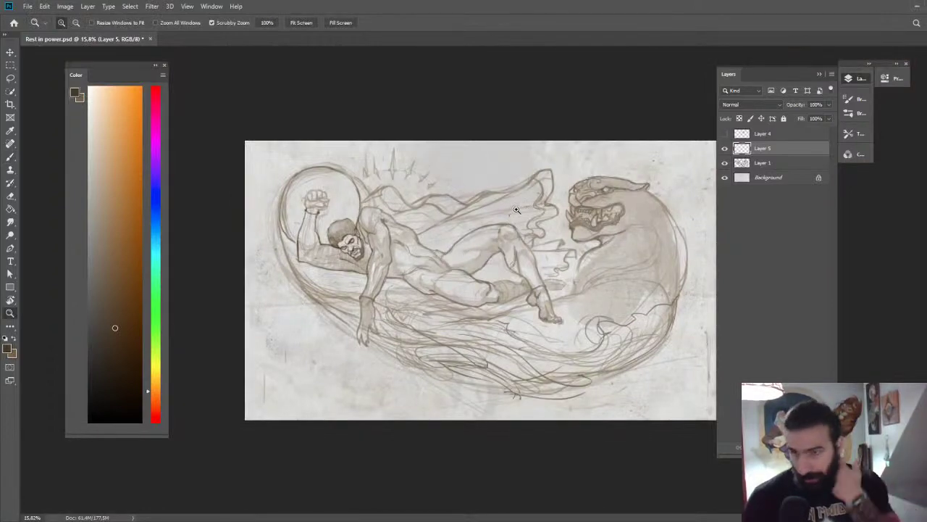
key("ctrl+plus")
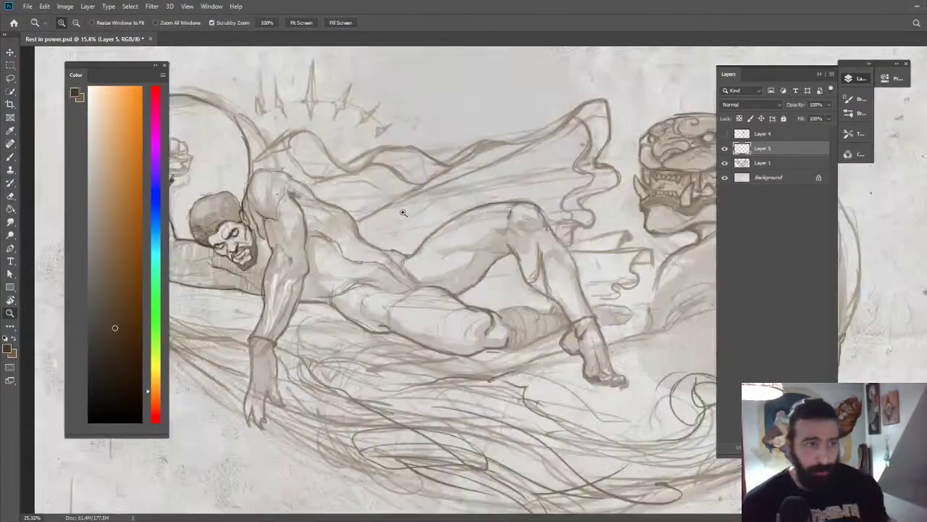
left_click_drag(404, 213, 487, 164)
key("b")
key("e")
key("b")
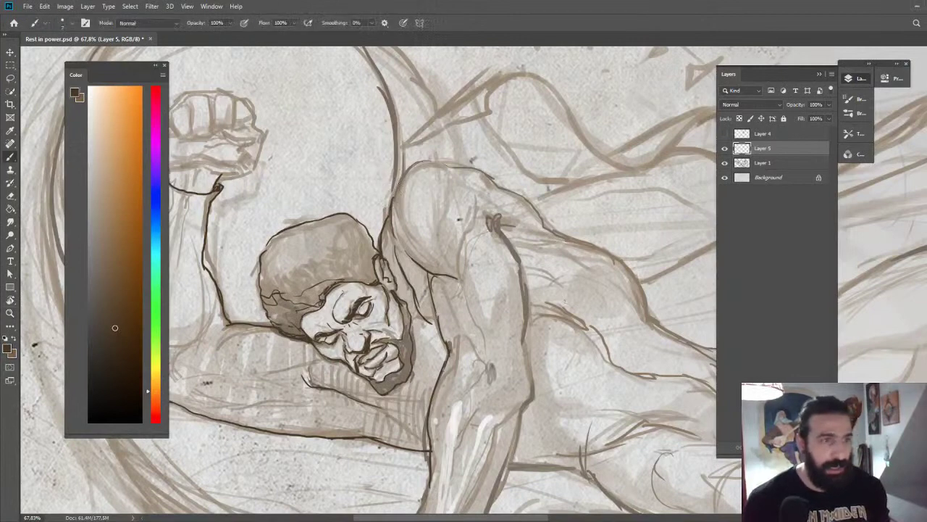
left_click_drag(398, 184, 391, 209)
left_click_drag(407, 166, 493, 174)
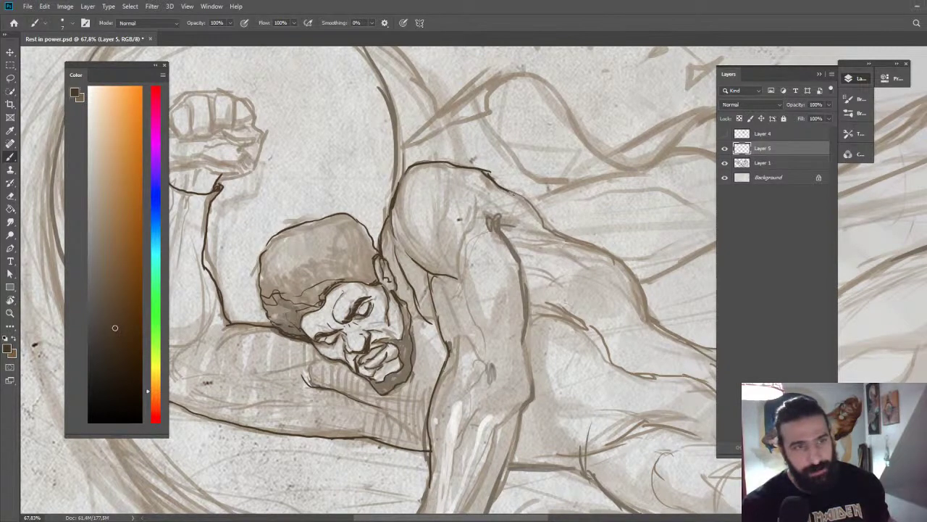
mouse_move(512, 194)
left_mouse_down()
mouse_move(550, 236)
mouse_move(597, 213)
left_mouse_up()
Ink the panther's nostril with a dark filled spot and the curved lines around it.
key("z")
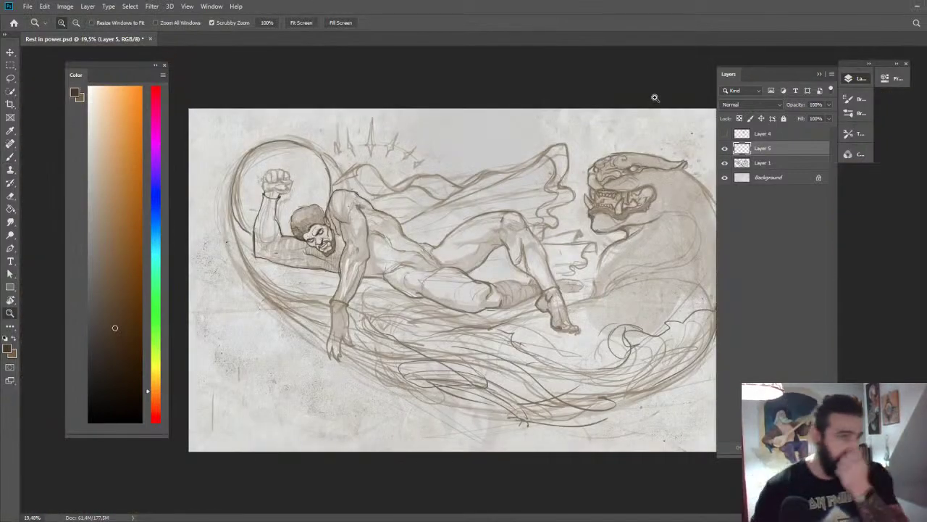
scroll(638, 177, "up", 5)
key("b")
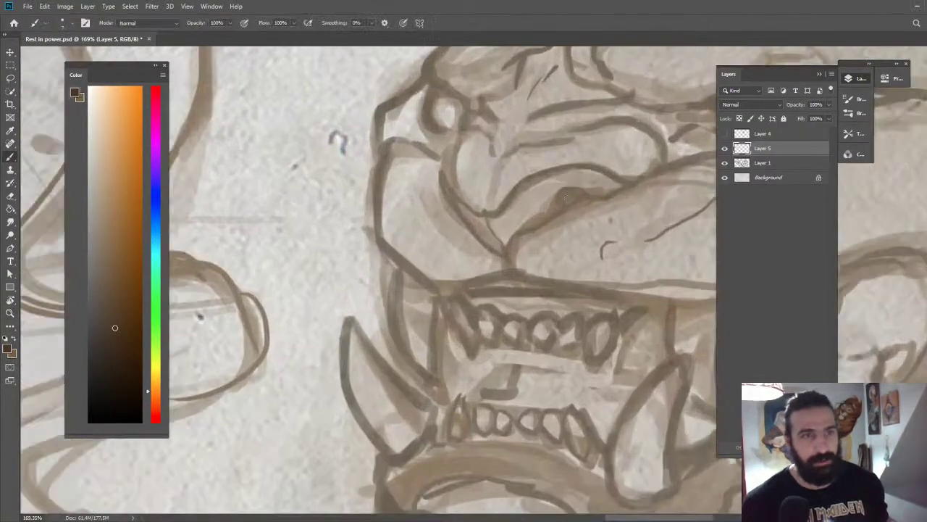
mouse_move(572, 190)
left_mouse_down()
mouse_move(550, 221)
mouse_move(519, 232)
mouse_move(509, 255)
mouse_move(562, 216)
left_mouse_up()
mouse_move(516, 246)
left_mouse_down()
mouse_move(590, 197)
mouse_move(576, 196)
mouse_move(613, 197)
mouse_move(656, 174)
mouse_move(638, 183)
mouse_move(558, 171)
mouse_move(488, 214)
left_mouse_up()
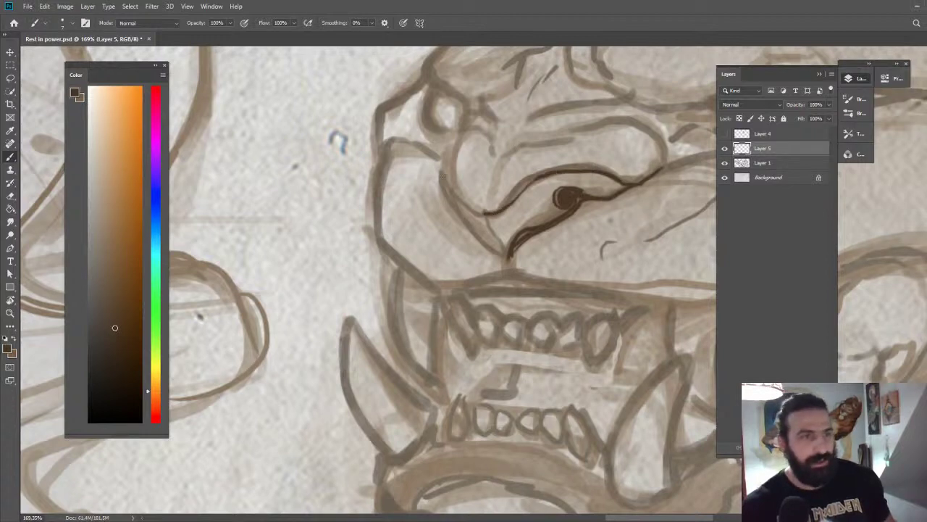
Outline the front and top of the panther's nose and the short line dropping to its lip.
mouse_move(443, 164)
left_mouse_down()
mouse_move(450, 190)
mouse_move(487, 213)
left_mouse_up()
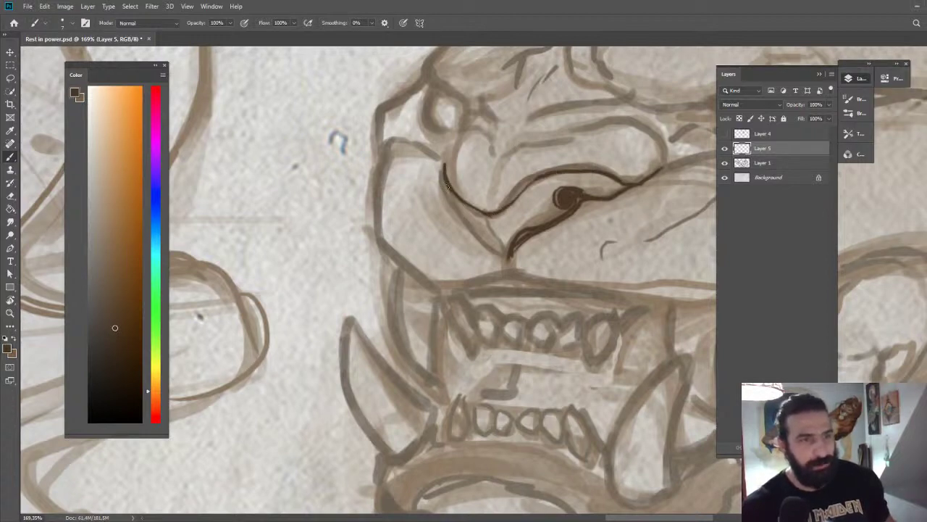
mouse_move(448, 187)
left_mouse_down()
mouse_move(473, 230)
mouse_move(449, 197)
mouse_move(511, 258)
mouse_move(471, 229)
mouse_move(509, 255)
mouse_move(510, 271)
mouse_move(488, 219)
mouse_move(561, 178)
mouse_move(616, 180)
left_mouse_up()
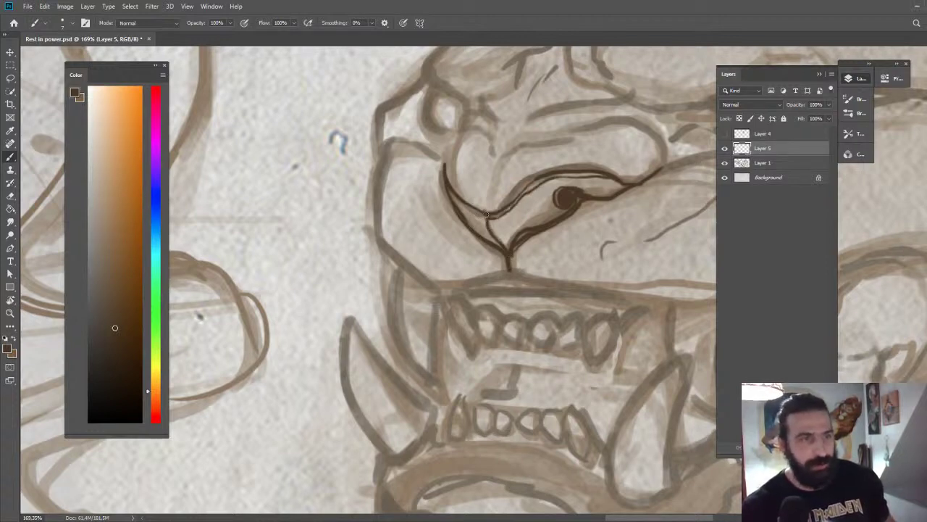
mouse_move(446, 169)
left_mouse_down()
mouse_move(459, 130)
mouse_move(487, 138)
mouse_move(499, 153)
mouse_move(627, 118)
mouse_move(675, 141)
mouse_move(654, 177)
left_mouse_up()
mouse_move(530, 117)
left_mouse_down()
mouse_move(488, 109)
mouse_move(466, 65)
left_mouse_up()
Ink the pointed elbow of the hanging arm, with its small crease and the dark spot inside the bend.
key("z")
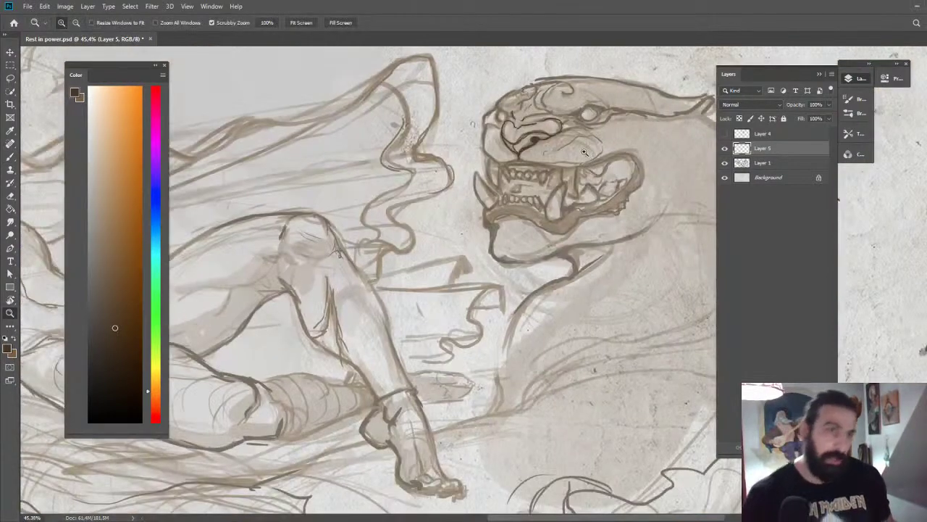
left_click_drag(596, 145, 587, 127)
left_click_drag(597, 164, 571, 195)
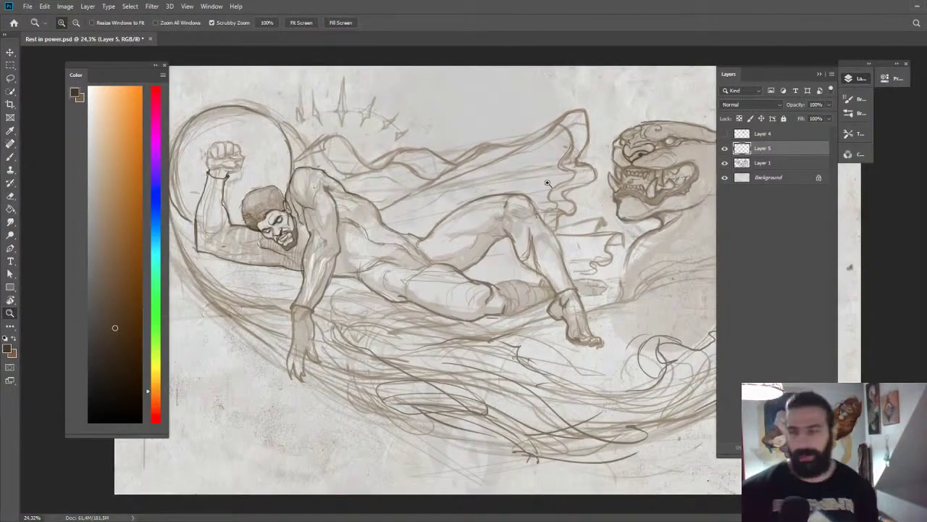
scroll(500, 166, "up", 1)
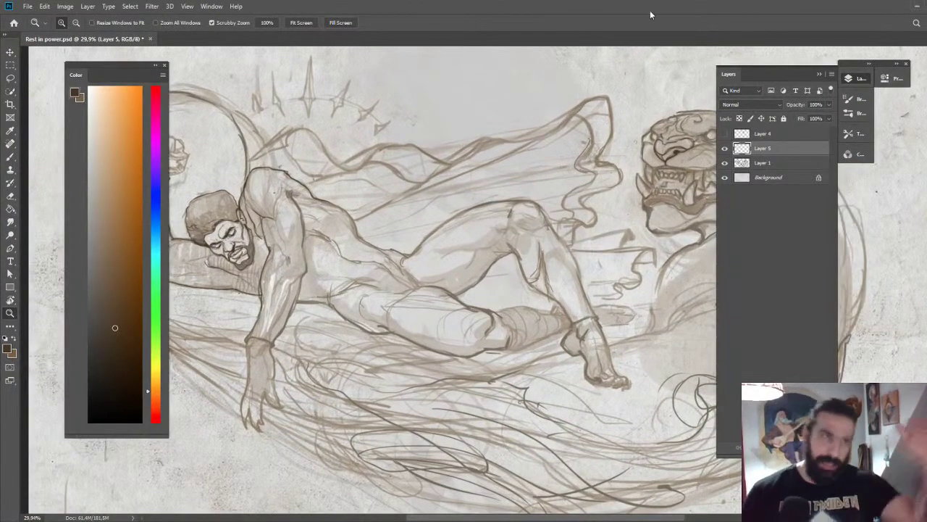
mouse_move(315, 310)
left_mouse_down()
mouse_move(485, 219)
mouse_move(576, 217)
left_mouse_up()
key("b")
mouse_move(478, 210)
left_mouse_down()
mouse_move(583, 226)
mouse_move(550, 214)
left_mouse_up()
key("z")
scroll(550, 108, "up", 3)
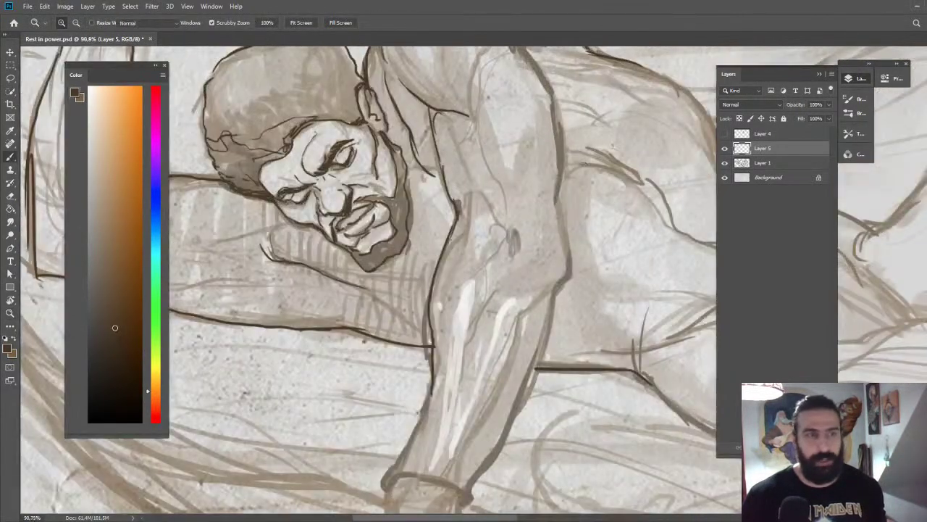
key("b")
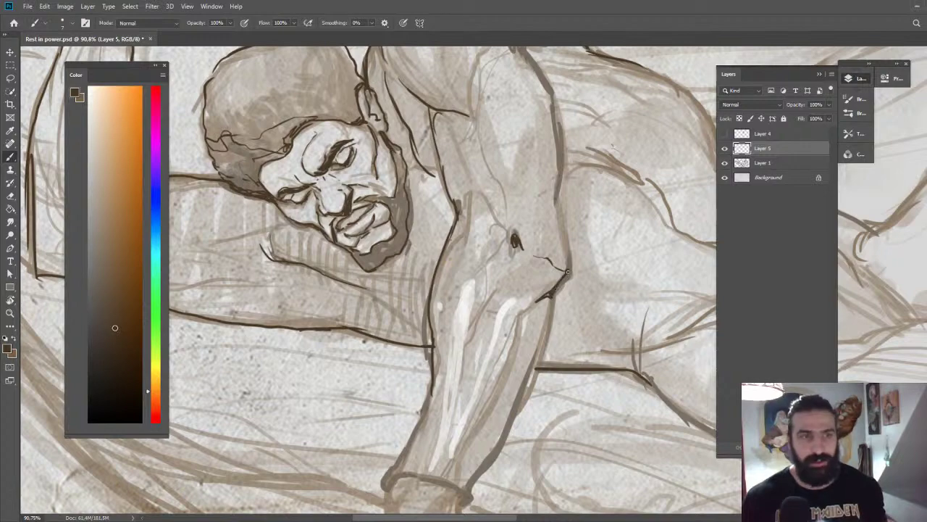
Ink the raised fist, with the wrist tendons, the heel of the hand, the thumb and the finger contours.
key("z")
scroll(558, 217, "down", 6)
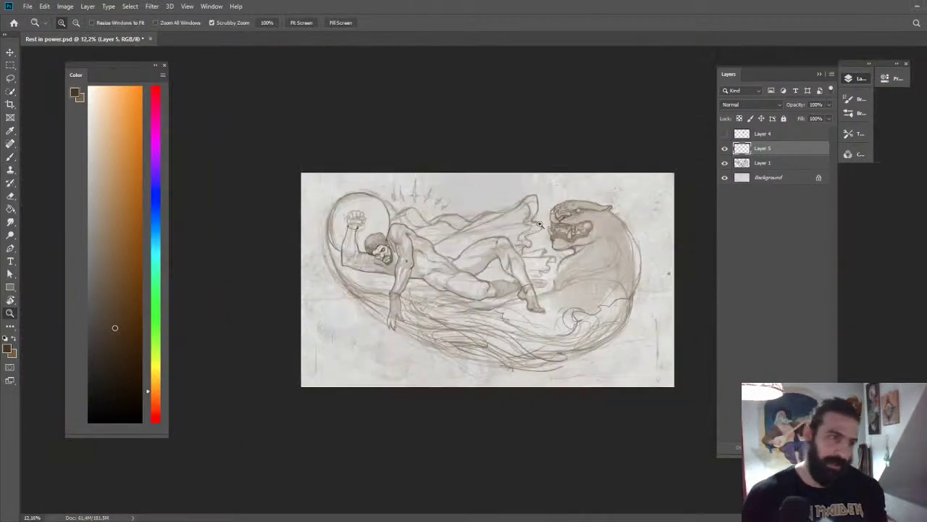
left_click_drag(390, 216, 700, 106)
scroll(427, 217, "up", 2)
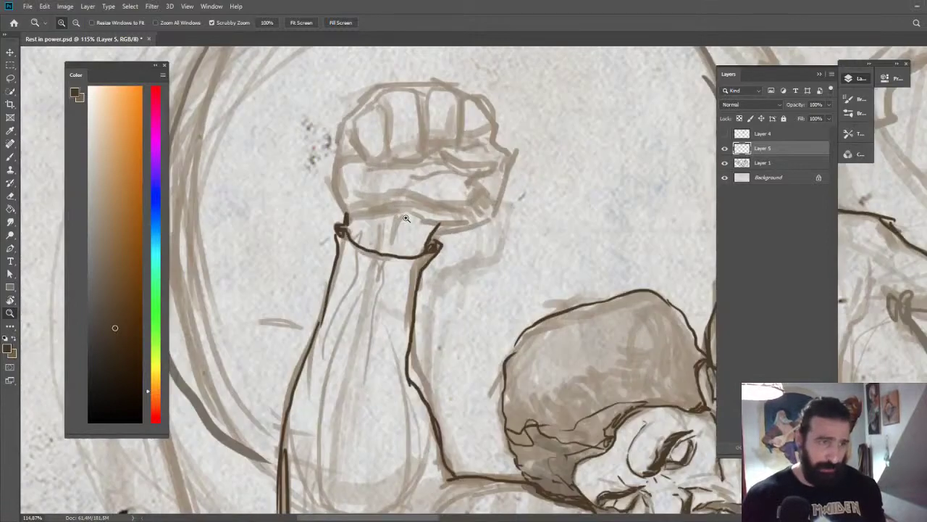
key("b")
mouse_move(411, 215)
left_mouse_down()
mouse_move(396, 238)
mouse_move(387, 219)
mouse_move(387, 230)
mouse_move(346, 213)
mouse_move(488, 217)
mouse_move(512, 158)
mouse_move(476, 174)
mouse_move(438, 151)
left_mouse_up()
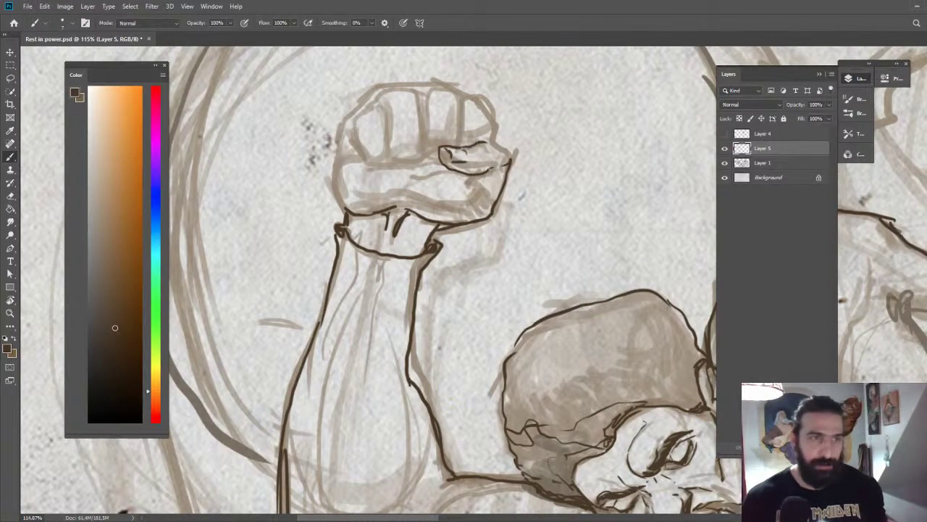
mouse_move(487, 143)
left_mouse_down()
mouse_move(514, 161)
mouse_move(461, 111)
mouse_move(493, 107)
left_mouse_up()
Ink the outer edge of the hanging upper arm from the shoulder down to the elbow.
key("z")
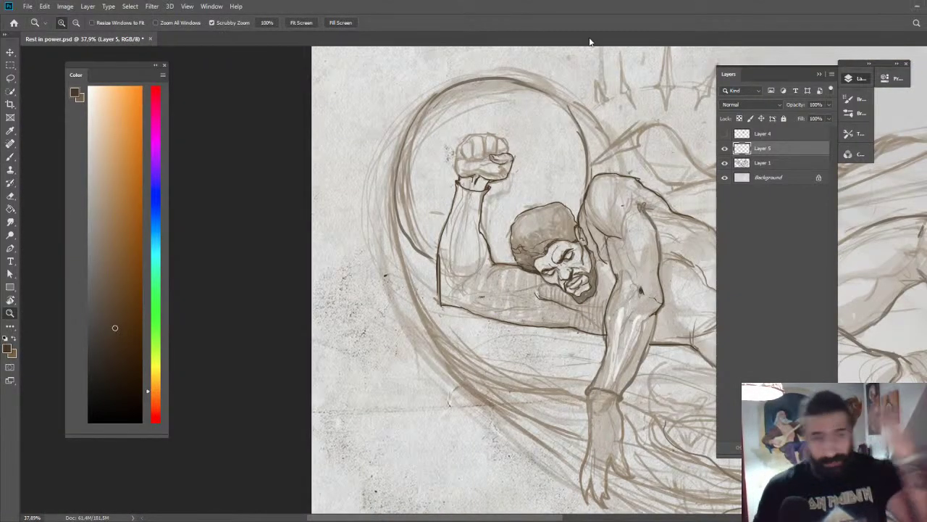
left_click_drag(515, 323, 580, 295)
mouse_move(580, 296)
left_mouse_down()
mouse_move(453, 253)
mouse_move(427, 284)
left_mouse_up()
key("b")
mouse_move(506, 211)
left_mouse_down()
mouse_move(532, 207)
mouse_move(550, 154)
left_mouse_up()
Ink the upper contour of the man's lower thigh from the hip toward the knee.
key("z")
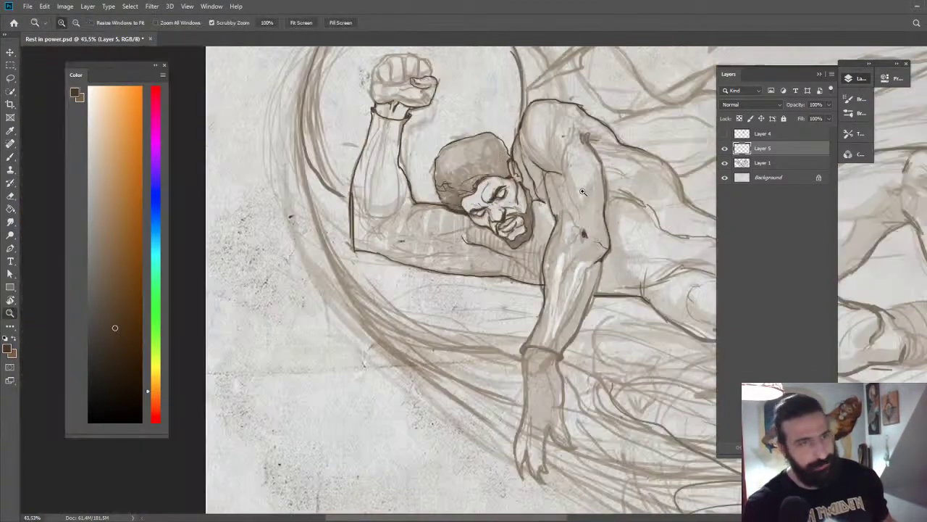
left_click_drag(584, 192, 569, 174)
left_click_drag(402, 237, 469, 261)
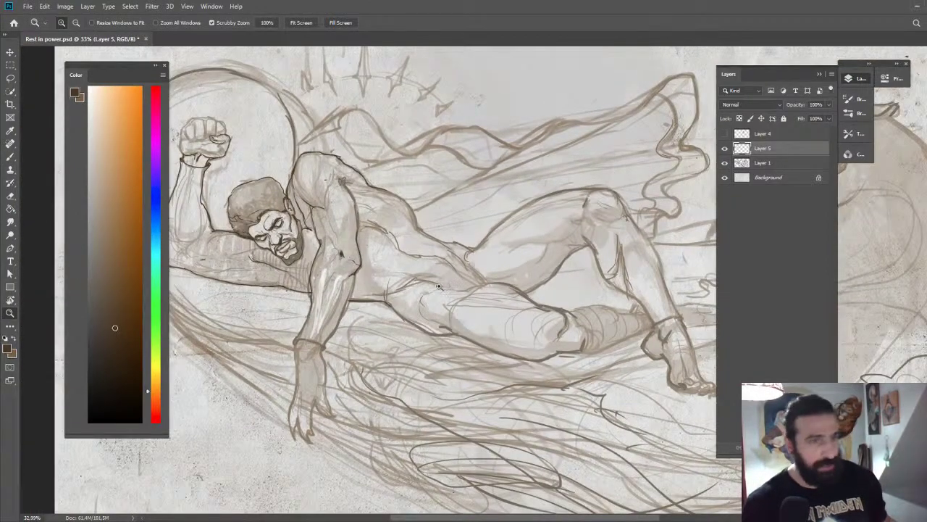
scroll(387, 278, "up", 2)
key("b")
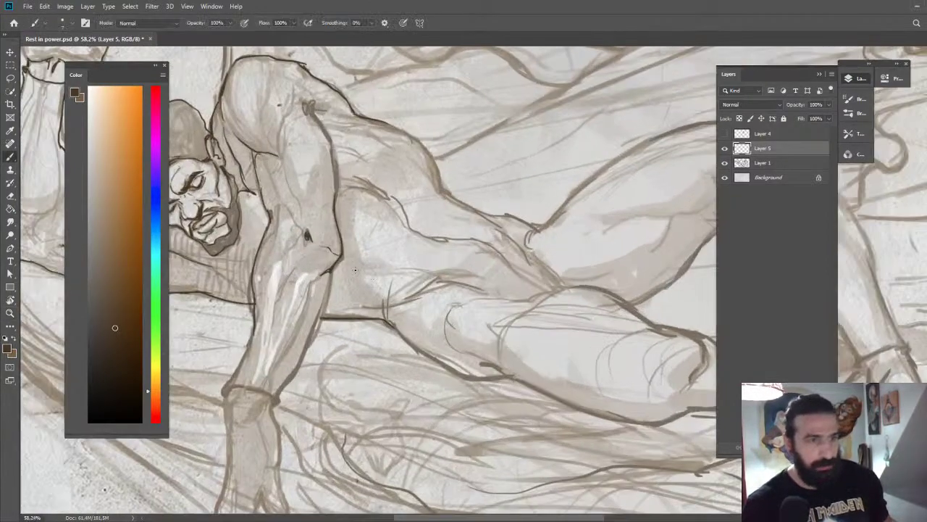
key("z")
scroll(443, 240, "down", 2)
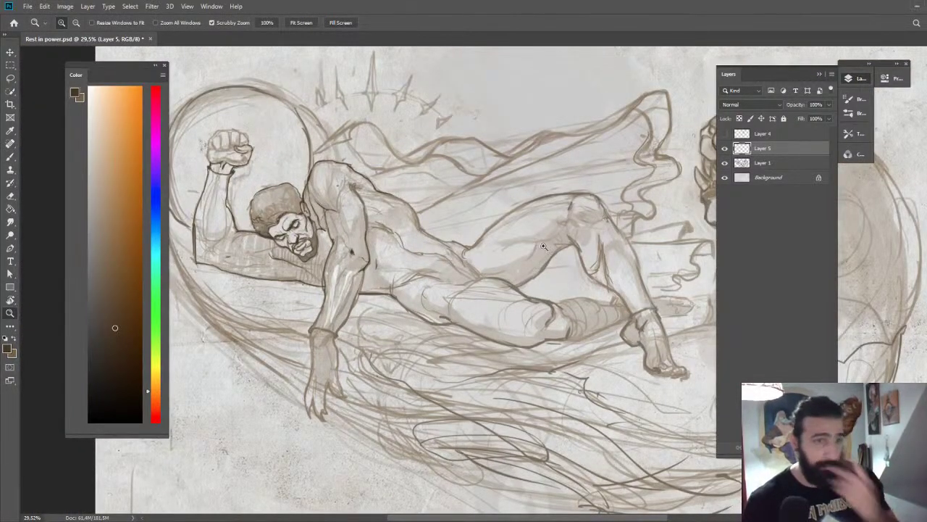
scroll(478, 288, "up", 3)
key("b")
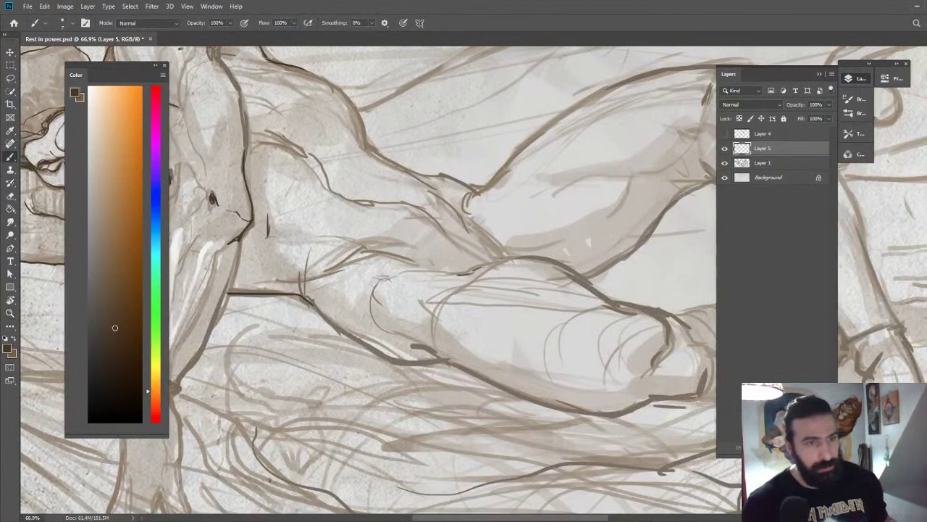
mouse_move(480, 269)
left_mouse_down()
mouse_move(527, 257)
mouse_move(553, 263)
left_mouse_up()
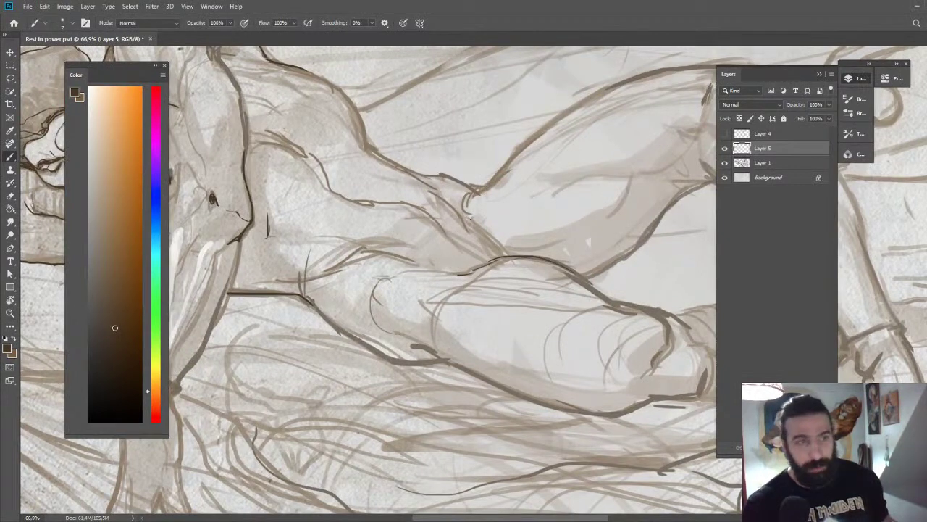
mouse_move(475, 239)
left_mouse_down()
mouse_move(466, 207)
mouse_move(527, 143)
left_mouse_up()
Ink the upper muzzle contour behind the panther's nose and the outline of its near eye.
key("z")
left_click_drag(585, 132, 545, 123)
left_click_drag(541, 210, 532, 186)
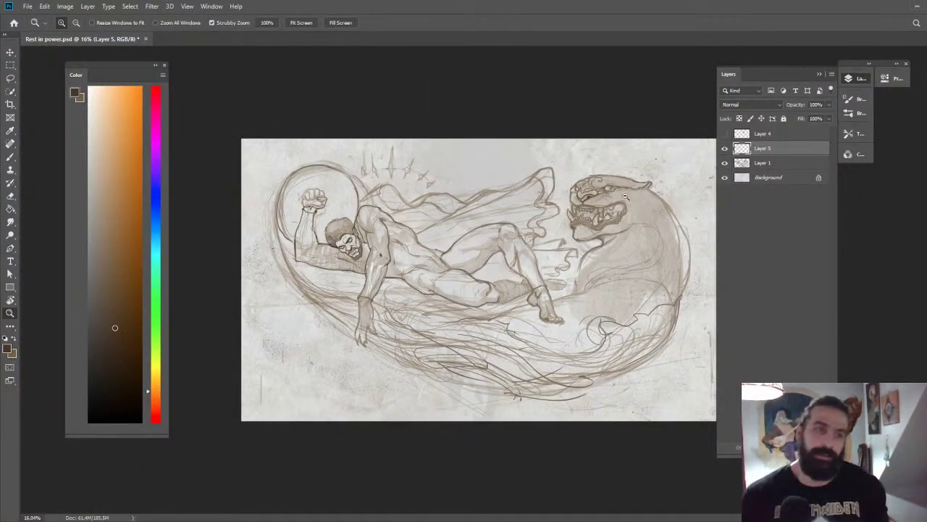
scroll(627, 204, "up", 5)
key("b")
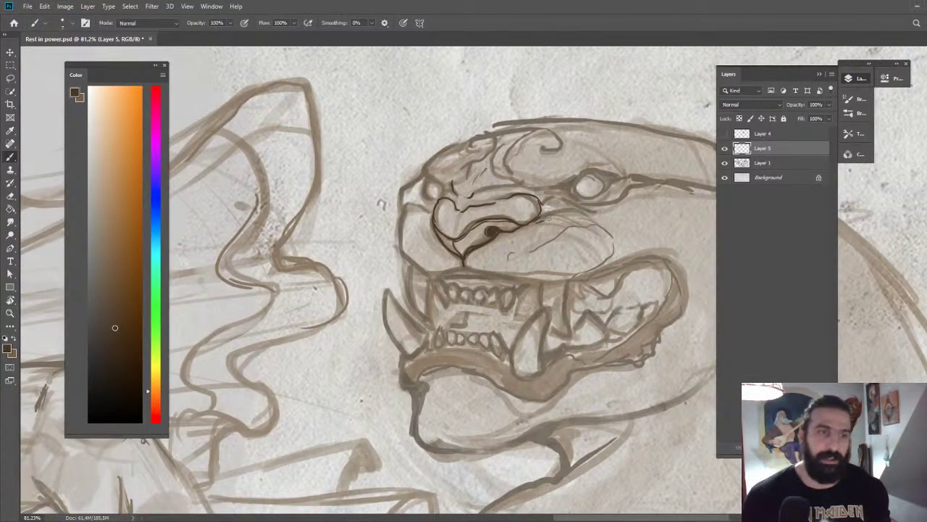
left_click_drag(559, 210, 591, 219)
mouse_move(532, 251)
left_mouse_down()
mouse_move(571, 227)
mouse_move(608, 229)
left_mouse_up()
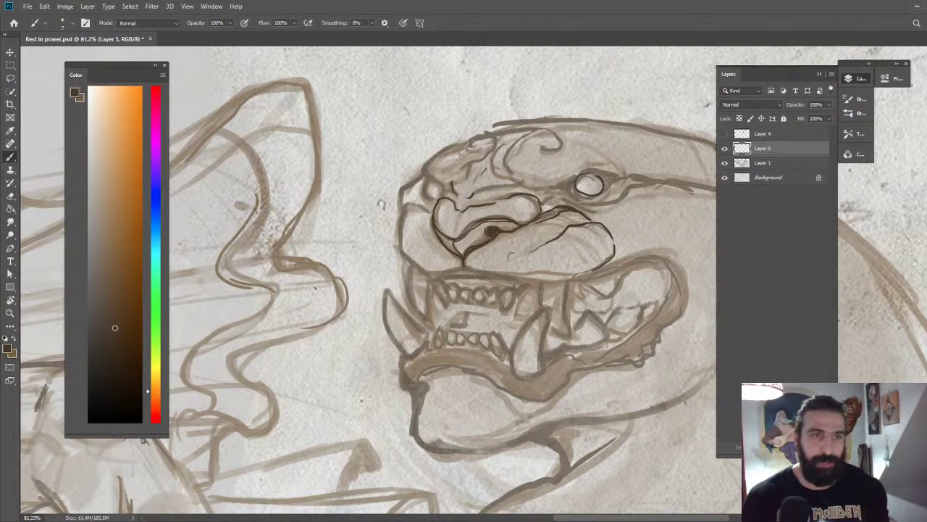
key("ctrl+z")
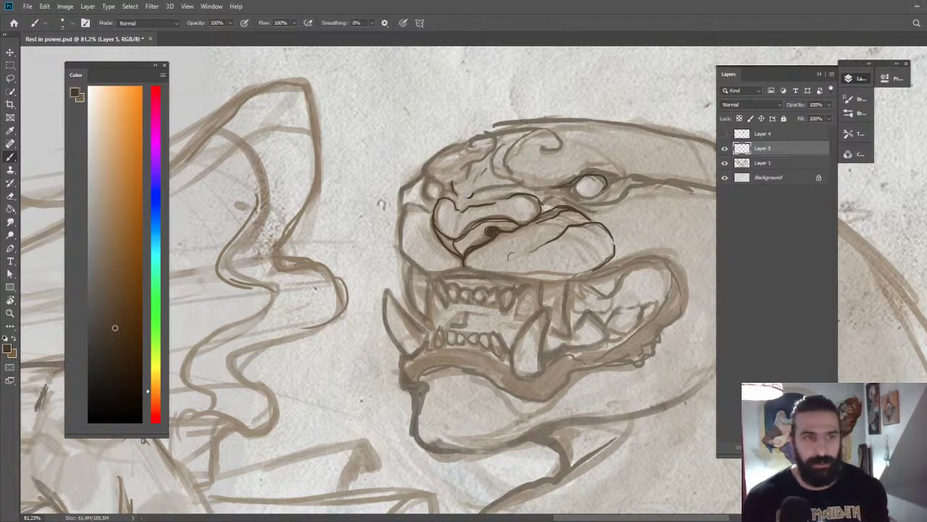
mouse_move(577, 191)
left_mouse_down()
mouse_move(607, 189)
mouse_move(614, 140)
left_mouse_up()
Ink the panther's far eye and the contours between its nose and forehead.
key("z")
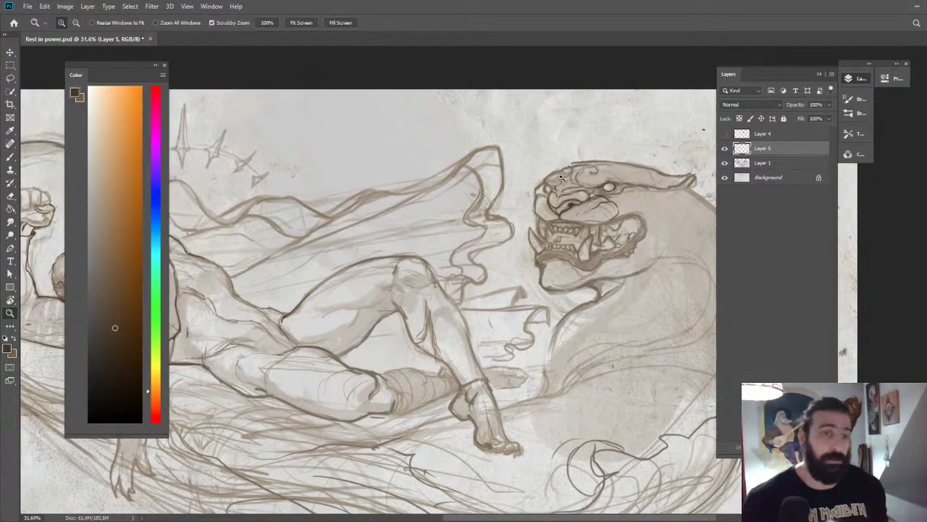
left_click_drag(562, 178, 622, 181)
key("b")
mouse_move(505, 179)
left_mouse_down()
mouse_move(518, 217)
mouse_move(512, 233)
mouse_move(551, 221)
mouse_move(511, 210)
left_mouse_up()
key("ctrl+z")
key("z")
left_click_drag(604, 224, 628, 225)
key("b")
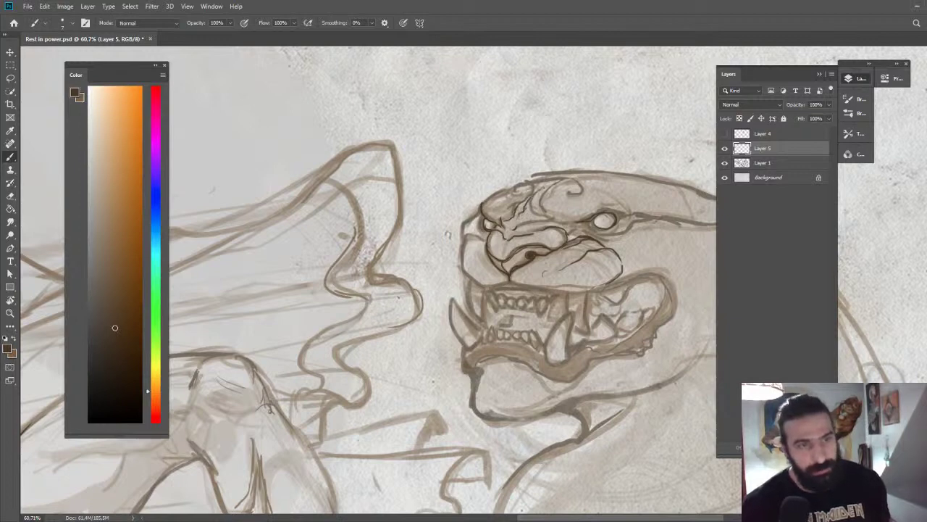
Ink the contours of both panther brows, erasing the trial curl on the far brow.
left_click_drag(544, 181, 529, 195)
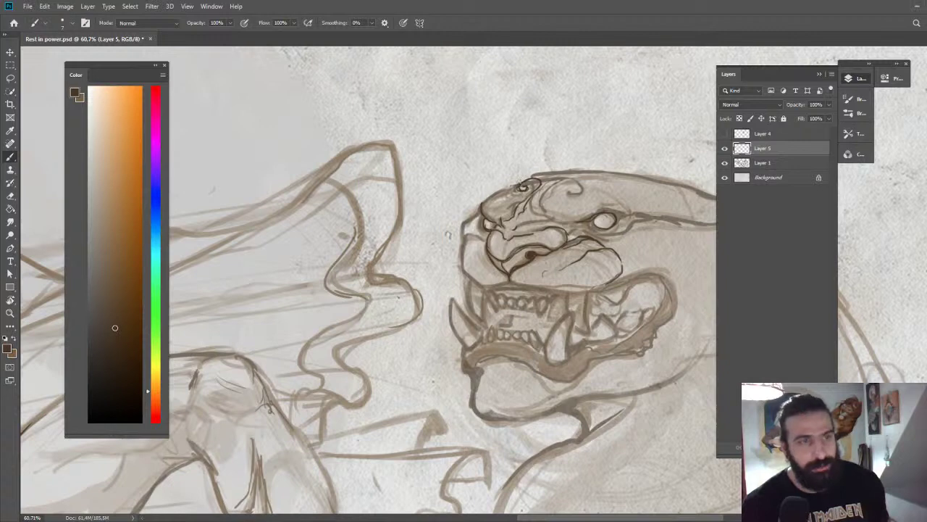
left_click_drag(512, 184, 477, 205)
key("ctrl+z")
key("e")
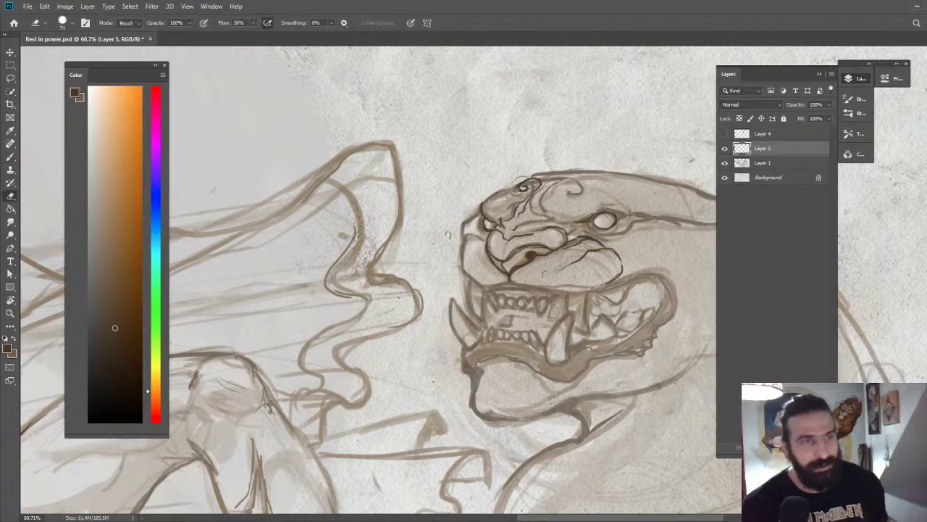
mouse_move(525, 186)
left_mouse_down()
mouse_move(494, 192)
mouse_move(570, 180)
mouse_move(617, 199)
left_mouse_up()
key("b")
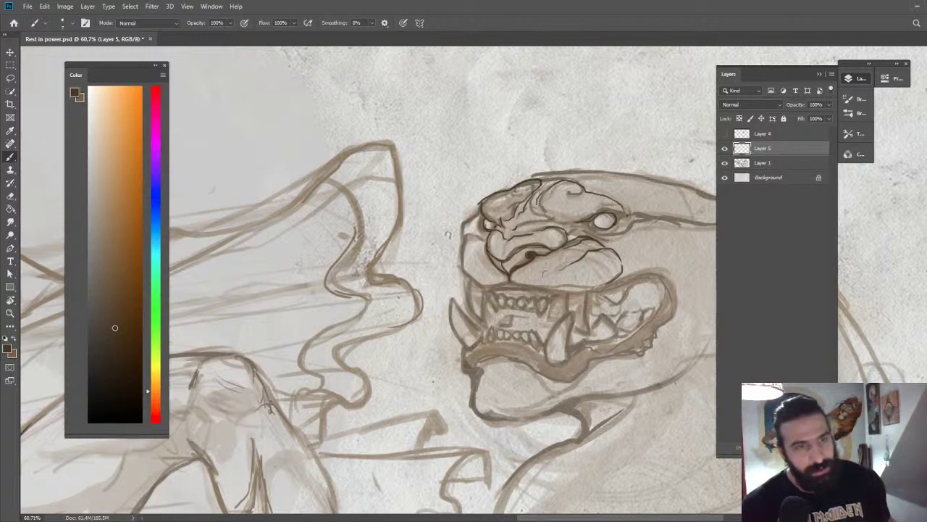
Finish the line under the panther's near brow and ink the outer contour of its far cheek.
mouse_move(536, 201)
left_mouse_down()
mouse_move(560, 227)
mouse_move(615, 204)
left_mouse_up()
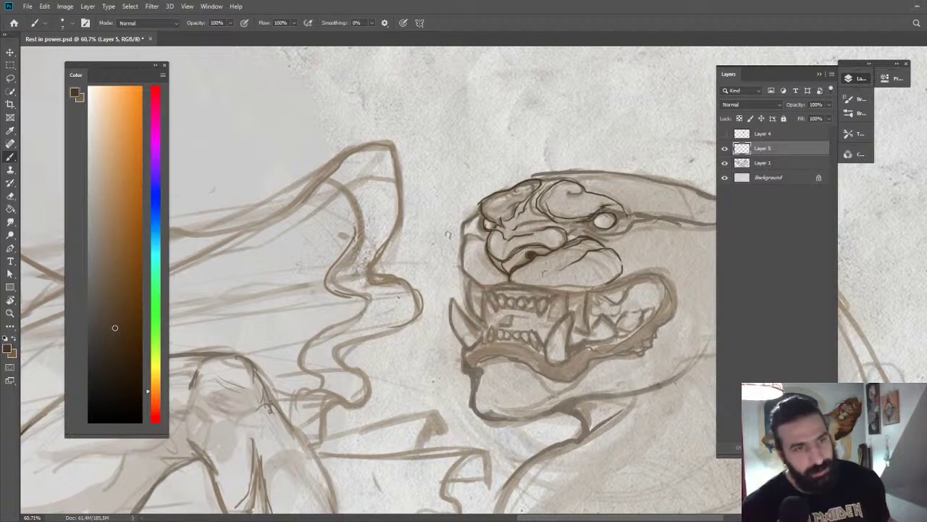
left_click_drag(481, 209, 464, 235)
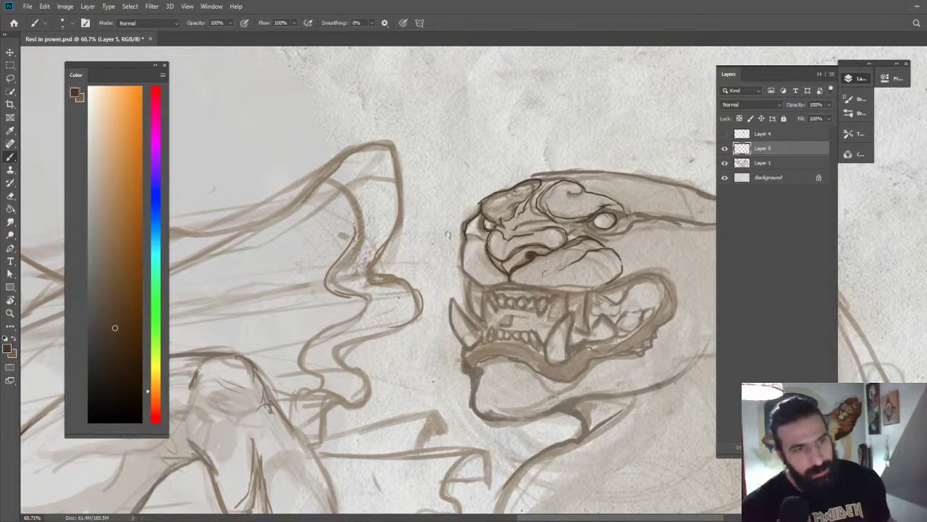
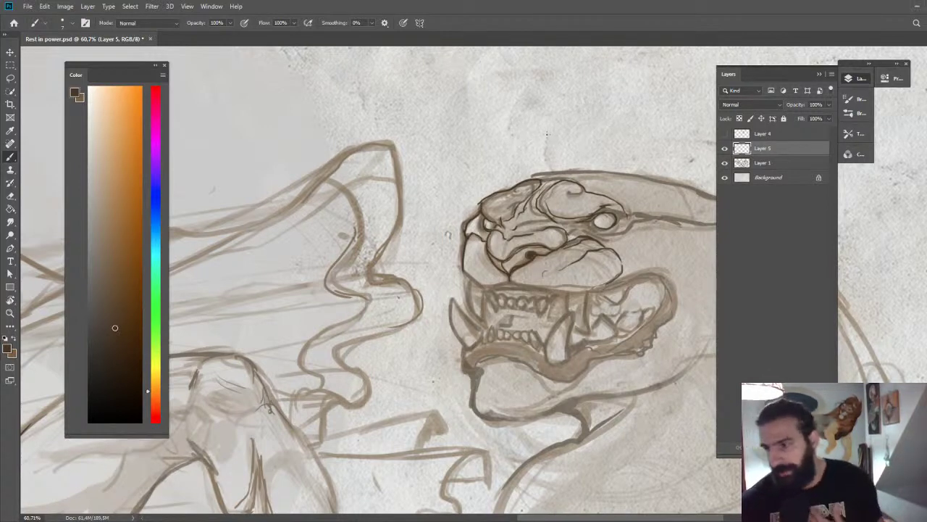
Fill in the panther's nostril with dark ink and refine the contours around its nose and eyes.
scroll(533, 284, "up", 4)
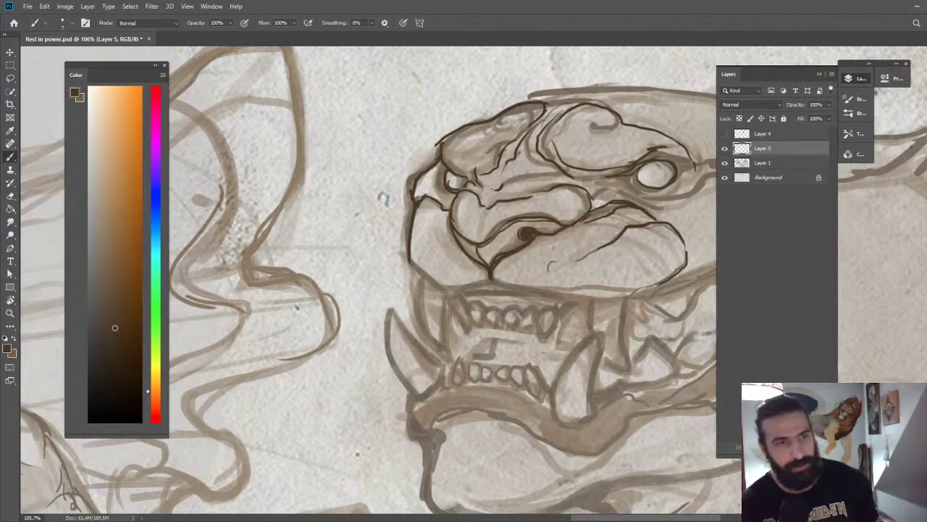
mouse_move(505, 254)
left_mouse_down()
mouse_move(527, 233)
mouse_move(549, 234)
left_mouse_up()
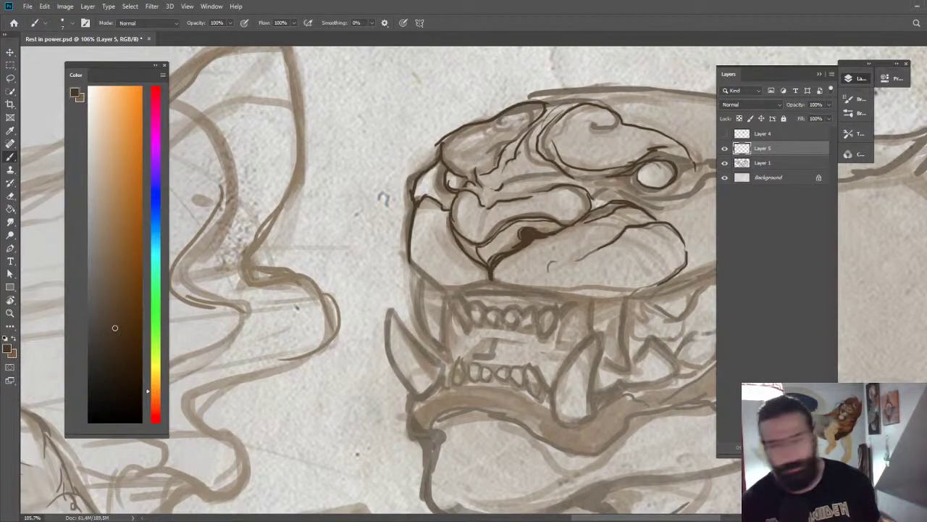
left_click_drag(554, 163, 628, 166)
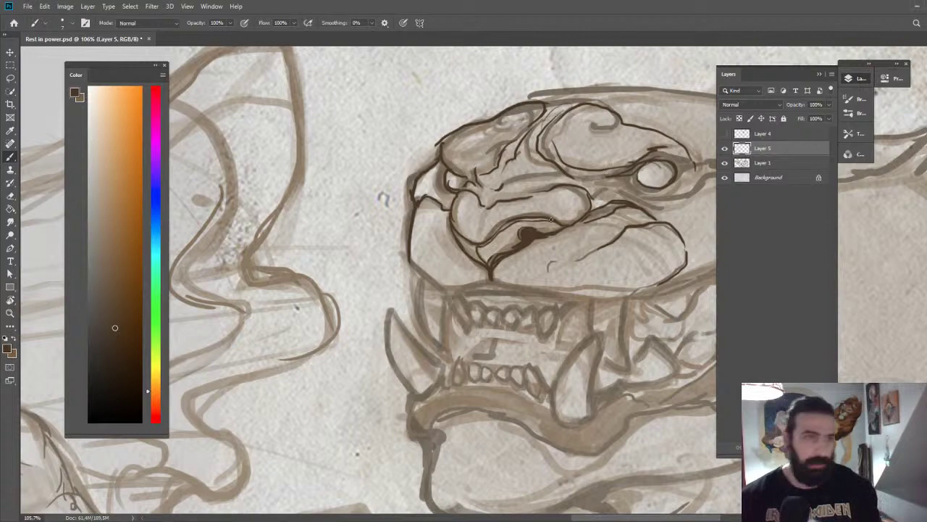
left_click_drag(532, 227, 567, 213)
left_click_drag(491, 166, 525, 165)
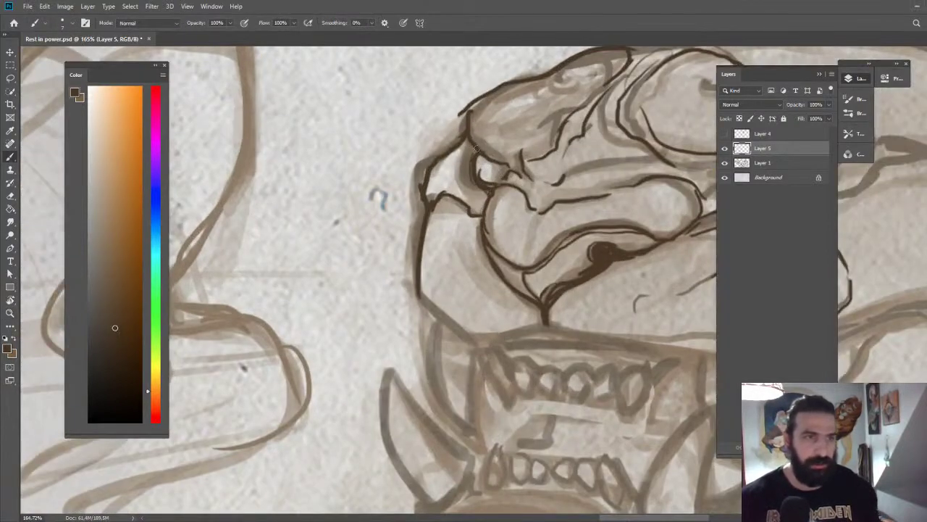
key("z")
scroll(497, 136, "down", 6)
scroll(608, 138, "up", 6)
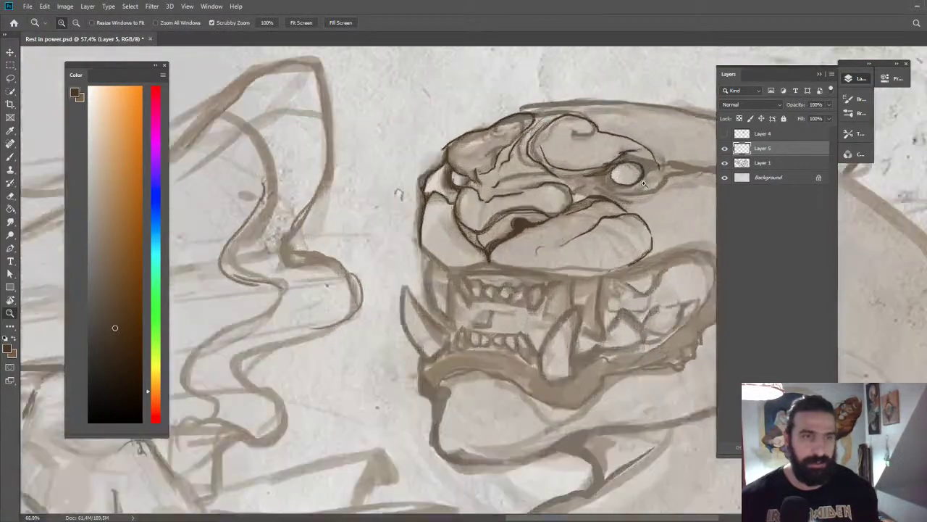
key("b")
mouse_move(522, 190)
left_mouse_down()
mouse_move(565, 175)
mouse_move(612, 190)
mouse_move(666, 182)
mouse_move(693, 161)
mouse_move(678, 142)
mouse_move(600, 135)
mouse_move(653, 150)
mouse_move(680, 142)
mouse_move(623, 153)
left_mouse_up()
Ink the underside contour of the man's raised thigh from the lower leg up to the back of the knee.
key("z")
scroll(623, 154, "down", 3)
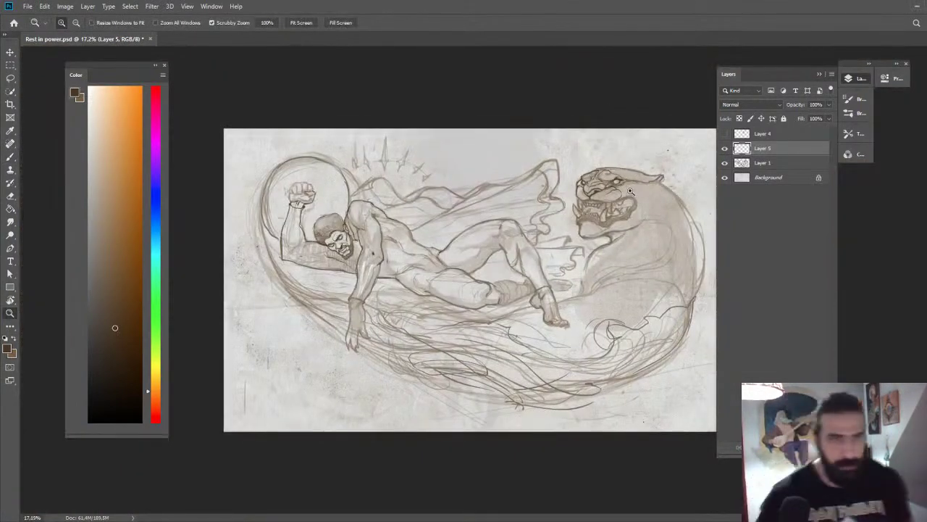
scroll(569, 233, "up", 2)
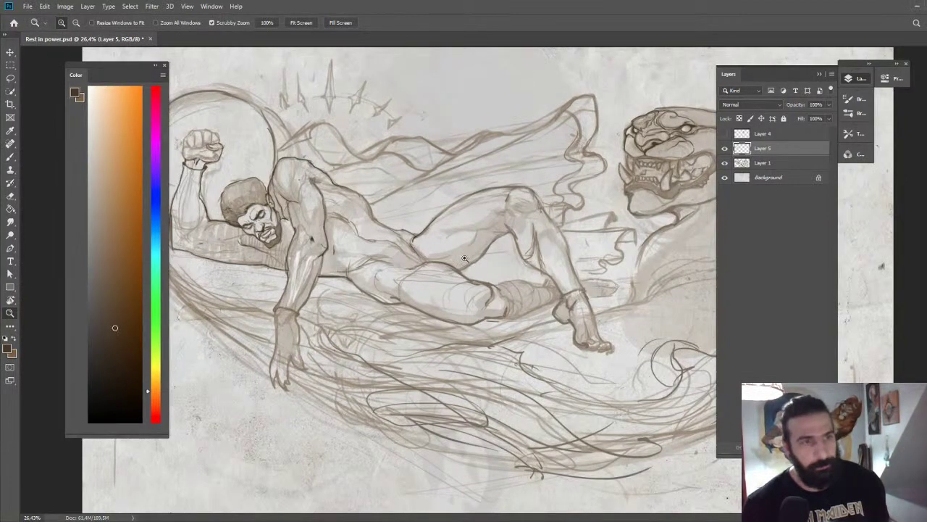
scroll(499, 270, "up", 4)
key("b")
mouse_move(468, 279)
left_mouse_down()
mouse_move(541, 235)
mouse_move(565, 202)
left_mouse_up()
key("ctrl+z")
mouse_move(460, 284)
left_mouse_down()
mouse_move(536, 238)
mouse_move(562, 198)
mouse_move(604, 170)
left_mouse_up()
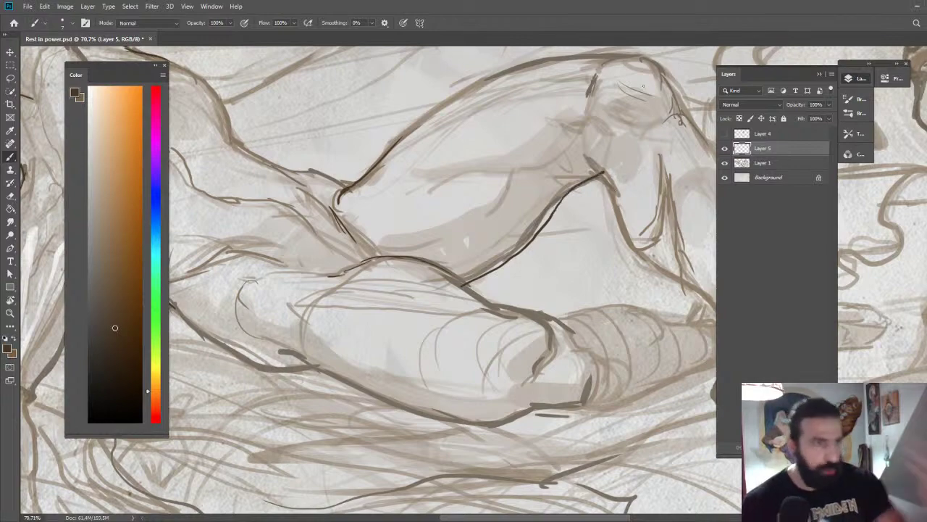
Ink the shoulder and upper-arm muscle lines of the man's hanging arm down to the inner elbow crease.
left_click_drag(388, 136, 641, 187)
left_click_drag(503, 164, 476, 173)
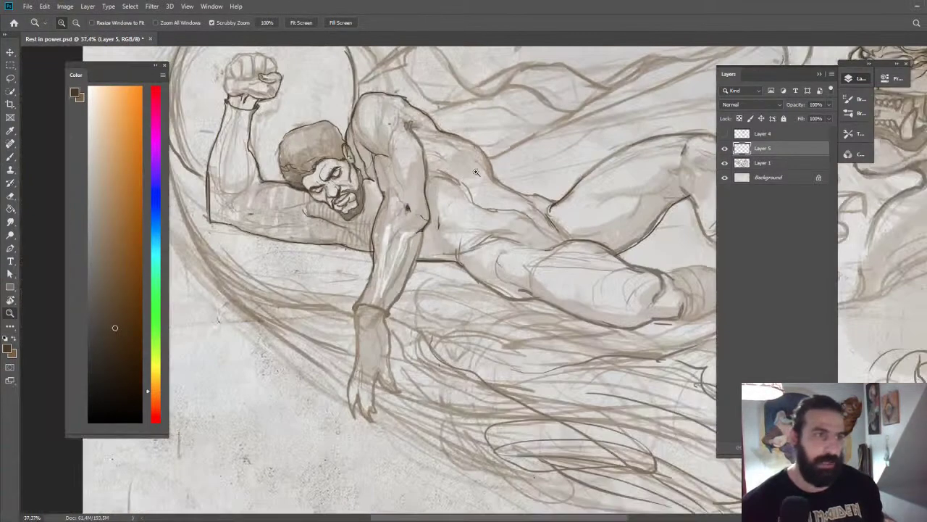
left_click_drag(413, 135, 456, 134)
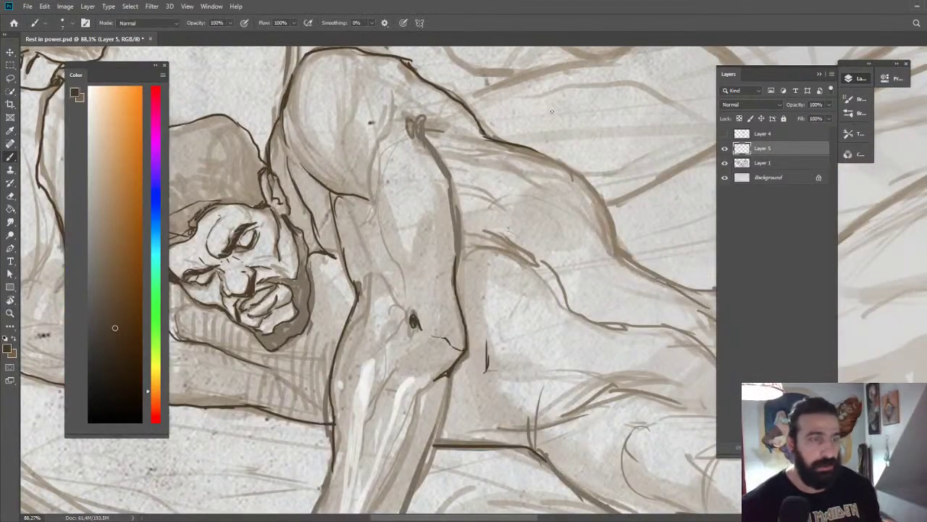
mouse_move(385, 84)
left_mouse_down()
mouse_move(394, 113)
mouse_move(364, 201)
left_mouse_up()
mouse_move(291, 106)
left_mouse_down()
mouse_move(306, 157)
mouse_move(362, 197)
mouse_move(361, 288)
left_mouse_up()
mouse_move(360, 288)
left_mouse_down()
mouse_move(374, 262)
mouse_move(390, 278)
left_mouse_up()
key("z")
left_click_drag(399, 280, 356, 250)
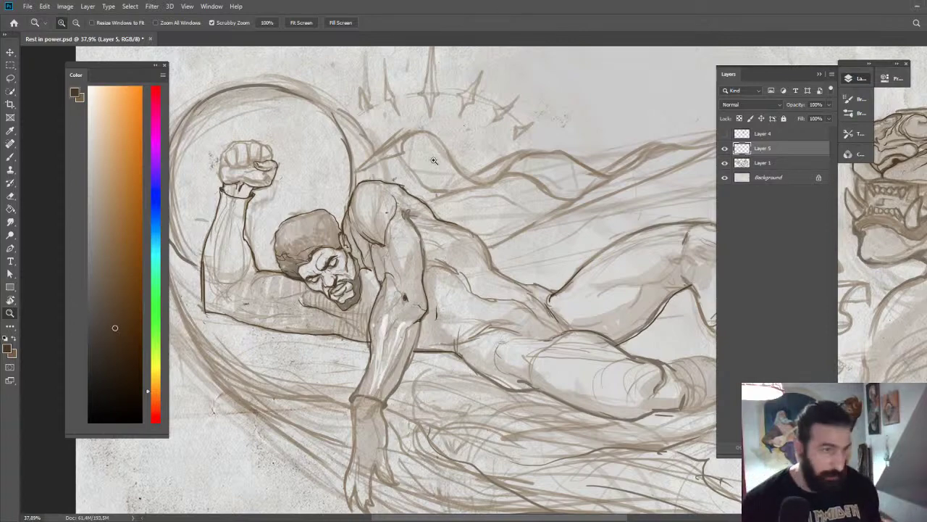
left_click_drag(336, 329, 374, 316)
left_click_drag(375, 312, 465, 227)
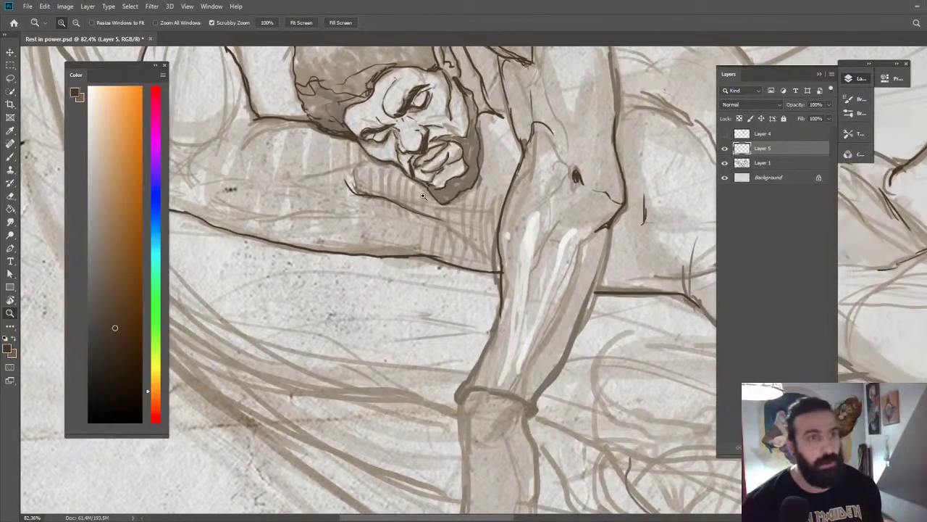
key("v")
mouse_move(423, 196)
left_mouse_down()
mouse_move(443, 191)
mouse_move(427, 187)
mouse_move(449, 204)
mouse_move(467, 197)
left_mouse_up()
key("b")
key("ctrl+space")
left_click_drag(467, 190, 418, 166)
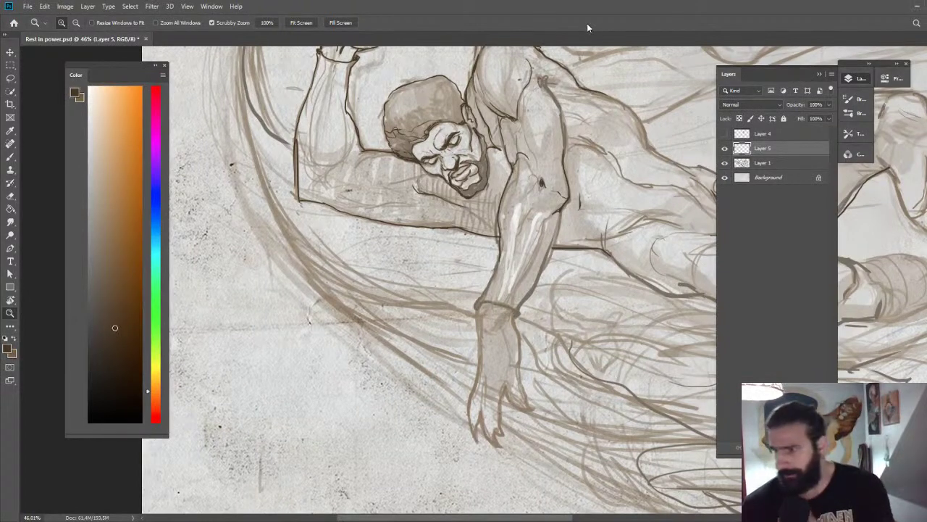
Ink the hip crease between the man's waist and his lower thigh.
left_click_drag(598, 189, 542, 216)
left_click_drag(443, 239, 645, 83)
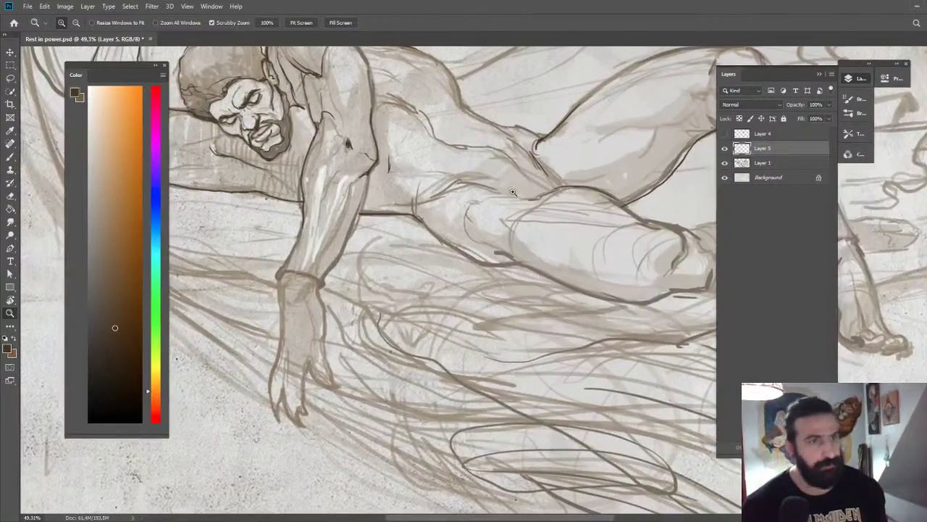
left_click_drag(517, 184, 617, 124)
left_click_drag(349, 219, 447, 165)
key("z")
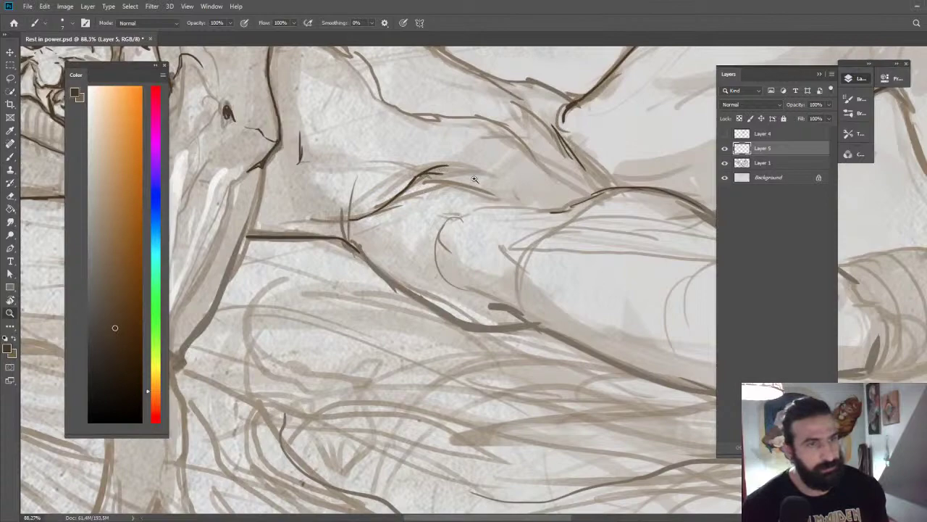
left_click_drag(544, 179, 498, 204)
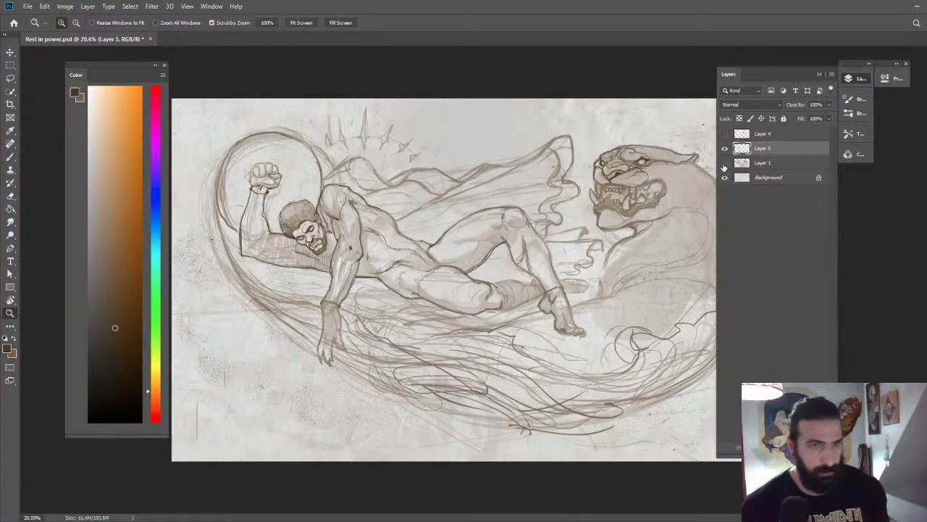
Hide and reshow the Layer 1 sketch to check the line art, and lower Layer 1's opacity to 53%.
left_click(724, 162)
left_click(724, 162)
left_click_drag(384, 233, 414, 231)
left_click_drag(414, 232, 632, 126)
left_click_drag(425, 163, 447, 161)
key("b")
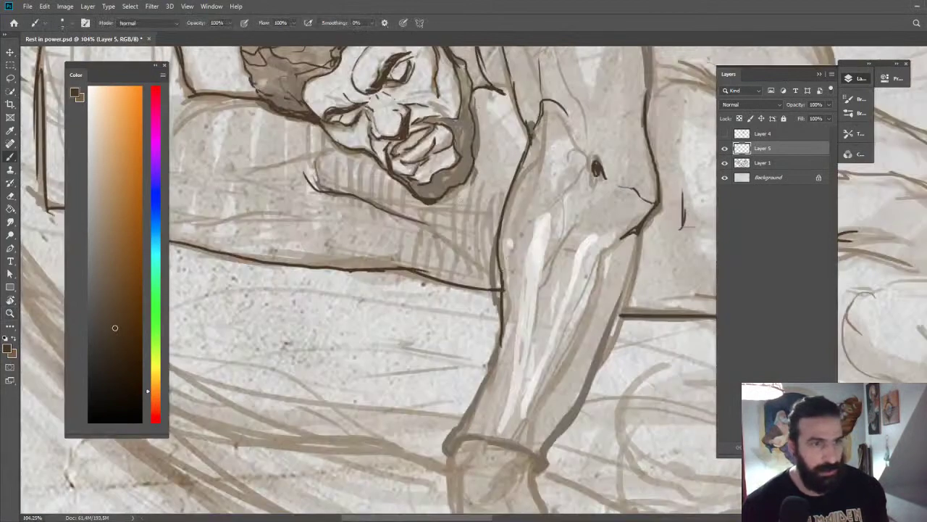
left_click(793, 163)
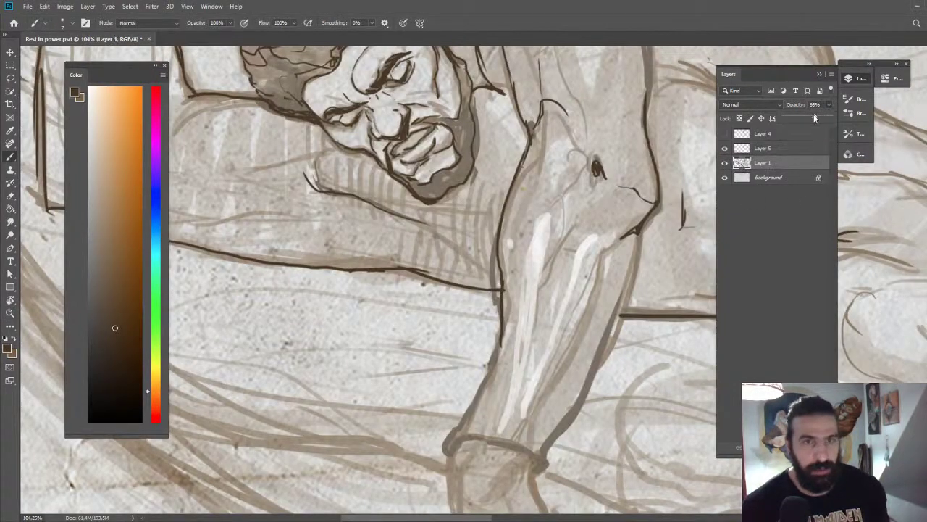
left_click_drag(829, 107, 805, 119)
Return to Layer 5 and ink the muscle line inside the upper arm beneath the man's head.
key("z")
left_click_drag(680, 169, 624, 136)
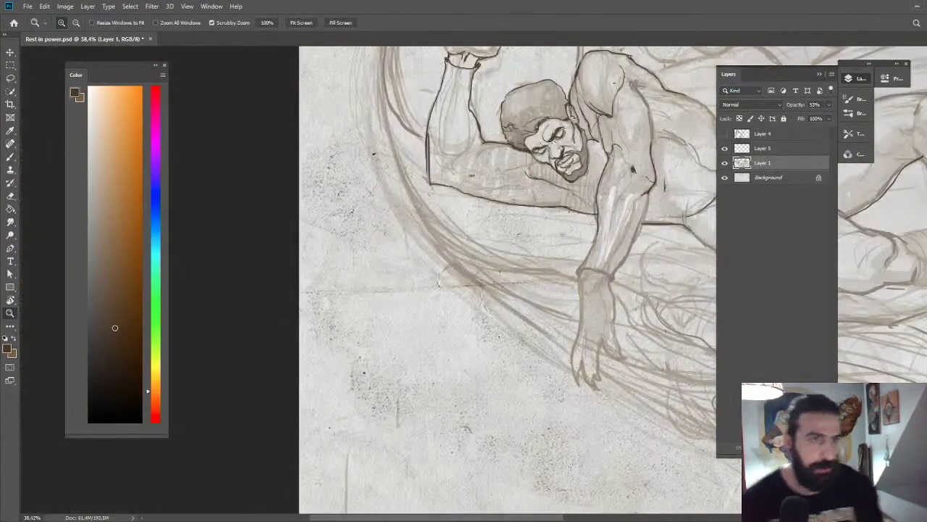
left_click_drag(565, 118, 620, 149)
key("b")
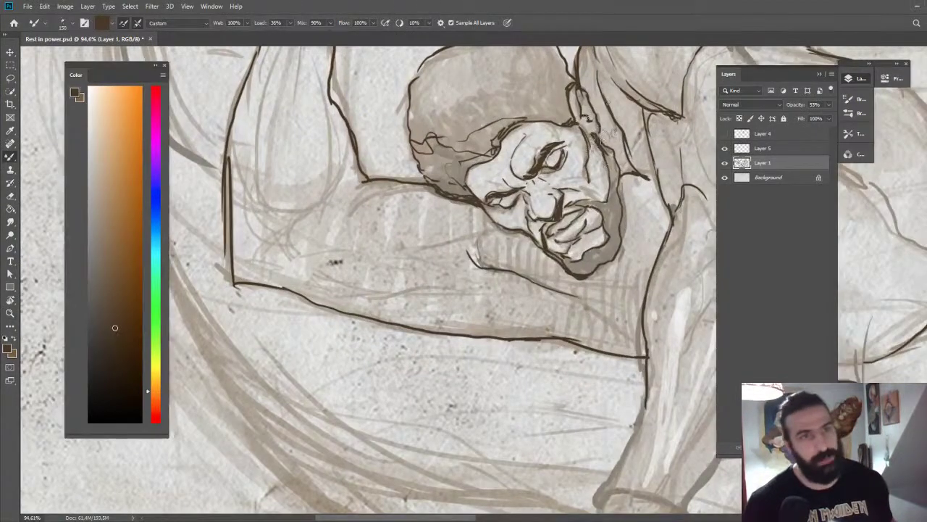
left_click(768, 148)
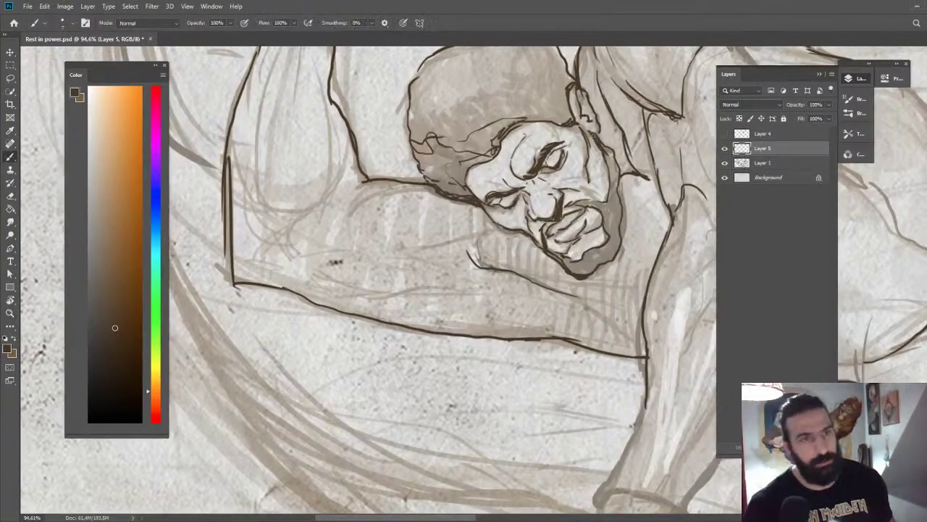
mouse_move(466, 235)
left_mouse_down()
mouse_move(418, 246)
mouse_move(363, 245)
left_mouse_up()
Ink the outermost finger of the man's raised fist and the small folds beside it.
left_click_drag(376, 133, 578, 365)
mouse_move(495, 147)
left_mouse_down()
mouse_move(503, 113)
mouse_move(516, 120)
mouse_move(517, 156)
mouse_move(499, 158)
left_mouse_up()
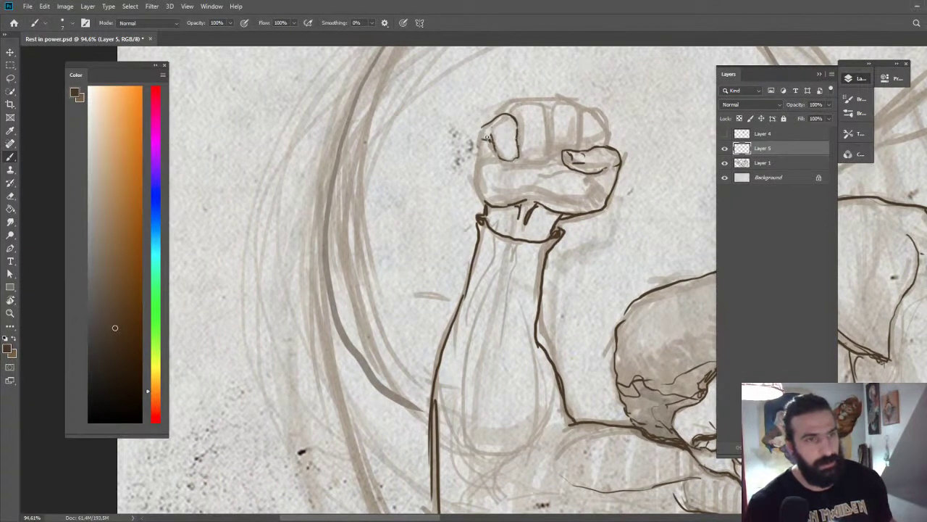
left_click_drag(484, 126, 482, 143)
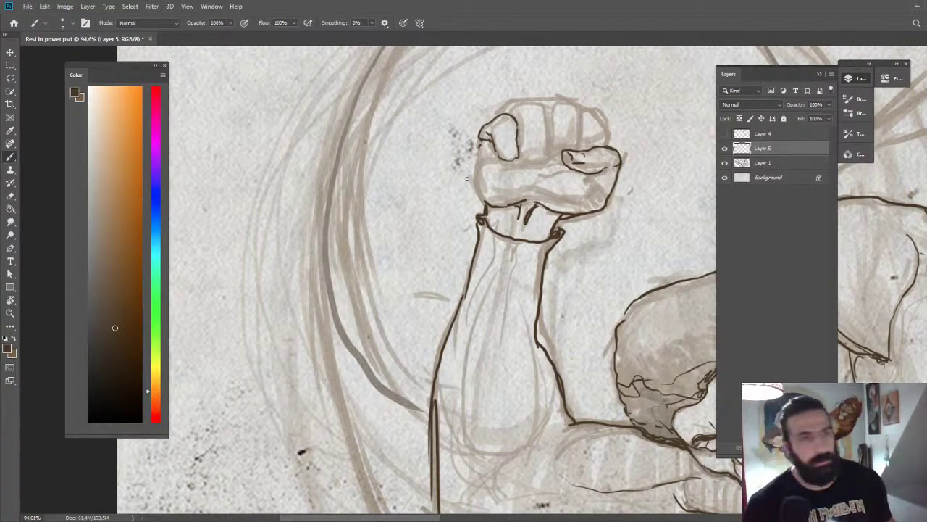
left_click_drag(487, 153, 503, 158)
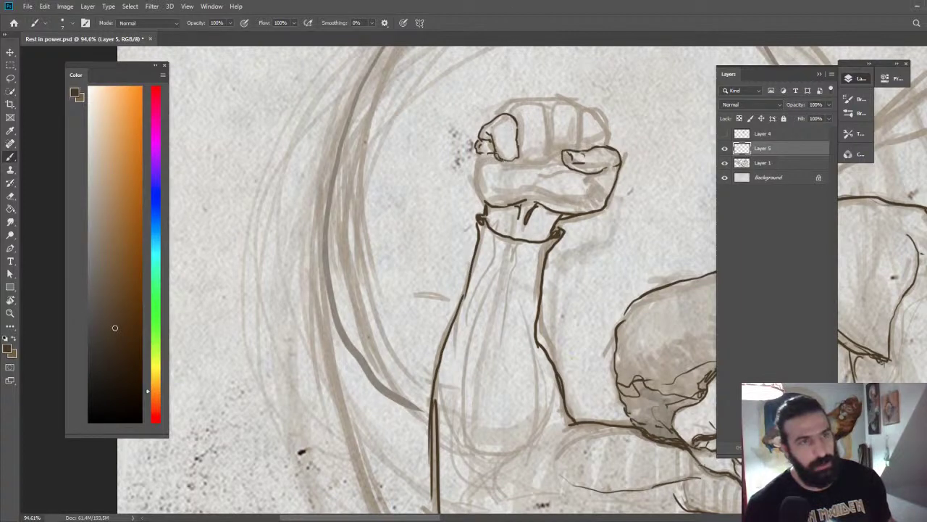
Ink the remaining three curled fingers of the man's raised fist.
mouse_move(505, 113)
left_mouse_down()
mouse_move(522, 100)
mouse_move(548, 103)
mouse_move(544, 154)
mouse_move(521, 155)
left_mouse_up()
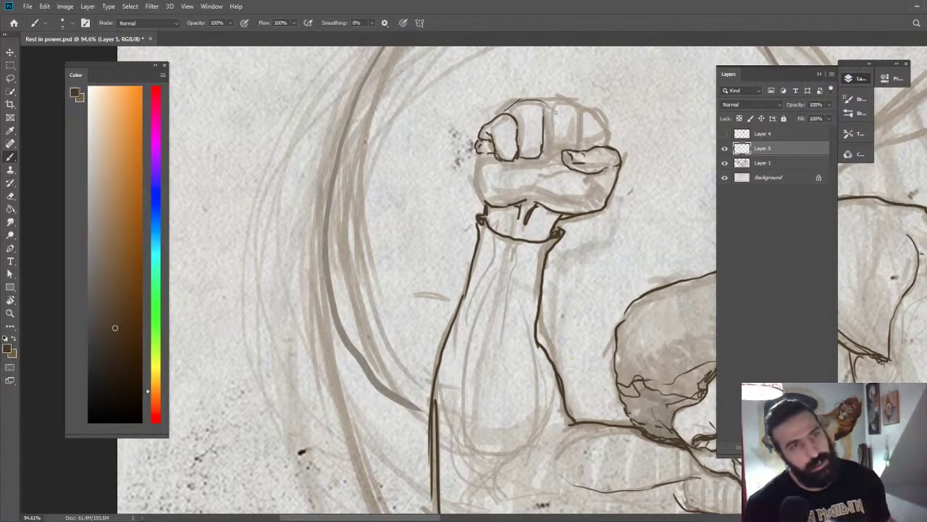
mouse_move(541, 102)
left_mouse_down()
mouse_move(577, 104)
mouse_move(580, 127)
mouse_move(550, 120)
mouse_move(544, 155)
mouse_move(562, 158)
left_mouse_up()
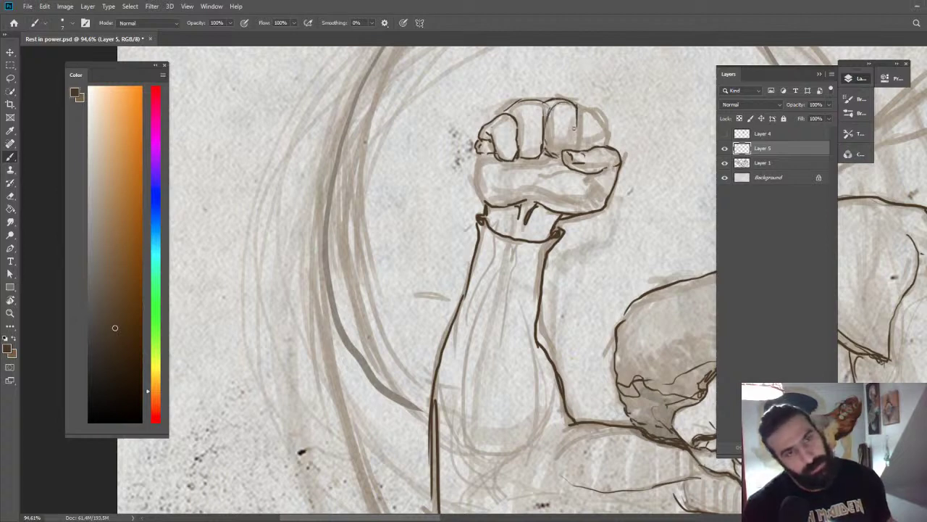
mouse_move(578, 116)
left_mouse_down()
mouse_move(572, 146)
mouse_move(591, 118)
mouse_move(610, 153)
left_mouse_up()
mouse_move(479, 150)
left_mouse_down()
mouse_move(476, 188)
mouse_move(554, 151)
mouse_move(563, 158)
mouse_move(556, 170)
mouse_move(567, 86)
left_mouse_up()
key("z")
left_click_drag(601, 168, 534, 87)
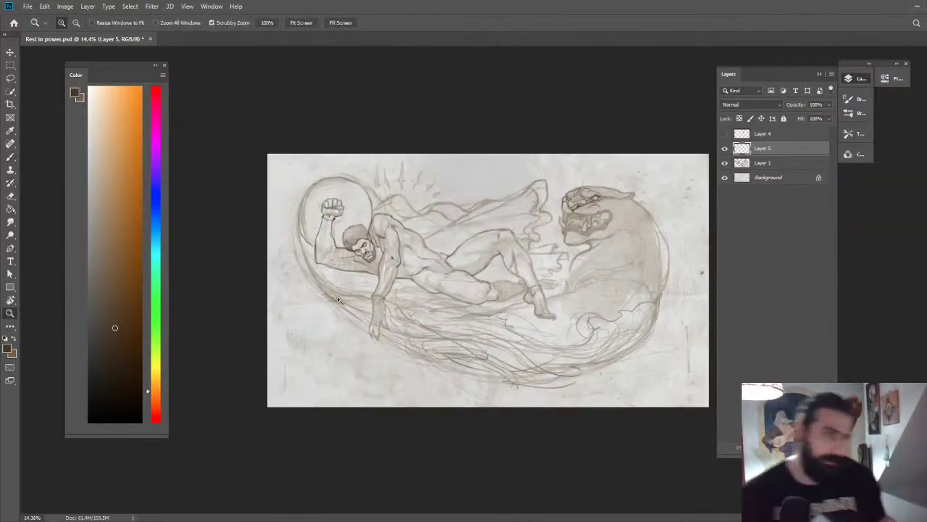
Ink the wrist edge of the man's hanging arm and the outer forearm contour leading down to it.
left_click_drag(388, 287, 425, 246)
left_click(488, 242)
mouse_move(488, 163)
left_mouse_down()
mouse_move(467, 133)
mouse_move(593, 196)
mouse_move(575, 257)
left_mouse_up()
key("r")
key("z")
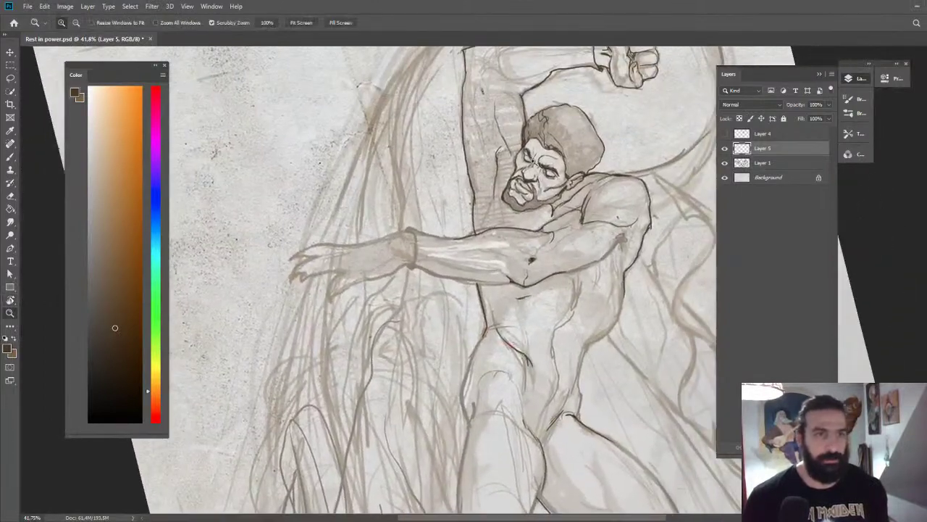
left_click_drag(497, 143, 514, 135)
key("b")
left_click_drag(546, 291, 540, 177)
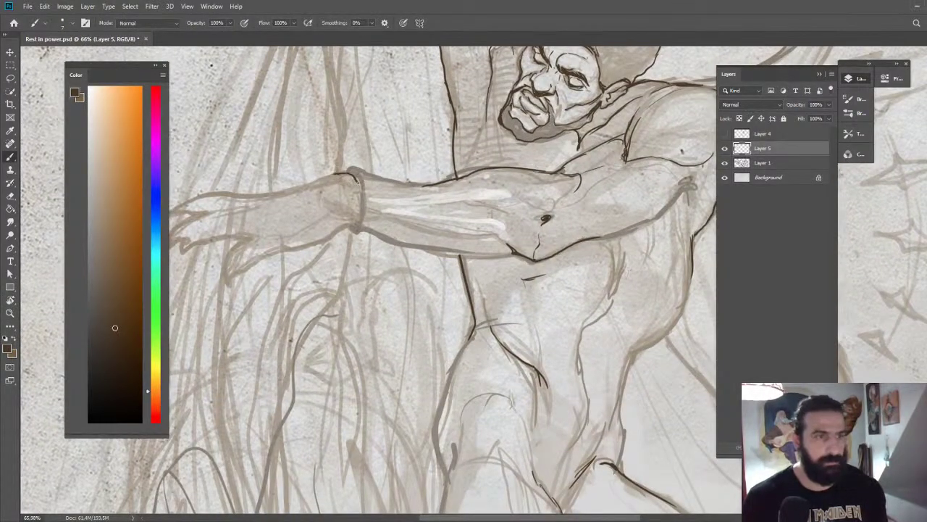
mouse_move(357, 181)
left_mouse_down()
mouse_move(362, 210)
mouse_move(353, 229)
left_mouse_up()
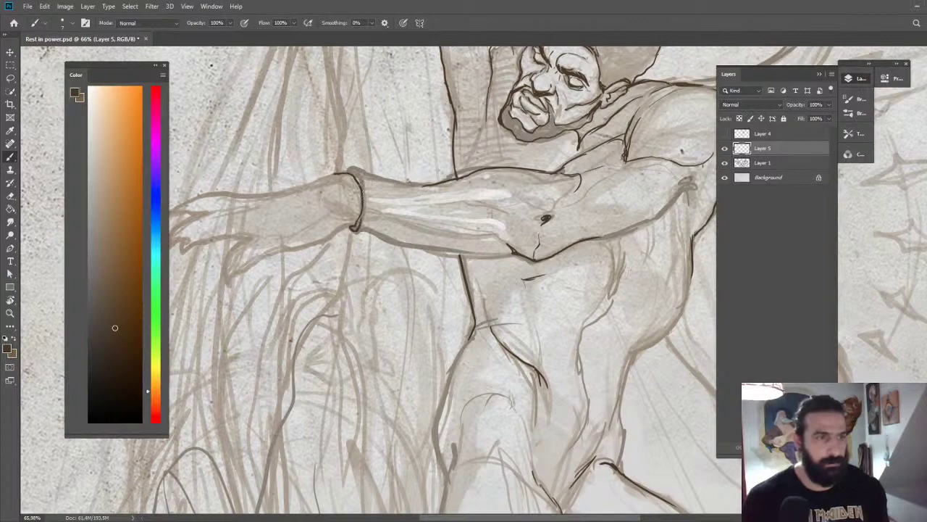
key("Escape")
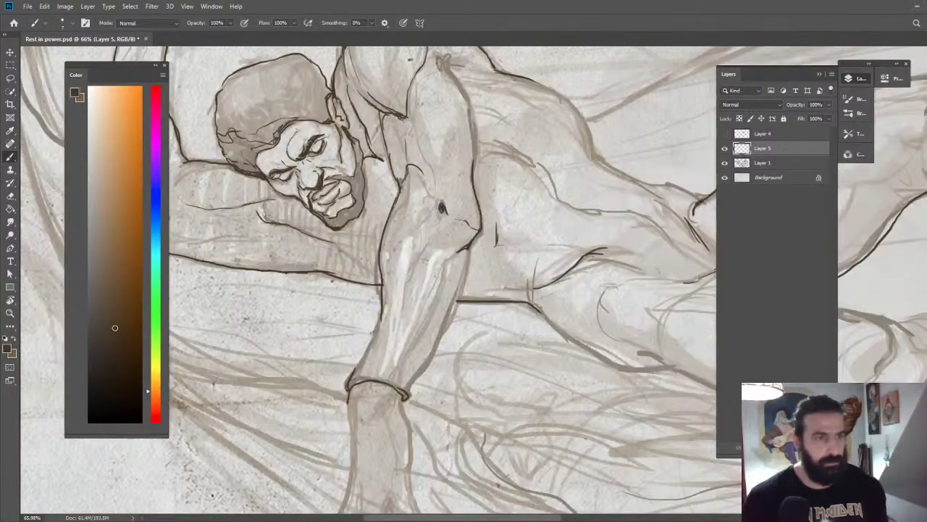
mouse_move(386, 286)
left_mouse_down()
mouse_move(371, 343)
mouse_move(351, 373)
left_mouse_up()
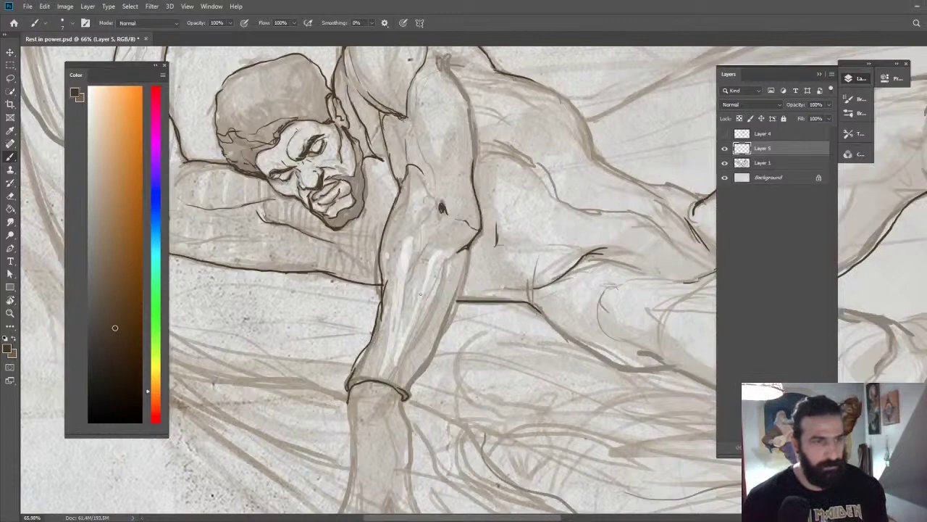
Ink the hanging forearm's contour from the wrist up to the elbow and reinforce the man's jawline beside the mouth.
left_click_drag(409, 392, 468, 249)
left_click_drag(434, 170, 588, 165)
key("z")
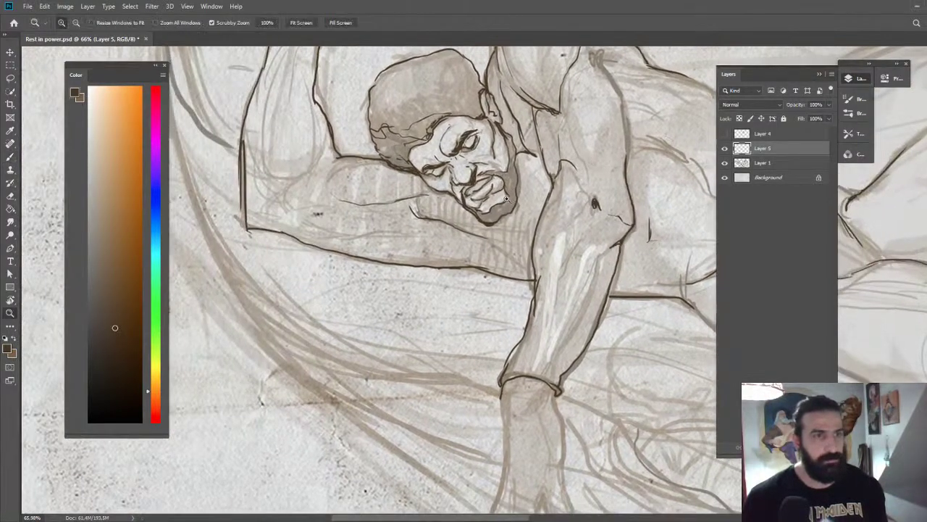
left_click_drag(471, 191, 519, 200)
key("b")
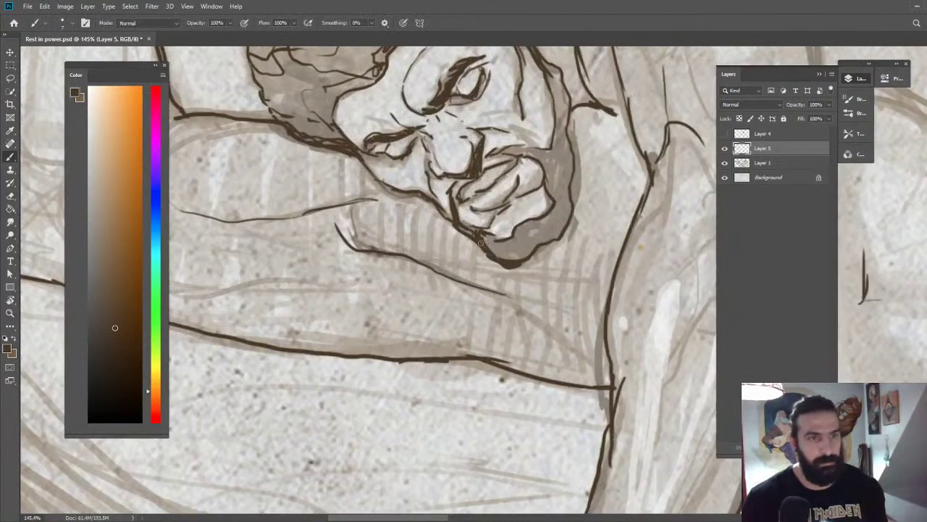
left_click_drag(460, 228, 479, 235)
Darken the hair at the man's lower temple with short ink strokes and touch up the facial lines.
left_click_drag(470, 164, 577, 217)
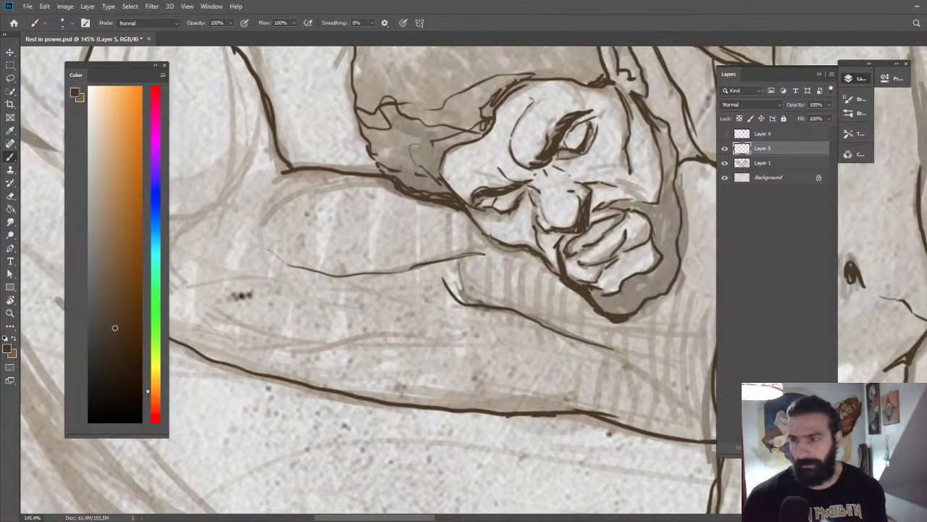
mouse_move(433, 181)
left_mouse_down()
mouse_move(450, 191)
mouse_move(414, 168)
mouse_move(437, 171)
mouse_move(446, 152)
mouse_move(439, 178)
mouse_move(471, 205)
mouse_move(427, 210)
left_mouse_up()
key("z")
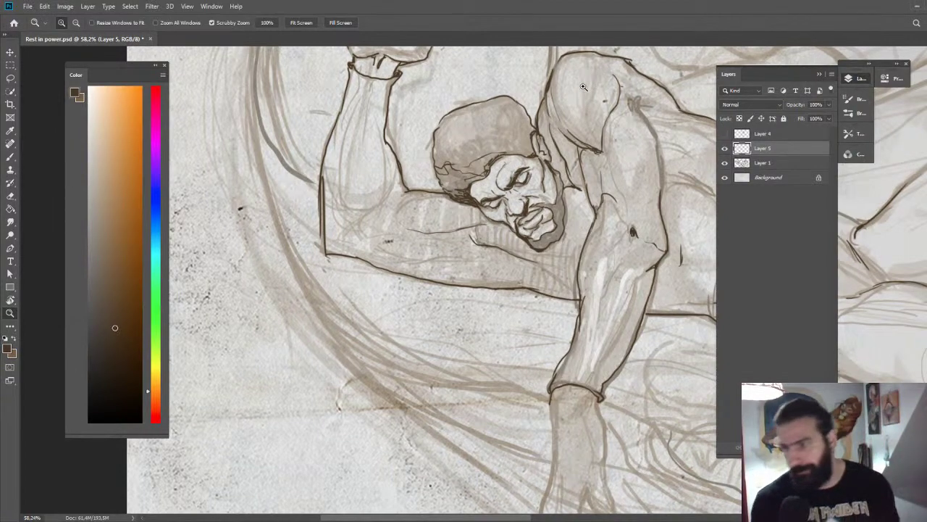
left_click_drag(547, 191, 556, 192)
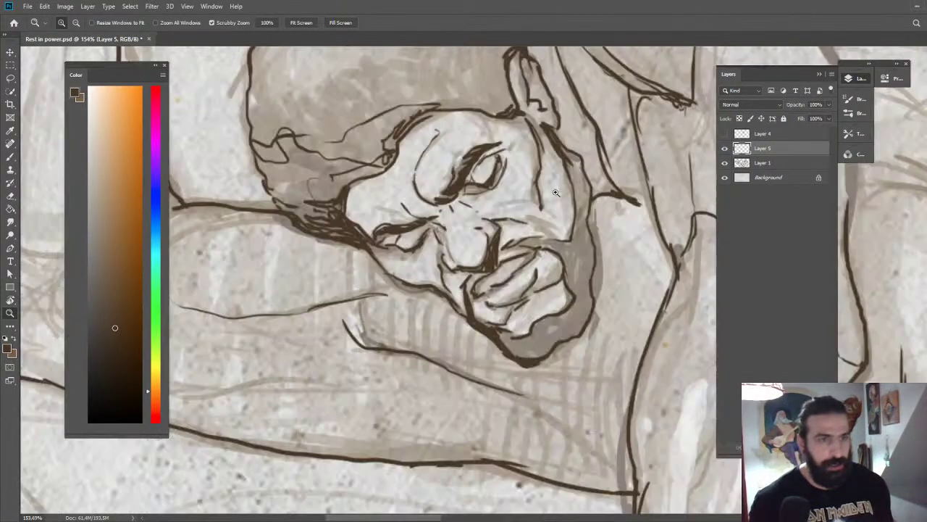
key("b")
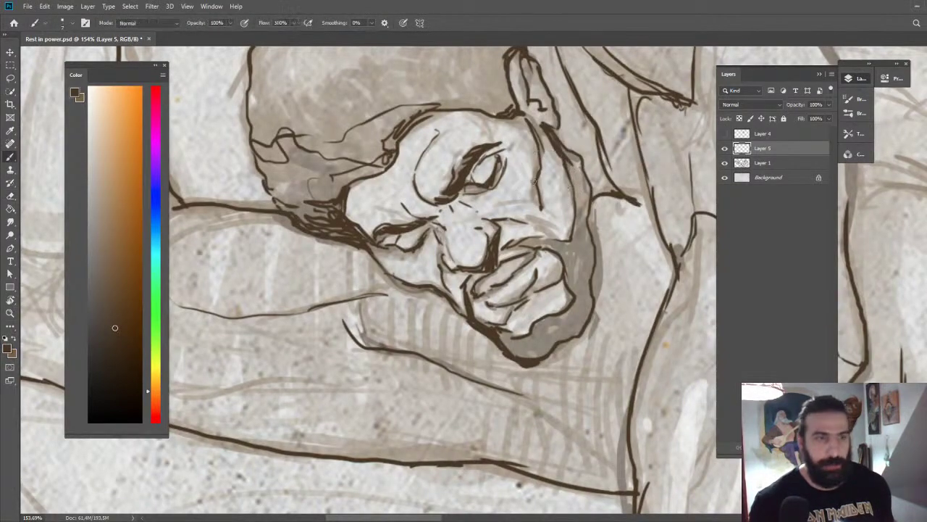
mouse_move(503, 200)
left_mouse_down()
mouse_move(533, 188)
mouse_move(506, 171)
left_mouse_up()
Rotate the canvas and touch up the ink lines around the man's mouth and beard.
key("z")
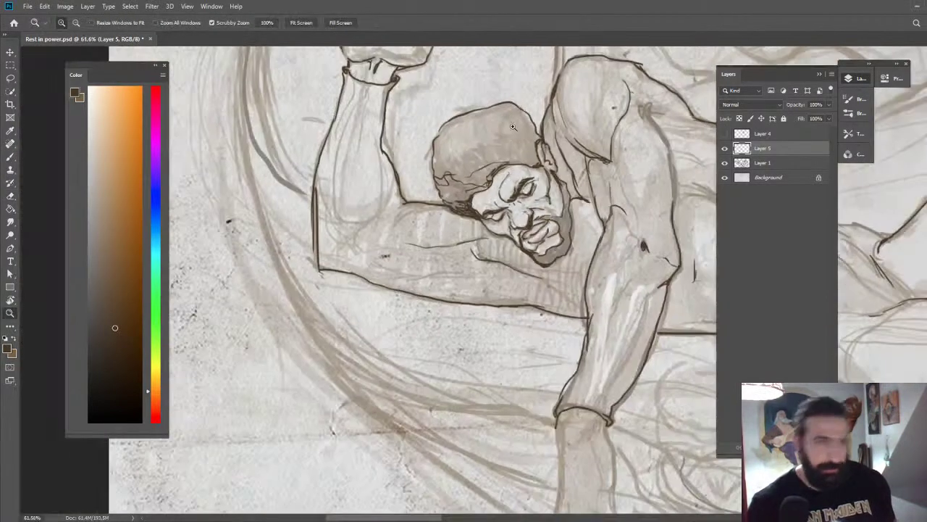
key("r")
mouse_move(478, 131)
left_mouse_down()
mouse_move(565, 283)
mouse_move(573, 84)
left_mouse_up()
key("z")
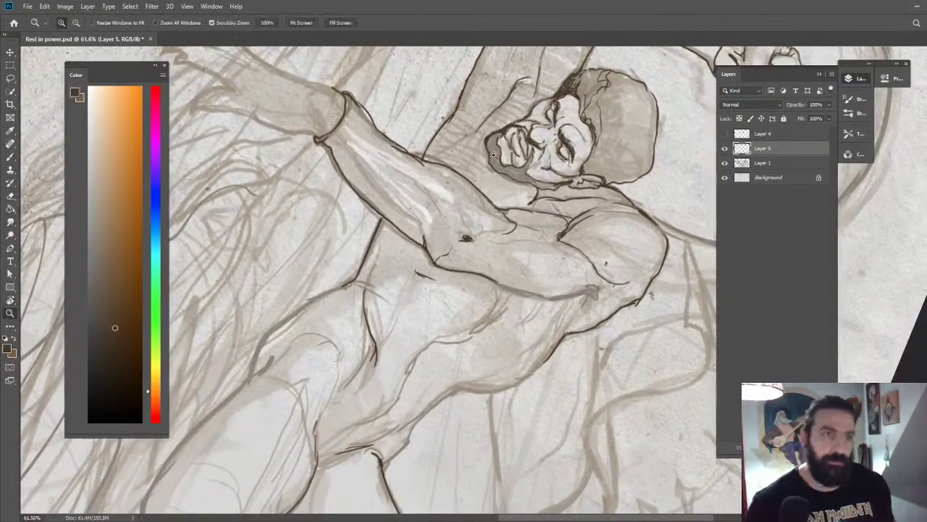
key("b")
mouse_move(494, 154)
left_mouse_down()
mouse_move(557, 123)
mouse_move(553, 86)
left_mouse_up()
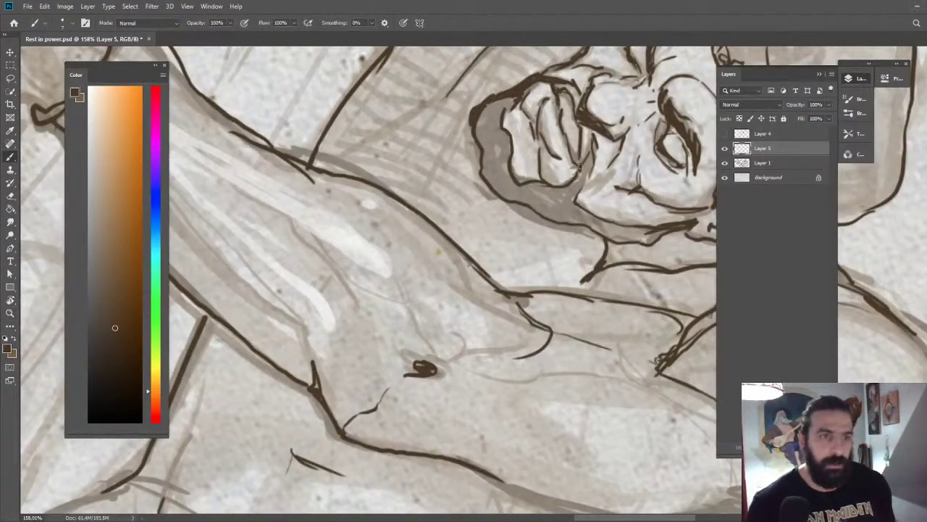
key("z")
left_click_drag(576, 168, 500, 186)
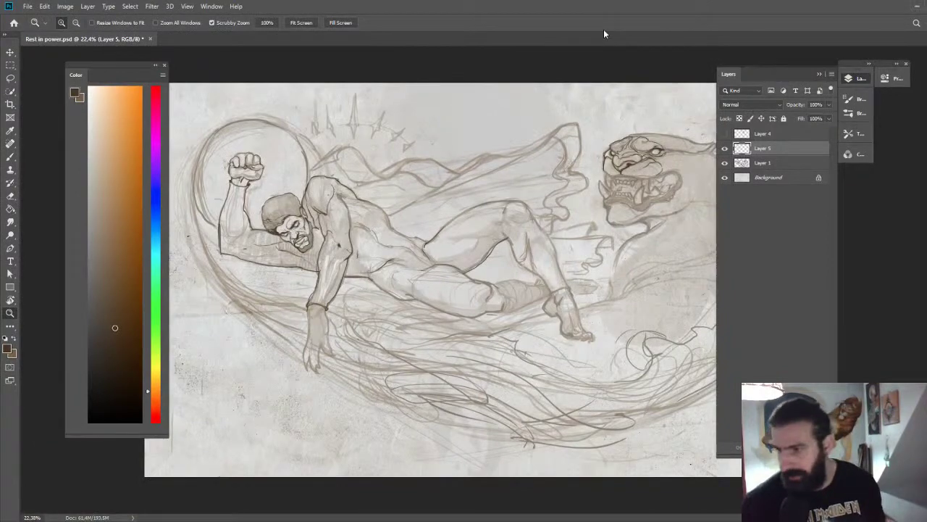
Ink the hanging upper arm's outer contour from the armpit, the inner muscle line, and the small folds at the elbow.
left_click(336, 232)
key("b")
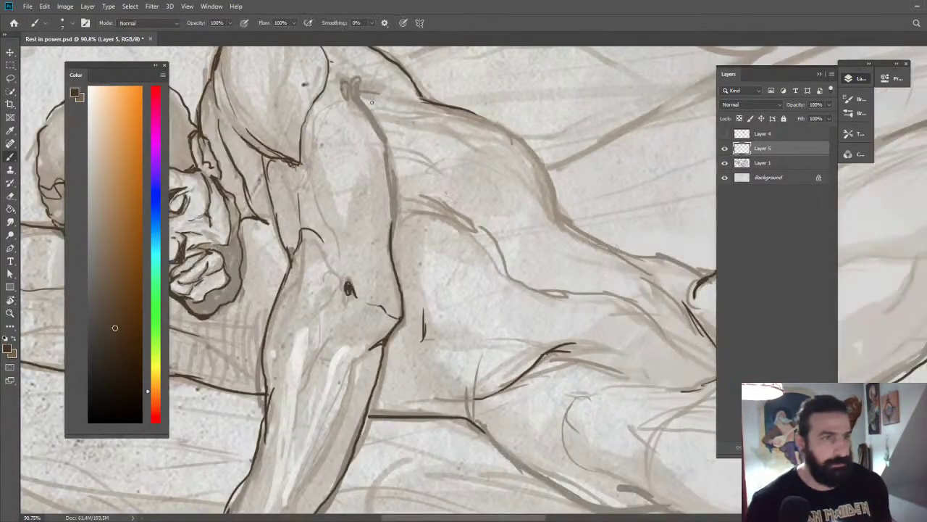
mouse_move(354, 94)
left_mouse_down()
mouse_move(359, 77)
mouse_move(358, 96)
mouse_move(416, 92)
left_mouse_up()
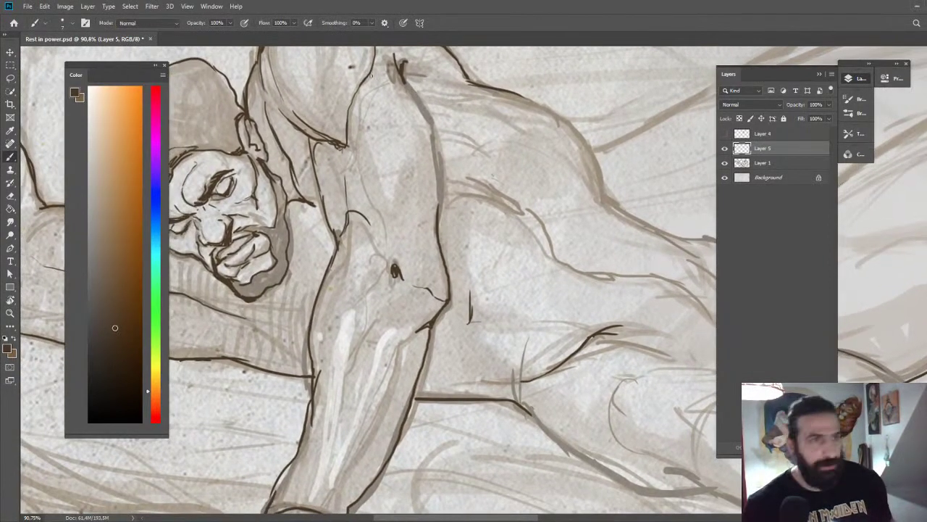
left_click_drag(402, 75, 439, 155)
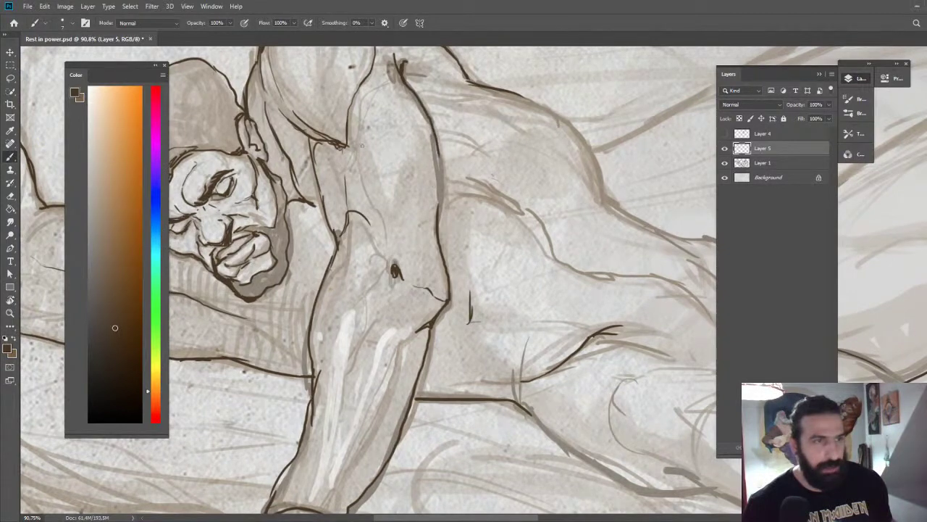
mouse_move(362, 116)
left_mouse_down()
mouse_move(352, 152)
mouse_move(415, 268)
mouse_move(407, 260)
mouse_move(386, 280)
left_mouse_up()
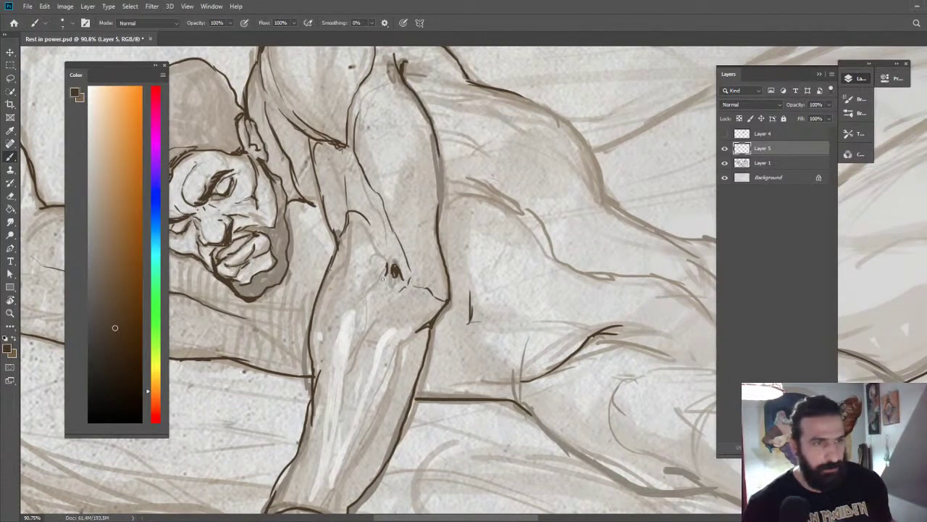
Outline the small pointed tooth at the front of the panther's upper row of teeth.
key("z")
left_click_drag(462, 221, 403, 207)
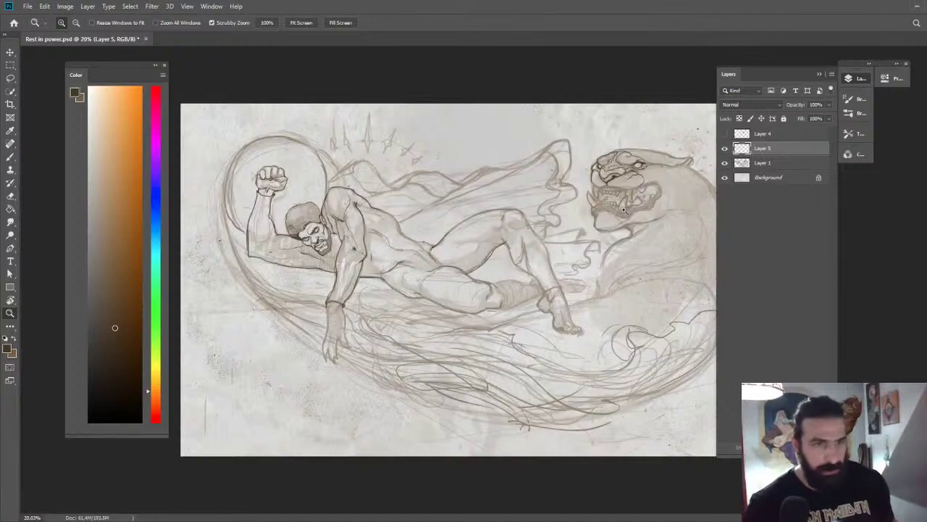
scroll(625, 210, "up", 5)
key("b")
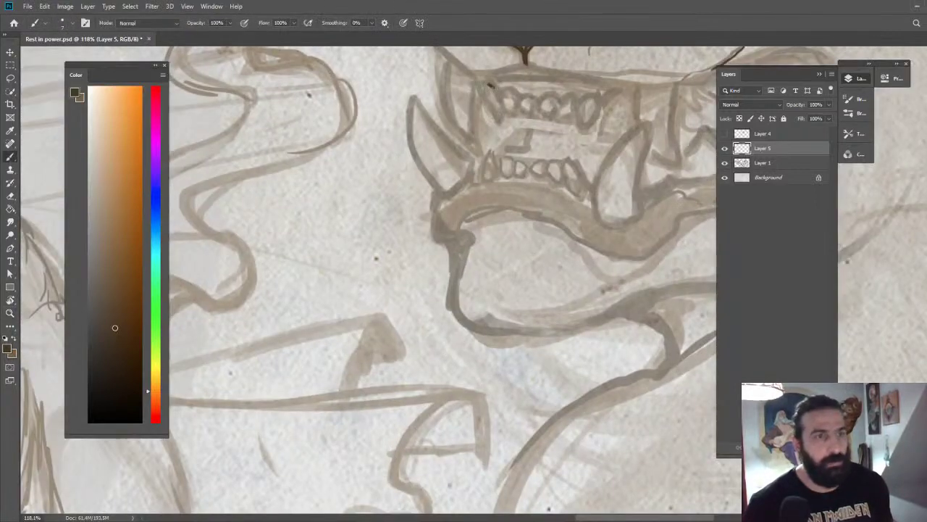
mouse_move(484, 85)
left_mouse_down()
mouse_move(487, 109)
mouse_move(502, 119)
mouse_move(500, 92)
left_mouse_up()
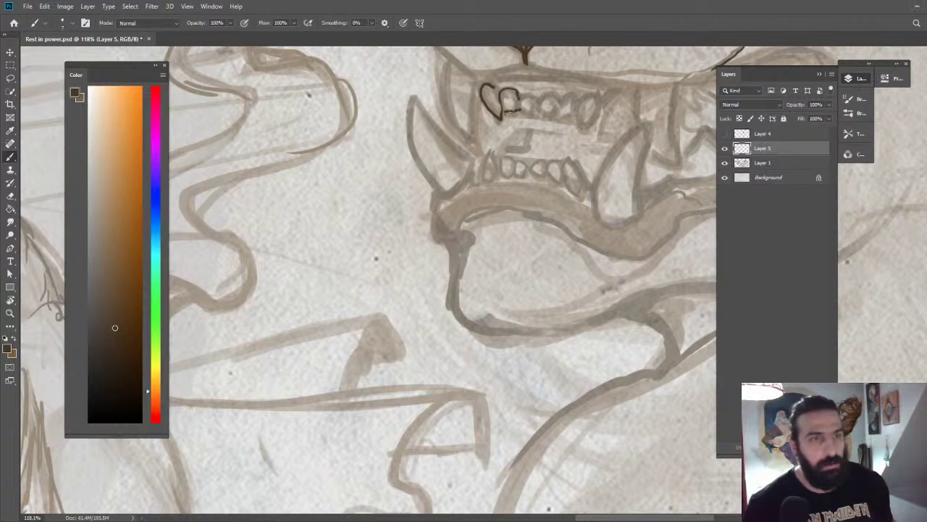
mouse_move(529, 94)
left_mouse_down()
mouse_move(517, 99)
mouse_move(529, 115)
mouse_move(554, 91)
mouse_move(548, 113)
mouse_move(568, 90)
left_mouse_up()
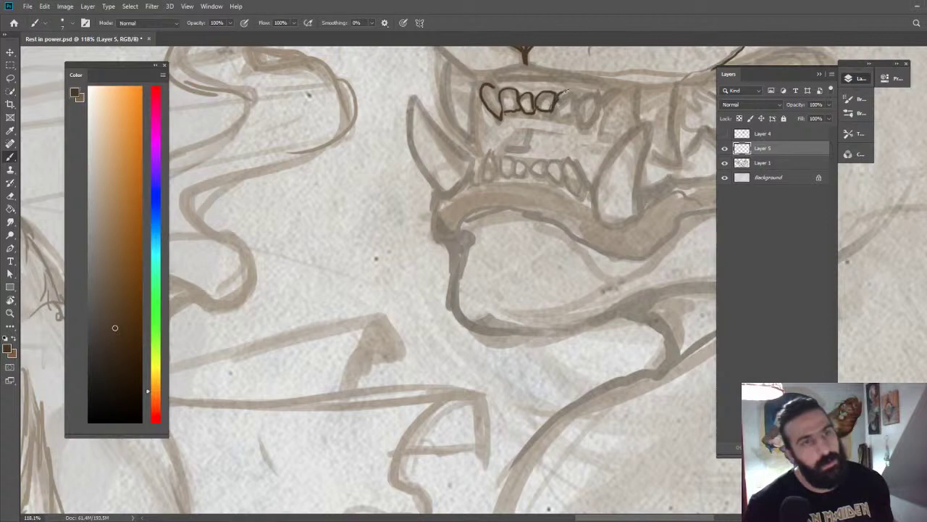
key("ctrl+z")
key("ctrl+z")
key("ctrl+z")
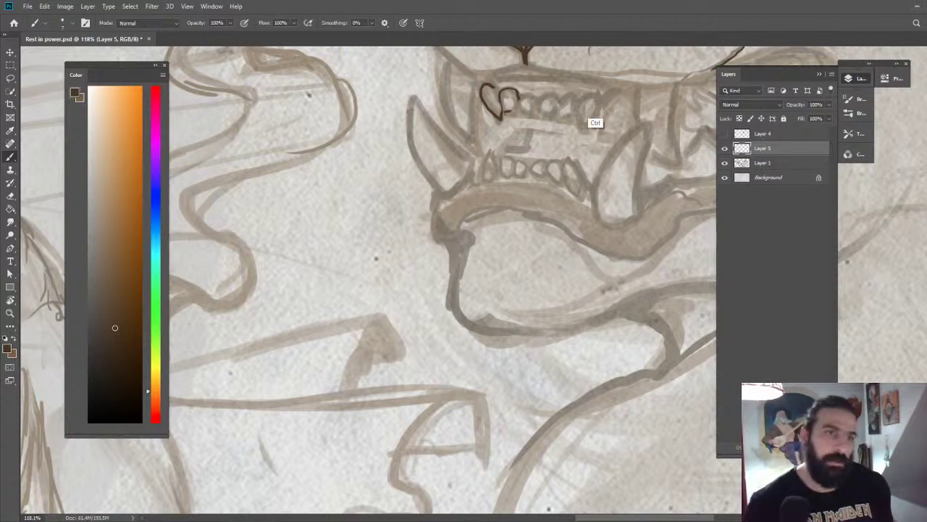
key("ctrl+z")
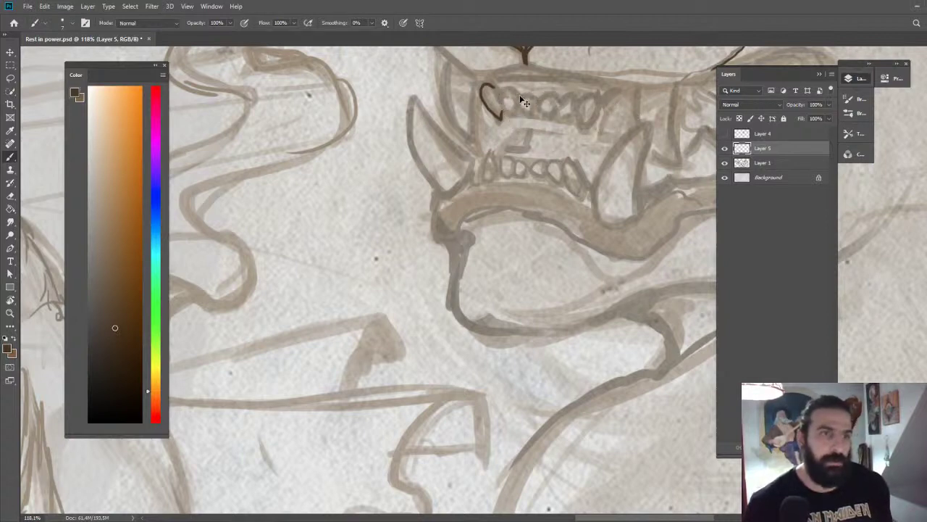
Ink the scalloped gum line of the panther's upper incisors, the pointed tooth at its far end, and the tooth divisions.
mouse_move(503, 89)
left_mouse_down()
mouse_move(510, 110)
mouse_move(516, 95)
mouse_move(599, 93)
mouse_move(594, 117)
left_mouse_up()
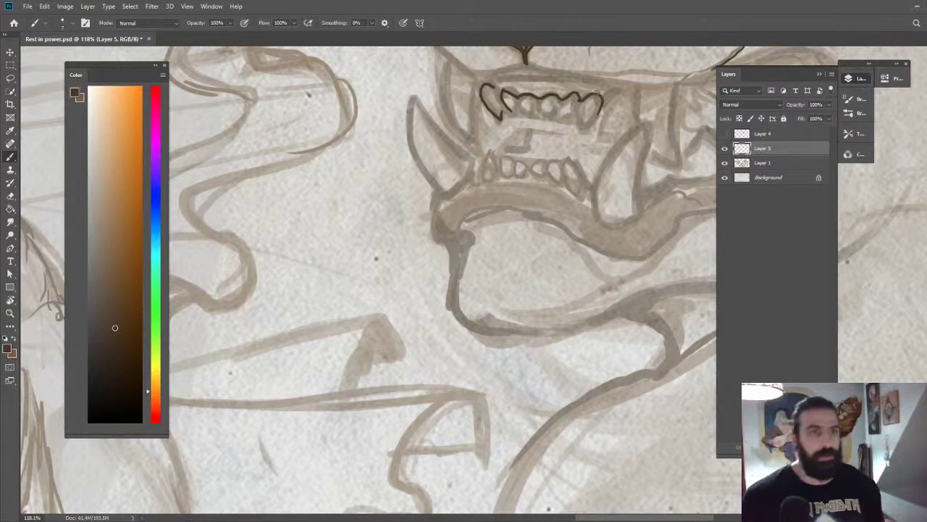
left_click_drag(584, 129, 626, 83)
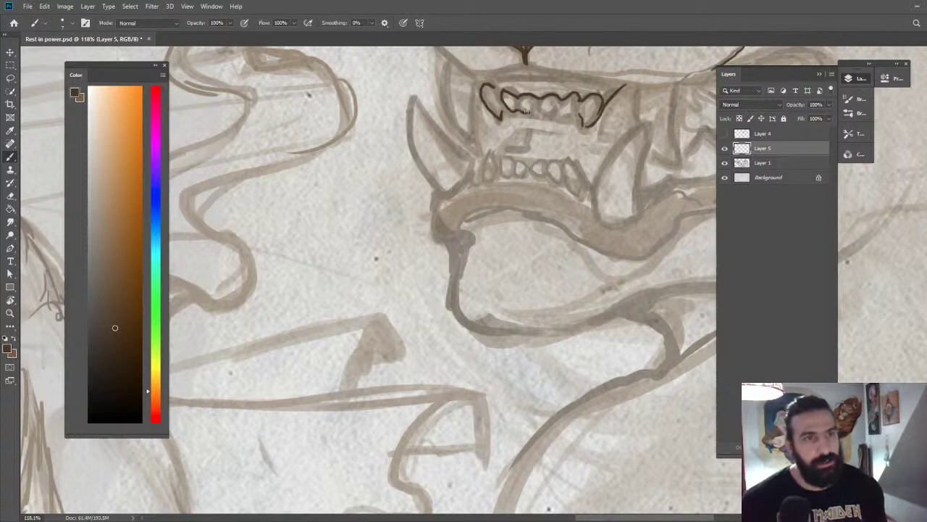
left_click_drag(518, 98, 539, 114)
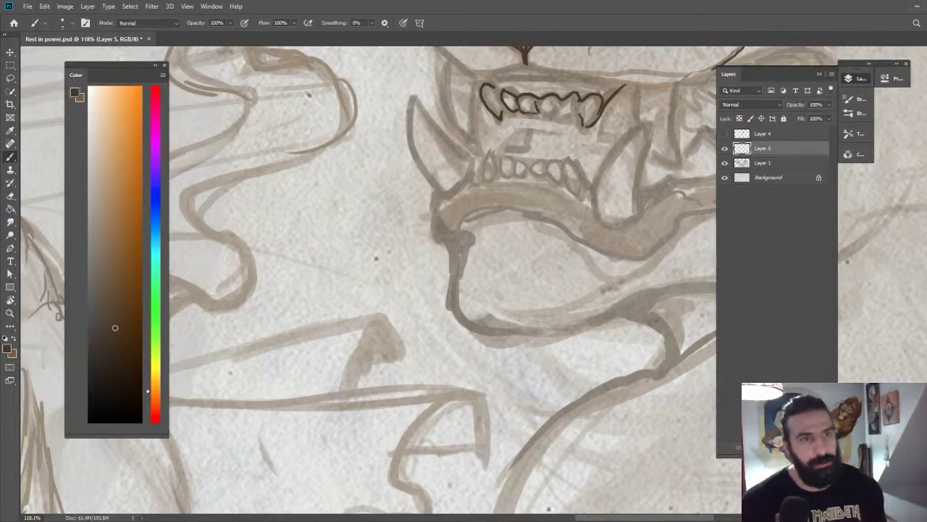
Clean up the ink on the panther's upper incisors with the Eraser.
key("e")
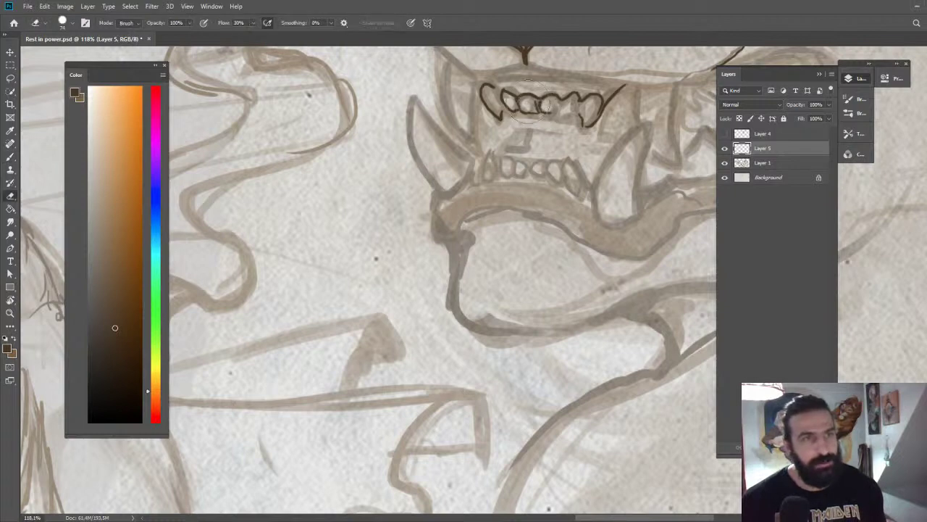
mouse_move(535, 107)
left_mouse_down()
mouse_move(527, 105)
mouse_move(572, 113)
mouse_move(581, 99)
mouse_move(616, 90)
mouse_move(604, 97)
left_mouse_up()
key("b")
key("z")
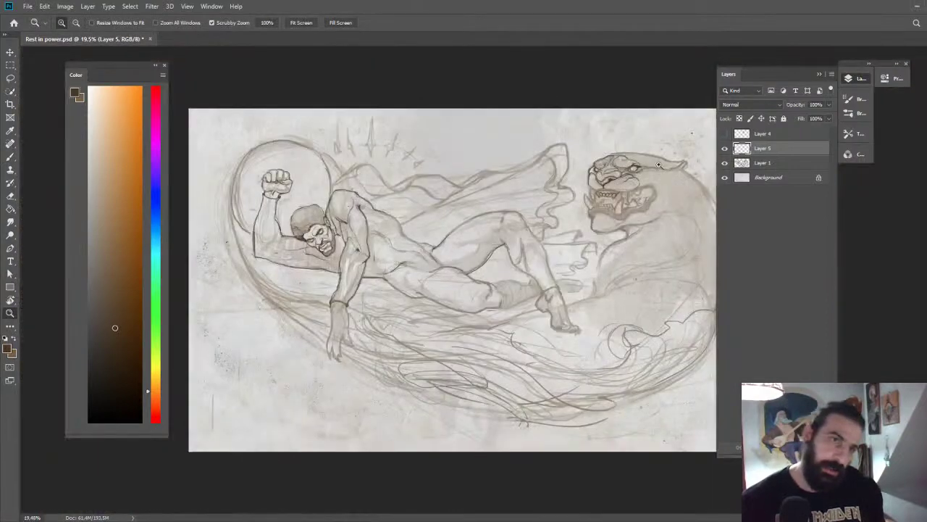
left_click_drag(621, 205, 656, 205)
key("e")
mouse_move(563, 170)
left_mouse_down()
mouse_move(606, 179)
mouse_move(551, 165)
mouse_move(578, 187)
mouse_move(623, 187)
left_mouse_up()
key("b")
scroll(568, 165, "up", 3)
Ink the panther's rounded muzzle pad and the upper lip line running back toward the mouth corner.
key("z")
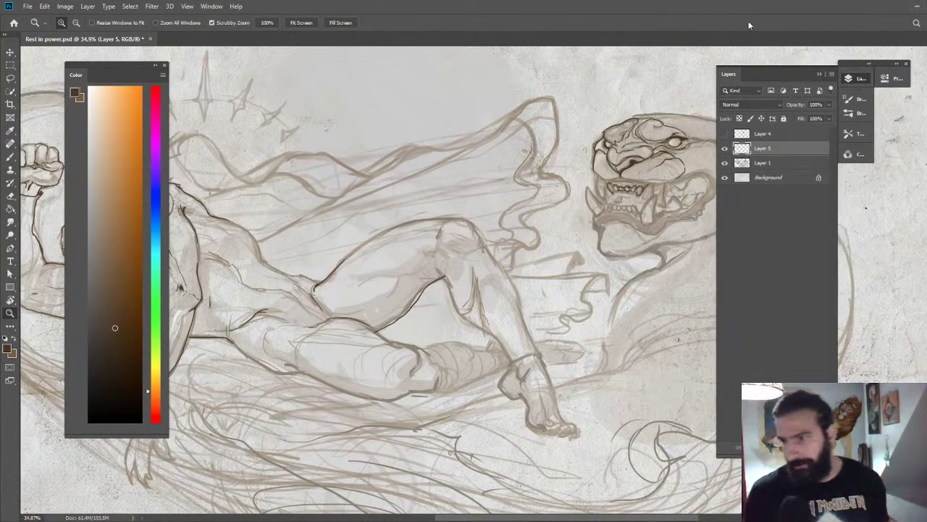
left_click_drag(656, 186, 702, 192)
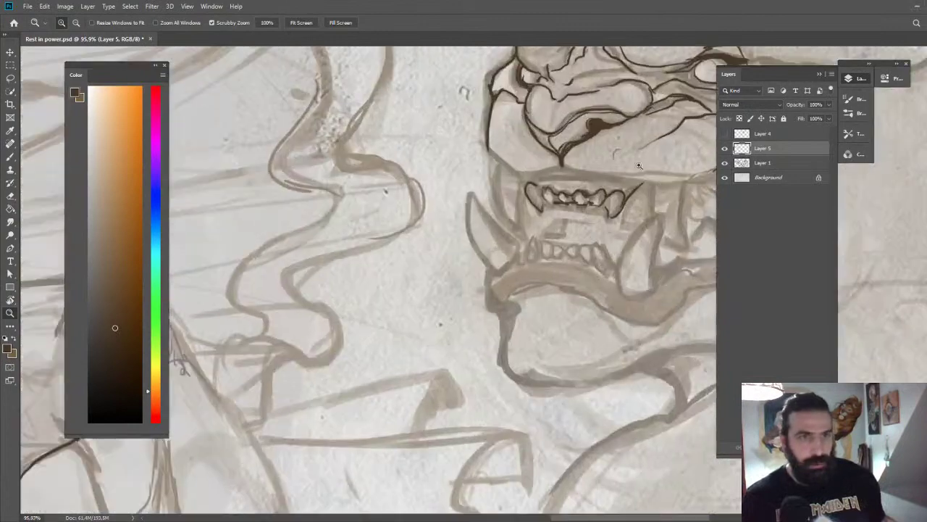
key("b")
mouse_move(589, 157)
left_mouse_down()
mouse_move(481, 162)
mouse_move(485, 179)
mouse_move(626, 174)
left_mouse_up()
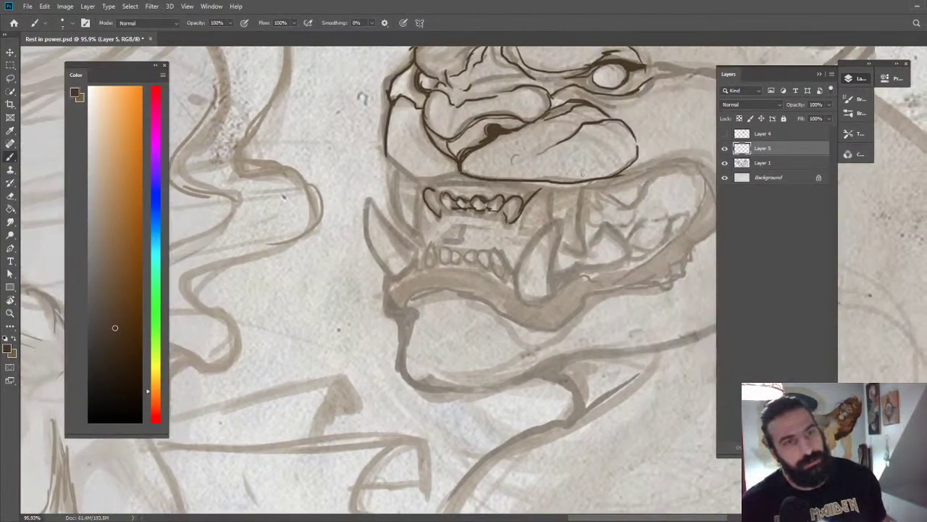
key("ctrl+z")
mouse_move(463, 170)
left_mouse_down()
mouse_move(582, 190)
mouse_move(653, 161)
mouse_move(681, 162)
left_mouse_up()
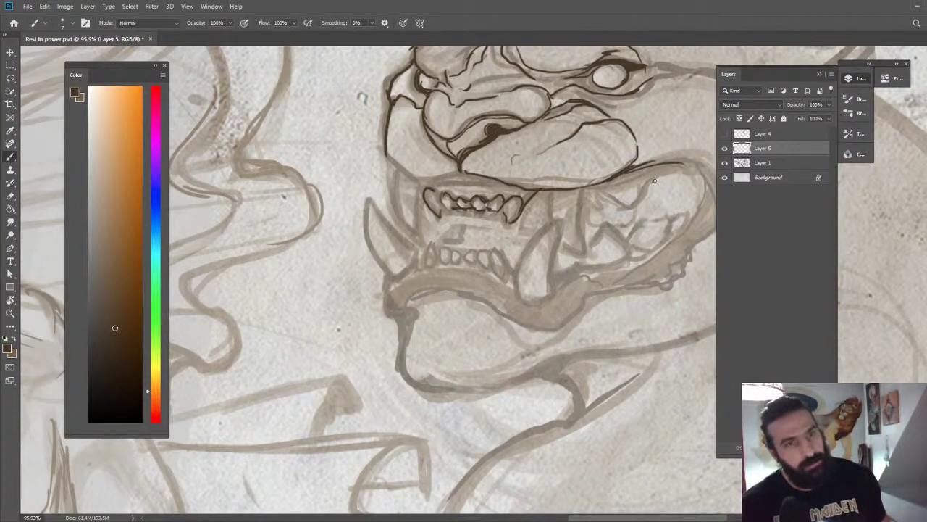
Ink the front edge of the panther's upper lip and outline the two large upper canines.
left_click_drag(541, 192, 547, 225)
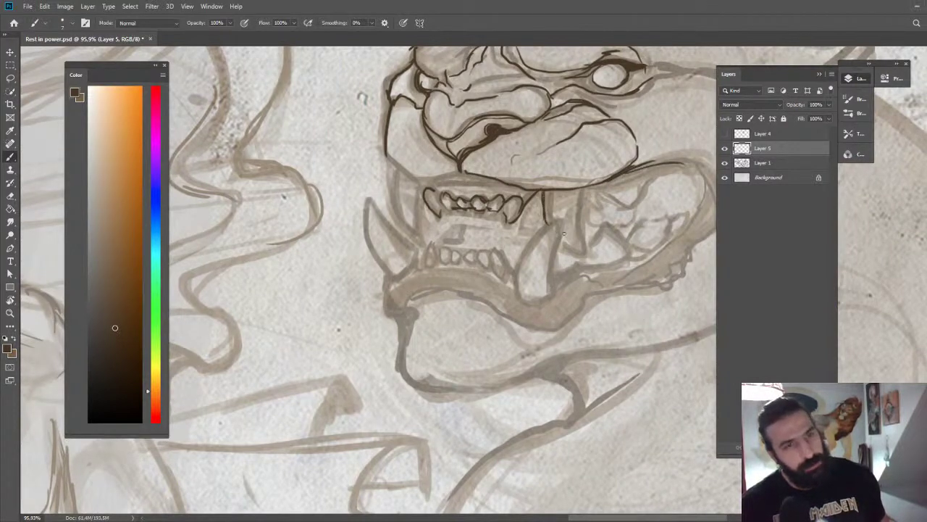
mouse_move(391, 163)
left_mouse_down()
mouse_move(417, 180)
mouse_move(461, 175)
left_mouse_up()
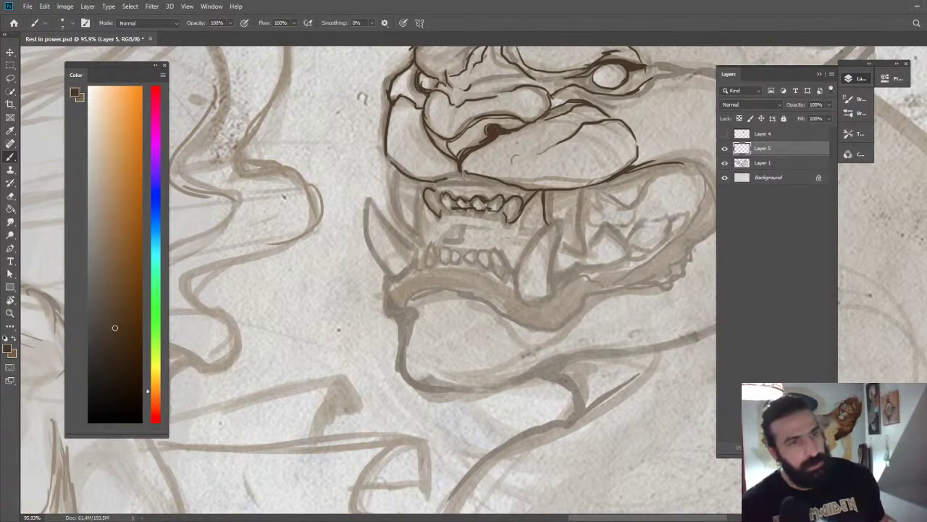
left_click_drag(391, 166, 397, 217)
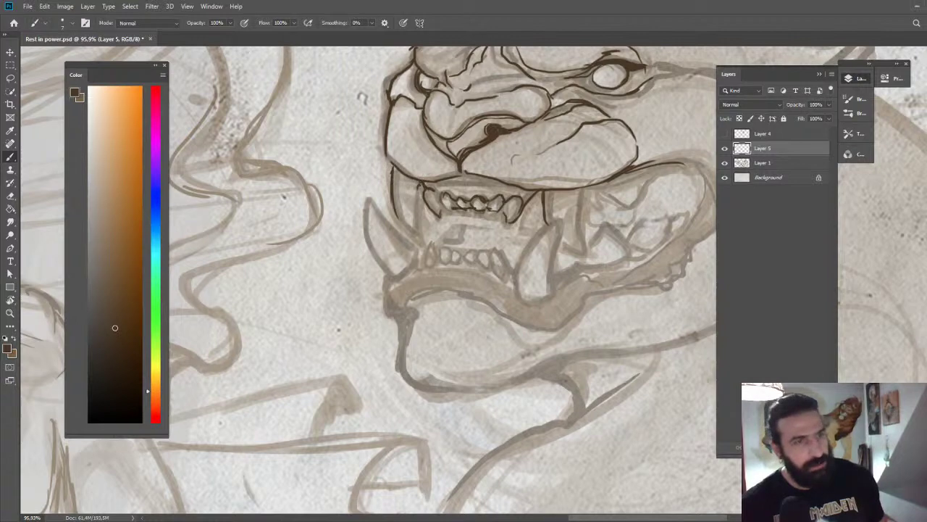
left_click_drag(418, 182, 418, 234)
left_click_drag(395, 200, 416, 235)
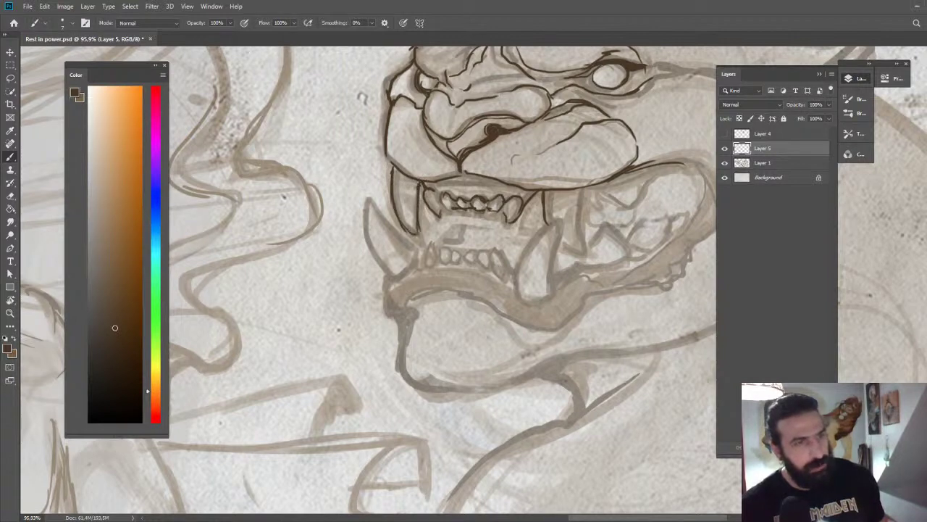
left_click_drag(562, 244, 590, 253)
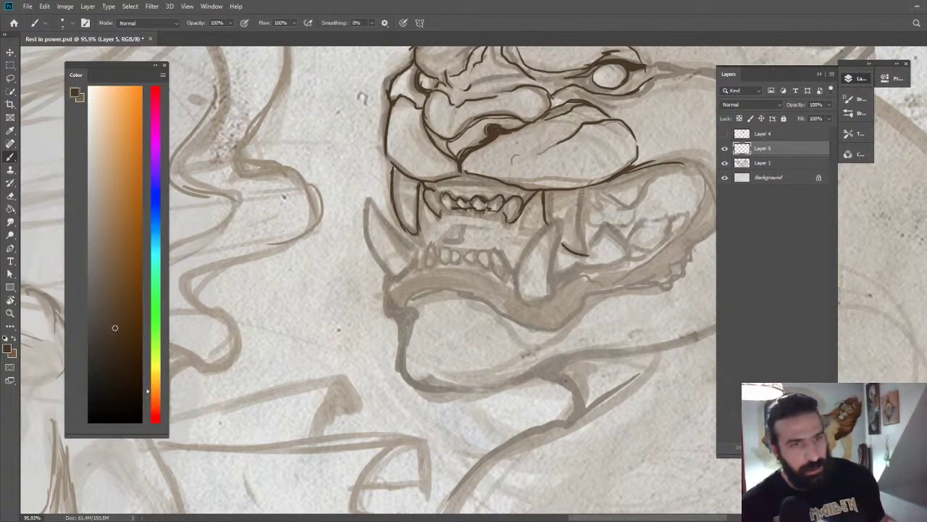
mouse_move(582, 192)
left_mouse_down()
mouse_move(592, 254)
mouse_move(581, 168)
left_mouse_up()
key("z")
left_click_drag(588, 255, 561, 203)
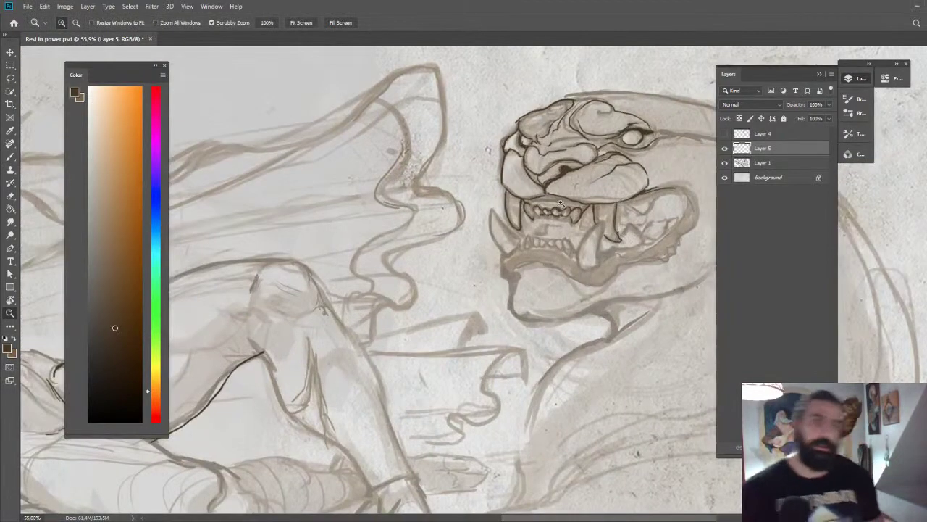
Ink the reclining man's raised thigh: the crease behind the knee, the inner muscle line, and the upper contour toward the knee.
left_click_drag(510, 178, 595, 143)
key("b")
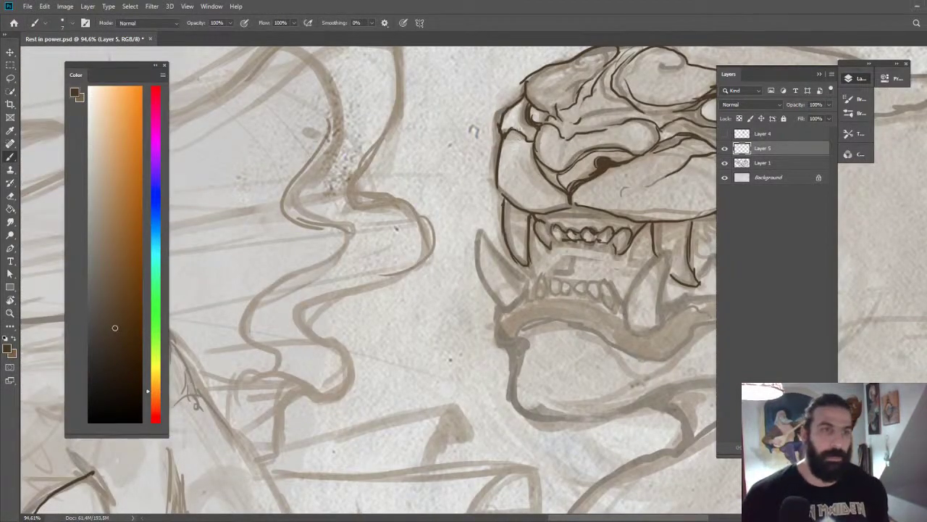
mouse_move(516, 129)
left_mouse_down()
mouse_move(526, 165)
mouse_move(514, 152)
mouse_move(304, 152)
left_mouse_up()
key("z")
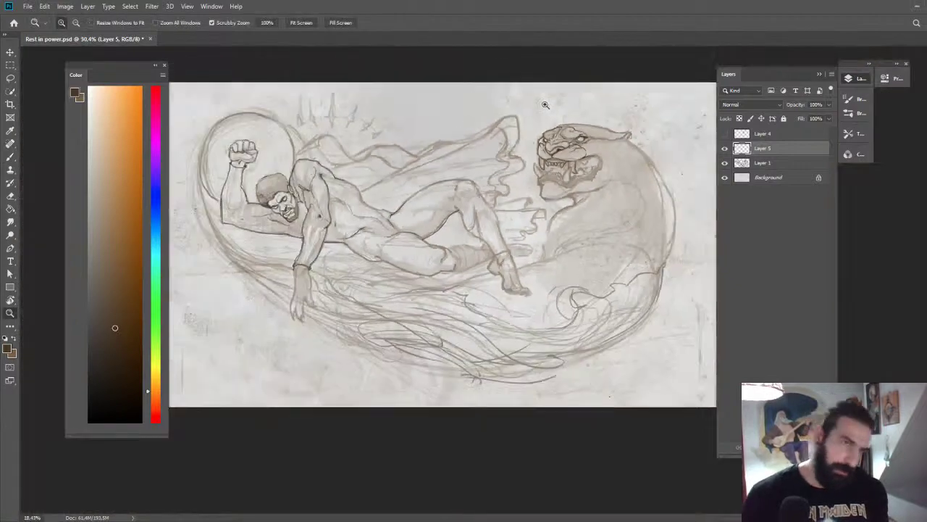
left_click_drag(546, 103, 585, 145)
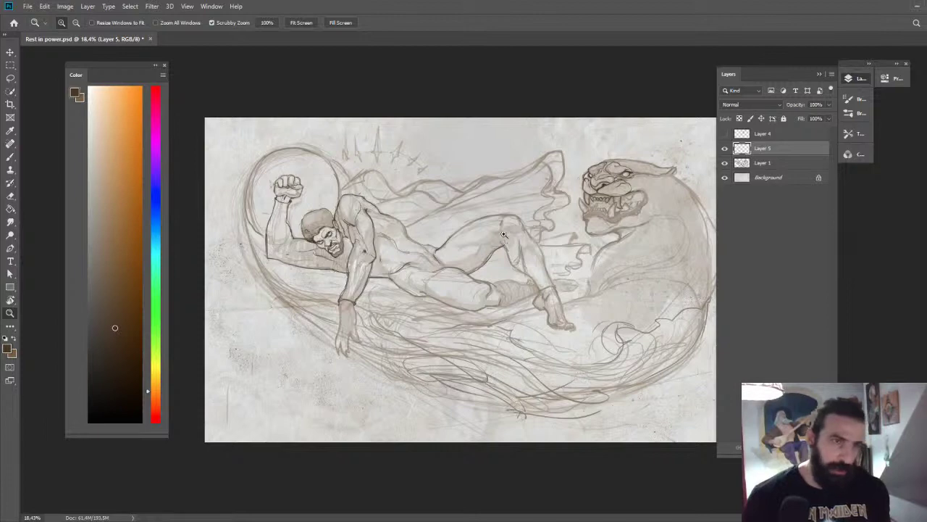
left_click_drag(504, 235, 577, 221)
key("b")
left_click_drag(497, 276, 505, 293)
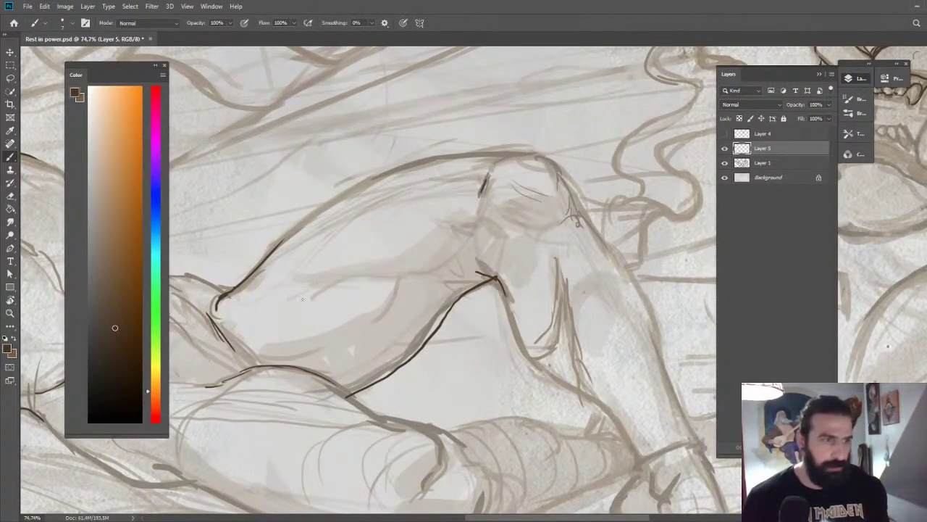
mouse_move(302, 297)
left_mouse_down()
mouse_move(411, 270)
mouse_move(460, 241)
left_mouse_up()
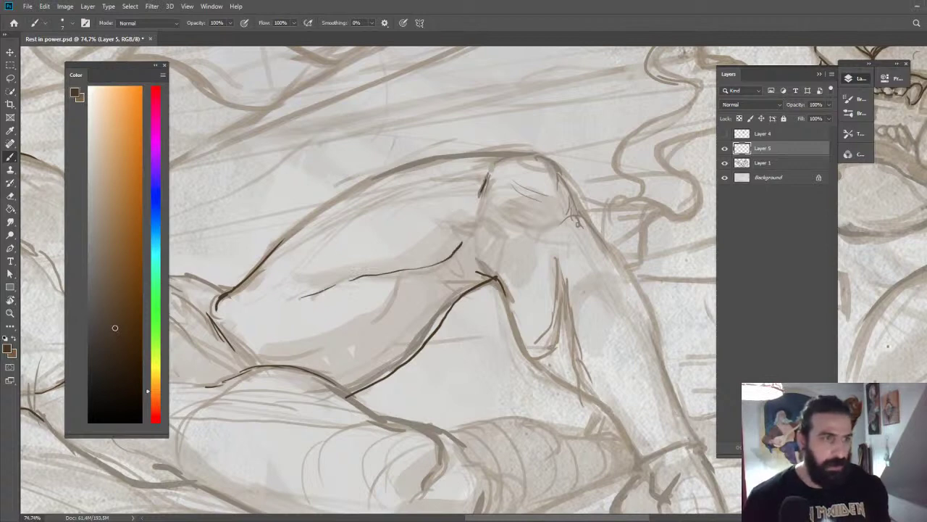
mouse_move(279, 240)
left_mouse_down()
mouse_move(311, 210)
mouse_move(410, 169)
mouse_move(490, 151)
mouse_move(545, 155)
mouse_move(587, 224)
mouse_move(625, 261)
mouse_move(580, 243)
left_mouse_up()
Ink the panther's foremost lower canine, the small tooth beside it and the front lip corner, and briefly hide Layer 1 to check the lines.
key("z")
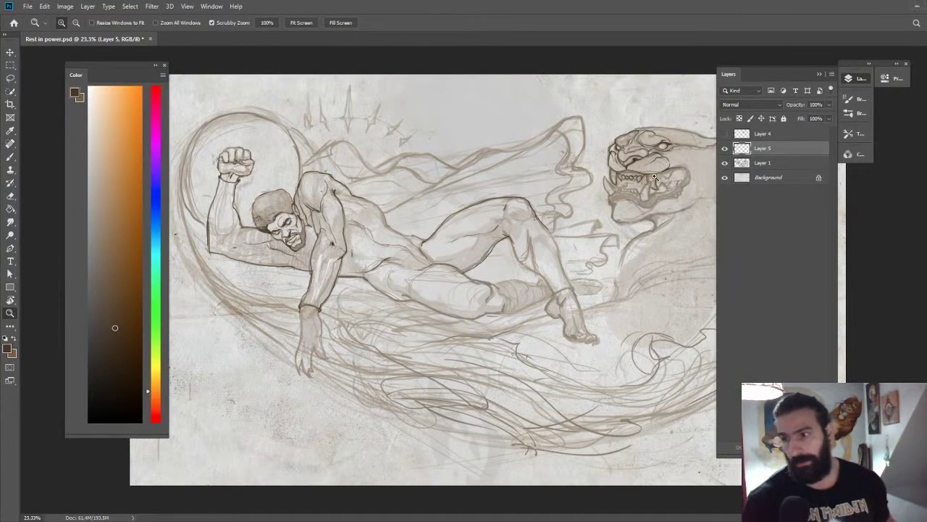
left_click_drag(643, 178, 696, 202)
mouse_move(586, 198)
left_mouse_down()
mouse_move(556, 148)
mouse_move(568, 128)
left_mouse_up()
key("b")
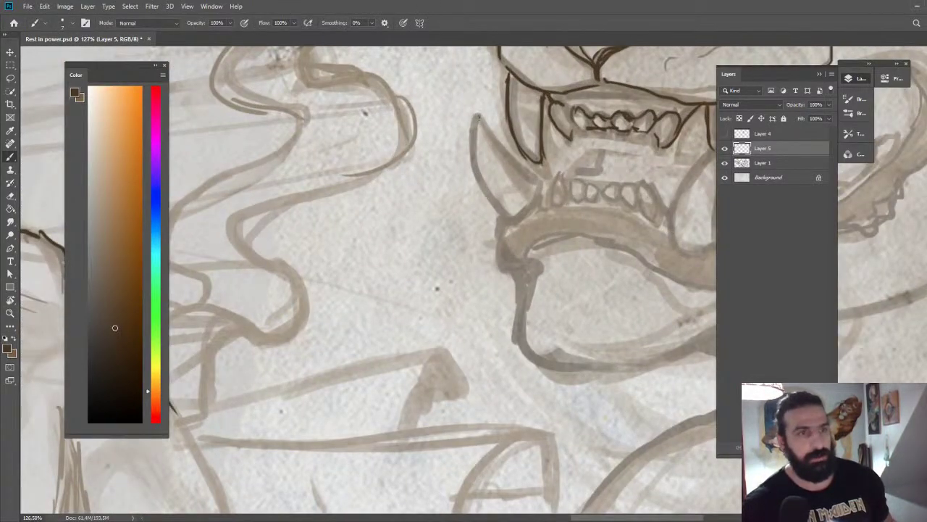
mouse_move(477, 114)
left_mouse_down()
mouse_move(475, 175)
mouse_move(501, 217)
mouse_move(524, 206)
mouse_move(495, 241)
mouse_move(486, 131)
mouse_move(545, 194)
mouse_move(555, 176)
mouse_move(555, 207)
mouse_move(551, 177)
mouse_move(584, 205)
left_mouse_up()
mouse_move(497, 225)
left_mouse_down()
mouse_move(503, 256)
mouse_move(529, 258)
mouse_move(532, 288)
left_mouse_up()
left_click_drag(595, 238, 460, 265)
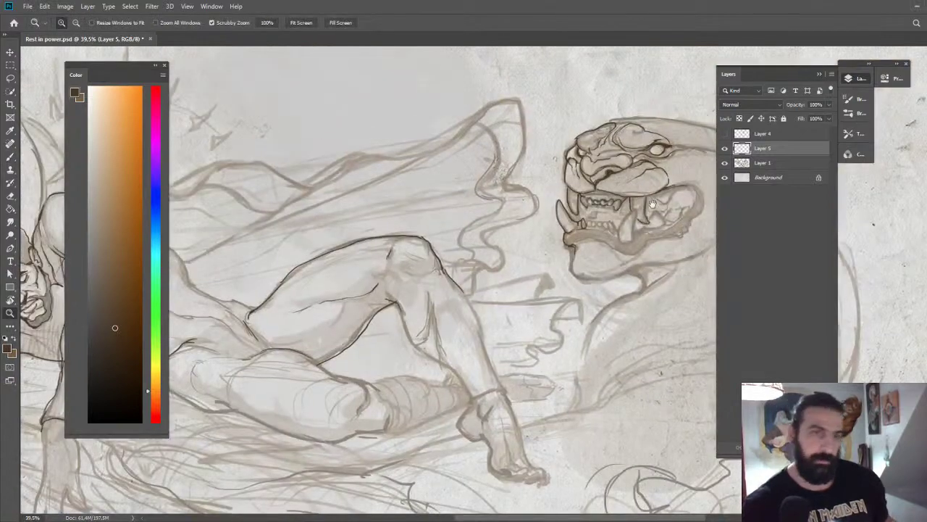
mouse_move(652, 204)
left_mouse_down()
mouse_move(585, 147)
mouse_move(656, 161)
left_mouse_up()
left_click(724, 162)
left_click(724, 162)
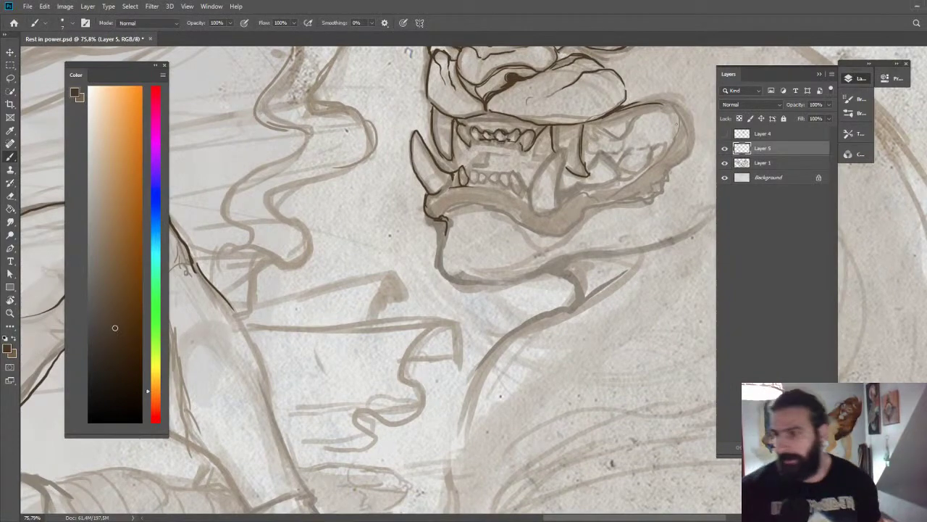
Outline the panther's large near lower canine and ink the row of small lower incisors.
left_click_drag(537, 171, 588, 182)
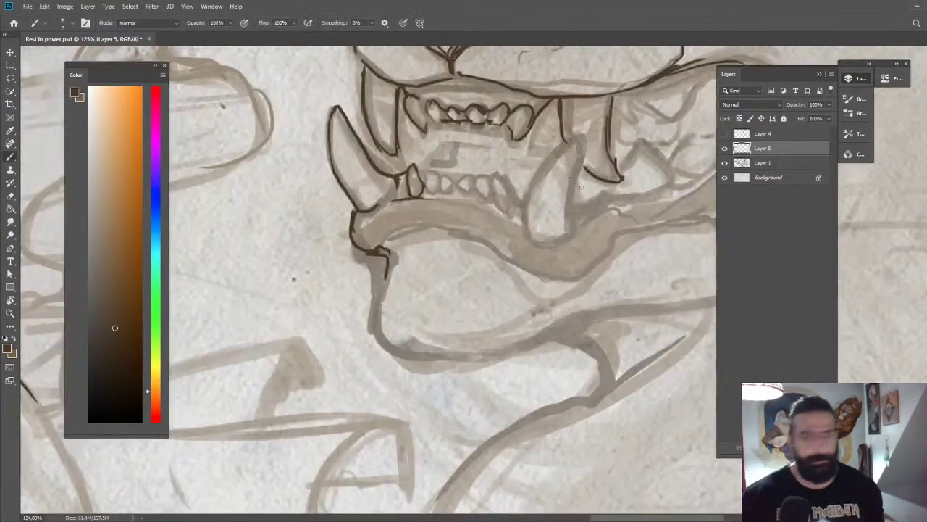
mouse_move(527, 217)
left_mouse_down()
mouse_move(529, 231)
mouse_move(562, 237)
mouse_move(567, 197)
left_mouse_up()
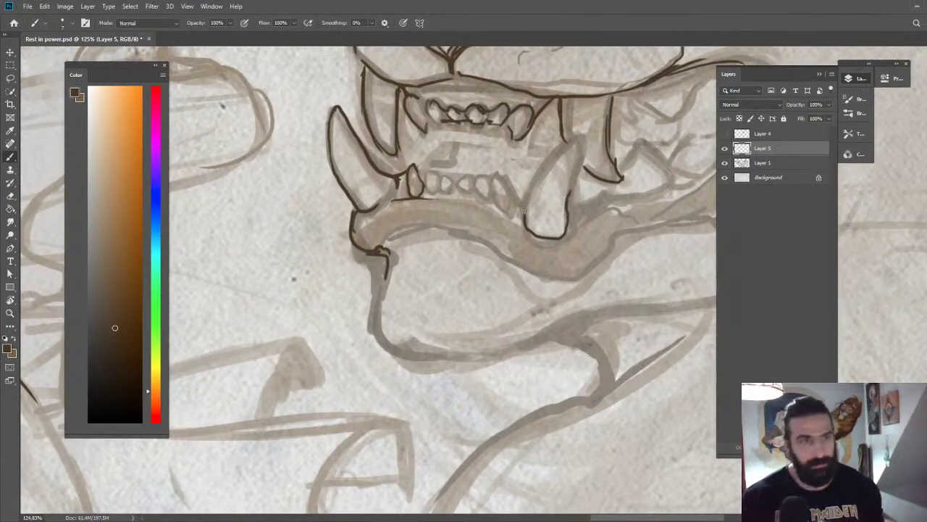
mouse_move(523, 212)
left_mouse_down()
mouse_move(533, 184)
mouse_move(587, 132)
mouse_move(569, 190)
left_mouse_up()
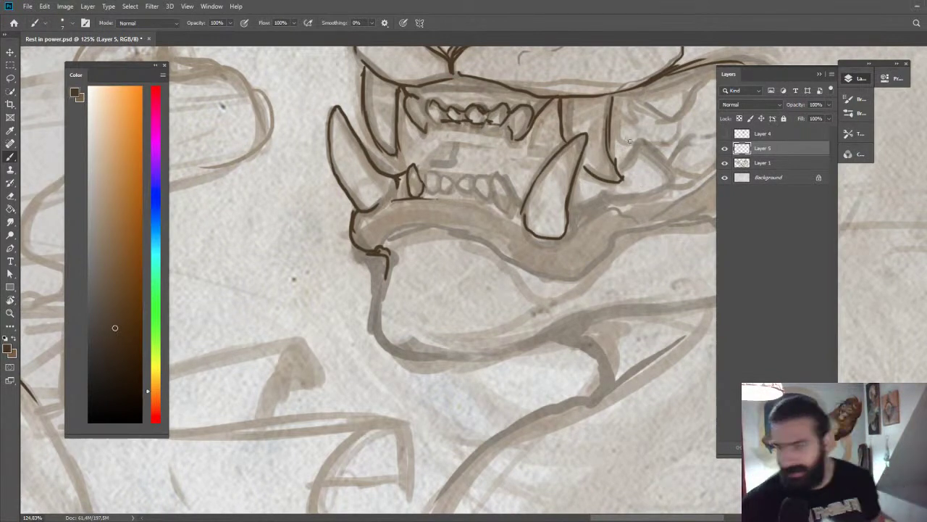
mouse_move(495, 189)
left_mouse_down()
mouse_move(508, 192)
mouse_move(496, 194)
mouse_move(492, 177)
mouse_move(491, 194)
mouse_move(481, 178)
mouse_move(443, 189)
mouse_move(455, 182)
mouse_move(413, 170)
left_mouse_up()
Ink the gum line just behind the large lower canine and the outer edge of the panther's lower lip curving beneath it.
key("z")
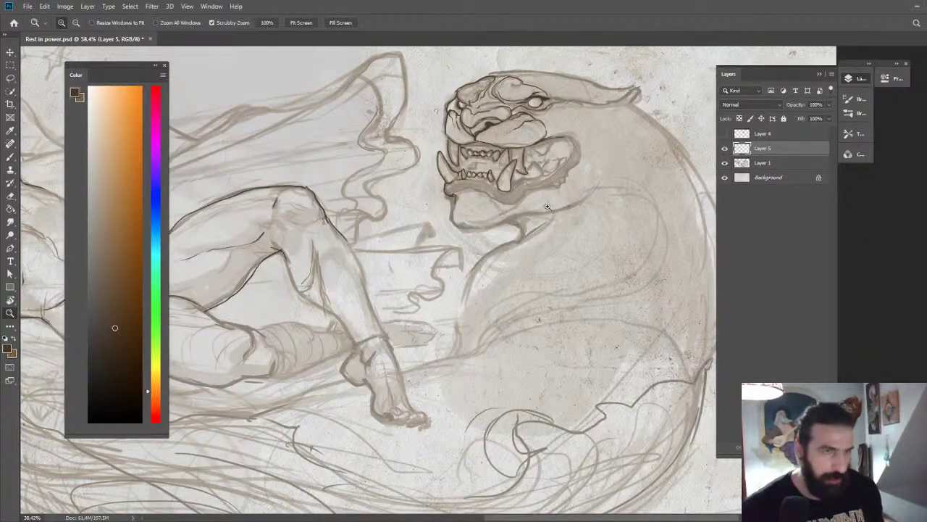
mouse_move(548, 206)
left_mouse_down()
mouse_move(584, 224)
mouse_move(574, 218)
mouse_move(598, 216)
mouse_move(592, 184)
mouse_move(613, 191)
mouse_move(615, 210)
left_mouse_up()
key("b")
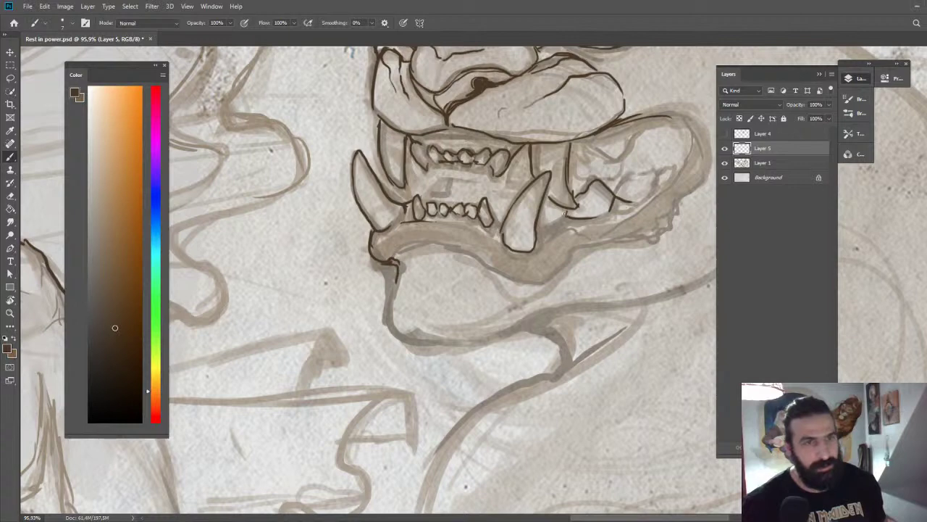
left_click_drag(566, 213, 542, 229)
mouse_move(395, 262)
left_mouse_down()
mouse_move(419, 249)
mouse_move(483, 258)
mouse_move(526, 282)
mouse_move(564, 268)
mouse_move(580, 245)
left_mouse_up()
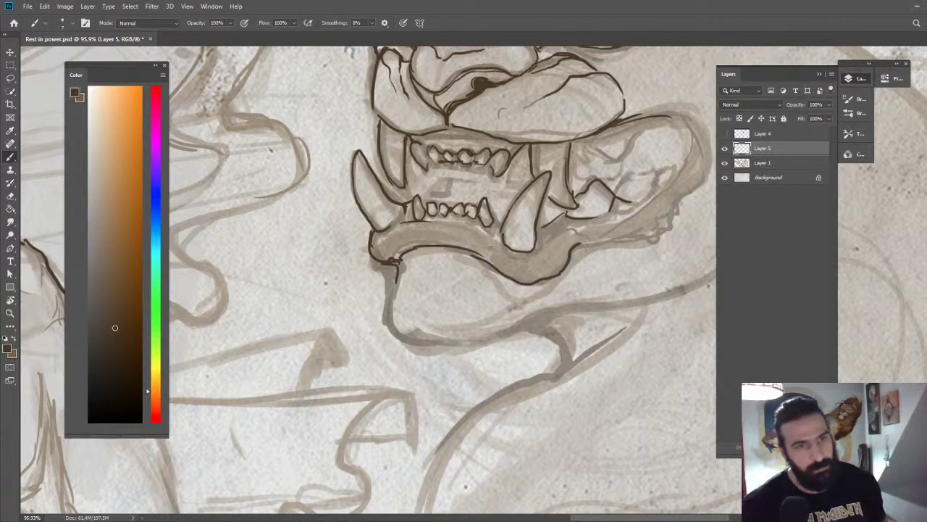
Ink the inner edge of the panther's lower lip, extend its outer edge toward the mouth corner, and draw the chin's front contour.
mouse_move(502, 250)
left_mouse_down()
mouse_move(462, 224)
mouse_move(421, 221)
left_mouse_up()
mouse_move(421, 223)
left_mouse_down()
mouse_move(485, 230)
mouse_move(506, 247)
mouse_move(538, 248)
mouse_move(562, 226)
mouse_move(648, 236)
left_mouse_up()
left_click_drag(654, 203, 616, 220)
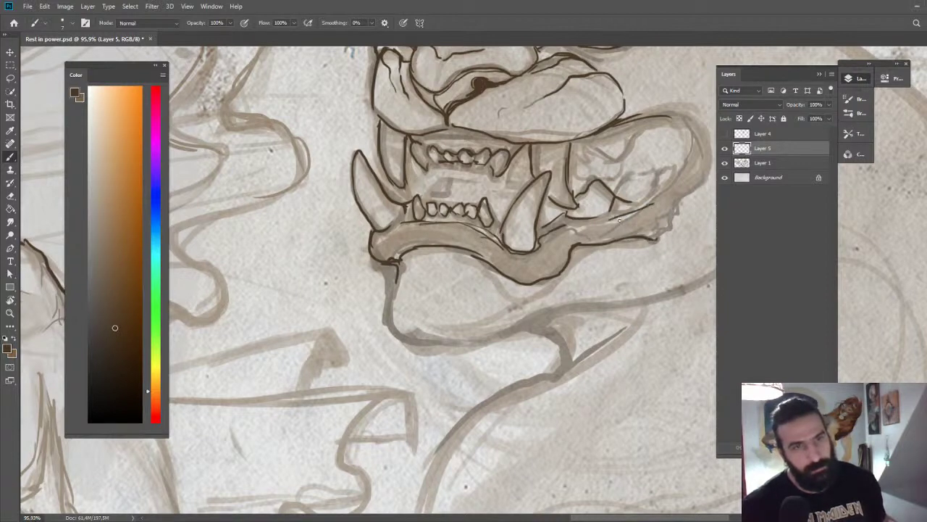
left_click_drag(572, 247, 641, 238)
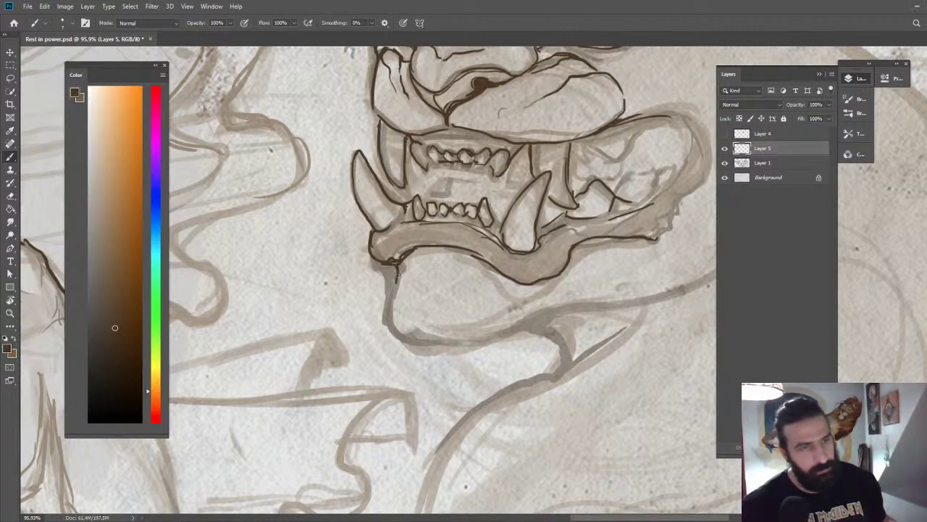
mouse_move(397, 278)
left_mouse_down()
mouse_move(392, 321)
mouse_move(426, 347)
left_mouse_up()
Ink the front section of the contour along the top of the panther's head, above the brow.
left_click_drag(532, 89, 541, 191)
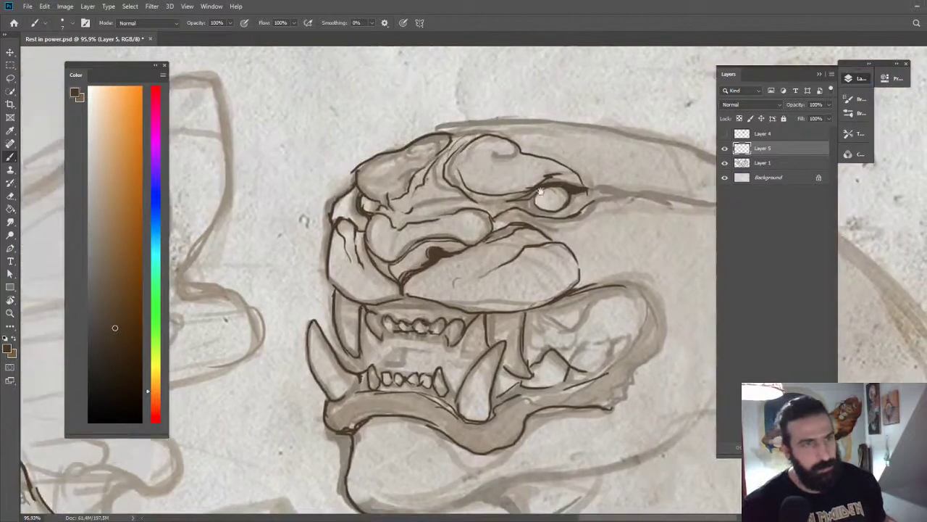
left_click_drag(445, 132, 517, 121)
key("z")
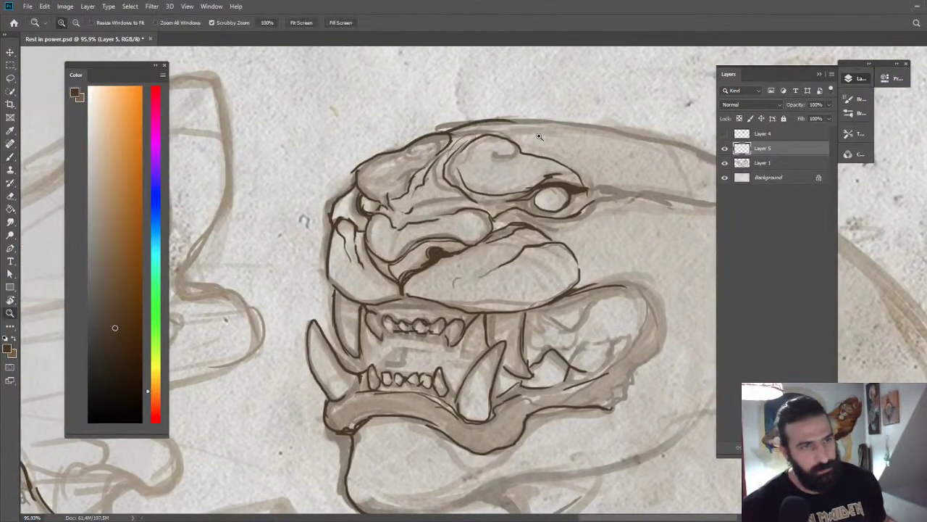
left_click_drag(513, 84, 427, 102)
left_click_drag(397, 195, 363, 184)
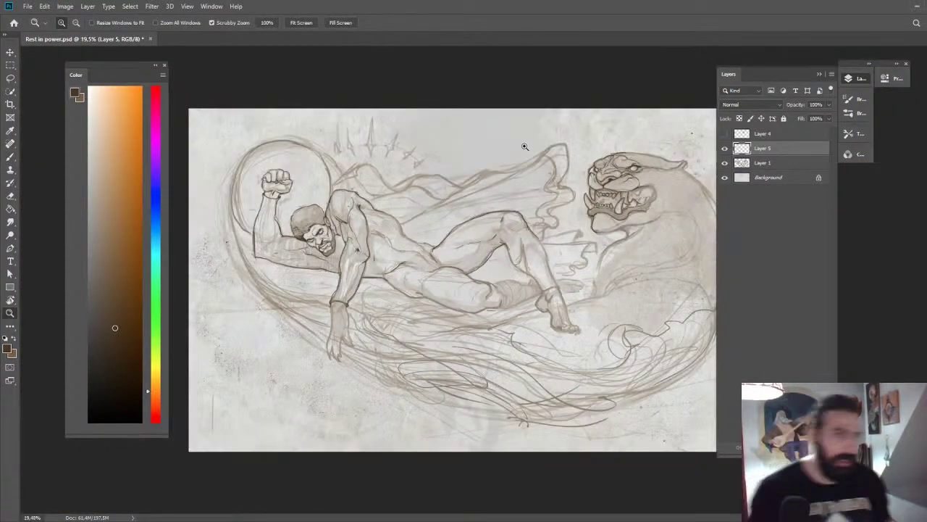
Ink the man's raised leg with short inner-thigh hatching, the kneecap's inner edge, and the back-of-calf line down to the ankle.
left_click_drag(449, 272, 548, 255)
key("b")
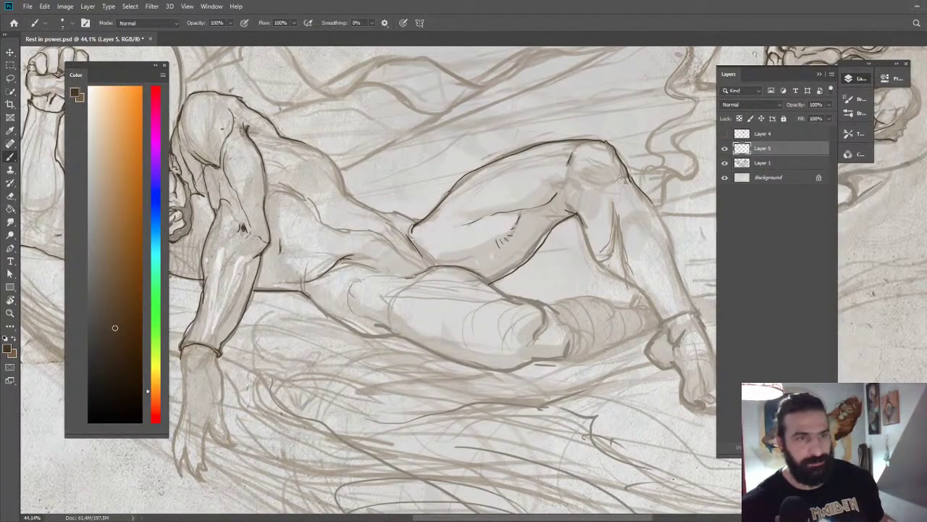
left_click_drag(583, 149, 572, 171)
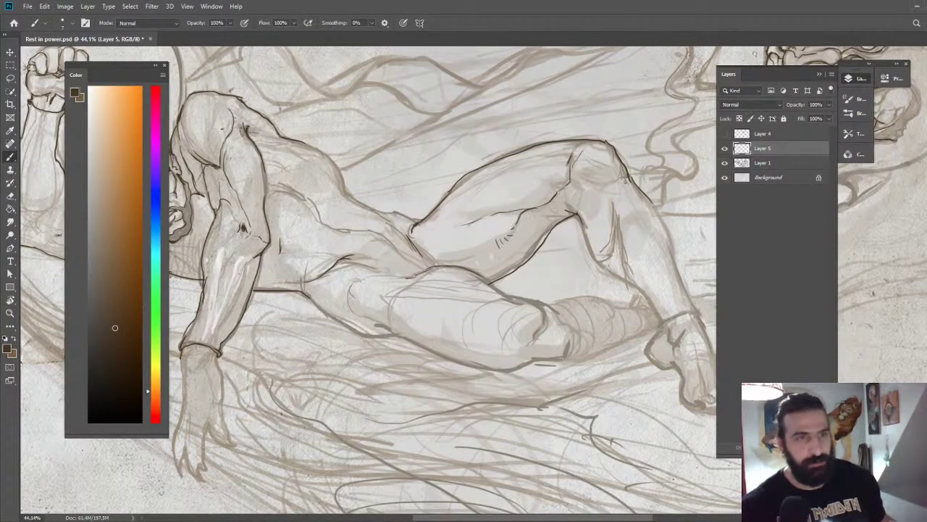
left_click_drag(580, 218, 605, 269)
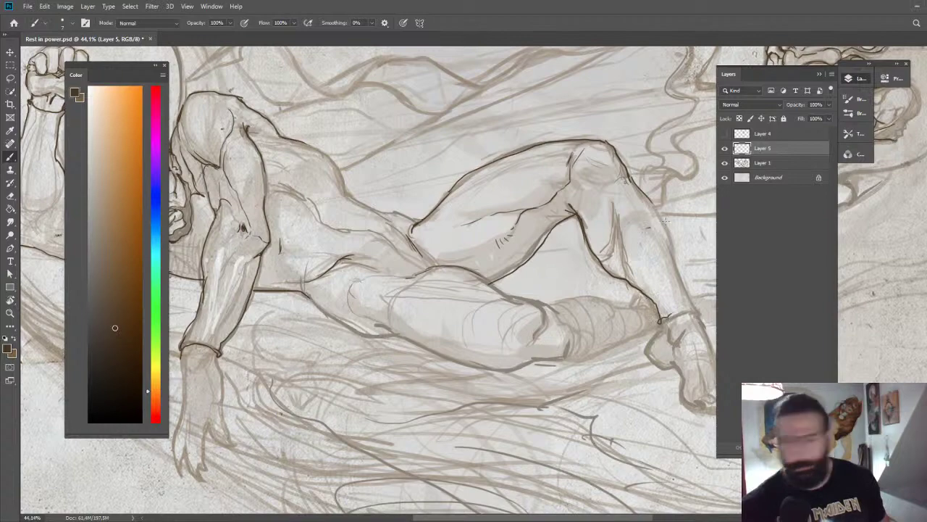
key("z")
left_click_drag(672, 221, 655, 220)
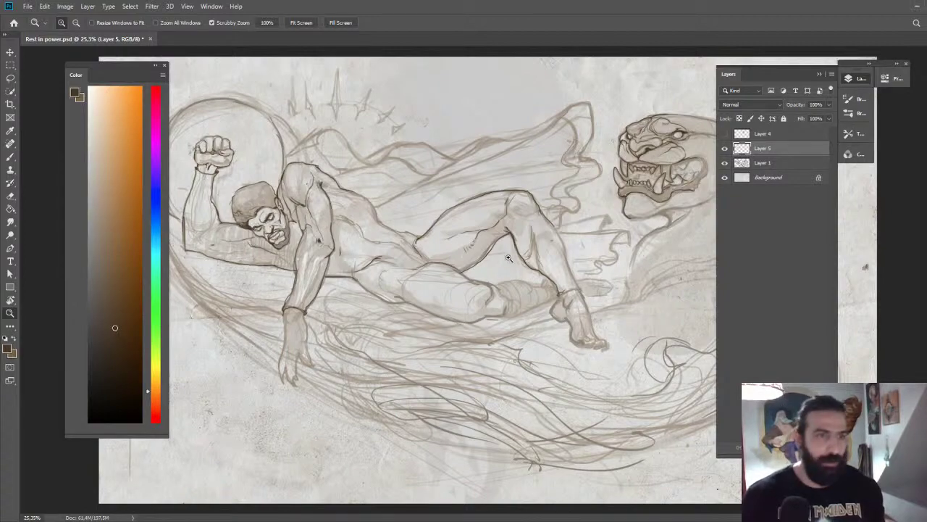
Ink the outlines of the lower leg's thigh, knee and calf in dark brown over the sketch on Layer 5.
left_click_drag(509, 272, 579, 281)
key("b")
mouse_move(444, 283)
left_mouse_down()
mouse_move(550, 170)
mouse_move(496, 143)
mouse_move(444, 149)
left_mouse_up()
key("r")
key("b")
key("b")
mouse_move(379, 223)
left_mouse_down()
mouse_move(456, 211)
mouse_move(502, 178)
mouse_move(526, 205)
mouse_move(563, 180)
mouse_move(580, 178)
mouse_move(603, 172)
left_mouse_up()
left_click_drag(598, 220, 554, 280)
left_click_drag(599, 219, 642, 158)
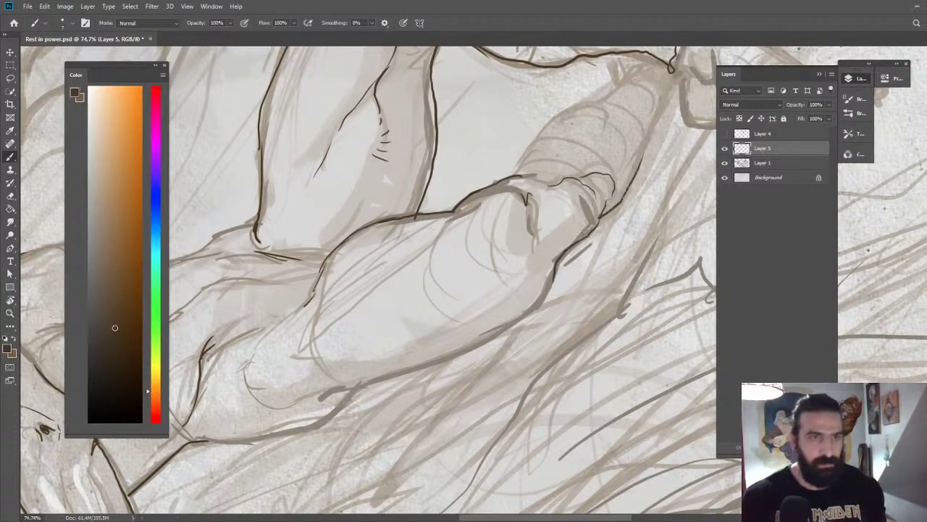
mouse_move(520, 163)
left_mouse_down()
mouse_move(556, 114)
mouse_move(601, 100)
mouse_move(617, 82)
mouse_move(615, 55)
mouse_move(660, 72)
mouse_move(665, 111)
mouse_move(638, 169)
mouse_move(518, 148)
left_mouse_up()
key("Escape")
key("z")
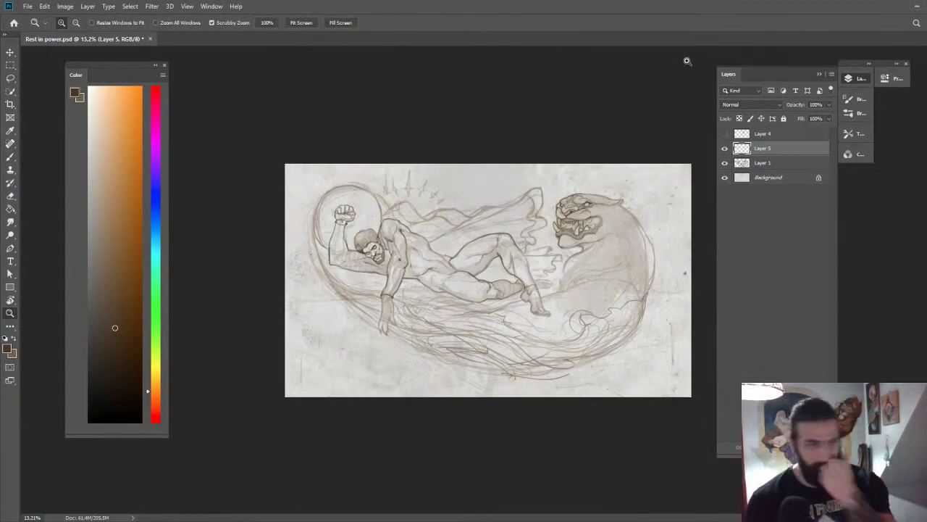
Ink the torso's outer contour along the flank and waist down toward the hip.
left_click_drag(431, 257, 523, 256)
key("r")
mouse_move(474, 255)
left_mouse_down()
mouse_move(547, 129)
mouse_move(546, 148)
left_mouse_up()
key("z")
key("b")
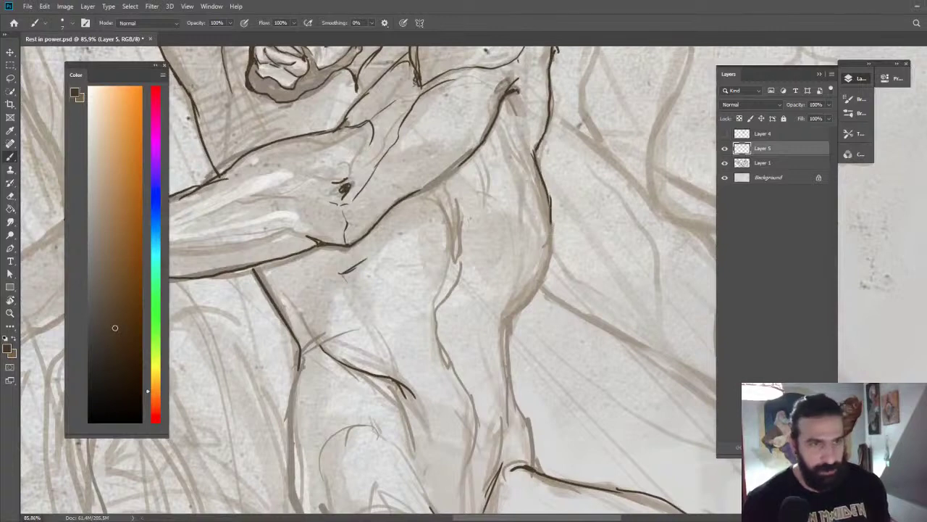
left_click_drag(551, 222, 547, 277)
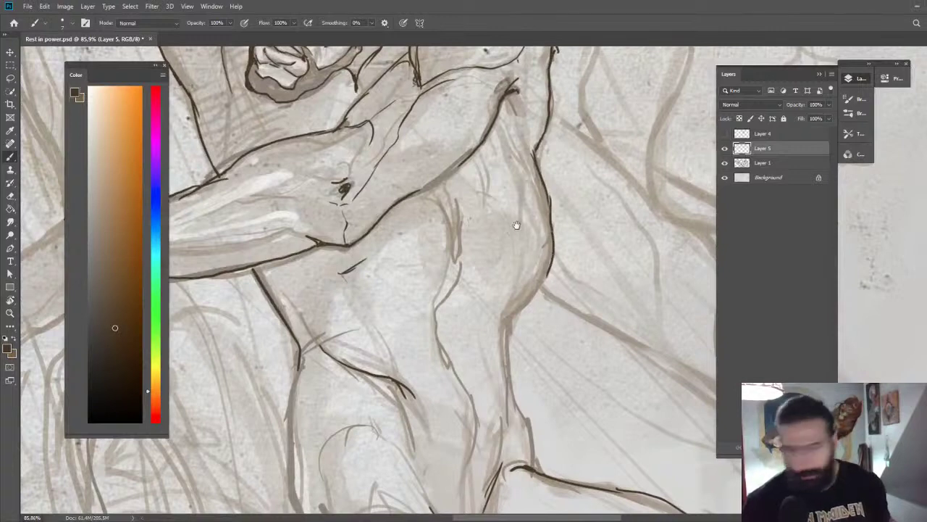
left_click_drag(518, 223, 574, 167)
left_click_drag(604, 221, 570, 265)
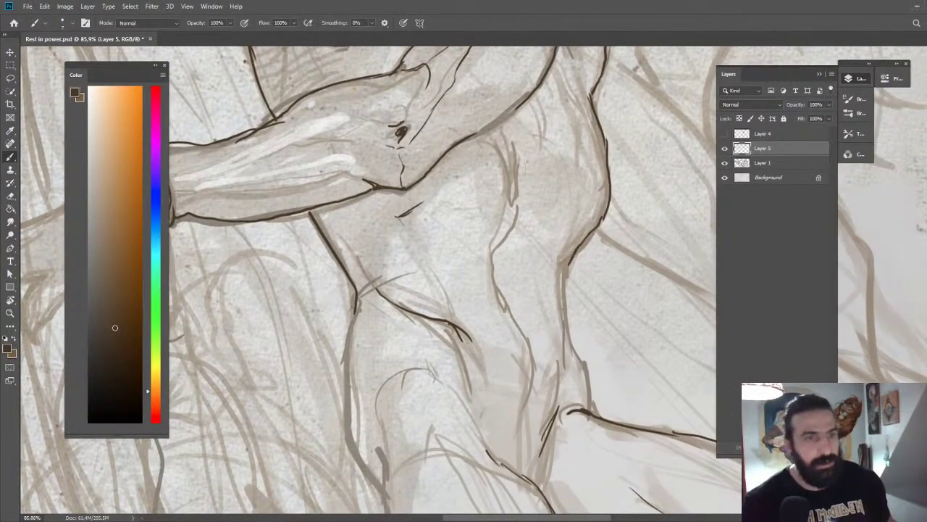
mouse_move(576, 231)
left_mouse_down()
mouse_move(565, 271)
mouse_move(566, 358)
mouse_move(592, 374)
mouse_move(595, 412)
left_mouse_up()
key("z")
left_click_drag(605, 347, 564, 292)
key("Escape")
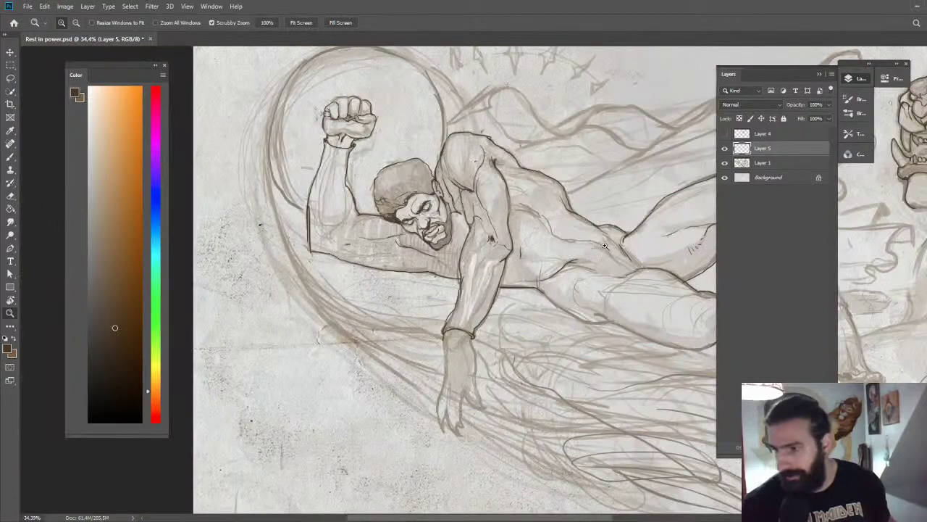
Ink the back contour that starts behind the upper arm and runs along the shoulder blade.
key("ctrl+0")
left_click_drag(353, 260, 393, 254)
mouse_move(425, 174)
left_mouse_down()
mouse_move(557, 157)
mouse_move(601, 171)
mouse_move(552, 79)
mouse_move(498, 79)
left_mouse_up()
key("b")
key("r")
key("b")
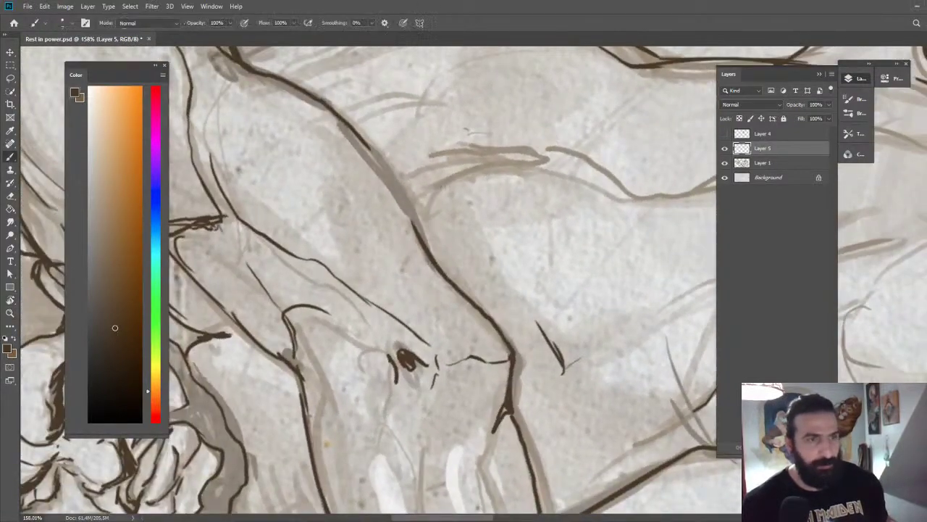
mouse_move(415, 211)
left_mouse_down()
mouse_move(448, 183)
mouse_move(551, 160)
left_mouse_up()
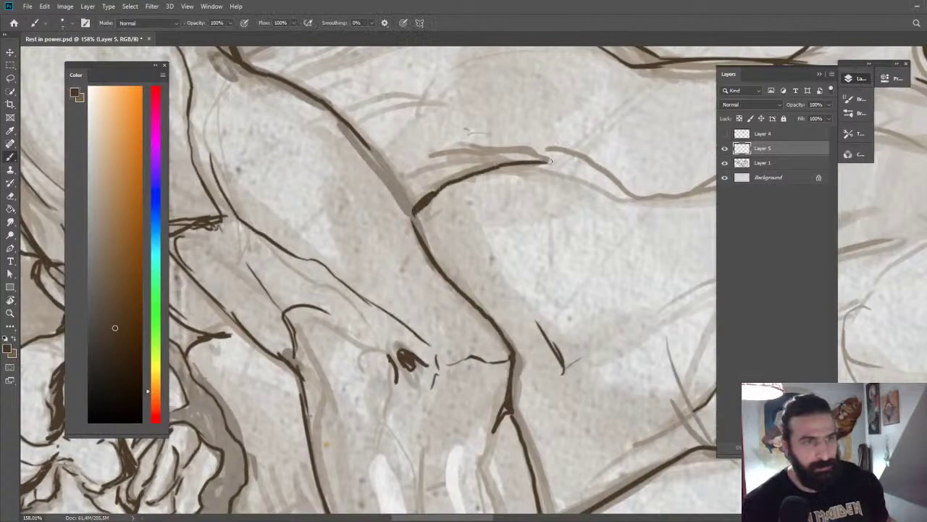
key("Escape")
mouse_move(455, 137)
left_mouse_down()
mouse_move(544, 152)
mouse_move(525, 147)
mouse_move(598, 205)
mouse_move(578, 146)
mouse_move(617, 134)
mouse_move(543, 98)
mouse_move(593, 128)
left_mouse_up()
key("z")
scroll(592, 129, "down", 2)
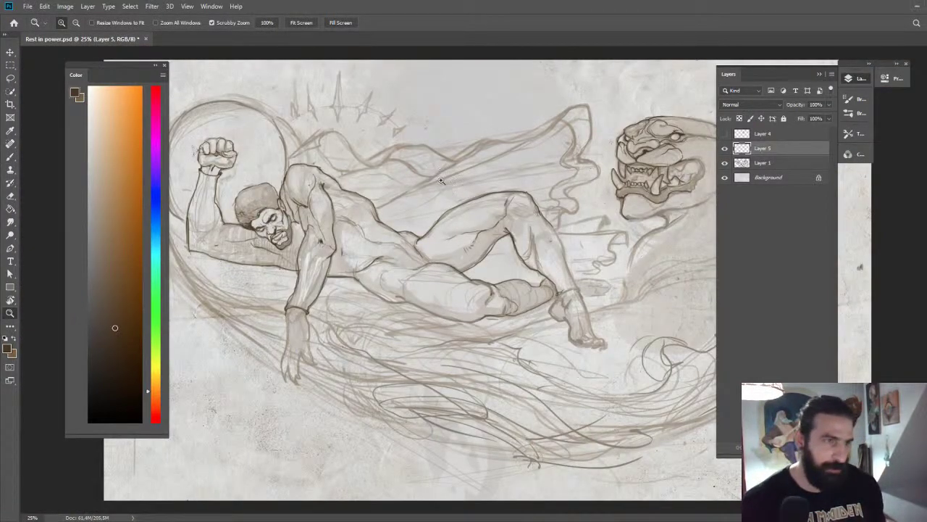
Ink the underside contour of the lower leg from the buttock along the thigh.
scroll(453, 220, "up", 3)
key("r")
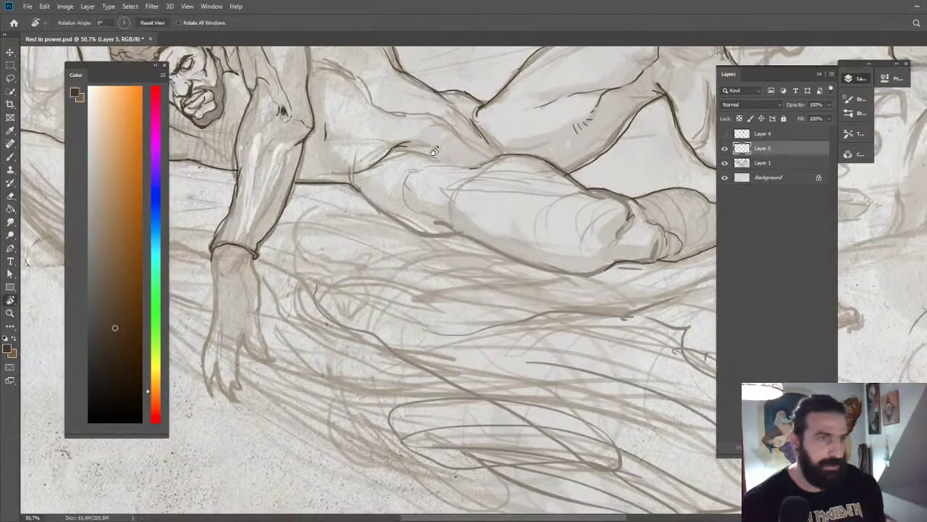
mouse_move(438, 148)
left_mouse_down()
mouse_move(634, 121)
mouse_move(489, 189)
mouse_move(513, 235)
mouse_move(512, 206)
mouse_move(515, 243)
left_mouse_up()
key("b")
left_click_drag(559, 285, 544, 168)
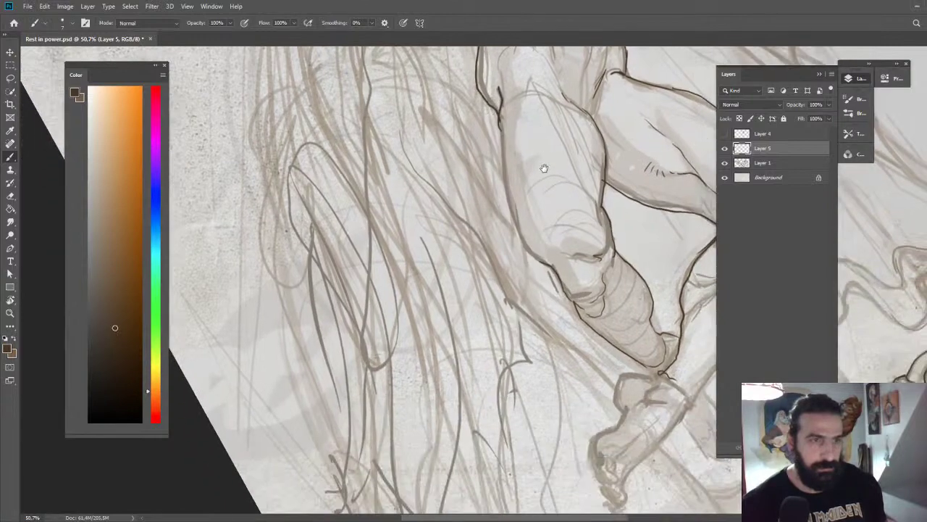
mouse_move(500, 122)
left_mouse_down()
mouse_move(520, 245)
mouse_move(550, 264)
mouse_move(566, 298)
mouse_move(552, 219)
left_mouse_up()
key("z")
key("Escape")
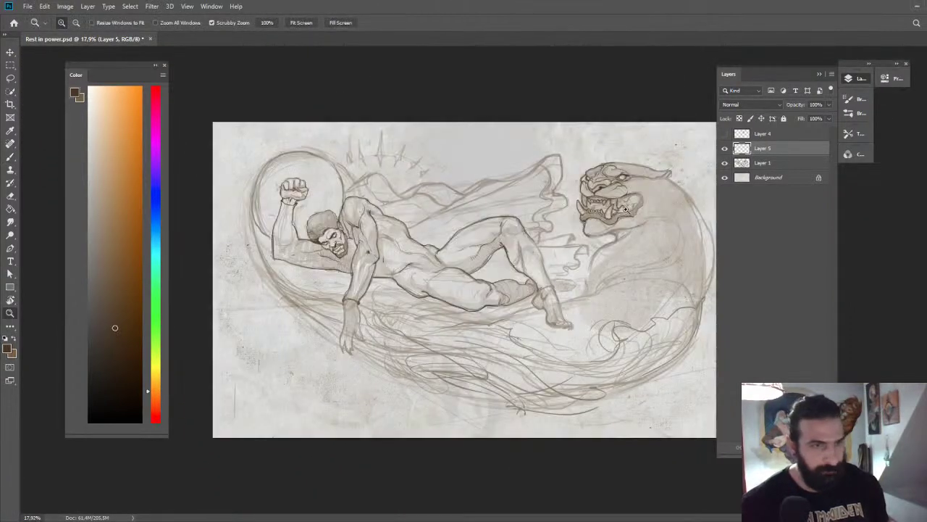
Ink the band around the raised leg's ankle and the outer contour of its shin.
scroll(551, 274, "up", 5)
key("b")
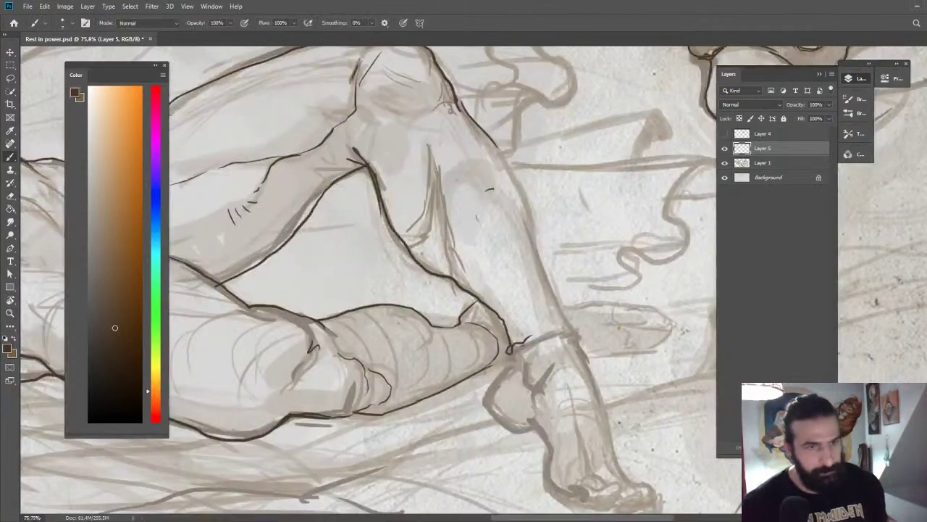
left_click_drag(523, 339, 562, 331)
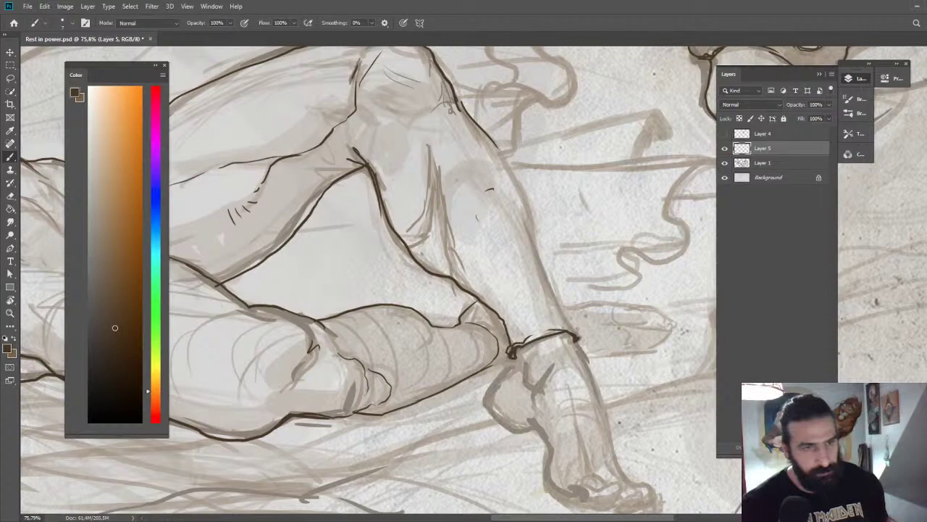
mouse_move(494, 145)
left_mouse_down()
mouse_move(526, 195)
mouse_move(573, 338)
mouse_move(605, 174)
left_mouse_up()
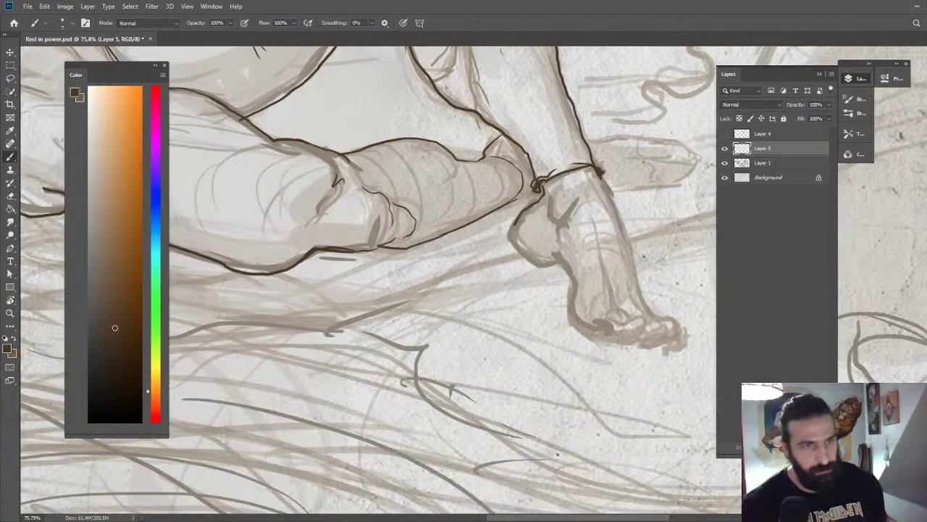
Ink the front foot's heel, sole, toes and outer edge, with tendon lines on the instep and an ankle-bone curve.
mouse_move(513, 221)
left_mouse_down()
mouse_move(518, 254)
mouse_move(549, 267)
mouse_move(574, 294)
mouse_move(572, 316)
mouse_move(589, 334)
mouse_move(605, 326)
mouse_move(614, 339)
mouse_move(635, 338)
left_mouse_up()
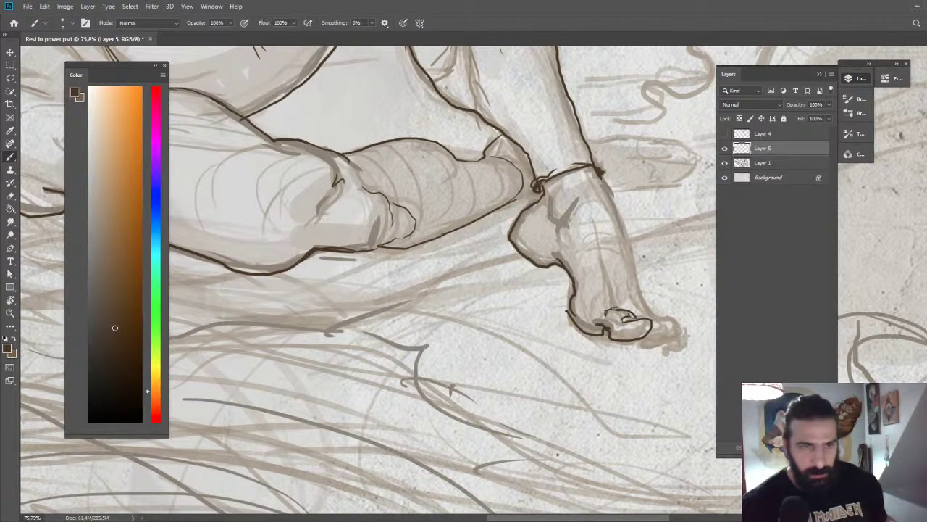
left_click_drag(626, 302, 669, 326)
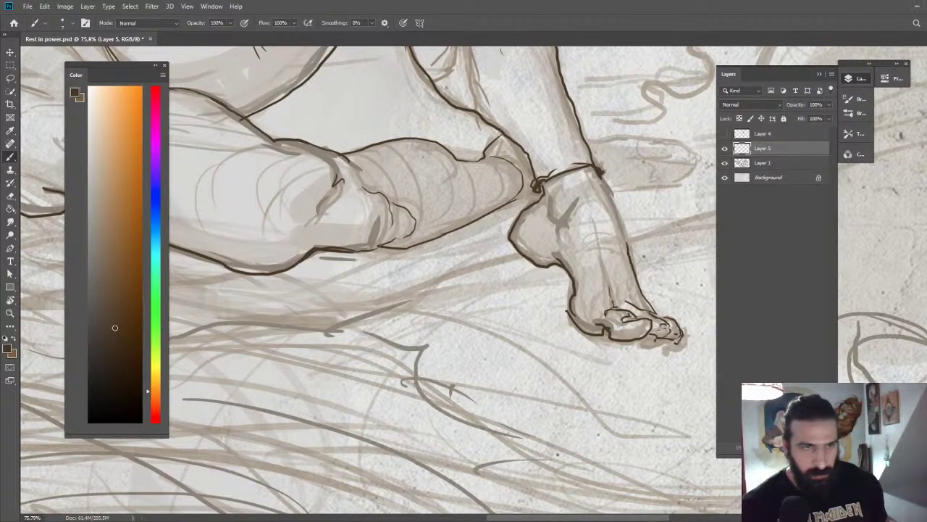
left_click_drag(603, 247, 610, 287)
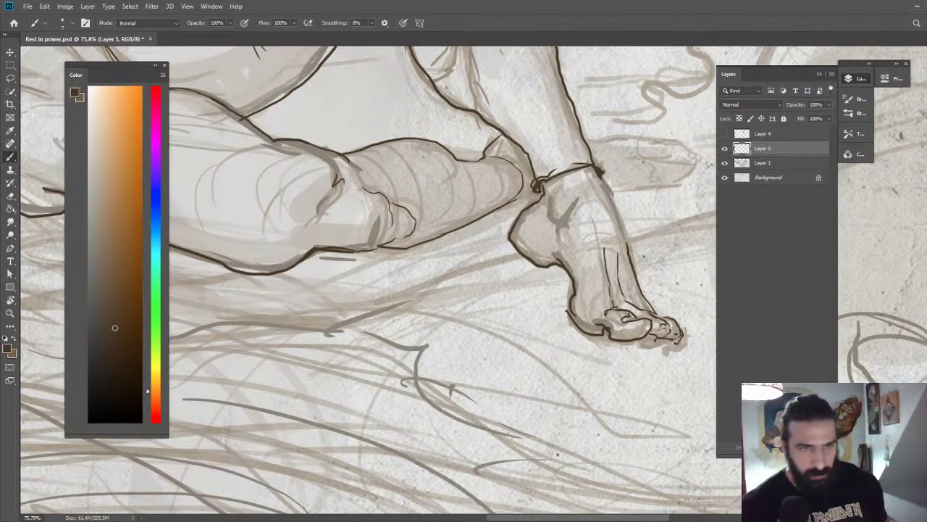
left_click_drag(629, 256, 605, 180)
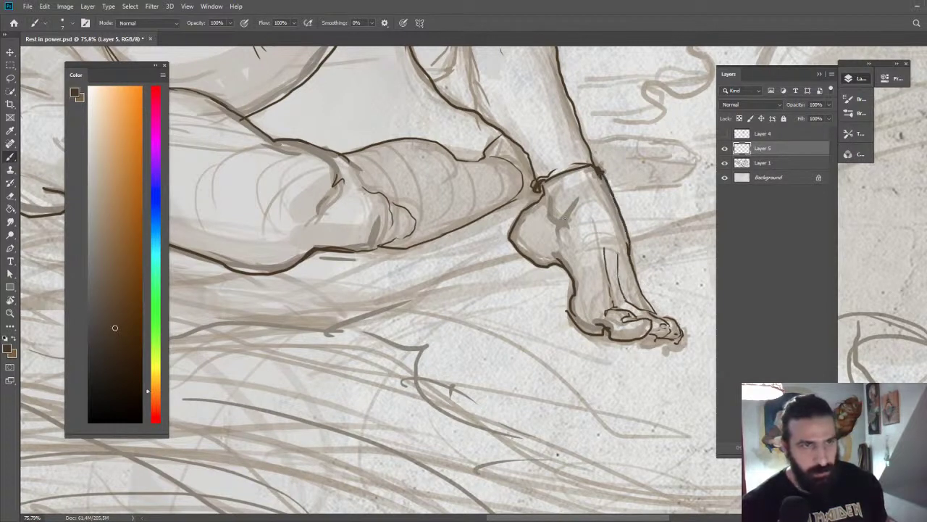
left_click_drag(549, 205, 557, 226)
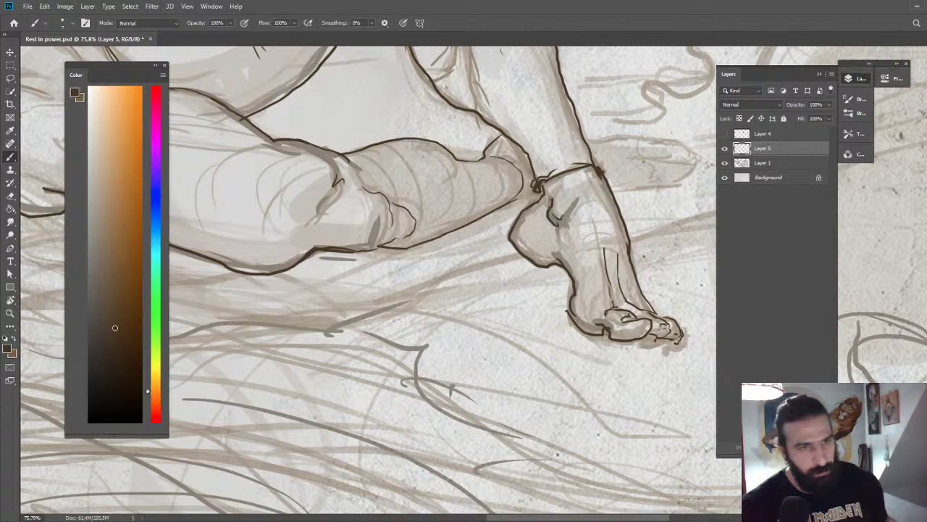
key("z")
key("ctrl+0")
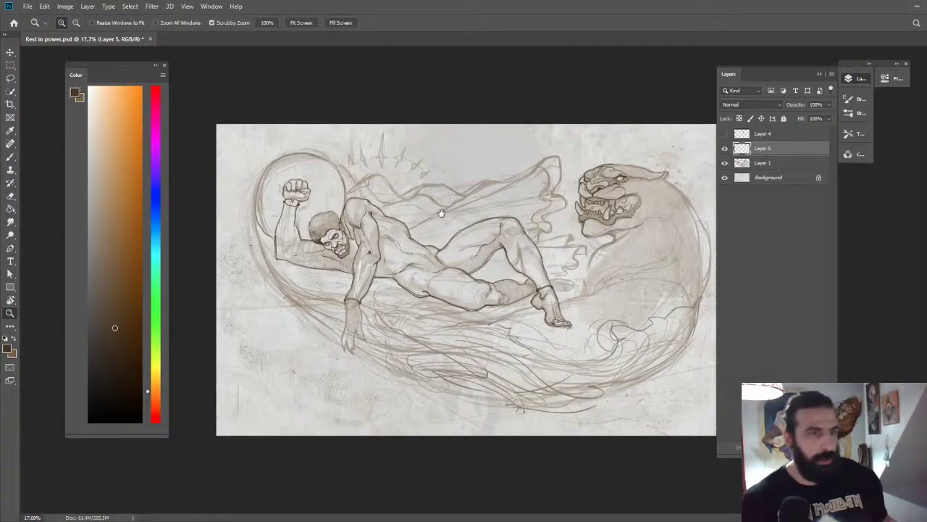
Ink the outline and fingers of the man's hanging hand below the wrist band.
mouse_move(352, 309)
left_mouse_down()
mouse_move(523, 226)
mouse_move(502, 205)
mouse_move(490, 230)
mouse_move(494, 304)
mouse_move(476, 377)
mouse_move(499, 378)
mouse_move(513, 429)
left_mouse_up()
key("b")
key("b")
key("ctrl+z")
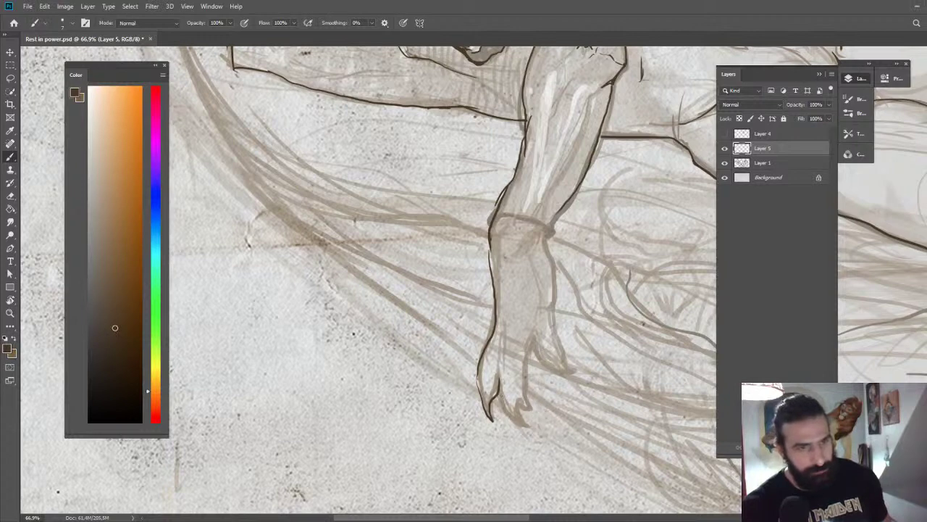
left_click_drag(499, 393, 516, 422)
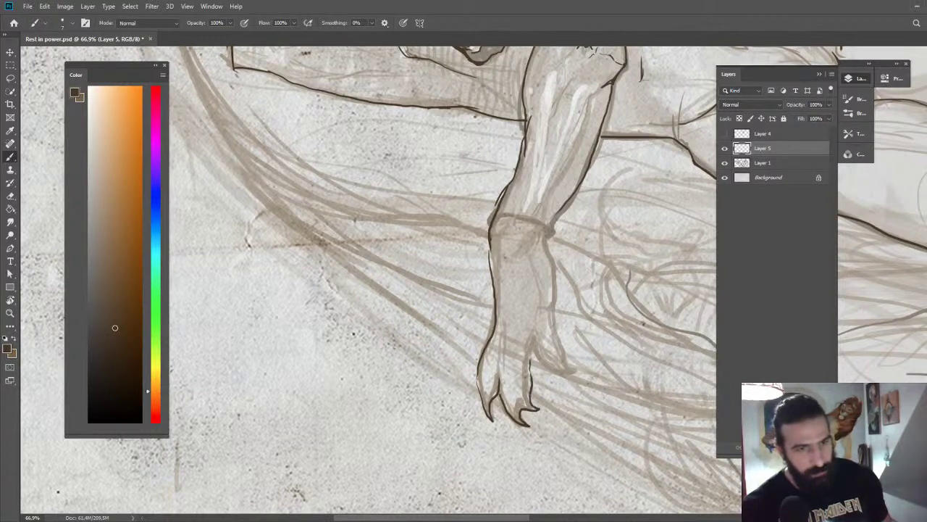
mouse_move(532, 343)
left_mouse_down()
mouse_move(543, 363)
mouse_move(570, 373)
mouse_move(545, 236)
left_mouse_up()
key("z")
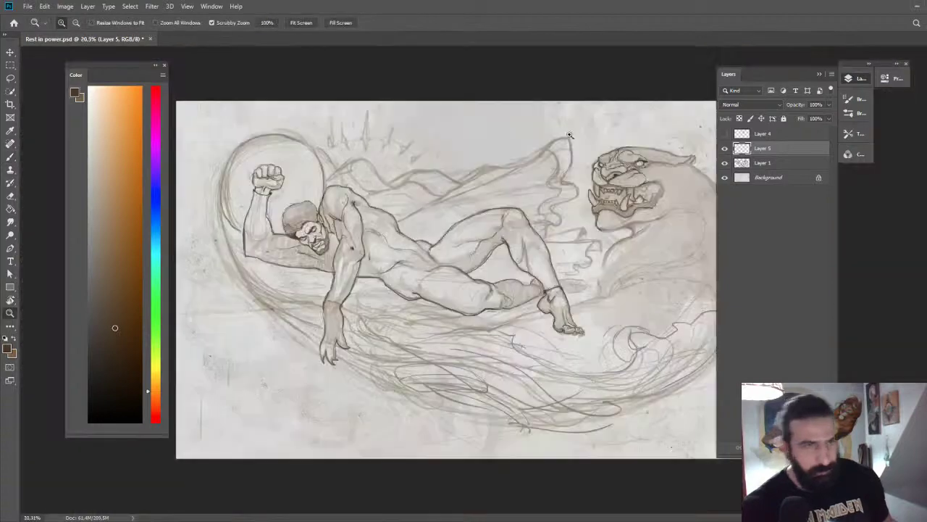
key("ctrl+0")
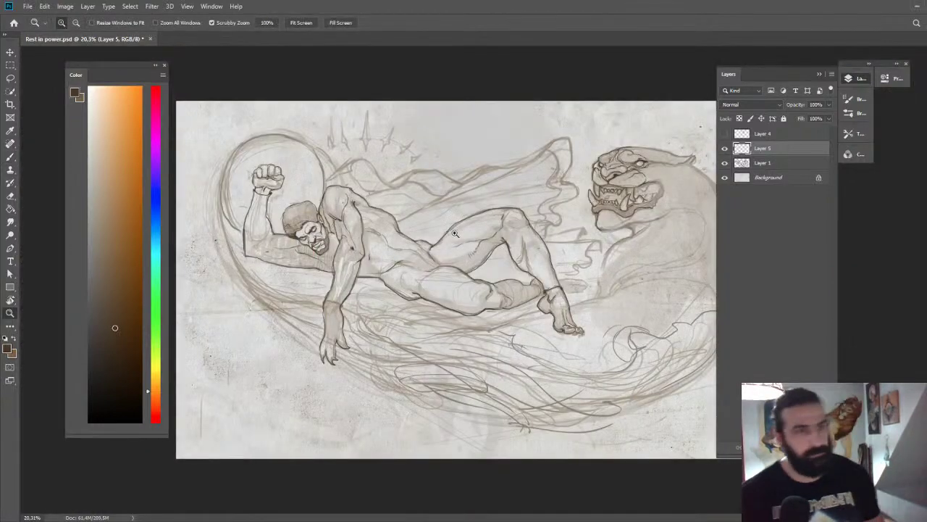
Set the painting colour to white and add a new layer directly above the Background layer.
left_click_drag(592, 234, 619, 226)
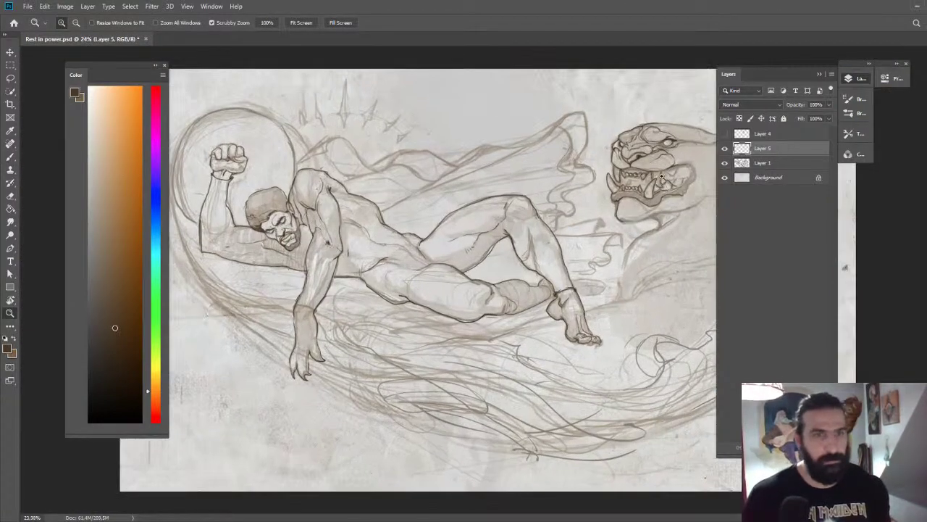
left_click_drag(665, 178, 721, 171)
left_click(89, 87)
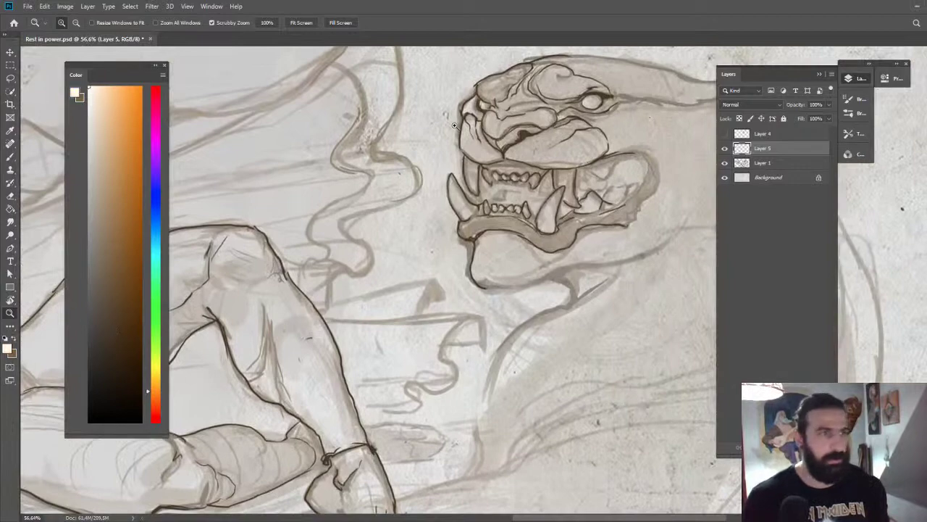
mouse_move(587, 100)
left_mouse_down()
mouse_move(630, 100)
mouse_move(588, 108)
mouse_move(601, 98)
mouse_move(598, 106)
left_mouse_up()
key("b")
left_click(753, 178)
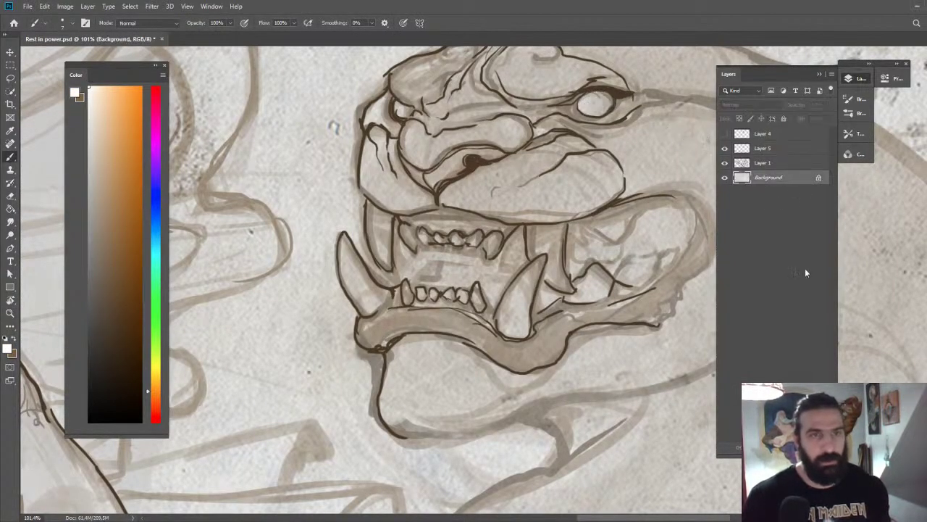
left_click(802, 447)
Fill both of the beast's eyes with white and move their layer above Layer 1.
mouse_move(593, 103)
left_mouse_down()
mouse_move(597, 110)
mouse_move(585, 106)
mouse_move(610, 109)
left_mouse_up()
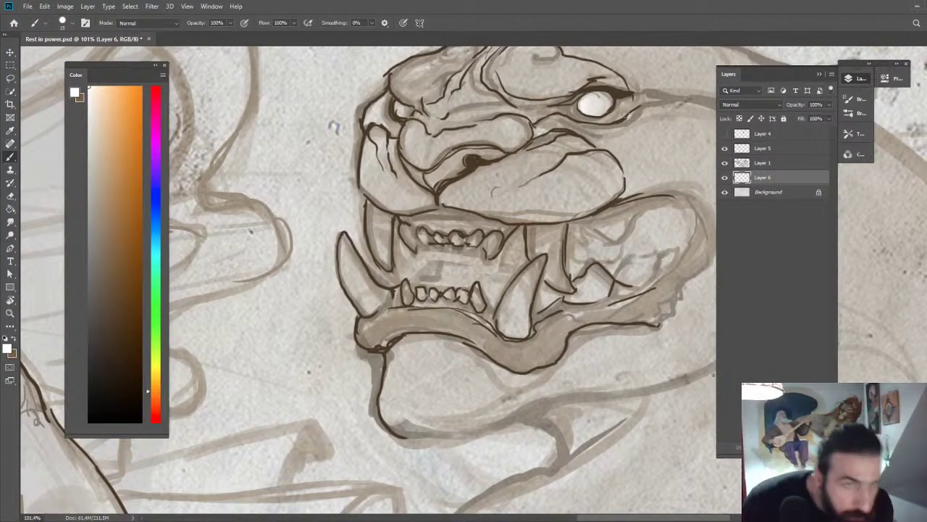
left_click_drag(773, 177, 772, 160)
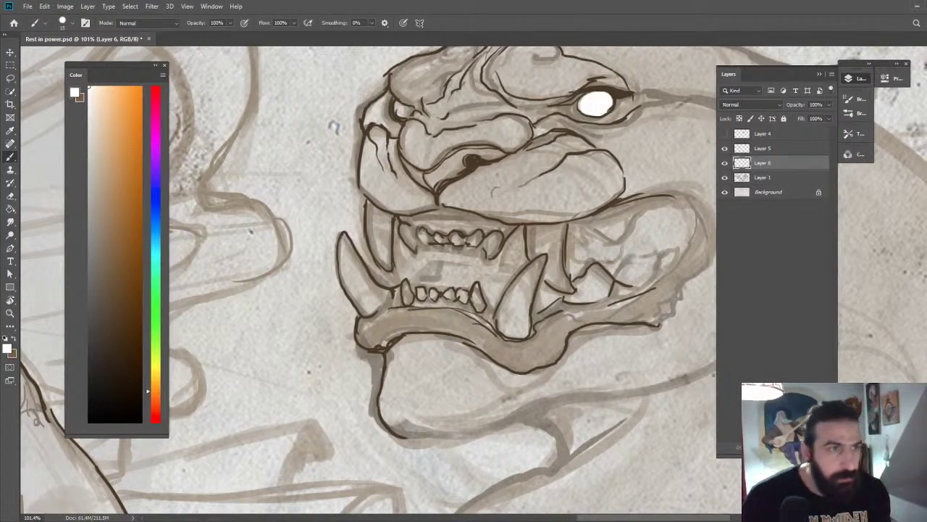
left_click_drag(400, 110, 403, 107)
key("z")
key("ctrl+0")
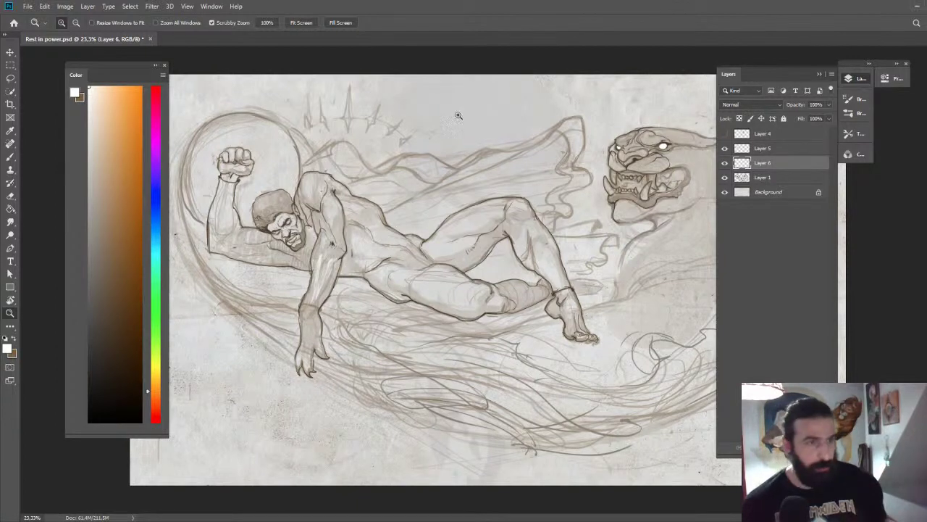
On Layer 5, sample the dark brown line colour and refine the ink lines around the beast's eyes and brow.
left_click(651, 172)
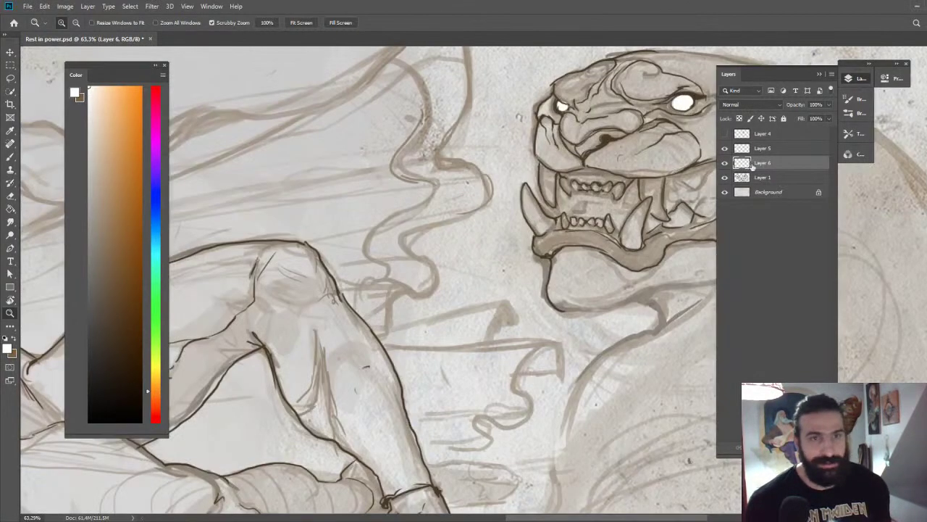
key("alt+bracketright")
left_click_drag(652, 103, 695, 103)
key("b")
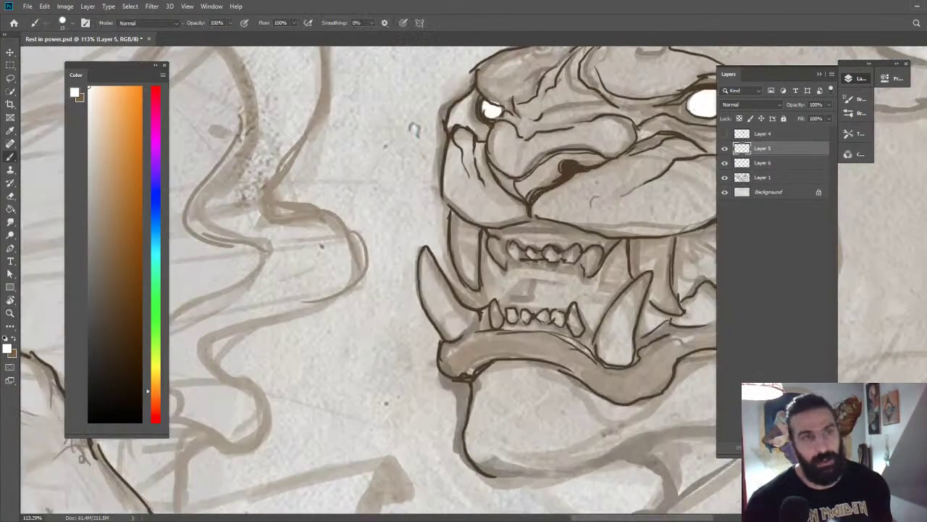
left_click(572, 108, "alt")
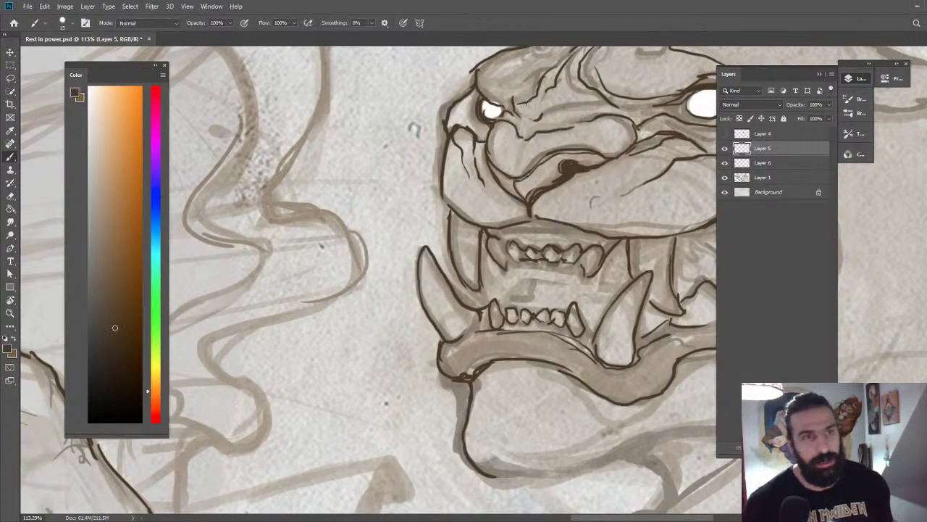
mouse_move(526, 110)
left_mouse_down()
mouse_move(541, 130)
mouse_move(537, 117)
mouse_move(581, 107)
mouse_move(537, 108)
mouse_move(600, 103)
mouse_move(612, 71)
left_mouse_up()
key("e")
key("b")
key("z")
left_click_drag(690, 115, 670, 140)
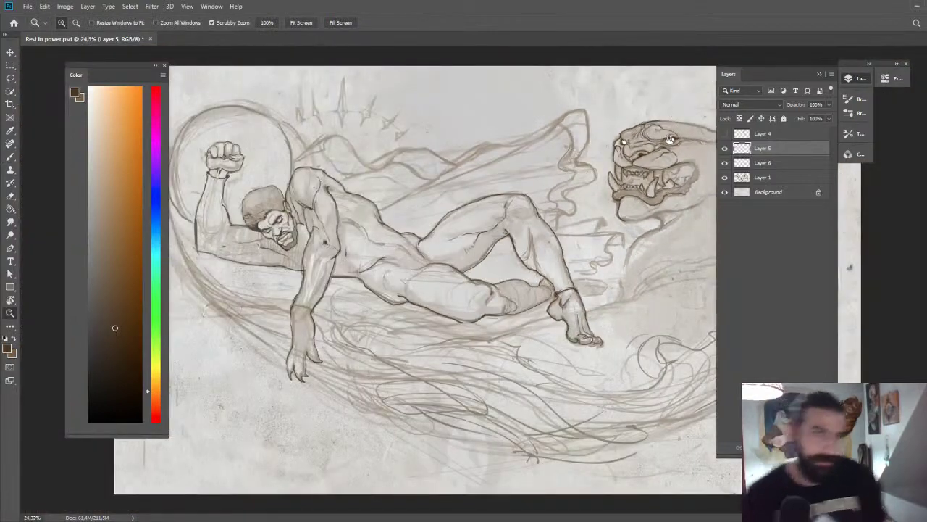
Ink the upper contour of the man's far foot behind the crossed ankle, following the rough sketch.
left_click_drag(600, 371, 634, 296)
key("b")
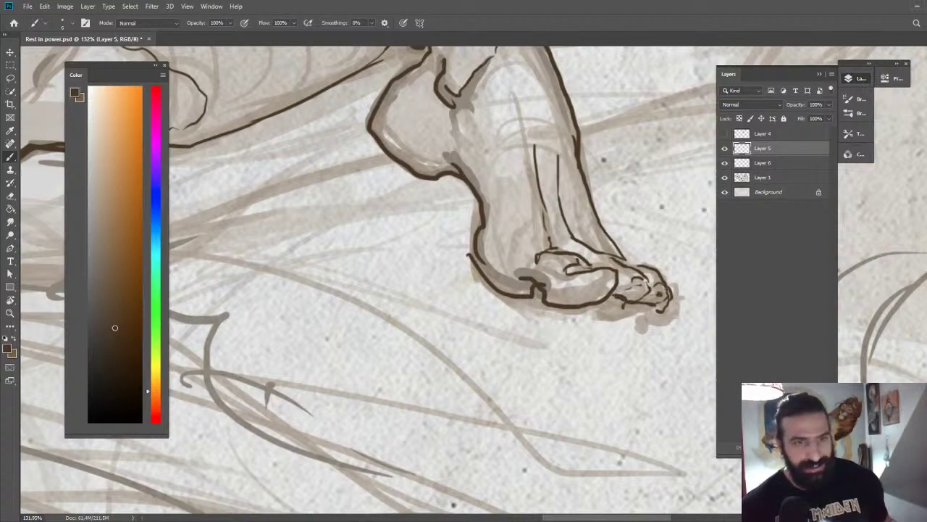
key("z")
left_click_drag(484, 106, 462, 113)
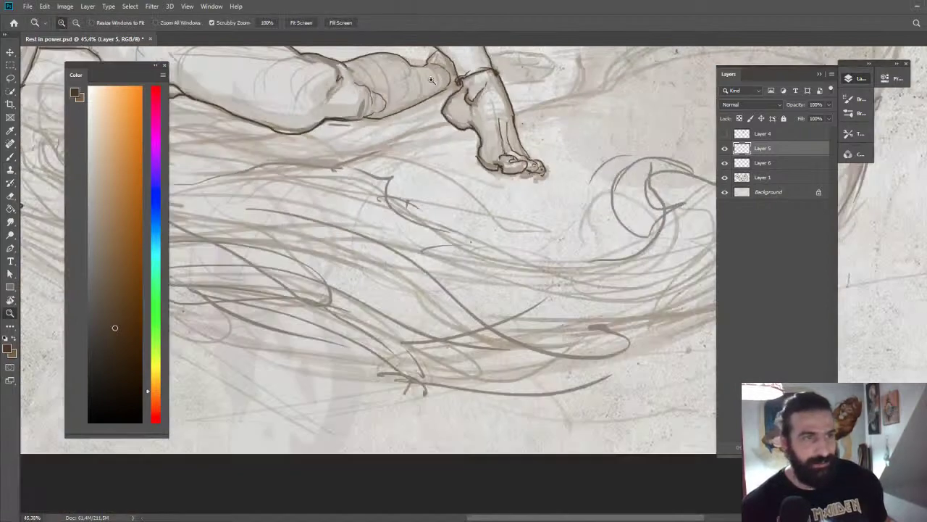
left_click_drag(432, 80, 449, 76)
key("b")
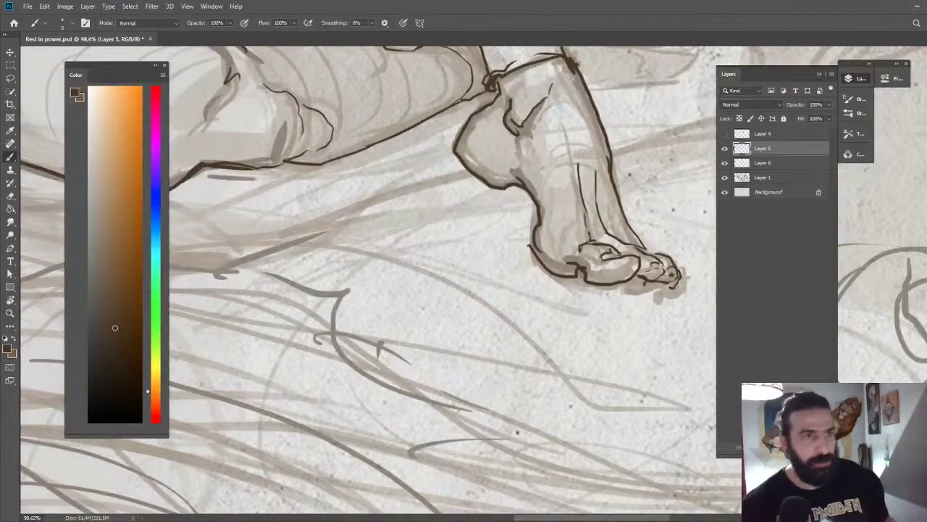
left_click_drag(463, 181, 504, 286)
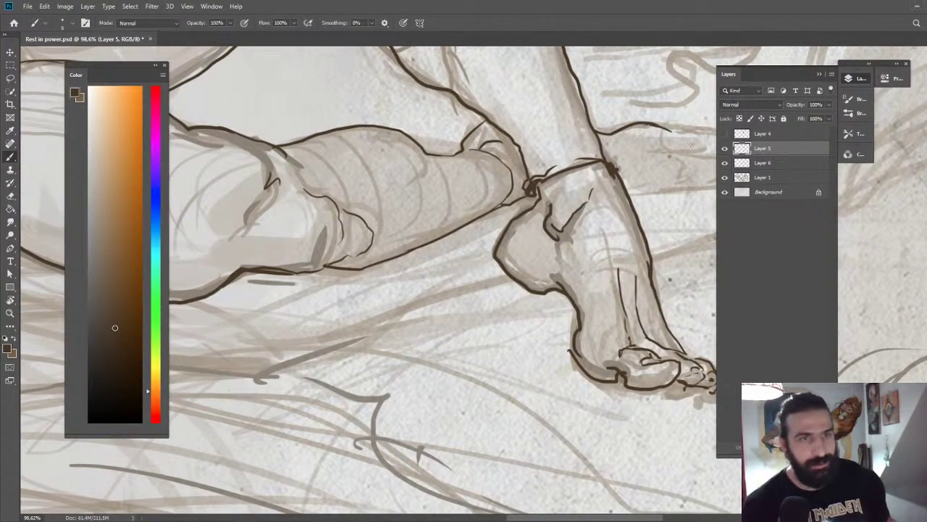
mouse_move(659, 137)
left_mouse_down()
mouse_move(571, 116)
mouse_move(603, 106)
left_mouse_up()
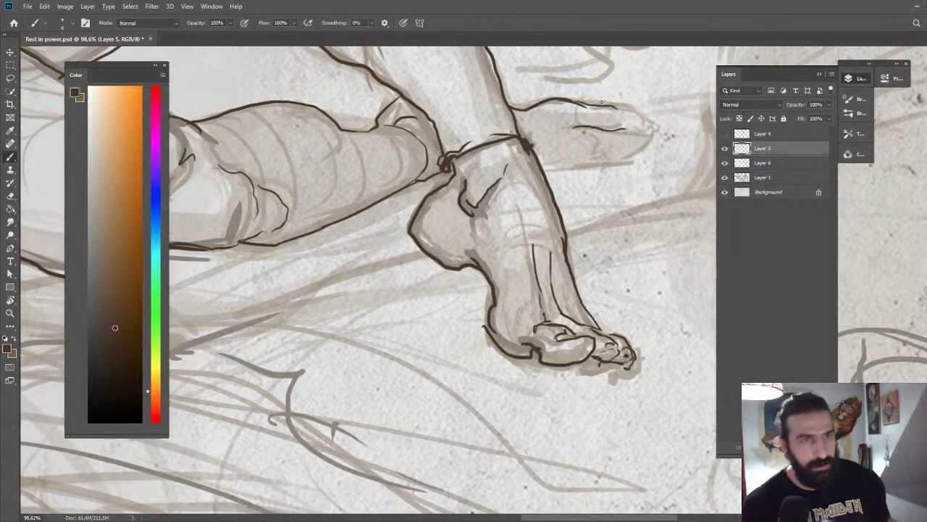
Ink the toes and the lower edge of the man's far foot.
left_click_drag(602, 103, 628, 109)
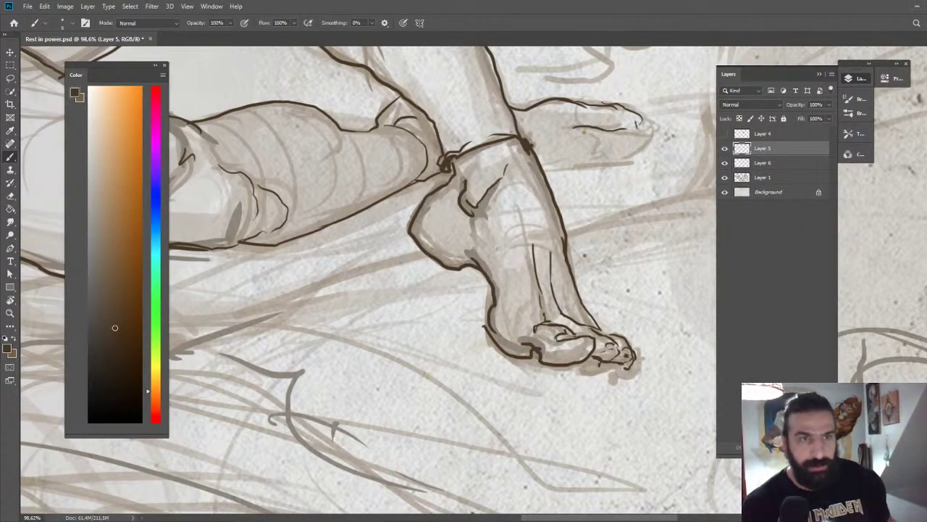
left_click_drag(542, 168, 610, 163)
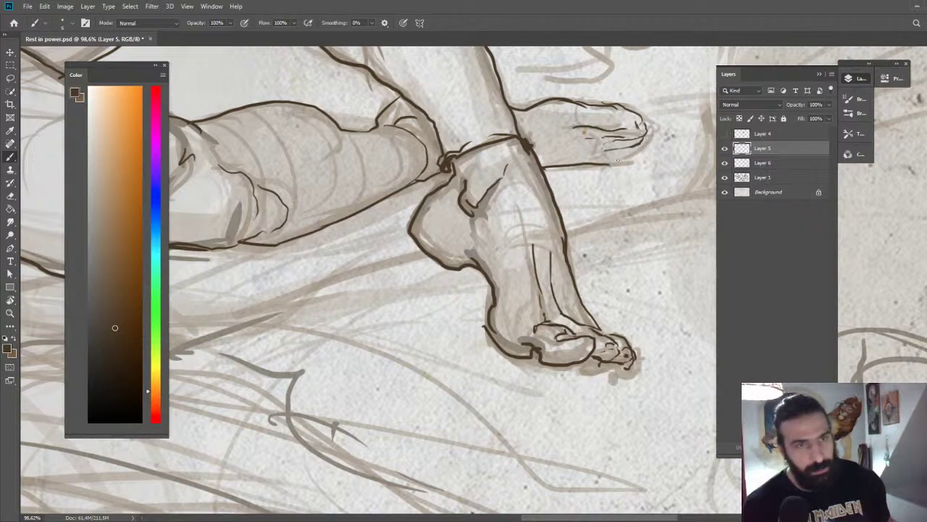
left_click_drag(607, 155, 634, 148)
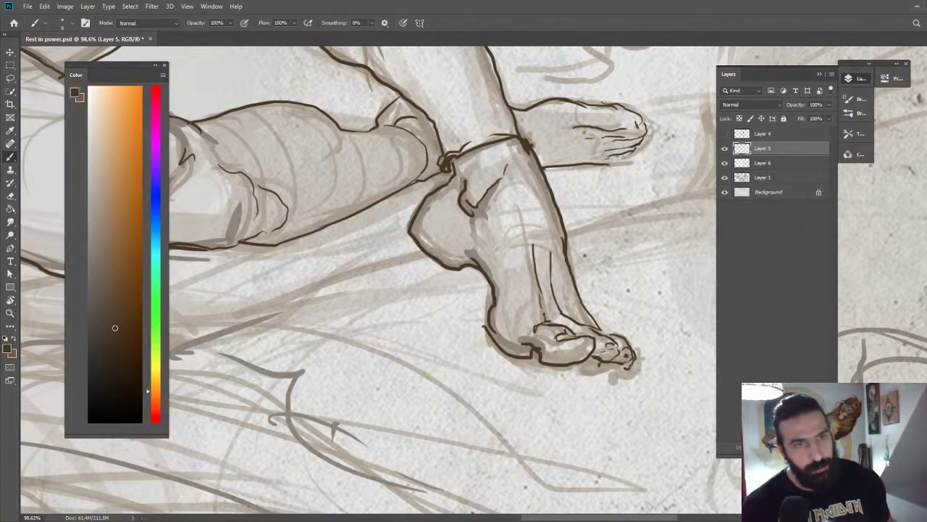
key("z")
mouse_move(647, 180)
left_mouse_down()
mouse_move(594, 181)
mouse_move(643, 185)
left_mouse_up()
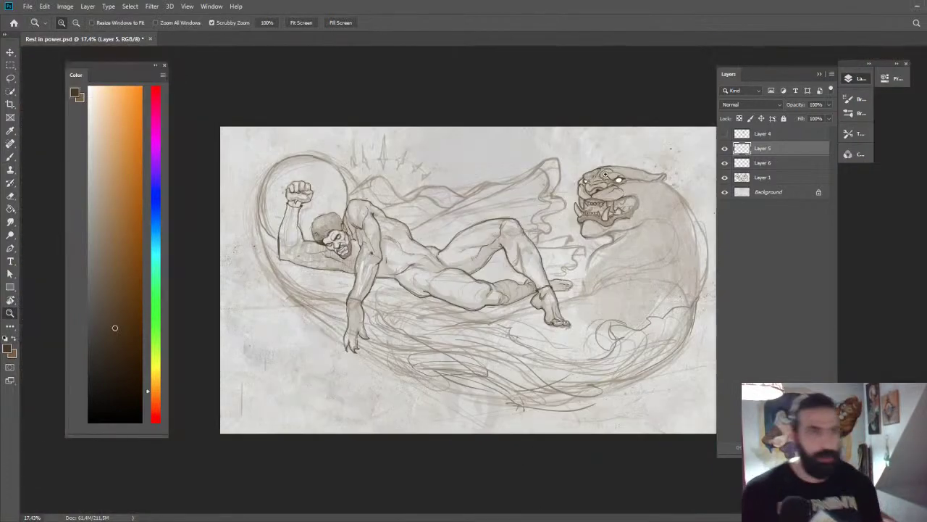
Collapse the layer list and ink the line running from the corner of the beast's larger eye back to its ear tip.
left_click(615, 217, "alt")
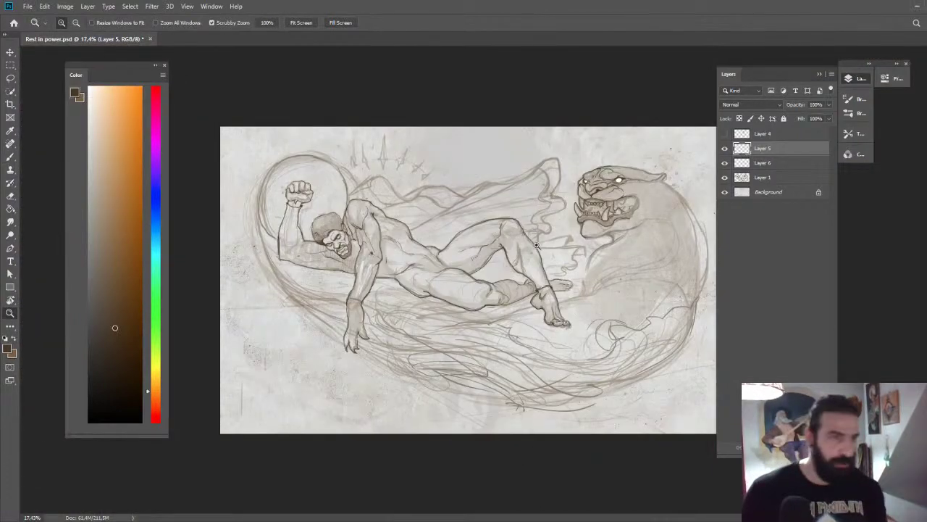
left_click(536, 247)
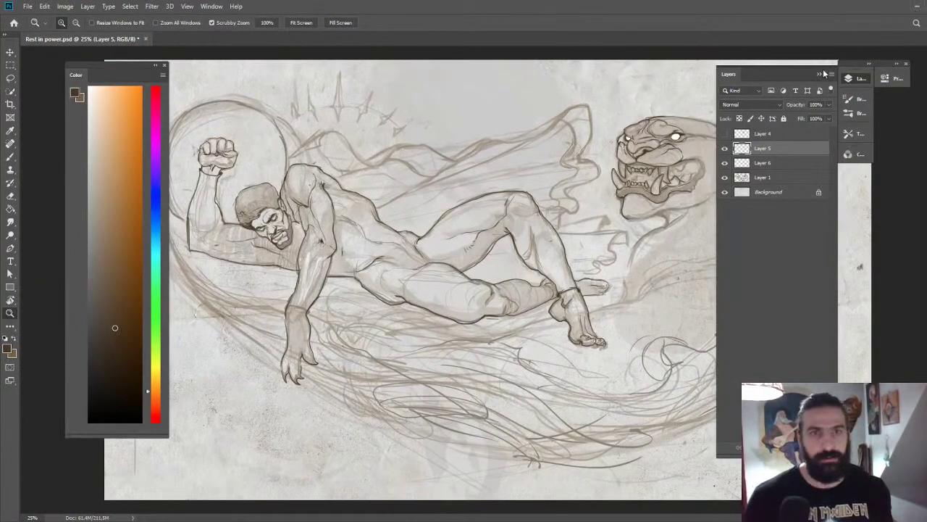
left_click(818, 75)
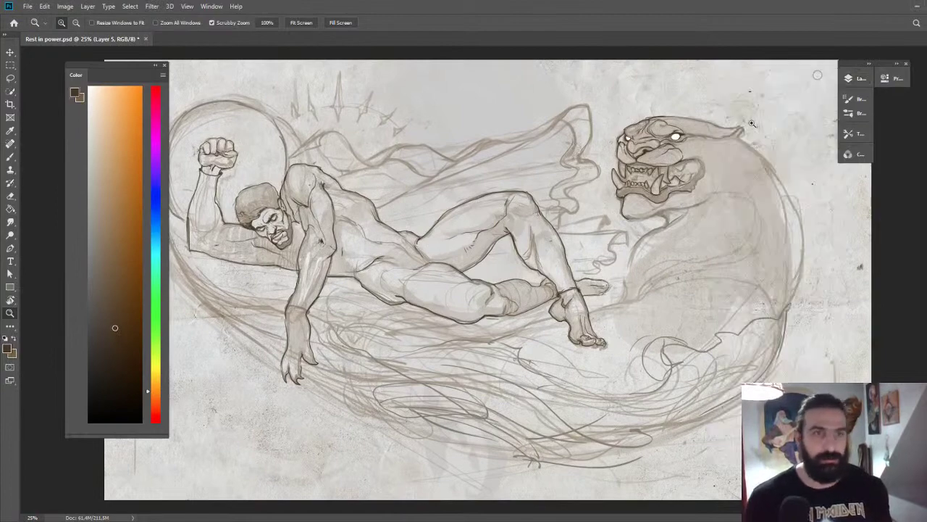
mouse_move(681, 128)
left_mouse_down()
mouse_move(722, 164)
mouse_move(685, 128)
mouse_move(589, 118)
left_mouse_up()
key("b")
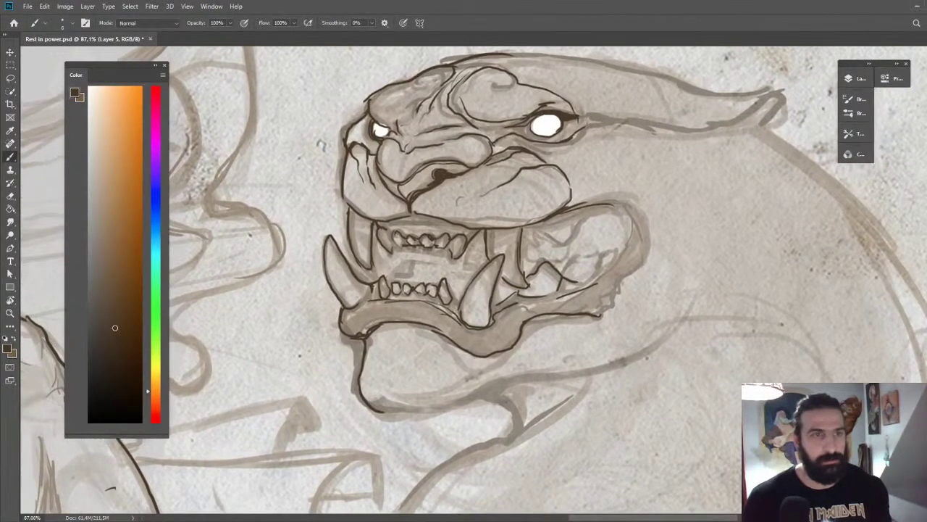
key("ctrl+space")
mouse_move(517, 127)
left_mouse_down()
mouse_move(536, 125)
mouse_move(543, 141)
mouse_move(496, 128)
mouse_move(528, 125)
mouse_move(579, 139)
mouse_move(626, 107)
mouse_move(578, 142)
left_mouse_up()
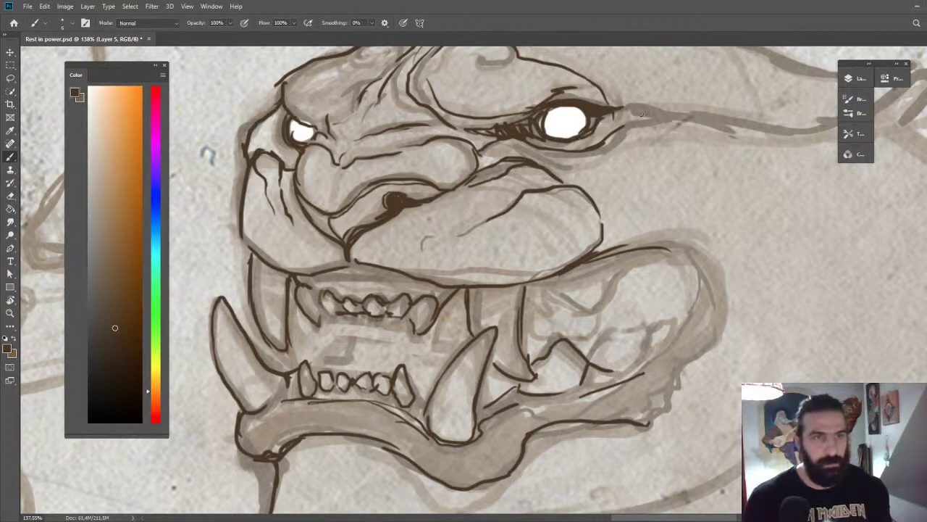
left_click_drag(624, 108, 677, 122)
mouse_move(620, 129)
left_mouse_down()
mouse_move(691, 114)
mouse_move(563, 167)
mouse_move(703, 154)
mouse_move(752, 123)
left_mouse_up()
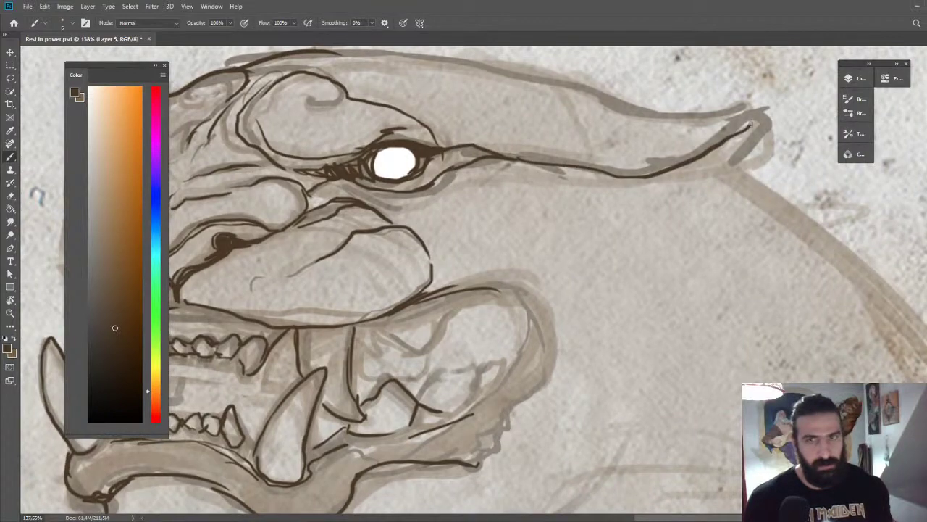
key("z")
mouse_move(749, 159)
left_mouse_down()
mouse_move(692, 156)
mouse_move(660, 174)
mouse_move(635, 116)
left_mouse_up()
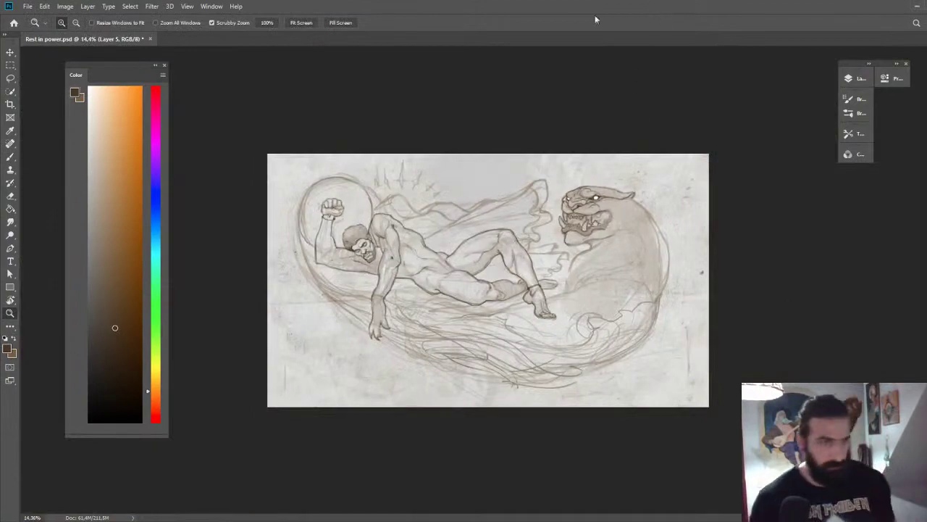
Examine the inked line art of the man's face and upper body up close.
left_click_drag(343, 250, 415, 251)
left_click_drag(488, 252, 551, 163)
left_click_drag(496, 152, 543, 163)
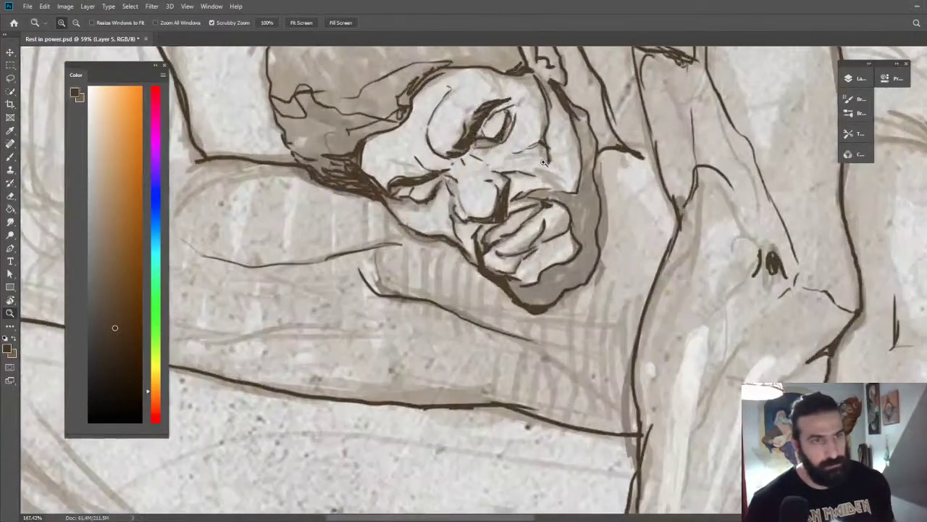
key("b")
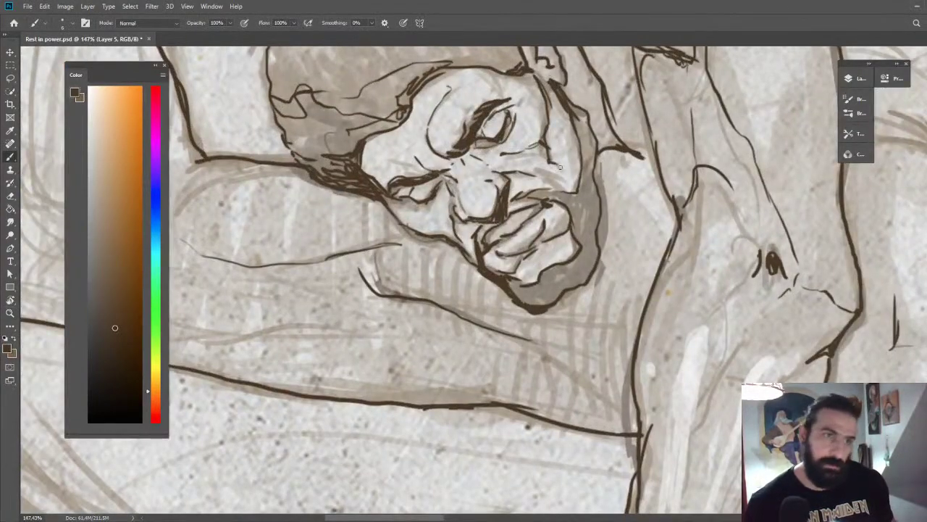
key("z")
left_click_drag(575, 184, 509, 183)
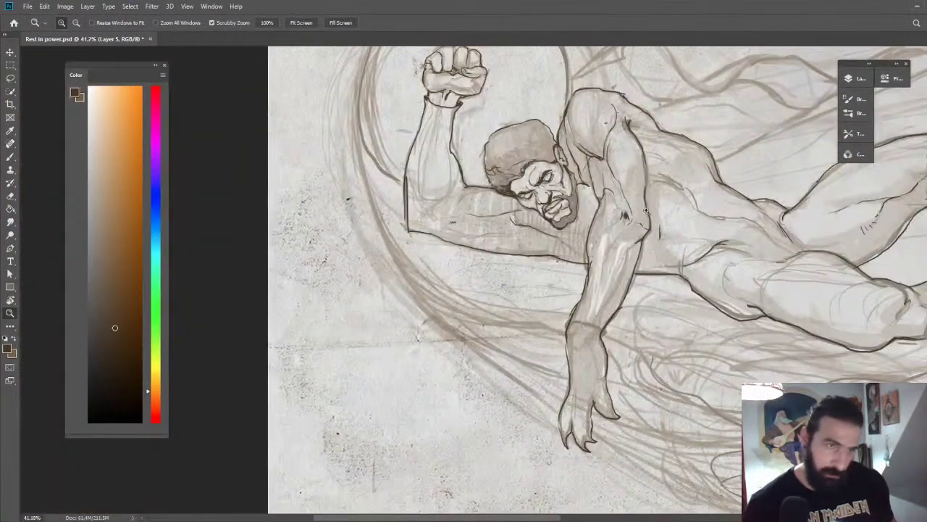
left_click_drag(647, 210, 625, 209)
Ink the rounded knee contour and the calf muscle line on the man's folded lower leg.
scroll(762, 245, "up", 3)
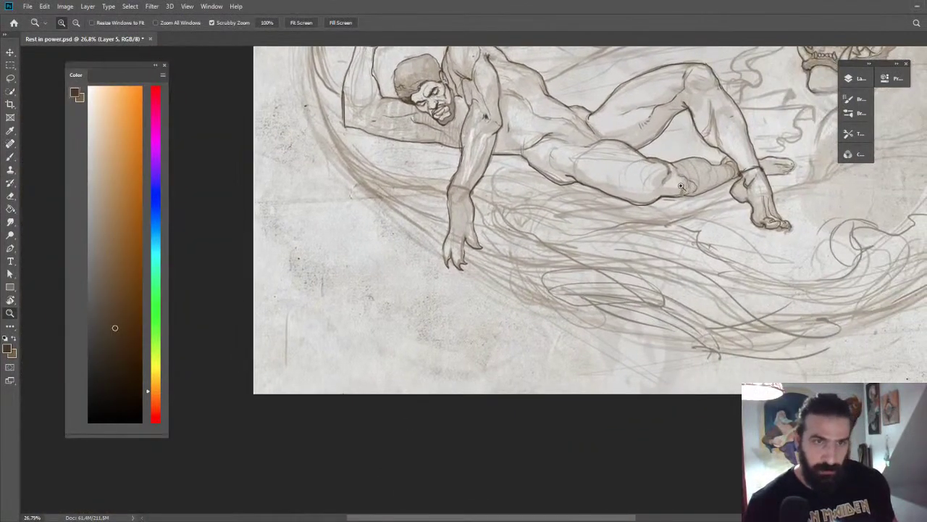
scroll(641, 139, "up", 2)
key("b")
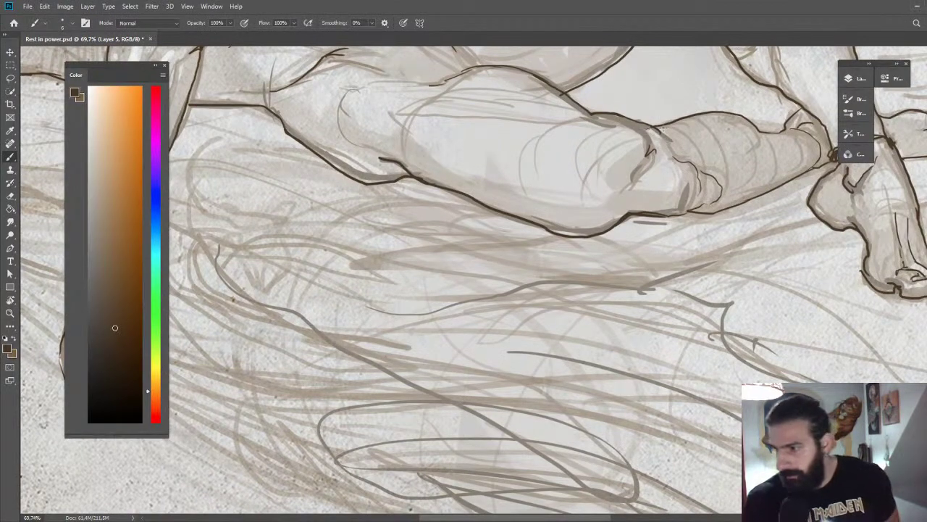
key("z")
scroll(652, 123, "down", 2)
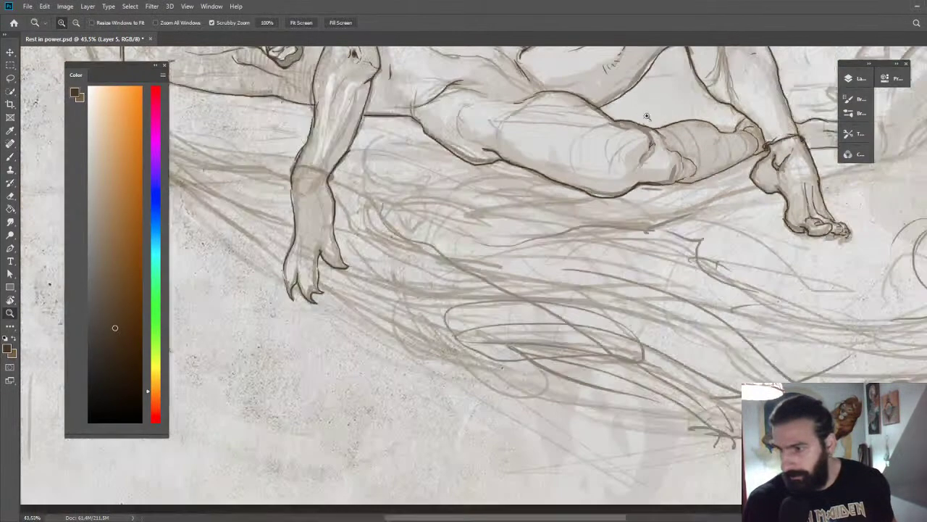
scroll(644, 103, "down", 2)
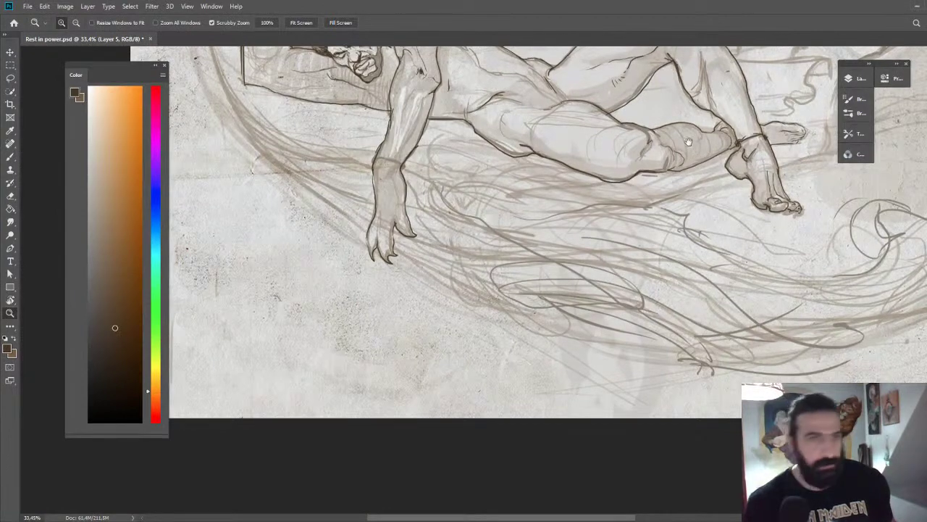
scroll(620, 177, "up", 1)
scroll(620, 177, "up", 3)
key("b")
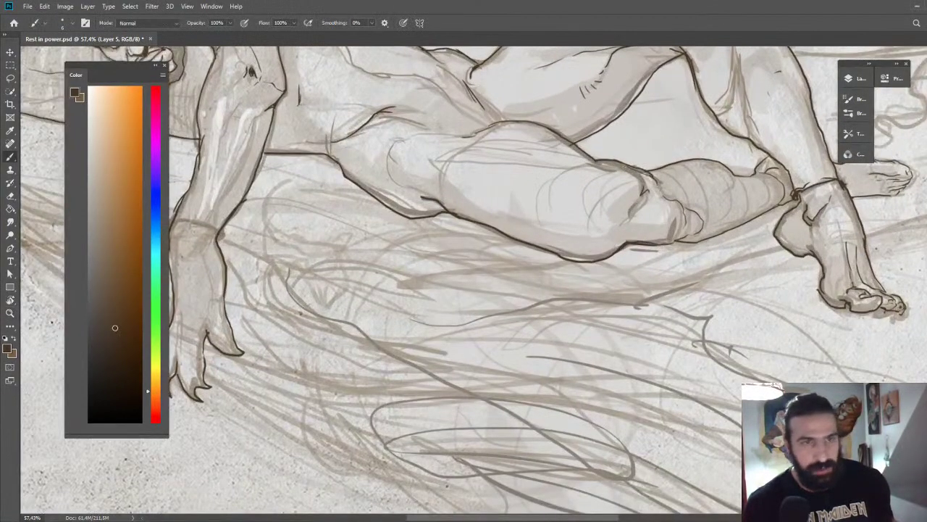
mouse_move(674, 200)
left_mouse_down()
mouse_move(699, 221)
mouse_move(682, 233)
mouse_move(666, 212)
mouse_move(692, 206)
left_mouse_up()
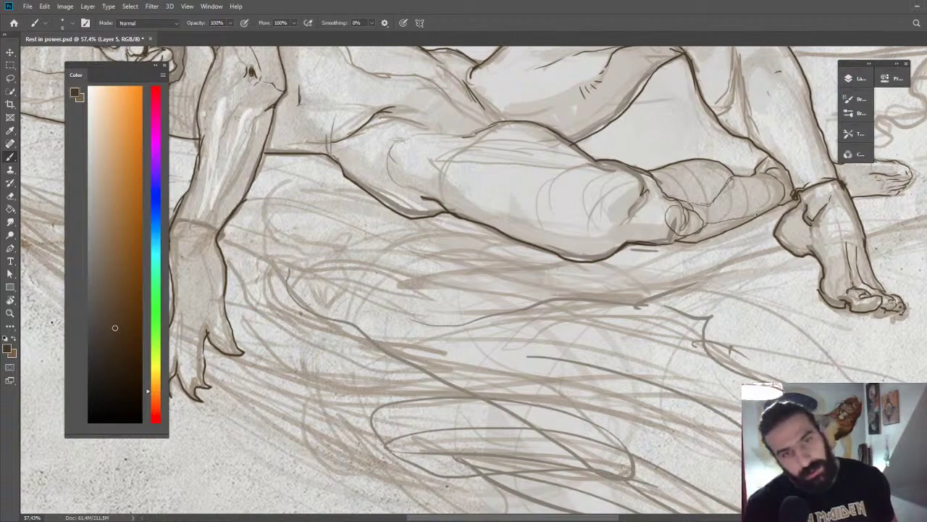
key("z")
scroll(767, 163, "down", 3)
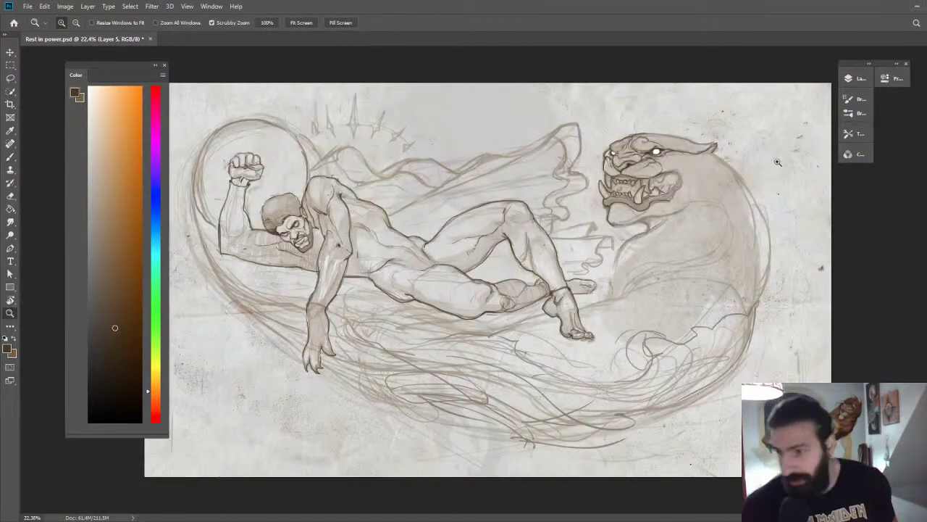
scroll(757, 171, "down", 2)
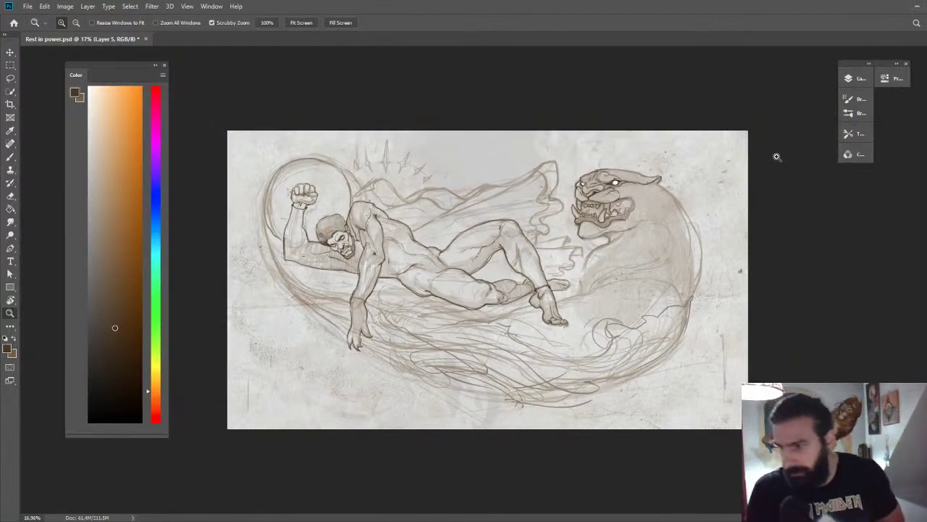
Ink the underside of the beast's lower jaw from the chin back towards the neck.
scroll(586, 246, "up", 4)
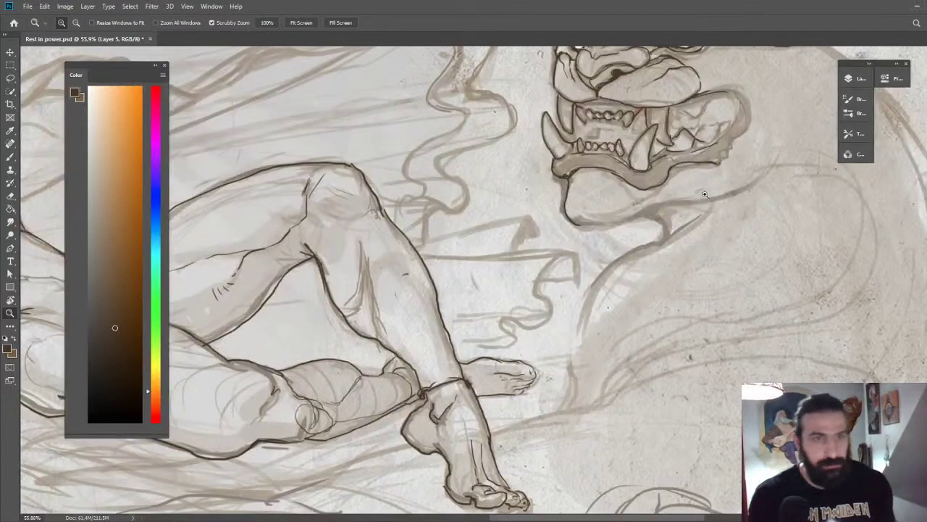
key("b")
mouse_move(578, 229)
left_mouse_down()
mouse_move(741, 192)
mouse_move(773, 158)
left_mouse_up()
key("z")
scroll(685, 215, "down", 3)
Ink the ragged outer edge of the beast's mouth corner and the inner curve of its cheek.
scroll(685, 215, "up", 4)
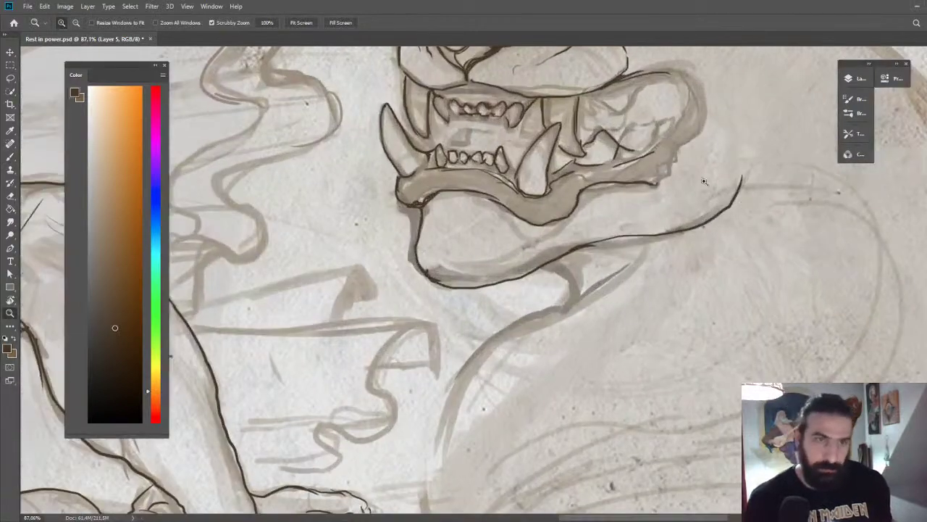
key("b")
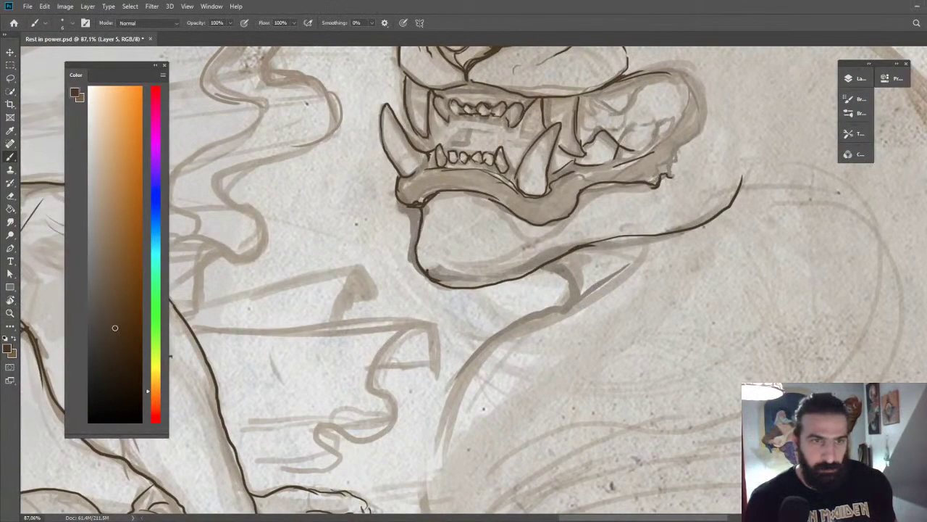
mouse_move(675, 165)
left_mouse_down()
mouse_move(700, 121)
mouse_move(702, 94)
left_mouse_up()
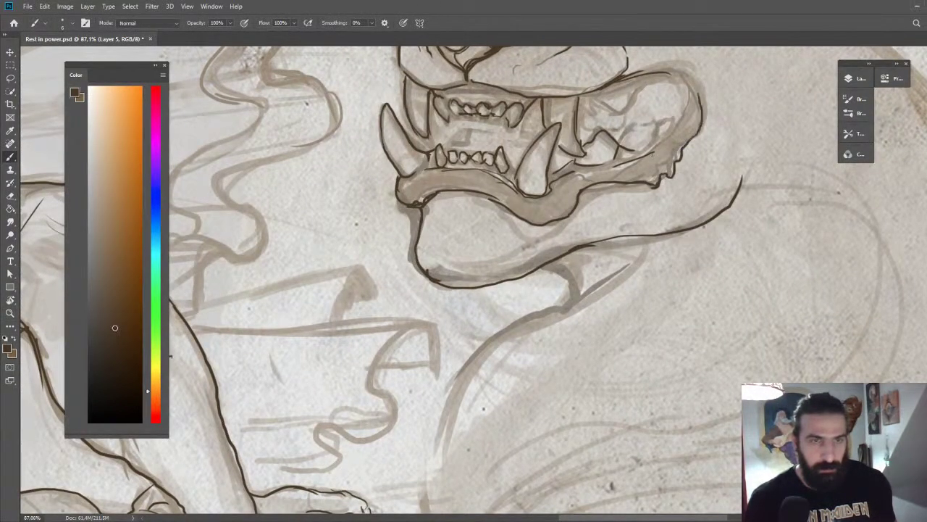
mouse_move(677, 125)
left_mouse_down()
mouse_move(649, 154)
mouse_move(686, 74)
mouse_move(653, 70)
left_mouse_up()
key("z")
left_click_drag(712, 192, 644, 98)
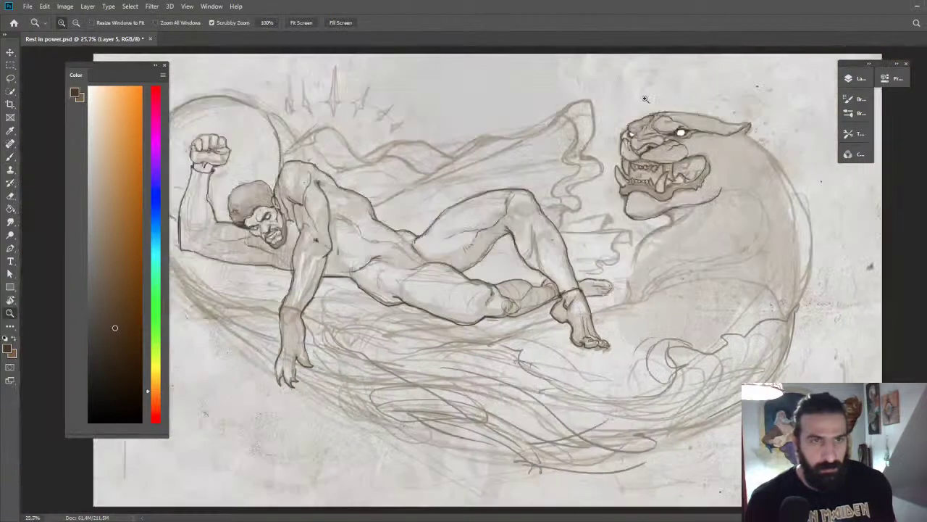
Add ink wrinkle lines on the bridge of the beast's snout between its eyes.
scroll(659, 124, "up", 4)
key("b")
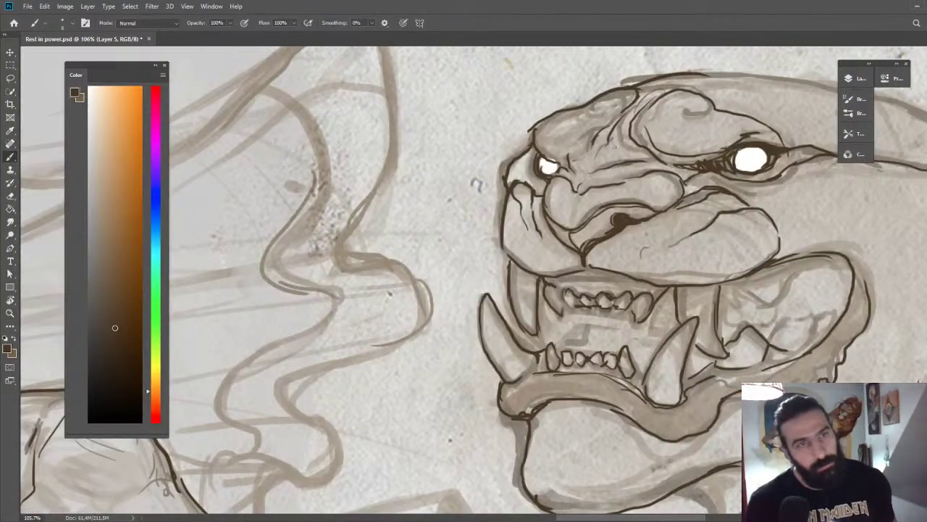
left_click_drag(608, 147, 570, 225)
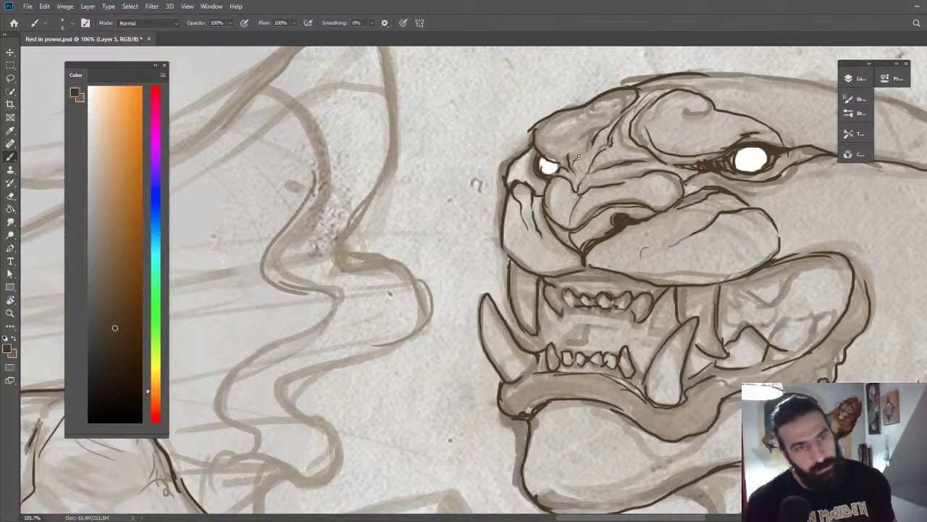
key("z")
scroll(477, 184, "down", 6)
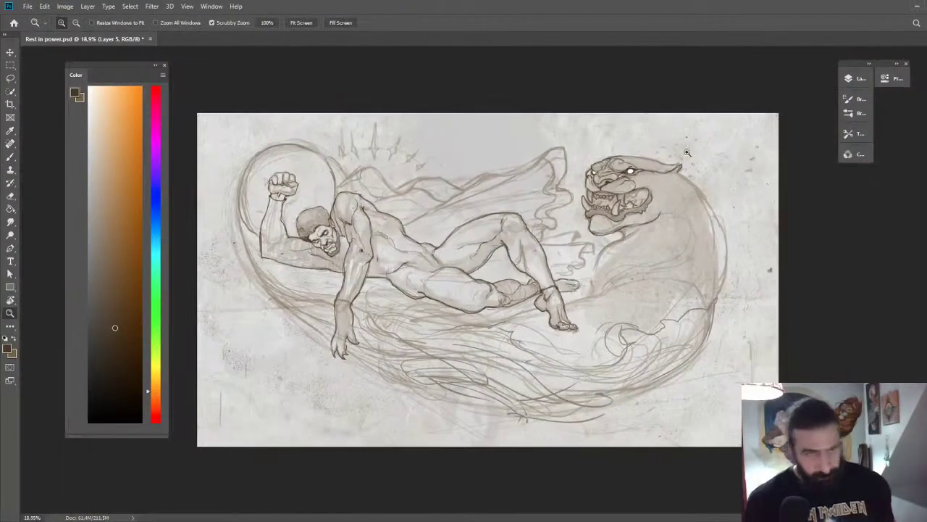
Ink the short crease at the inner elbow of the man's raised arm.
scroll(381, 229, "up", 3)
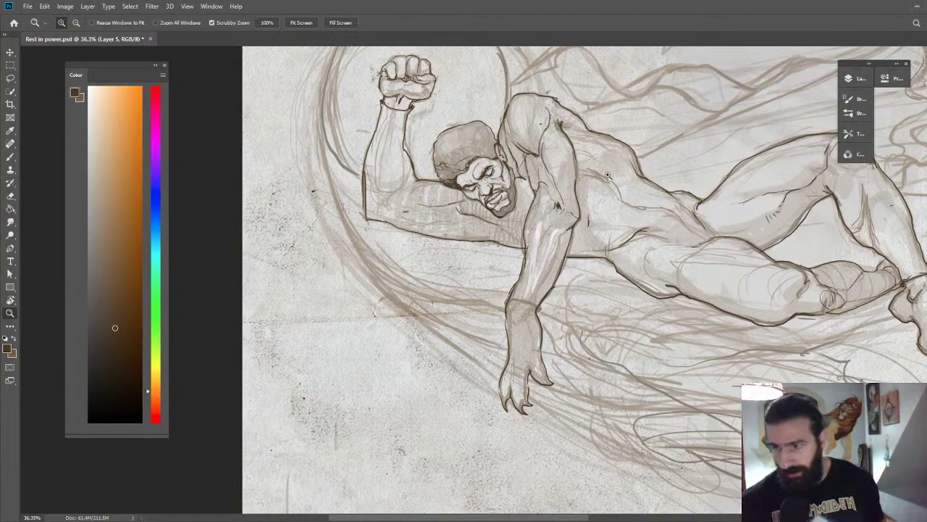
left_click_drag(433, 215, 452, 217)
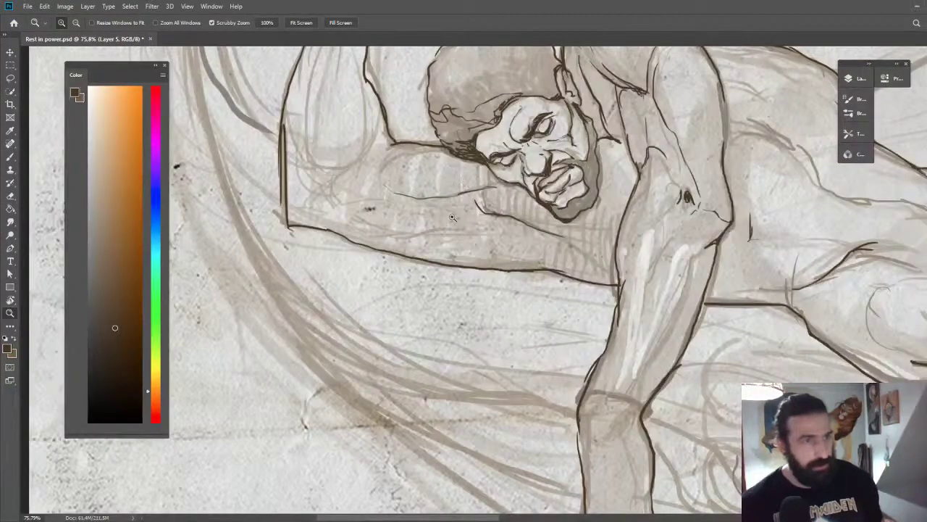
key("b")
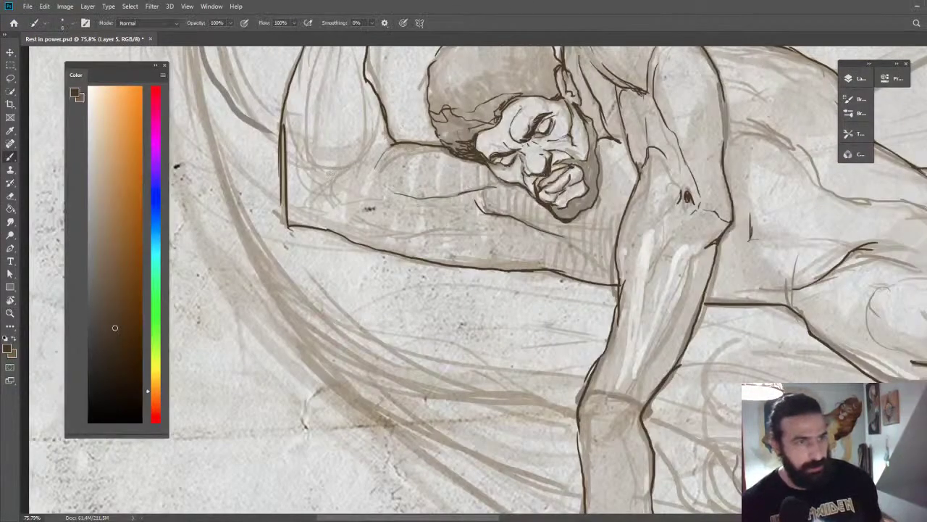
mouse_move(363, 153)
left_mouse_down()
mouse_move(329, 176)
mouse_move(305, 170)
mouse_move(319, 187)
mouse_move(305, 216)
left_mouse_up()
key("z")
left_click_drag(429, 172, 397, 169)
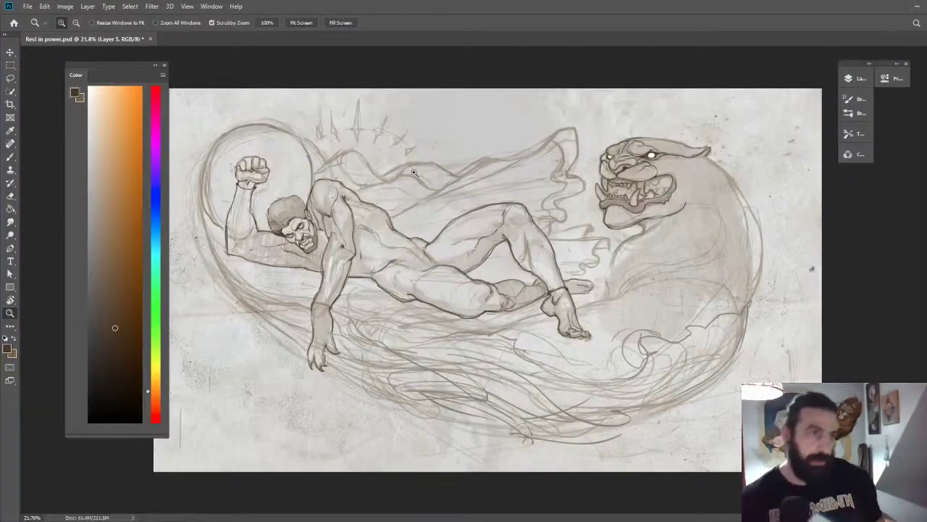
Ink the kneecap contour on the man's raised knee.
left_click(542, 245)
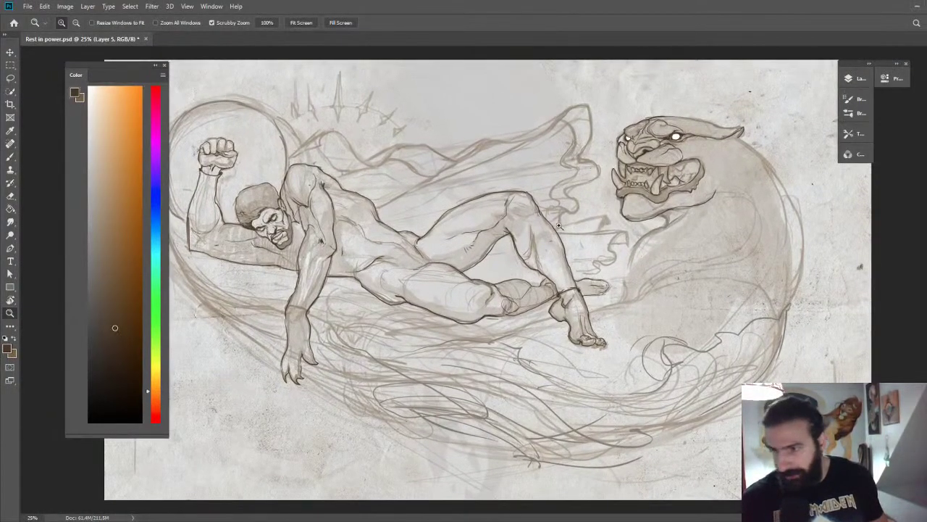
left_click_drag(532, 225, 550, 215)
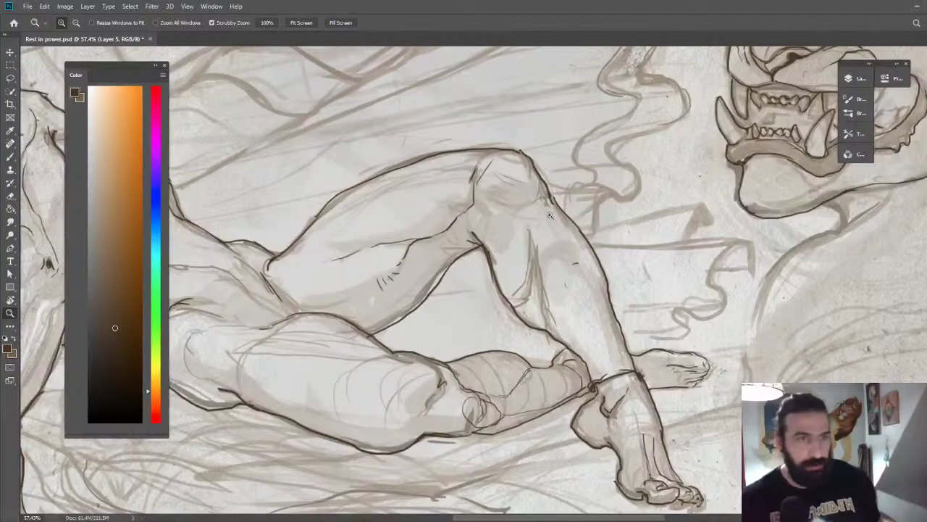
key("b")
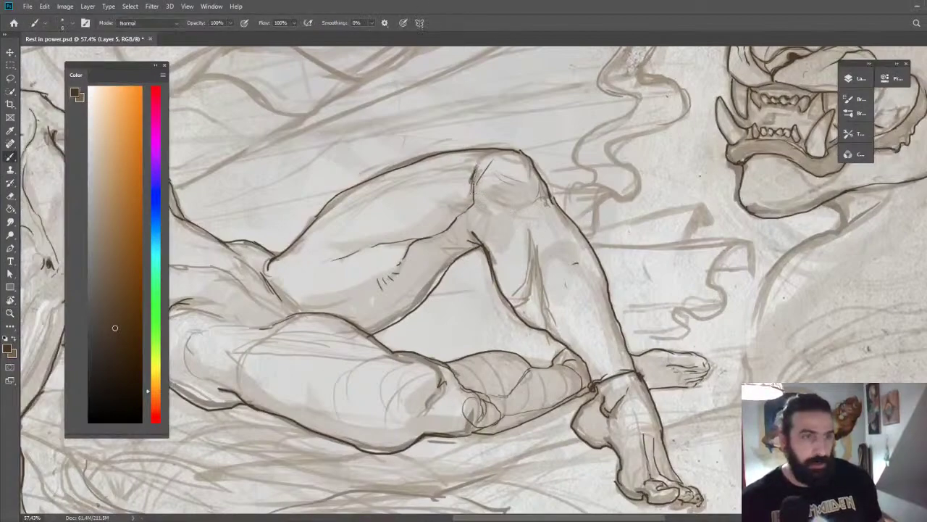
mouse_move(474, 192)
left_mouse_down()
mouse_move(475, 165)
mouse_move(490, 173)
left_mouse_up()
key("z")
left_click_drag(580, 157, 573, 153)
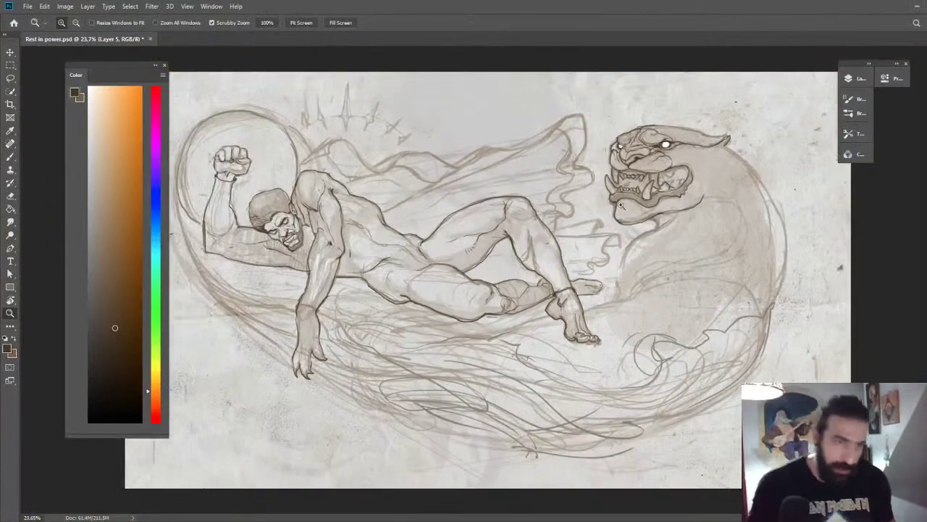
Ink the front contour of the beast's neck from under the jaw down to its chest.
left_click_drag(620, 205, 684, 223)
key("b")
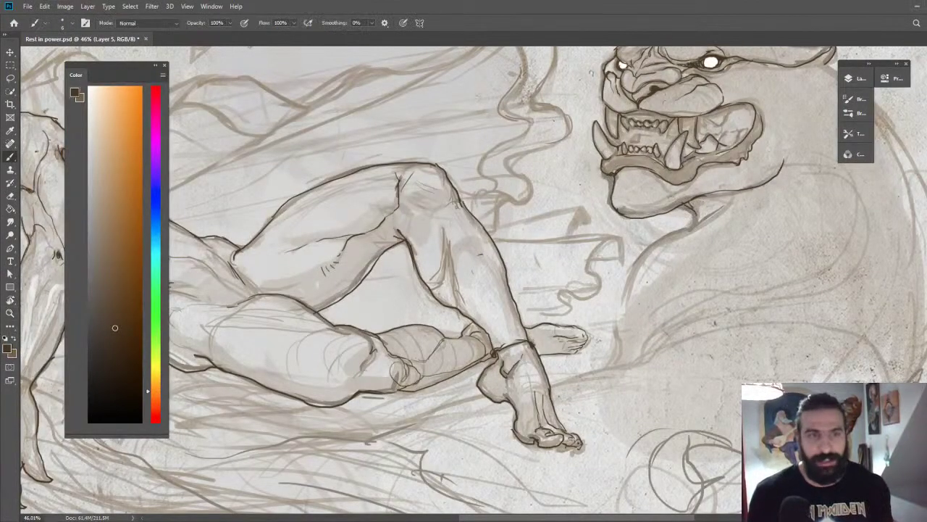
mouse_move(692, 211)
left_mouse_down()
mouse_move(699, 198)
mouse_move(629, 262)
mouse_move(621, 310)
left_mouse_up()
key("z")
key("ctrl+0")
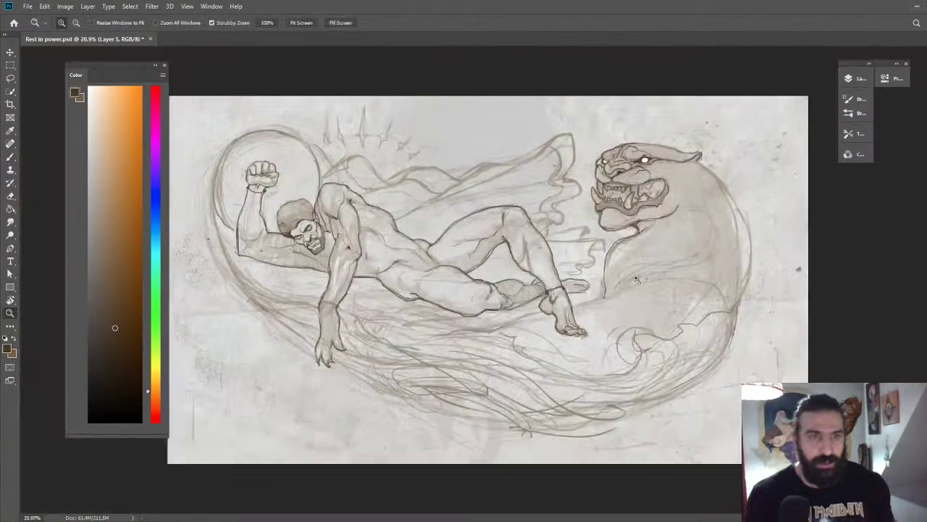
Ink the long curved muscle line sweeping from the base of the beast's chest up to its neck.
key("b")
mouse_move(609, 305)
left_mouse_down()
mouse_move(661, 293)
mouse_move(620, 289)
mouse_move(657, 258)
mouse_move(744, 232)
mouse_move(807, 192)
mouse_move(772, 129)
left_mouse_up()
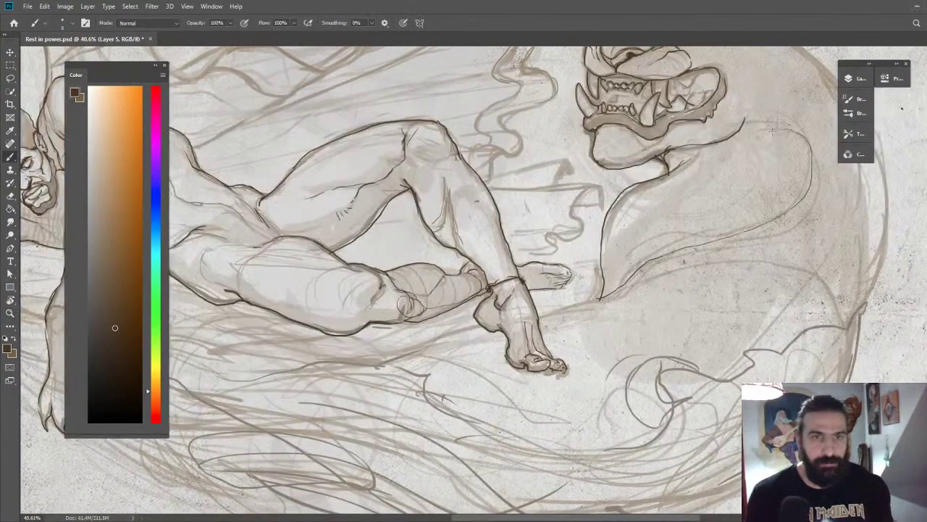
left_click_drag(772, 217, 659, 252)
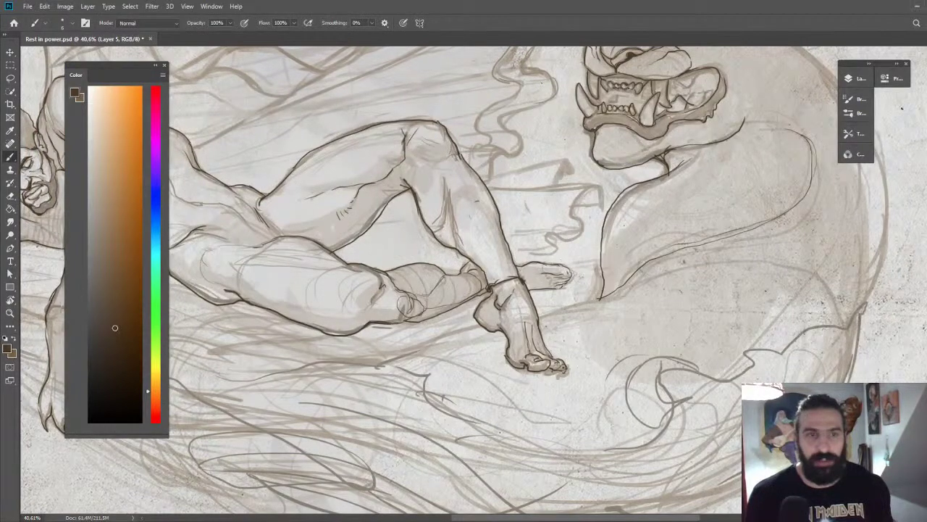
left_click_drag(693, 164, 593, 233)
Rotate the view and ink the beast's outer back contour from behind the ear down to the hip, erasing stray parts.
key("r")
left_click_drag(750, 154, 435, 122)
key("b")
left_click_drag(431, 81, 505, 165)
key("e")
mouse_move(489, 204)
left_mouse_down()
mouse_move(508, 216)
mouse_move(481, 194)
left_mouse_up()
key("b")
mouse_move(462, 154)
left_mouse_down()
mouse_move(464, 108)
mouse_move(484, 94)
left_mouse_up()
mouse_move(417, 147)
left_mouse_down()
mouse_move(458, 109)
mouse_move(520, 76)
mouse_move(601, 67)
mouse_move(711, 103)
left_mouse_up()
key("Escape")
key("z")
left_click_drag(715, 234, 699, 178)
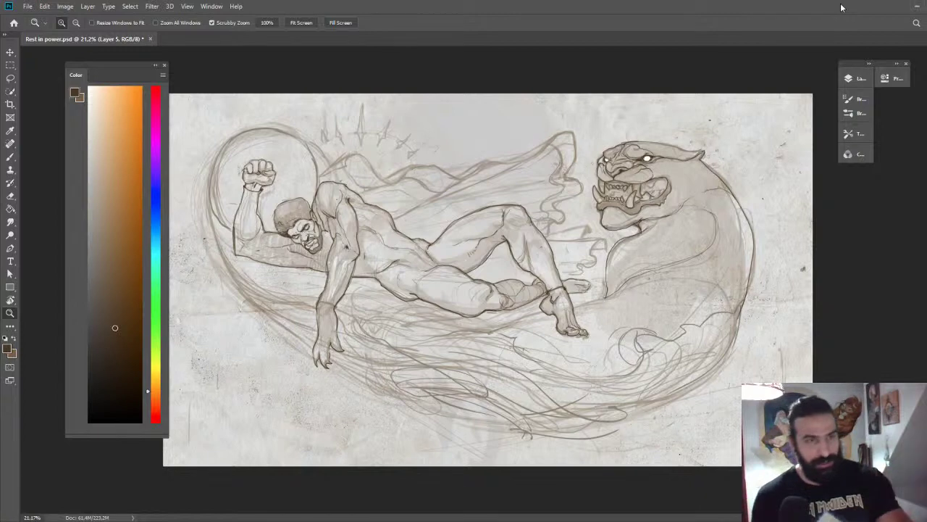
Ink the upper back teeth inside the corner of the beast's open mouth.
left_click_drag(658, 185, 804, 181)
key("b")
left_click_drag(617, 179, 635, 186)
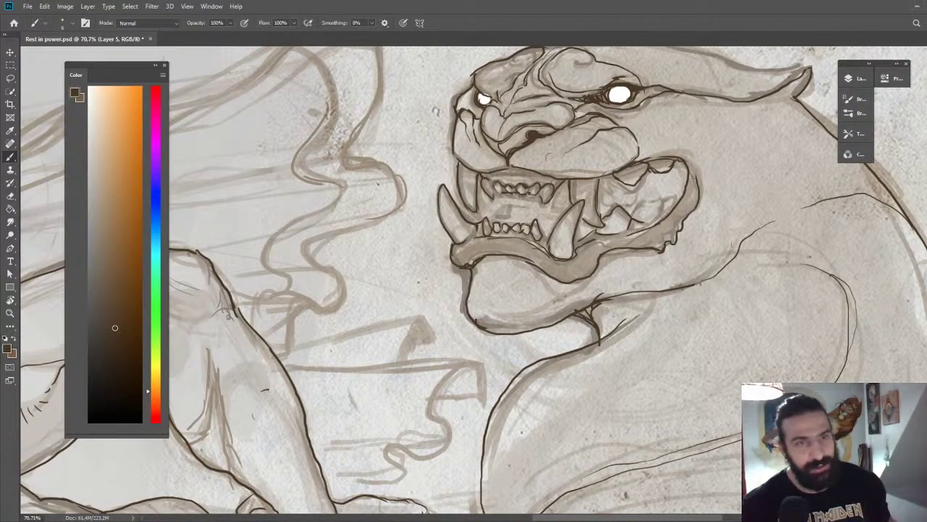
key("z")
left_click_drag(753, 184, 677, 147)
left_click_drag(721, 196, 668, 193)
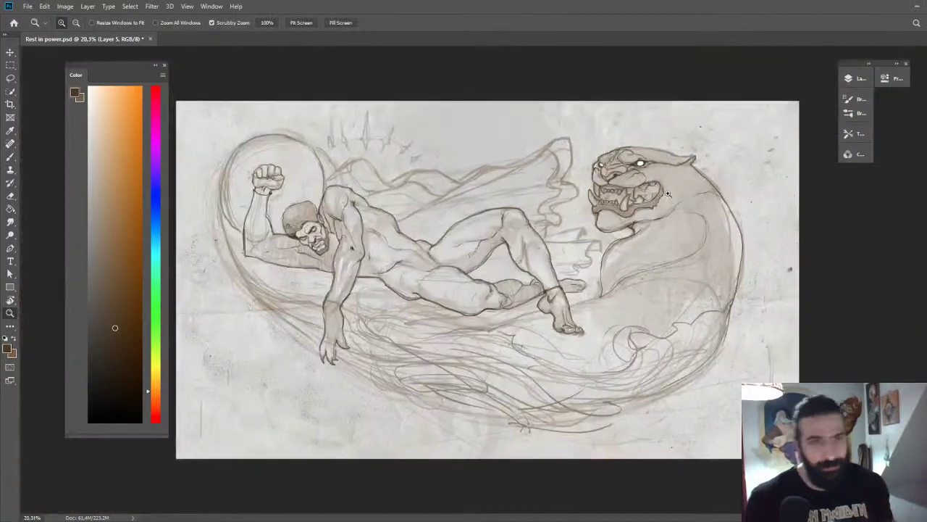
Erase and re-ink the wrinkle lines on the front of the beast's snout below its far eye.
left_click_drag(724, 170, 673, 157)
mouse_move(583, 237)
left_mouse_down()
mouse_move(643, 214)
mouse_move(647, 197)
mouse_move(678, 173)
mouse_move(713, 166)
left_mouse_up()
key("e")
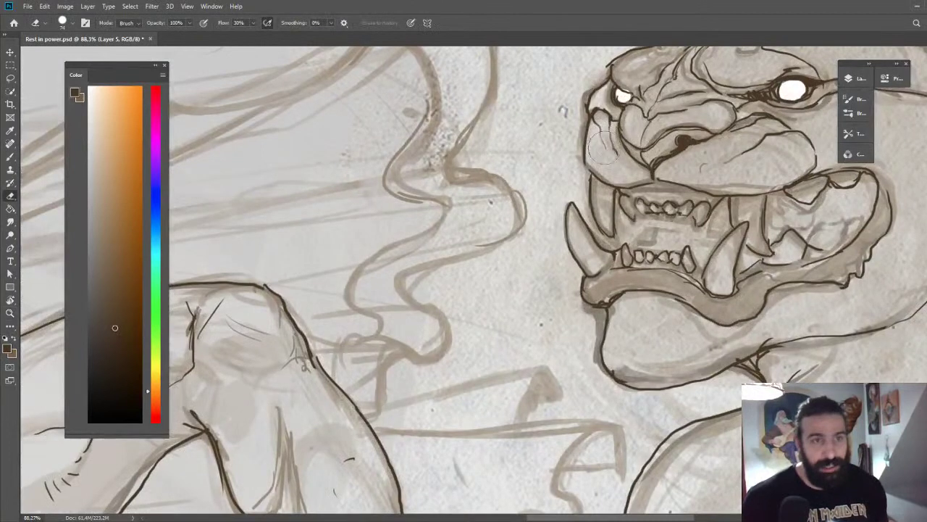
key("b")
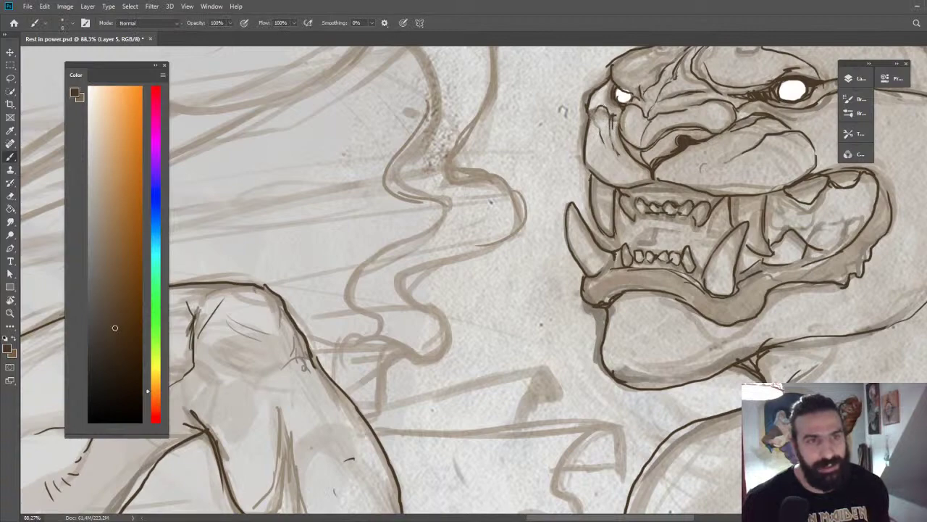
key("z")
left_click_drag(618, 117, 565, 120)
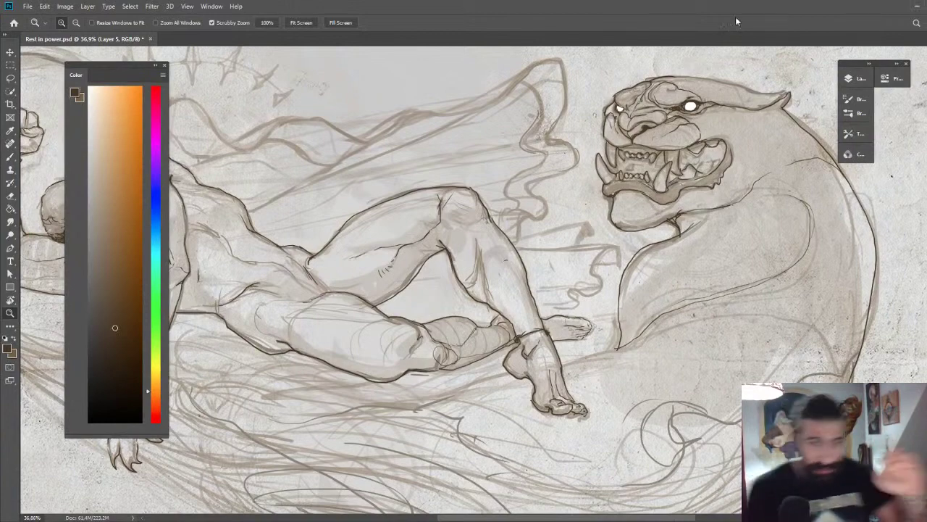
Add fine ink lines around the ankle of the man's planted foot.
left_click_drag(536, 384, 573, 384)
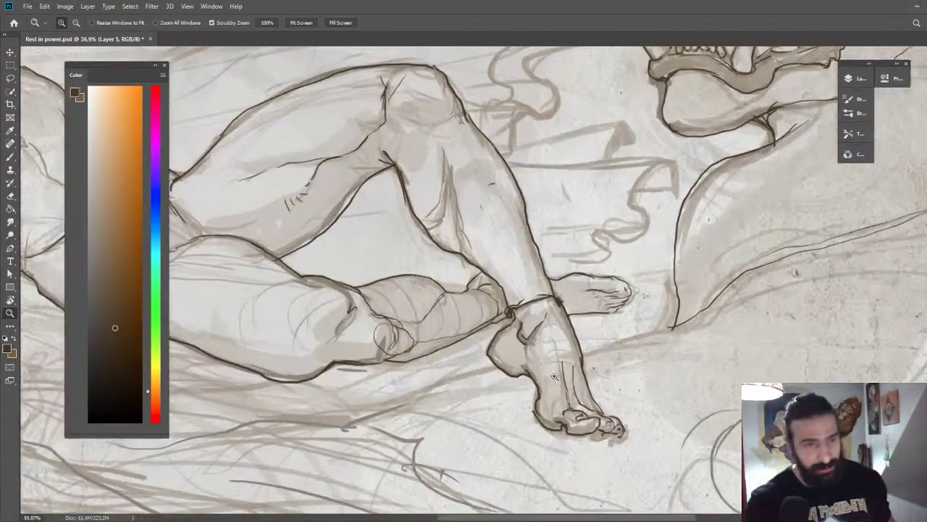
key("b")
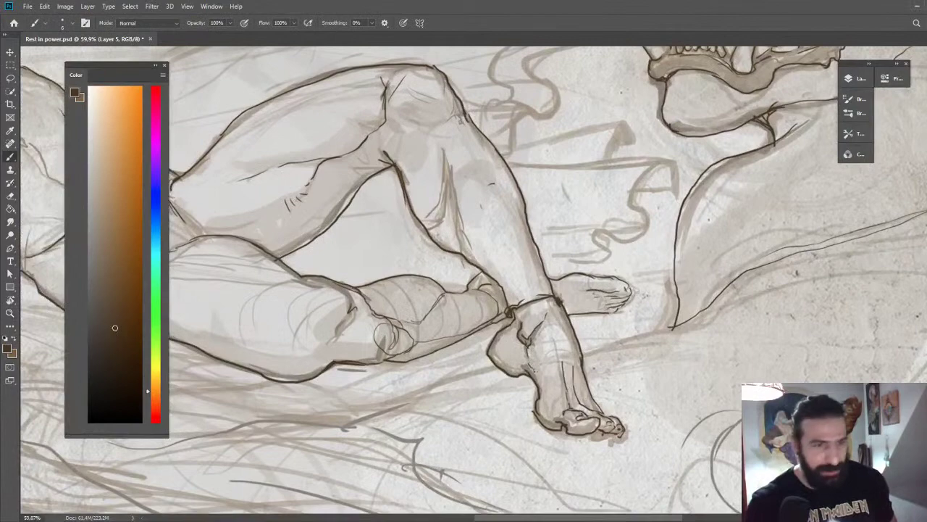
key("z")
left_click_drag(541, 385, 500, 384)
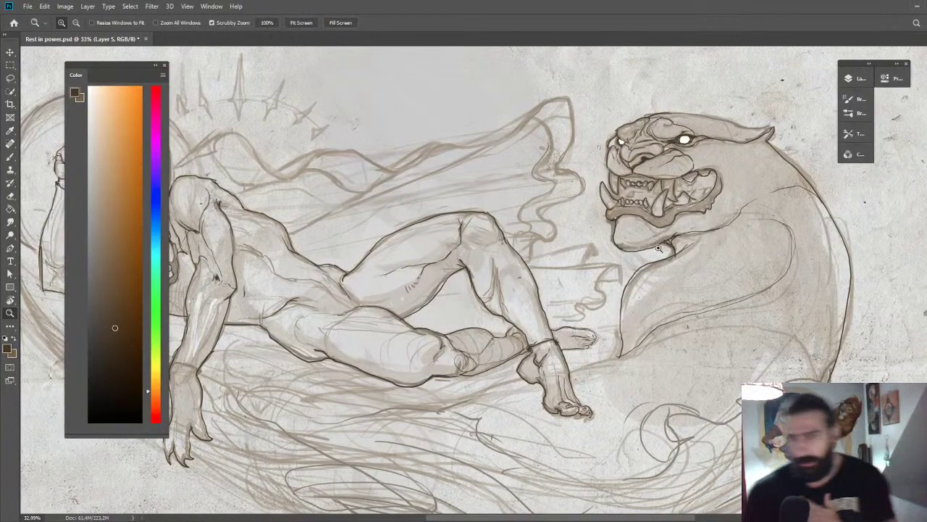
Erase a stretch of the outer forearm outline on the man's hanging arm and re-ink it near the wrist.
key("h")
mouse_move(555, 261)
left_mouse_down()
mouse_move(523, 247)
mouse_move(406, 231)
mouse_move(569, 169)
mouse_move(641, 124)
left_mouse_up()
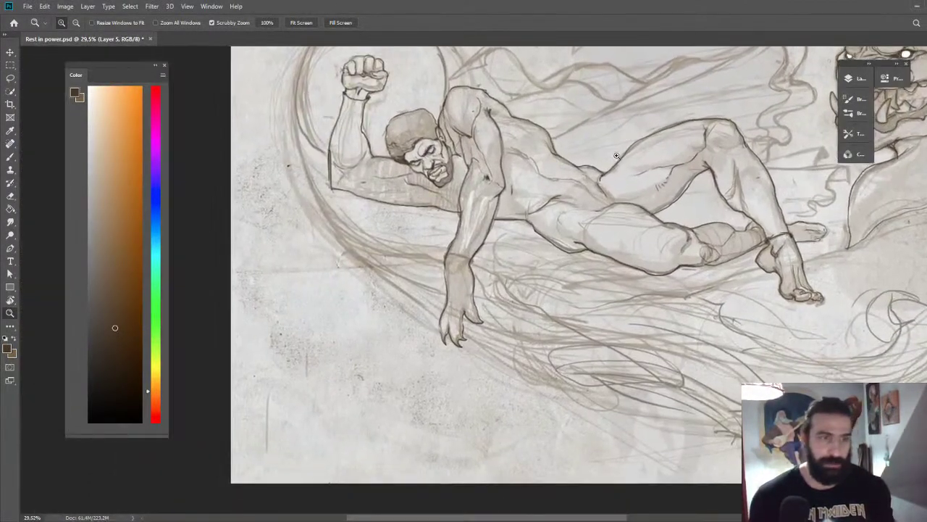
left_click_drag(425, 295, 500, 291)
key("b")
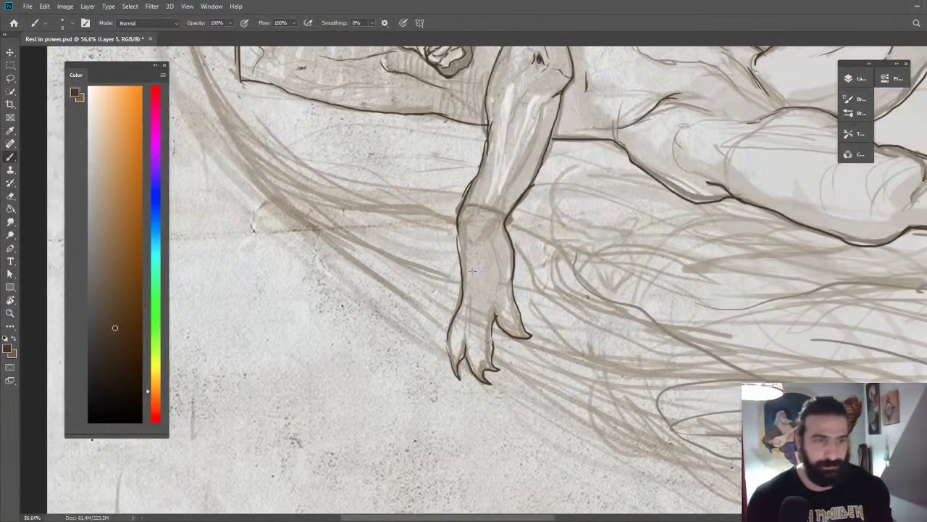
key("e")
mouse_move(486, 154)
left_mouse_down()
mouse_move(468, 192)
mouse_move(484, 155)
left_mouse_up()
key("b")
mouse_move(464, 195)
left_mouse_down()
mouse_move(487, 140)
mouse_move(474, 163)
left_mouse_up()
Redraw the outer forearm contour of the hanging arm from below the elbow down to the wrist.
key("e")
key("b")
left_click_drag(486, 121, 462, 202)
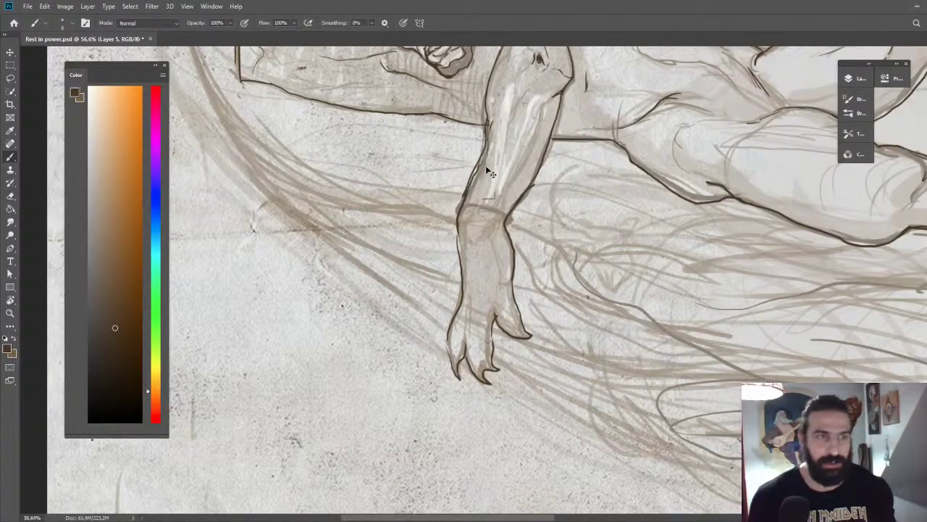
key("ctrl+z")
left_click_drag(487, 129, 470, 191)
key("z")
left_click_drag(619, 148, 521, 146)
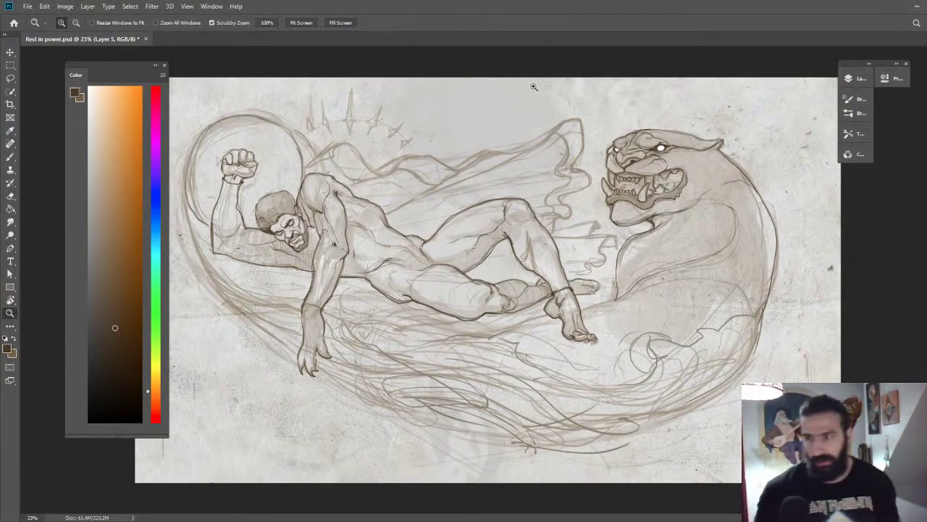
Rotate the view and ink short hair strokes along the man's hairline above the forehead.
key("r")
mouse_move(429, 214)
left_mouse_down()
mouse_move(437, 132)
mouse_move(659, 248)
left_mouse_up()
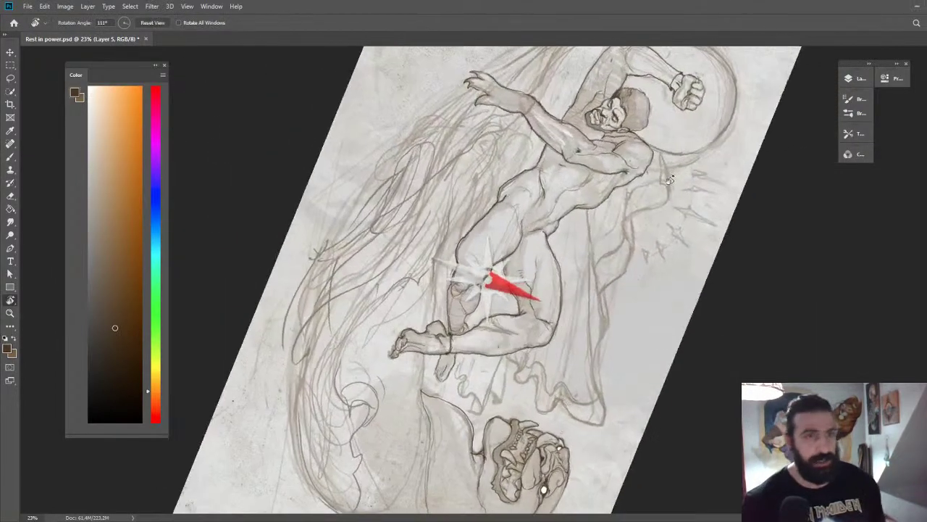
key("z")
left_click_drag(632, 90, 695, 93)
key("b")
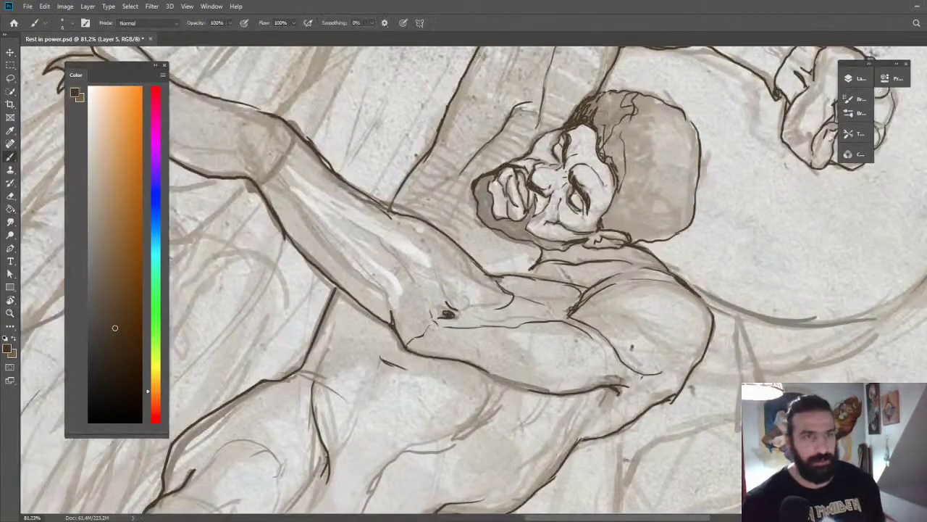
left_click_drag(597, 137, 605, 152)
left_click_drag(603, 135, 607, 157)
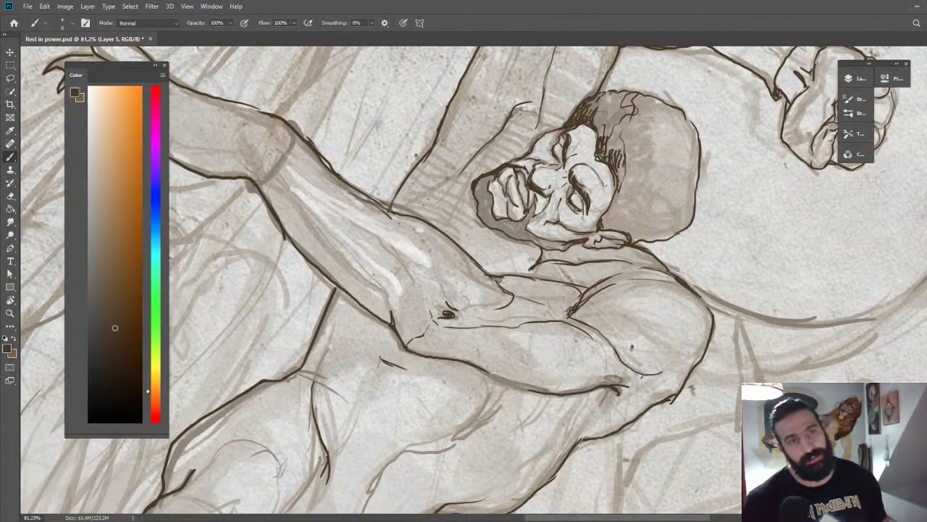
Continue the short hair strokes along the man's temple and sideburn down to the ear.
left_click_drag(622, 180, 607, 231)
mouse_move(617, 196)
left_mouse_down()
mouse_move(610, 223)
mouse_move(620, 229)
left_mouse_up()
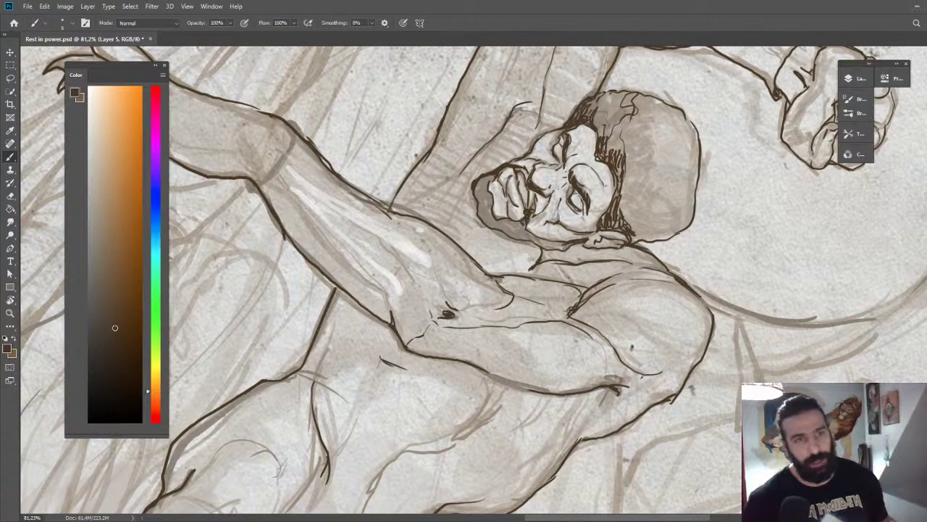
key("Escape")
mouse_move(347, 305)
left_mouse_down()
mouse_move(421, 300)
mouse_move(385, 304)
left_mouse_up()
key("z")
left_click_drag(432, 280, 355, 276)
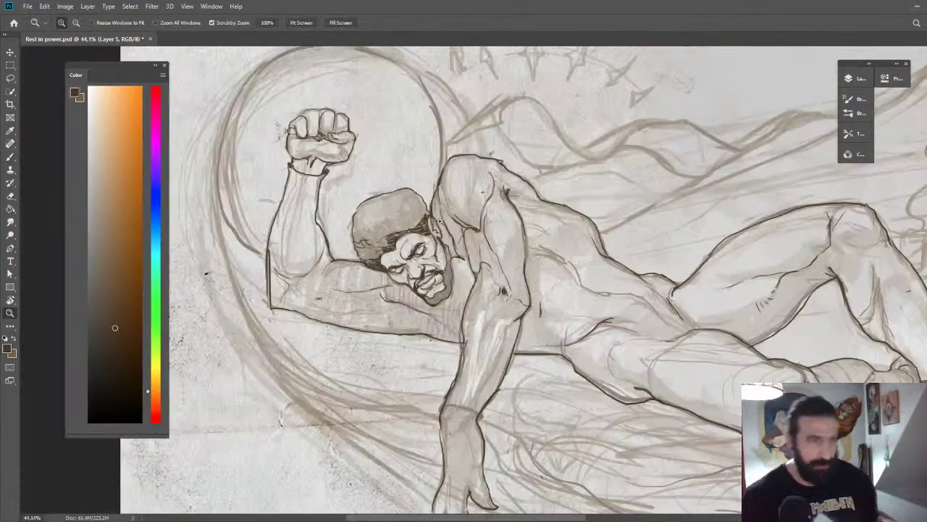
Ink the curved rib contour lines on the man's torso beside the hanging upper arm.
scroll(400, 234, "down", 3)
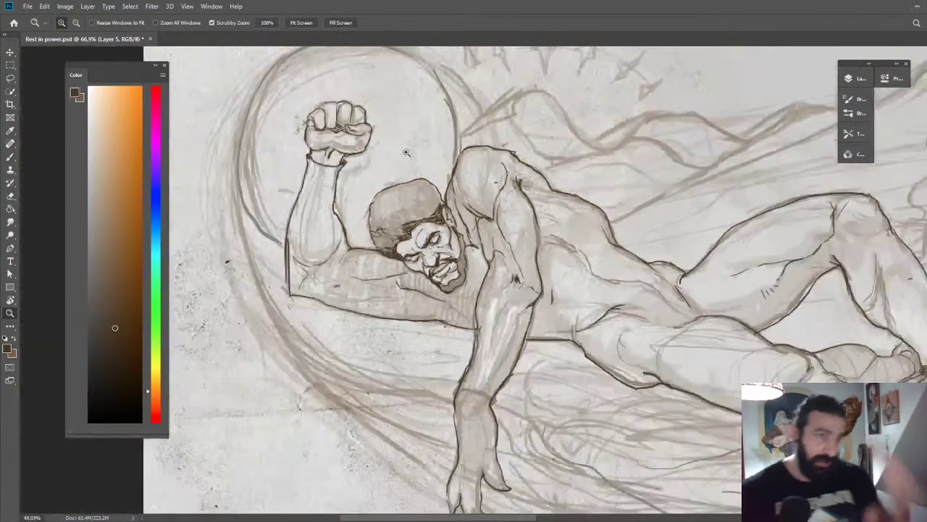
scroll(564, 183, "up", 4)
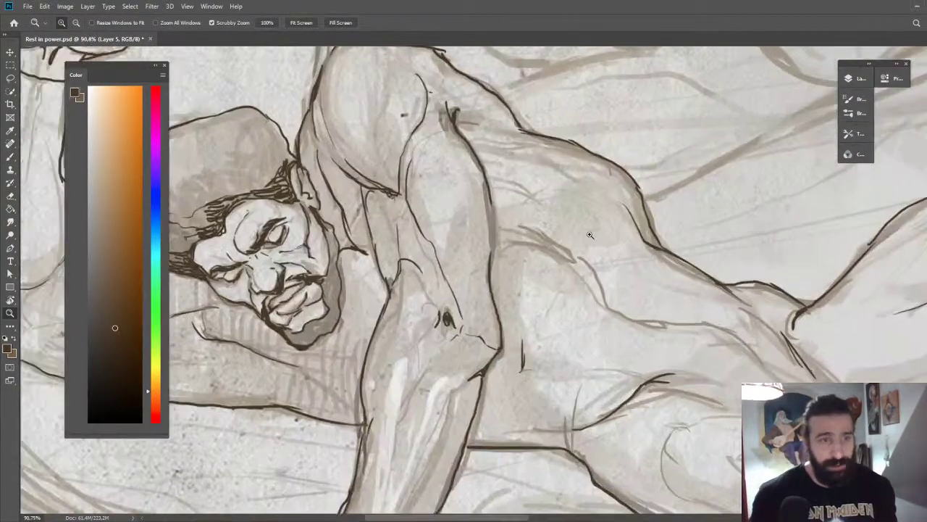
key("b")
mouse_move(501, 238)
left_mouse_down()
mouse_move(526, 238)
mouse_move(572, 254)
left_mouse_up()
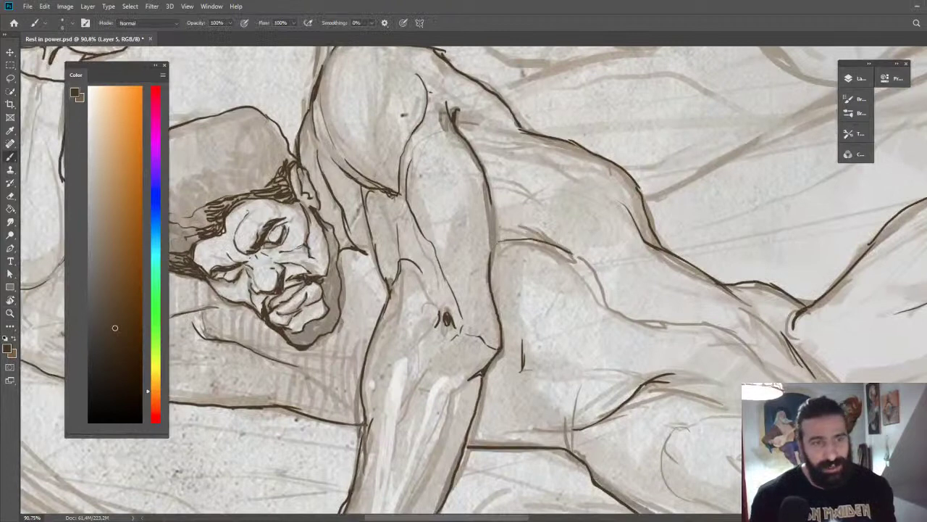
key("ctrl+z")
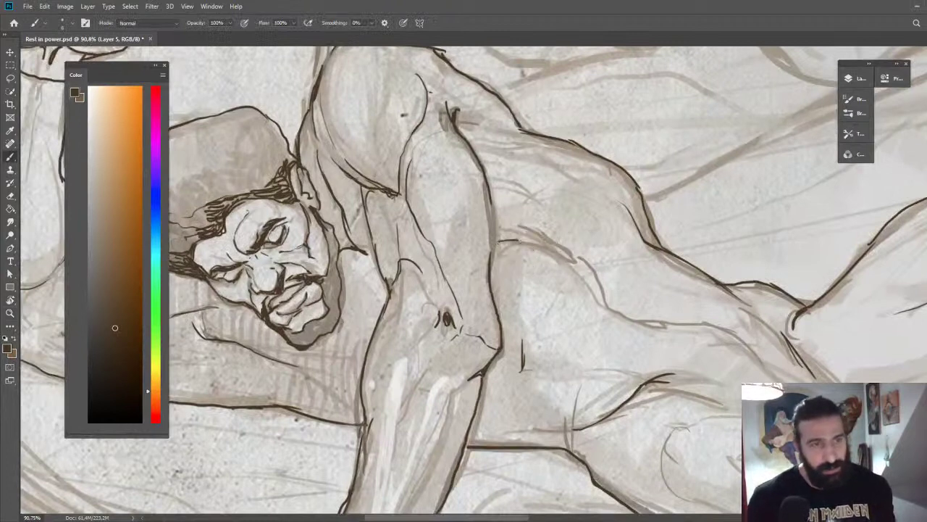
mouse_move(532, 240)
left_mouse_down()
mouse_move(568, 259)
mouse_move(526, 236)
mouse_move(536, 232)
left_mouse_up()
mouse_move(491, 191)
left_mouse_down()
mouse_move(533, 197)
mouse_move(523, 193)
mouse_move(550, 210)
left_mouse_up()
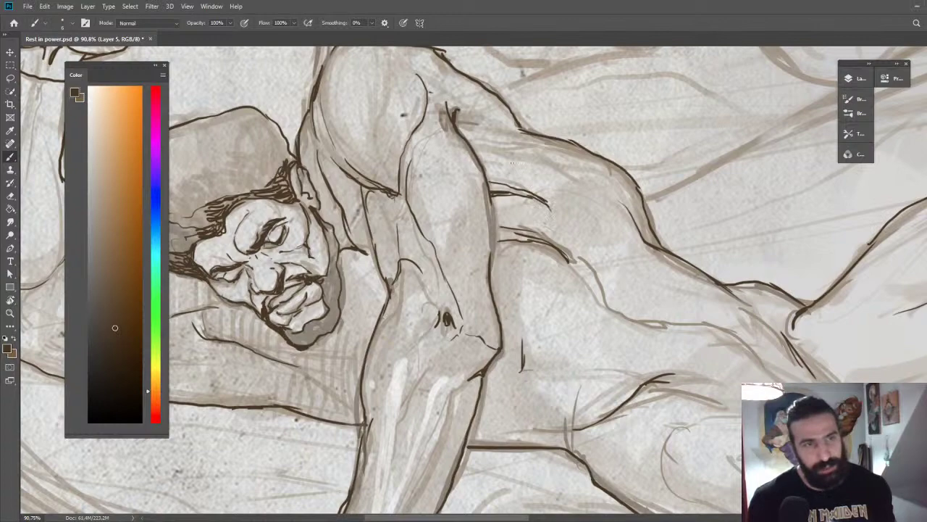
Ink another short rib line beside the hanging upper arm and a contour from the inner elbow down the forearm.
left_click_drag(480, 160, 515, 169)
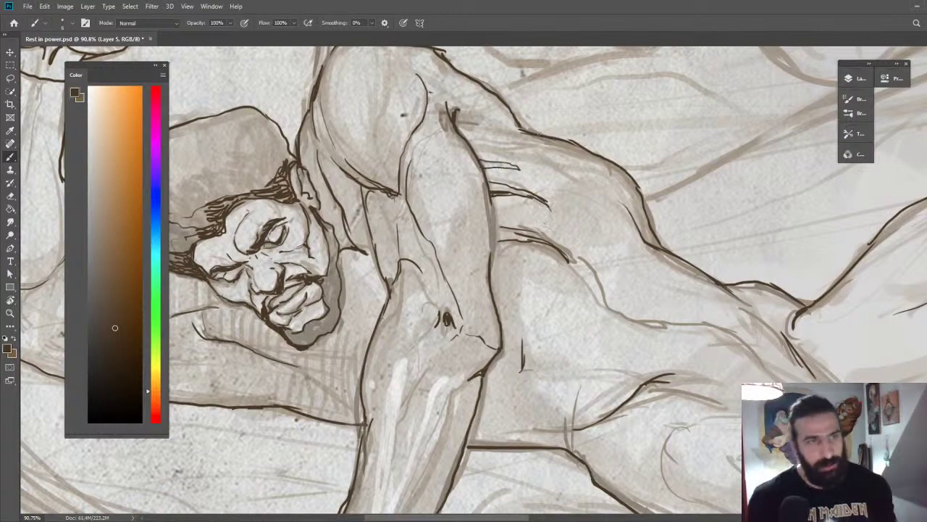
key("r")
mouse_move(504, 124)
left_mouse_down()
mouse_move(534, 288)
mouse_move(527, 261)
mouse_move(567, 229)
left_mouse_up()
key("b")
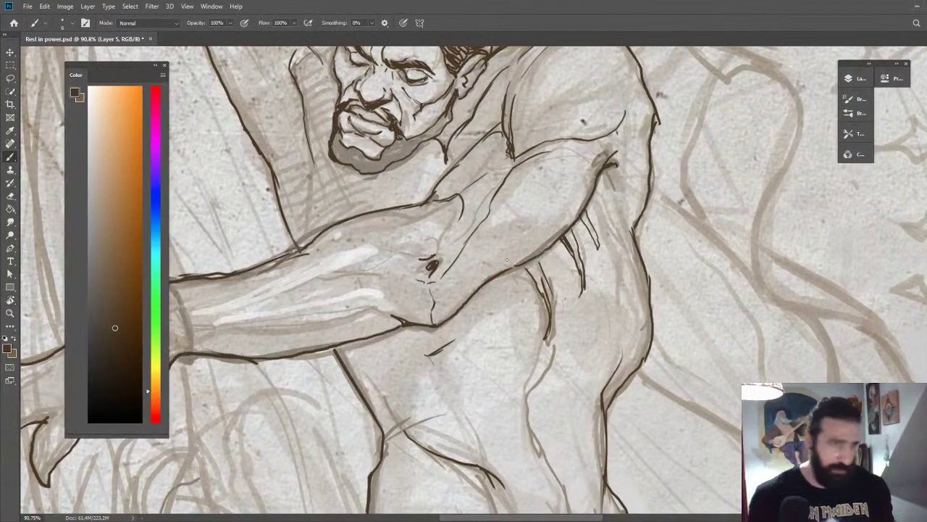
key("Escape")
left_click_drag(433, 323, 373, 394)
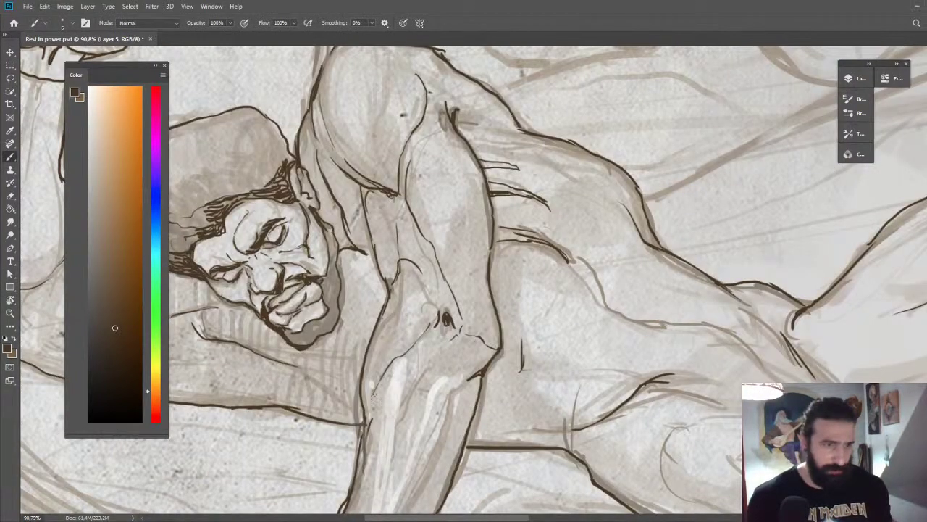
Ink the underside contour of the bent lower leg, joining the thigh outline to the calf near the knee.
key("z")
left_click_drag(454, 334, 392, 328)
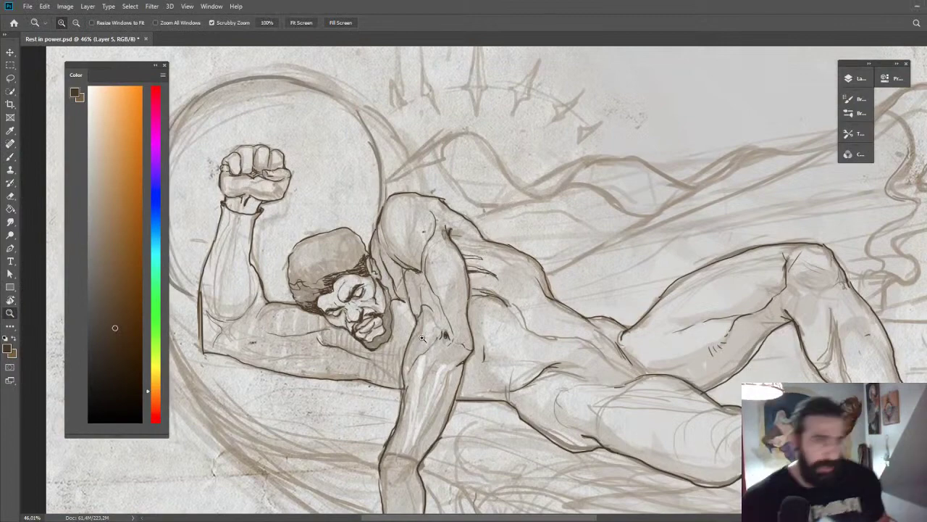
left_click_drag(423, 338, 384, 338)
left_click_drag(447, 405, 453, 85)
mouse_move(691, 96)
left_mouse_down()
mouse_move(665, 176)
mouse_move(688, 160)
left_mouse_up()
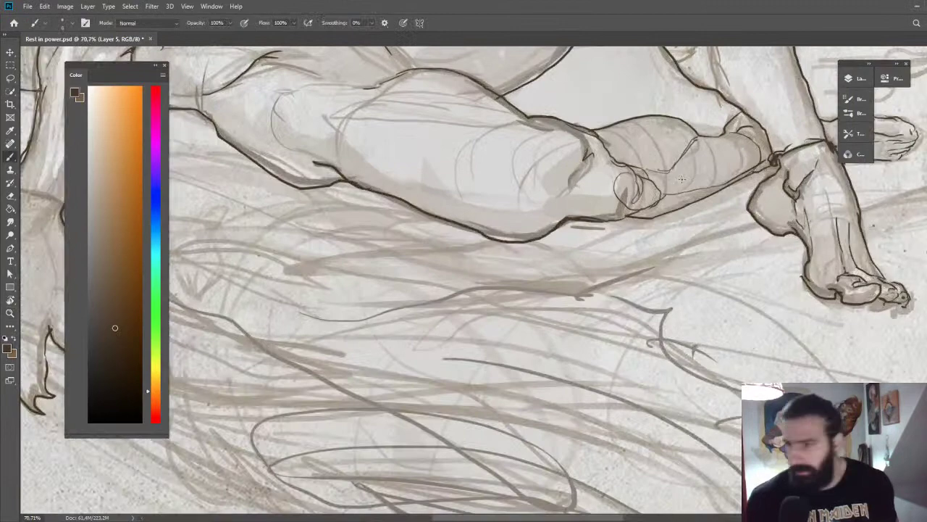
key("z")
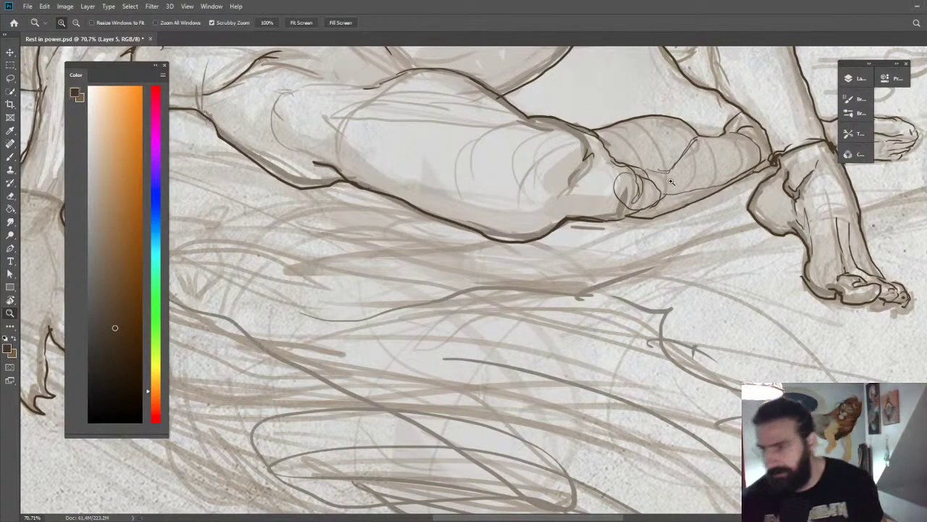
mouse_move(671, 182)
left_mouse_down()
mouse_move(649, 182)
mouse_move(701, 171)
left_mouse_up()
key("b")
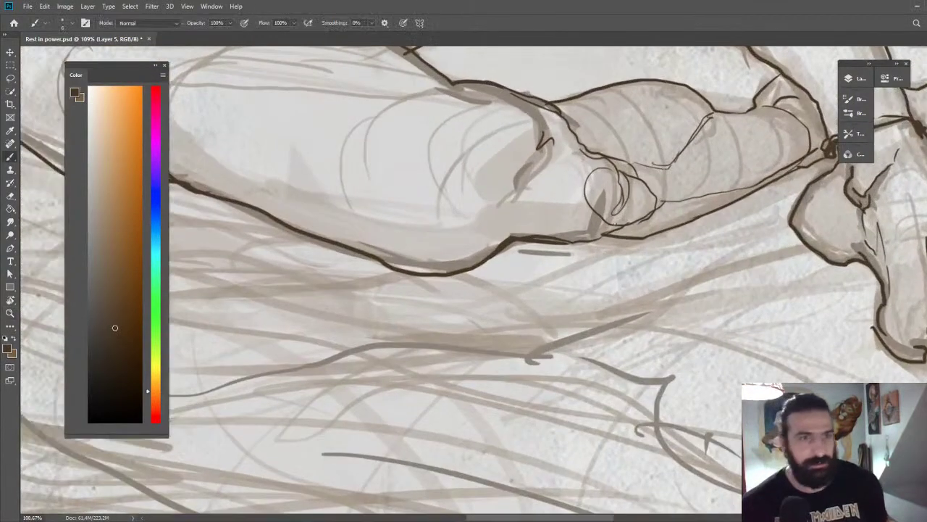
mouse_move(572, 247)
left_mouse_down()
mouse_move(618, 238)
mouse_move(607, 237)
left_mouse_up()
Ink the tendon lines on the raised forearm just below the wrist.
key("z")
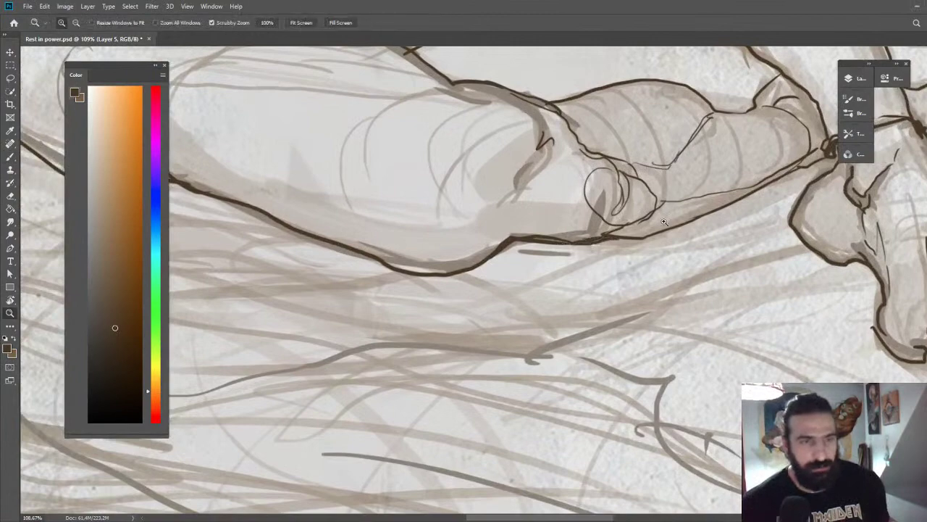
left_click_drag(681, 171, 591, 175)
mouse_move(244, 183)
left_mouse_down()
mouse_move(303, 183)
mouse_move(499, 139)
left_mouse_up()
key("e")
key("z")
left_click_drag(444, 150, 464, 150)
key("b")
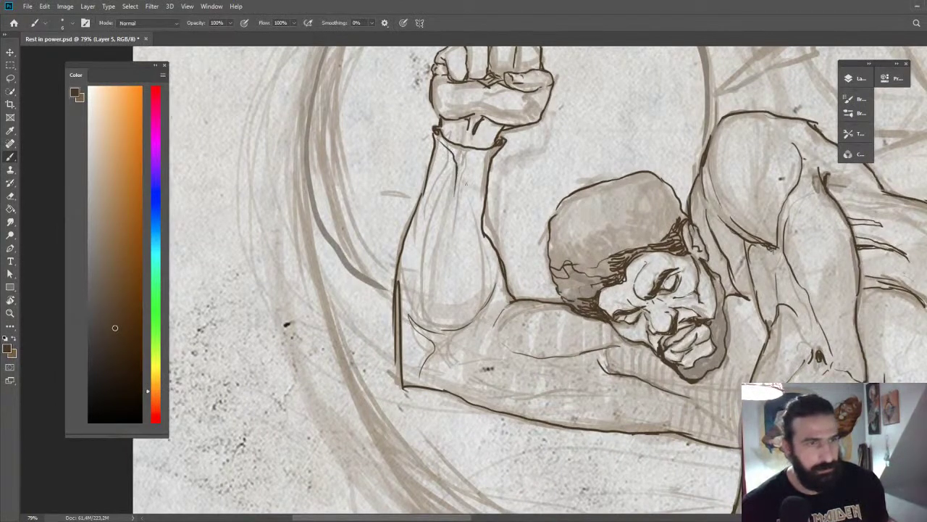
mouse_move(463, 166)
left_mouse_down()
mouse_move(454, 196)
mouse_move(471, 172)
mouse_move(440, 118)
mouse_move(493, 88)
mouse_move(424, 183)
left_mouse_up()
Examine the whole composition, the beast's head and the reclining man's torso and legs for areas needing refinement.
key("z")
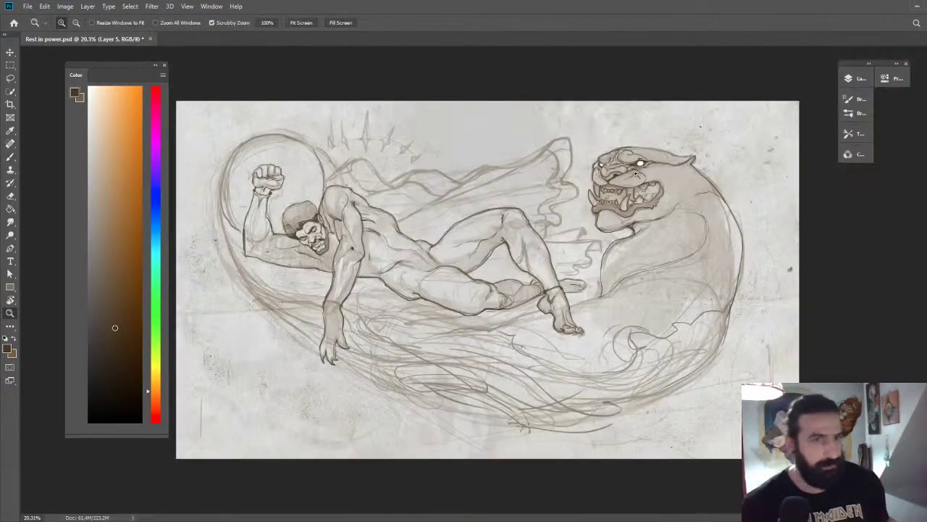
scroll(649, 196, "up", 4)
key("b")
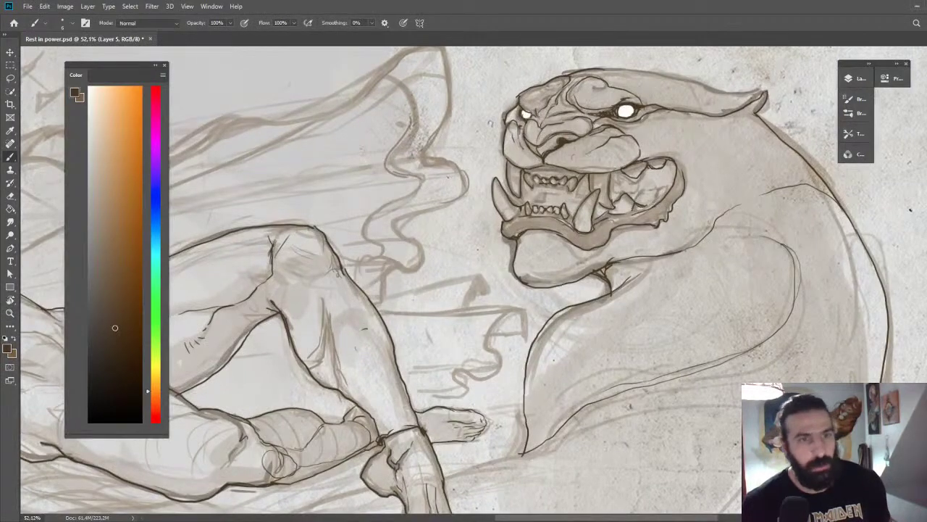
key("z")
scroll(625, 272, "down", 4)
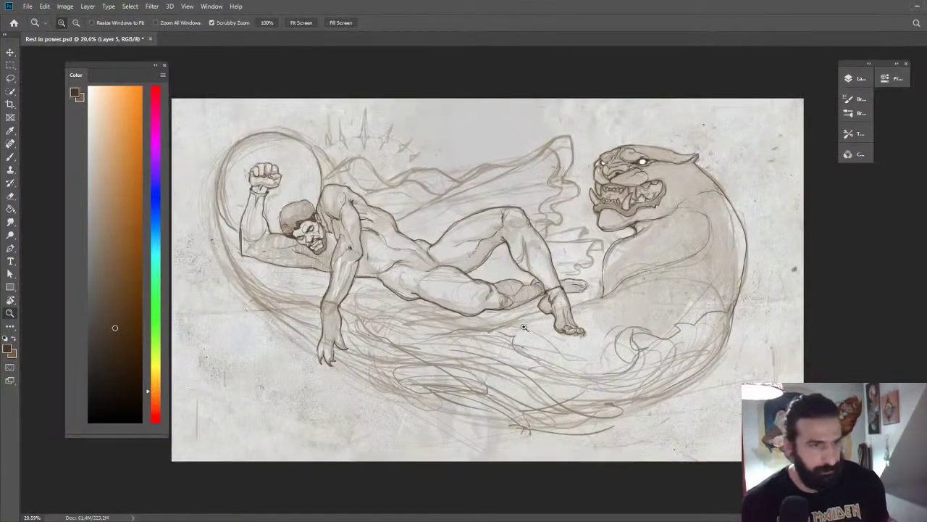
scroll(374, 247, "up", 4)
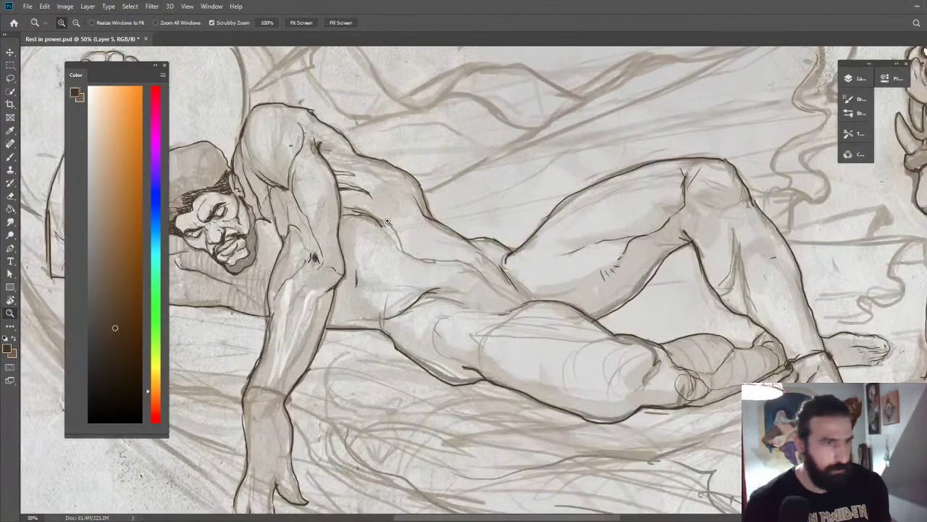
key("b")
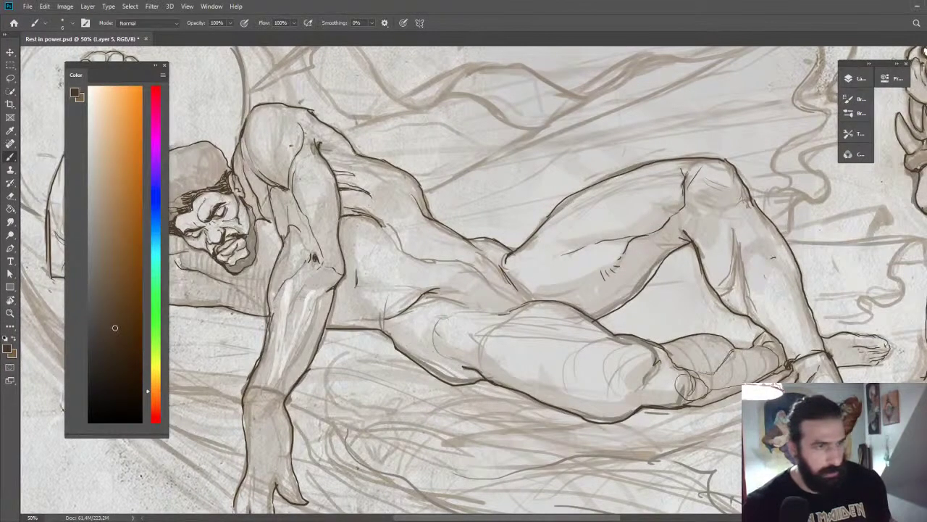
key("z")
scroll(396, 228, "down", 3)
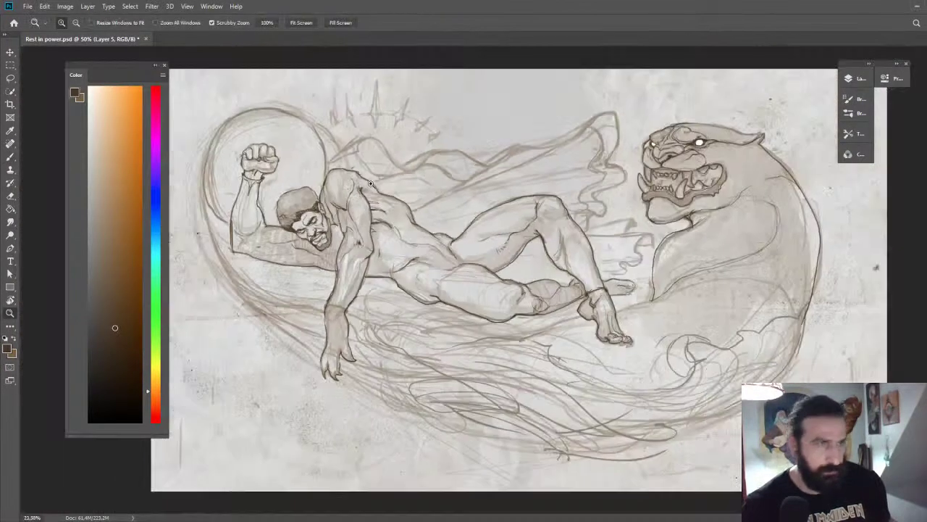
scroll(307, 211, "up", 2)
Ink a short accent mark on the man's torso beside the hanging upper arm.
left_click_drag(307, 211, 512, 143)
mouse_move(387, 152)
left_mouse_down()
mouse_move(462, 163)
mouse_move(422, 178)
mouse_move(456, 169)
left_mouse_up()
key("b")
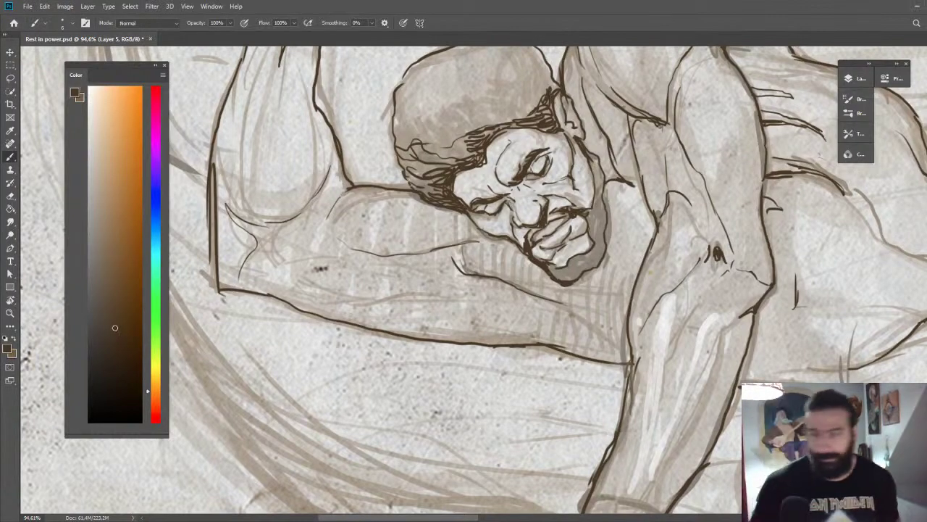
Rotate the view and reinforce the jaw contour along the edge of the man's beard.
key("z")
left_click_drag(534, 202, 499, 202)
key("r")
left_click_drag(526, 109, 647, 134)
mouse_move(547, 248)
left_mouse_down()
mouse_move(574, 185)
mouse_move(608, 185)
left_mouse_up()
key("z")
key("b")
left_click_drag(585, 263, 583, 281)
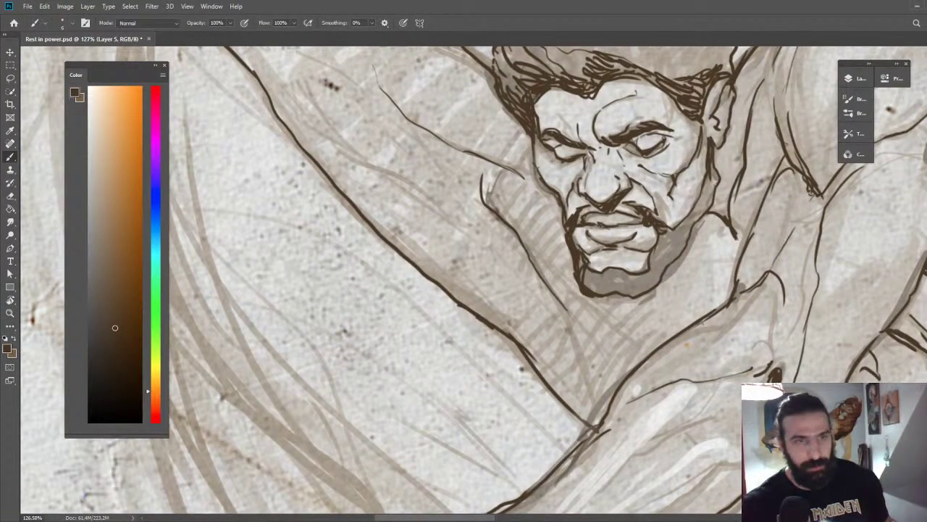
Rework the man's outer cheek contour, redrawing it from below the eye down to the moustache.
key("z")
left_click_drag(657, 226, 631, 221)
left_click_drag(633, 188, 667, 189)
key("e")
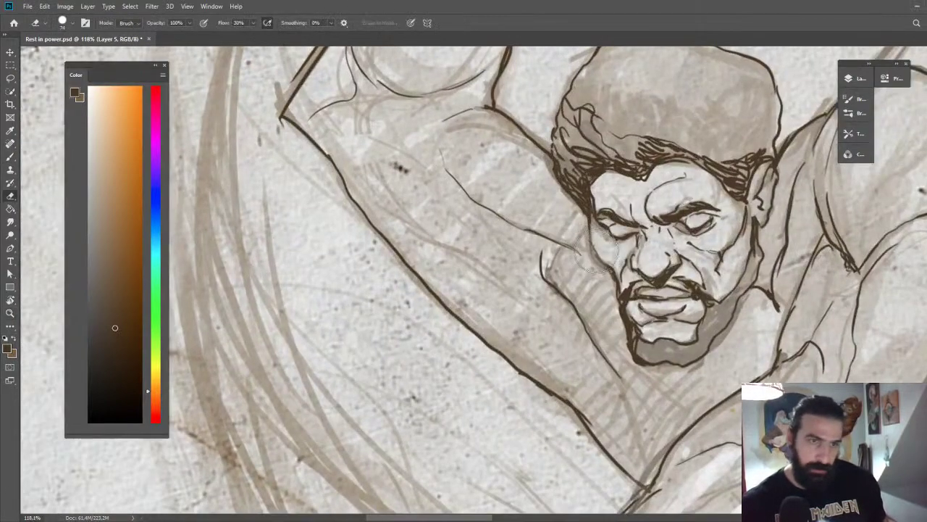
key("b")
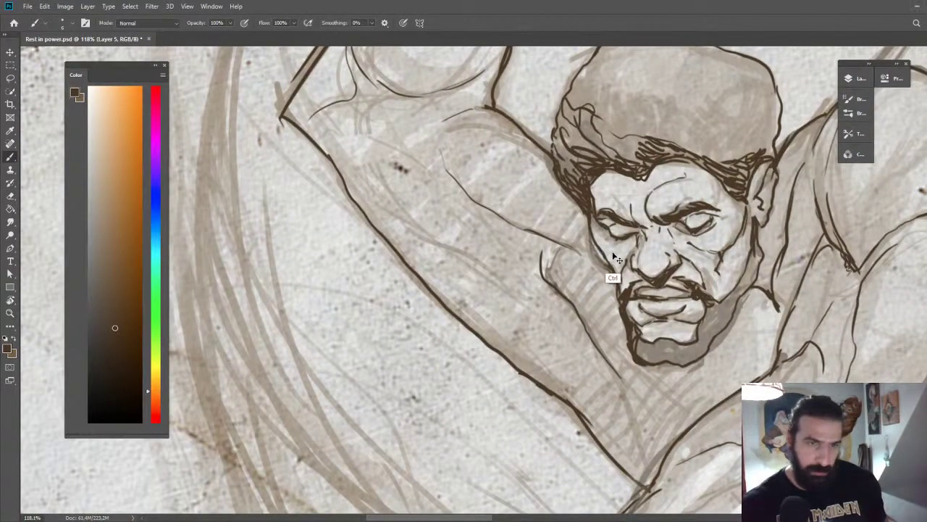
key("ctrl+z")
left_click_drag(592, 240, 618, 278)
Ink darker strokes along the man's hairline above the forehead and reinforce the outline of his hair.
key("z")
key("Escape")
scroll(547, 141, "up", 2)
key("b")
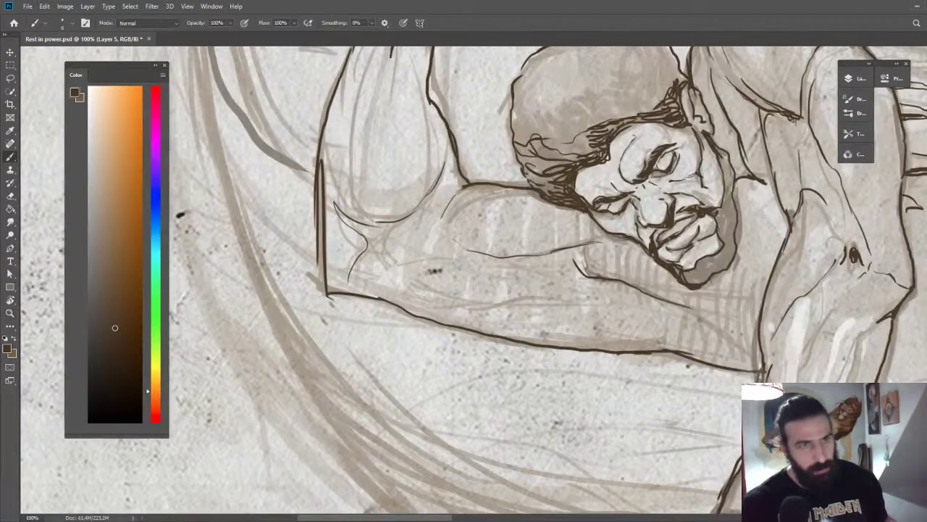
mouse_move(557, 154)
left_mouse_down()
mouse_move(586, 142)
mouse_move(589, 124)
mouse_move(647, 110)
mouse_move(684, 61)
left_mouse_up()
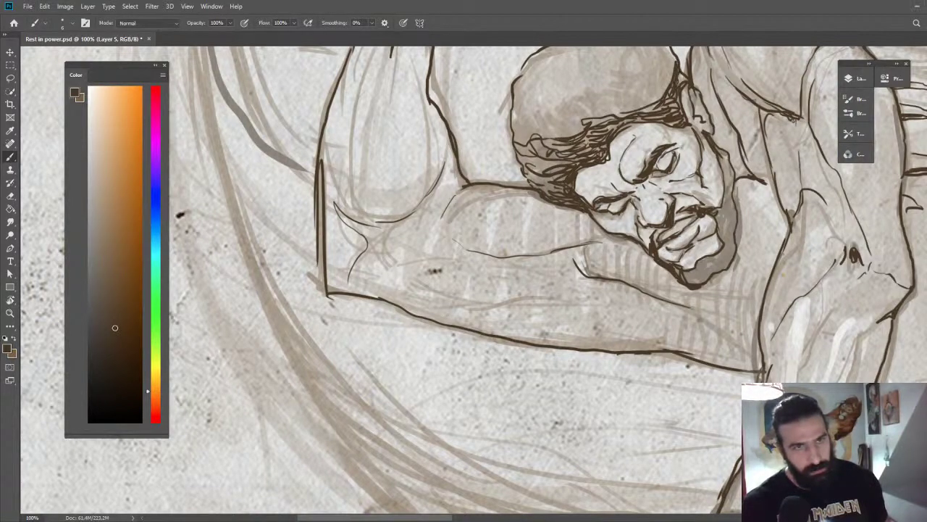
Ink the top contour of the beast's head above the brow.
key("z")
left_click_drag(658, 137, 616, 140)
left_click_drag(660, 163, 647, 137)
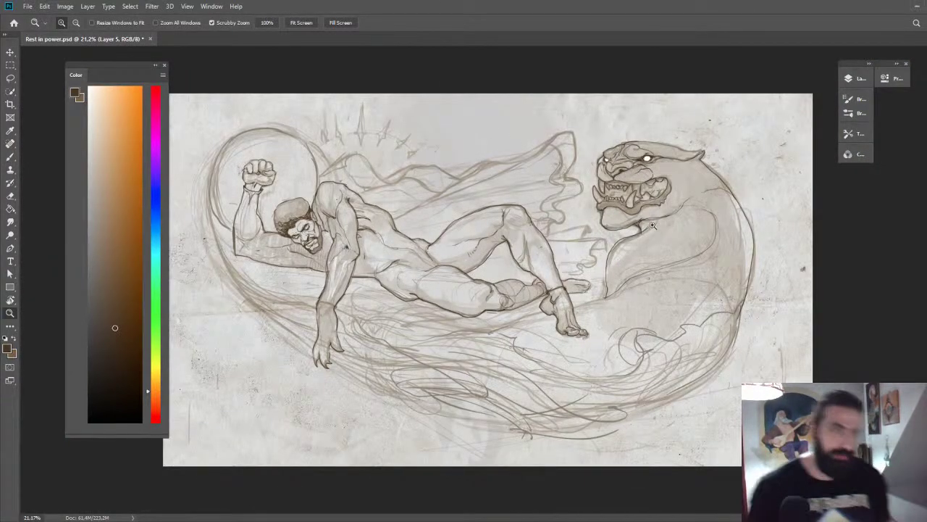
mouse_move(622, 183)
left_mouse_down()
mouse_move(714, 190)
mouse_move(675, 204)
mouse_move(713, 177)
mouse_move(744, 174)
left_mouse_up()
left_click_drag(776, 84, 858, 88)
key("b")
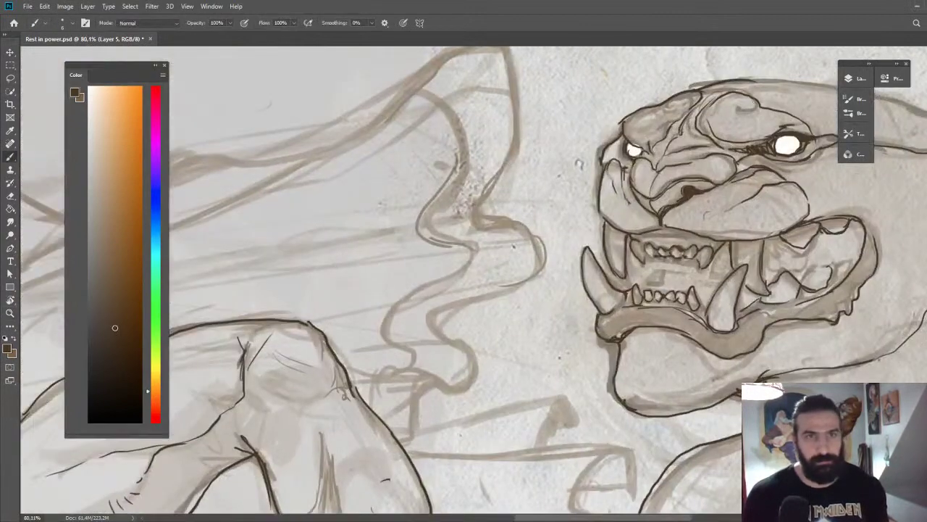
mouse_move(709, 96)
left_mouse_down()
mouse_move(763, 84)
mouse_move(799, 90)
left_mouse_up()
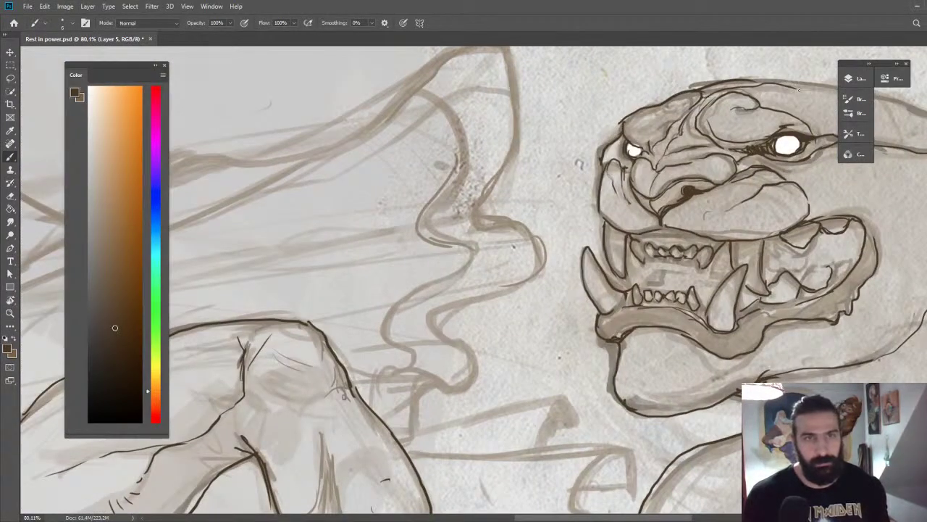
Ink the beast's lower neck fold down to its base and extend the body line toward the man's foot.
key("z")
left_click_drag(826, 149, 758, 159)
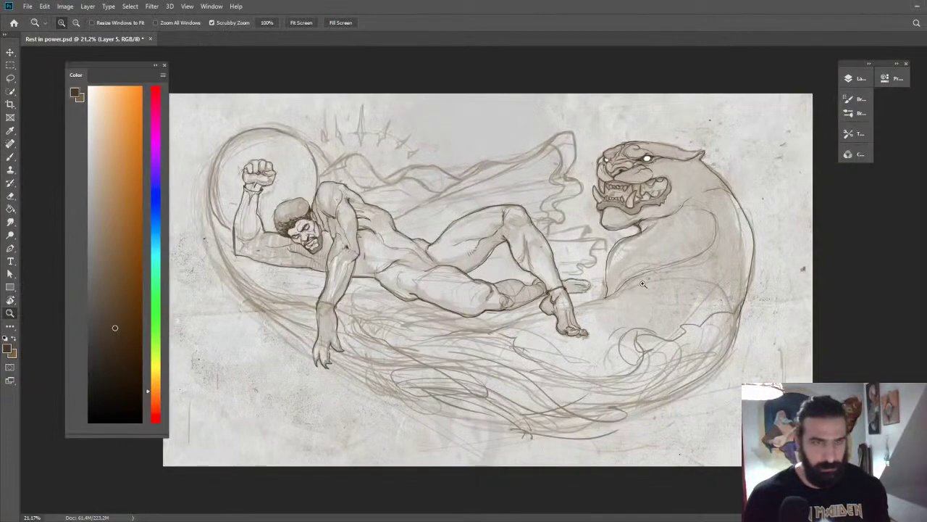
scroll(649, 283, "up", 3)
key("b")
mouse_move(710, 237)
left_mouse_down()
mouse_move(566, 308)
mouse_move(517, 319)
mouse_move(562, 315)
left_mouse_up()
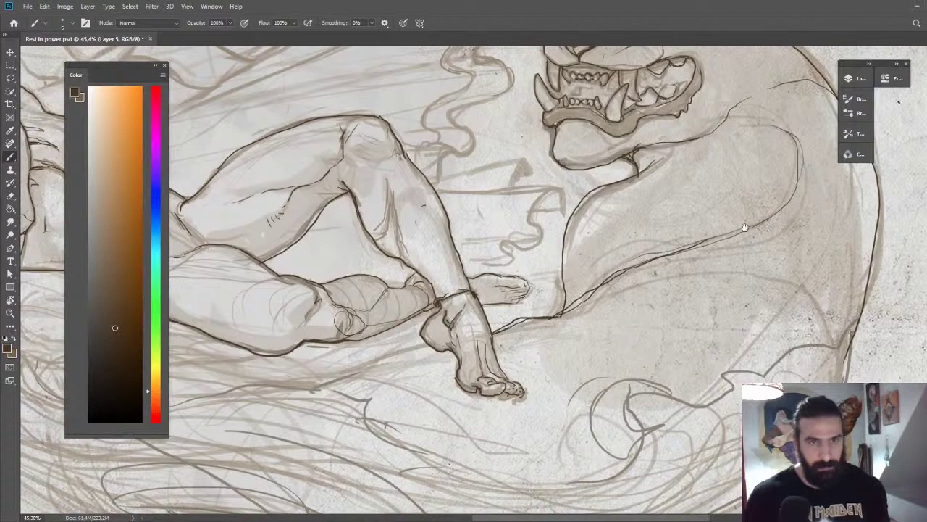
left_click_drag(745, 227, 597, 243)
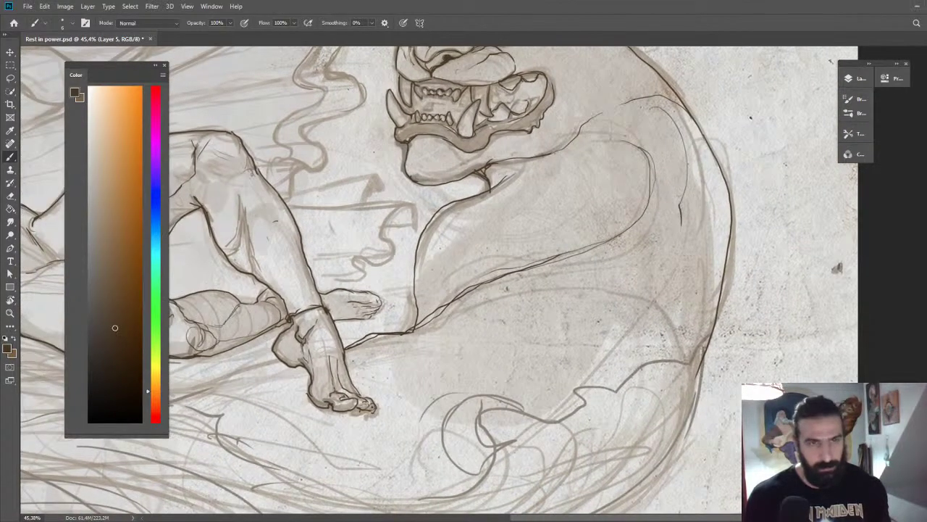
Ink the inner contour along the beast's back and the curved line across its body below the neck.
left_click_drag(691, 205, 704, 349)
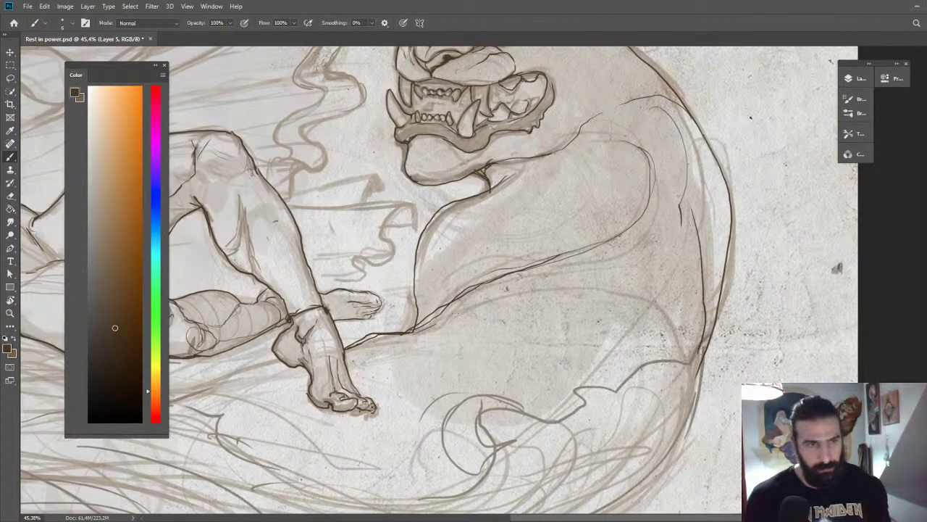
mouse_move(434, 323)
left_mouse_down()
mouse_move(498, 294)
mouse_move(599, 283)
mouse_move(647, 300)
mouse_move(692, 360)
mouse_move(707, 191)
mouse_move(721, 200)
mouse_move(758, 168)
left_mouse_up()
mouse_move(709, 196)
left_mouse_down()
mouse_move(683, 198)
mouse_move(662, 226)
mouse_move(616, 232)
mouse_move(630, 240)
mouse_move(601, 256)
mouse_move(566, 247)
mouse_move(610, 253)
mouse_move(630, 238)
mouse_move(668, 257)
mouse_move(588, 346)
left_mouse_up()
mouse_move(591, 332)
left_mouse_down()
mouse_move(655, 280)
mouse_move(659, 221)
mouse_move(635, 288)
mouse_move(649, 303)
mouse_move(733, 215)
mouse_move(760, 171)
left_mouse_up()
left_click_drag(747, 224, 673, 328)
key("z")
left_click_drag(732, 239, 658, 224)
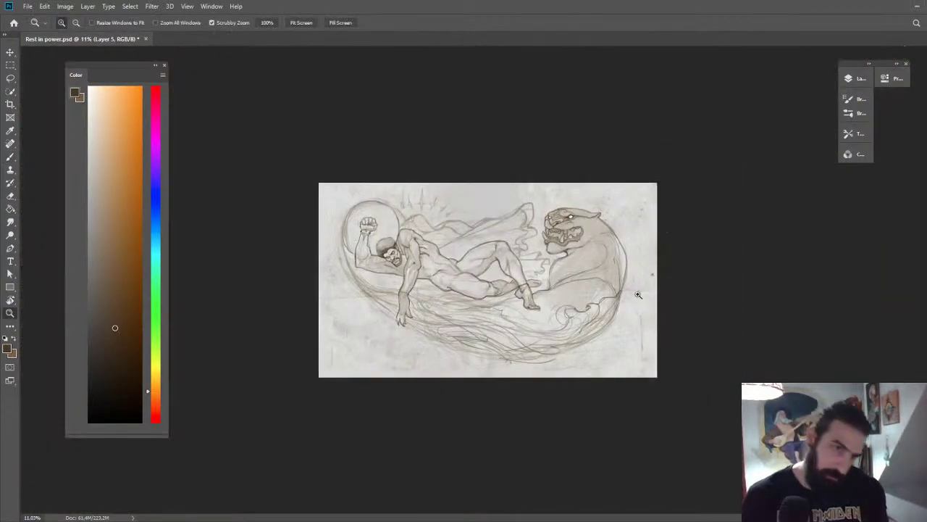
Ink the inner arc of the large circle beside the raised forearm, down toward the elbow.
left_click_drag(550, 332, 684, 222)
left_click_drag(313, 242, 595, 267)
left_click(374, 196)
key("r")
mouse_move(383, 211)
left_mouse_down()
mouse_move(476, 101)
mouse_move(461, 90)
mouse_move(469, 84)
left_mouse_up()
key("b")
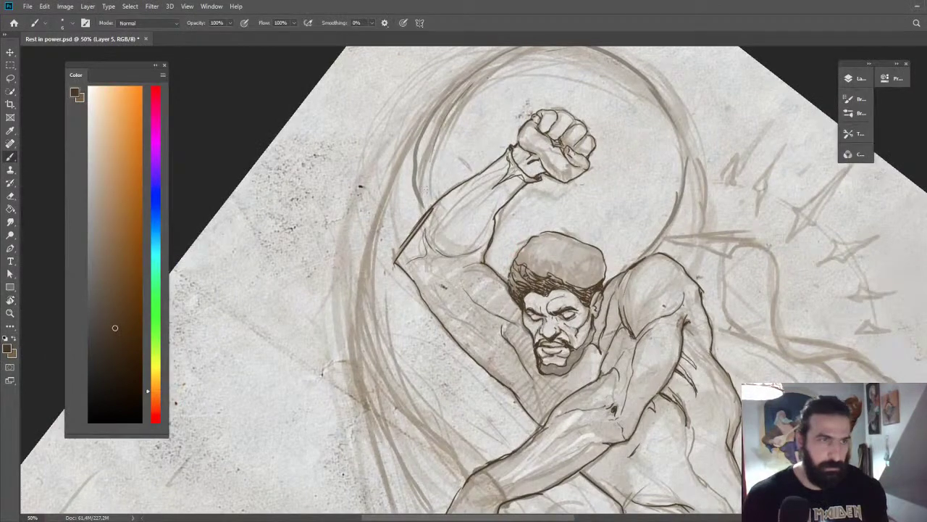
key("Escape")
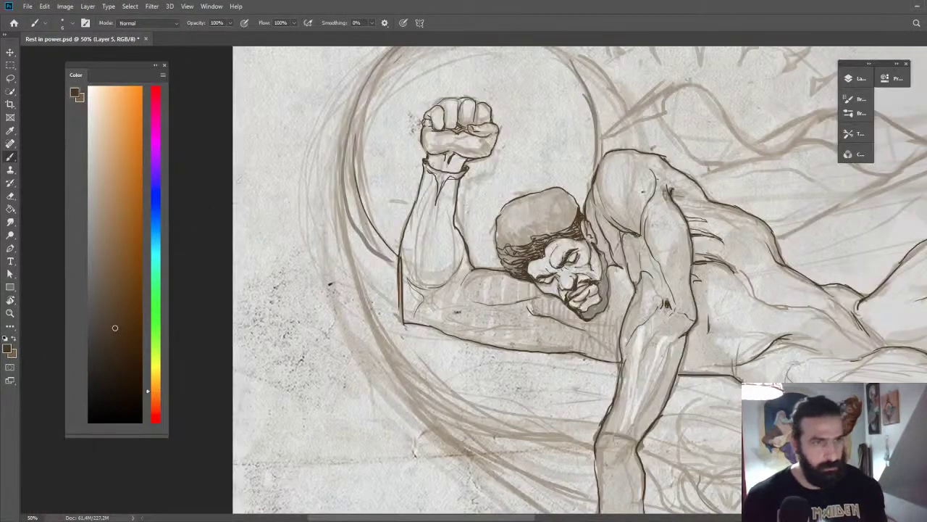
Ink small curved knuckle lines on the middle fingers of the raised fist.
left_click_drag(464, 113, 620, 198)
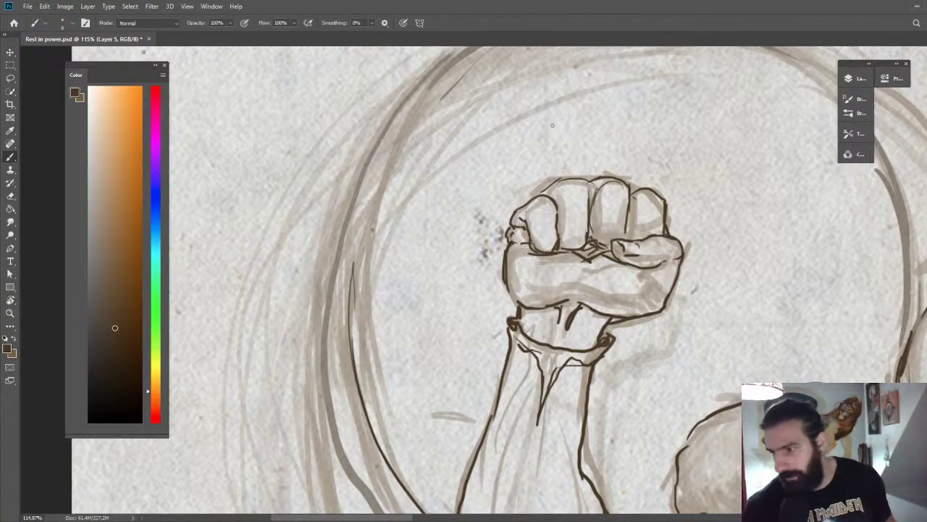
key("z")
left_click_drag(527, 135, 512, 130)
key("b")
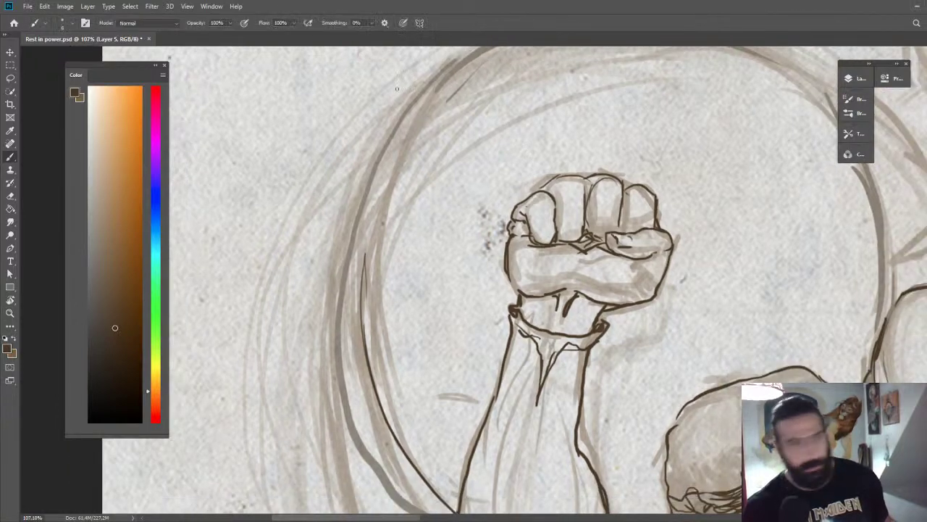
key("s")
key("bracketleft")
key("bracketleft")
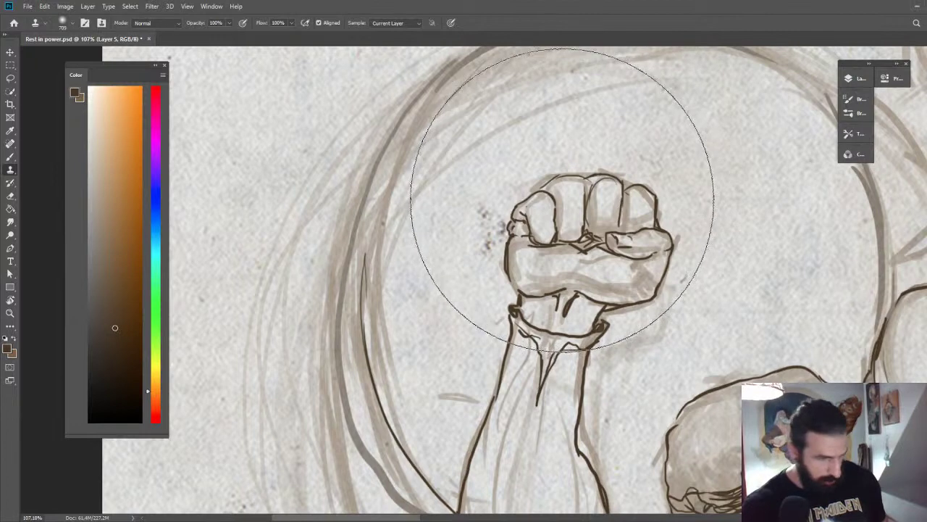
key("z")
key("b")
mouse_move(552, 183)
left_mouse_down()
mouse_move(587, 179)
mouse_move(597, 195)
left_mouse_up()
mouse_move(594, 174)
left_mouse_down()
mouse_move(622, 184)
mouse_move(613, 194)
mouse_move(628, 200)
mouse_move(565, 180)
mouse_move(557, 202)
left_mouse_up()
left_click_drag(559, 186, 556, 203)
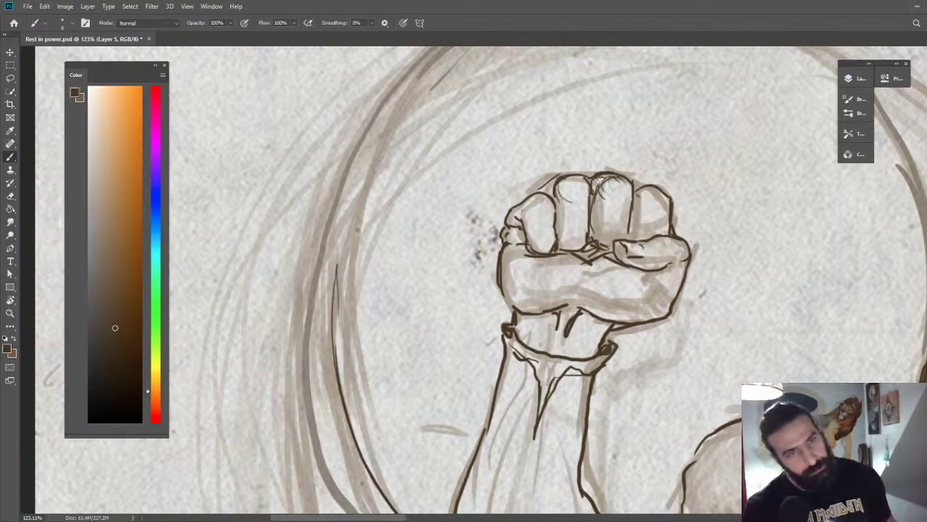
Ink a thin muscle line across the man's raised upper arm, just inside the elbow crease.
key("z")
mouse_move(584, 246)
left_mouse_down()
mouse_move(610, 253)
mouse_move(621, 173)
left_mouse_up()
mouse_move(653, 271)
left_mouse_down()
mouse_move(660, 227)
mouse_move(616, 219)
left_mouse_up()
left_click_drag(616, 218, 546, 112)
left_click_drag(540, 301, 574, 298)
key("b")
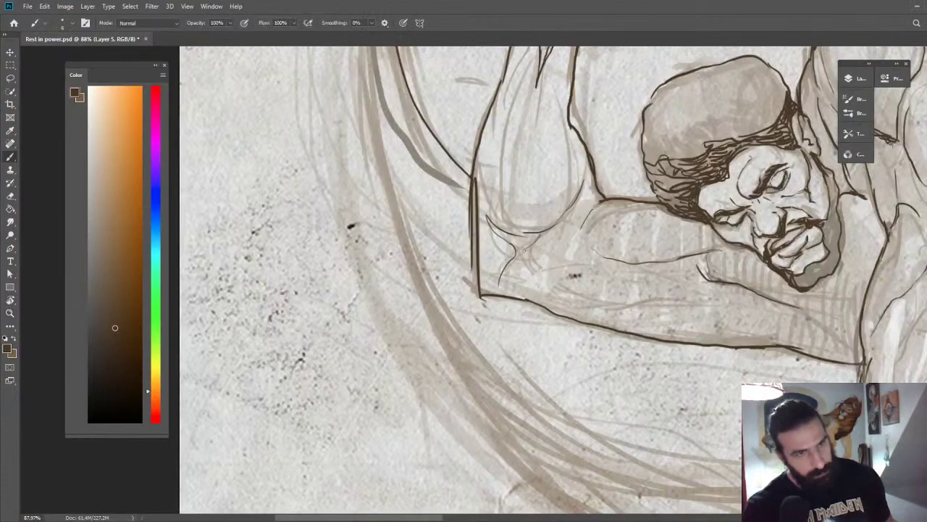
left_click_drag(529, 273, 600, 269)
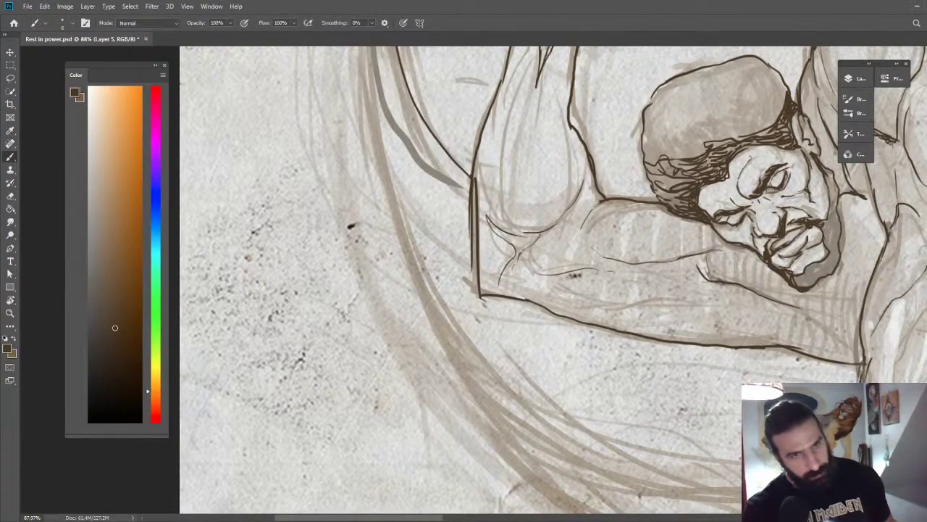
mouse_move(554, 311)
left_mouse_down()
mouse_move(698, 290)
mouse_move(751, 297)
mouse_move(703, 242)
left_mouse_up()
key("z")
left_click_drag(821, 261, 587, 181)
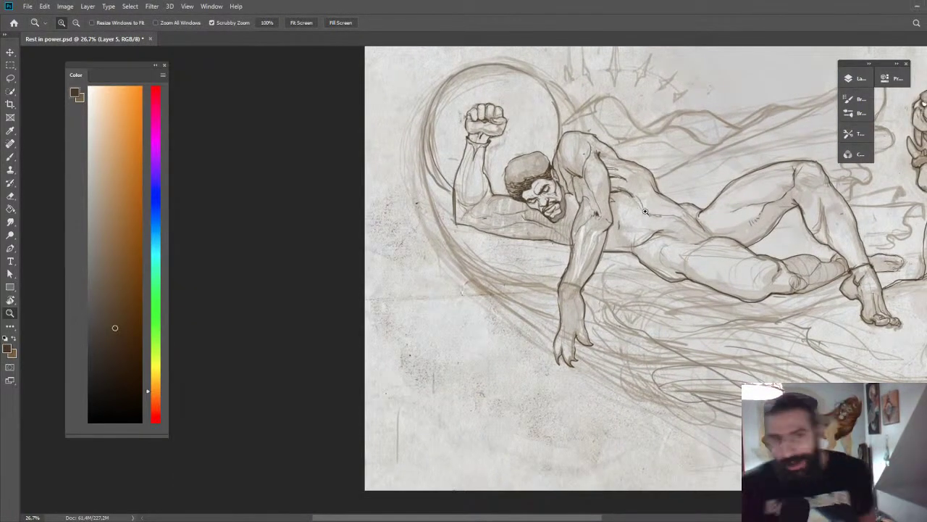
Ink the inner arc of the large circle over the raised fist, from beside the forearm around toward the shoulder.
left_click_drag(564, 110, 583, 110)
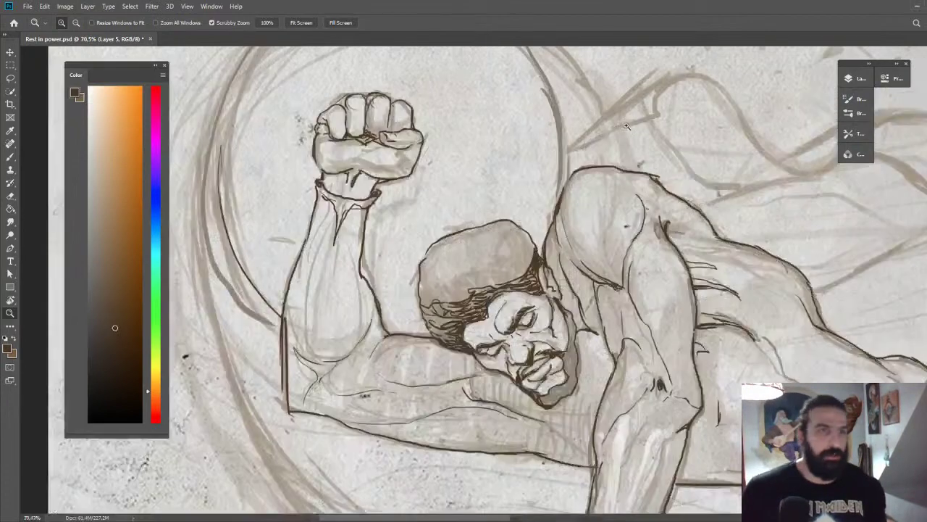
key("b")
left_click_drag(503, 89, 608, 208)
mouse_move(332, 309)
left_mouse_down()
mouse_move(334, 271)
mouse_move(354, 221)
mouse_move(377, 195)
mouse_move(437, 161)
mouse_move(501, 144)
left_mouse_up()
mouse_move(395, 171)
left_mouse_down()
mouse_move(489, 134)
mouse_move(586, 158)
mouse_move(663, 194)
mouse_move(669, 281)
mouse_move(662, 332)
left_mouse_up()
key("z")
mouse_move(668, 290)
left_mouse_down()
mouse_move(663, 323)
mouse_move(669, 256)
left_mouse_up()
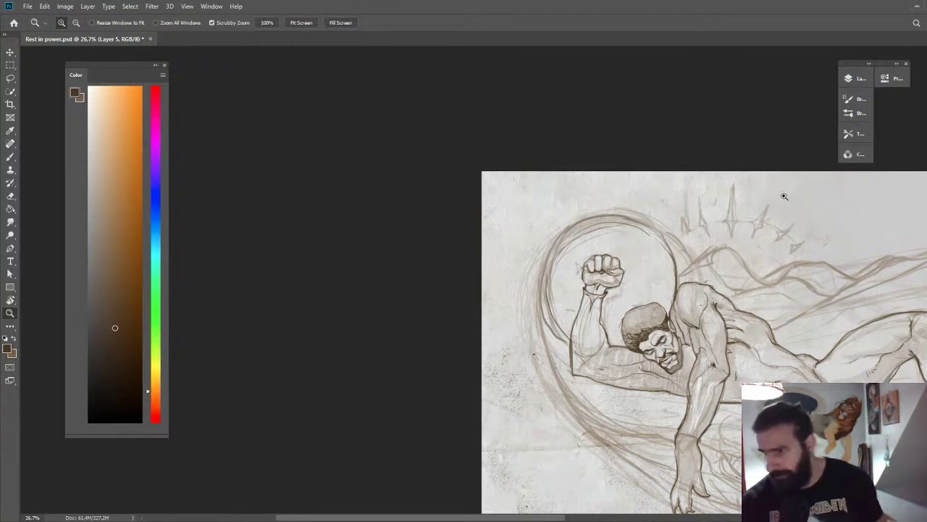
mouse_move(735, 235)
left_mouse_down()
mouse_move(722, 219)
mouse_move(576, 207)
left_mouse_up()
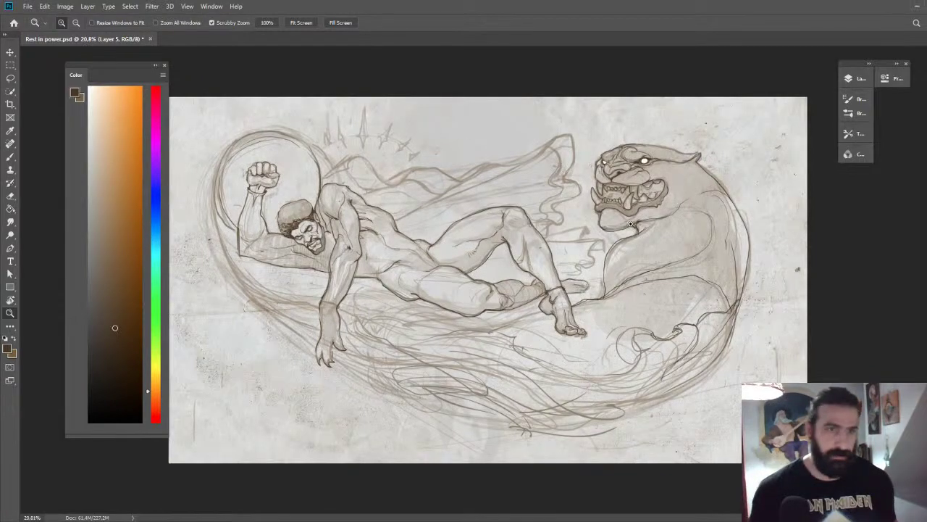
Ink the lower lip contour of the beast's open mouth toward the corner of its jaw.
left_click_drag(630, 223, 688, 223)
key("b")
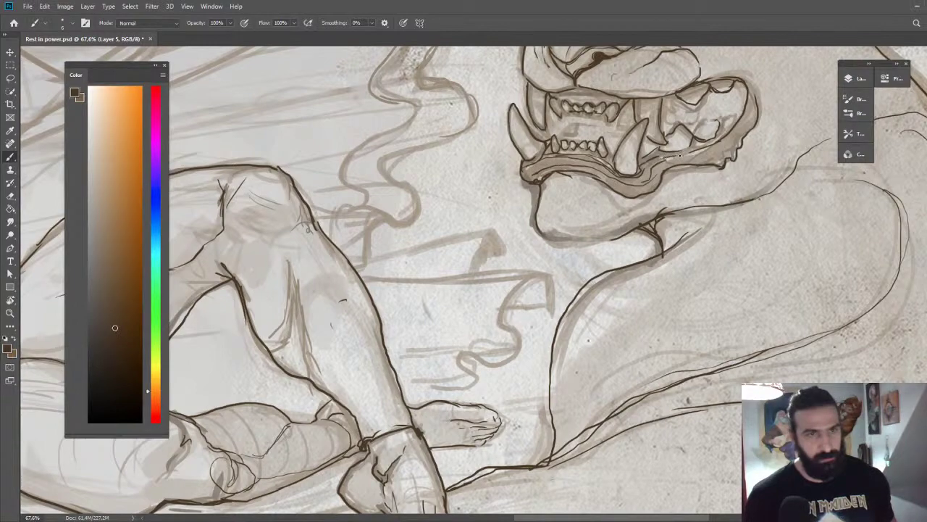
mouse_move(679, 155)
left_mouse_down()
mouse_move(721, 146)
mouse_move(746, 116)
left_mouse_up()
key("z")
key("ctrl+0")
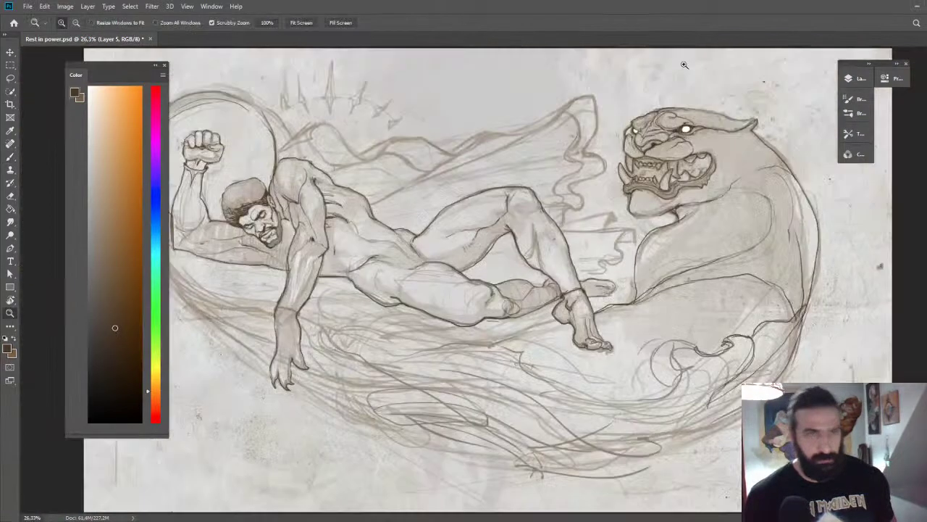
Reinforce the calf contour of the man's raised leg down toward the ankle.
left_click_drag(520, 268, 583, 253)
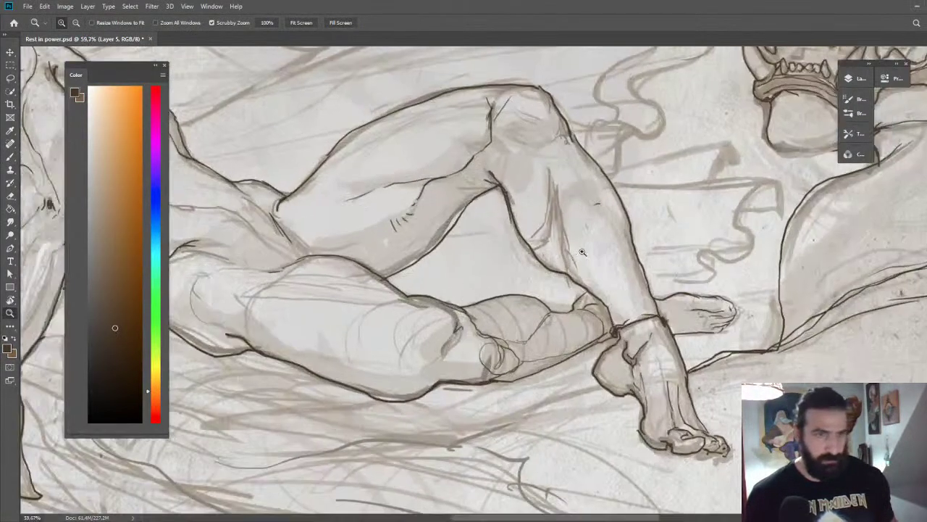
key("b")
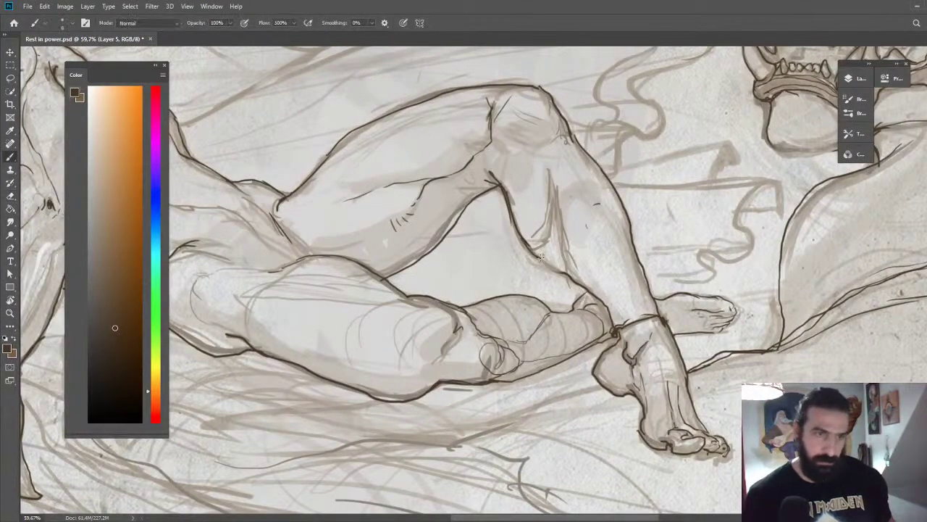
left_click_drag(557, 261, 588, 286)
key("z")
mouse_move(629, 253)
left_mouse_down()
mouse_move(604, 251)
mouse_move(579, 227)
left_mouse_up()
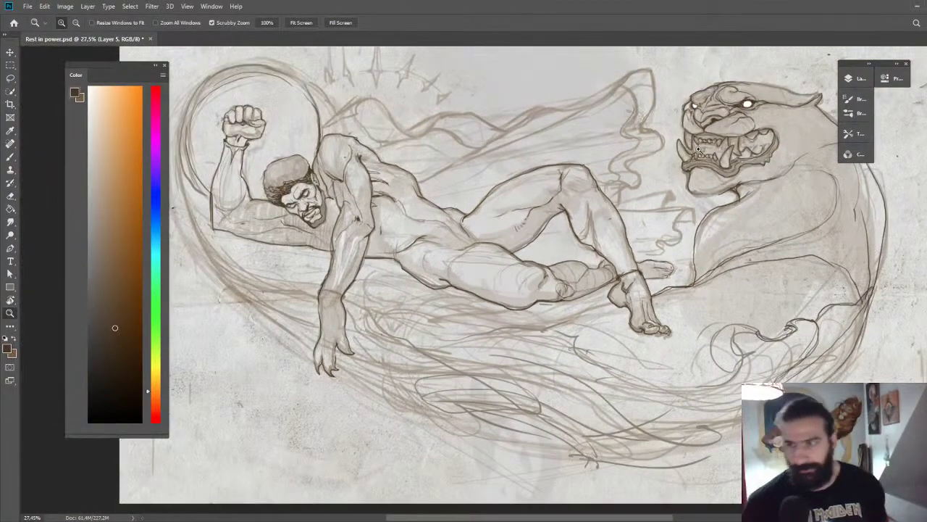
left_click_drag(689, 343, 681, 355)
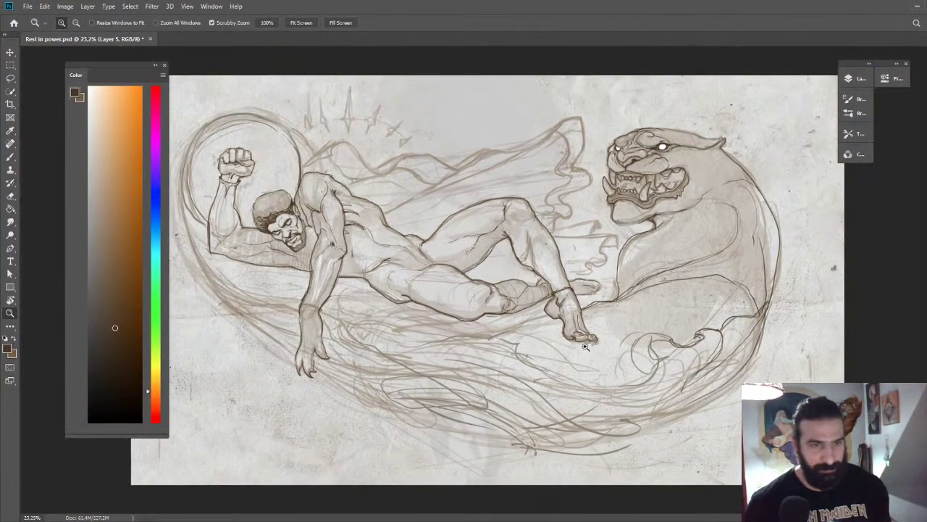
Ink a short detail line across the front foot just above the toes.
left_click_drag(586, 347, 701, 348)
key("b")
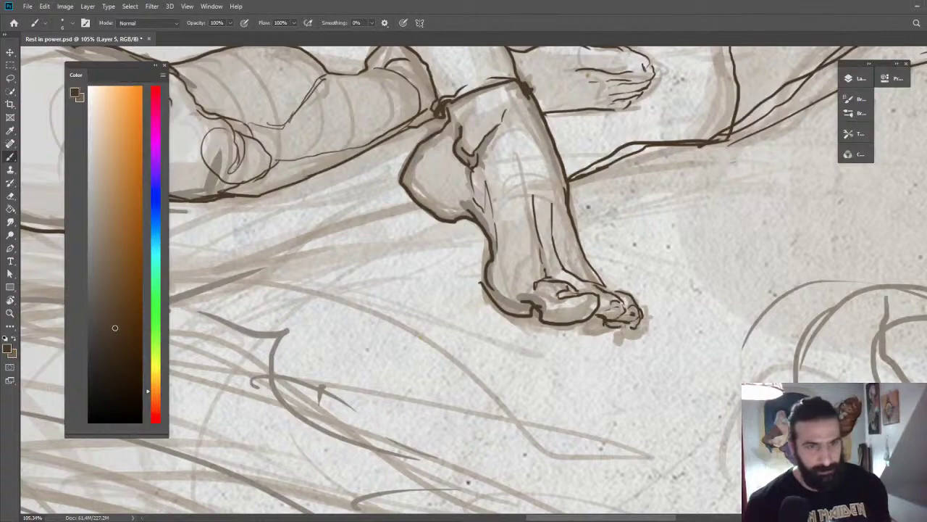
mouse_move(579, 267)
left_mouse_down()
mouse_move(563, 240)
mouse_move(516, 275)
left_mouse_up()
key("z")
left_click_drag(626, 251, 594, 249)
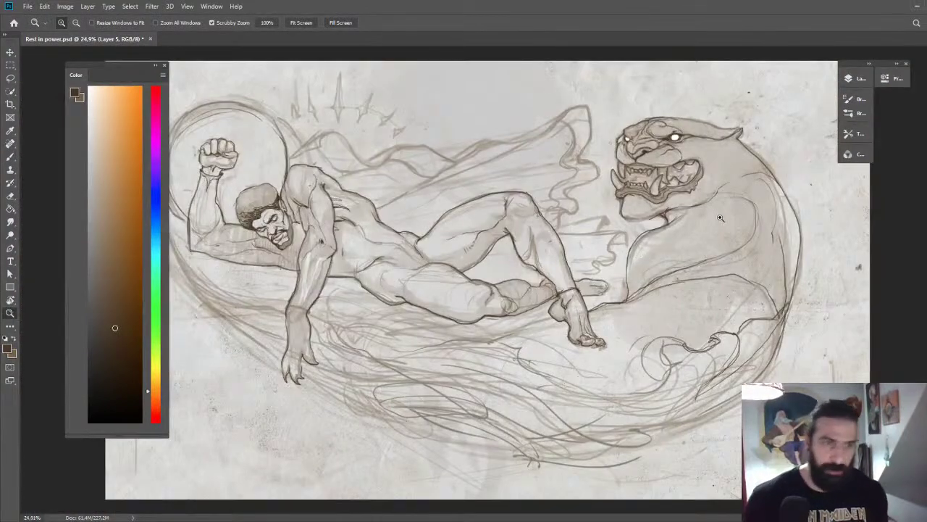
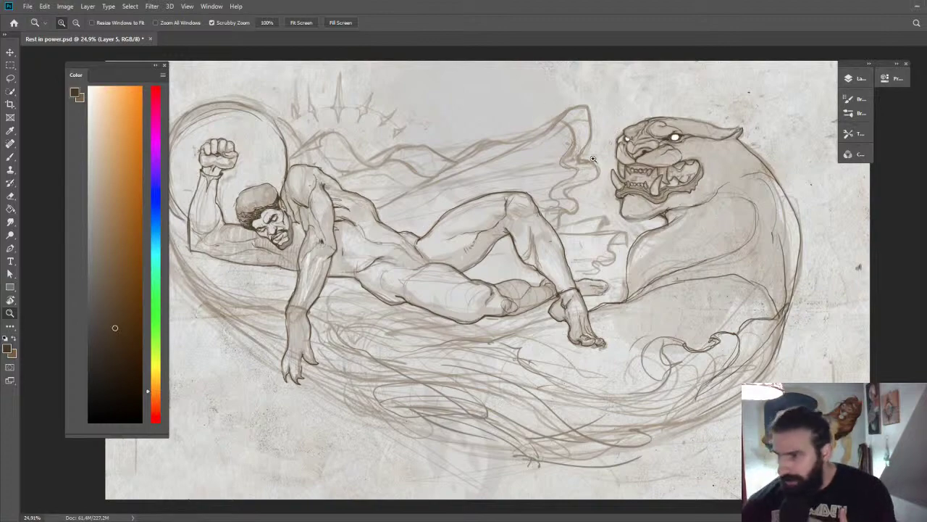
Darken the curved rib line on the side of the man's torso below the armpit.
left_click(362, 221)
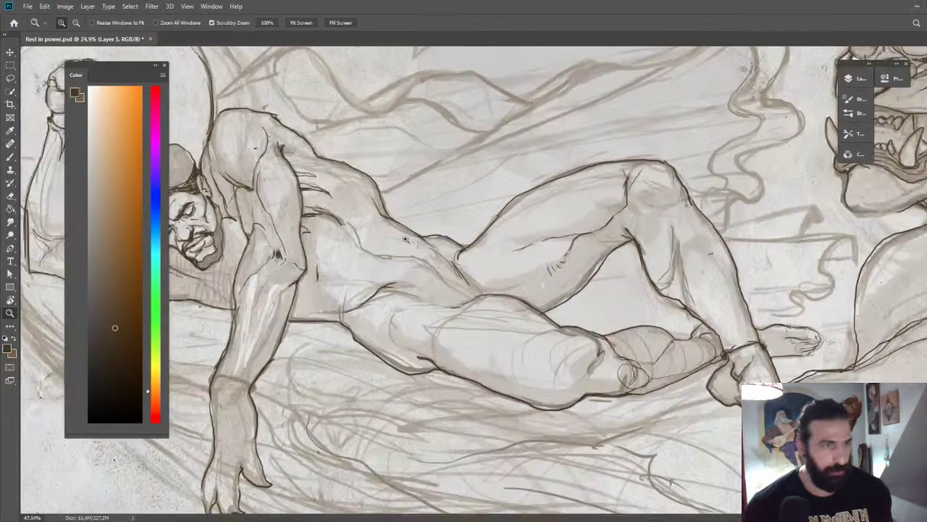
key("e")
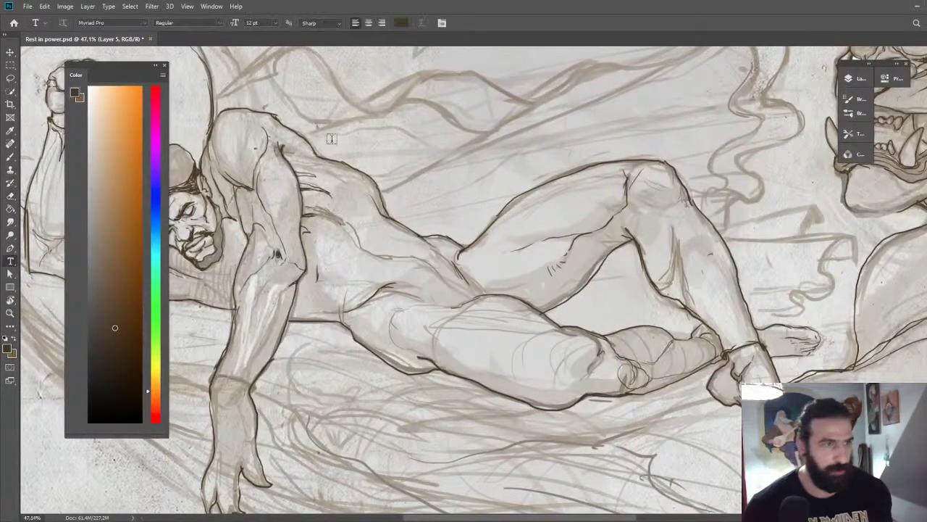
key("r")
left_click_drag(335, 145, 558, 129)
key("z")
left_click_drag(539, 91, 563, 88)
left_click_drag(517, 67, 568, 194)
left_click_drag(536, 152, 568, 145)
key("b")
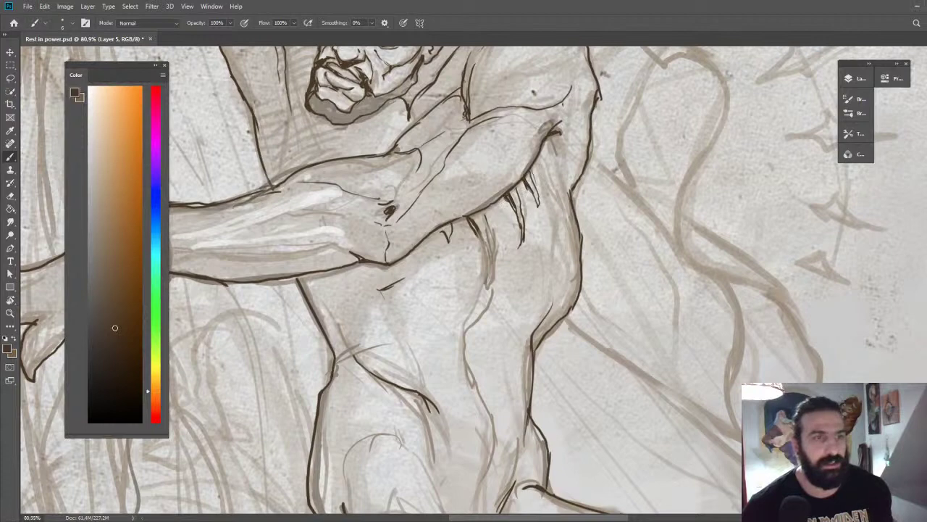
left_click_drag(485, 210, 489, 239)
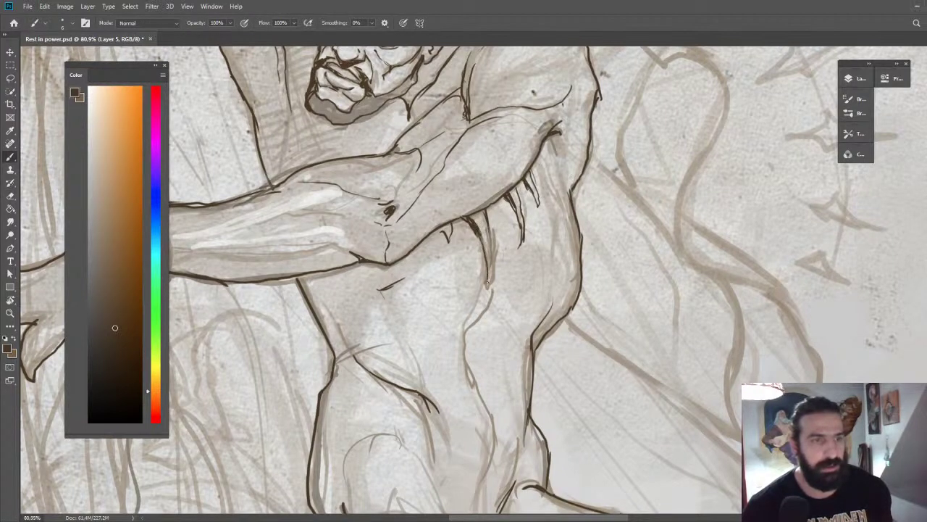
key("z")
left_click_drag(470, 243, 443, 233)
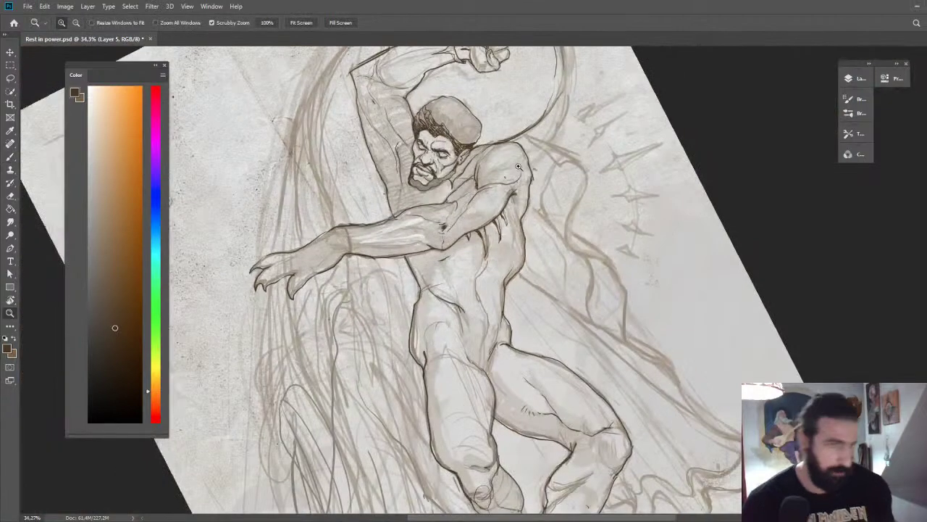
key("Escape")
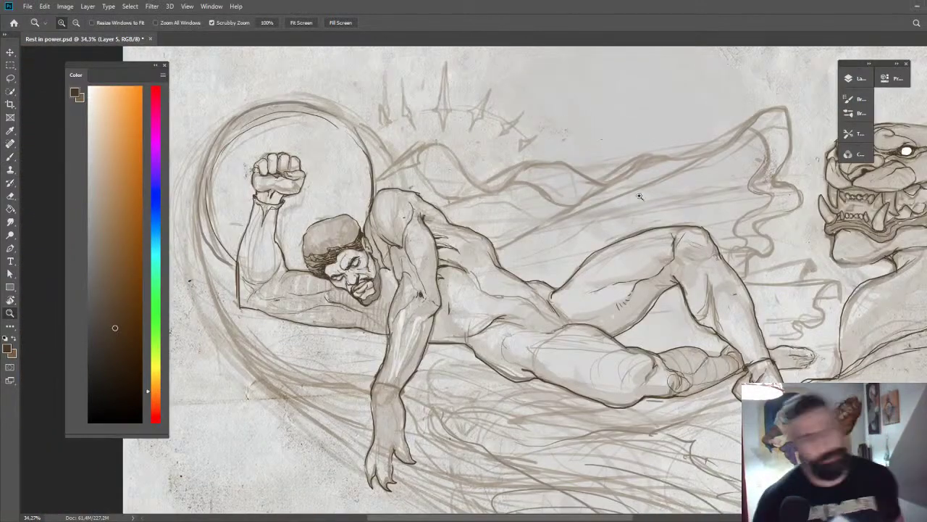
Examine the line work of the man's bent legs and hanging hand up close and in the full composition.
left_click_drag(657, 278, 684, 280)
key("b")
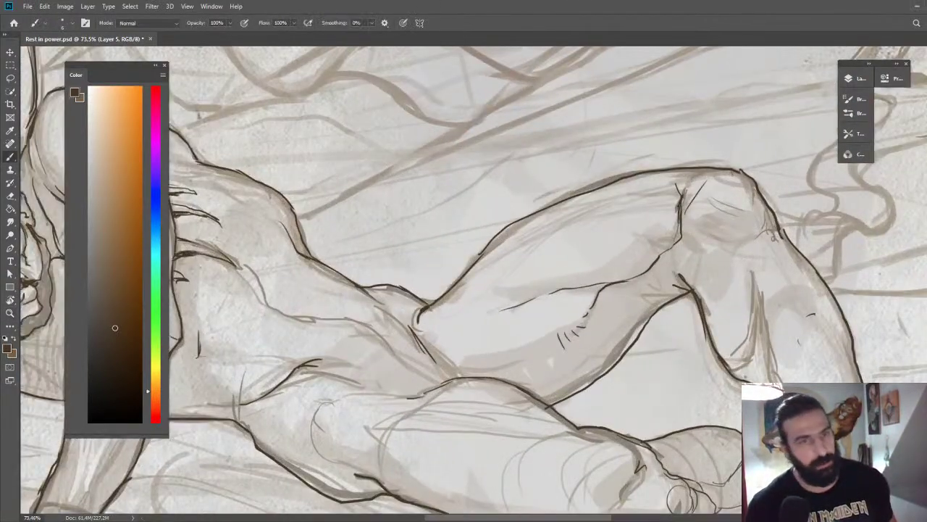
key("z")
left_click_drag(694, 239, 681, 220)
key("e")
key("b")
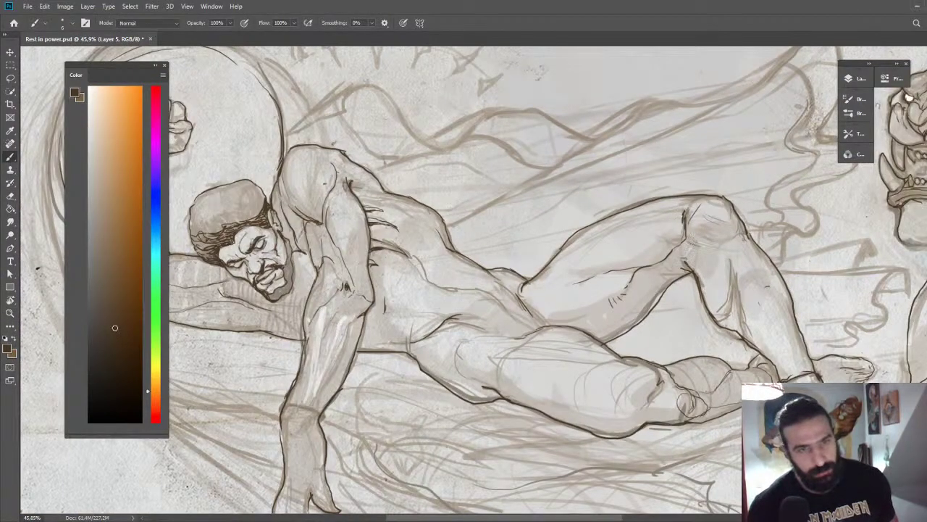
key("z")
key("ctrl+0")
mouse_move(608, 317)
left_mouse_down()
mouse_move(644, 307)
mouse_move(695, 241)
mouse_move(773, 241)
left_mouse_up()
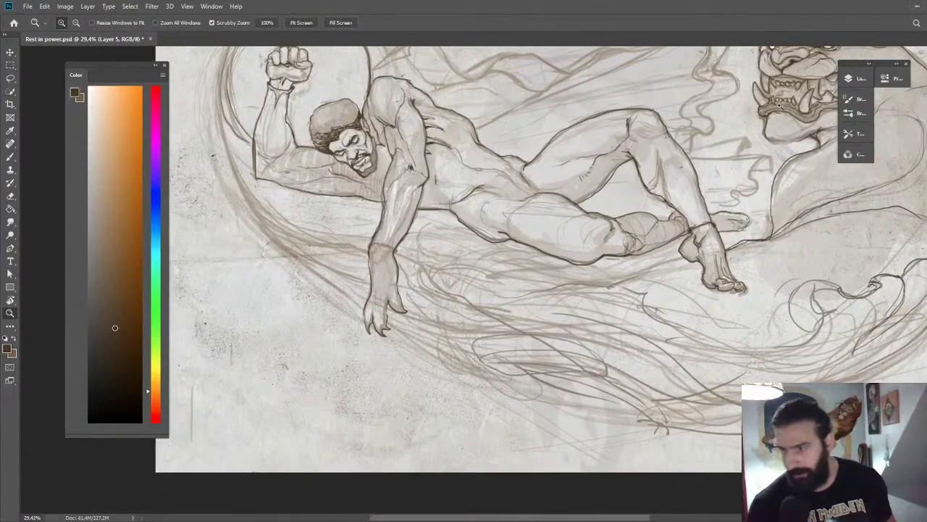
left_click_drag(370, 268, 381, 266)
mouse_move(369, 153)
left_mouse_down()
mouse_move(448, 331)
mouse_move(475, 106)
left_mouse_up()
left_click_drag(475, 276, 515, 274)
key("b")
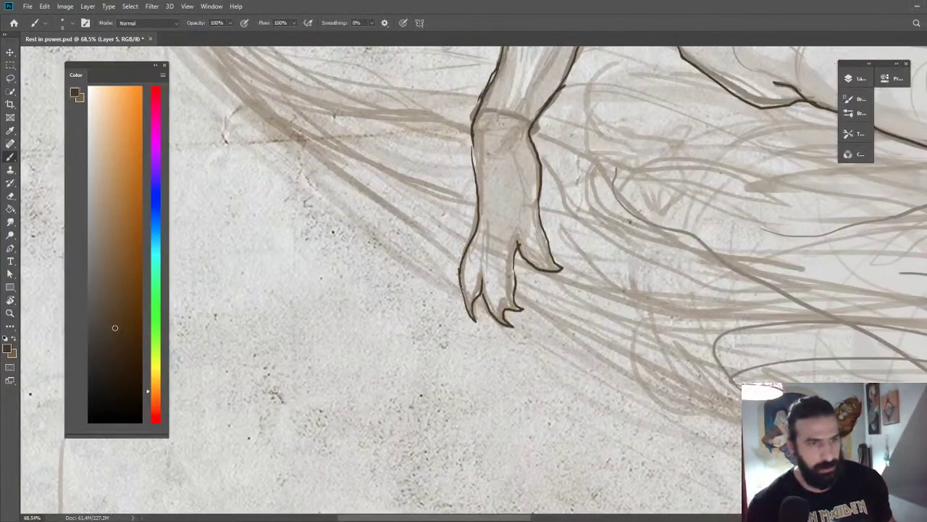
key("z")
key("ctrl+0")
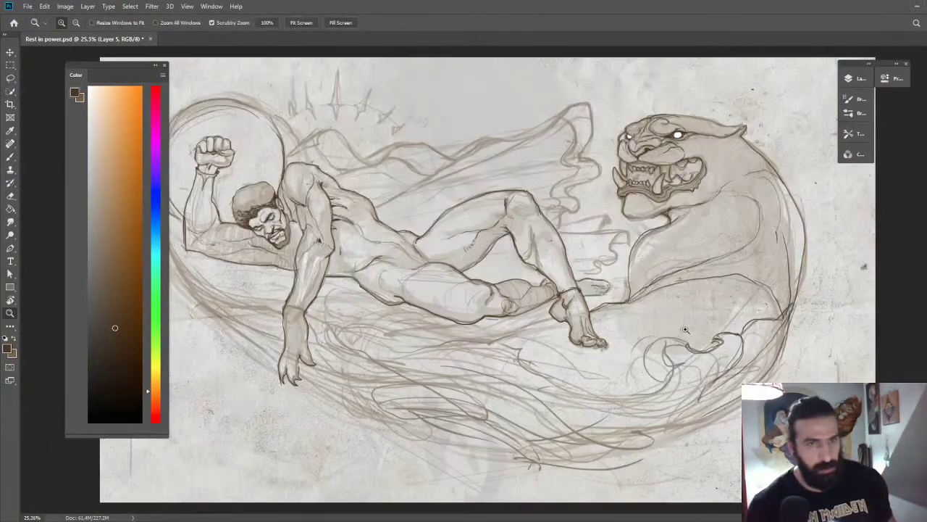
Ink the beast's body contour beneath the man's lower leg, running from behind the front foot toward the thigh.
left_click_drag(595, 325, 631, 327)
key("b")
mouse_move(516, 309)
left_mouse_down()
mouse_move(455, 323)
mouse_move(386, 362)
left_mouse_up()
key("z")
left_click_drag(466, 331, 452, 328)
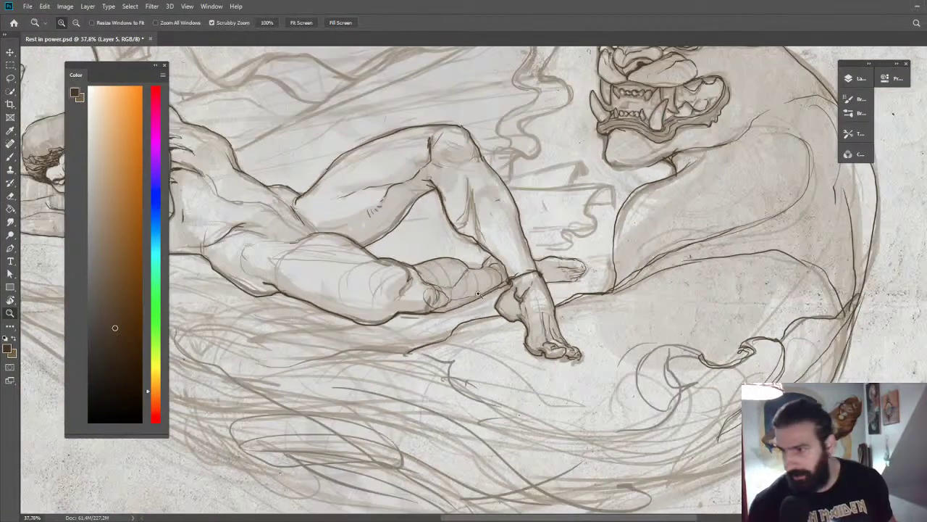
left_click_drag(502, 275, 498, 276)
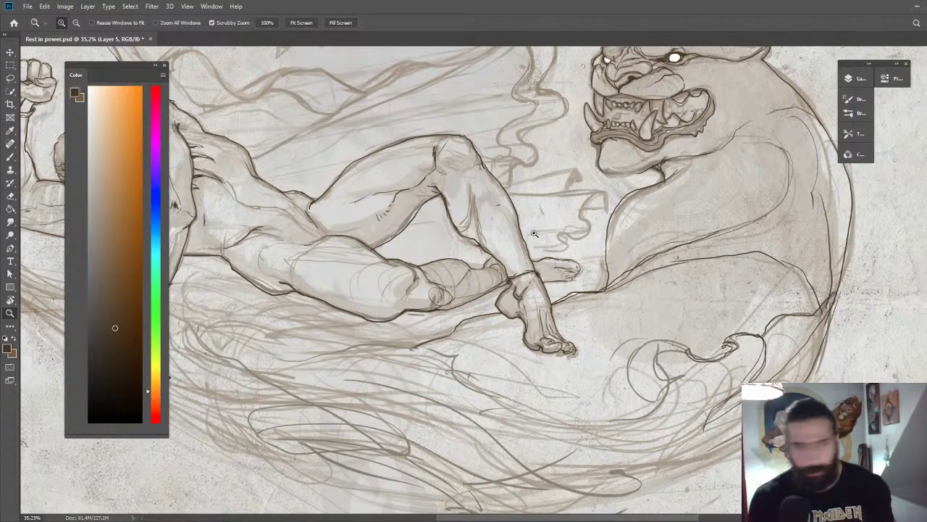
Ink the inner calf muscle line of the raised leg from below the knee toward the ankle.
mouse_move(543, 231)
left_mouse_down()
mouse_move(531, 221)
mouse_move(607, 257)
left_mouse_up()
key("b")
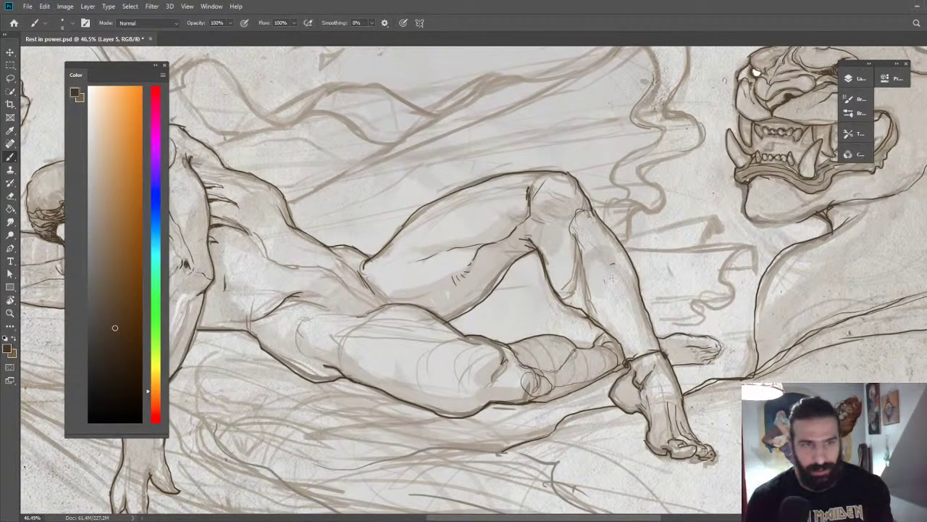
left_click_drag(584, 247, 590, 297)
key("z")
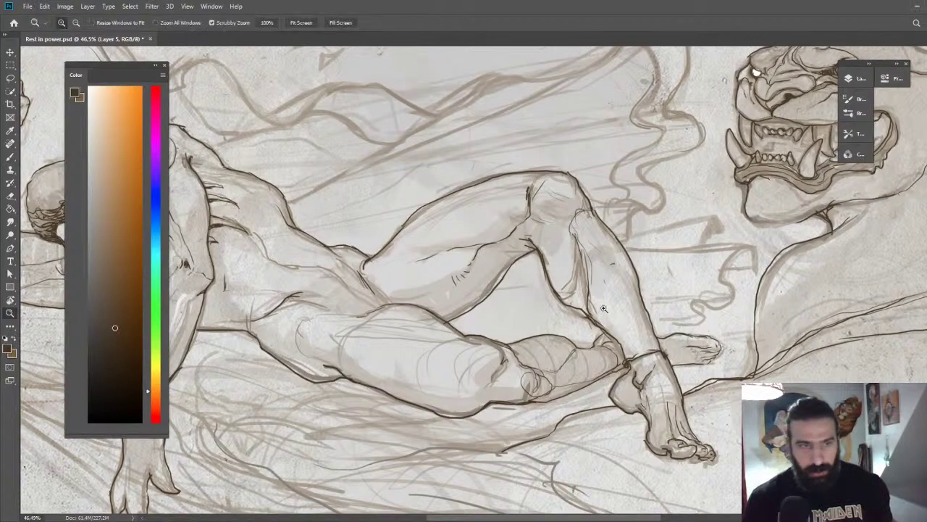
scroll(606, 335, "down", 3)
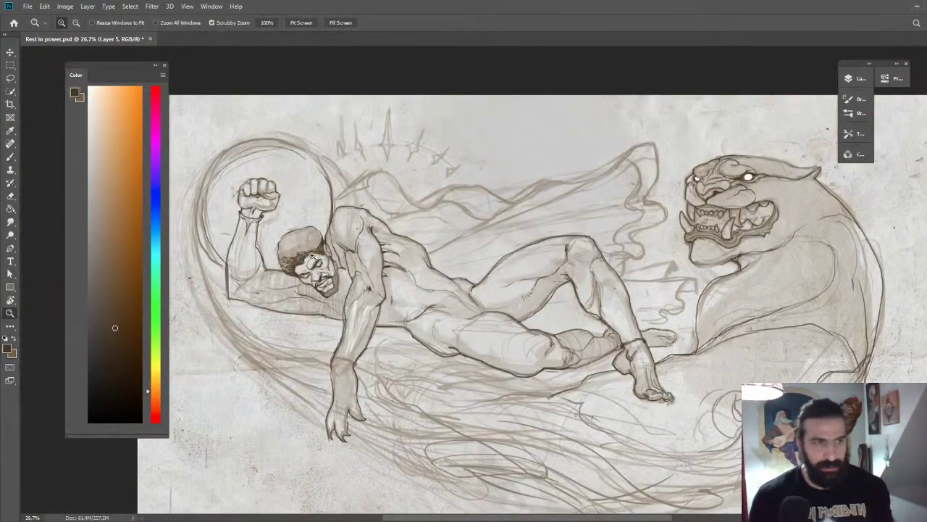
left_click_drag(355, 233, 484, 217)
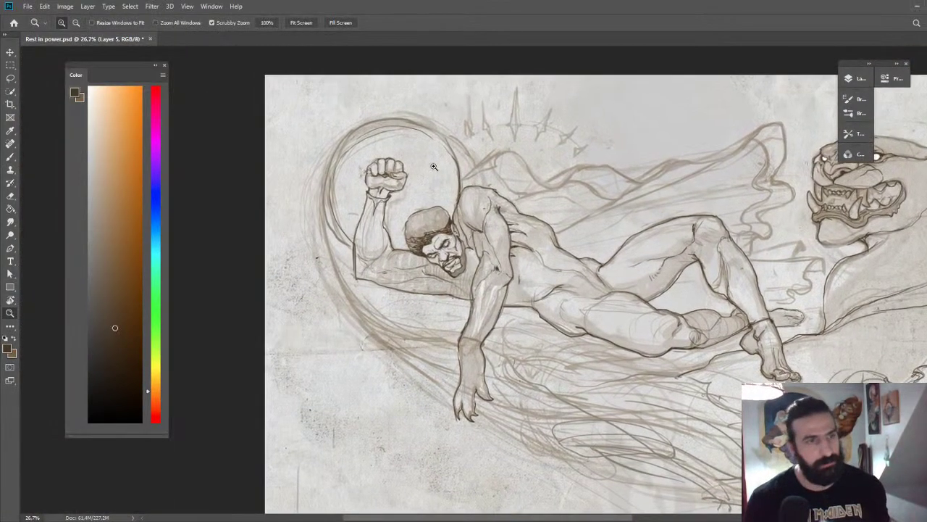
Ink the crease lines at the base of the thumb and across the palm of the raised fist, tidying the hand's edge.
left_click_drag(433, 168, 474, 170)
left_click_drag(376, 184, 466, 136)
scroll(466, 136, "up", 4)
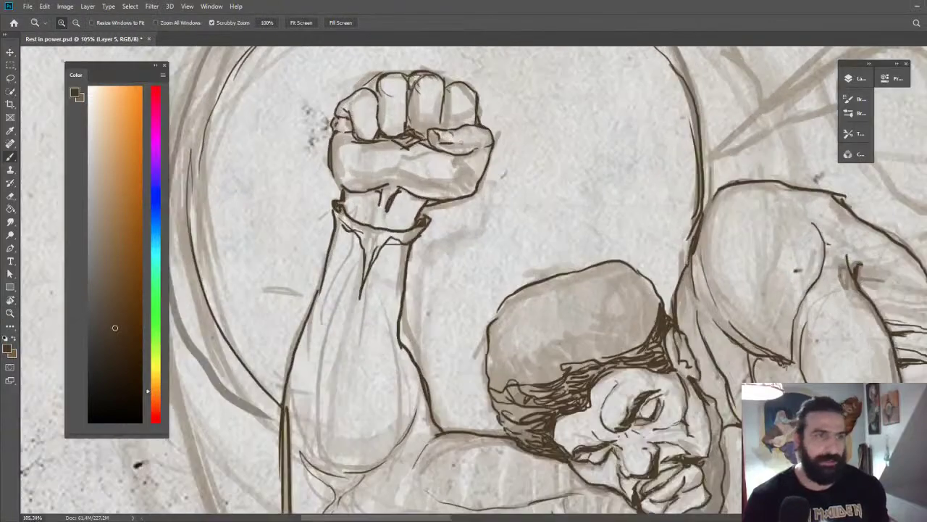
key("b")
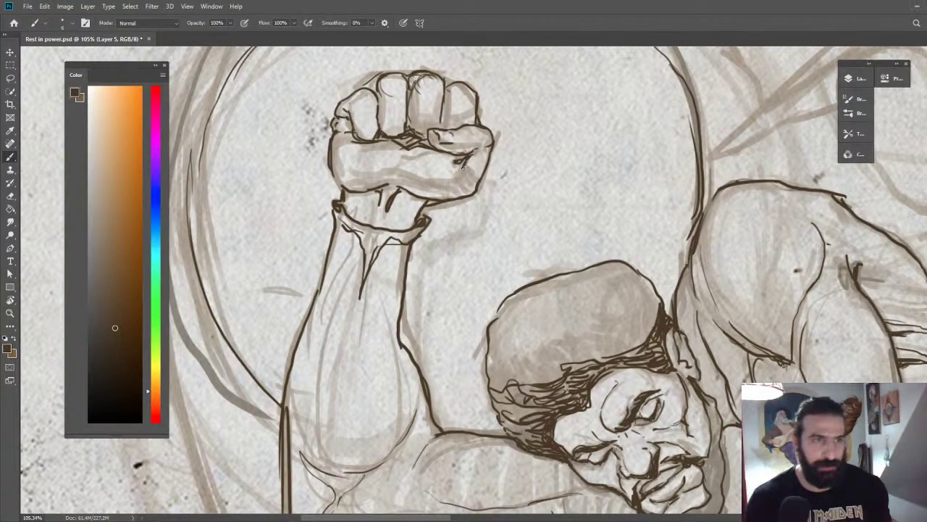
left_click_drag(462, 168, 470, 186)
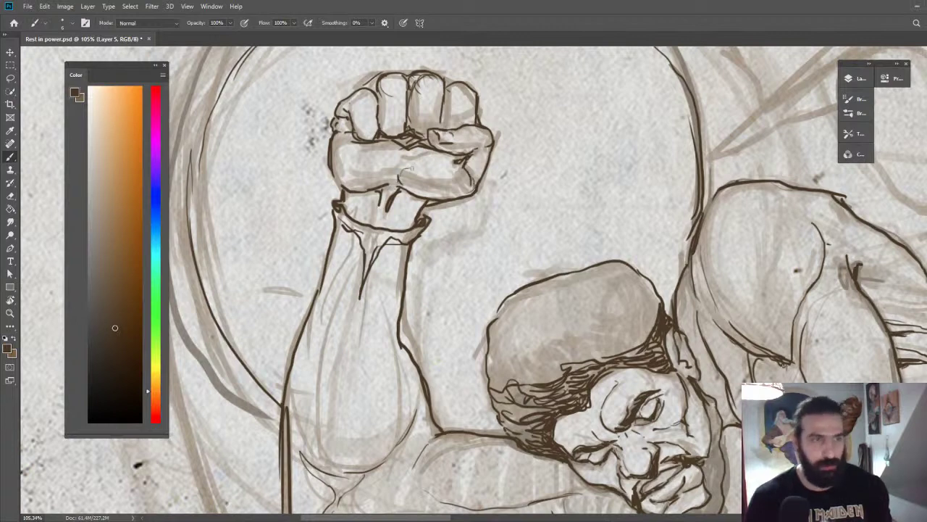
left_click_drag(411, 169, 456, 177)
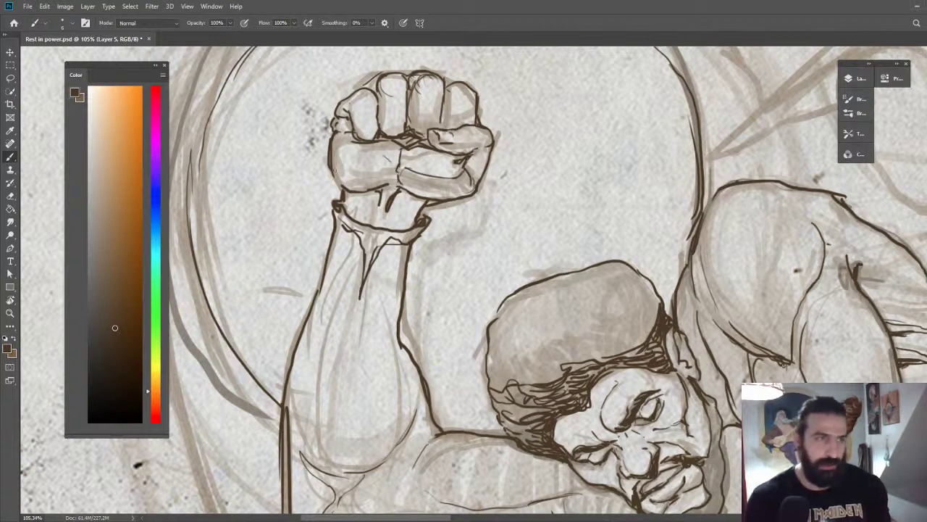
key("e")
mouse_move(333, 140)
left_mouse_down()
mouse_move(336, 181)
mouse_move(352, 190)
mouse_move(348, 176)
left_mouse_up()
left_click_drag(420, 110, 455, 147)
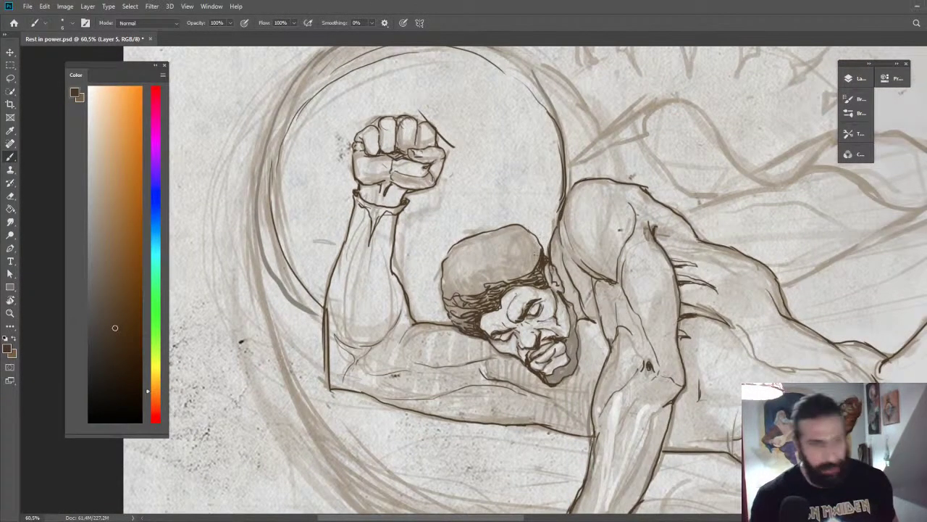
key("ctrl+z")
Add short dark strokes to the man's hair along the hairline above his forehead and temple.
key("z")
left_click_drag(507, 291, 465, 267)
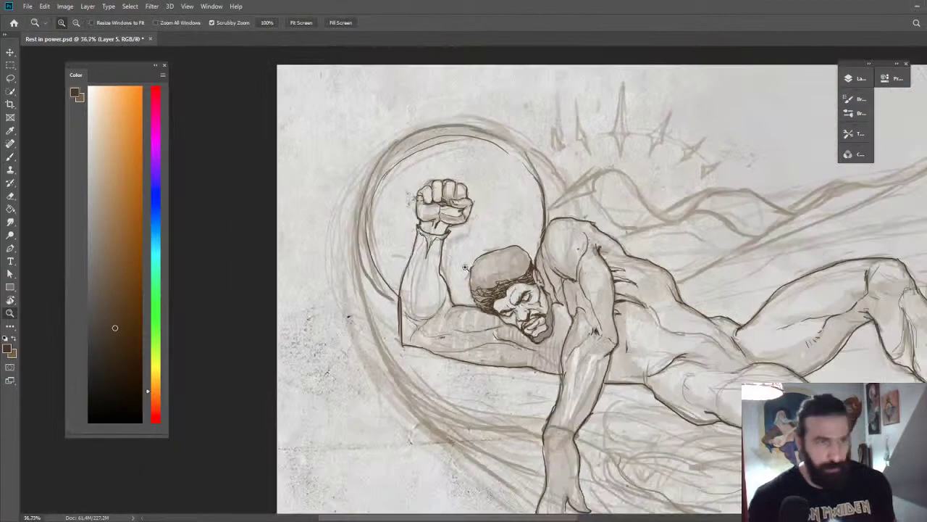
left_click_drag(456, 307, 507, 291)
key("r")
left_click_drag(458, 197, 673, 167)
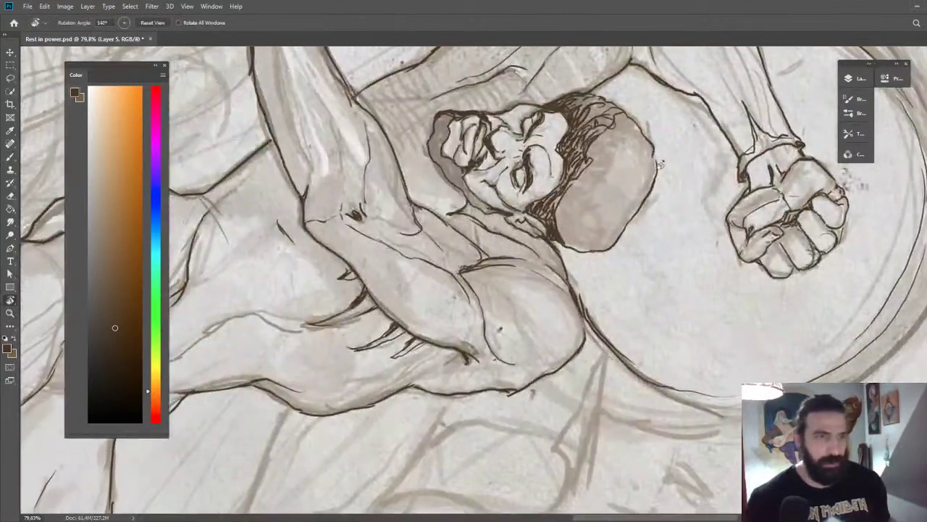
key("z")
left_click_drag(621, 85, 653, 85)
key("b")
left_click_drag(589, 147, 633, 141)
mouse_move(605, 147)
left_mouse_down()
mouse_move(630, 139)
mouse_move(643, 150)
left_mouse_up()
mouse_move(628, 145)
left_mouse_down()
mouse_move(650, 159)
mouse_move(645, 149)
left_mouse_up()
mouse_move(584, 175)
left_mouse_down()
mouse_move(607, 158)
mouse_move(590, 171)
left_mouse_up()
left_click_drag(557, 200, 601, 158)
mouse_move(587, 170)
left_mouse_down()
mouse_move(604, 155)
mouse_move(581, 164)
left_mouse_up()
mouse_move(530, 184)
left_mouse_down()
mouse_move(537, 181)
mouse_move(525, 207)
left_mouse_up()
mouse_move(520, 200)
left_mouse_down()
mouse_move(528, 213)
mouse_move(518, 228)
left_mouse_up()
Examine the line work of the bent legs and feet up close and in the full composition.
key("z")
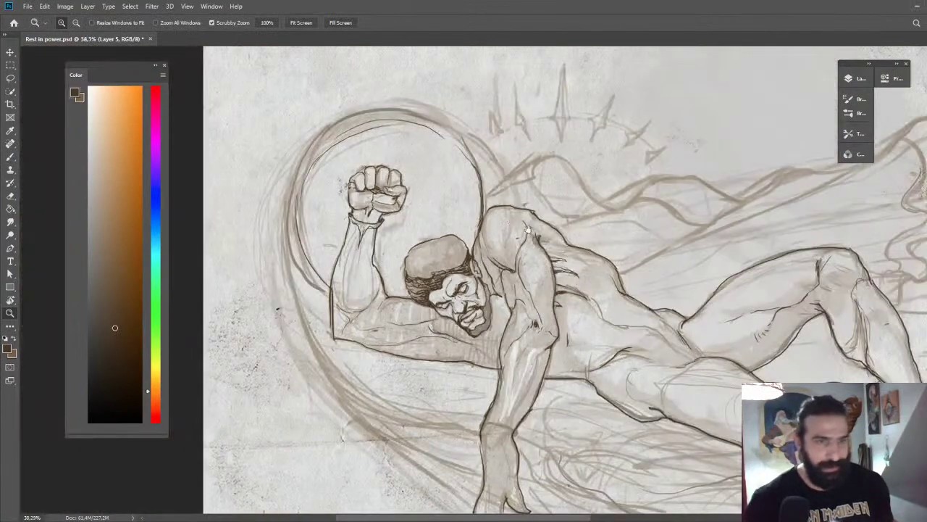
left_click_drag(611, 284, 435, 119)
left_click_drag(624, 157, 501, 129)
left_click_drag(562, 196, 617, 196)
key("b")
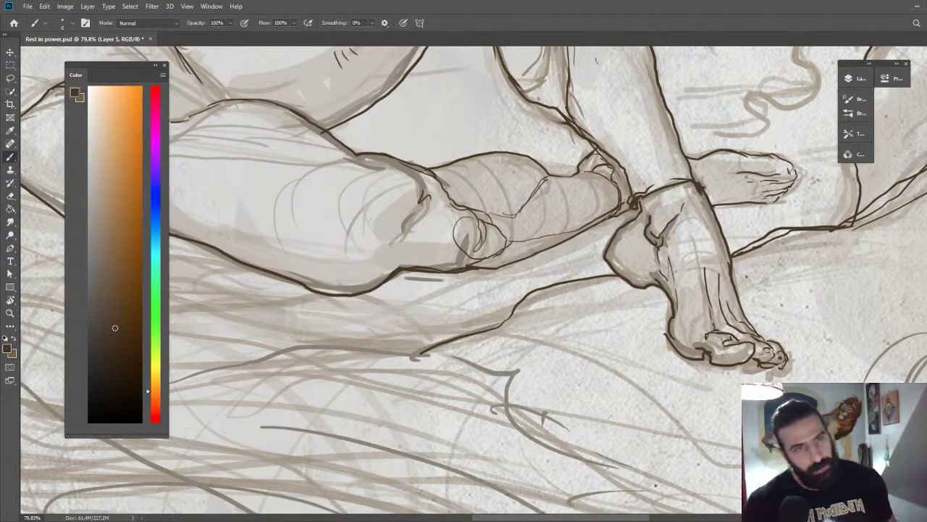
key("z")
left_click_drag(636, 211, 634, 138)
left_click_drag(642, 209, 645, 177)
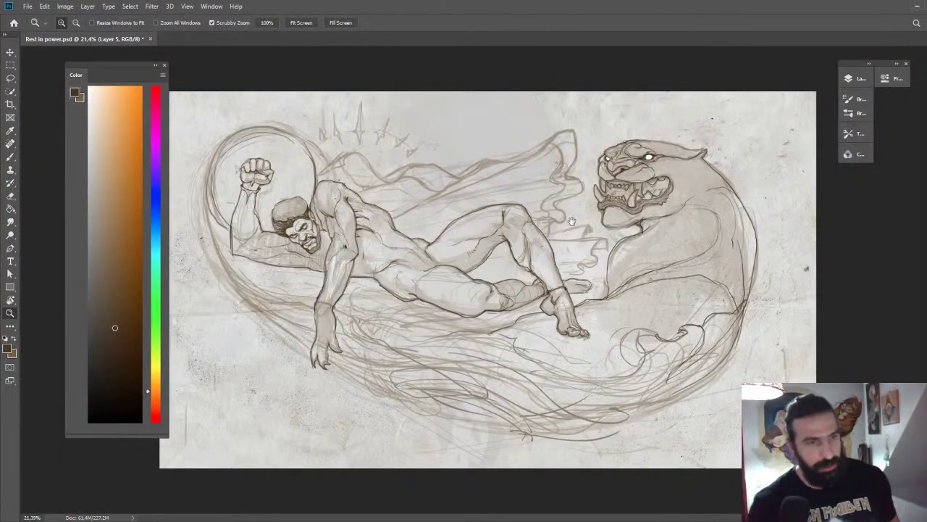
Ink the lower cloth's wavy end and folded corner behind the raised leg's shin, continuing its lines through the gap beneath the knee.
scroll(555, 343, "up", 2)
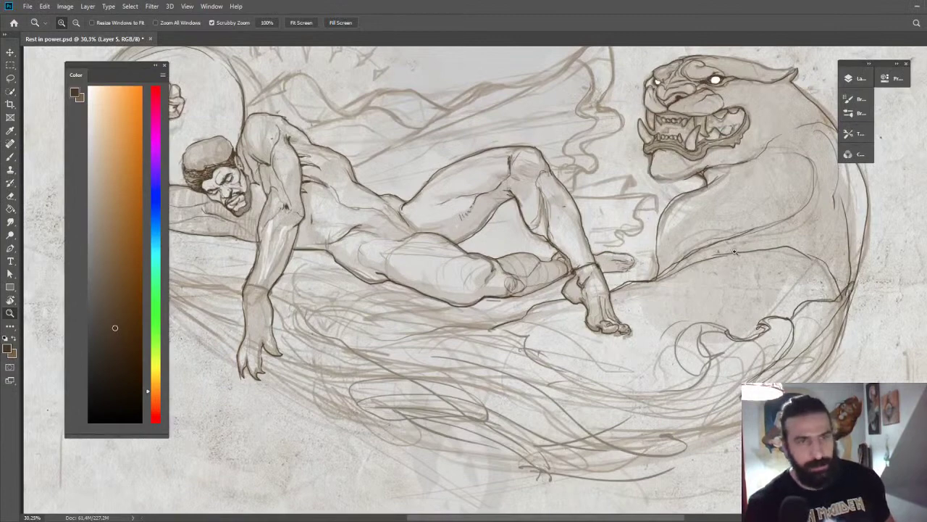
scroll(624, 310, "up", 5)
key("b")
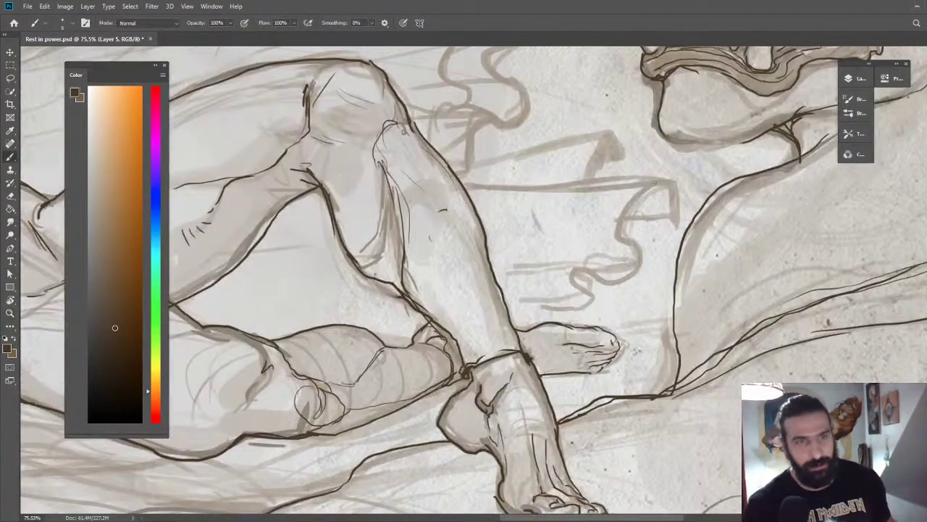
mouse_move(655, 182)
left_mouse_down()
mouse_move(628, 199)
mouse_move(615, 225)
mouse_move(639, 247)
mouse_move(639, 262)
mouse_move(622, 277)
mouse_move(571, 267)
mouse_move(591, 302)
mouse_move(557, 305)
left_mouse_up()
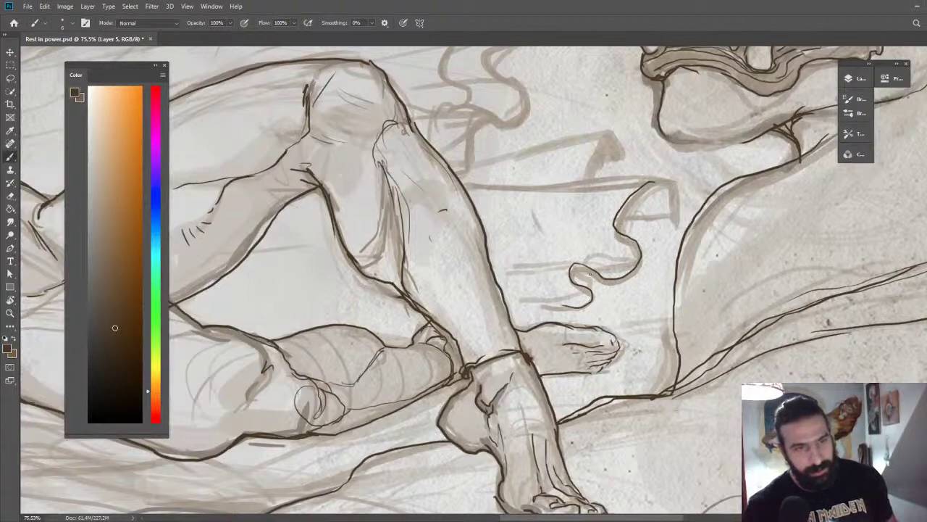
mouse_move(575, 281)
left_mouse_down()
mouse_move(605, 278)
mouse_move(536, 265)
mouse_move(496, 273)
left_mouse_up()
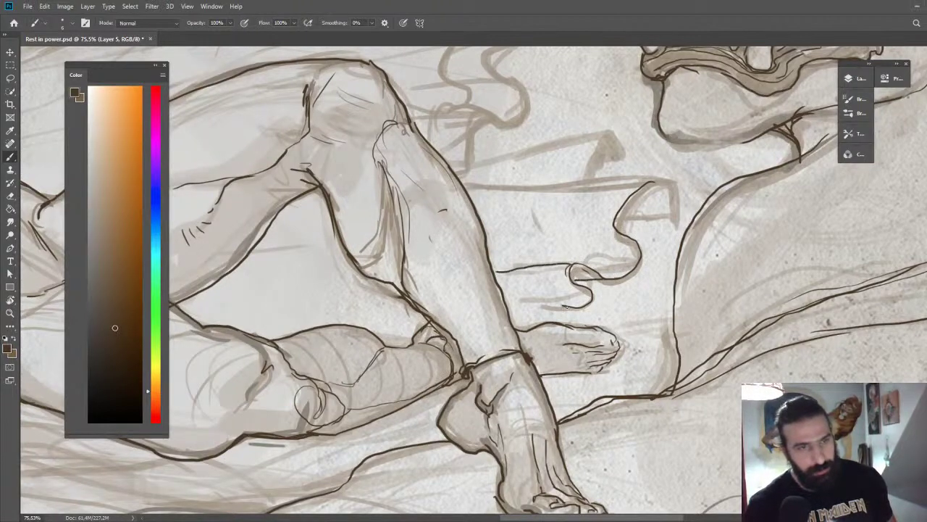
left_click_drag(564, 305, 505, 306)
mouse_move(615, 220)
left_mouse_down()
mouse_move(669, 217)
mouse_move(675, 188)
mouse_move(476, 191)
left_mouse_up()
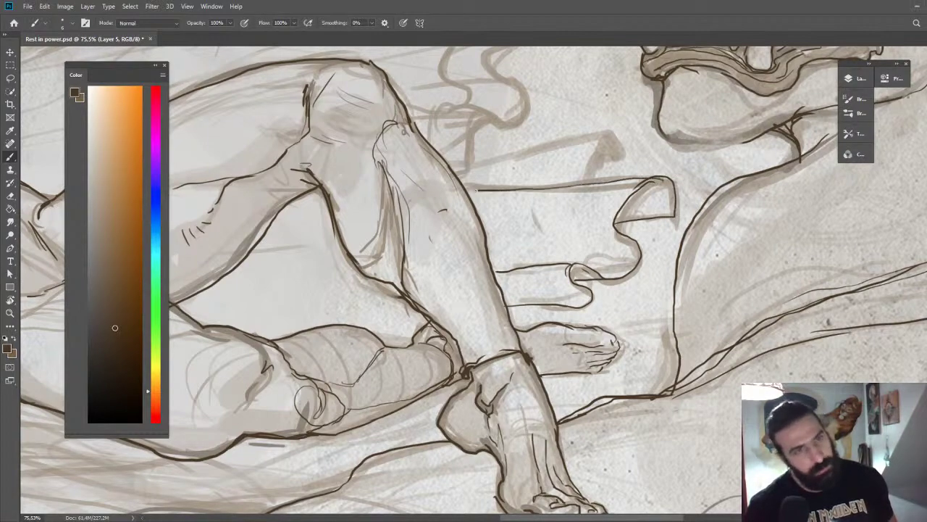
left_click_drag(587, 251, 566, 189)
left_click_drag(511, 280, 557, 105)
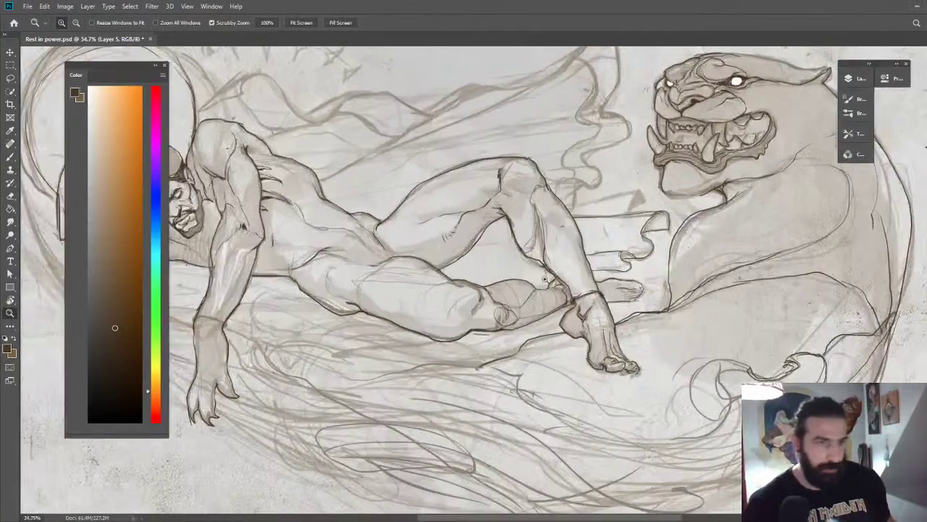
left_click_drag(439, 265, 539, 273)
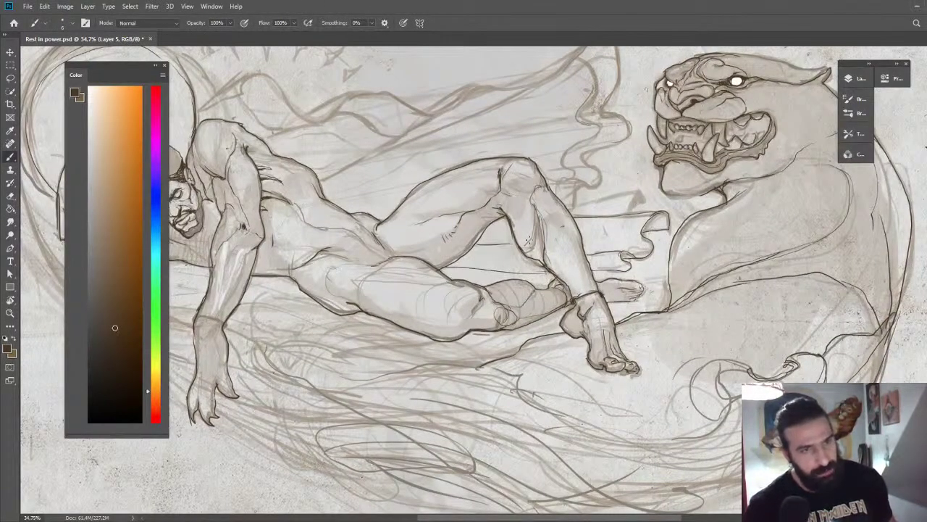
Ink the pointed, folded-over tip of the cloth strip above the lower folds and its long edge back toward the shin.
scroll(596, 214, "up", 3)
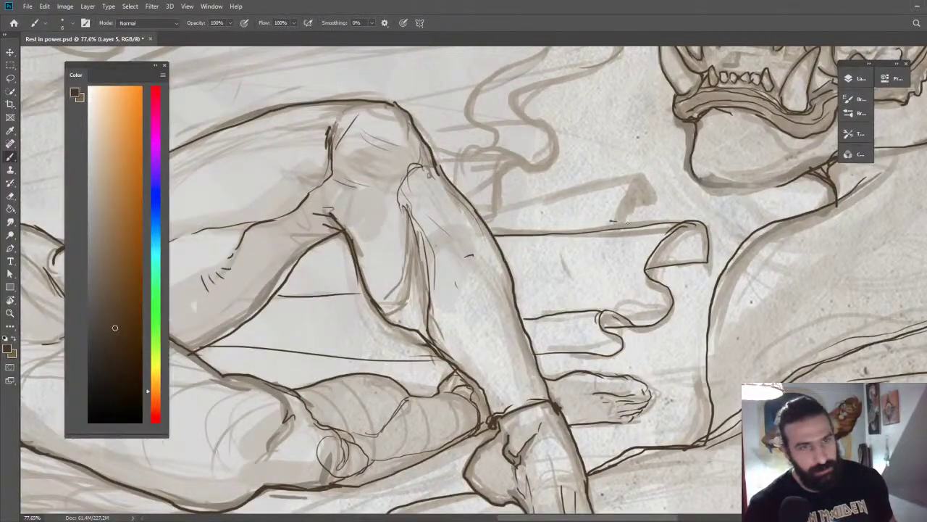
left_click_drag(614, 221, 641, 187)
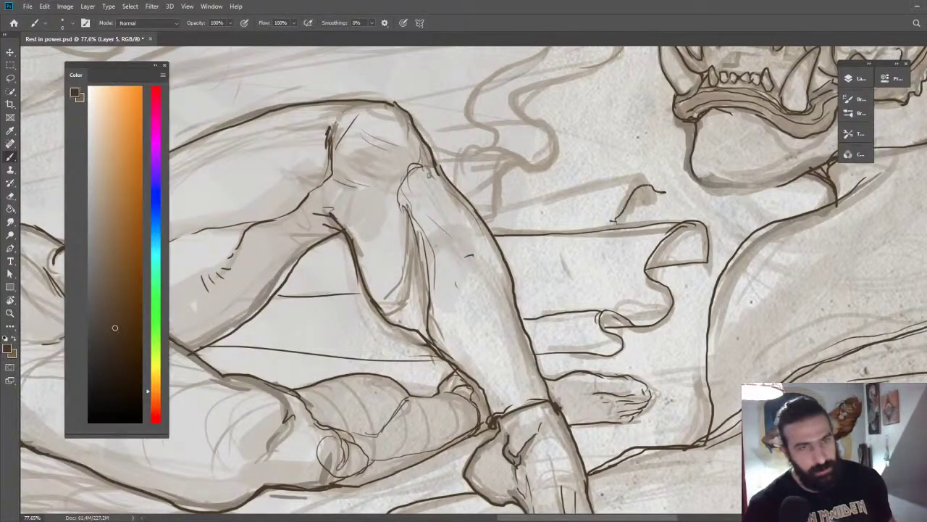
key("ctrl+z")
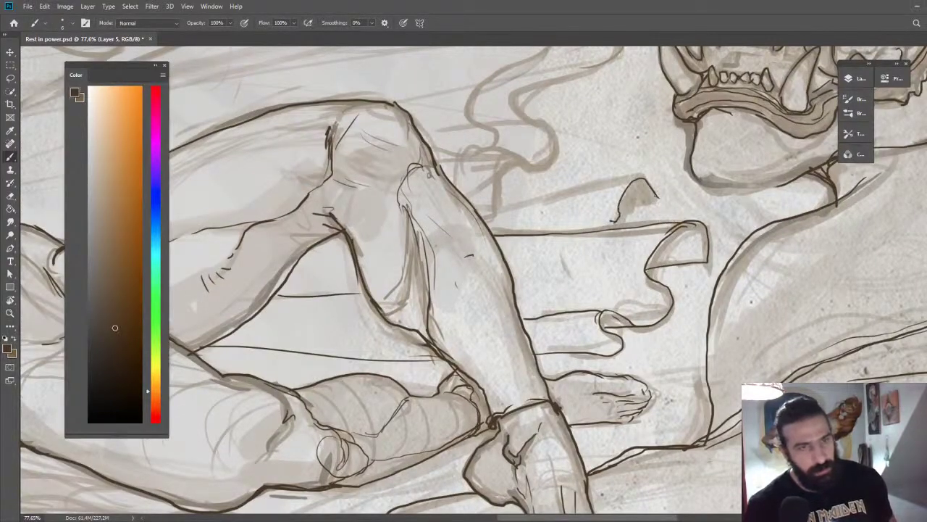
left_click_drag(652, 195, 624, 203)
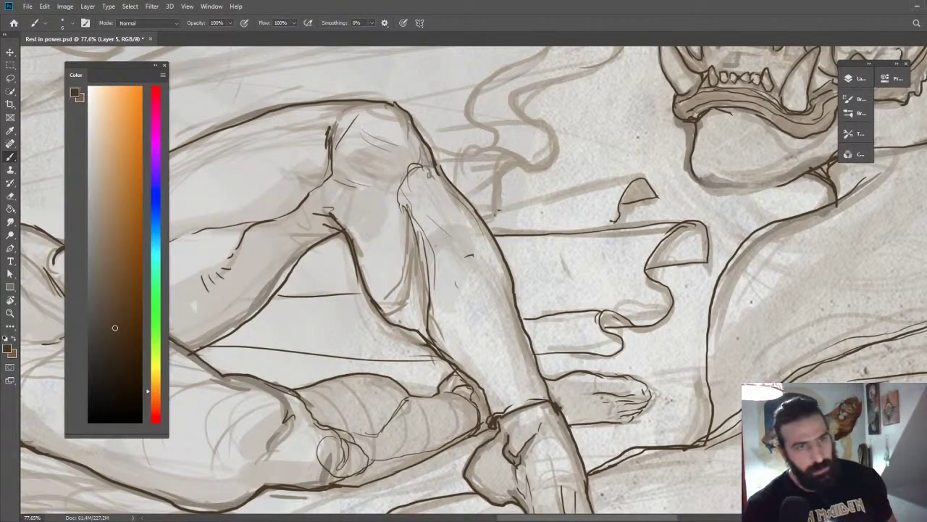
mouse_move(496, 210)
left_mouse_down()
mouse_move(614, 183)
mouse_move(638, 153)
mouse_move(572, 105)
left_mouse_up()
Ink the cloth's short vertical edge and curled fold beside the raised knee.
key("ctrl+space")
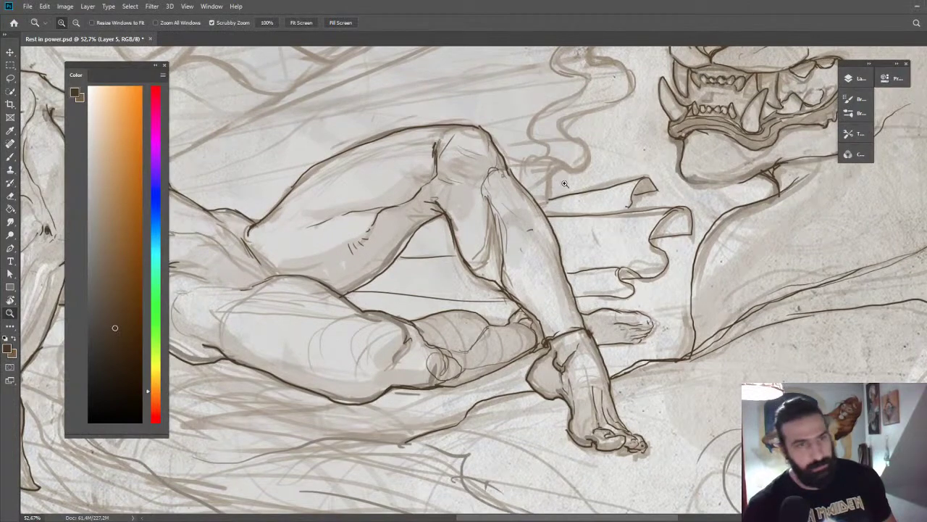
left_click_drag(569, 202, 601, 203)
key("b")
mouse_move(548, 214)
left_mouse_down()
mouse_move(553, 154)
mouse_move(562, 145)
mouse_move(591, 161)
left_mouse_up()
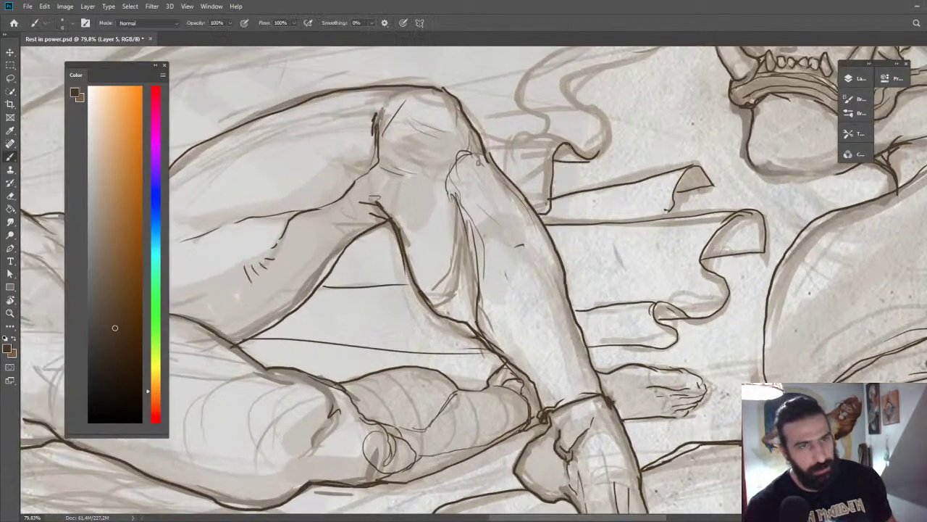
left_click_drag(523, 145, 495, 144)
Redraw the circle's inner contour on the outer side of the raised fist, from the upper arc down toward the elbow.
key("z")
left_click_drag(652, 109, 565, 97)
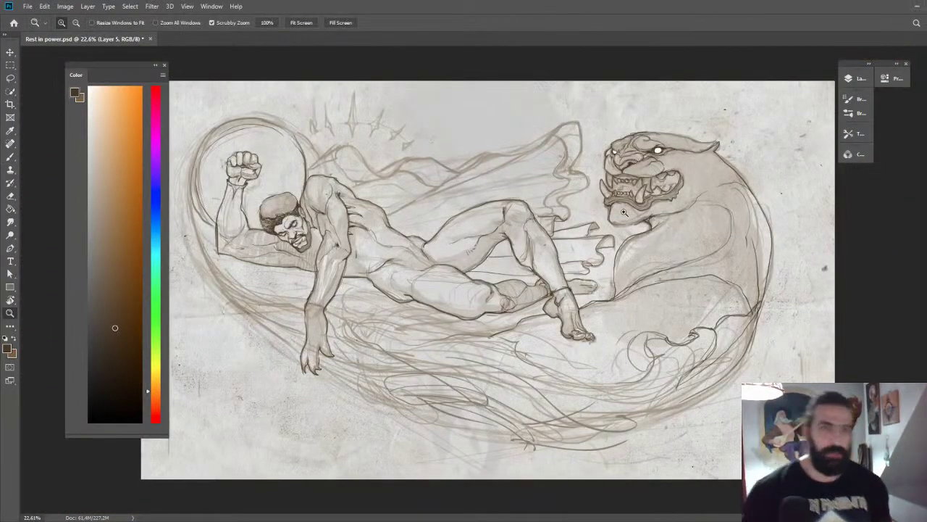
left_click_drag(465, 341, 724, 315)
mouse_move(397, 136)
left_mouse_down()
mouse_move(362, 116)
mouse_move(379, 134)
mouse_move(389, 131)
left_mouse_up()
key("r")
left_click(342, 114)
key("z")
mouse_move(347, 169)
left_mouse_down()
mouse_move(564, 198)
mouse_move(400, 174)
left_mouse_up()
key("b")
left_click_drag(322, 155, 399, 110)
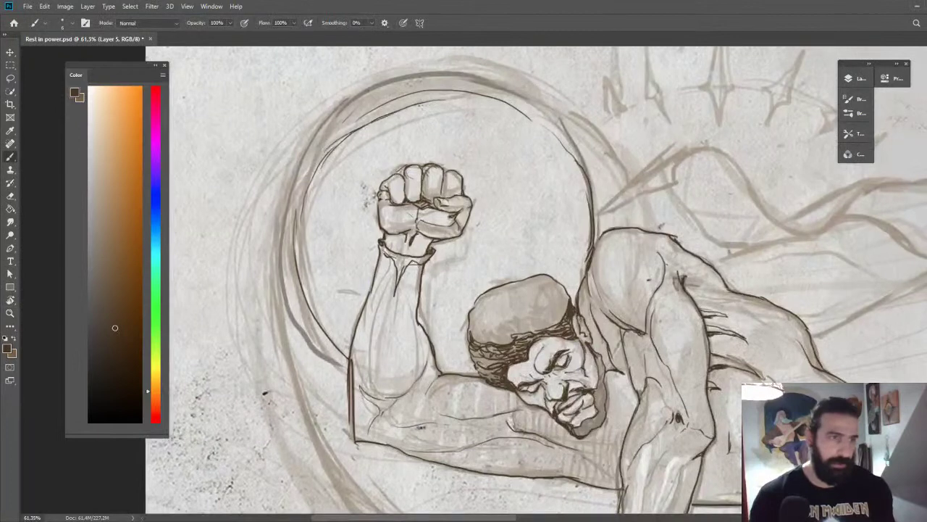
key("e")
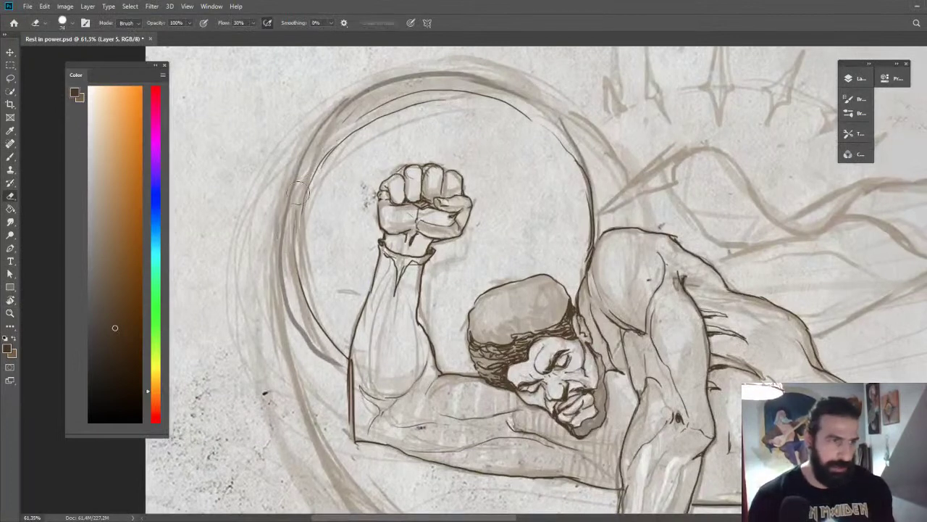
key("b")
left_click_drag(322, 161, 308, 270)
left_click_drag(298, 210, 332, 330)
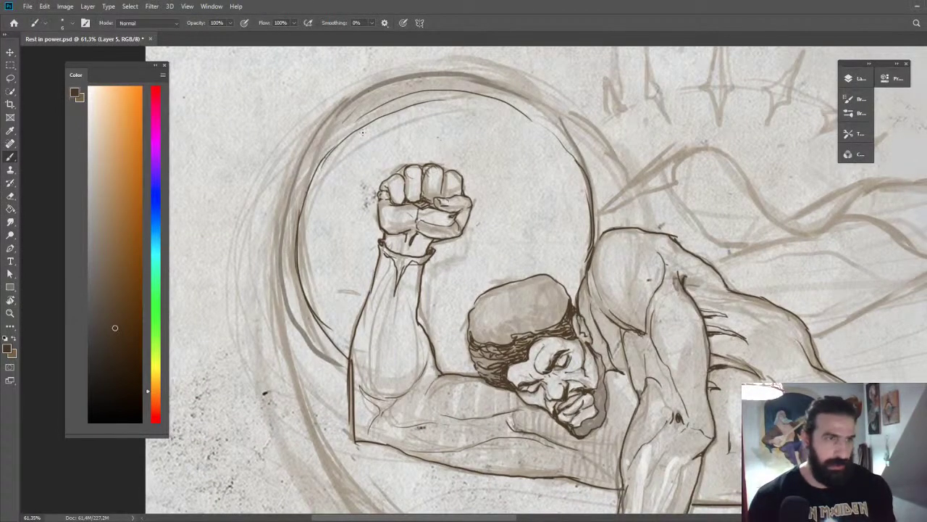
Ink the circle's upper arc and its side curving down to the man's shoulder, erasing stray marks.
mouse_move(337, 145)
left_mouse_down()
mouse_move(410, 111)
mouse_move(455, 110)
left_mouse_up()
key("ctrl+z")
mouse_move(383, 113)
left_mouse_down()
mouse_move(501, 105)
mouse_move(564, 147)
mouse_move(550, 135)
mouse_move(552, 165)
mouse_move(549, 136)
mouse_move(581, 190)
left_mouse_up()
left_click_drag(556, 142, 592, 215)
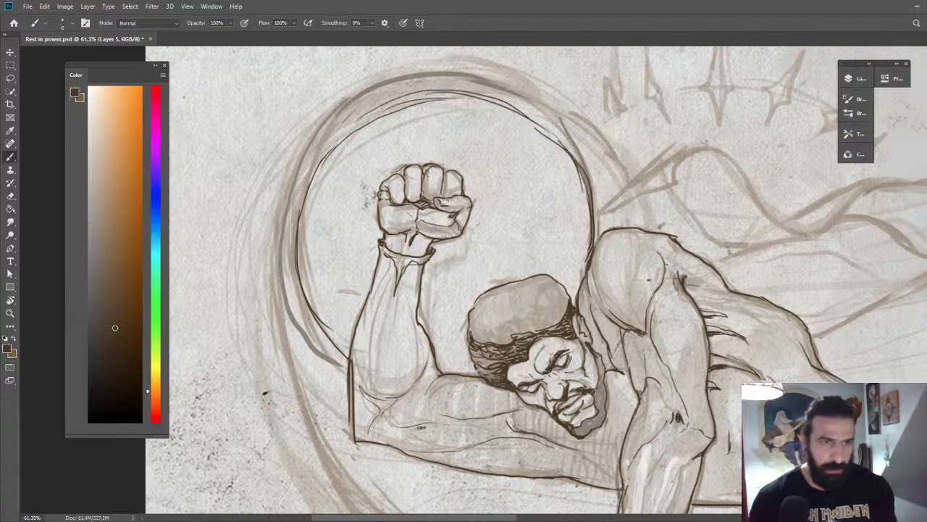
key("e")
mouse_move(568, 168)
left_mouse_down()
mouse_move(549, 136)
mouse_move(569, 160)
left_mouse_up()
key("b")
mouse_move(543, 128)
left_mouse_down()
mouse_move(584, 176)
mouse_move(594, 203)
left_mouse_up()
mouse_move(571, 140)
left_mouse_down()
mouse_move(594, 209)
mouse_move(563, 152)
left_mouse_up()
Rotate the canvas nearly upside down, framing the man's upper body and the outer curves sweeping around the circle.
key("z")
key("ctrl+minus")
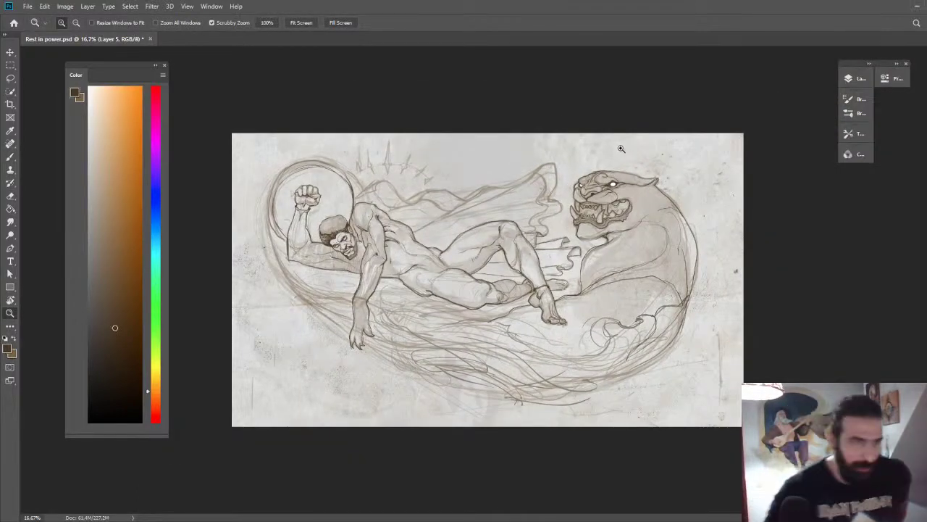
left_click_drag(268, 176, 285, 163)
key("r")
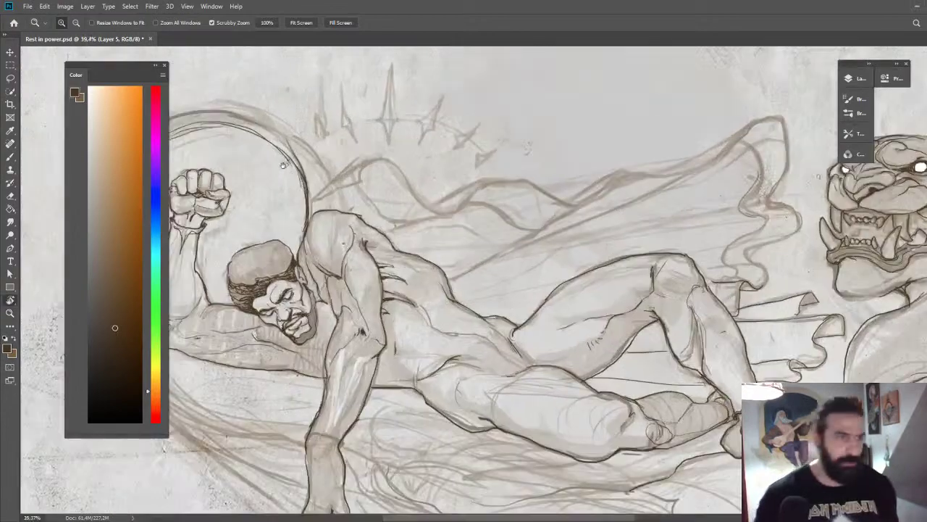
mouse_move(291, 122)
left_mouse_down()
mouse_move(645, 116)
mouse_move(666, 169)
left_mouse_up()
left_click_drag(616, 167, 612, 330)
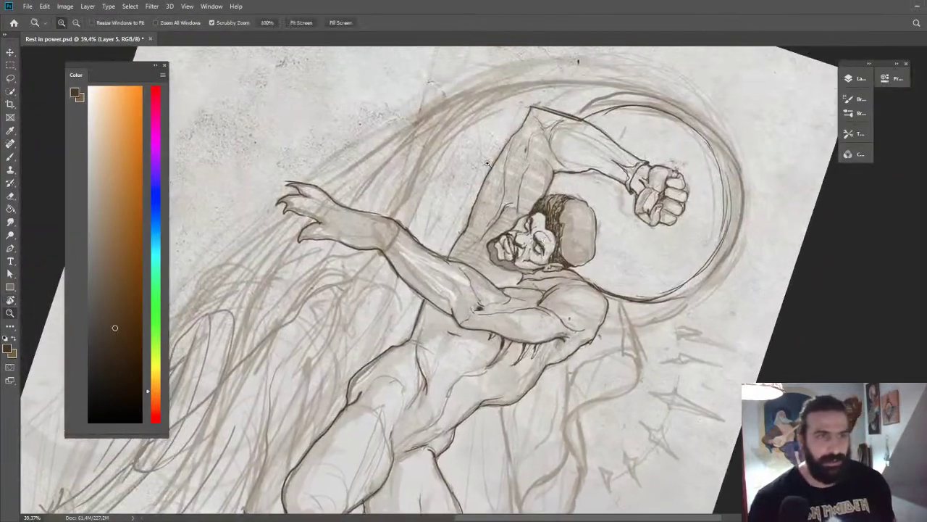
left_click_drag(425, 144, 434, 149)
mouse_move(375, 242)
left_mouse_down()
mouse_move(414, 181)
mouse_move(517, 99)
mouse_move(659, 78)
mouse_move(717, 103)
left_mouse_up()
key("ctrl+z")
mouse_move(375, 238)
left_mouse_down()
mouse_move(444, 132)
mouse_move(628, 74)
mouse_move(716, 105)
left_mouse_up()
key("ctrl+z")
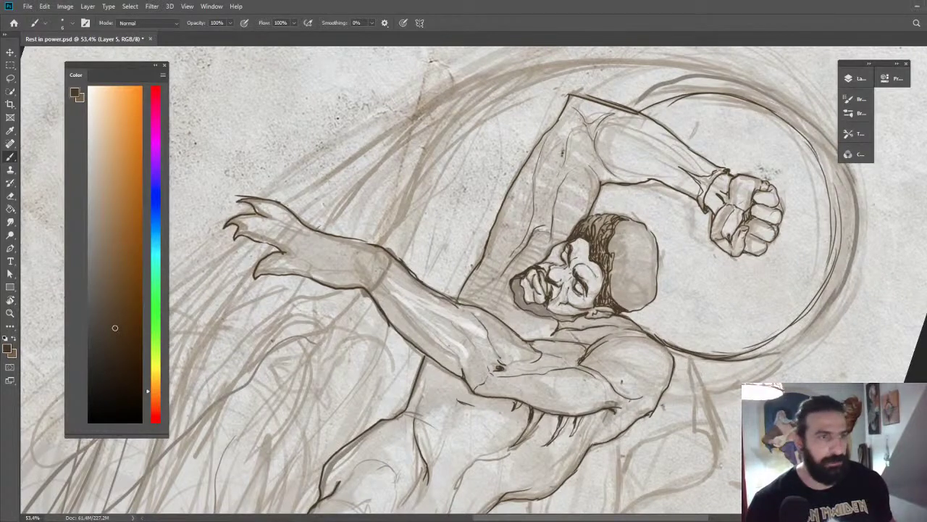
mouse_move(322, 224)
left_mouse_down()
mouse_move(447, 107)
mouse_move(670, 75)
left_mouse_up()
key("ctrl+z")
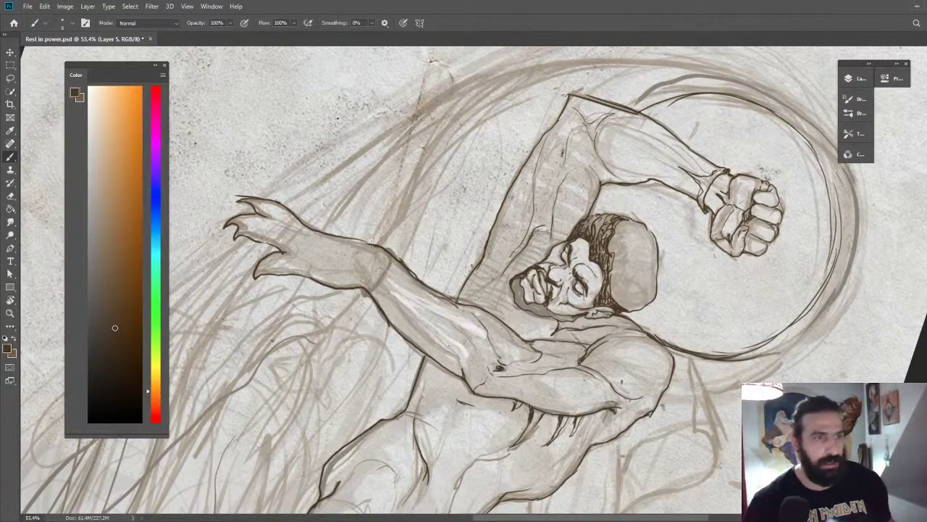
Ink the long outer curves sweeping from the hanging forearm past the bent elbow toward the circle.
mouse_move(376, 239)
left_mouse_down()
mouse_move(420, 162)
mouse_move(535, 82)
mouse_move(694, 76)
left_mouse_up()
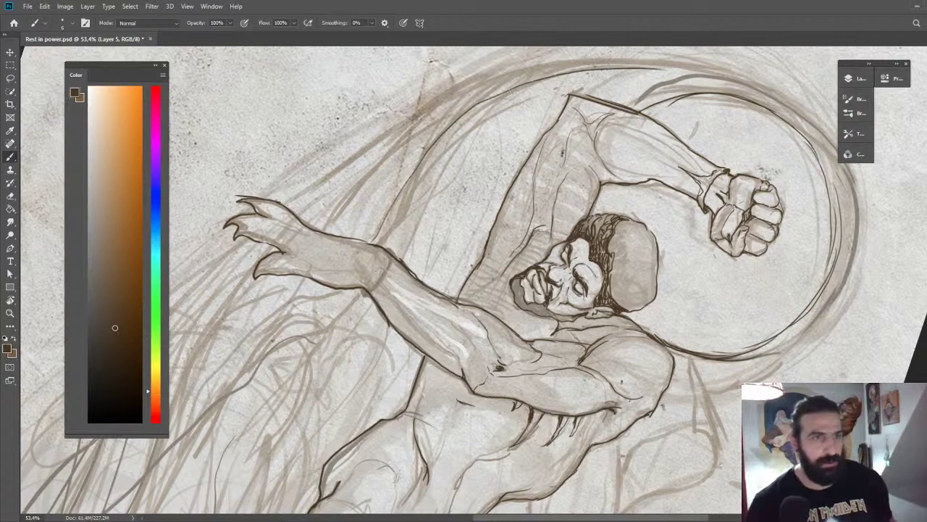
mouse_move(326, 228)
left_mouse_down()
mouse_move(399, 144)
mouse_move(484, 82)
mouse_move(521, 72)
left_mouse_up()
key("Escape")
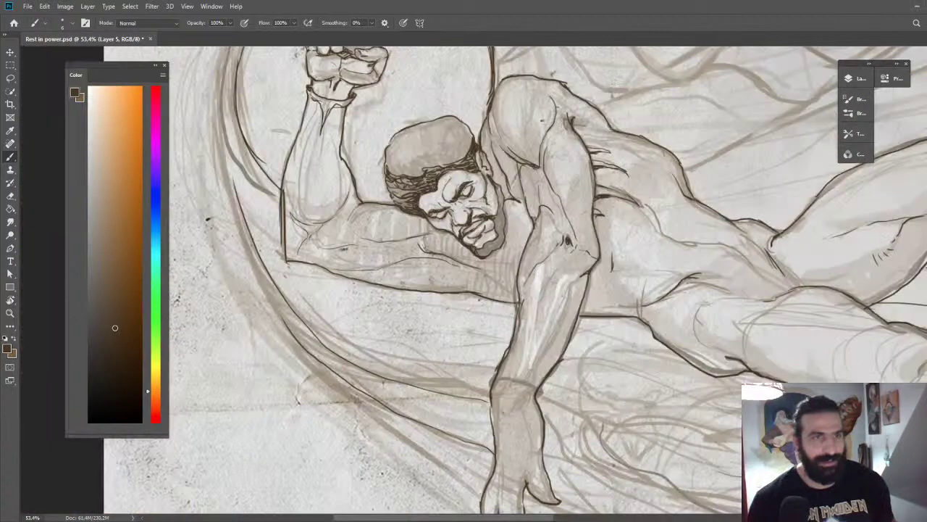
Ink the curly hair edge along the rim of the man's cap, from the forehead toward the ear.
key("ctrl+space")
left_click_drag(415, 161, 470, 161)
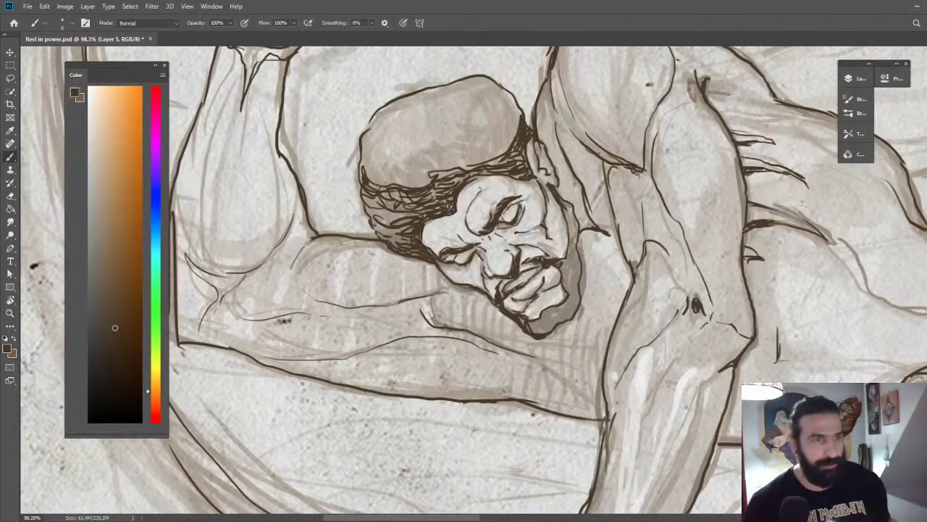
mouse_move(371, 188)
left_mouse_down()
mouse_move(497, 147)
mouse_move(514, 120)
left_mouse_up()
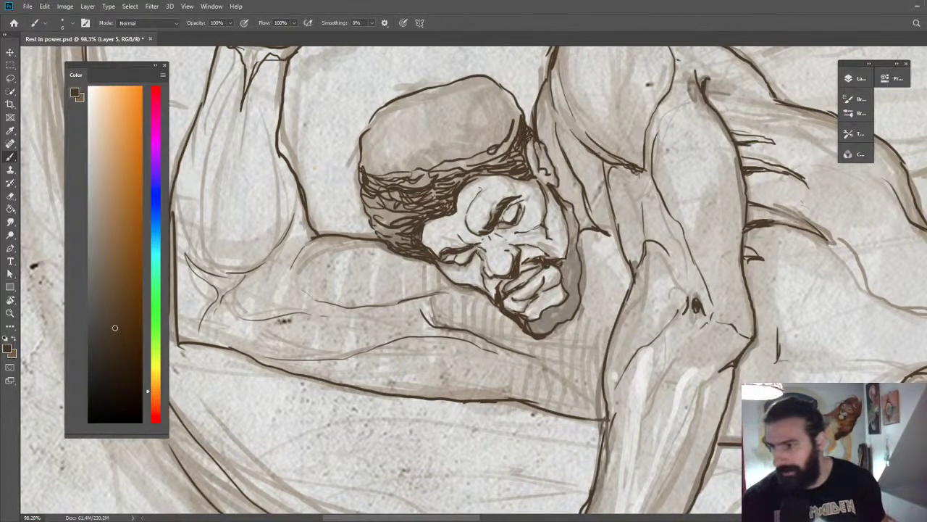
key("z")
left_click_drag(533, 130, 521, 125)
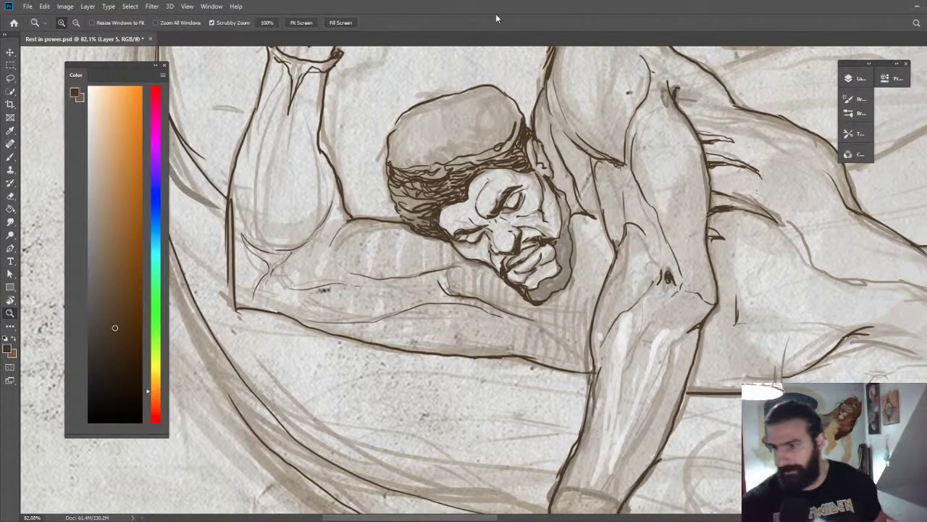
mouse_move(481, 174)
left_mouse_down()
mouse_move(470, 190)
mouse_move(491, 190)
mouse_move(478, 175)
mouse_move(467, 182)
left_mouse_up()
key("b")
Touch up the beast's open mouth, erasing and redrawing the lines of the large upper fang and the neighbouring gum.
key("z")
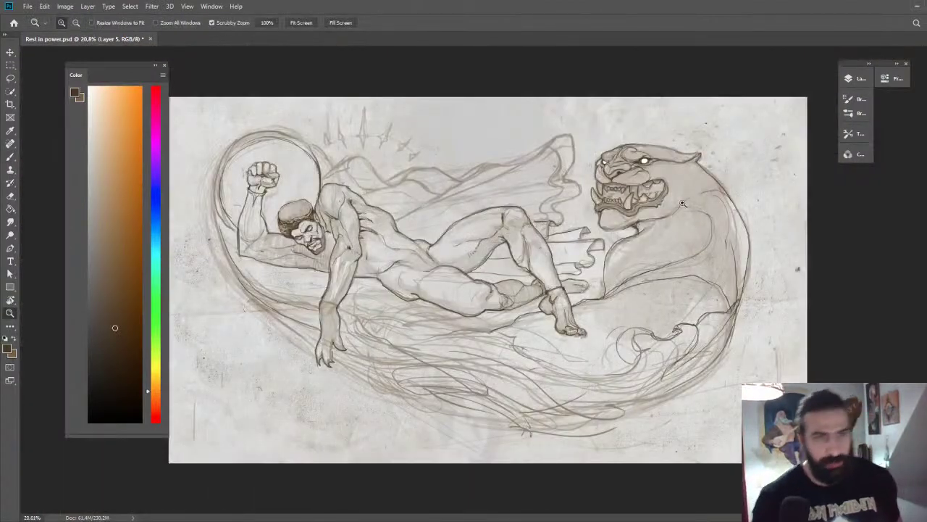
left_click_drag(640, 168, 723, 197)
key("e")
key("b")
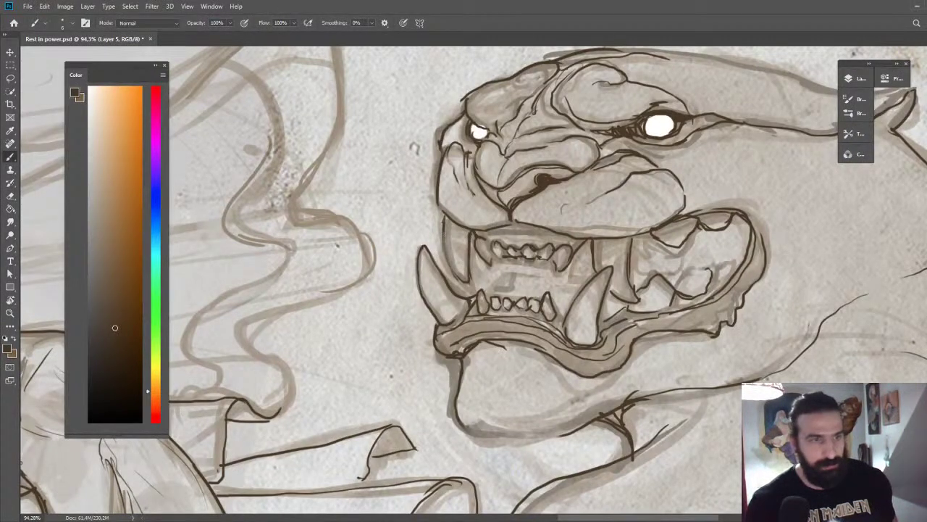
left_click_drag(444, 233, 457, 269)
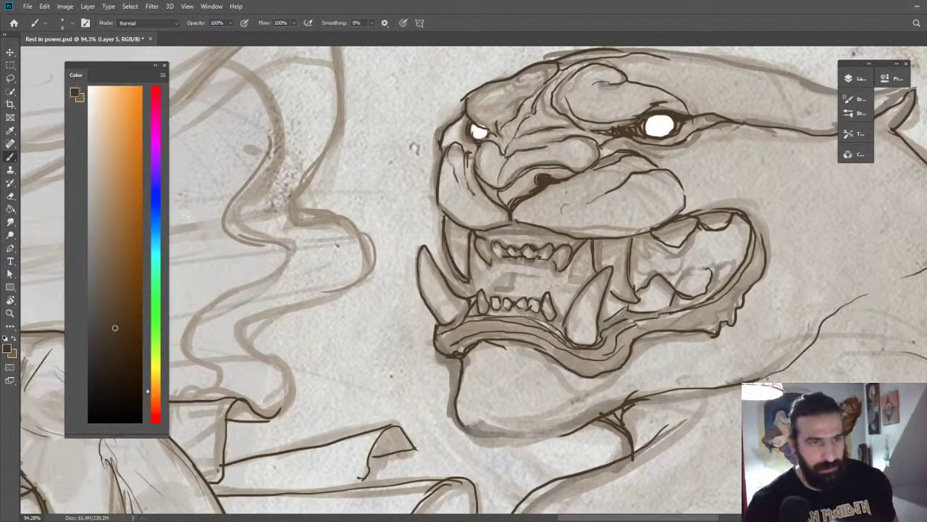
key("e")
left_click_drag(594, 241, 621, 305)
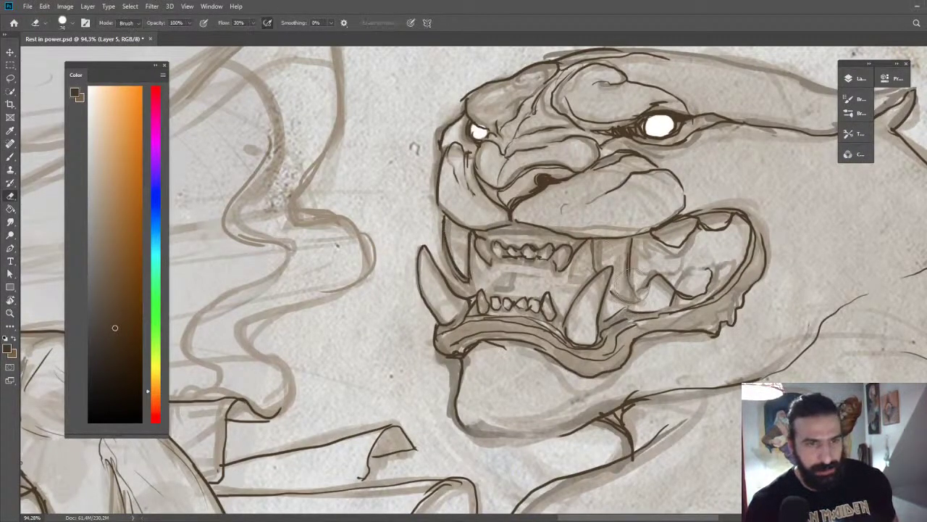
key("b")
mouse_move(594, 250)
left_mouse_down()
mouse_move(601, 274)
mouse_move(627, 294)
left_mouse_up()
mouse_move(633, 242)
left_mouse_down()
mouse_move(626, 269)
mouse_move(665, 228)
mouse_move(728, 215)
mouse_move(710, 208)
mouse_move(693, 224)
mouse_move(724, 223)
left_mouse_up()
Ink the cloth's rippling trailing edge from the folds beside the bent knee up to its top corner.
key("z")
key("b")
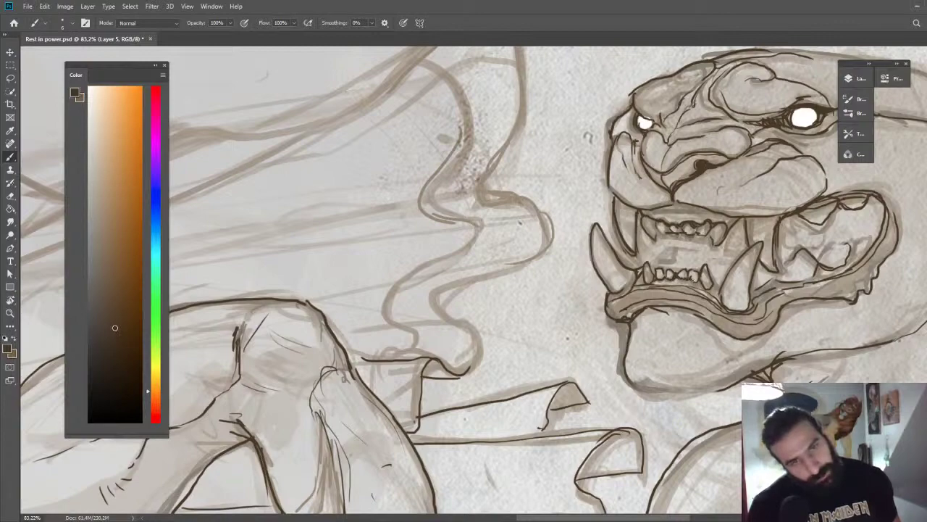
key("z")
scroll(745, 270, "down", 2)
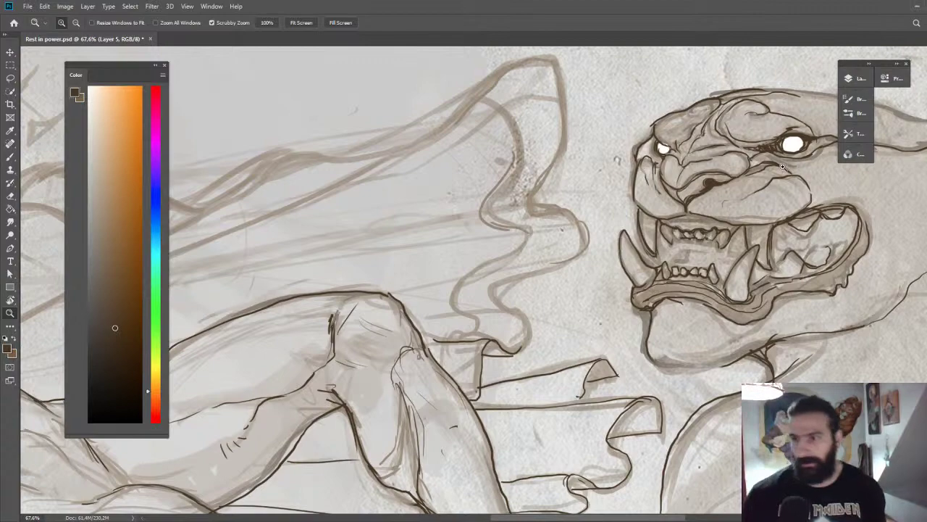
scroll(670, 210, "down", 5)
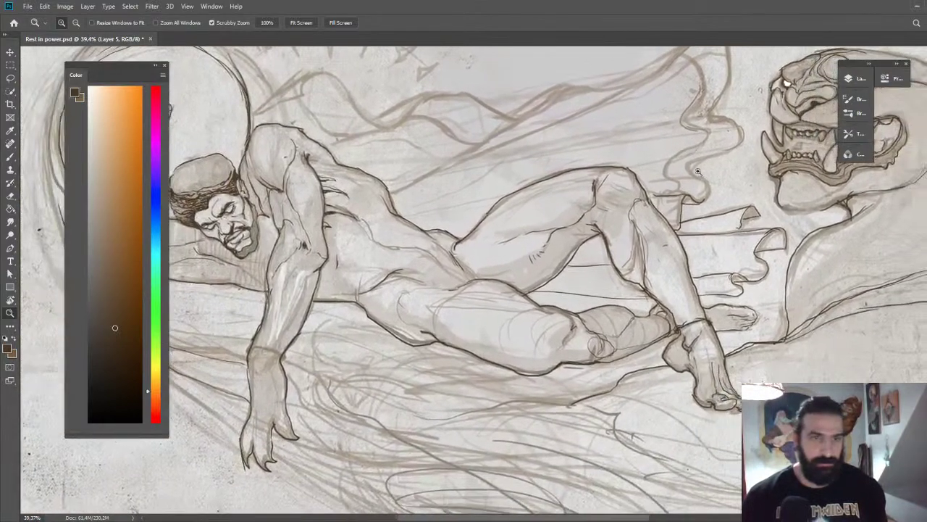
mouse_move(680, 188)
left_mouse_down()
mouse_move(713, 188)
mouse_move(638, 200)
mouse_move(684, 197)
left_mouse_up()
key("e")
key("z")
key("b")
left_click_drag(628, 214, 721, 207)
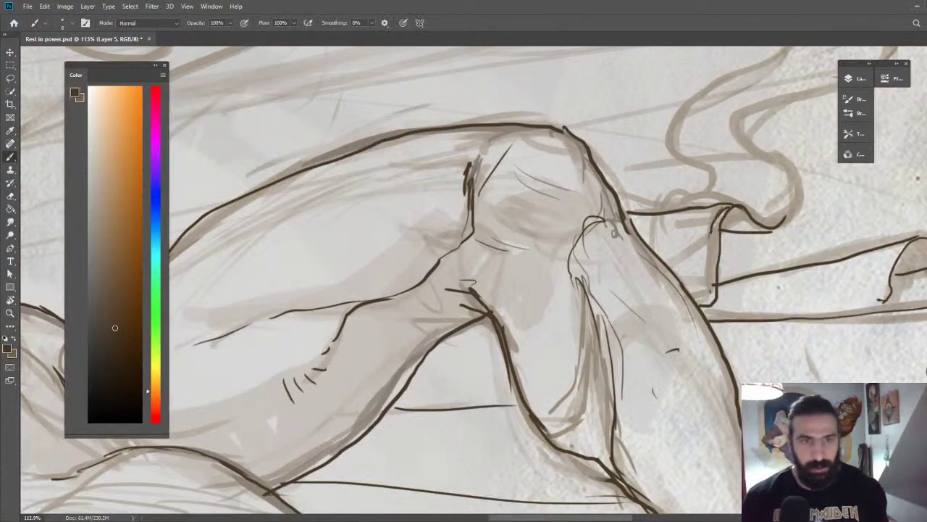
left_click_drag(725, 210, 699, 299)
mouse_move(767, 232)
left_mouse_down()
mouse_move(791, 216)
mouse_move(801, 182)
mouse_move(767, 161)
mouse_move(741, 111)
mouse_move(653, 233)
mouse_move(717, 216)
mouse_move(761, 145)
mouse_move(691, 129)
mouse_move(659, 105)
mouse_move(754, 128)
mouse_move(763, 153)
left_mouse_up()
left_click_drag(659, 78, 667, 211)
left_click_drag(611, 233, 661, 161)
left_click_drag(681, 121, 652, 217)
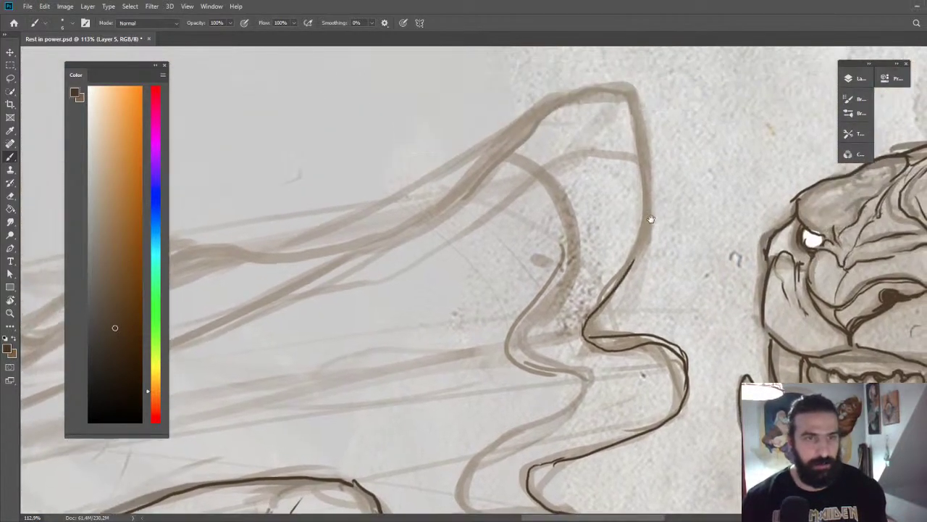
mouse_move(624, 81)
left_mouse_down()
mouse_move(649, 165)
mouse_move(617, 270)
mouse_move(556, 133)
left_mouse_up()
Ink the cloth's wavy upper edge from the man's shoulder to its far corner, plus the long diagonal fold above his torso.
key("z")
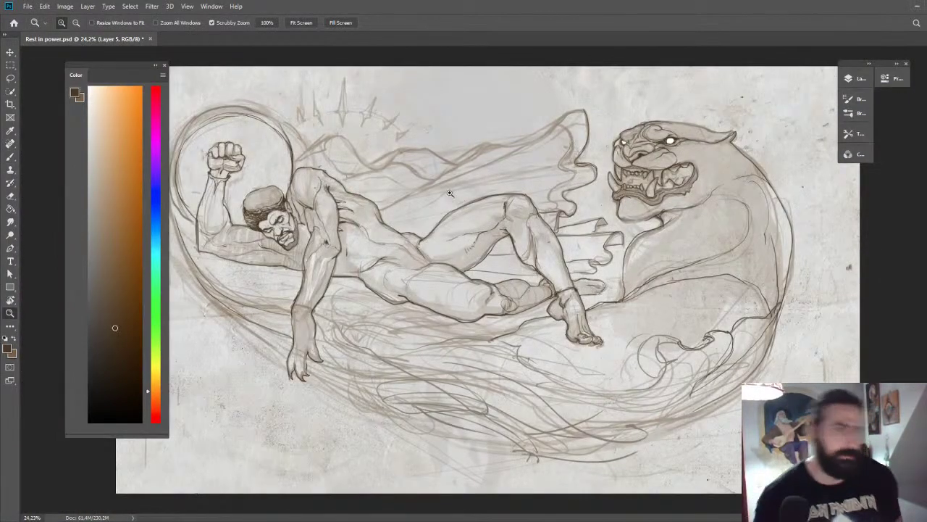
mouse_move(450, 194)
left_mouse_down()
mouse_move(544, 161)
mouse_move(612, 158)
left_mouse_up()
key("b")
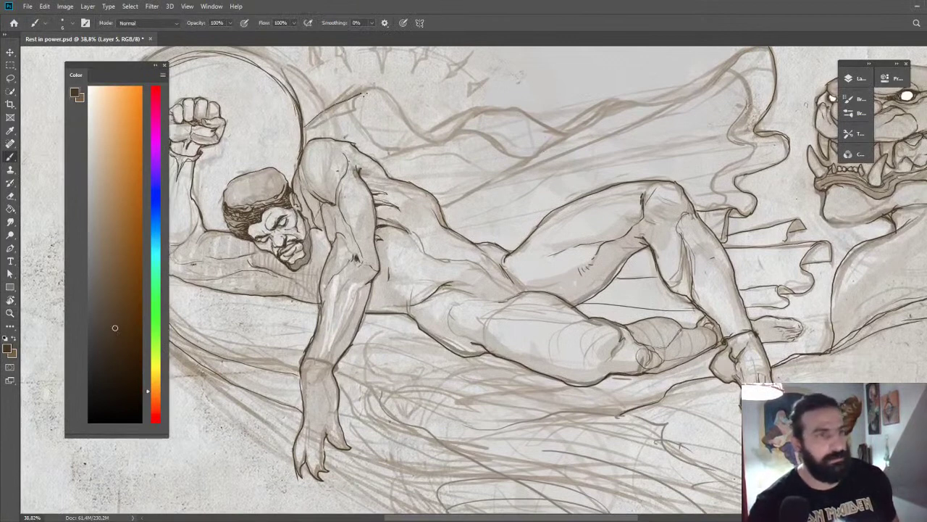
mouse_move(309, 128)
left_mouse_down()
mouse_move(341, 116)
mouse_move(406, 120)
mouse_move(439, 145)
mouse_move(414, 150)
mouse_move(471, 109)
mouse_move(583, 129)
mouse_move(613, 99)
mouse_move(549, 130)
left_mouse_up()
left_click_drag(440, 201, 587, 135)
left_click_drag(439, 194, 583, 130)
mouse_move(642, 103)
left_mouse_down()
mouse_move(698, 103)
mouse_move(635, 142)
mouse_move(656, 120)
mouse_move(666, 129)
mouse_move(622, 138)
mouse_move(656, 123)
mouse_move(676, 91)
mouse_move(706, 79)
mouse_move(673, 88)
mouse_move(628, 135)
mouse_move(599, 137)
mouse_move(706, 79)
left_mouse_up()
key("z")
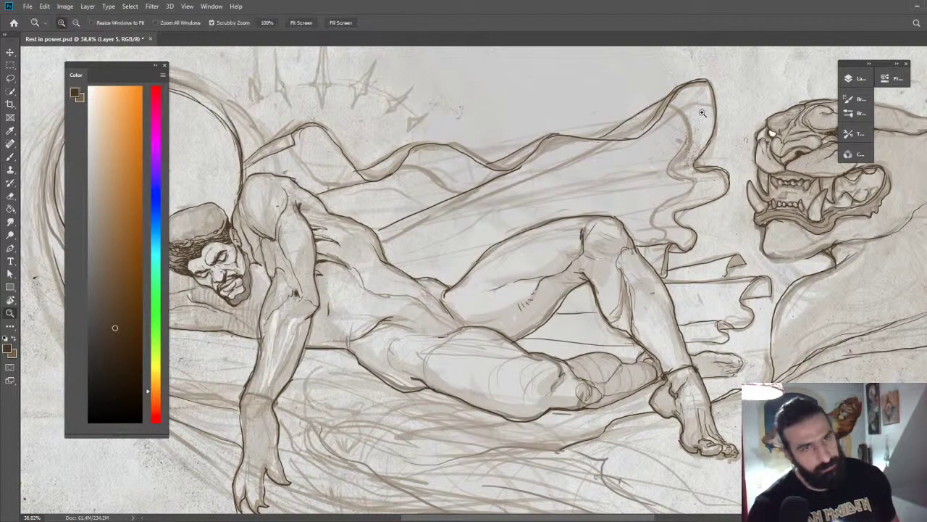
left_click_drag(702, 112, 681, 129)
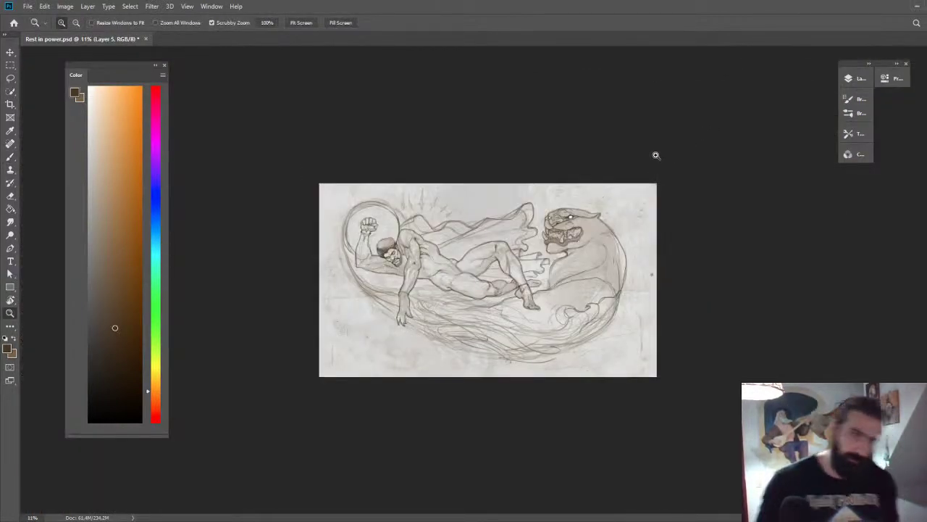
left_click_drag(534, 189, 545, 194)
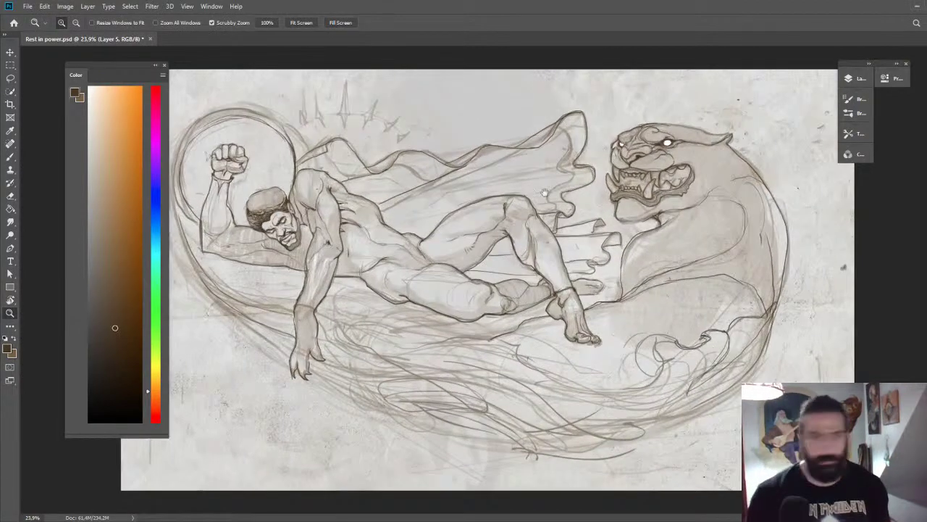
Rotate the canvas until the man's face is upright and ink short hair strokes for the goatee on his chin.
left_click_drag(459, 218, 473, 209)
left_click_drag(474, 209, 777, 135)
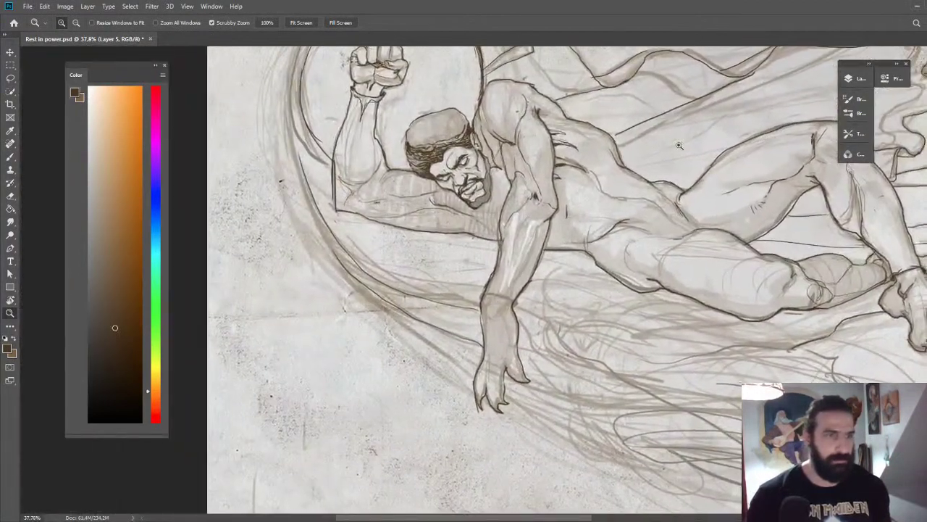
key("r")
left_click_drag(519, 179, 560, 136)
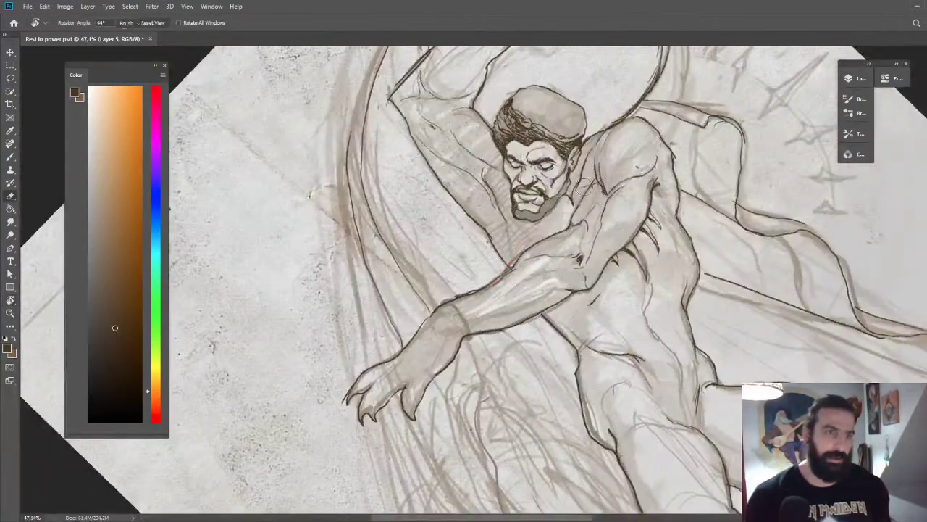
key("z")
left_click_drag(574, 189, 589, 185)
key("b")
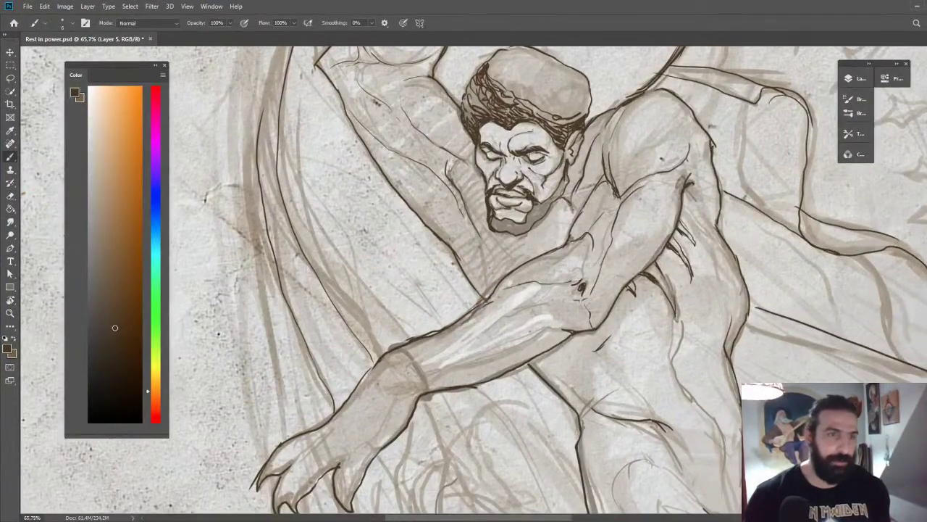
key("z")
mouse_move(510, 215)
left_mouse_down()
mouse_move(521, 213)
mouse_move(495, 231)
left_mouse_up()
key("b")
left_click_drag(492, 223, 503, 236)
left_click_drag(502, 224, 508, 236)
left_click_drag(507, 222, 515, 232)
left_click_drag(516, 225, 524, 237)
mouse_move(514, 225)
left_mouse_down()
mouse_move(519, 239)
mouse_move(530, 236)
left_mouse_up()
left_click_drag(525, 226, 534, 231)
left_click_drag(535, 213, 532, 223)
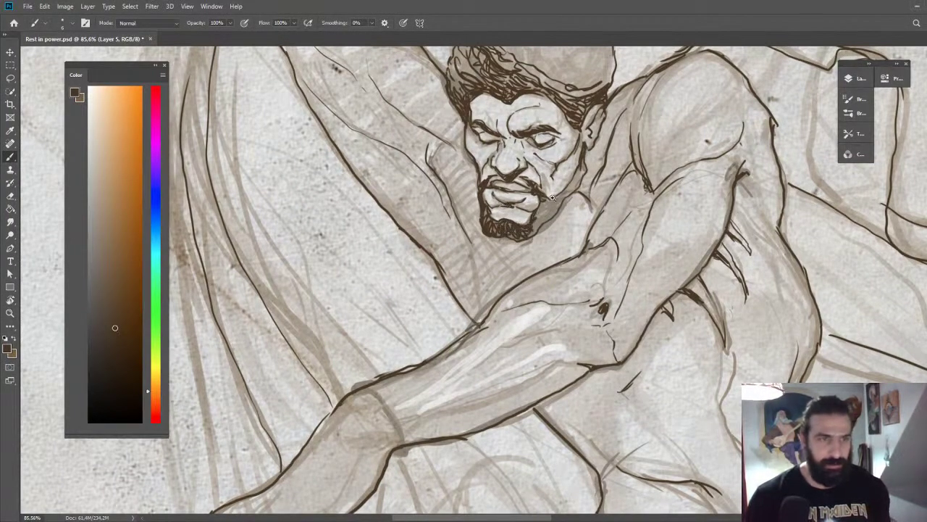
Rotate the canvas back to level, framing the man's head, arms and torso.
key("z")
left_click_drag(569, 191, 542, 192)
key("r")
left_click_drag(554, 130, 646, 263)
key("z")
mouse_move(590, 256)
left_mouse_down()
mouse_move(637, 255)
mouse_move(623, 225)
mouse_move(596, 253)
mouse_move(645, 214)
mouse_move(644, 231)
left_mouse_up()
key("e")
key("b")
key("z")
scroll(692, 162, "down", 2)
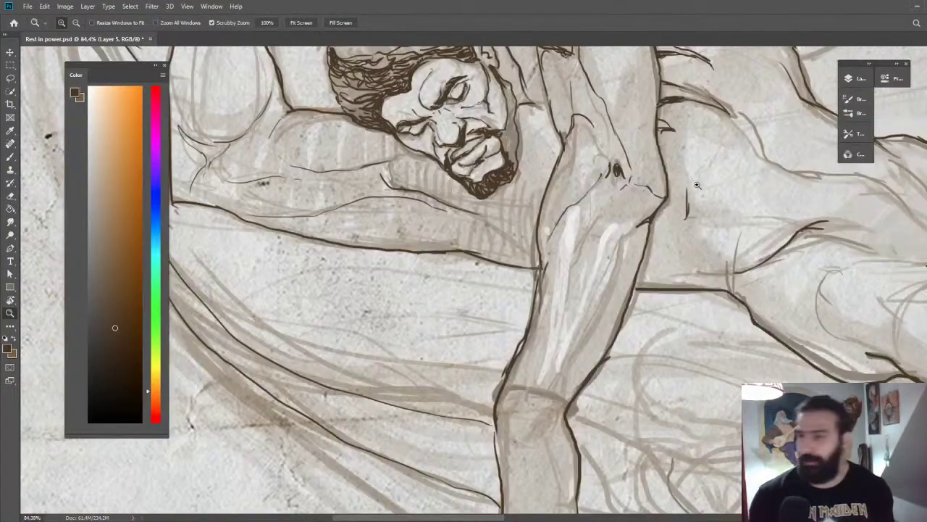
scroll(644, 219, "down", 2)
scroll(588, 168, "up", 2)
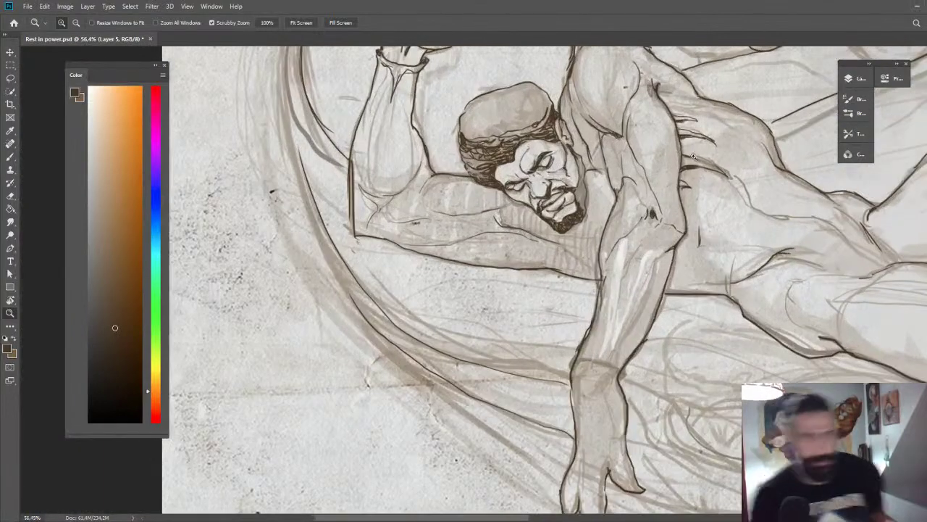
Extend the man's beard with dark strokes along the jaw up to the ear and touch up his hair.
key("b")
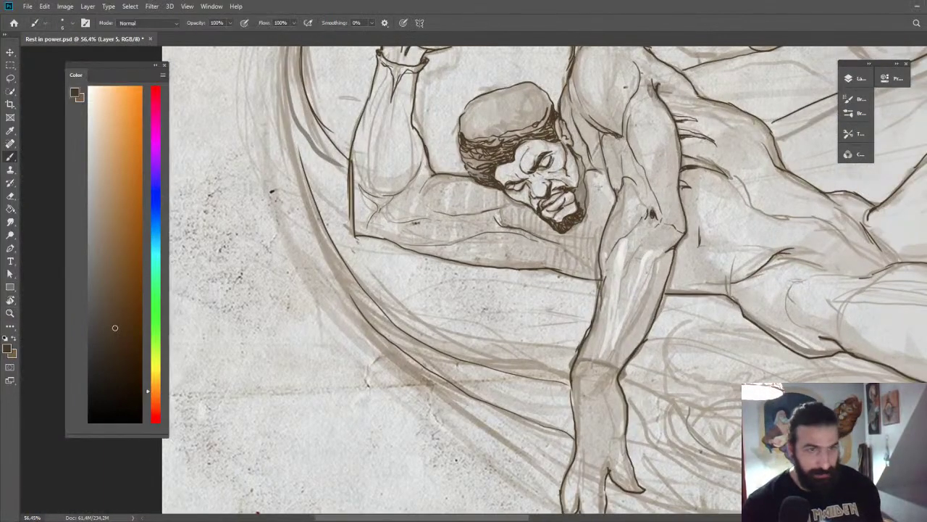
key("z")
mouse_move(581, 189)
left_mouse_down()
mouse_move(615, 190)
mouse_move(572, 211)
mouse_move(579, 228)
mouse_move(578, 165)
left_mouse_up()
key("b")
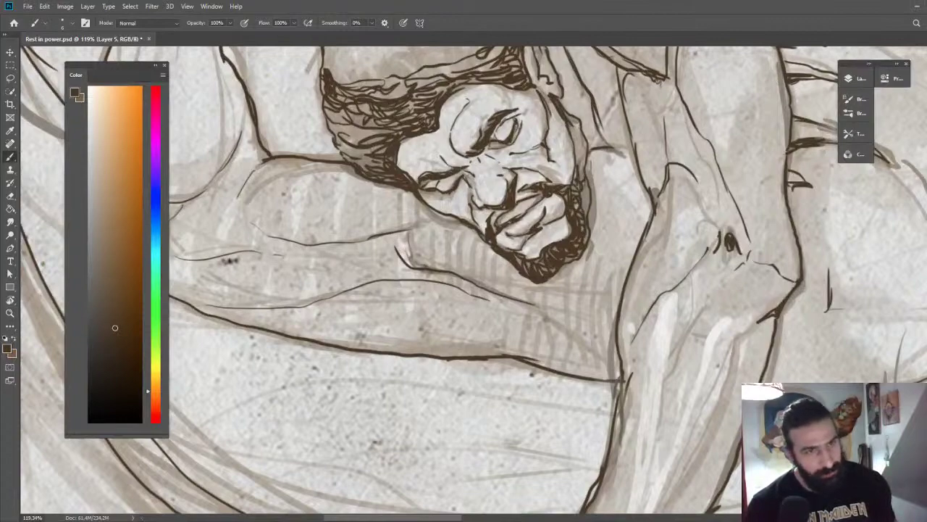
left_click_drag(587, 210, 577, 124)
mouse_move(576, 169)
left_mouse_down()
mouse_move(574, 117)
mouse_move(560, 166)
left_mouse_up()
key("z")
left_click_drag(600, 197, 574, 198)
left_click(580, 186)
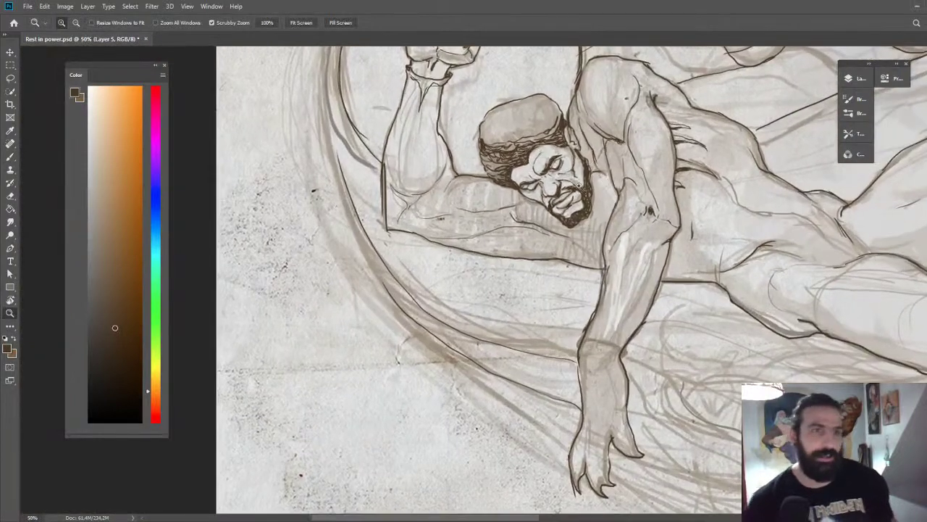
mouse_move(480, 129)
left_mouse_down()
mouse_move(487, 134)
mouse_move(487, 114)
left_mouse_up()
key("b")
mouse_move(490, 159)
left_mouse_down()
mouse_move(495, 136)
mouse_move(532, 173)
mouse_move(516, 174)
left_mouse_up()
key("z")
left_click(565, 172)
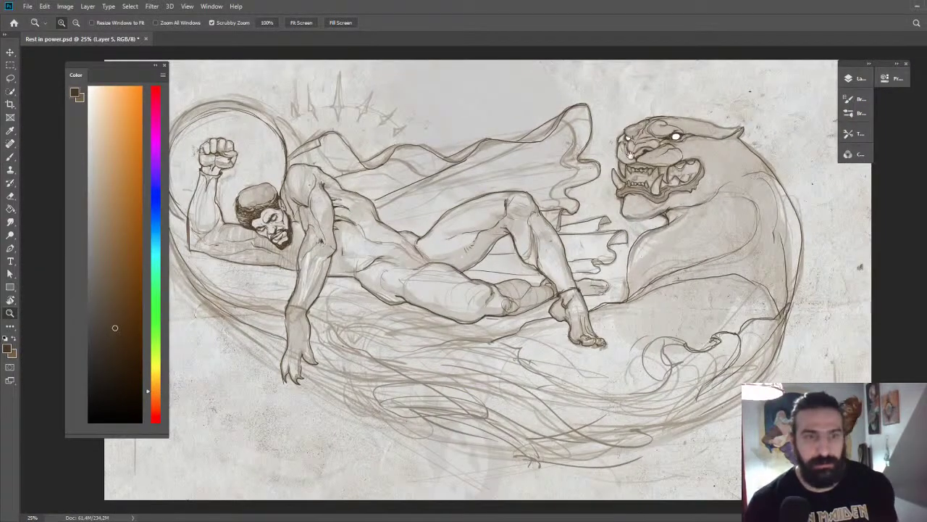
Ink the cheek crease below the beast's eye and the fold lines running from its head down the neck.
left_click_drag(692, 145, 721, 145)
key("b")
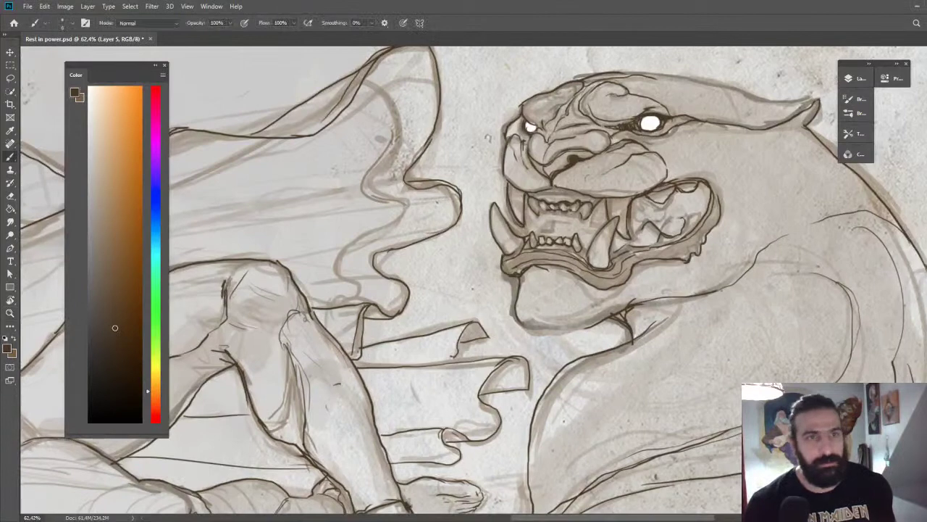
mouse_move(627, 142)
left_mouse_down()
mouse_move(662, 163)
mouse_move(702, 168)
mouse_move(714, 143)
left_mouse_up()
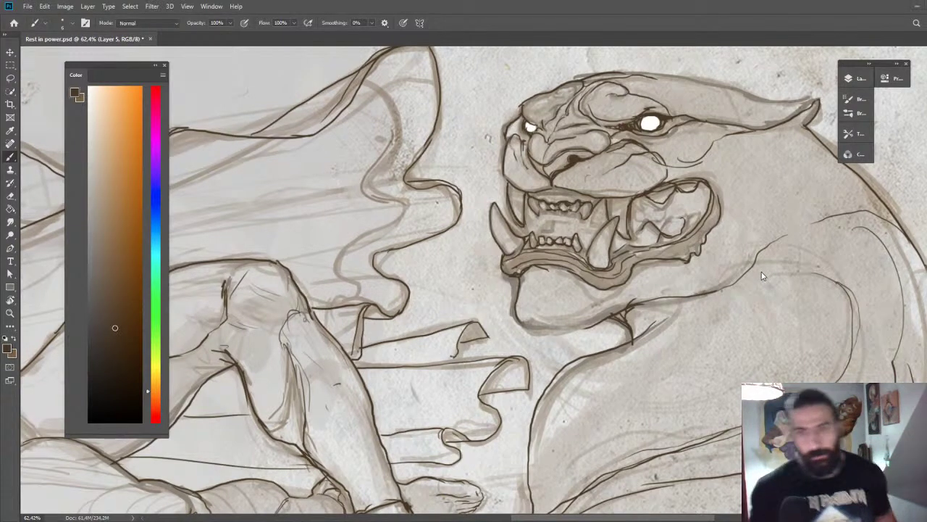
mouse_move(671, 174)
left_mouse_down()
mouse_move(762, 157)
mouse_move(866, 200)
left_mouse_up()
key("z")
mouse_move(814, 224)
left_mouse_down()
mouse_move(802, 229)
mouse_move(729, 173)
left_mouse_up()
key("b")
left_click_drag(681, 137, 779, 156)
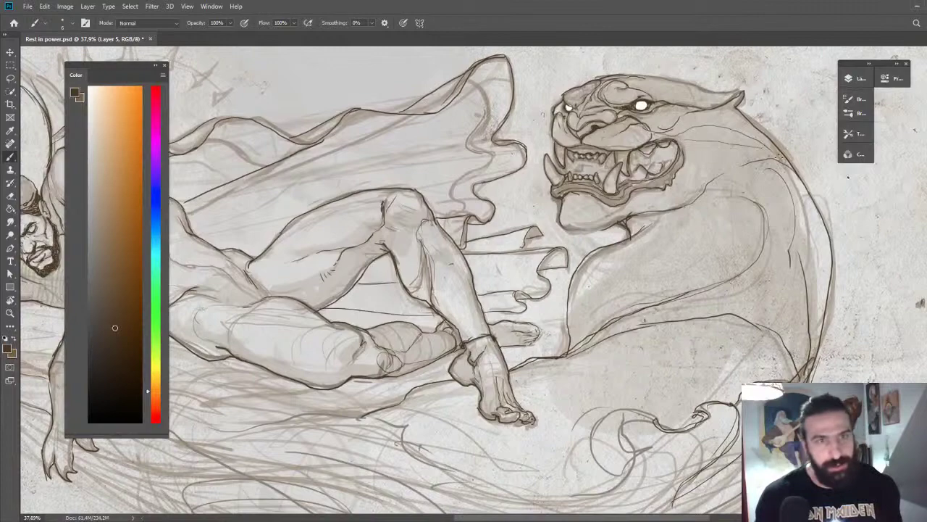
Ink the inner fold line beneath the cloth's upper wave, above the man's torso.
key("z")
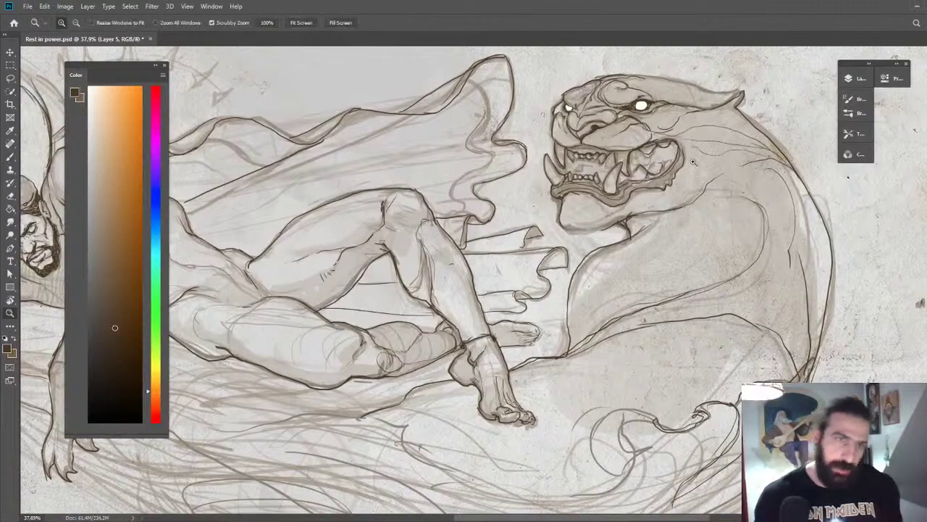
scroll(699, 160, "down", 2)
scroll(659, 222, "down", 2)
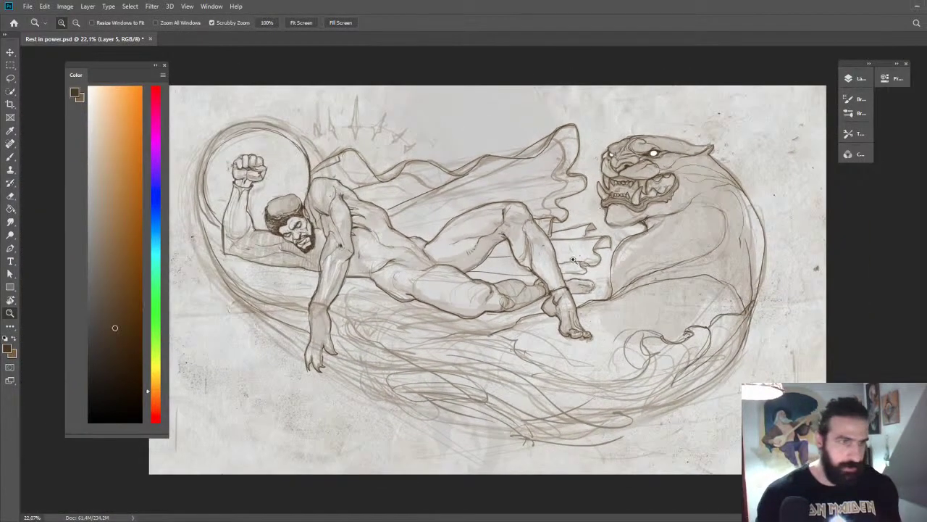
left_click_drag(509, 281, 563, 271)
left_click_drag(468, 250, 662, 196)
mouse_move(603, 209)
left_mouse_down()
mouse_move(672, 206)
mouse_move(607, 208)
left_mouse_up()
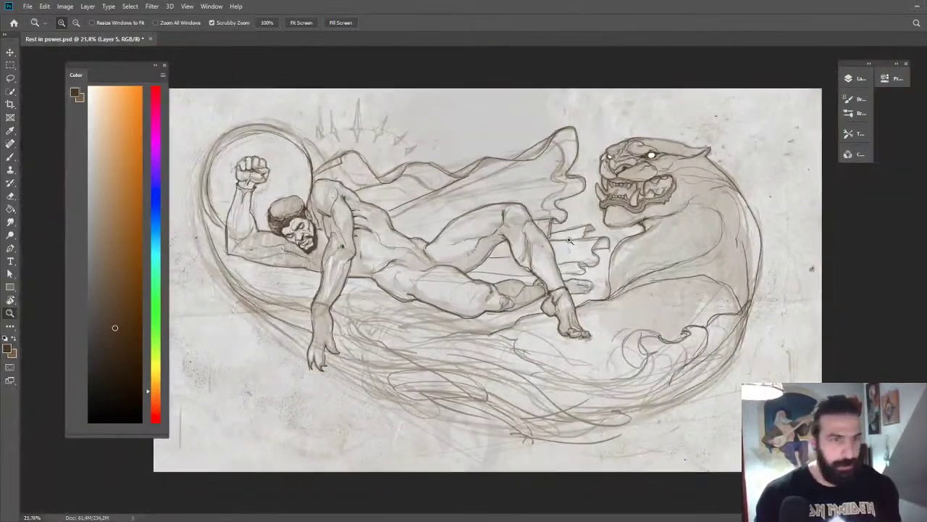
scroll(500, 209, "up", 3)
key("b")
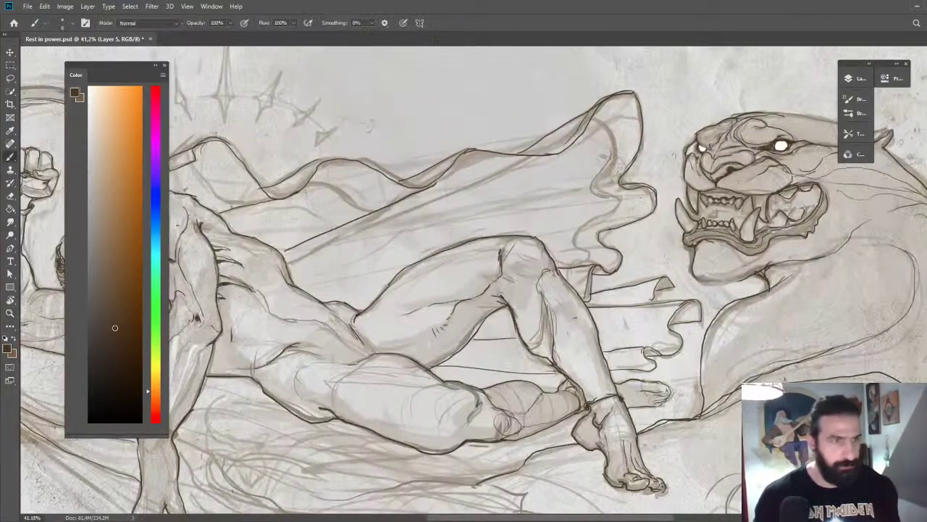
left_click_drag(306, 184, 365, 217)
mouse_move(371, 182)
left_mouse_down()
mouse_move(418, 190)
mouse_move(605, 268)
left_mouse_up()
key("z")
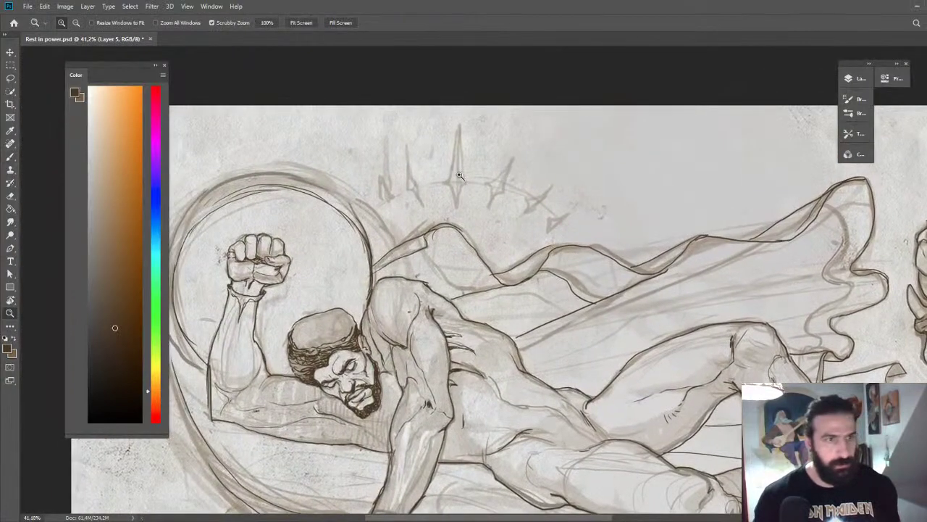
Ink the outline of the tall central spike in the arc of spikes above the cloth.
scroll(459, 176, "up", 3)
key("b")
left_click_drag(436, 187, 440, 208)
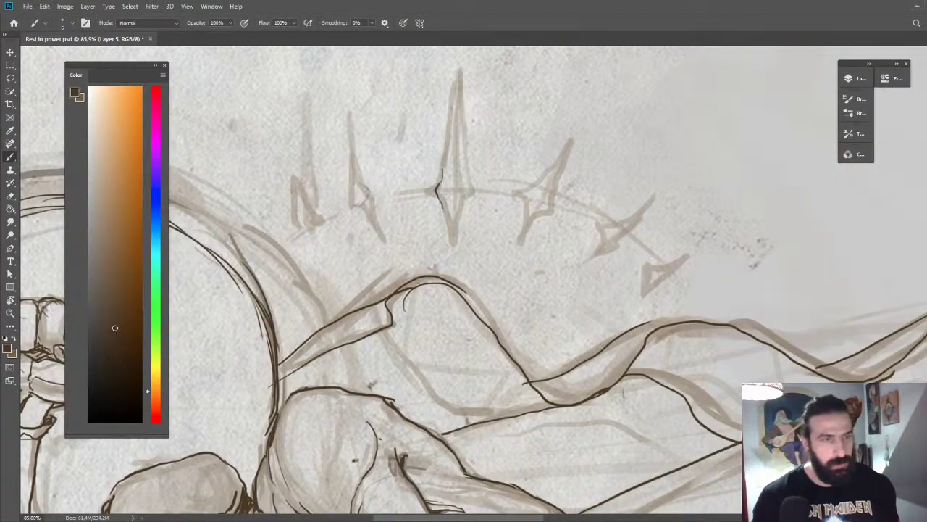
key("ctrl+z")
left_click_drag(460, 71, 433, 187)
key("ctrl+z")
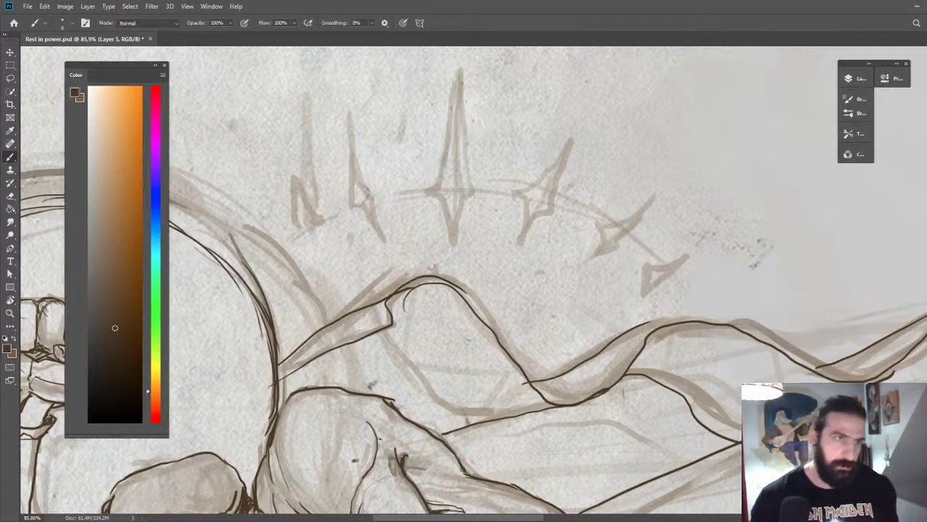
left_click_drag(457, 70, 425, 186)
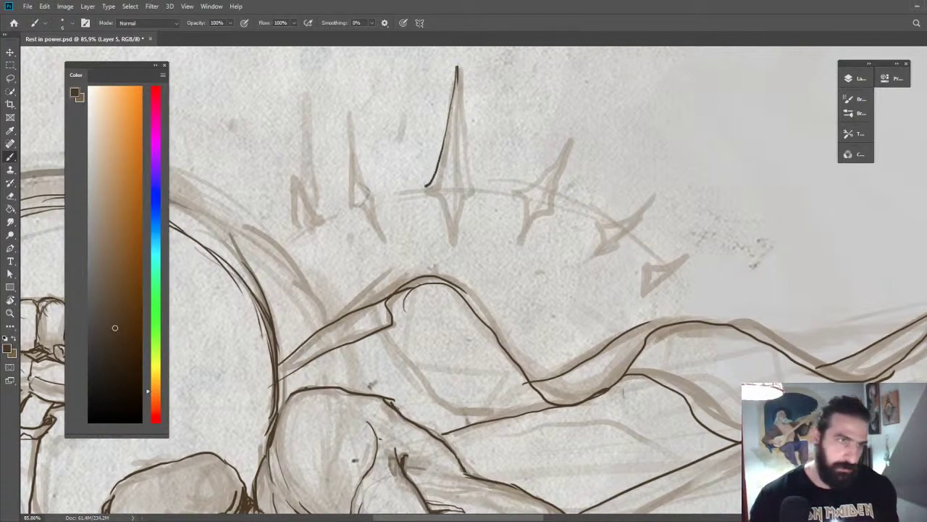
mouse_move(459, 70)
left_mouse_down()
mouse_move(475, 190)
mouse_move(470, 180)
mouse_move(449, 236)
left_mouse_up()
Erase the upper tip of the central spike and redraw it as a clean, sharp point.
key("ctrl+space")
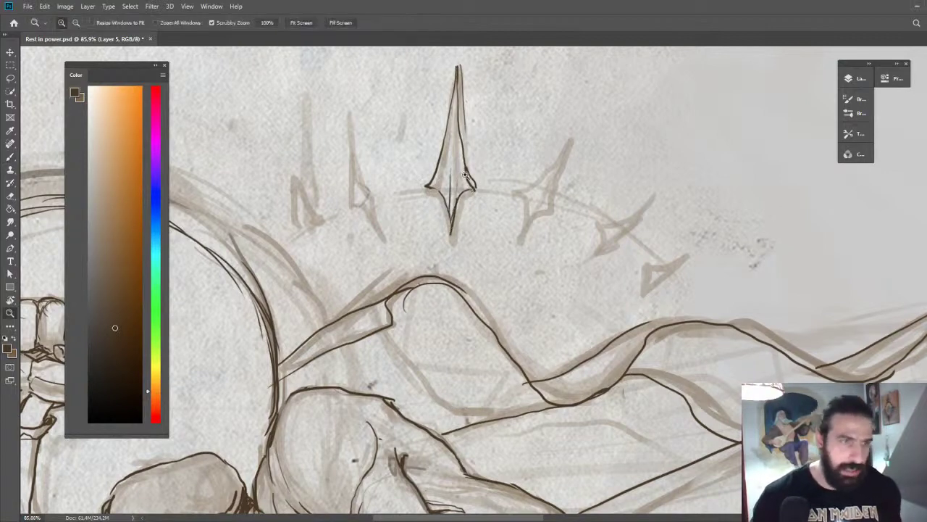
left_click_drag(468, 174, 433, 174)
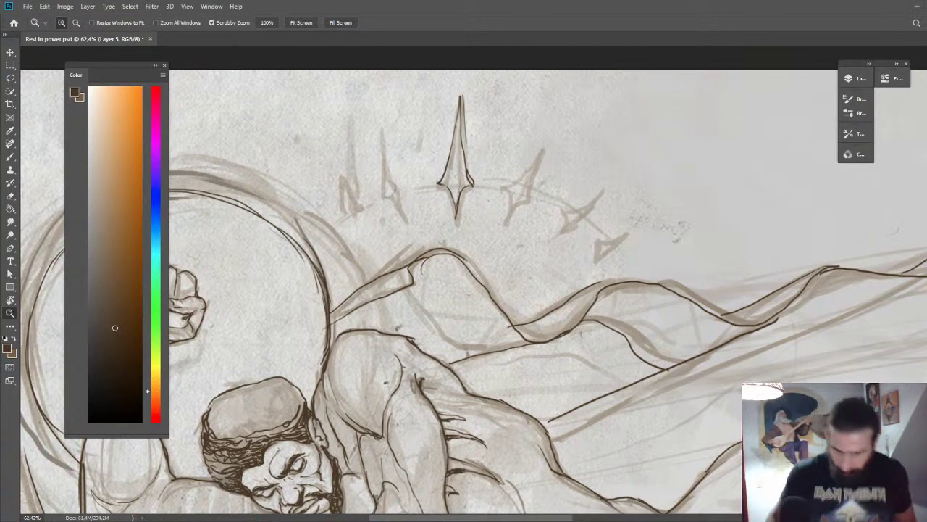
left_click_drag(461, 174, 472, 173)
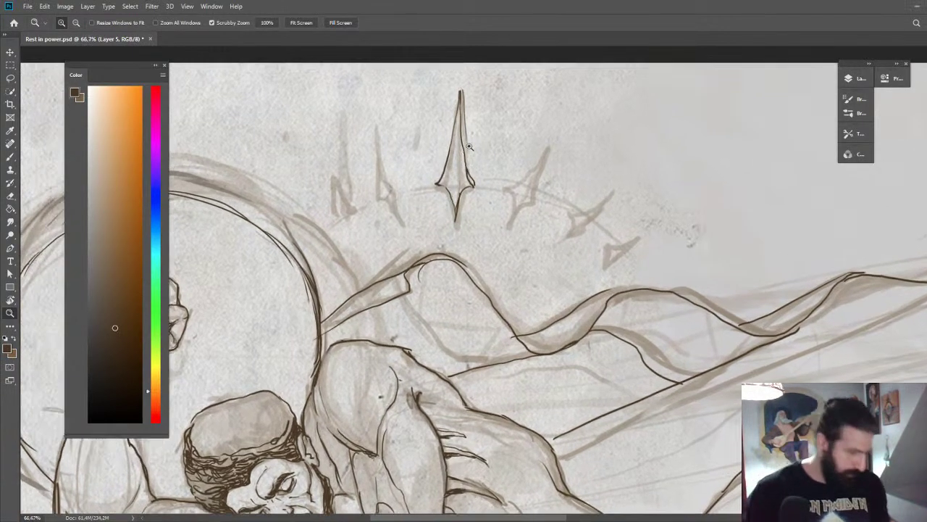
key("e")
left_click_drag(479, 105, 468, 83)
key("b")
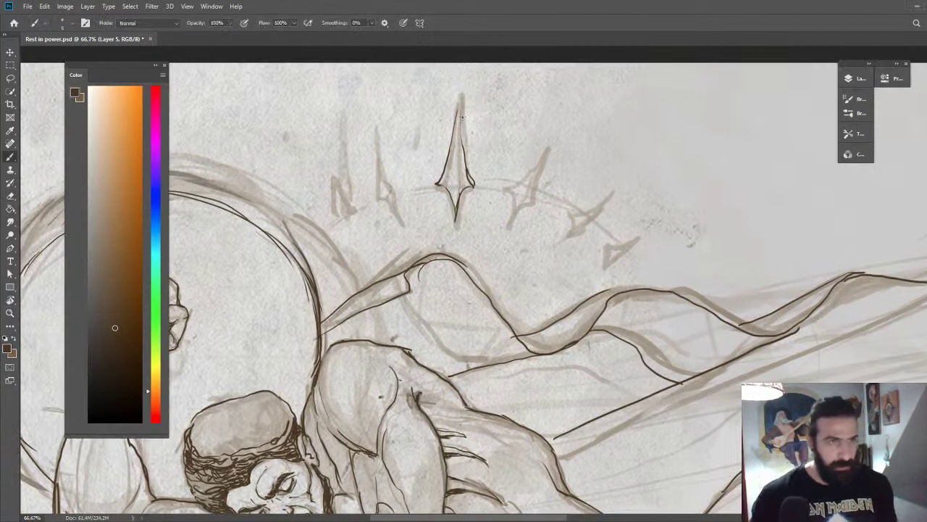
left_click_drag(462, 116, 461, 92)
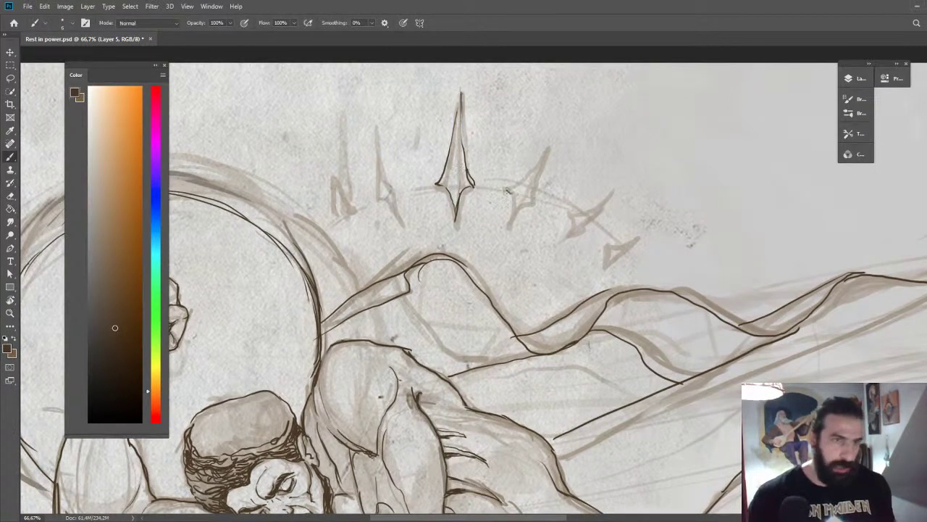
Ink the spikes flanking the central one and the next curved spike on the right, trimming the left spike's tip.
mouse_move(507, 190)
left_mouse_down()
mouse_move(512, 216)
mouse_move(549, 144)
mouse_move(528, 202)
left_mouse_up()
mouse_move(377, 131)
left_mouse_down()
mouse_move(396, 221)
mouse_move(381, 196)
left_mouse_up()
mouse_move(377, 155)
left_mouse_down()
mouse_move(382, 208)
mouse_move(399, 225)
left_mouse_up()
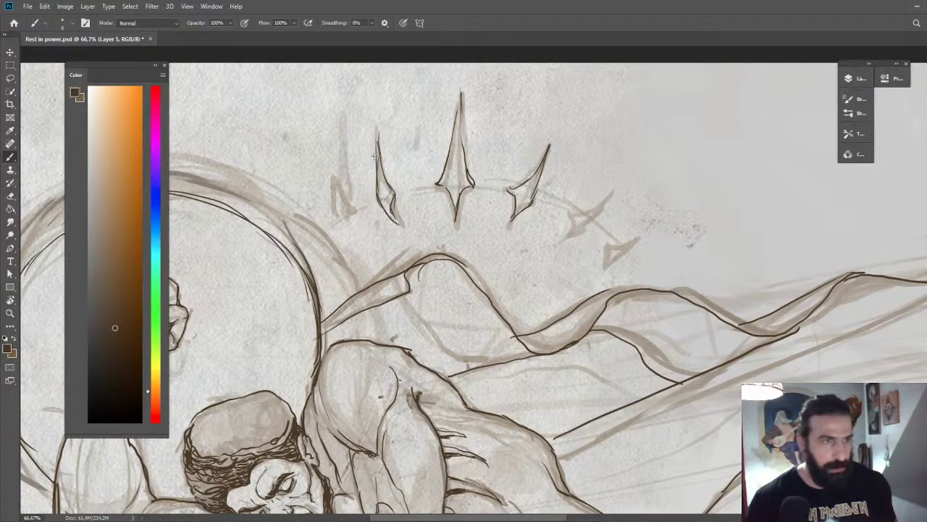
mouse_move(377, 117)
left_mouse_down()
mouse_move(375, 161)
mouse_move(386, 144)
left_mouse_up()
key("e")
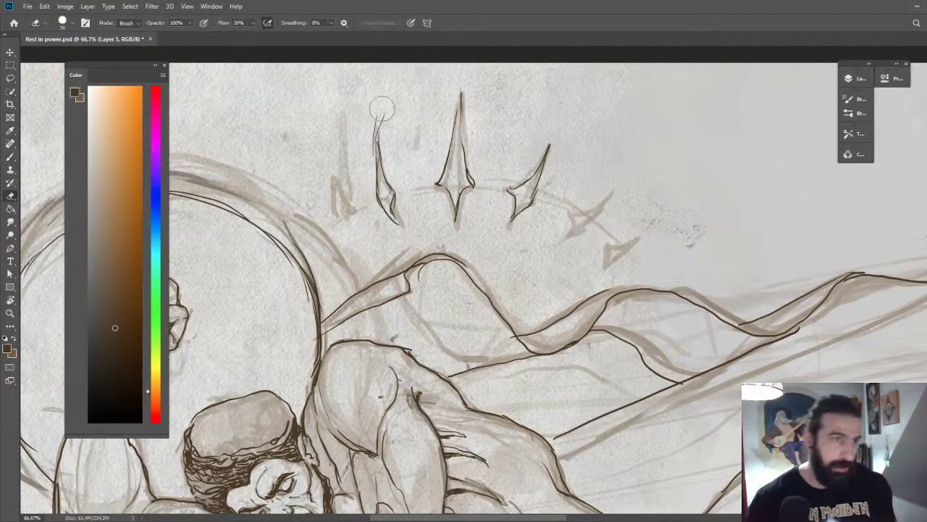
mouse_move(382, 108)
left_mouse_down()
mouse_move(393, 142)
mouse_move(376, 126)
left_mouse_up()
key("b")
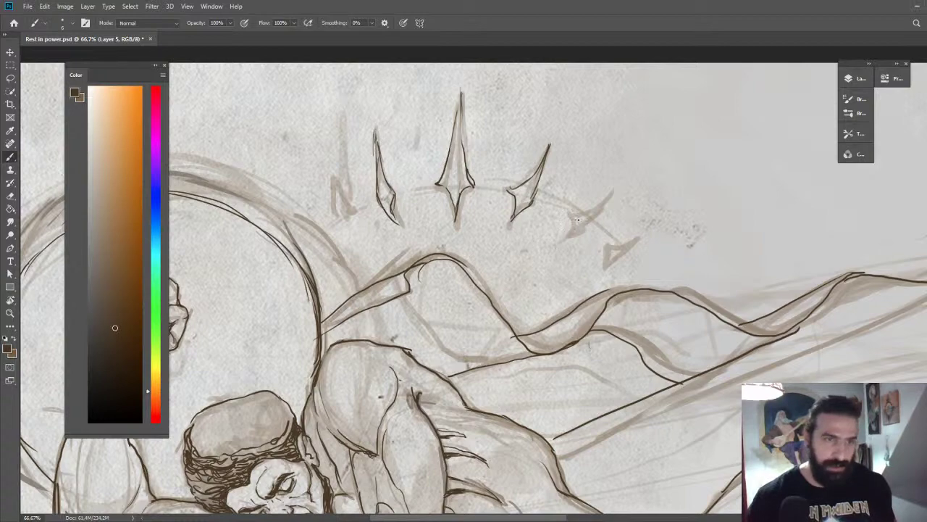
mouse_move(570, 212)
left_mouse_down()
mouse_move(570, 234)
mouse_move(591, 225)
mouse_move(613, 193)
left_mouse_up()
Rotate the canvas about a quarter turn clockwise, framing the circle, raised fist and head.
key("z")
mouse_move(595, 232)
left_mouse_down()
mouse_move(597, 200)
mouse_move(587, 186)
left_mouse_up()
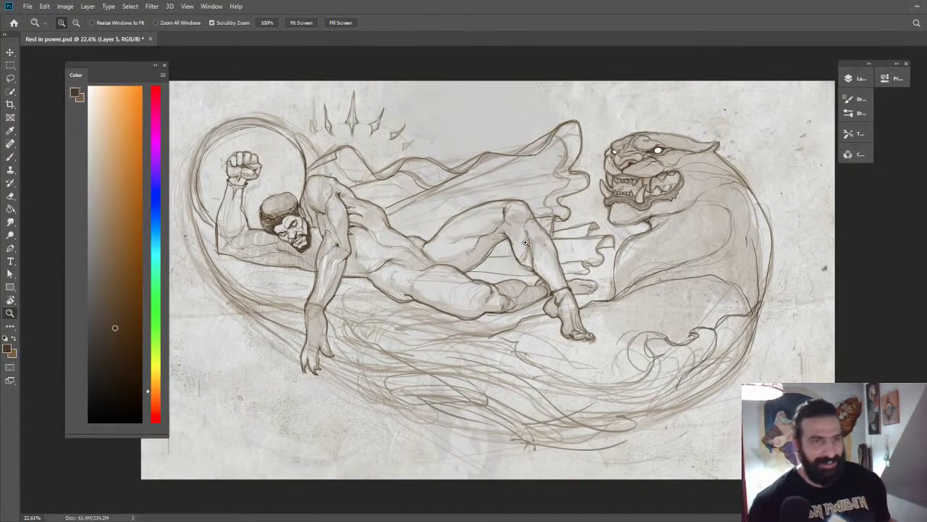
left_click_drag(511, 243, 592, 186)
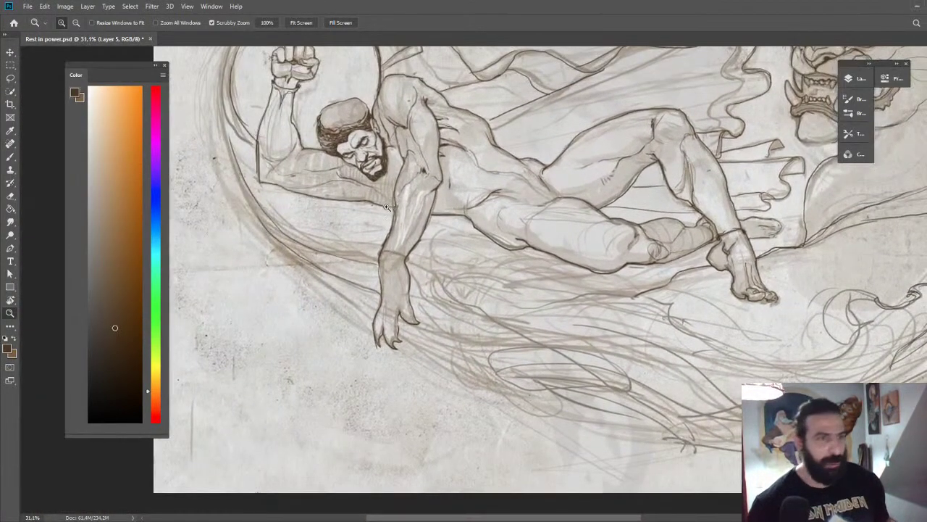
left_click_drag(387, 208, 446, 181)
mouse_move(375, 149)
left_mouse_down()
mouse_move(456, 197)
mouse_move(523, 271)
left_mouse_up()
key("z")
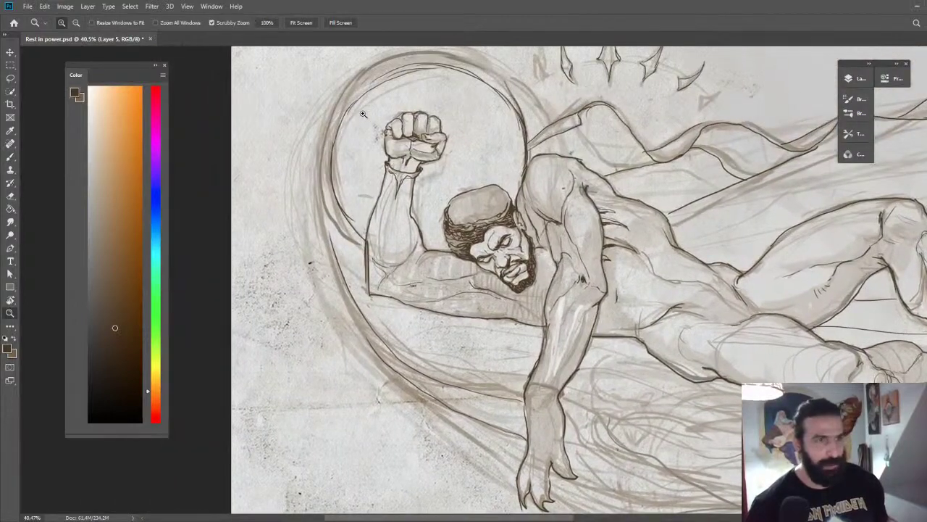
left_click(362, 118)
key("r")
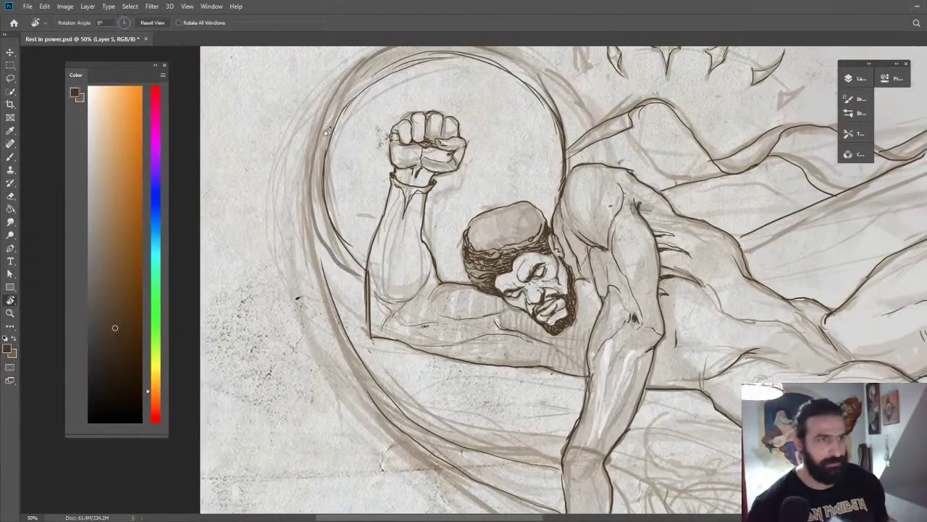
mouse_move(326, 156)
left_mouse_down()
mouse_move(507, 116)
mouse_move(615, 115)
left_mouse_up()
key("b")
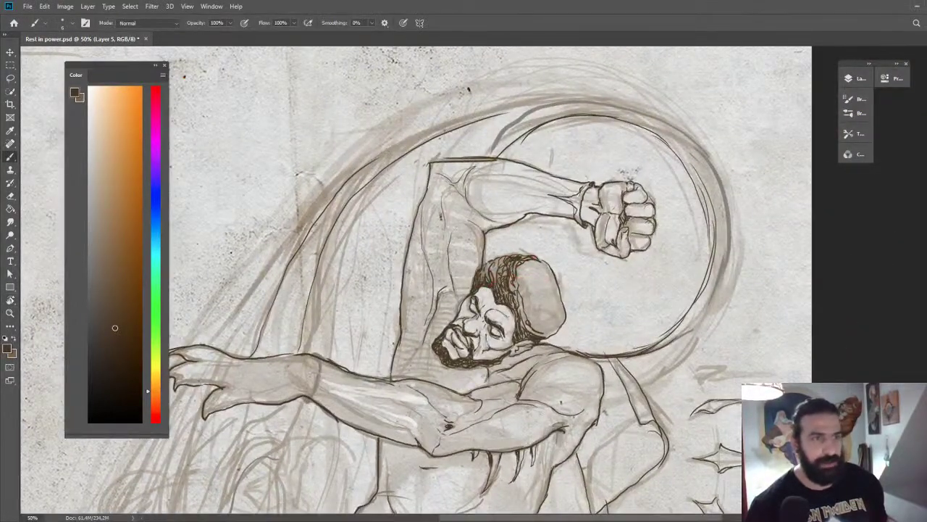
left_click_drag(383, 152, 498, 108)
mouse_move(386, 158)
left_mouse_down()
mouse_move(445, 121)
mouse_move(607, 97)
left_mouse_up()
key("ctrl+z")
key("ctrl+z")
Ink the outer edge of the circle's band along its left side and around toward the top.
mouse_move(492, 119)
left_mouse_down()
mouse_move(613, 109)
mouse_move(686, 141)
mouse_move(708, 181)
left_mouse_up()
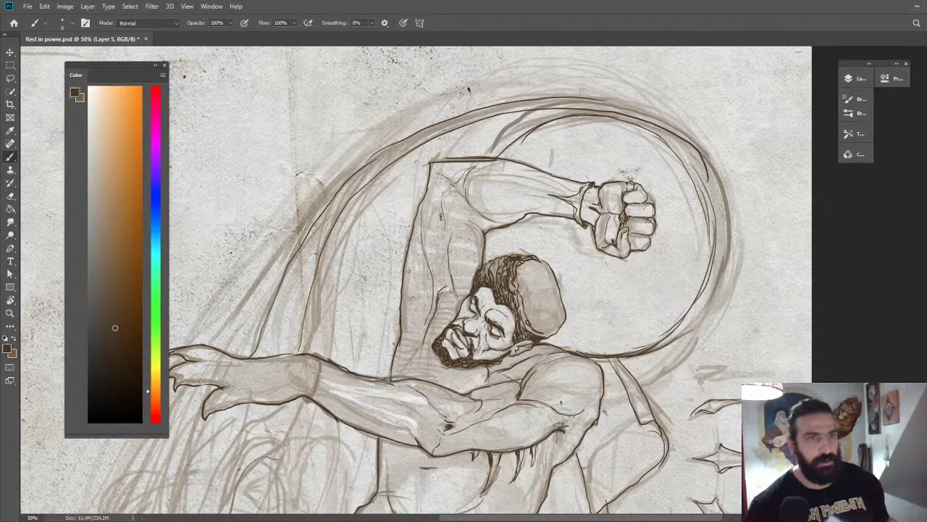
mouse_move(554, 95)
left_mouse_down()
mouse_move(672, 110)
mouse_move(721, 185)
mouse_move(674, 124)
left_mouse_up()
key("z")
key("Escape")
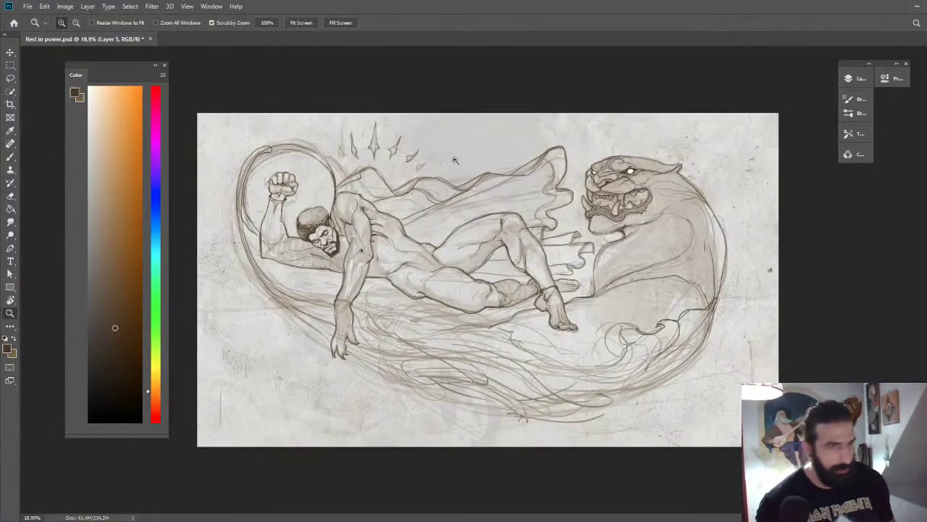
Touch up the outer line along the circle's left side, beside the raised forearm.
left_click_drag(282, 147, 347, 149)
key("e")
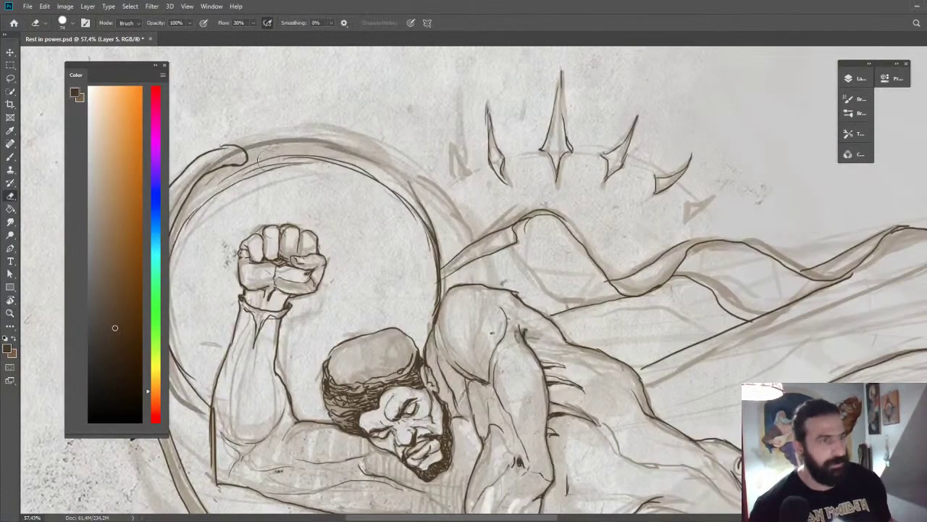
left_click_drag(269, 153, 451, 100)
mouse_move(326, 200)
left_mouse_down()
mouse_move(363, 126)
mouse_move(322, 275)
left_mouse_up()
key("b")
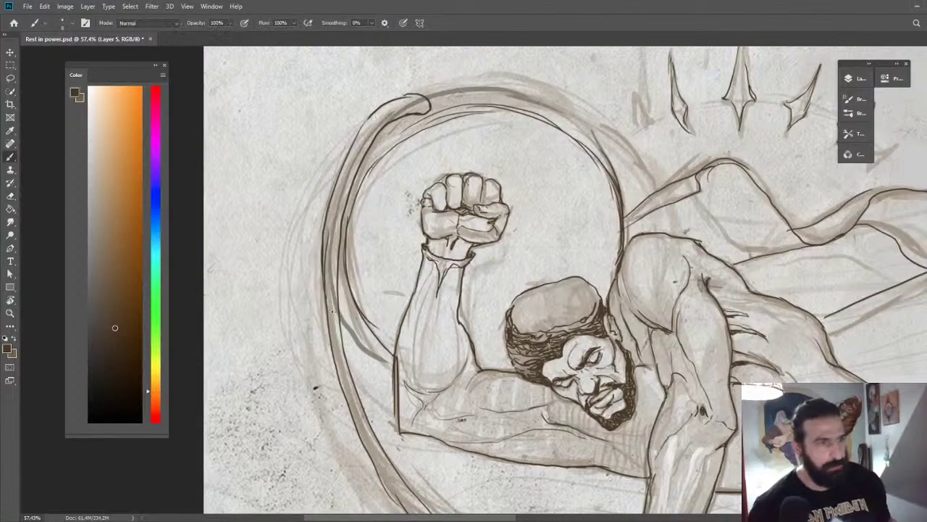
Rotate the canvas clockwise again so that the circle's left side faces up.
key("z")
left_click_drag(350, 243, 339, 150)
mouse_move(395, 208)
left_mouse_down()
mouse_move(364, 156)
mouse_move(579, 109)
mouse_move(641, 155)
left_mouse_up()
left_click(365, 156, "alt")
key("r")
left_click_drag(546, 67, 466, 176)
key("z")
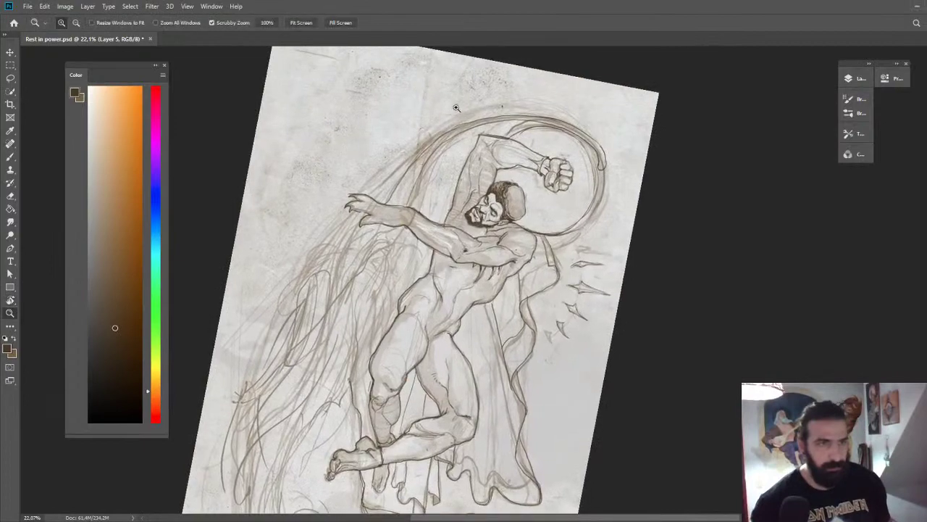
Ink the long curved edges of the band sweeping from the lowered arm's wrist up around the circle.
left_click_drag(456, 108, 512, 107)
key("e")
left_click_drag(467, 137, 516, 123)
key("z")
scroll(514, 119, "up", 3)
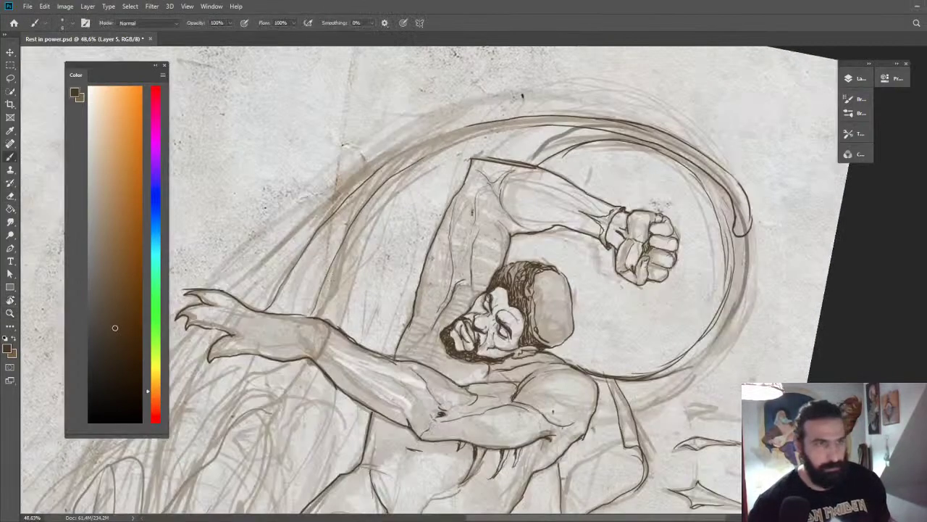
mouse_move(324, 319)
left_mouse_down()
mouse_move(384, 195)
mouse_move(468, 139)
mouse_move(582, 129)
left_mouse_up()
mouse_move(352, 190)
left_mouse_down()
mouse_move(378, 166)
mouse_move(539, 116)
mouse_move(632, 136)
mouse_move(617, 103)
left_mouse_up()
key("z")
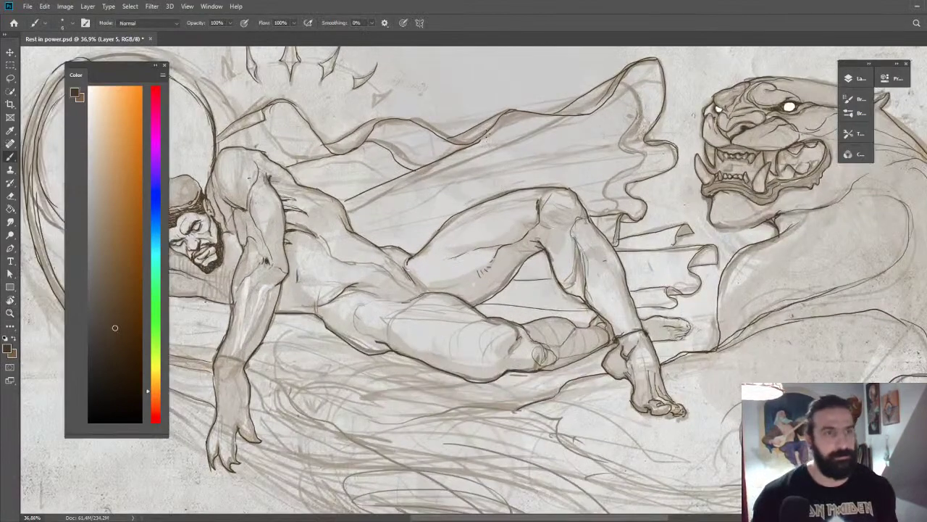
Ink the long fold lines across the flowing cloth and touch up its rippled trailing edge near the beast.
mouse_move(483, 138)
left_mouse_down()
mouse_move(555, 133)
mouse_move(651, 95)
mouse_move(626, 93)
mouse_move(638, 106)
mouse_move(617, 145)
mouse_move(656, 149)
left_mouse_up()
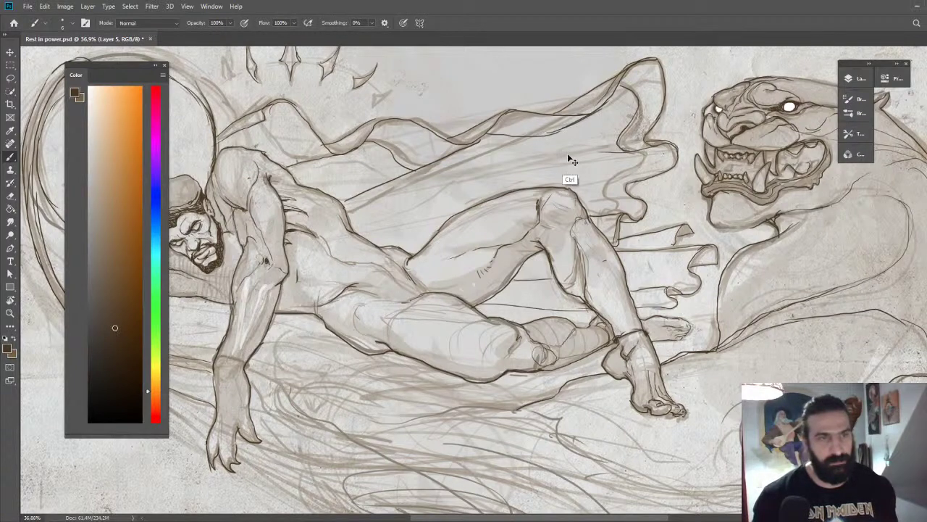
key("ctrl+z")
mouse_move(467, 177)
left_mouse_down()
mouse_move(670, 148)
mouse_move(612, 174)
mouse_move(601, 195)
mouse_move(617, 203)
mouse_move(612, 177)
mouse_move(637, 170)
left_mouse_up()
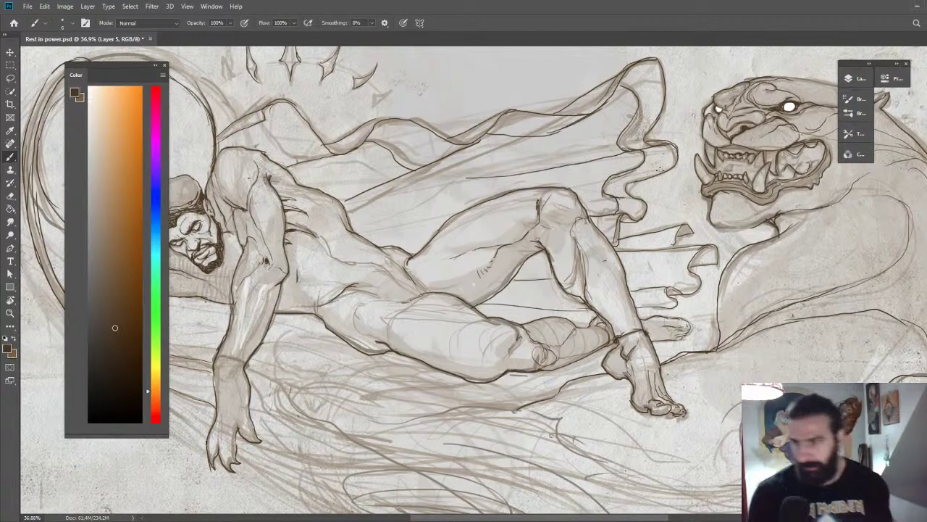
left_click_drag(668, 142, 672, 155)
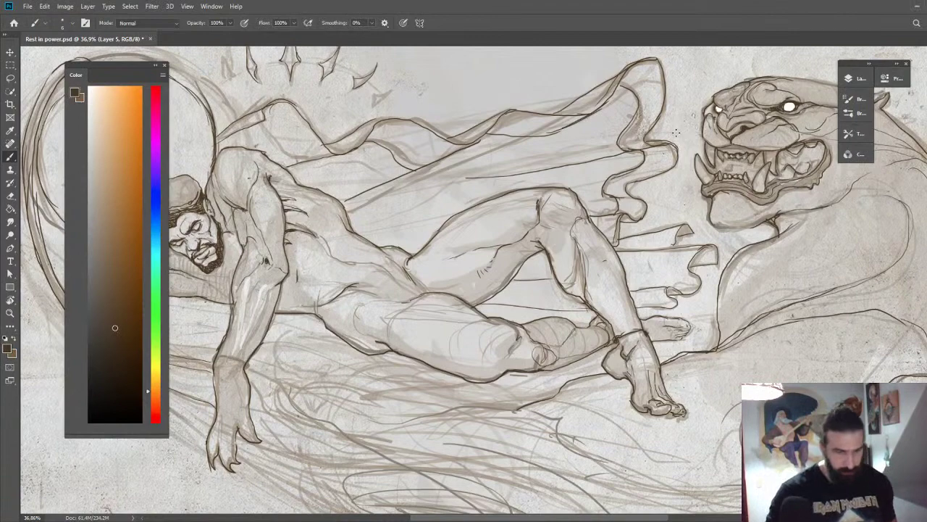
key("z")
key("ctrl+0")
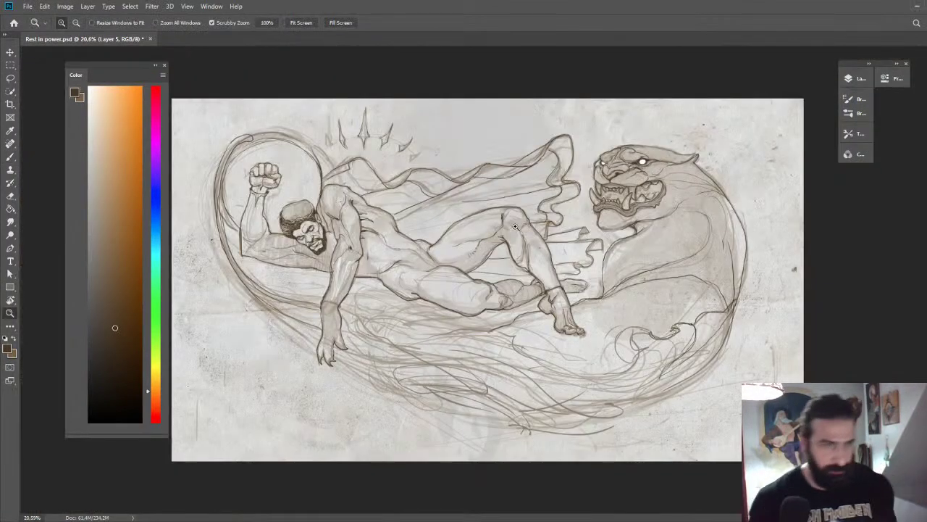
Add dark hair strokes along the crown of the man's head.
mouse_move(407, 266)
left_mouse_down()
mouse_move(433, 245)
mouse_move(600, 210)
left_mouse_up()
key("b")
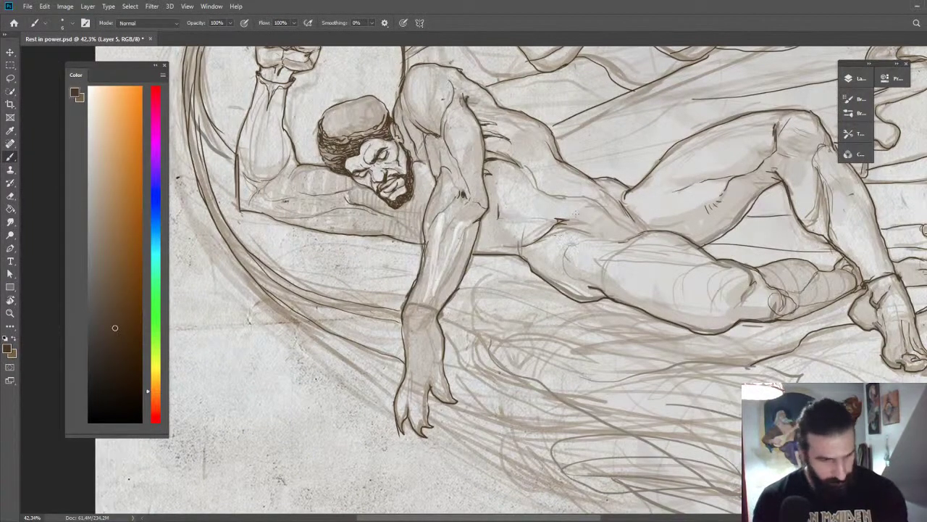
key("z")
mouse_move(337, 131)
left_mouse_down()
mouse_move(372, 127)
mouse_move(554, 168)
left_mouse_up()
key("b")
key("r")
left_click_drag(504, 203, 652, 126)
key("Escape")
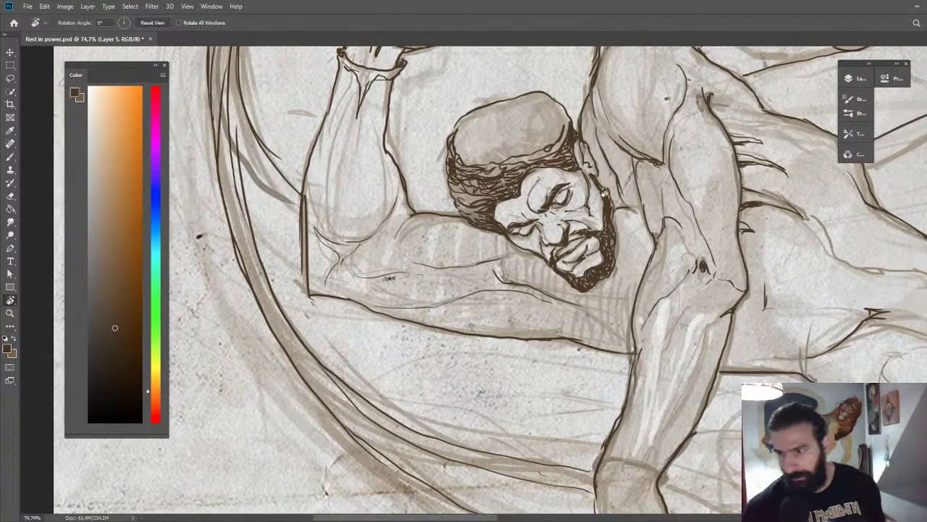
scroll(633, 126, "down", 4)
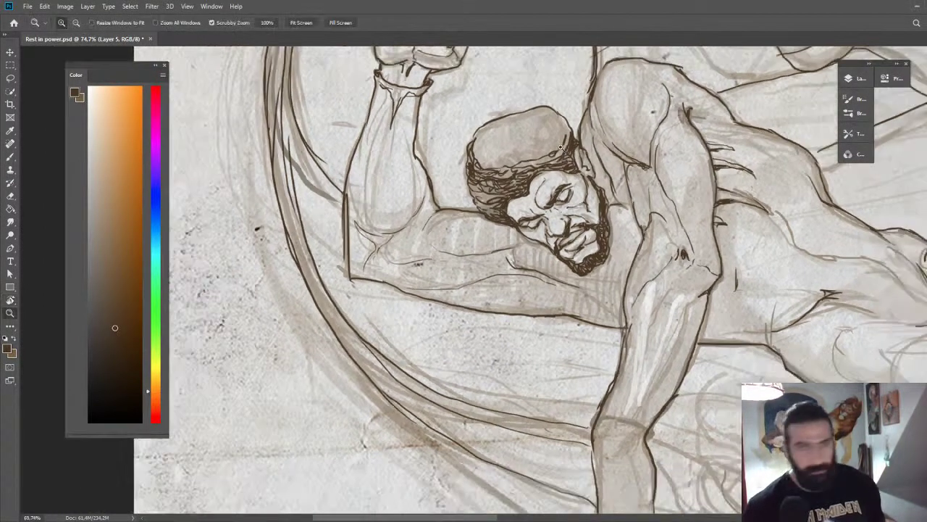
key("b")
scroll(612, 134, "up", 3)
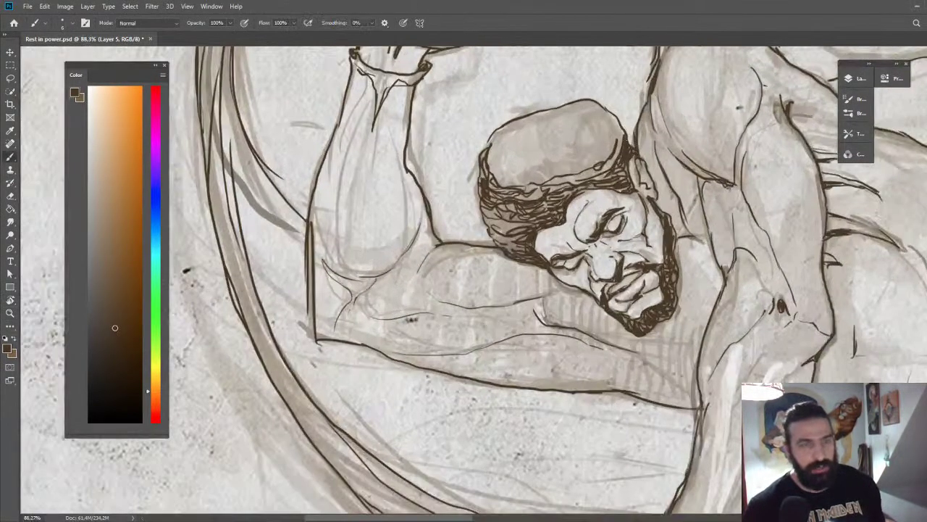
mouse_move(621, 131)
left_mouse_down()
mouse_move(623, 148)
mouse_move(607, 110)
left_mouse_up()
mouse_move(608, 116)
left_mouse_down()
mouse_move(598, 106)
mouse_move(531, 113)
mouse_move(494, 148)
mouse_move(508, 184)
mouse_move(588, 166)
mouse_move(500, 165)
left_mouse_up()
key("z")
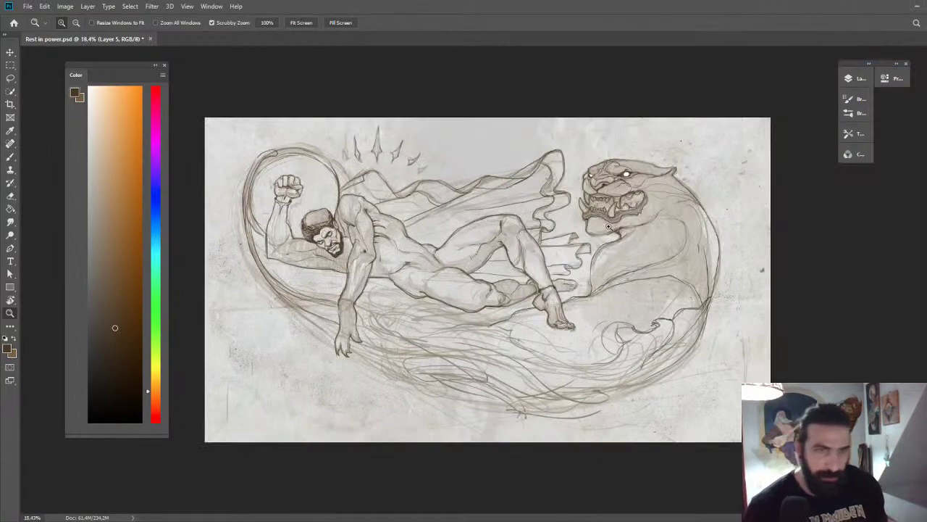
Rotate the canvas to 67° and frame the beast's open jaws and fangs up close.
left_click_drag(595, 196, 677, 196)
key("e")
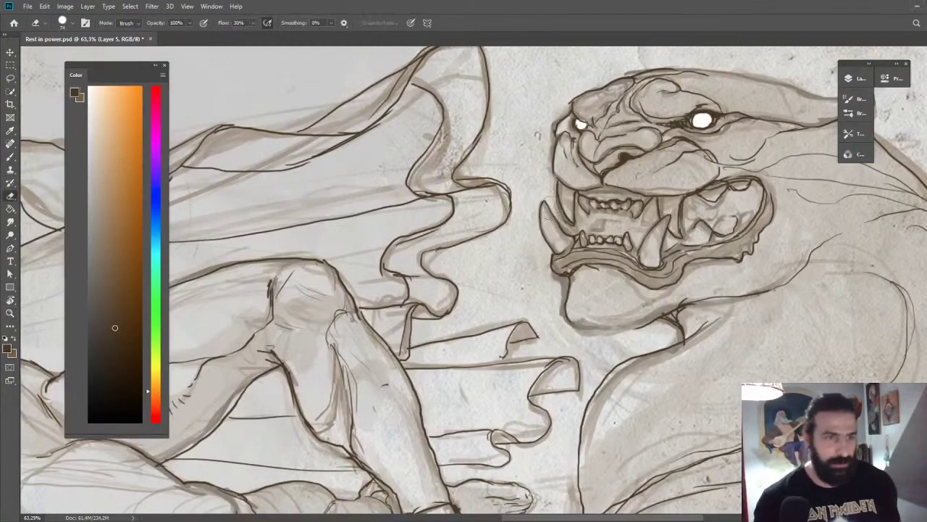
mouse_move(555, 205)
left_mouse_down()
mouse_move(545, 205)
mouse_move(584, 207)
mouse_move(565, 223)
mouse_move(578, 268)
mouse_move(607, 204)
left_mouse_up()
key("z")
key("r")
key("e")
key("r")
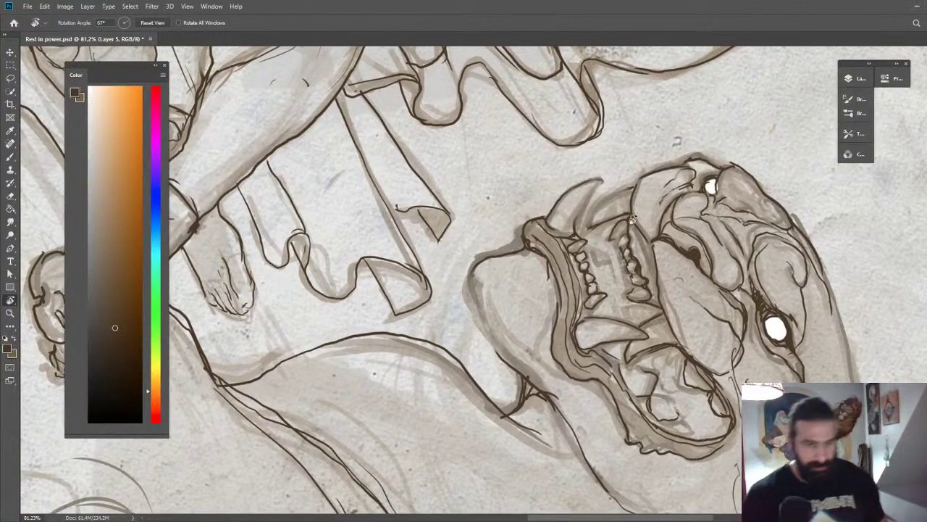
key("z")
left_click_drag(617, 196, 652, 197)
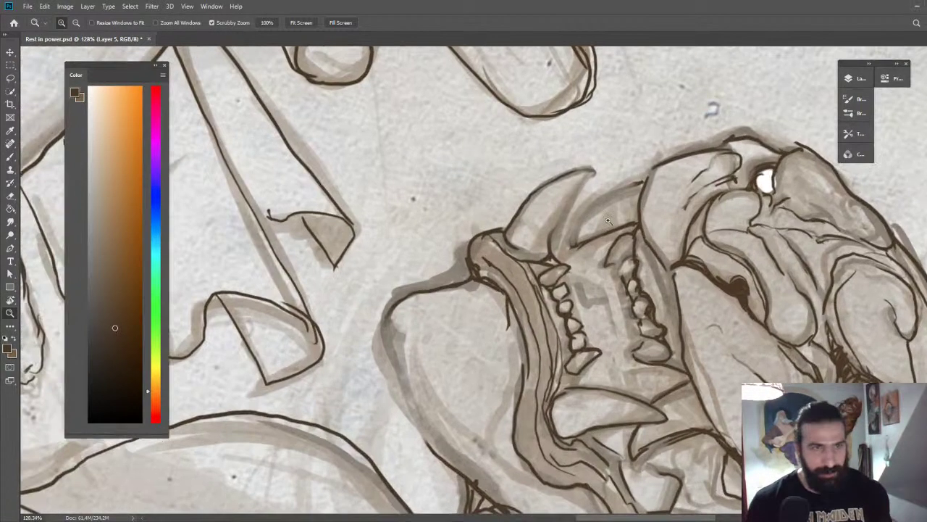
Review the line art from the beast's jaws across the whole composition to the spikes above the man.
key("b")
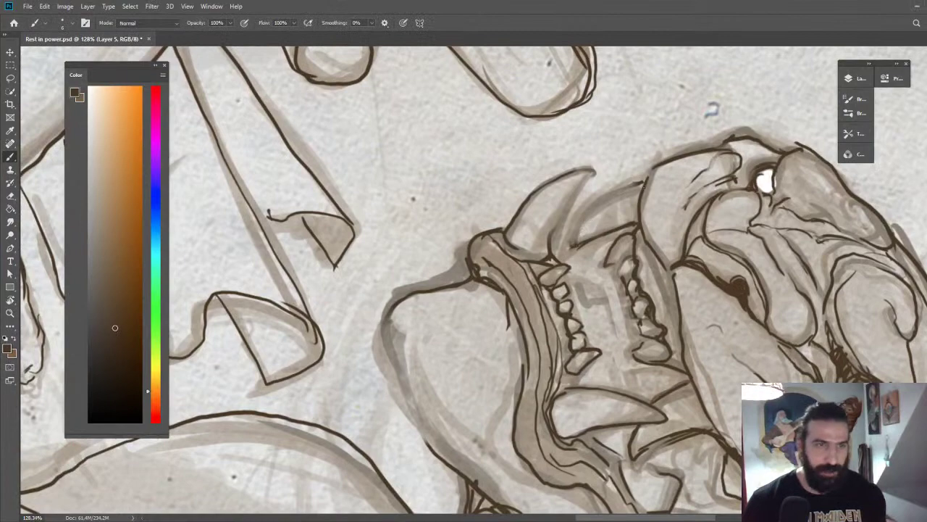
key("z")
left_click_drag(605, 208, 576, 207)
key("Escape")
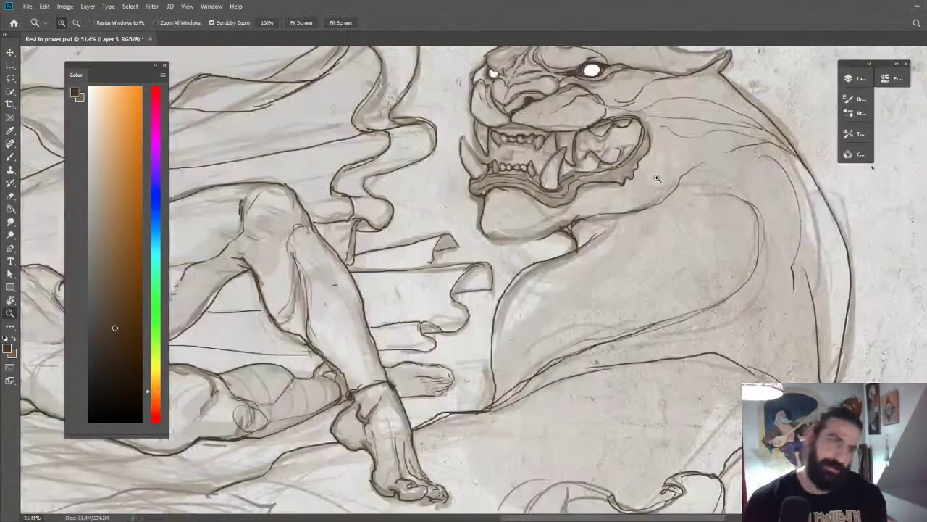
mouse_move(654, 209)
left_mouse_down()
mouse_move(638, 203)
mouse_move(819, 192)
left_mouse_up()
left_click_drag(695, 219, 663, 217)
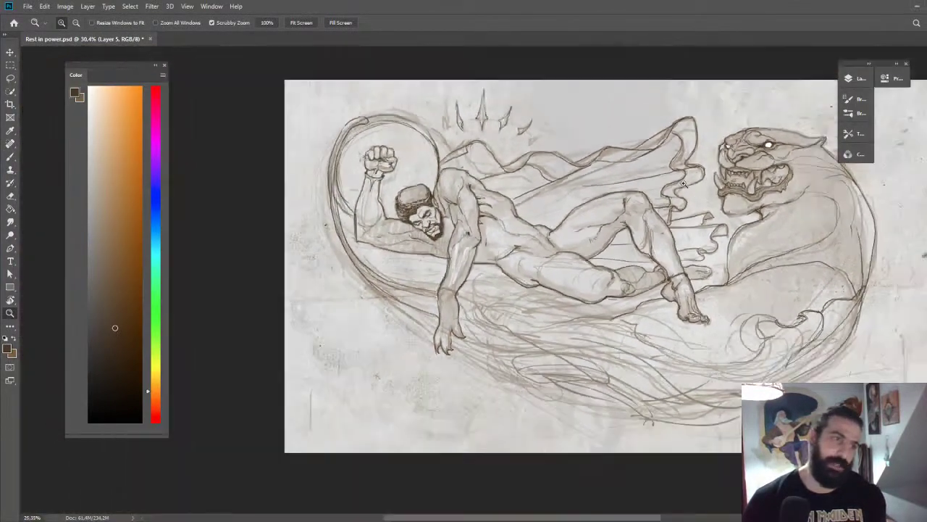
left_click_drag(564, 140, 453, 159)
left_click_drag(290, 131, 330, 124)
Ink the remaining small spikes at both ends of the arc above the man's shoulder.
key("e")
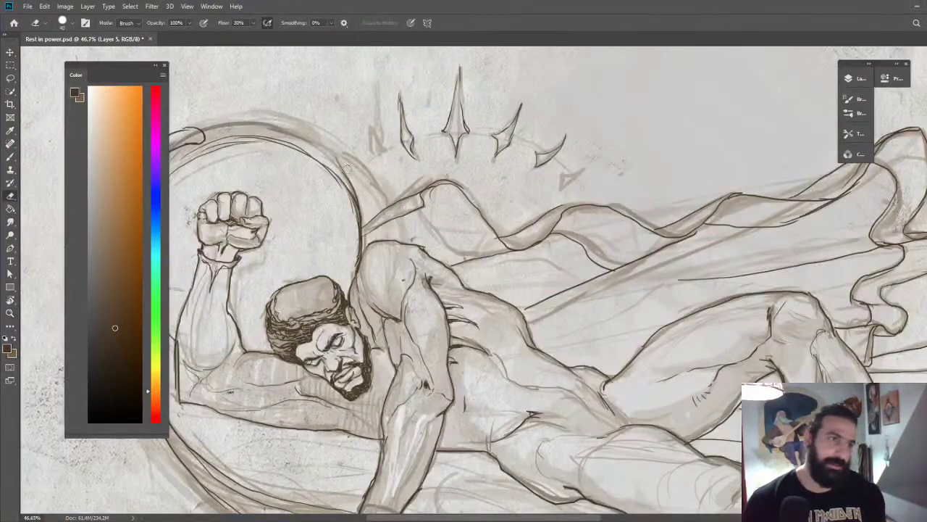
key("b")
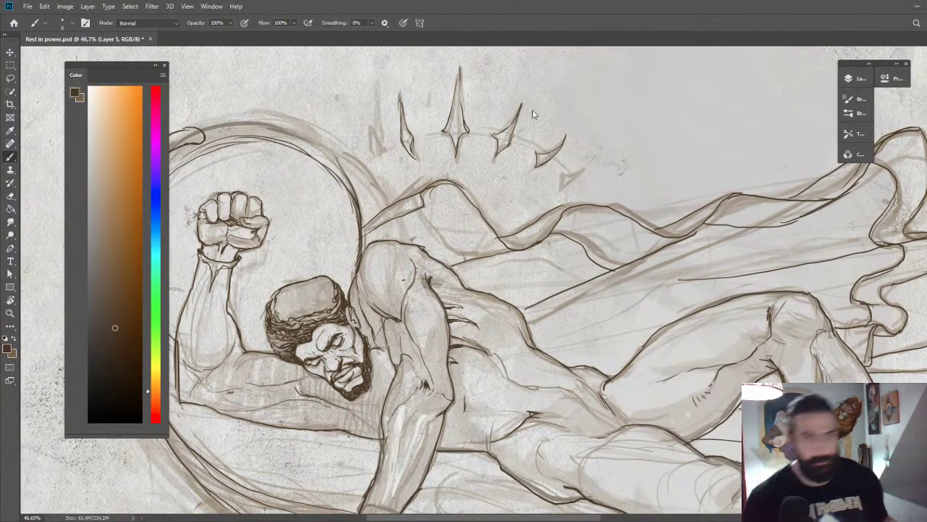
key("z")
mouse_move(572, 213)
left_mouse_down()
mouse_move(558, 222)
mouse_move(579, 217)
mouse_move(618, 180)
left_mouse_up()
key("b")
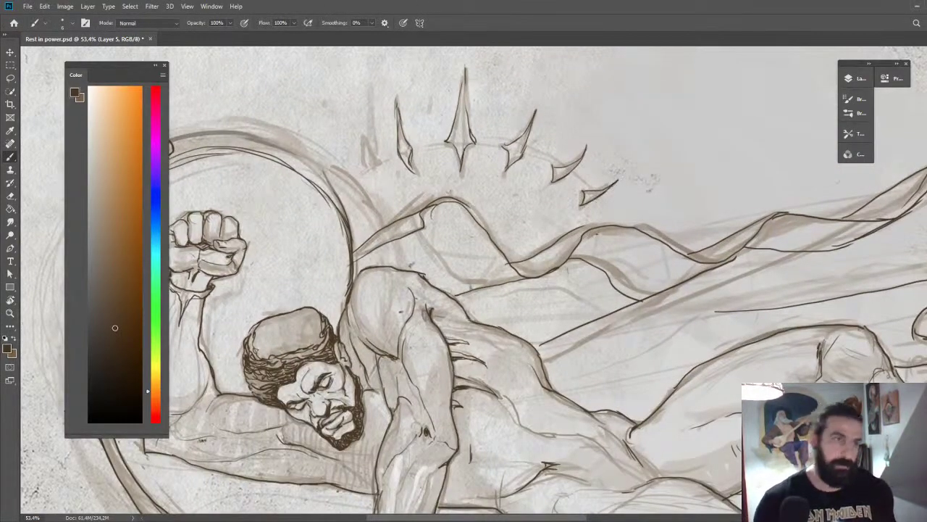
mouse_move(373, 158)
left_mouse_down()
mouse_move(362, 131)
mouse_move(365, 162)
mouse_move(389, 171)
left_mouse_up()
key("z")
mouse_move(464, 156)
left_mouse_down()
mouse_move(396, 164)
mouse_move(392, 143)
left_mouse_up()
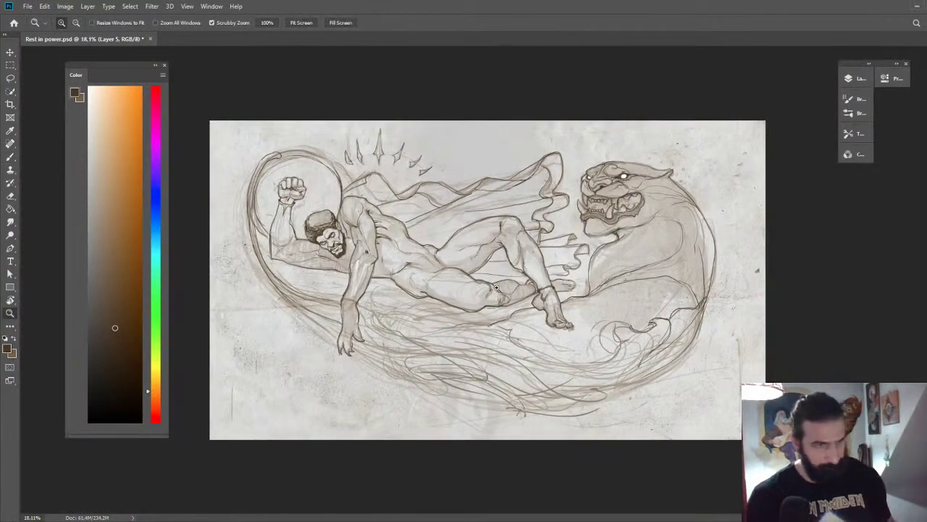
Ink long curved contour lines along the beast's neck and chest and across its lower body beside the man's foot.
left_click_drag(650, 291, 681, 291)
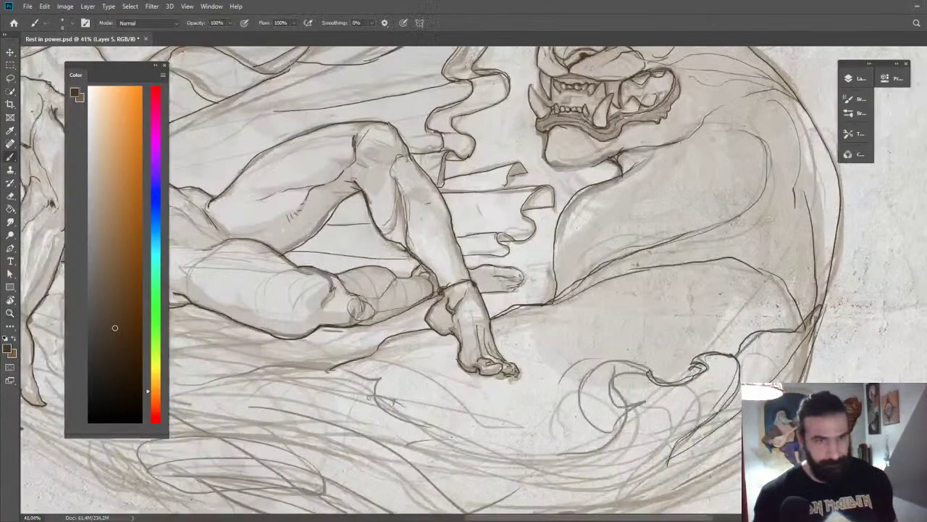
key("b")
left_click_drag(530, 302, 717, 332)
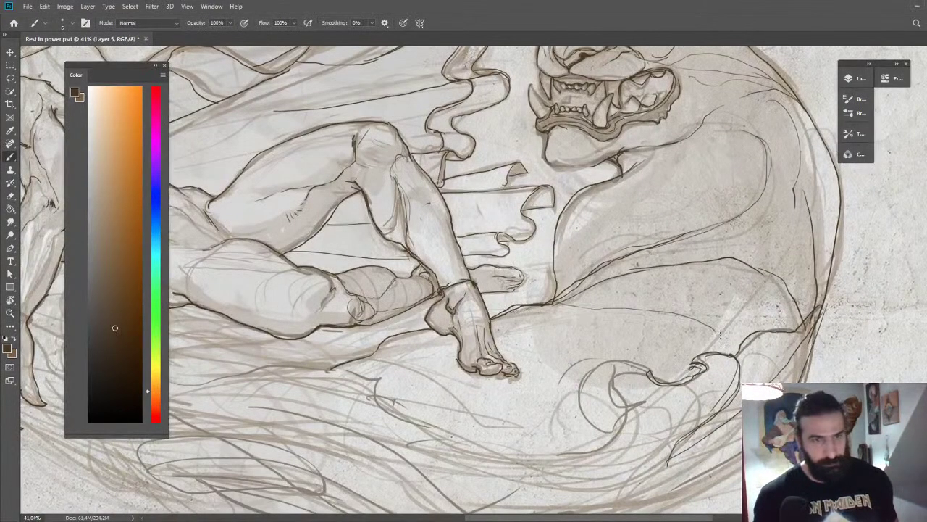
mouse_move(562, 248)
left_mouse_down()
mouse_move(680, 184)
mouse_move(747, 172)
left_mouse_up()
mouse_move(559, 277)
left_mouse_down()
mouse_move(639, 233)
mouse_move(706, 218)
left_mouse_up()
Touch up the line work around the beast's open mouth and save the document.
key("ctrl+space")
left_click_drag(649, 70, 670, 70)
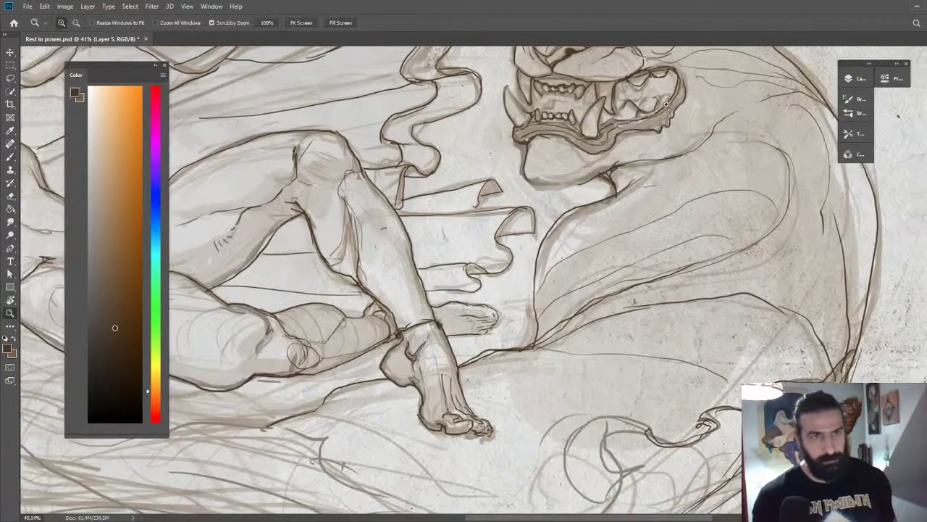
mouse_move(638, 105)
left_mouse_down()
mouse_move(658, 93)
mouse_move(718, 92)
left_mouse_up()
key("ctrl+space")
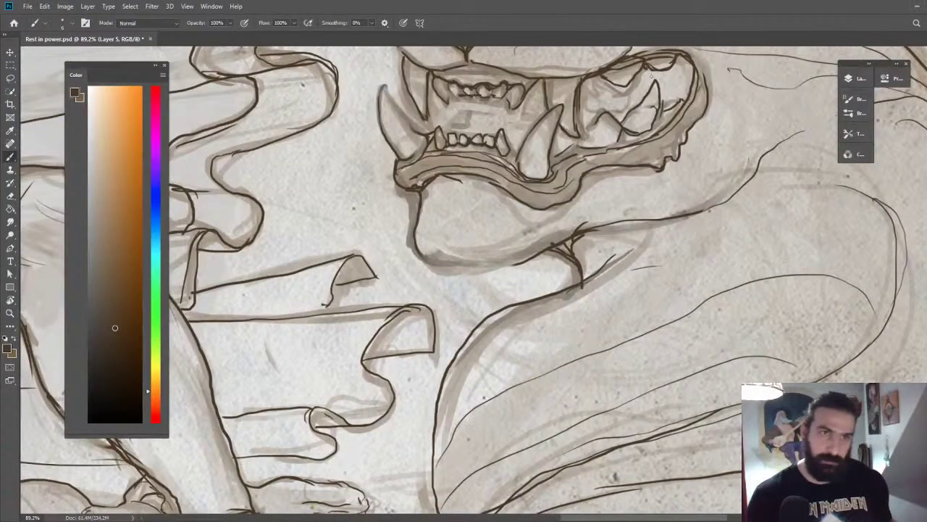
key("e")
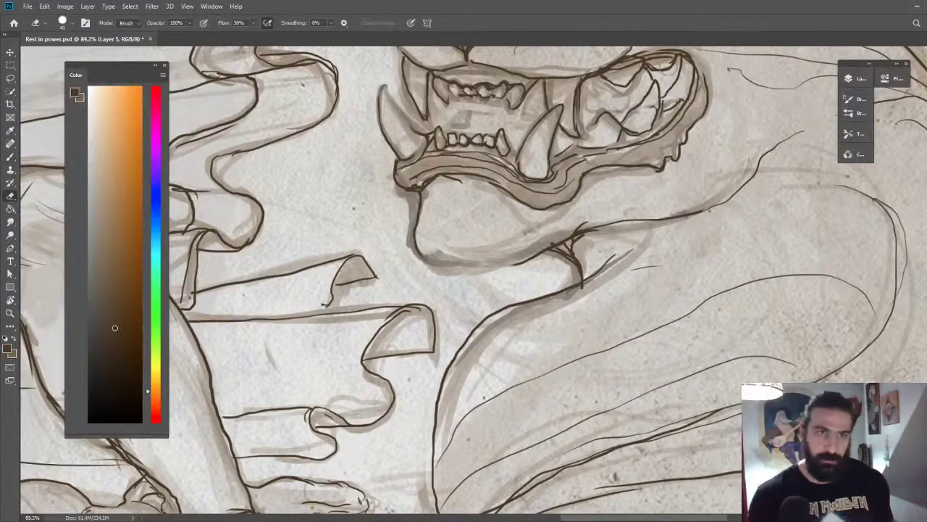
key("b")
mouse_move(676, 65)
left_mouse_down()
mouse_move(661, 93)
mouse_move(605, 84)
mouse_move(598, 75)
mouse_move(625, 90)
mouse_move(620, 41)
left_mouse_up()
key("e")
key("b")
key("z")
key("ctrl+s")
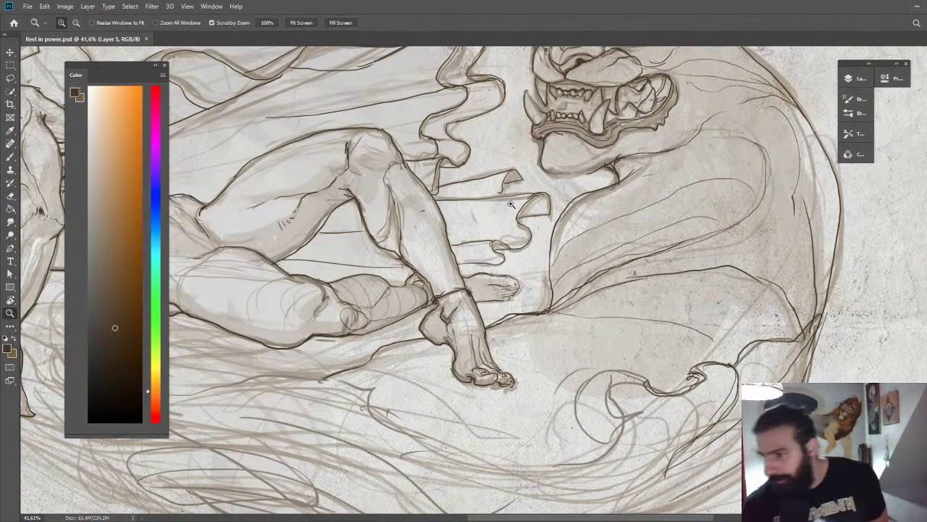
Add a short contour stroke on the man's lowered arm just above the elbow.
scroll(511, 204, "down", 6)
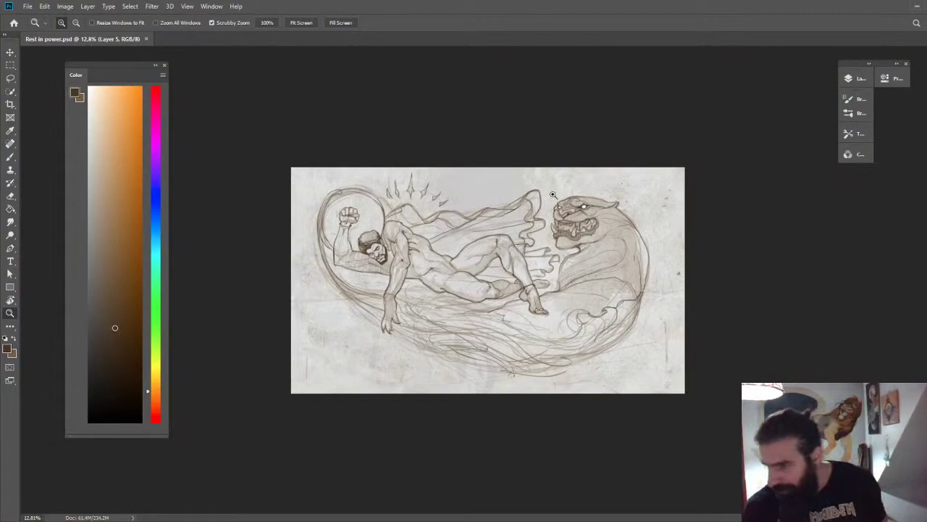
scroll(418, 223, "up", 6)
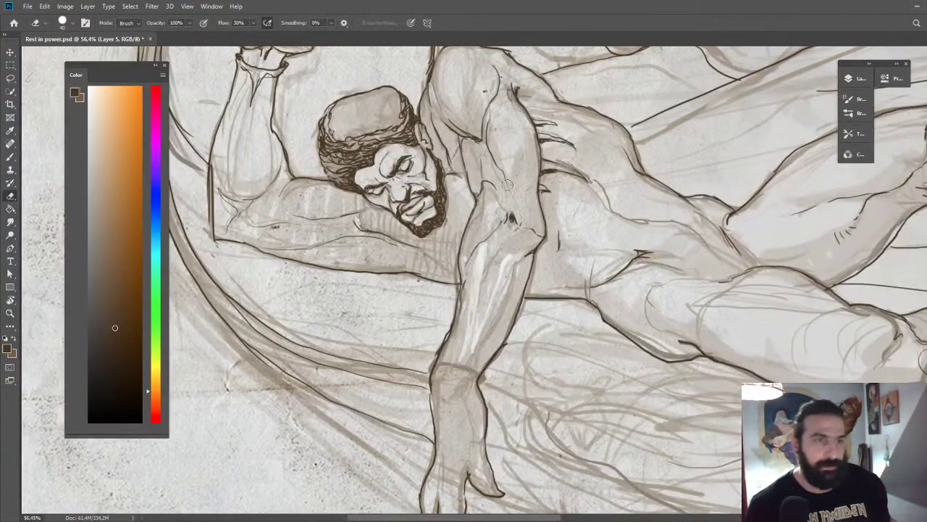
key("b")
mouse_move(503, 187)
left_mouse_down()
mouse_move(526, 230)
mouse_move(526, 205)
left_mouse_up()
Rotate the canvas until the man's face is upright and frame it close up.
key("z")
scroll(540, 214, "down", 1)
left_click_drag(446, 223, 519, 223)
left_click_drag(439, 184, 612, 124)
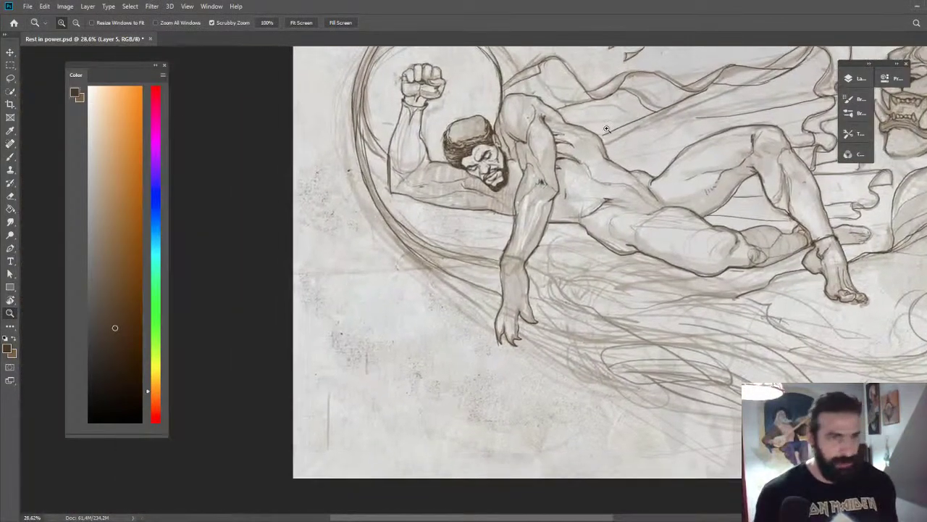
left_click_drag(478, 175, 598, 149)
key("r")
mouse_move(487, 153)
left_mouse_down()
mouse_move(591, 202)
mouse_move(564, 186)
left_mouse_up()
key("b")
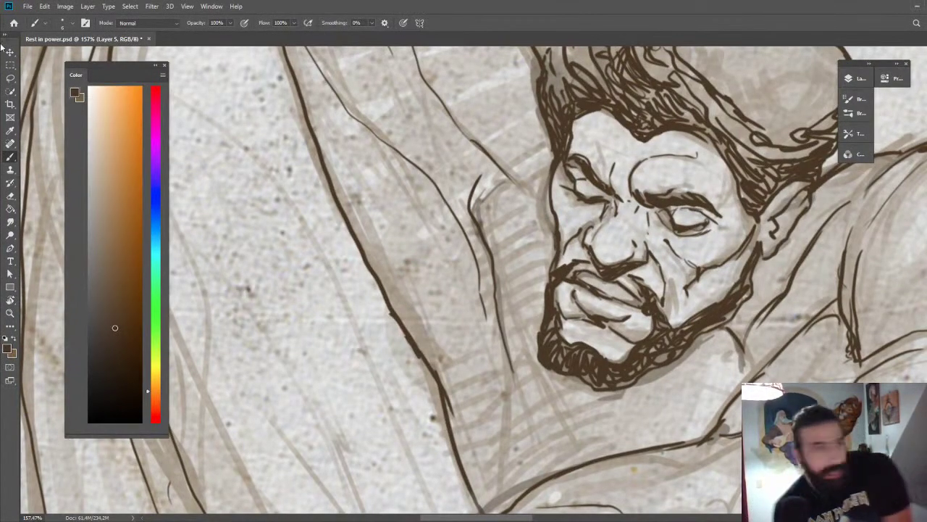
Open the Red Sonja.psd painting from the Red Sonja project folder.
left_click(29, 9)
mouse_move(81, 66)
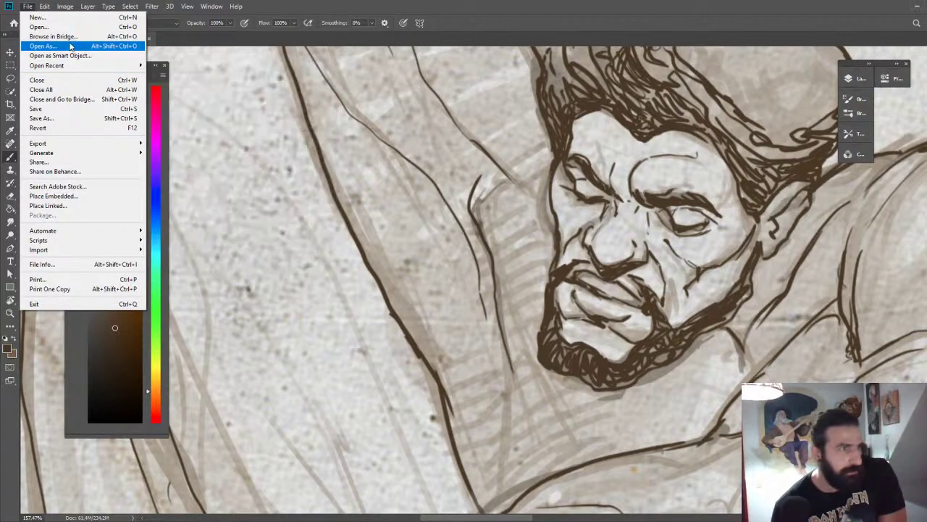
left_click(40, 27)
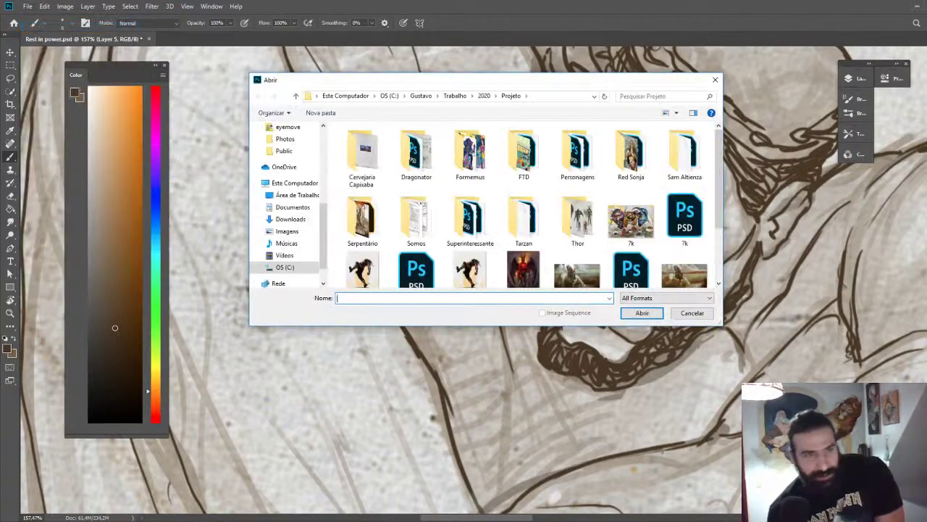
scroll(529, 192, "down", 1)
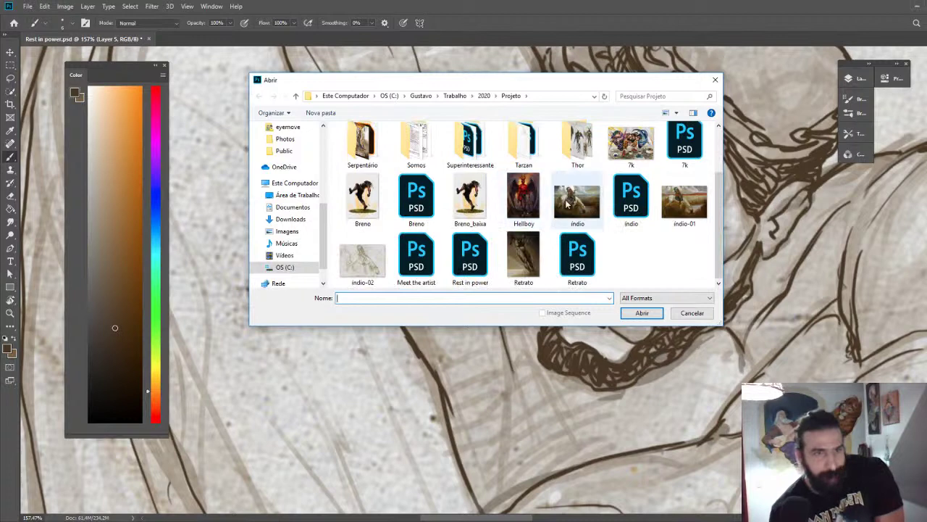
scroll(515, 266, "up", 1)
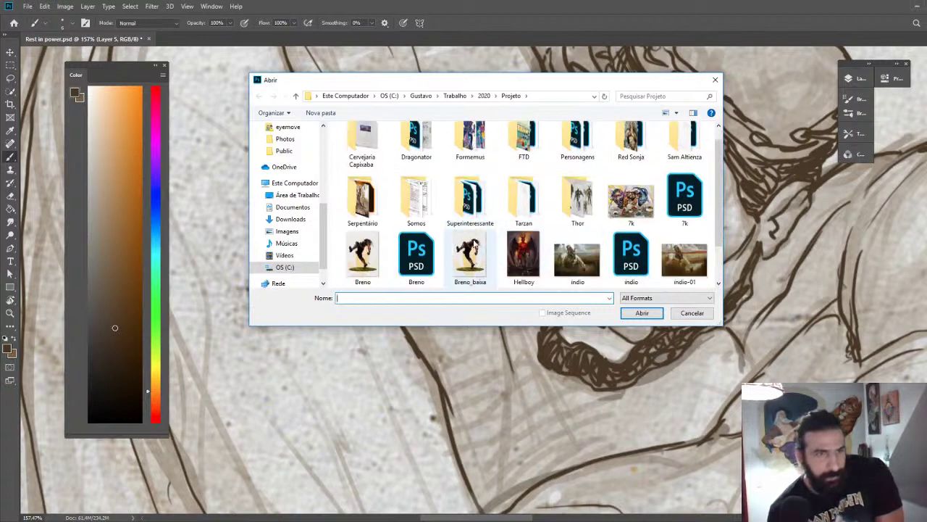
scroll(635, 137, "up", 1)
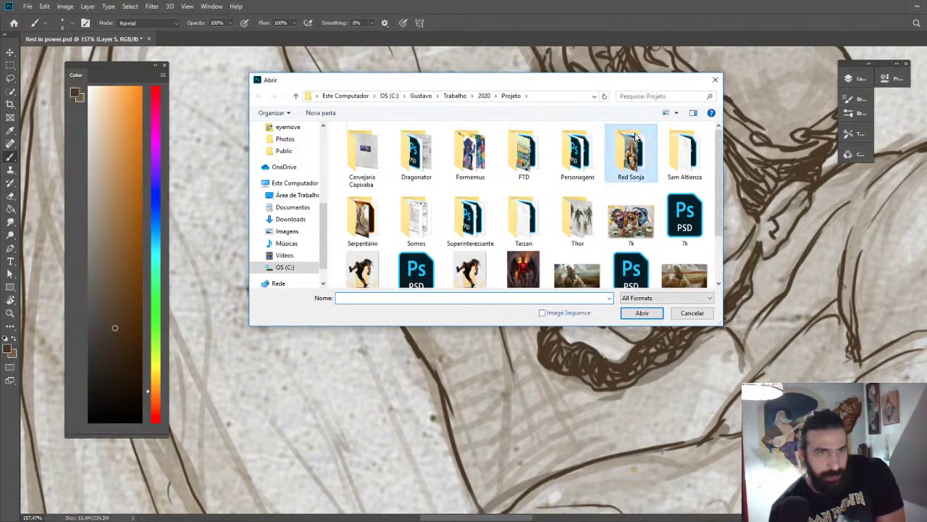
double_click(635, 138)
double_click(580, 161)
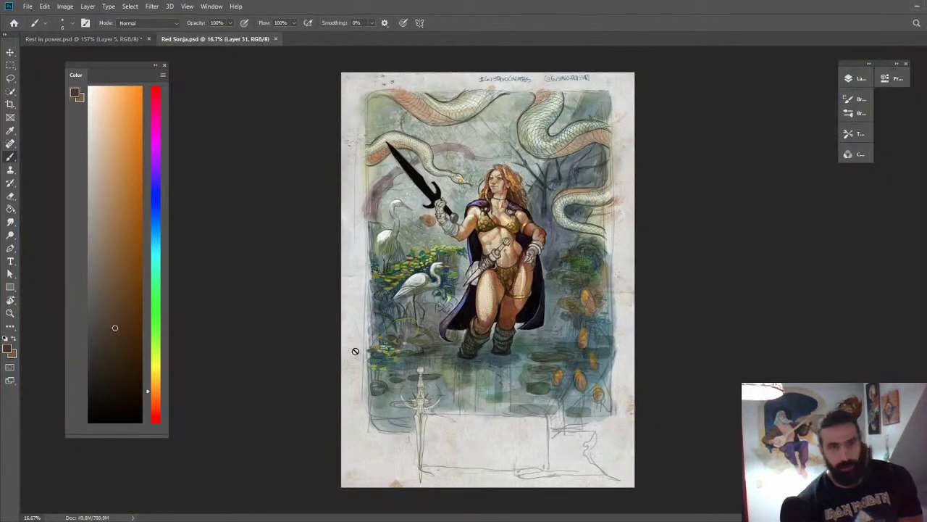
Examine the warrior woman in the Red Sonja painting up close and close that document.
left_click(10, 313)
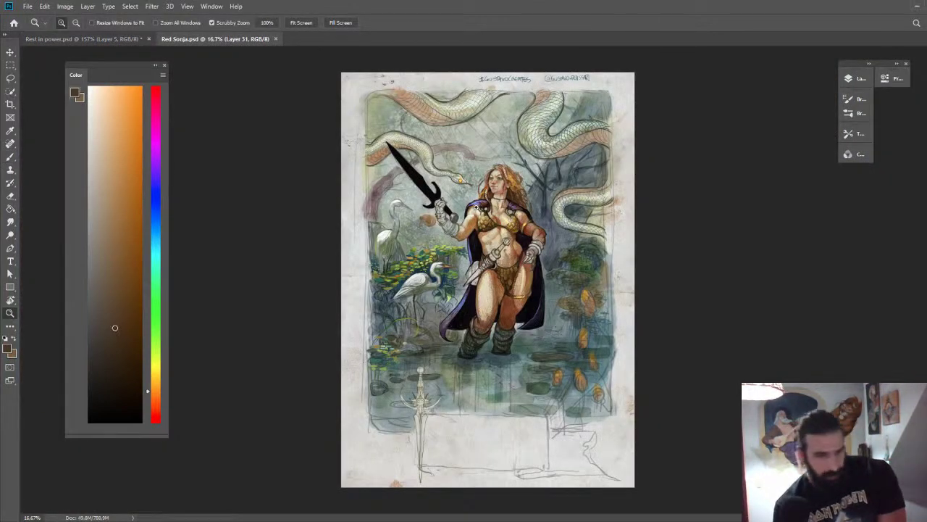
left_click(490, 286)
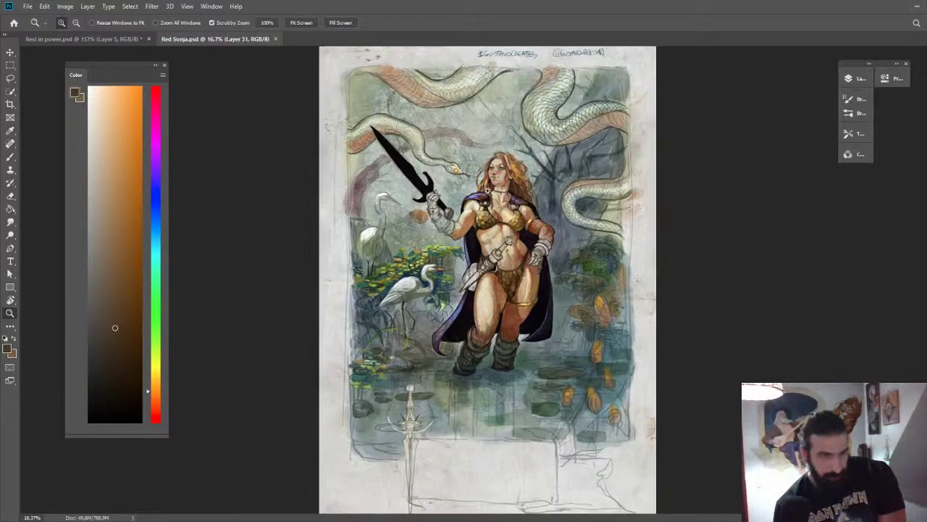
left_click_drag(488, 191, 529, 227)
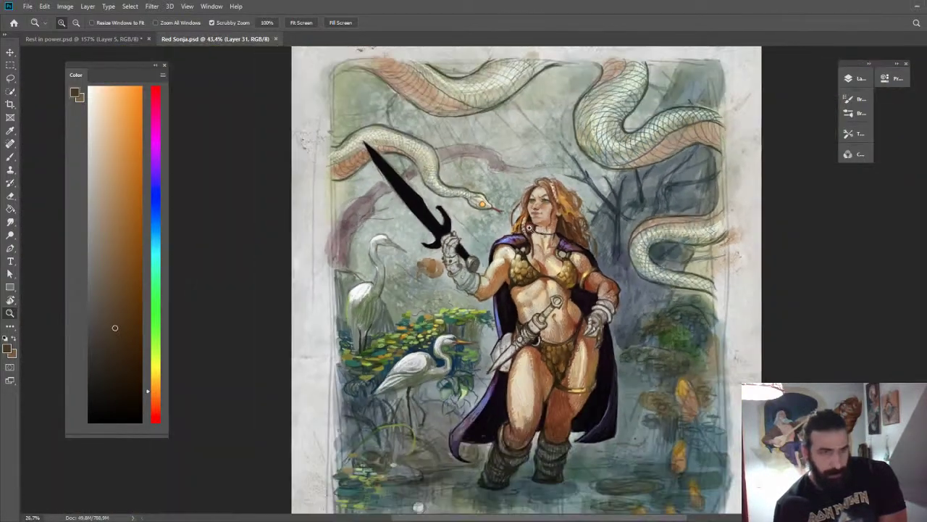
left_click_drag(629, 242, 611, 243)
mouse_move(514, 231)
left_mouse_down()
mouse_move(575, 238)
mouse_move(496, 221)
mouse_move(507, 218)
left_mouse_up()
scroll(507, 217, "down", 3)
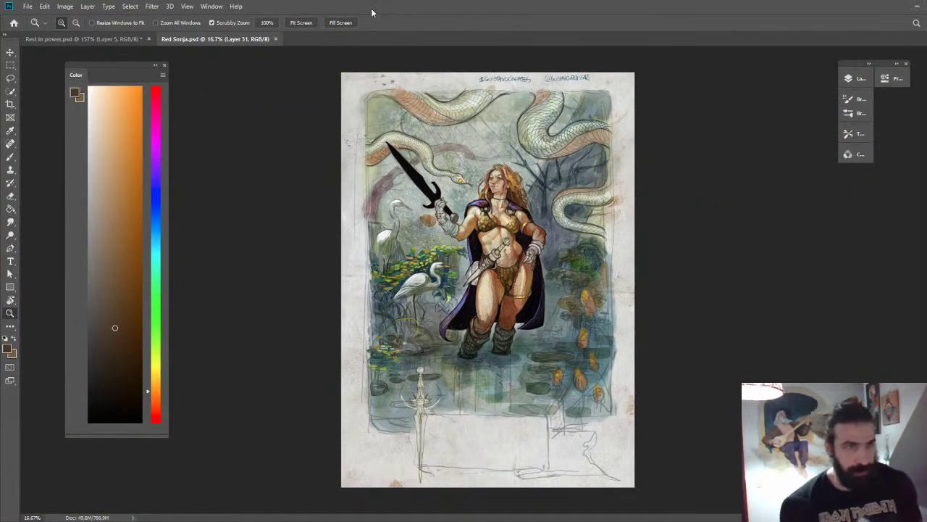
left_click(274, 39)
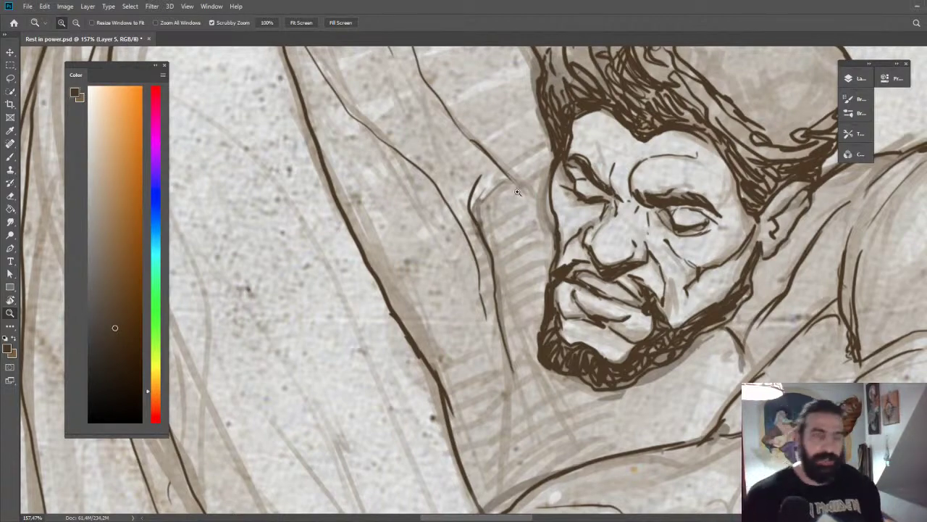
Reset the canvas rotation and add a hair stroke along the upper edge of the man's head.
scroll(520, 166, "down", 10)
key("Escape")
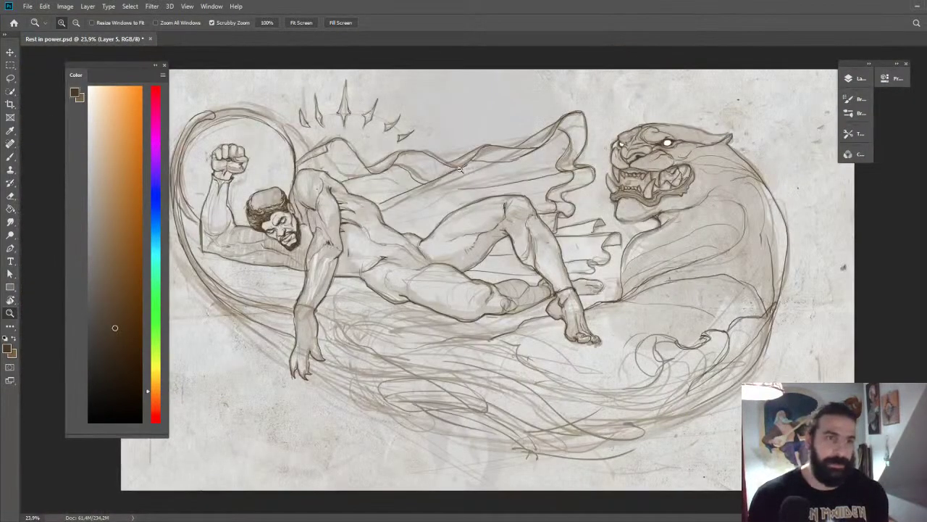
scroll(459, 177, "up", 2)
left_click_drag(446, 163, 604, 148)
left_click_drag(374, 192, 443, 194)
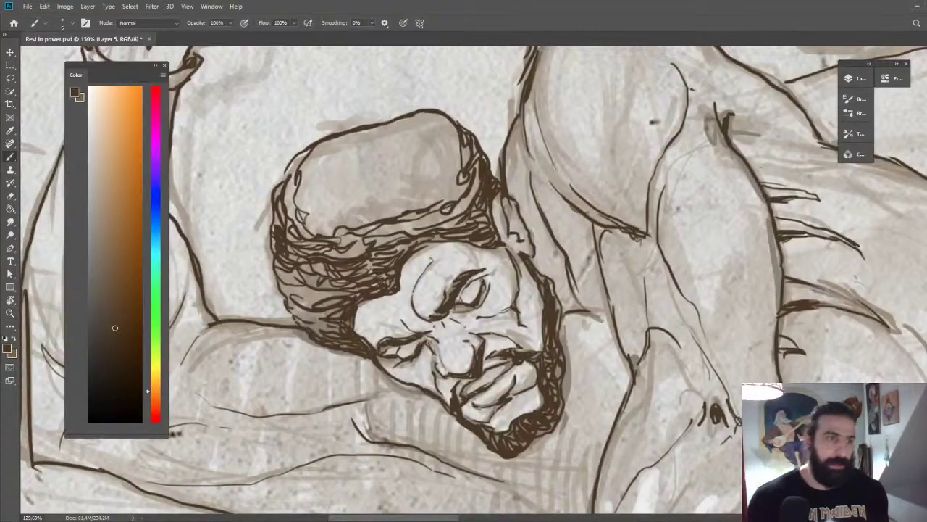
mouse_move(290, 181)
left_mouse_down()
mouse_move(315, 142)
mouse_move(395, 116)
mouse_move(316, 148)
mouse_move(328, 165)
left_mouse_up()
key("z")
scroll(328, 165, "down", 15)
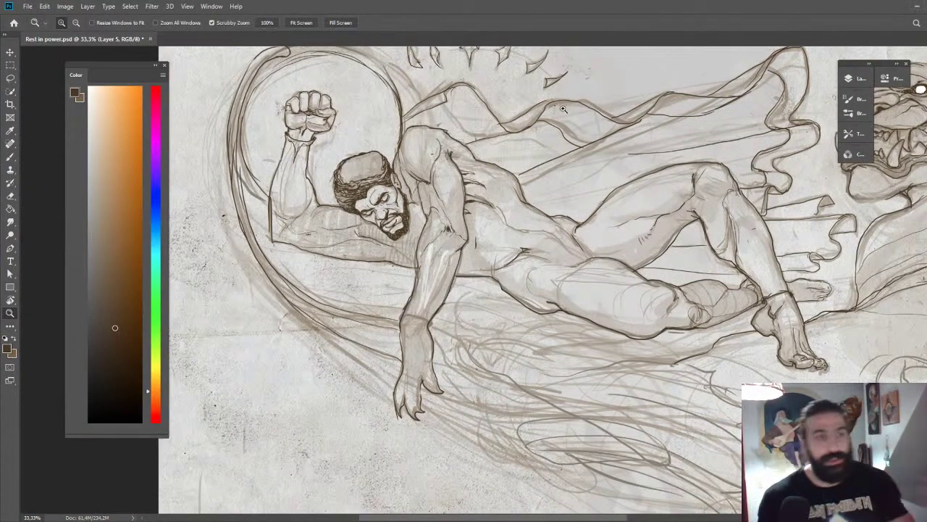
left_click_drag(479, 180, 490, 196)
key("b")
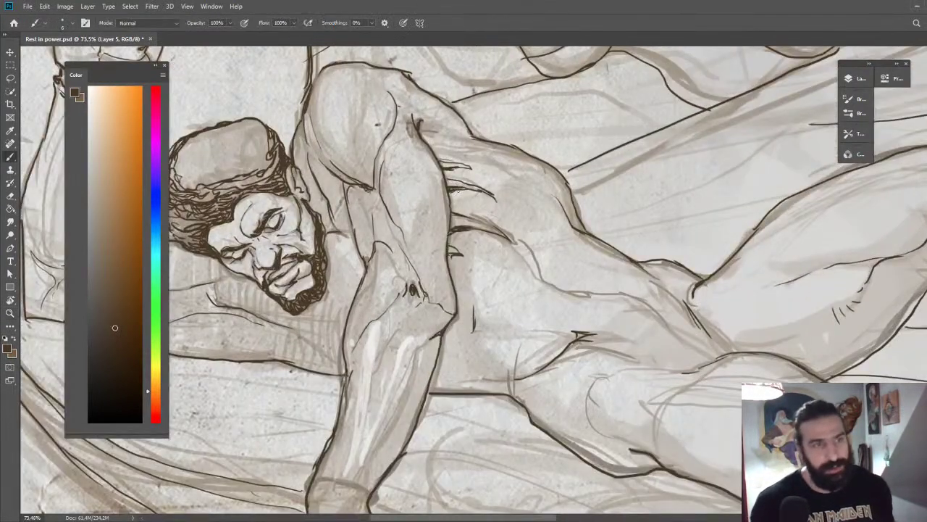
key("z")
left_click_drag(478, 227, 460, 153)
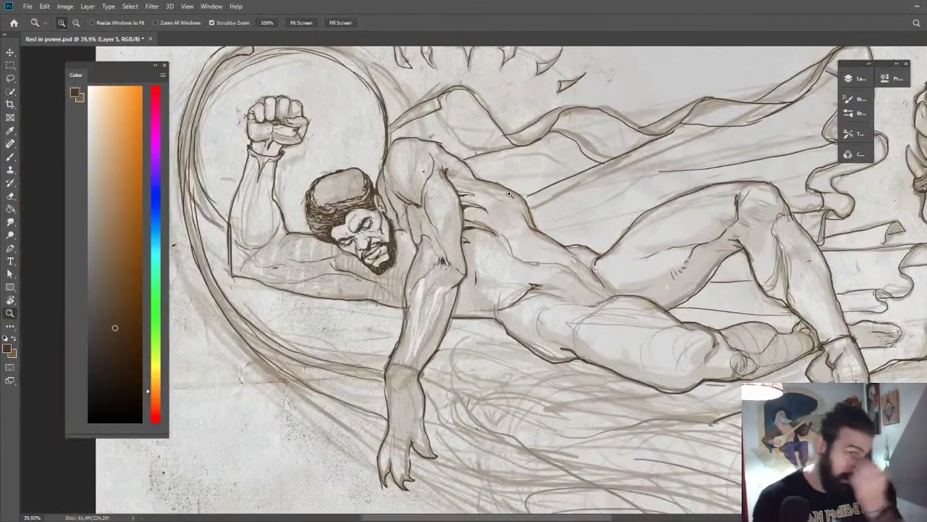
Draw a rectangular frame in the empty area above the flowing cloth and erase part of its lower edge.
mouse_move(534, 84)
left_mouse_down()
mouse_move(460, 211)
mouse_move(444, 213)
left_mouse_up()
key("b")
key("z")
left_click_drag(555, 131, 562, 142)
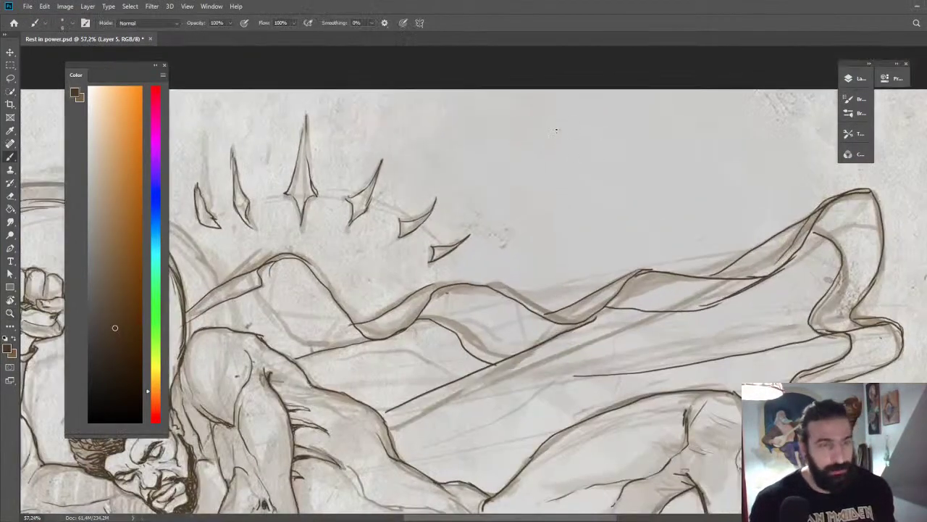
left_click_drag(554, 105, 555, 213)
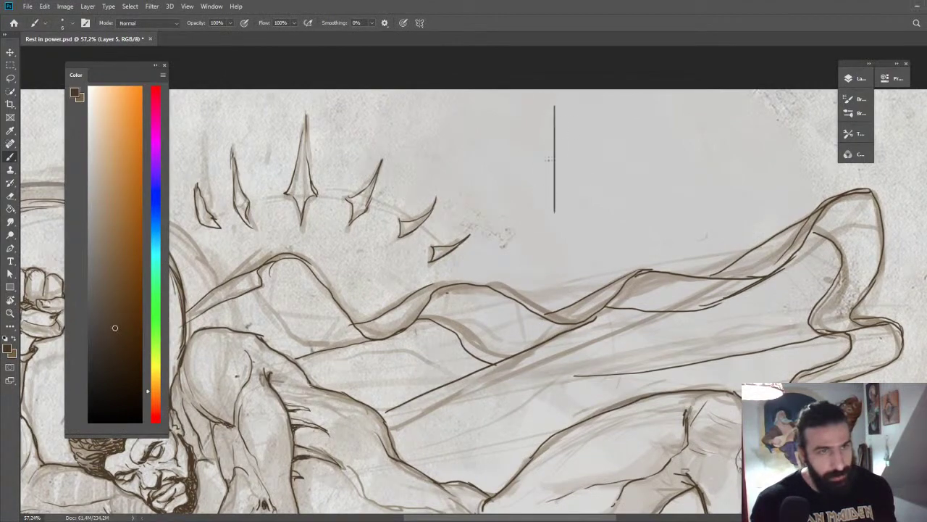
left_click(644, 107, "shift")
left_click_drag(645, 107, 644, 232)
mouse_move(550, 210)
left_mouse_down()
mouse_move(653, 210)
mouse_move(664, 219)
mouse_move(634, 237)
mouse_move(650, 242)
mouse_move(565, 239)
left_mouse_up()
key("e")
scroll(509, 254, "up", 3)
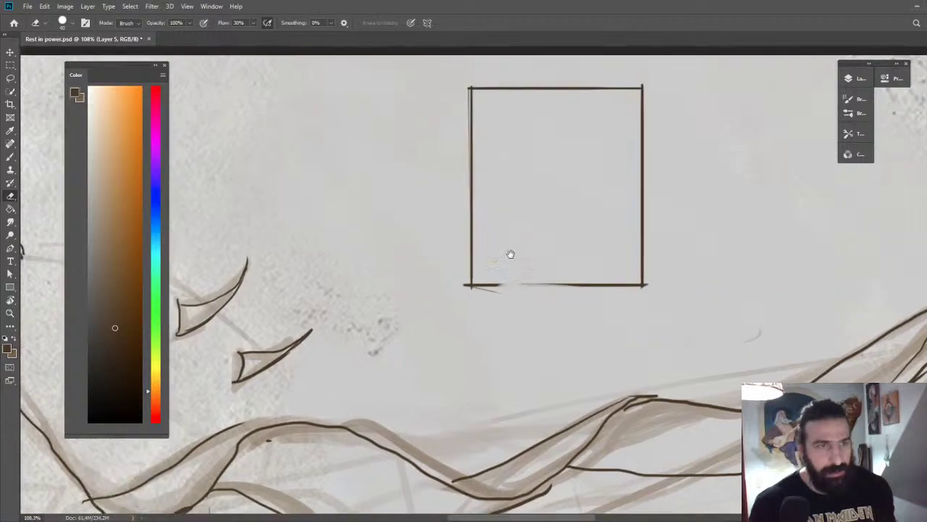
key("b")
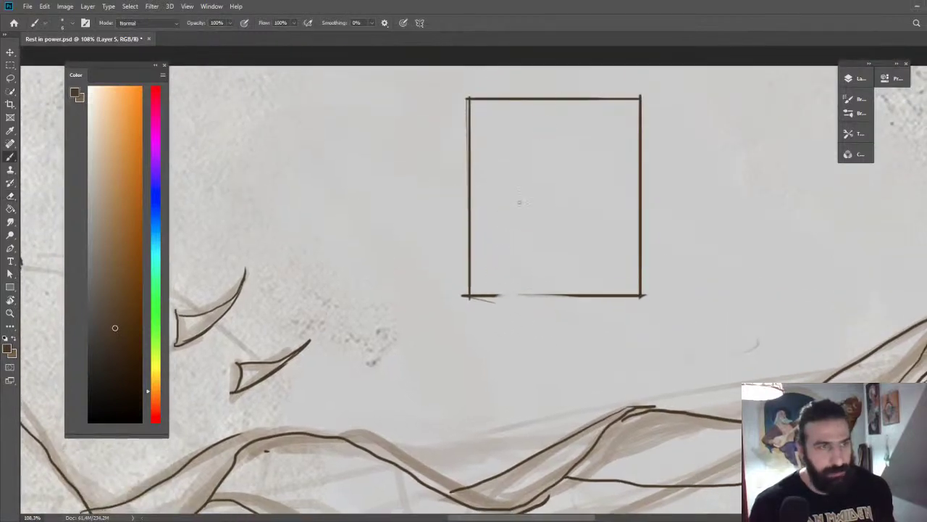
Sketch a small three-quarter face inside the frame with a forehead, brows, nose line and shaded eye, undoing the misplaced strokes.
mouse_move(557, 123)
left_mouse_down()
mouse_move(523, 150)
mouse_move(521, 171)
mouse_move(560, 173)
mouse_move(529, 175)
left_mouse_up()
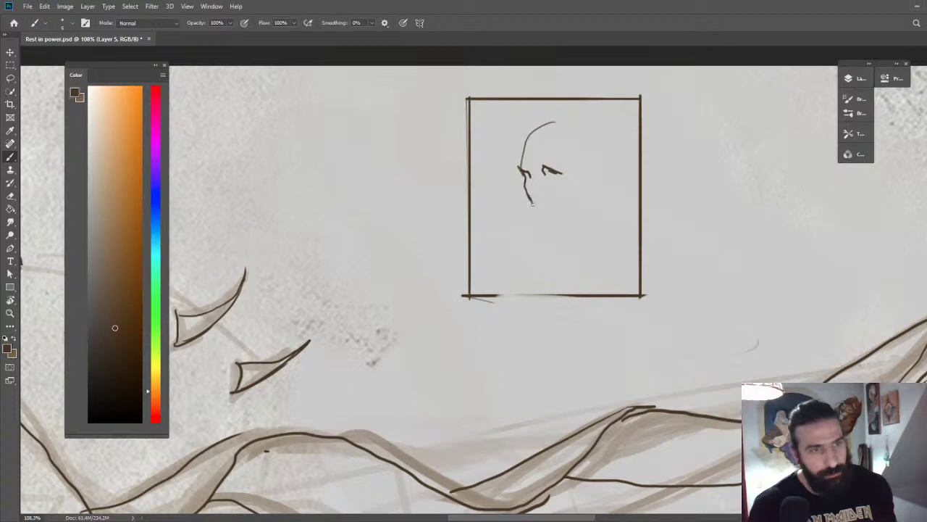
mouse_move(516, 240)
left_mouse_down()
mouse_move(517, 97)
mouse_move(618, 124)
left_mouse_up()
key("ctrl+z")
key("ctrl+z")
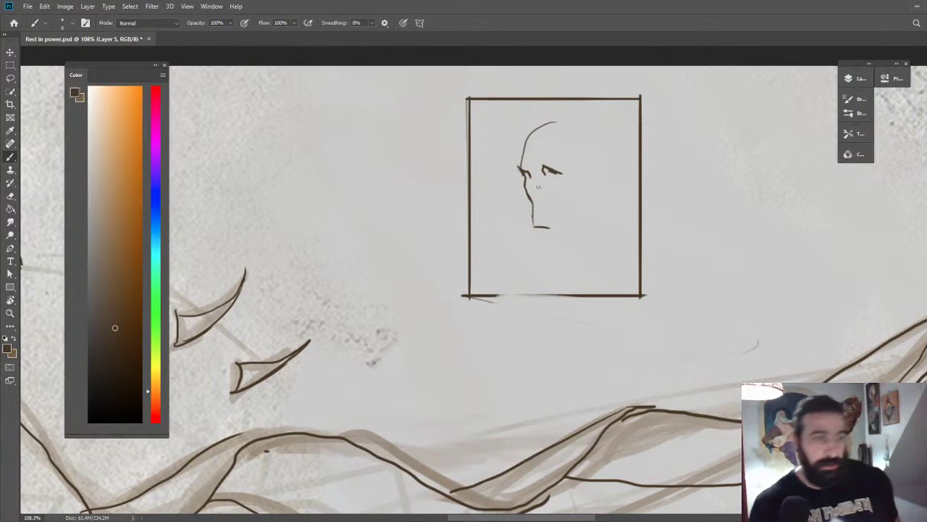
key("e")
key("b")
left_click_drag(524, 171, 536, 184)
key("e")
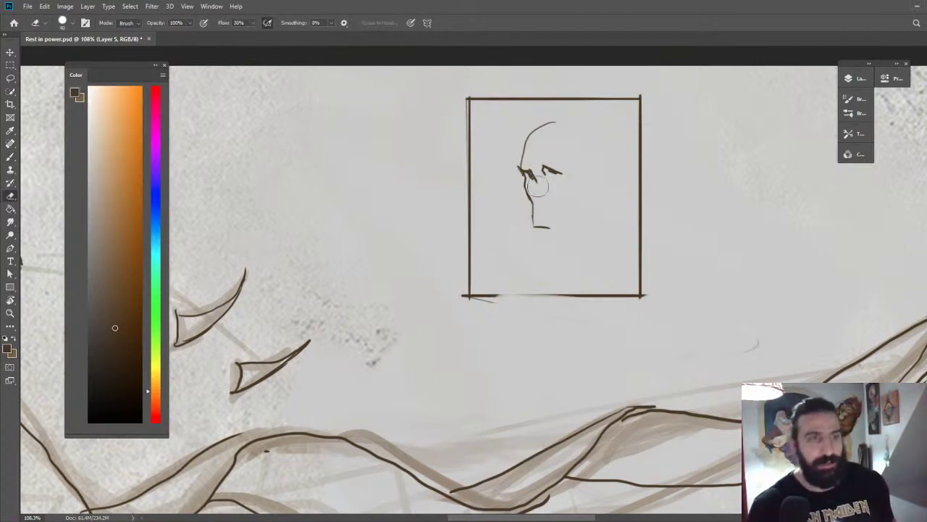
Enlarge the eraser and erase the practice frame and face above the cloth.
right_click(539, 149, "alt")
mouse_move(654, 254)
left_mouse_down()
mouse_move(498, 261)
mouse_move(655, 221)
mouse_move(517, 265)
mouse_move(459, 231)
mouse_move(517, 210)
mouse_move(549, 149)
left_mouse_up()
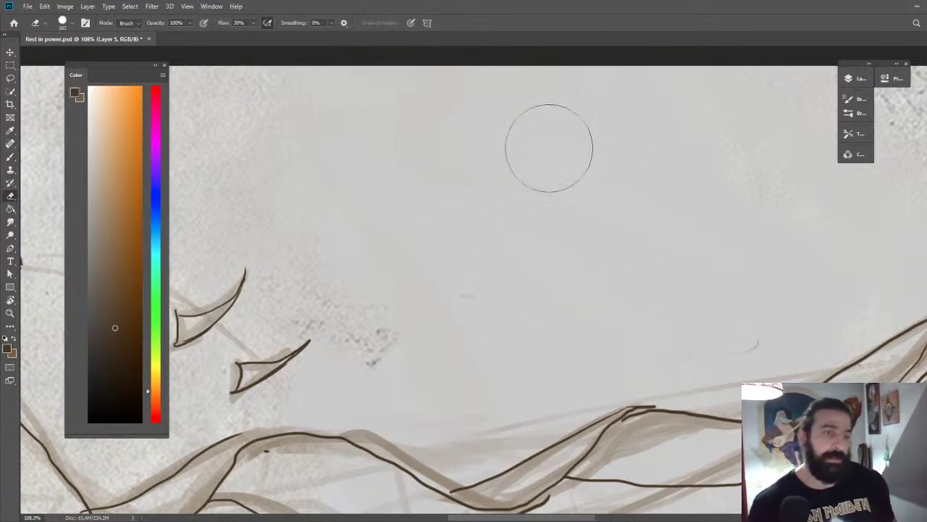
key("z")
left_click_drag(491, 192, 451, 132)
left_click_drag(427, 197, 437, 186)
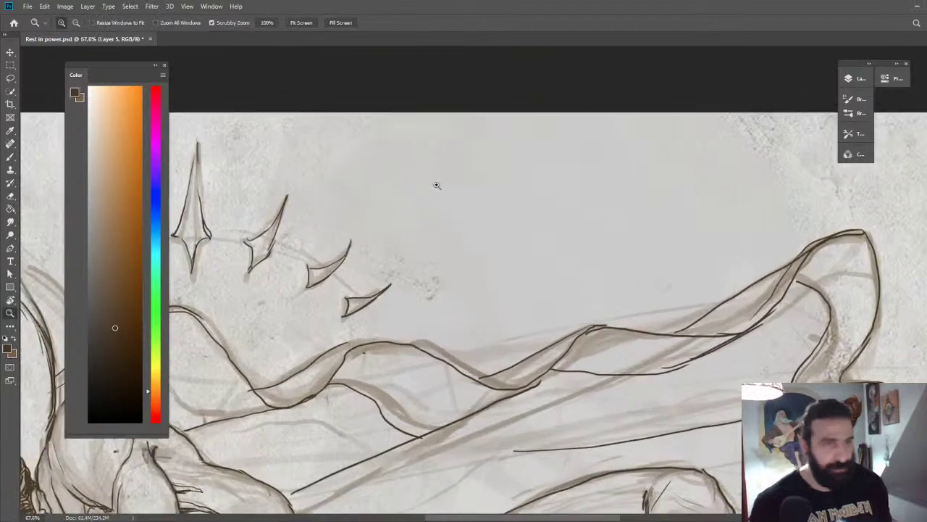
key("b")
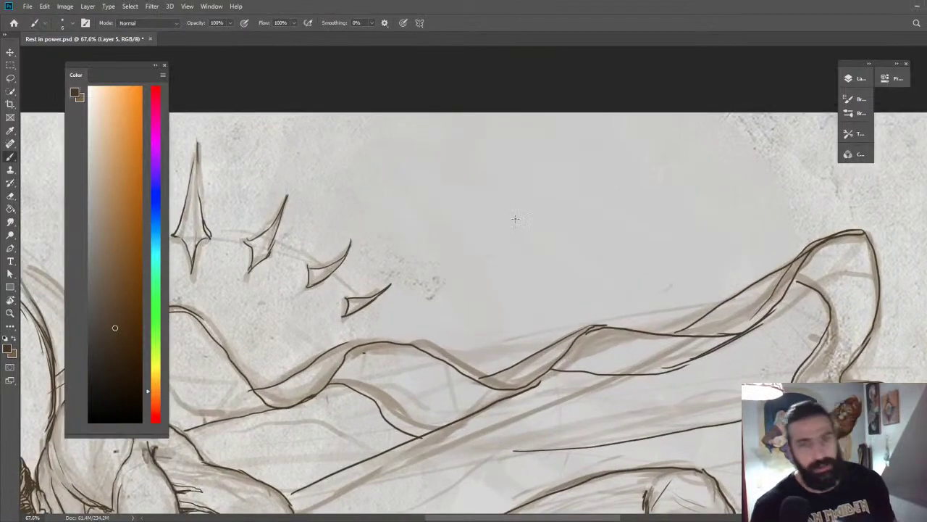
On a new layer above Layer 5, draw an orange square frame around the man's head with straight brush lines.
left_click_drag(409, 195, 636, 4)
left_click(141, 150)
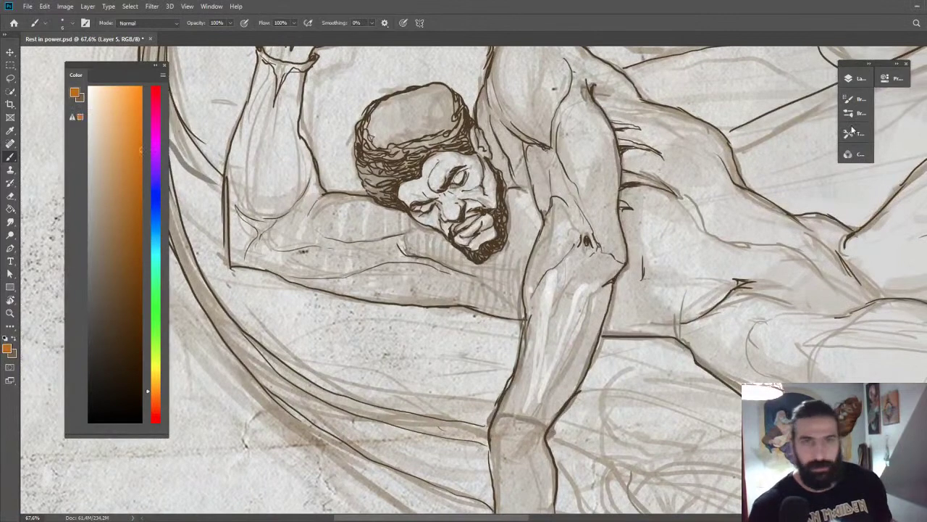
left_click(857, 78)
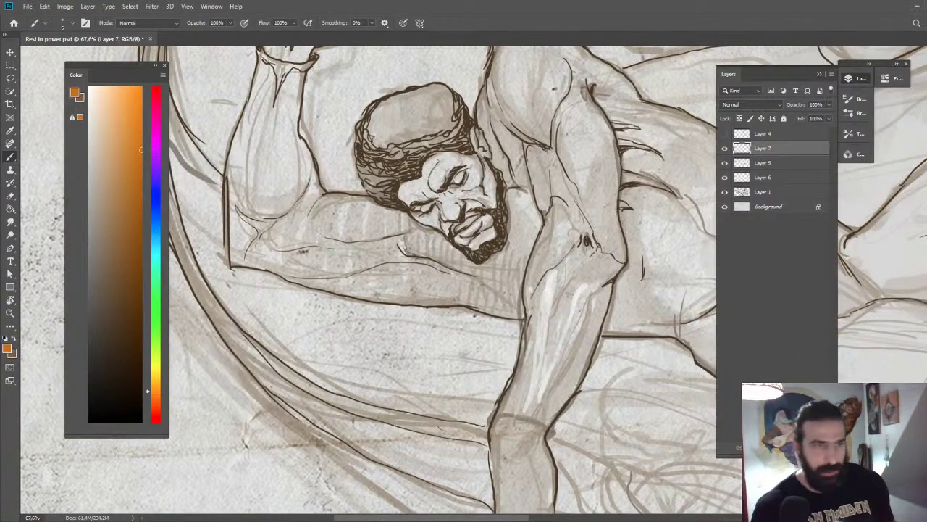
left_click_drag(341, 90, 341, 266)
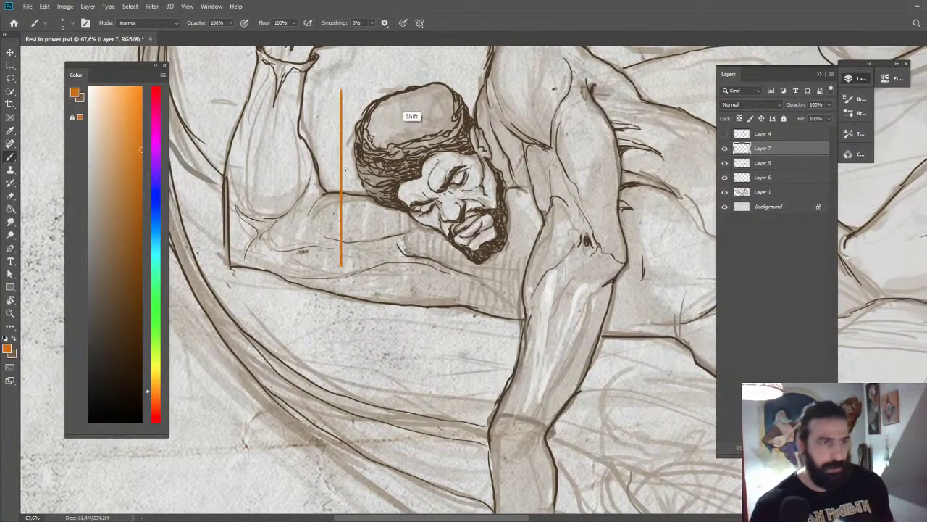
left_click(515, 90, "shift")
left_click(514, 335, "shift")
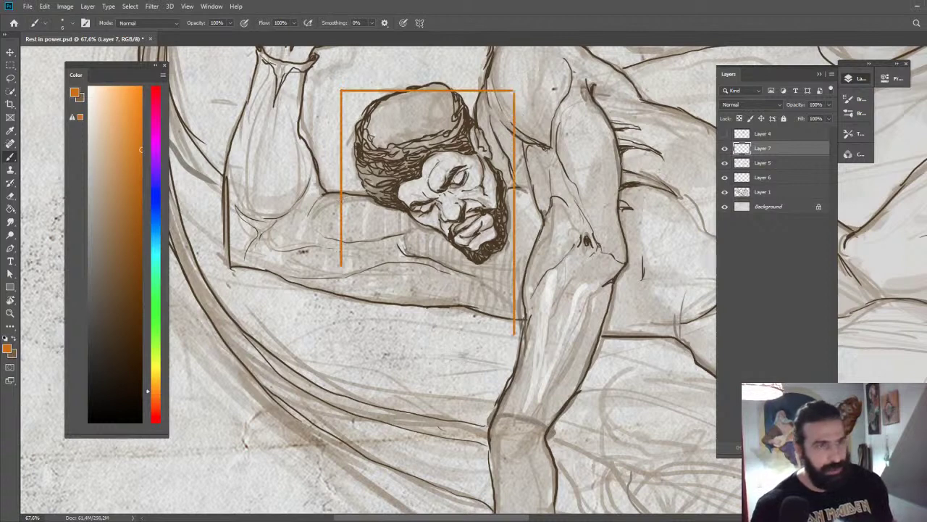
left_click(341, 264)
left_click(516, 265, "shift")
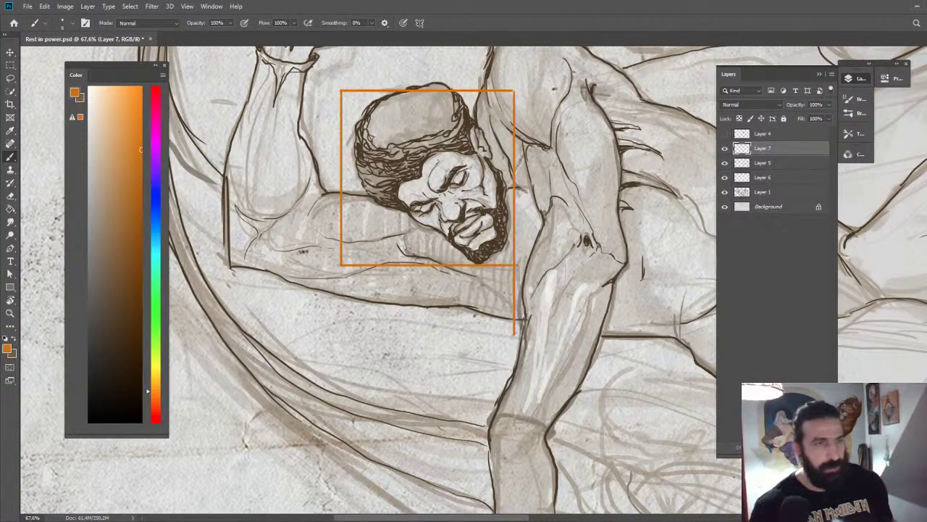
Divide the orange square over the head into a grid with three vertical lines and one horizontal line.
left_click(432, 91)
left_click(432, 275, "shift")
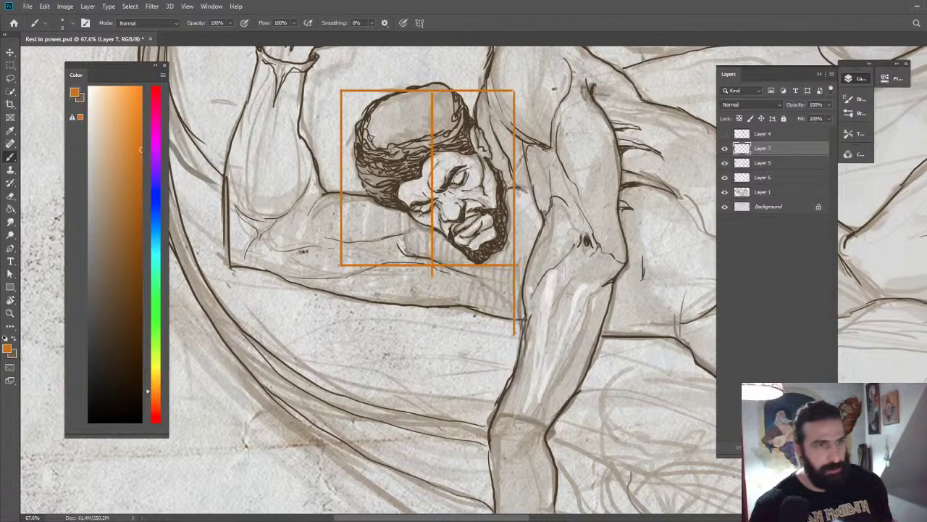
left_click(475, 92)
left_click(474, 275, "shift")
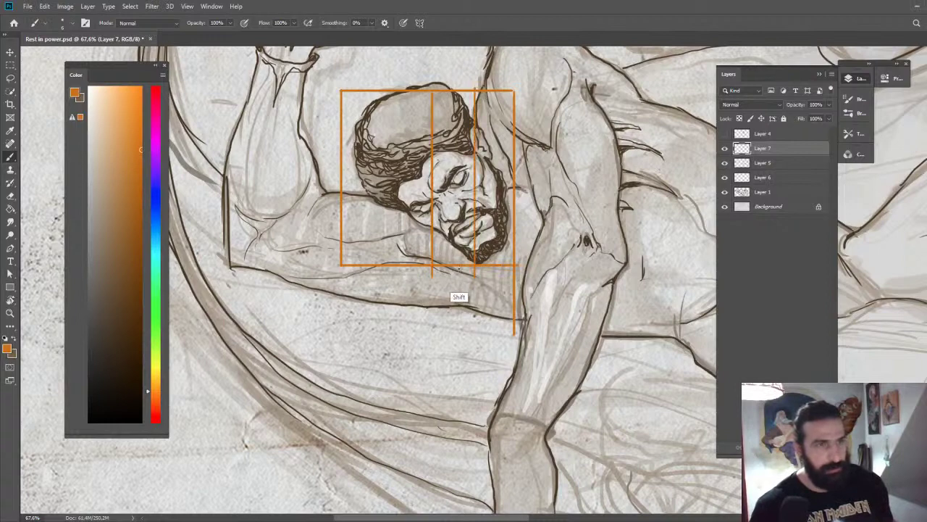
left_click(384, 91)
left_click(384, 275, "shift")
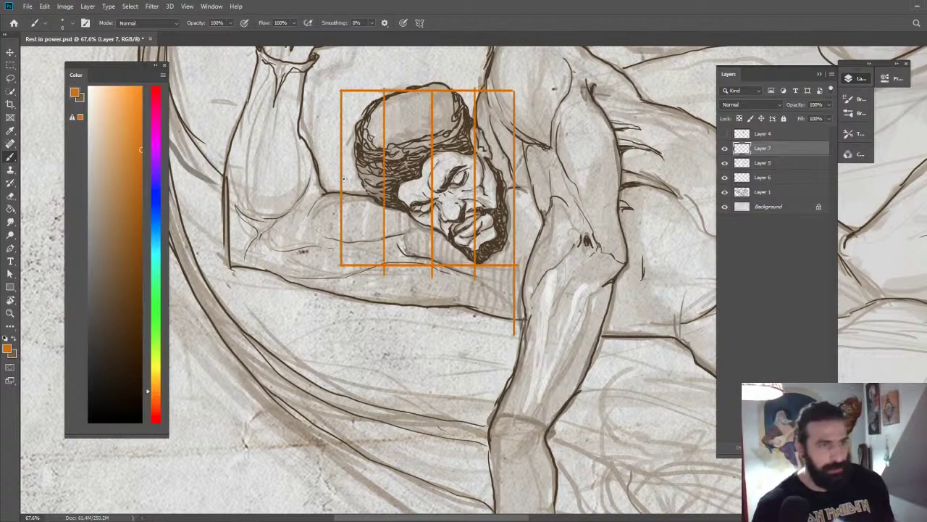
key("z")
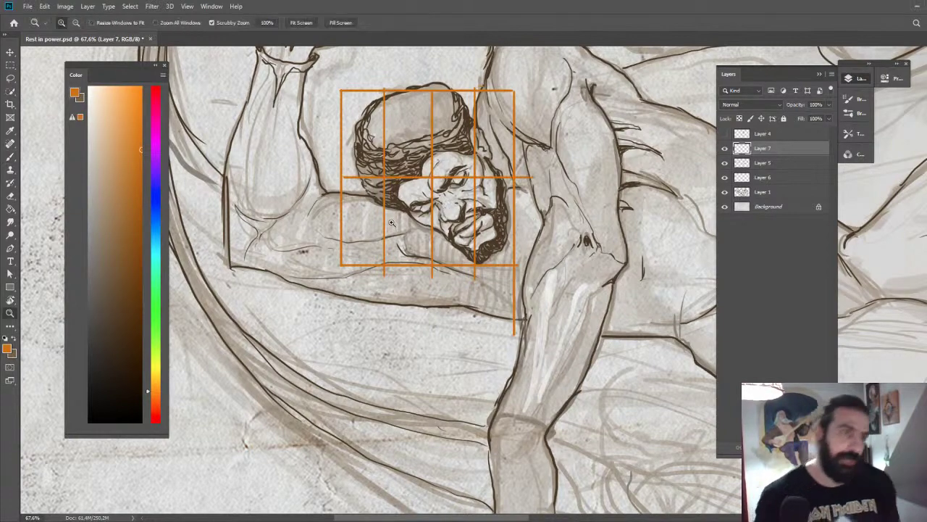
left_click_drag(404, 223, 461, 218)
key("b")
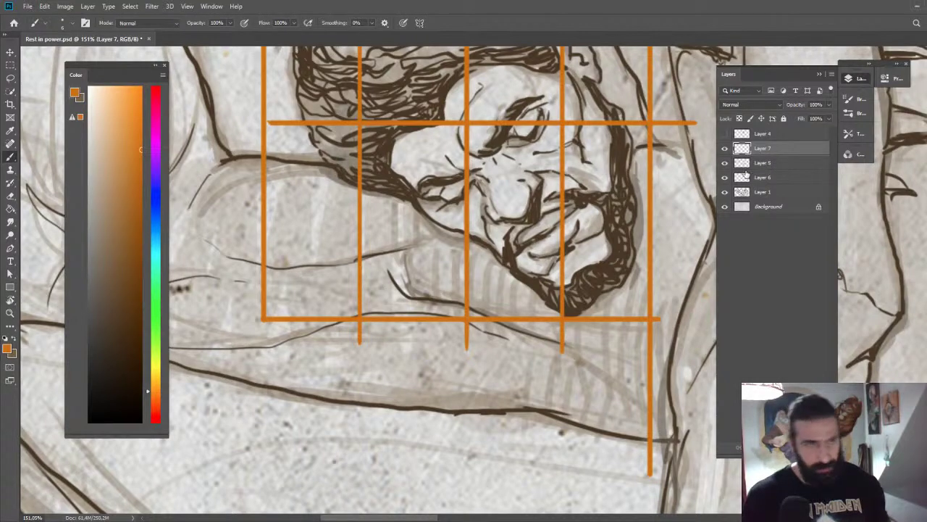
Delete the layer holding the orange grid over the man's head.
key("Delete")
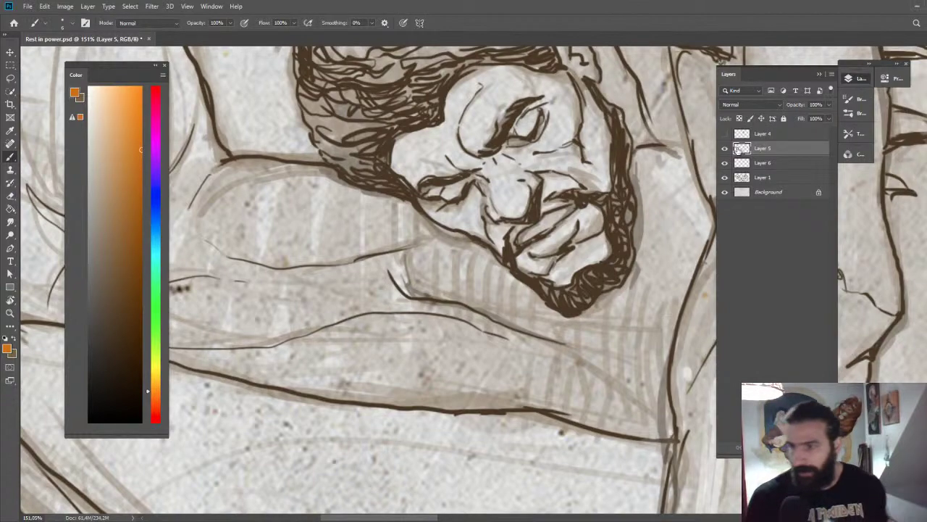
key("z")
left_click_drag(602, 190, 664, 236)
key("r")
key("Escape")
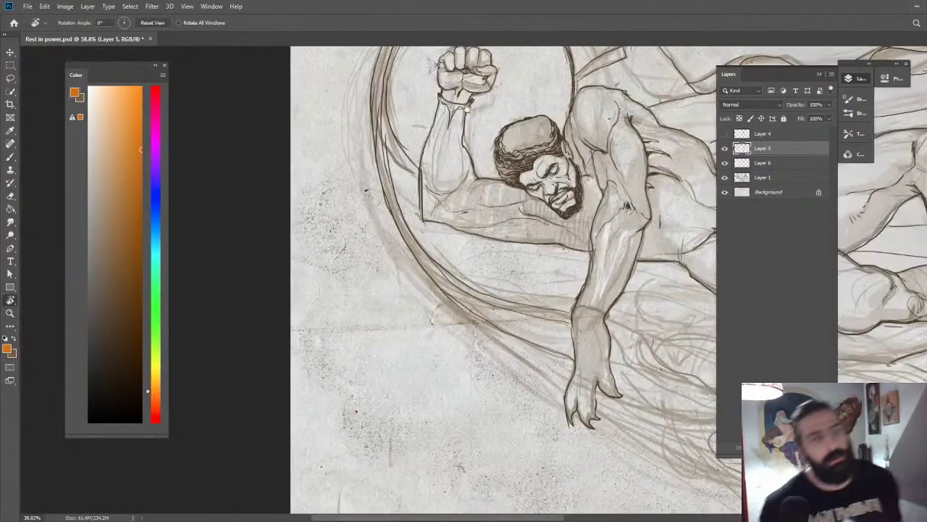
Examine the whole composition without the layer list, and frame the man's legs close up.
left_click_drag(464, 107, 485, 178)
key("z")
left_click_drag(526, 109, 491, 88)
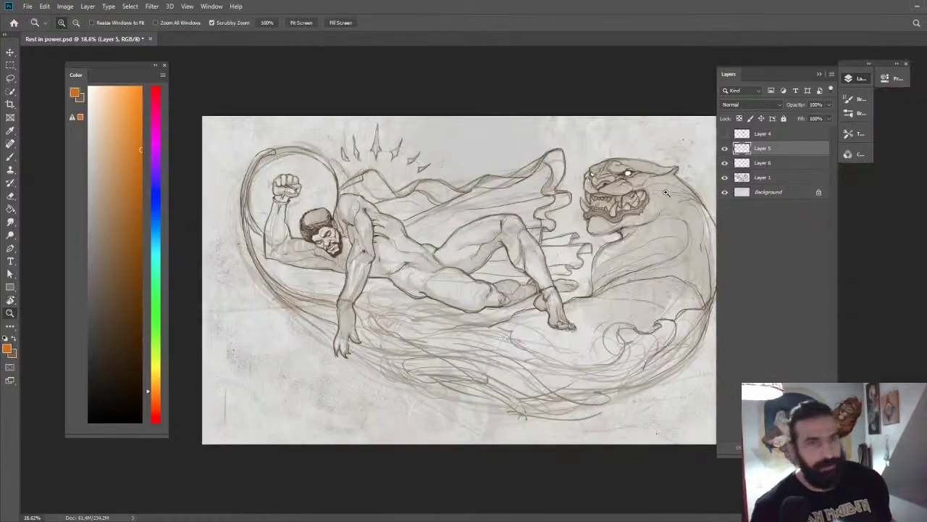
left_click(819, 74)
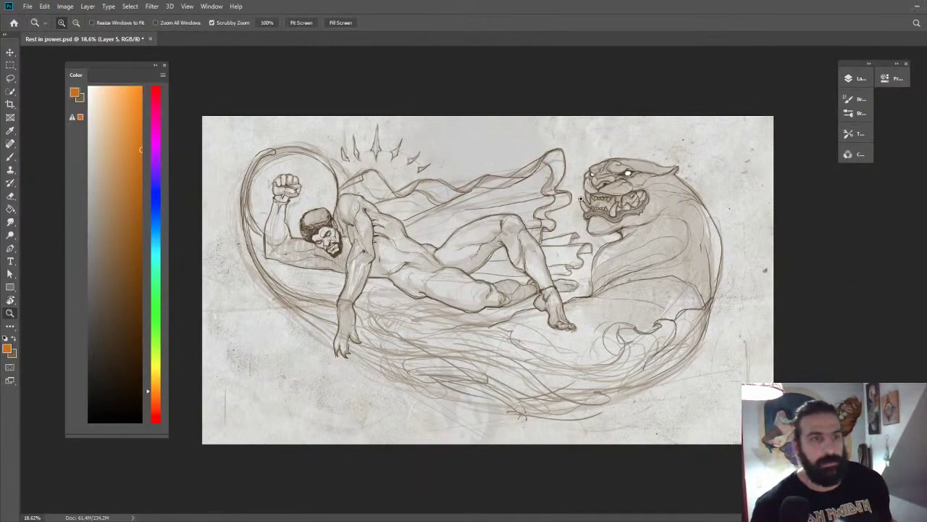
scroll(484, 264, "up", 5)
key("b")
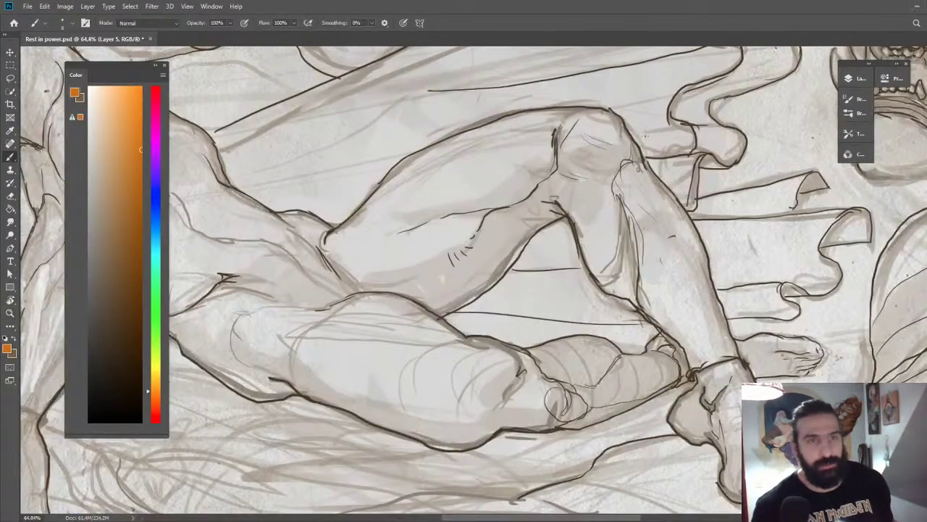
Sample the dark brown line colour and brush over the upper contour and inner form of the raised thigh.
left_click(563, 141, "alt")
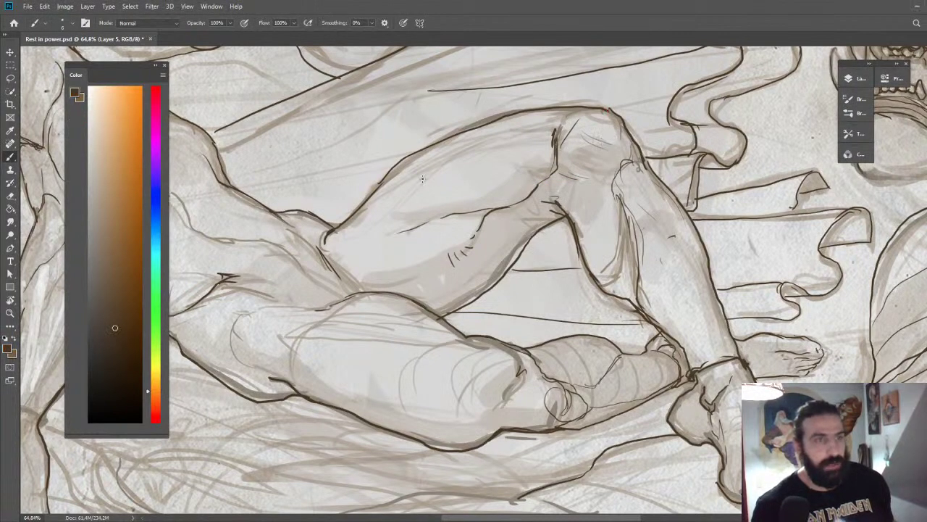
left_click_drag(374, 201, 451, 151)
mouse_move(376, 202)
left_mouse_down()
mouse_move(334, 238)
mouse_move(416, 232)
left_mouse_up()
Sketch thin concentric halo circles around the raised fist inside the large ring behind the man's head.
key("z")
mouse_move(484, 237)
left_mouse_down()
mouse_move(410, 236)
mouse_move(420, 242)
mouse_move(577, 134)
mouse_move(629, 142)
left_mouse_up()
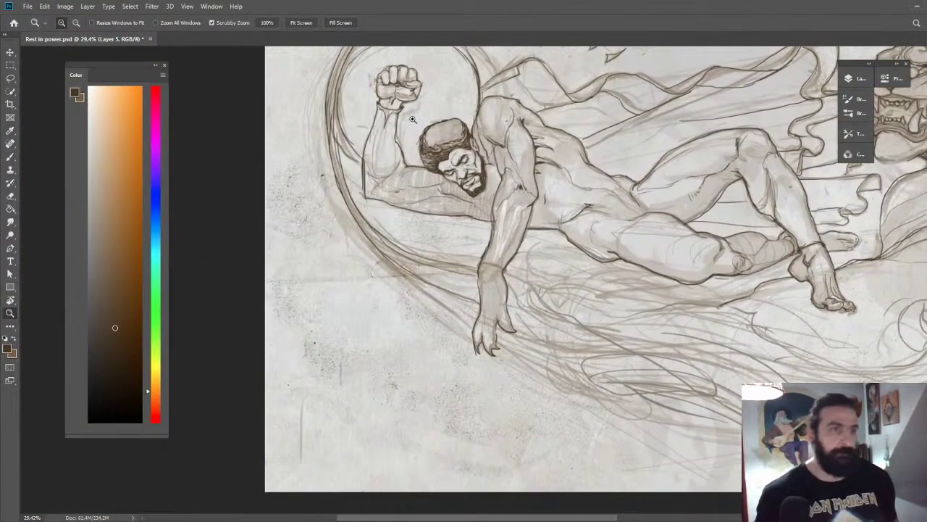
mouse_move(415, 120)
left_mouse_down()
mouse_move(460, 152)
mouse_move(390, 153)
mouse_move(419, 129)
mouse_move(624, 150)
left_mouse_up()
key("b")
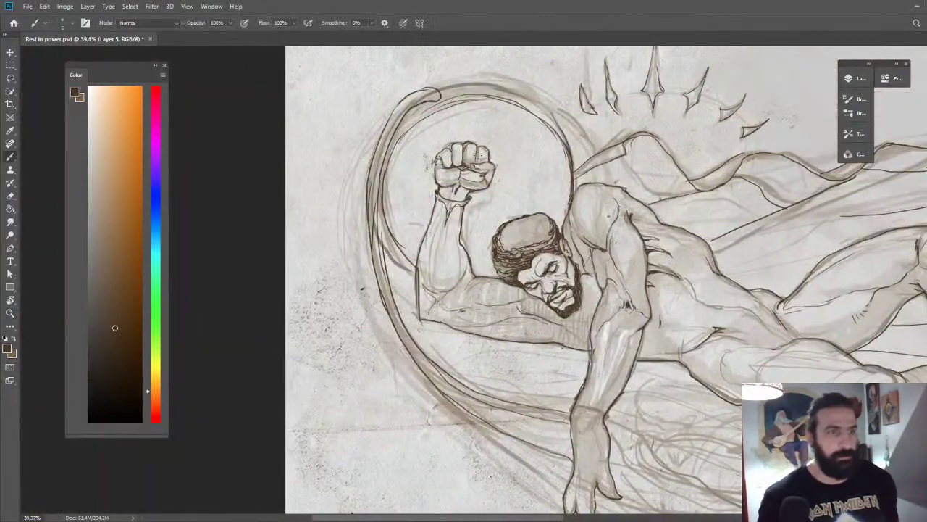
left_click_drag(404, 175, 418, 233)
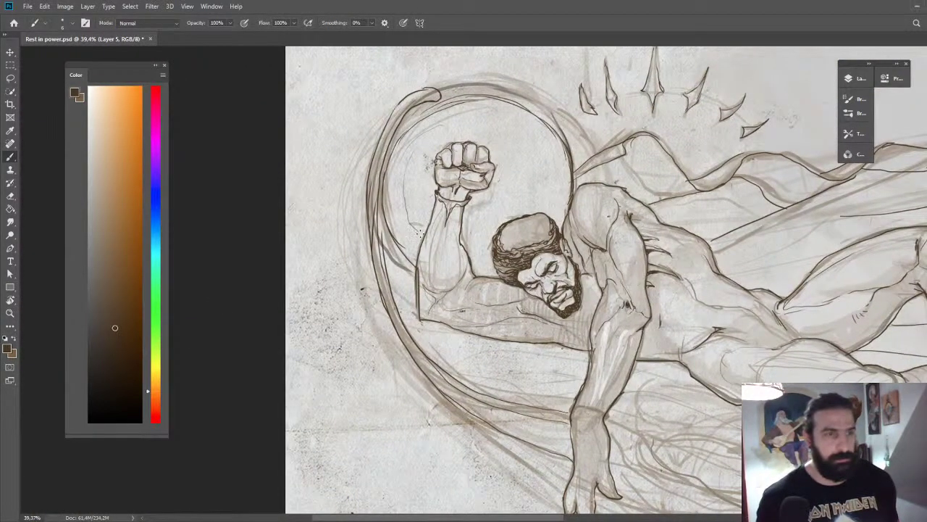
mouse_move(432, 133)
left_mouse_down()
mouse_move(512, 118)
mouse_move(465, 125)
mouse_move(529, 160)
mouse_move(512, 137)
mouse_move(531, 186)
left_mouse_up()
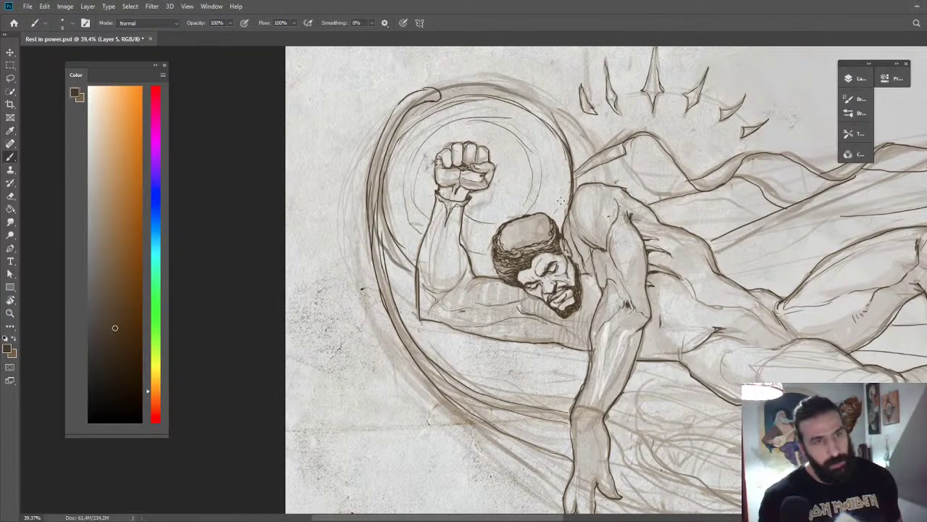
Draw curved hair strokes across the bare crown of the man's head with the Brush.
key("e")
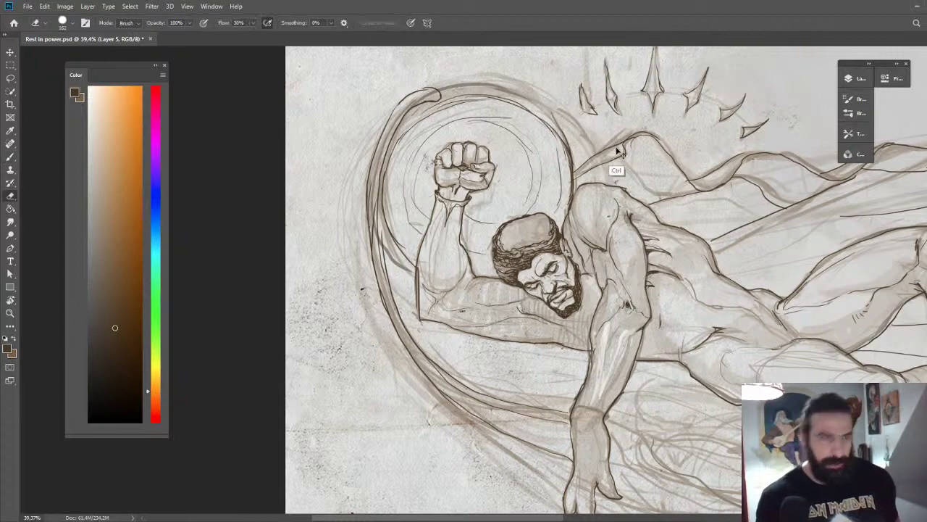
left_click_drag(516, 250, 594, 304)
key("b")
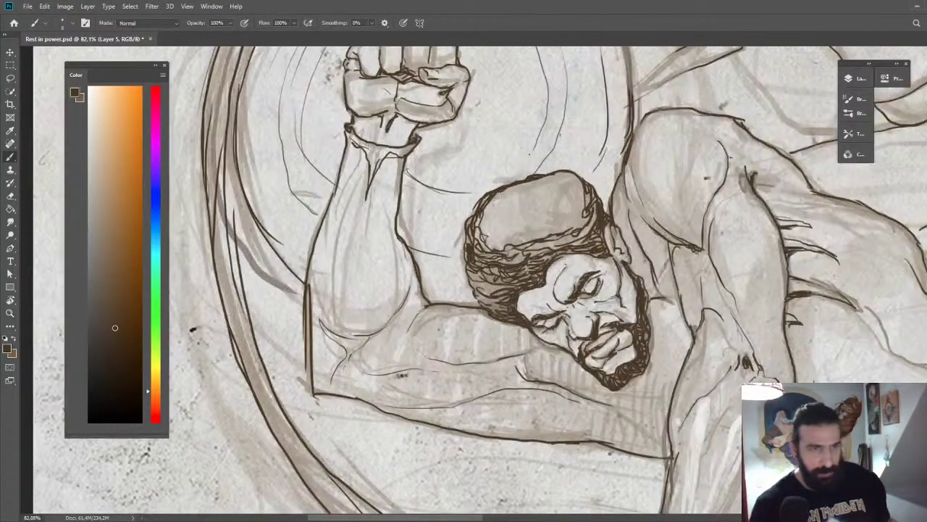
mouse_move(493, 198)
left_mouse_down()
mouse_move(481, 241)
mouse_move(552, 229)
mouse_move(561, 171)
mouse_move(489, 216)
left_mouse_up()
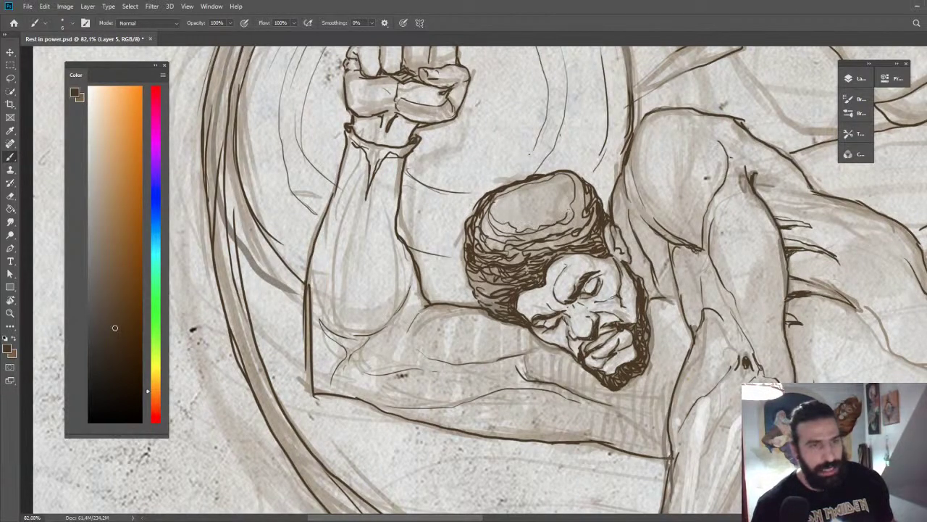
mouse_move(568, 210)
left_mouse_down()
mouse_move(531, 219)
mouse_move(494, 199)
left_mouse_up()
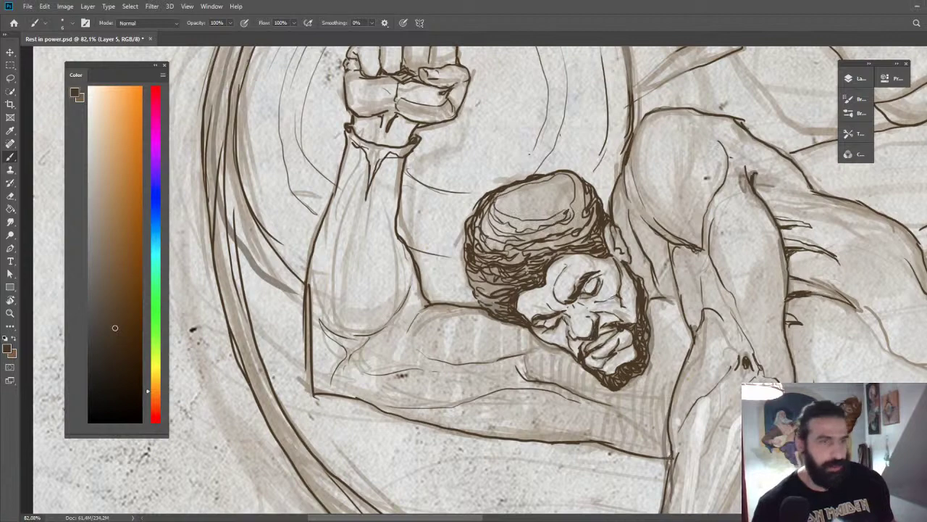
key("z")
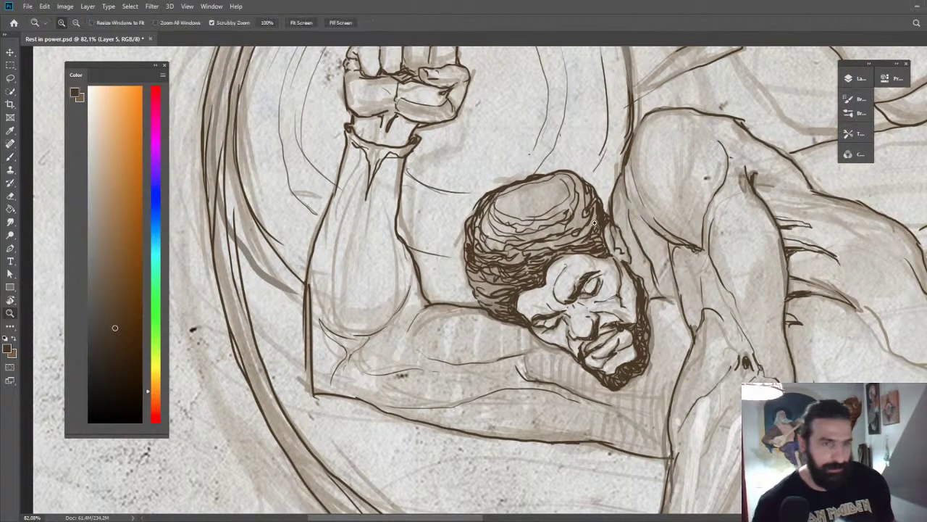
left_click_drag(591, 208, 580, 204)
left_click_drag(556, 277, 543, 271)
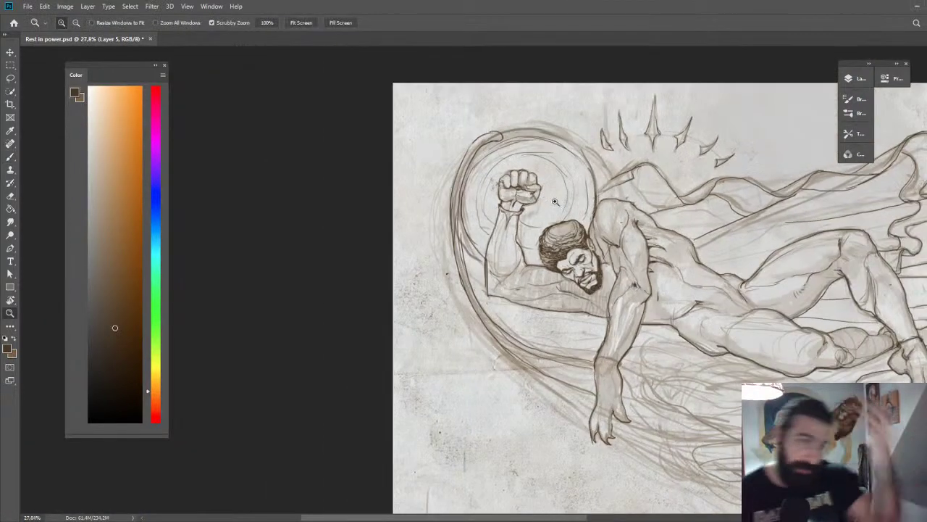
Add short curl strokes to the hair on the upper part of the man's head, near the shoulder.
key("b")
mouse_move(567, 236)
left_mouse_down()
mouse_move(602, 233)
mouse_move(575, 245)
left_mouse_up()
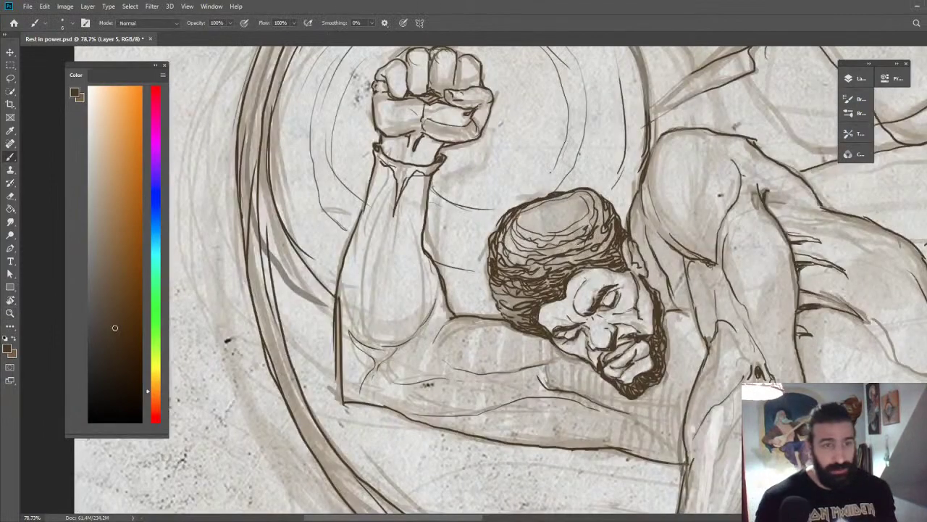
left_click_drag(599, 213, 601, 226)
left_click_drag(594, 190, 601, 216)
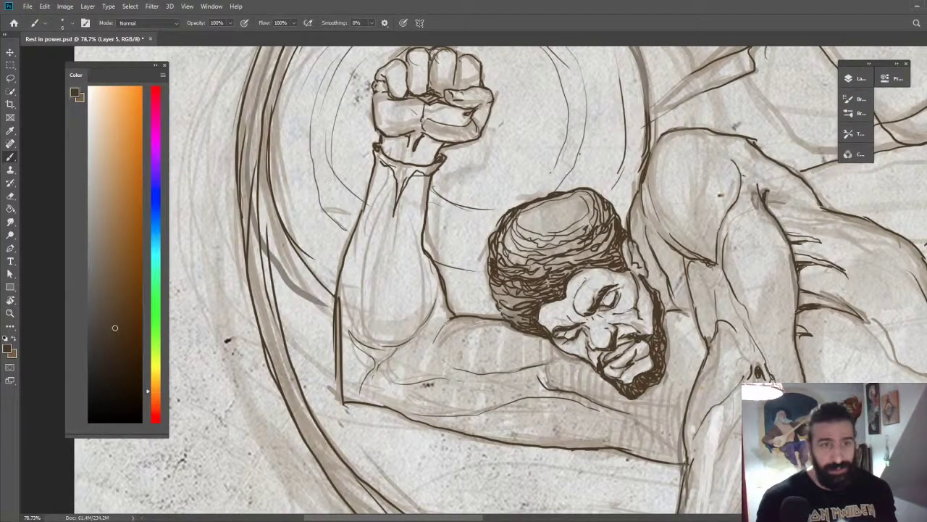
key("z")
left_click_drag(614, 256, 578, 236)
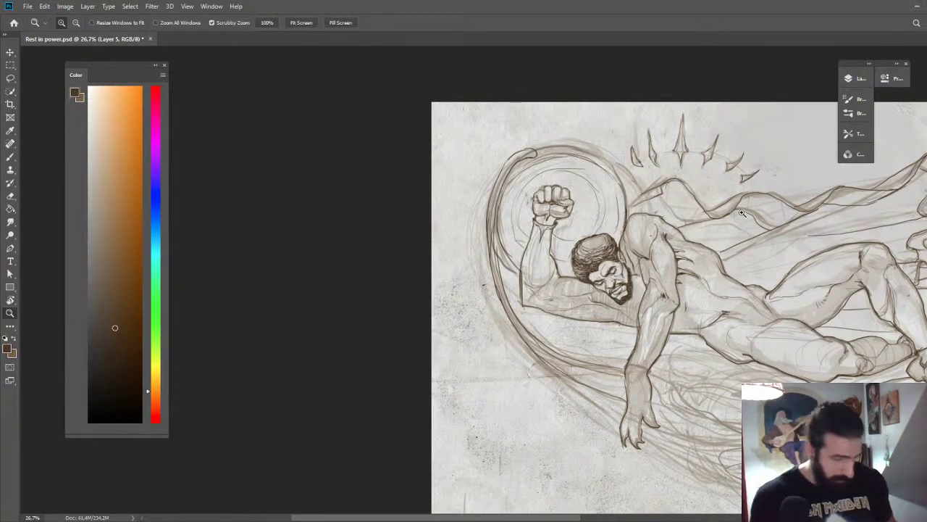
Thicken the hair texture at the lower back of the man's head with more dark strokes.
left_click_drag(607, 292, 662, 198)
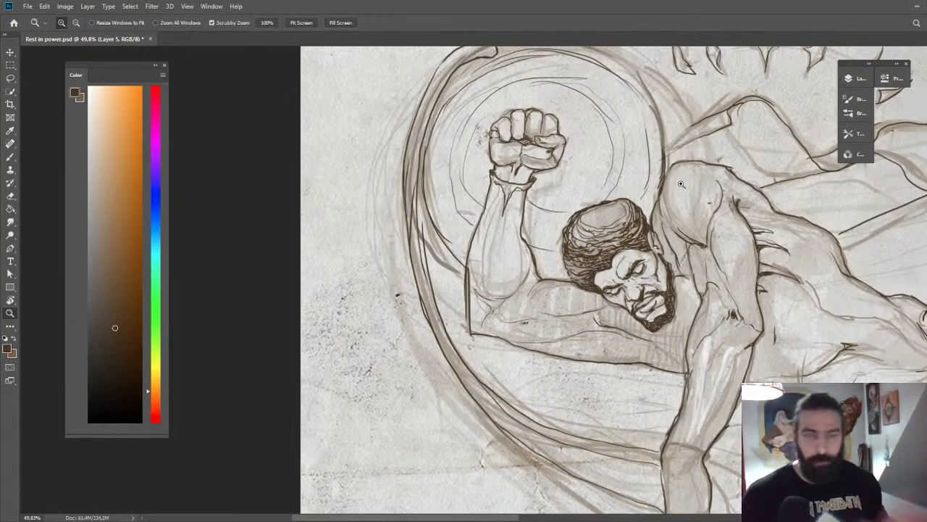
left_click_drag(493, 137, 511, 141)
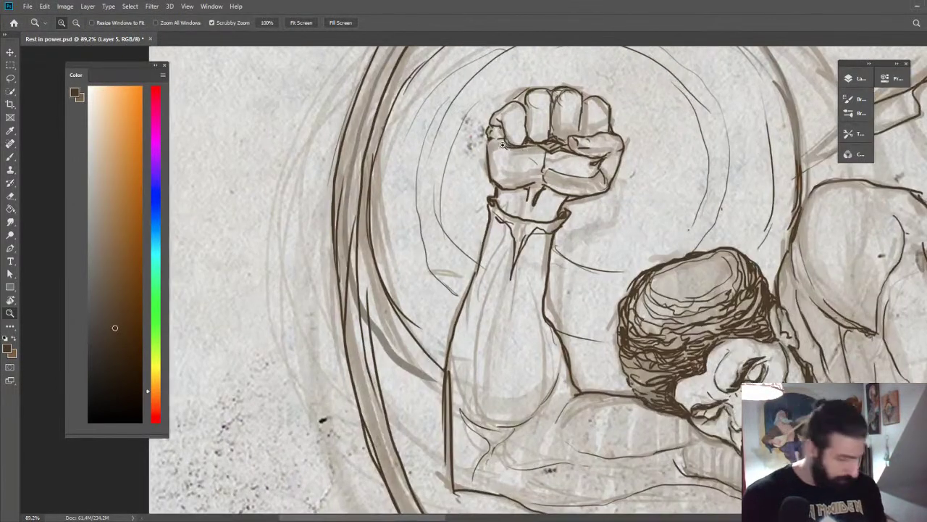
key("b")
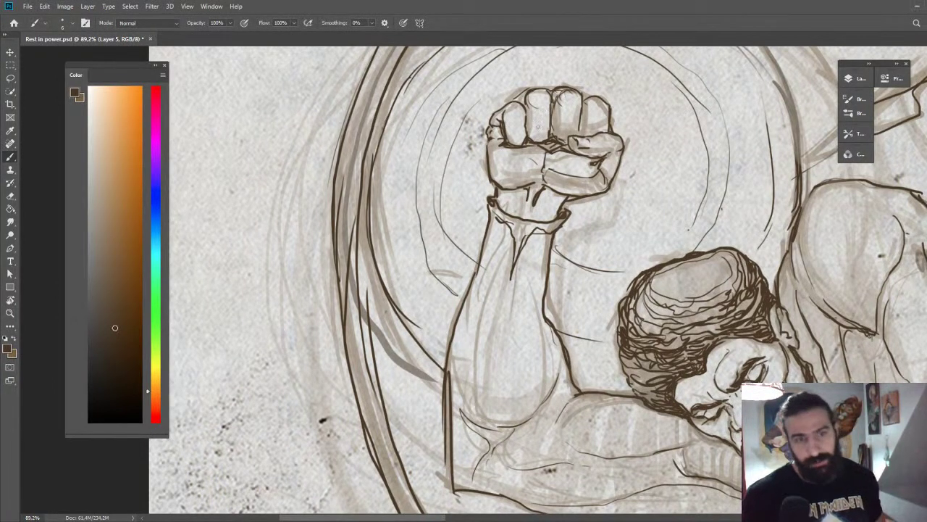
left_click_drag(633, 369, 663, 380)
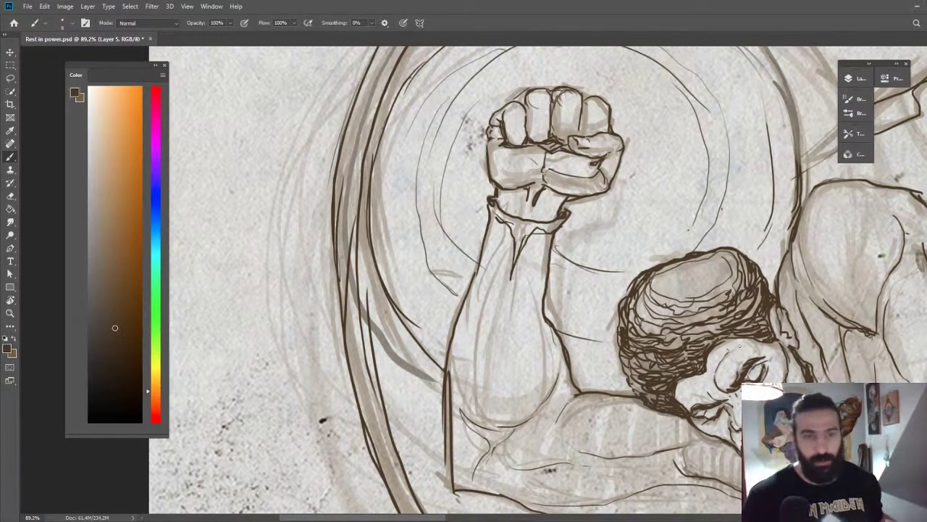
Clean up the man's forehead with the Eraser and add brush strokes to the hair along the hairline.
key("e")
mouse_move(735, 324)
left_mouse_down()
mouse_move(704, 349)
mouse_move(684, 346)
mouse_move(698, 230)
left_mouse_up()
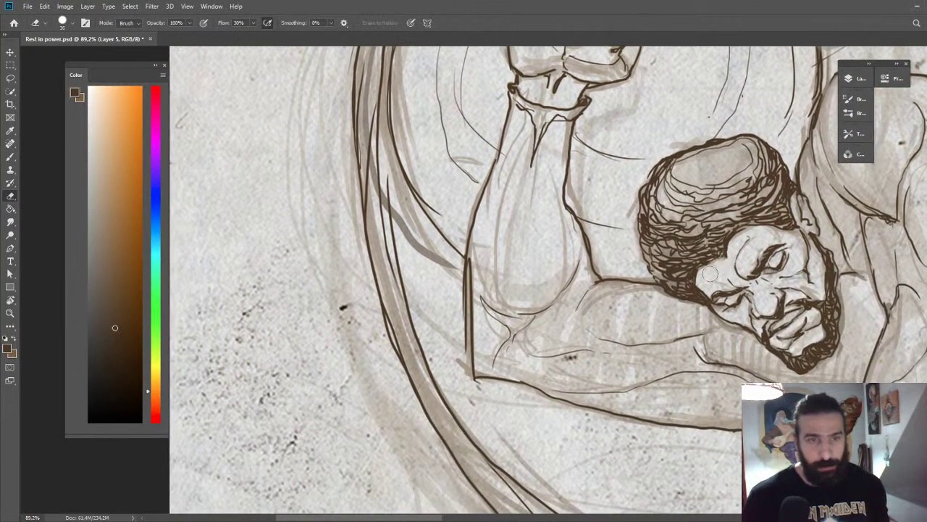
key("b")
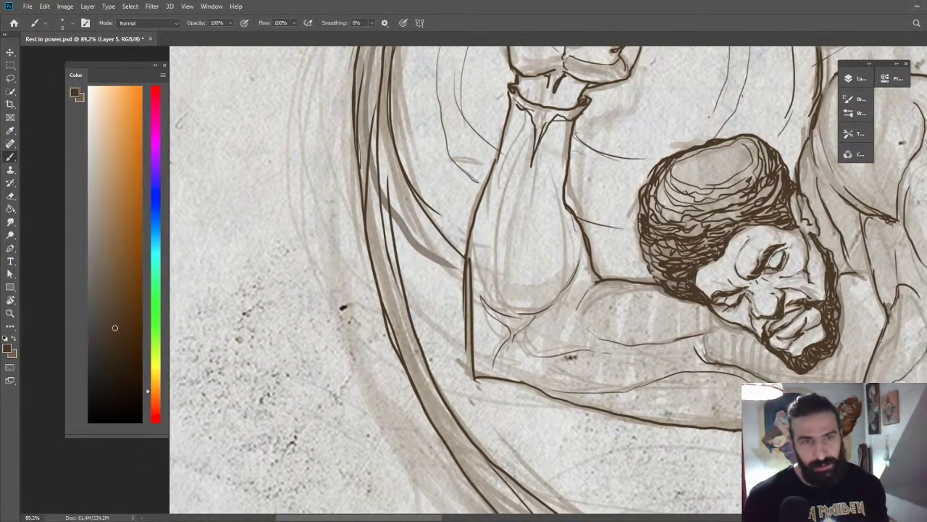
mouse_move(734, 234)
left_mouse_down()
mouse_move(763, 222)
mouse_move(706, 195)
left_mouse_up()
Sketch small fur tufts along the panther's outer contour, at the lower curve and beside the lower back.
key("z")
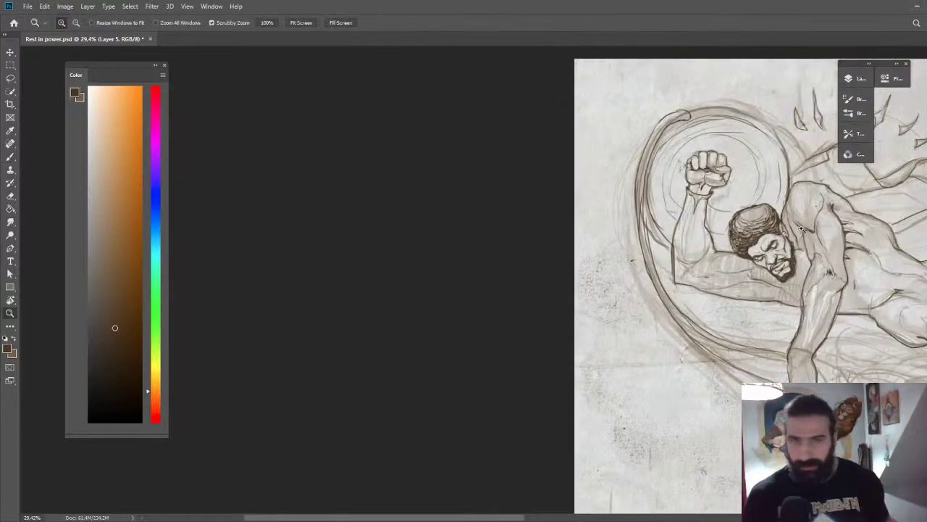
scroll(826, 239, "down", 3)
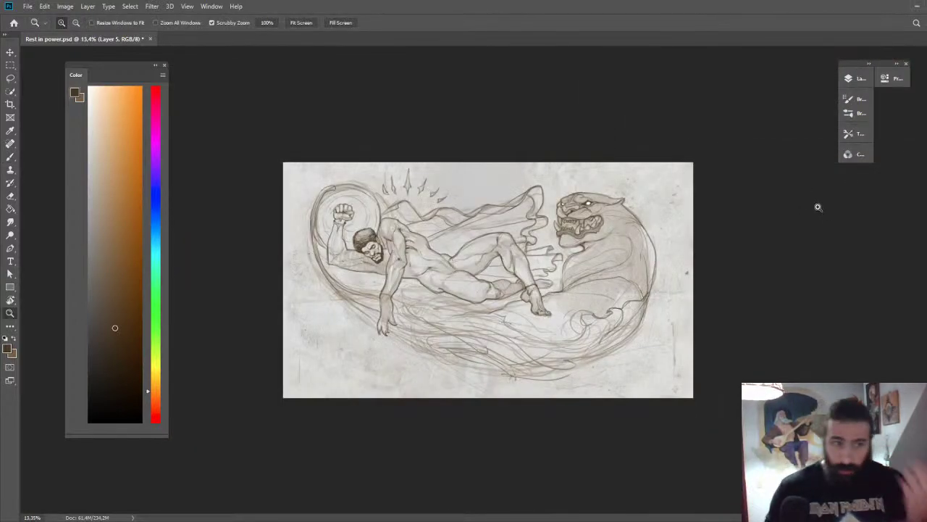
scroll(642, 232, "up", 2)
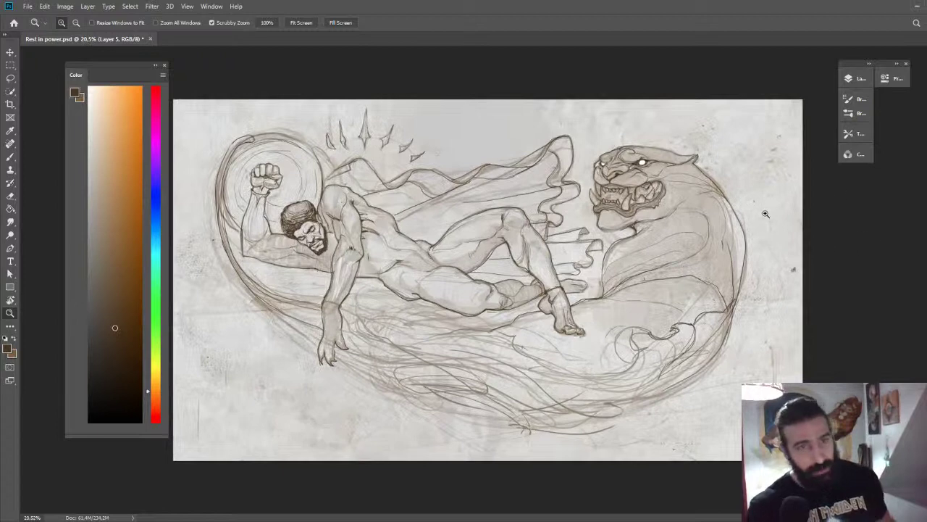
scroll(486, 279, "up", 1)
key("b")
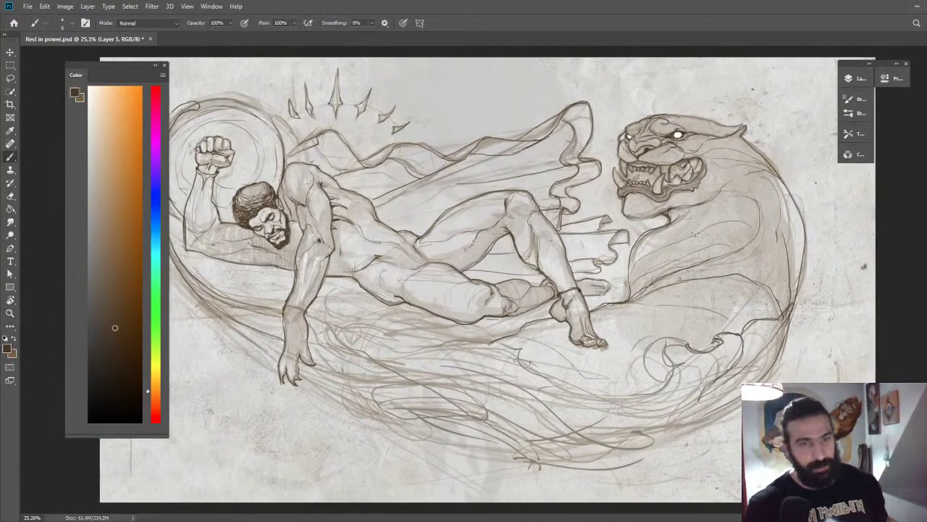
mouse_move(594, 424)
left_mouse_down()
mouse_move(658, 437)
mouse_move(695, 433)
mouse_move(705, 421)
left_mouse_up()
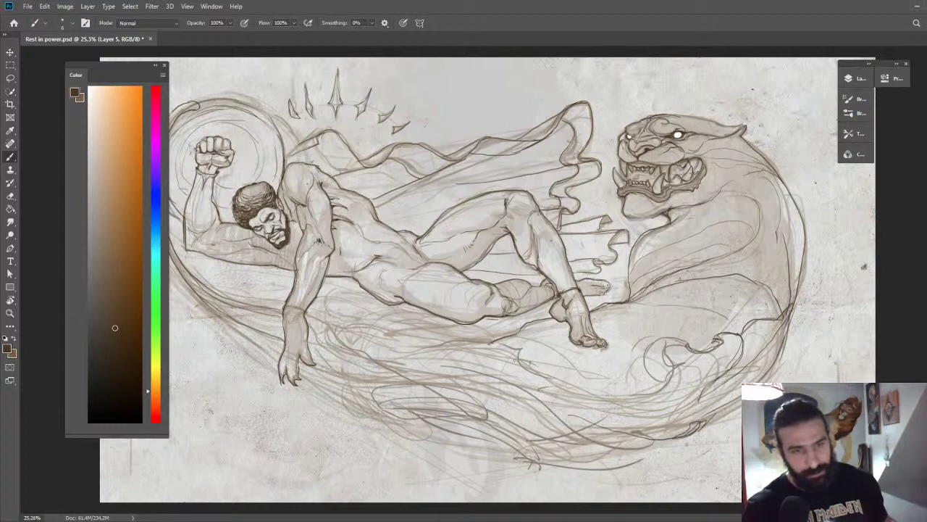
left_click_drag(767, 370, 799, 314)
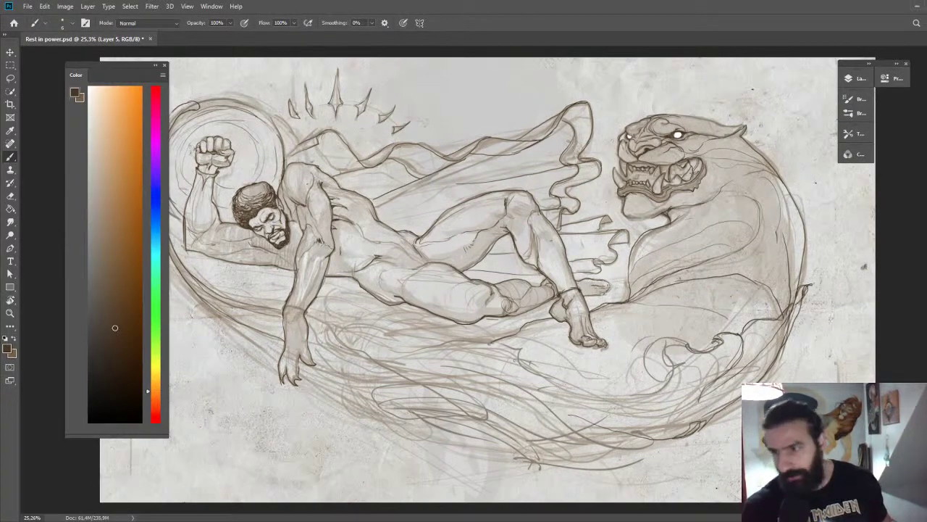
Sketch flowing muscle and fur lines over the panther's neck, shoulder and upper back.
key("z")
left_click(755, 366, "alt")
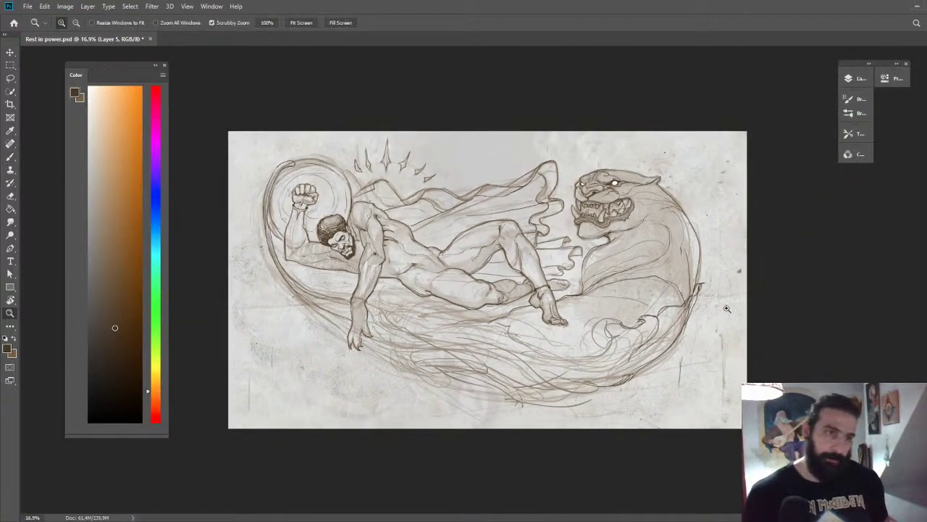
left_click_drag(620, 231, 657, 231)
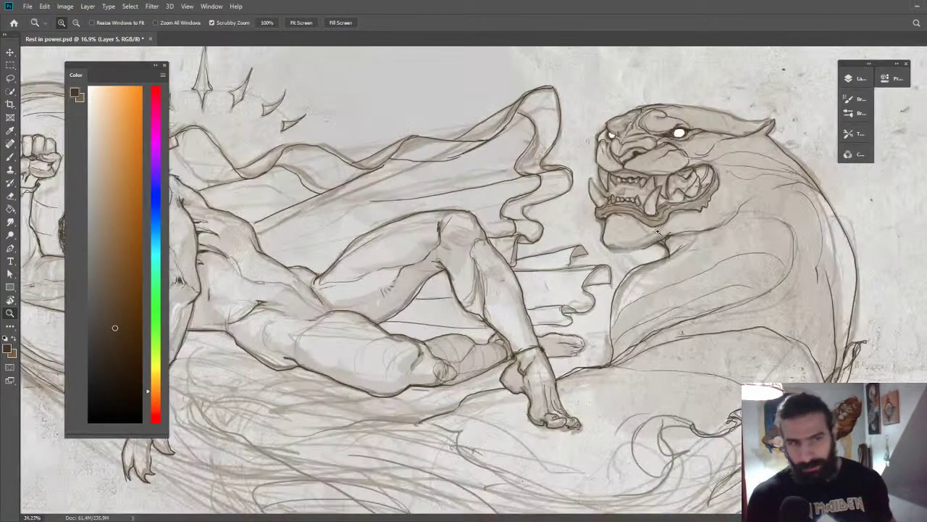
key("b")
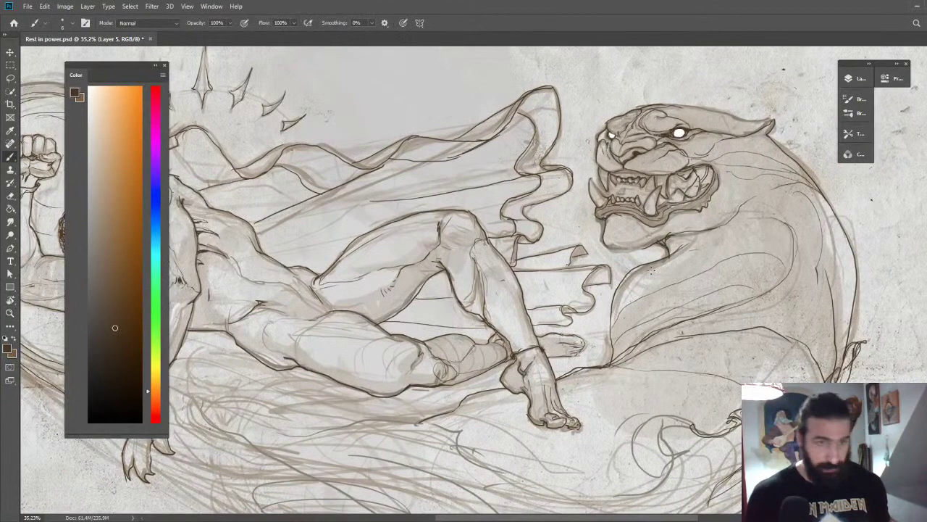
mouse_move(684, 250)
left_mouse_down()
mouse_move(750, 217)
mouse_move(794, 215)
mouse_move(795, 250)
left_mouse_up()
mouse_move(820, 212)
left_mouse_down()
mouse_move(826, 252)
mouse_move(790, 346)
left_mouse_up()
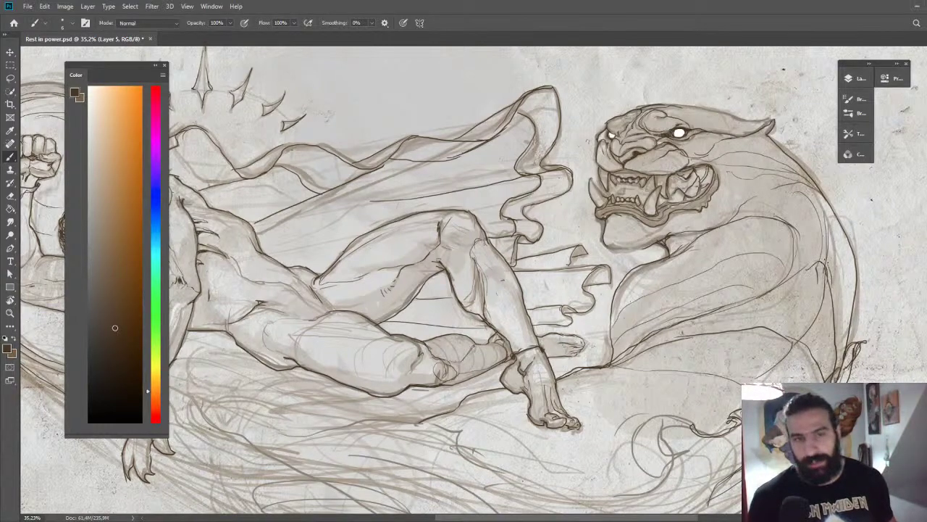
mouse_move(826, 260)
left_mouse_down()
mouse_move(821, 199)
mouse_move(796, 193)
left_mouse_up()
Examine the panther's head and the man's legs up close and within the whole composition.
key("z")
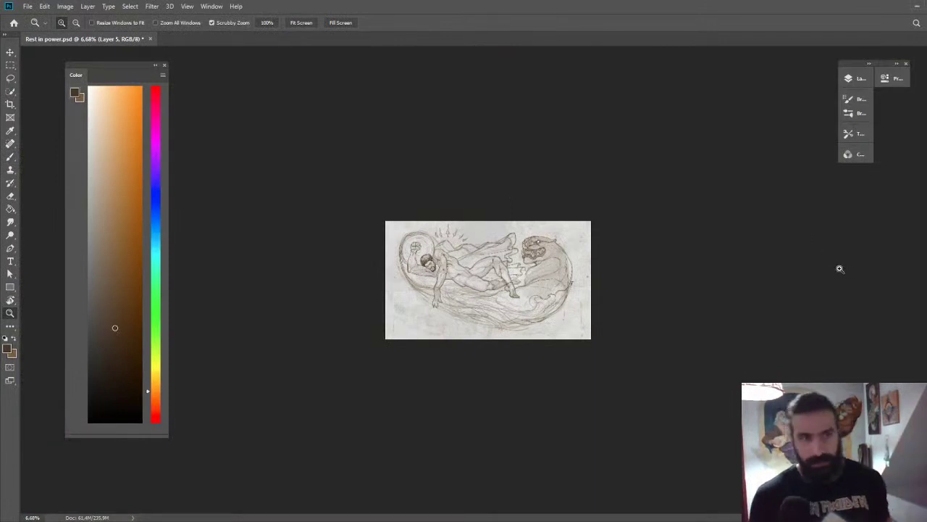
left_click_drag(537, 254, 668, 250)
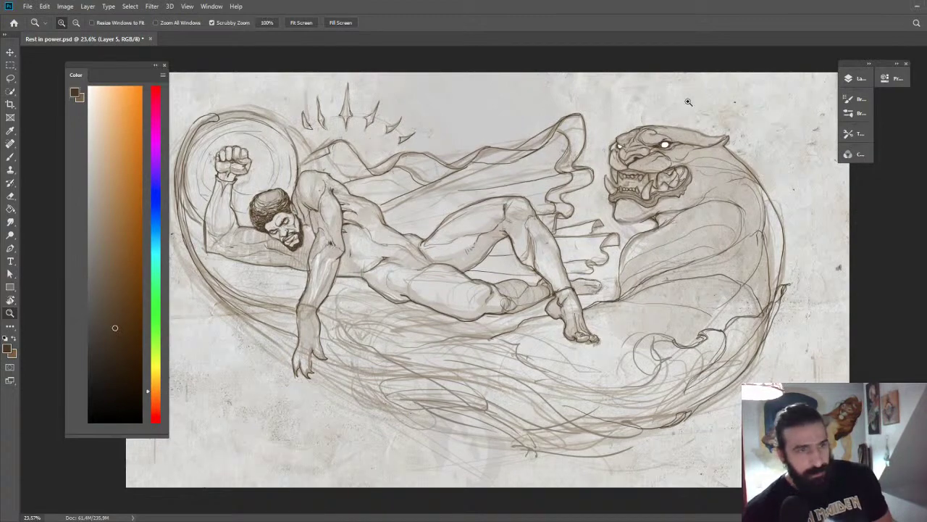
left_click_drag(630, 219, 680, 175)
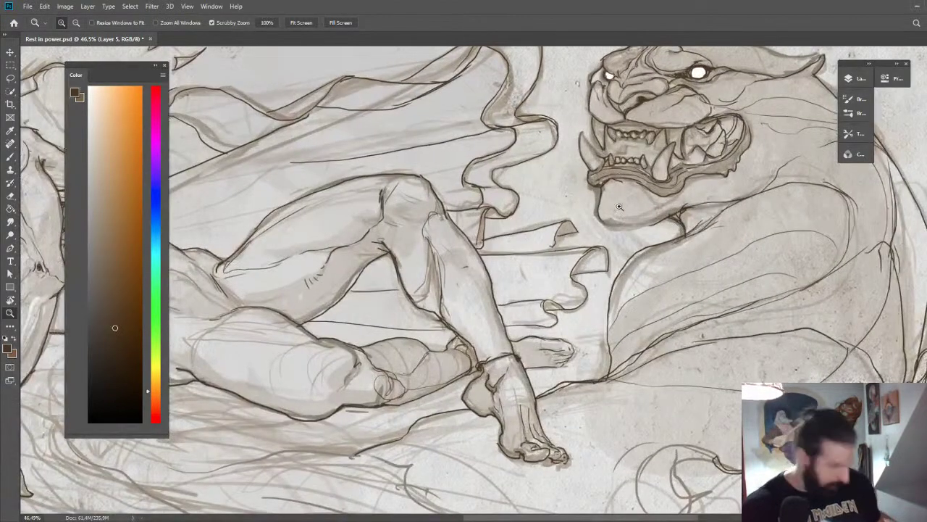
key("b")
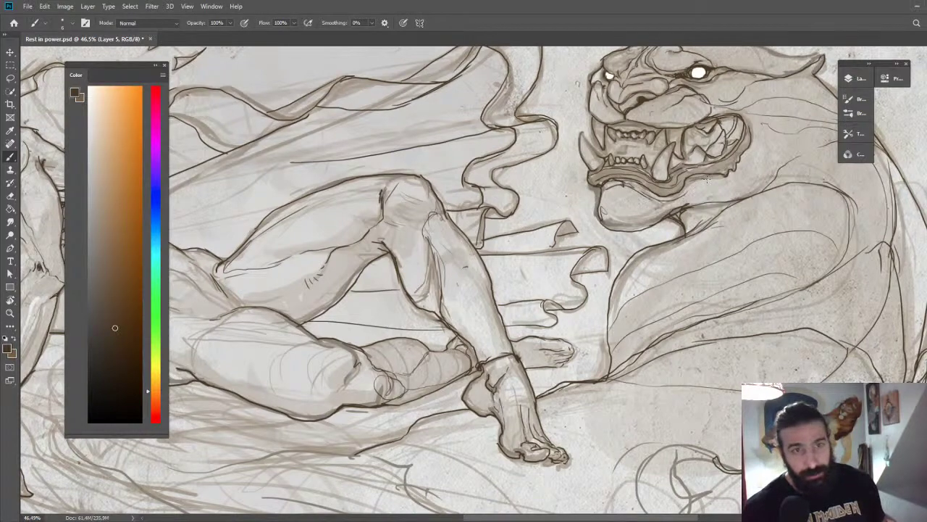
key("z")
mouse_move(666, 207)
left_mouse_down()
mouse_move(634, 203)
mouse_move(671, 186)
left_mouse_up()
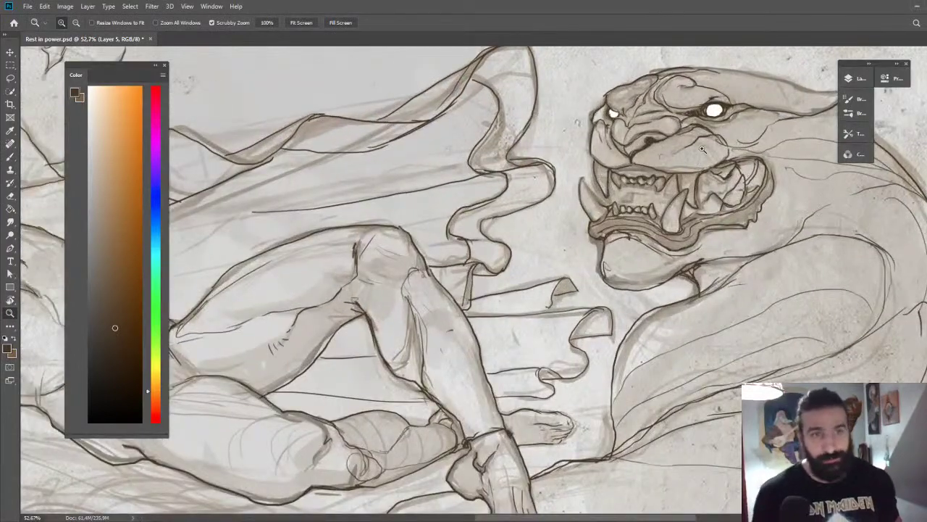
key("ctrl+0")
Examine the man's head, the surrounding halo curves and the balance of the full composition.
left_click_drag(730, 147, 705, 145)
left_click_drag(517, 232, 558, 226)
left_click_drag(301, 288, 618, 251)
key("b")
key("ctrl+space")
left_click_drag(464, 165, 493, 164)
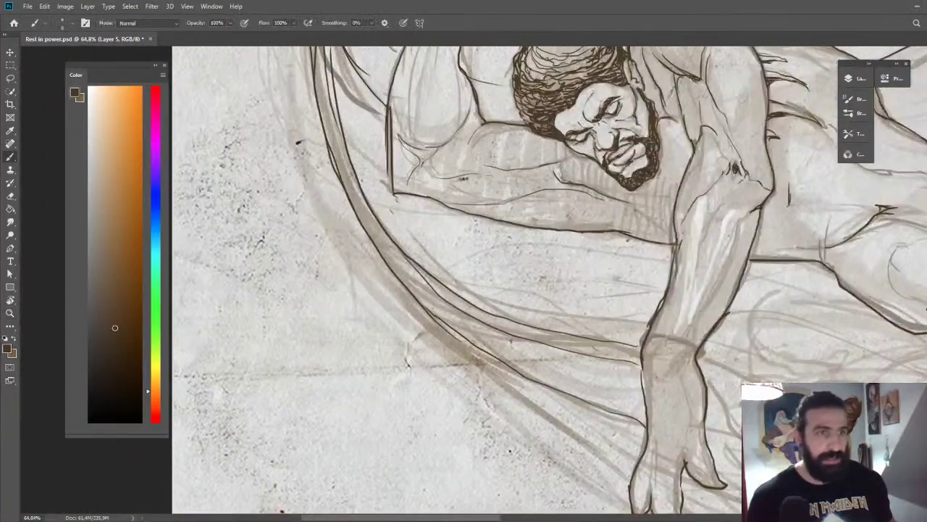
left_click_drag(476, 131, 468, 145)
key("ctrl+space")
left_click_drag(581, 114, 521, 112)
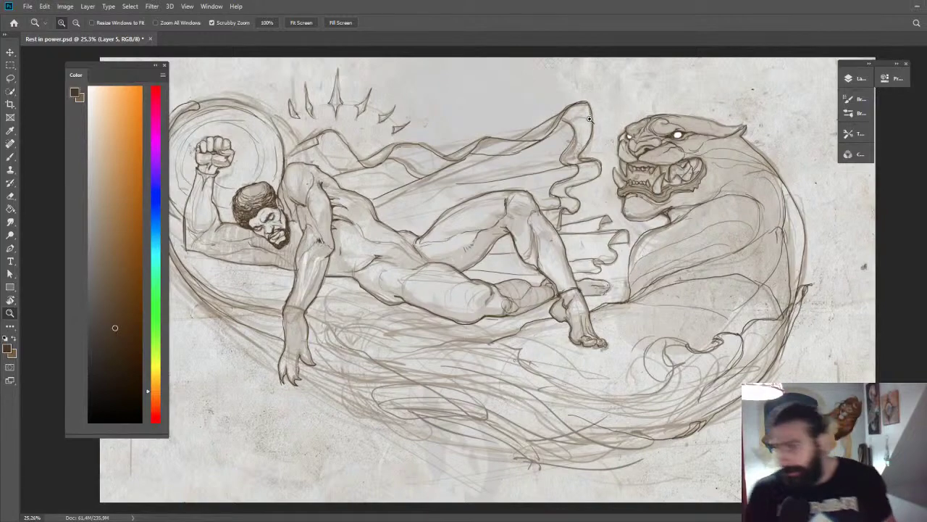
left_click_drag(570, 141, 464, 138)
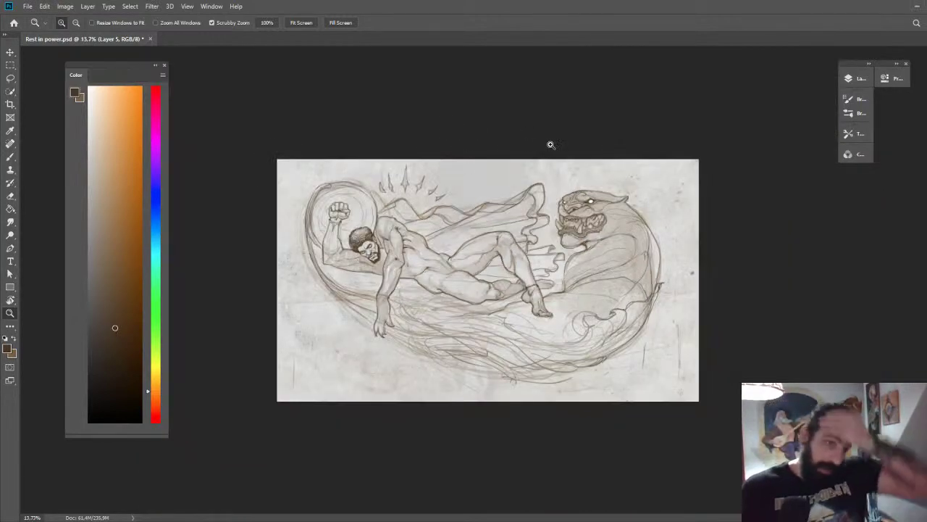
left_click_drag(484, 217, 538, 226)
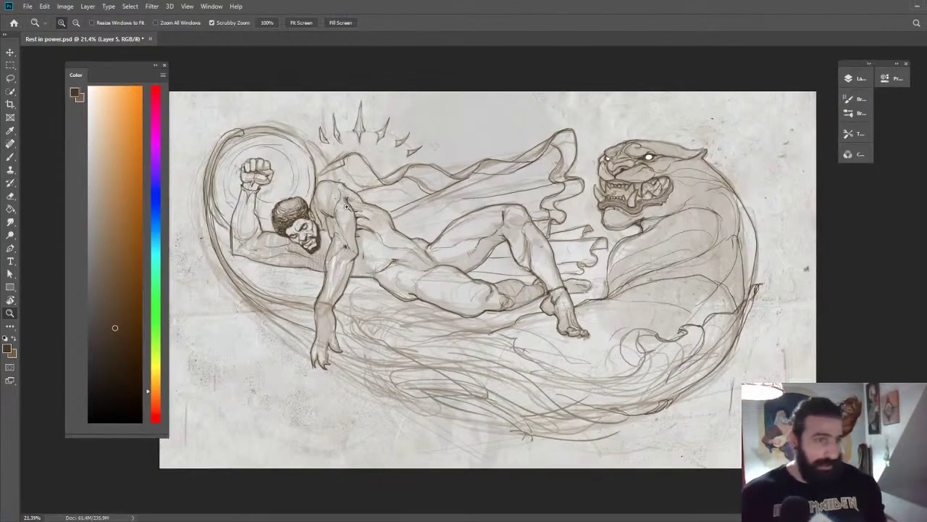
left_click_drag(488, 269, 457, 236)
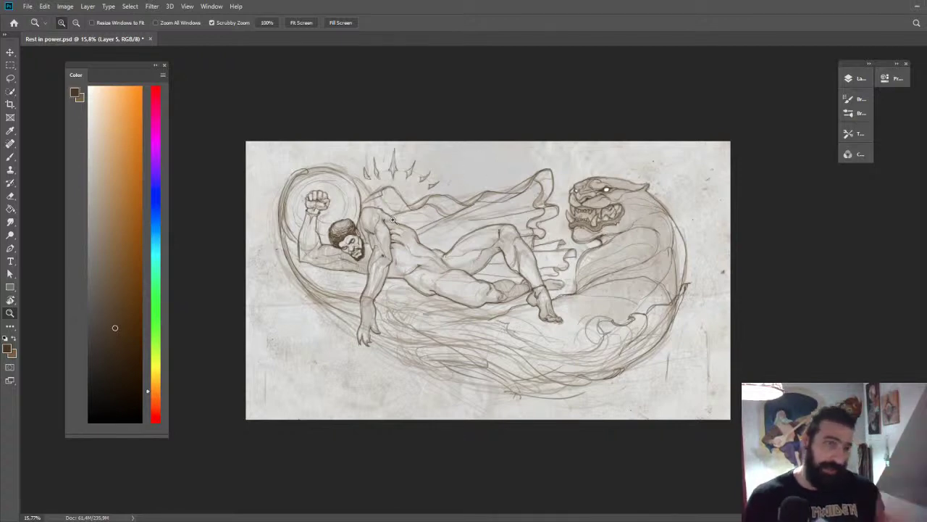
left_click_drag(300, 201, 336, 195)
key("b")
left_click_drag(227, 147, 492, 165)
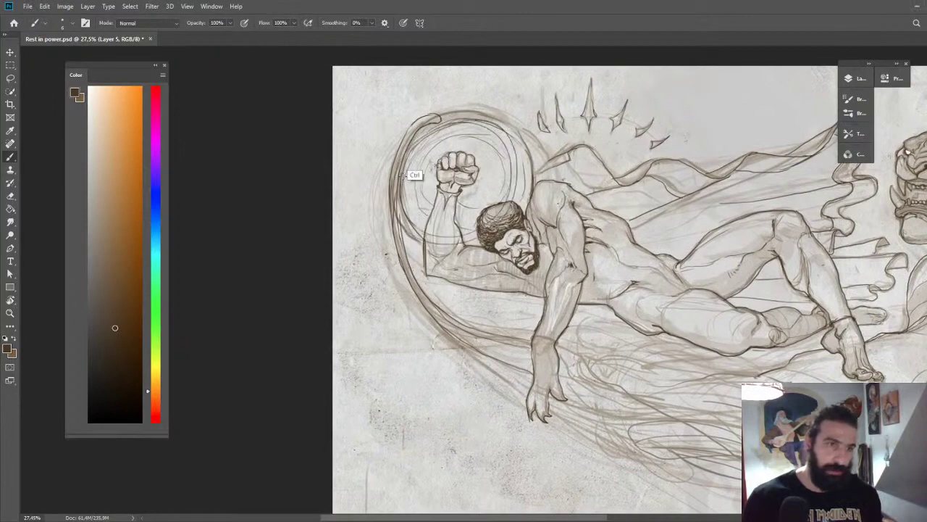
key("z")
key("ctrl+0")
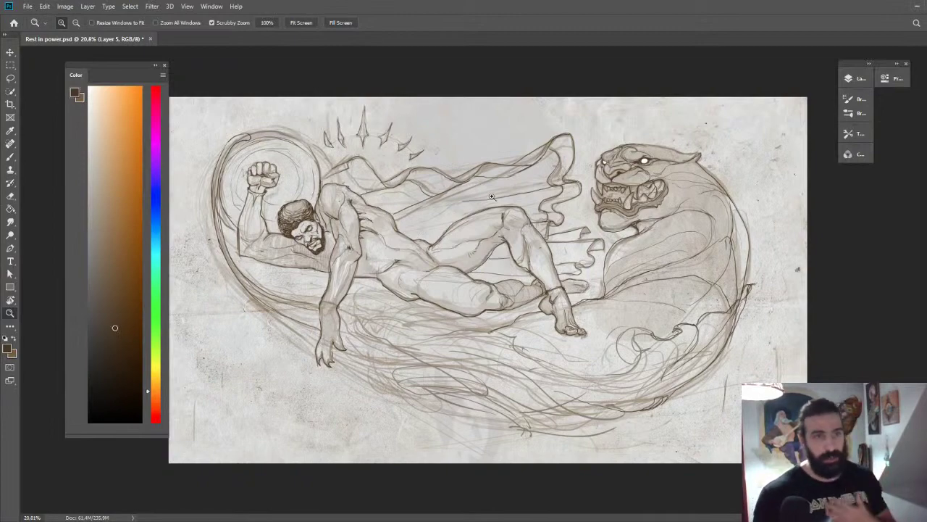
left_click_drag(512, 177, 521, 173)
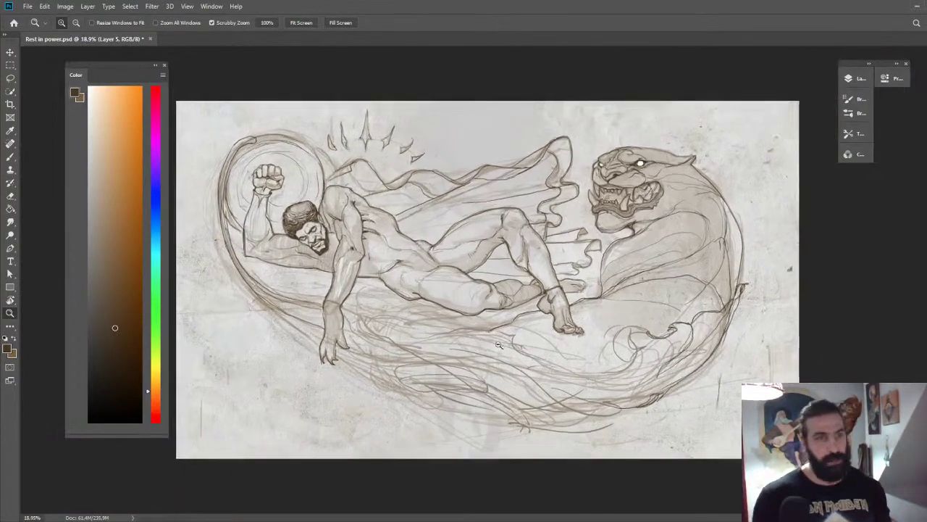
Sketch dark contour strokes over the flowing forms beneath the man's legs, curving down toward the panther's lower body.
key("b")
mouse_move(500, 345)
left_mouse_down()
mouse_move(525, 353)
mouse_move(545, 384)
left_mouse_up()
left_click_drag(507, 348, 522, 366)
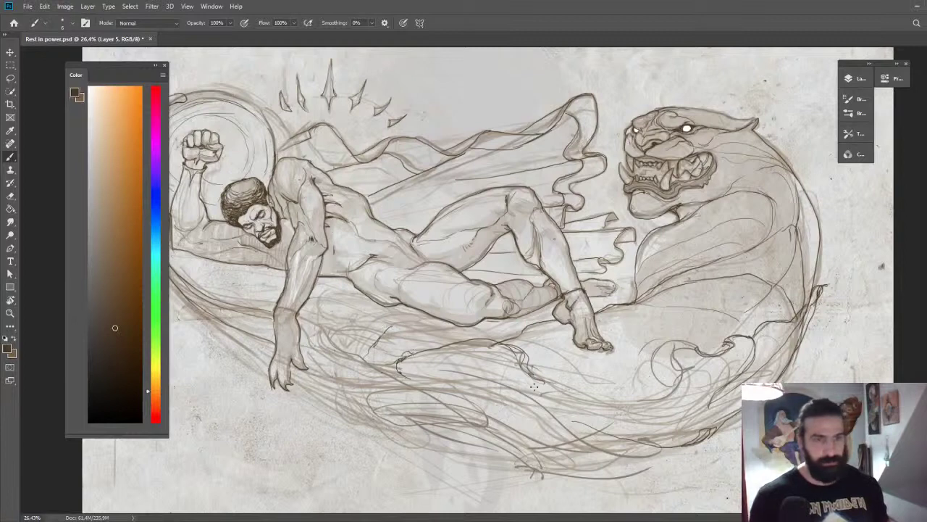
mouse_move(544, 381)
left_mouse_down()
mouse_move(569, 410)
mouse_move(583, 410)
mouse_move(556, 403)
mouse_move(627, 402)
left_mouse_up()
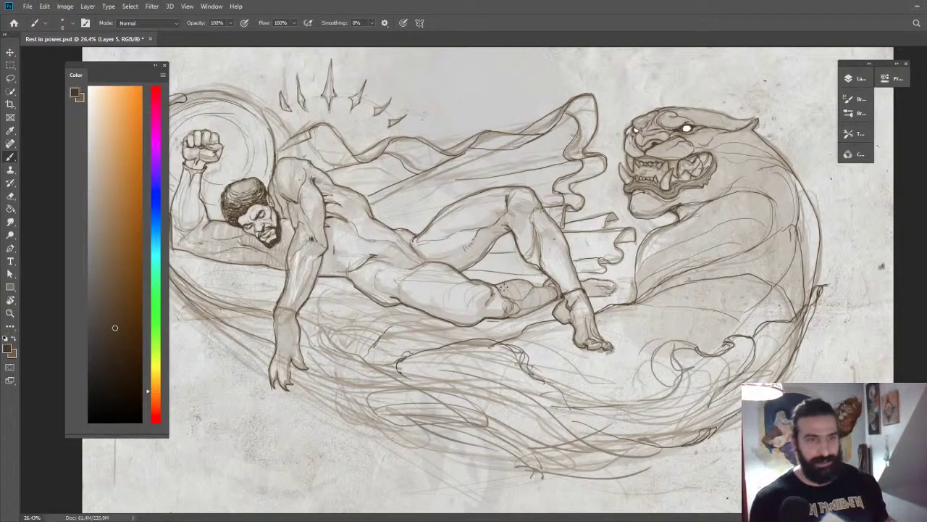
Try a raised forearm and hand shape rising from the flowing forms over the man's thigh, and undo it.
left_click_drag(408, 338, 414, 328)
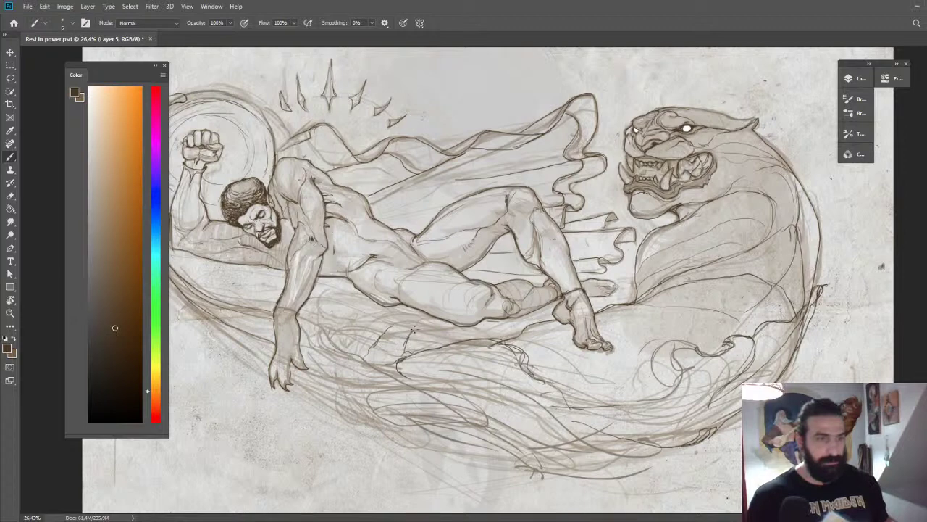
left_click_drag(366, 352, 399, 313)
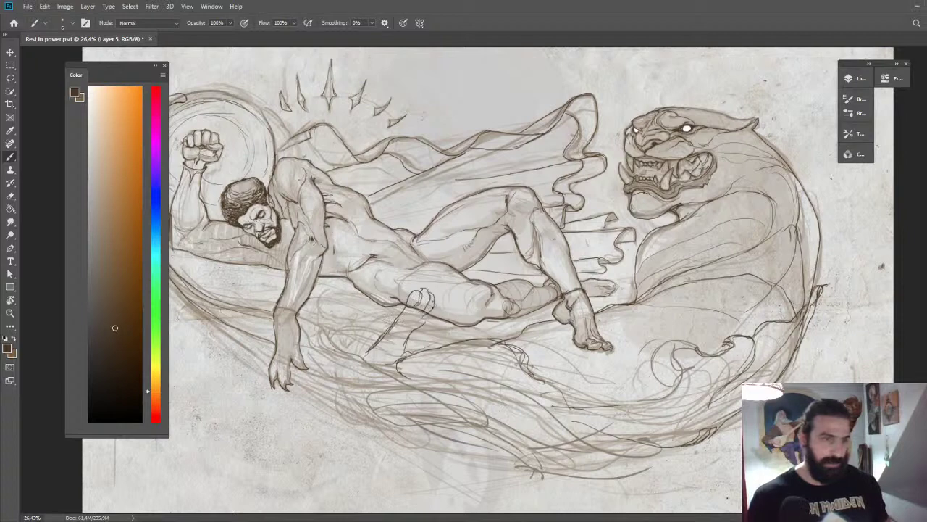
left_click_drag(433, 303, 413, 335)
key("z")
left_click_drag(580, 275, 513, 273)
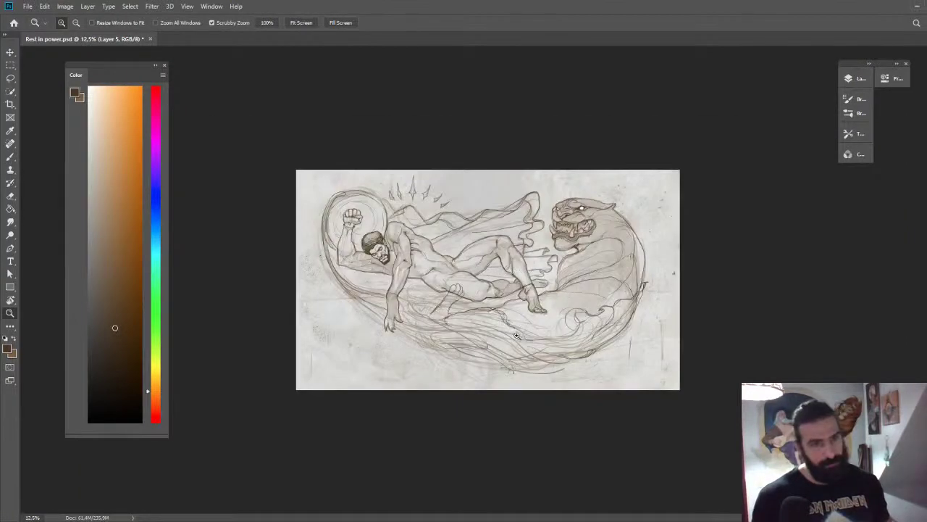
left_click(533, 308)
left_click_drag(493, 317, 477, 300)
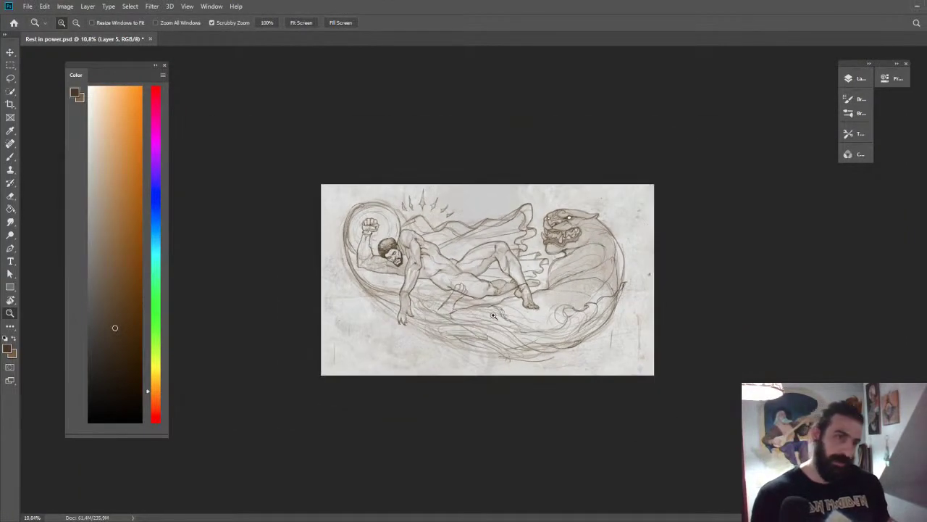
key("ctrl")
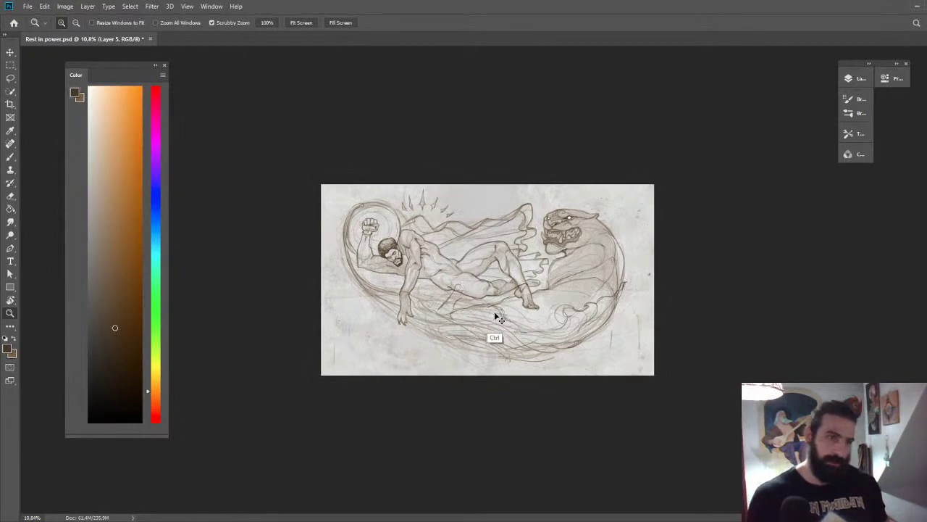
left_click_drag(454, 310, 480, 309)
key("b")
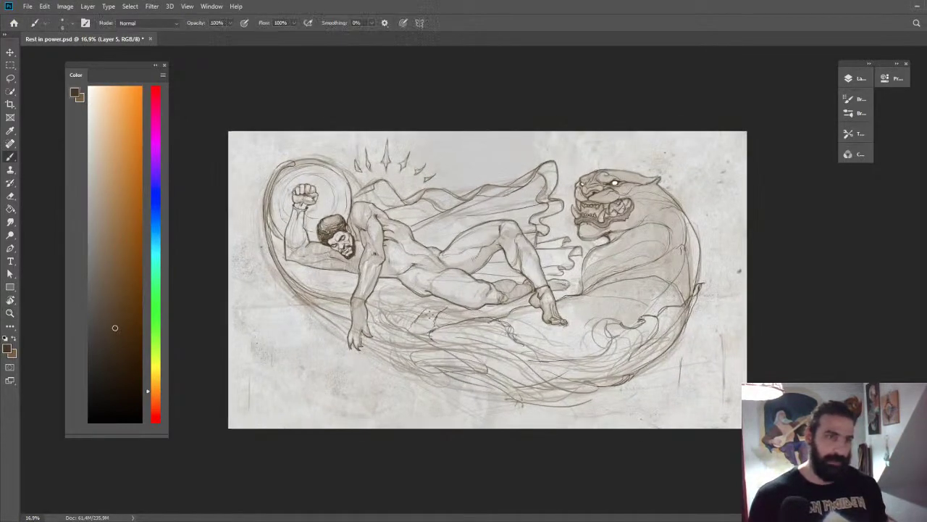
key("e")
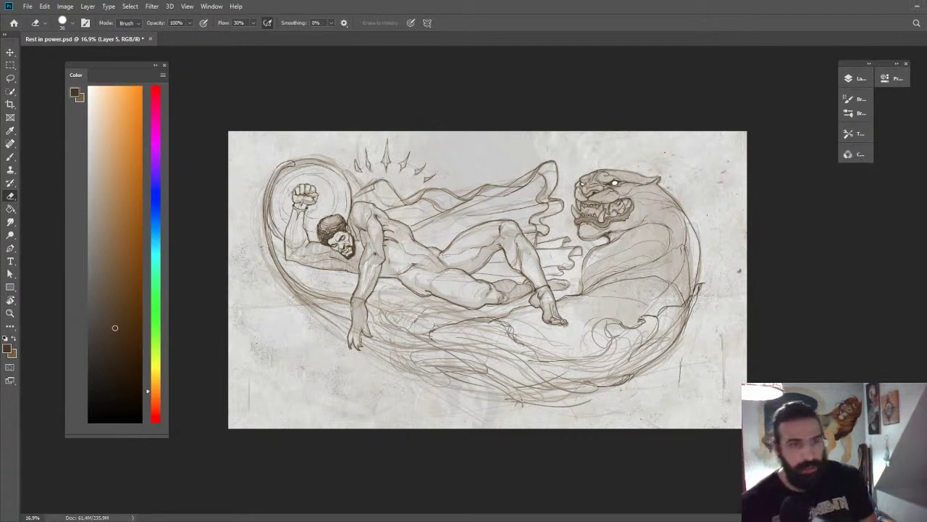
key("b")
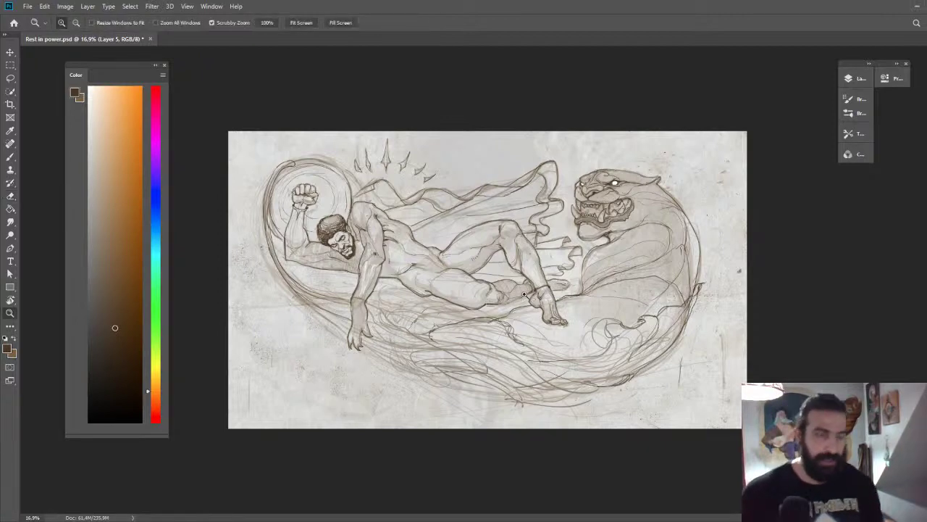
scroll(484, 301, "up", 5)
left_click_drag(519, 305, 613, 272)
key("z")
left_click_drag(488, 319, 424, 318)
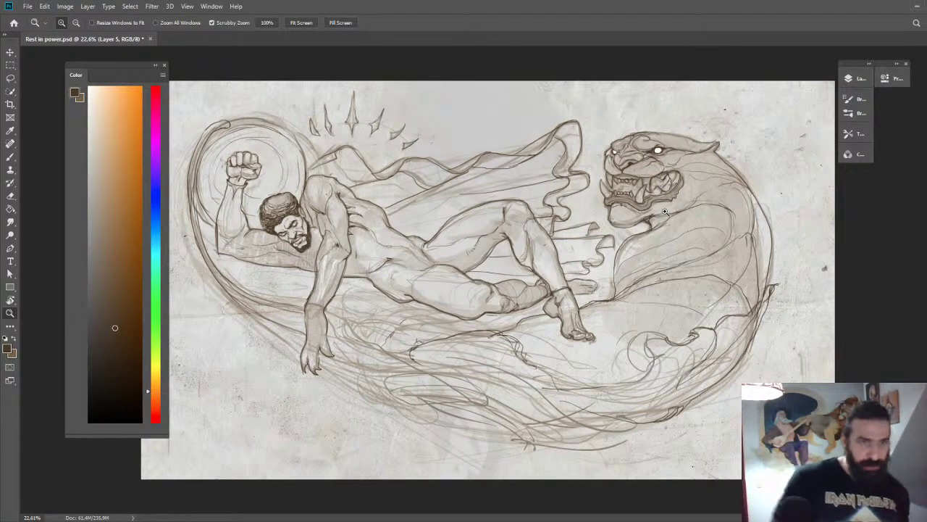
Draw curved fold lines across the cloth strips between the man's shin and the panther's chest.
key("ctrl+plus")
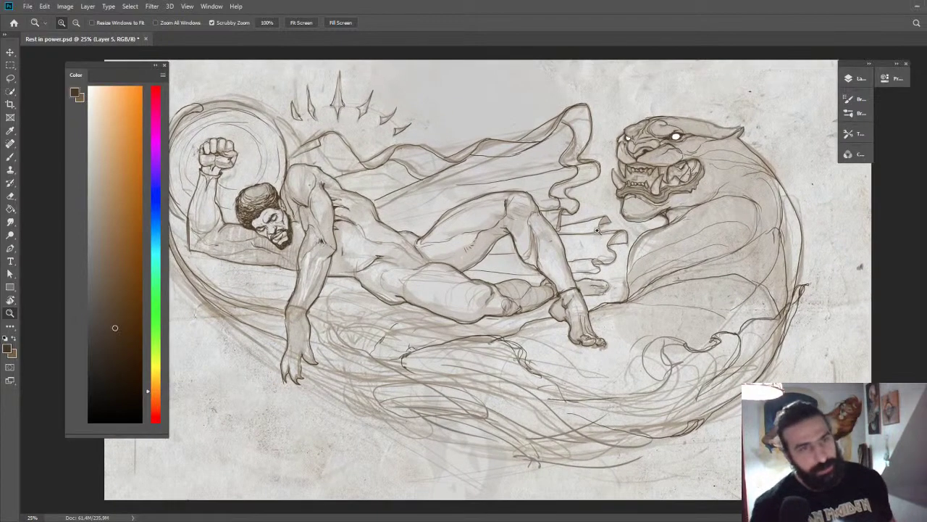
left_click(597, 230)
key("b")
mouse_move(569, 225)
left_mouse_down()
mouse_move(547, 255)
mouse_move(567, 313)
left_mouse_up()
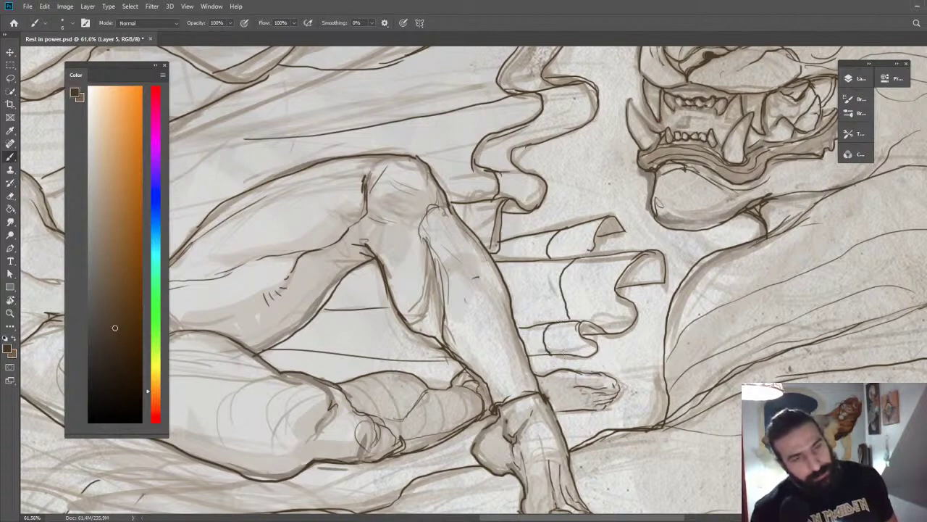
key("z")
mouse_move(591, 344)
left_mouse_down()
mouse_move(507, 344)
mouse_move(535, 344)
left_mouse_up()
key("b")
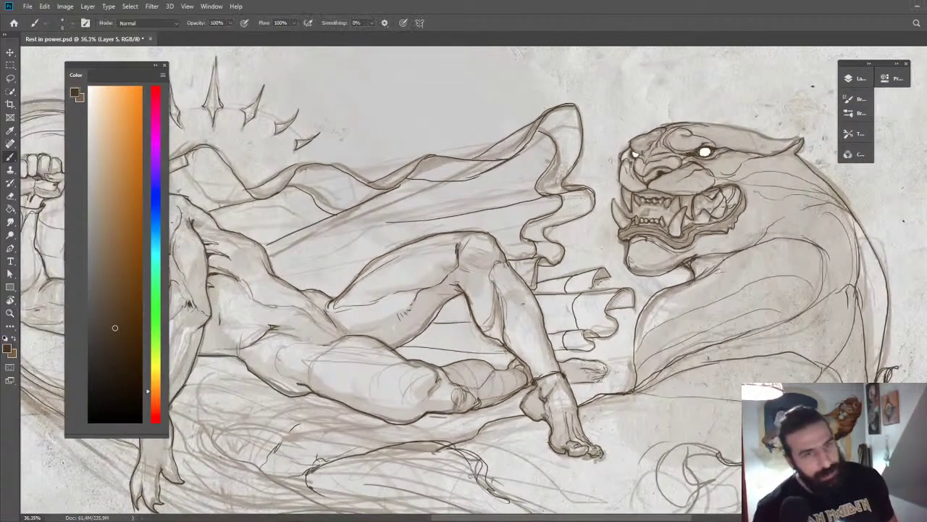
Clean up the pointed tip of the upper cloth strip with the Eraser and redraw its edge with the Brush.
key("z")
key("e")
mouse_move(595, 276)
left_mouse_down()
mouse_move(662, 275)
mouse_move(613, 263)
left_mouse_up()
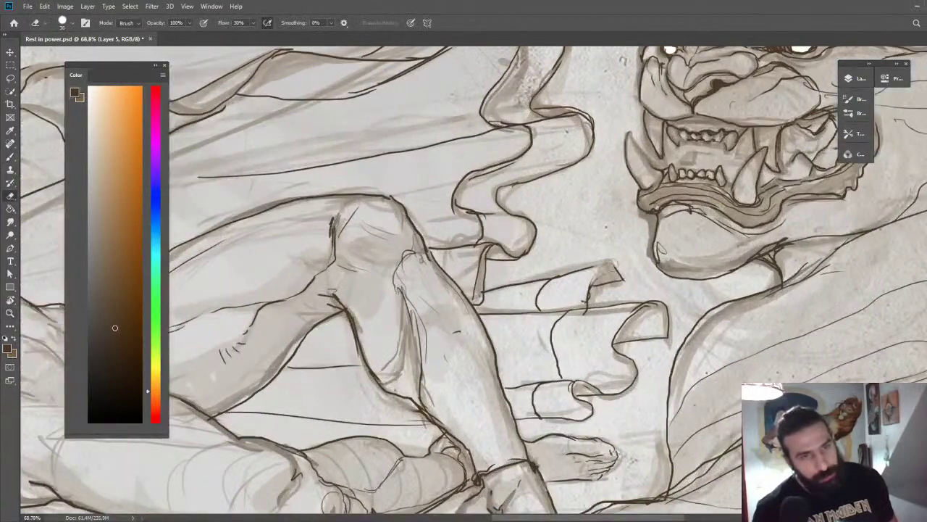
key("b")
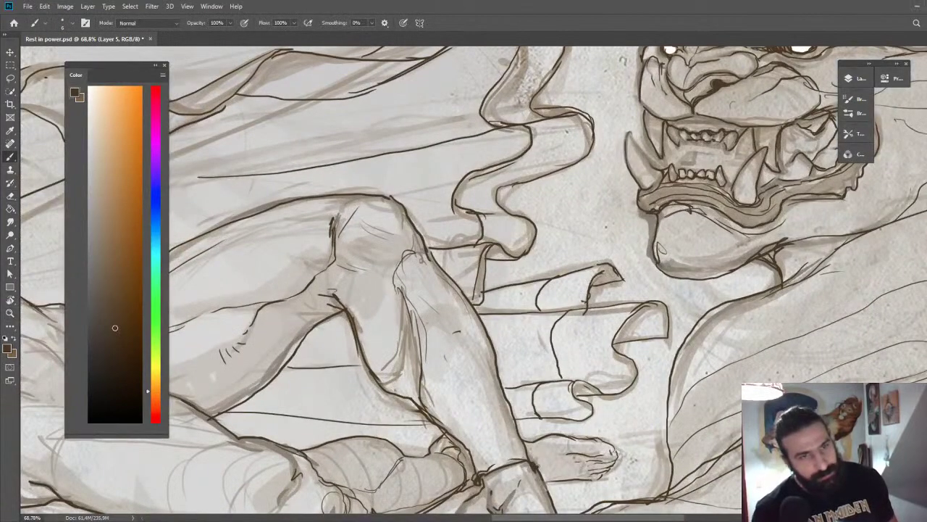
key("z")
left_click_drag(629, 283, 576, 281)
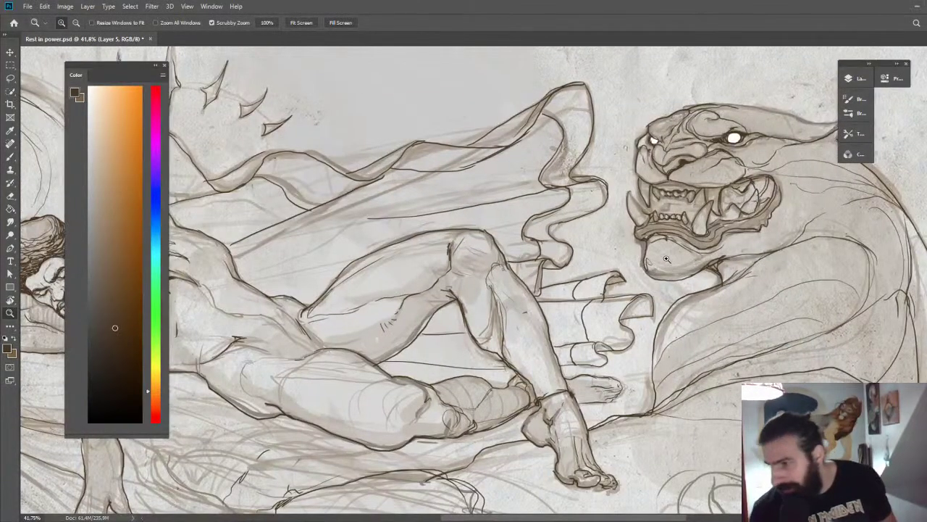
Examine the full composition and the man's hanging arm up close to check the line work.
left_click_drag(571, 219, 510, 217)
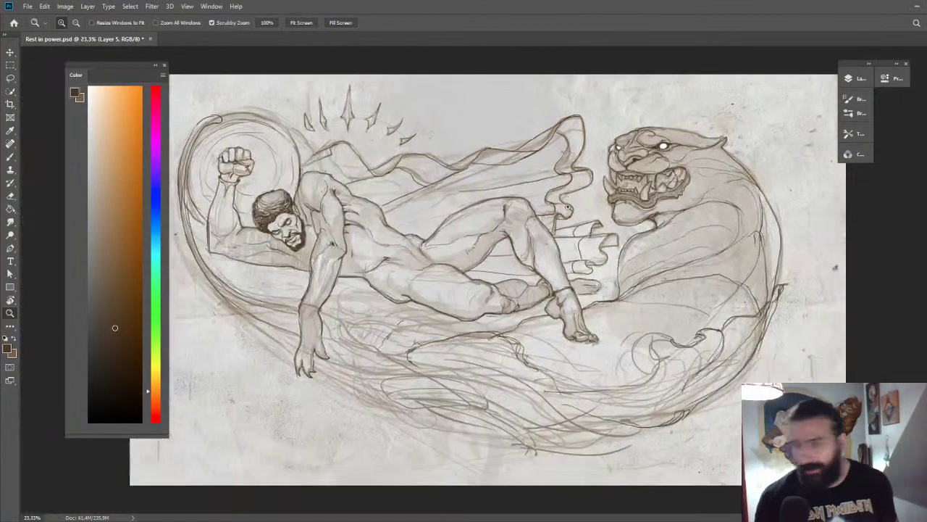
left_click(422, 354)
key("b")
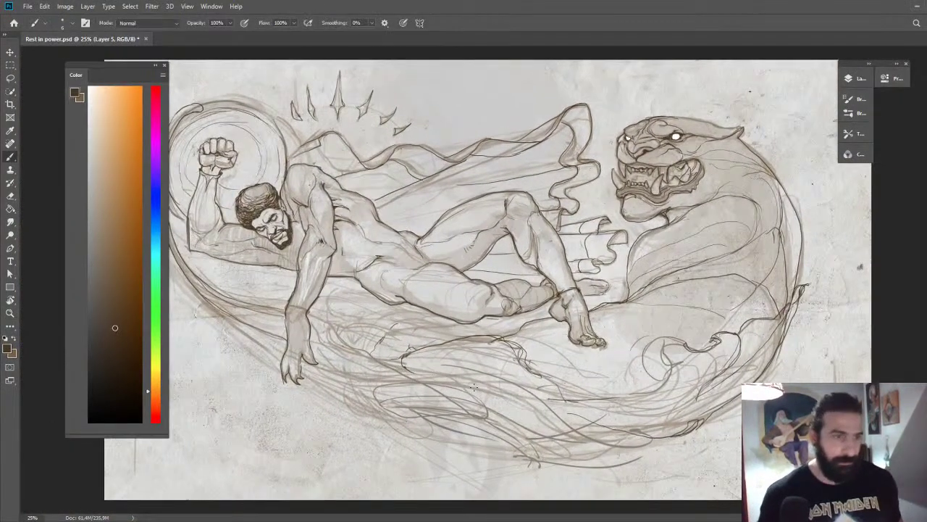
key("r")
mouse_move(305, 192)
left_mouse_down()
mouse_move(456, 97)
mouse_move(332, 165)
mouse_move(307, 207)
left_mouse_up()
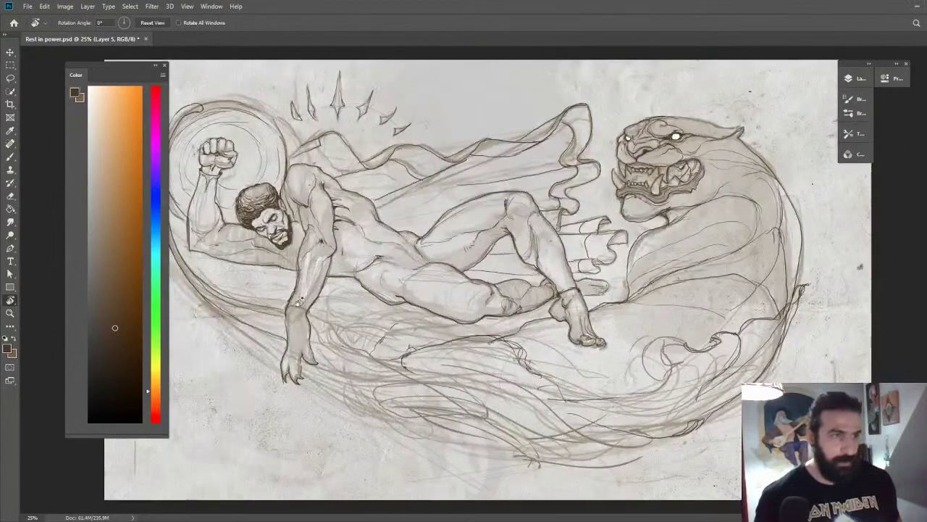
key("z")
mouse_move(289, 265)
left_mouse_down()
mouse_move(332, 252)
mouse_move(518, 263)
mouse_move(485, 301)
left_mouse_up()
key("e")
key("b")
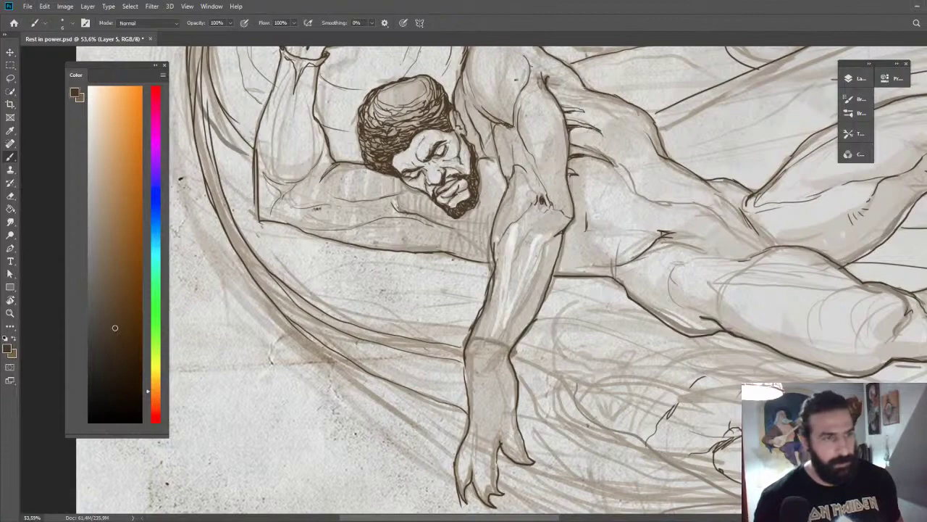
Touch up the line where the back of the man's hair meets the shoulder with a short brush stroke.
key("r")
left_click_drag(382, 184, 521, 158)
key("z")
left_click_drag(523, 158, 558, 160)
key("e")
key("b")
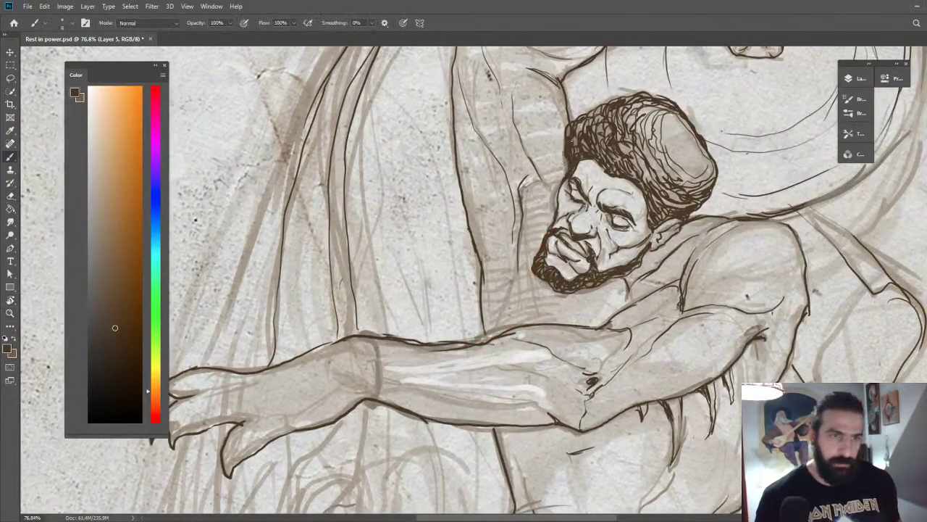
key("e")
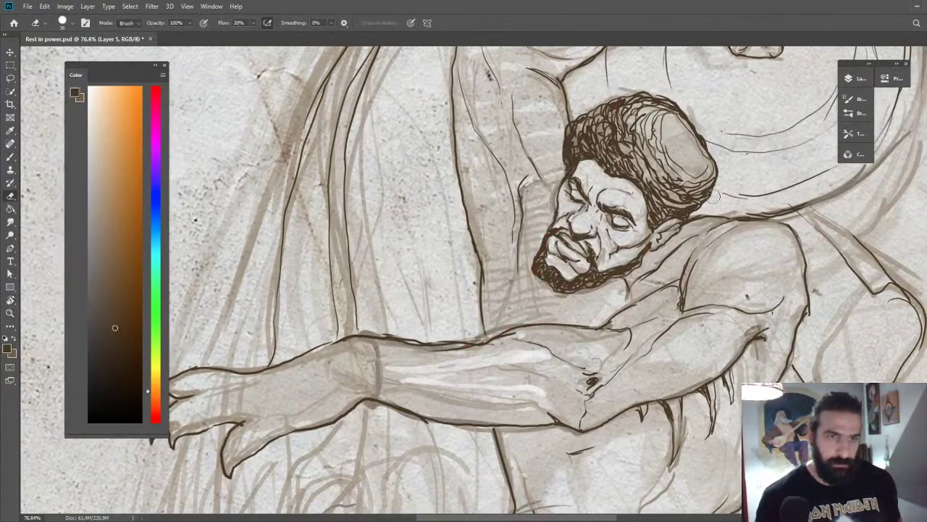
key("b")
mouse_move(712, 203)
left_mouse_down()
mouse_move(713, 194)
mouse_move(693, 210)
left_mouse_up()
key("Escape")
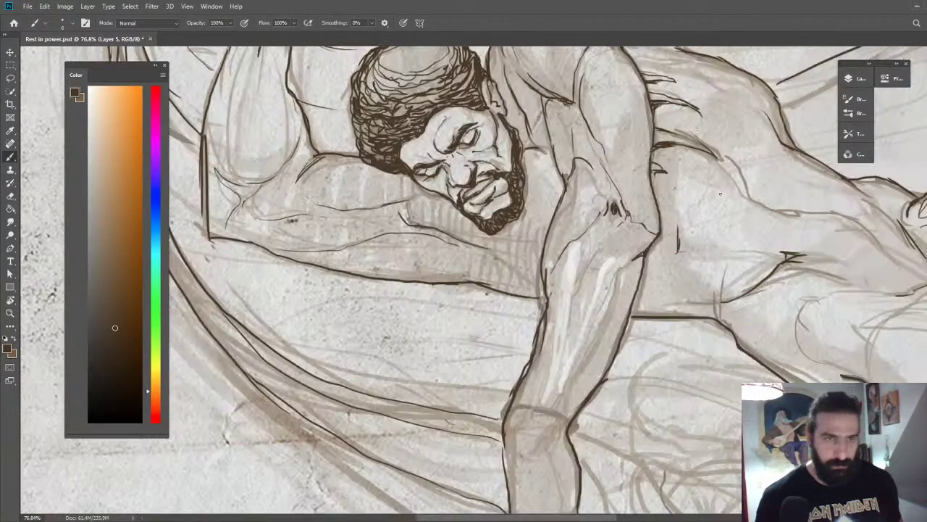
Erase part of the shoulder contour beside the man's head and redraw it with the Brush.
key("z")
left_click_drag(743, 170, 638, 170)
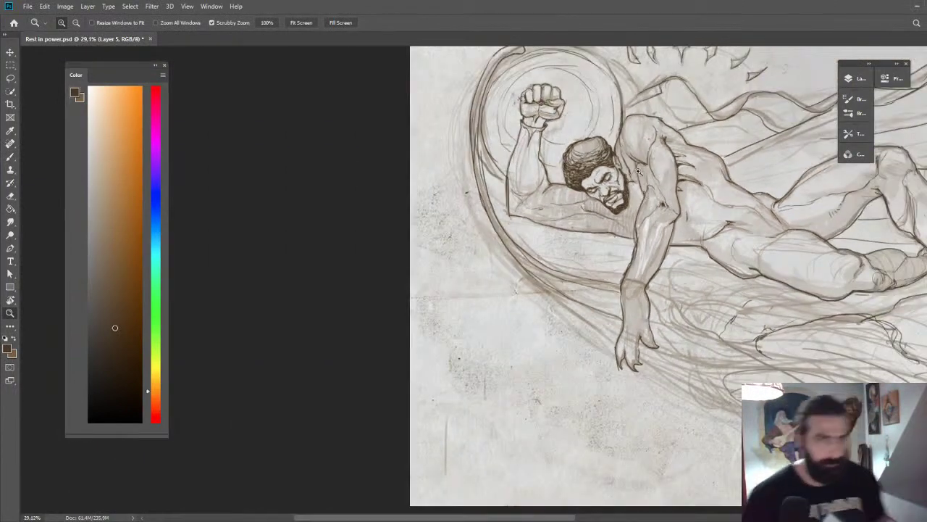
left_click(657, 123)
key("b")
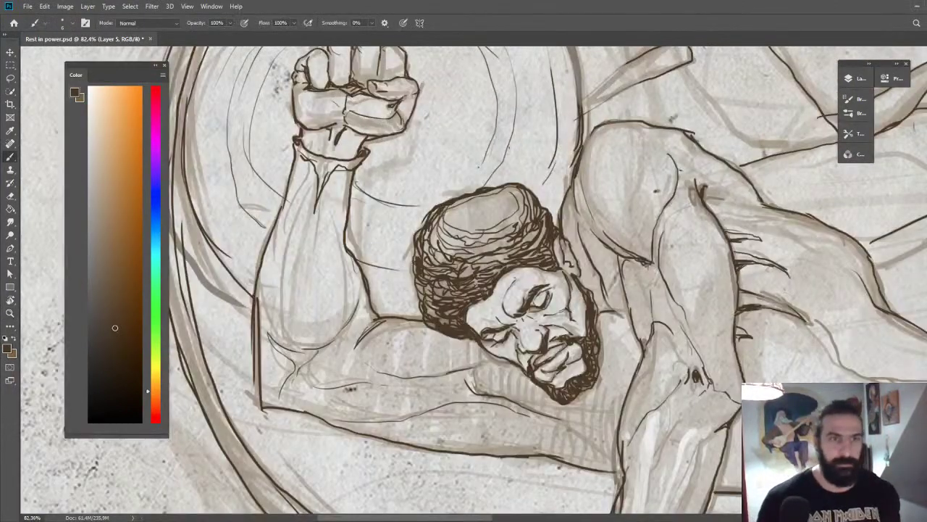
key("e")
mouse_move(588, 157)
left_mouse_down()
mouse_move(582, 187)
mouse_move(581, 122)
mouse_move(584, 181)
mouse_move(569, 205)
left_mouse_up()
key("b")
key("e")
key("b")
mouse_move(580, 165)
left_mouse_down()
mouse_move(581, 223)
mouse_move(563, 201)
left_mouse_up()
mouse_move(583, 136)
left_mouse_down()
mouse_move(570, 184)
mouse_move(536, 173)
left_mouse_up()
Add a short brush line at the elbow crook of the man's raised arm.
key("z")
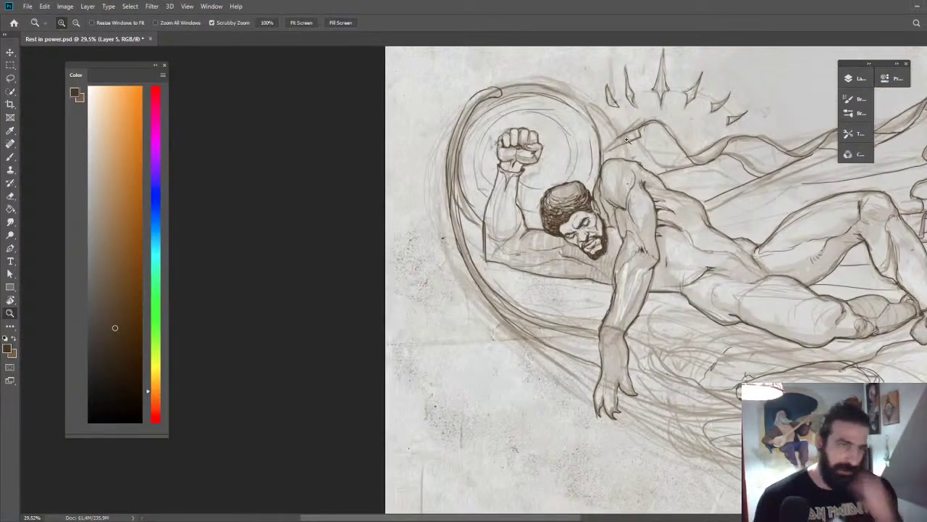
left_click_drag(629, 140, 598, 140)
left_click_drag(653, 162, 590, 164)
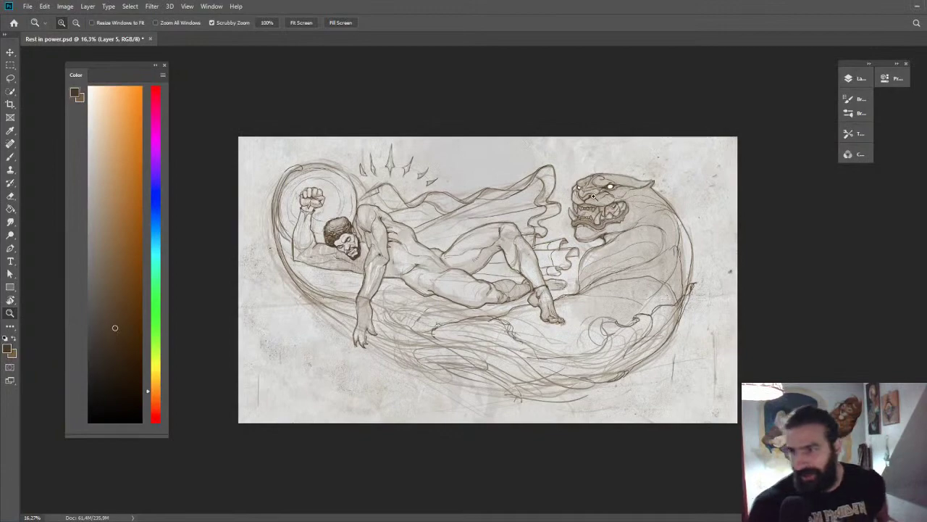
left_click_drag(607, 165, 567, 160)
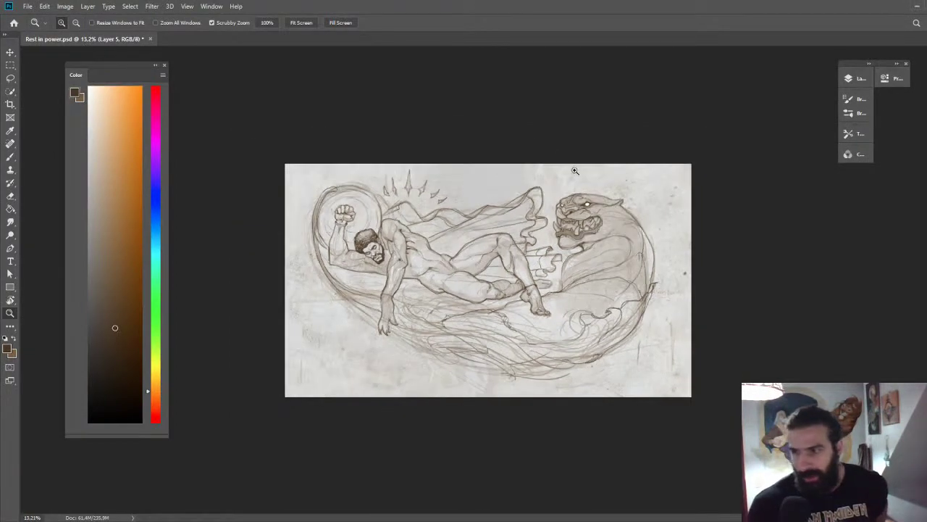
left_click_drag(549, 198, 535, 202)
mouse_move(352, 238)
left_mouse_down()
mouse_move(400, 247)
mouse_move(480, 130)
left_mouse_up()
key("b")
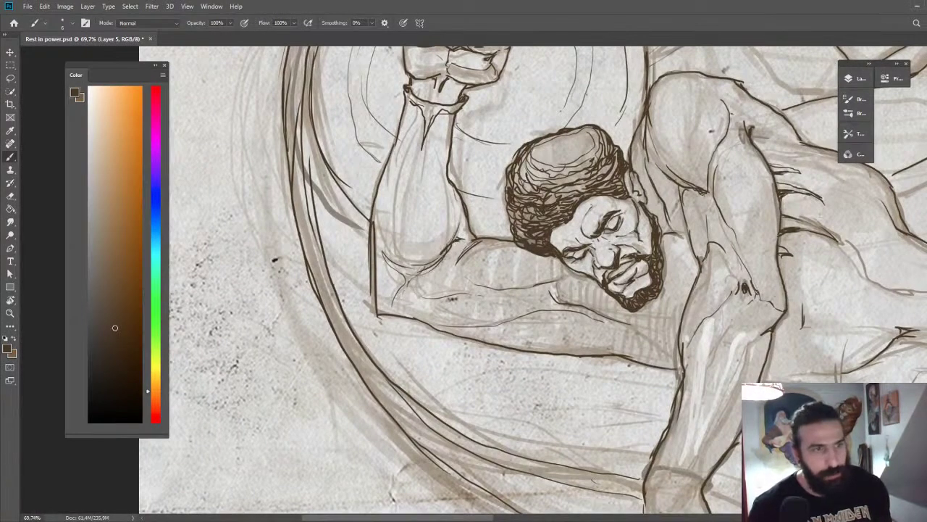
mouse_move(469, 240)
left_mouse_down()
mouse_move(465, 215)
mouse_move(472, 233)
left_mouse_up()
Draw a downward contour stroke between the man's face and the upper part of his hanging arm.
key("z")
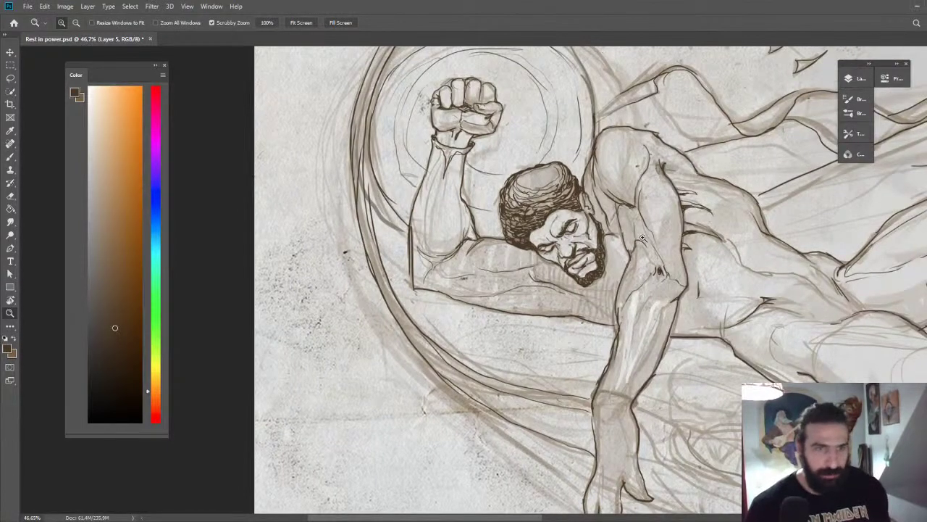
key("e")
mouse_move(642, 238)
left_mouse_down()
mouse_move(657, 238)
mouse_move(658, 219)
left_mouse_up()
key("z")
key("b")
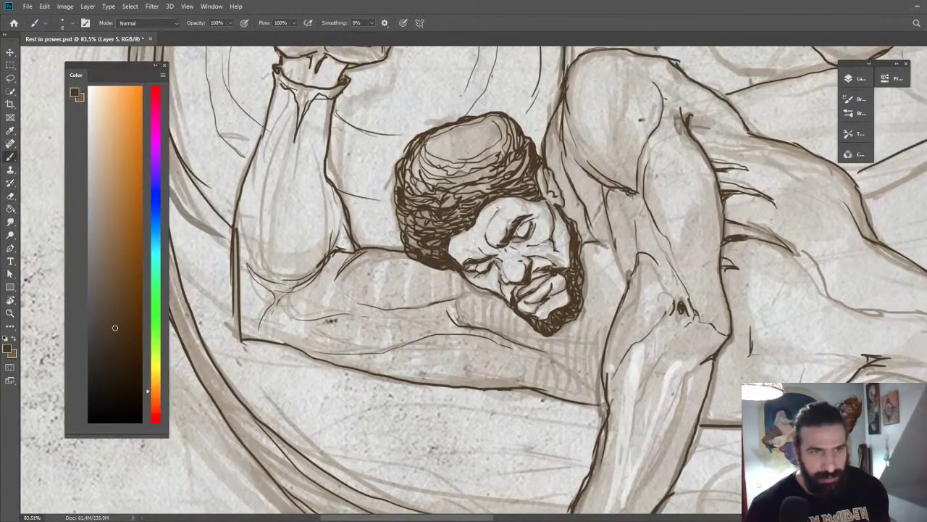
mouse_move(606, 190)
left_mouse_down()
mouse_move(625, 286)
mouse_move(607, 281)
left_mouse_up()
key("z")
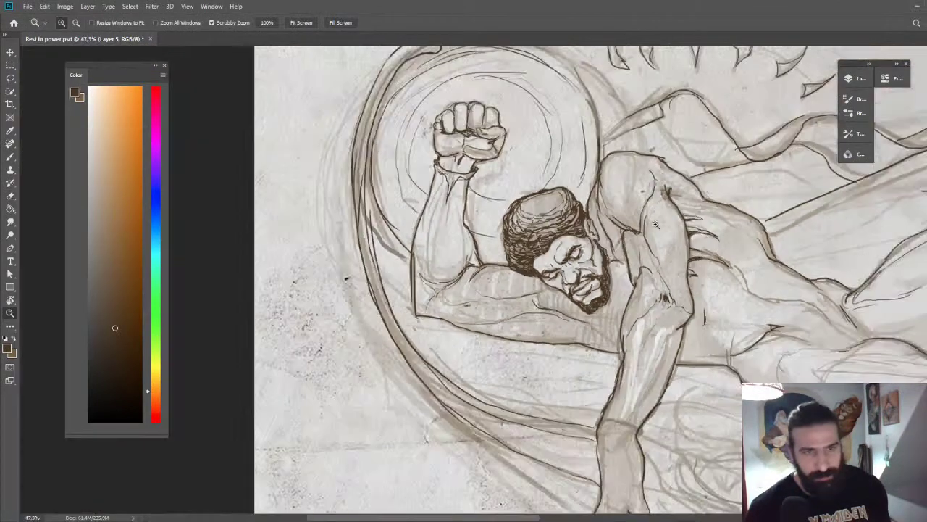
Reinforce the contour running down the inner side of the man's raised knee.
left_click_drag(687, 229, 665, 226)
left_click_drag(698, 148, 639, 83)
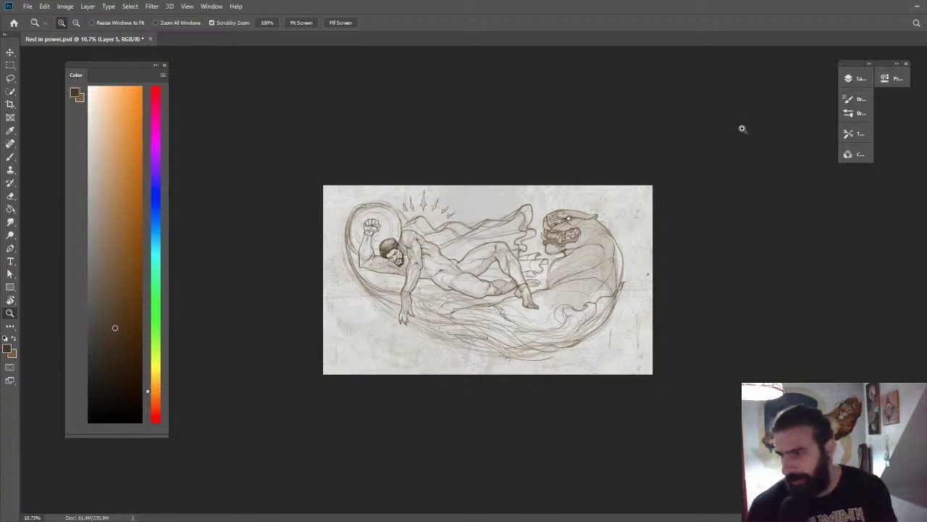
left_click(632, 268)
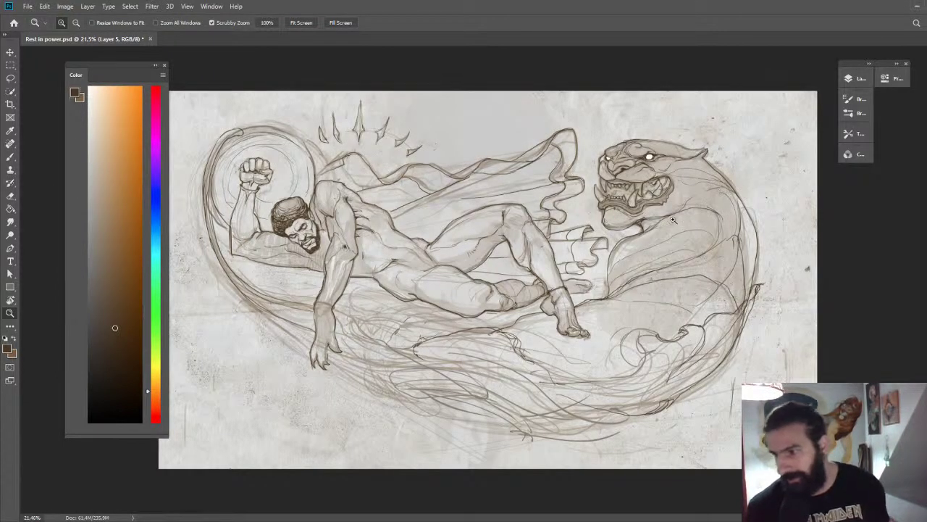
left_click_drag(529, 255, 569, 256)
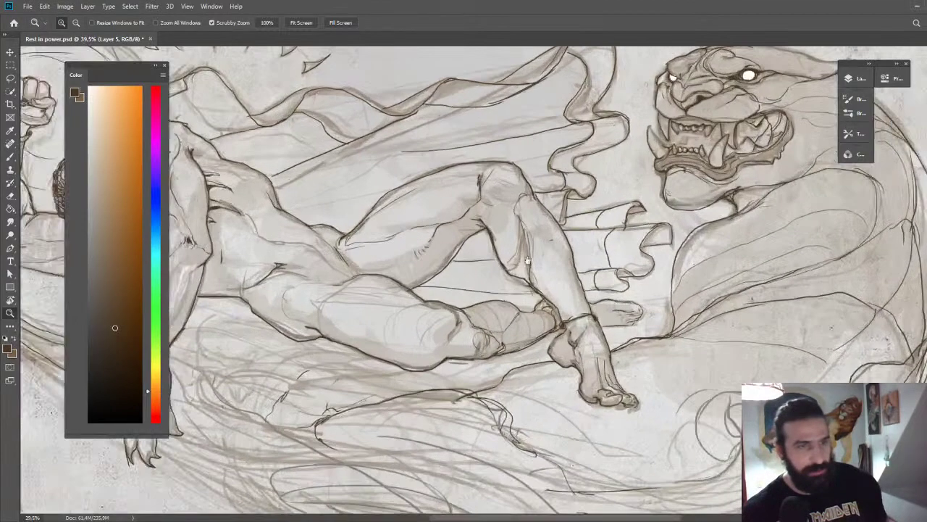
mouse_move(489, 235)
left_mouse_down()
mouse_move(663, 174)
mouse_move(661, 148)
mouse_move(607, 142)
left_mouse_up()
key("b")
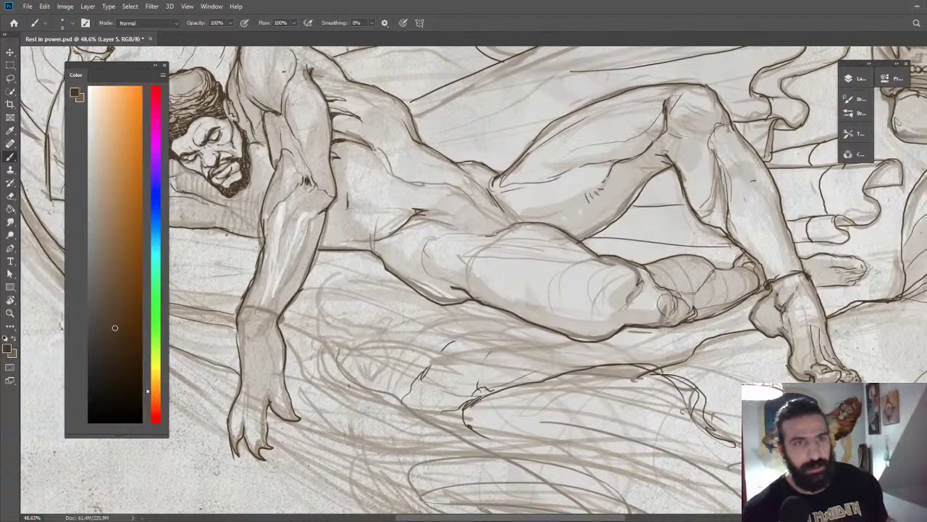
mouse_move(676, 94)
left_mouse_down()
mouse_move(657, 159)
mouse_move(692, 181)
mouse_move(644, 194)
mouse_move(665, 179)
left_mouse_up()
Examine the panther's jaw and teeth up close and compare them with the whole composition.
key("z")
key("b")
key("e")
key("b")
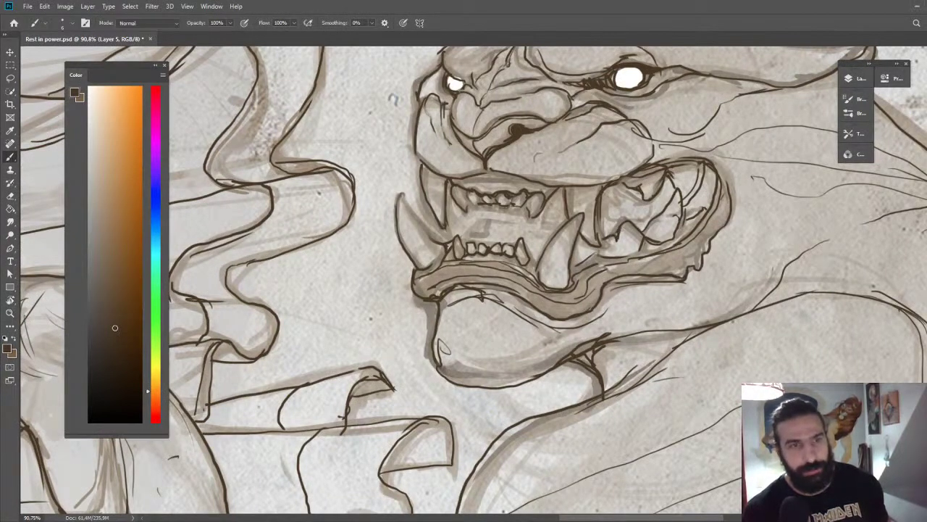
key("z")
left_click_drag(638, 249, 601, 248)
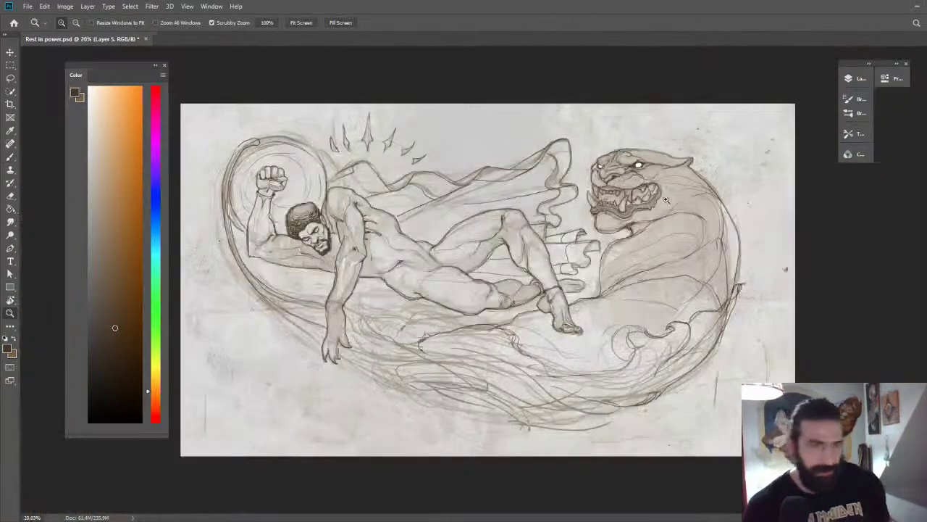
left_click_drag(688, 175, 683, 173)
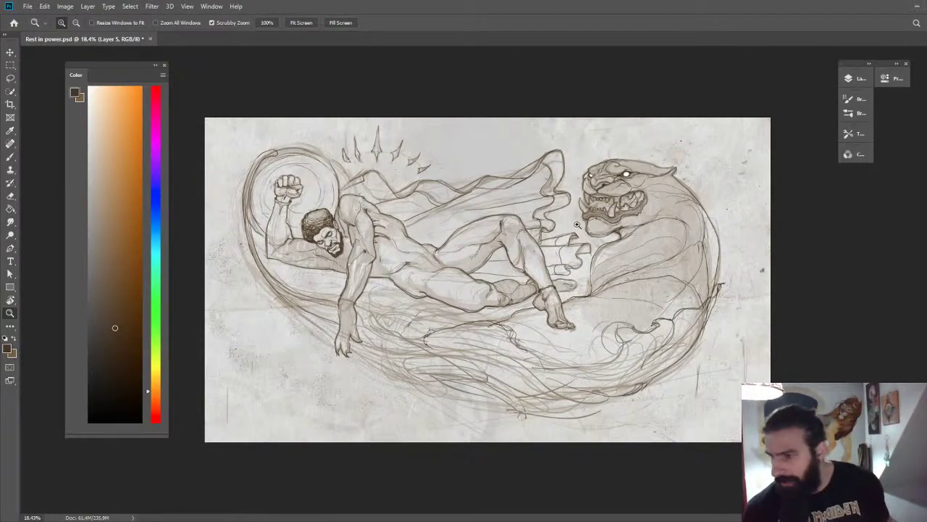
Add a short brush stroke on the man's bent arm near the elbow.
left_click_drag(459, 235, 511, 238)
left_click_drag(421, 266, 601, 191)
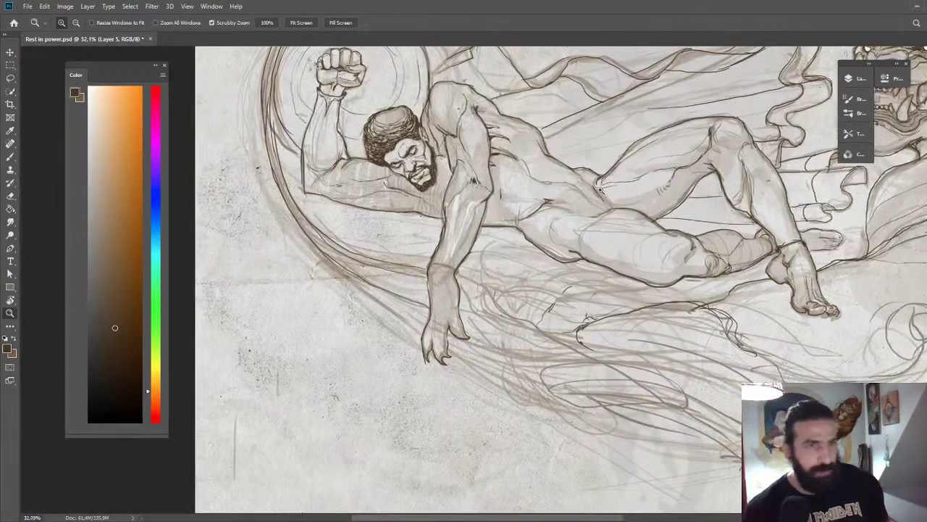
left_click_drag(521, 189, 531, 130)
key("b")
mouse_move(347, 107)
left_mouse_down()
mouse_move(362, 127)
mouse_move(392, 102)
mouse_move(369, 132)
left_mouse_up()
Review the whole drawing, including the panther's body and the flowing forms beneath the man.
key("z")
left_click_drag(683, 182, 626, 184)
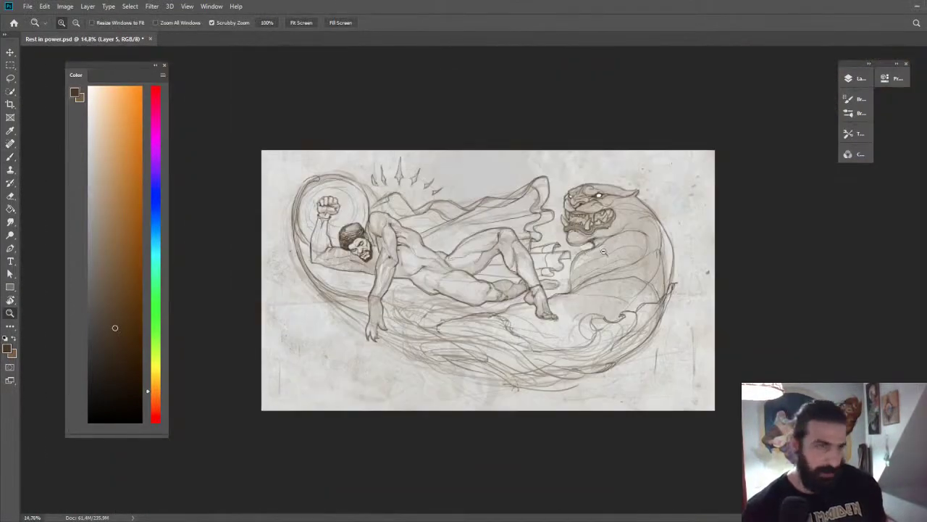
left_click_drag(605, 252, 625, 256)
left_click_drag(693, 351, 719, 353)
key("e")
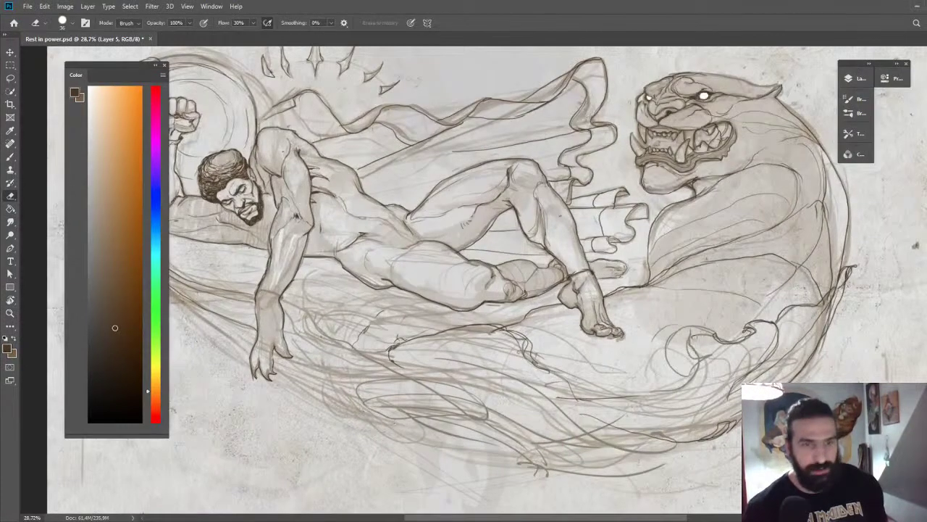
key("b")
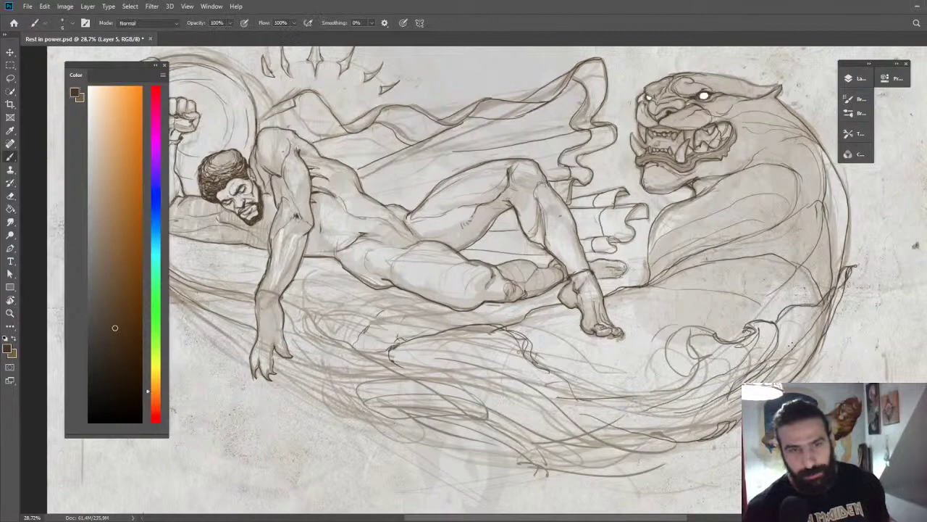
key("z")
left_click_drag(808, 312, 768, 287)
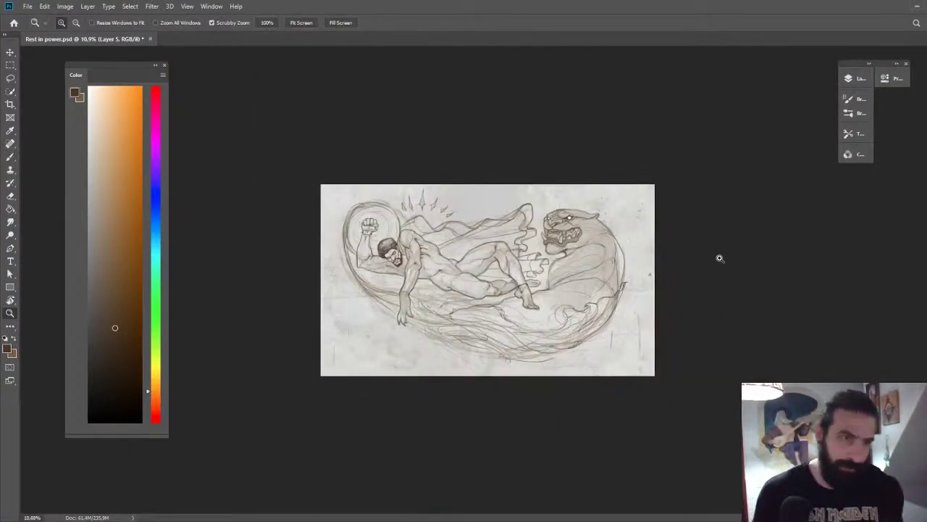
Reinforce the leftmost spike of the crown above the man and sketch another spike to its left.
left_click_drag(383, 247, 498, 191)
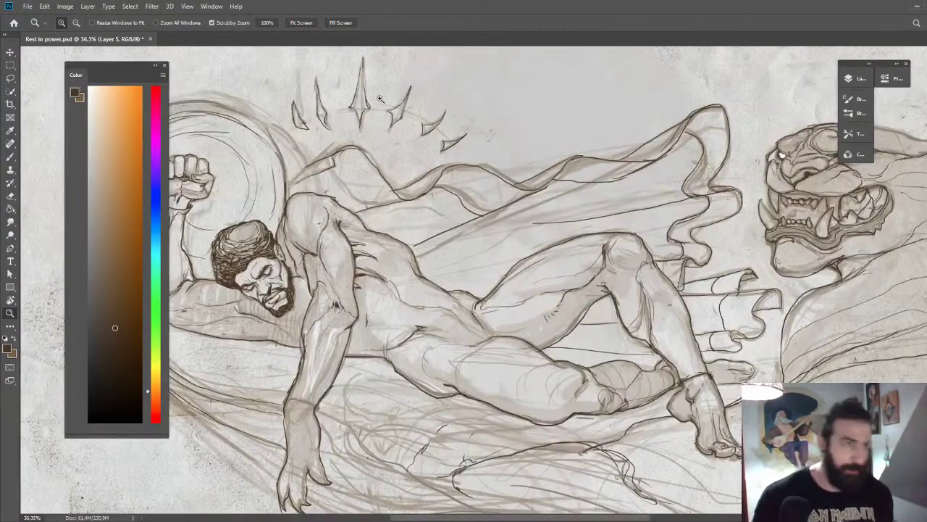
left_click_drag(380, 99, 415, 99)
key("b")
left_click_drag(273, 125, 423, 139)
key("e")
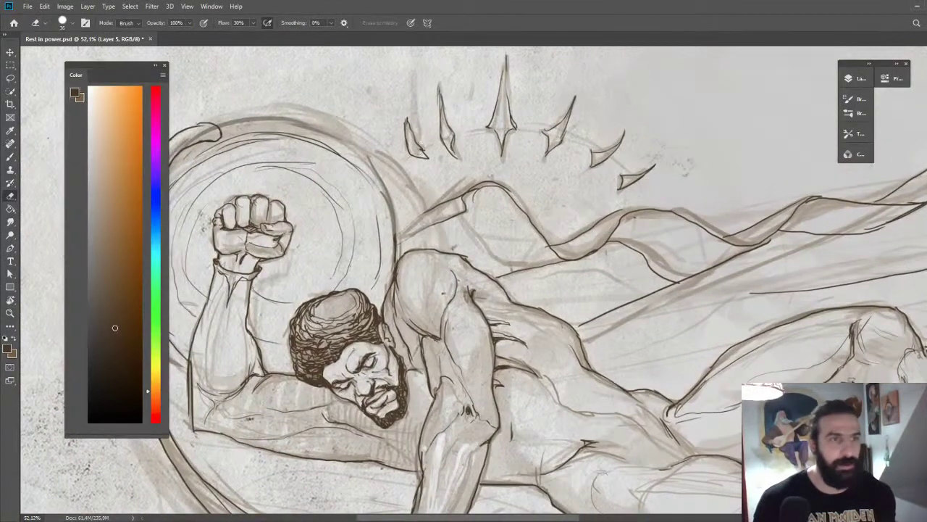
key("b")
left_click_drag(403, 109, 427, 155)
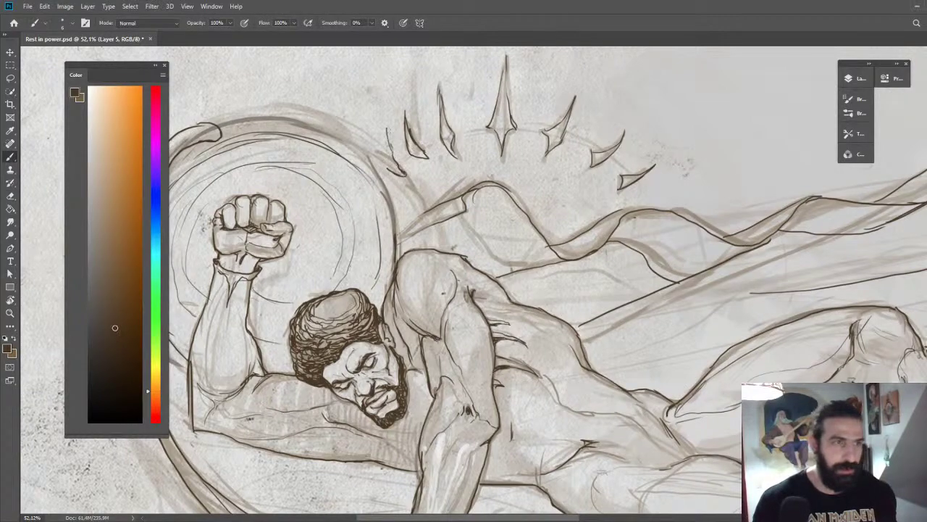
left_click_drag(387, 129, 389, 162)
Add short hatching strokes along the thigh and behind the bend of the man's raised knee.
key("z")
left_click_drag(464, 139, 405, 138)
left_click_drag(505, 238, 555, 104)
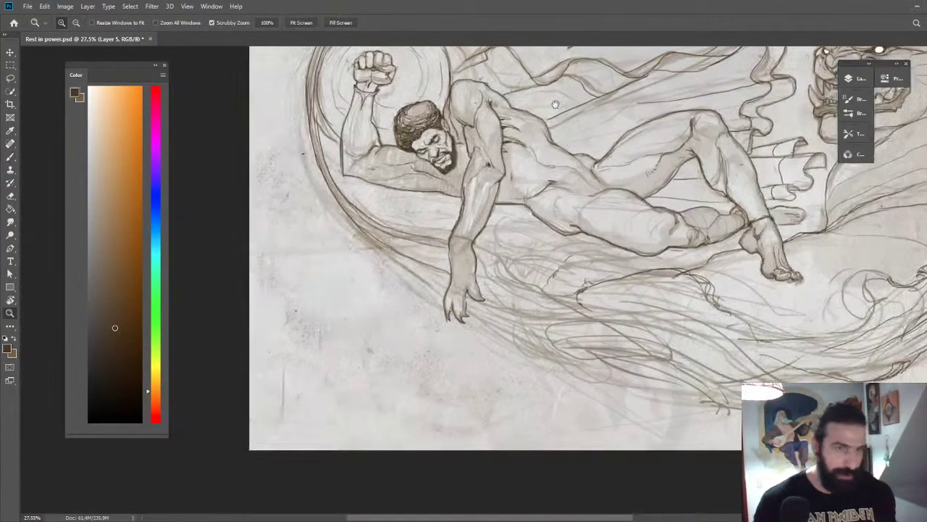
left_click_drag(667, 187, 707, 184)
key("b")
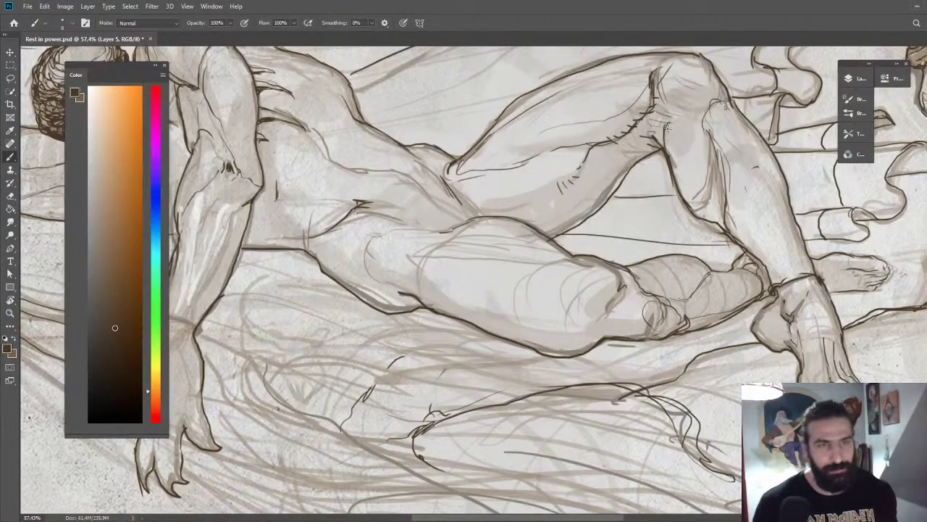
key("z")
left_click_drag(666, 128, 699, 124)
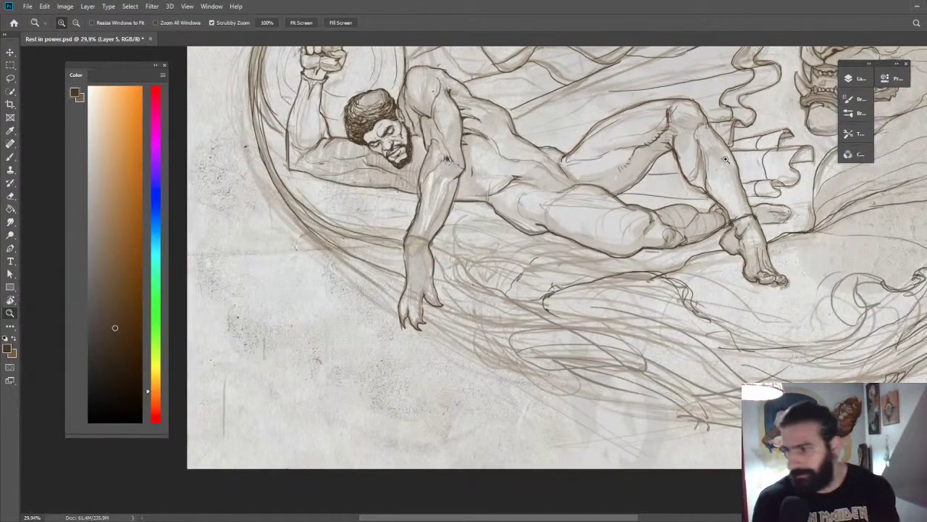
mouse_move(725, 158)
left_mouse_down()
mouse_move(684, 199)
mouse_move(656, 171)
left_mouse_up()
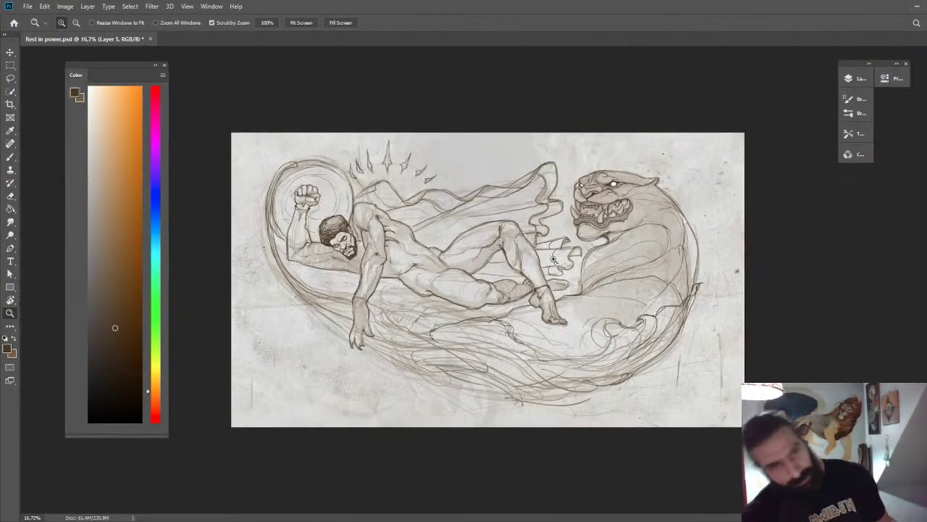
Reinforce the contour of the panther's ear with a short brush stroke toward its tip.
left_click_drag(496, 318, 533, 330)
left_click_drag(598, 317, 557, 301)
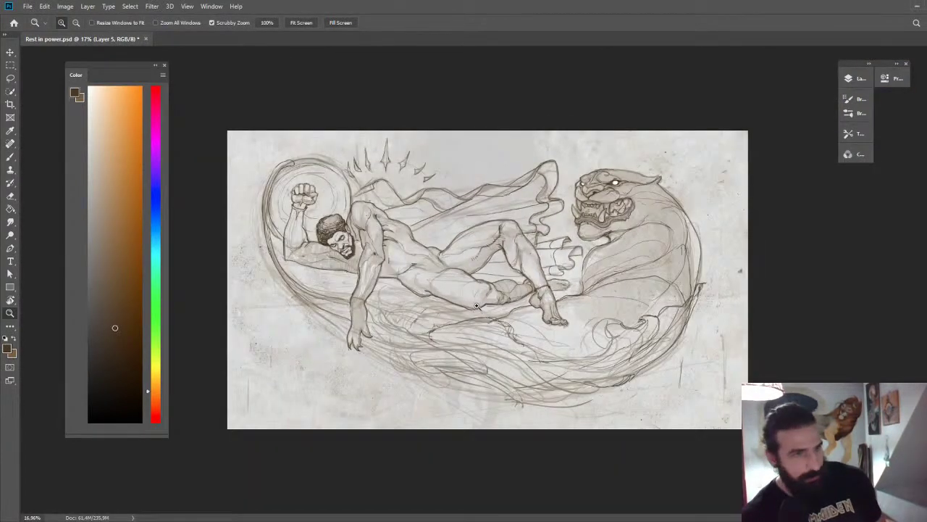
left_click_drag(477, 307, 553, 320)
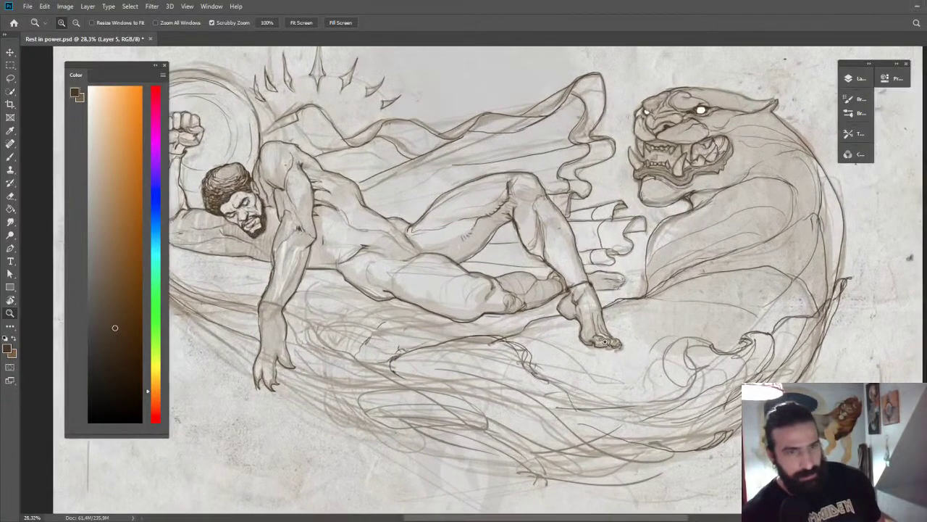
left_click_drag(604, 342, 632, 344)
key("b")
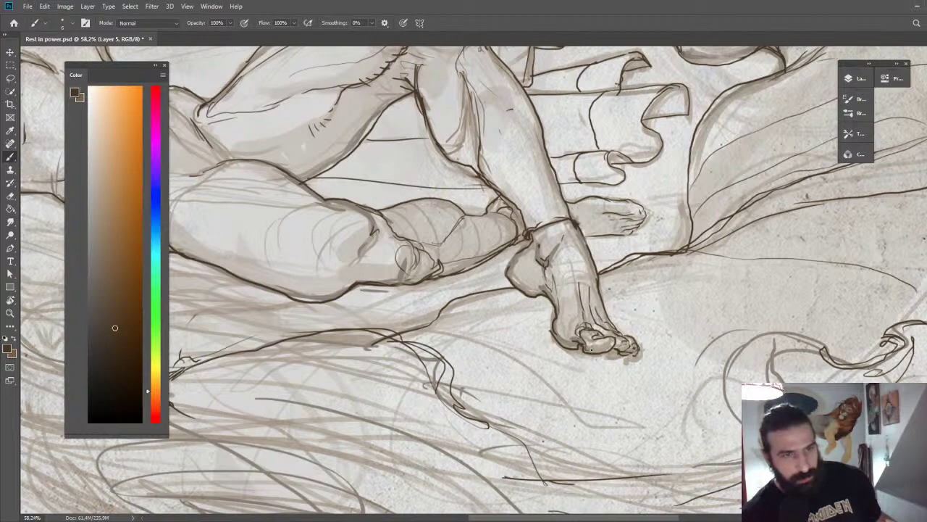
key("z")
left_click_drag(651, 340, 625, 337)
left_click_drag(768, 103, 729, 105)
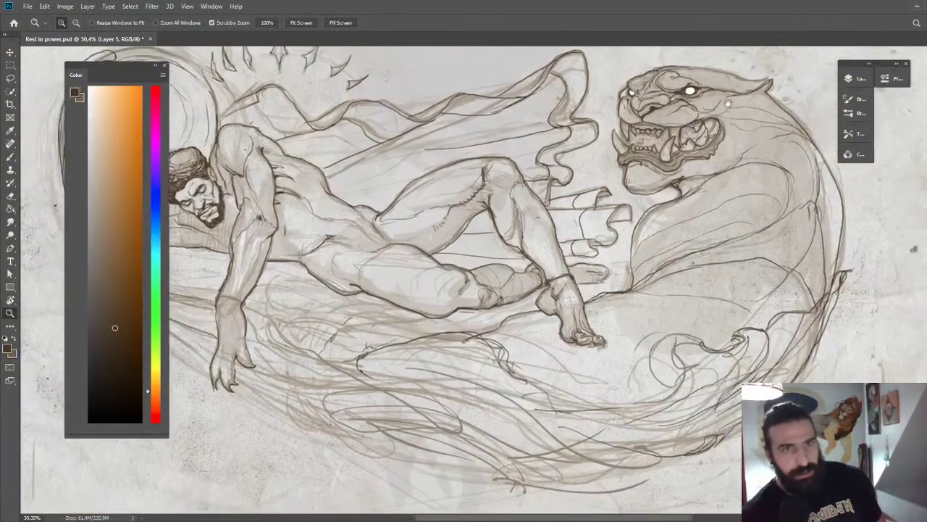
scroll(732, 83, "up", 2)
key("b")
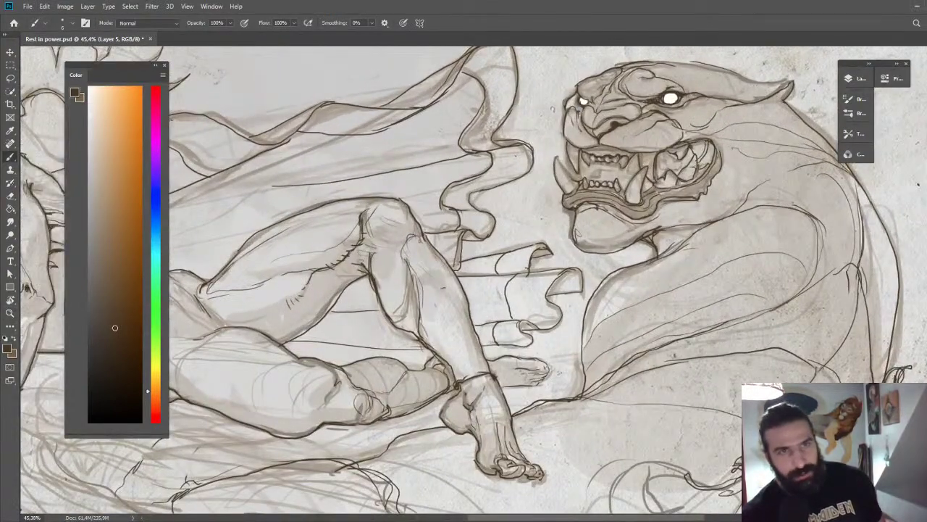
left_click_drag(760, 78, 790, 79)
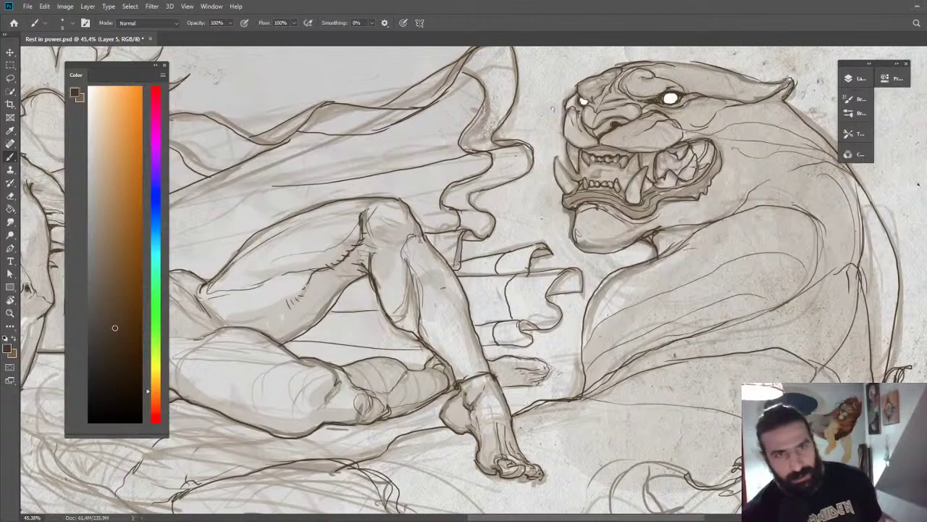
key("z")
scroll(793, 106, "down", 3)
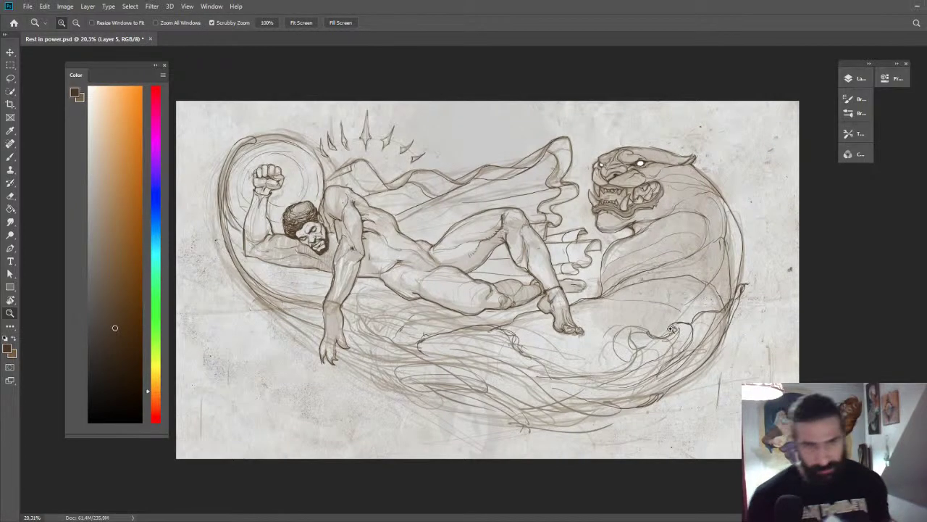
Rework the edge of the curling form below the panther's chest with the eraser and brush.
key("ctrl+0")
key("e")
key("b")
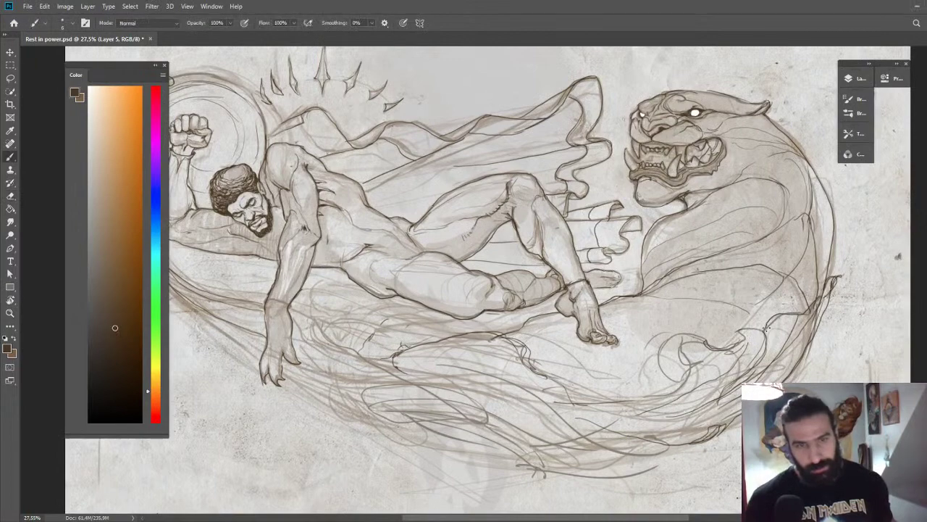
mouse_move(738, 349)
left_mouse_down()
mouse_move(763, 329)
mouse_move(744, 279)
left_mouse_up()
key("z")
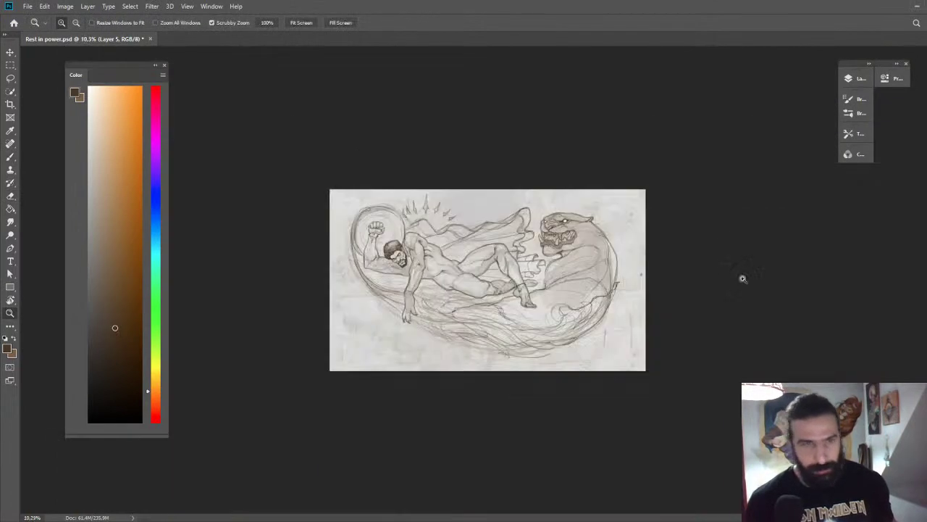
Reinforce the contour running from the man's hip over his resting upper thigh.
left_click_drag(483, 250, 500, 247)
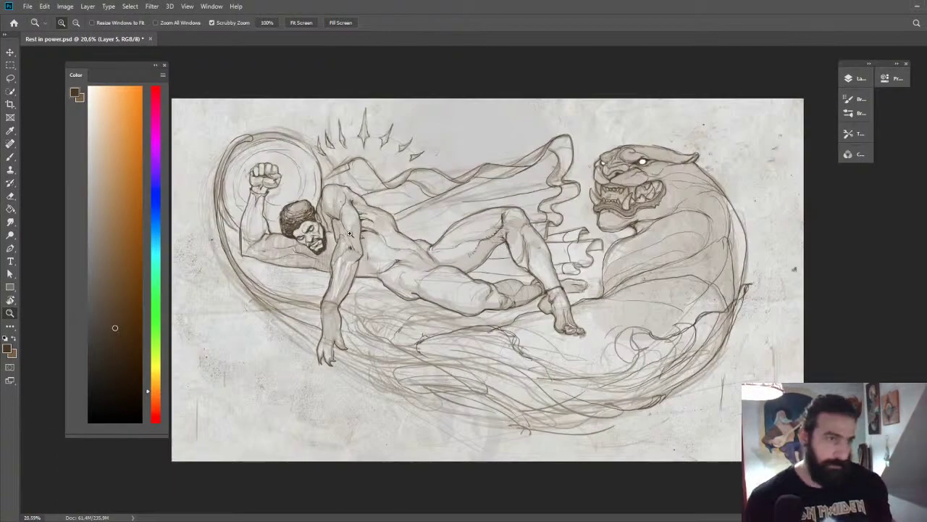
left_click_drag(350, 233, 358, 216)
left_click_drag(385, 274, 443, 260)
key("b")
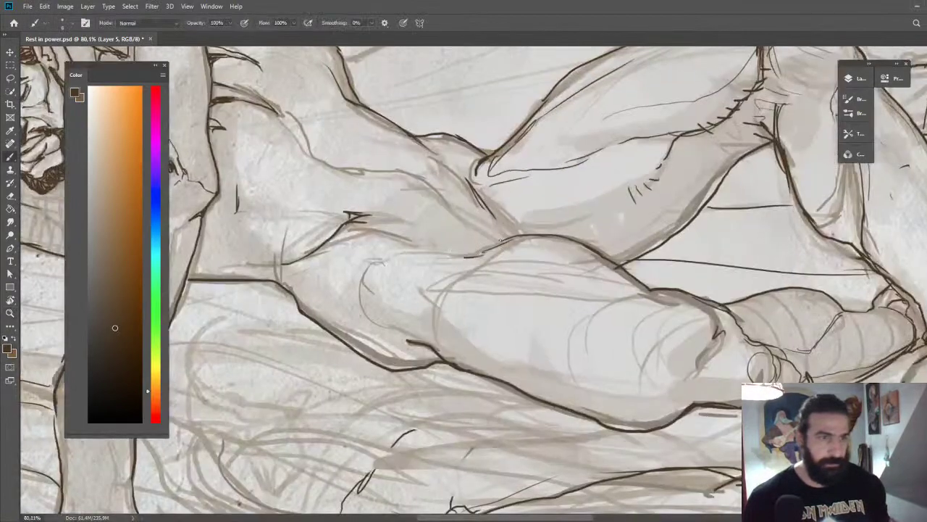
mouse_move(500, 240)
left_mouse_down()
mouse_move(412, 248)
mouse_move(368, 265)
mouse_move(368, 300)
left_mouse_up()
key("z")
mouse_move(432, 279)
left_mouse_down()
mouse_move(392, 242)
mouse_move(366, 244)
left_mouse_up()
key("b")
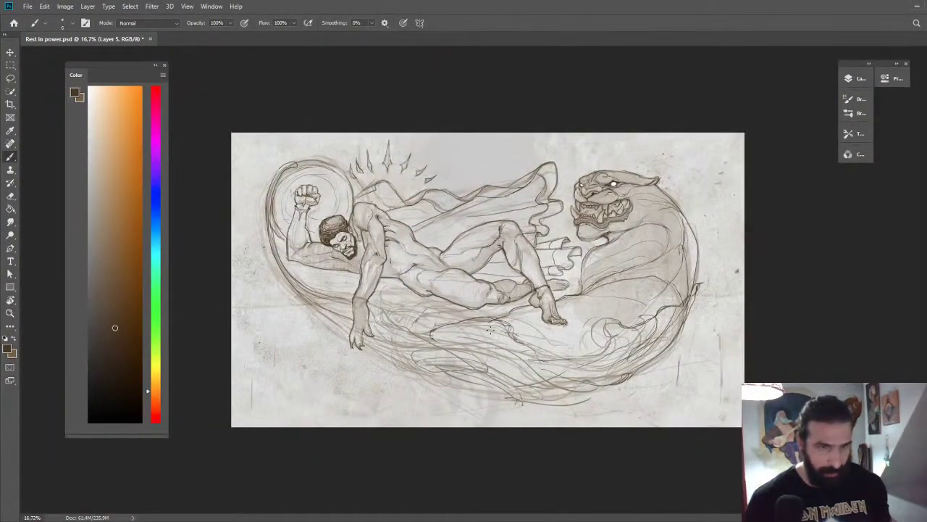
Examine the flowing forms beneath the man, his figure, and the cloth folds between his raised knee and the panther's jaw.
key("z")
left_click_drag(579, 355, 615, 354)
key("b")
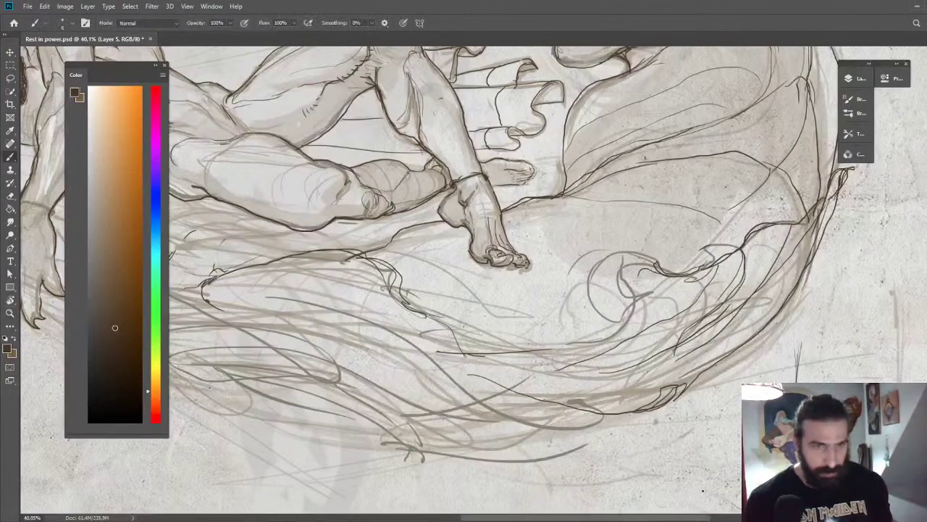
key("z")
mouse_move(569, 330)
left_mouse_down()
mouse_move(384, 304)
mouse_move(449, 254)
mouse_move(507, 183)
left_mouse_up()
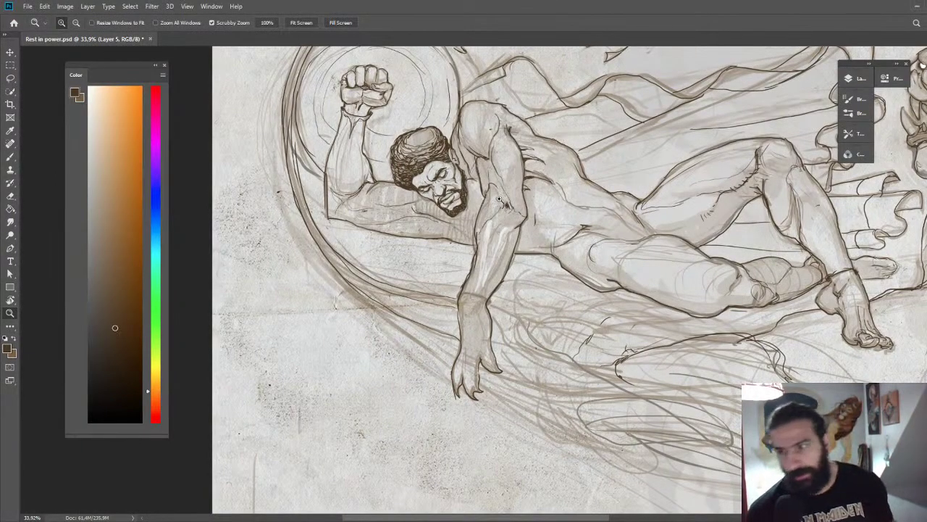
key("ctrl+0")
left_click_drag(336, 226, 401, 202)
left_click_drag(740, 144, 855, 134)
key("b")
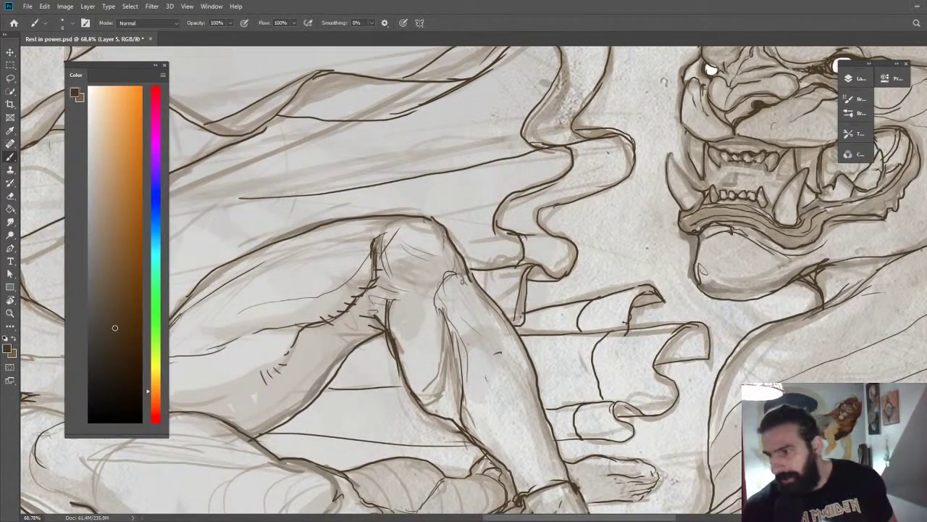
key("z")
mouse_move(722, 152)
left_mouse_down()
mouse_move(708, 145)
mouse_move(721, 151)
mouse_move(694, 173)
mouse_move(709, 181)
mouse_move(699, 170)
mouse_move(681, 176)
mouse_move(706, 205)
left_mouse_up()
key("b")
key("z")
key("b")
key("e")
key("b")
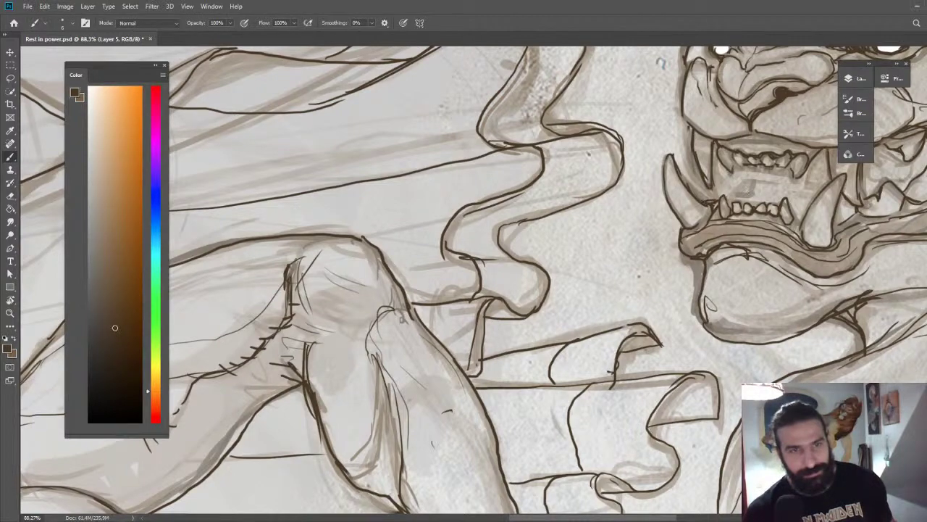
key("z")
mouse_move(759, 185)
left_mouse_down()
mouse_move(737, 184)
mouse_move(764, 218)
left_mouse_up()
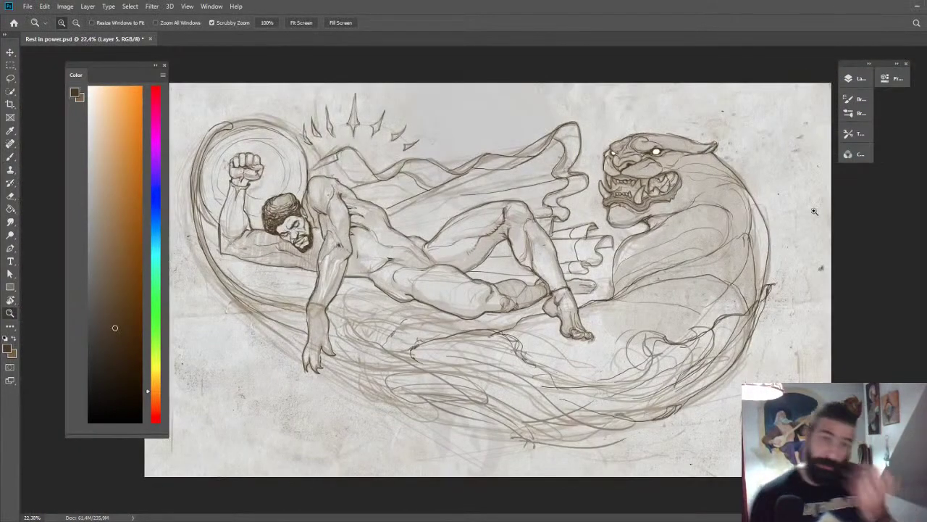
Add jagged, pointed strokes along the torn edge of the flowing form beneath the panther's body.
key("e")
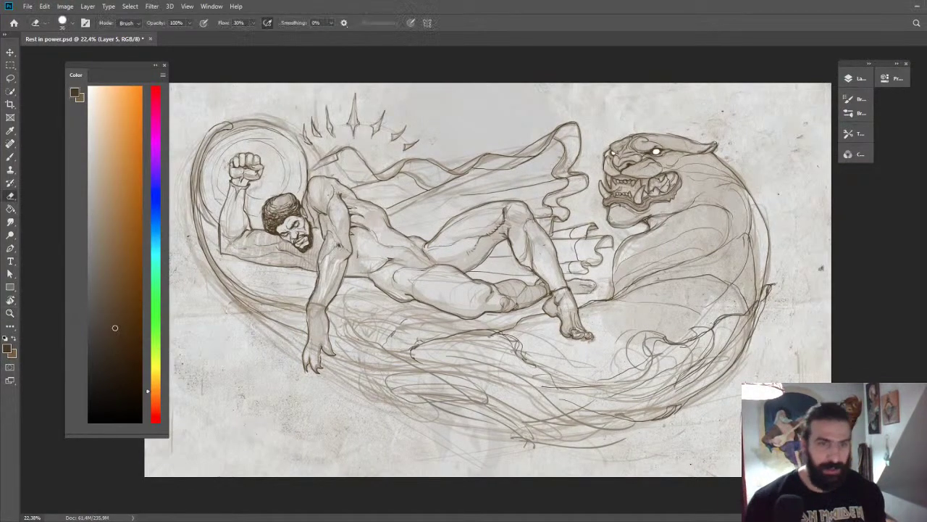
key("b")
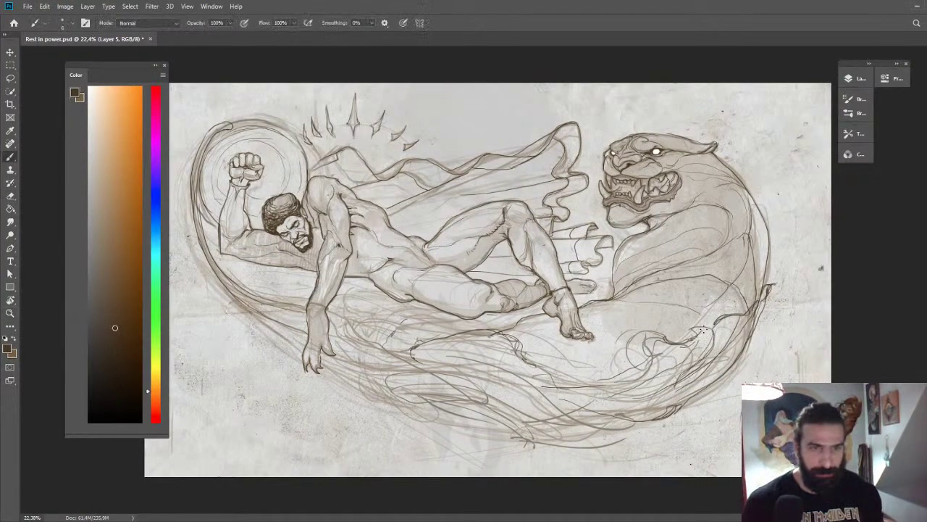
key("z")
left_click_drag(731, 329, 697, 284)
mouse_move(569, 315)
left_mouse_down()
mouse_move(681, 340)
mouse_move(702, 431)
left_mouse_up()
key("e")
key("b")
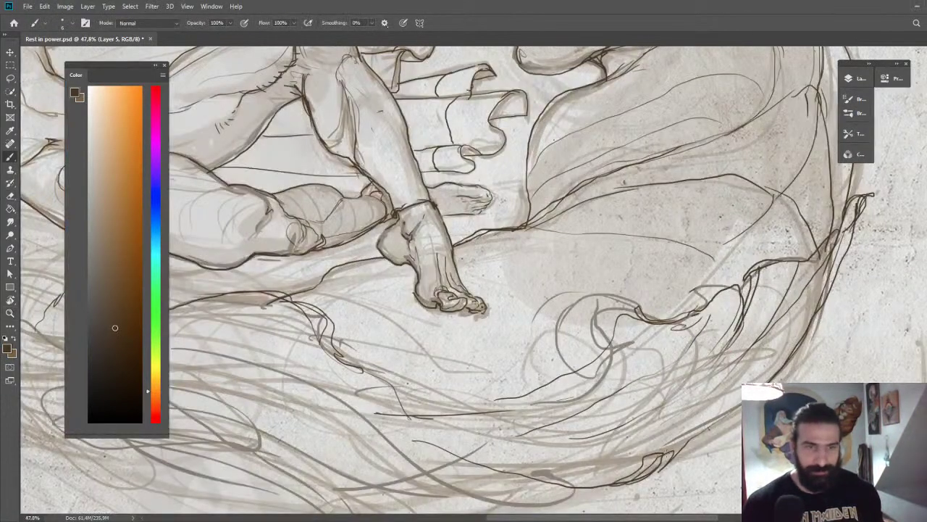
left_click_drag(756, 346, 782, 288)
key("z")
left_click_drag(782, 326, 729, 245)
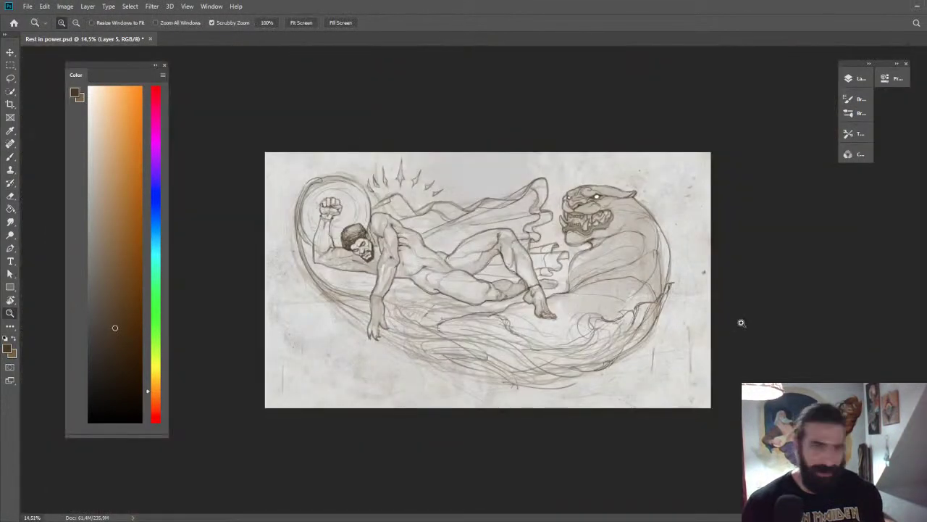
scroll(507, 242, "up", 5)
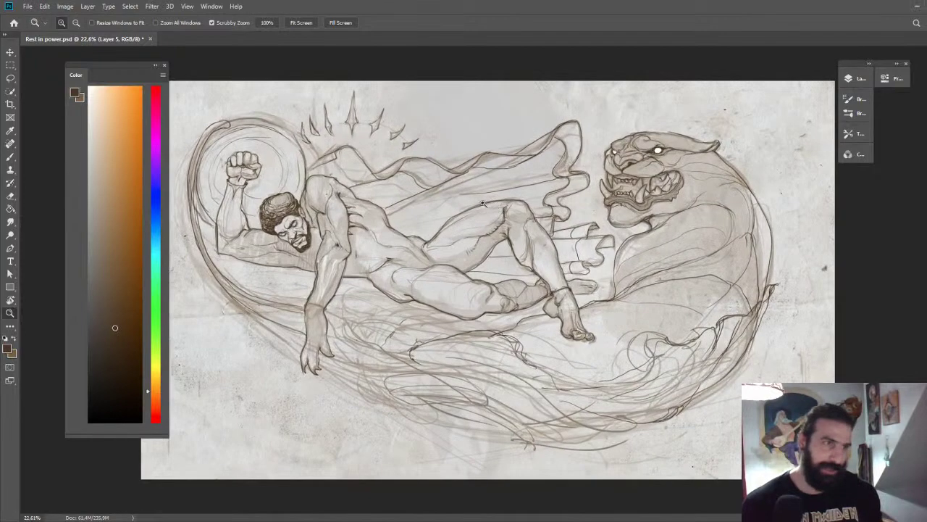
scroll(530, 186, "down", 2)
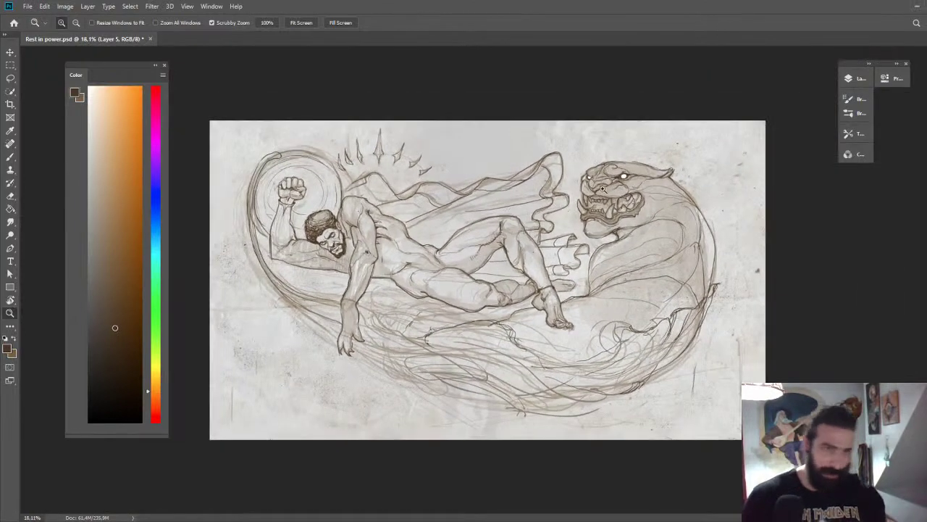
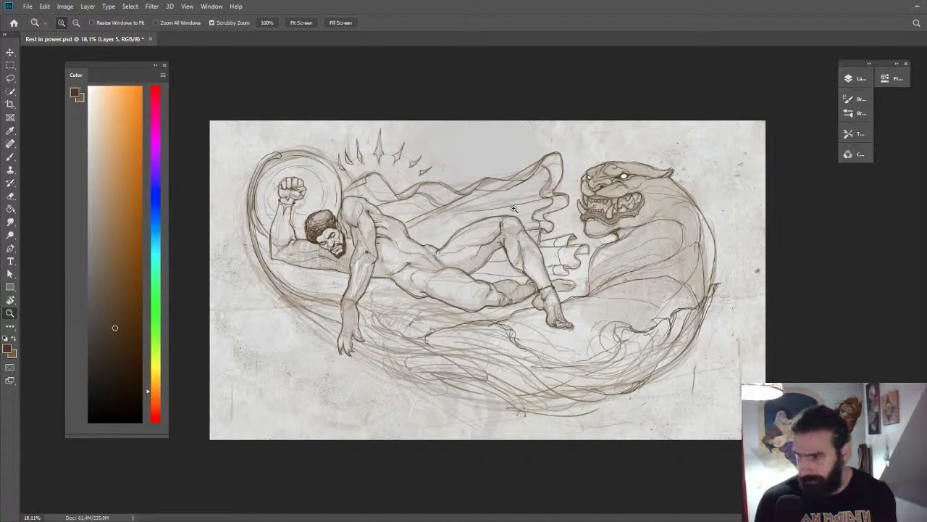
Darken the outer contour of the man's hanging forearm down to the wrist.
left_click_drag(514, 209, 490, 222)
mouse_move(434, 259)
left_mouse_down()
mouse_move(534, 250)
mouse_move(639, 194)
left_mouse_up()
key("b")
key("z")
left_click_drag(449, 203, 472, 205)
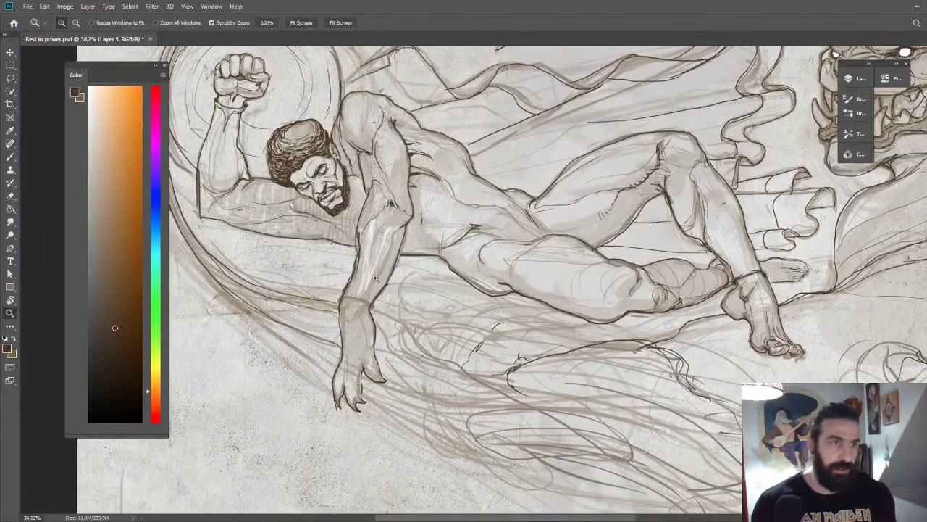
key("b")
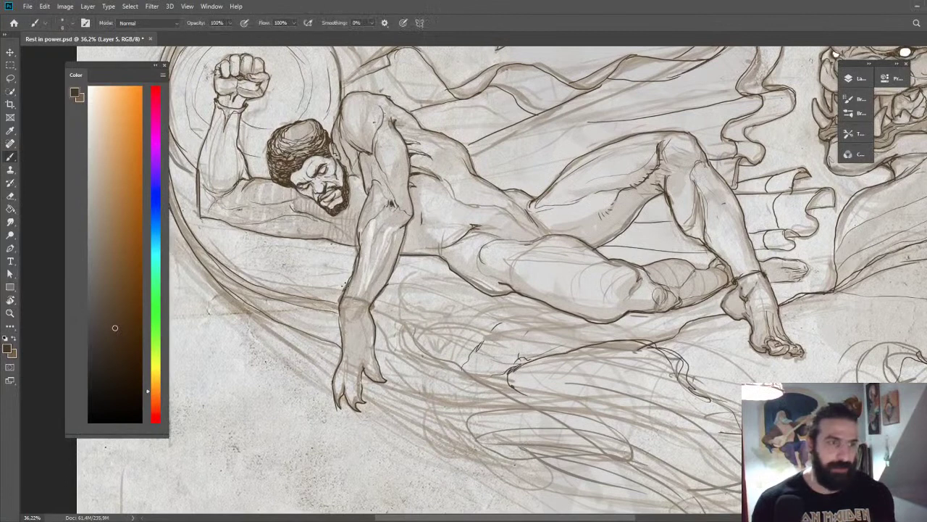
left_click_drag(360, 258, 343, 310)
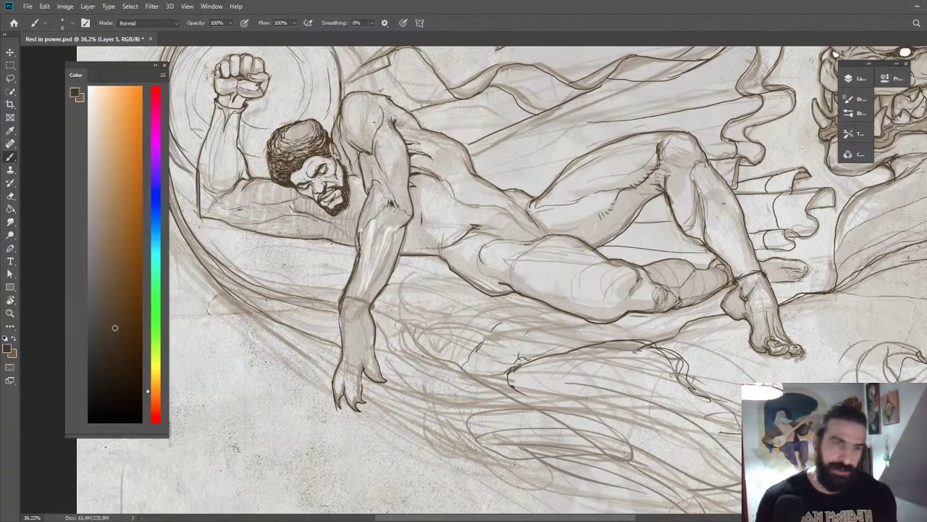
Examine the whole composition, the man's torso and the crown of spikes above him.
key("z")
left_click_drag(689, 277, 647, 243)
left_click_drag(718, 250, 679, 220)
scroll(666, 264, "down", 1)
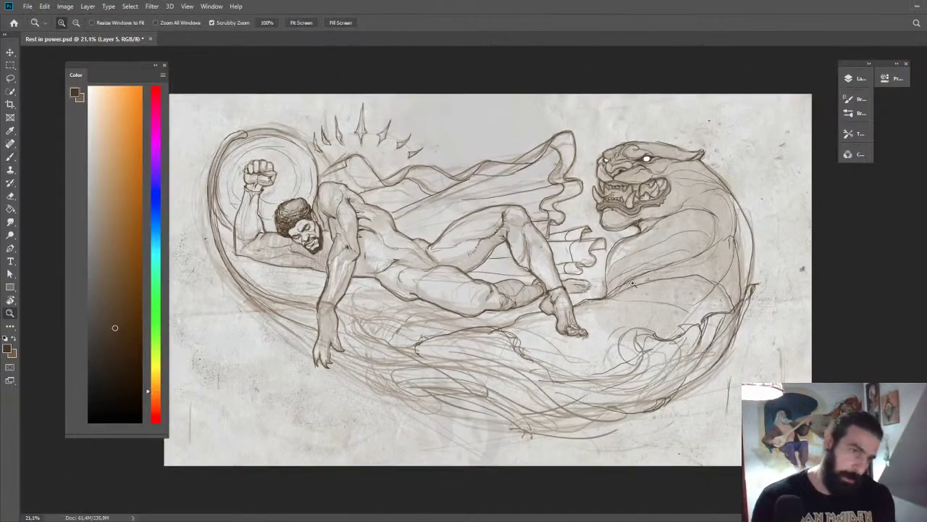
scroll(400, 226, "up", 3)
scroll(400, 227, "up", 4)
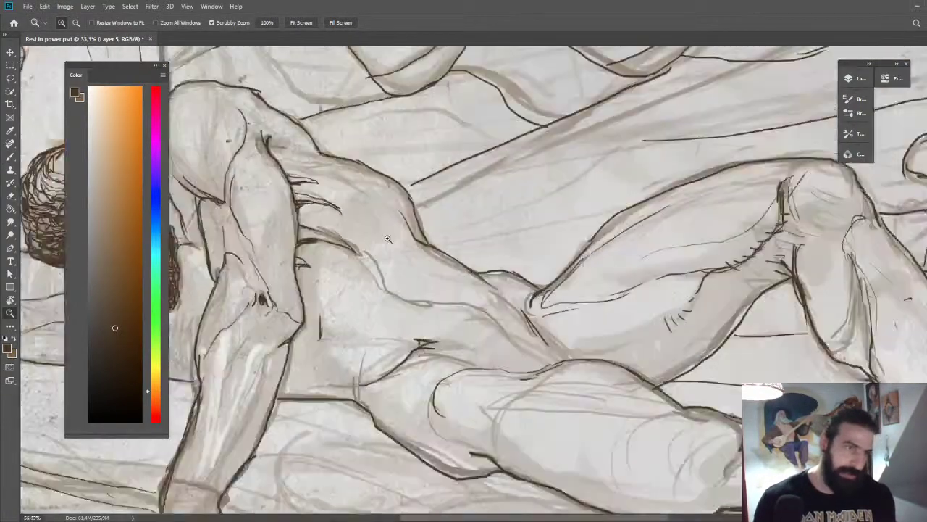
key("b")
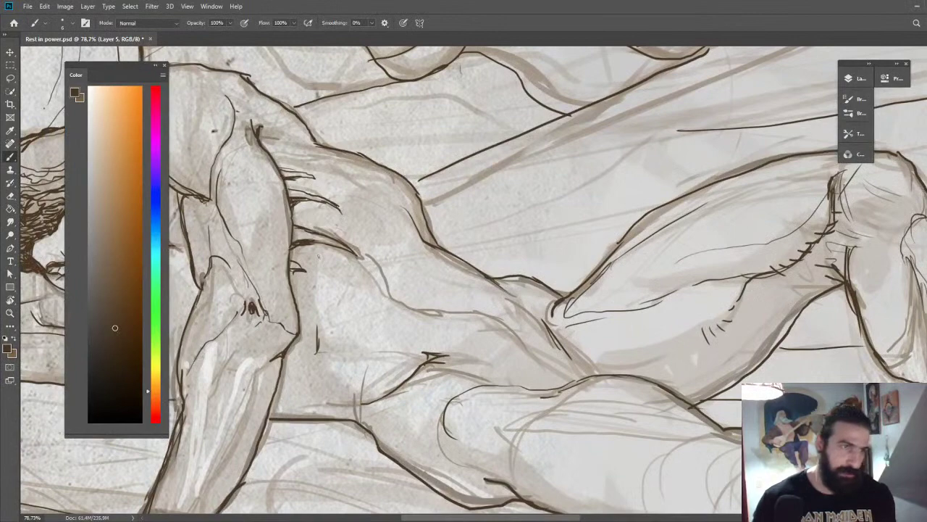
left_click_drag(319, 256, 322, 493)
left_click_drag(414, 242, 579, 143)
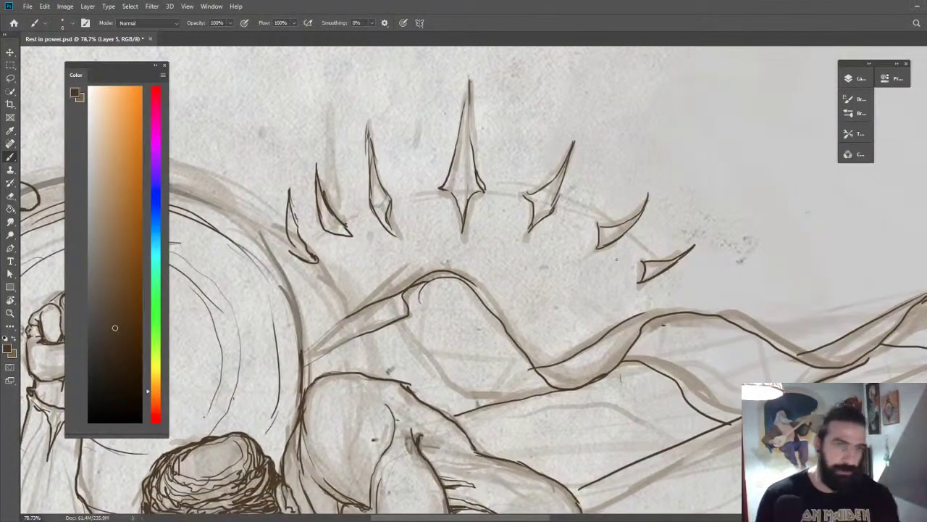
Try a short brush mark above the gap just right of the crown's tallest spike.
scroll(577, 217, "down", 3)
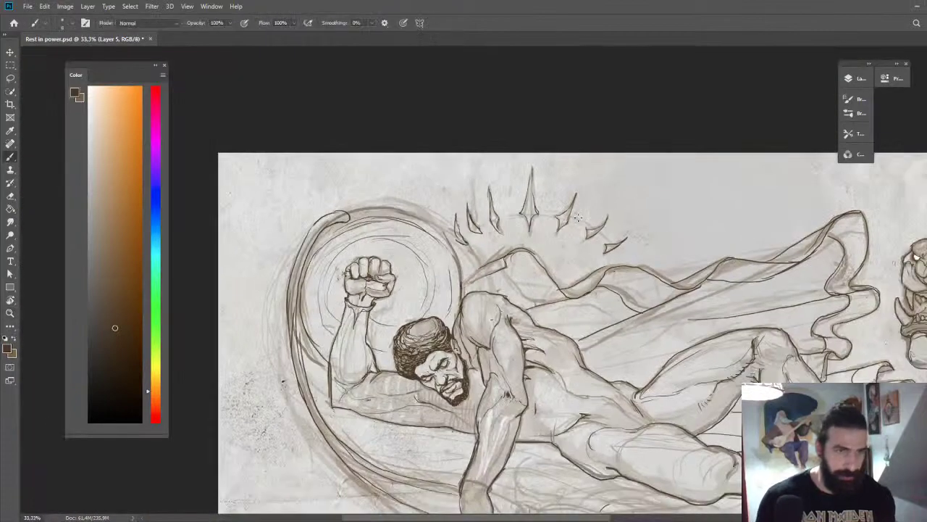
scroll(558, 199, "up", 2)
left_click_drag(557, 192, 564, 199)
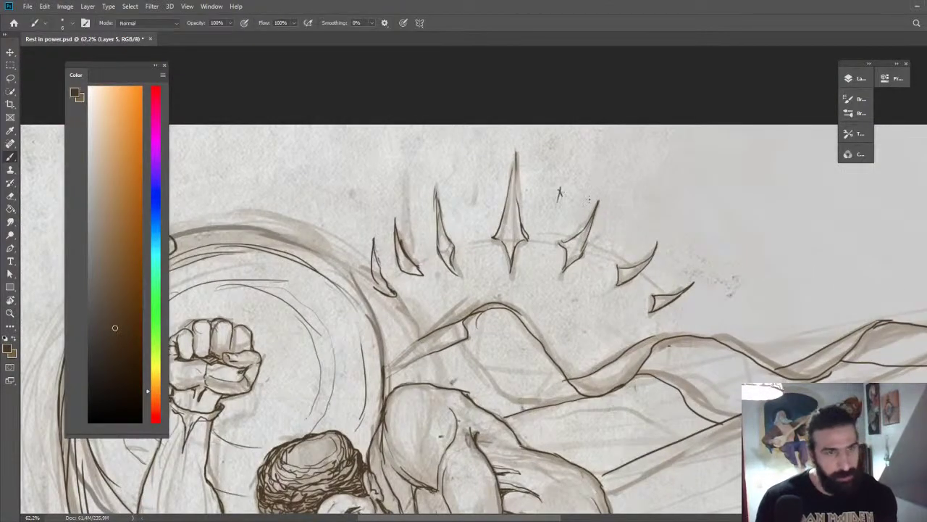
key("ctrl+z")
Examine the full drawing, the panther's neck and back, and the man's hanging arm and torso.
key("ctrl+space")
mouse_move(515, 310)
left_mouse_down()
mouse_move(509, 235)
mouse_move(383, 250)
left_mouse_up()
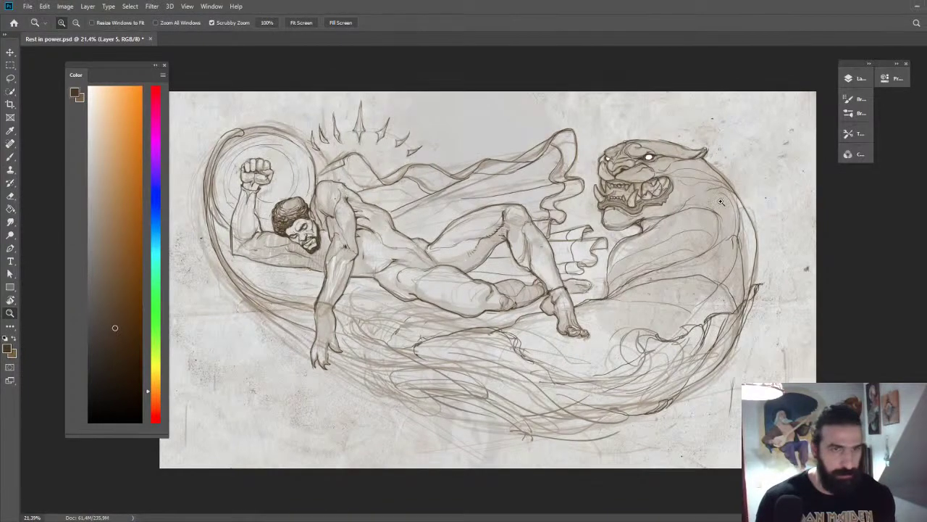
mouse_move(724, 189)
left_mouse_down()
mouse_move(782, 191)
mouse_move(832, 221)
left_mouse_up()
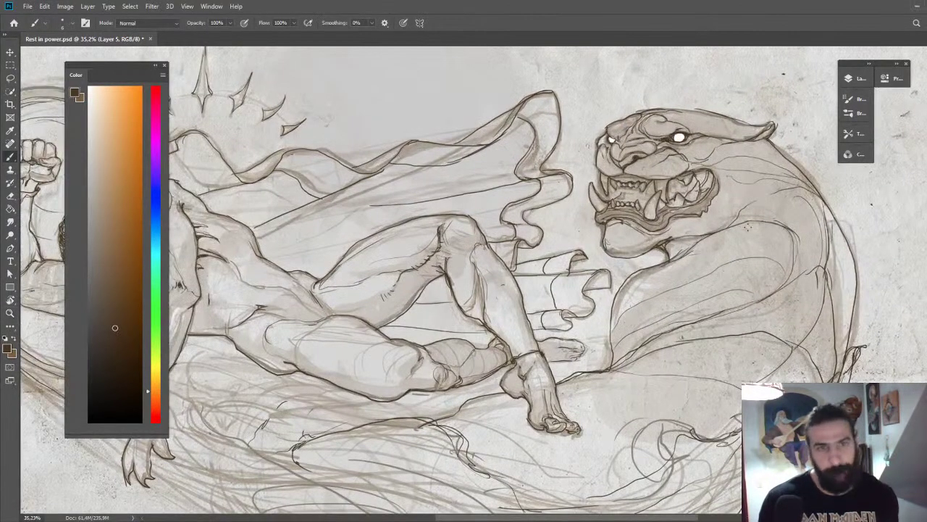
left_click_drag(747, 210, 833, 233)
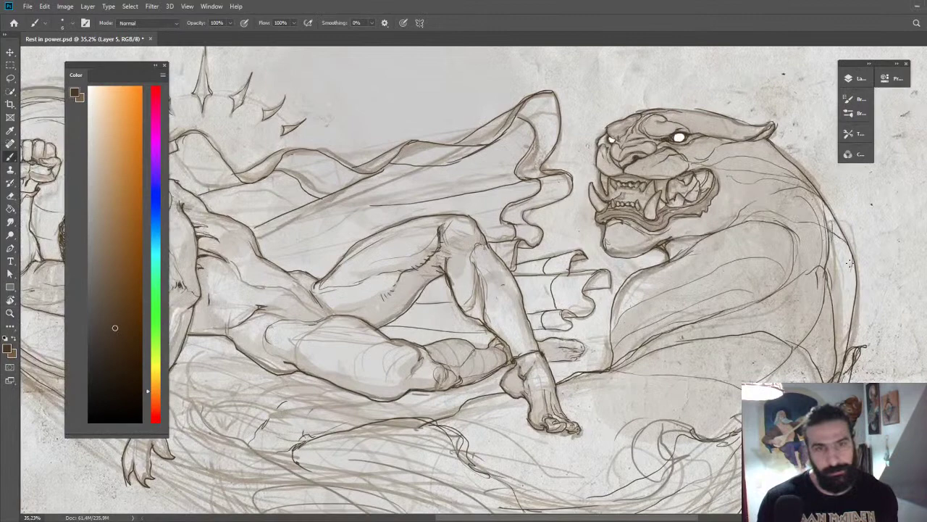
key("z")
left_click_drag(849, 273, 782, 248)
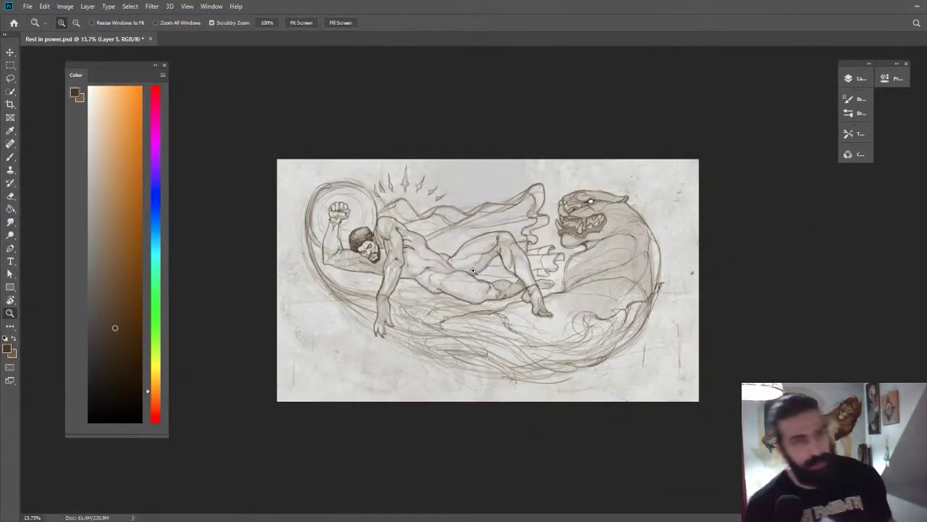
mouse_move(430, 281)
left_mouse_down()
mouse_move(507, 276)
mouse_move(608, 244)
mouse_move(644, 246)
left_mouse_up()
key("b")
key("z")
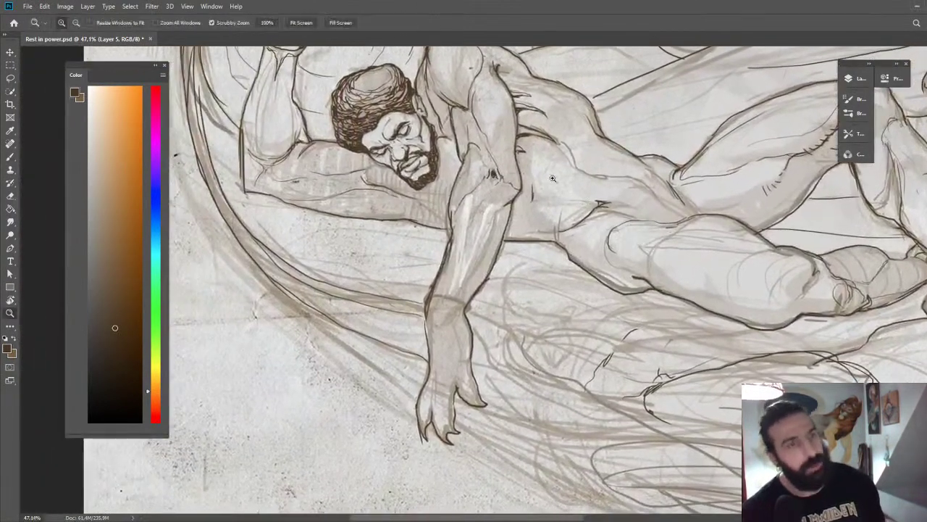
mouse_move(580, 212)
left_mouse_down()
mouse_move(516, 210)
mouse_move(497, 219)
mouse_move(504, 215)
left_mouse_up()
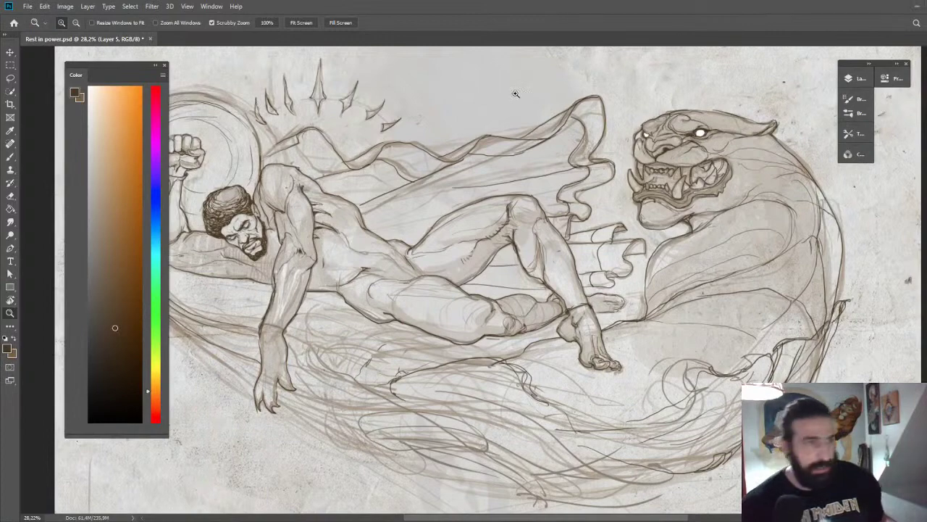
Try hand-lettering "Res" on the blank paper above the circle around the raised fist.
left_click_drag(518, 133, 461, 112)
left_click_drag(294, 183, 431, 191)
key("e")
key("b")
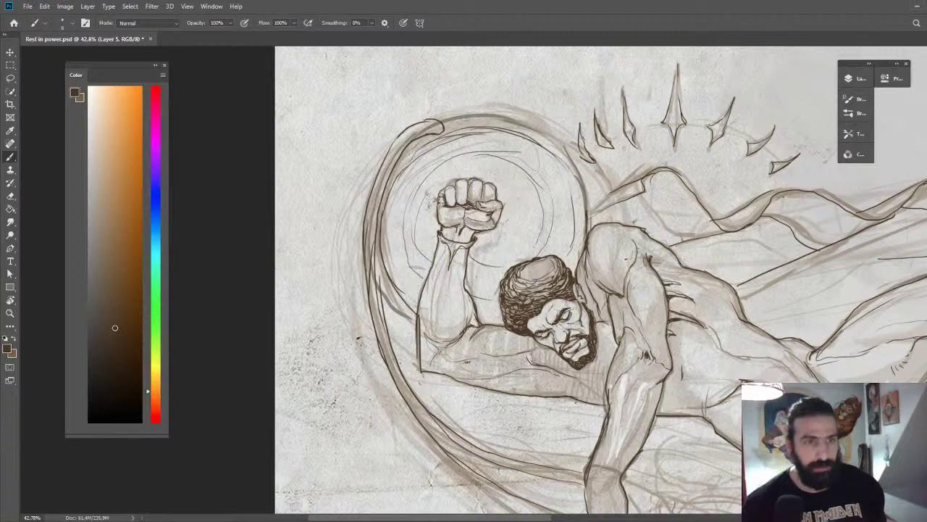
left_click_drag(471, 262, 513, 281)
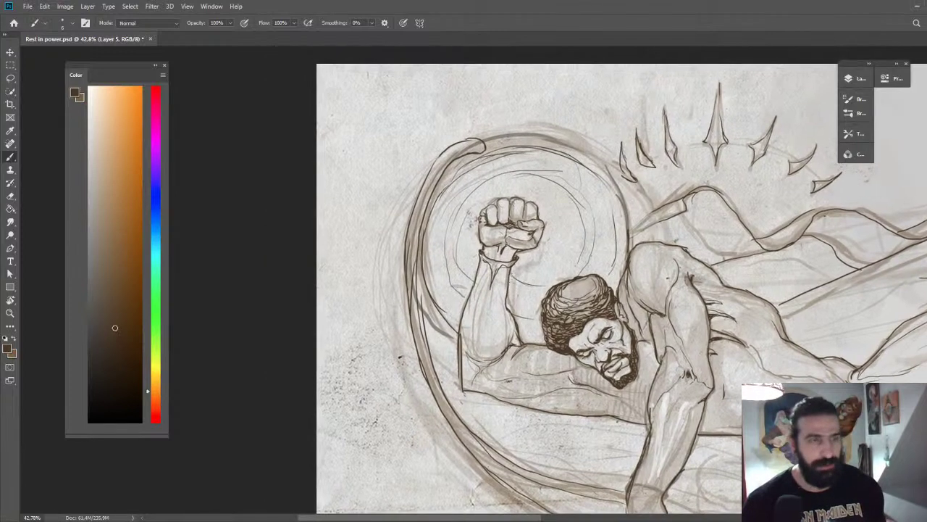
left_click_drag(419, 84, 420, 108)
left_click_drag(420, 85, 432, 108)
left_click_drag(433, 101, 441, 106)
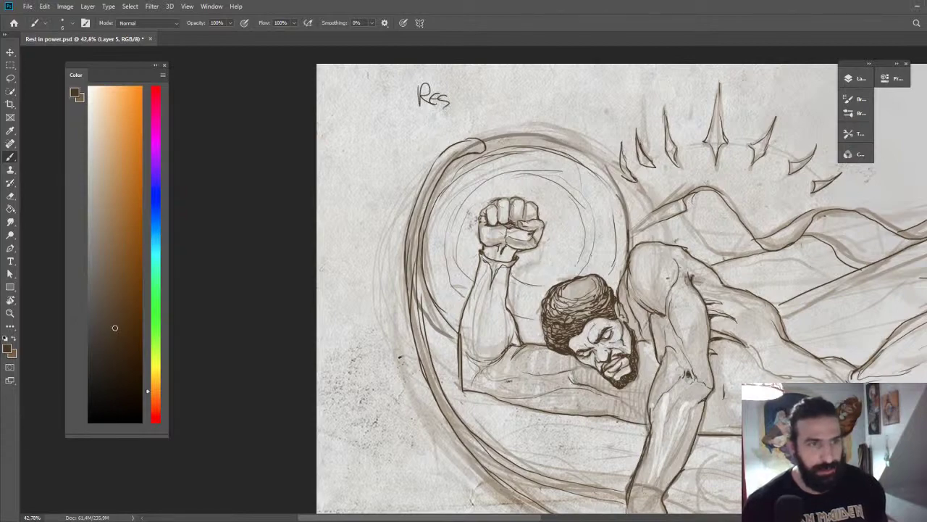
Paste the copied photo of the notebook sketch page over the composition as a new layer.
left_click_drag(527, 225, 482, 222)
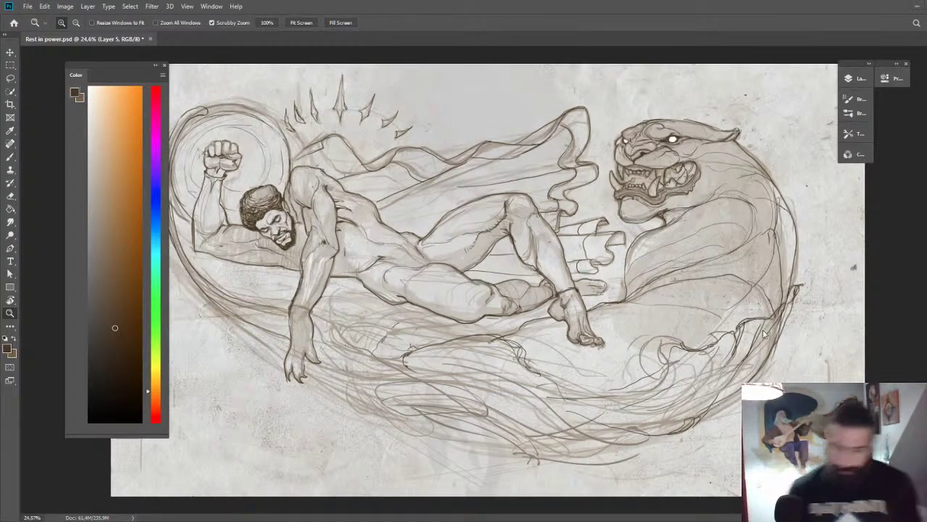
left_click(638, 227)
key("ctrl+v")
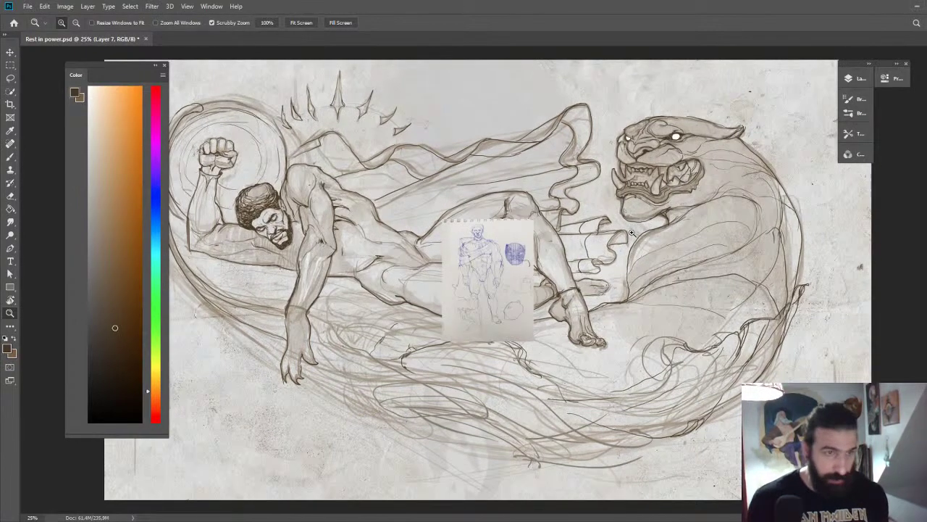
Try a curved cloak neckline across the chest of the standing figure in the pasted sketch, then undo it.
mouse_move(465, 255)
left_mouse_down()
mouse_move(513, 269)
mouse_move(523, 262)
left_mouse_up()
mouse_move(542, 237)
left_mouse_down()
mouse_move(641, 125)
mouse_move(627, 110)
left_mouse_up()
key("b")
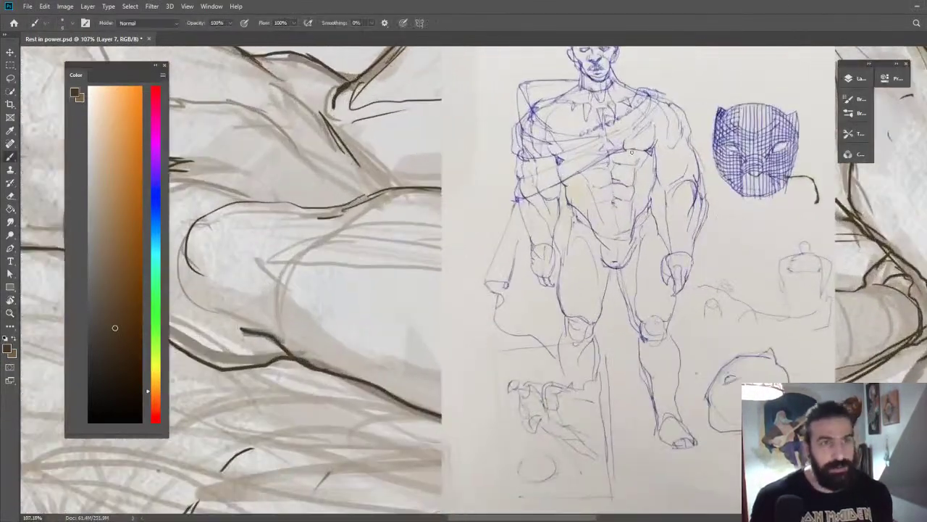
left_click_drag(638, 141, 606, 181)
mouse_move(612, 136)
left_mouse_down()
mouse_move(540, 170)
mouse_move(494, 125)
left_mouse_up()
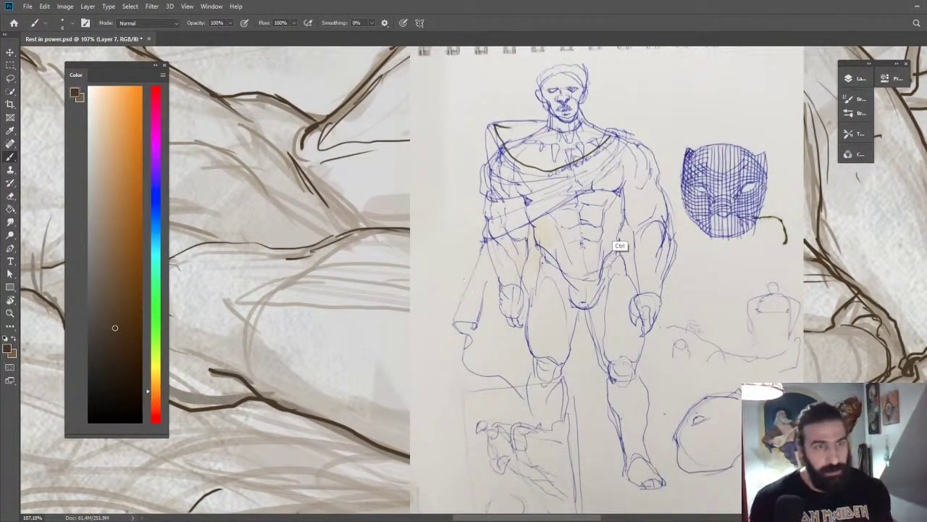
key("ctrl+z")
Examine the standing figure's face, necklace and draped chest, and the mask study on the sketch page.
left_click_drag(620, 210, 599, 192)
left_click_drag(584, 140, 650, 171)
key("b")
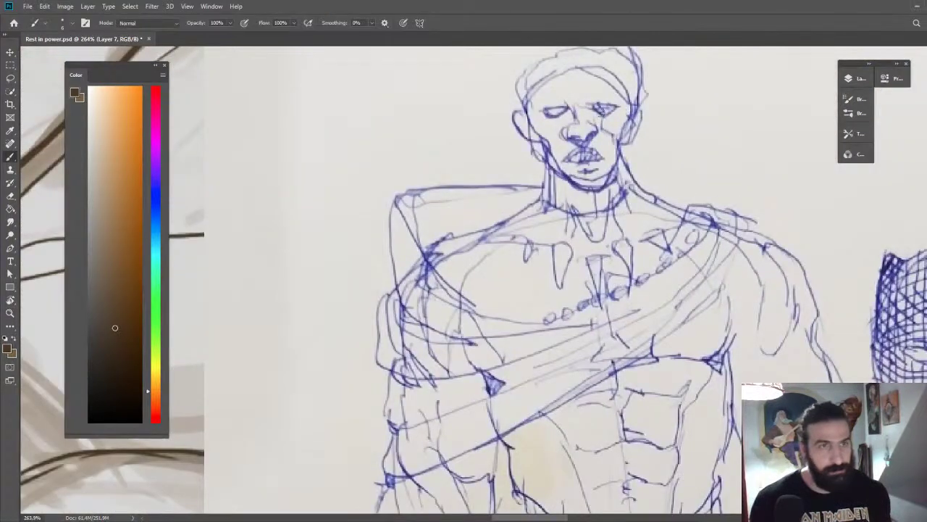
mouse_move(587, 107)
left_mouse_down()
mouse_move(608, 117)
mouse_move(610, 102)
mouse_move(555, 113)
left_mouse_up()
key("z")
left_click_drag(593, 129, 572, 247)
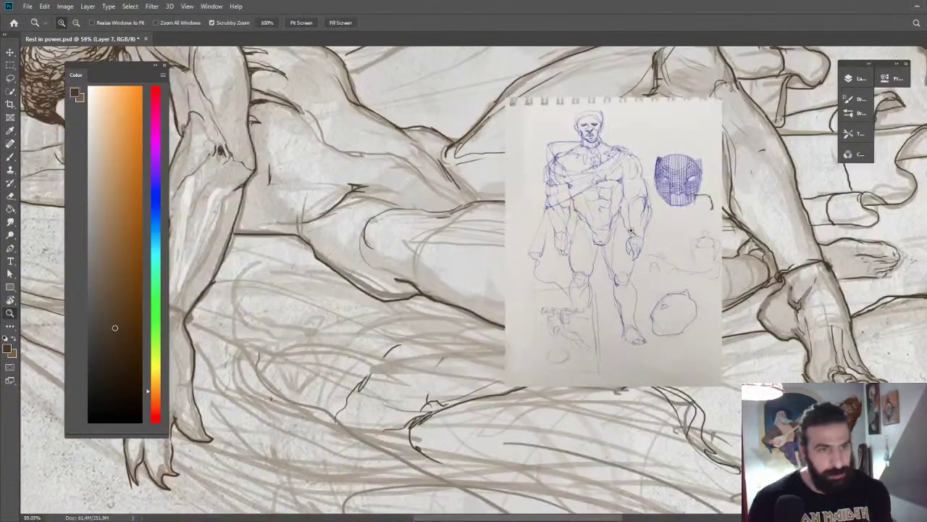
left_click(628, 178)
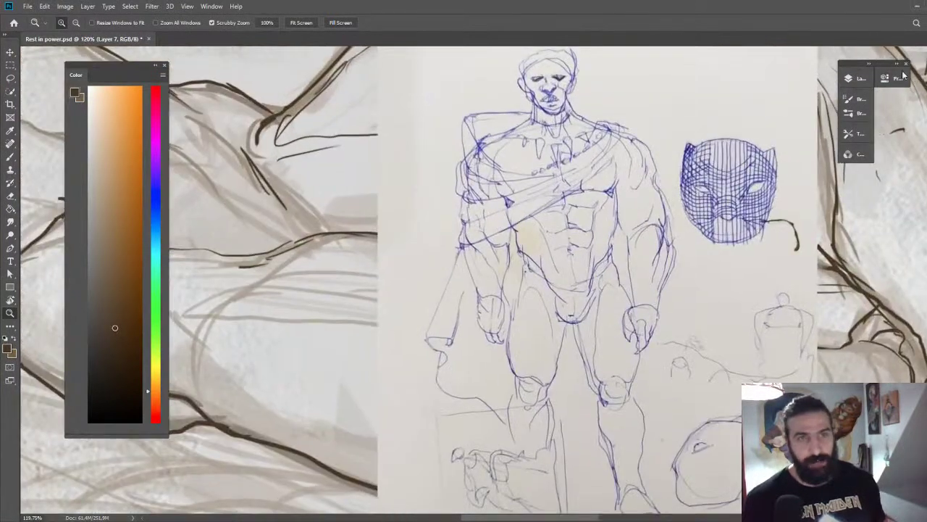
Hide the pasted sketch on Layer 7 and make Layer 5 the active layer again.
left_click(854, 78)
left_click(724, 148)
left_click_drag(699, 190, 634, 219)
left_click(742, 163)
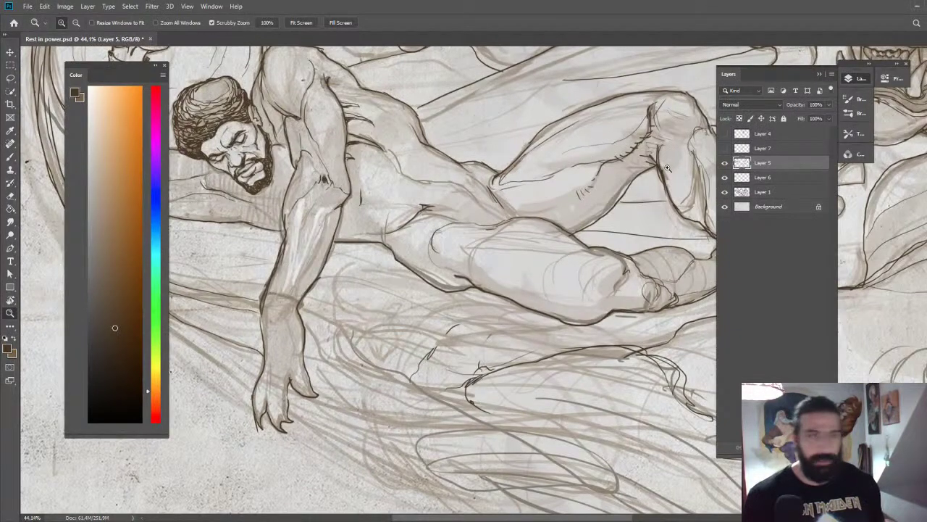
left_click_drag(659, 176, 622, 146)
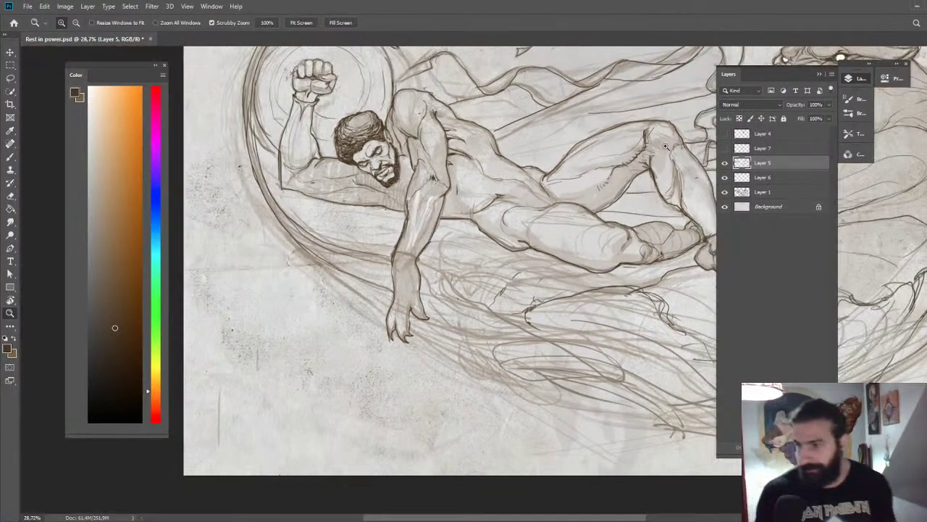
left_click_drag(603, 183, 670, 204)
left_click(820, 75)
Refine the edge of the man's jaw and beard above the folded arm with the Eraser and Brush.
mouse_move(424, 192)
left_mouse_down()
mouse_move(469, 189)
mouse_move(487, 275)
mouse_move(555, 254)
mouse_move(547, 225)
mouse_move(536, 310)
mouse_move(573, 297)
mouse_move(542, 310)
mouse_move(532, 308)
mouse_move(543, 301)
mouse_move(548, 307)
mouse_move(422, 289)
left_mouse_up()
key("r")
key("z")
key("e")
mouse_move(558, 277)
left_mouse_down()
mouse_move(533, 301)
mouse_move(510, 297)
mouse_move(538, 311)
mouse_move(557, 284)
mouse_move(631, 271)
mouse_move(653, 291)
mouse_move(592, 182)
mouse_move(631, 199)
left_mouse_up()
key("b")
key("z")
key("r")
left_click(497, 237)
key("w")
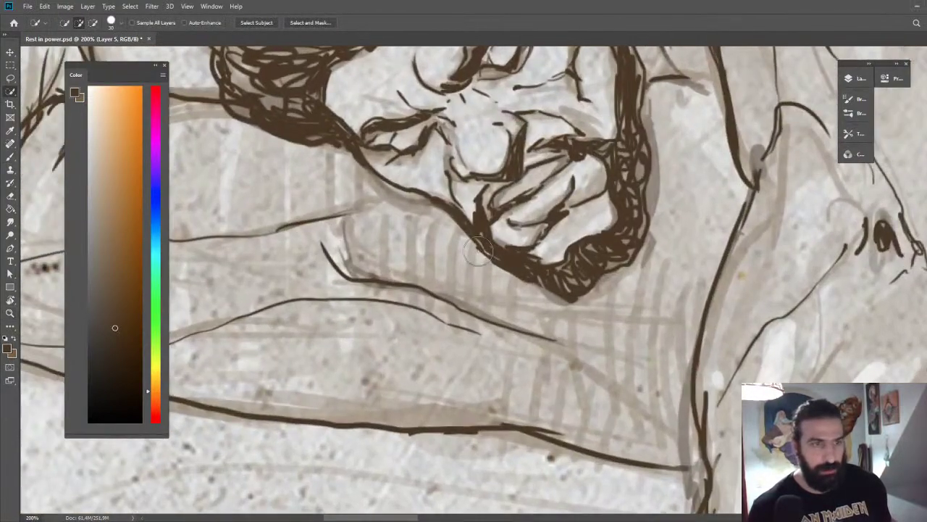
left_click(490, 260)
key("ctrl+d")
key("e")
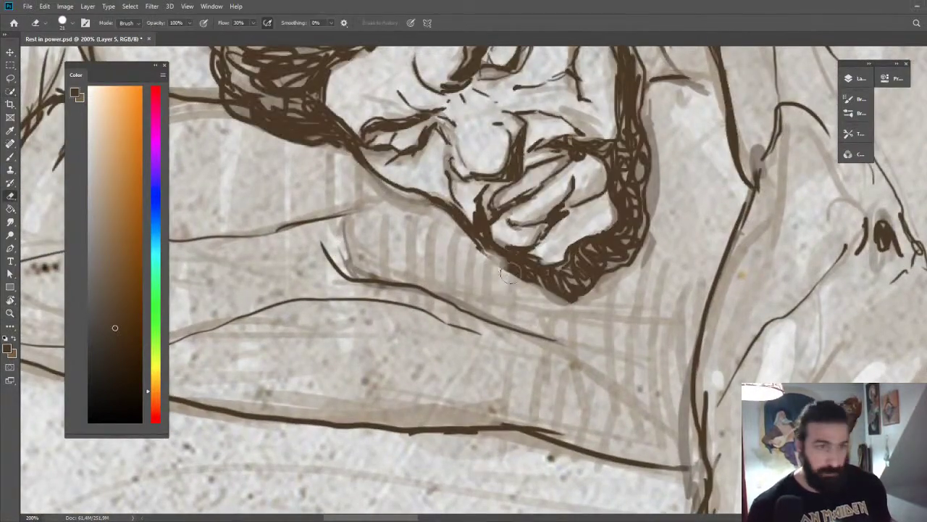
key("r")
left_click_drag(499, 250, 529, 286)
key("b")
mouse_move(515, 292)
left_mouse_down()
mouse_move(516, 263)
mouse_move(558, 258)
mouse_move(541, 250)
left_mouse_up()
key("z")
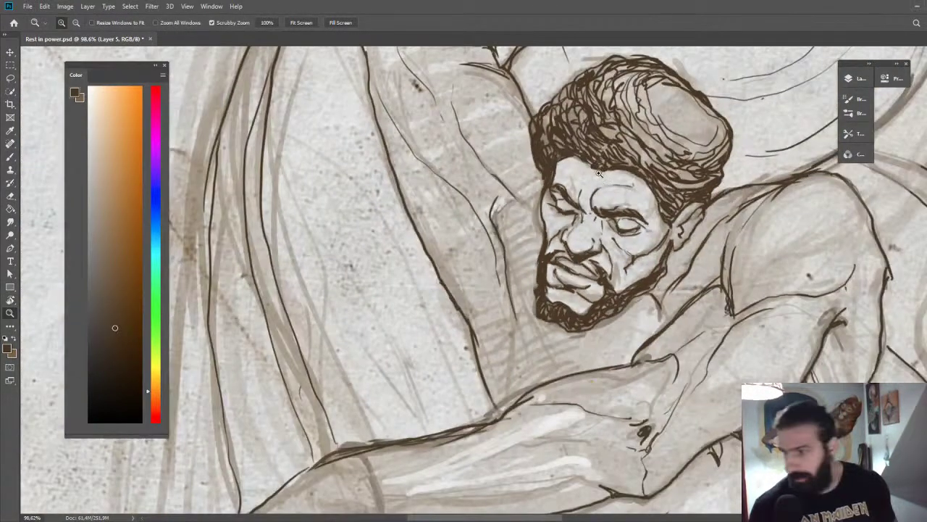
Examine the man's head and folded arm, the whole composition and the raised fist.
key("Escape")
scroll(605, 200, "down", 3)
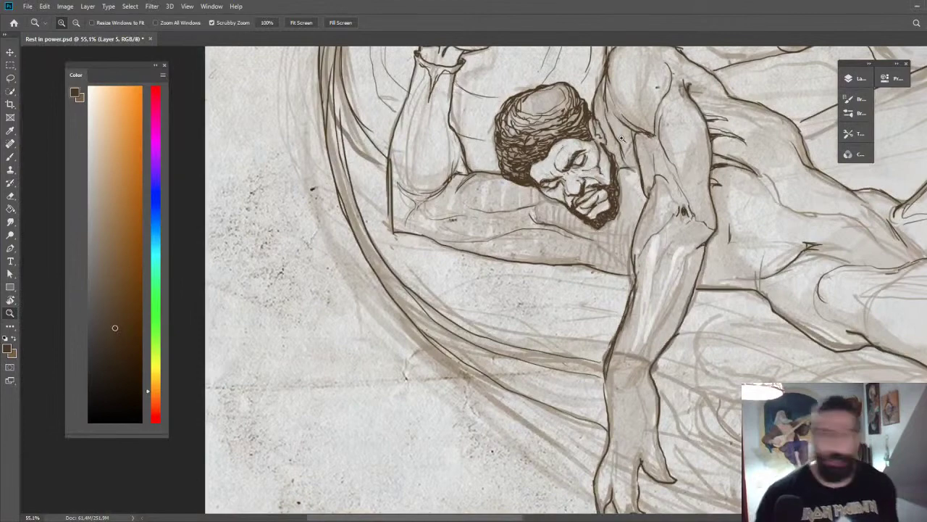
scroll(539, 133, "up", 6)
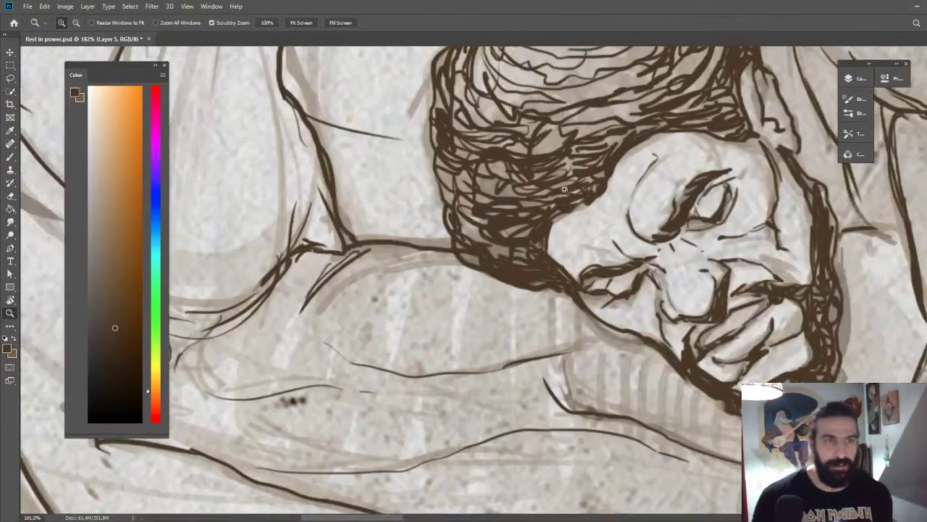
scroll(556, 229, "up", 1)
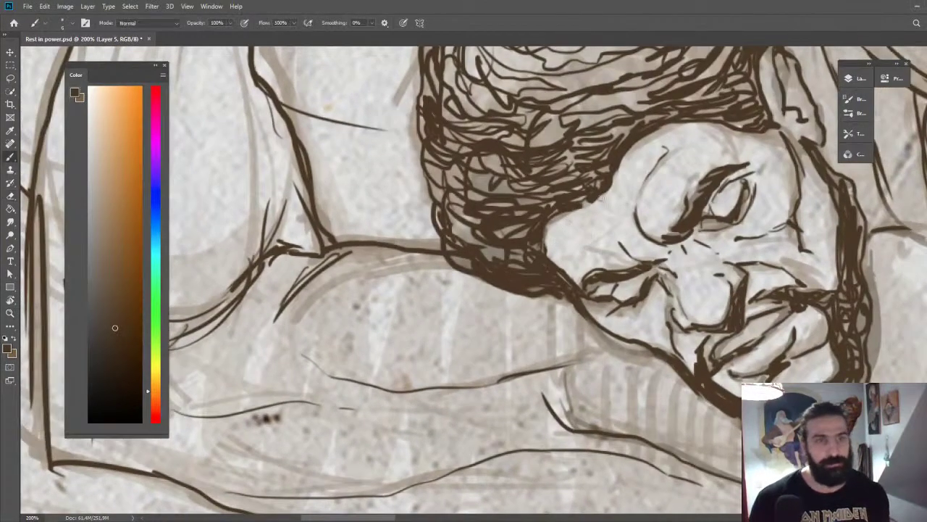
scroll(609, 190, "down", 9)
scroll(580, 203, "up", 1)
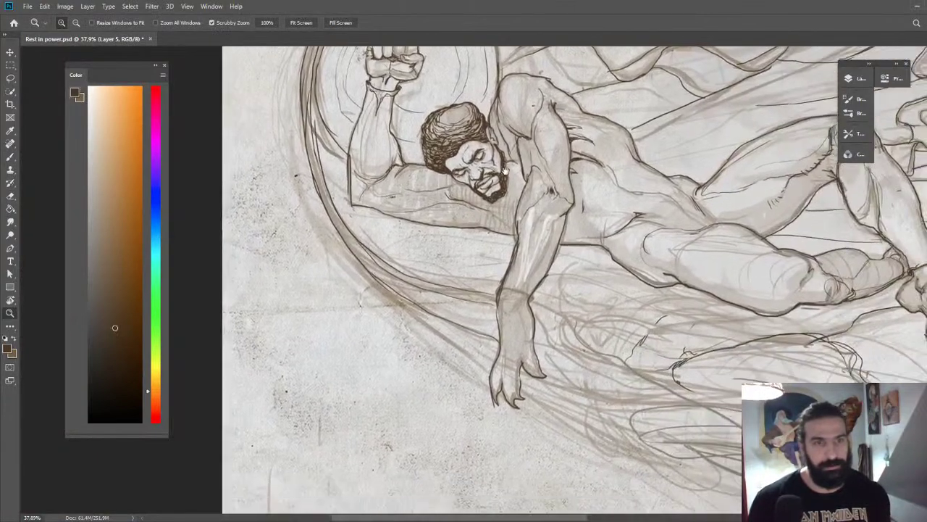
scroll(580, 204, "down", 1)
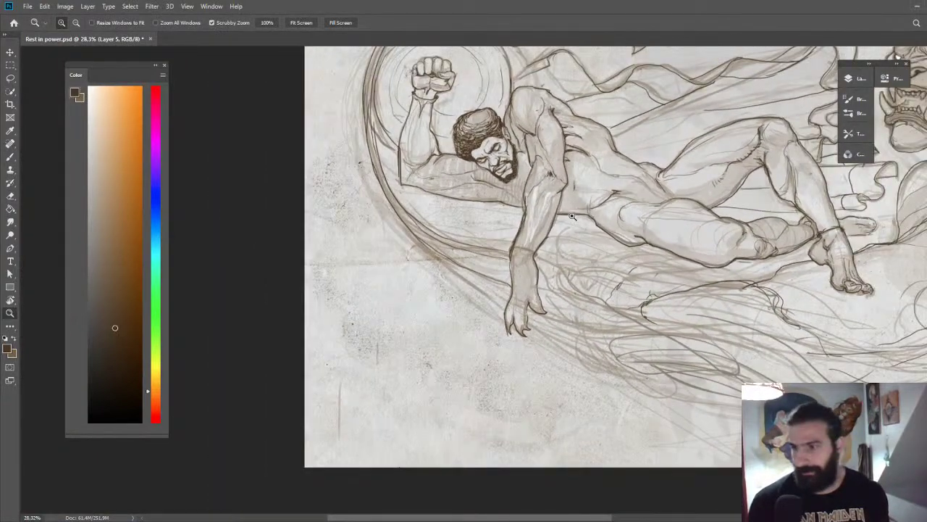
scroll(571, 216, "down", 1)
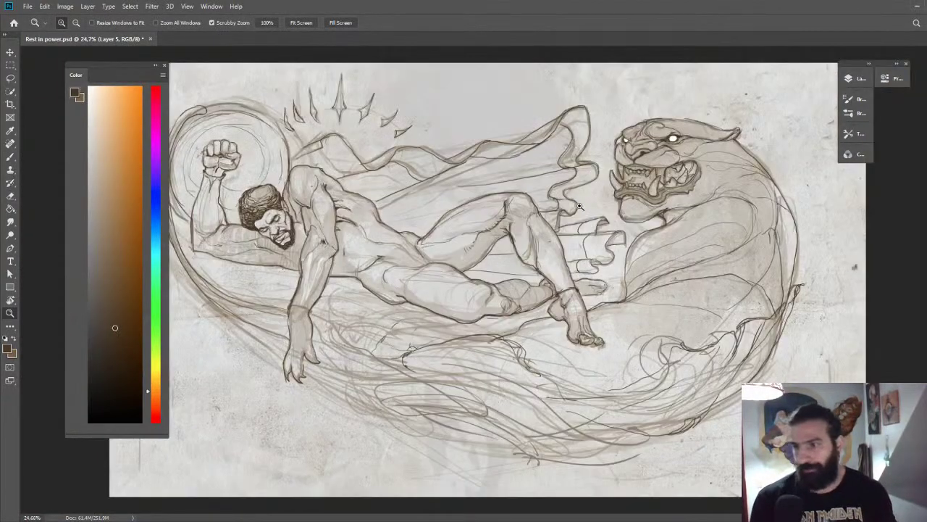
scroll(528, 193, "up", 3)
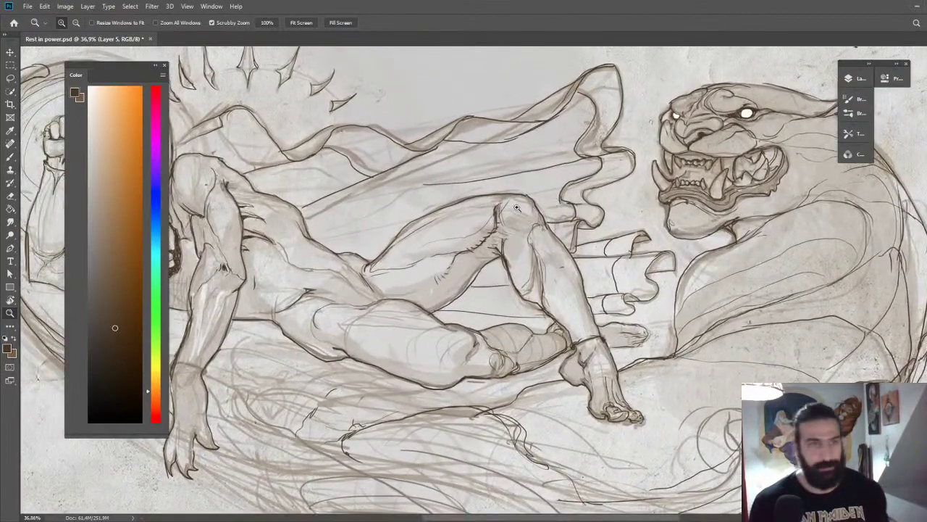
scroll(504, 201, "up", 1)
left_click_drag(499, 184, 841, 153)
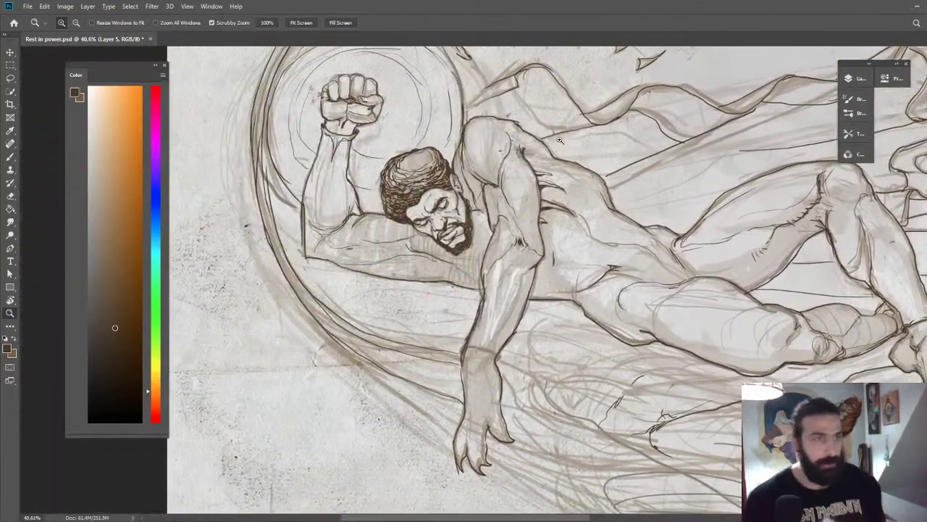
left_click(355, 49)
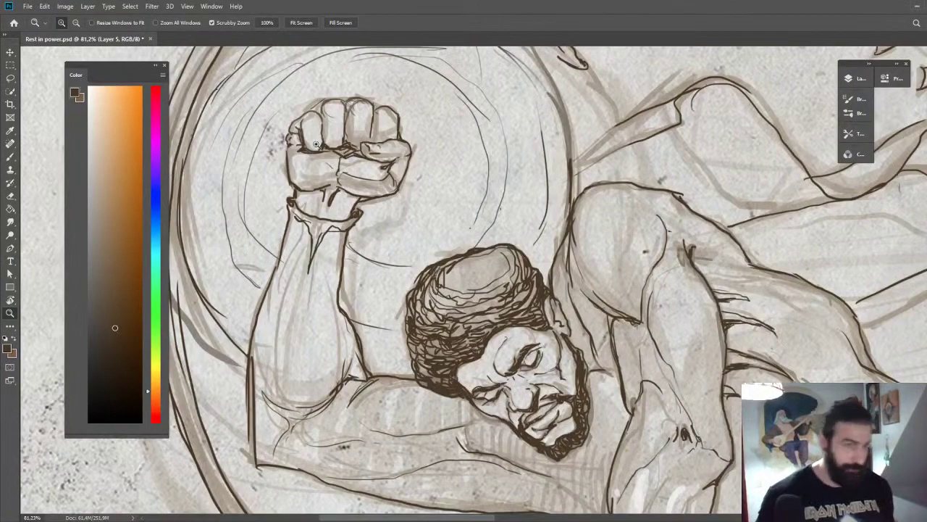
mouse_move(316, 144)
left_mouse_down()
mouse_move(416, 145)
mouse_move(331, 142)
left_mouse_up()
mouse_move(261, 195)
left_mouse_down()
mouse_move(493, 147)
mouse_move(501, 169)
left_mouse_up()
Open the watercolor brush group and choose a textured brush preset from it.
key("b")
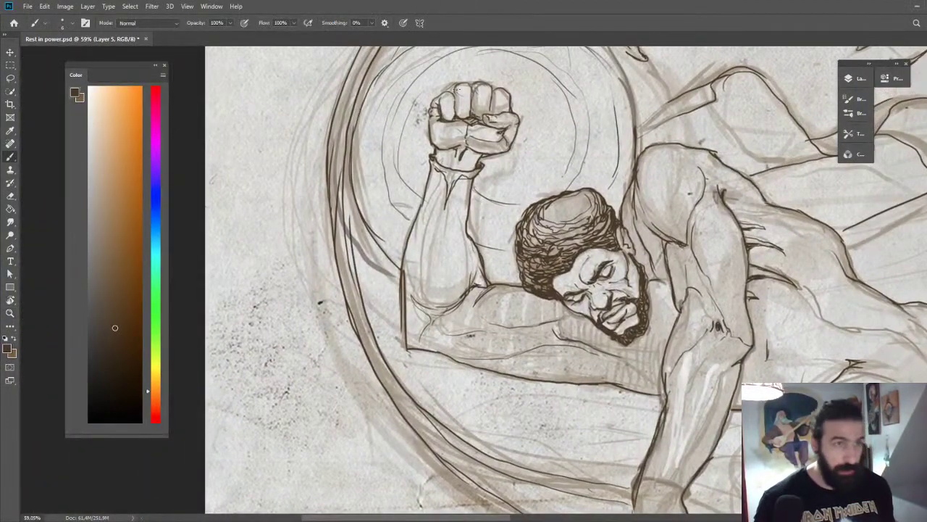
right_click(494, 135)
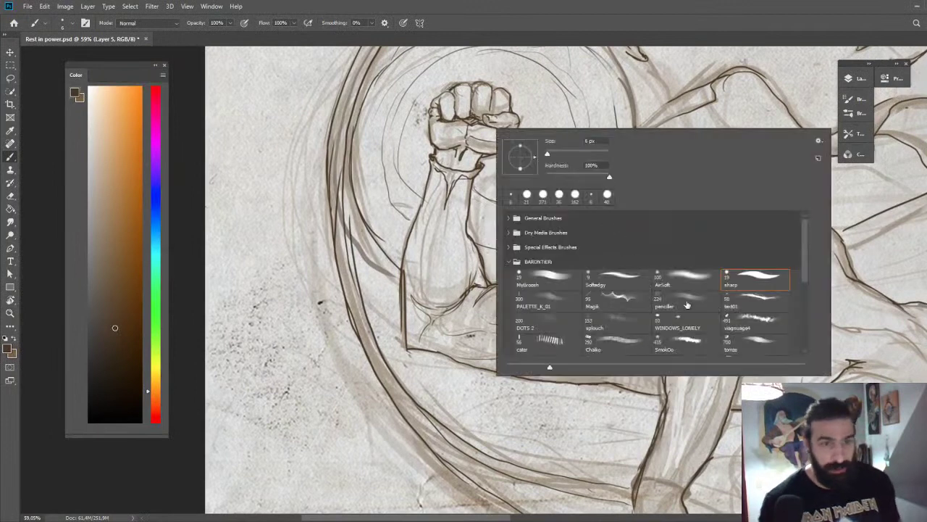
left_click(511, 262)
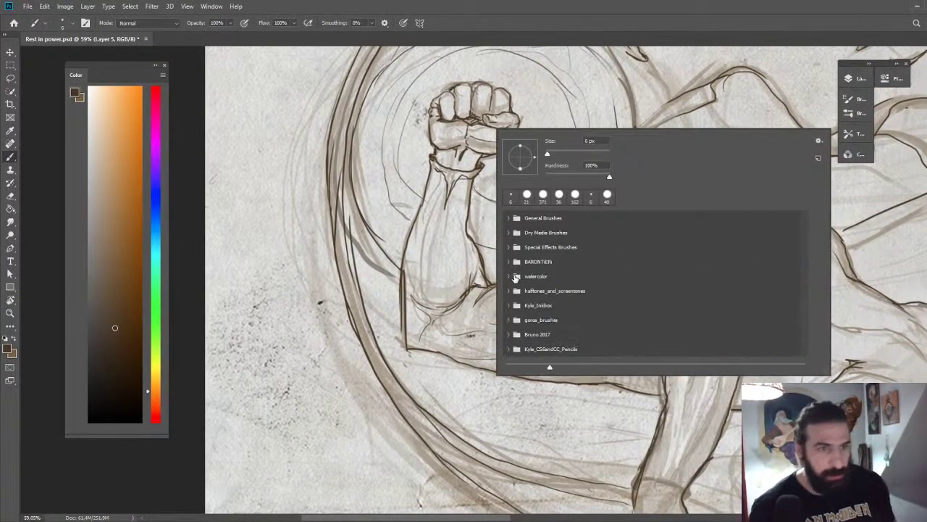
left_click(514, 278)
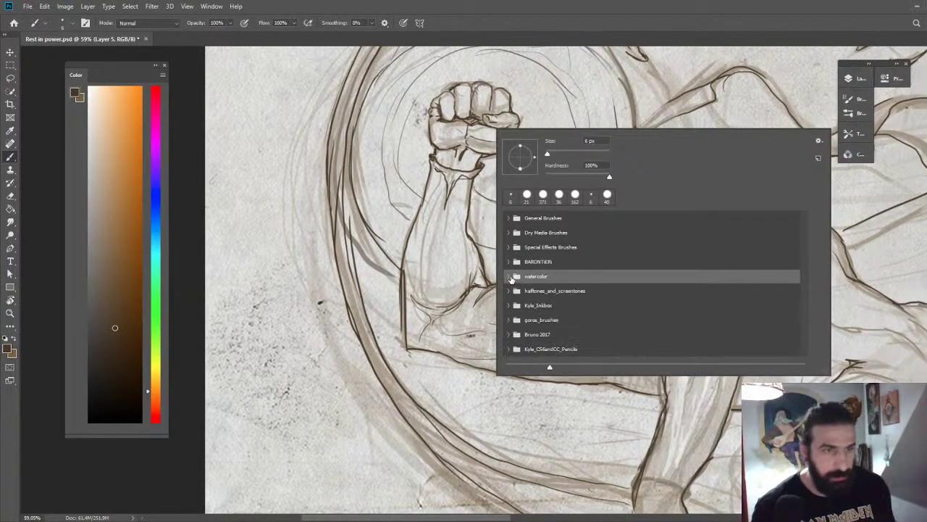
left_click(510, 278)
left_click(555, 293)
left_click(427, 263)
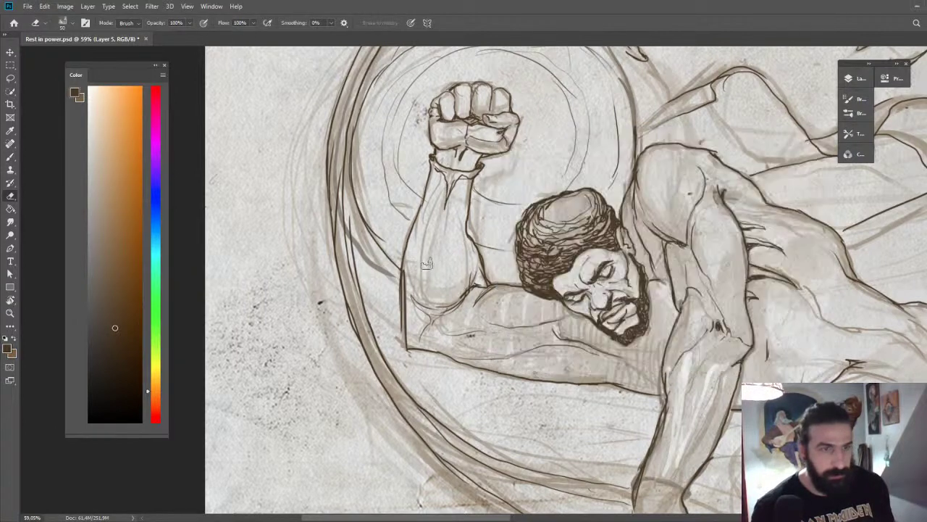
Pick one of the Kyle's Real Watercolor brush presets from the watercolor brush group for painting.
right_click(509, 272)
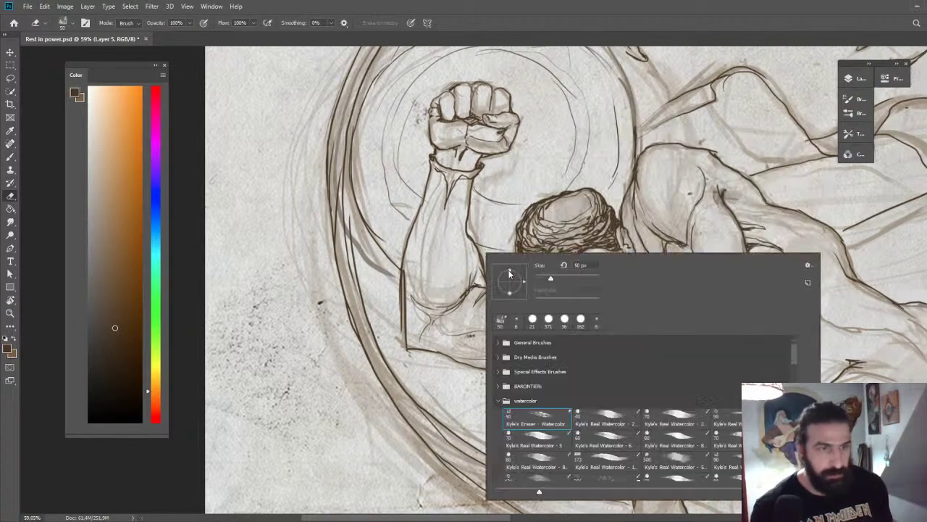
left_click(586, 414)
left_click(441, 210)
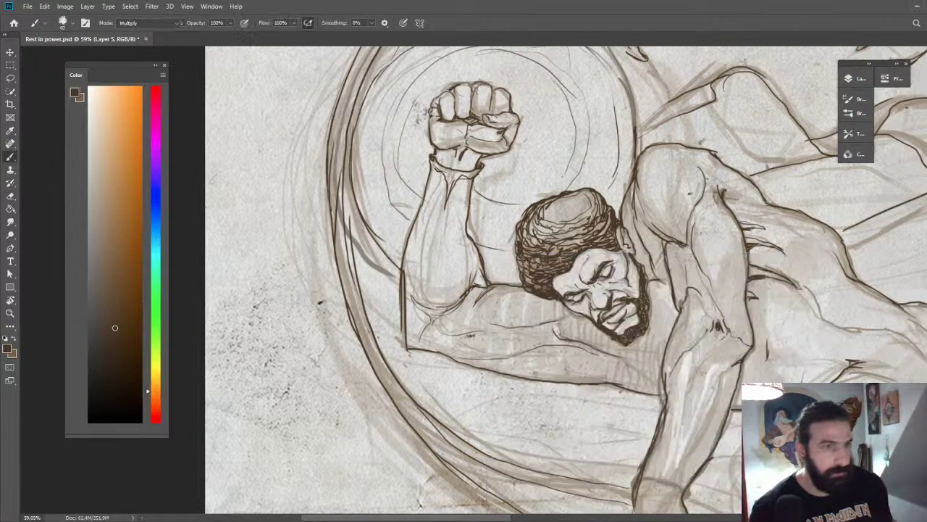
Try different brown skin-tone washes over the man's face on Layer 5.
left_click_drag(153, 395, 153, 401)
left_click(98, 347)
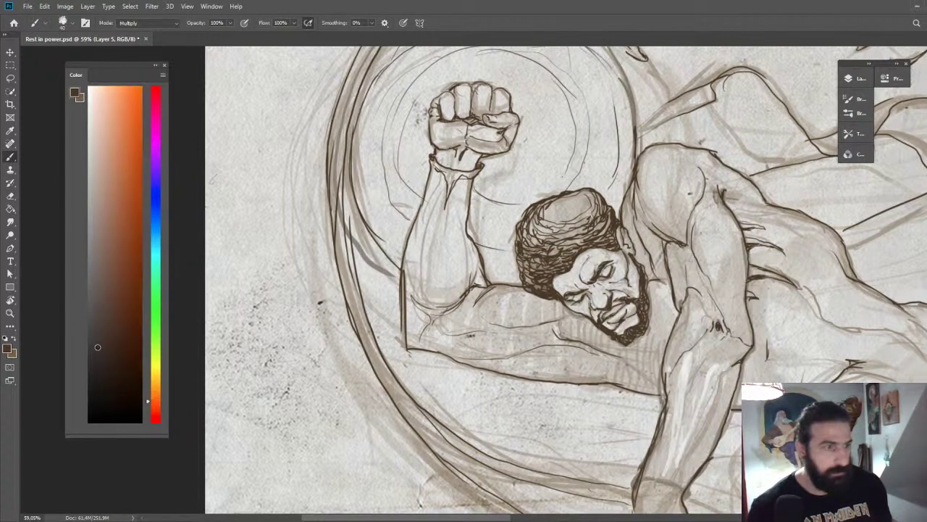
left_click_drag(604, 295, 597, 300)
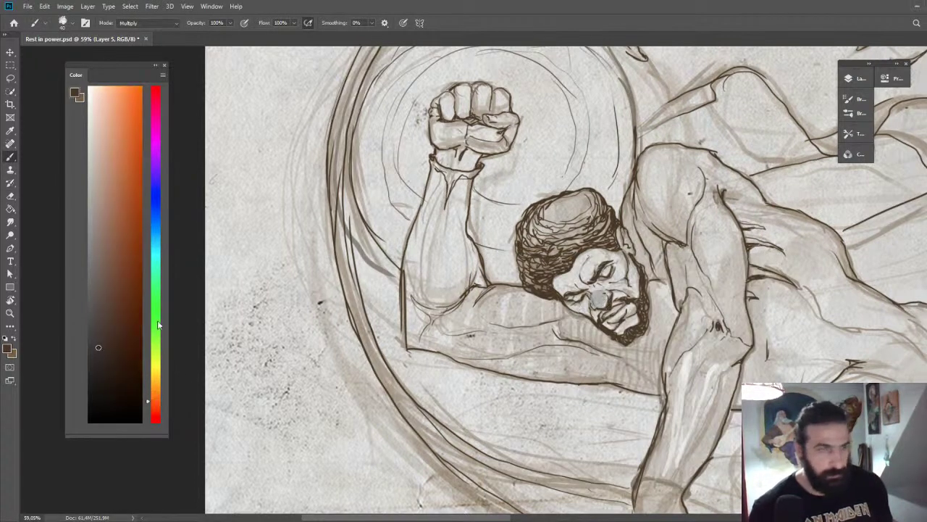
left_click(111, 192)
key("ctrl+z")
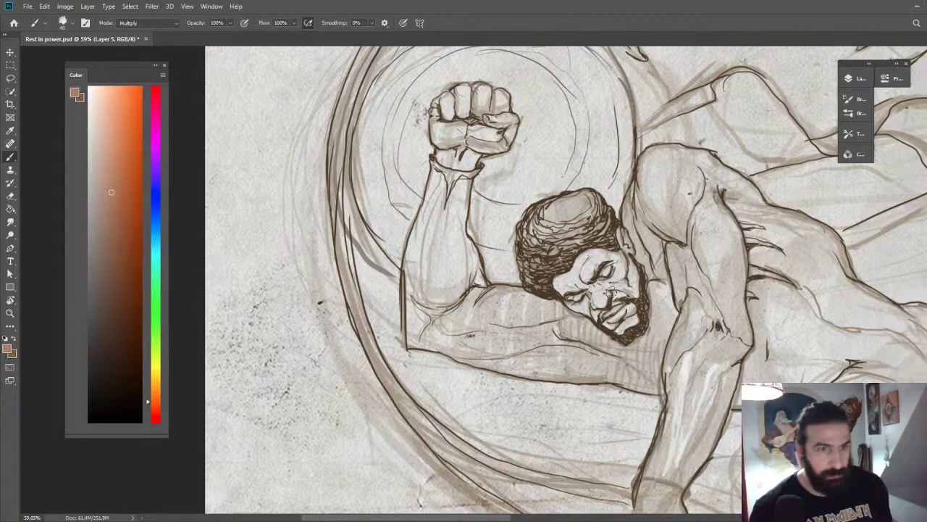
mouse_move(594, 294)
left_mouse_down()
mouse_move(603, 301)
mouse_move(609, 291)
mouse_move(585, 305)
mouse_move(595, 316)
mouse_move(617, 318)
mouse_move(603, 297)
mouse_move(565, 280)
mouse_move(591, 261)
mouse_move(627, 286)
mouse_move(628, 323)
mouse_move(610, 331)
left_mouse_up()
left_click(103, 240)
key("ctrl+z")
key("ctrl+z")
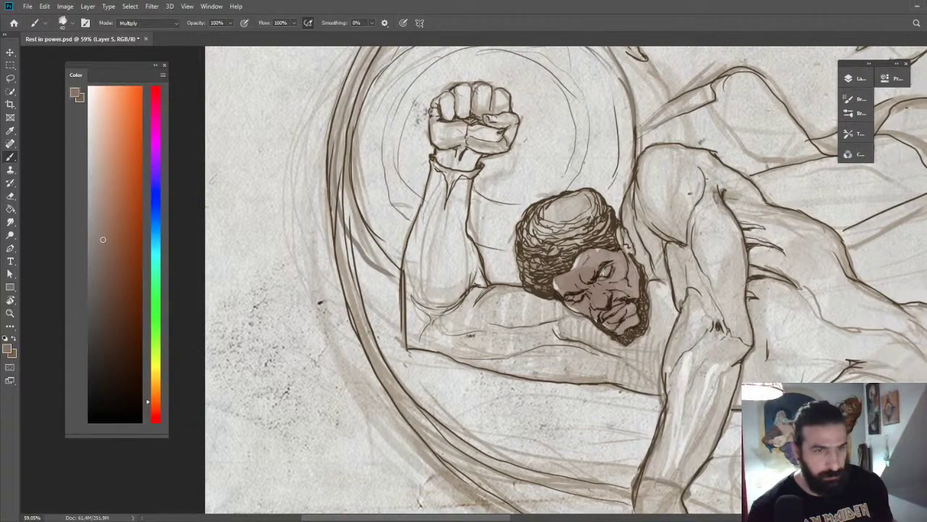
mouse_move(561, 300)
left_mouse_down()
mouse_move(589, 316)
mouse_move(578, 255)
mouse_move(624, 282)
left_mouse_up()
Compare the drawing with Layer 5, Layer 6 and Layer 1 hidden and shown, examining the whole composition.
key("z")
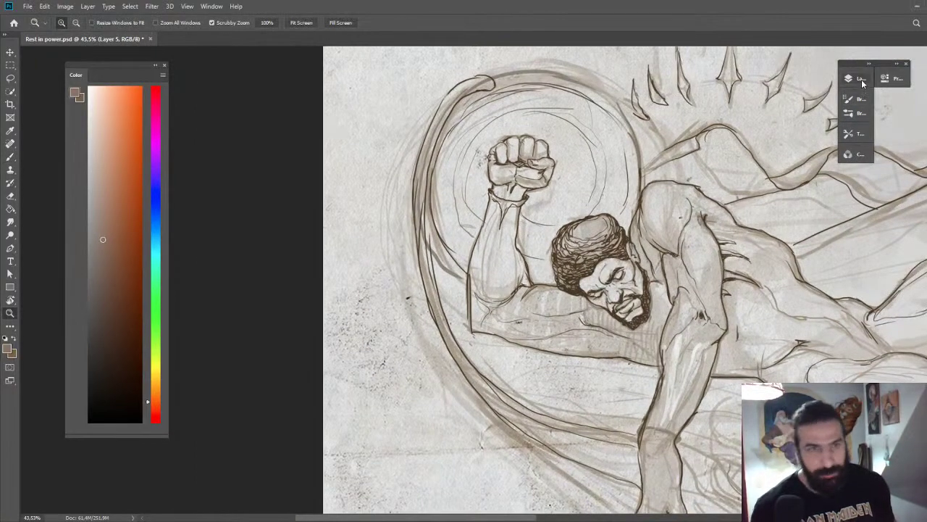
left_click(859, 78)
left_click(724, 163)
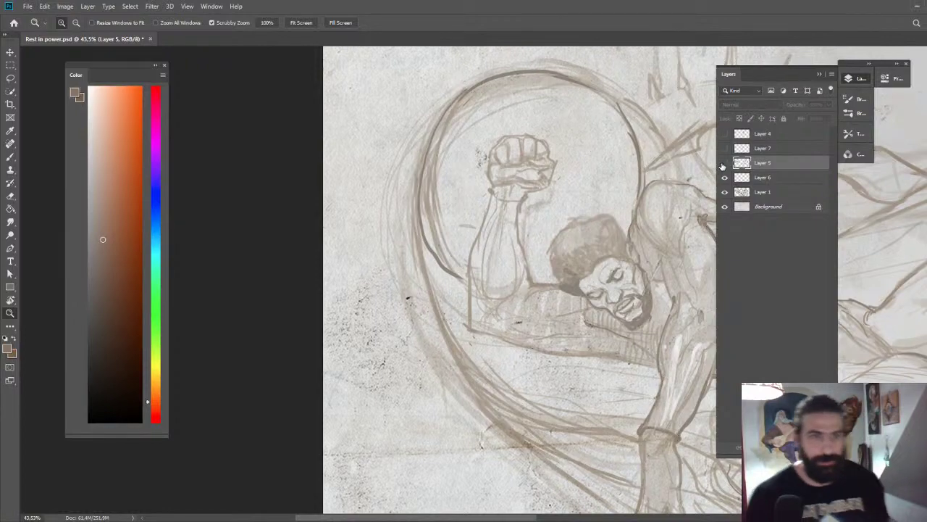
left_click(725, 163)
left_click(724, 177)
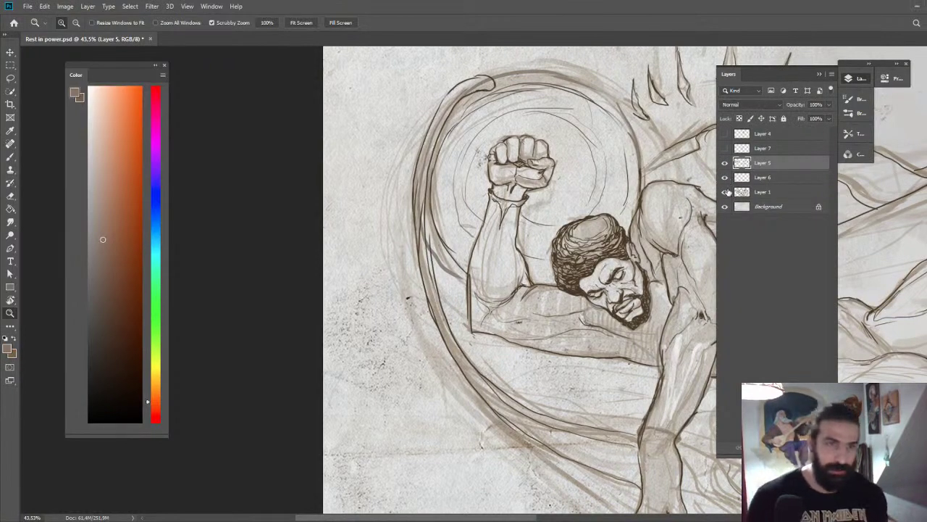
left_click(724, 192)
mouse_move(696, 254)
left_mouse_down()
mouse_move(636, 258)
mouse_move(622, 241)
left_mouse_up()
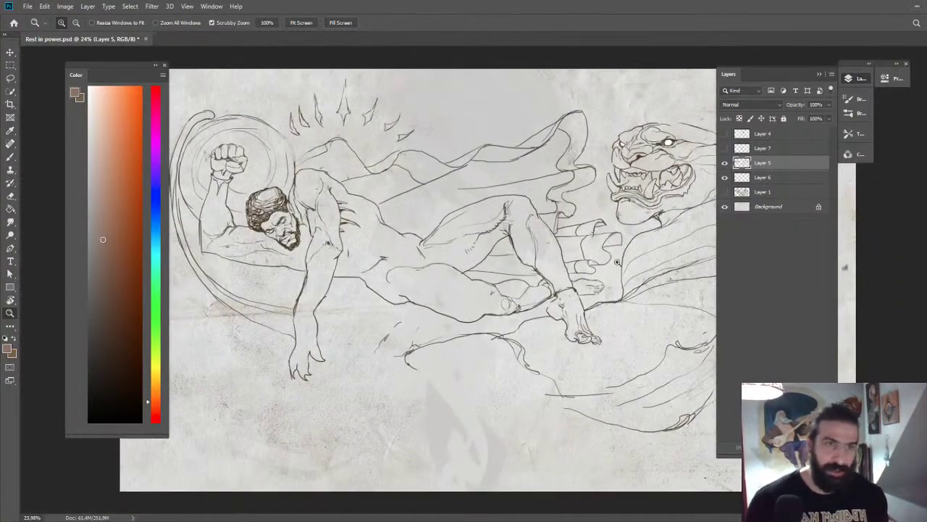
left_click_drag(595, 251, 588, 250)
left_click_drag(590, 204, 611, 205)
left_click_drag(425, 270, 455, 285)
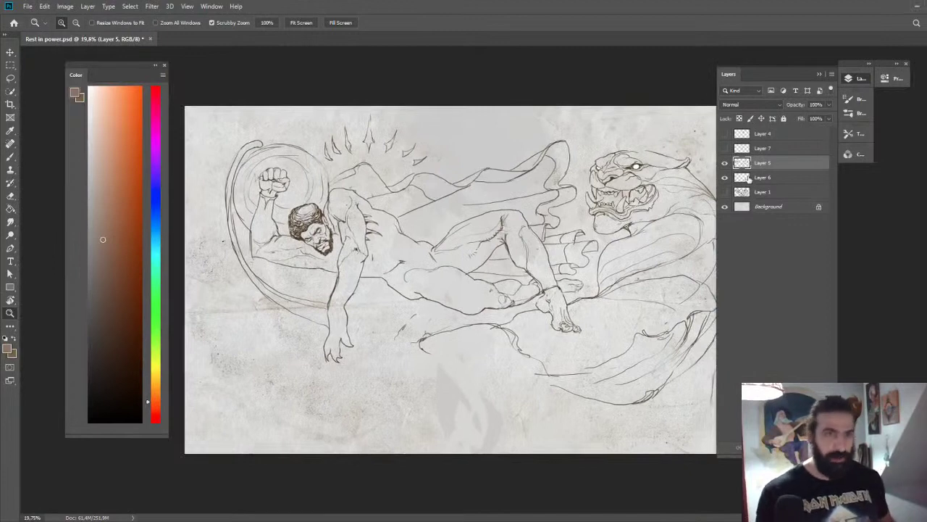
left_click(726, 192)
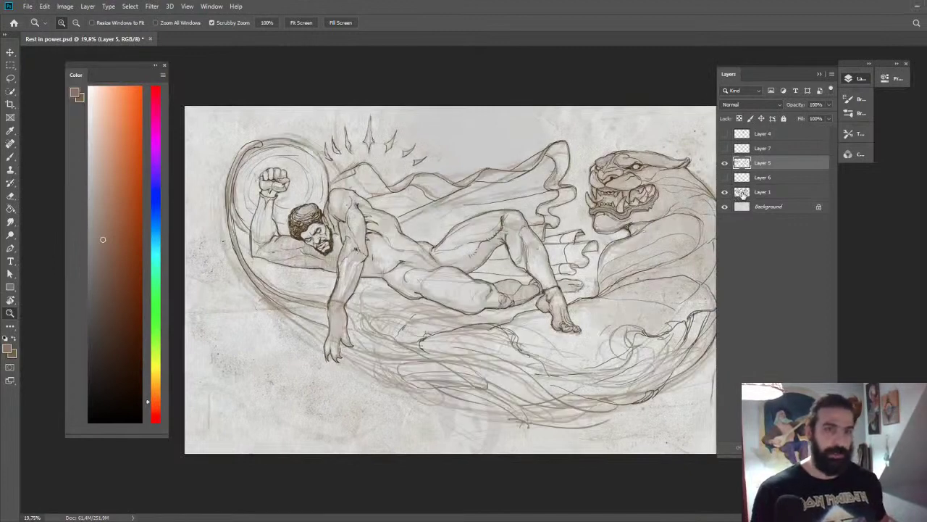
Merge the visible Layer 5, Layer 6 and Layer 1 into a single line-art layer.
left_click(751, 181)
left_click(726, 177)
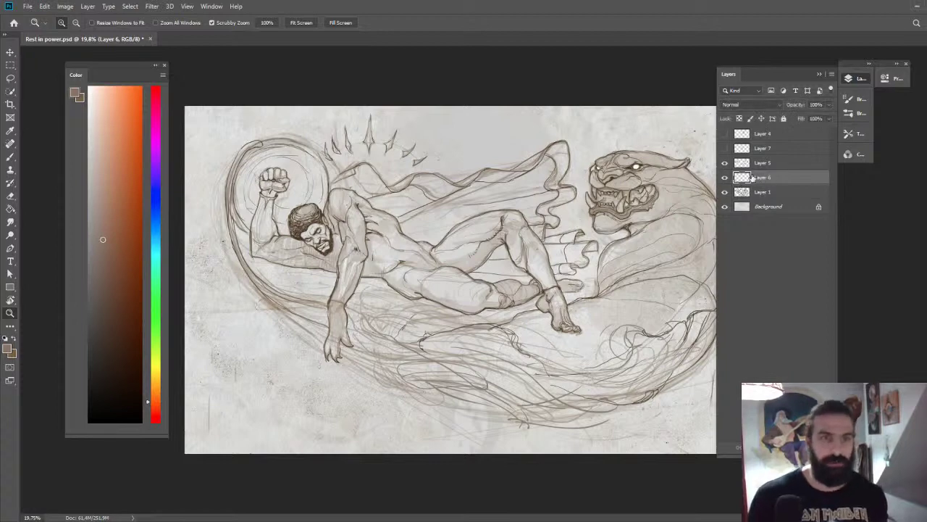
left_click(761, 163, "ctrl")
left_click(757, 191, "ctrl")
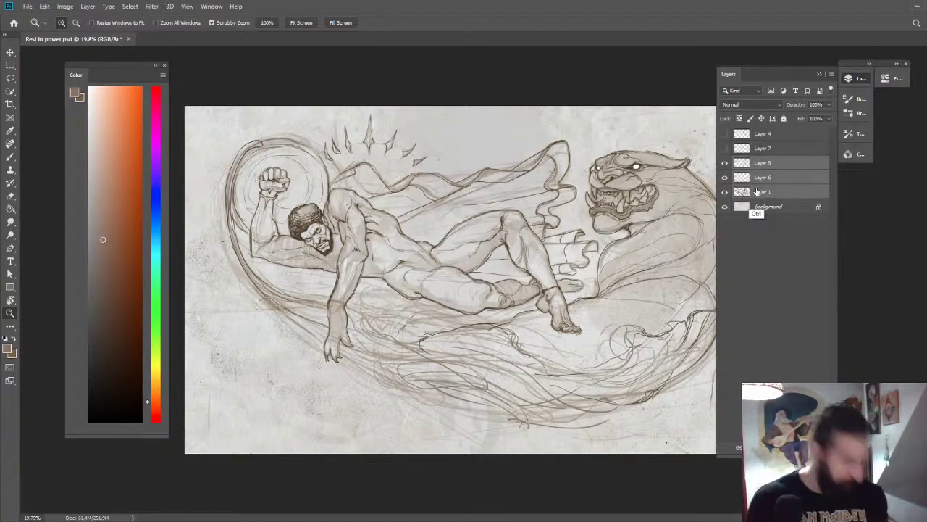
key("ctrl+e")
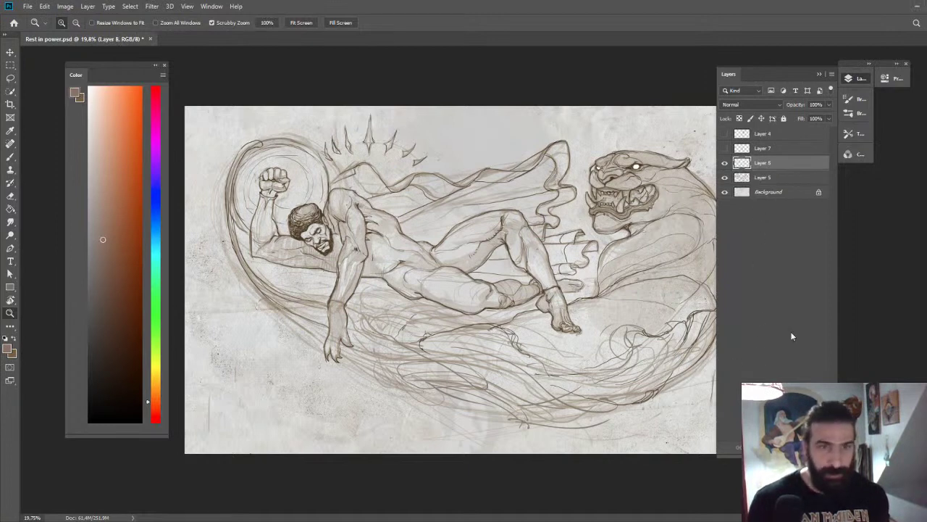
Add a new layer beneath the merged line art, set the line art to Multiply, and make the new layer active.
key("ctrl+shift+alt+n")
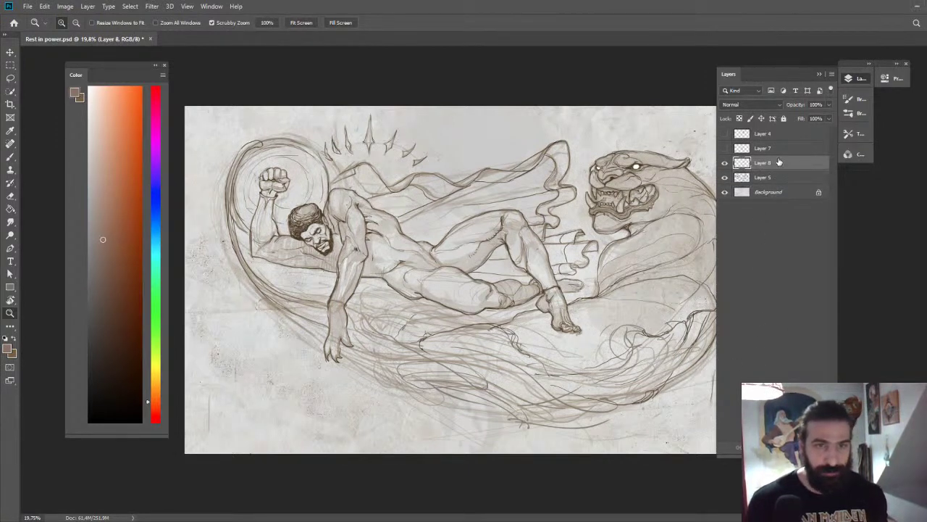
left_click_drag(780, 162, 778, 178)
left_click(770, 165)
left_click(751, 106)
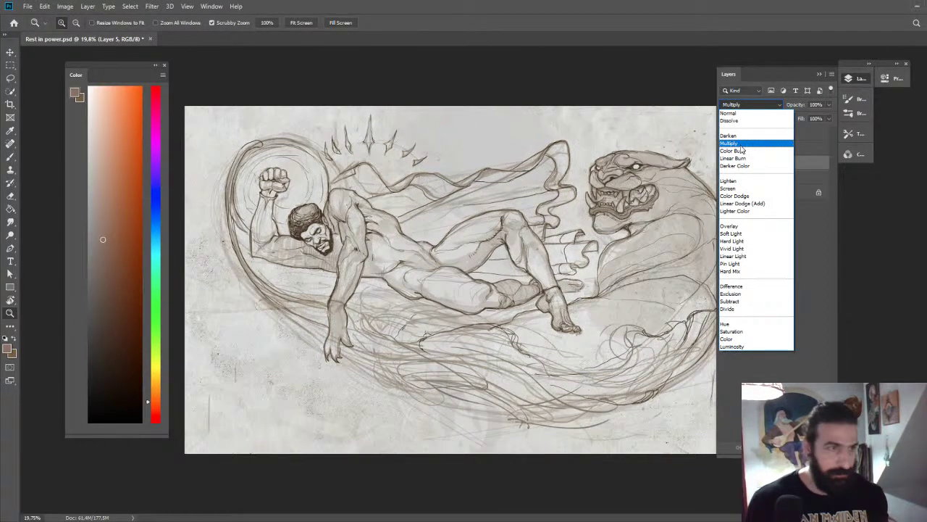
left_click(740, 144)
left_click(756, 179)
Paint the man's face on Layer 8 with light brown watercolor washes, adding redder brown around the nose and cheeks.
left_click_drag(319, 228, 376, 227)
left_click_drag(304, 239, 554, 156)
key("b")
mouse_move(455, 133)
left_mouse_down()
mouse_move(466, 129)
mouse_move(458, 143)
left_mouse_up()
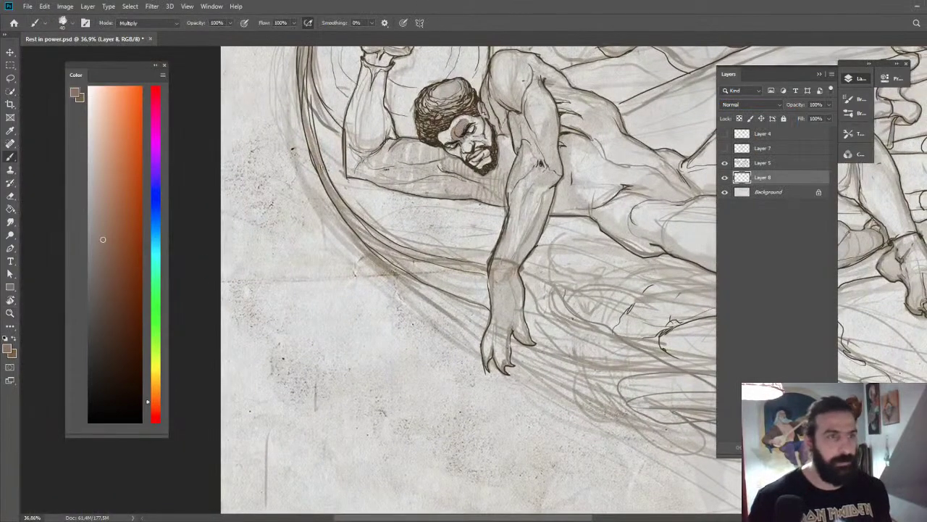
left_click_drag(158, 410, 157, 392)
mouse_move(452, 131)
left_mouse_down()
mouse_move(462, 118)
mouse_move(478, 130)
mouse_move(467, 123)
mouse_move(463, 137)
mouse_move(477, 152)
mouse_move(481, 129)
mouse_move(482, 142)
mouse_move(456, 120)
mouse_move(446, 133)
mouse_move(478, 165)
mouse_move(488, 137)
left_mouse_up()
key("ctrl+z")
key("ctrl+z")
left_click(107, 205)
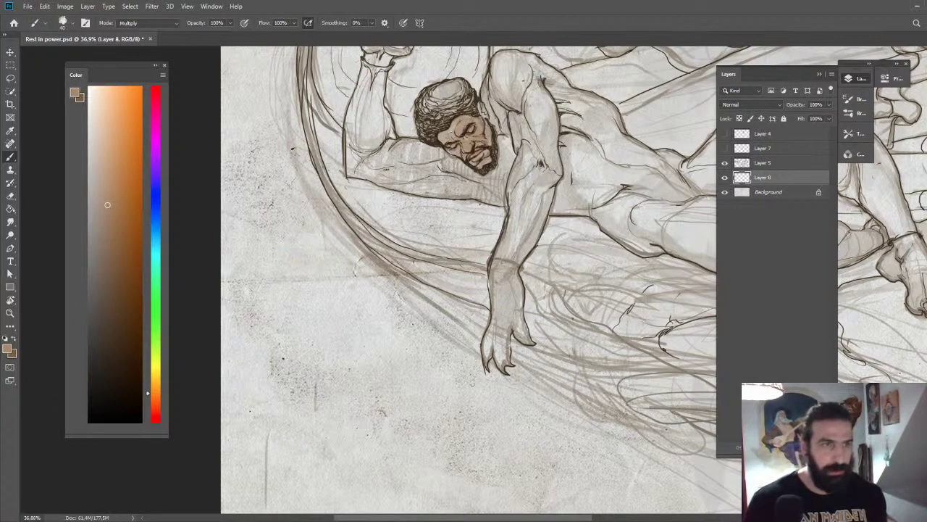
left_click_drag(460, 135, 465, 121)
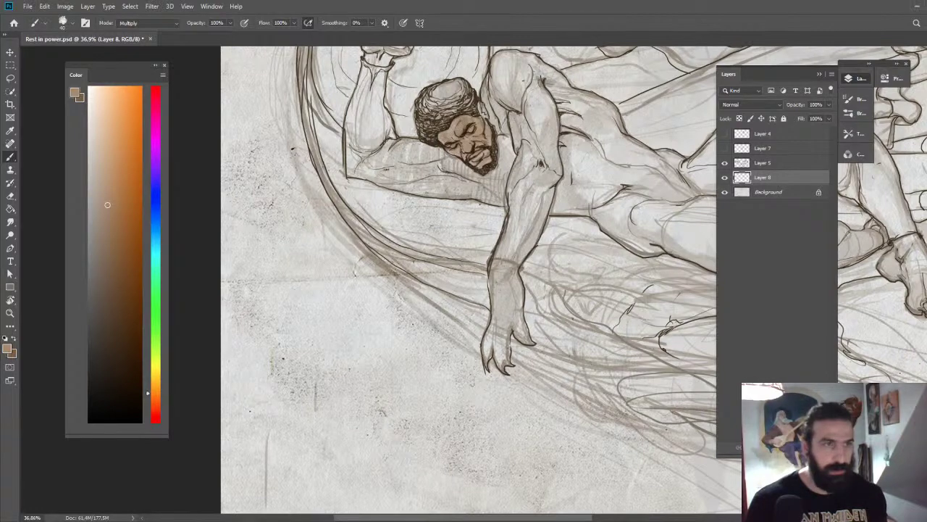
left_click(156, 404)
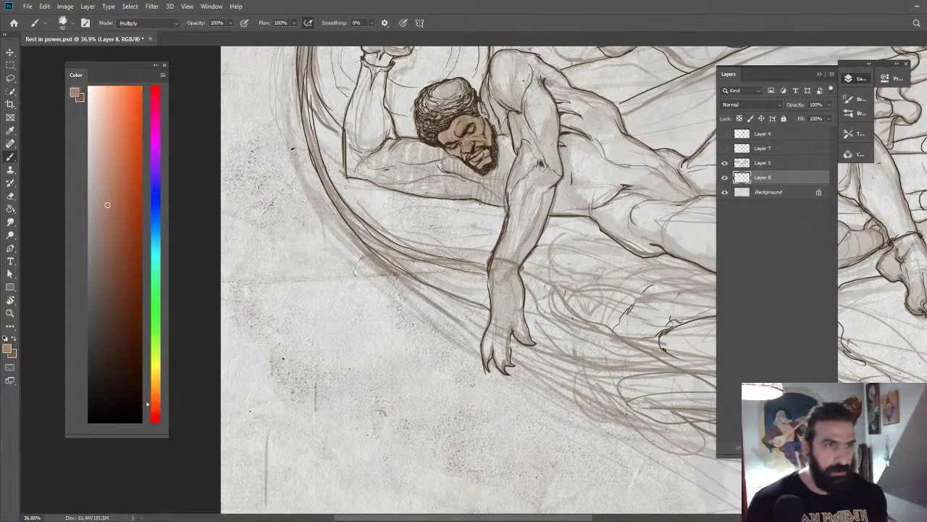
left_click_drag(462, 142, 476, 154)
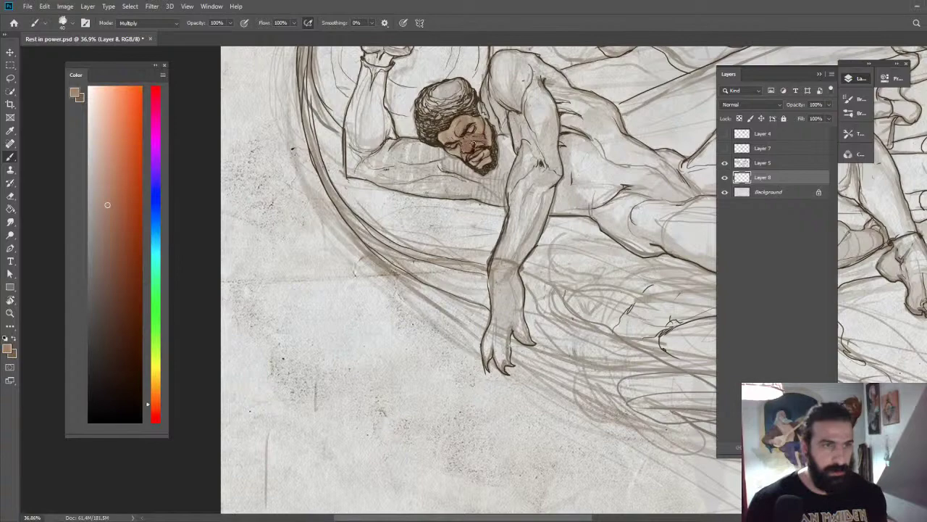
Lay a first reddish-brown watercolor wash over the fingers and thumb of the raised fist.
key("z")
left_click_drag(554, 137, 485, 138)
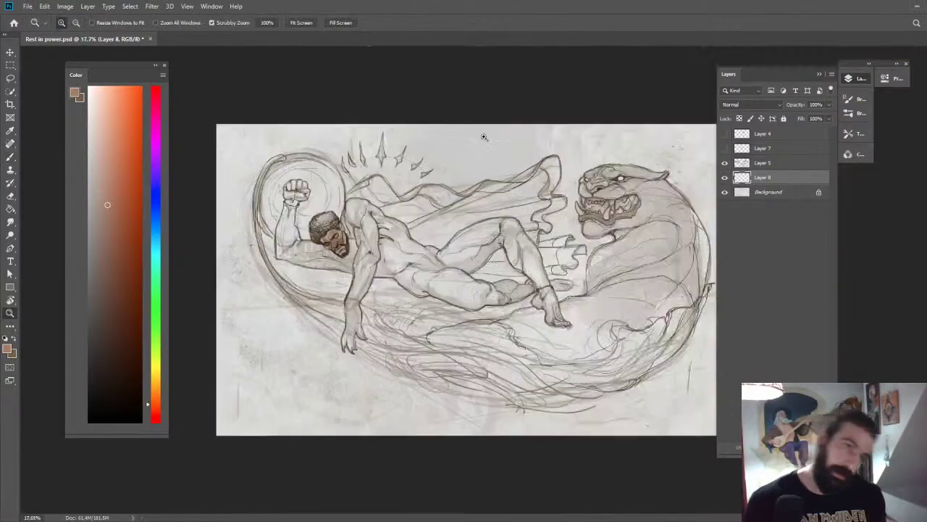
left_click_drag(312, 246, 393, 211)
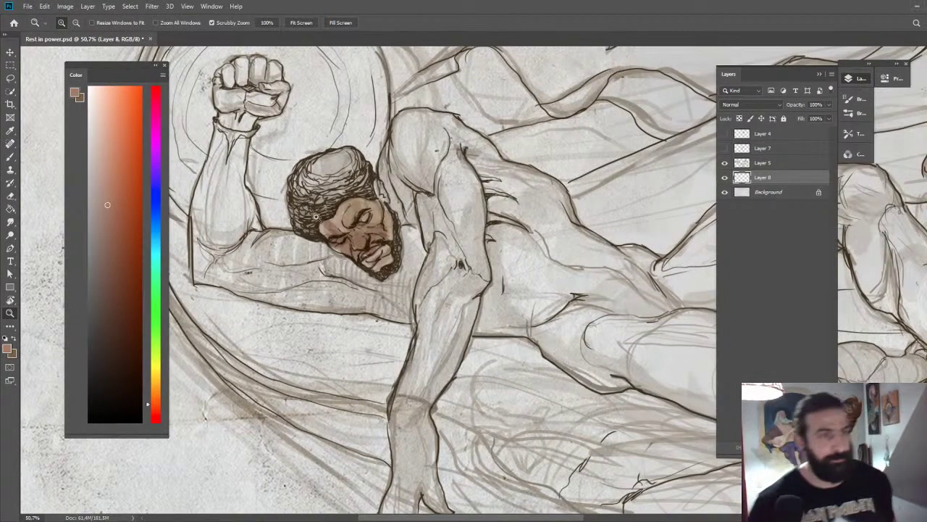
left_click_drag(315, 217, 544, 355)
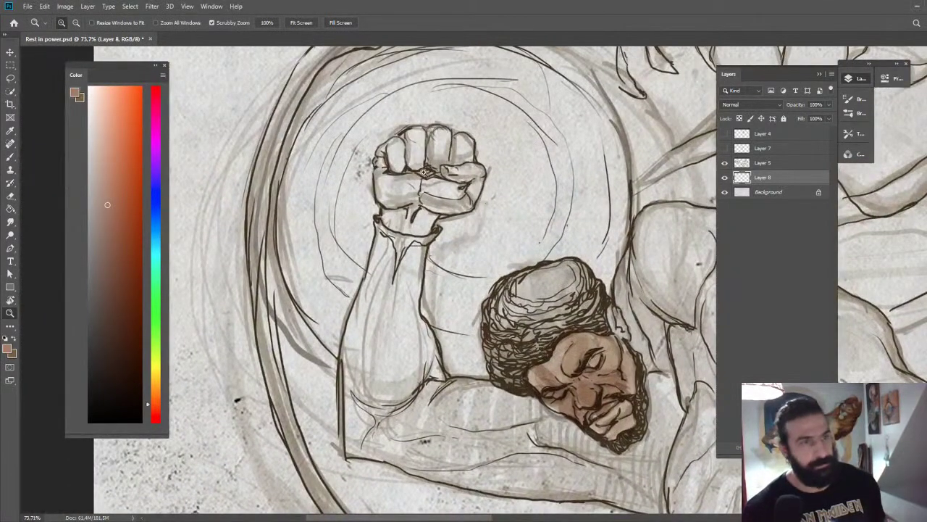
key("b")
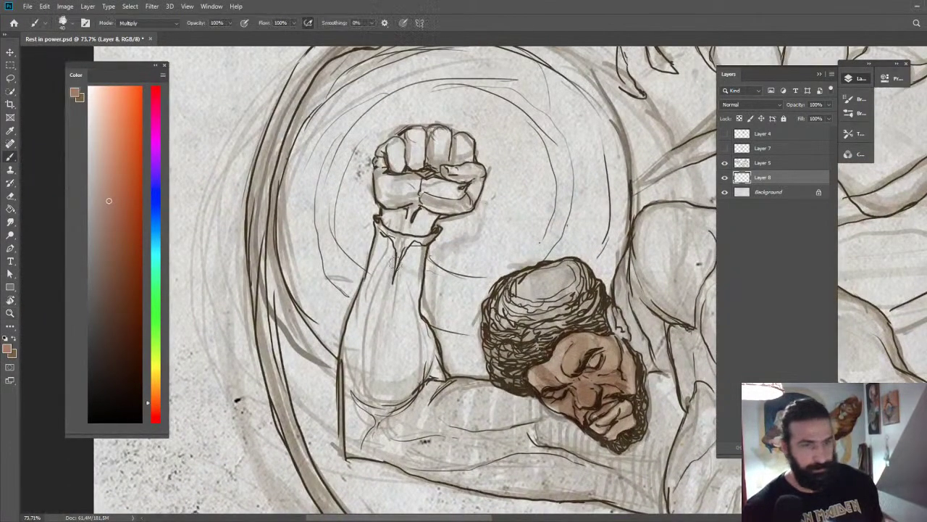
mouse_move(427, 173)
left_mouse_down()
mouse_move(451, 169)
mouse_move(449, 189)
mouse_move(468, 170)
left_mouse_up()
mouse_move(404, 135)
left_mouse_down()
mouse_move(416, 156)
mouse_move(428, 137)
mouse_move(453, 145)
mouse_move(463, 165)
left_mouse_up()
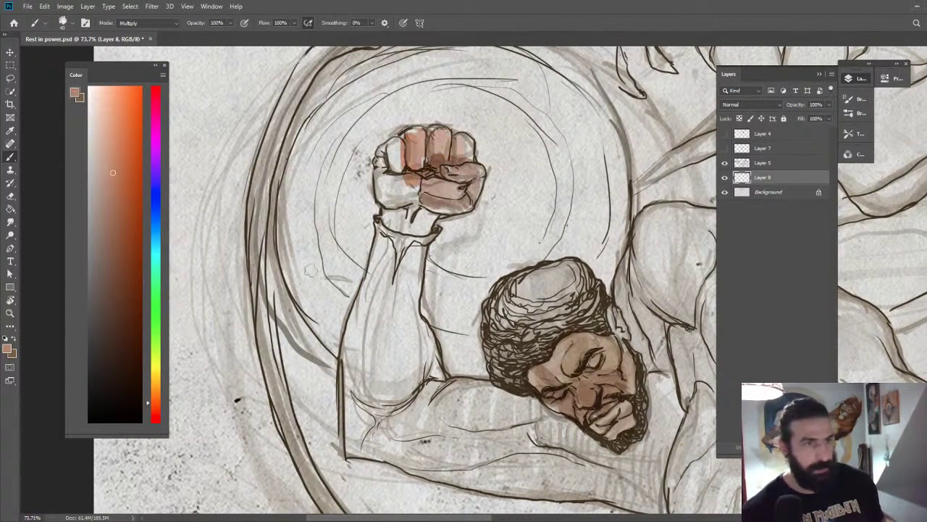
Deepen the raised fist with darker brown washes and glaze the fingers with a pale skin tone.
left_click(154, 407)
left_click(107, 239)
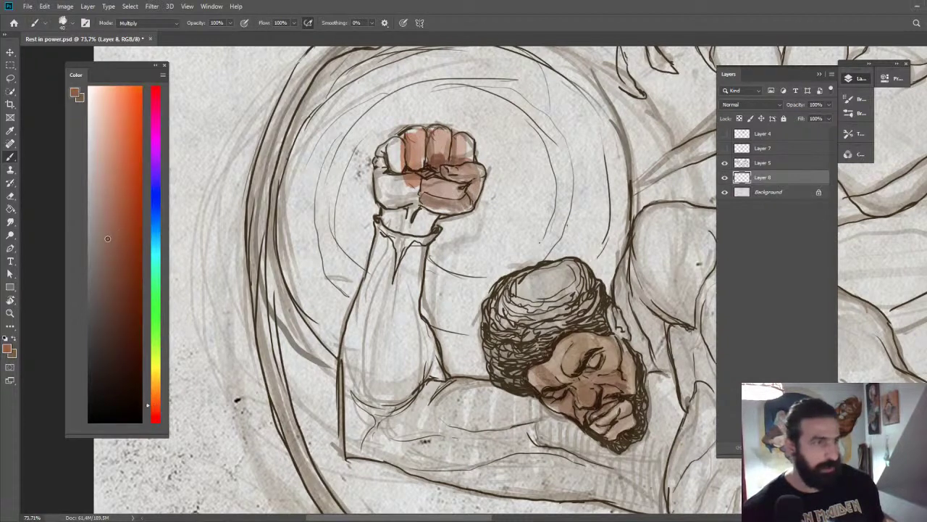
left_click(152, 399)
mouse_move(409, 167)
left_mouse_down()
mouse_move(399, 210)
mouse_move(431, 217)
mouse_move(405, 233)
mouse_move(420, 145)
mouse_move(460, 200)
left_mouse_up()
left_click(100, 148)
mouse_move(391, 161)
left_mouse_down()
mouse_move(394, 181)
mouse_move(395, 148)
mouse_move(435, 188)
mouse_move(467, 174)
mouse_move(465, 165)
left_mouse_up()
Fill the man's hair with a dark greyish-brown watercolor wash.
key("z")
left_click_drag(469, 207, 406, 217)
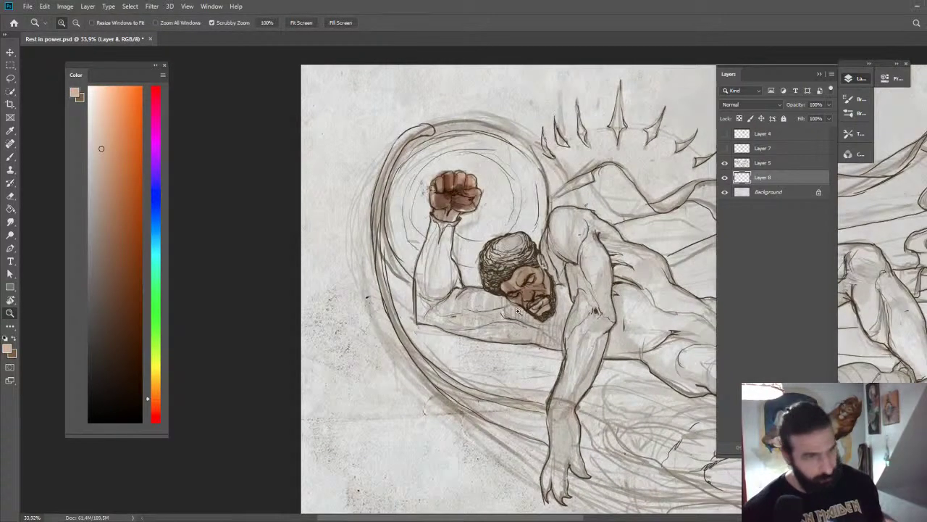
mouse_move(526, 362)
left_mouse_down()
mouse_move(472, 239)
mouse_move(446, 222)
left_mouse_up()
mouse_move(414, 96)
left_mouse_down()
mouse_move(440, 139)
mouse_move(420, 142)
left_mouse_up()
key("b")
mouse_move(121, 317)
left_mouse_down()
mouse_move(99, 297)
mouse_move(99, 316)
left_mouse_up()
mouse_move(428, 139)
left_mouse_down()
mouse_move(433, 153)
mouse_move(456, 116)
mouse_move(406, 131)
mouse_move(464, 101)
mouse_move(462, 134)
mouse_move(472, 137)
mouse_move(424, 166)
mouse_move(402, 141)
mouse_move(404, 174)
left_mouse_up()
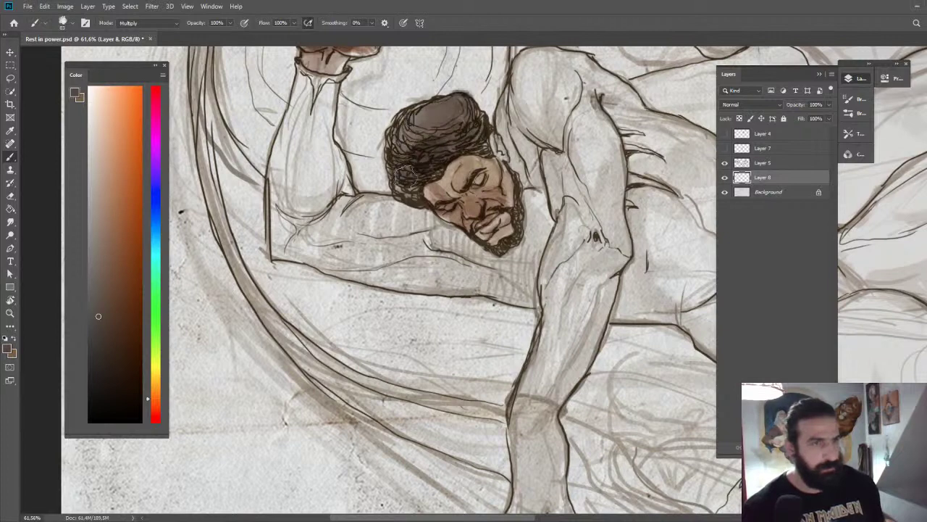
Refine the man's face and beard with a smaller brush, using thin reddish-brown and muted brown washes.
left_click(148, 397)
left_click(124, 281)
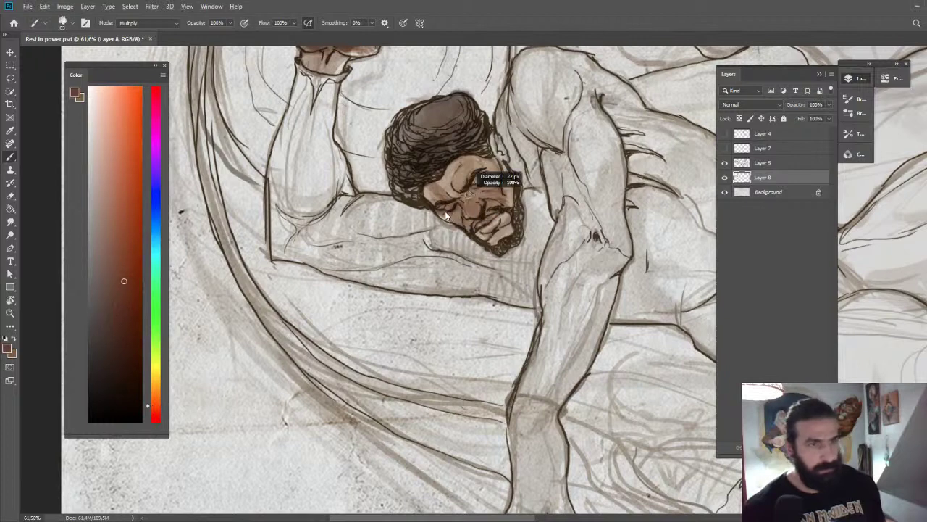
left_click(115, 255)
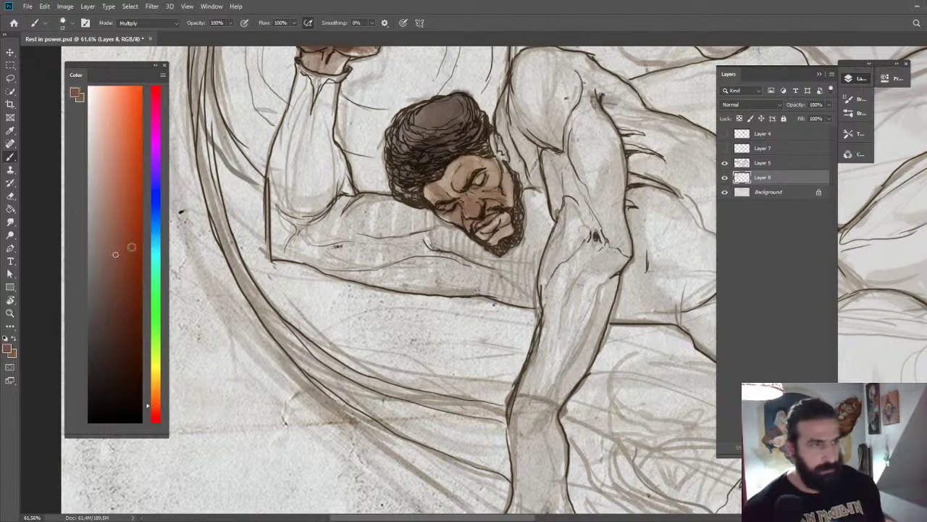
left_click(107, 201)
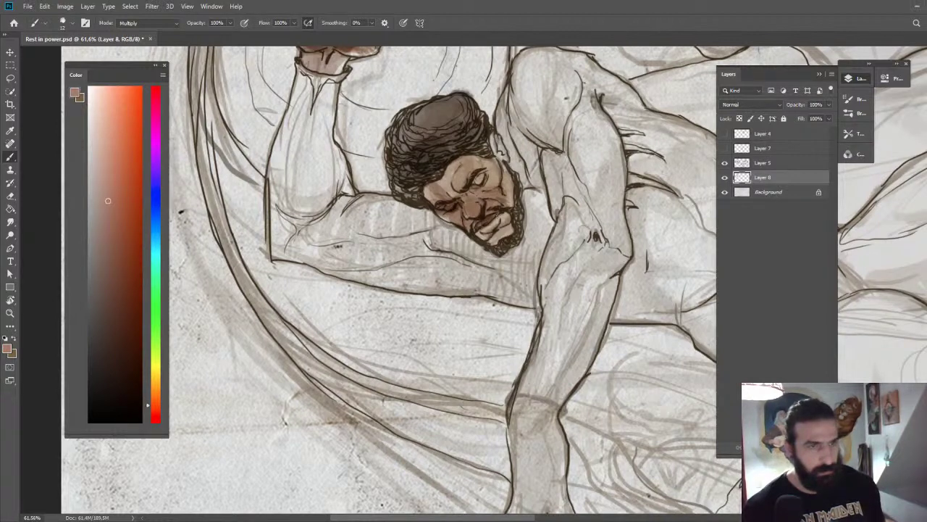
left_click_drag(101, 189, 92, 157)
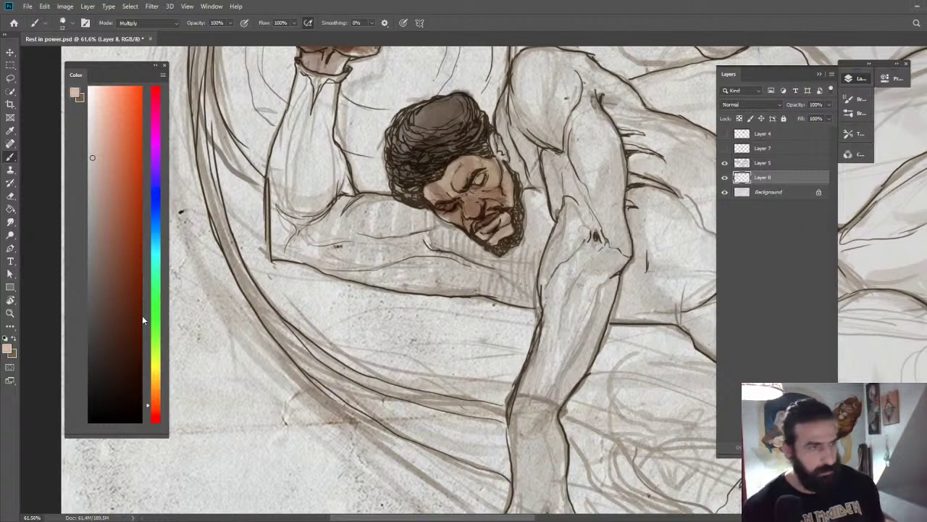
left_click(153, 397)
left_click(111, 230)
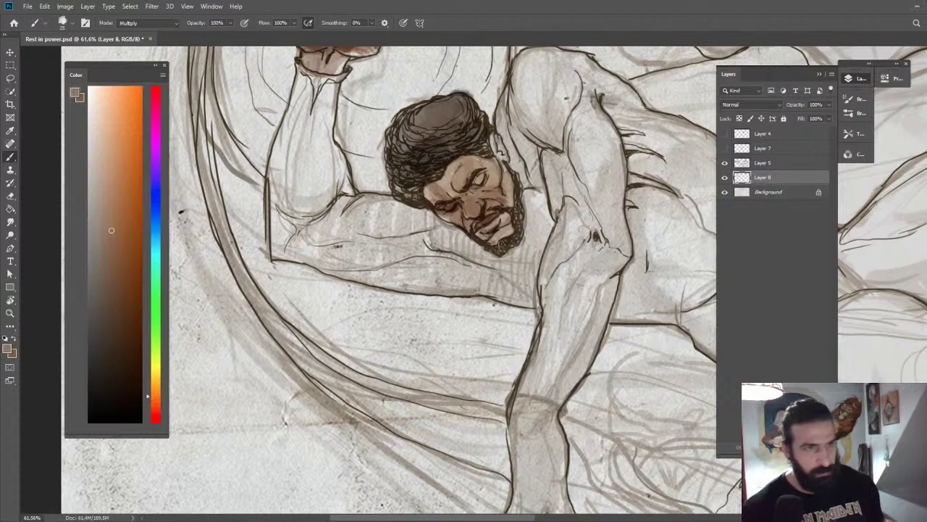
left_click_drag(502, 245, 511, 206)
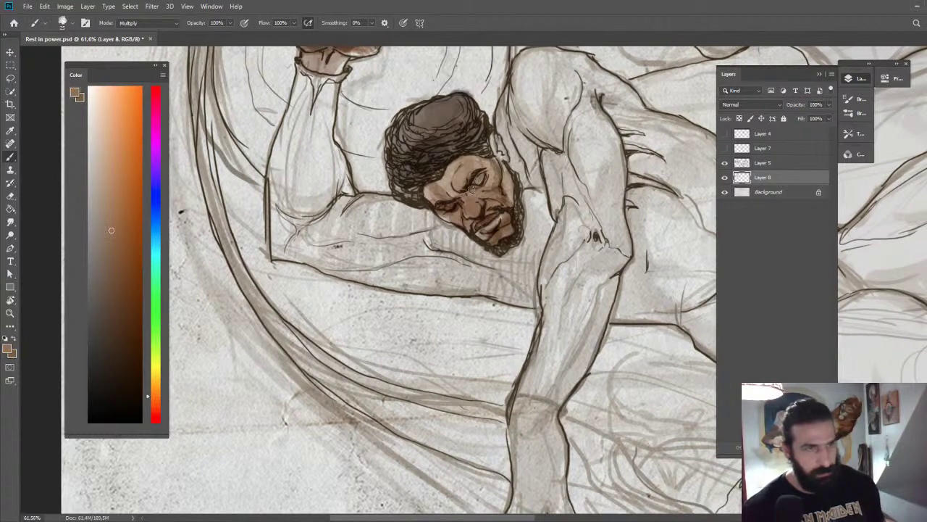
Look over the uncoloured torso, arms and legs of the reclining man.
key("z")
left_click_drag(573, 208, 529, 206)
left_click_drag(523, 239, 546, 232)
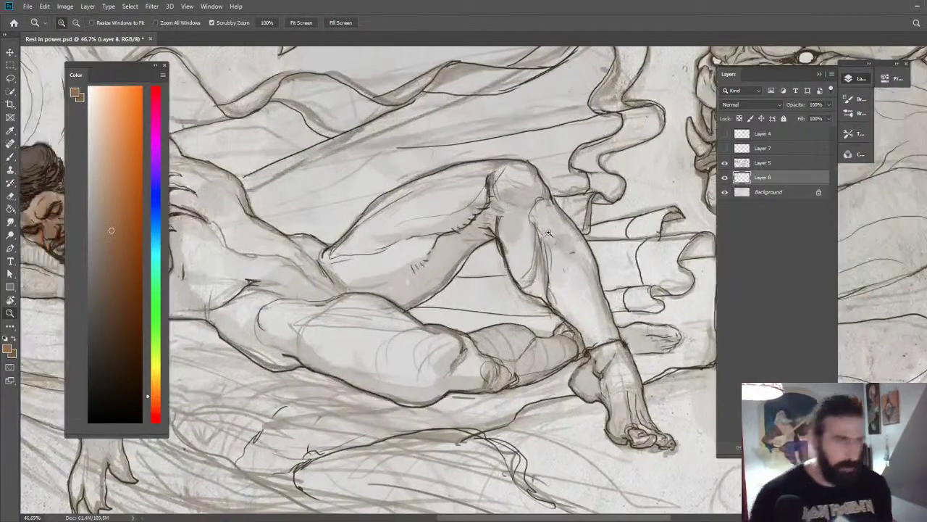
left_click_drag(419, 171, 658, 207)
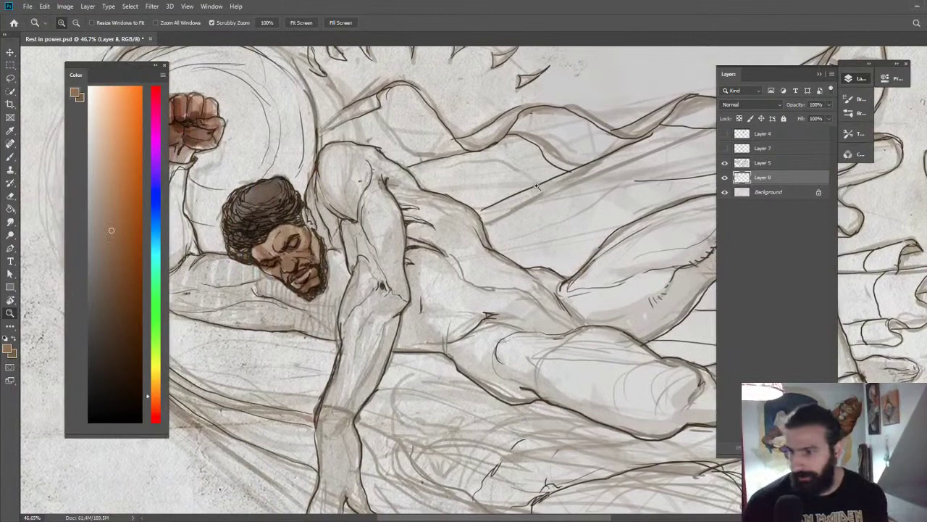
left_click_drag(538, 187, 529, 186)
left_click_drag(469, 169, 536, 189)
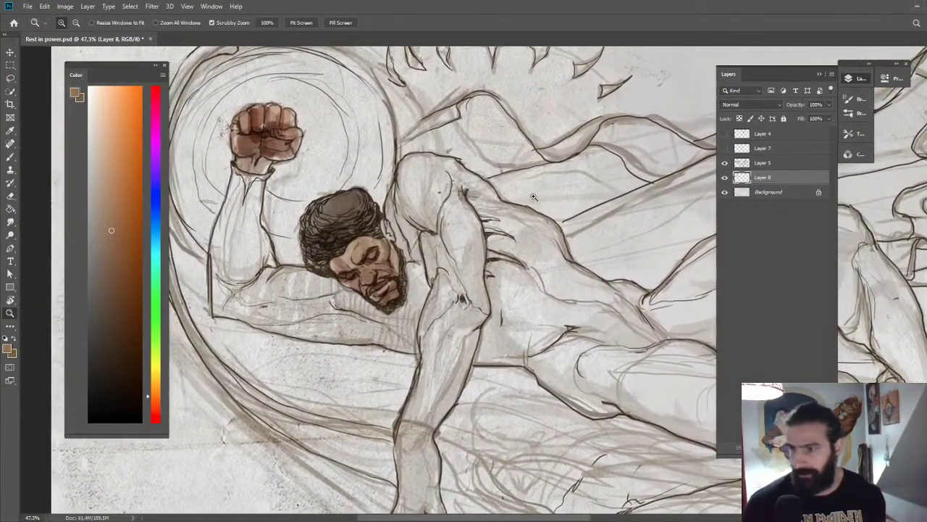
key("b")
key("z")
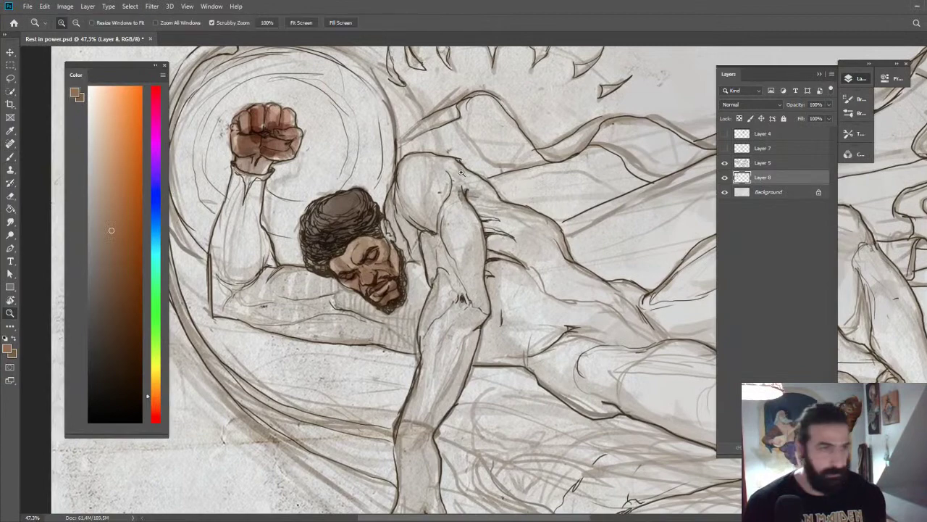
Darken the lower edge of the man's hair with dark brown and glaze his face with a warm orange-brown wash.
left_click_drag(356, 175, 478, 147)
left_click_drag(474, 246, 500, 246)
key("b")
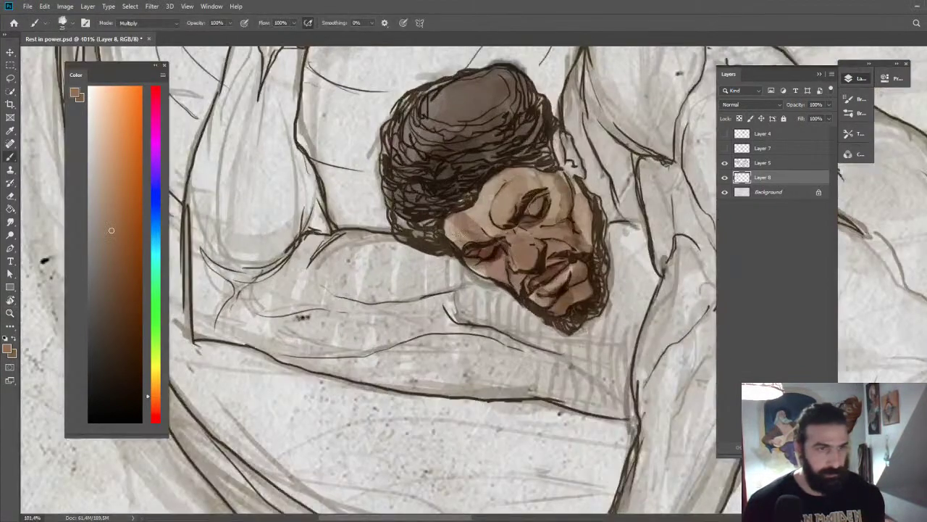
left_click(107, 329)
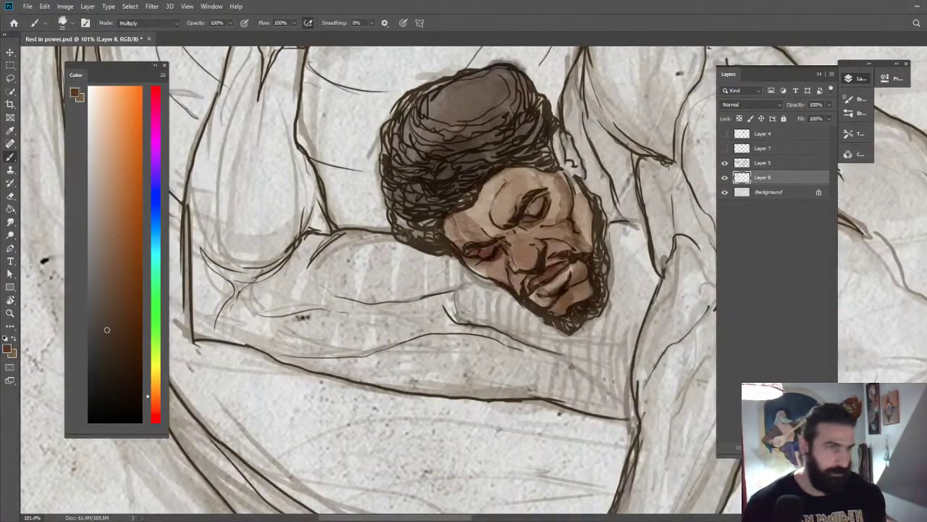
mouse_move(442, 227)
left_mouse_down()
mouse_move(416, 233)
mouse_move(399, 224)
mouse_move(441, 238)
mouse_move(449, 209)
mouse_move(477, 179)
mouse_move(447, 194)
mouse_move(463, 176)
mouse_move(429, 231)
mouse_move(447, 250)
mouse_move(406, 227)
left_mouse_up()
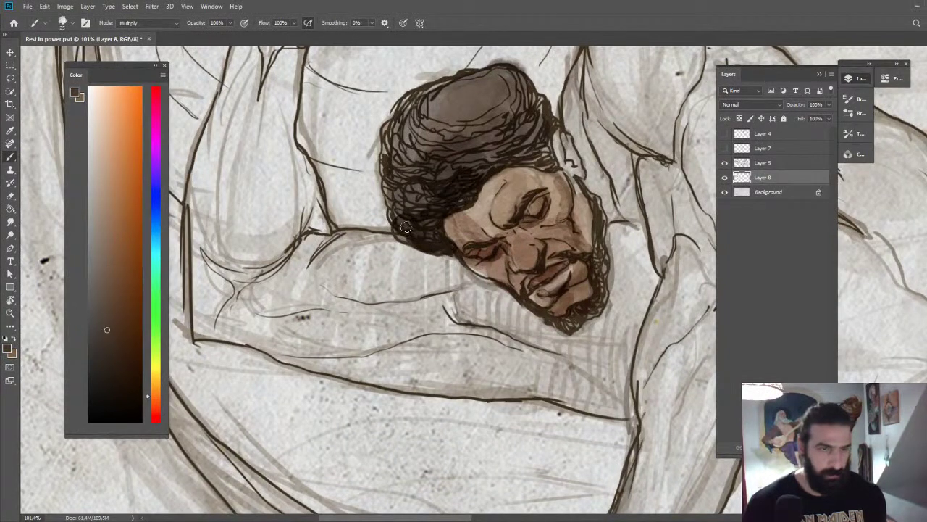
left_click_drag(113, 198, 122, 175)
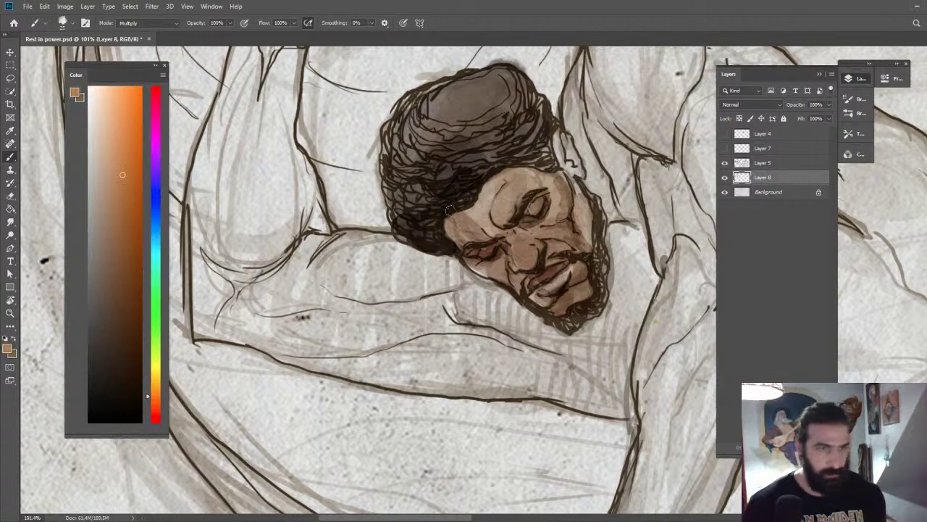
mouse_move(461, 211)
left_mouse_down()
mouse_move(477, 232)
mouse_move(513, 209)
mouse_move(508, 275)
mouse_move(504, 231)
mouse_move(505, 241)
mouse_move(341, 248)
left_mouse_up()
Glaze the raised fist and wrist with a warm reddish-brown wash based on the colour of the fingers.
key("z")
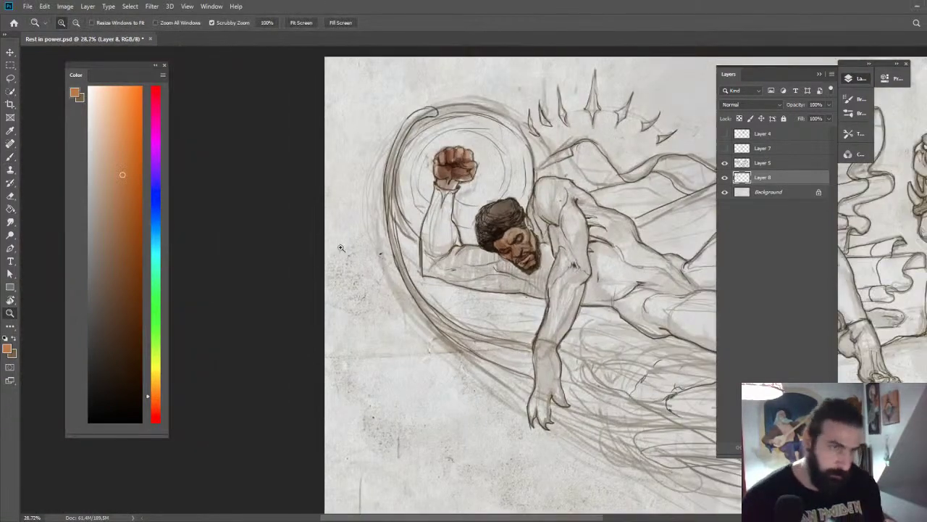
left_click_drag(533, 258, 502, 276)
left_click_drag(276, 283, 337, 279)
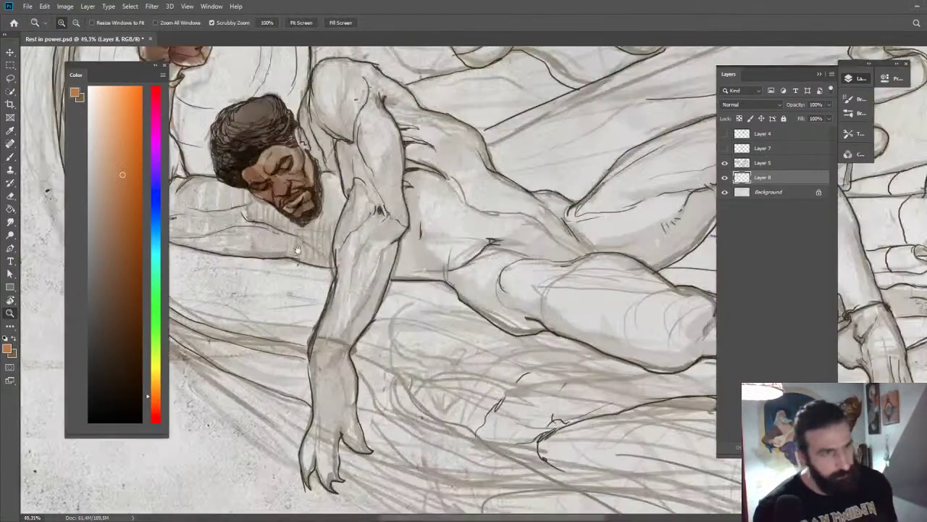
left_click_drag(281, 216, 504, 324)
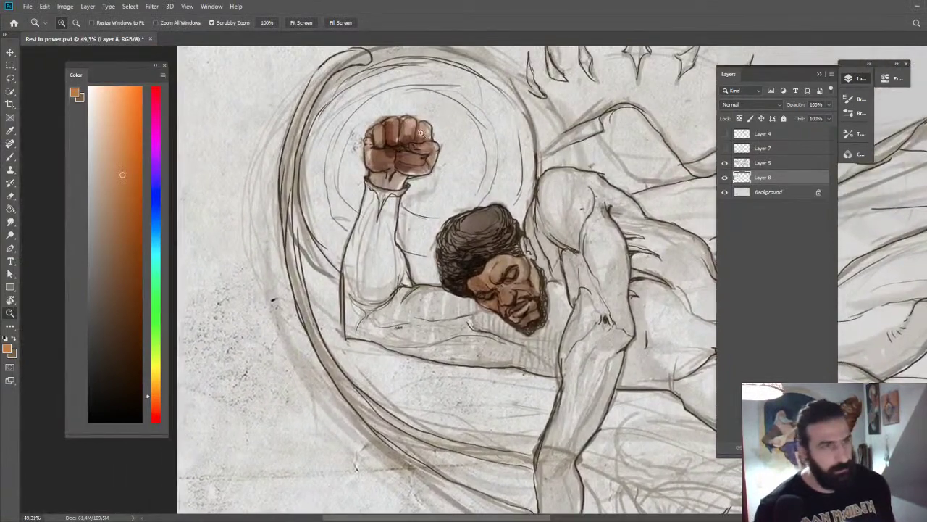
left_click_drag(386, 126, 439, 127)
key("b")
left_click(383, 145, "alt")
left_click(116, 211)
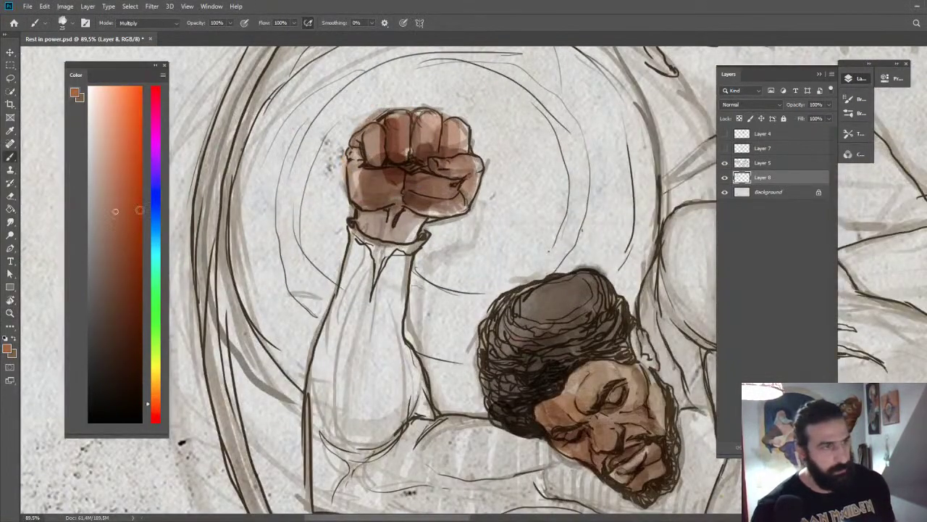
mouse_move(371, 161)
left_mouse_down()
mouse_move(403, 155)
mouse_move(395, 152)
mouse_move(412, 139)
mouse_move(456, 144)
mouse_move(476, 167)
mouse_move(438, 170)
mouse_move(473, 166)
mouse_move(435, 205)
mouse_move(397, 216)
mouse_move(386, 237)
mouse_move(368, 214)
mouse_move(398, 219)
mouse_move(400, 241)
mouse_move(410, 172)
mouse_move(339, 213)
left_mouse_up()
Try a broad orange wash with a larger brush in the circle behind the raised fist.
key("z")
left_click_drag(159, 403, 154, 381)
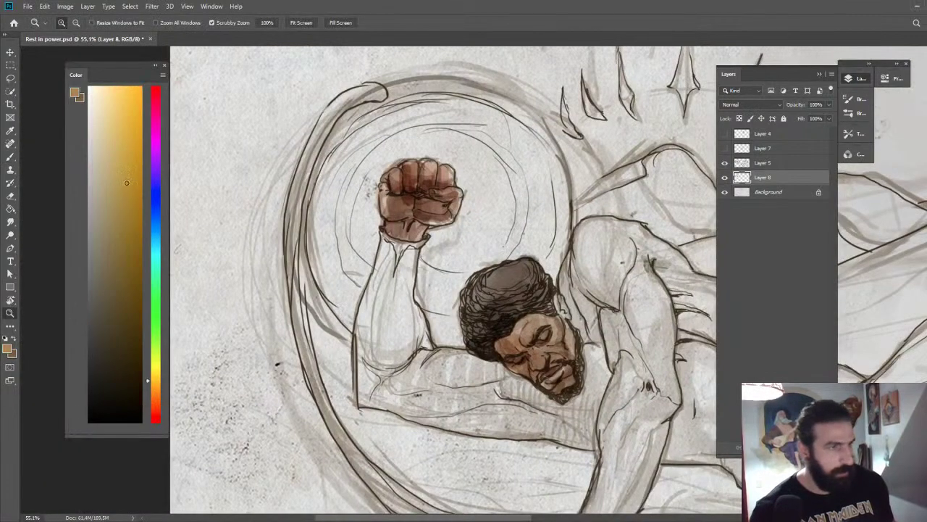
left_click_drag(127, 182, 125, 170)
left_click(154, 391)
key("b")
right_click(439, 269, "alt")
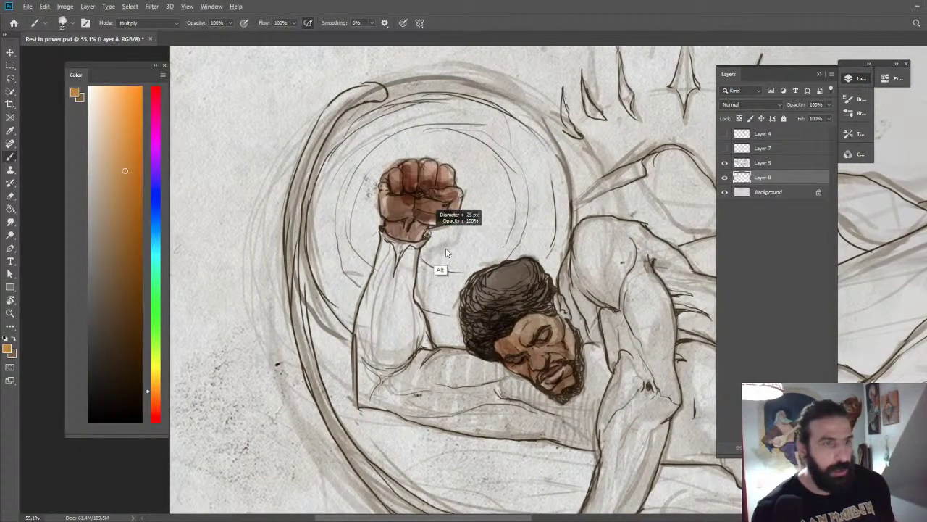
mouse_move(454, 234)
left_mouse_down()
mouse_move(429, 250)
mouse_move(437, 228)
mouse_move(458, 218)
mouse_move(468, 184)
mouse_move(449, 154)
mouse_move(467, 134)
mouse_move(409, 115)
left_mouse_up()
key("ctrl+z")
Fill the circle behind the raised fist and head with a golden-yellow watercolor wash.
left_click(125, 99)
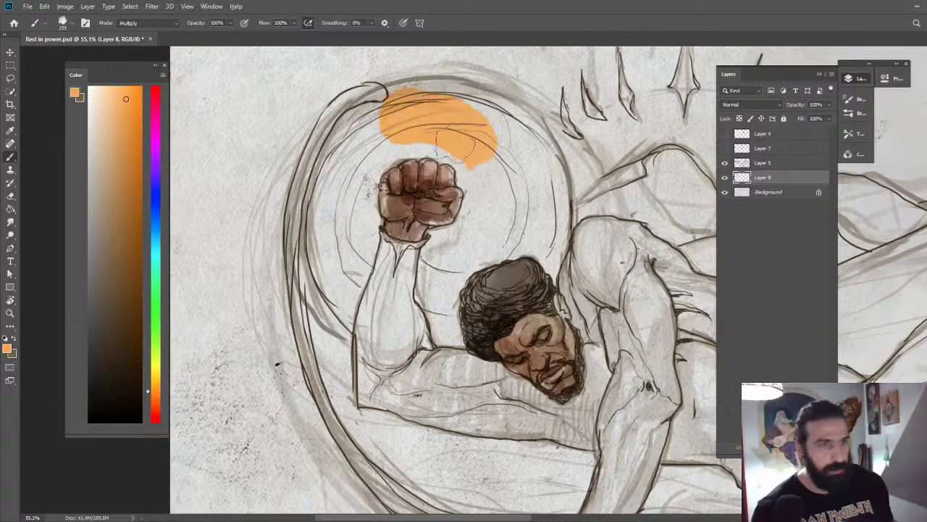
left_click_drag(158, 397, 157, 383)
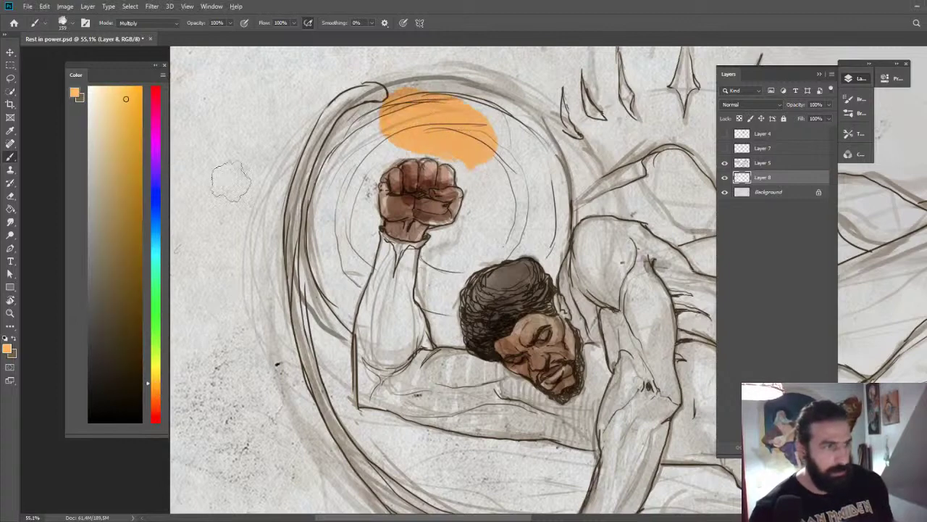
left_click_drag(471, 116, 379, 138)
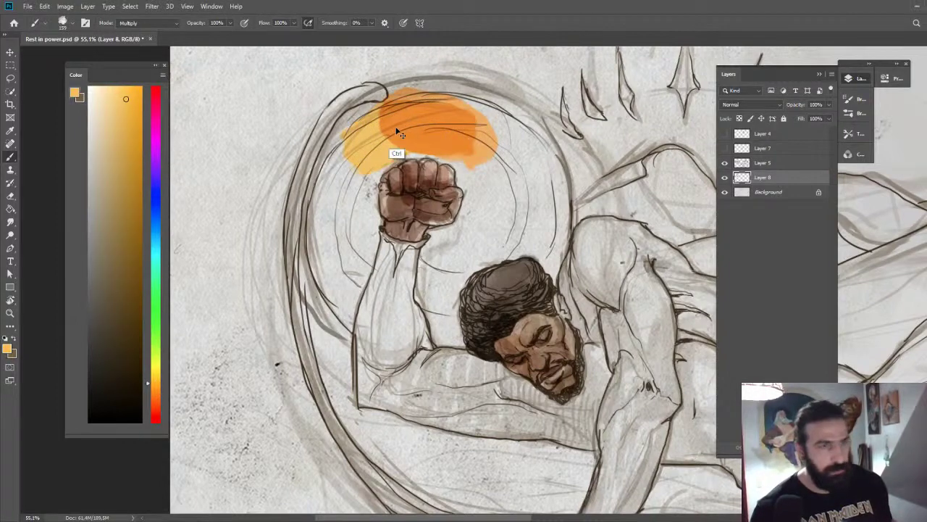
key("ctrl+alt+z")
key("ctrl+alt+z")
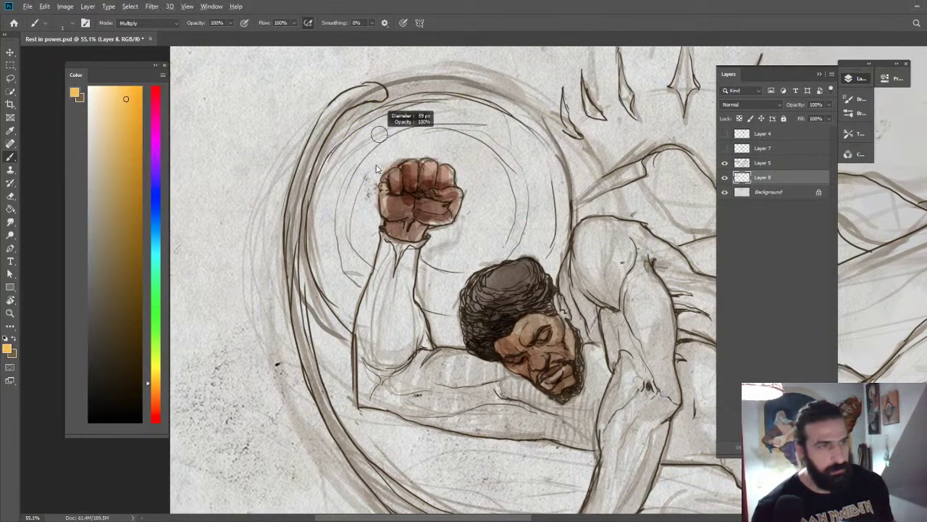
mouse_move(371, 158)
left_mouse_down()
mouse_move(340, 190)
mouse_move(357, 155)
mouse_move(330, 208)
mouse_move(377, 221)
mouse_move(358, 288)
mouse_move(358, 259)
mouse_move(366, 261)
mouse_move(353, 290)
mouse_move(334, 235)
mouse_move(347, 296)
left_mouse_up()
mouse_move(348, 150)
left_mouse_down()
mouse_move(445, 152)
mouse_move(359, 134)
mouse_move(497, 126)
mouse_move(557, 184)
mouse_move(550, 268)
mouse_move(513, 250)
mouse_move(528, 249)
mouse_move(468, 269)
mouse_move(435, 312)
mouse_move(443, 332)
mouse_move(453, 338)
mouse_move(425, 261)
mouse_move(436, 294)
mouse_move(468, 196)
mouse_move(465, 172)
mouse_move(420, 148)
mouse_move(467, 134)
mouse_move(474, 182)
mouse_move(496, 159)
mouse_move(470, 257)
mouse_move(540, 224)
mouse_move(495, 226)
mouse_move(543, 218)
mouse_move(533, 181)
mouse_move(475, 116)
mouse_move(363, 151)
mouse_move(371, 128)
left_mouse_up()
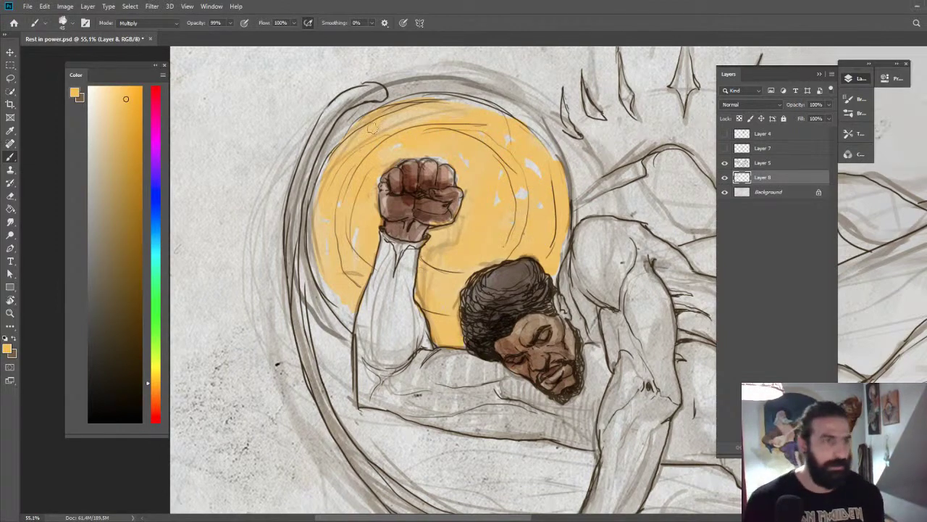
Shade the yellow circle with orange along its outer edge near the forearm and between the arm and hair.
key("z")
left_click_drag(469, 197, 452, 284)
left_click_drag(327, 241, 423, 236)
left_click_drag(317, 188, 512, 201)
left_click(152, 397)
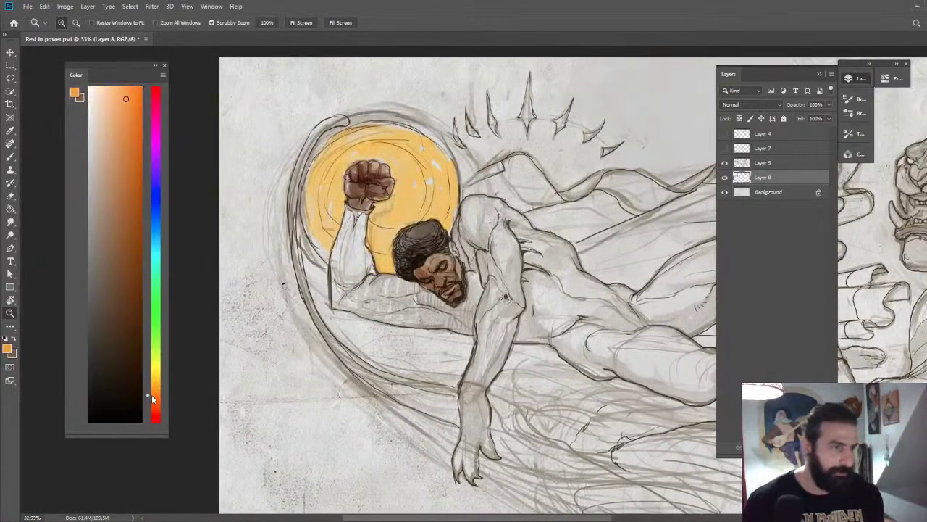
left_click(133, 115)
key("b")
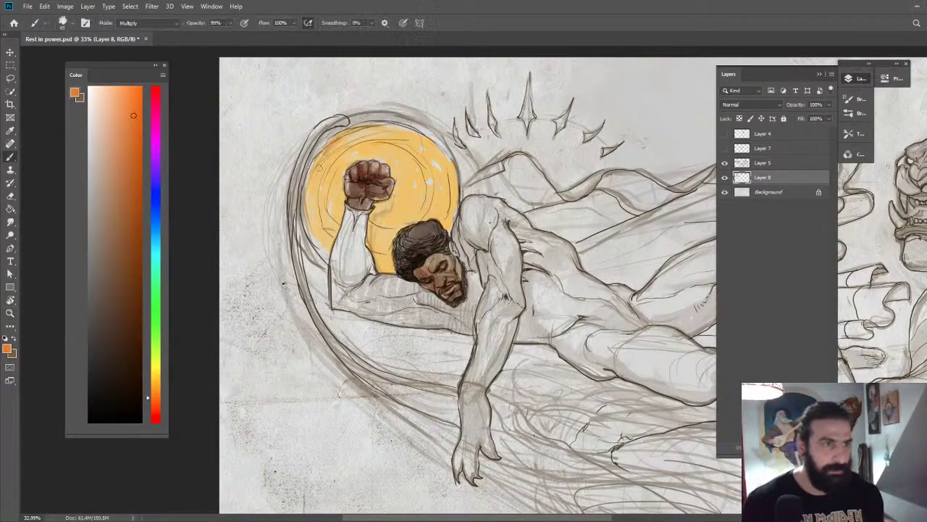
mouse_move(329, 145)
left_mouse_down()
mouse_move(310, 199)
mouse_move(319, 206)
mouse_move(309, 215)
mouse_move(323, 219)
left_mouse_up()
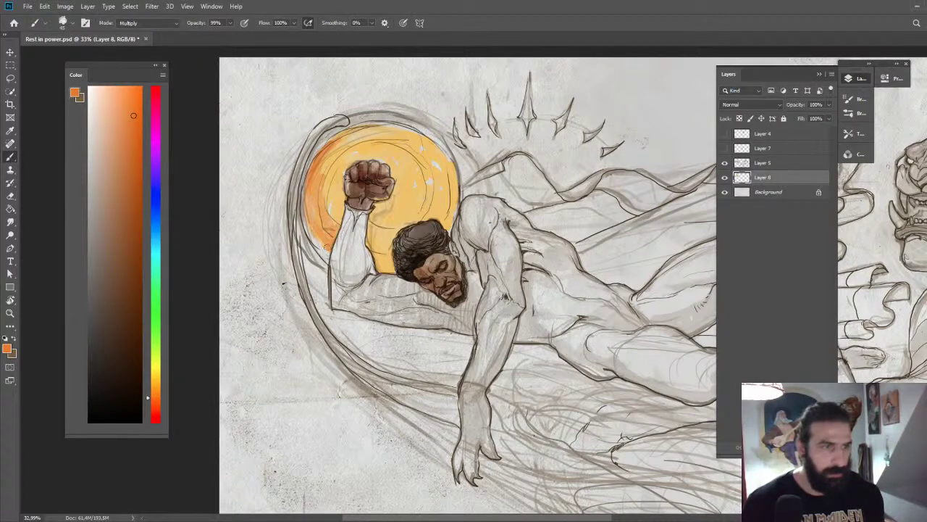
mouse_move(370, 253)
left_mouse_down()
mouse_move(391, 247)
mouse_move(386, 233)
left_mouse_up()
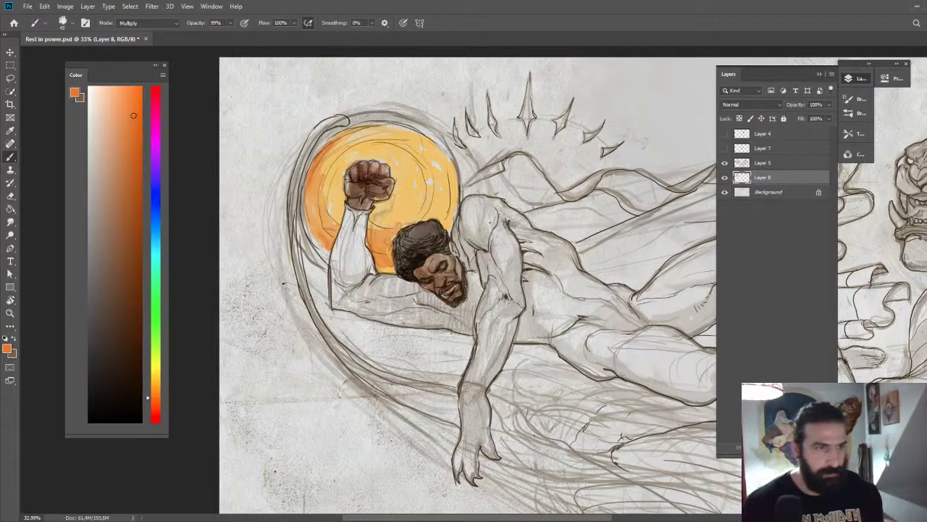
left_click_drag(392, 270, 390, 252)
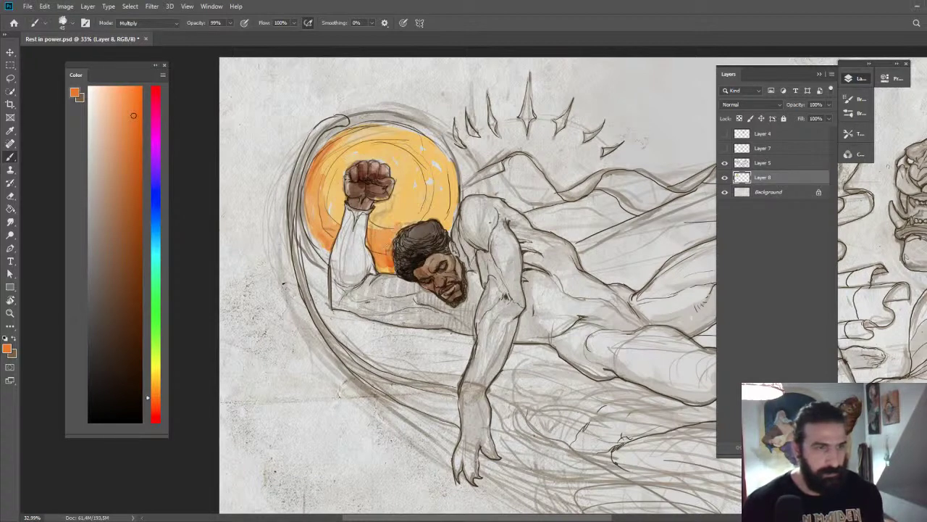
Sample a softer orange and glaze the yellow circle above the hair and along the edge nearest the shoulder.
left_click(412, 270, "alt")
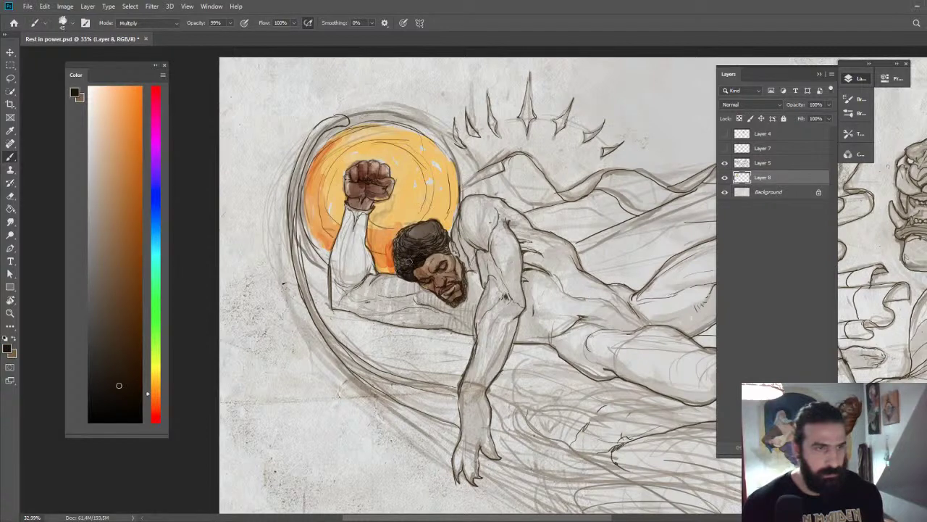
left_click(385, 265, "alt")
left_click_drag(419, 220, 371, 224)
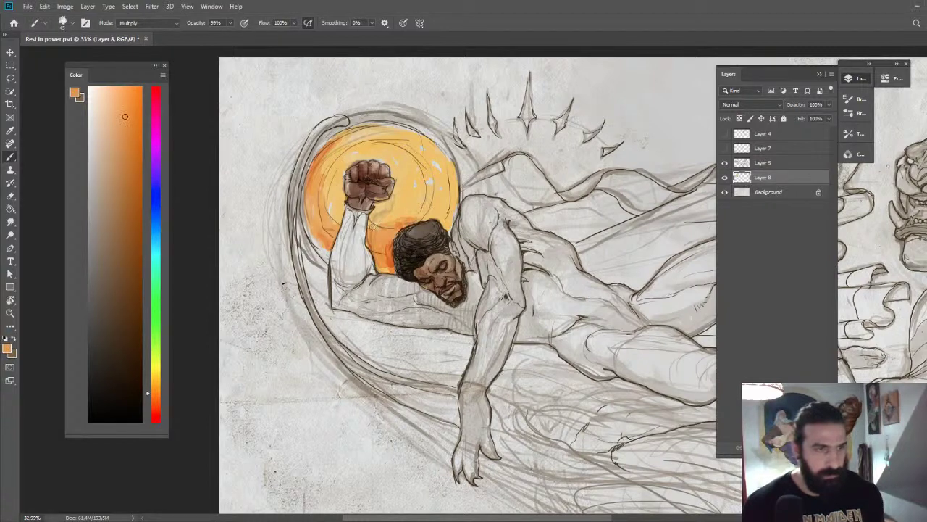
mouse_move(446, 219)
left_mouse_down()
mouse_move(435, 213)
mouse_move(435, 195)
mouse_move(439, 206)
mouse_move(454, 181)
left_mouse_up()
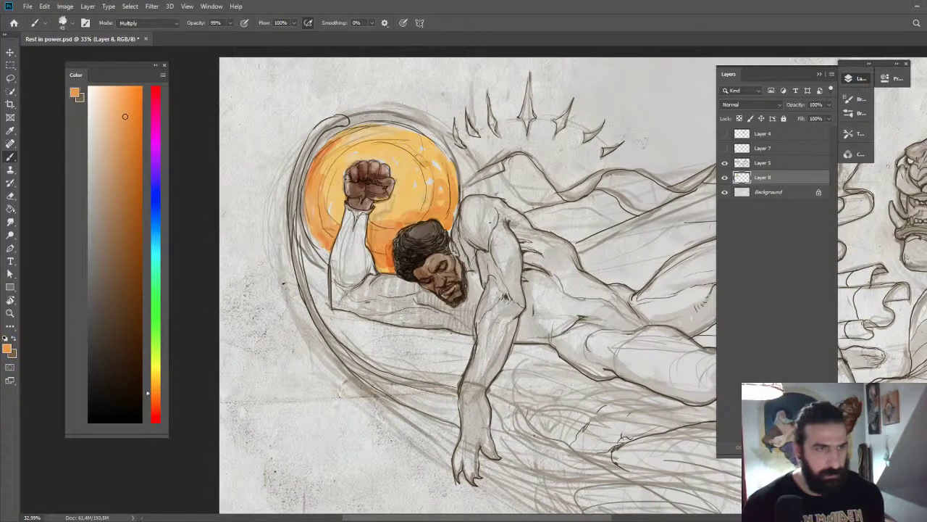
Fill the sleeve of the raised forearm with a muted violet watercolor wash, undoing the strokes that do not work.
left_click_drag(156, 386, 166, 169)
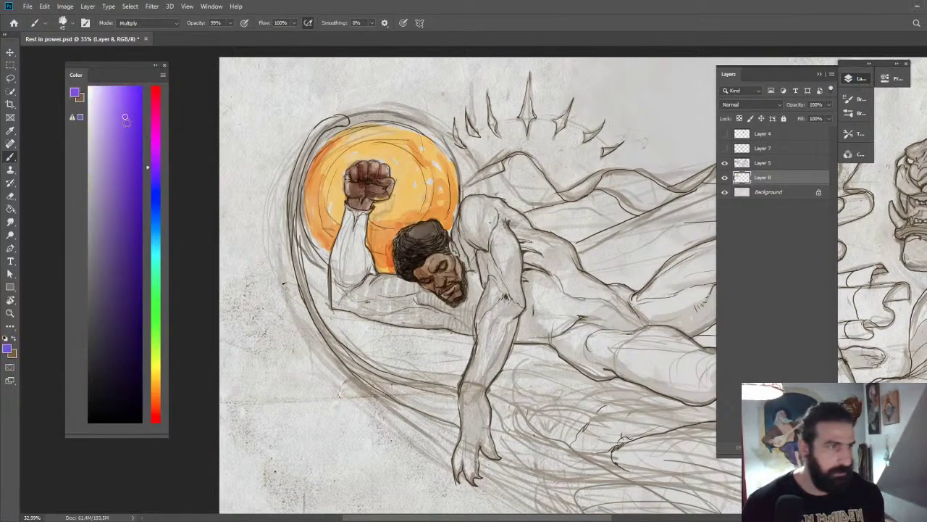
left_click(101, 190)
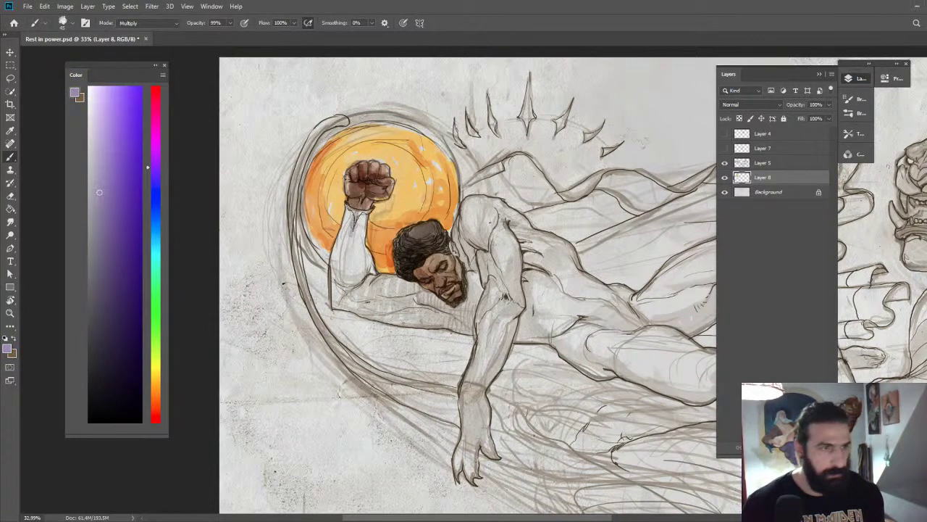
mouse_move(349, 212)
left_mouse_down()
mouse_move(344, 244)
mouse_move(342, 235)
left_mouse_up()
left_click(101, 245)
mouse_move(349, 220)
left_mouse_down()
mouse_move(338, 266)
mouse_move(361, 245)
left_mouse_up()
key("ctrl+z")
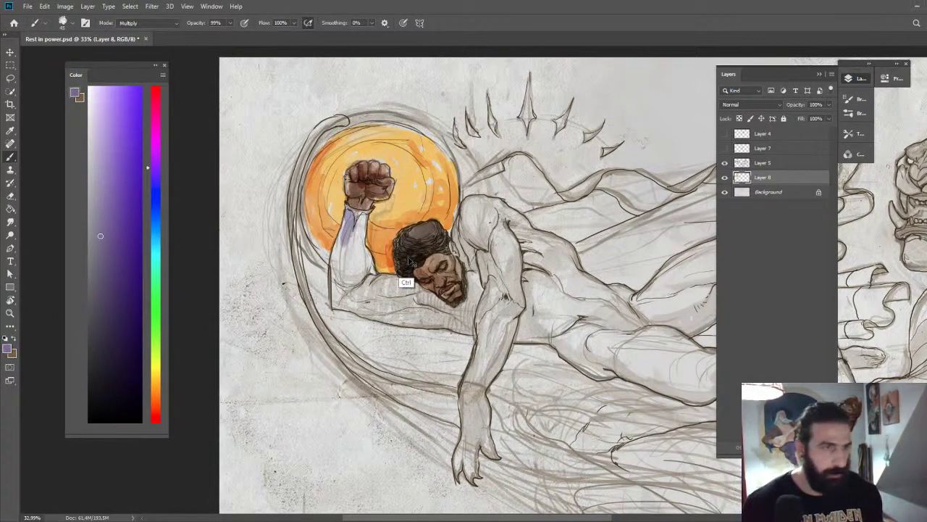
key("ctrl+z")
mouse_move(358, 213)
left_mouse_down()
mouse_move(347, 275)
mouse_move(366, 267)
mouse_move(371, 279)
mouse_move(362, 217)
mouse_move(349, 212)
mouse_move(335, 282)
left_mouse_up()
key("ctrl+z")
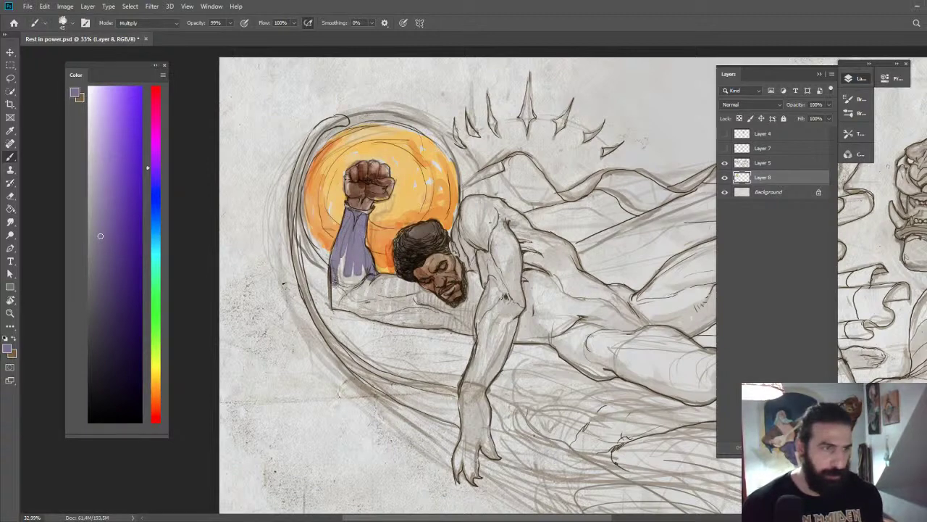
mouse_move(344, 251)
left_mouse_down()
mouse_move(338, 297)
mouse_move(368, 289)
left_mouse_up()
Shift the violet toward blue and shade the sleeve around the elbow and along the start of the upper arm.
left_click(153, 180)
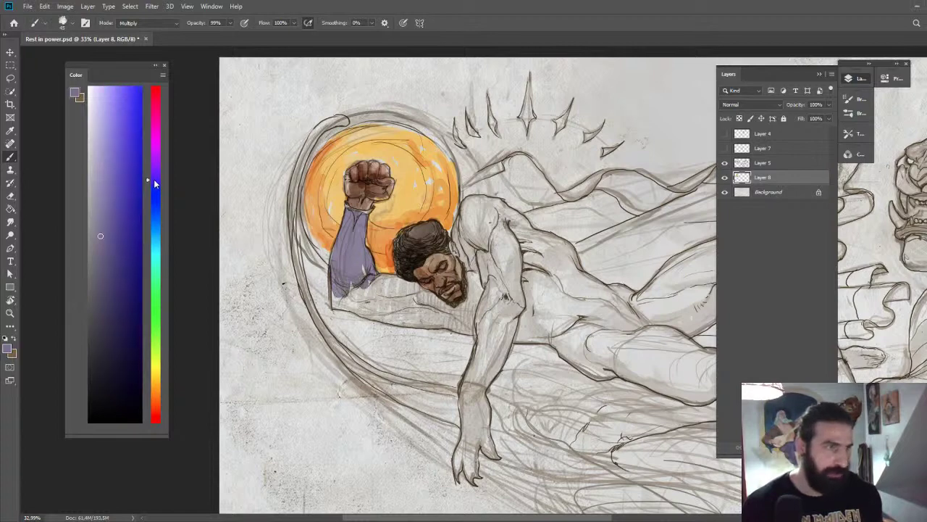
left_click_drag(153, 180, 154, 179)
mouse_move(339, 262)
left_mouse_down()
mouse_move(336, 284)
mouse_move(348, 269)
mouse_move(360, 275)
left_mouse_up()
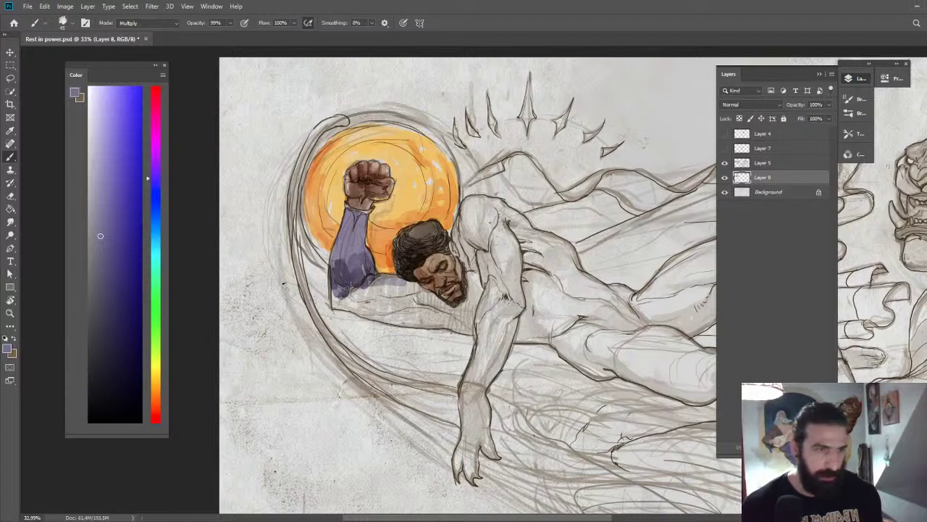
mouse_move(334, 290)
left_mouse_down()
mouse_move(348, 216)
mouse_move(350, 262)
left_mouse_up()
Examine the violet sleeve against the whole composition and up close around the fist and head.
key("z")
left_click_drag(429, 205, 382, 199)
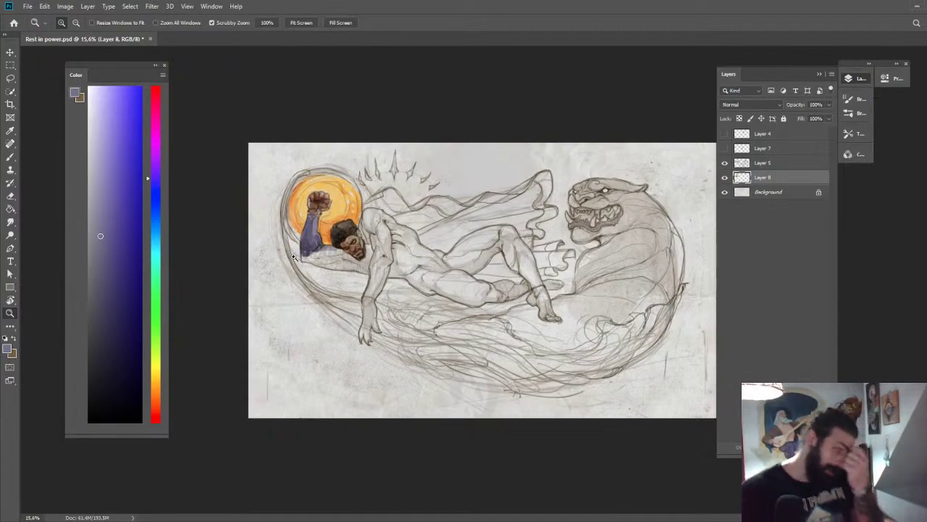
left_click_drag(291, 229, 353, 223)
left_click_drag(250, 218, 282, 166)
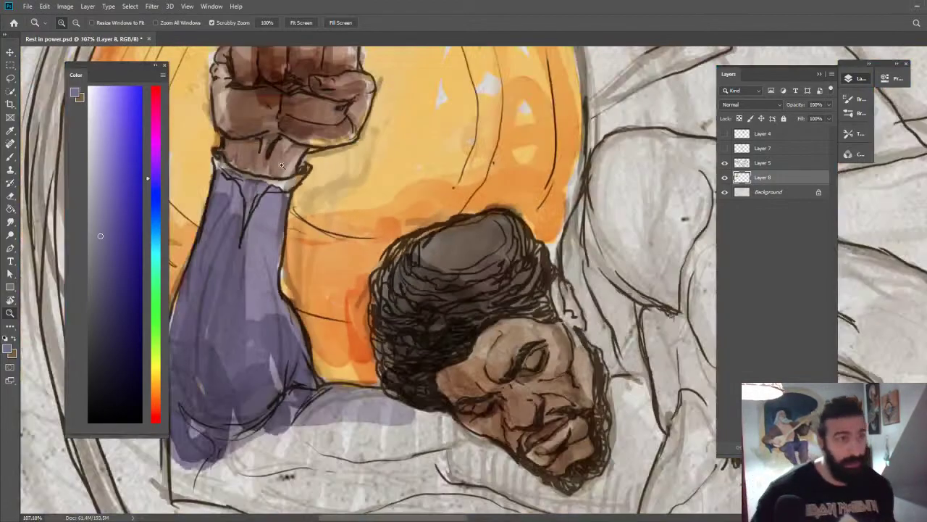
left_click_drag(362, 240, 343, 210)
left_click_drag(325, 141, 461, 180)
key("b")
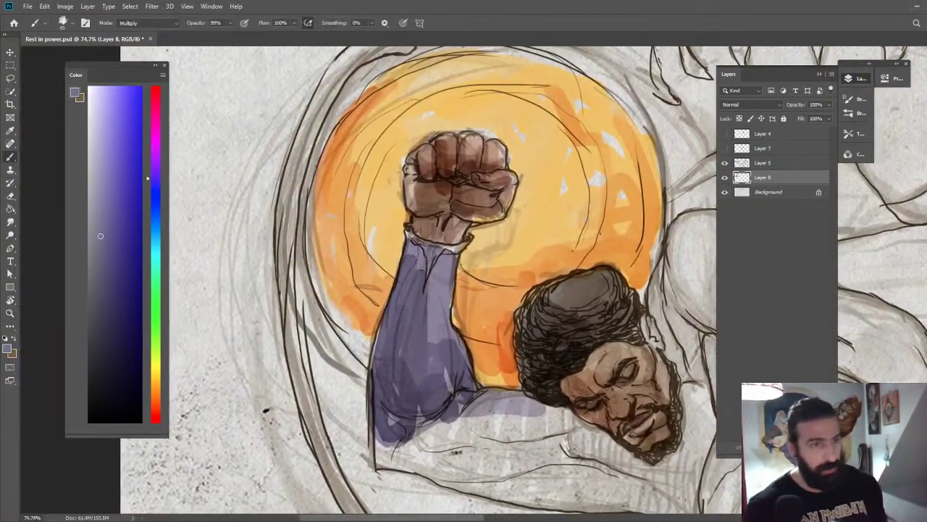
Choose a darker blue-violet and resize the brush to 22 px for finer shading.
left_click(100, 311)
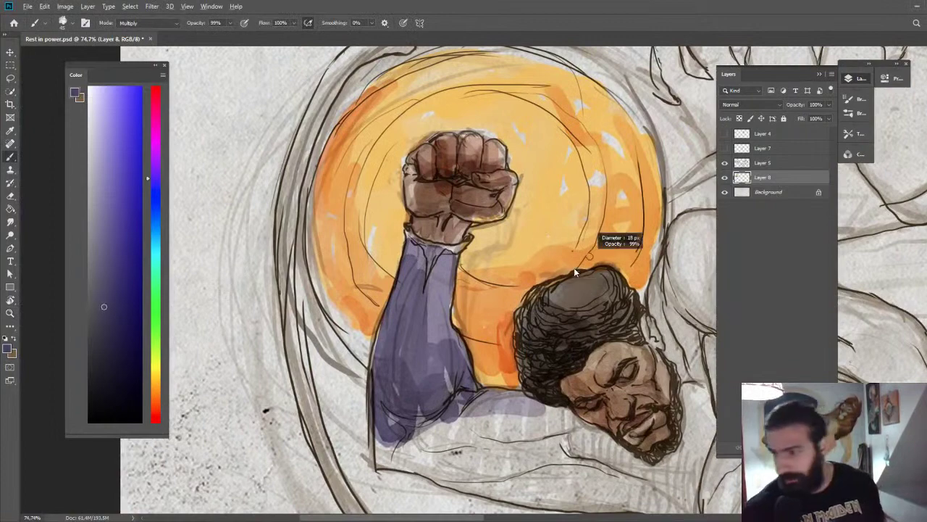
key("z")
mouse_move(615, 219)
left_mouse_down()
mouse_move(607, 240)
mouse_move(602, 212)
left_mouse_up()
key("b")
left_click_drag(508, 273, 510, 285, "alt")
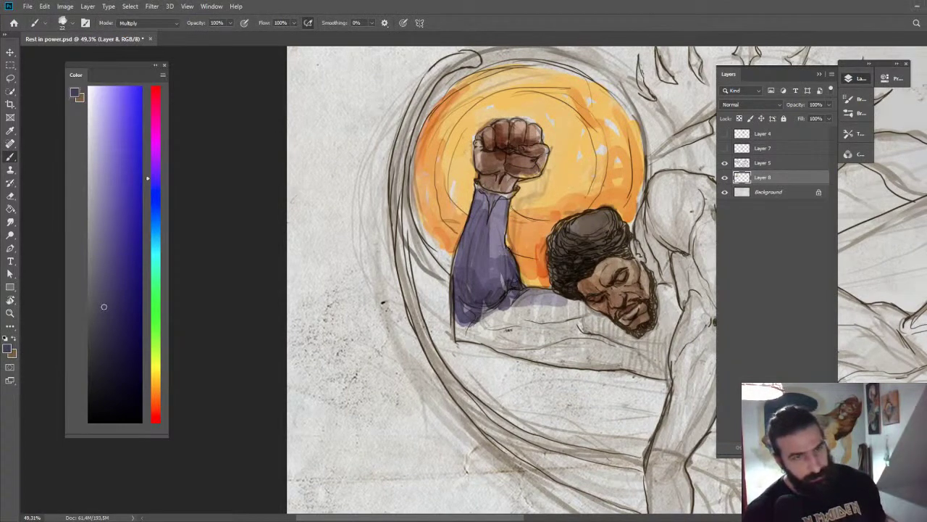
Pick a muted reddish brown and glaze the man's hair and face with the 22 px watercolor brush.
key("z")
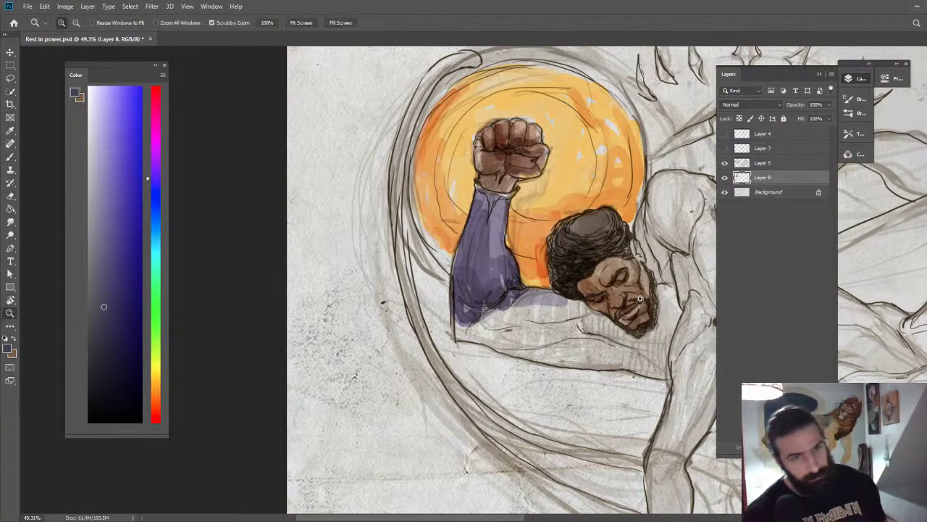
mouse_move(636, 298)
left_mouse_down()
mouse_move(664, 304)
mouse_move(613, 255)
left_mouse_up()
key("b")
left_click(152, 405)
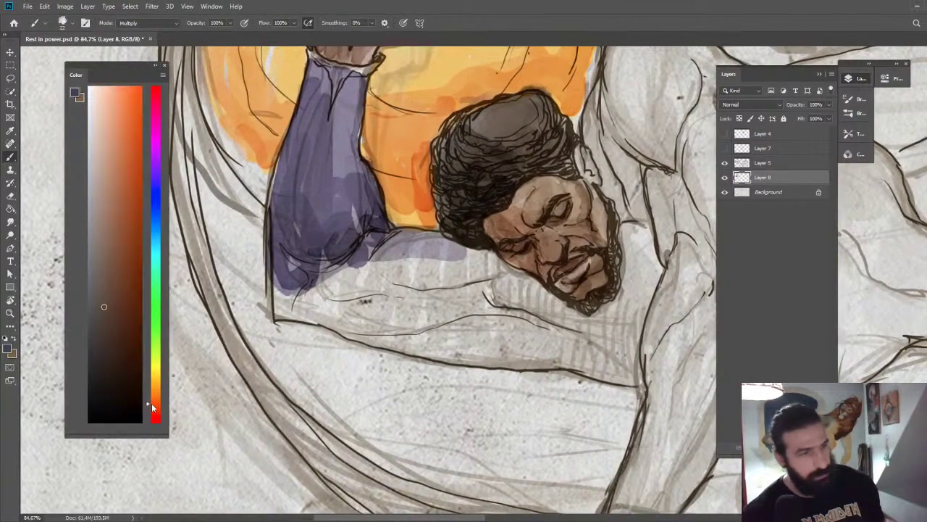
left_click(114, 288)
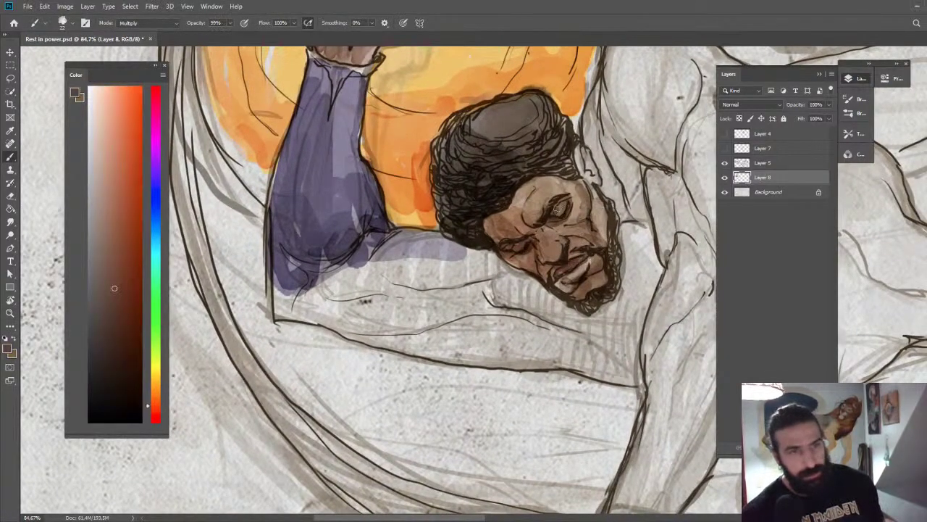
right_click(560, 219)
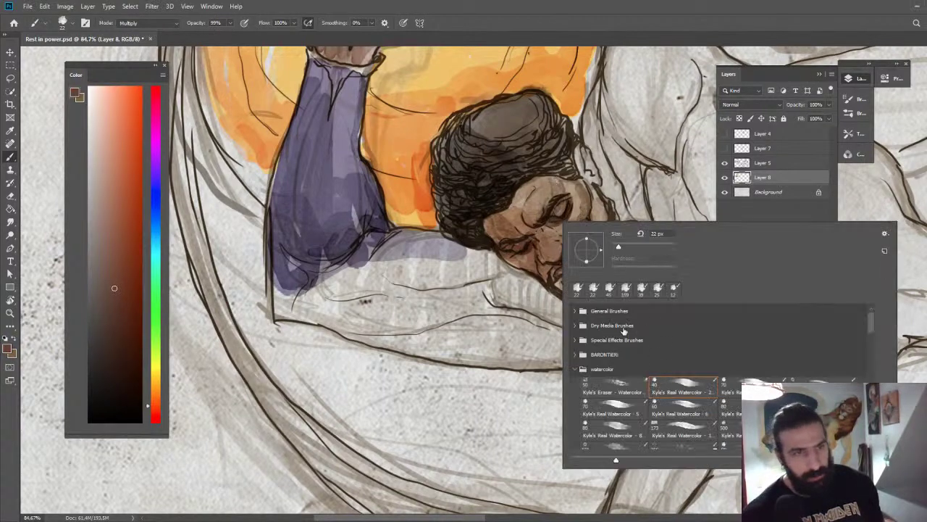
left_click(494, 184)
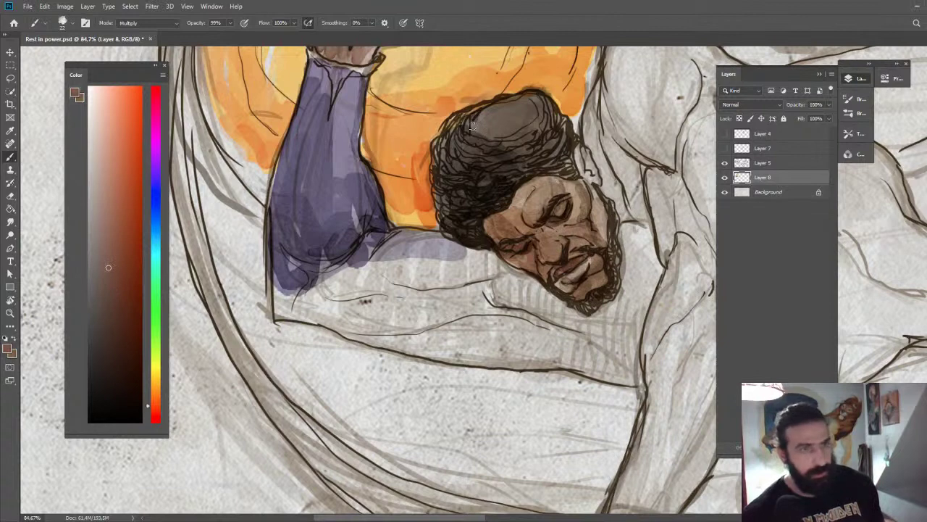
mouse_move(472, 124)
left_mouse_down()
mouse_move(498, 138)
mouse_move(451, 126)
mouse_move(440, 154)
mouse_move(449, 143)
mouse_move(443, 211)
mouse_move(472, 229)
left_mouse_up()
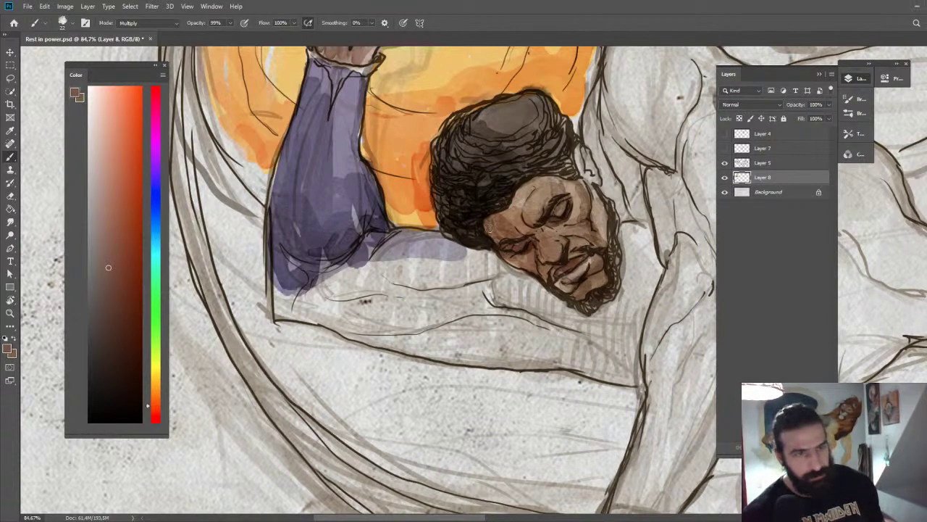
Try an orange-brown wash on the heel and ankle of the man's lowered foot.
key("z")
left_click_drag(587, 227, 505, 230)
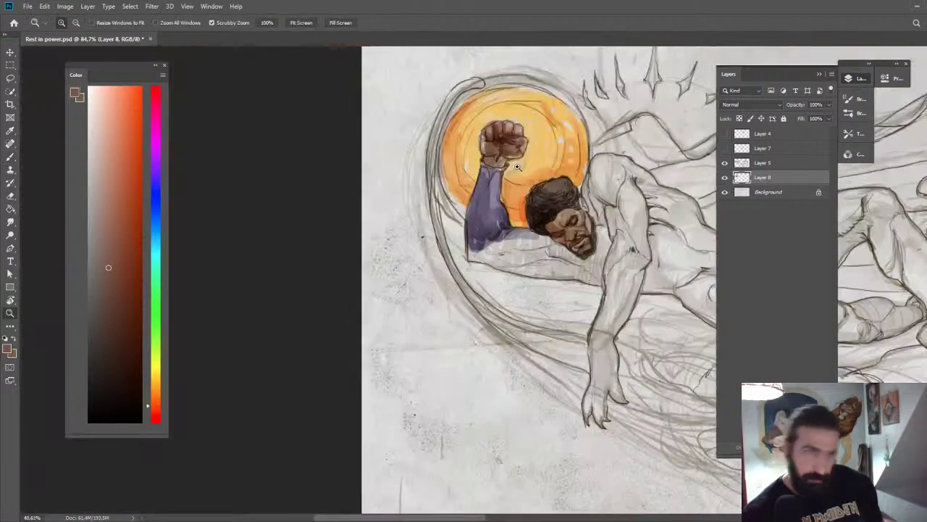
mouse_move(641, 247)
left_mouse_down()
mouse_move(342, 249)
mouse_move(365, 228)
mouse_move(560, 198)
mouse_move(563, 241)
left_mouse_up()
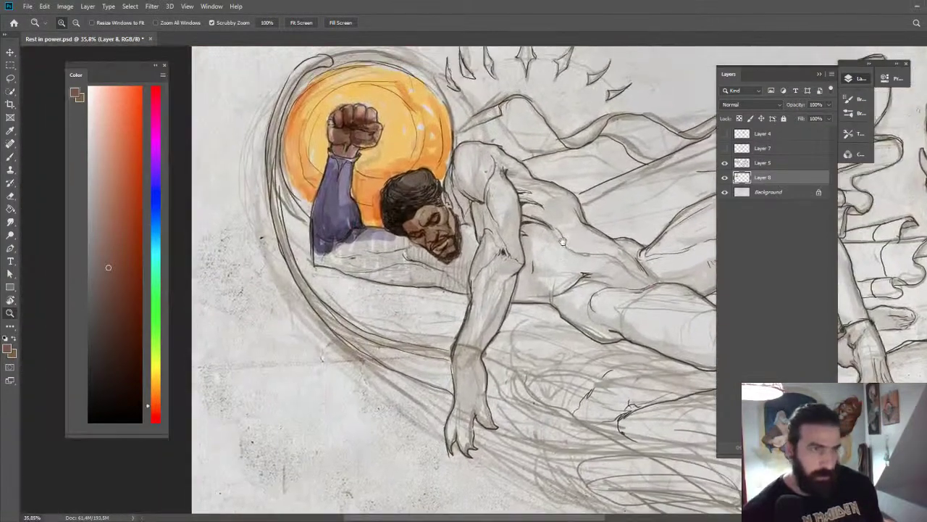
mouse_move(465, 255)
left_mouse_down()
mouse_move(484, 263)
mouse_move(518, 244)
left_mouse_up()
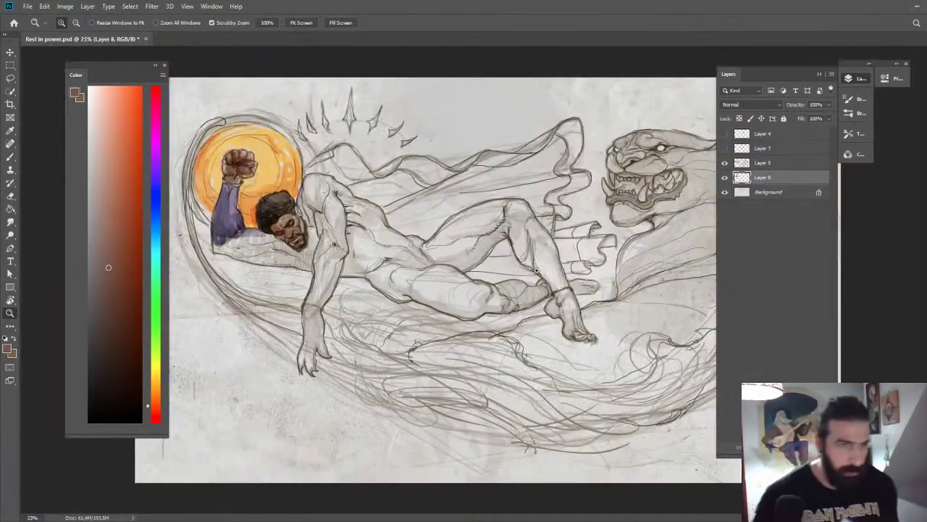
left_click_drag(271, 197, 273, 197)
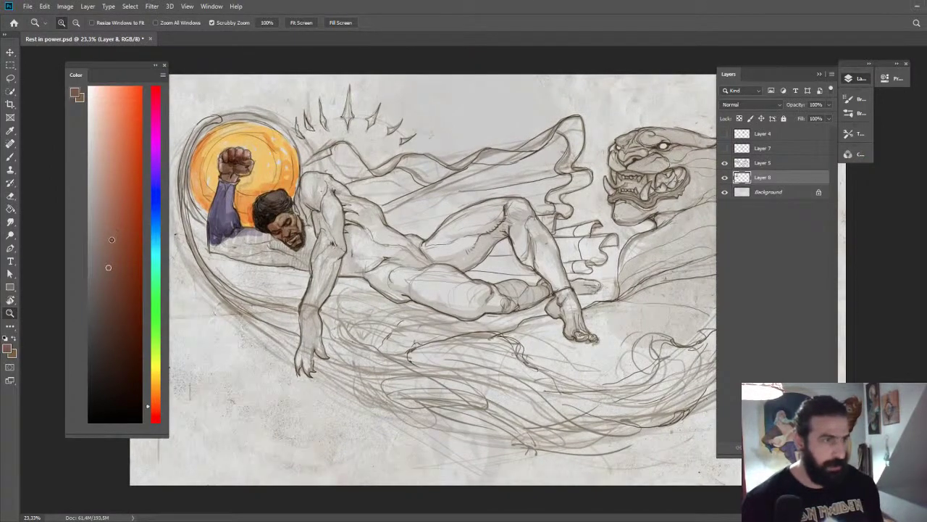
left_click_drag(589, 308, 611, 318)
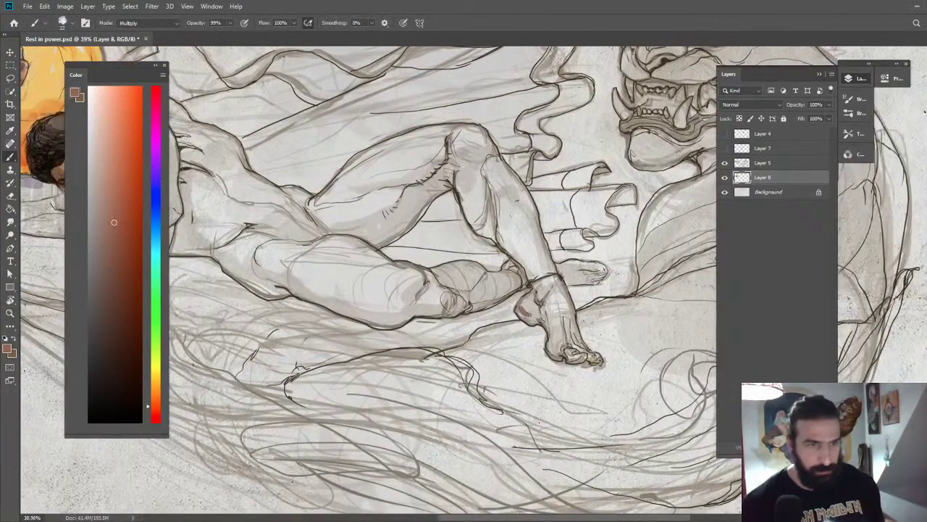
left_click(155, 400)
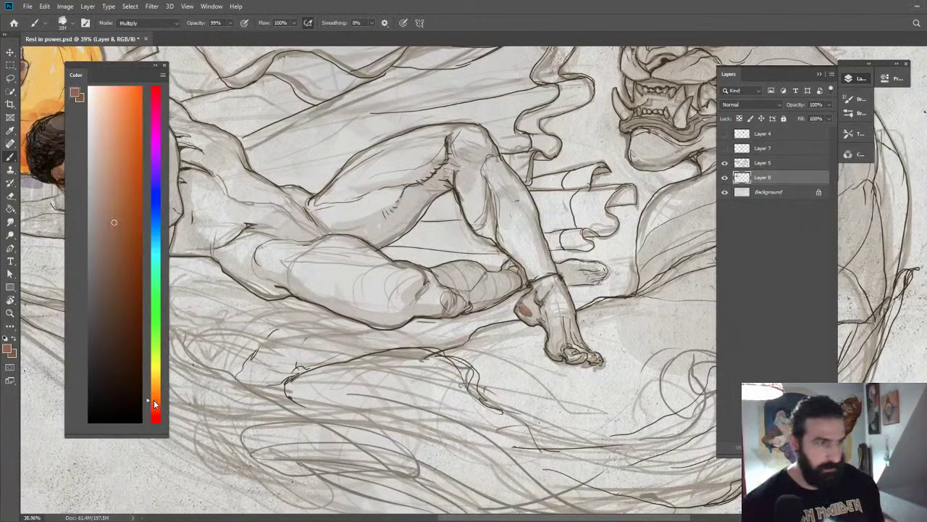
mouse_move(527, 305)
left_mouse_down()
mouse_move(557, 300)
mouse_move(558, 324)
mouse_move(542, 300)
mouse_move(530, 303)
mouse_move(549, 285)
left_mouse_up()
Undo the brown wash on the foot and erase the leftover mark on the heel.
key("e")
key("b")
key("ctrl+z")
key("ctrl+z")
key("ctrl+z")
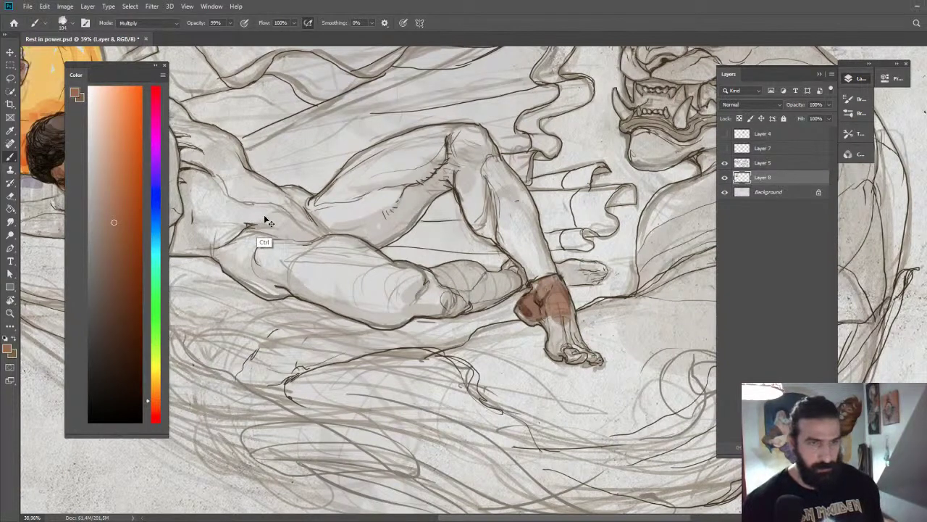
key("ctrl+z")
key("ctrl+space")
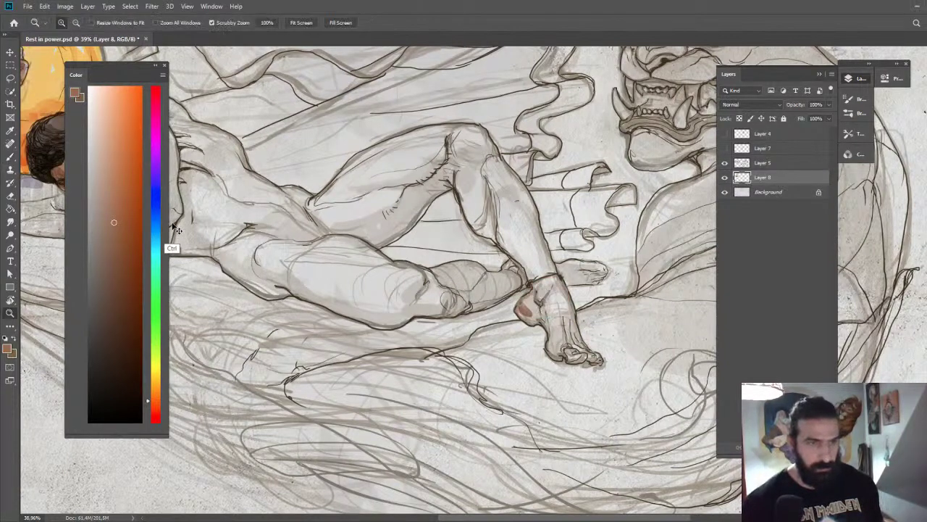
left_click_drag(540, 320, 554, 320)
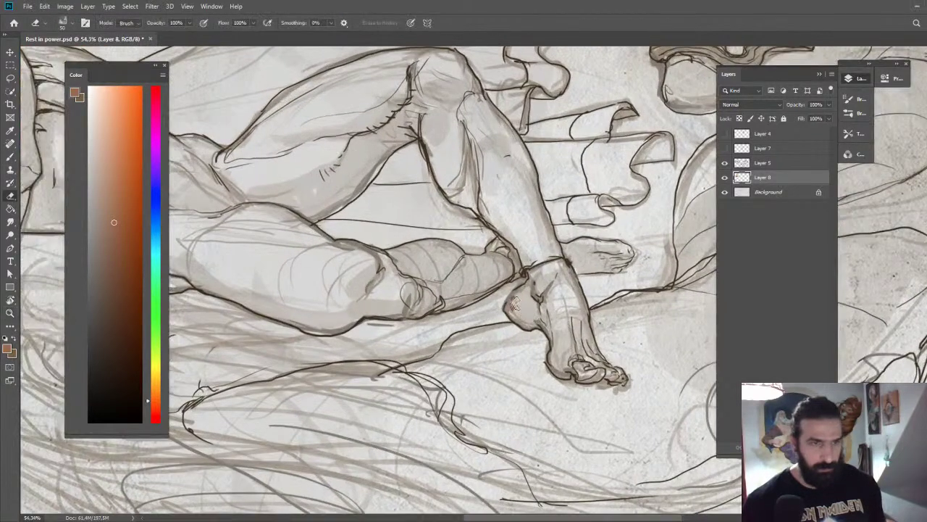
Glaze the heel, sole and toes of the lowered foot with a pale reddish brown using a 60 px brush.
key("b")
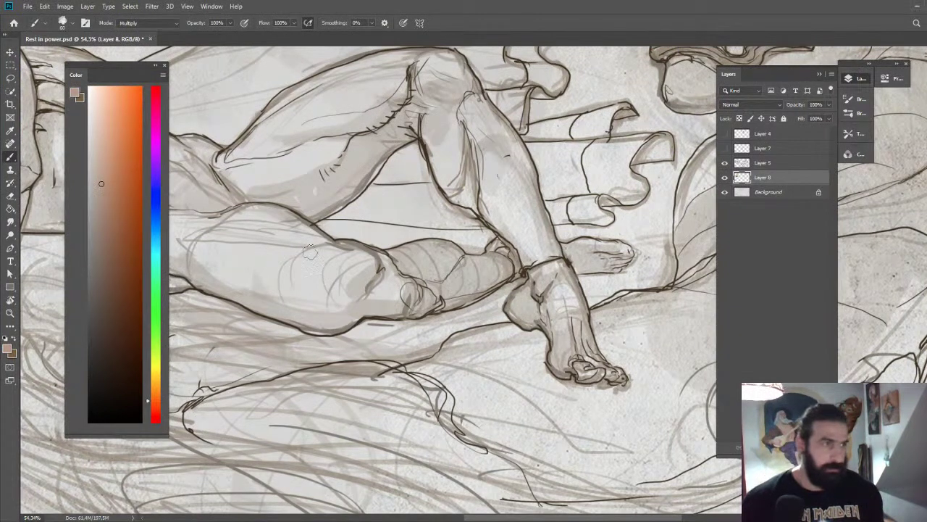
mouse_move(517, 313)
left_mouse_down()
mouse_move(554, 333)
mouse_move(557, 364)
mouse_move(595, 368)
left_mouse_up()
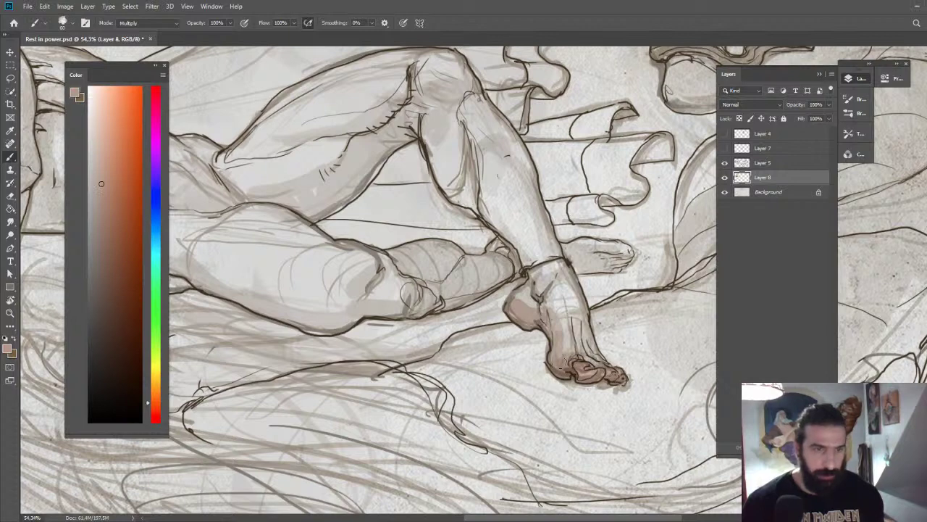
left_click_drag(543, 304, 518, 301)
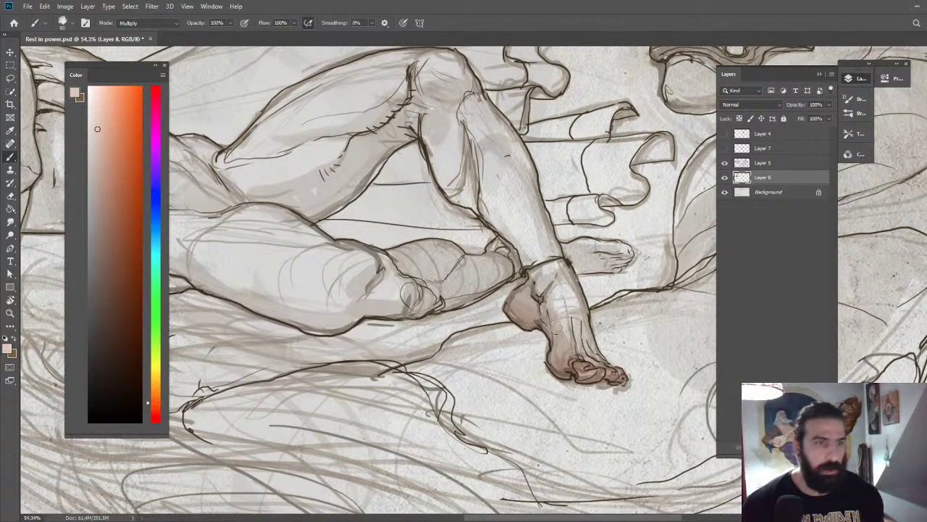
Try a darker brown wash over the whole foot and ankle, and remove it again.
left_click(103, 256)
mouse_move(531, 292)
left_mouse_down()
mouse_move(547, 286)
mouse_move(559, 344)
mouse_move(558, 286)
mouse_move(572, 297)
mouse_move(576, 290)
mouse_move(549, 284)
mouse_move(554, 269)
mouse_move(580, 341)
mouse_move(602, 366)
mouse_move(572, 349)
mouse_move(586, 303)
mouse_move(569, 269)
left_mouse_up()
left_click(155, 389)
key("z")
left_click_drag(526, 305, 595, 315)
key("e")
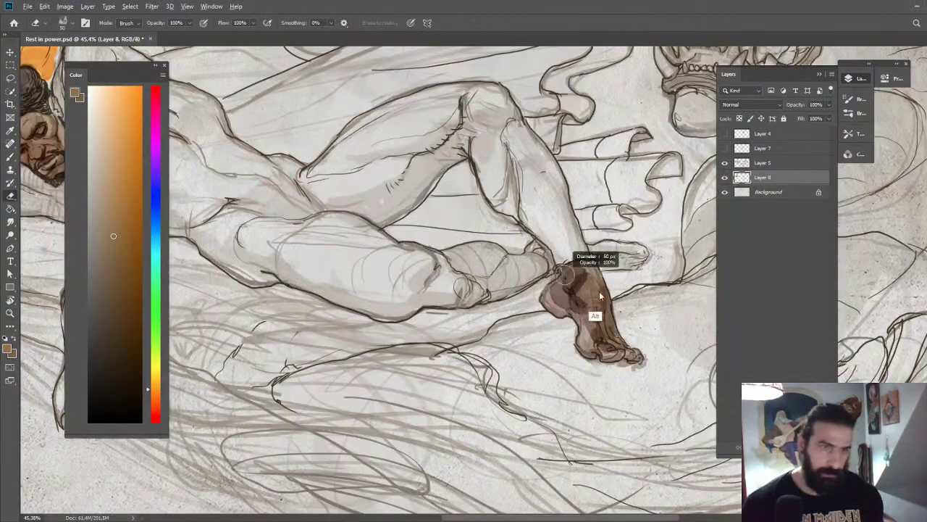
mouse_move(578, 272)
left_mouse_down()
mouse_move(570, 301)
mouse_move(609, 347)
mouse_move(572, 272)
left_mouse_up()
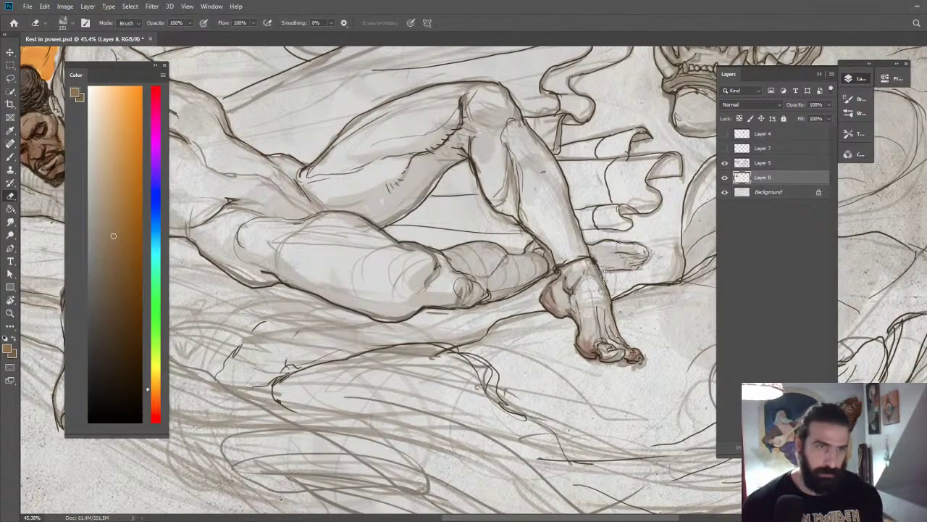
Wash brown over the heel and sole of the lowered foot with the 173 px Kyle's Real Watercolor brush reduced to 67 px.
key("b")
right_click(581, 306)
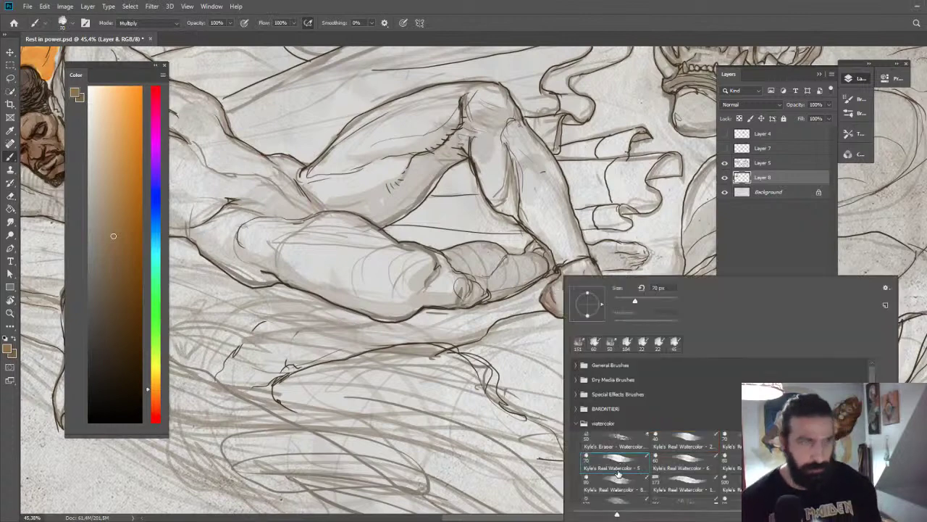
left_click(621, 478)
left_click(674, 488)
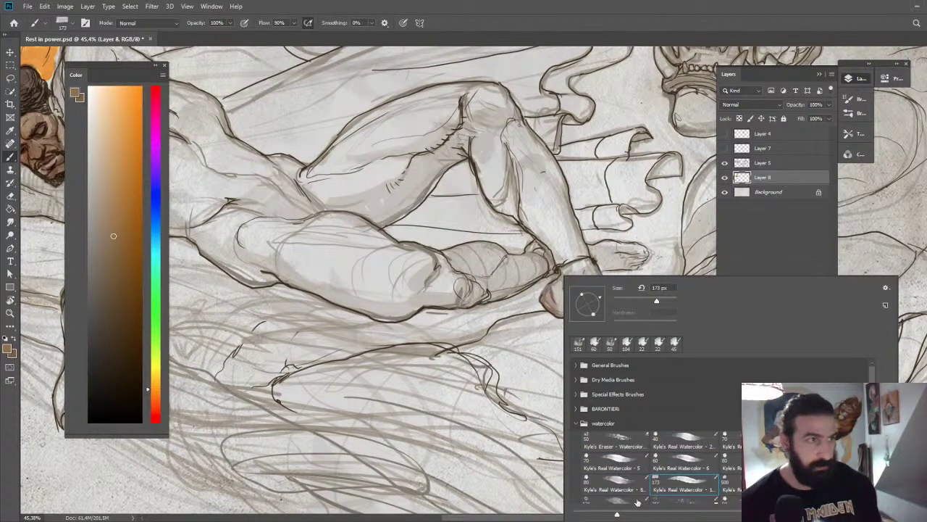
left_click(562, 255)
left_click_drag(581, 283, 565, 325)
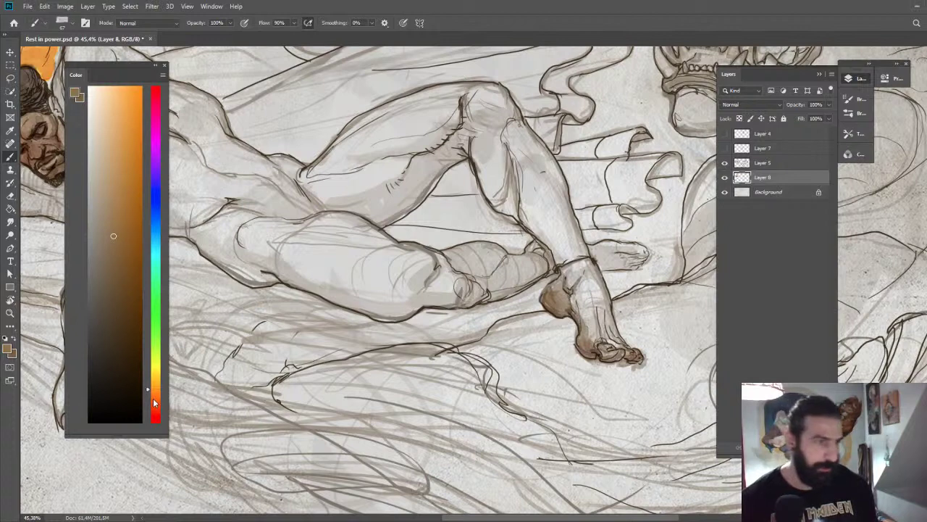
Mix a dark reddish brown and wash it over the entire lowered foot and the far foot behind it.
left_click_drag(154, 403, 154, 410)
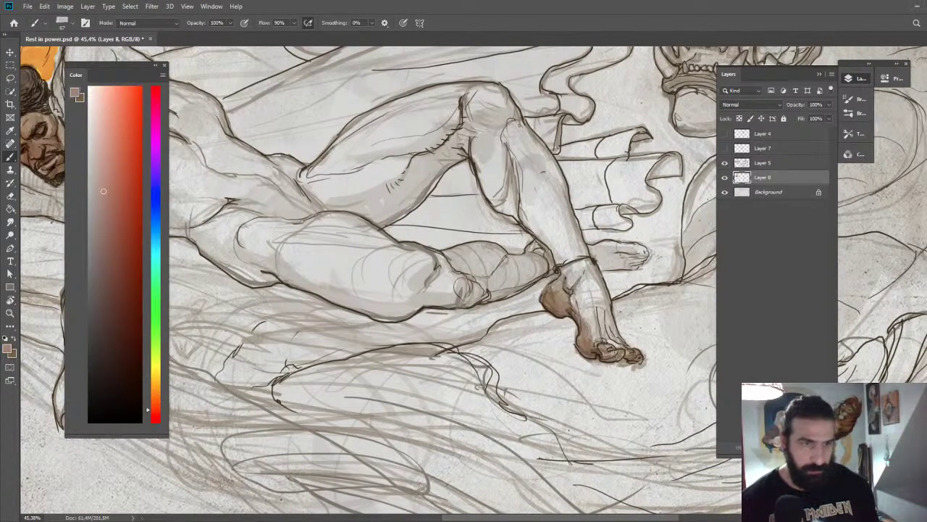
left_click(153, 403)
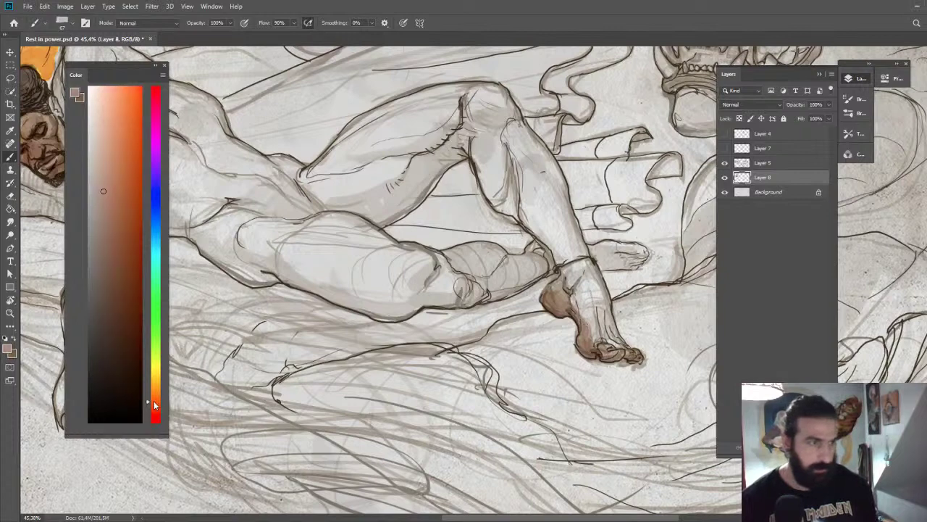
left_click(117, 250)
mouse_move(585, 288)
left_mouse_down()
mouse_move(588, 297)
mouse_move(577, 273)
mouse_move(566, 304)
mouse_move(559, 281)
mouse_move(578, 268)
mouse_move(604, 318)
mouse_move(594, 329)
mouse_move(607, 311)
mouse_move(588, 312)
mouse_move(613, 349)
left_mouse_up()
left_click(116, 278)
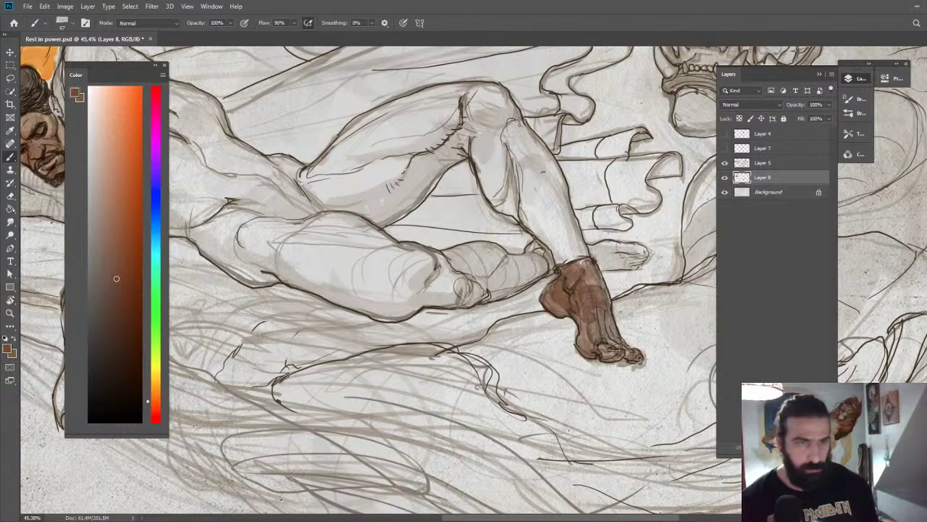
mouse_move(600, 310)
left_mouse_down()
mouse_move(583, 272)
mouse_move(542, 246)
left_mouse_up()
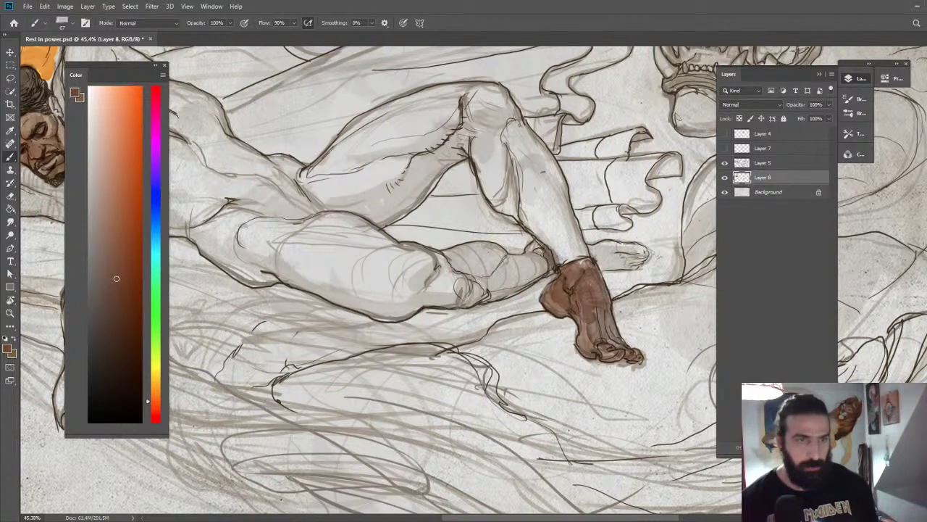
mouse_move(612, 262)
left_mouse_down()
mouse_move(590, 250)
mouse_move(612, 252)
mouse_move(605, 263)
mouse_move(615, 255)
mouse_move(637, 259)
mouse_move(607, 267)
mouse_move(614, 269)
mouse_move(521, 270)
left_mouse_up()
Sample the purple of the raised sleeve, shift its hue to blue and wash the upper arm beneath the man's head.
key("z")
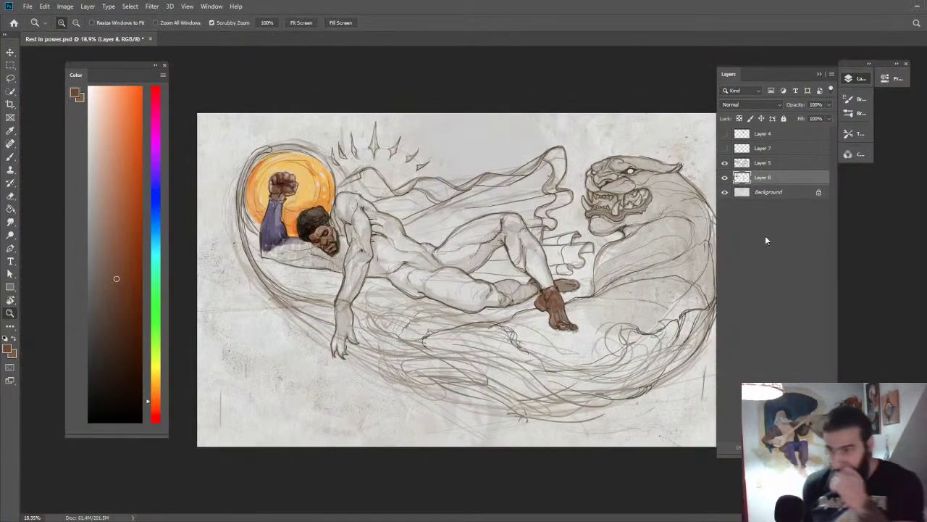
key("ctrl")
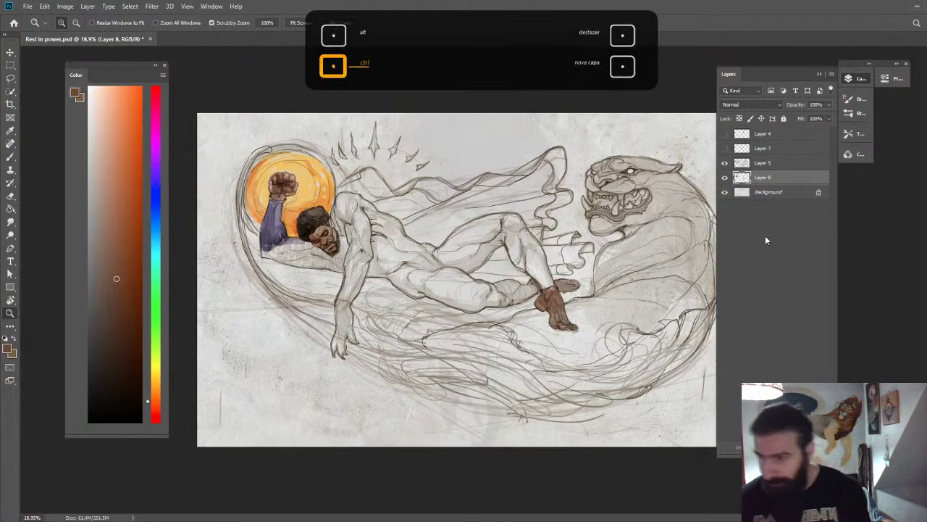
key("ctrl+plus")
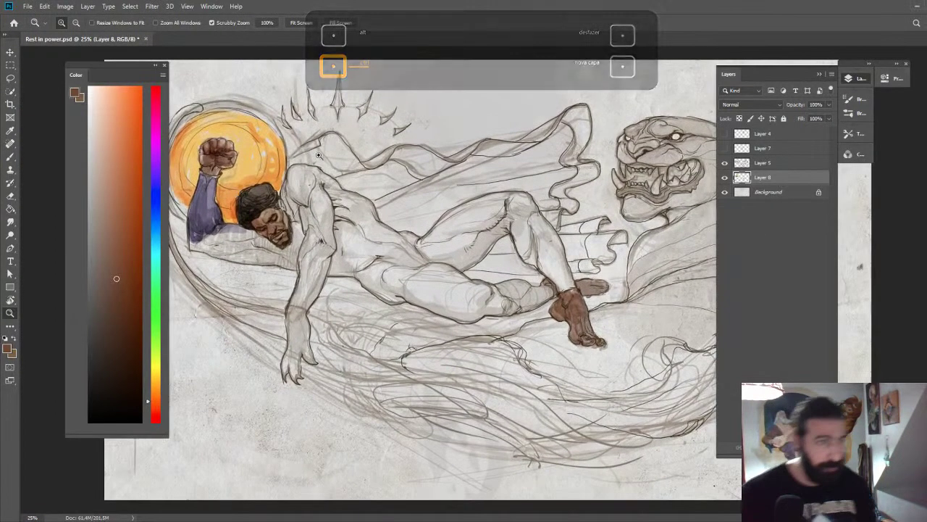
left_click_drag(317, 224, 466, 186)
key("b")
left_click(295, 182, "alt")
left_click_drag(284, 184, 287, 148)
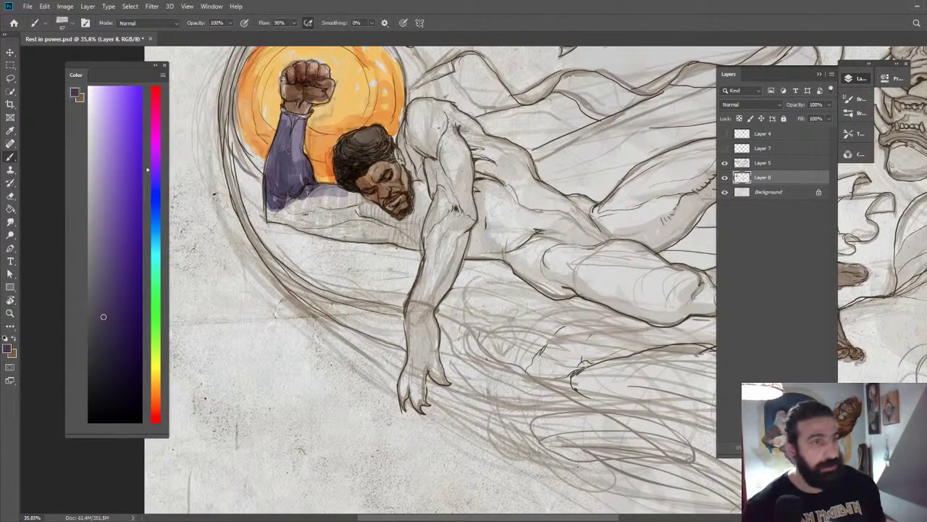
left_click(152, 215)
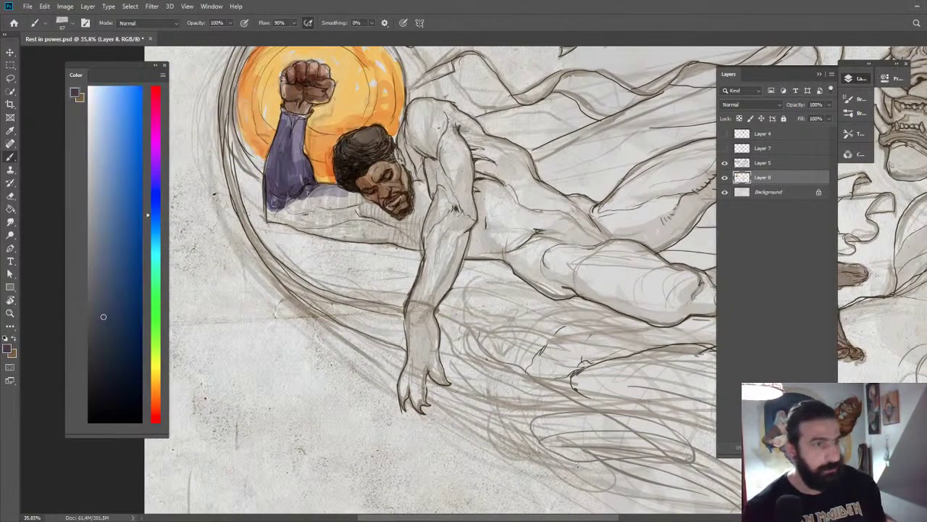
mouse_move(270, 197)
left_mouse_down()
mouse_move(308, 211)
mouse_move(338, 190)
mouse_move(313, 207)
left_mouse_up()
Deepen the elbow and underside of the arm beneath the head with blue-grey and sleeve purple, enlarging the brush to 129 px.
left_click(357, 212, "alt")
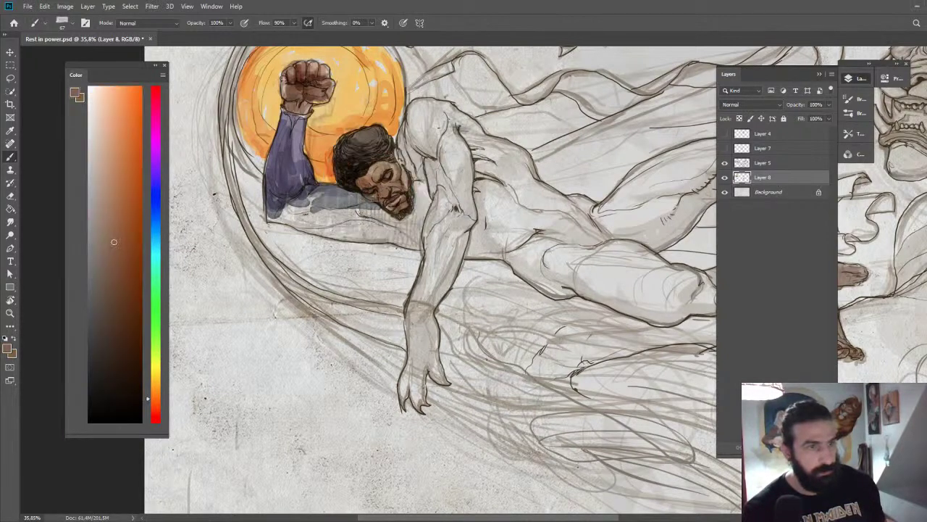
left_click(325, 201, "alt")
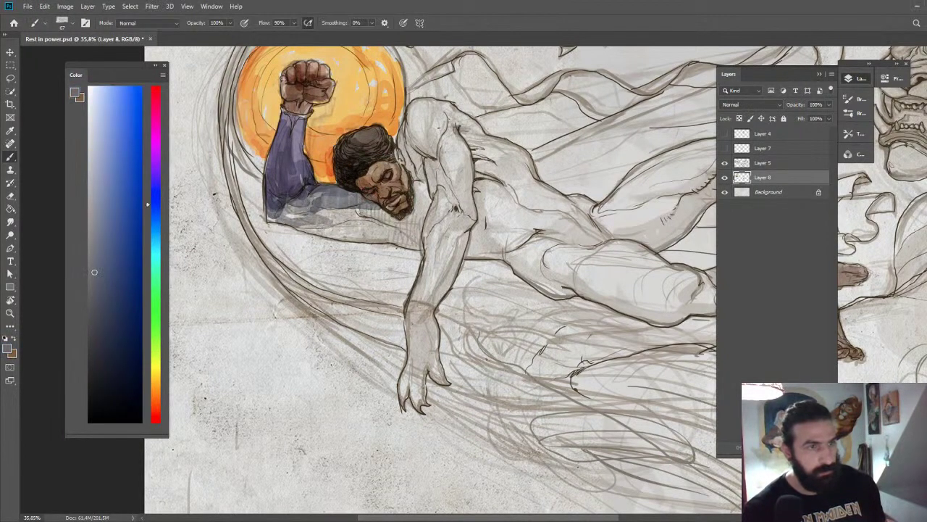
left_click(285, 187, "alt")
left_click_drag(309, 194, 282, 215)
right_click(312, 202, "alt")
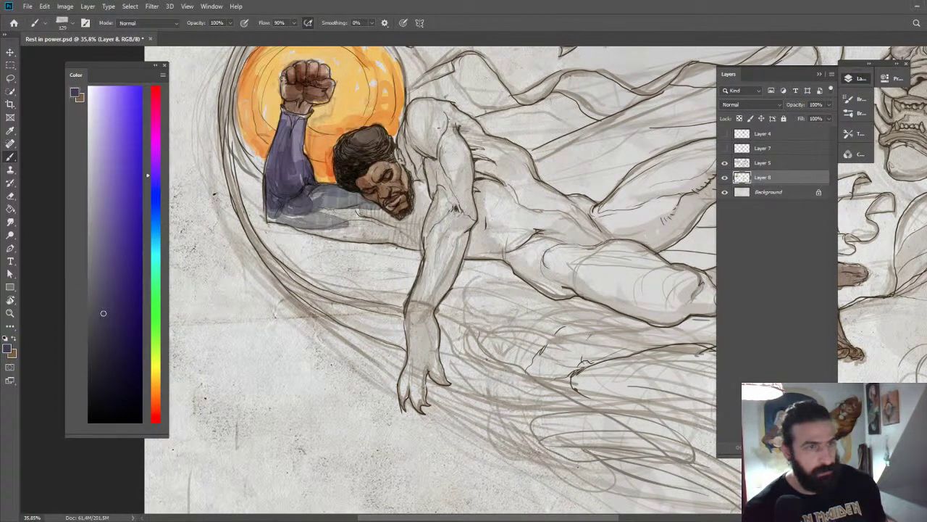
mouse_move(343, 211)
left_mouse_down()
mouse_move(306, 216)
mouse_move(356, 217)
left_mouse_up()
Lay overlapping purple washes along the forearm, wrist and back of the hand of the hanging arm.
mouse_move(412, 296)
left_mouse_down()
mouse_move(418, 328)
mouse_move(433, 251)
mouse_move(404, 278)
mouse_move(426, 311)
left_mouse_up()
key("e")
key("b")
left_click_drag(430, 261, 423, 342)
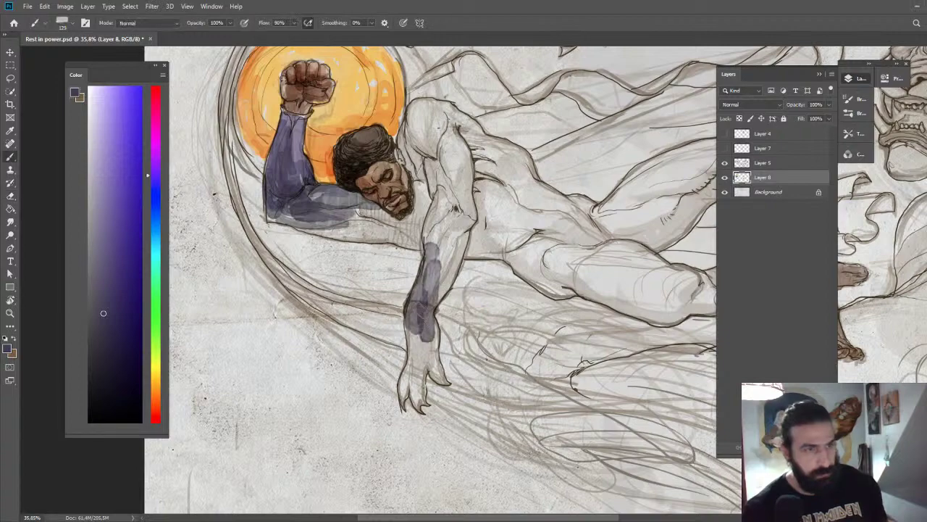
mouse_move(419, 303)
left_mouse_down()
mouse_move(429, 351)
mouse_move(464, 347)
mouse_move(460, 208)
left_mouse_up()
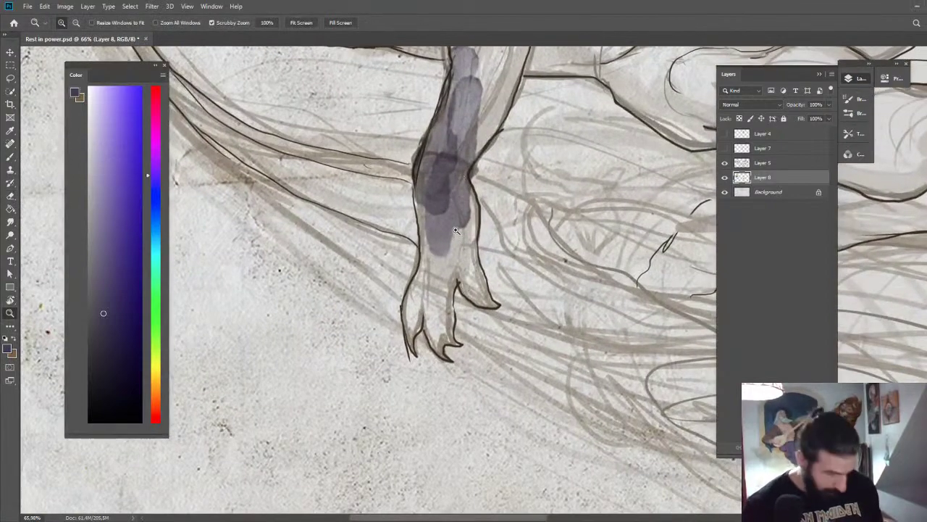
Select the wrist and clawed fingers of the hanging hand with the Lasso, correcting the outline around the fingertips.
key("l")
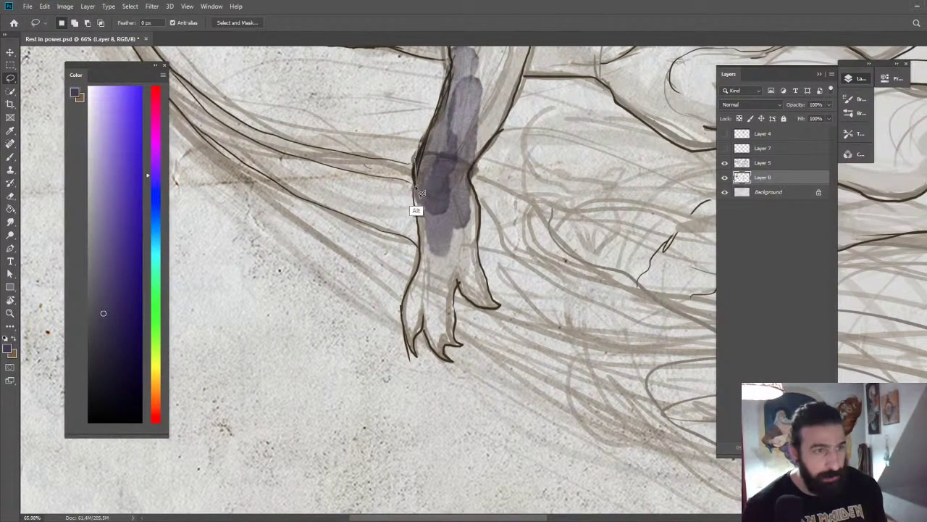
mouse_move(420, 192)
left_mouse_down()
mouse_move(422, 265)
mouse_move(404, 303)
mouse_move(407, 341)
mouse_move(404, 314)
mouse_move(405, 332)
mouse_move(417, 359)
mouse_move(421, 324)
mouse_move(450, 363)
mouse_move(447, 347)
mouse_move(460, 351)
mouse_move(452, 141)
left_mouse_up()
key("z")
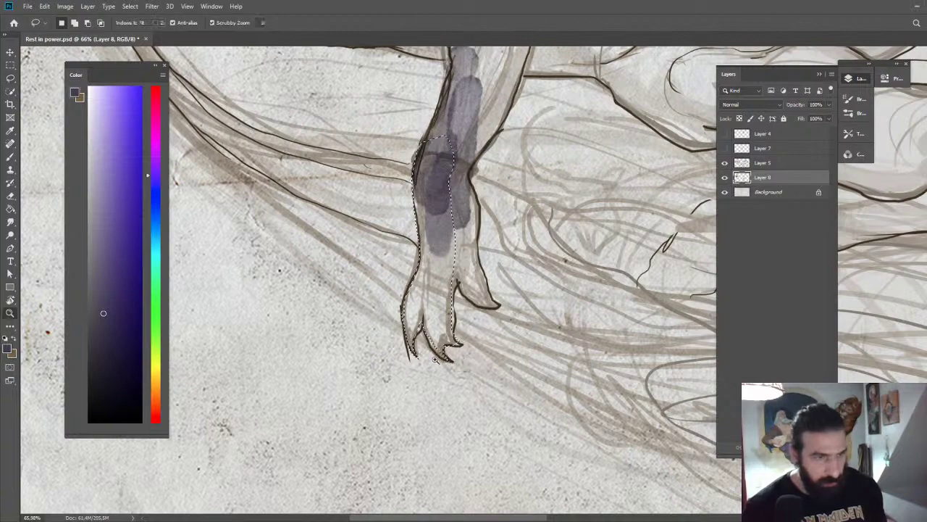
left_click_drag(434, 359, 463, 359)
key("l")
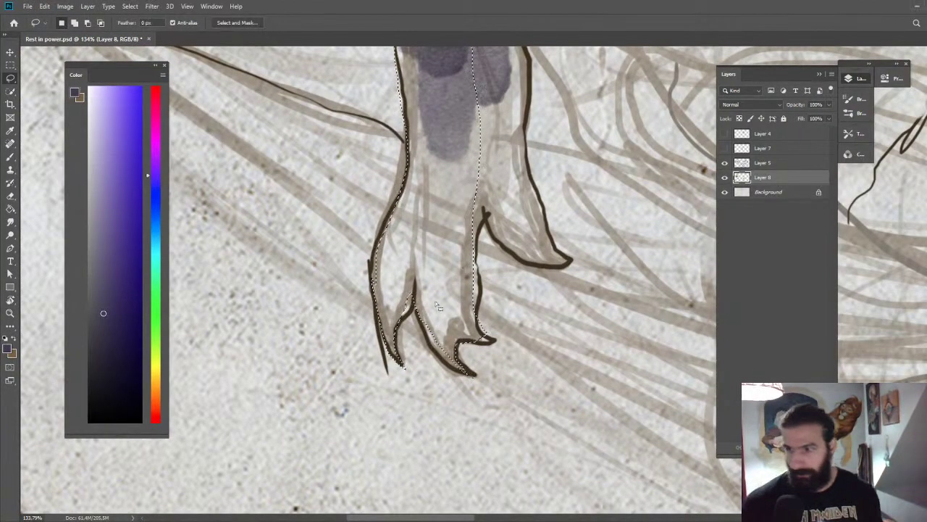
key("shift")
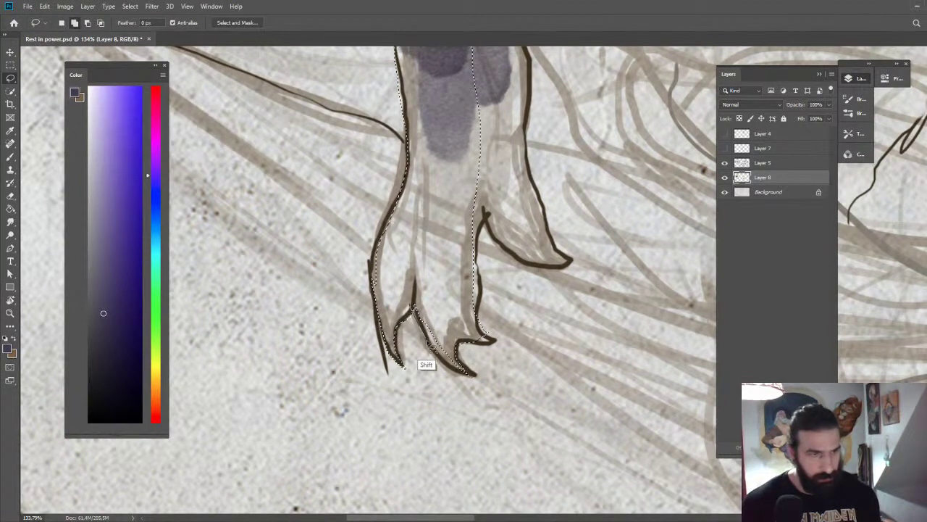
left_click_drag(455, 368, 479, 381)
left_click_drag(451, 348, 428, 281)
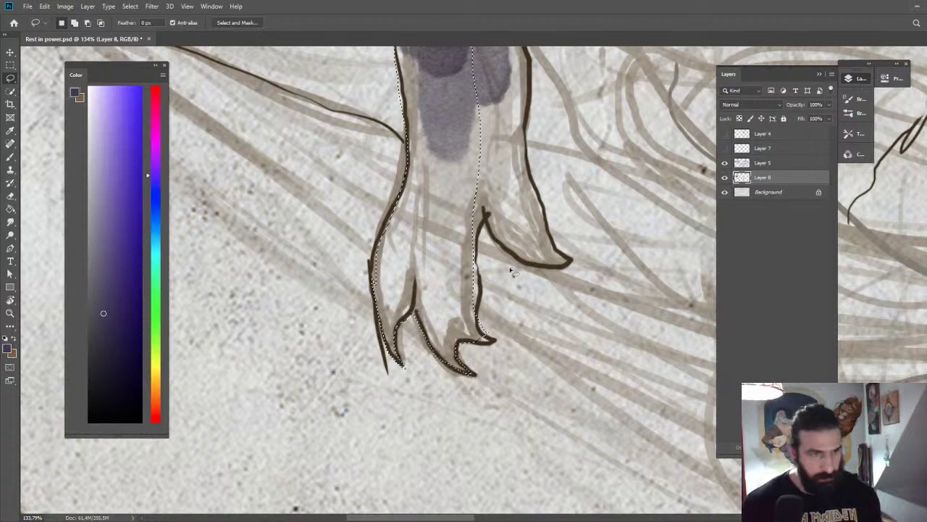
Extend the lasso selection to include the thumb, the rest of the wrist and the forearm up toward the elbow.
mouse_move(472, 351)
left_mouse_down()
mouse_move(503, 346)
mouse_move(478, 292)
mouse_move(498, 183)
left_mouse_up()
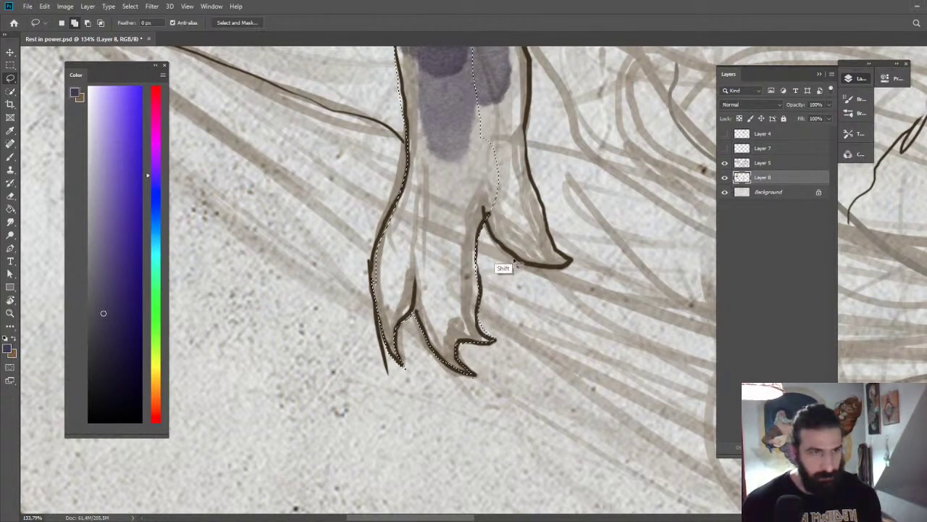
key("alt")
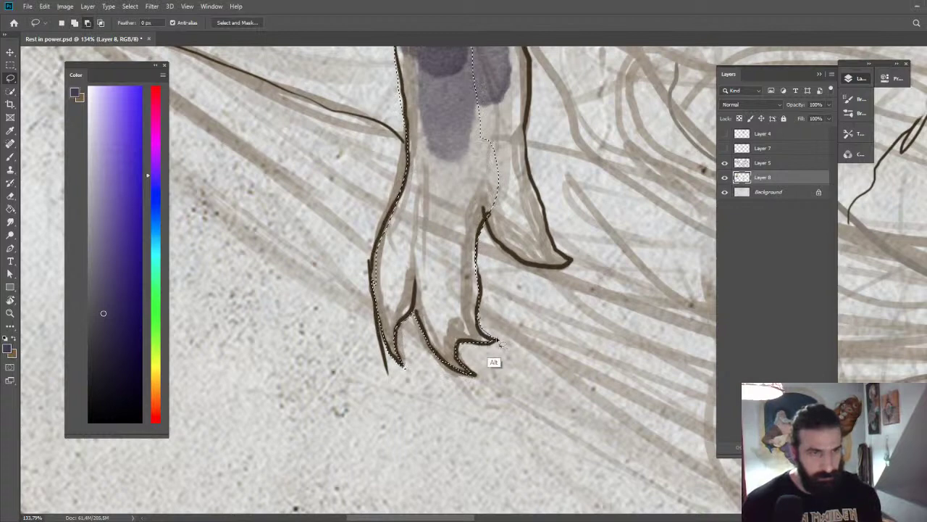
key("shift")
left_click_drag(475, 268, 468, 323)
mouse_move(485, 220)
left_mouse_down()
mouse_move(526, 267)
mouse_move(569, 271)
mouse_move(577, 260)
mouse_move(464, 178)
mouse_move(555, 250)
mouse_move(534, 176)
mouse_move(470, 109)
mouse_move(526, 97)
mouse_move(540, 254)
mouse_move(538, 210)
mouse_move(520, 158)
mouse_move(464, 147)
mouse_move(518, 217)
mouse_move(494, 161)
mouse_move(497, 324)
left_mouse_up()
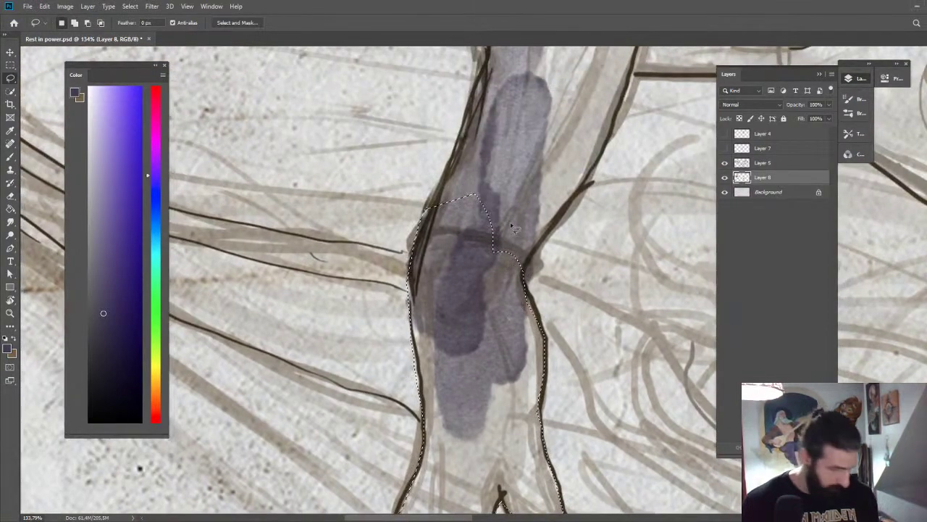
left_click_drag(525, 291, 588, 178)
mouse_move(618, 49)
left_mouse_down()
mouse_move(554, 43)
mouse_move(471, 108)
mouse_move(451, 197)
mouse_move(423, 217)
mouse_move(465, 287)
mouse_move(522, 298)
left_mouse_up()
Fill the selected hand and wrist with near-black purple using a 669 px brush, keeping the forearm wash lighter.
key("z")
key("ctrl+0")
key("b")
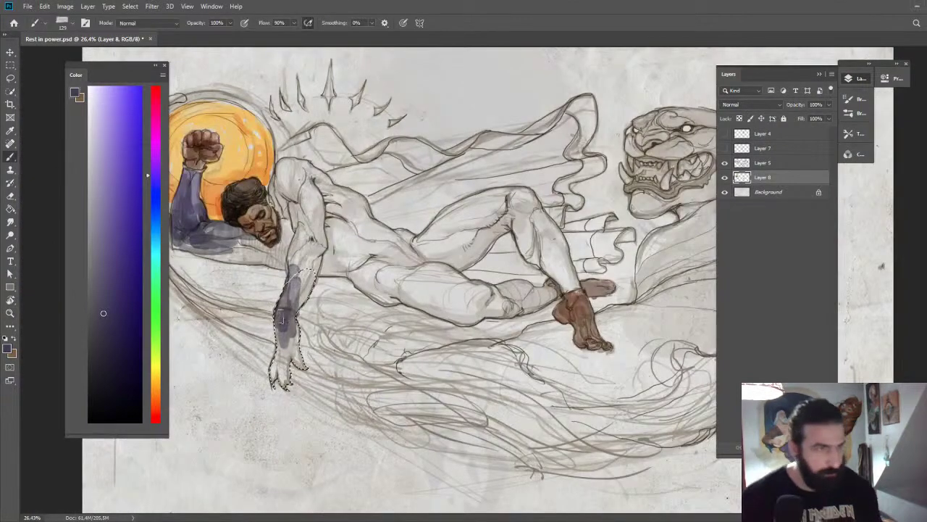
left_click(113, 362)
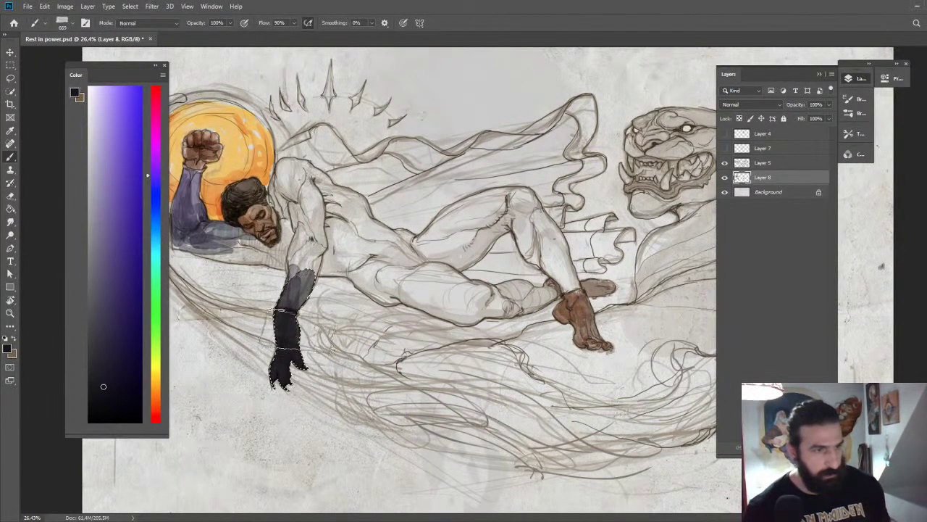
Choose the 284 px Kyle's Inkbox spatter brush from the Kyle_Inkbox brush set.
right_click(300, 330)
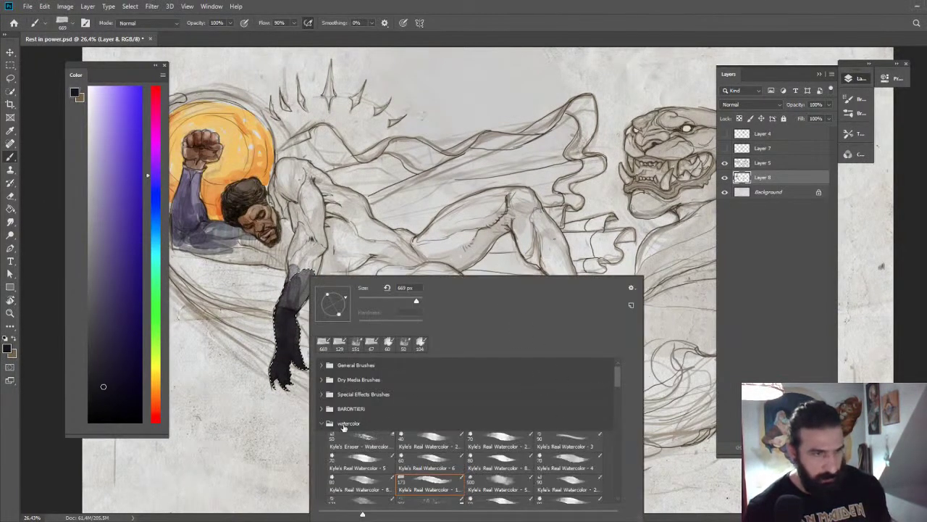
left_click(323, 425)
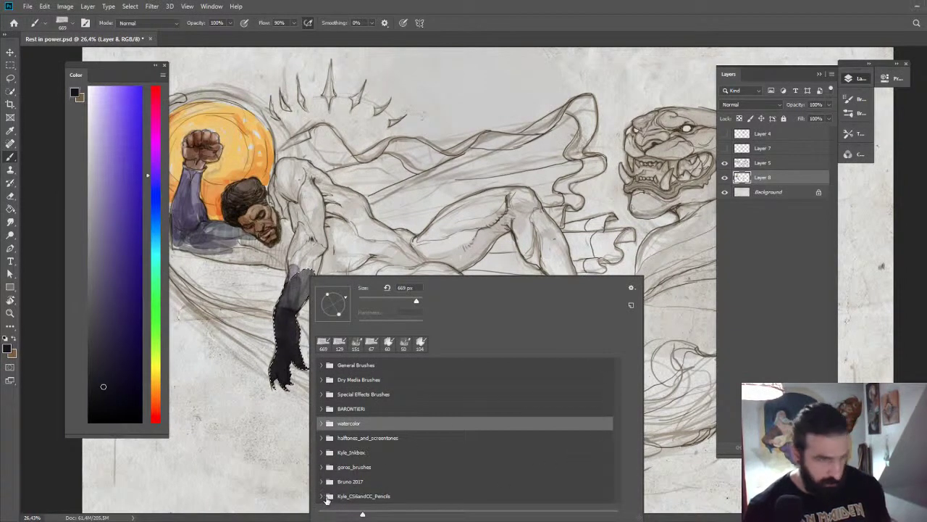
left_click(324, 454)
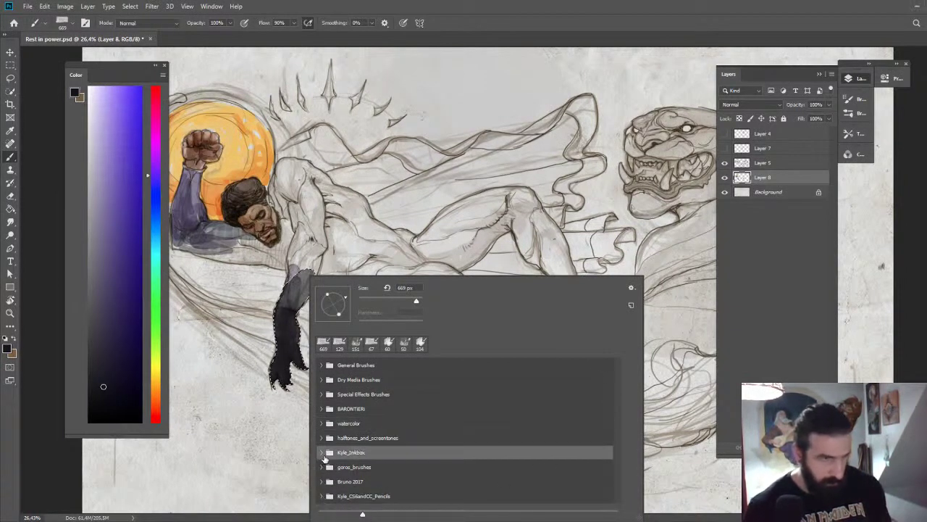
left_click(323, 452)
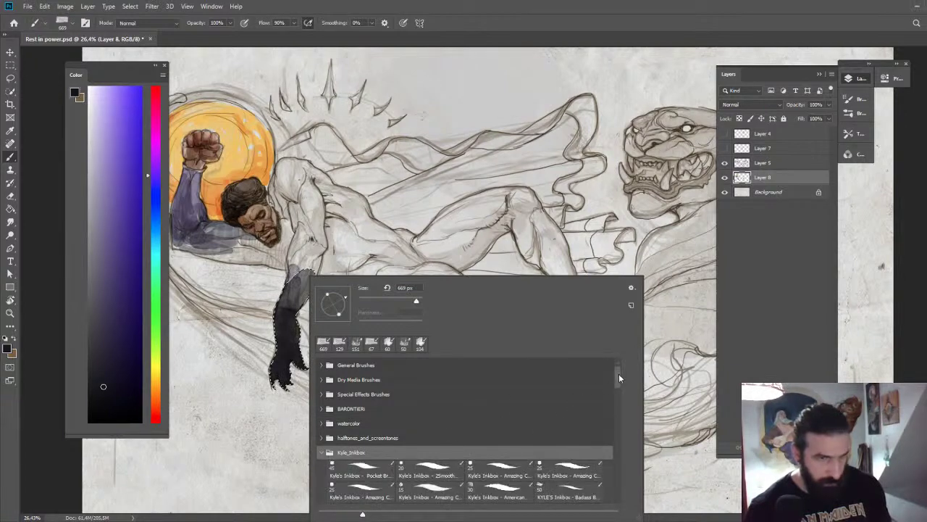
left_click_drag(619, 374, 619, 381)
right_click(506, 150)
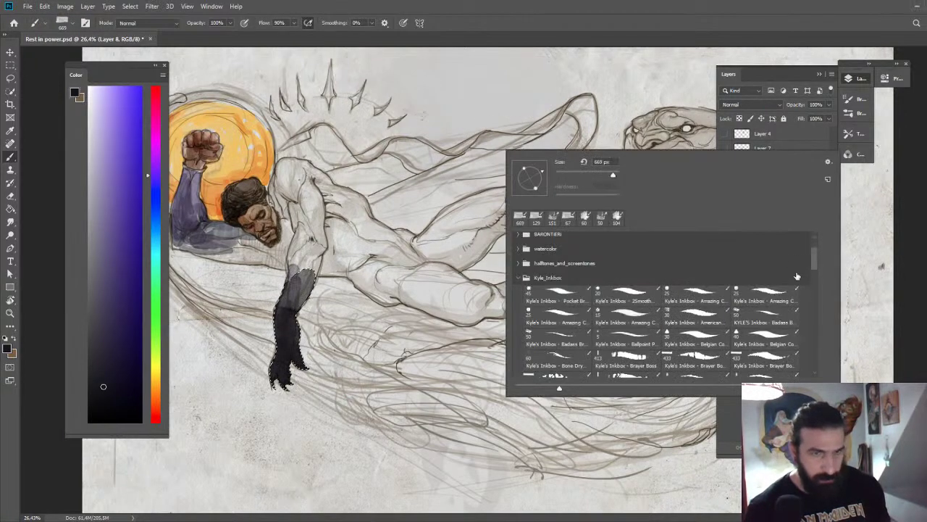
scroll(816, 290, "down", 2)
scroll(816, 334, "down", 6)
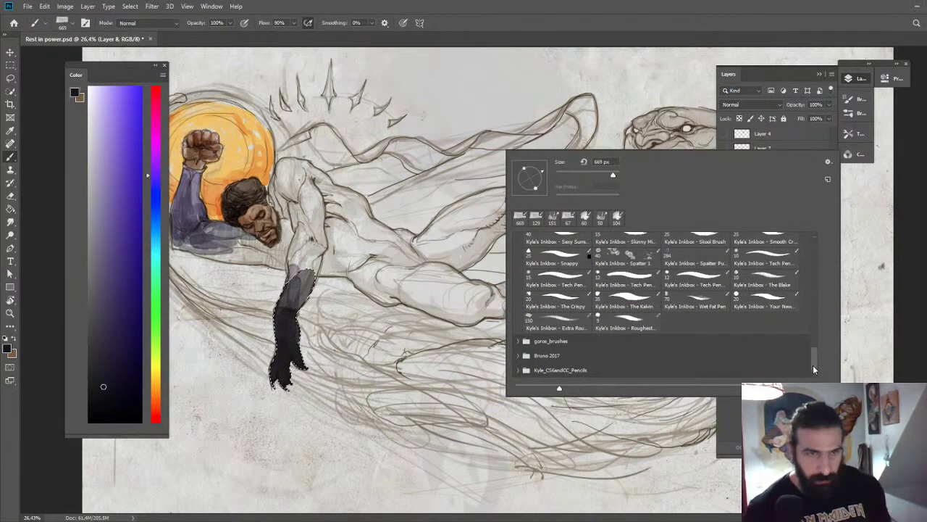
scroll(681, 294, "up", 2)
left_click(681, 295)
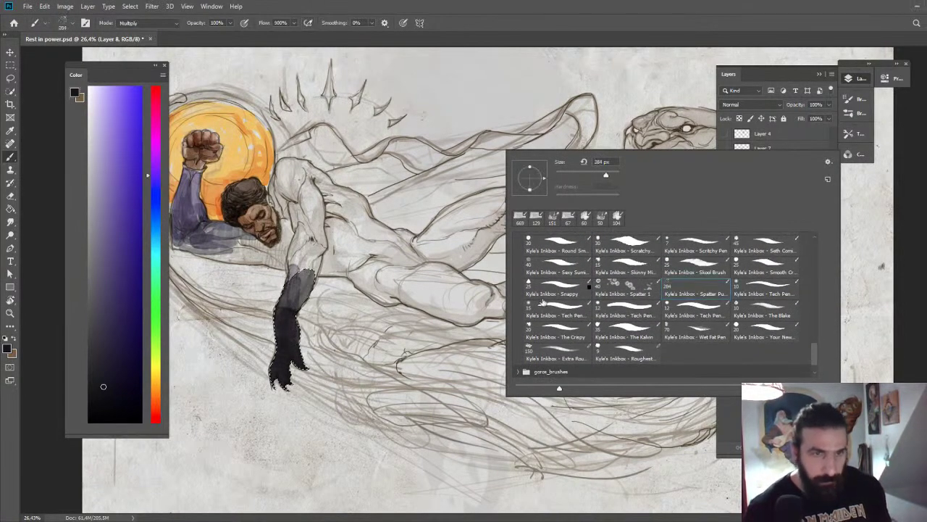
left_click(282, 362)
Spatter black speckles over the dark hand and fingers inside the selection.
key("z")
mouse_move(279, 367)
left_mouse_down()
mouse_move(307, 337)
mouse_move(319, 348)
left_mouse_up()
key("b")
mouse_move(441, 250)
left_mouse_down()
mouse_move(431, 284)
mouse_move(397, 280)
left_mouse_up()
left_click_drag(441, 218, 418, 336)
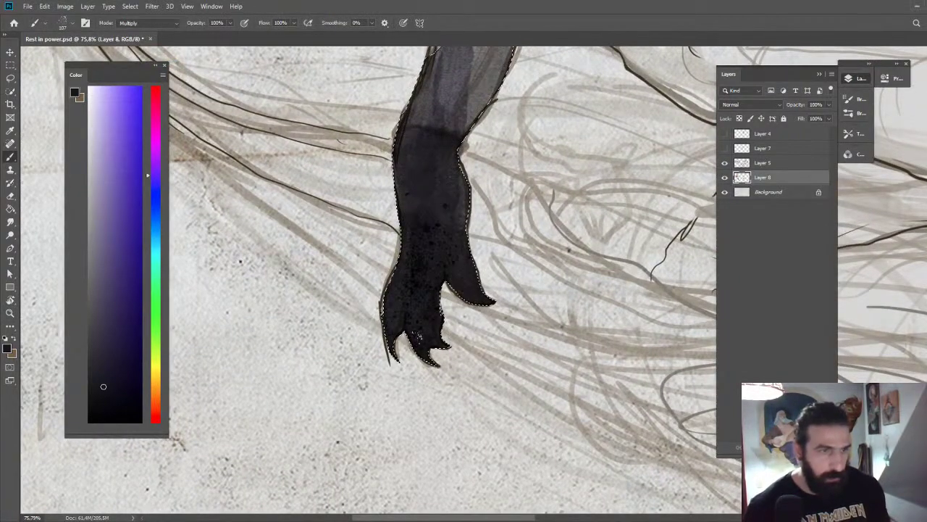
Spatter black speckles over the whole hand and wrist, fading up the forearm, and deselect.
mouse_move(419, 249)
left_mouse_down()
mouse_move(418, 226)
mouse_move(455, 238)
left_mouse_up()
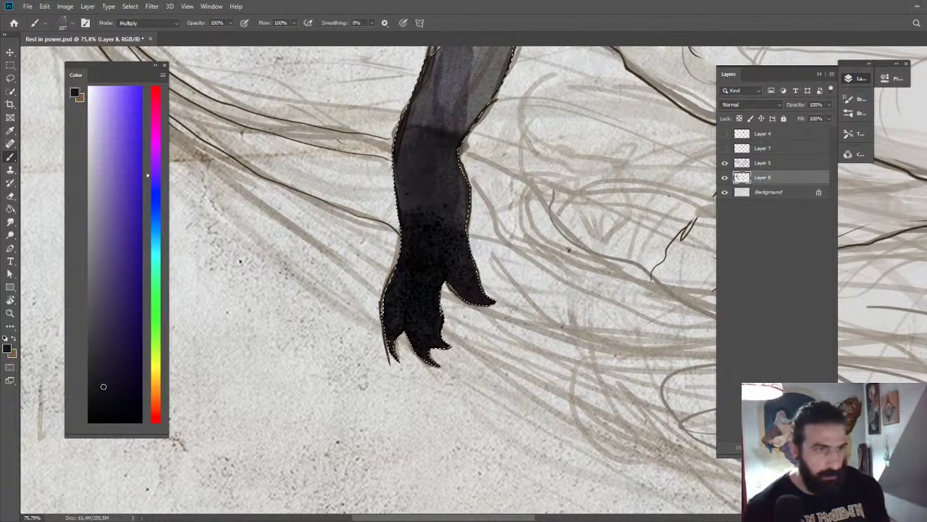
mouse_move(425, 207)
left_mouse_down()
mouse_move(463, 232)
mouse_move(449, 226)
mouse_move(423, 154)
mouse_move(458, 139)
mouse_move(448, 94)
mouse_move(426, 166)
mouse_move(418, 261)
mouse_move(439, 287)
mouse_move(433, 339)
left_mouse_up()
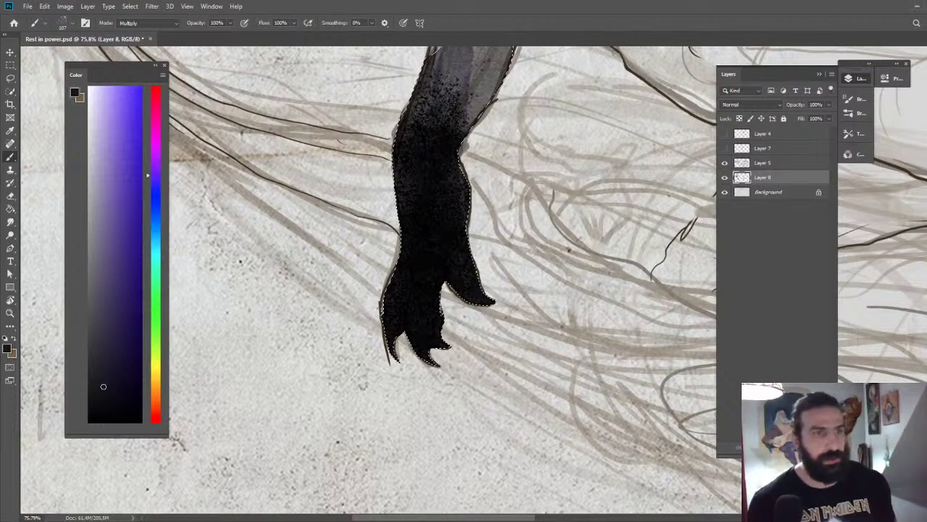
mouse_move(486, 76)
left_mouse_down()
mouse_move(475, 97)
mouse_move(422, 115)
left_mouse_up()
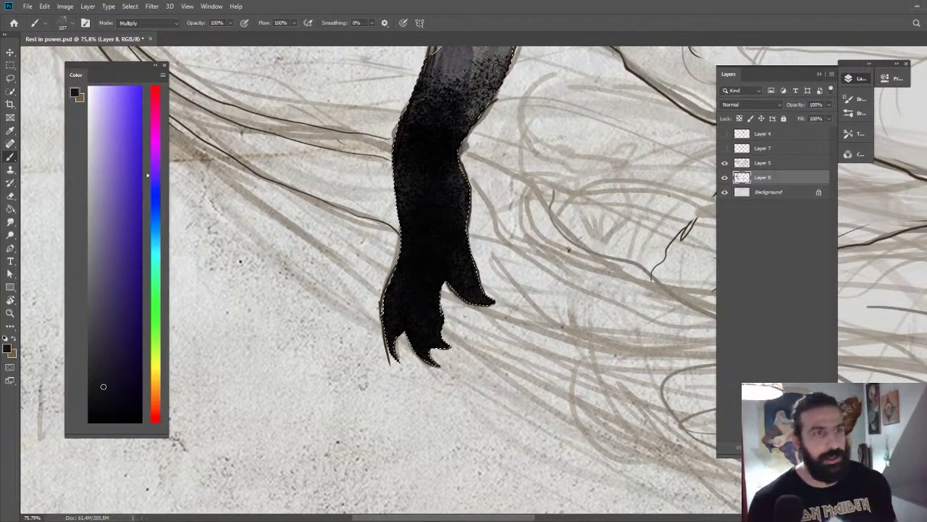
mouse_move(469, 106)
left_mouse_down()
mouse_move(492, 71)
mouse_move(444, 75)
mouse_move(456, 215)
left_mouse_up()
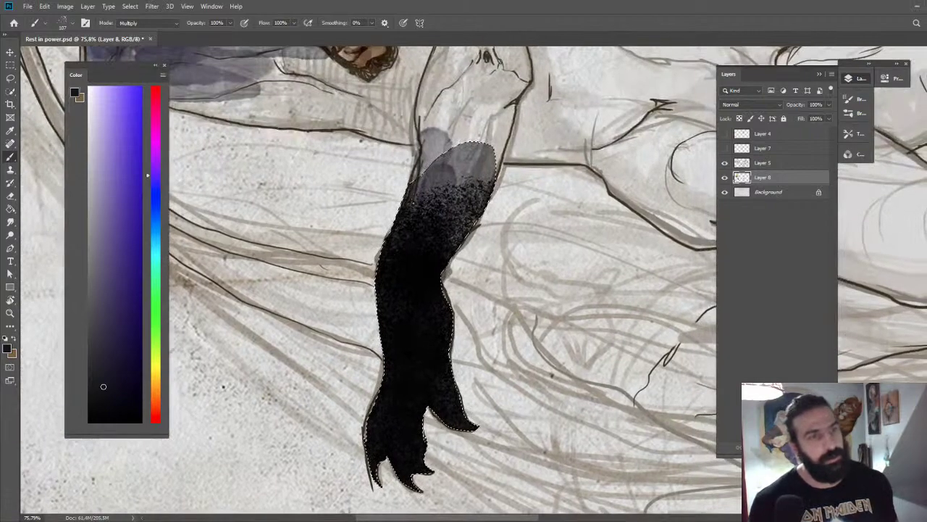
key("ctrl+d")
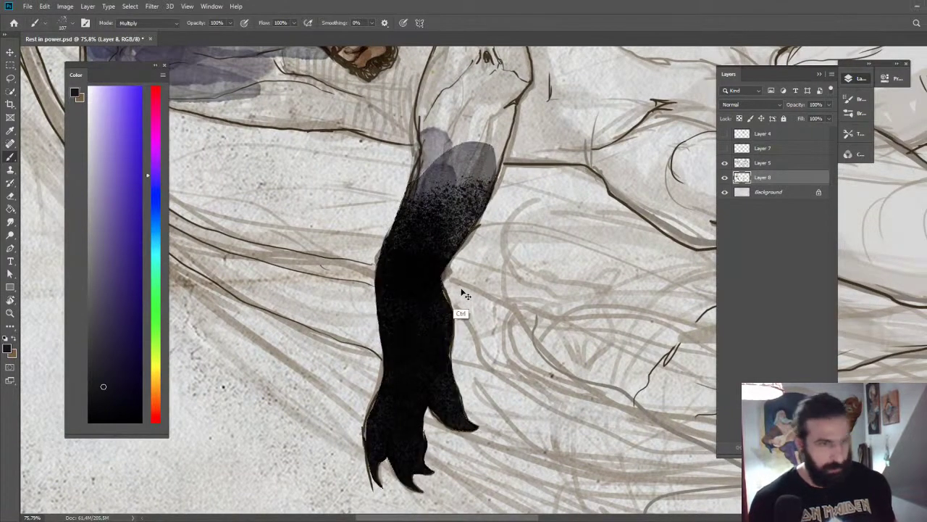
Switch to the 669 px brush, reduce it to 152 px, and wash translucent dark grey over the hanging arm's elbow.
key("z")
key("ctrl+0")
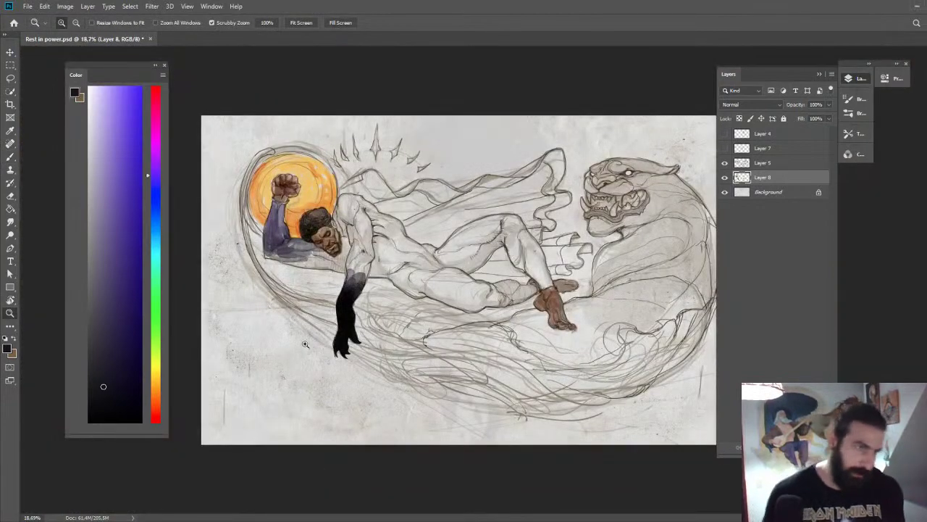
left_click_drag(276, 278, 353, 277)
key("b")
right_click(545, 222)
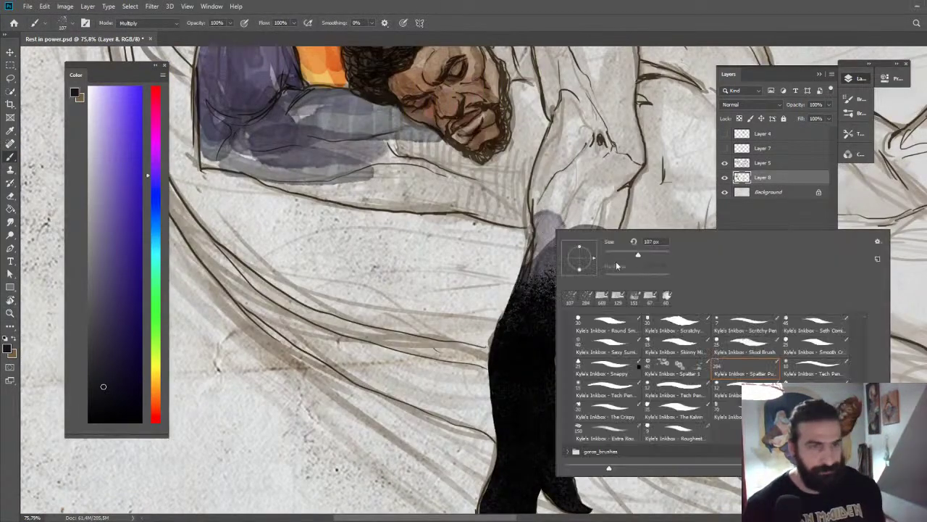
left_click(601, 297)
right_click(539, 277, "alt")
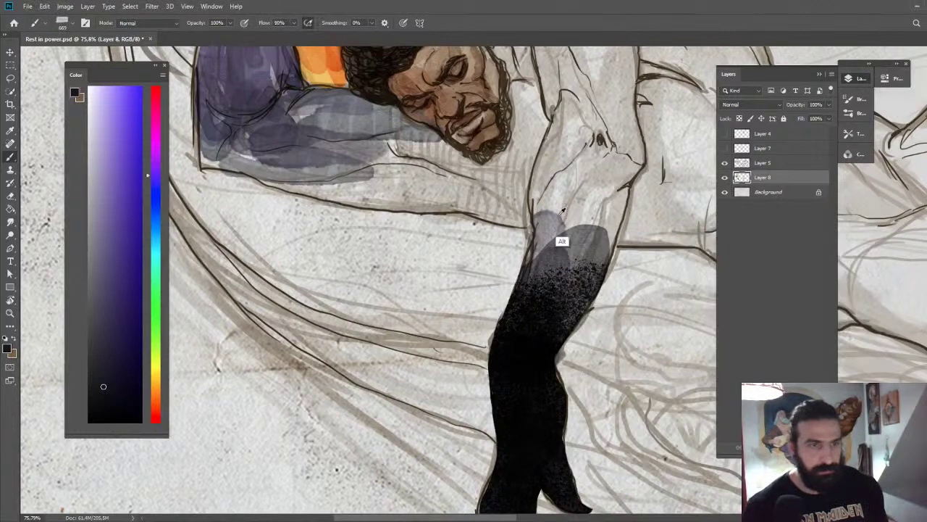
left_click_drag(560, 215, 466, 247)
mouse_move(551, 126)
left_mouse_down()
mouse_move(516, 171)
mouse_move(554, 239)
mouse_move(601, 145)
mouse_move(623, 217)
mouse_move(552, 230)
mouse_move(572, 108)
mouse_move(576, 235)
left_mouse_up()
Extend the dark grey wash under the face and across the raised arm's upper arm using sampled tones.
left_click_drag(520, 166, 449, 185)
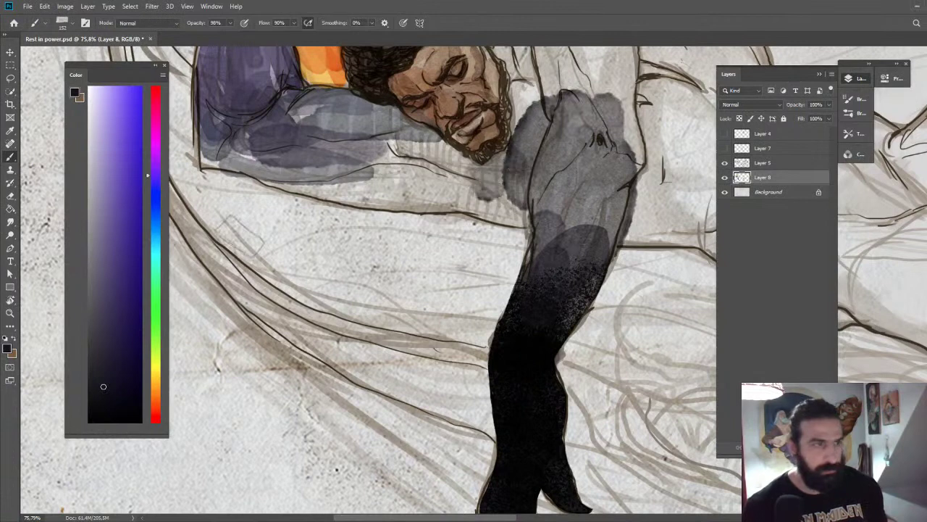
mouse_move(348, 145)
left_mouse_down()
mouse_move(413, 154)
mouse_move(347, 148)
mouse_move(322, 112)
mouse_move(282, 138)
mouse_move(217, 152)
mouse_move(345, 163)
mouse_move(308, 125)
mouse_move(326, 112)
mouse_move(250, 135)
mouse_move(312, 159)
mouse_move(287, 160)
mouse_move(355, 177)
mouse_move(434, 183)
mouse_move(291, 165)
mouse_move(329, 177)
mouse_move(449, 181)
mouse_move(438, 158)
mouse_move(474, 171)
mouse_move(377, 130)
mouse_move(391, 130)
mouse_move(348, 138)
mouse_move(446, 174)
mouse_move(431, 170)
mouse_move(494, 180)
mouse_move(511, 199)
mouse_move(467, 206)
mouse_move(402, 187)
mouse_move(526, 185)
mouse_move(483, 174)
mouse_move(459, 119)
left_mouse_up()
left_click(317, 143, "alt")
Sample the dark forearm tone and blend the grey elbow into the black forearm with 52 px strokes.
key("z")
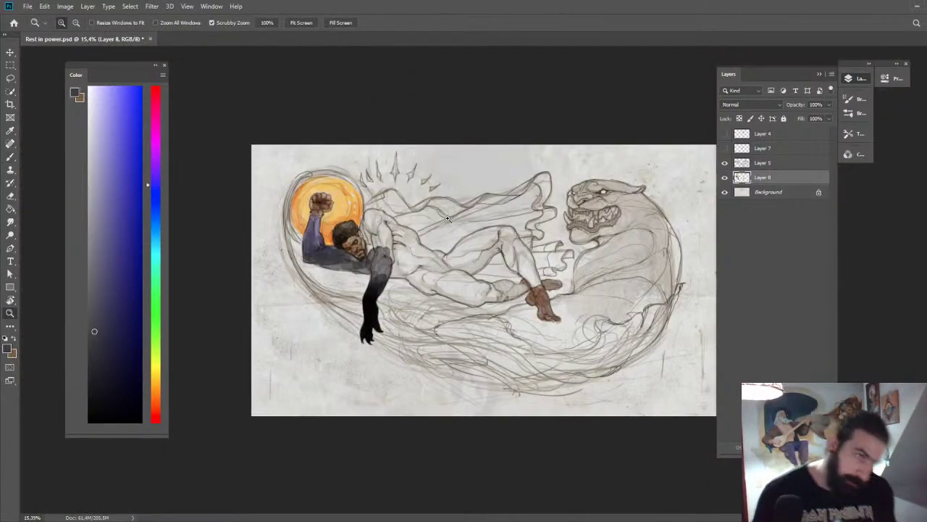
left_click_drag(351, 272, 369, 294)
key("b")
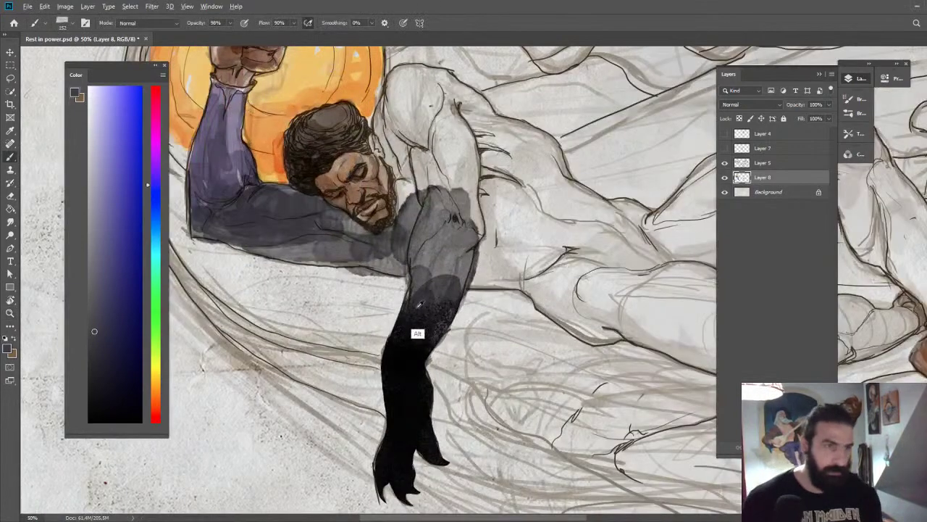
left_click(418, 305, "alt")
left_click_drag(423, 279, 396, 279)
left_click_drag(423, 232, 433, 232)
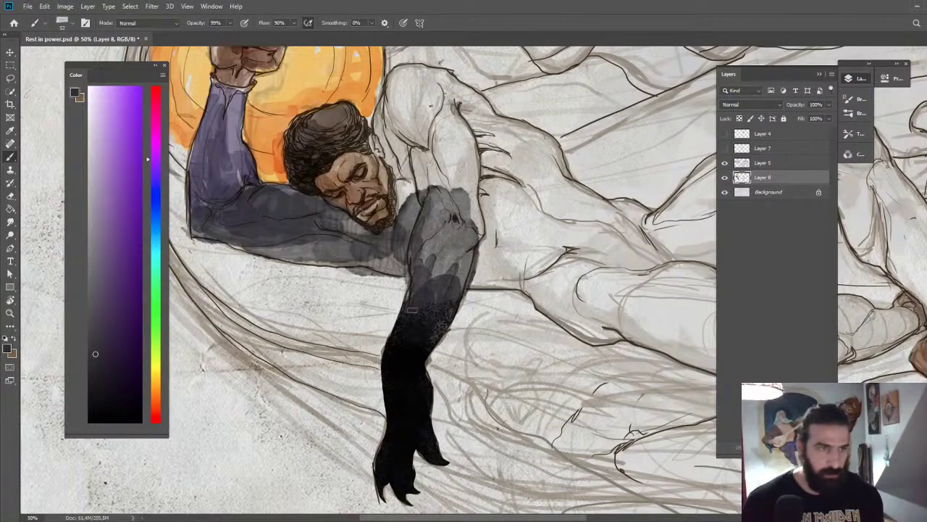
Paint a dark shadow along the underside of the raised arm's upper arm, beside the hanging elbow, with a 52 px brush.
key("z")
left_click_drag(412, 282, 407, 190)
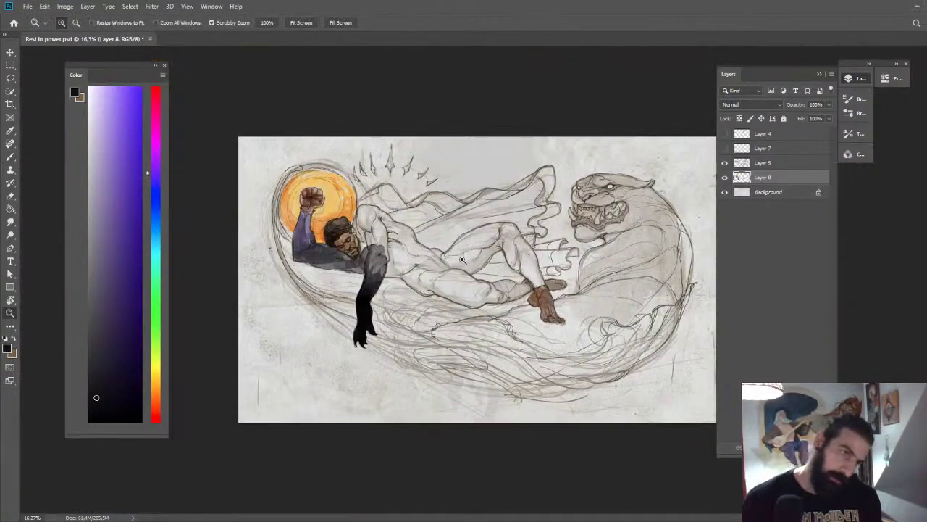
left_click_drag(339, 272, 410, 242)
key("b")
key("b")
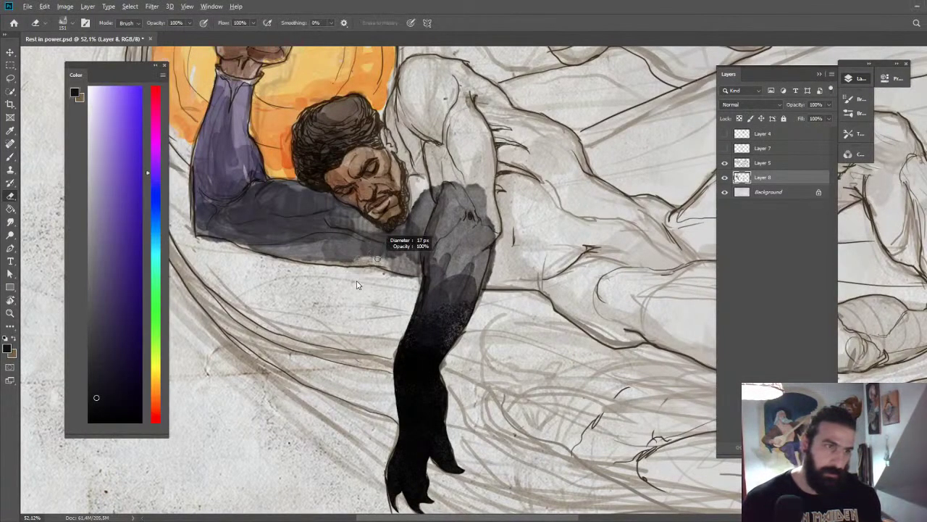
key("shift+9")
mouse_move(359, 275)
left_mouse_down()
mouse_move(374, 257)
mouse_move(350, 260)
mouse_move(410, 268)
left_mouse_up()
key("ctrl+z")
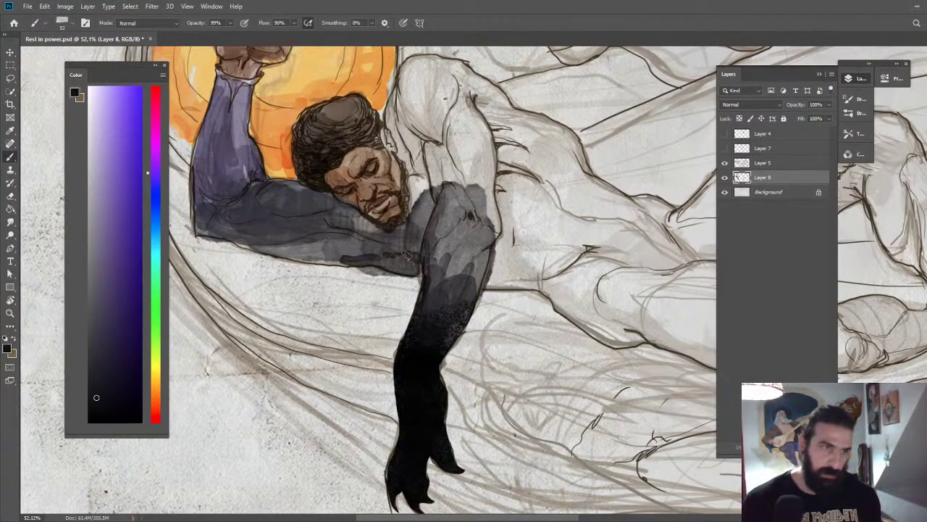
key("e")
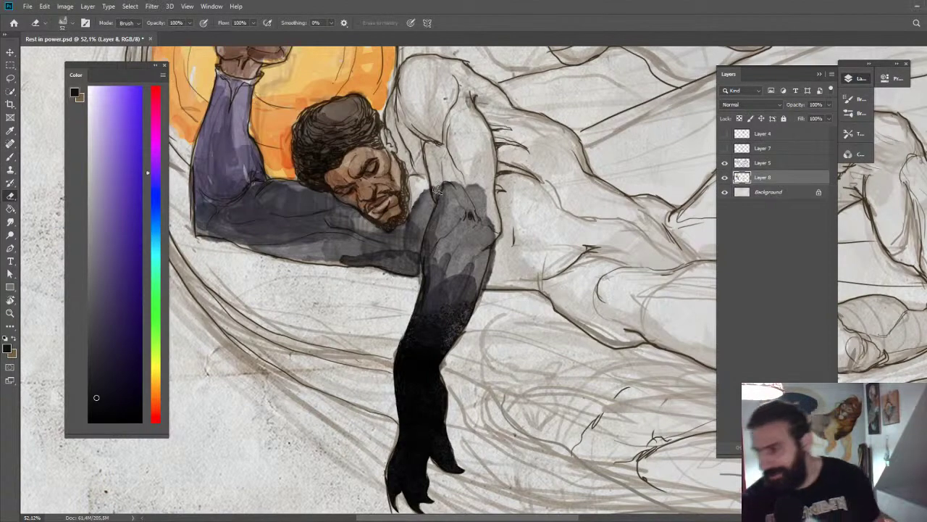
Darken the inside of the raised forearm with sampled purple tones using an 86 px brush.
key("z")
left_click_drag(411, 260, 384, 230)
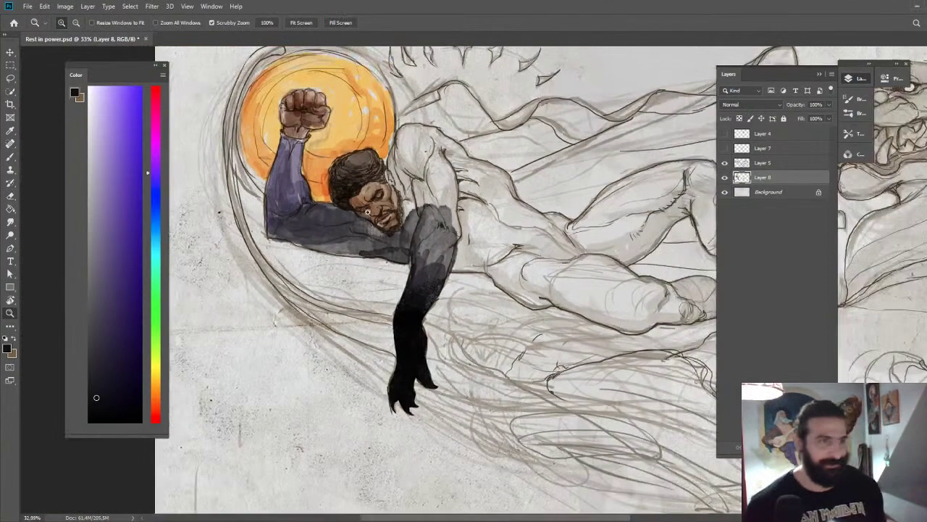
left_click_drag(292, 179, 388, 235)
key("b")
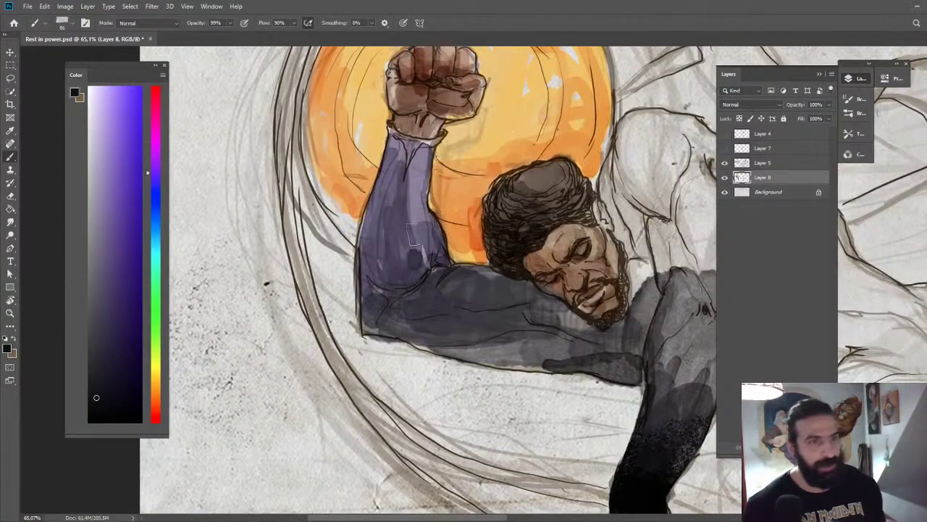
left_click(410, 235, "alt")
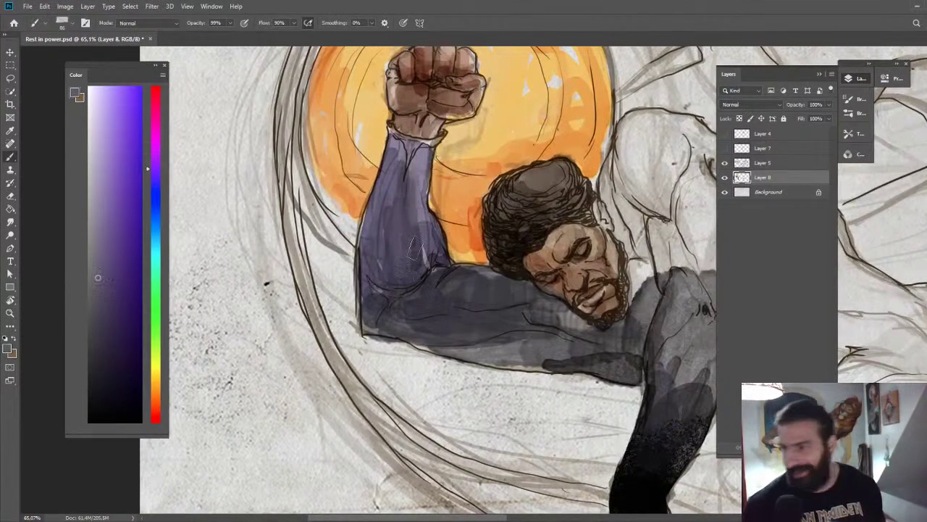
left_click(410, 259, "alt")
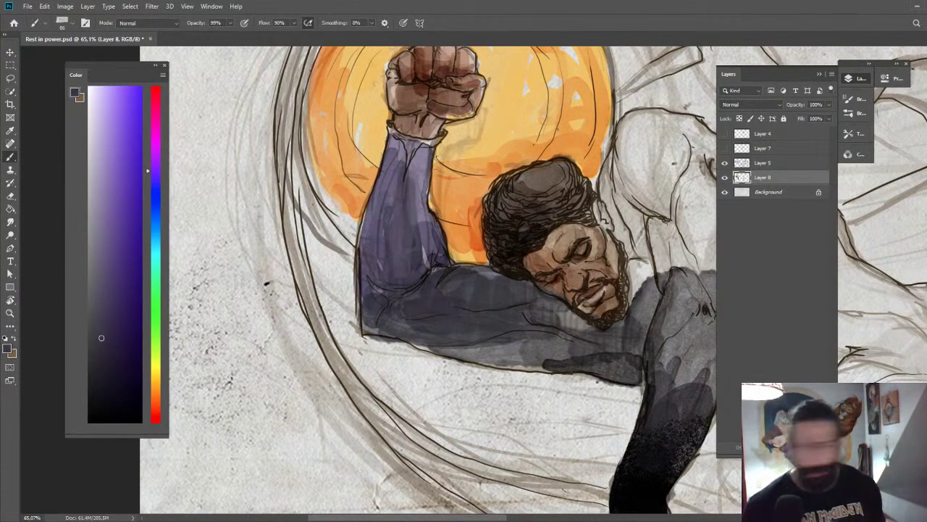
mouse_move(392, 262)
left_mouse_down()
mouse_move(414, 247)
mouse_move(401, 251)
mouse_move(397, 141)
mouse_move(395, 194)
mouse_move(396, 149)
mouse_move(397, 252)
left_mouse_up()
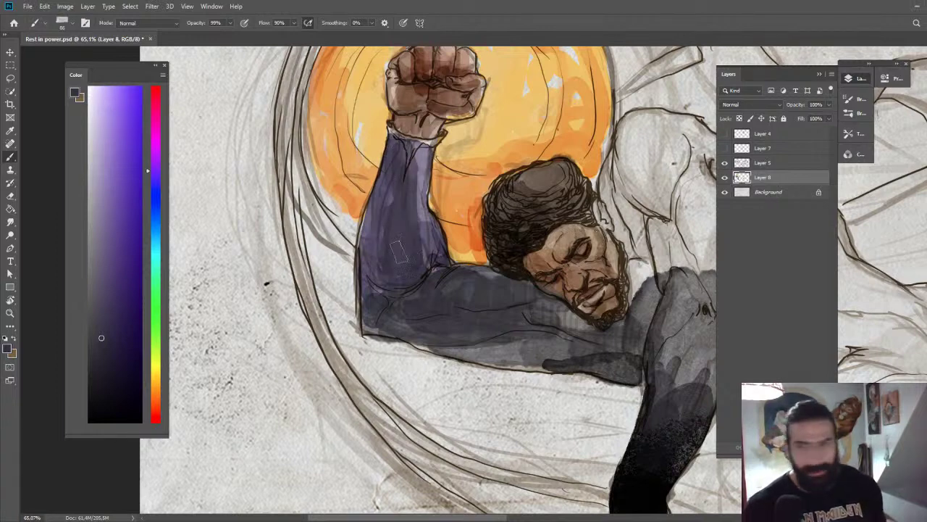
Deepen the shading along the raised forearm from the cuff to the elbow and into the upper arm with sampled dark blue.
right_click(433, 189, "alt")
left_click_drag(417, 145, 429, 239)
left_click(447, 295, "alt")
mouse_move(447, 296)
left_mouse_down()
mouse_move(499, 301)
mouse_move(560, 287)
mouse_move(510, 280)
left_mouse_up()
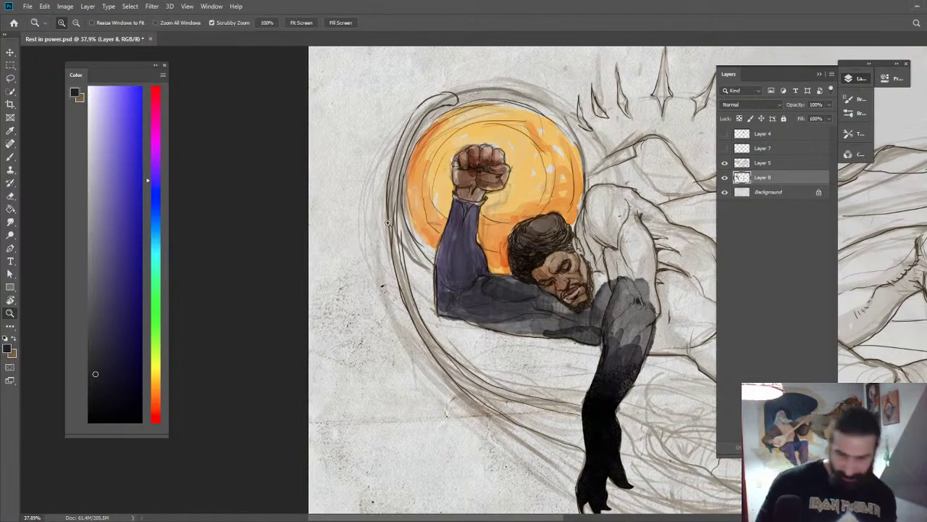
Shade the man's face with sampled browns using a 21 px brush and colour his ear dark reddish brown.
key("b")
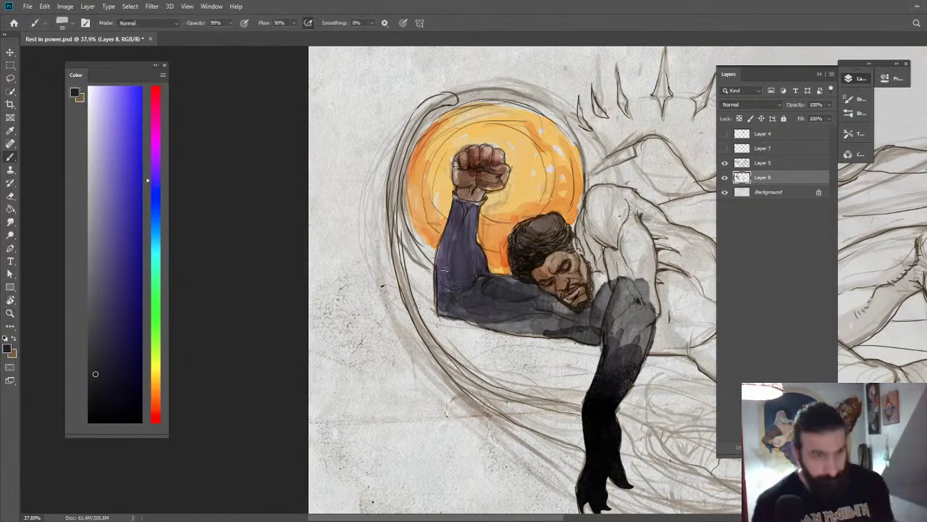
key("z")
left_click_drag(556, 268, 578, 287)
key("b")
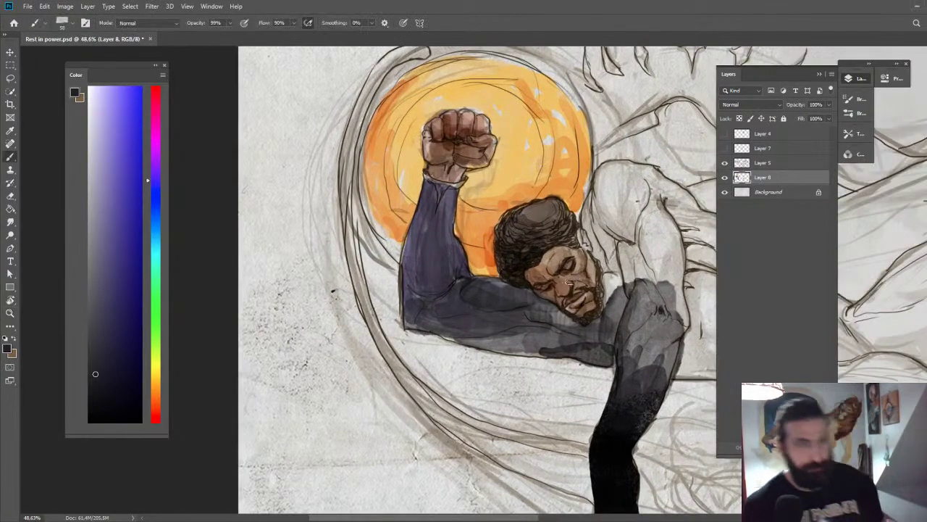
mouse_move(541, 260)
left_mouse_down()
mouse_move(545, 287)
mouse_move(542, 235)
mouse_move(544, 258)
left_mouse_up()
scroll(543, 287, "up", 3)
left_click(529, 278, "alt")
left_click(549, 258, "alt")
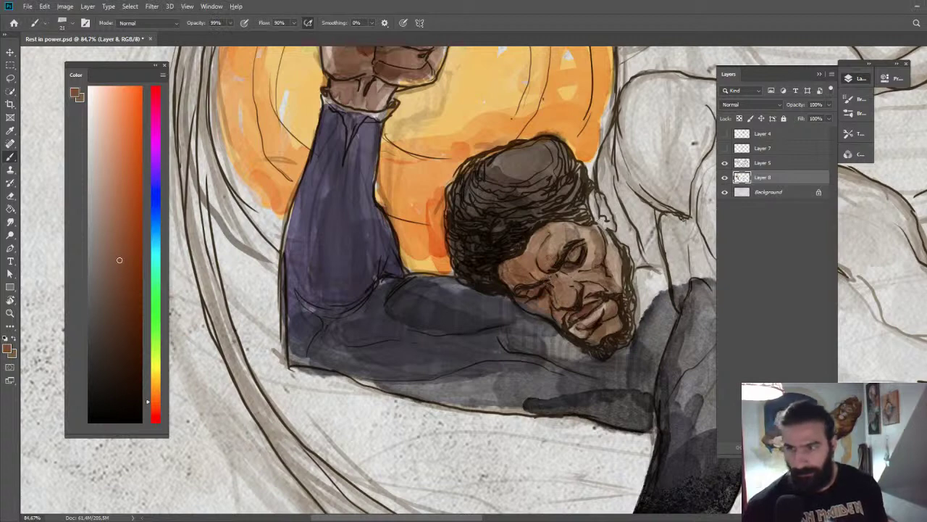
left_click(544, 292, "alt")
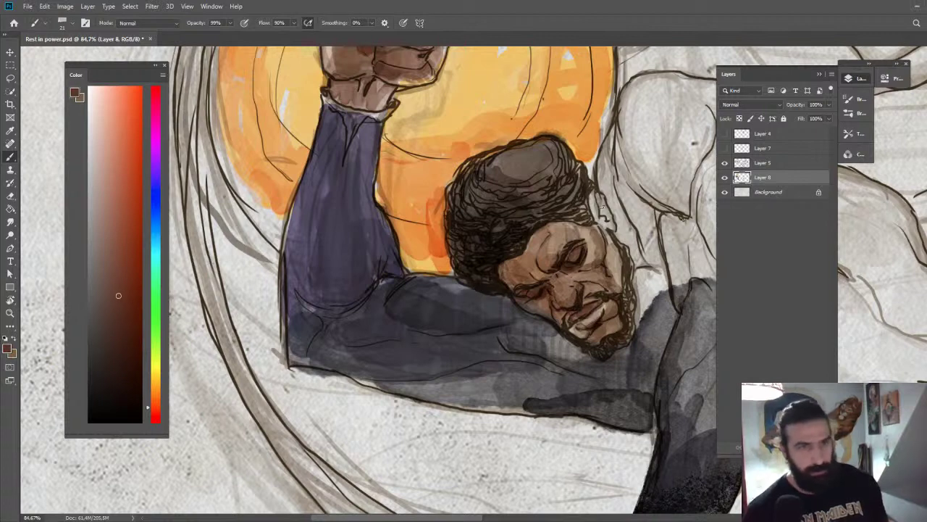
left_click_drag(599, 209, 613, 234)
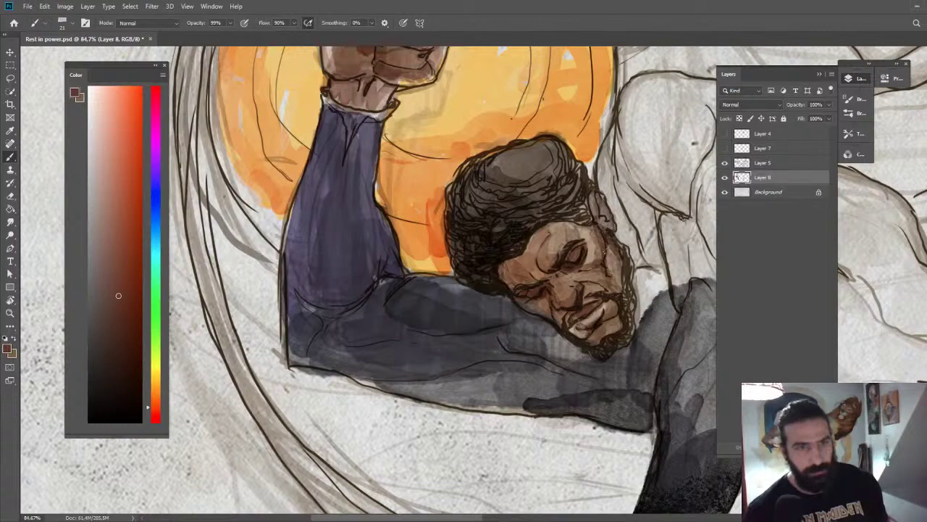
Wash sampled dark grey over the neck, shoulder, hanging upper arm and upper torso, blending it into the raised arm.
key("z")
left_click_drag(695, 233, 632, 229)
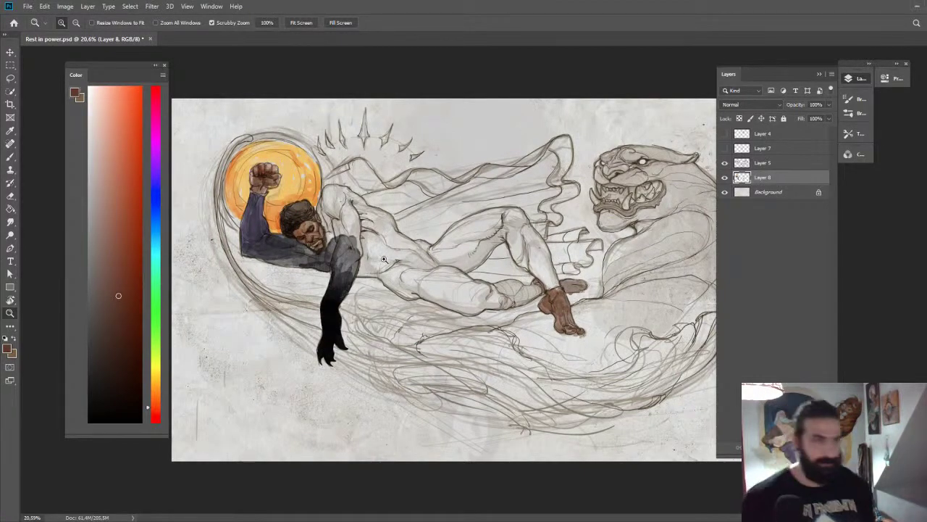
left_click_drag(330, 249, 355, 246)
mouse_move(349, 238)
left_mouse_down()
mouse_move(369, 247)
mouse_move(489, 183)
mouse_move(458, 193)
mouse_move(480, 212)
mouse_move(465, 194)
mouse_move(462, 205)
mouse_move(464, 168)
mouse_move(471, 201)
mouse_move(466, 211)
mouse_move(461, 174)
left_mouse_up()
key("b")
left_click(466, 194, "alt")
left_click(449, 230, "alt")
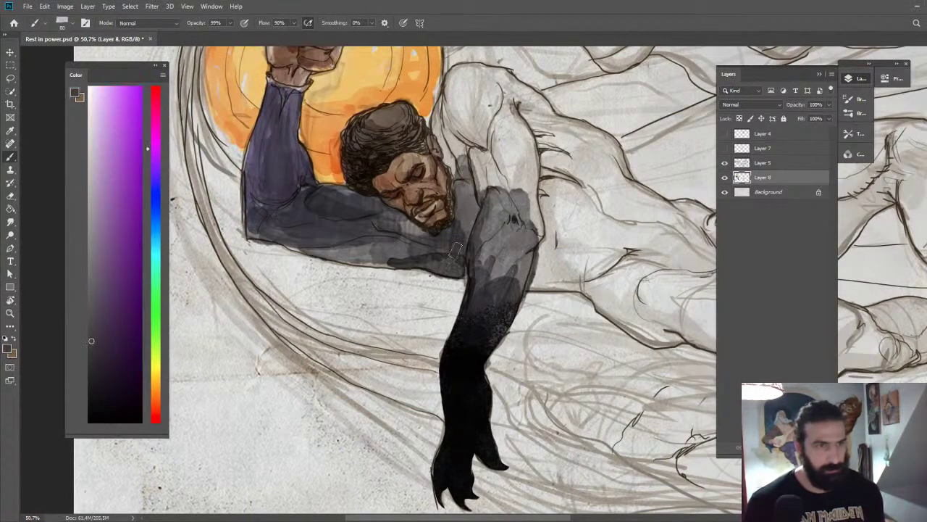
mouse_move(456, 249)
left_mouse_down()
mouse_move(406, 240)
mouse_move(389, 218)
left_mouse_up()
mouse_move(410, 255)
left_mouse_down()
mouse_move(518, 174)
mouse_move(500, 120)
mouse_move(529, 188)
mouse_move(565, 152)
mouse_move(554, 213)
mouse_move(583, 250)
mouse_move(580, 268)
mouse_move(486, 270)
mouse_move(507, 246)
mouse_move(485, 158)
mouse_move(484, 205)
mouse_move(494, 101)
mouse_move(472, 107)
mouse_move(499, 76)
mouse_move(473, 76)
mouse_move(457, 96)
mouse_move(452, 118)
mouse_move(467, 149)
mouse_move(460, 163)
mouse_move(463, 156)
mouse_move(470, 221)
mouse_move(452, 105)
mouse_move(467, 108)
mouse_move(489, 95)
mouse_move(485, 72)
mouse_move(553, 116)
left_mouse_up()
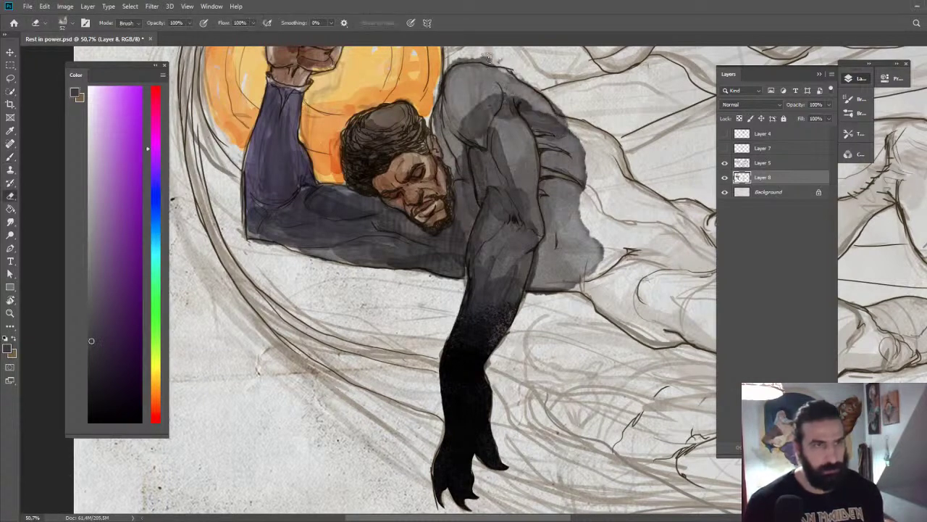
Sample a grey from the shoulder and vary the tones across the shoulder and hanging upper arm.
left_click(473, 117, "alt")
mouse_move(476, 110)
left_mouse_down()
mouse_move(519, 109)
mouse_move(541, 131)
left_mouse_up()
key("z")
left_click_drag(582, 200, 525, 132)
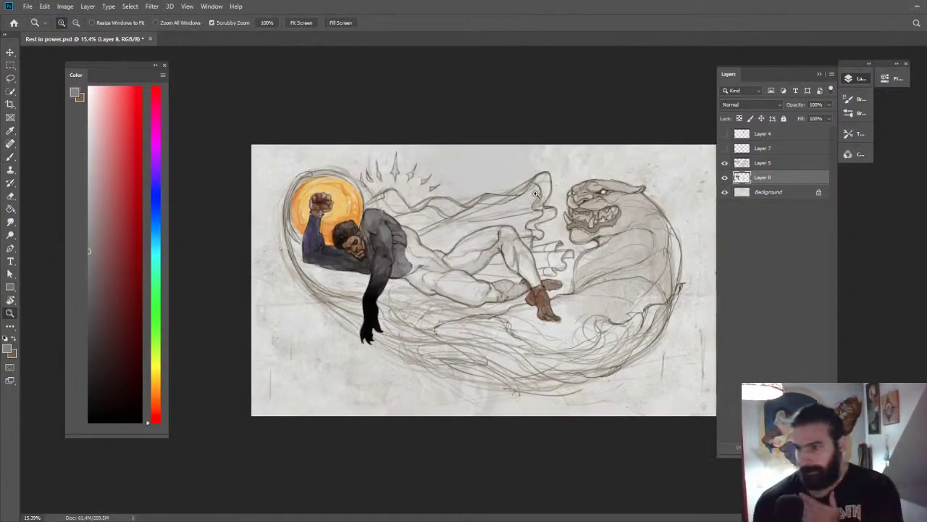
Glaze sampled dark grey over the raised arm's upper arm and forearm with a 179 px brush.
left_click_drag(377, 273, 393, 251)
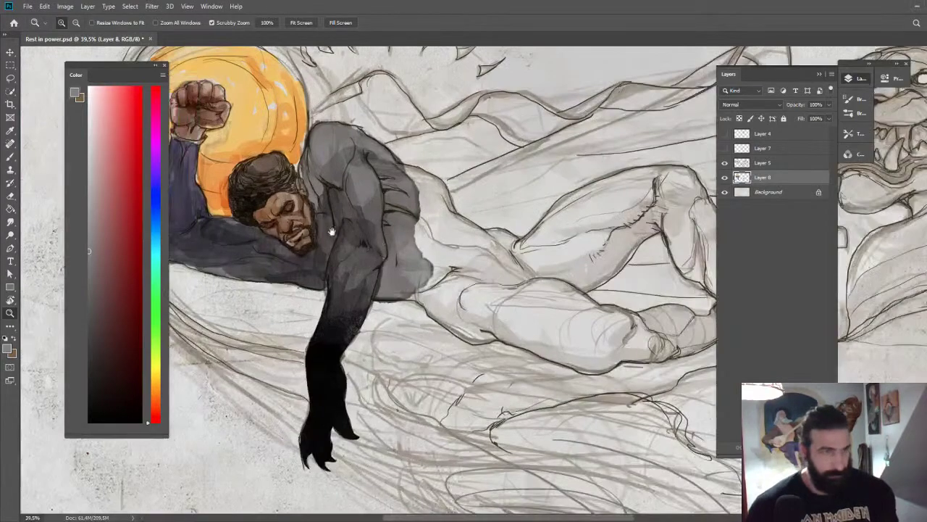
mouse_move(333, 231)
left_mouse_down()
mouse_move(485, 210)
mouse_move(476, 214)
mouse_move(476, 187)
mouse_move(499, 132)
left_mouse_up()
key("b")
left_click(501, 213, "alt")
key("z")
scroll(566, 224, "down", 1)
key("b")
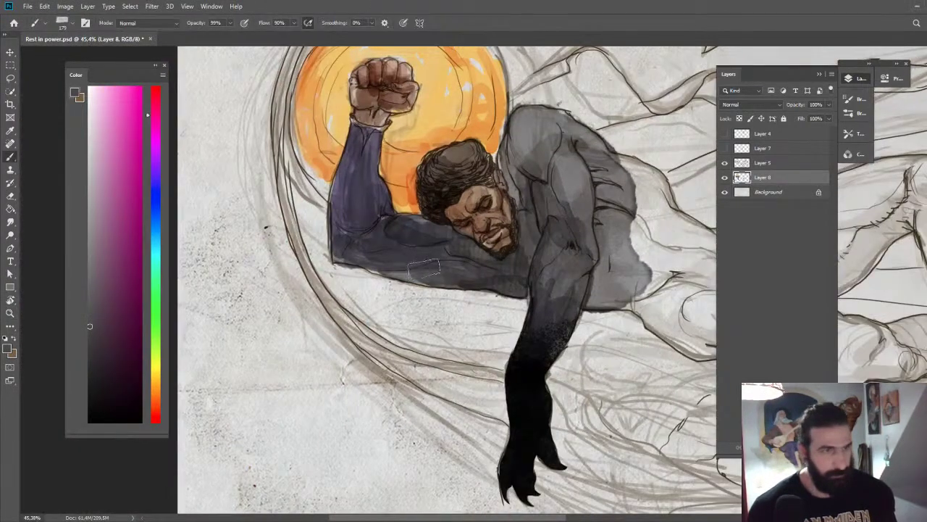
left_click(488, 304, "alt")
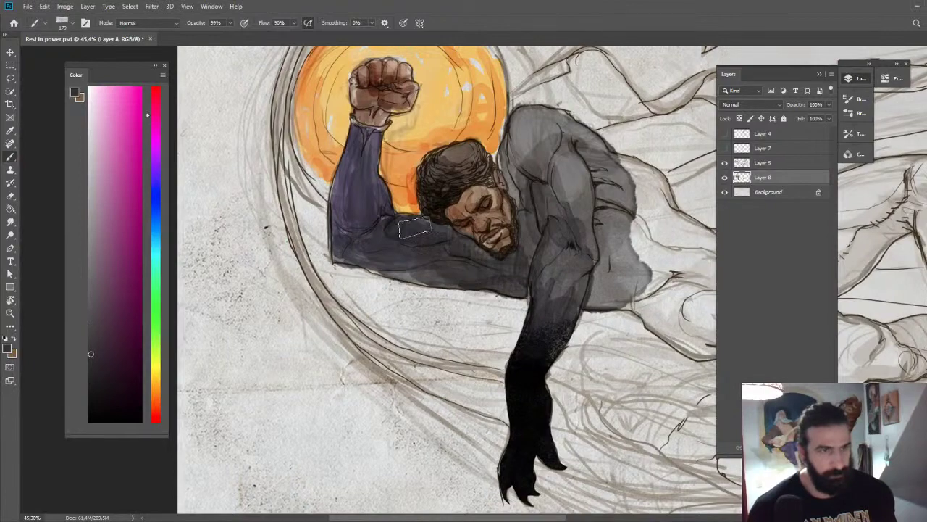
mouse_move(342, 203)
left_mouse_down()
mouse_move(359, 212)
mouse_move(367, 183)
left_mouse_up()
left_click_drag(503, 197, 526, 193)
Lasso the raised forearm from the wrist down to a rounded edge at the elbow, ready for brushwork.
key("l")
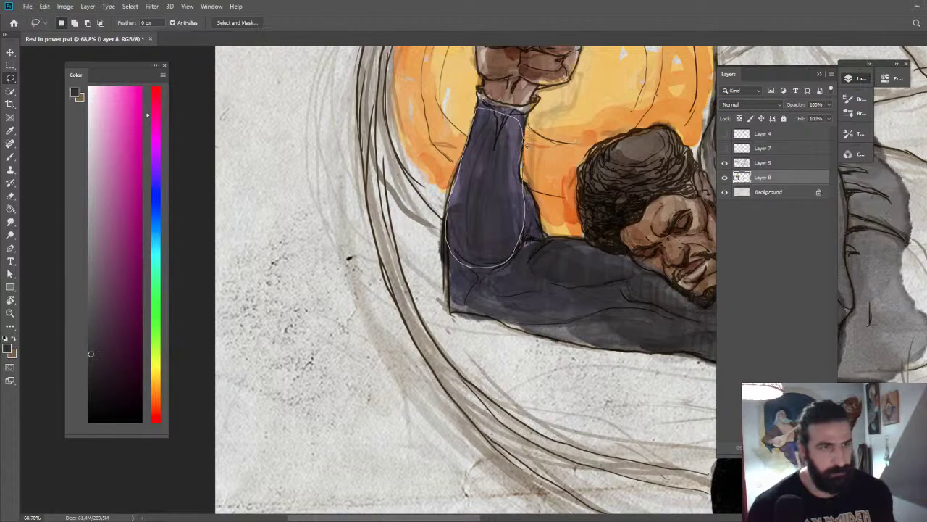
left_click_drag(527, 145, 519, 173)
key("b")
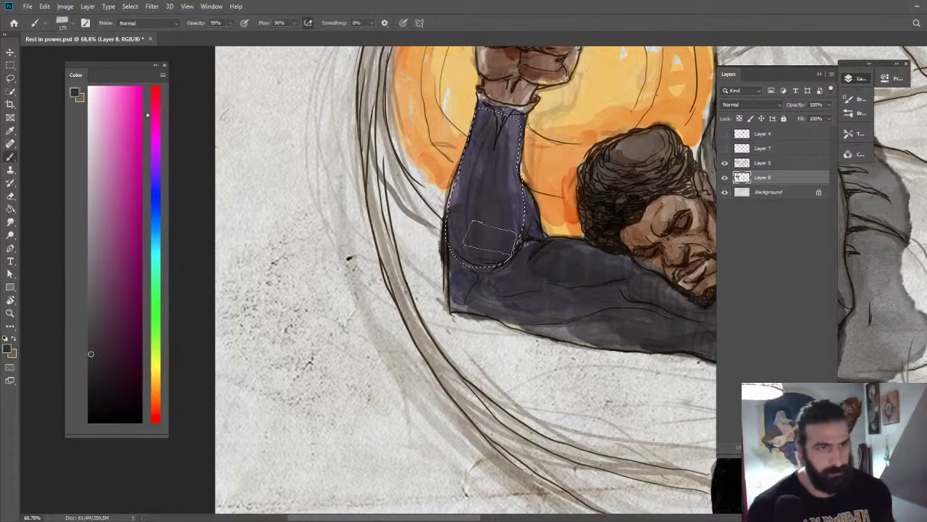
right_click(499, 242)
left_click(526, 309)
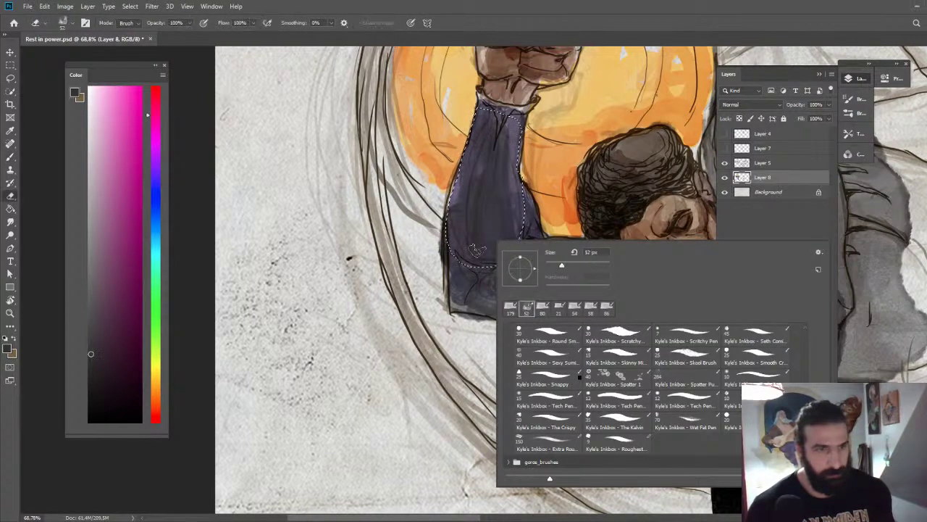
left_click_drag(472, 247, 494, 225)
key("ctrl+z")
Spatter a near-black purple shadow over the selected forearm's elbow end with Kyle's Inkbox 284 px spatter brush, then clear the selection.
right_click(512, 242)
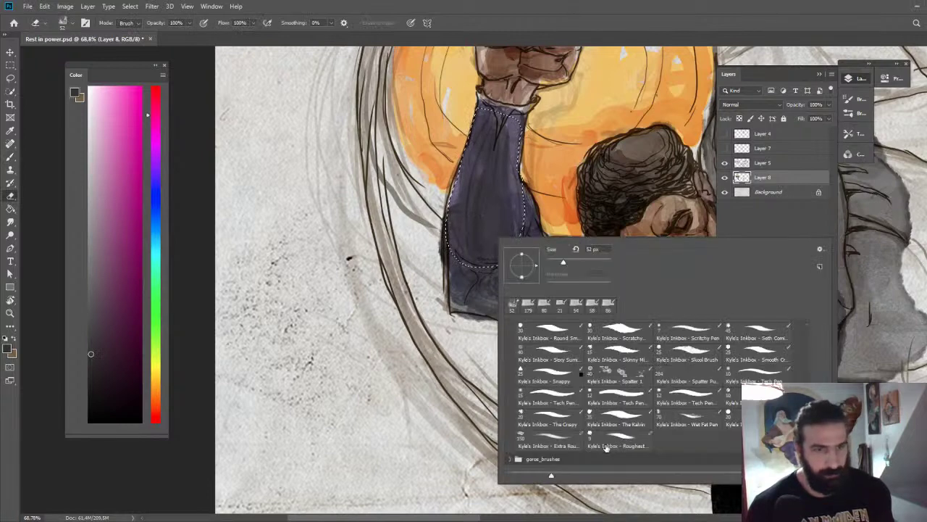
left_click(677, 381)
left_click(463, 230, "alt")
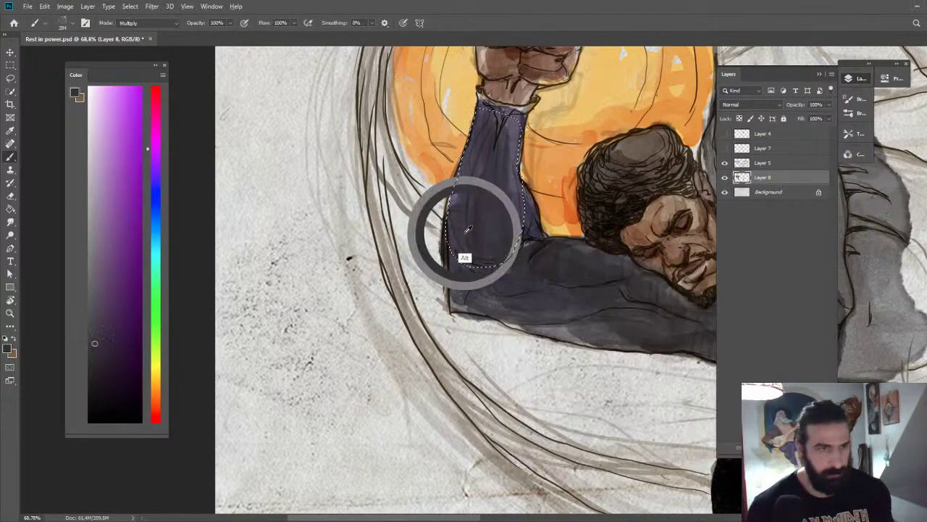
left_click(106, 381)
left_click_drag(105, 381, 96, 388)
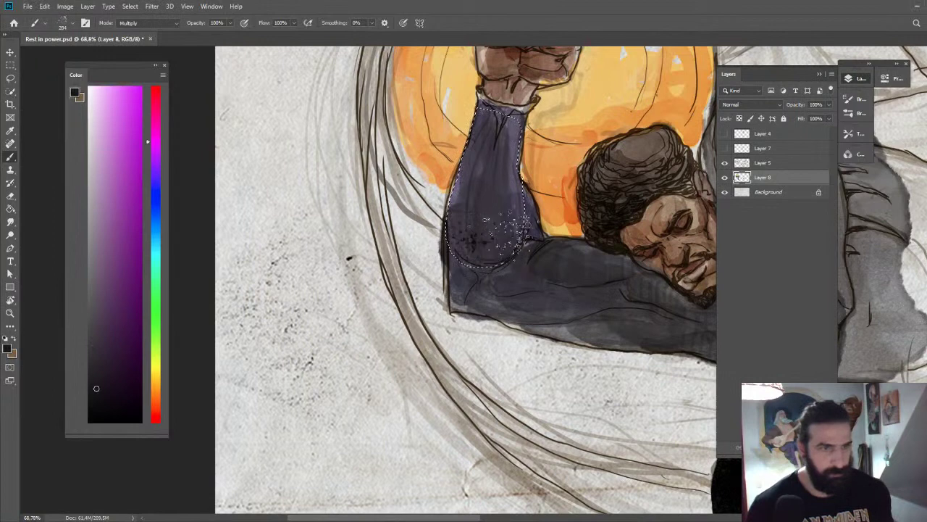
left_click_drag(498, 241, 480, 262)
left_click(481, 240)
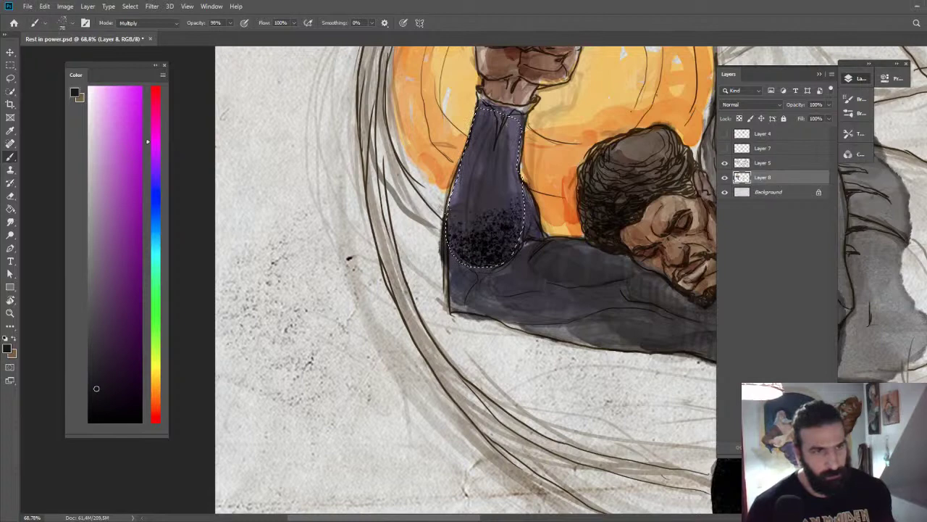
key("ctrl+d")
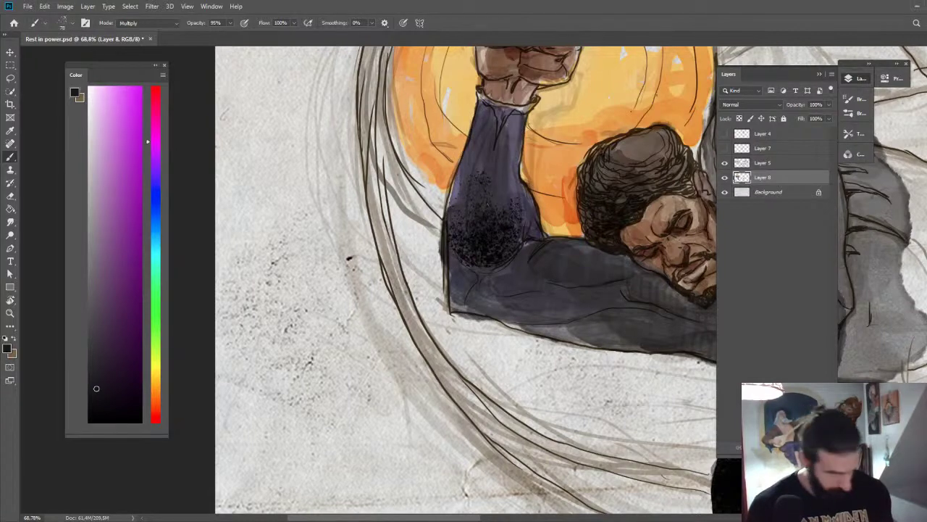
Lasso a narrower area running from the upper forearm down through the spattered shadow near the elbow.
key("l")
left_click_drag(479, 133, 471, 209)
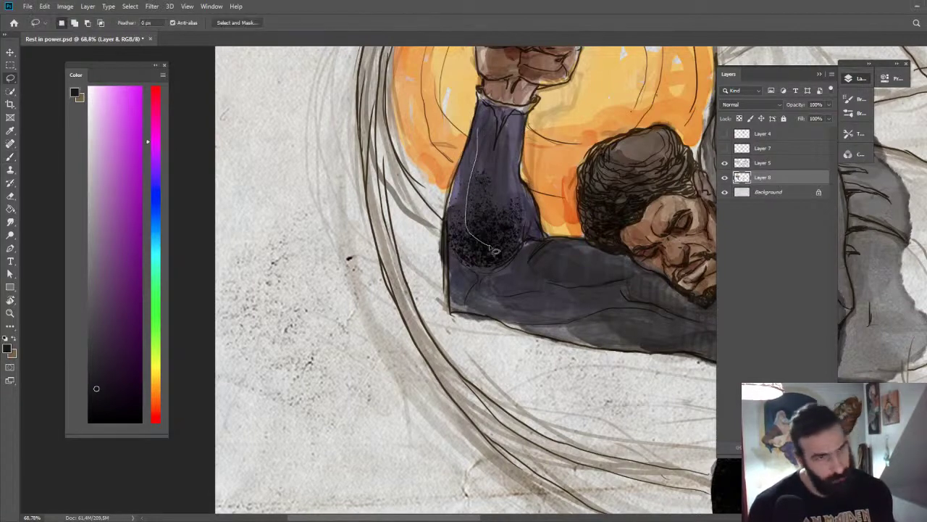
Select the centre of the raised forearm with a freehand lasso, darken it with black spatter, and clear the selection.
left_click_drag(495, 251, 501, 141)
key("b")
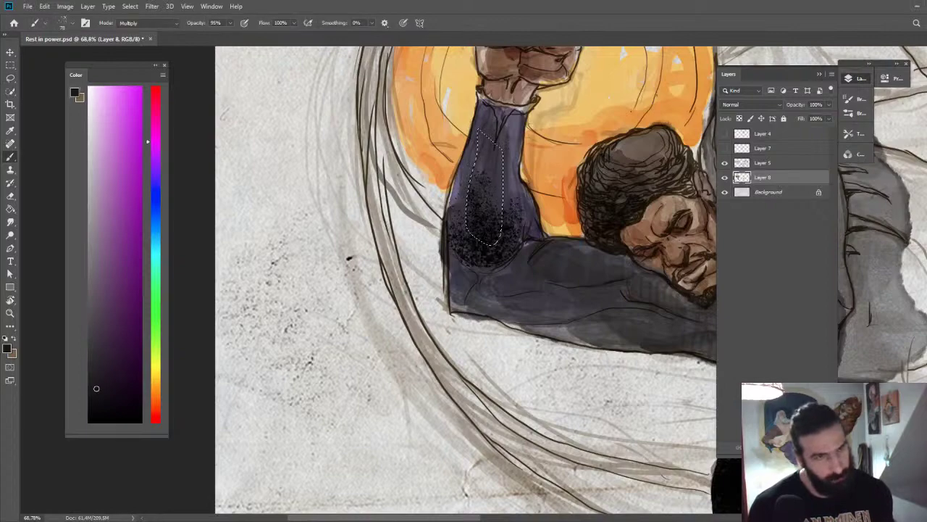
key("ctrl+d")
key("z")
left_click_drag(532, 242, 482, 243)
left_click_drag(528, 197, 482, 194)
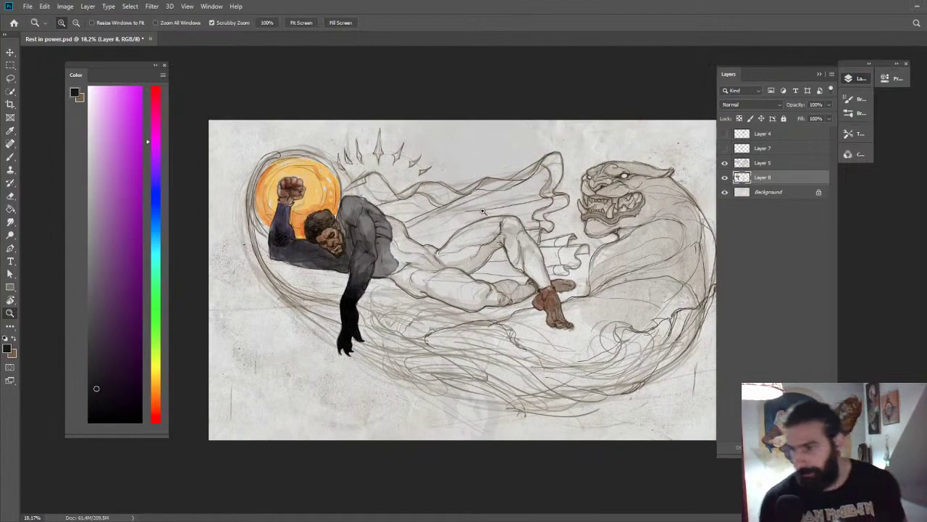
Lasso the elbow and adjoining upper arm, spatter black texture over the elbow and lower arm edge, and deselect.
left_click_drag(280, 243, 439, 194)
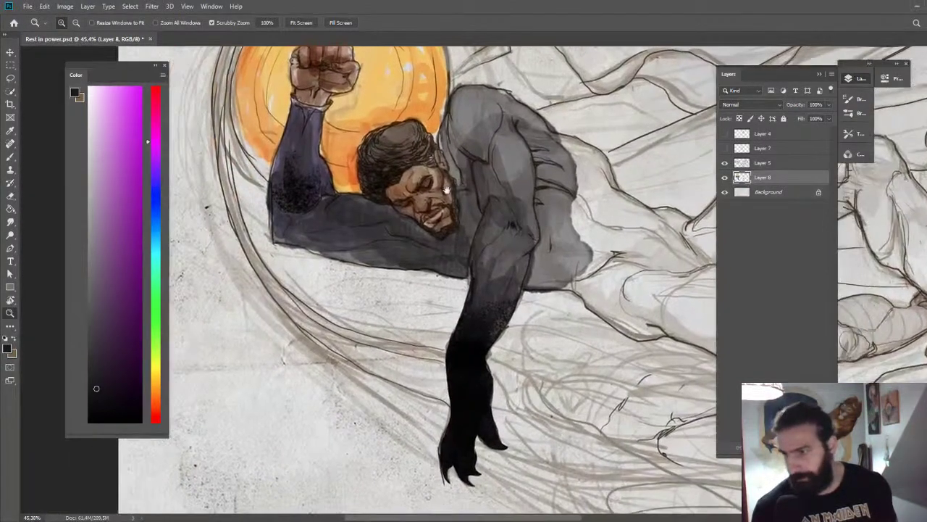
mouse_move(364, 196)
left_mouse_down()
mouse_move(379, 176)
mouse_move(412, 191)
left_mouse_up()
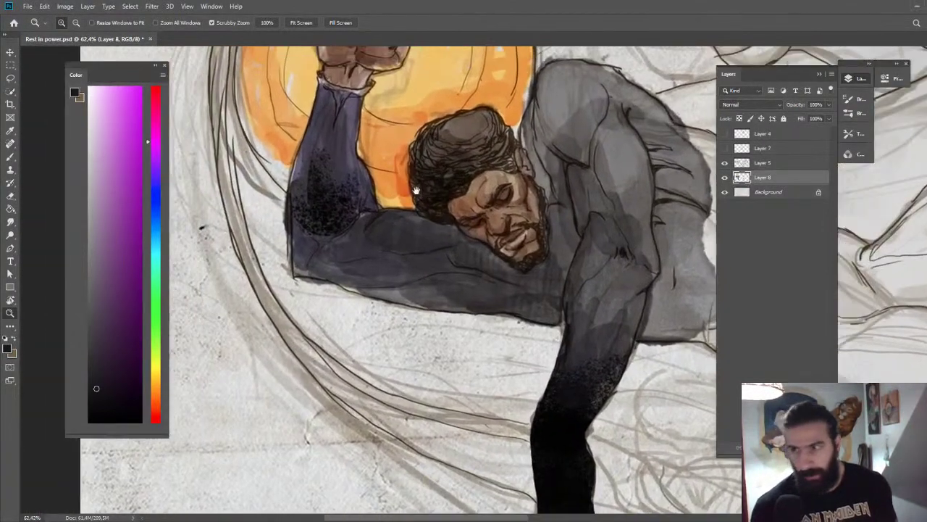
key("l")
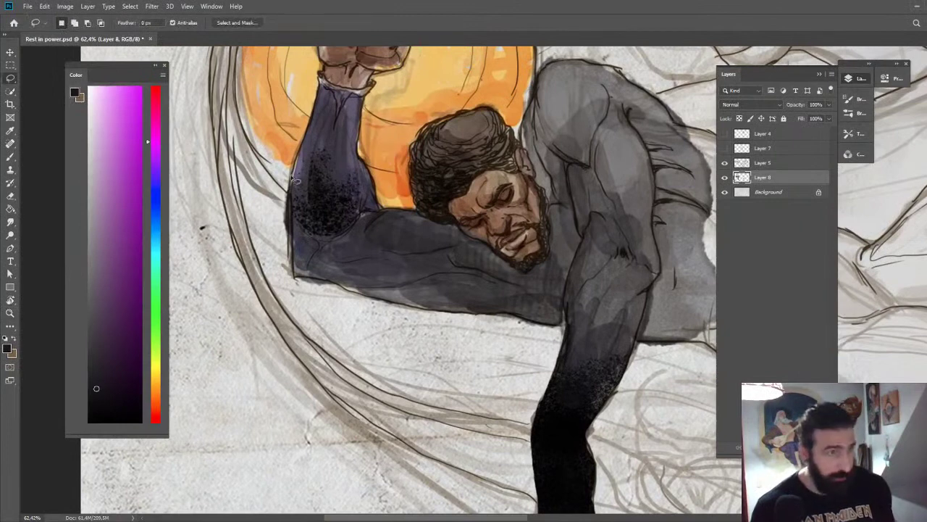
mouse_move(291, 204)
left_mouse_down()
mouse_move(291, 299)
mouse_move(331, 279)
mouse_move(371, 302)
mouse_move(419, 243)
mouse_move(319, 187)
left_mouse_up()
key("b")
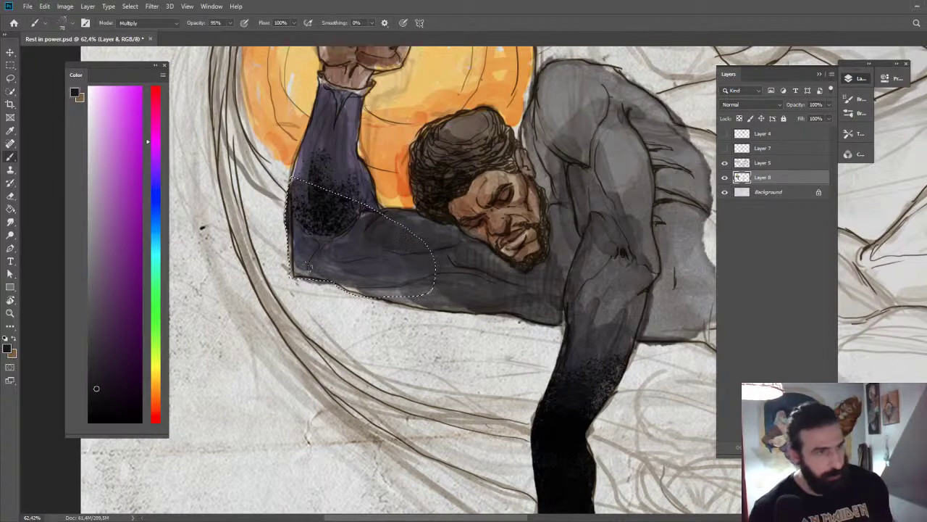
mouse_move(295, 250)
left_mouse_down()
mouse_move(310, 269)
mouse_move(355, 282)
mouse_move(337, 250)
mouse_move(353, 247)
mouse_move(362, 286)
mouse_move(398, 293)
left_mouse_up()
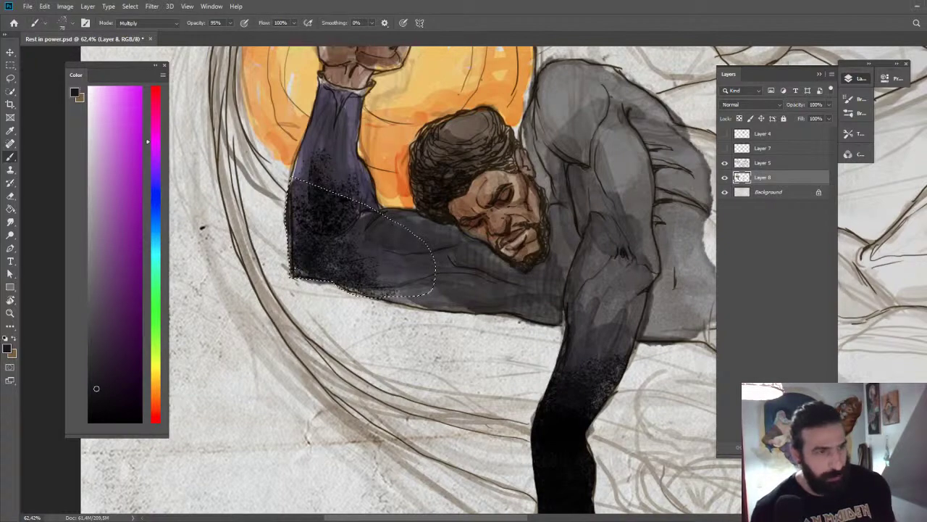
key("z")
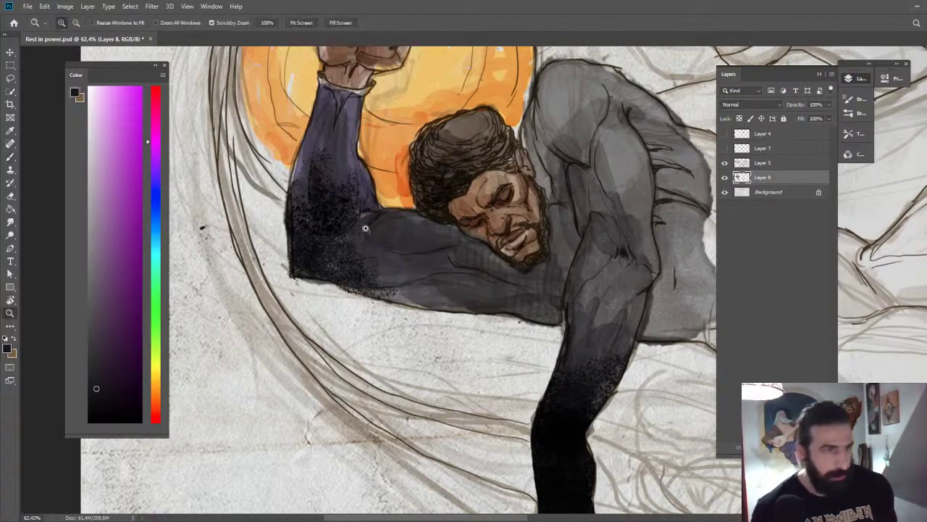
key("ctrl+0")
Switch to the 179 px textured brush with a near-black colour and darken the elbow and adjoining upper arm.
left_click_drag(261, 227, 614, 174)
left_click_drag(451, 216, 467, 215)
key("b")
right_click(467, 212)
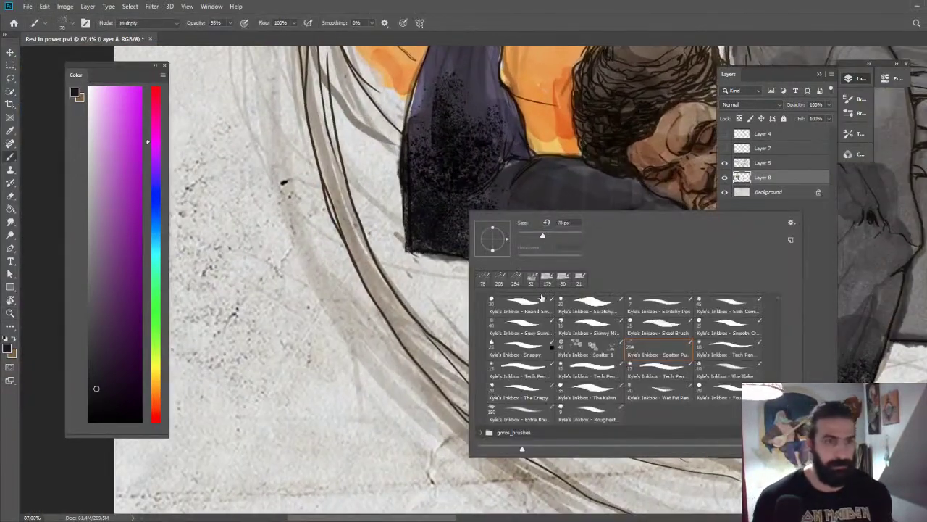
left_click(549, 279)
left_click(294, 189)
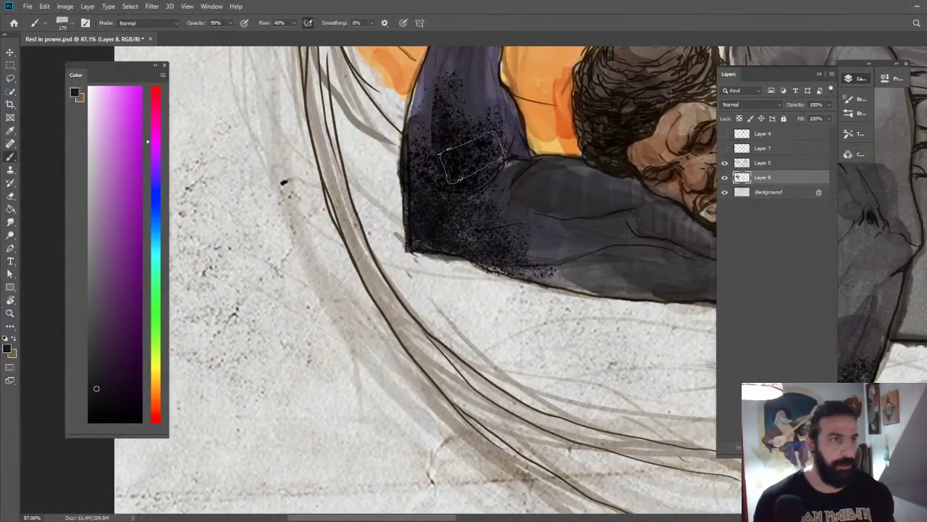
left_click(118, 407)
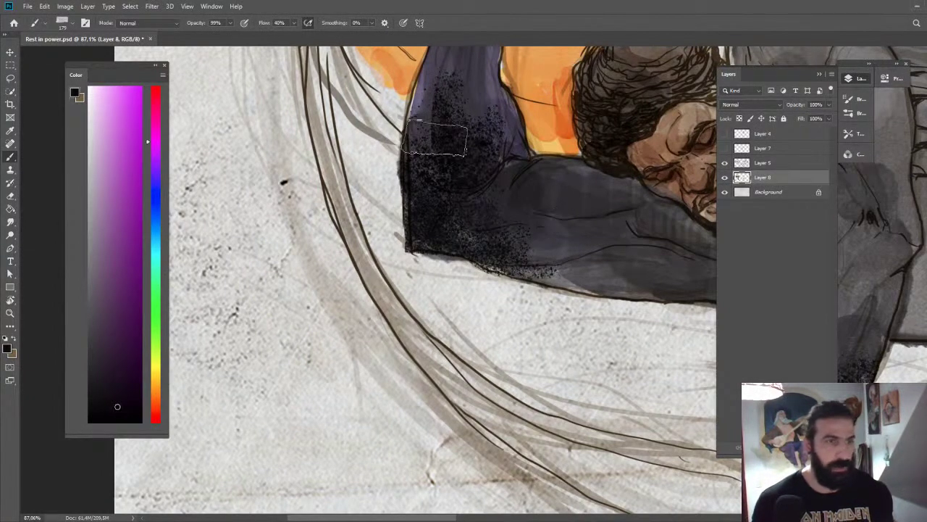
mouse_move(436, 138)
left_mouse_down()
mouse_move(457, 111)
mouse_move(482, 180)
mouse_move(475, 221)
mouse_move(584, 250)
left_mouse_up()
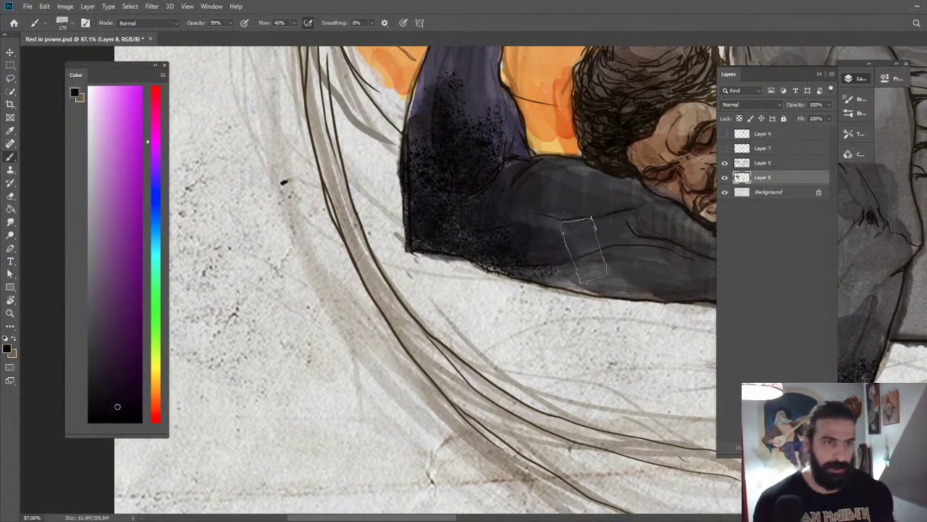
left_click_drag(522, 259, 572, 258)
key("z")
left_click_drag(651, 257, 599, 238)
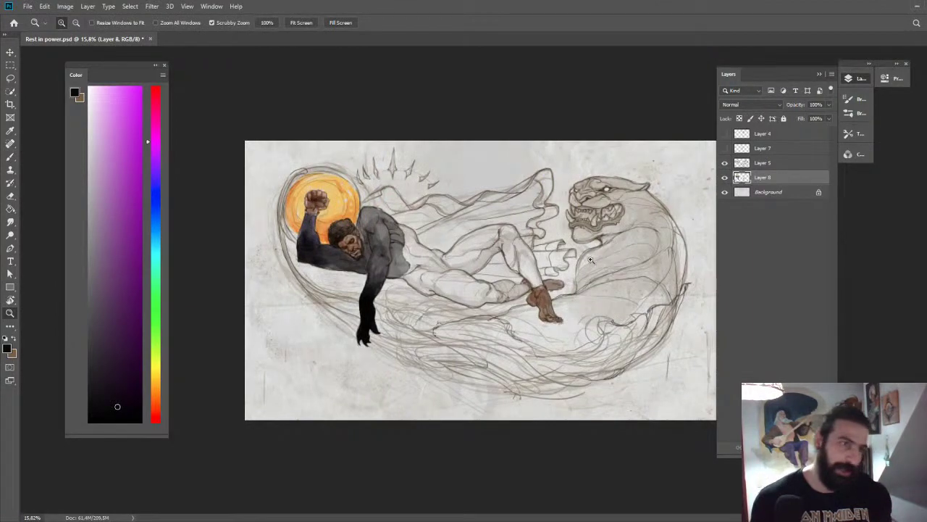
Sample greys from the figure and extend the suit colour over the waist, hip and top of the thigh.
key("b")
mouse_move(386, 263)
left_mouse_down()
mouse_move(427, 264)
mouse_move(456, 199)
mouse_move(444, 174)
mouse_move(464, 182)
mouse_move(475, 203)
mouse_move(456, 239)
mouse_move(474, 260)
left_mouse_up()
left_click(424, 244, "alt")
left_click_drag(475, 223, 511, 241)
left_click(377, 220, "alt")
mouse_move(376, 179)
left_mouse_down()
mouse_move(382, 211)
mouse_move(387, 172)
left_mouse_up()
mouse_move(449, 243)
left_mouse_down()
mouse_move(475, 222)
mouse_move(489, 230)
mouse_move(455, 247)
mouse_move(571, 278)
mouse_move(541, 241)
mouse_move(503, 227)
mouse_move(495, 234)
mouse_move(508, 263)
mouse_move(449, 292)
mouse_move(491, 267)
mouse_move(432, 281)
mouse_move(527, 268)
mouse_move(432, 290)
mouse_move(490, 335)
mouse_move(450, 306)
mouse_move(569, 294)
left_mouse_up()
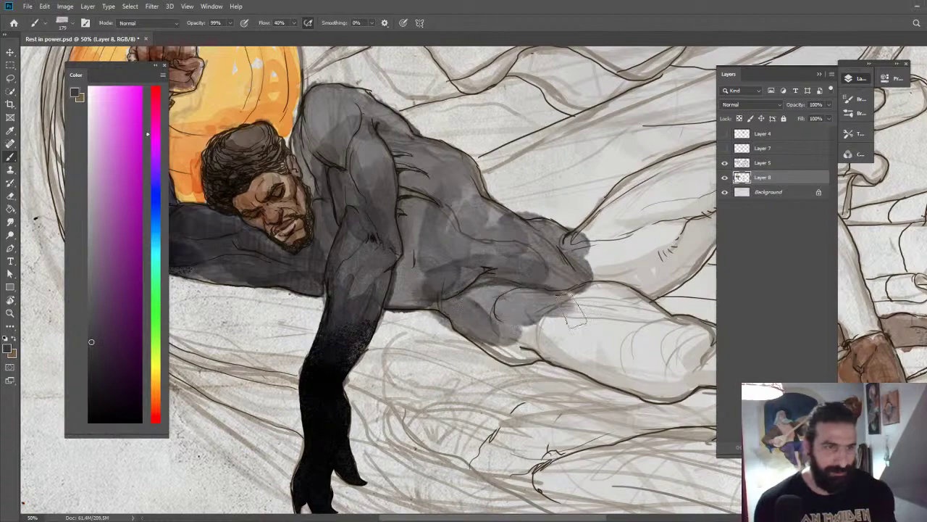
key("z")
left_click_drag(615, 268, 545, 256)
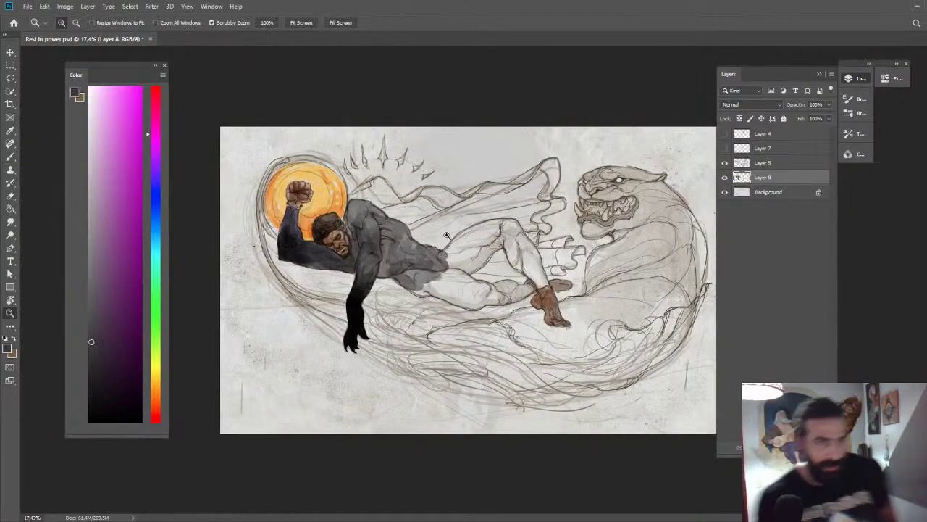
Darken the upper arm beneath the face with a smaller textured brush, using dark tones sampled from the sleeve.
left_click_drag(285, 264, 521, 200)
key("b")
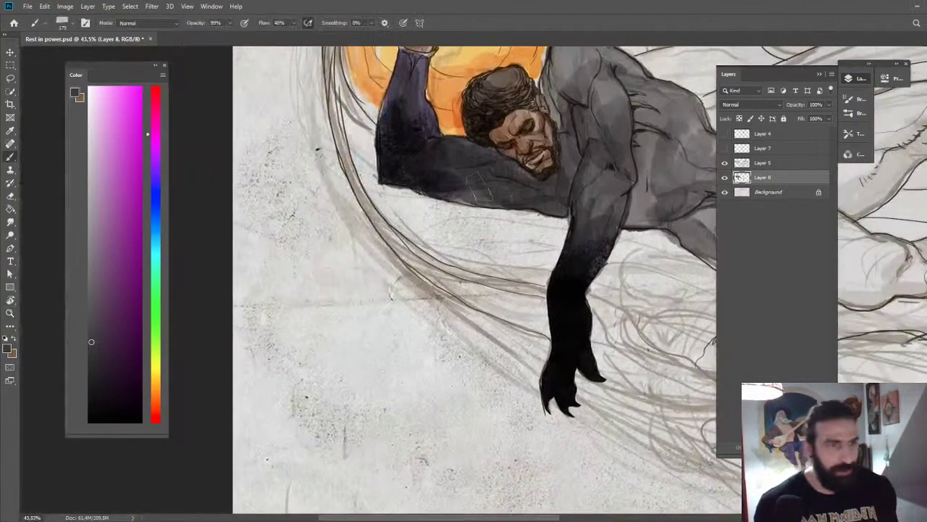
left_click(444, 179, "alt")
right_click(468, 176, "alt")
mouse_move(467, 190)
left_mouse_down()
mouse_move(443, 189)
mouse_move(507, 203)
mouse_move(543, 196)
mouse_move(500, 170)
left_mouse_up()
left_click(444, 185, "alt")
left_click(427, 184, "alt")
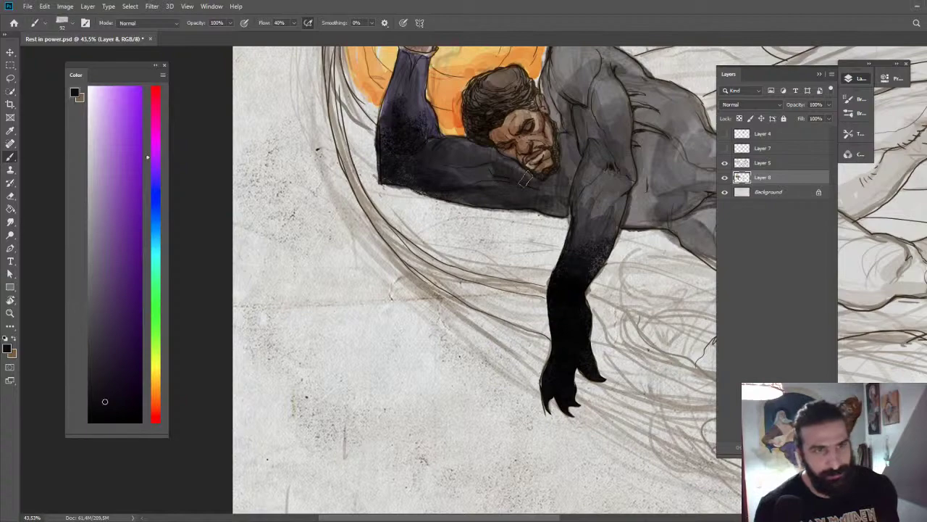
mouse_move(551, 186)
left_mouse_down()
mouse_move(563, 205)
mouse_move(511, 190)
left_mouse_up()
key("z")
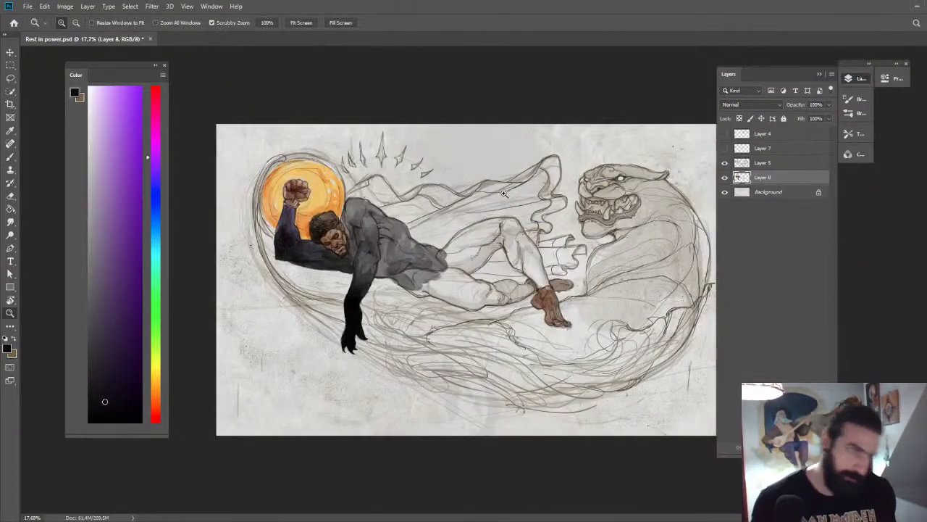
Deepen the shadow on the shoulder and chest beside the head, and flip the canvas horizontally.
left_click_drag(379, 236, 434, 235)
key("b")
mouse_move(310, 187)
left_mouse_down()
mouse_move(329, 222)
mouse_move(307, 181)
mouse_move(345, 211)
mouse_move(336, 223)
mouse_move(309, 174)
mouse_move(342, 209)
mouse_move(347, 266)
left_mouse_up()
left_click_drag(334, 229, 317, 213)
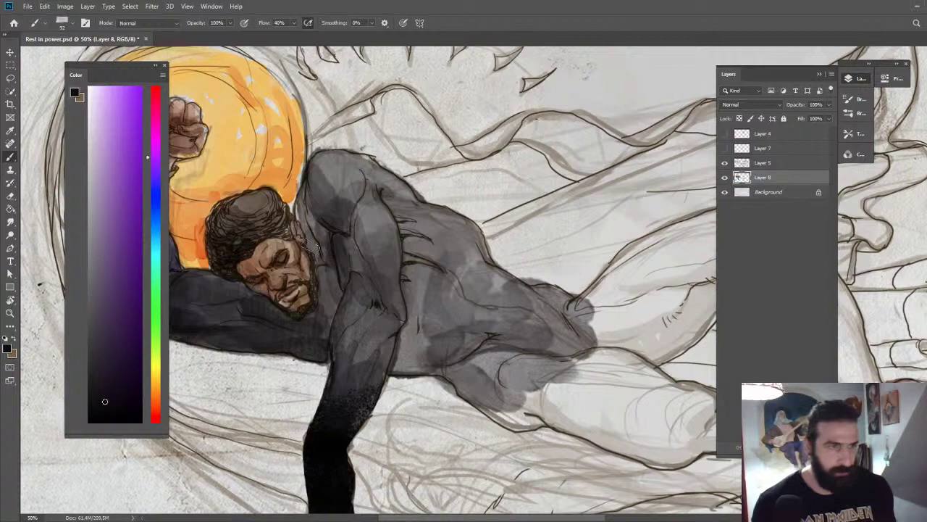
key("z")
key("ctrl+0")
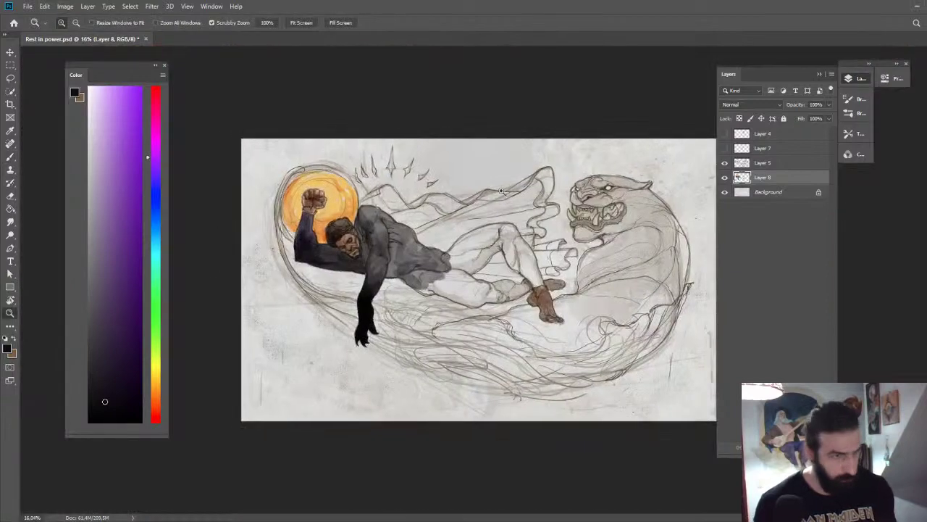
key("ctrl+shift+h")
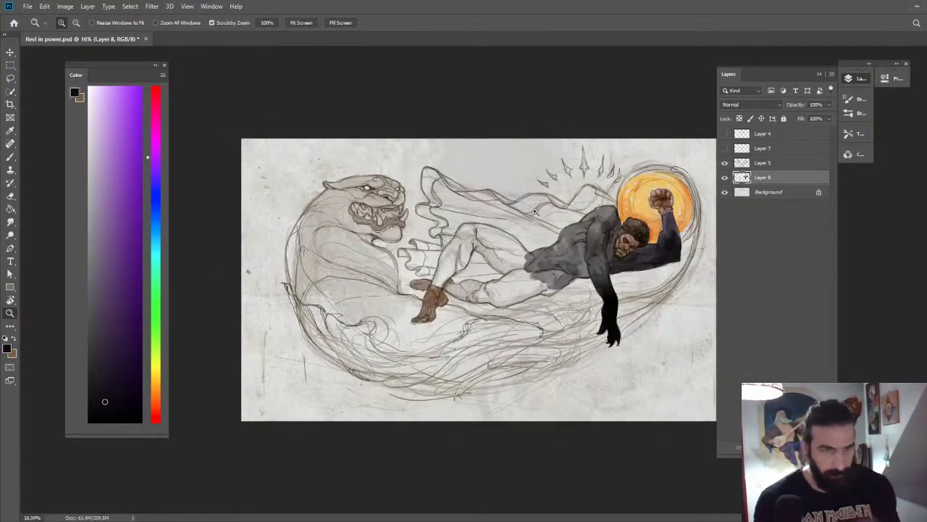
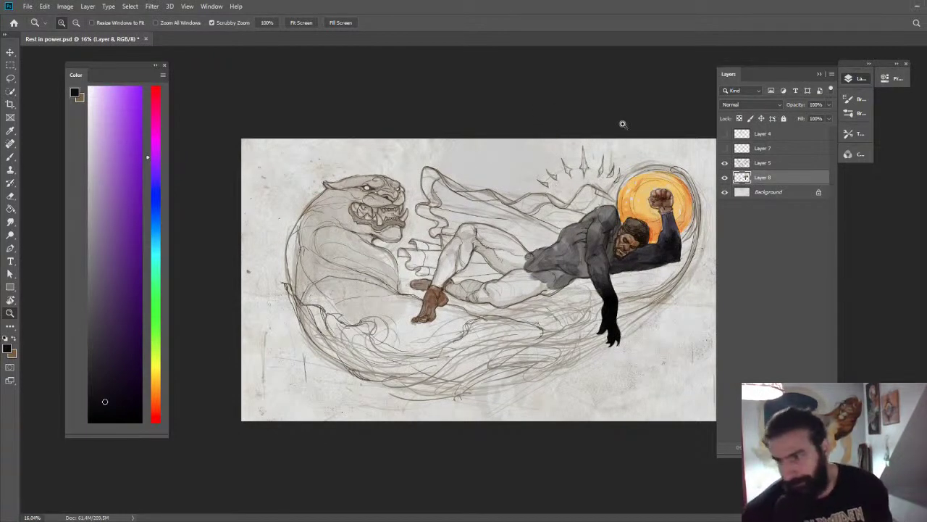
Paint the raised thigh dark grey up to the knee, blending it into the hip.
mouse_move(452, 223)
left_mouse_down()
mouse_move(481, 222)
mouse_move(467, 219)
mouse_move(476, 212)
mouse_move(497, 233)
mouse_move(494, 225)
mouse_move(507, 230)
left_mouse_up()
key("b")
left_click_drag(507, 248, 527, 249)
mouse_move(520, 243)
left_mouse_down()
mouse_move(527, 251)
mouse_move(541, 229)
mouse_move(552, 257)
left_mouse_up()
mouse_move(509, 218)
left_mouse_down()
mouse_move(528, 231)
mouse_move(523, 270)
mouse_move(534, 267)
mouse_move(503, 234)
mouse_move(555, 260)
mouse_move(591, 263)
mouse_move(592, 249)
mouse_move(561, 258)
mouse_move(613, 248)
mouse_move(612, 274)
mouse_move(623, 236)
left_mouse_up()
key("e")
key("b")
mouse_move(601, 279)
left_mouse_down()
mouse_move(498, 312)
mouse_move(594, 282)
mouse_move(507, 326)
mouse_move(608, 290)
mouse_move(604, 271)
left_mouse_up()
Pick a lighter grey and fill the outstretched leg from hip to knee, varying it with sampled tones.
left_click(99, 357)
mouse_move(530, 311)
left_mouse_down()
mouse_move(424, 300)
mouse_move(464, 310)
left_mouse_up()
left_click_drag(434, 238, 427, 240)
mouse_move(462, 316)
left_mouse_down()
mouse_move(453, 308)
mouse_move(482, 321)
mouse_move(532, 325)
mouse_move(552, 308)
mouse_move(529, 307)
mouse_move(585, 280)
mouse_move(602, 292)
mouse_move(591, 308)
mouse_move(616, 296)
left_mouse_up()
left_click(551, 316, "alt")
left_click(580, 308, "alt")
left_click(559, 312, "alt")
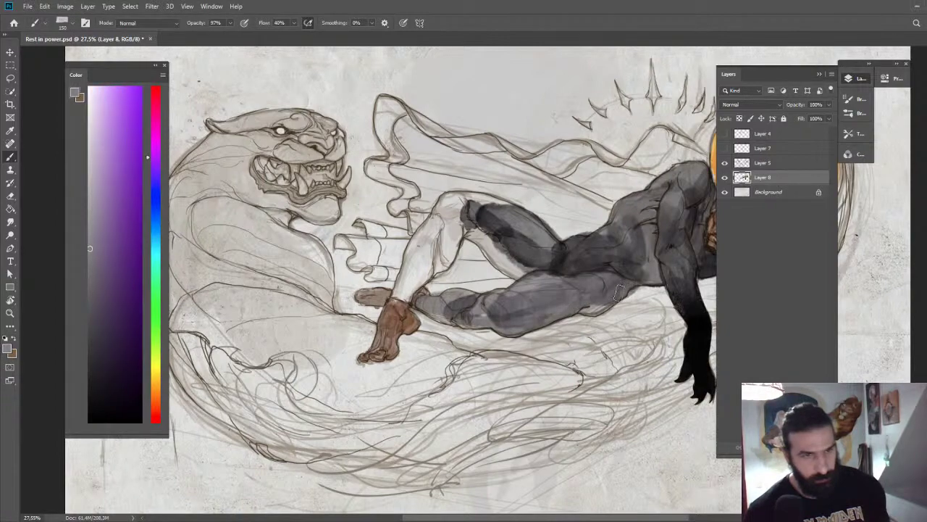
Sample dark tones and darken the gap between the shoulder and chin and the arm beneath the face.
mouse_move(629, 264)
left_mouse_down()
mouse_move(590, 261)
mouse_move(648, 252)
mouse_move(478, 201)
left_mouse_up()
right_click(450, 221, "alt")
left_click_drag(445, 245, 433, 247)
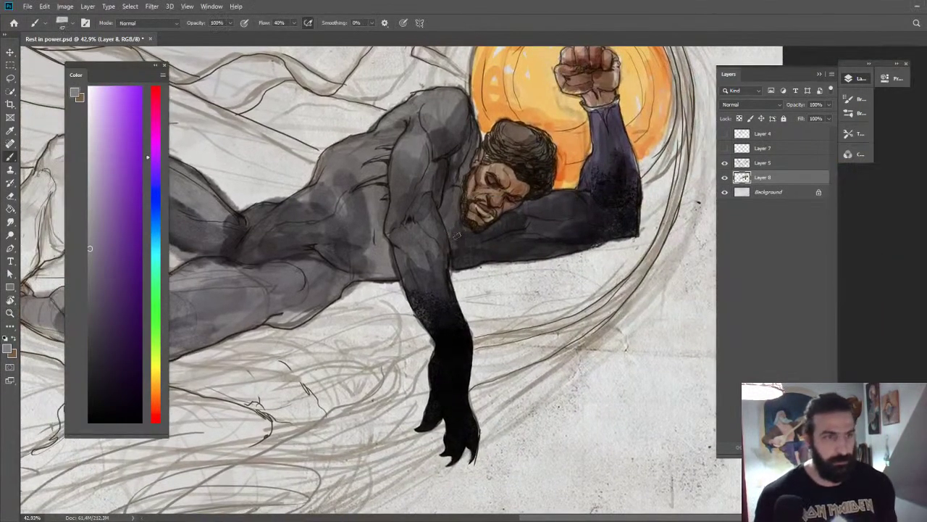
left_click(461, 239, "alt")
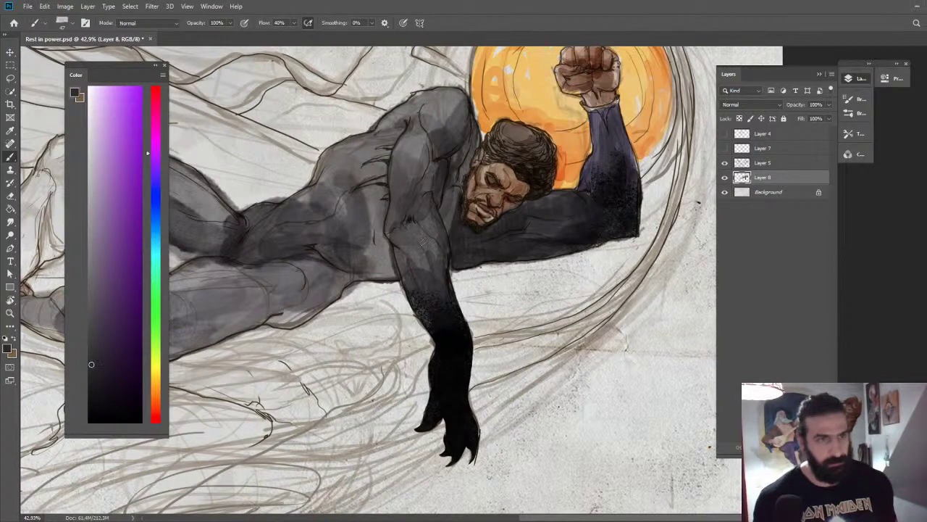
left_click_drag(460, 194, 451, 195)
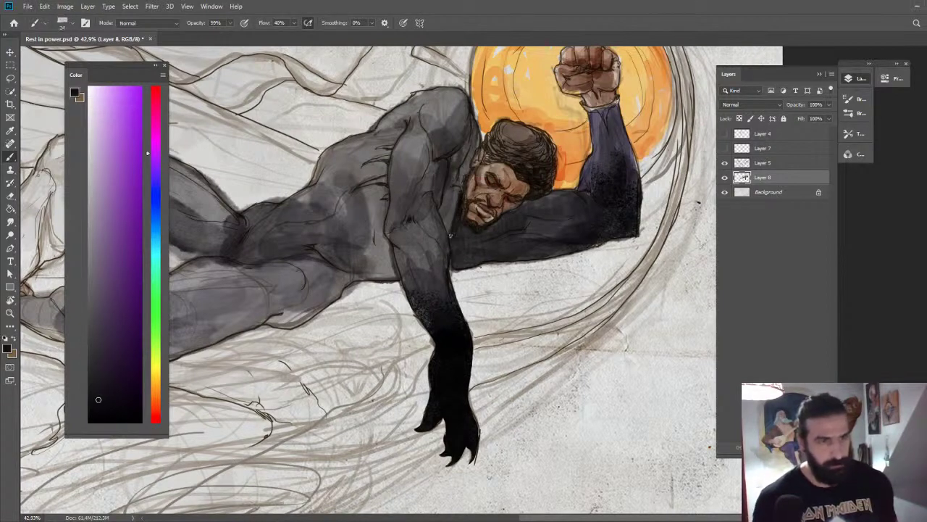
mouse_move(462, 232)
left_mouse_down()
mouse_move(487, 233)
mouse_move(457, 248)
mouse_move(464, 256)
mouse_move(524, 252)
mouse_move(521, 218)
mouse_move(560, 235)
left_mouse_up()
Speckle the arm beneath the head with black using Kyle's Inkbox spatter brush in Multiply mode.
right_click(548, 233)
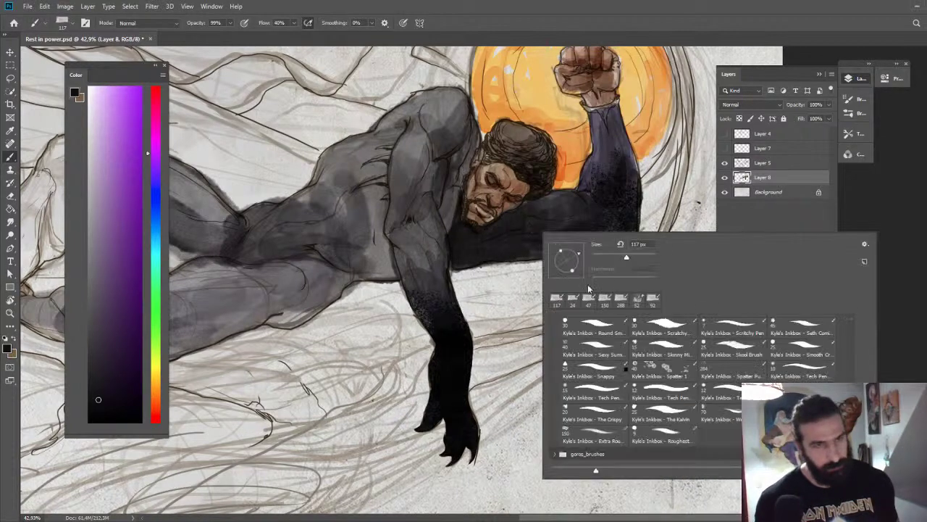
left_click(724, 375)
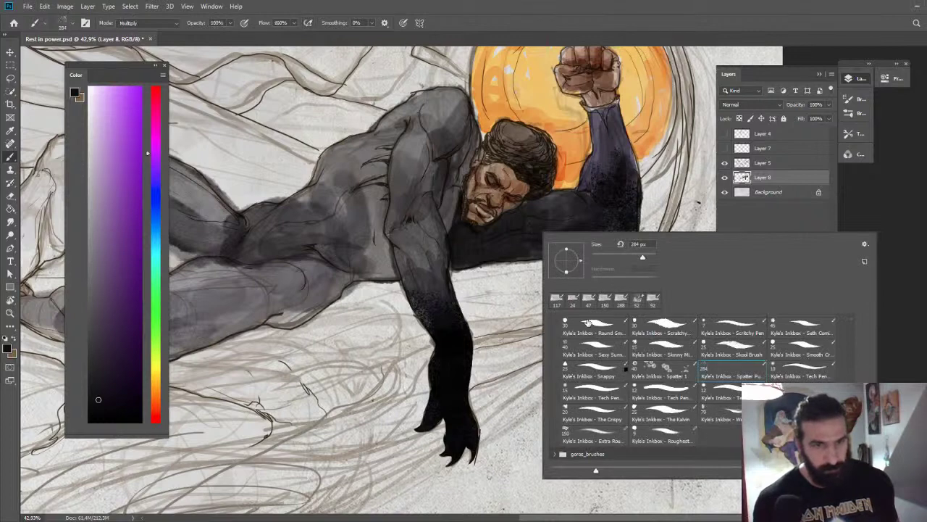
left_click(528, 223)
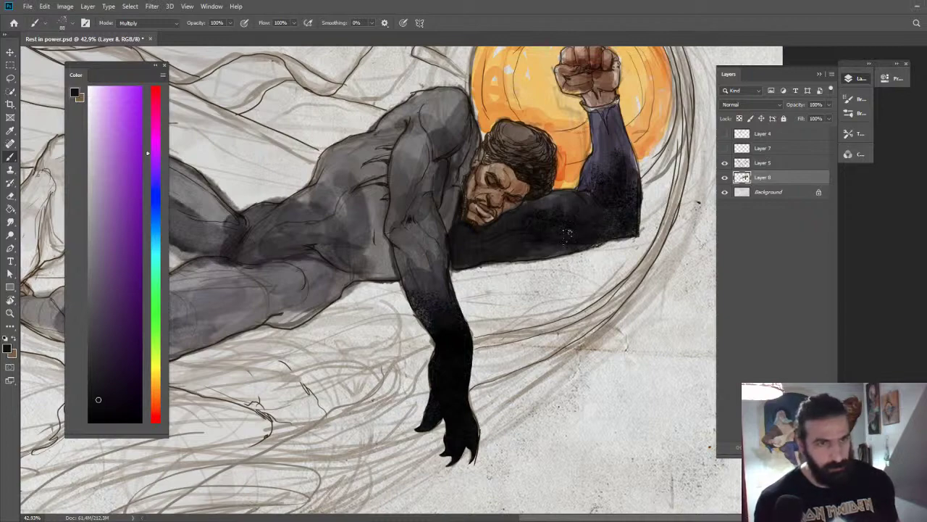
key("z")
left_click_drag(575, 231, 503, 210)
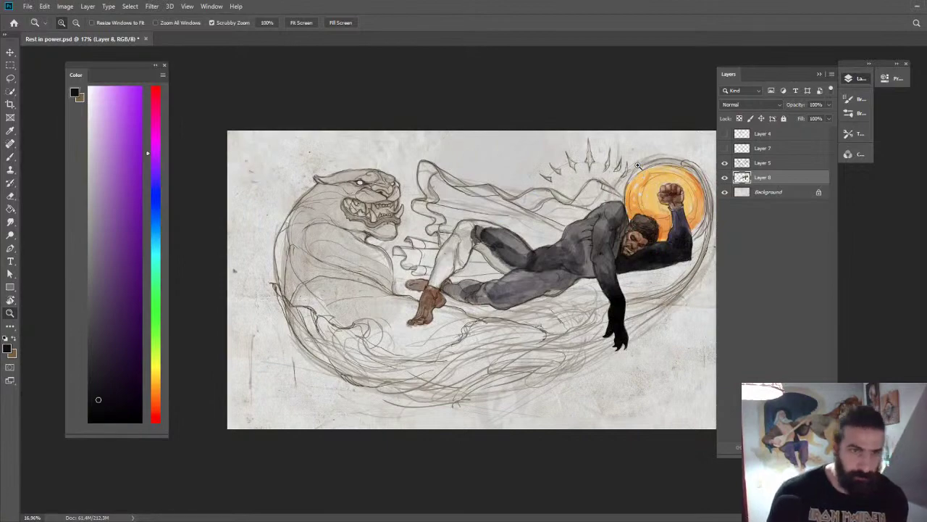
Switch back to the textured brush and shade the back and waist with near-black and sampled dark grey.
left_click_drag(616, 236, 652, 227)
key("b")
right_click(608, 218)
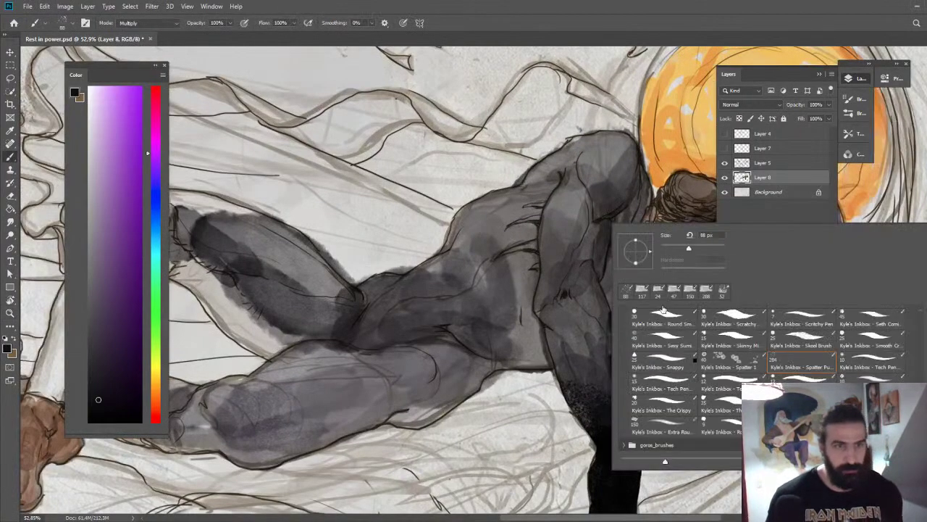
left_click(657, 291)
left_click(456, 261)
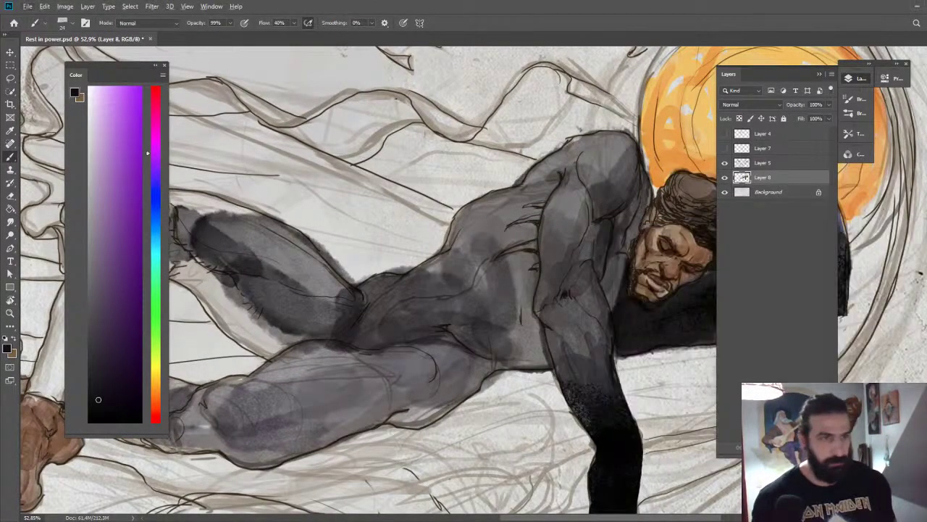
left_click_drag(466, 251, 484, 251)
left_click_drag(477, 213, 464, 245)
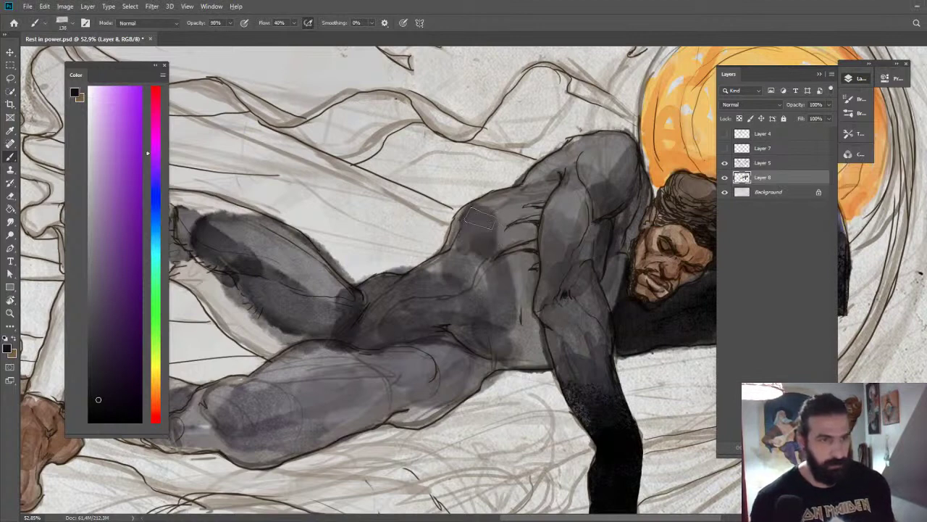
left_click(457, 259, "alt")
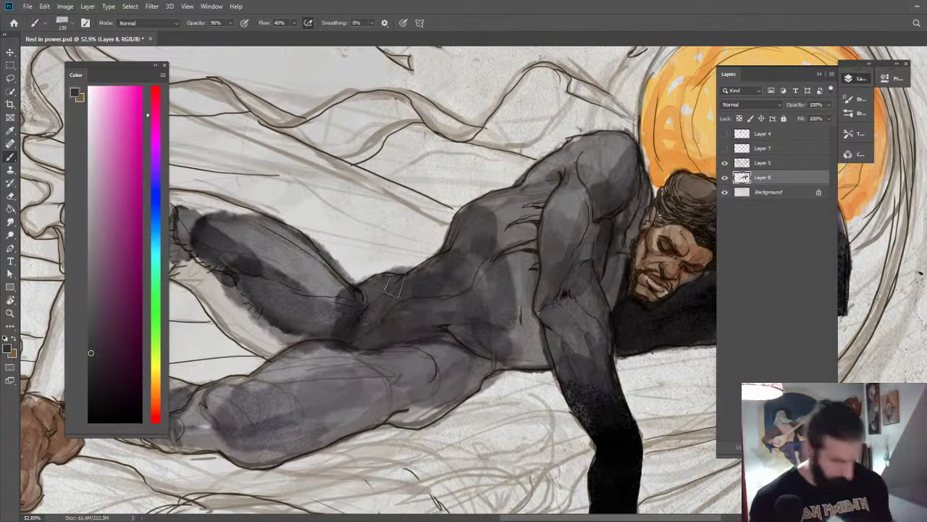
Lasso the hip and lower waist and speckle the area with dark grey using Kyle's Inkbox spatter brush in Multiply mode.
key("l")
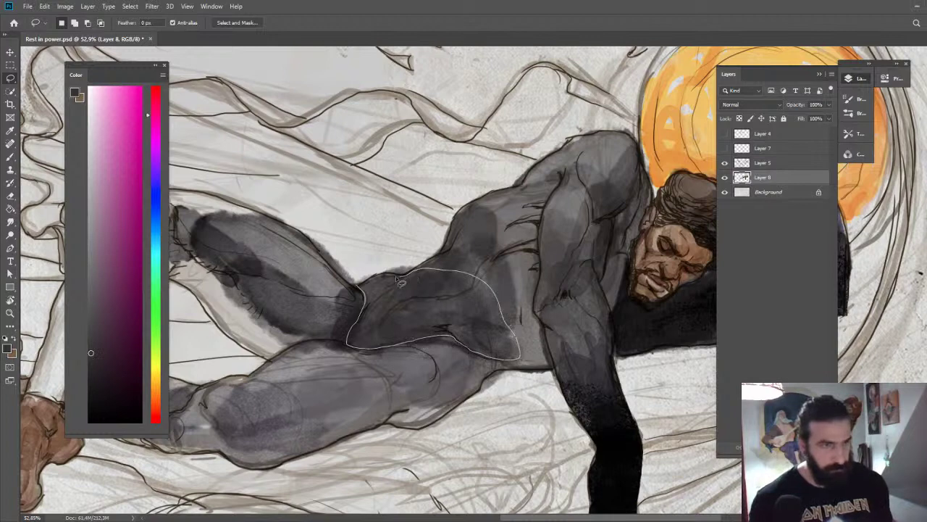
left_click_drag(367, 282, 361, 285)
key("b")
right_click(404, 304)
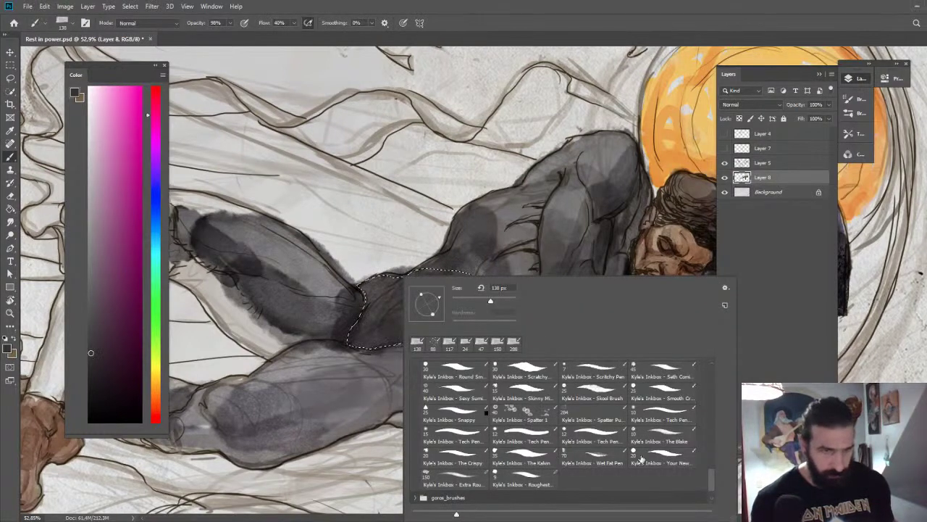
left_click(570, 420)
key("Return")
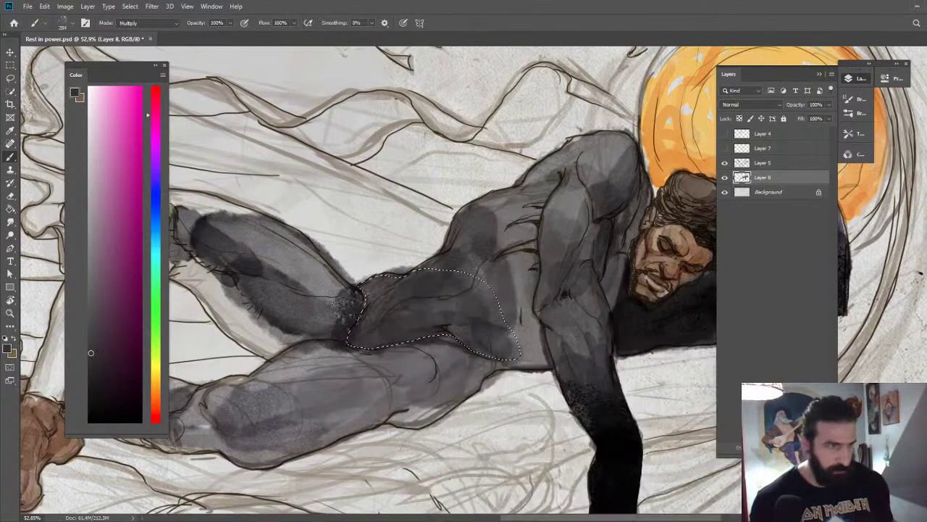
left_click_drag(376, 329, 360, 336)
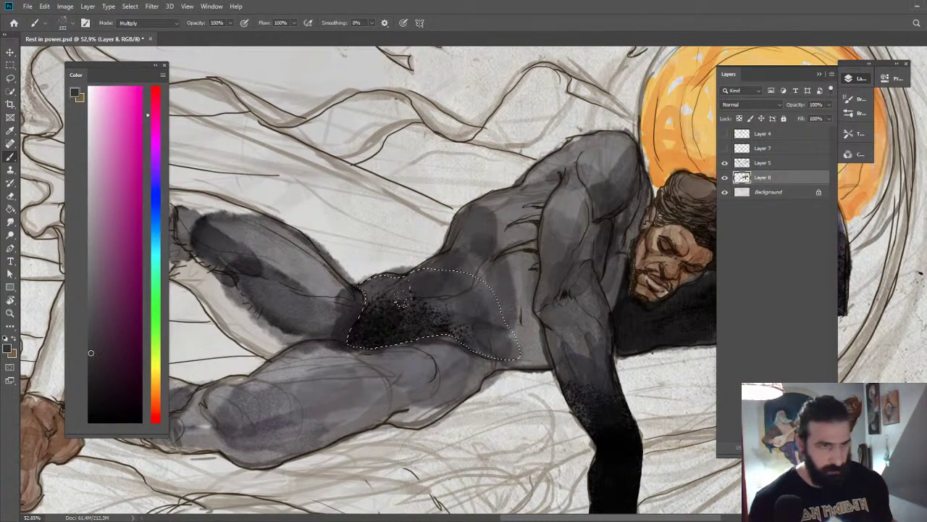
left_click(430, 285, "alt")
mouse_move(427, 293)
left_mouse_down()
mouse_move(423, 315)
mouse_move(454, 314)
mouse_move(461, 304)
mouse_move(456, 326)
left_mouse_up()
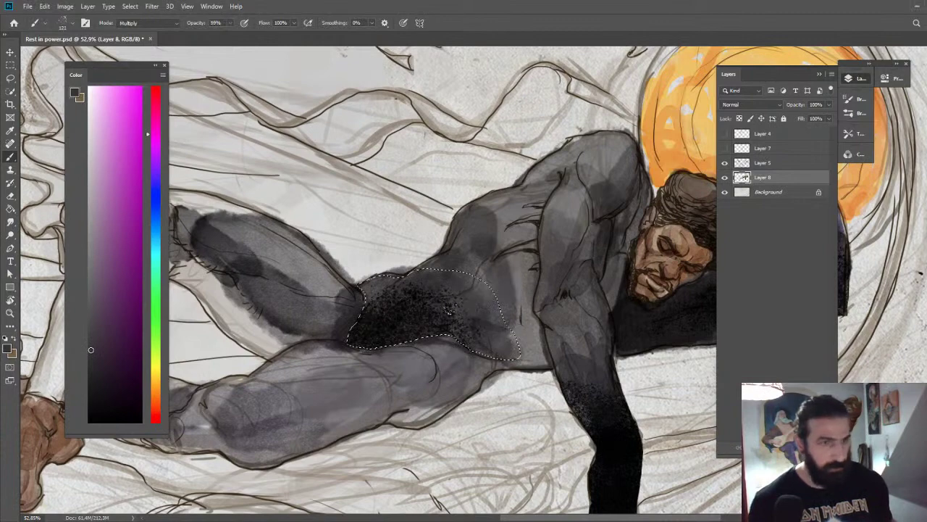
Return to the textured brush and shade the raised thigh up to the knee with greys sampled from the leg.
key("z")
left_click_drag(610, 245, 559, 230)
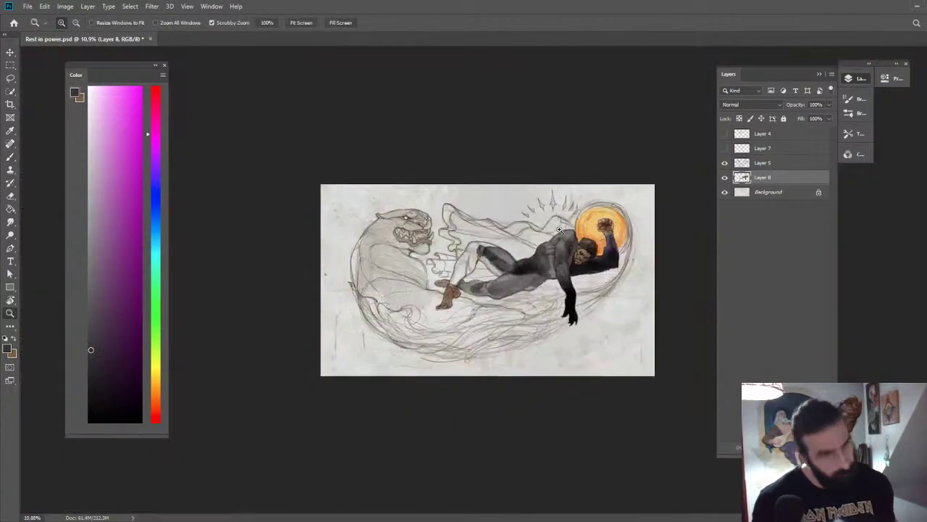
left_click_drag(604, 205, 611, 234)
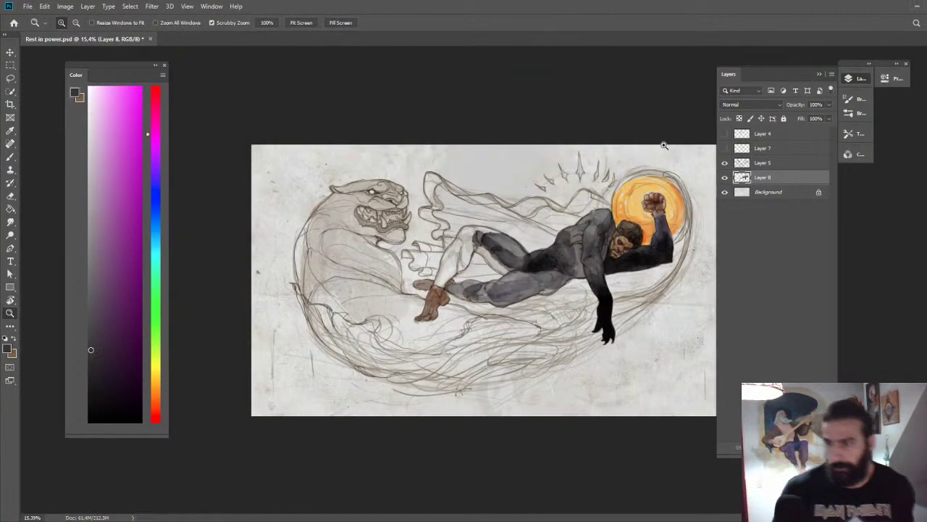
left_click_drag(580, 258, 601, 265)
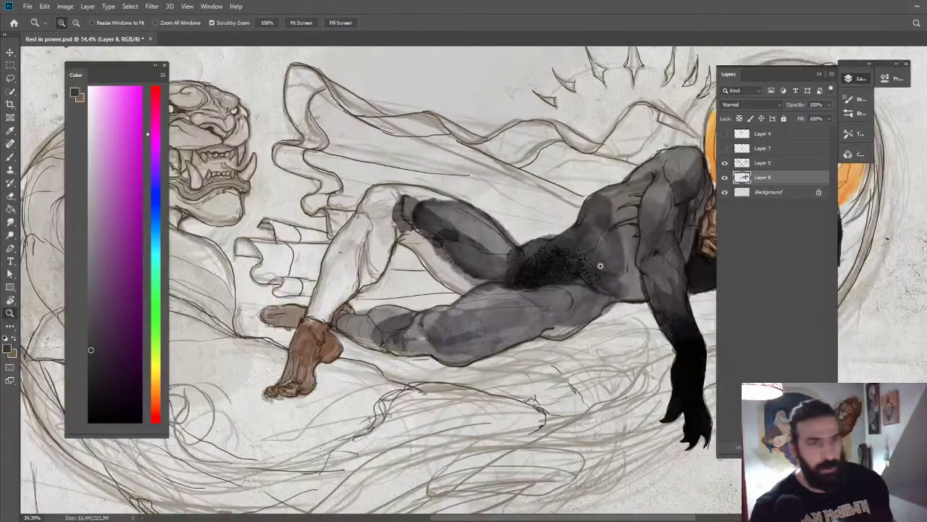
key("b")
right_click(596, 272)
left_click(654, 341)
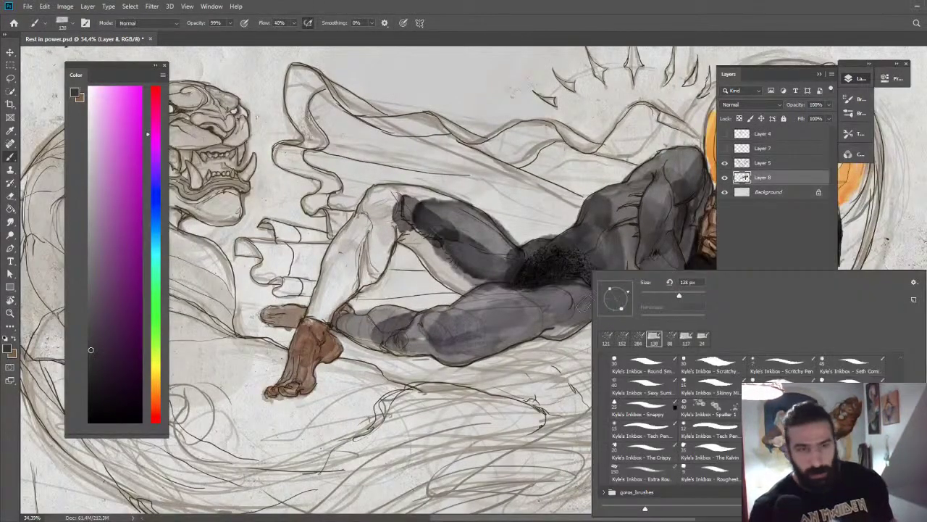
left_click(536, 290)
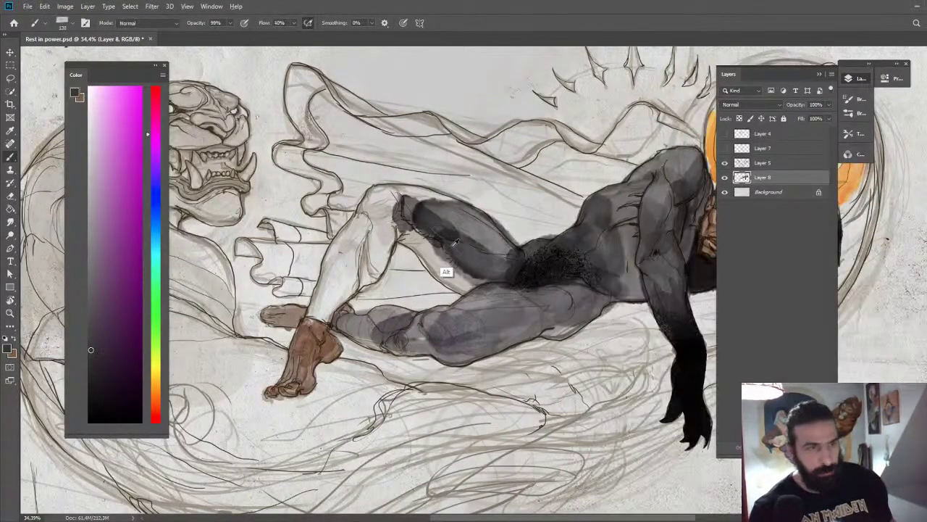
left_click(445, 269, "alt")
mouse_move(435, 249)
left_mouse_down()
mouse_move(406, 215)
mouse_move(404, 195)
mouse_move(462, 212)
left_mouse_up()
left_click(424, 215, "alt")
left_click(436, 209, "alt")
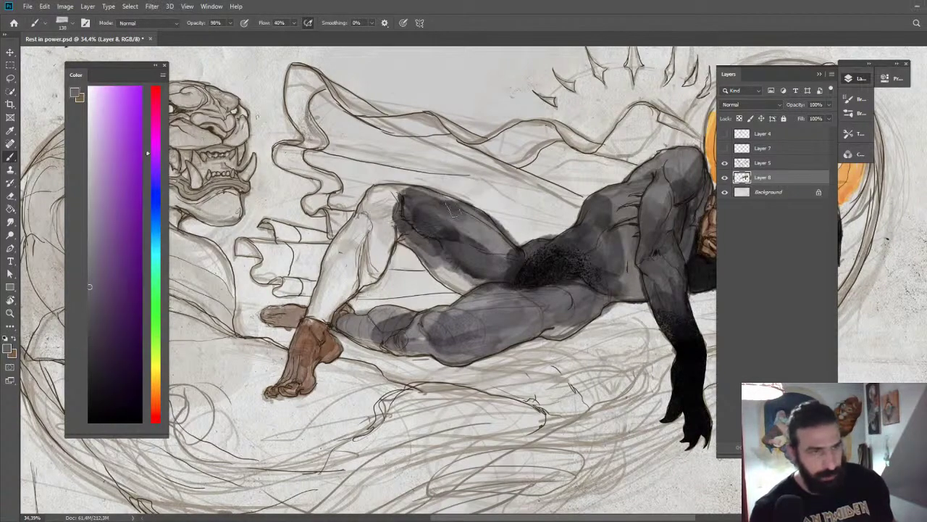
Flip the canvas horizontally to check the figure in mirror view.
key("ctrl+space")
left_click_drag(525, 141, 449, 141)
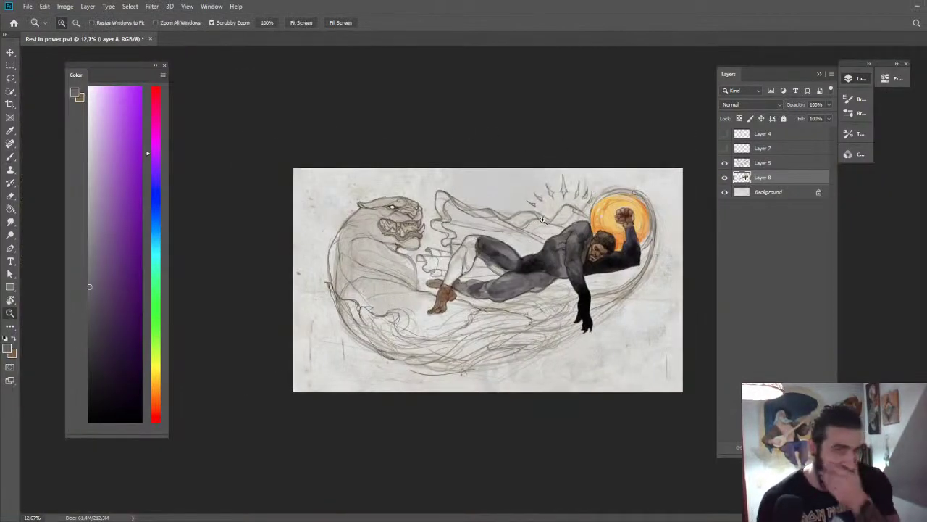
left_click_drag(538, 269, 588, 263)
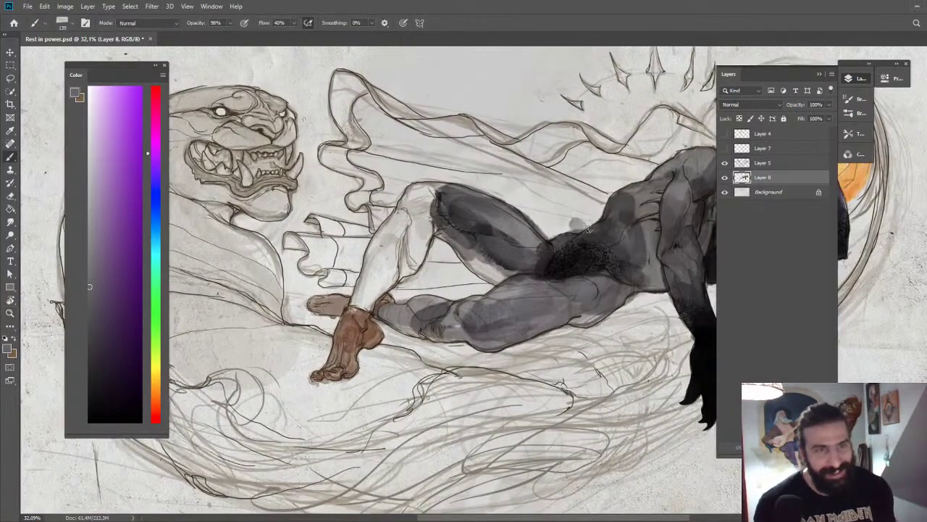
key("e")
key("ctrl+space")
left_click_drag(598, 209, 534, 162)
key("ctrl+shift+h")
Darken the side of the torso between the ribs and the hip with sampled dark greys.
mouse_move(410, 257)
left_mouse_down()
mouse_move(552, 268)
mouse_move(465, 293)
mouse_move(532, 286)
left_mouse_up()
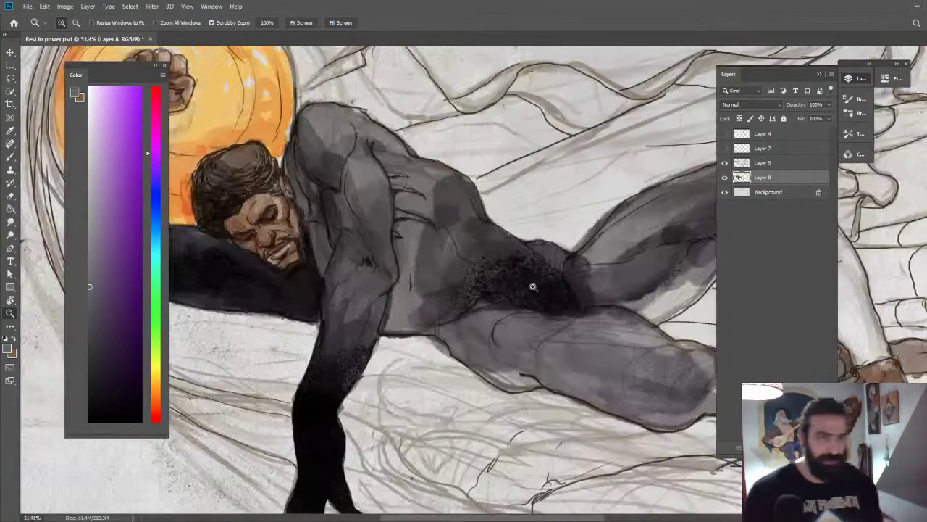
left_click(423, 317, "alt")
mouse_move(410, 282)
left_mouse_down()
mouse_move(393, 312)
mouse_move(421, 315)
mouse_move(411, 321)
mouse_move(403, 310)
mouse_move(415, 295)
mouse_move(407, 275)
mouse_move(422, 254)
mouse_move(409, 261)
mouse_move(418, 237)
mouse_move(405, 236)
mouse_move(438, 282)
mouse_move(486, 292)
mouse_move(425, 316)
mouse_move(464, 292)
mouse_move(437, 305)
mouse_move(416, 293)
left_mouse_up()
left_click(481, 311, "alt")
left_click(448, 326, "alt")
Paint sampled near-black along the bent arm where it meets the face, using a small textured brush.
key("z")
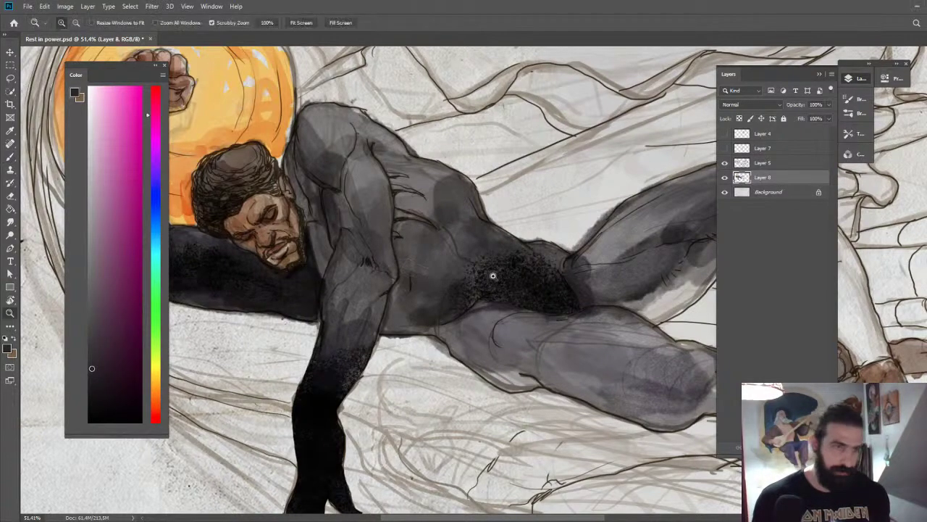
mouse_move(490, 273)
left_mouse_down()
mouse_move(442, 236)
mouse_move(547, 164)
mouse_move(600, 187)
left_mouse_up()
key("r")
key("z")
left_click_drag(538, 141, 603, 161)
key("b")
left_click_drag(561, 188, 532, 212)
left_click(524, 165, "alt")
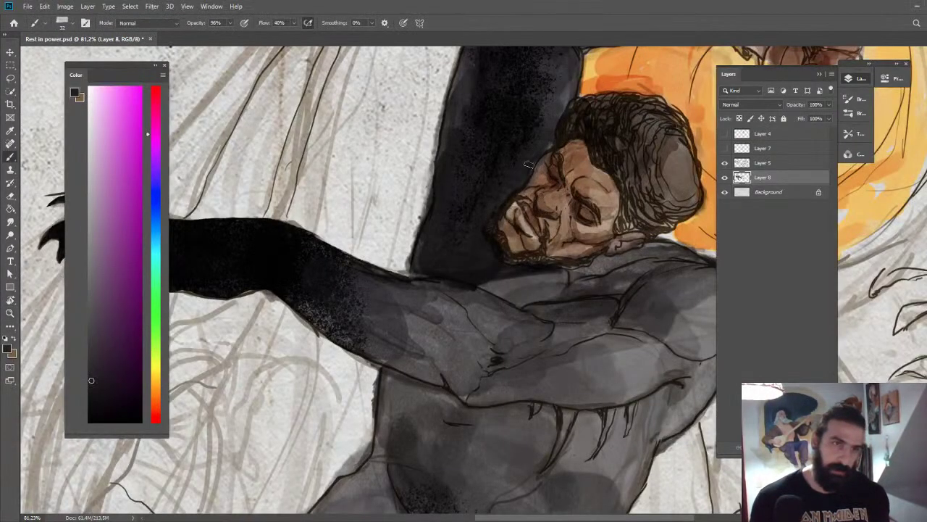
mouse_move(549, 139)
left_mouse_down()
mouse_move(576, 53)
mouse_move(546, 117)
left_mouse_up()
Hide and reshow Layer 5 to compare the painted figure with and without that layer.
key("z")
left_click_drag(558, 151, 545, 189)
key("Escape")
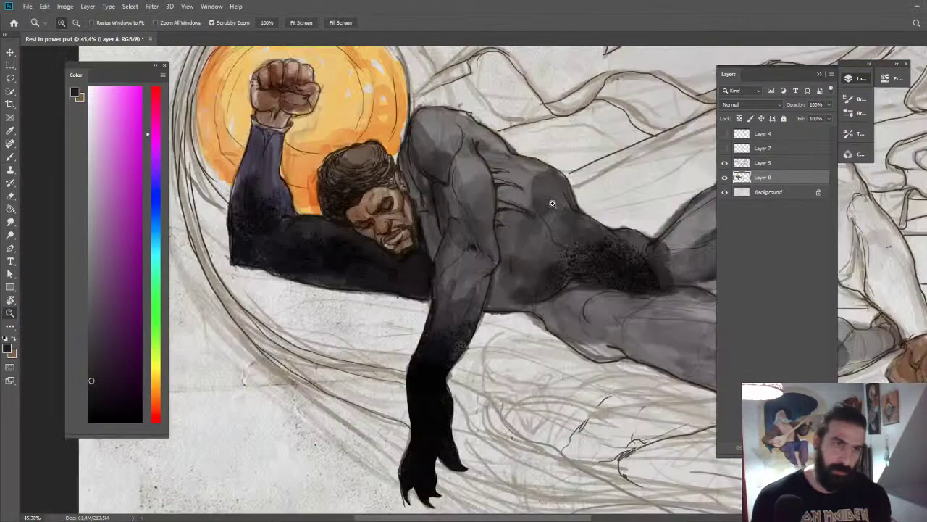
scroll(439, 270, "down", 3, "alt")
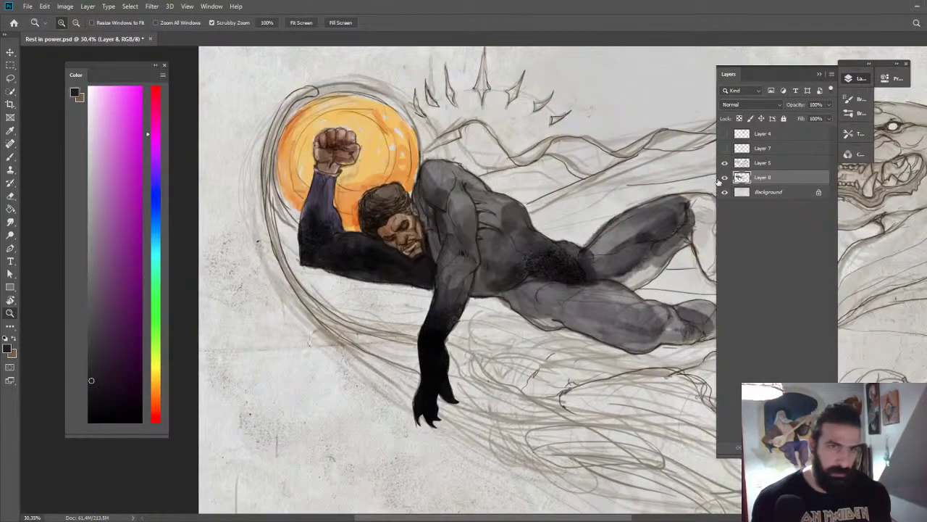
left_click(724, 163)
left_click(724, 163)
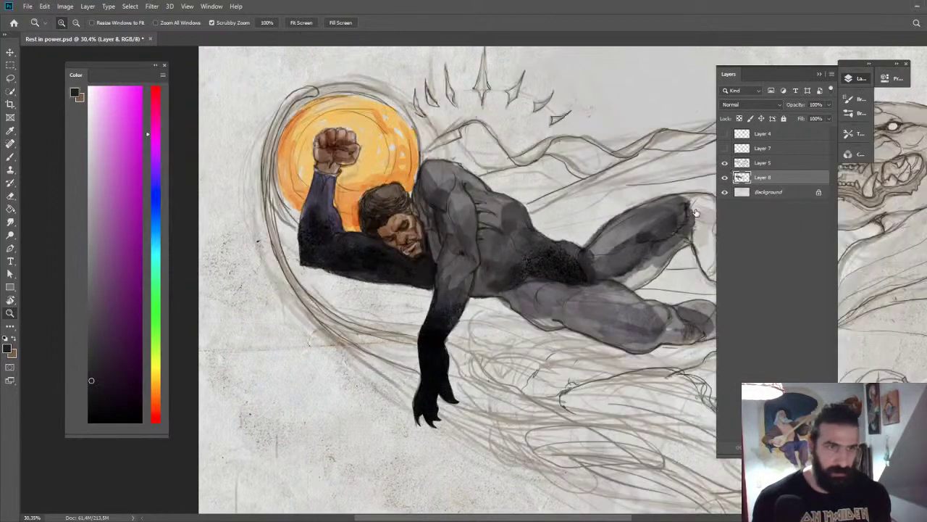
Soften the hip spatter with sampled dark grey at 20% flow, and set the brush opacity to 20%.
key("b")
left_click(534, 271, "alt")
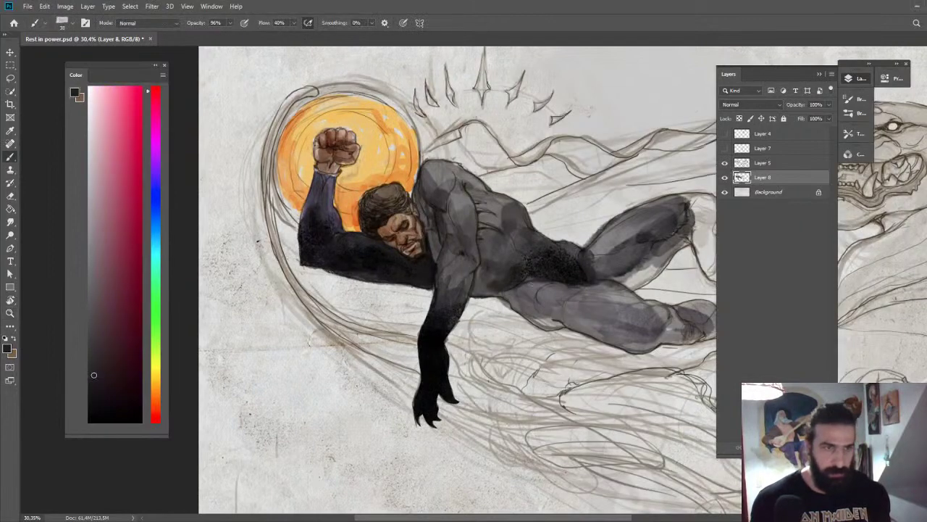
left_click(531, 285, "alt")
left_click(540, 239, "alt")
key("2")
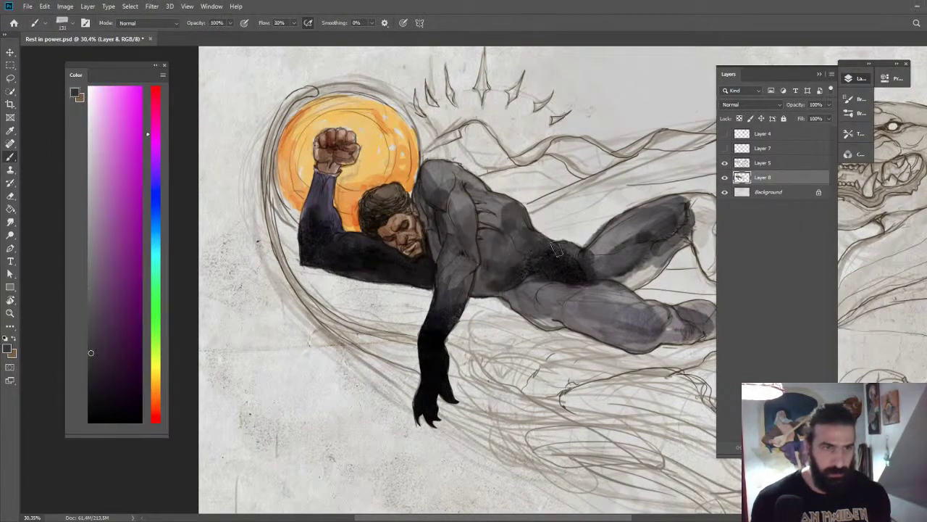
mouse_move(556, 249)
left_mouse_down()
mouse_move(561, 268)
mouse_move(589, 267)
left_mouse_up()
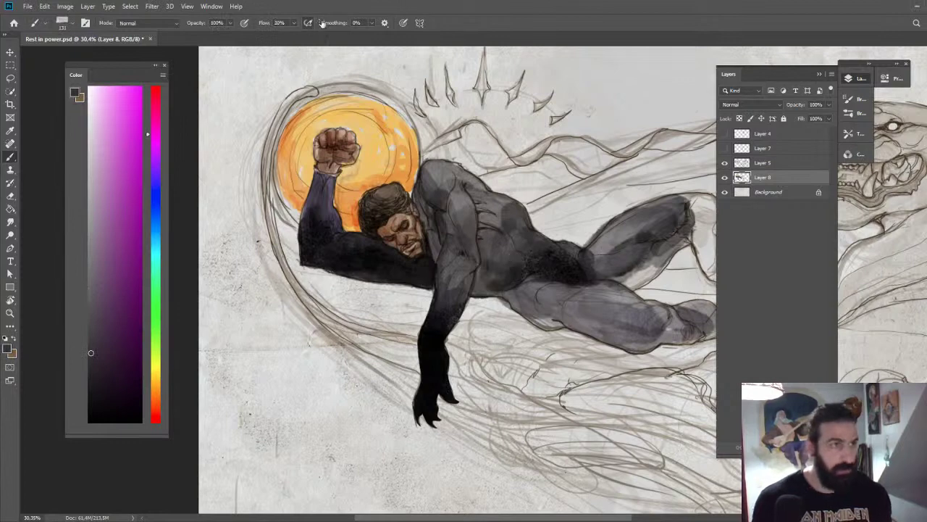
key("2")
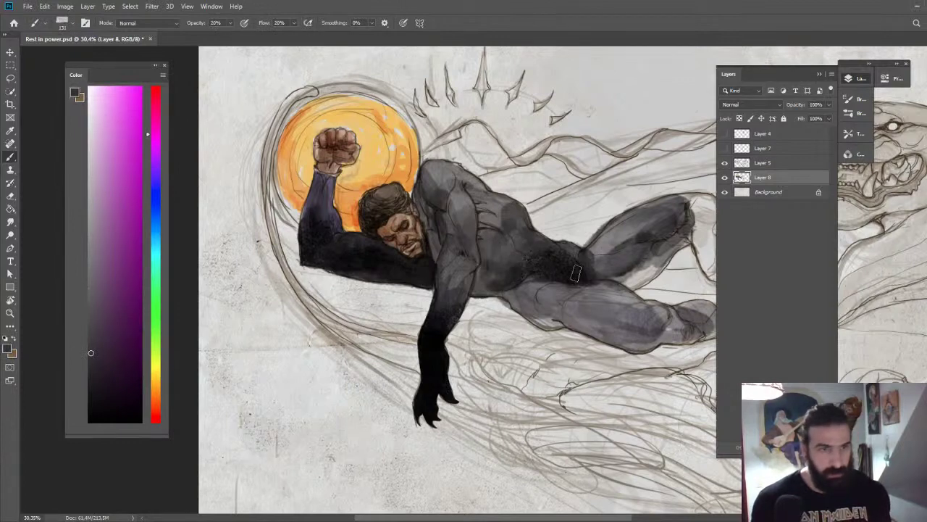
Examine the whole mirrored illustration and the hips, legs and upper body for the balance of darks.
key("z")
left_click_drag(575, 279, 551, 296)
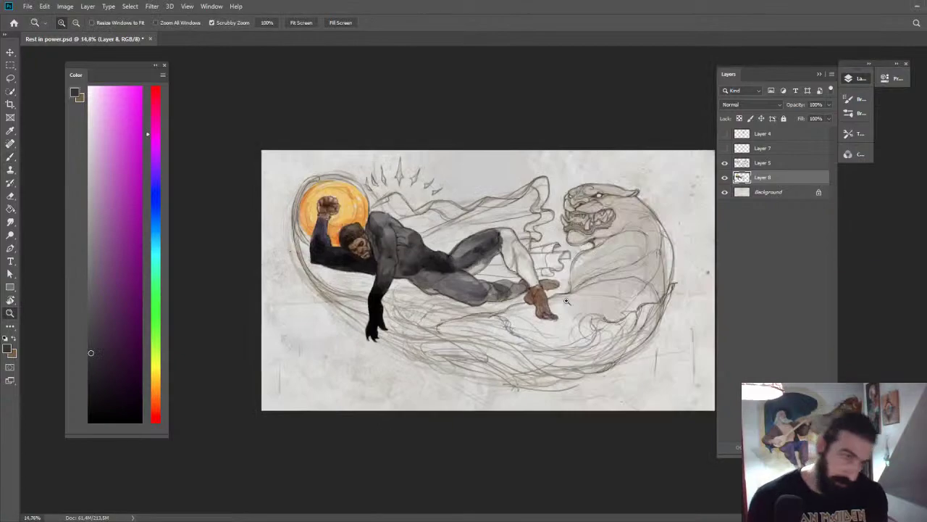
left_click_drag(441, 284, 585, 245)
left_click_drag(526, 224, 514, 199)
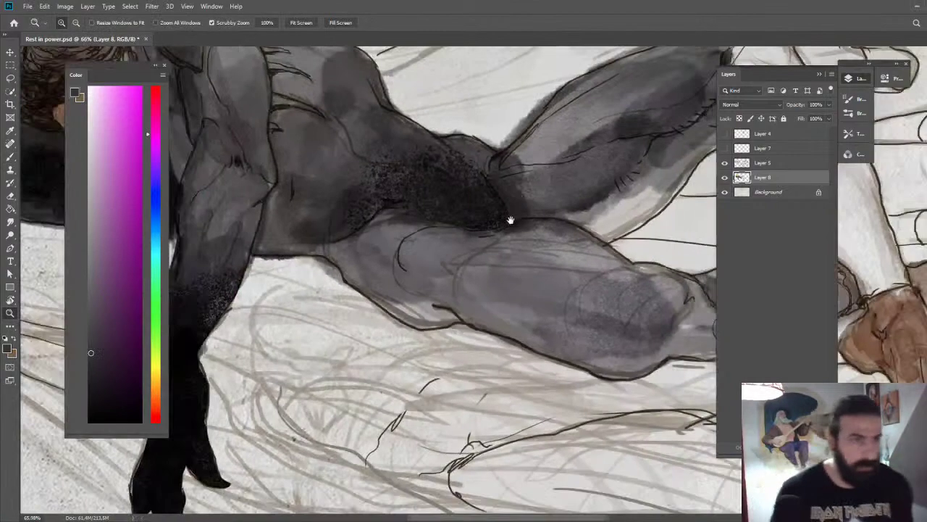
left_click_drag(649, 301, 588, 108)
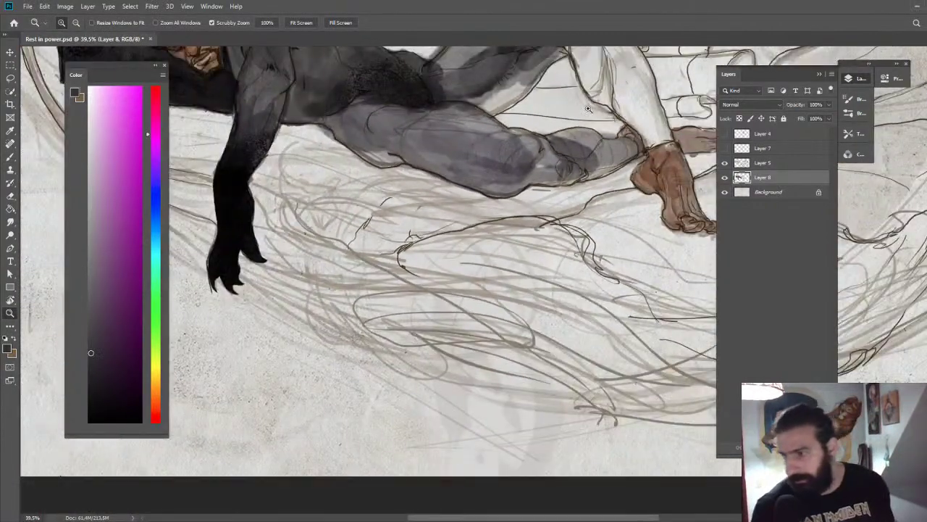
left_click_drag(481, 155, 546, 231)
left_click_drag(646, 188, 641, 171)
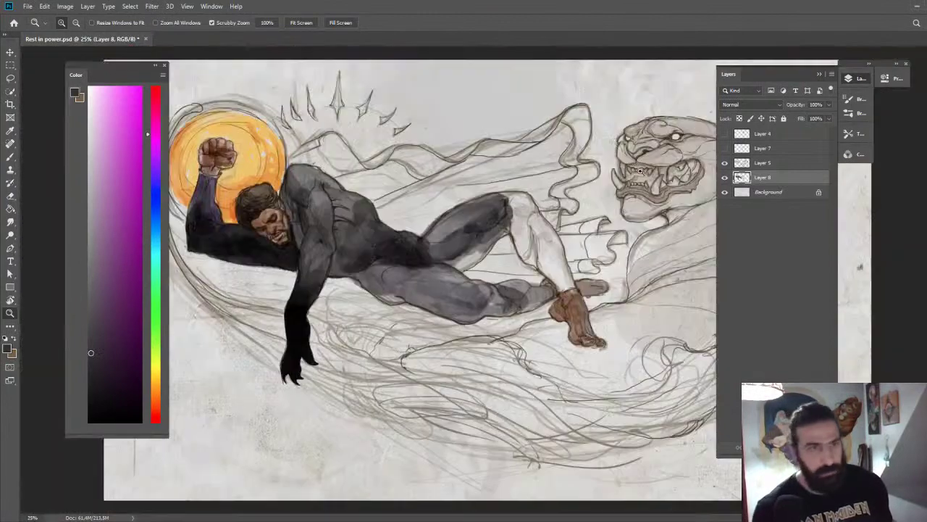
left_click_drag(404, 262, 430, 259)
left_click_drag(346, 185, 479, 159)
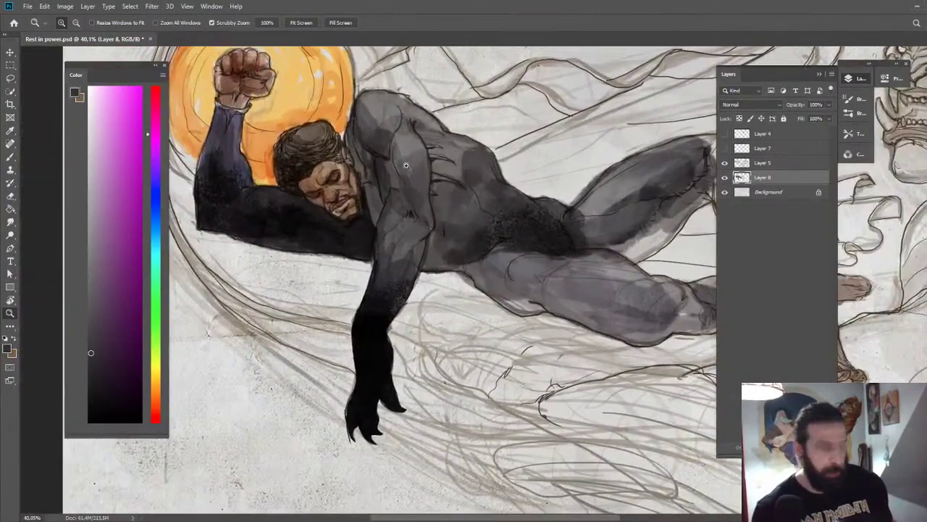
Lasso the hanging arm's upper section and shade its lower part toward the elbow with near-black at 20% opacity and flow.
key("l")
scroll(403, 147, "up", 3)
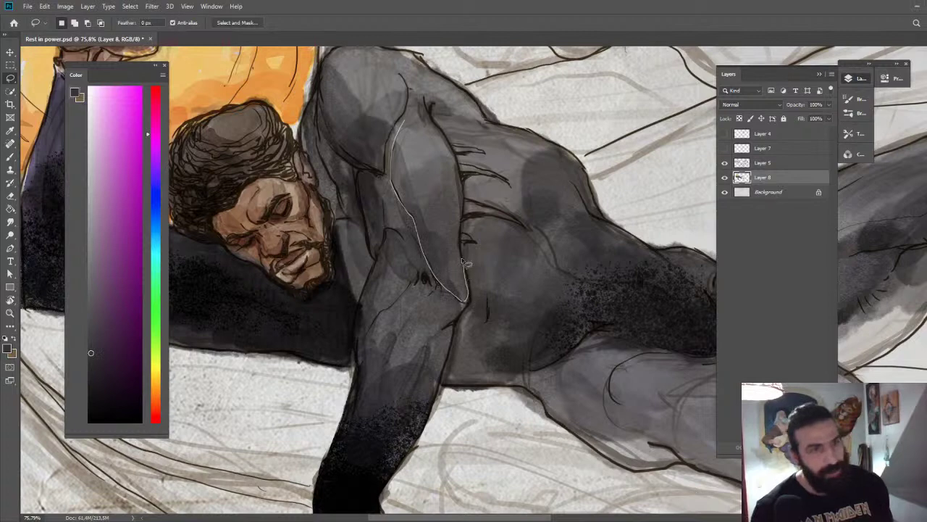
left_click_drag(443, 128, 407, 117)
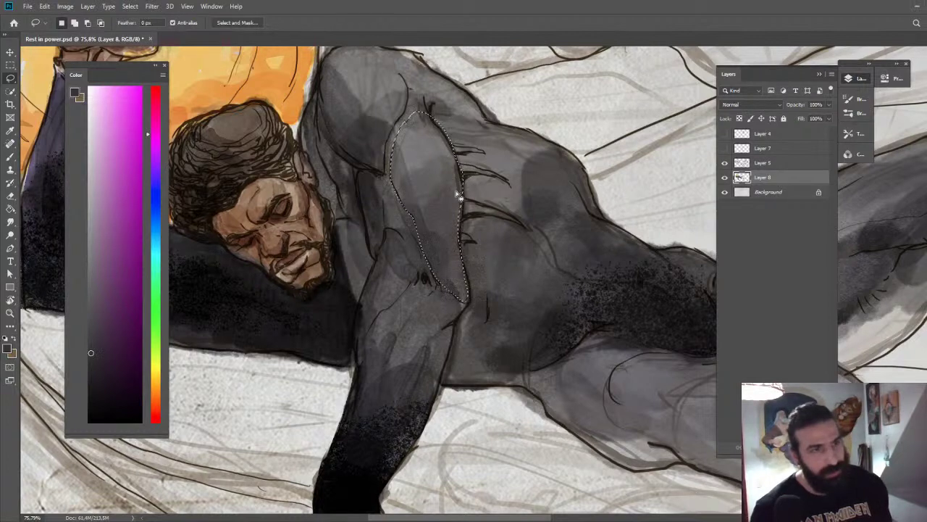
key("b")
left_click(549, 339, "alt")
left_click_drag(450, 268, 454, 286)
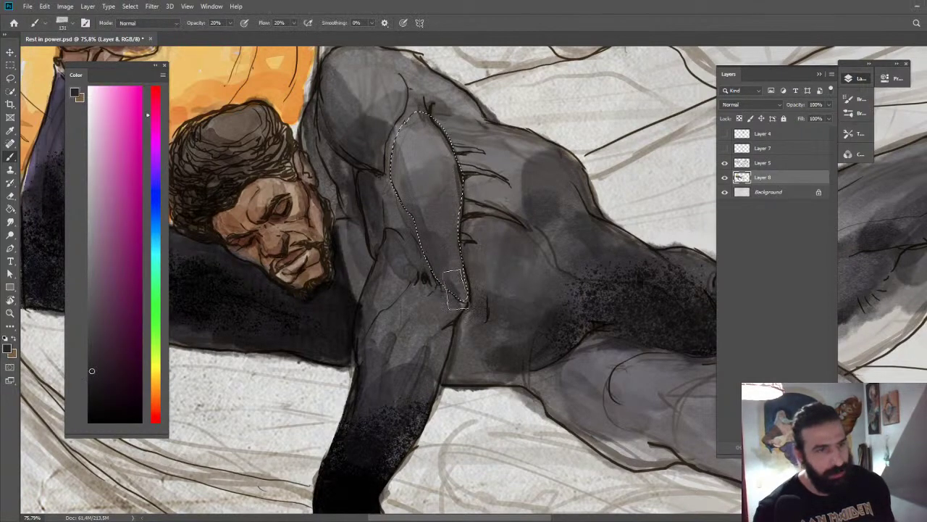
left_click(95, 391)
mouse_move(429, 254)
left_mouse_down()
mouse_move(457, 290)
mouse_move(431, 235)
mouse_move(457, 292)
mouse_move(439, 224)
mouse_move(461, 283)
mouse_move(442, 244)
left_mouse_up()
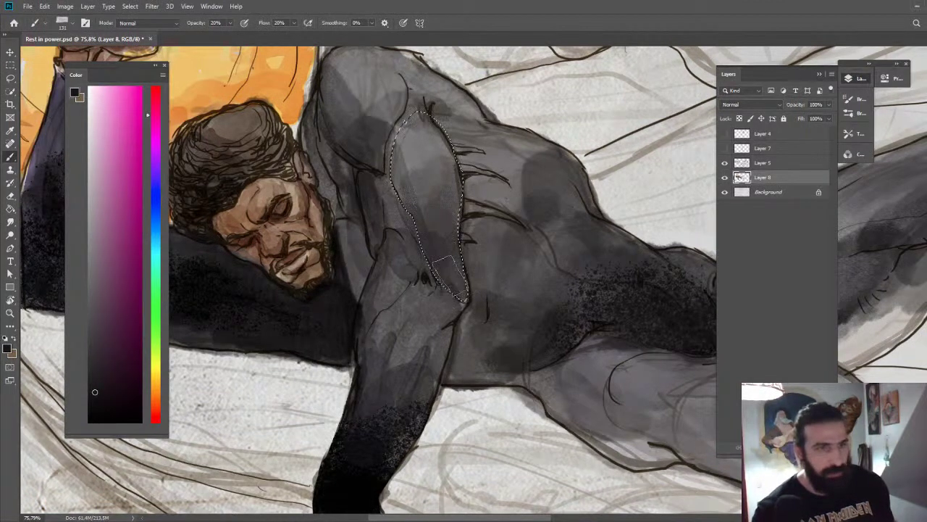
Spatter near-black over the lower end of the selected upper arm with the 66 px spatter brush in Multiply mode.
right_click(455, 230)
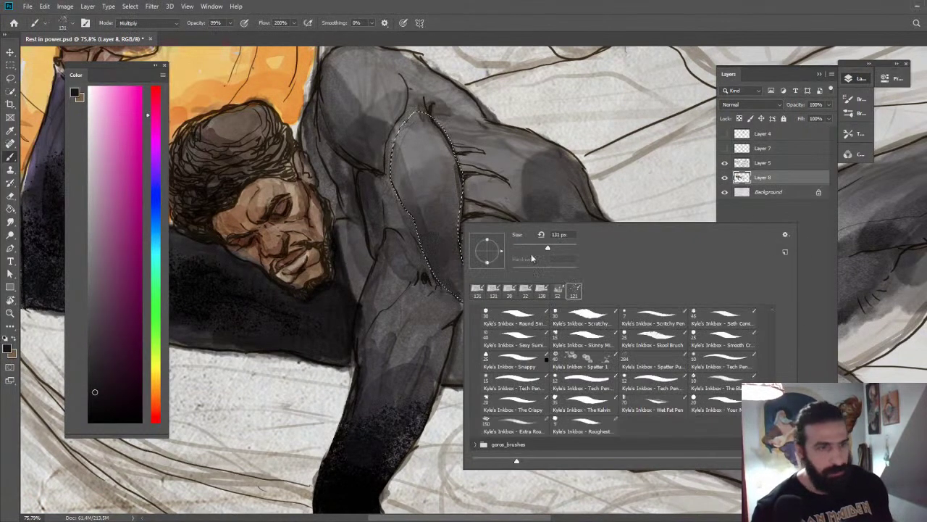
double_click(574, 297)
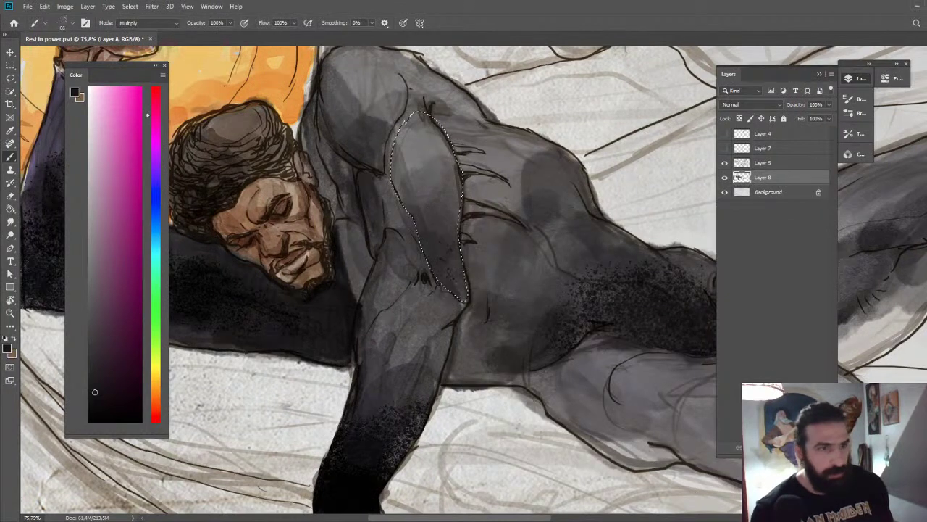
left_click_drag(438, 252, 455, 283)
Set the brush mode to Normal, extend the spatter up the selected arm with sampled dark grey, and deselect.
left_click_drag(89, 366, 88, 323)
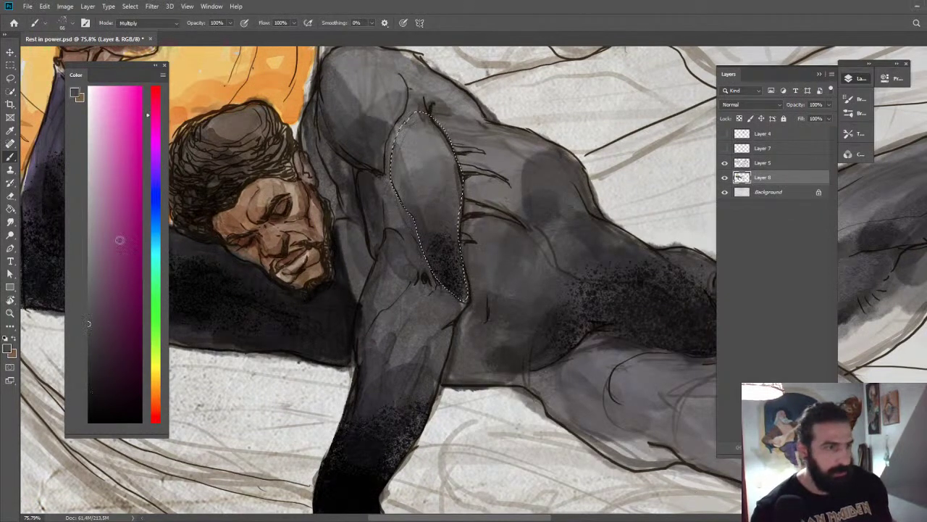
left_click(149, 22)
left_click(134, 32)
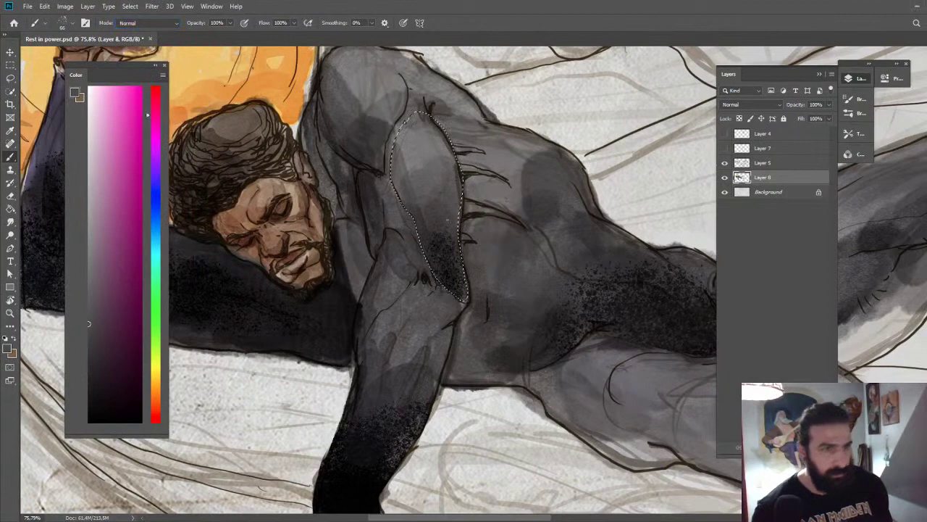
left_click(447, 288, "alt")
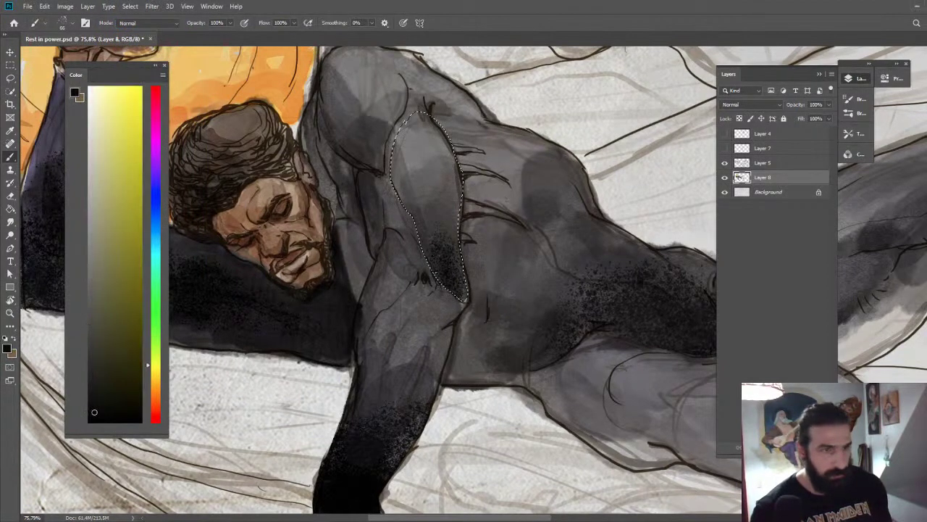
left_click(94, 381)
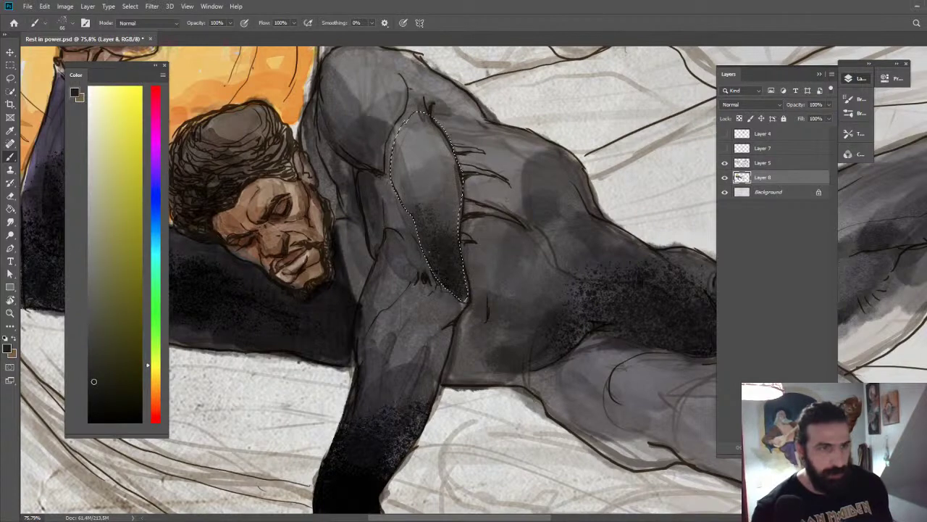
mouse_move(456, 217)
left_mouse_down()
mouse_move(427, 178)
mouse_move(414, 197)
mouse_move(450, 173)
mouse_move(427, 189)
mouse_move(408, 188)
left_mouse_up()
key("ctrl+d")
Examine the arm spatter close up and against the whole figure for its balance of darks.
left_click(427, 143, "alt")
key("z")
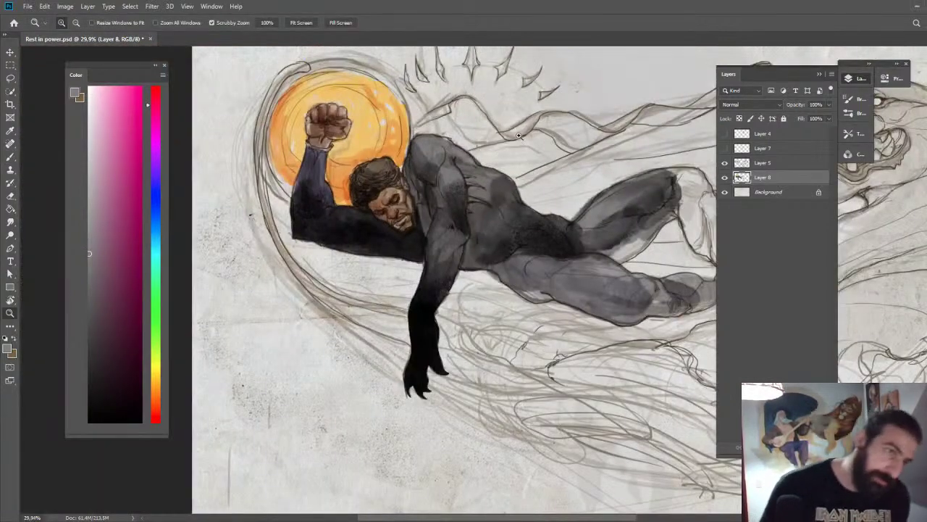
left_click_drag(511, 169, 488, 157)
left_click_drag(370, 265, 410, 259)
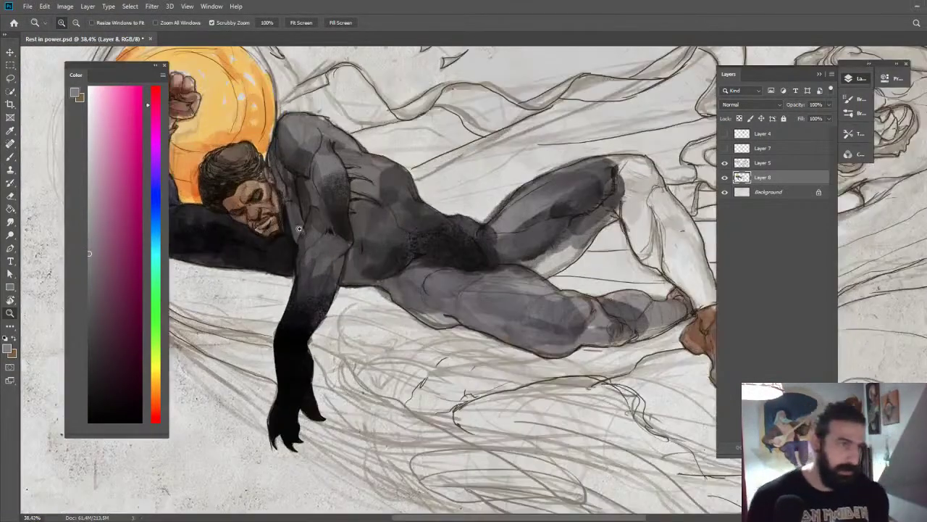
left_click_drag(300, 228, 357, 226)
mouse_move(218, 219)
left_mouse_down()
mouse_move(436, 217)
mouse_move(399, 215)
left_mouse_up()
key("b")
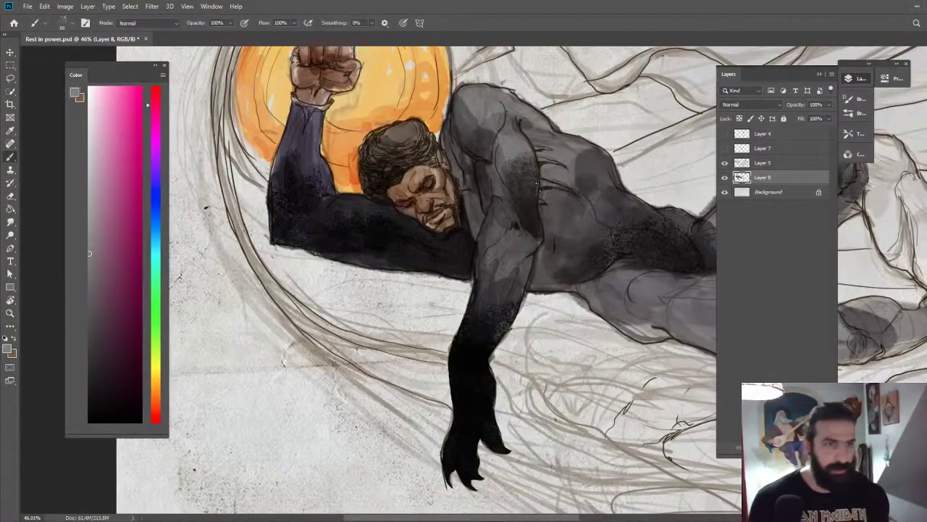
key("z")
mouse_move(518, 209)
left_mouse_down()
mouse_move(498, 195)
mouse_move(520, 208)
left_mouse_up()
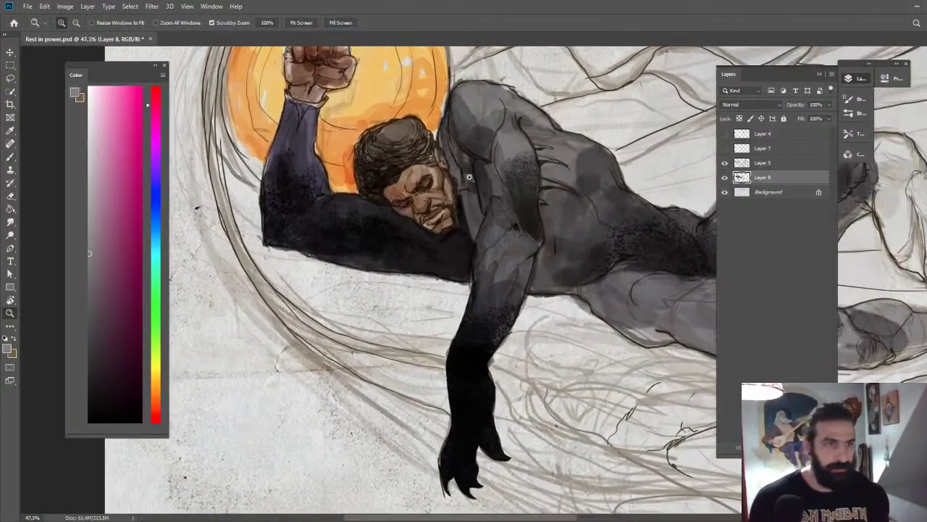
left_click_drag(470, 178, 498, 179)
key("b")
key("r")
left_click_drag(444, 163, 455, 138)
key("Escape")
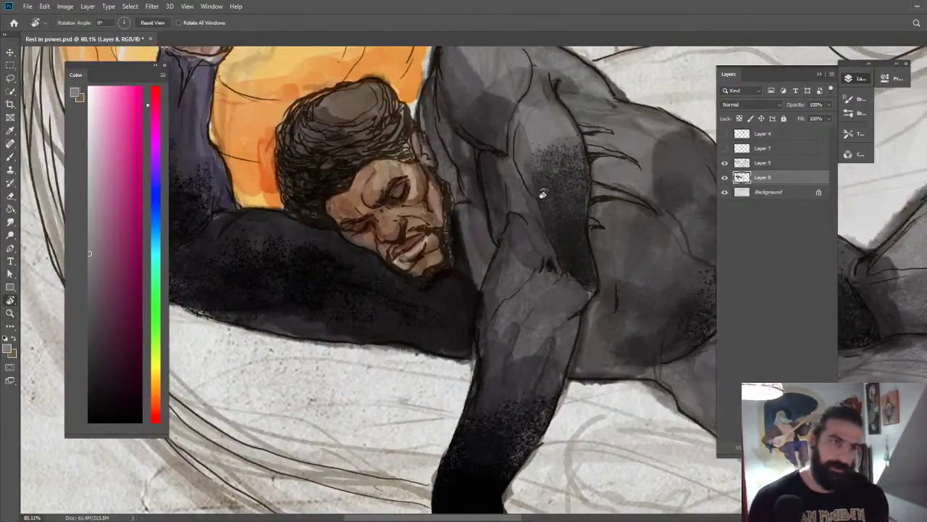
key("z")
key("ctrl+0")
Paint the bent leg's upper calf in sampled dark grey with the 131 px brush at 20% flow.
key("b")
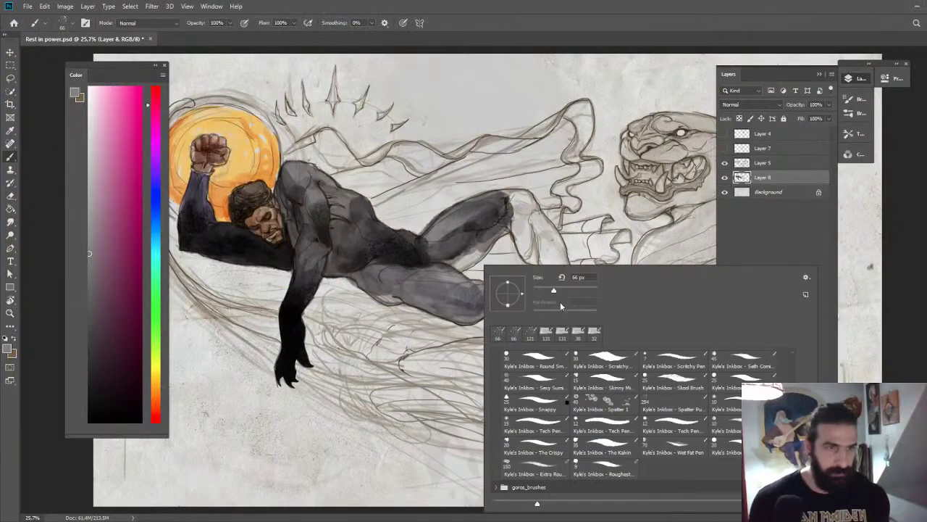
right_click(488, 262)
left_click(499, 204, "alt")
key("2")
left_click_drag(543, 230, 535, 224)
left_click_drag(99, 307, 101, 332)
left_click_drag(527, 212, 537, 252)
Shift the colour to a dark blue-violet grey and fill the bent knee and the thigh's underside.
left_click_drag(156, 166, 156, 175)
left_click(102, 348)
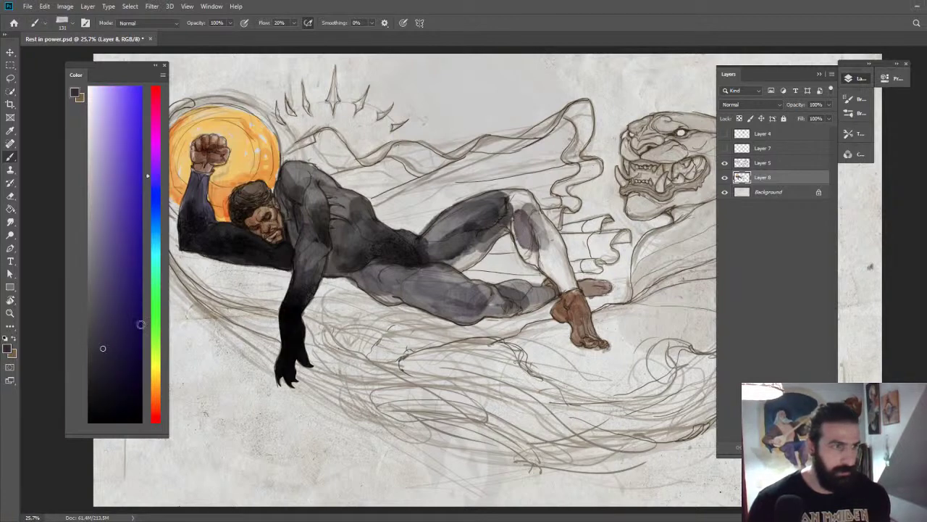
mouse_move(516, 225)
left_mouse_down()
mouse_move(523, 210)
mouse_move(512, 198)
mouse_move(527, 209)
mouse_move(519, 218)
left_mouse_up()
mouse_move(483, 239)
left_mouse_down()
mouse_move(462, 258)
mouse_move(442, 260)
mouse_move(466, 259)
mouse_move(455, 304)
mouse_move(465, 284)
mouse_move(417, 272)
mouse_move(373, 281)
left_mouse_up()
Darken the hanging forearm and its muscle folds below the elbow with sampled near-black at 20% flow.
left_click(346, 290, "alt")
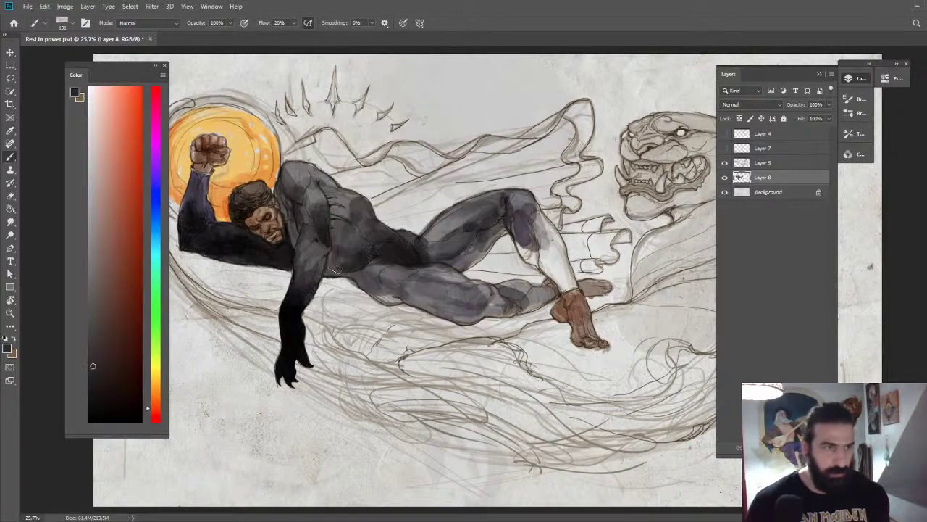
mouse_move(368, 262)
left_mouse_down()
mouse_move(348, 268)
mouse_move(422, 254)
left_mouse_up()
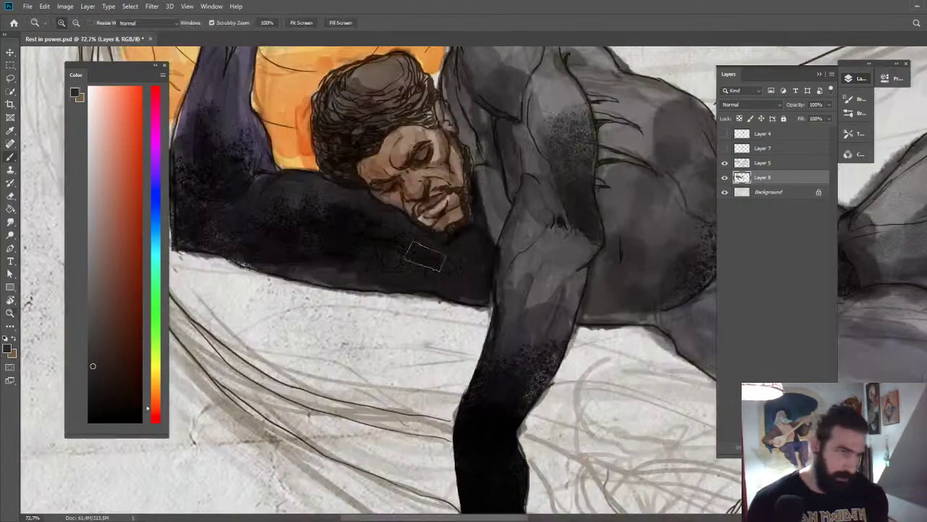
left_click_drag(536, 263, 527, 244)
left_click(498, 262, "alt")
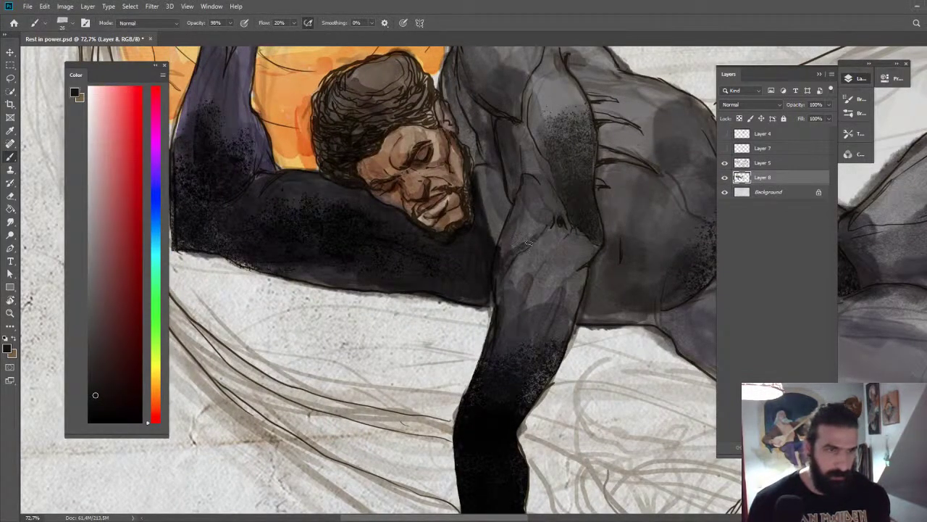
left_click_drag(541, 284, 521, 303)
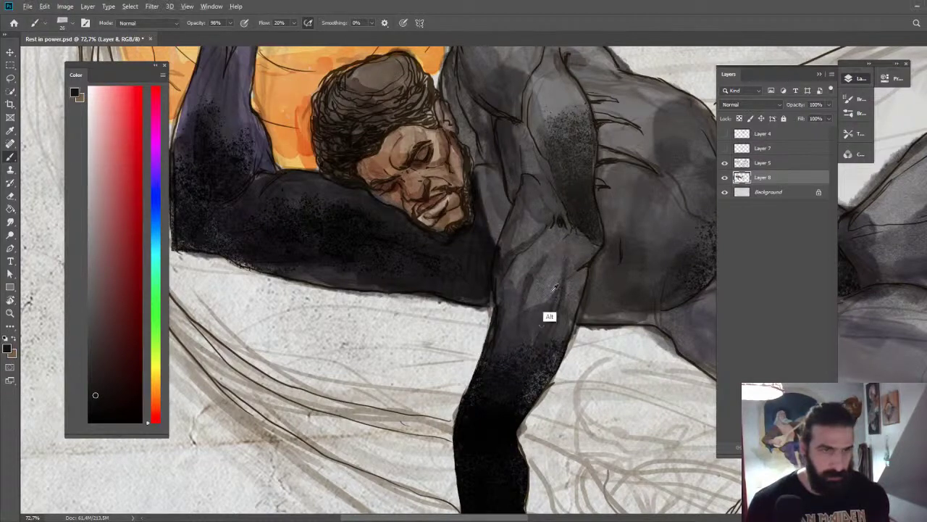
mouse_move(525, 272)
left_mouse_down()
mouse_move(503, 311)
mouse_move(516, 273)
left_mouse_up()
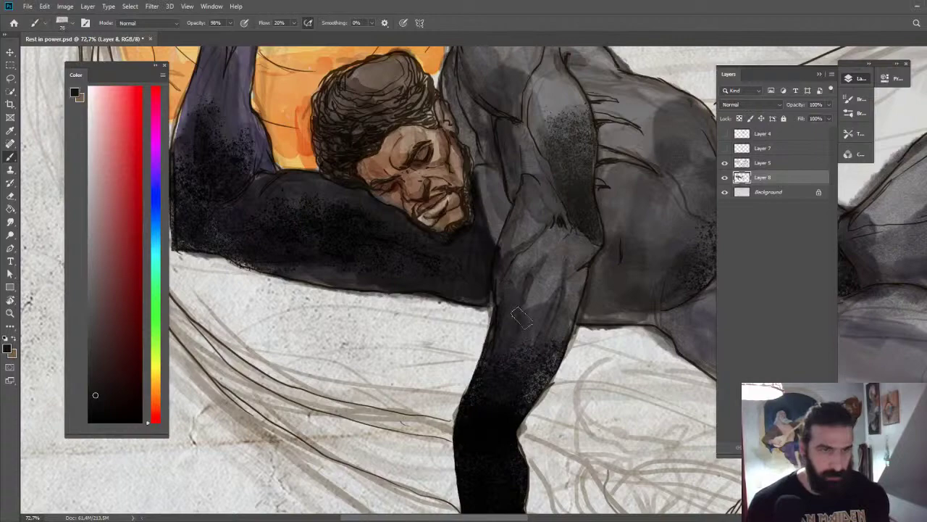
left_click(497, 382, "alt")
key("9")
key("5")
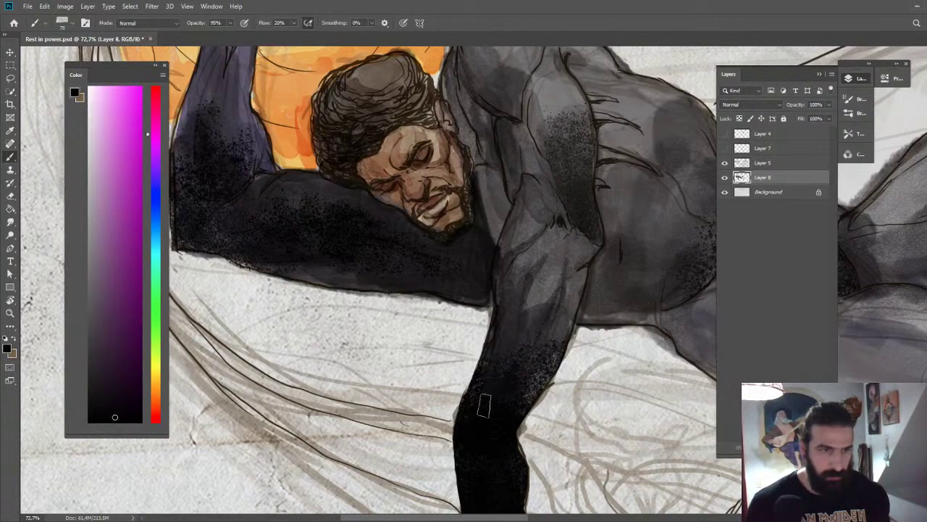
Shade the hanging arm's shoulder along the edge nearest the halo with near-black, undoing the last stroke.
key("z")
key("ctrl+0")
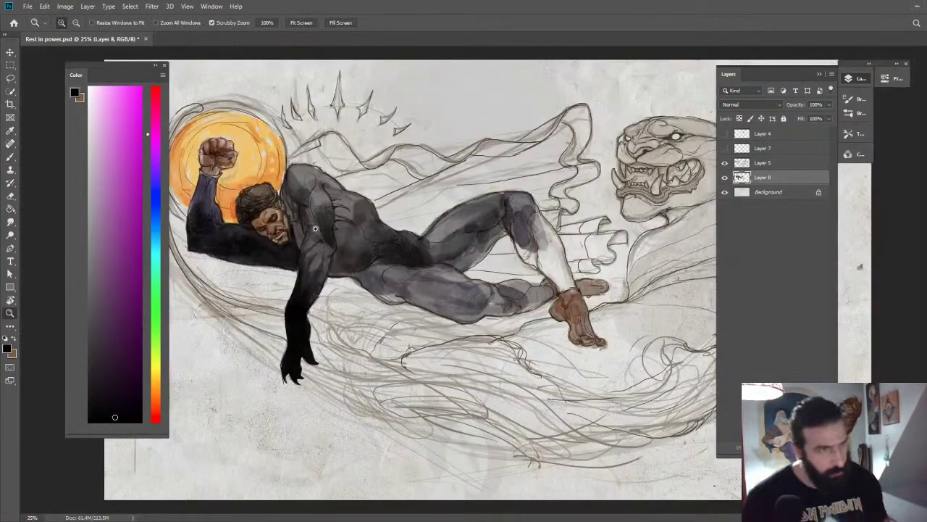
left_click_drag(315, 228, 362, 229)
key("b")
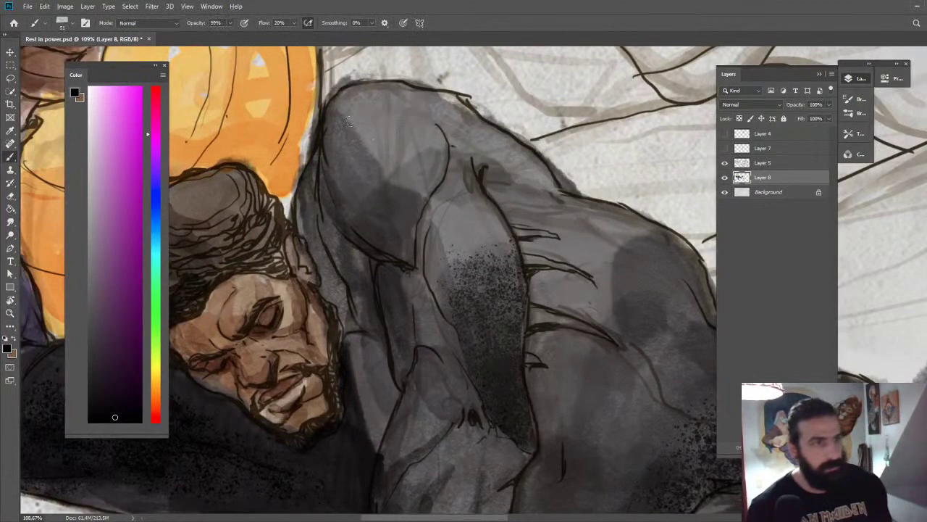
mouse_move(344, 95)
left_mouse_down()
mouse_move(333, 113)
mouse_move(345, 191)
left_mouse_up()
left_click_drag(334, 113, 350, 190)
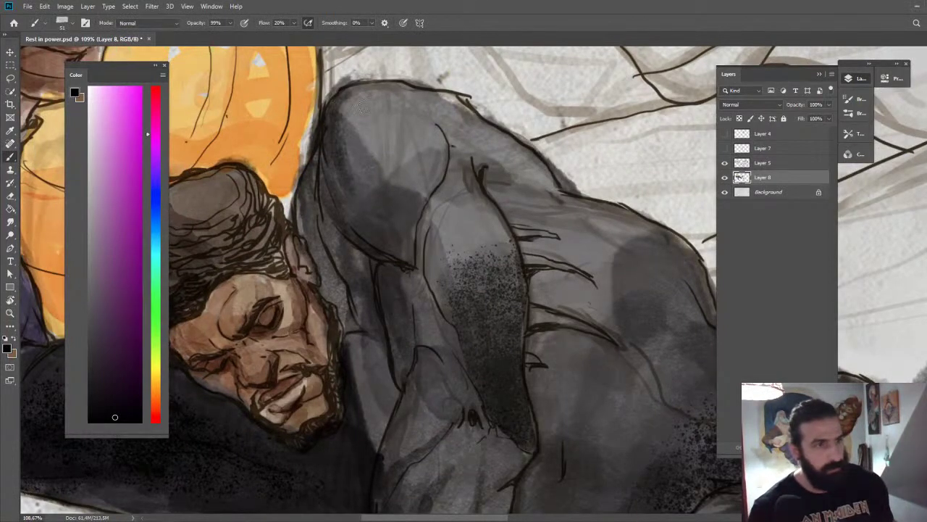
mouse_move(362, 90)
left_mouse_down()
mouse_move(364, 115)
mouse_move(373, 92)
left_mouse_up()
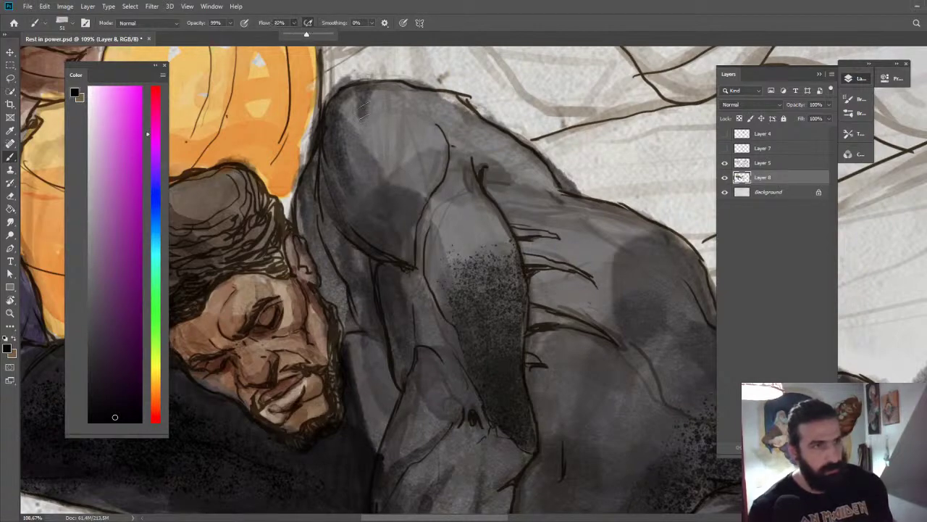
left_click_drag(363, 109, 355, 178)
key("ctrl+z")
Blend the shading on the figure's back with sampled dark greys at 47% flow.
key("z")
left_click_drag(452, 207, 410, 207)
key("b")
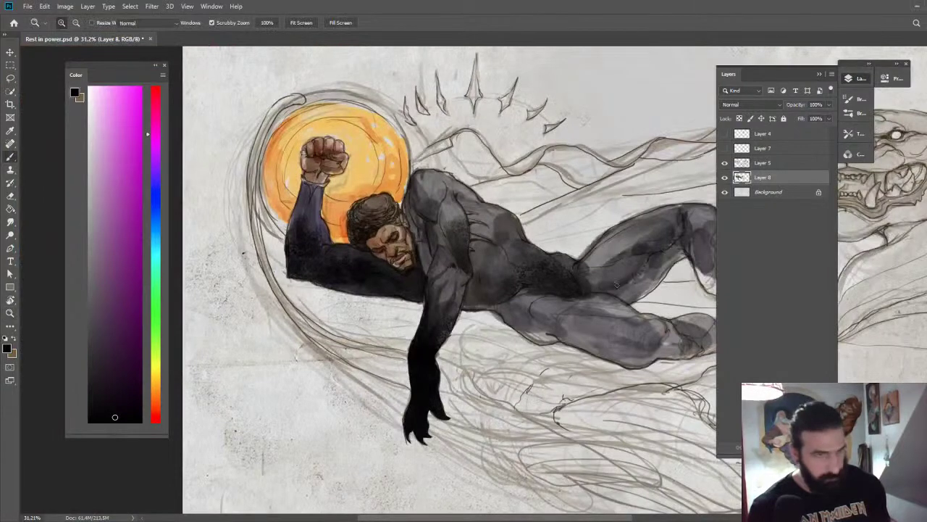
key("b")
left_click(499, 226, "alt")
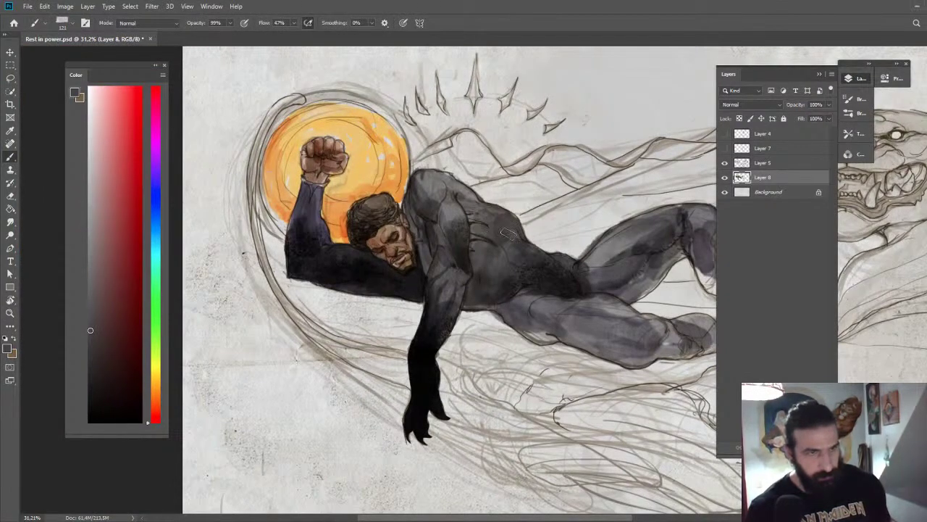
left_click(504, 244, "alt")
Try darkening the beard and jaw edge beside the chest with near-black, then undo those strokes.
key("z")
left_click_drag(620, 218, 587, 217)
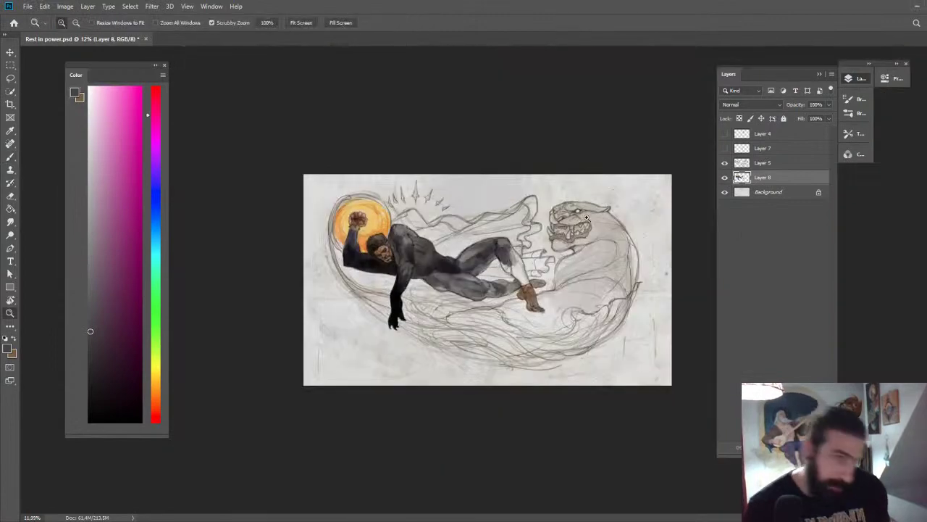
left_click_drag(453, 268, 537, 203)
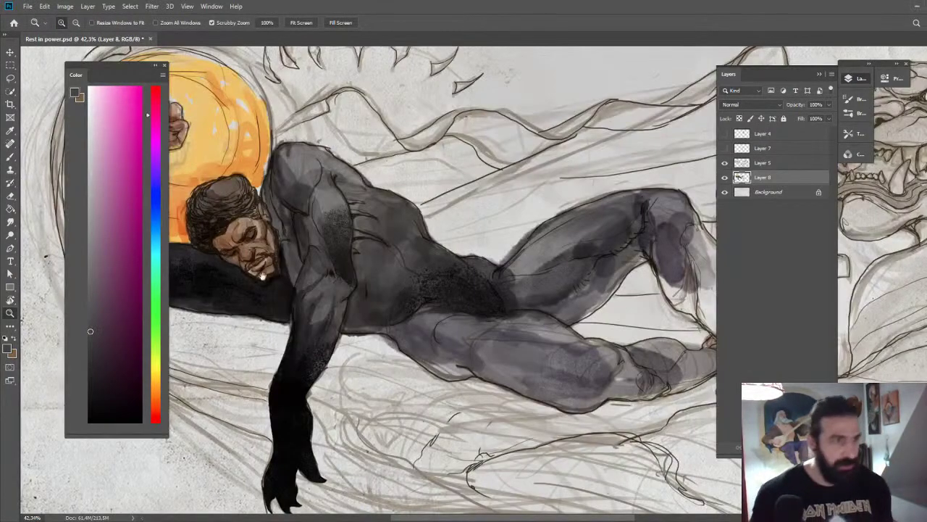
left_click_drag(262, 276, 500, 187)
key("b")
mouse_move(462, 237)
left_mouse_down()
mouse_move(439, 261)
mouse_move(443, 250)
left_mouse_up()
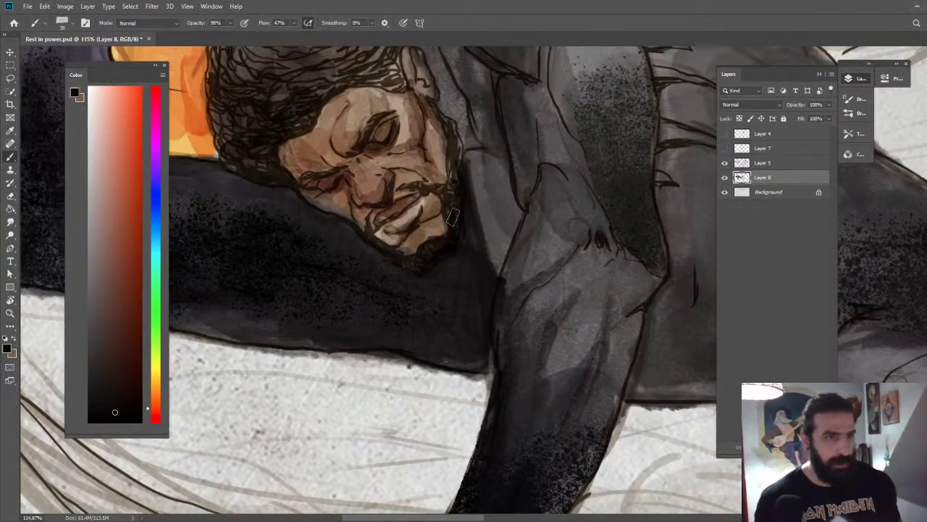
left_click_drag(452, 216, 442, 124)
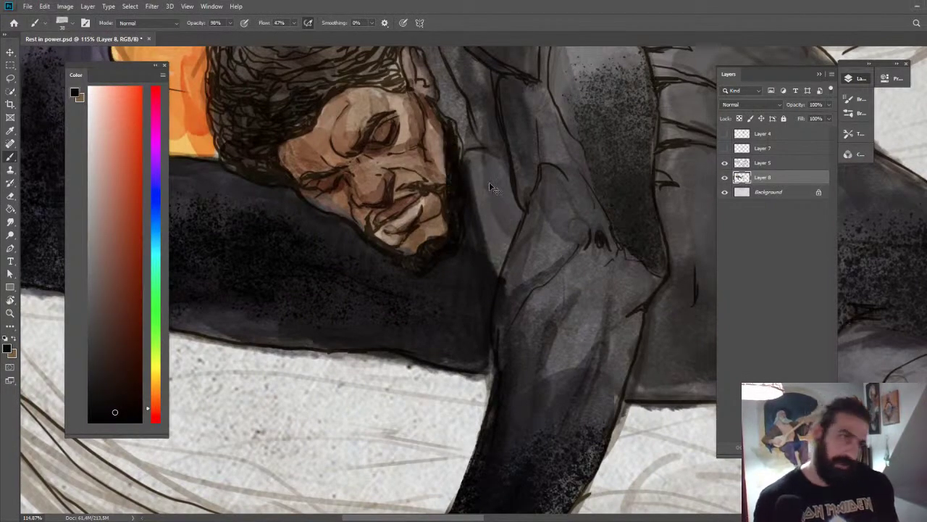
key("ctrl+z")
key("ctrl+z")
key("ctrl+z")
key("ctrl+z")
Examine the raised arm, sampling its dark sleeve tone and the fist's reddish brown.
key("z")
left_click_drag(571, 196, 577, 140)
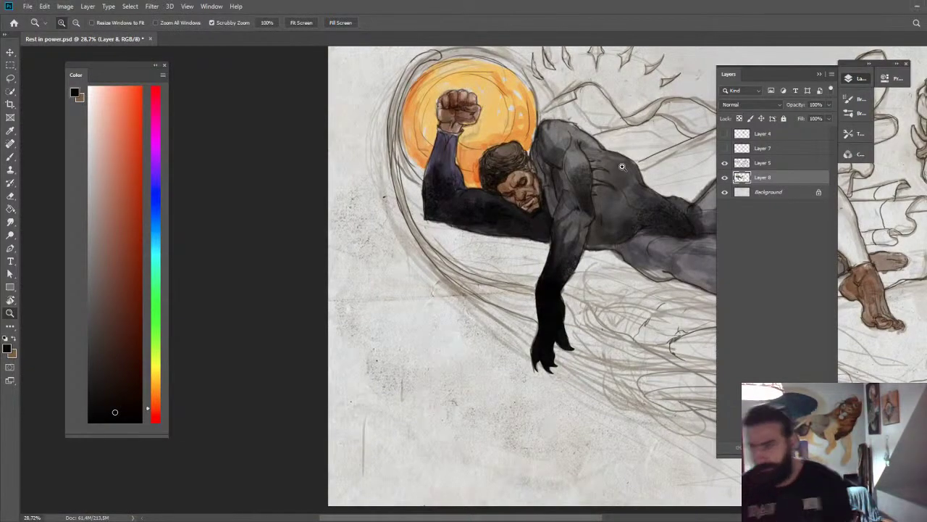
left_click_drag(580, 192, 576, 191)
mouse_move(449, 144)
left_mouse_down()
mouse_move(464, 165)
mouse_move(438, 155)
mouse_move(454, 160)
left_mouse_up()
key("b")
left_click(455, 195, "alt")
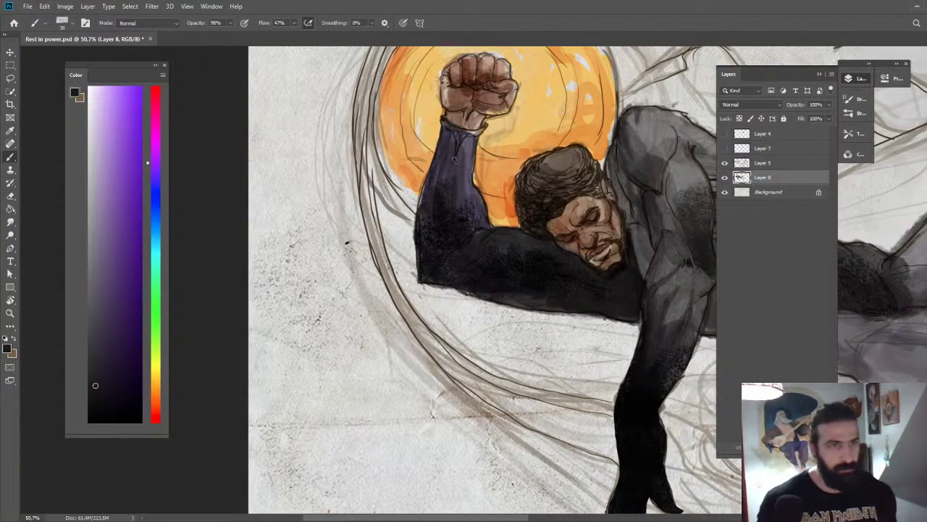
left_click(462, 111, "alt")
key("z")
left_click_drag(488, 100, 466, 92)
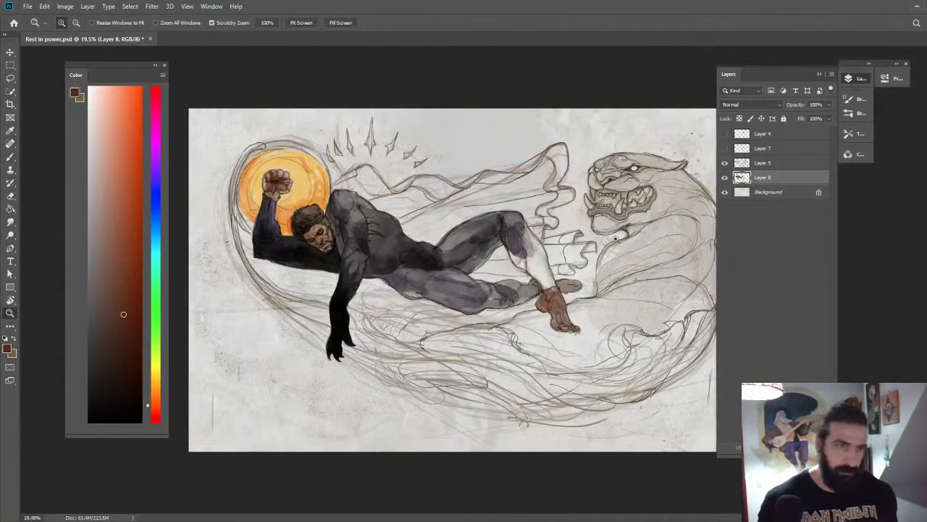
Cover the bent leg's bare shin down to the ankle with sampled suit greys at 47% flow.
left_click_drag(480, 271, 507, 271)
key("b")
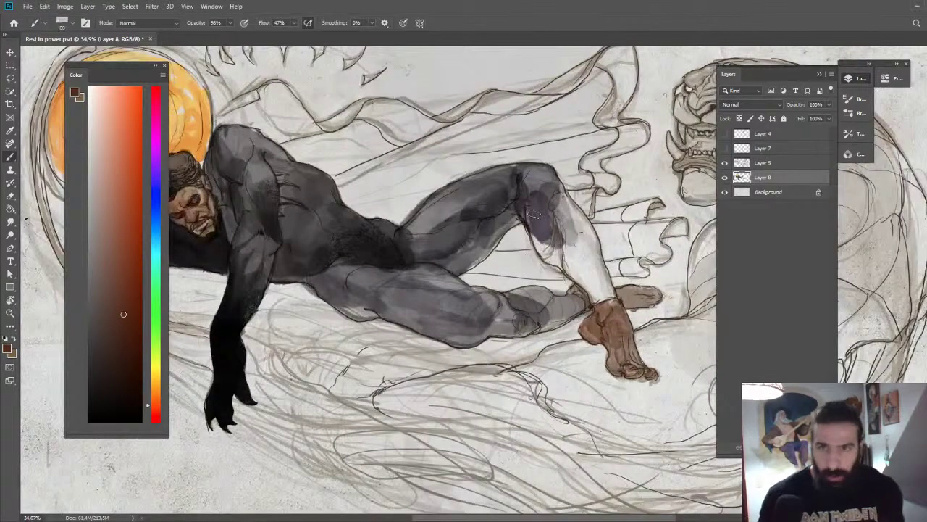
left_click(494, 245, "alt")
mouse_move(551, 217)
left_mouse_down()
mouse_move(549, 258)
mouse_move(564, 197)
mouse_move(580, 186)
mouse_move(603, 284)
mouse_move(574, 245)
mouse_move(565, 291)
mouse_move(597, 300)
mouse_move(584, 236)
mouse_move(570, 219)
mouse_move(582, 236)
left_mouse_up()
left_click(582, 256, "alt")
left_click(549, 216, "alt")
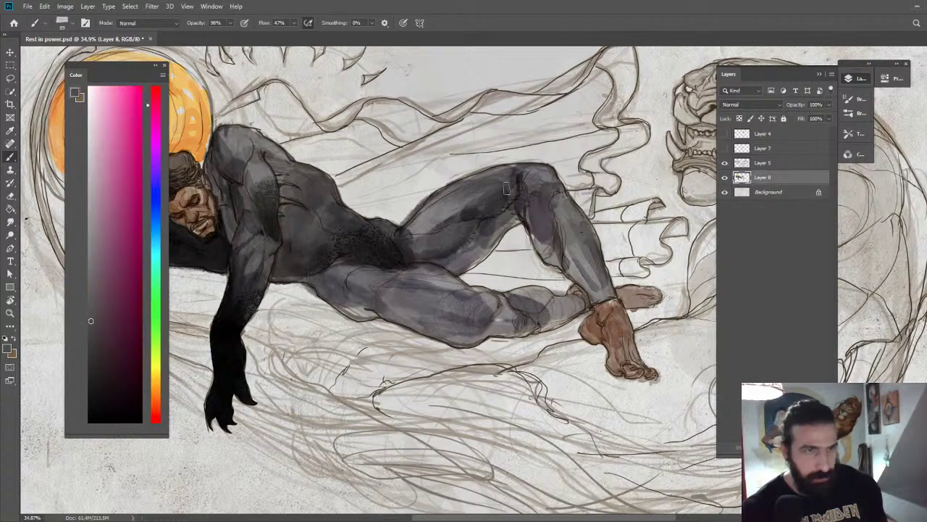
key("z")
left_click_drag(551, 185, 386, 216)
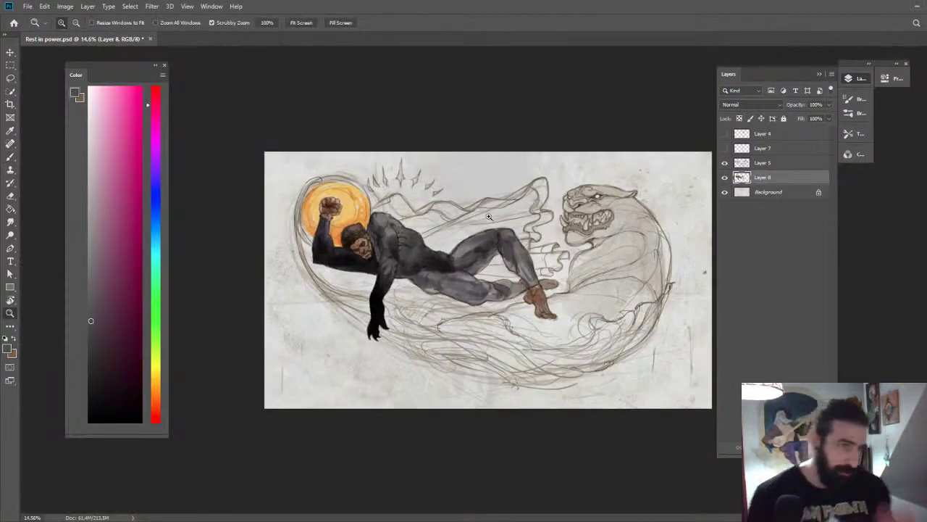
Try darkening the hanging forearm up to the elbow on Layer 8 with sampled near-black at 47% flow.
left_click_drag(342, 303, 442, 280)
left_click_drag(480, 246, 453, 236)
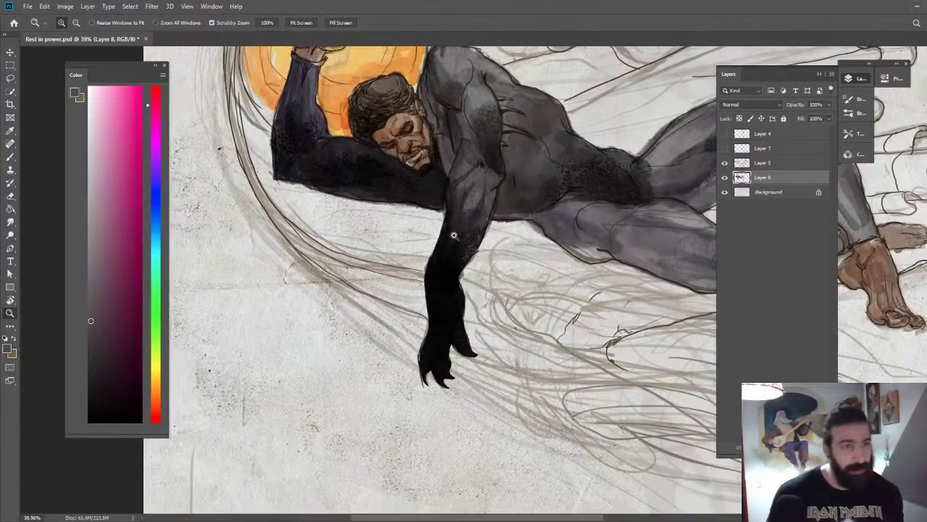
key("b")
left_click(455, 259, "alt")
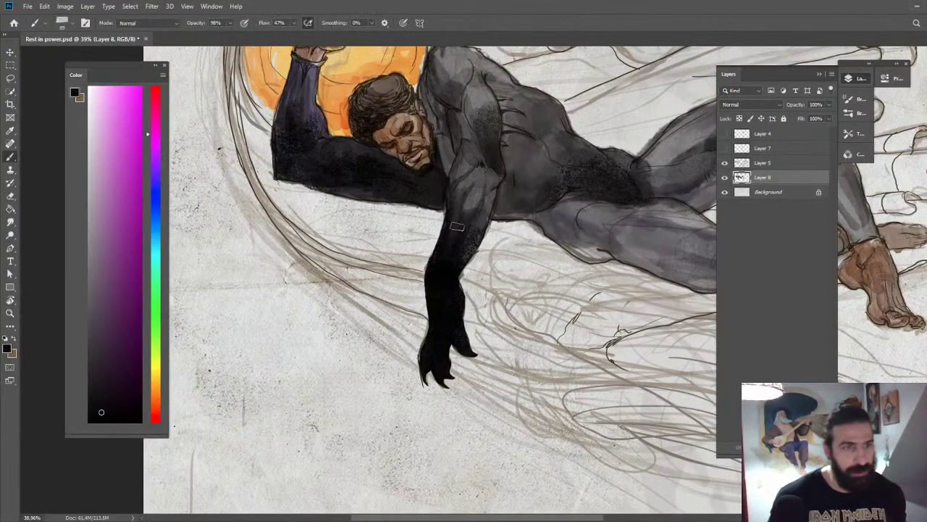
left_click_drag(470, 251, 489, 195)
key("z")
left_click_drag(580, 172, 531, 174)
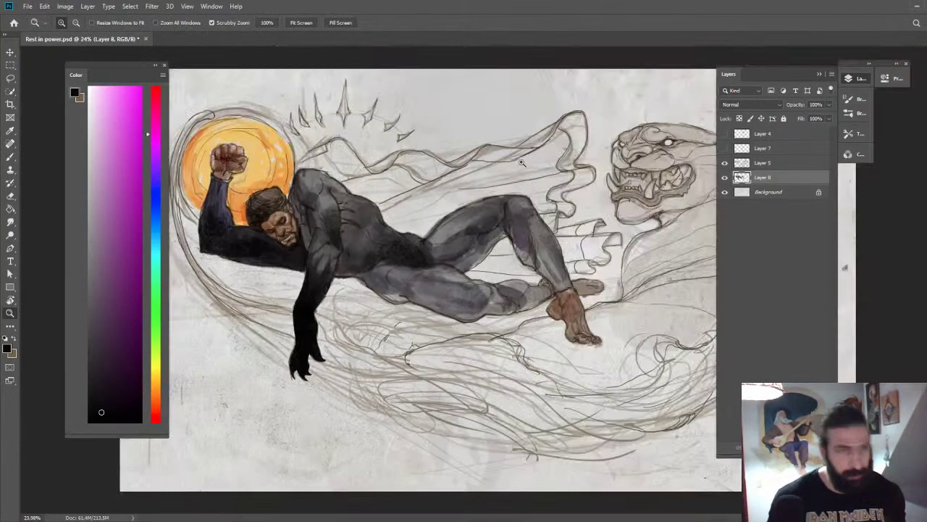
key("ctrl+z")
Try near-black shading strokes on the figure's flank below the ribs, and undo them.
left_click_drag(464, 306, 496, 254)
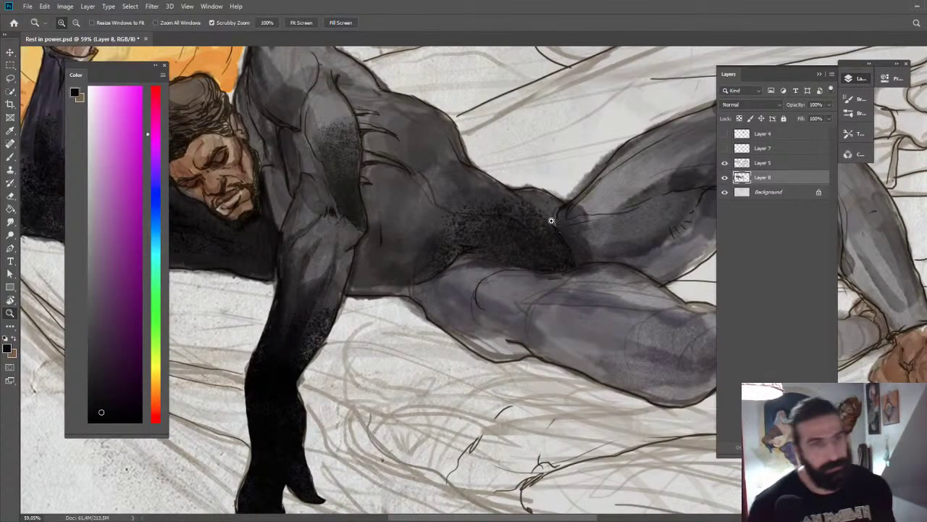
key("b")
left_click_drag(551, 221, 539, 230)
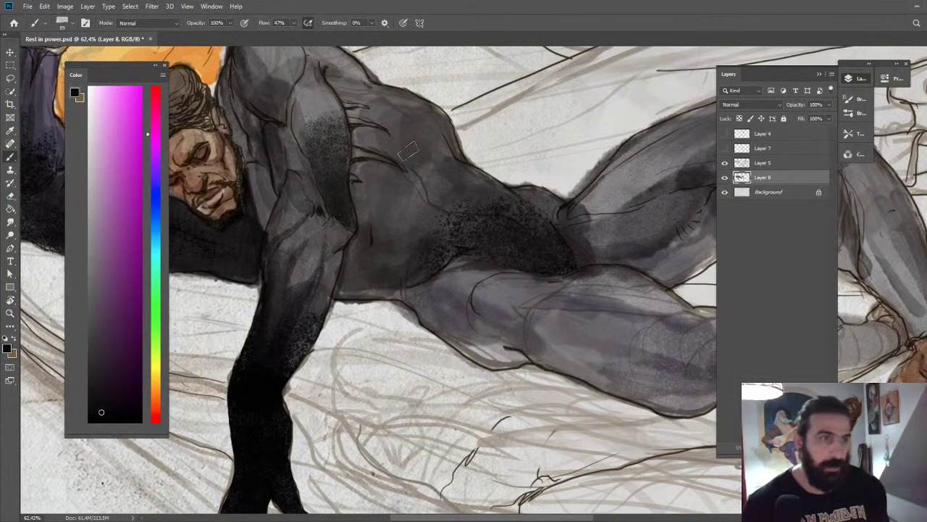
mouse_move(408, 150)
left_mouse_down()
mouse_move(419, 135)
mouse_move(441, 161)
left_mouse_up()
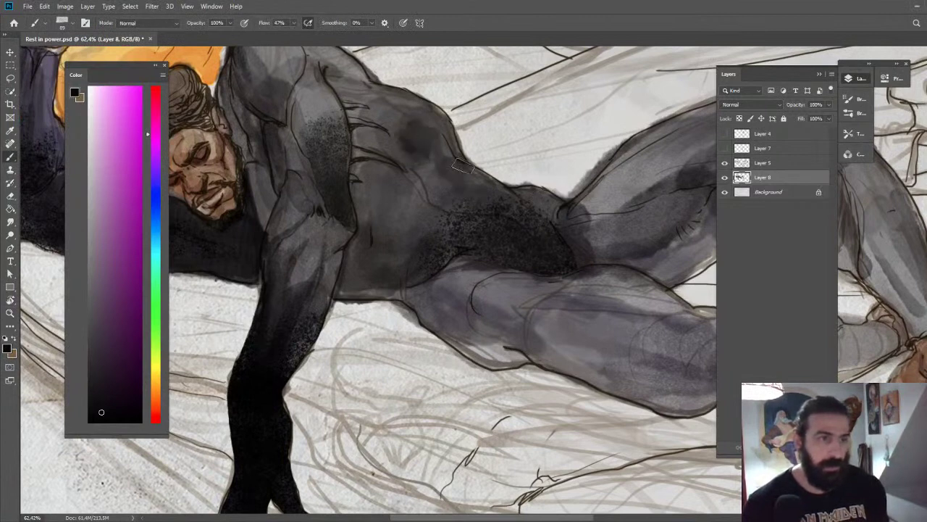
left_click_drag(391, 187, 408, 139)
key("ctrl+z")
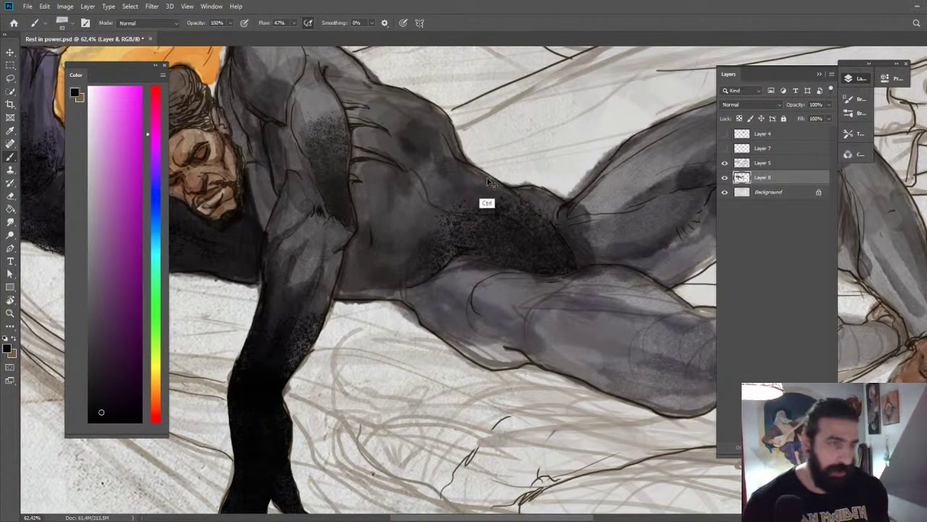
key("ctrl+z")
key("ctrl+z")
Outline the bent leg's lower part from knee to ankle as a selection with the Lasso tool.
left_click_drag(692, 219, 616, 226)
left_click_drag(531, 287, 608, 271)
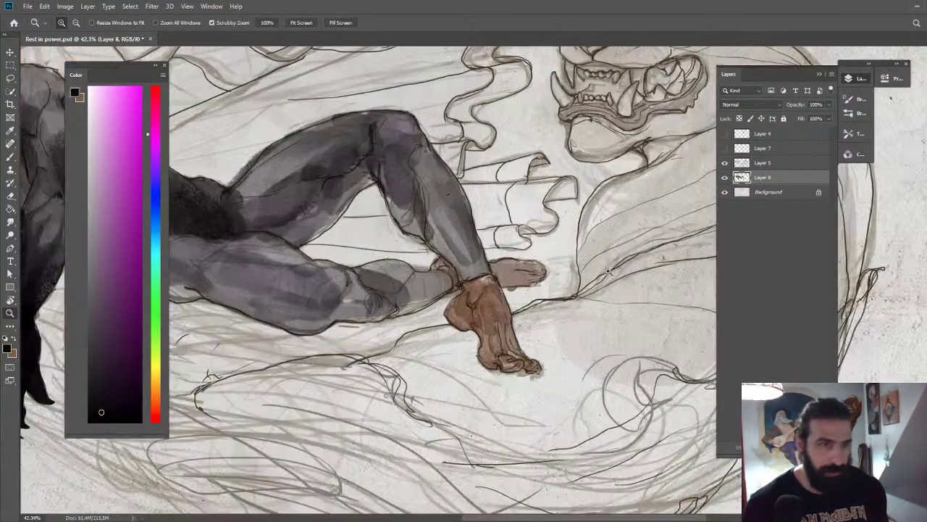
left_click_drag(454, 211, 472, 224)
key("l")
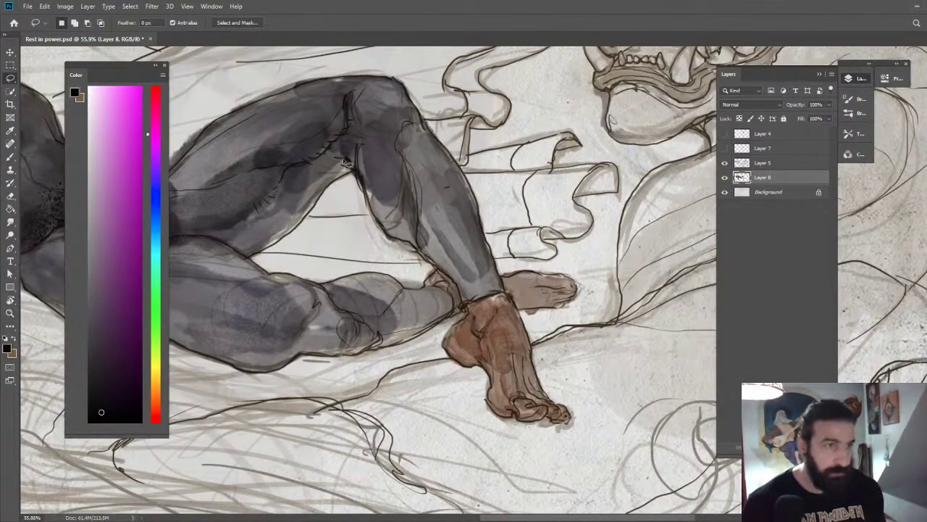
mouse_move(365, 180)
left_mouse_down()
mouse_move(384, 232)
mouse_move(450, 260)
mouse_move(445, 273)
mouse_move(467, 310)
mouse_move(510, 297)
mouse_move(474, 195)
mouse_move(405, 85)
mouse_move(345, 87)
mouse_move(319, 145)
left_mouse_up()
Try a Kyle's Inkbox Spatter brush in Multiply mode on the selected shin, and reduce its size to 54 px.
key("b")
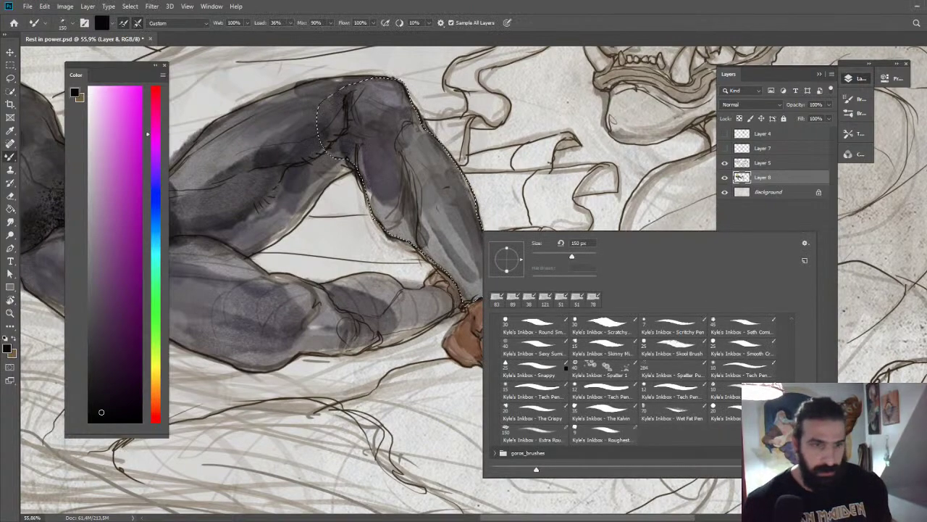
left_click(662, 367)
left_click(463, 201)
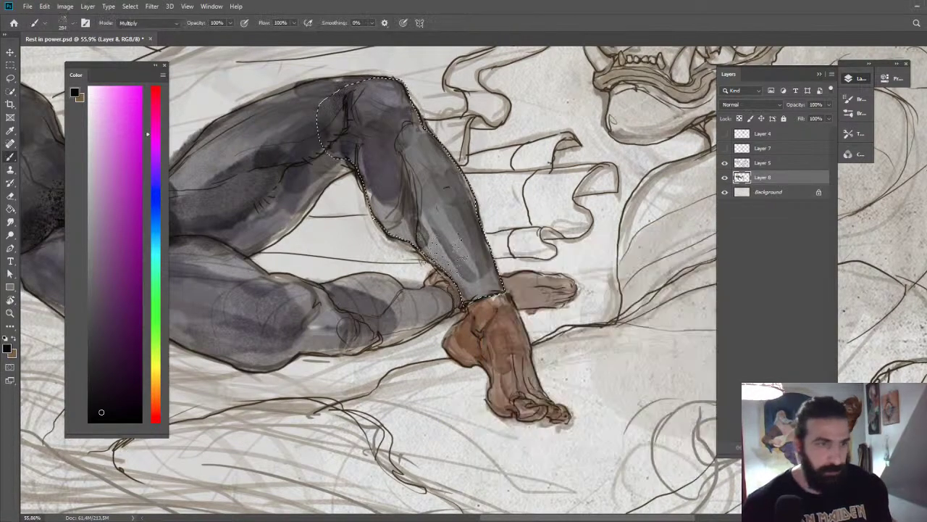
right_click(464, 201, "alt")
mouse_move(460, 225)
left_mouse_down()
mouse_move(465, 262)
mouse_move(431, 239)
mouse_move(486, 290)
mouse_move(450, 291)
mouse_move(467, 308)
mouse_move(482, 294)
mouse_move(395, 195)
mouse_move(445, 202)
mouse_move(402, 185)
mouse_move(362, 210)
mouse_move(381, 163)
mouse_move(373, 148)
mouse_move(406, 196)
mouse_move(424, 163)
mouse_move(406, 138)
mouse_move(446, 192)
mouse_move(529, 250)
left_mouse_up()
key("z")
key("ctrl+z")
key("b")
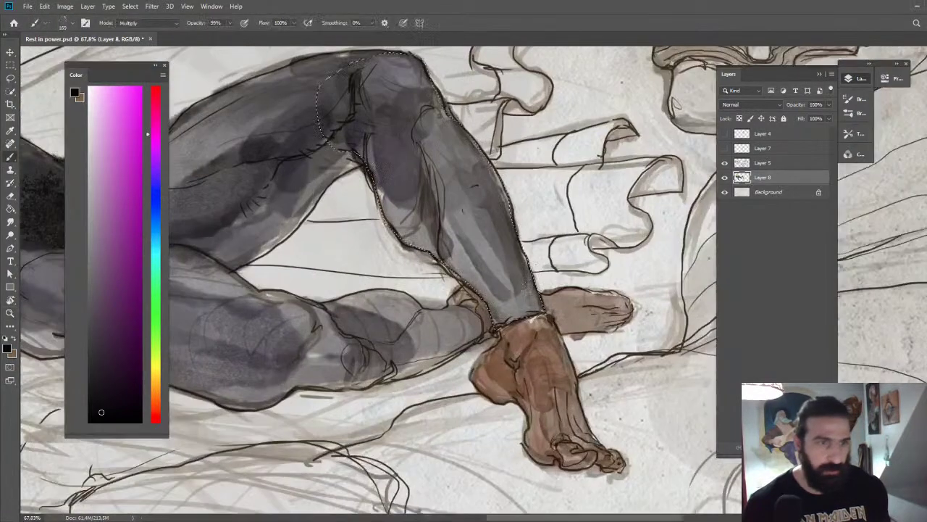
right_click(513, 294, "alt")
left_click_drag(513, 315, 486, 315)
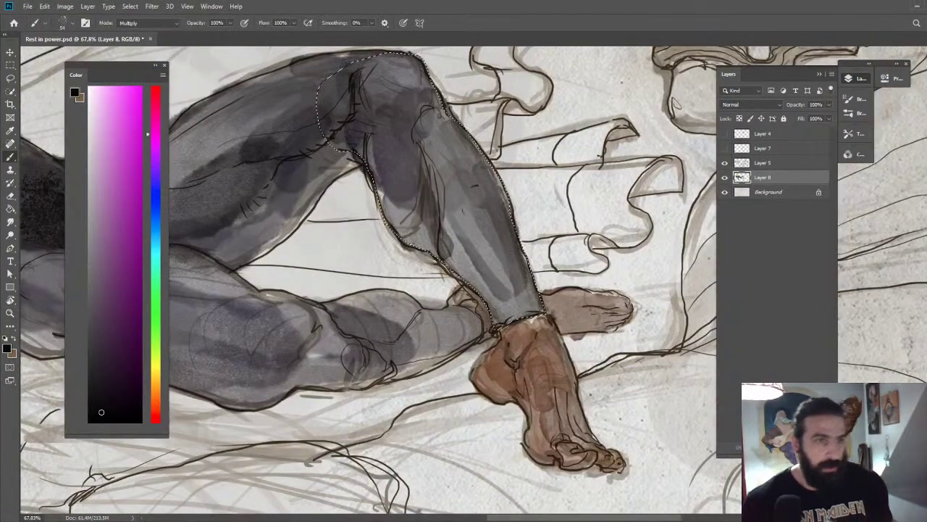
Try a Basic dot brush at 60 px from the halftones_and_screentones set on the selected shin.
right_click(507, 280)
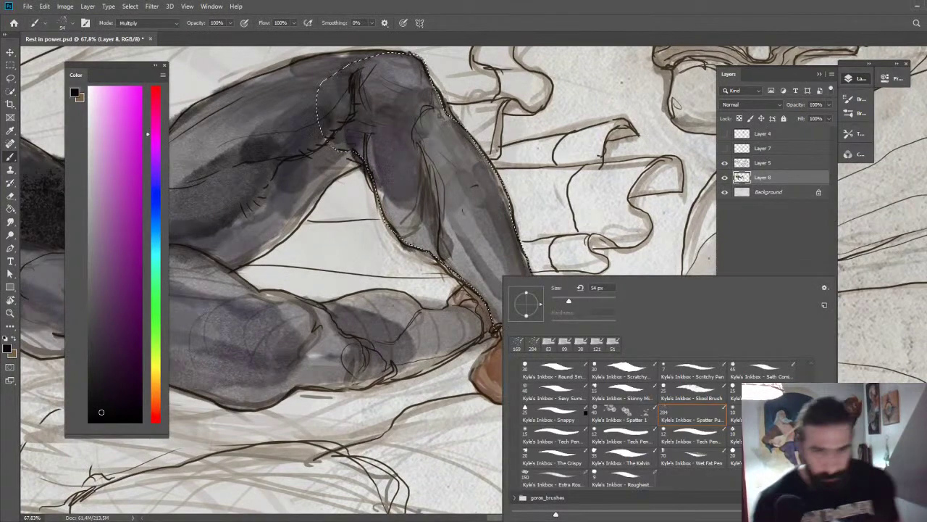
scroll(623, 428, "down", 8)
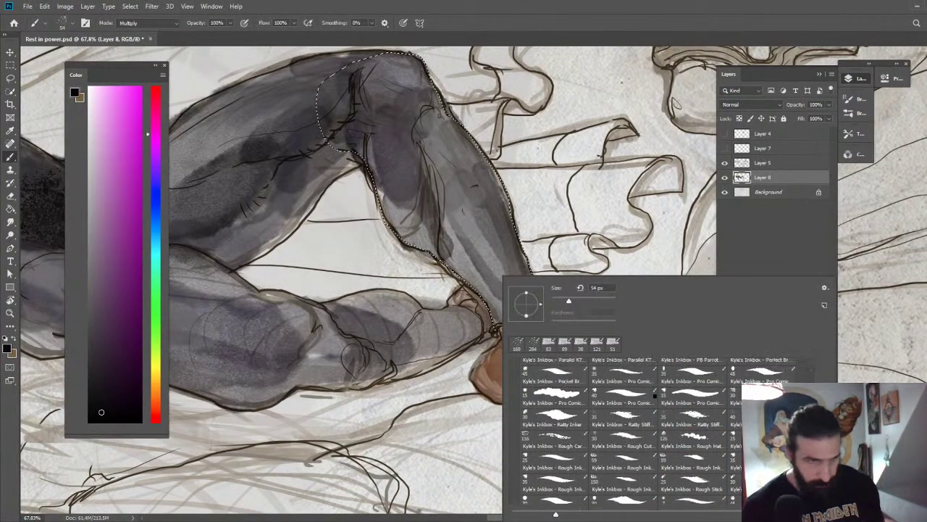
scroll(623, 428, "up", 10)
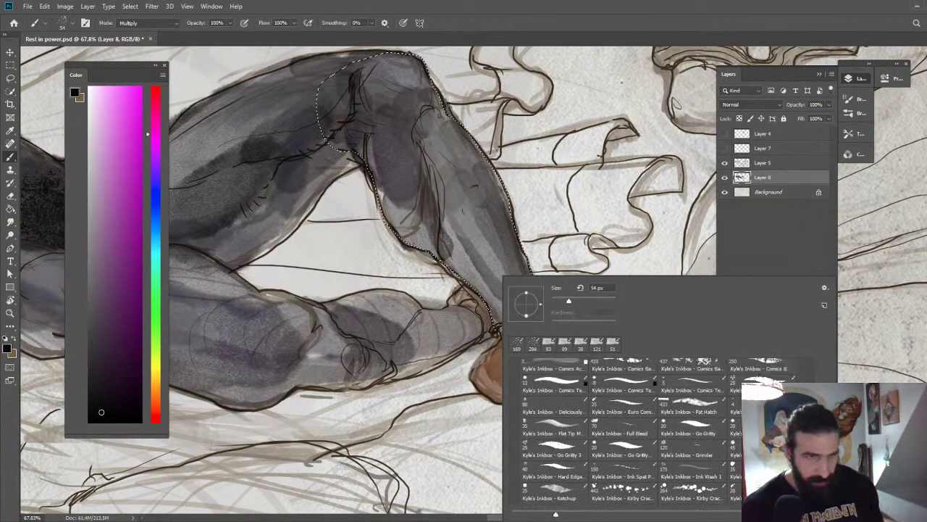
left_click(513, 370)
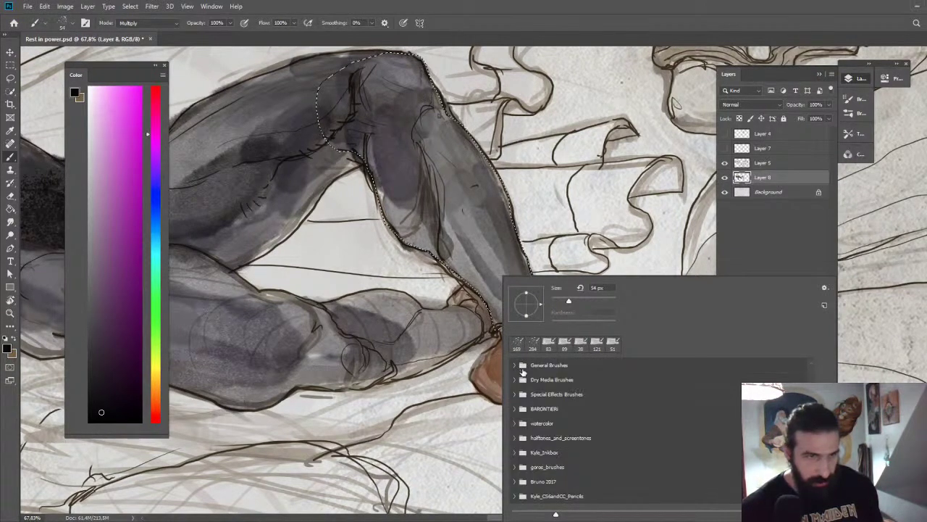
left_click(515, 438)
left_click(701, 466)
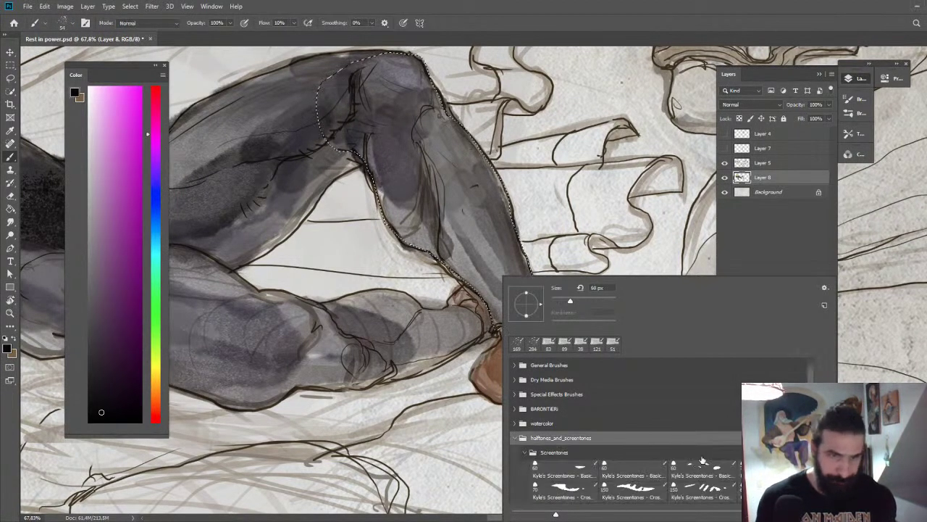
left_click(499, 278)
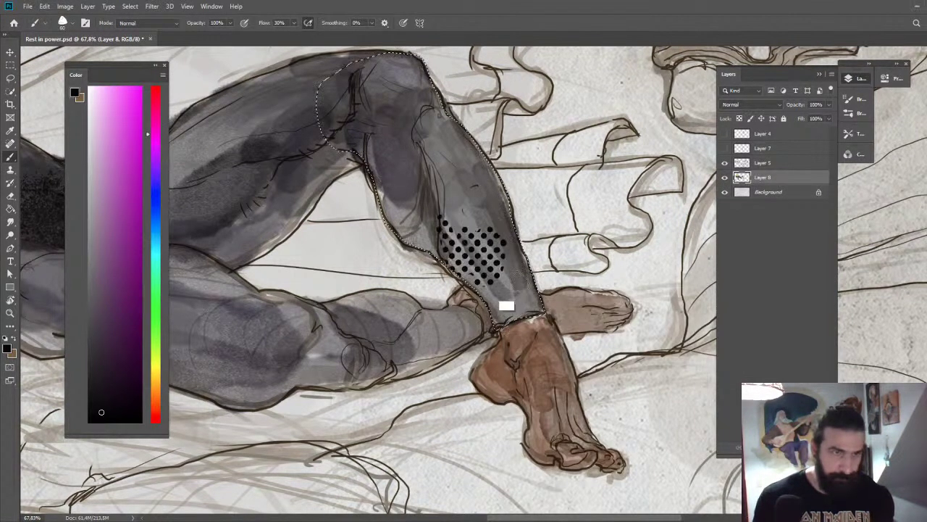
Try the first Basic brush of Kyle's Screentones at 60 px on the shin, and reselect Layer 8.
right_click(478, 253)
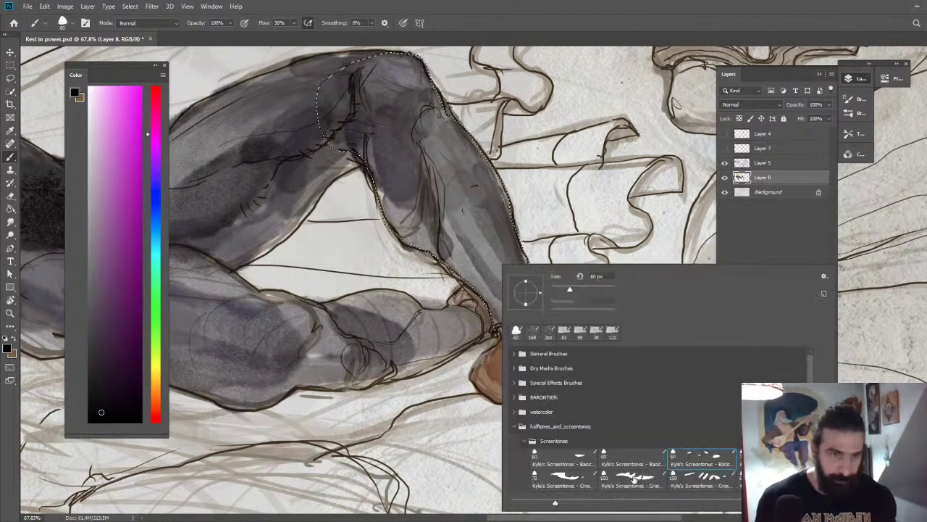
left_click(572, 458)
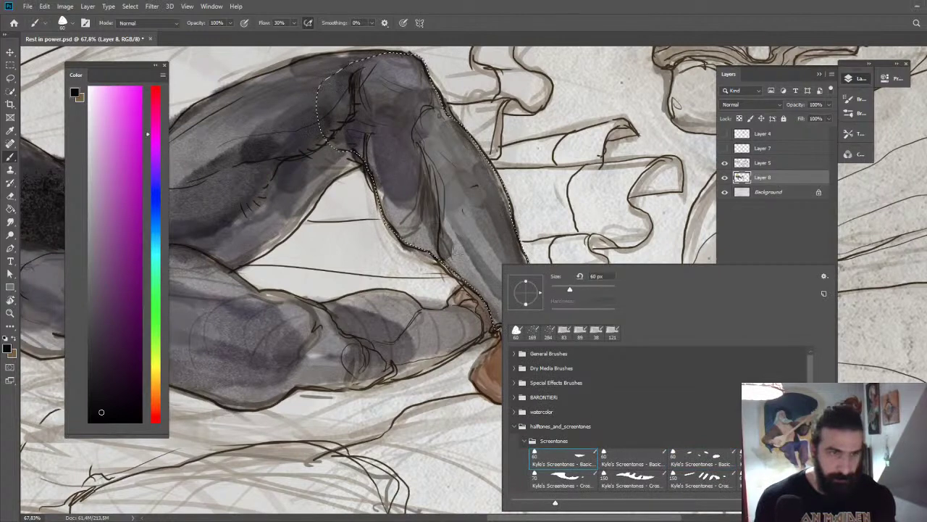
left_click(493, 319)
key("ctrl+z")
right_click(529, 267)
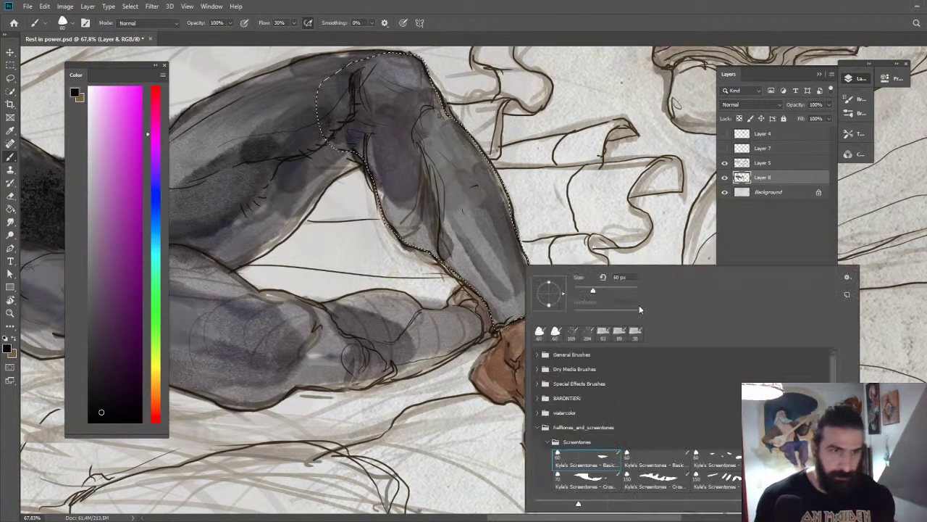
left_click(568, 398)
left_click(775, 236)
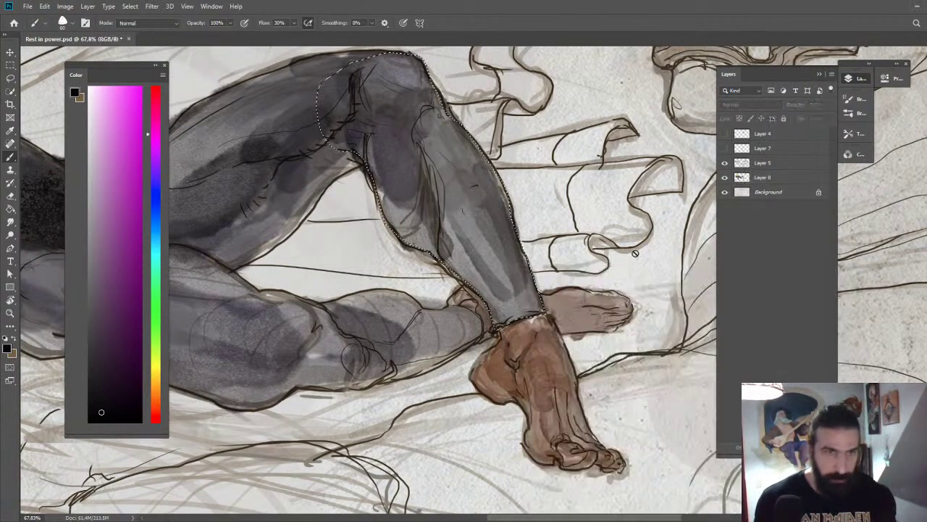
key("shift+b")
left_click(757, 177)
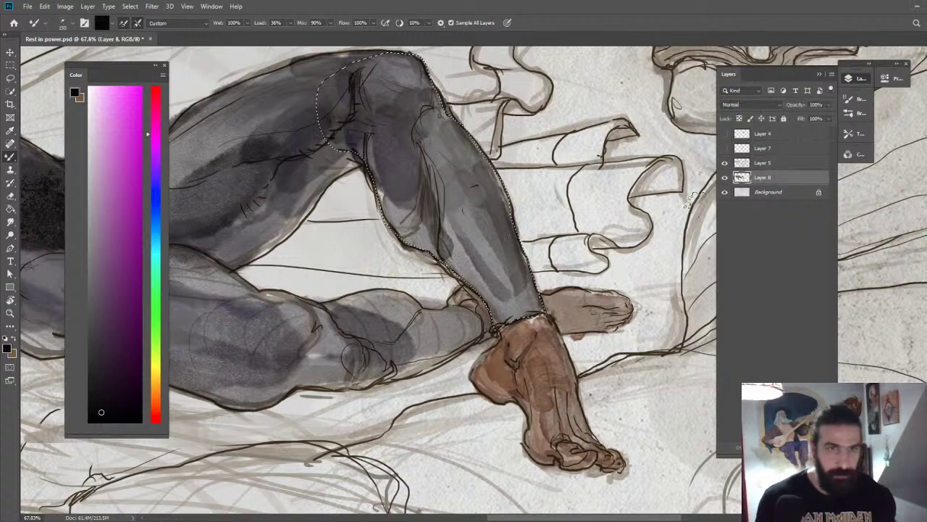
Try the Kyle's Halftone - Big Dirty brush at 175 px on the selected shin.
right_click(512, 240)
scroll(666, 391, "down", 3)
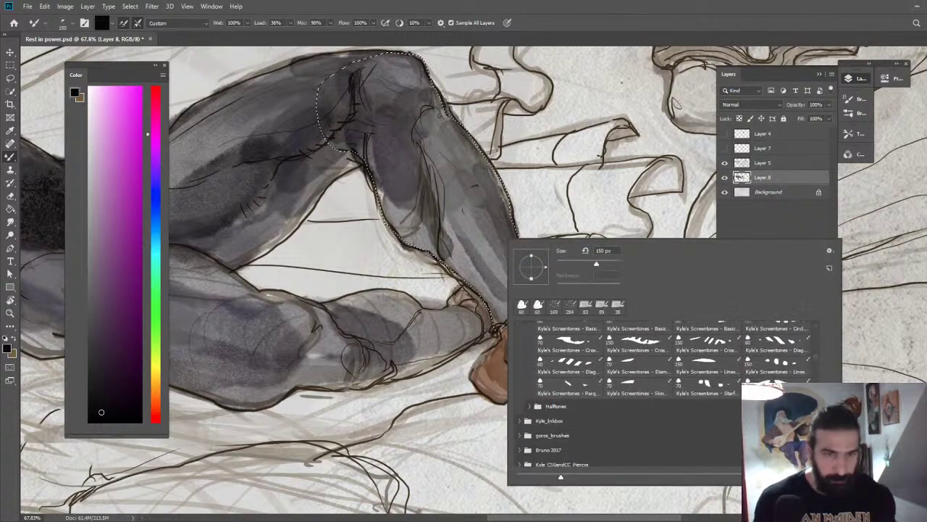
left_click(537, 399)
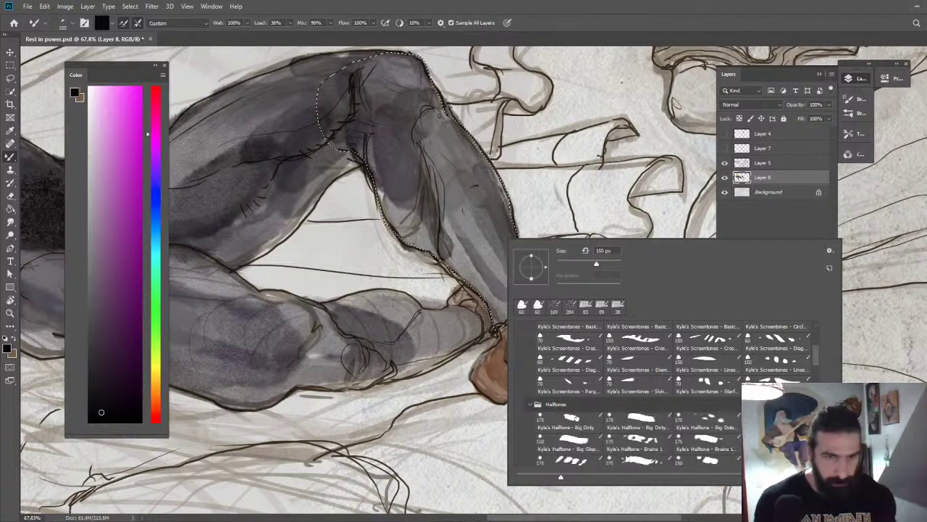
left_click(576, 418)
left_click(494, 214)
left_click_drag(472, 240, 508, 253)
key("ctrl+z")
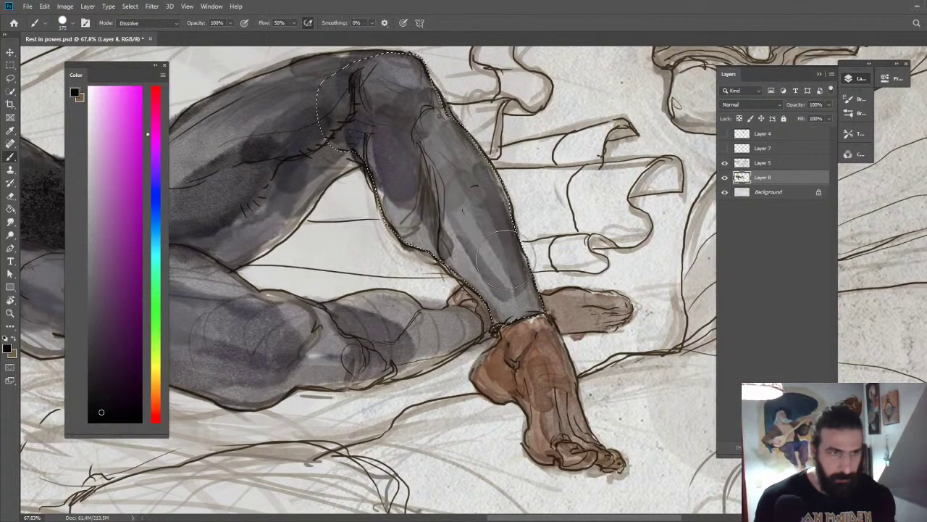
Try covering the selected lower leg with the 175 px Kyle's Halftone - Burlap texture, and undo those strokes.
right_click(504, 264)
left_click(623, 489)
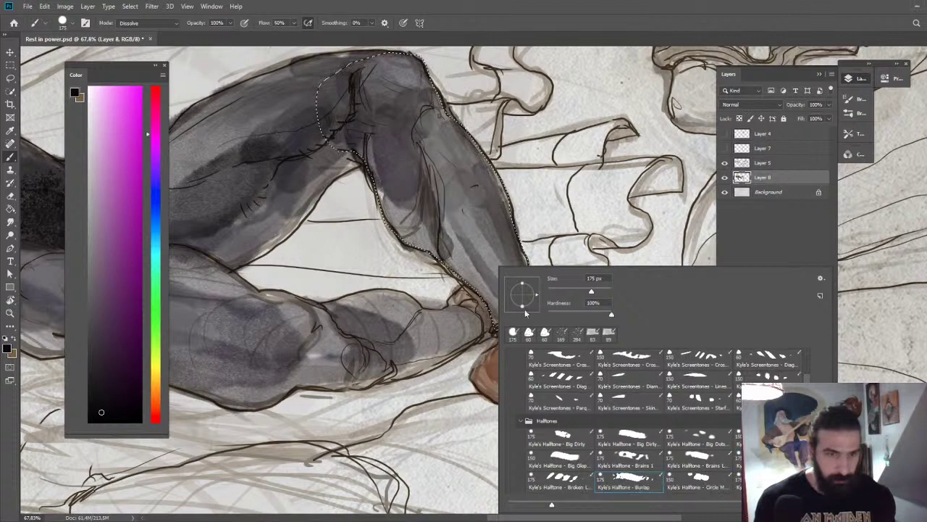
mouse_move(472, 230)
left_mouse_down()
mouse_move(471, 252)
mouse_move(529, 268)
mouse_move(453, 239)
mouse_move(521, 192)
mouse_move(445, 163)
mouse_move(424, 163)
mouse_move(408, 177)
mouse_move(392, 170)
mouse_move(388, 134)
mouse_move(425, 118)
mouse_move(391, 94)
left_mouse_up()
key("ctrl+z")
key("ctrl+space")
left_click_drag(448, 132, 351, 71)
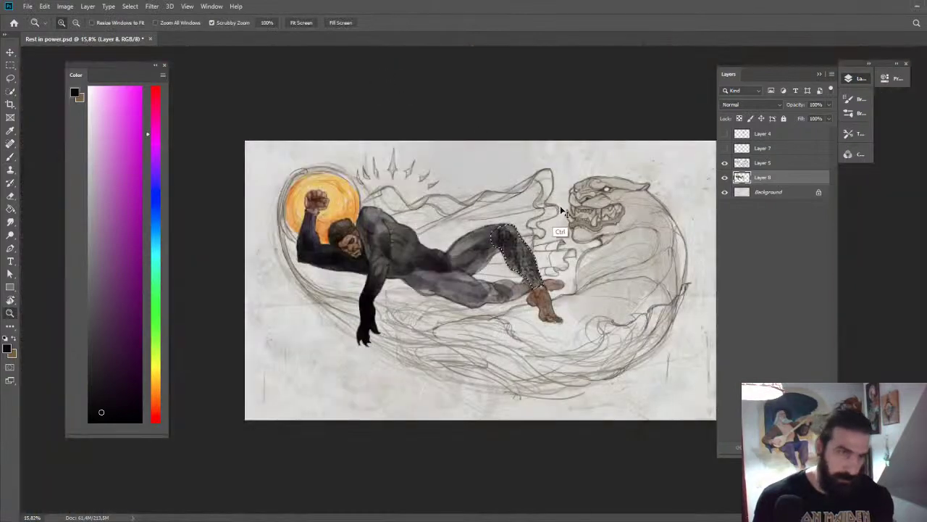
left_click_drag(541, 267, 602, 268)
key("ctrl+z")
key("ctrl+z")
key("ctrl+z")
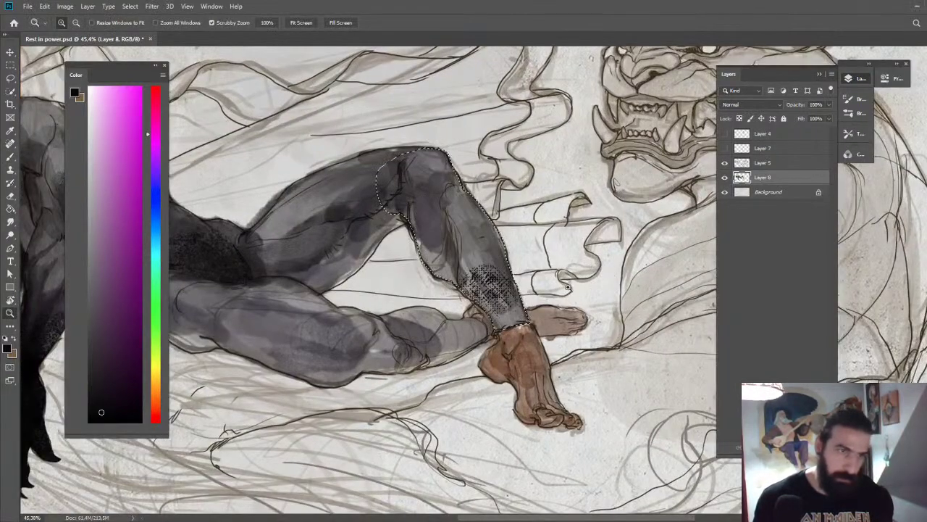
Try the Kyle's Screentones Skin brush at 70 px on the selected lower leg.
right_click(485, 278)
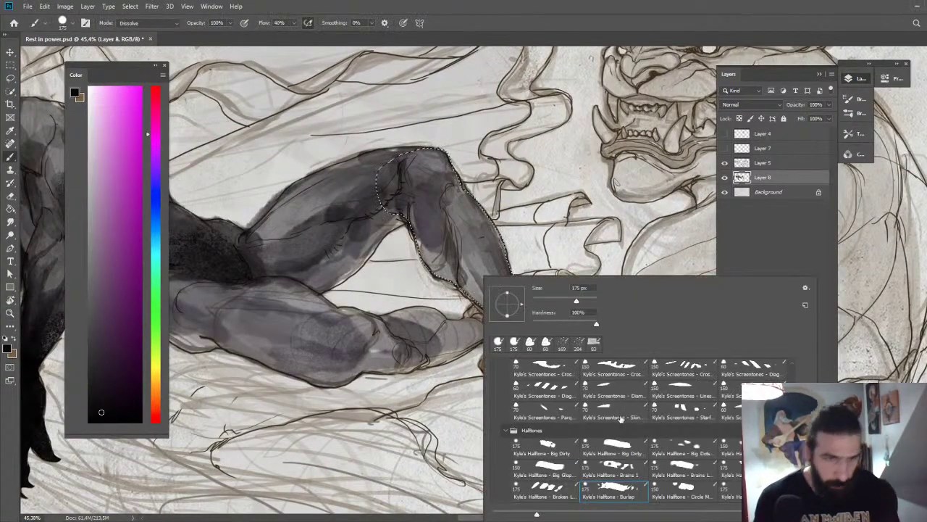
left_click(616, 417)
left_click(447, 229)
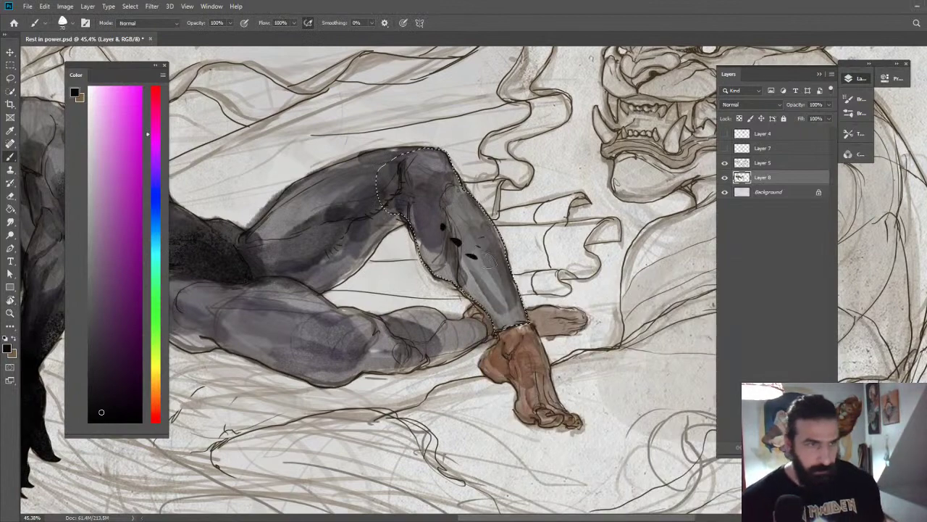
key("ctrl+z")
Try the Kyle's Screentones Parq brush at 70 px on the calf below the bent knee.
right_click(488, 282)
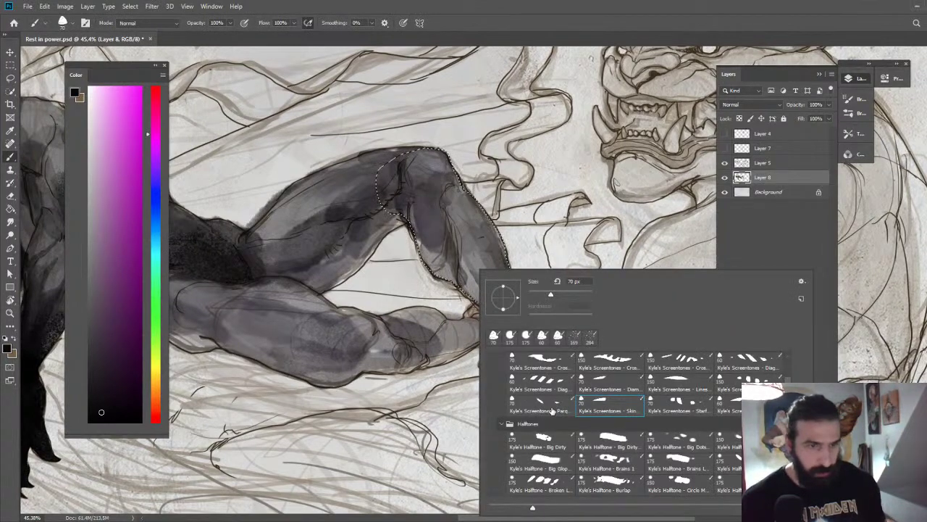
left_click(547, 410)
left_click(472, 232)
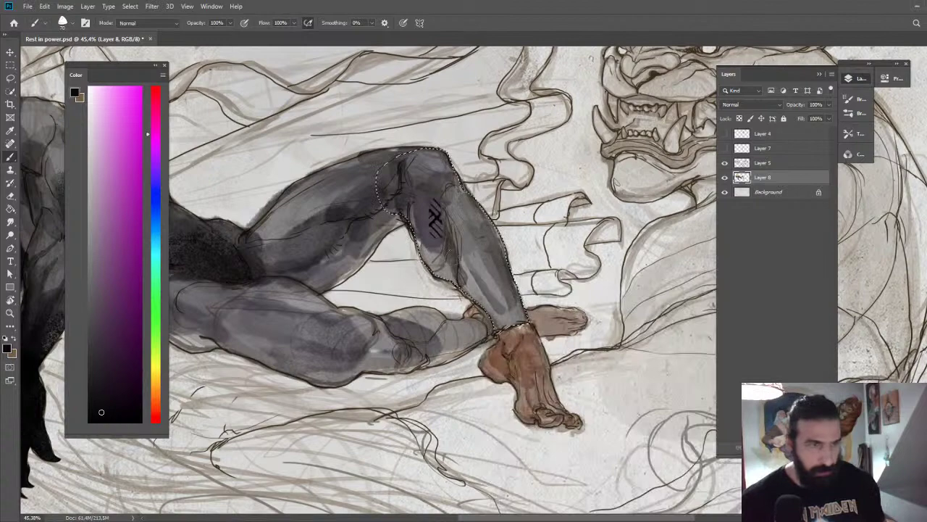
key("ctrl+z")
Switch to the Kyle's Screentones Diam brush at 70 px, test it on the selected shin, and undo the stroke.
right_click(484, 265)
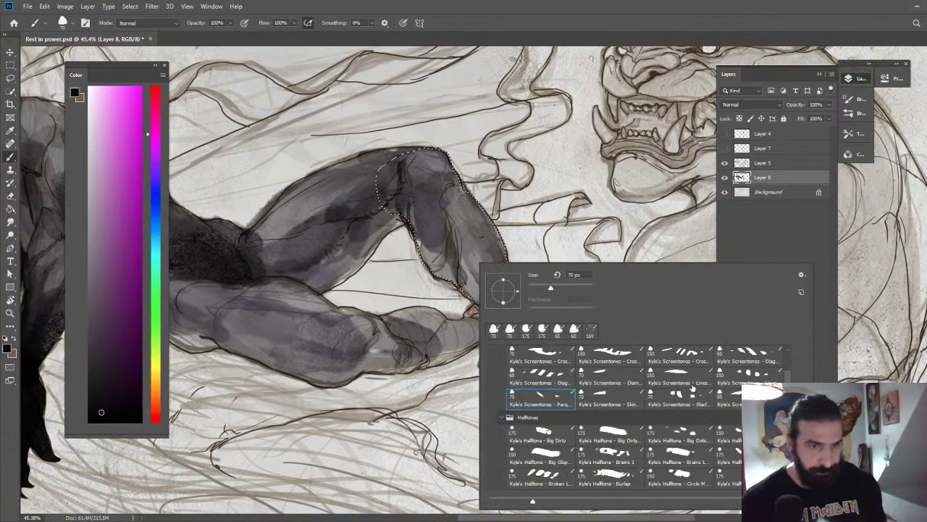
left_click(614, 377)
left_click(455, 226)
key("ctrl+z")
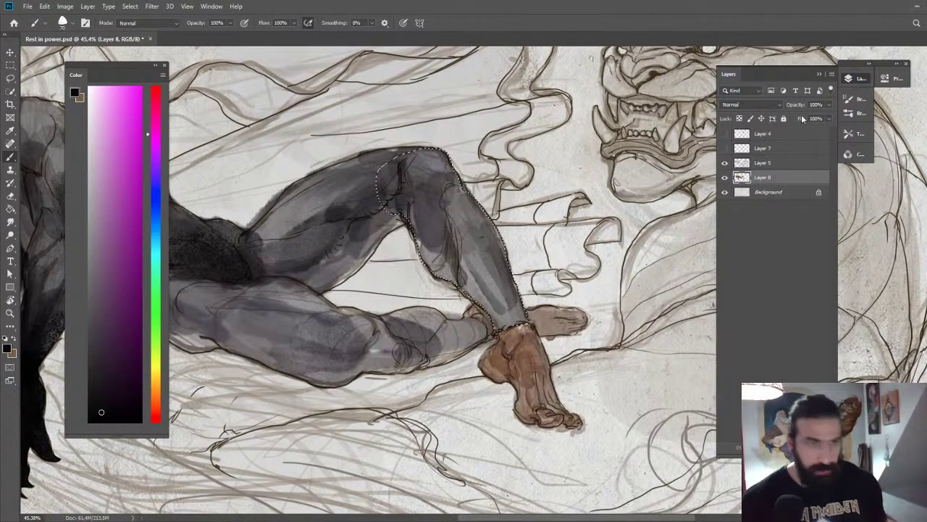
Reduce the screentone brush's texture scale to 13%, testing the pattern above the ankle and undoing the test stroke.
left_click(859, 78)
left_click(858, 103)
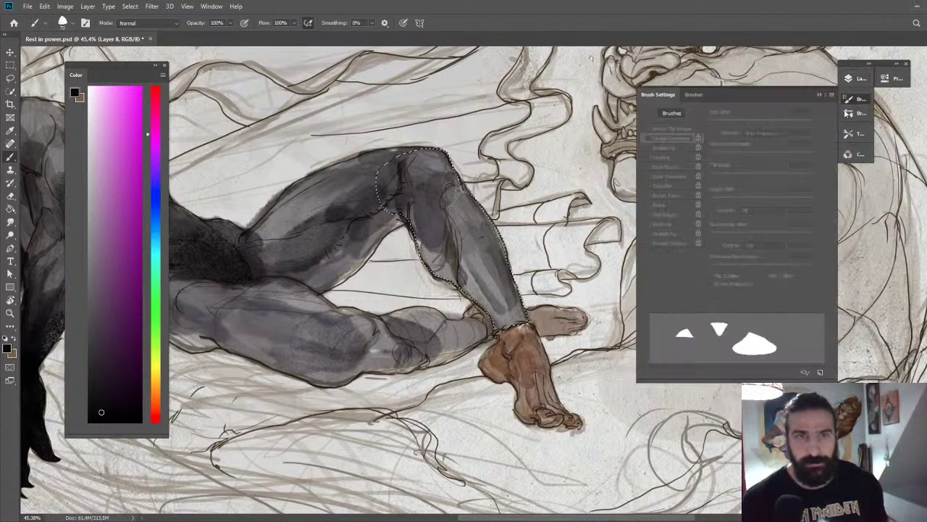
left_click(674, 158)
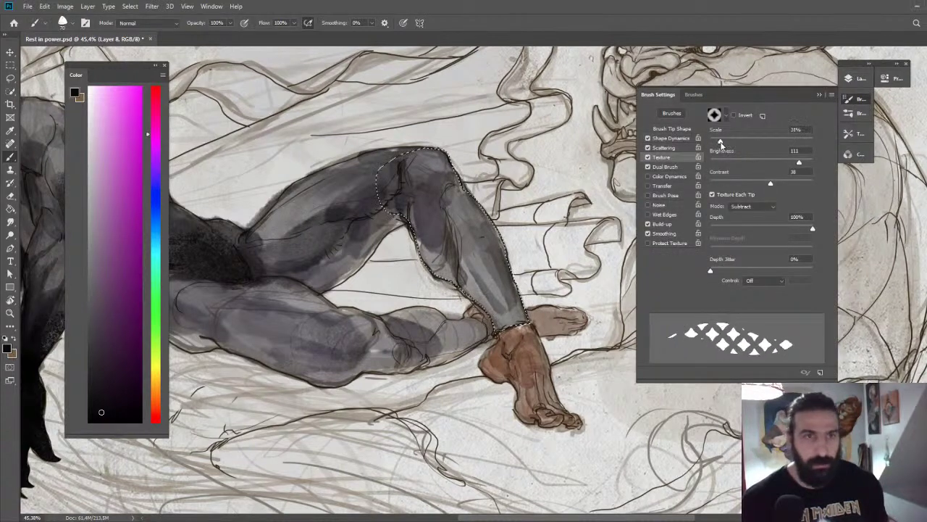
left_click_drag(515, 281, 523, 319)
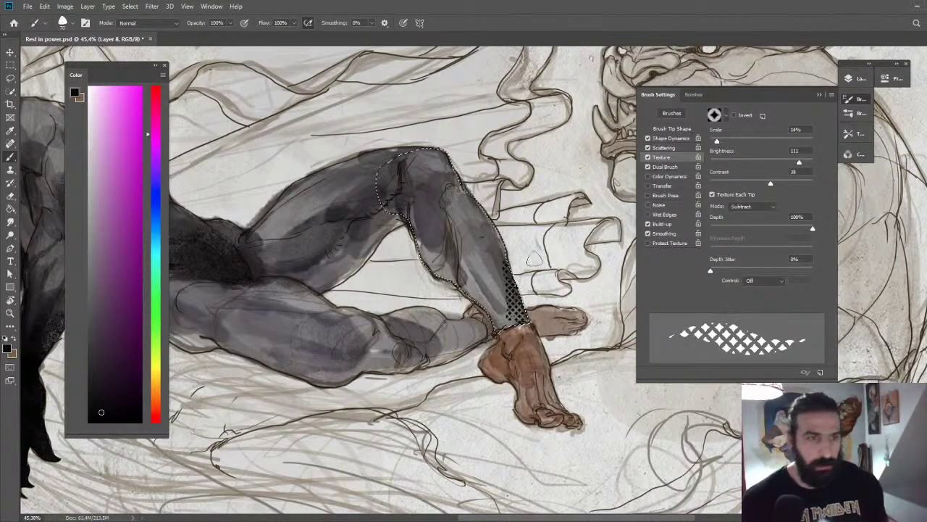
key("ctrl+z")
left_click_drag(718, 142, 717, 142)
Cover the selected lower leg with the dark grey diamond screentone at 101 px, deselect, and extend the pattern onto the thigh.
left_click_drag(497, 307, 504, 308)
left_click_drag(109, 406, 96, 394)
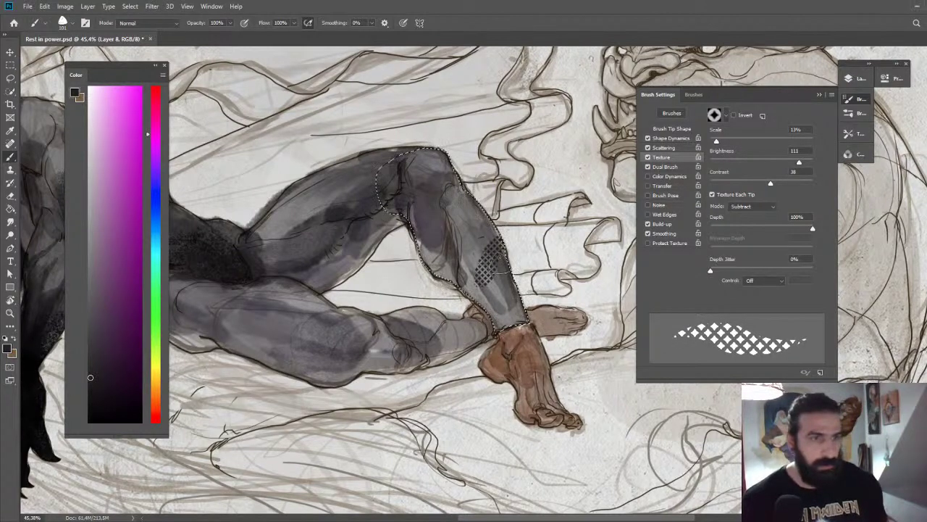
left_click_drag(499, 267, 513, 315)
mouse_move(499, 225)
left_mouse_down()
mouse_move(468, 210)
mouse_move(431, 166)
mouse_move(408, 168)
mouse_move(455, 171)
mouse_move(389, 159)
mouse_move(382, 227)
left_mouse_up()
key("ctrl+d")
left_click_drag(393, 180, 361, 198)
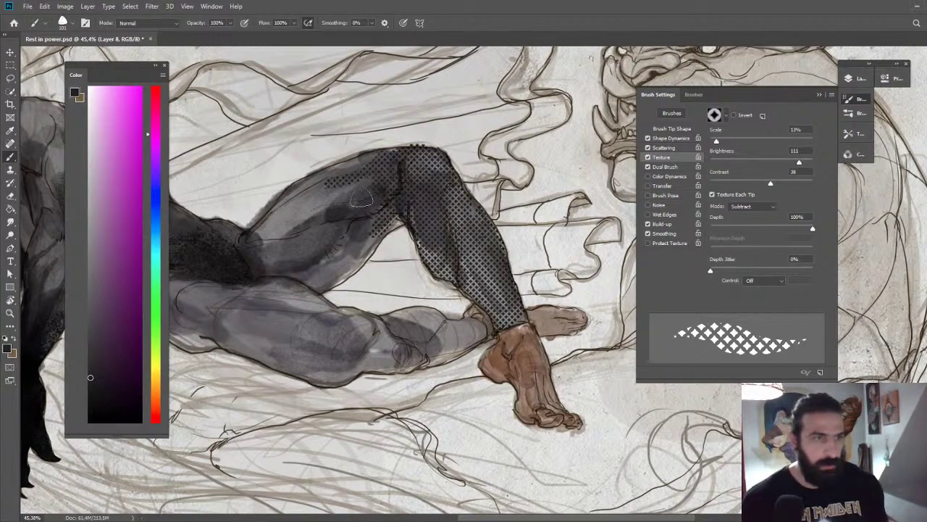
Examine how the screentone-covered lower leg reads against the whole reclining figure.
key("ctrl+space")
left_click_drag(507, 275, 423, 151)
scroll(521, 284, "up", 4)
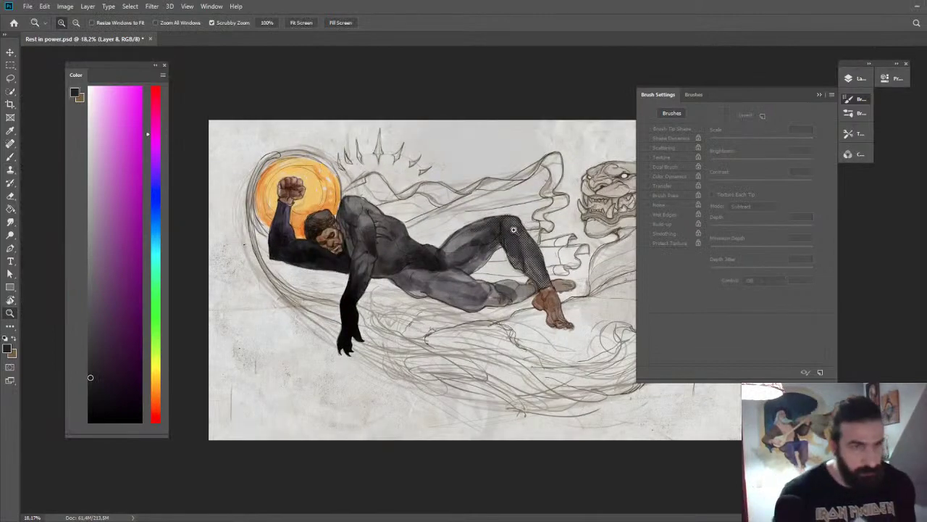
scroll(514, 230, "up", 2)
key("e")
key("z")
scroll(579, 194, "down", 2)
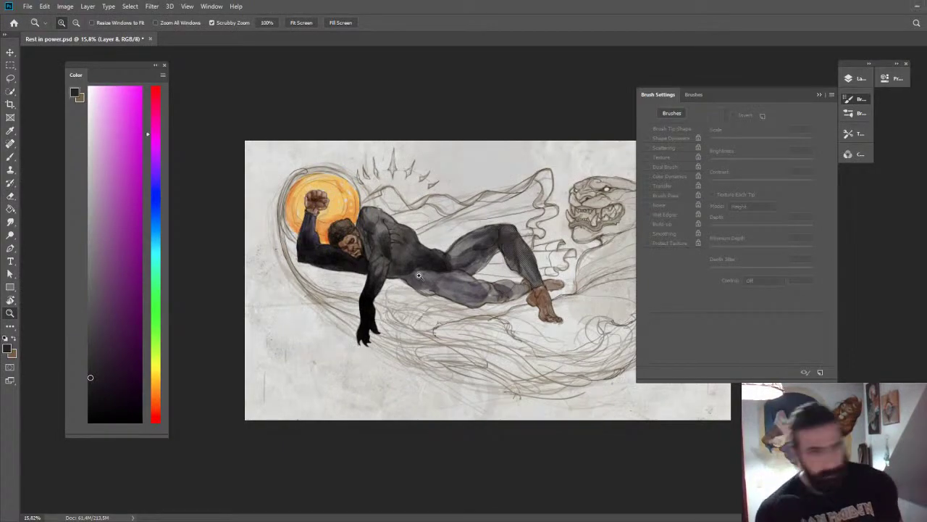
scroll(484, 266, "up", 3)
Collapse the halftones_and_screentones brush group and choose the Kyle's Real Watercolor - 6 brush at 60 px from the watercolor group.
key("b")
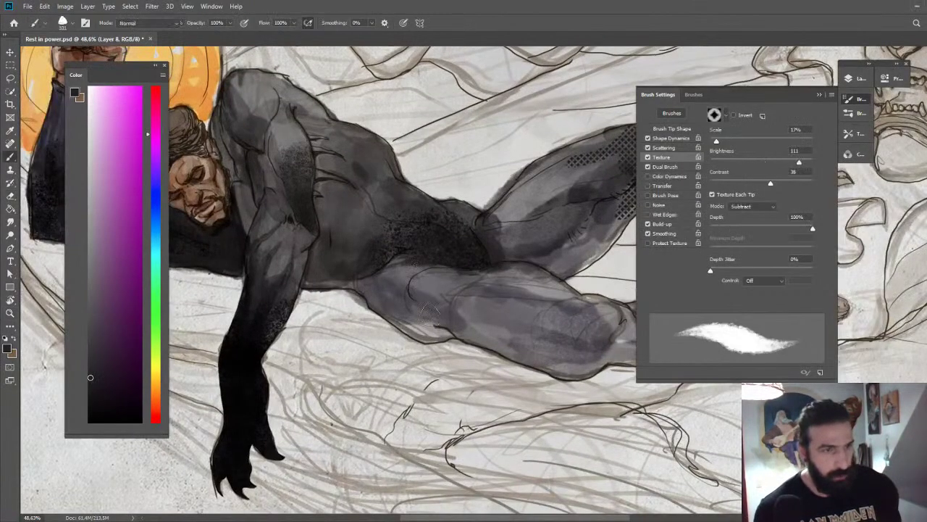
right_click(416, 274)
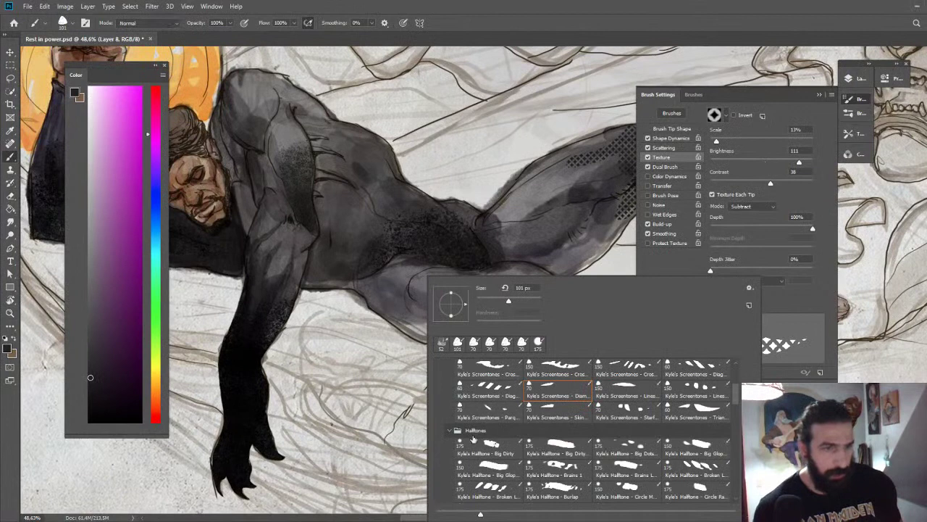
left_click(448, 430)
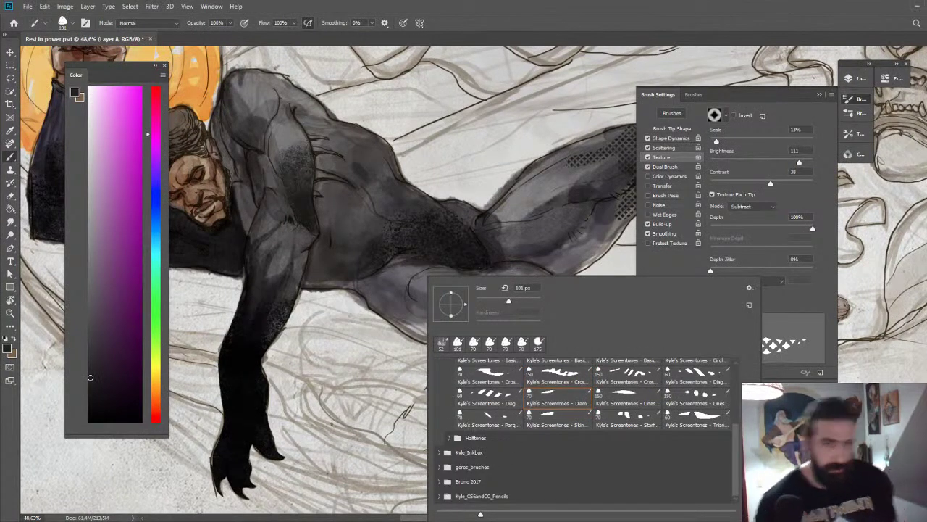
scroll(734, 444, "up", 2)
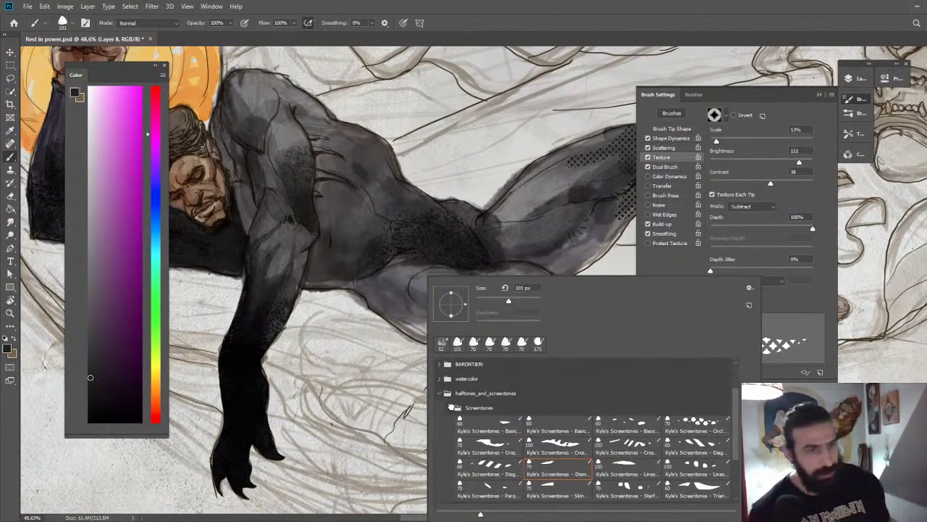
left_click(447, 393)
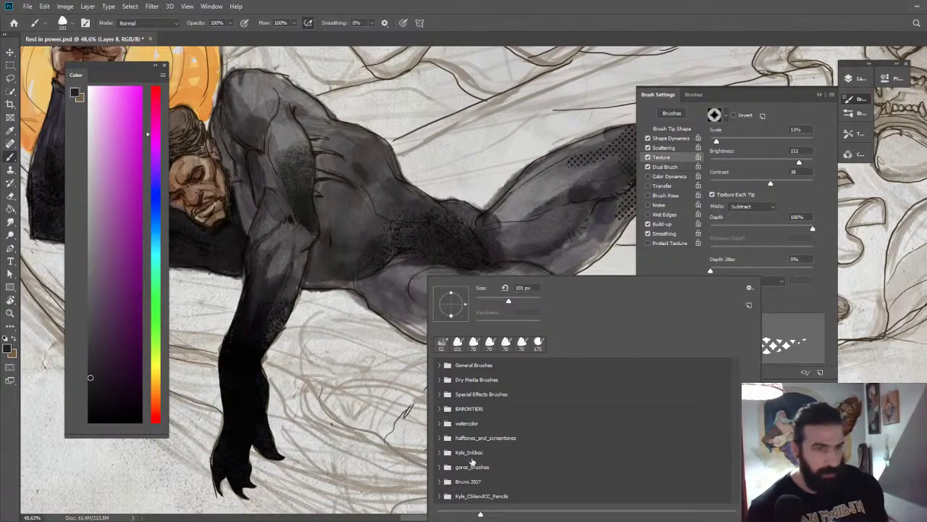
left_click(443, 423)
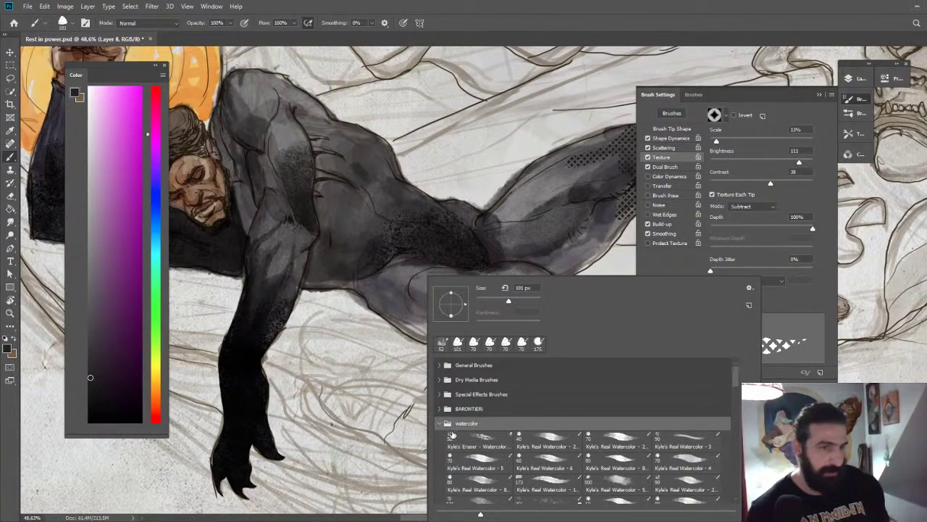
left_click(556, 462)
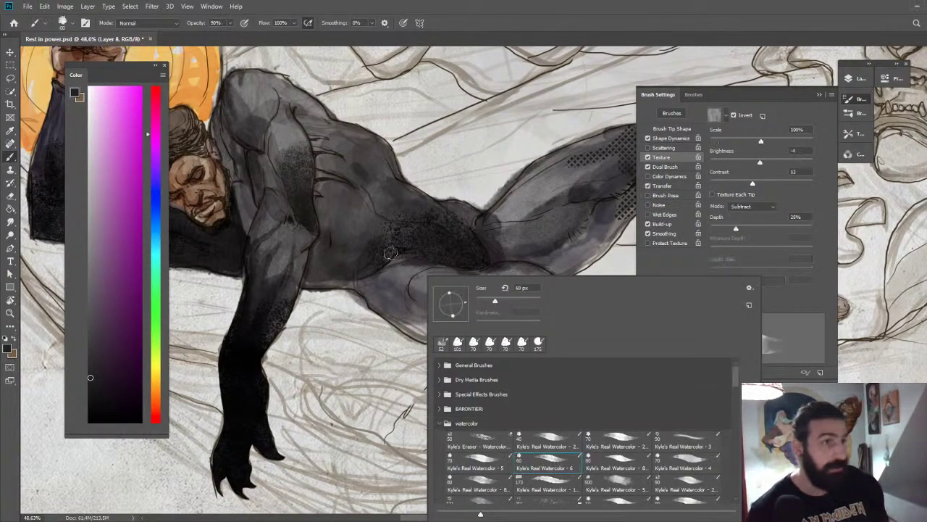
left_click(382, 290)
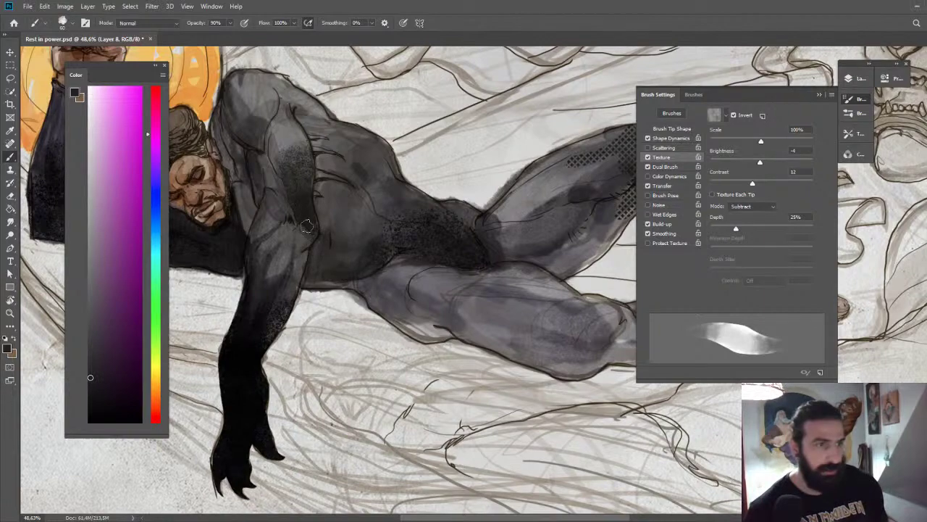
Shade around the hanging arm's elbow with the watercolor brush, try darkening the raised thigh's underside, and undo the thigh shading.
left_click_drag(312, 233, 261, 223)
mouse_move(477, 269)
left_mouse_down()
mouse_move(514, 230)
mouse_move(472, 278)
mouse_move(533, 238)
mouse_move(521, 251)
mouse_move(541, 225)
left_mouse_up()
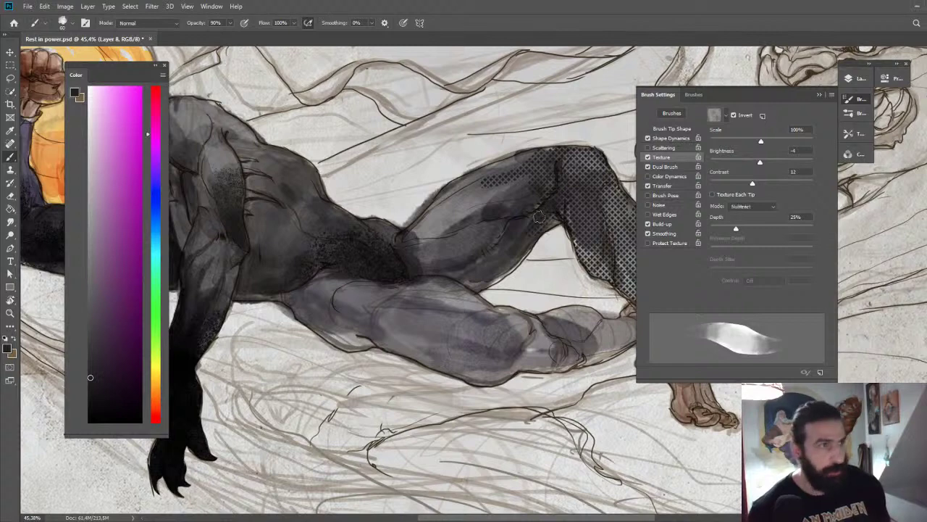
key("ctrl+z")
Switch to the Kyle's Real Watercolor - 2 brush in Multiply mode and darken the raised thigh's underside up to the knee at 115 px.
right_click(463, 236)
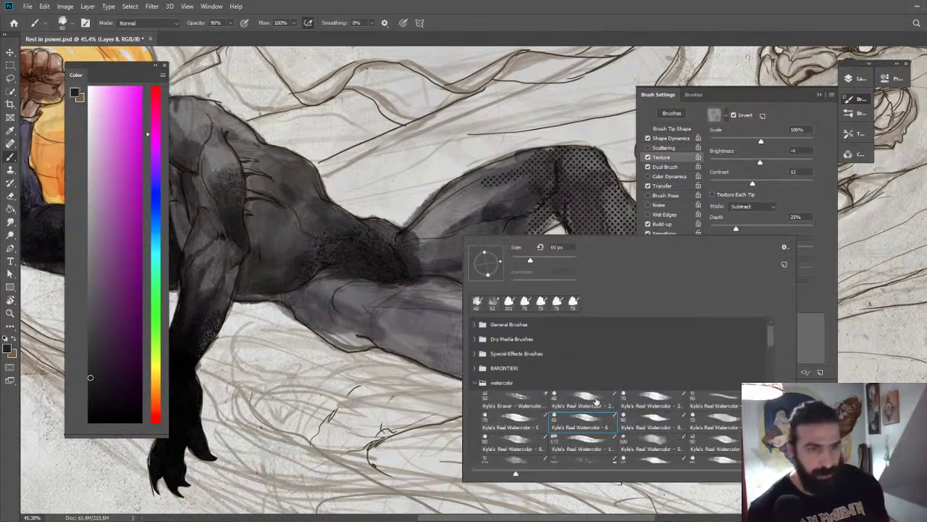
left_click(595, 400)
key("Return")
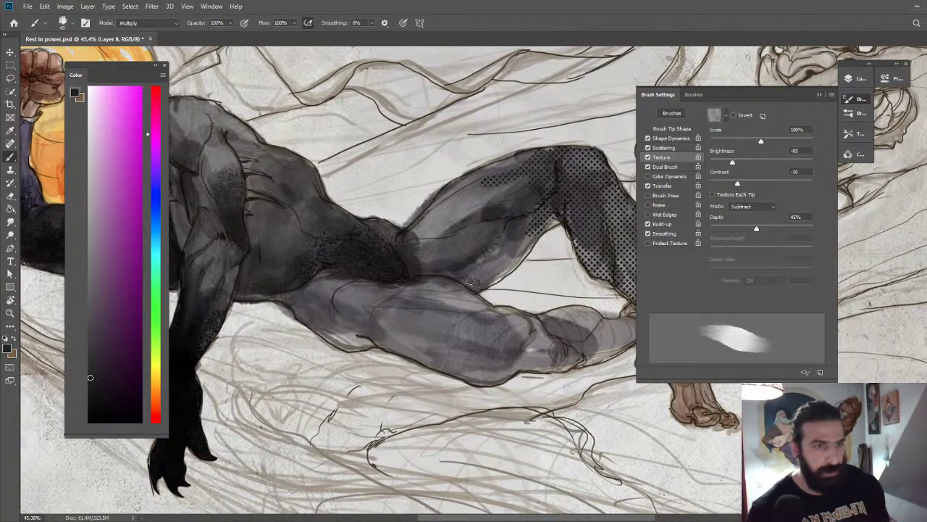
mouse_move(466, 262)
left_mouse_down()
mouse_move(486, 265)
mouse_move(514, 230)
left_mouse_up()
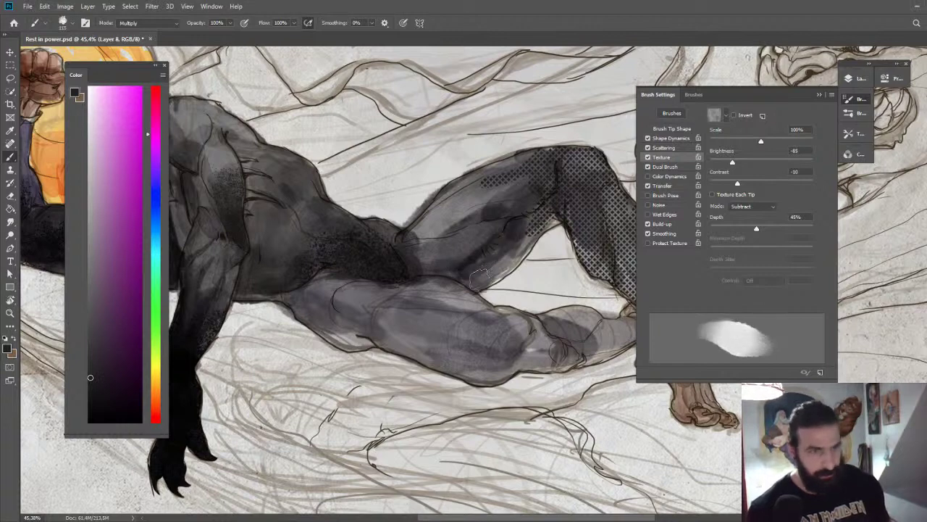
mouse_move(476, 278)
left_mouse_down()
mouse_move(505, 263)
mouse_move(547, 214)
mouse_move(559, 181)
left_mouse_up()
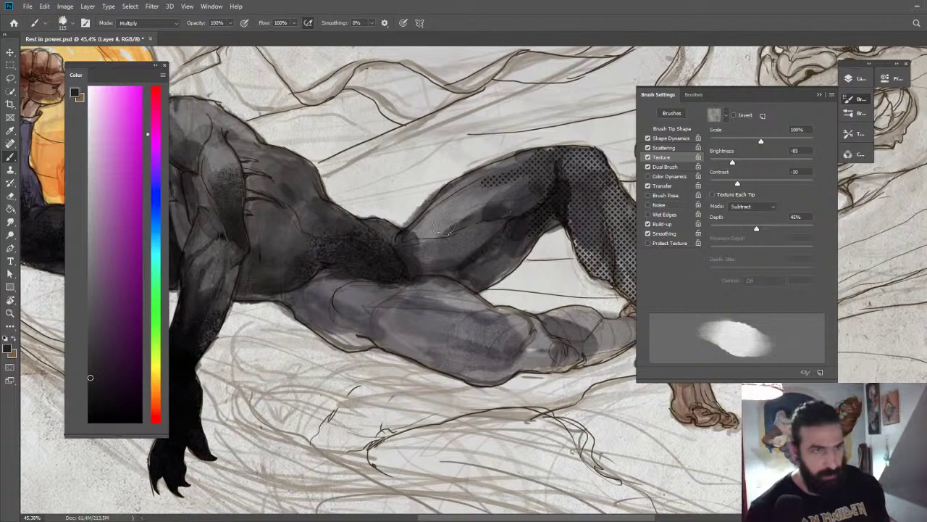
Examine the legs in a rotated view and compare their shading with the whole figure.
key("z")
mouse_move(497, 244)
left_mouse_down()
mouse_move(441, 234)
mouse_move(557, 193)
mouse_move(559, 200)
left_mouse_up()
key("r")
key("z")
left_click_drag(498, 231, 553, 217)
key("b")
left_click_drag(518, 162, 512, 180)
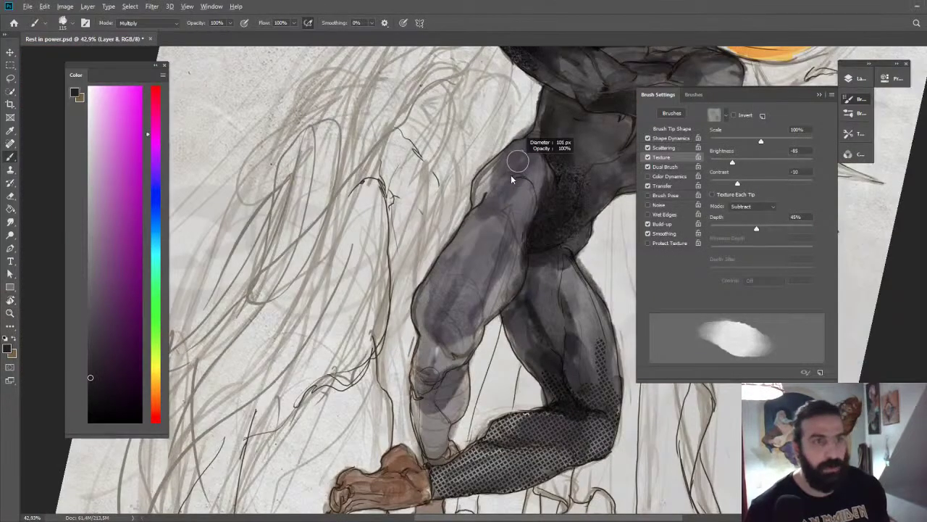
key("e")
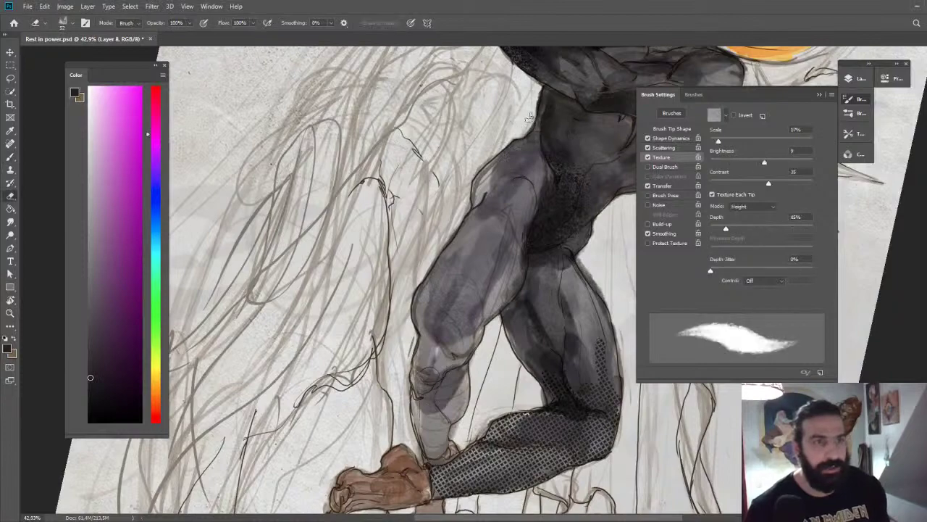
key("z")
left_click_drag(533, 130, 464, 136)
key("Escape")
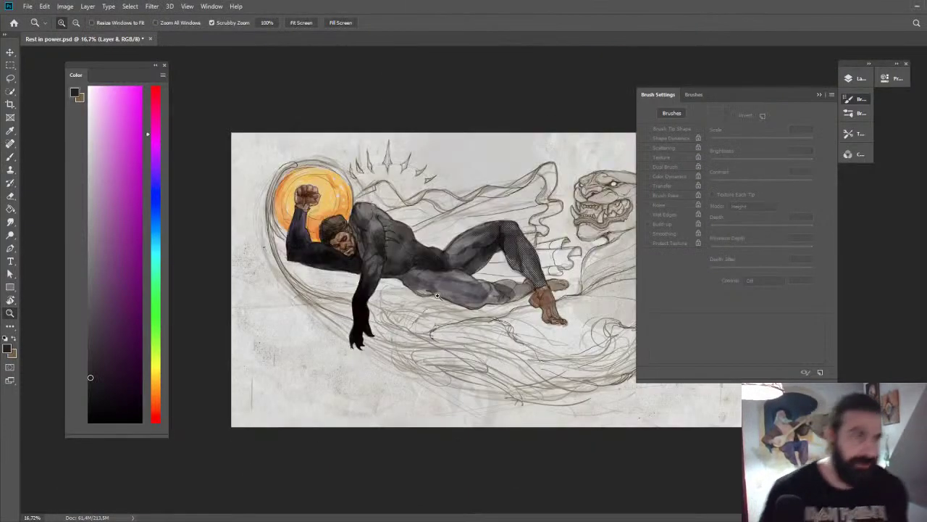
Sample near-black from the hanging forearm and shade the forearm's edge below the elbow with the 70 px Multiply watercolor brush.
left_click_drag(355, 326, 449, 218)
key("b")
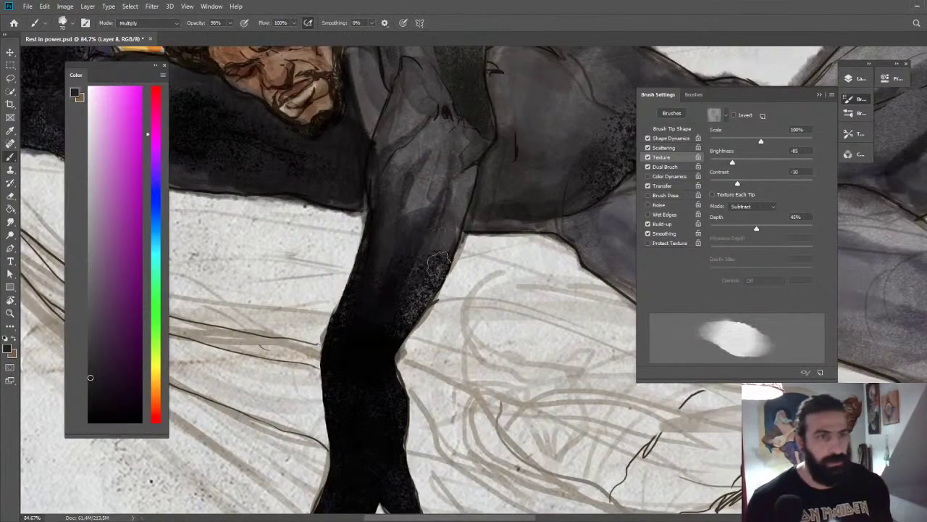
left_click(378, 382, "alt")
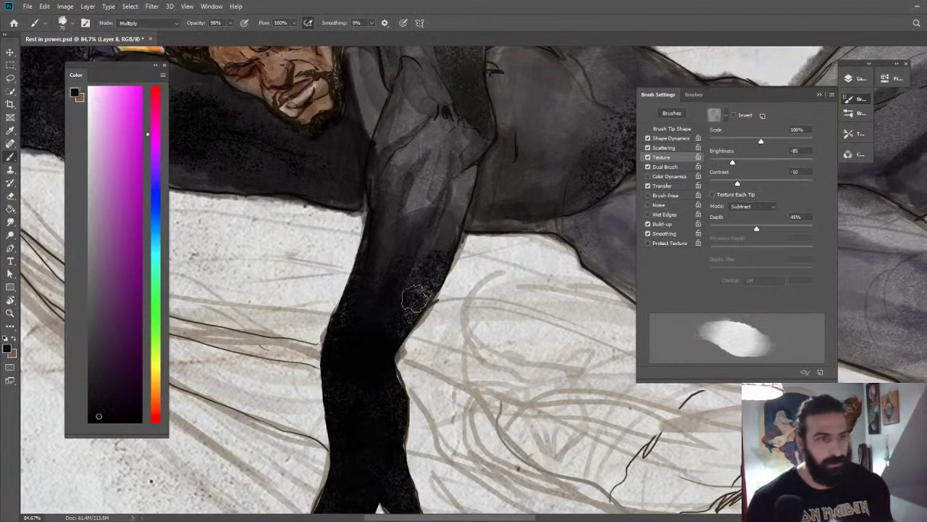
mouse_move(440, 244)
left_mouse_down()
mouse_move(411, 322)
mouse_move(459, 272)
mouse_move(427, 333)
left_mouse_up()
key("e")
key("z")
left_click_drag(471, 305, 447, 287)
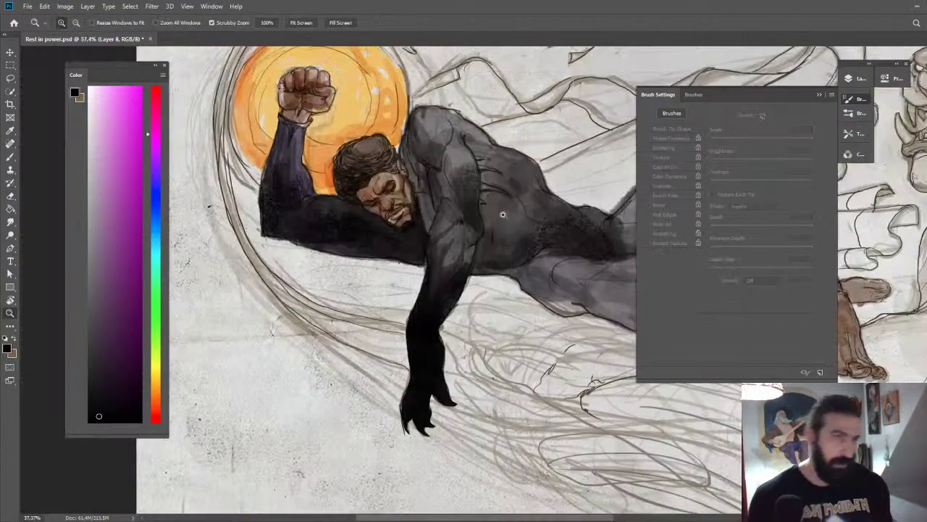
mouse_move(505, 214)
left_mouse_down()
mouse_move(492, 154)
mouse_move(468, 229)
left_mouse_up()
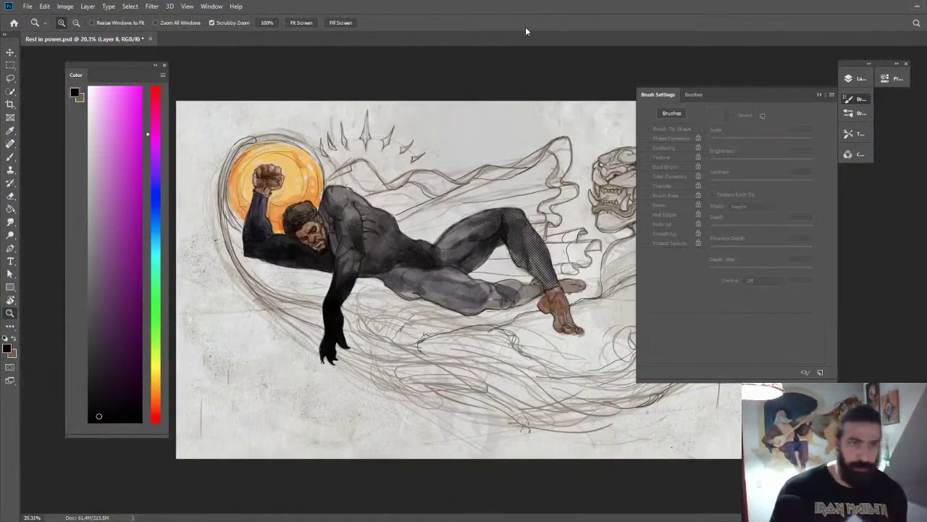
Shade the shoulder and upper arm of the hanging arm with the near-black Multiply watercolor brush.
left_click_drag(383, 216, 438, 224)
key("b")
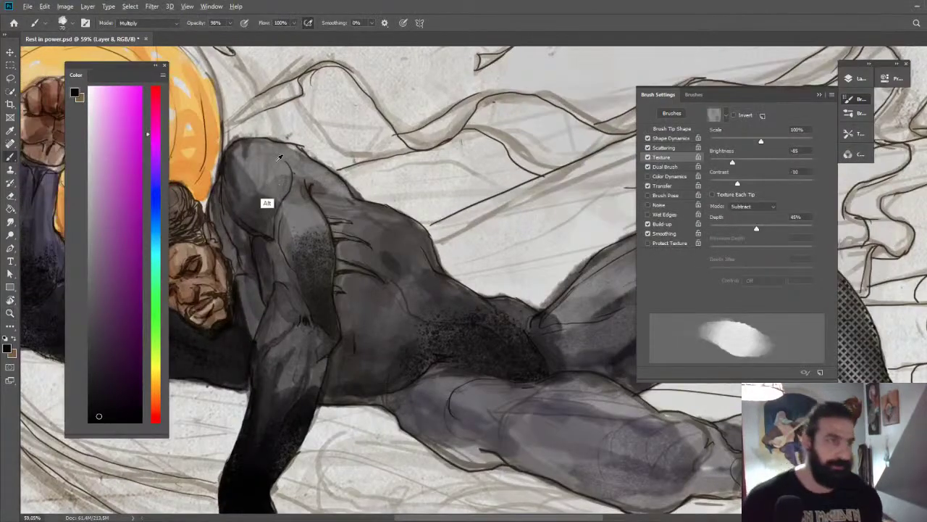
mouse_move(274, 163)
left_mouse_down()
mouse_move(258, 180)
mouse_move(260, 226)
mouse_move(247, 221)
mouse_move(269, 236)
mouse_move(272, 221)
mouse_move(256, 247)
mouse_move(269, 290)
left_mouse_up()
key("z")
left_click_drag(402, 221, 335, 134)
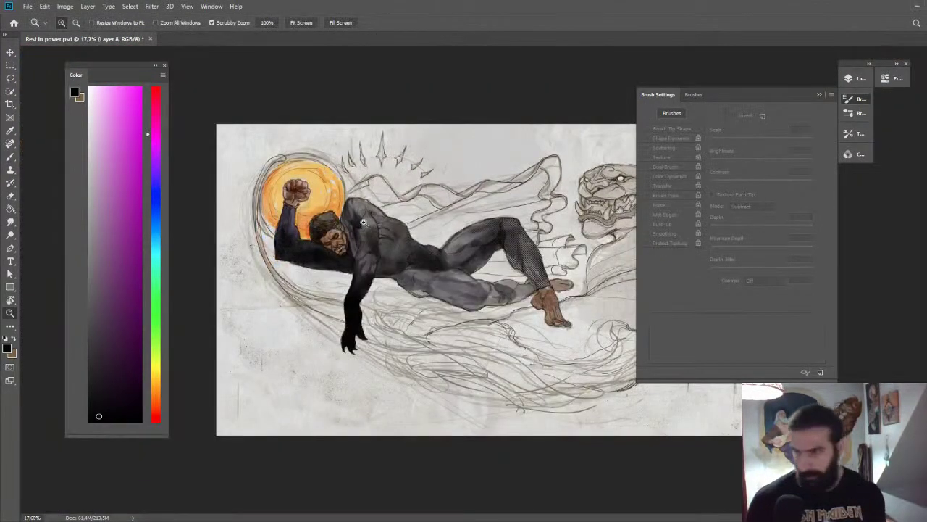
left_click_drag(355, 237, 372, 245)
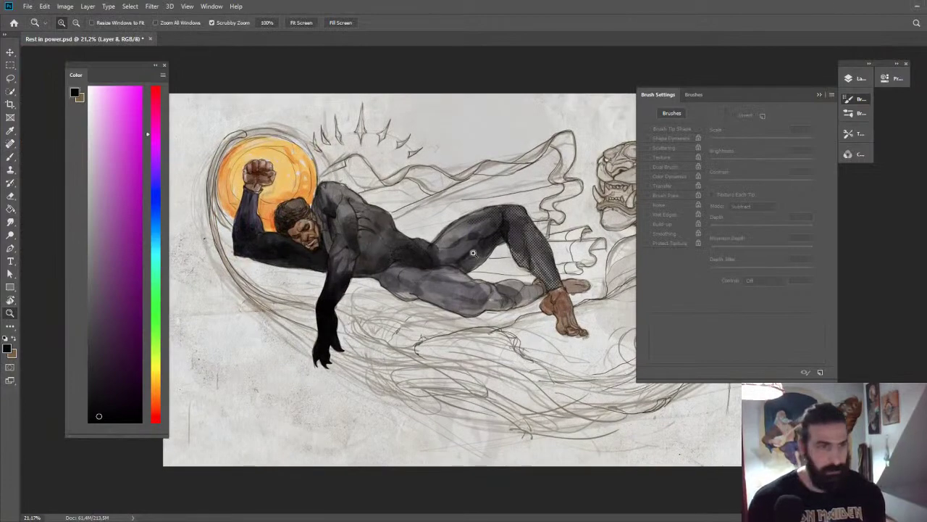
Sample a dark grey from the raised thigh and darken the crease where it meets the lower thigh using the watercolor brush.
left_click_drag(473, 253, 507, 253)
key("b")
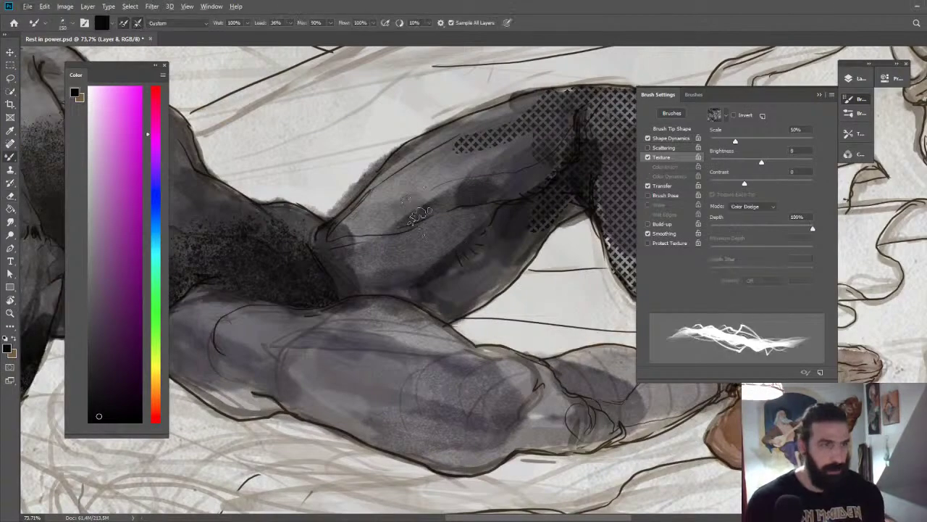
key("shift+b")
left_click(433, 270, "alt")
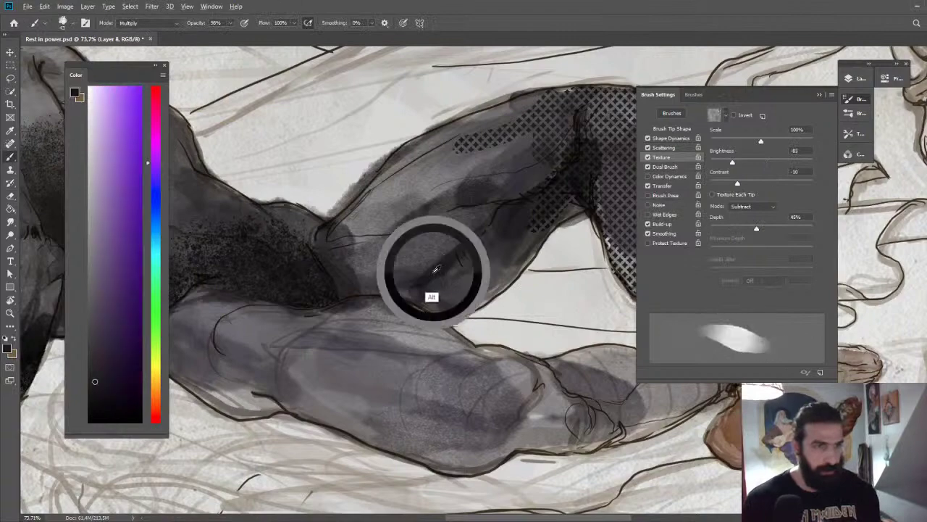
left_click_drag(404, 286, 420, 297)
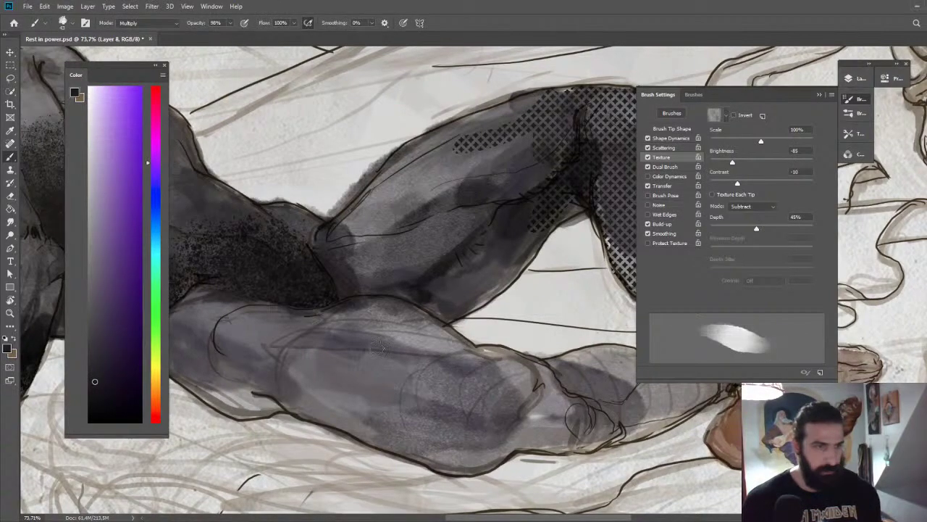
Shade the extended leg's thigh and hip in a rotated view with the near-black Multiply watercolor brush at about 59 px.
key("z")
left_click_drag(411, 337, 353, 292)
key("r")
mouse_move(420, 357)
left_mouse_down()
mouse_move(394, 229)
mouse_move(406, 214)
mouse_move(447, 226)
left_mouse_up()
key("z")
key("b")
mouse_move(385, 302)
left_mouse_down()
mouse_move(375, 319)
mouse_move(370, 290)
left_mouse_up()
mouse_move(384, 227)
left_mouse_down()
mouse_move(360, 213)
mouse_move(372, 284)
mouse_move(389, 151)
left_mouse_up()
key("bracketright")
mouse_move(398, 120)
left_mouse_down()
mouse_move(367, 198)
mouse_move(406, 118)
mouse_move(382, 196)
mouse_move(420, 112)
mouse_move(391, 181)
mouse_move(421, 93)
mouse_move(419, 73)
mouse_move(404, 78)
mouse_move(402, 92)
mouse_move(416, 183)
left_mouse_up()
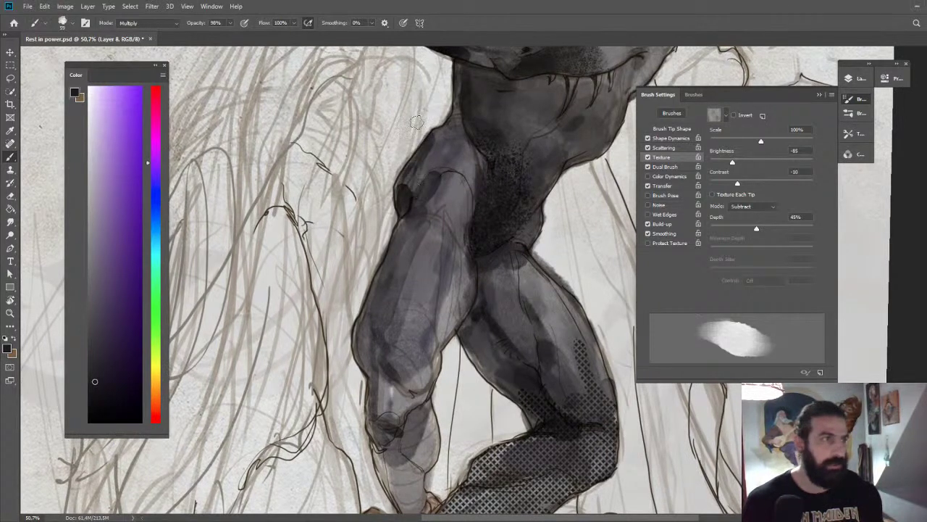
mouse_move(449, 131)
left_mouse_down()
mouse_move(444, 138)
mouse_move(457, 116)
mouse_move(441, 185)
mouse_move(455, 163)
mouse_move(462, 182)
mouse_move(441, 181)
mouse_move(458, 152)
mouse_move(459, 120)
mouse_move(456, 154)
left_mouse_up()
Darken the calf of the extended leg between knee and ankle with the near-black Multiply watercolor brush.
key("z")
key("Escape")
left_click_drag(466, 244, 431, 235)
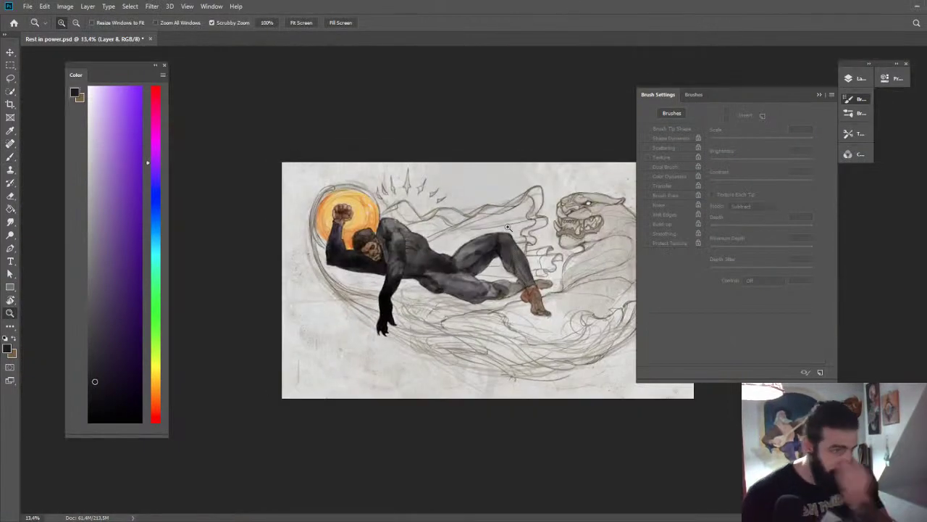
left_click_drag(507, 253, 521, 269)
key("b")
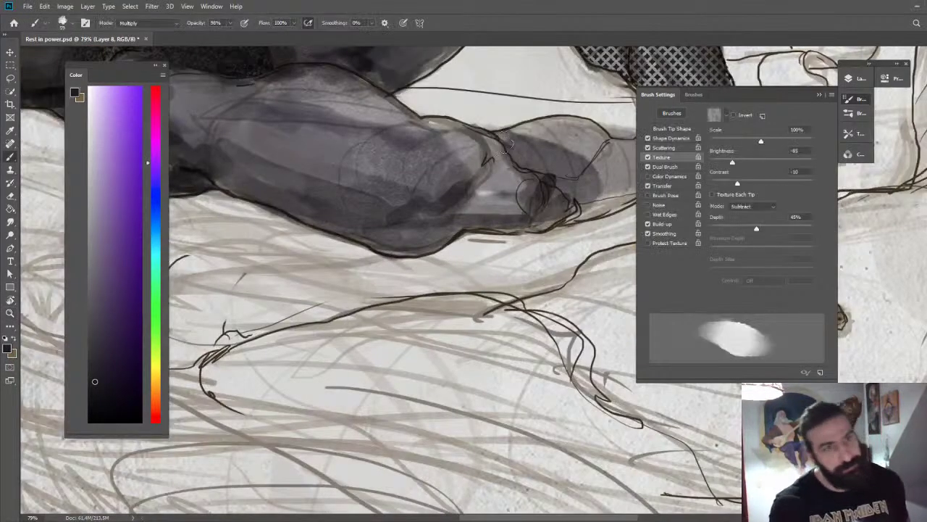
mouse_move(522, 181)
left_mouse_down()
mouse_move(536, 203)
mouse_move(521, 134)
mouse_move(580, 124)
mouse_move(605, 192)
mouse_move(579, 217)
mouse_move(571, 175)
mouse_move(462, 183)
mouse_move(532, 153)
mouse_move(556, 156)
mouse_move(510, 172)
mouse_move(500, 210)
mouse_move(514, 185)
left_mouse_up()
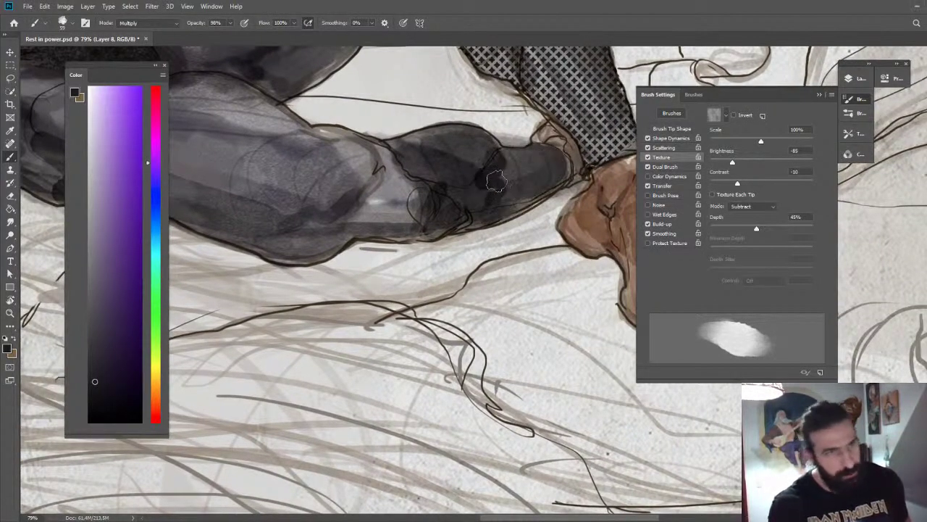
Switch to the 173 px Kyle's Real Watercolor brush at 90% flow and smooth the extended leg's calf and knee with sampled dark grey.
right_click(494, 189)
left_click(540, 397)
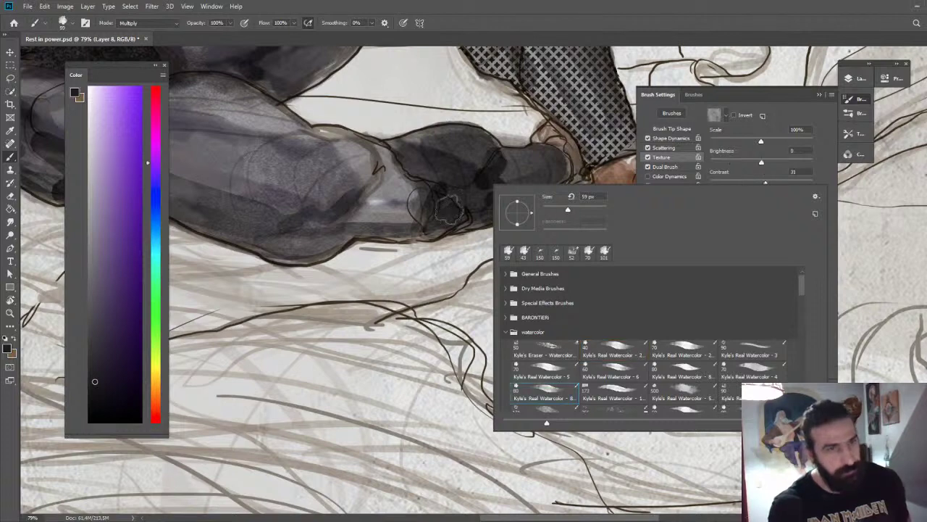
left_click(609, 389)
left_click(472, 174)
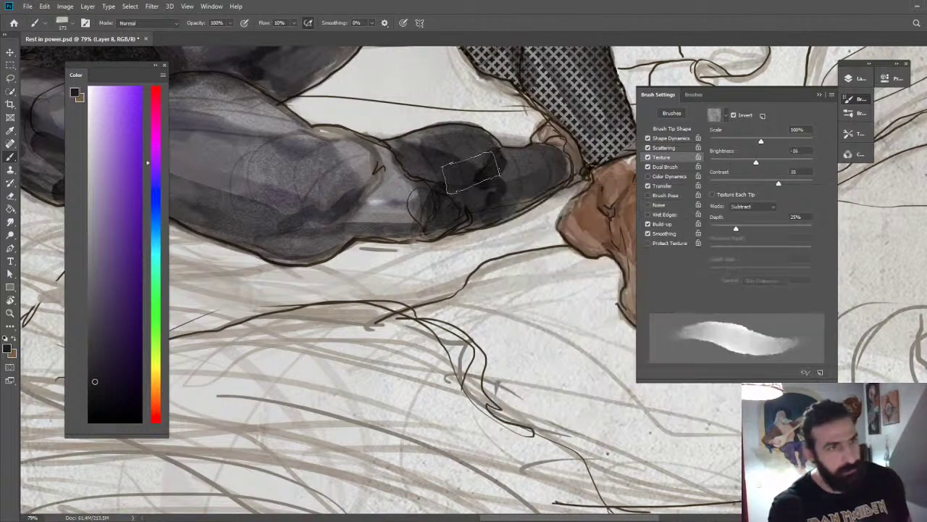
key("9")
left_click(468, 165, "alt")
mouse_move(476, 172)
left_mouse_down()
mouse_move(505, 180)
mouse_move(438, 203)
mouse_move(456, 200)
mouse_move(390, 205)
mouse_move(391, 168)
mouse_move(432, 167)
left_mouse_up()
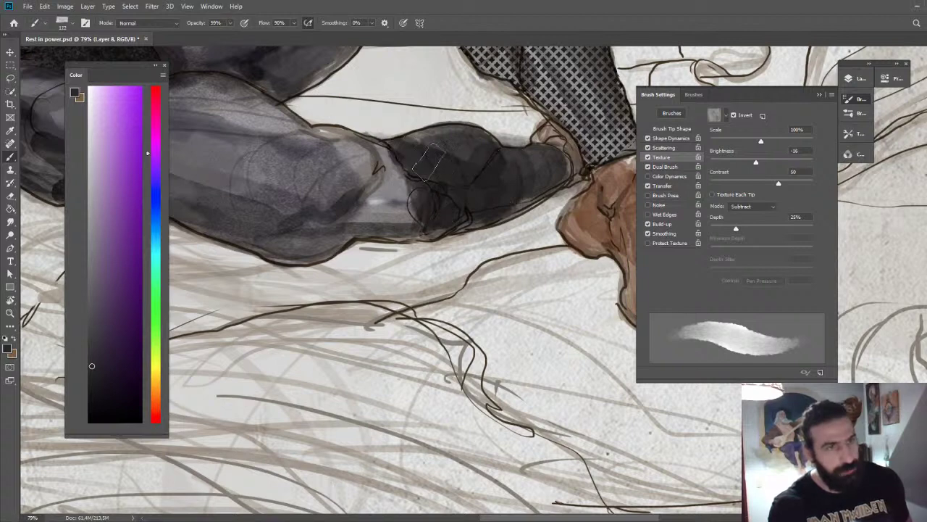
mouse_move(374, 164)
left_mouse_down()
mouse_move(327, 237)
mouse_move(270, 236)
mouse_move(333, 244)
mouse_move(414, 216)
mouse_move(384, 190)
mouse_move(382, 158)
mouse_move(384, 194)
mouse_move(424, 224)
mouse_move(436, 147)
left_mouse_up()
key("z")
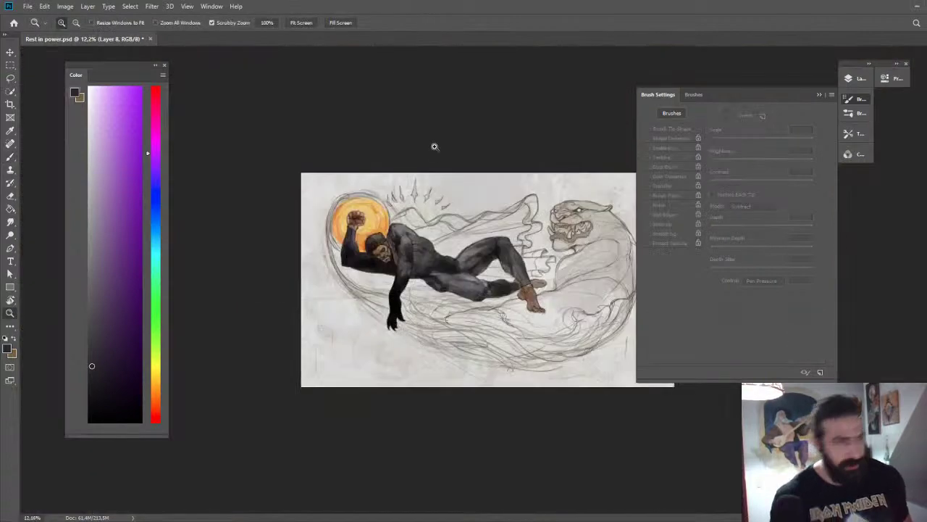
Sample near-black tones from the folded arm and paint over its underside and elbow area with the Normal-mode watercolor brush.
left_click_drag(407, 259, 451, 243)
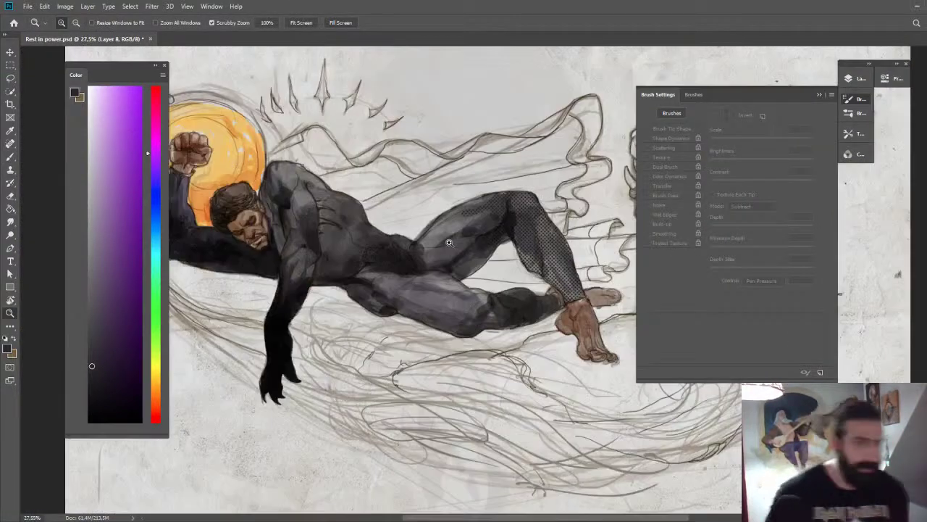
mouse_move(209, 248)
left_mouse_down()
mouse_move(428, 182)
mouse_move(479, 210)
left_mouse_up()
key("b")
left_click(493, 202, "alt")
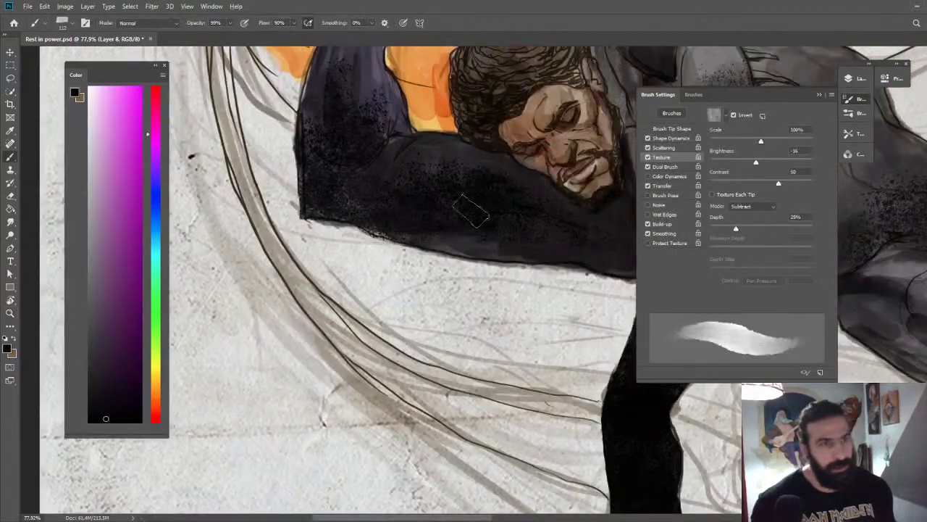
left_click_drag(396, 223, 518, 238)
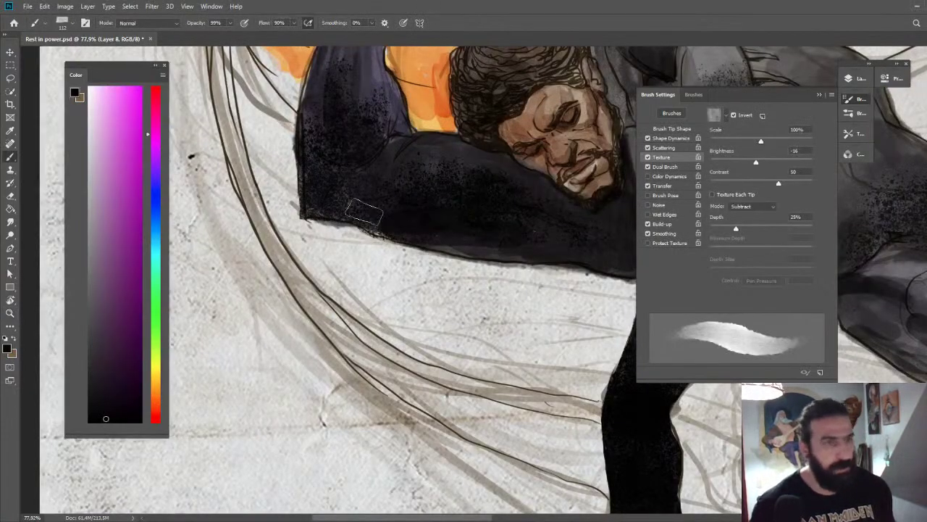
left_click(483, 185, "alt")
mouse_move(391, 143)
left_mouse_down()
mouse_move(380, 183)
mouse_move(399, 145)
mouse_move(392, 116)
left_mouse_up()
Darken the area between the neck and the hanging arm with a 30 px watercolor brush, and sample dark brown from the face.
key("z")
left_click_drag(443, 166, 439, 135)
mouse_move(549, 175)
left_mouse_down()
mouse_move(513, 146)
mouse_move(465, 165)
left_mouse_up()
left_click_drag(469, 159, 512, 166)
key("b")
mouse_move(473, 192)
left_mouse_down()
mouse_move(454, 217)
mouse_move(481, 222)
mouse_move(479, 235)
mouse_move(473, 225)
mouse_move(483, 226)
mouse_move(478, 264)
left_mouse_up()
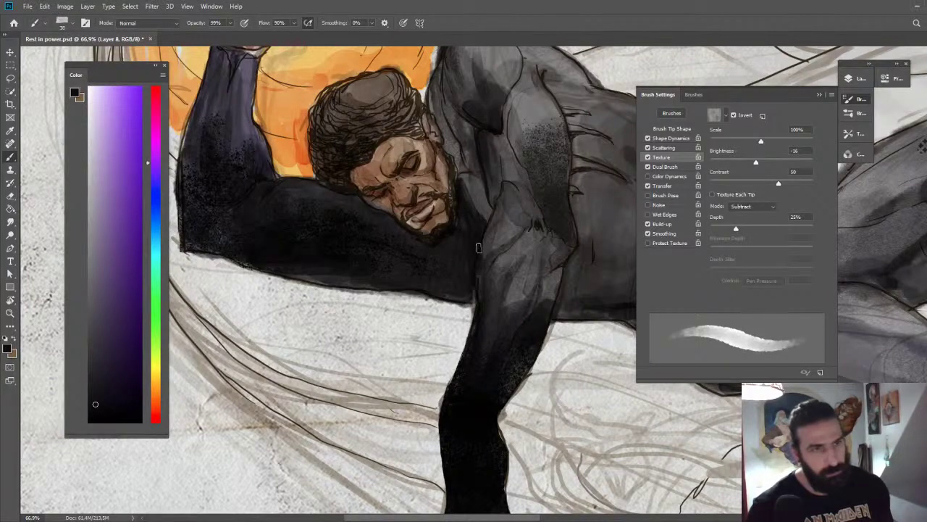
left_click(419, 204, "alt")
Save the "Rest in power" document, dismissing the error dialog and saving again.
key("ctrl+space")
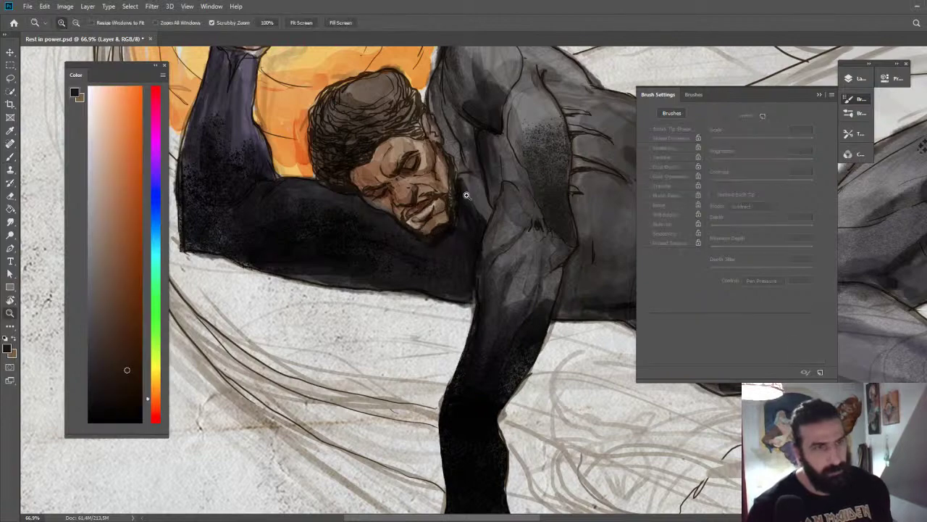
left_click_drag(465, 191, 471, 143)
scroll(486, 210, "down", 1)
key("ctrl+s")
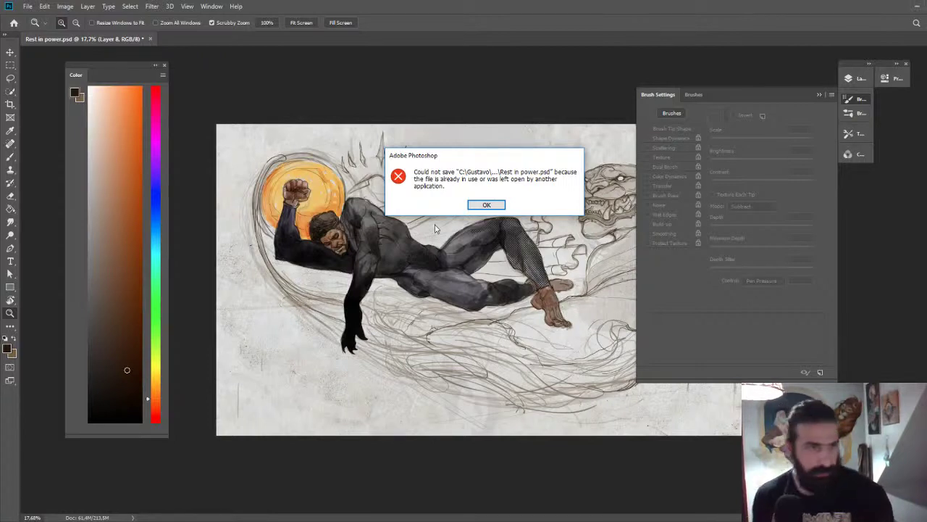
left_click(485, 208)
left_click(480, 210)
left_click_drag(410, 245, 474, 244)
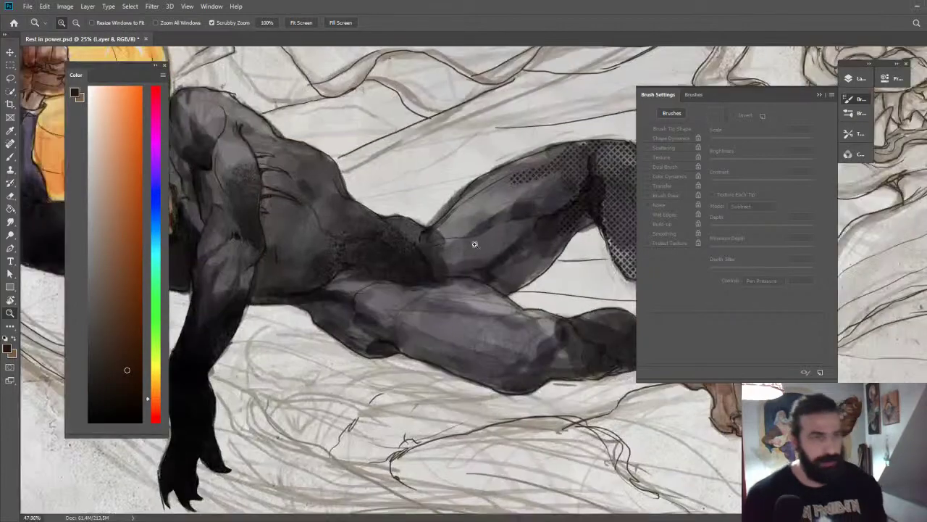
key("ctrl+s")
Paint dark grey shading over the ribs and waist of the torso with the Normal-mode watercolor brush.
key("b")
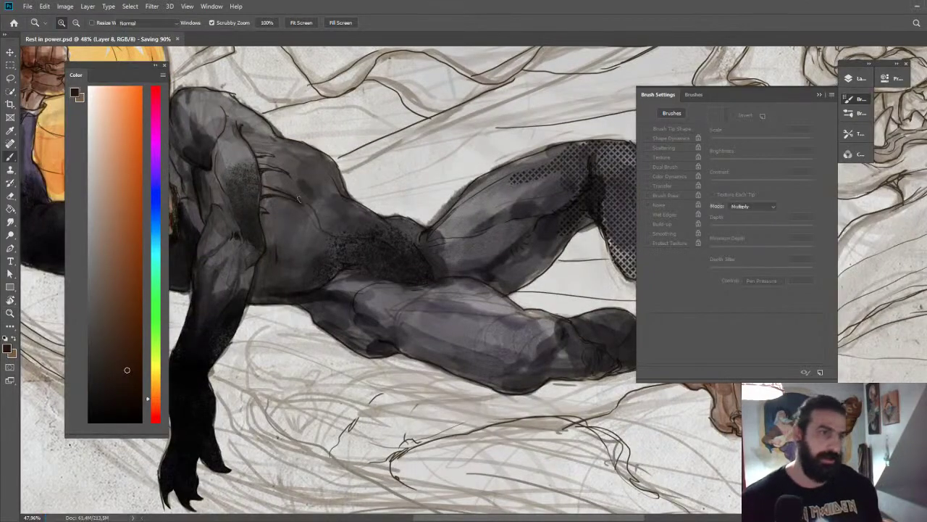
mouse_move(288, 181)
left_mouse_down()
mouse_move(310, 200)
mouse_move(293, 170)
mouse_move(335, 199)
mouse_move(311, 187)
mouse_move(319, 177)
mouse_move(317, 202)
mouse_move(298, 215)
mouse_move(327, 215)
mouse_move(303, 230)
mouse_move(280, 217)
mouse_move(290, 212)
mouse_move(276, 219)
mouse_move(305, 181)
left_mouse_up()
right_click(334, 192, "alt")
mouse_move(295, 217)
left_mouse_down()
mouse_move(309, 195)
mouse_move(285, 176)
mouse_move(315, 172)
mouse_move(302, 160)
mouse_move(328, 174)
mouse_move(319, 213)
mouse_move(282, 250)
mouse_move(289, 254)
mouse_move(286, 236)
mouse_move(268, 251)
mouse_move(305, 263)
mouse_move(293, 255)
mouse_move(339, 254)
left_mouse_up()
key("z")
key("ctrl+0")
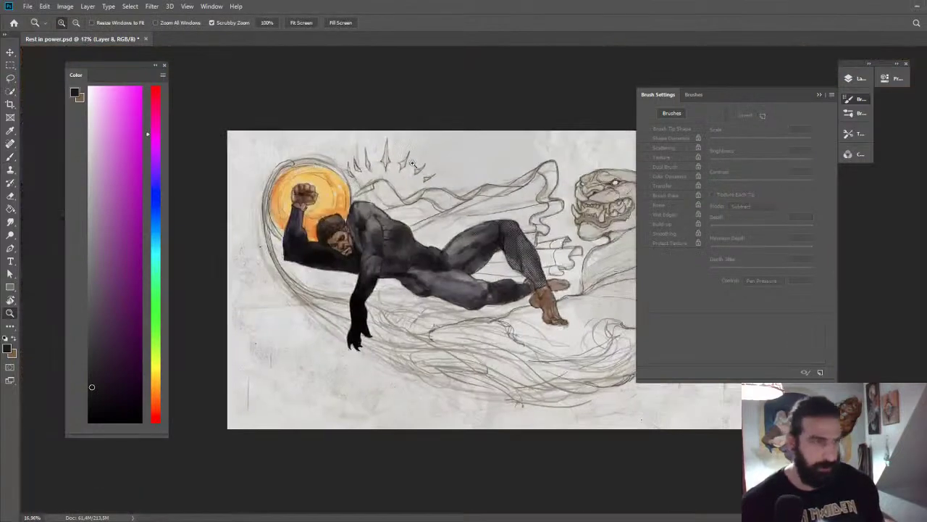
Sample a dark grey beside the raised knee and blend the underside of the raised thigh with the 125 px watercolor brush.
left_click(514, 257)
key("b")
left_click(490, 228, "alt")
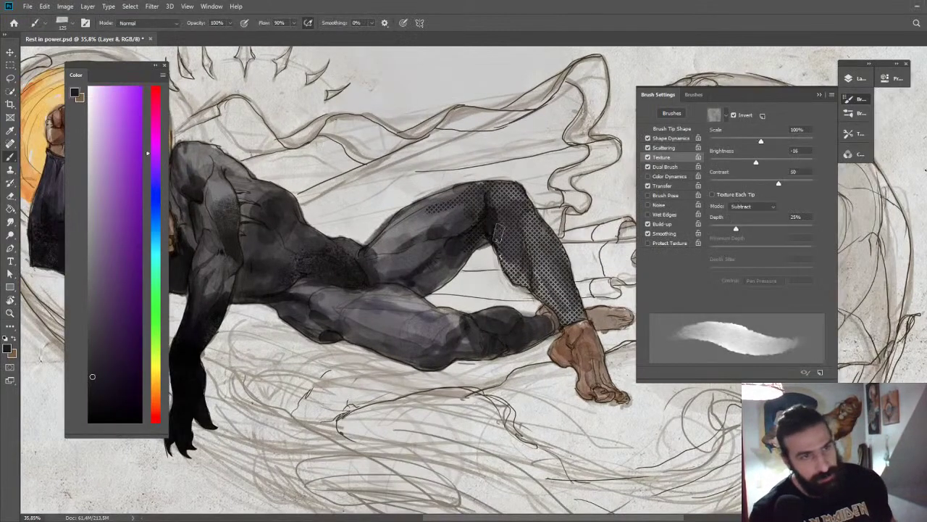
mouse_move(497, 220)
left_mouse_down()
mouse_move(518, 194)
mouse_move(444, 225)
mouse_move(467, 225)
mouse_move(410, 233)
mouse_move(469, 204)
mouse_move(420, 226)
left_mouse_up()
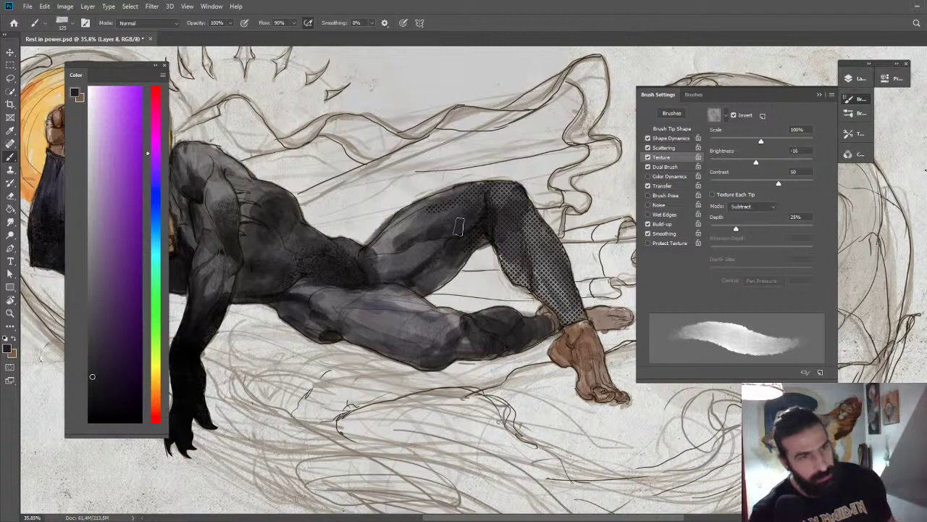
right_click(406, 229, "alt+shift")
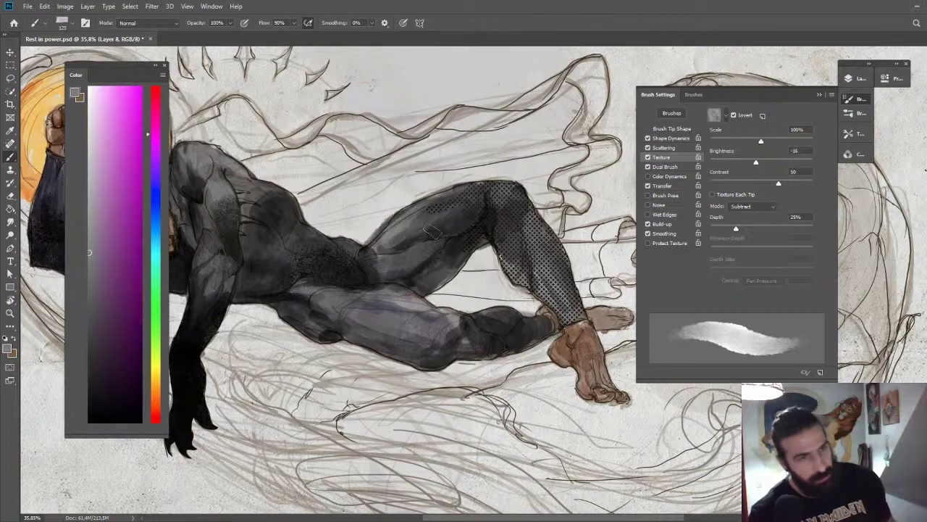
key("z")
mouse_move(578, 235)
left_mouse_down()
mouse_move(535, 236)
mouse_move(528, 203)
left_mouse_up()
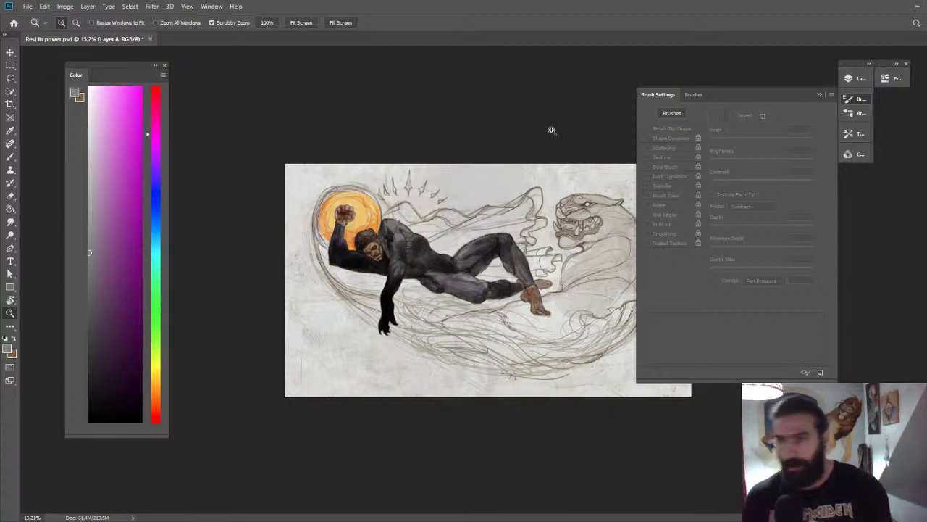
Sample orange tones from the halo and repaint it around the raised forearm and behind the head with the watercolor brush.
left_click_drag(382, 242, 420, 233)
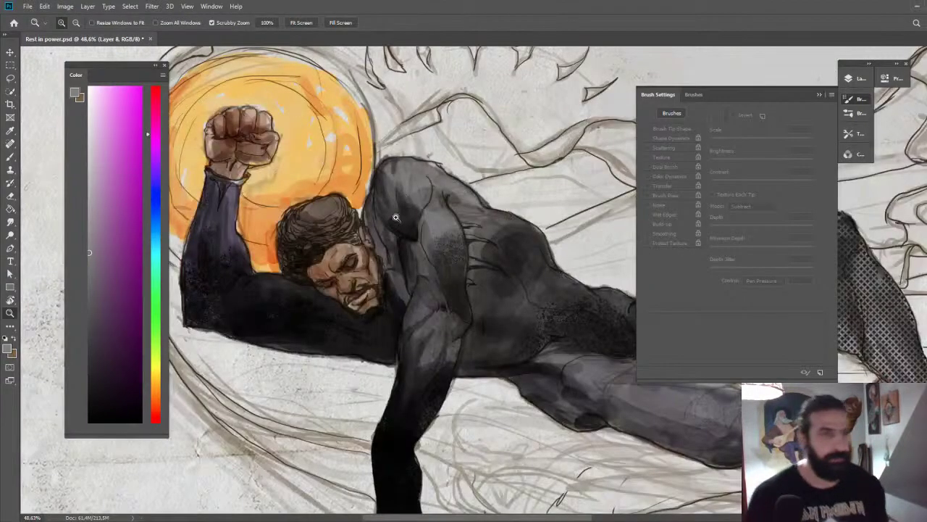
key("b")
left_click(394, 242, "alt")
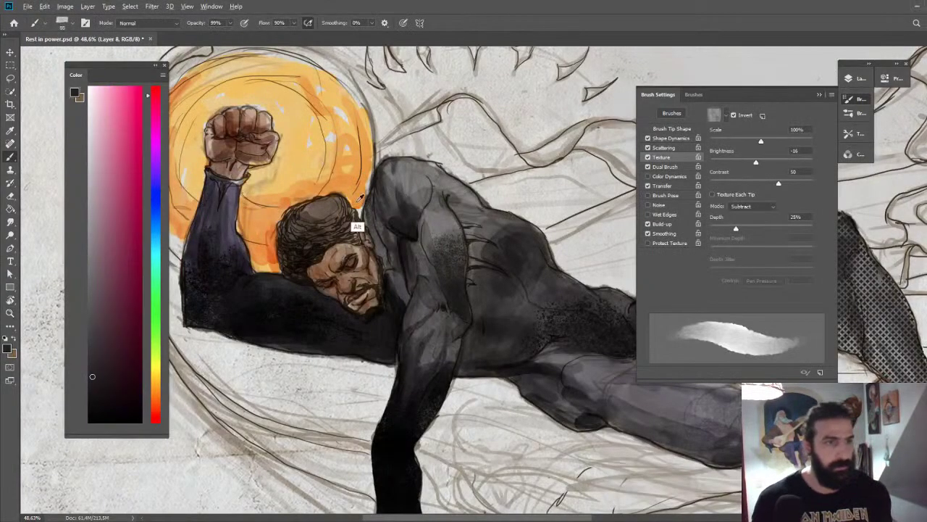
left_click(359, 197, "alt")
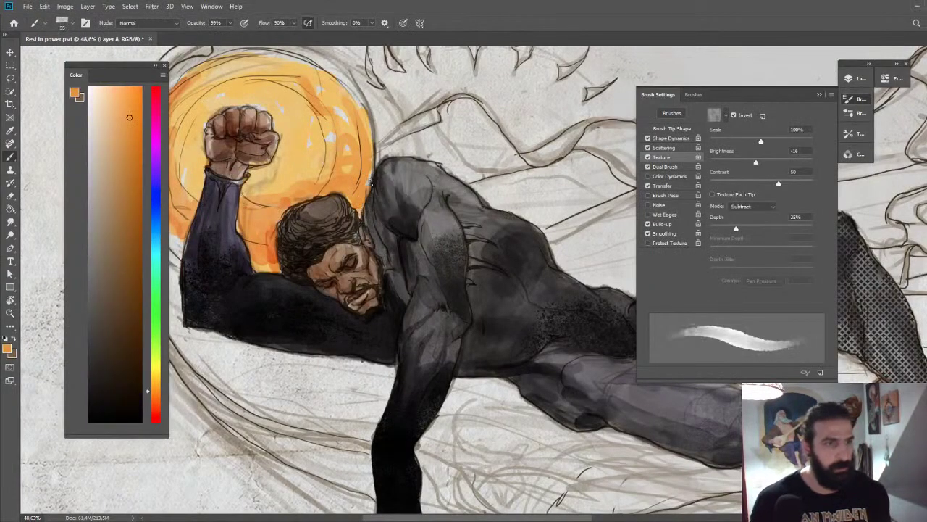
left_click_drag(349, 182, 444, 96)
left_click(363, 183, "alt")
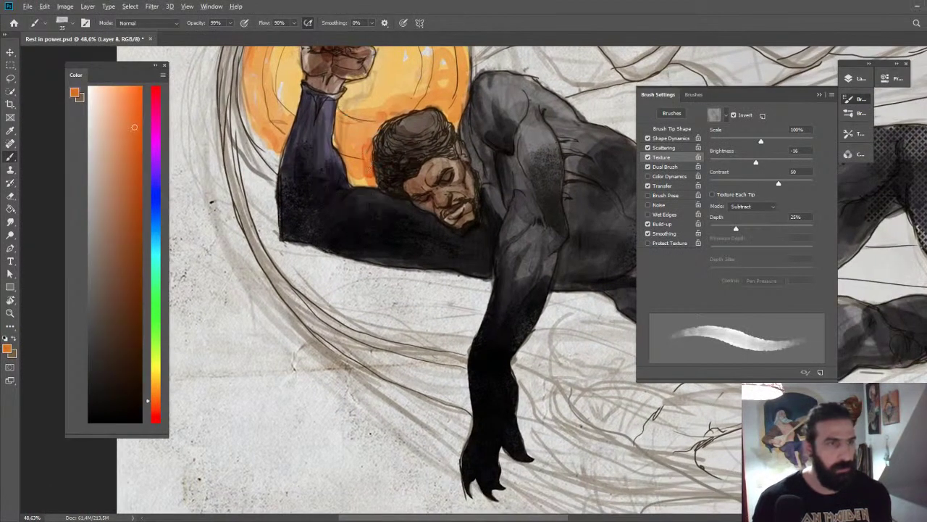
left_click_drag(365, 136, 355, 165)
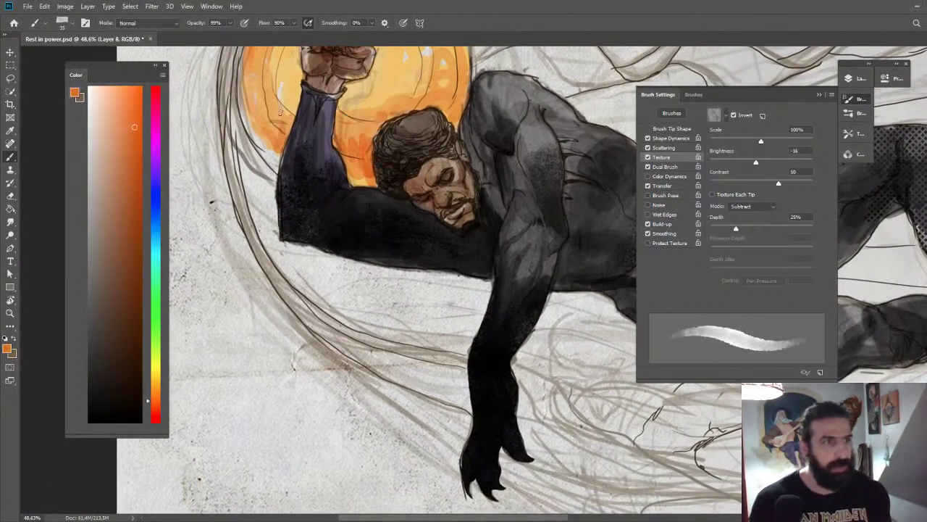
left_click_drag(277, 132, 293, 134)
mouse_move(291, 84)
left_mouse_down()
mouse_move(269, 78)
mouse_move(278, 67)
left_mouse_up()
mouse_move(348, 100)
left_mouse_down()
mouse_move(356, 179)
mouse_move(365, 181)
left_mouse_up()
mouse_move(357, 144)
left_mouse_down()
mouse_move(370, 119)
mouse_move(415, 98)
left_mouse_up()
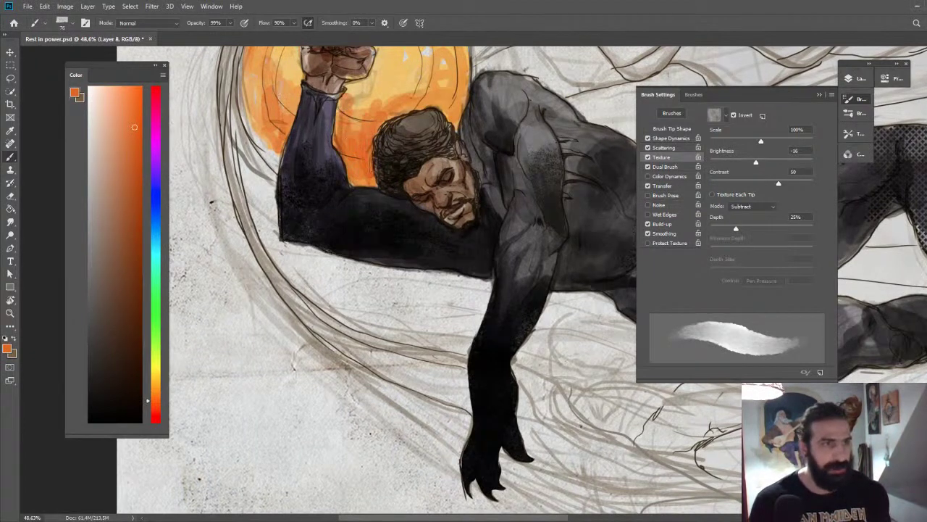
Sample near-black and deepen the shadow at the hanging arm's shoulder with the 61 px Normal-mode watercolor brush.
left_click(394, 174, "alt")
key("z")
left_click_drag(448, 170, 394, 138)
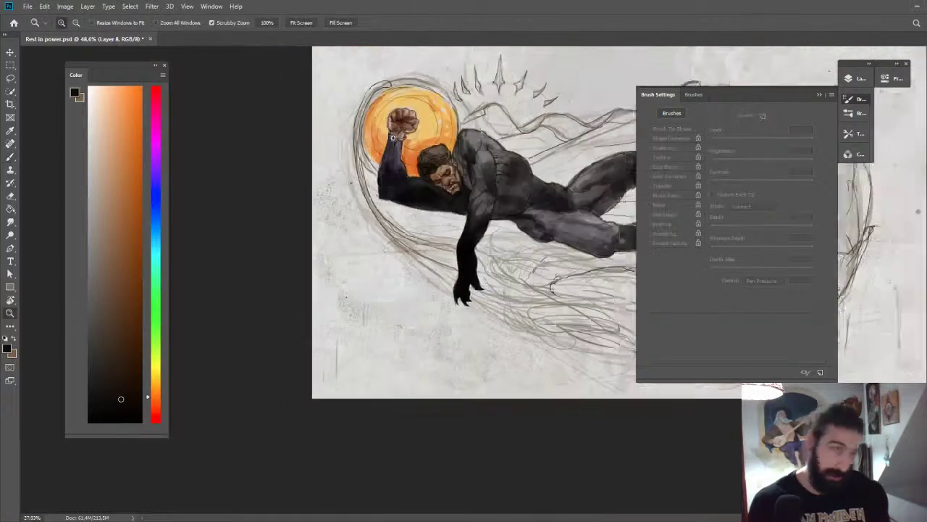
mouse_move(347, 237)
left_mouse_down()
mouse_move(406, 224)
mouse_move(413, 177)
mouse_move(386, 231)
mouse_move(371, 219)
mouse_move(410, 213)
mouse_move(389, 202)
left_mouse_up()
key("b")
left_click_drag(396, 183, 362, 193)
left_click(321, 186, "alt")
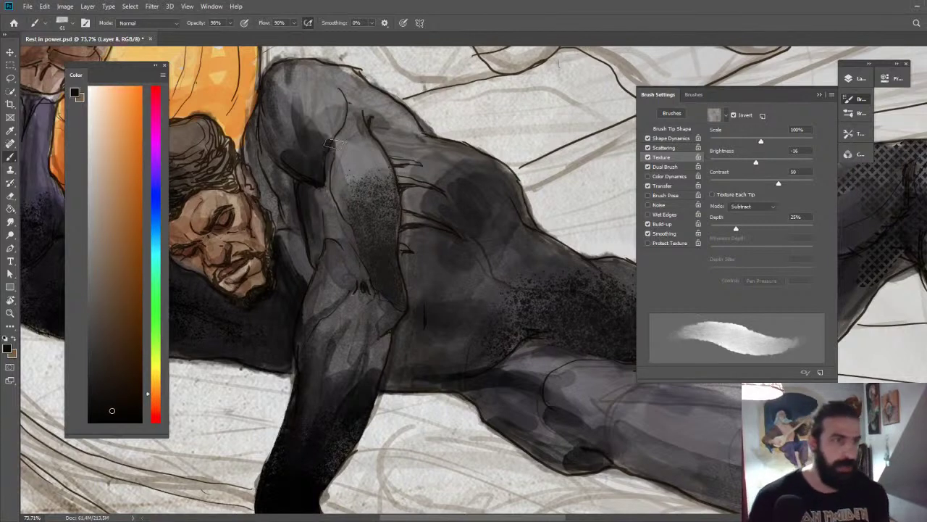
Choose the 60 px Kyle's Real Watercolor spatter brush in Hard Light mode and spatter white specks over the hanging arm's upper part.
right_click(326, 180)
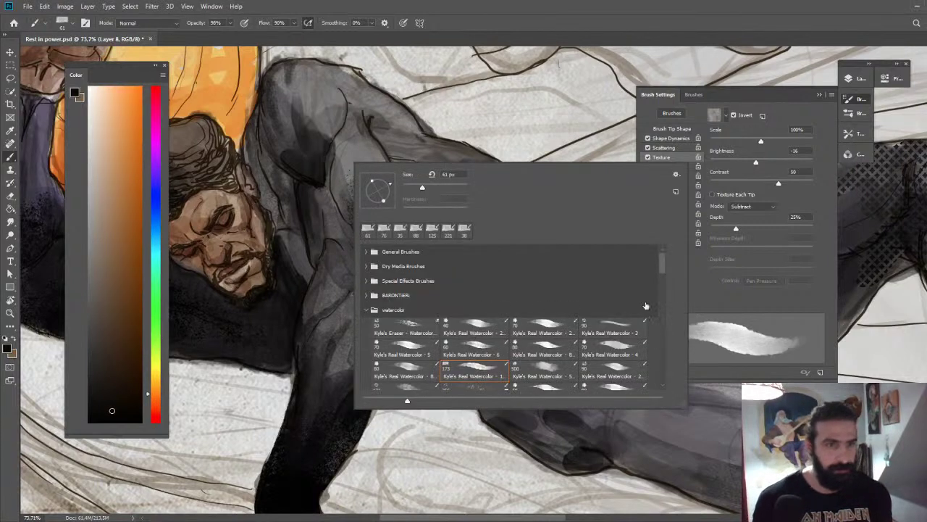
scroll(665, 283, "down", 2)
scroll(670, 316, "down", 4)
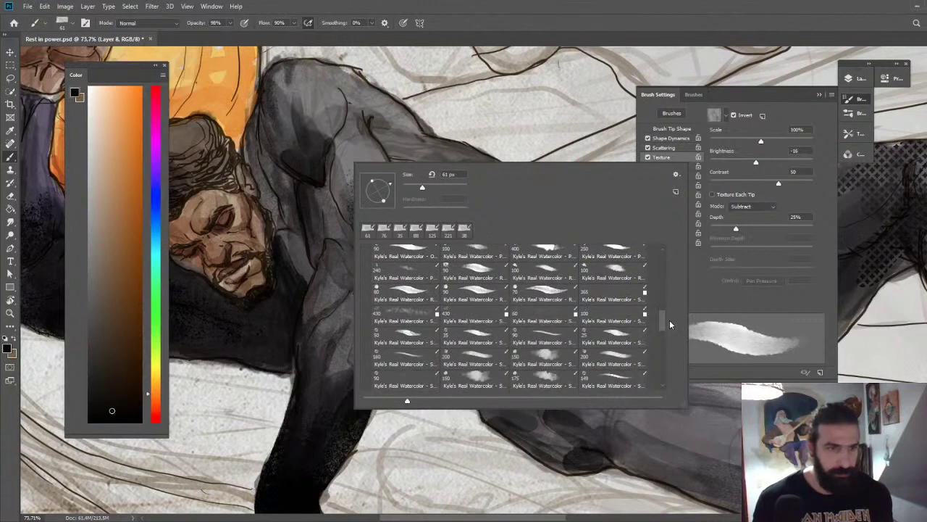
left_click(548, 289)
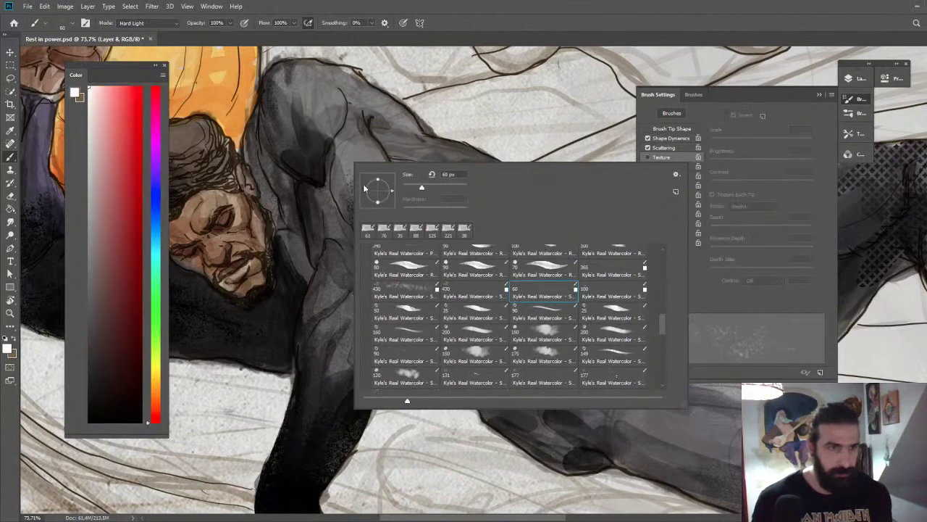
key("Return")
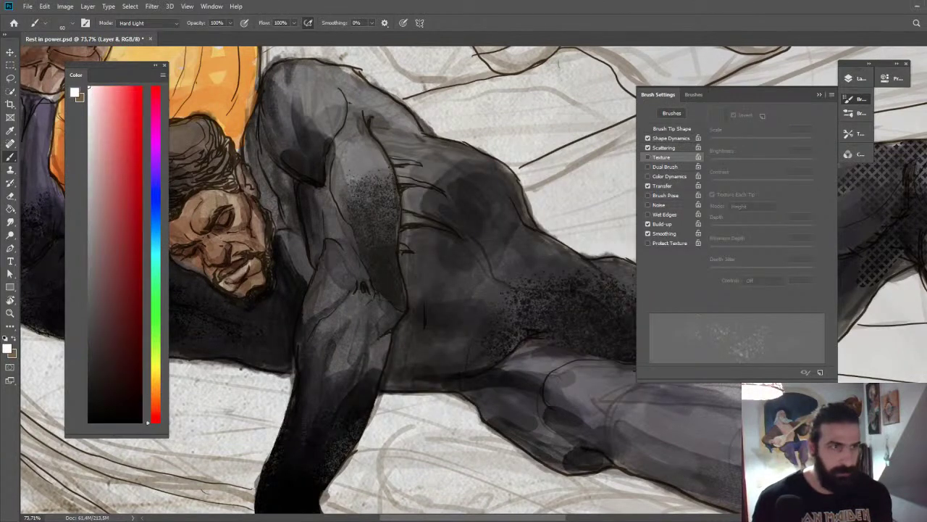
left_click_drag(355, 142, 339, 175)
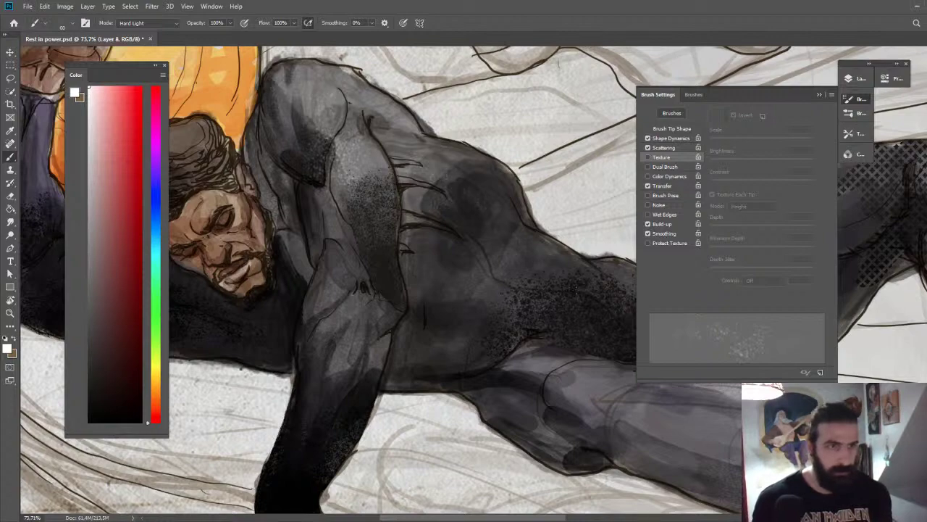
key("z")
mouse_move(646, 407)
left_mouse_down()
mouse_move(586, 355)
mouse_move(527, 338)
mouse_move(535, 368)
left_mouse_up()
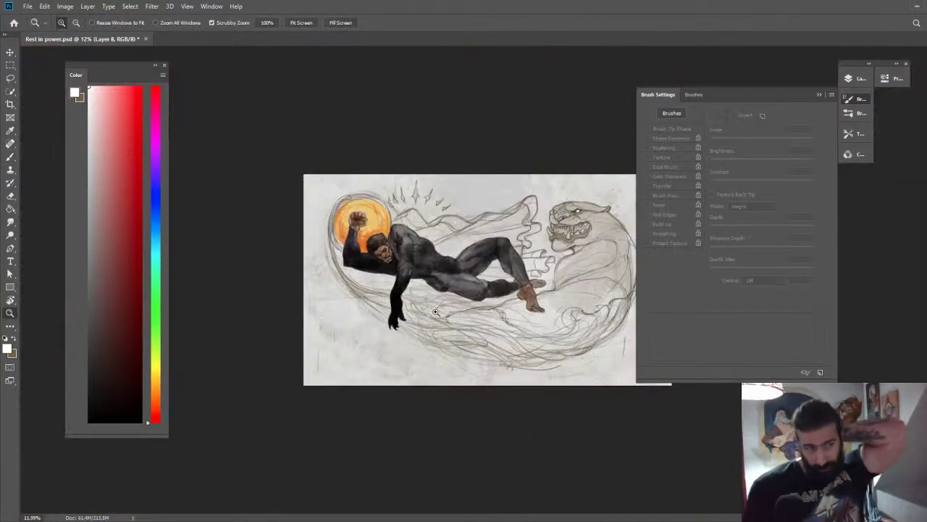
Select the inner elbow fold of the raised arm with the lasso and spatter white specks inside it with the 60 px Hard Light spatter brush.
mouse_move(485, 279)
left_mouse_down()
mouse_move(538, 281)
mouse_move(502, 265)
mouse_move(503, 328)
left_mouse_up()
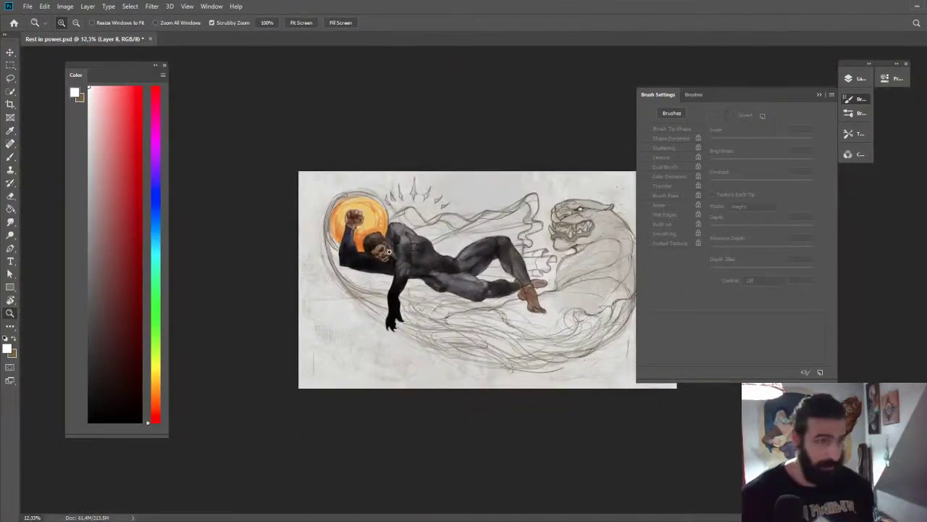
left_click_drag(388, 253, 440, 244)
key("b")
key("z")
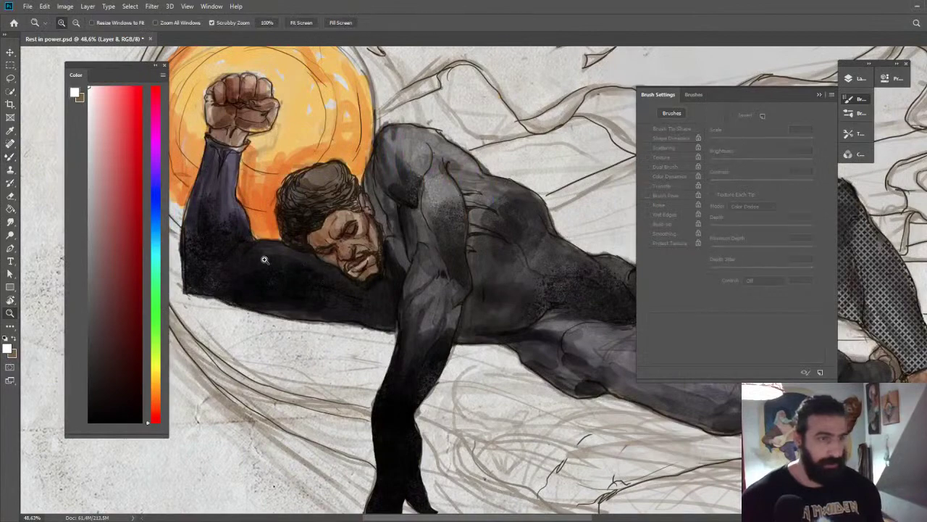
mouse_move(340, 259)
left_mouse_down()
mouse_move(383, 207)
mouse_move(419, 211)
left_mouse_up()
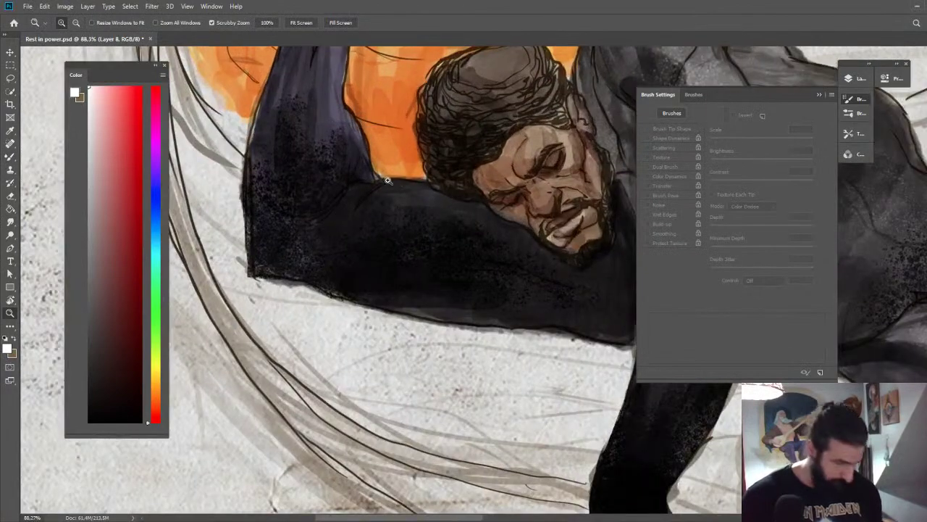
key("l")
mouse_move(367, 190)
left_mouse_down()
mouse_move(360, 210)
mouse_move(397, 243)
mouse_move(468, 270)
mouse_move(300, 252)
mouse_move(297, 243)
left_mouse_up()
key("b")
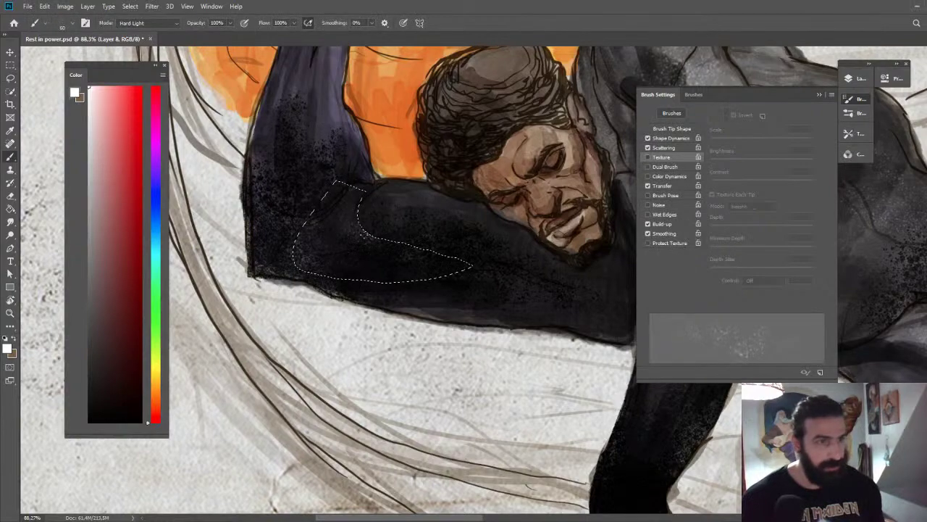
key("ctrl+d")
Flip the canvas view horizontally to check the whole composition mirrored.
key("z")
left_click_drag(442, 225, 383, 207)
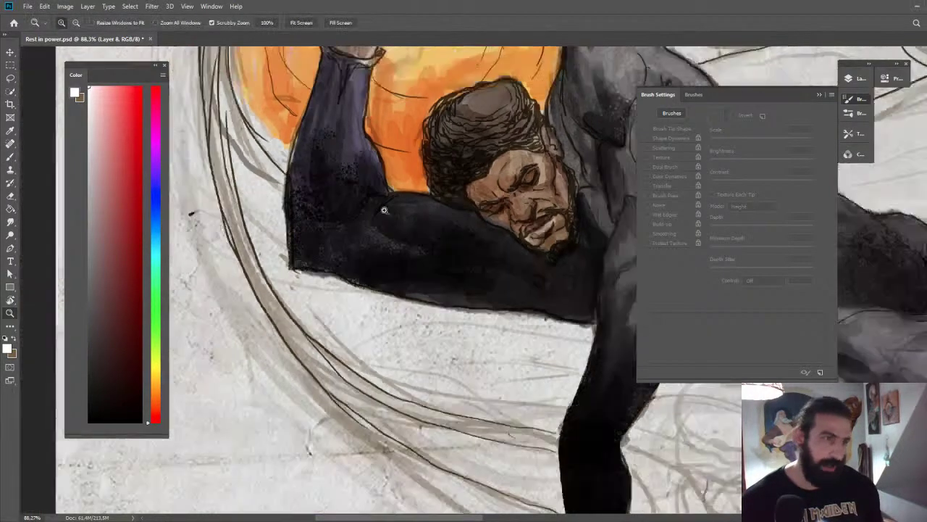
mouse_move(513, 239)
left_mouse_down()
mouse_move(465, 213)
mouse_move(443, 217)
left_mouse_up()
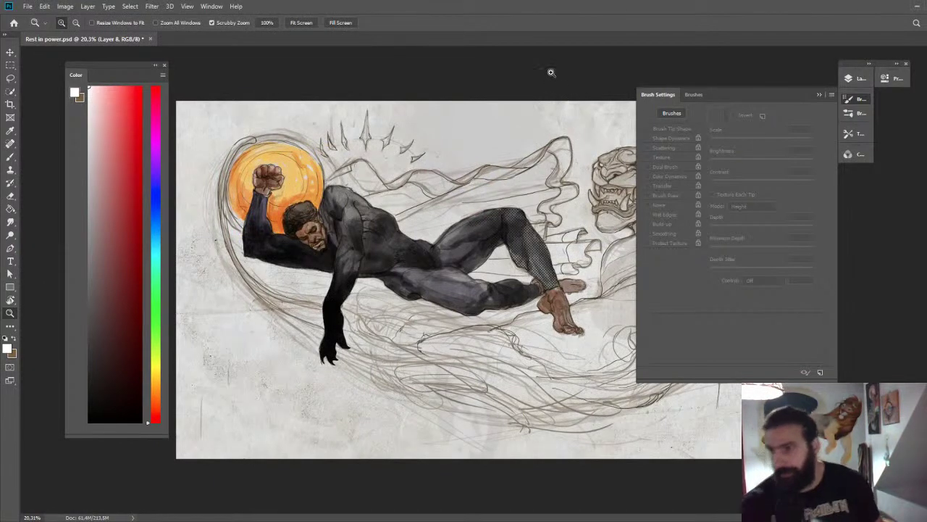
left_click_drag(496, 223, 451, 203)
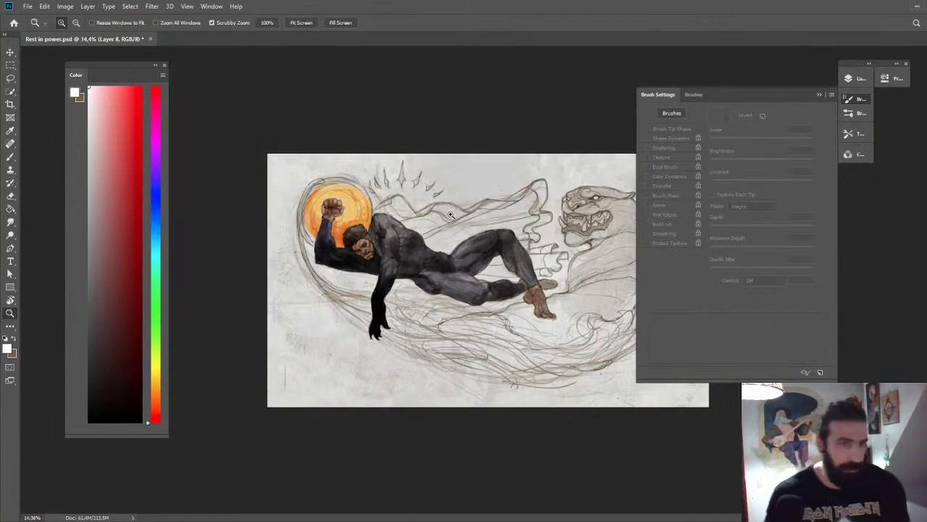
key("ctrl+shift+h")
Choose the 177 px Kyle's Real Watercolor spatter brush in Multiply mode for texturing the legs.
left_click_drag(542, 276, 582, 279)
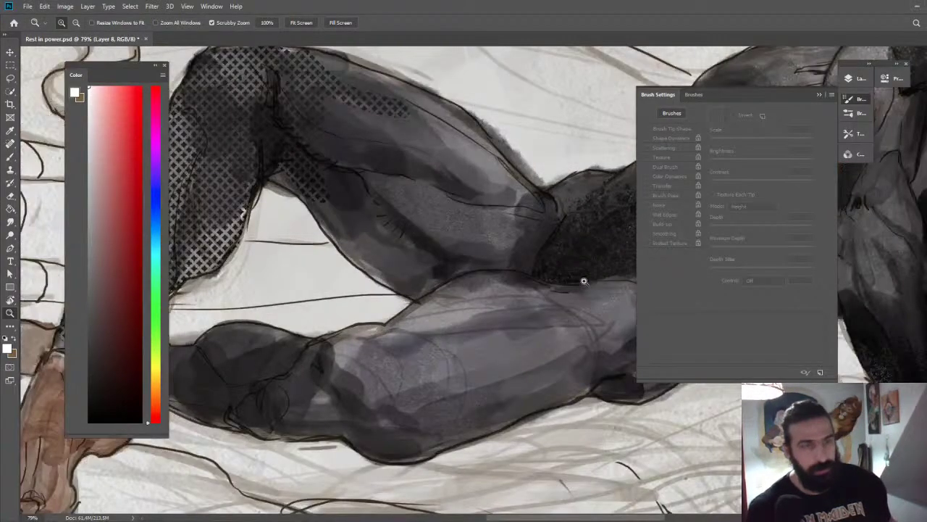
key("b")
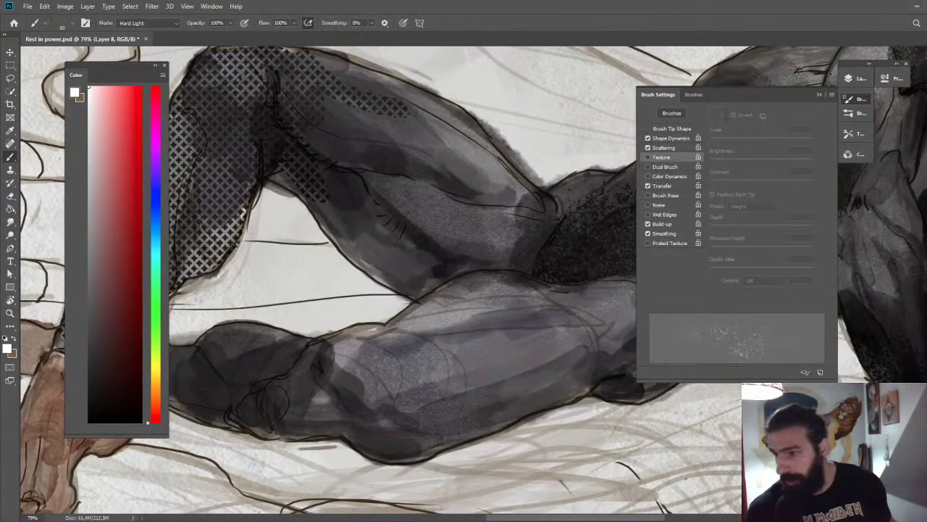
key("z")
scroll(535, 248, "down", 3)
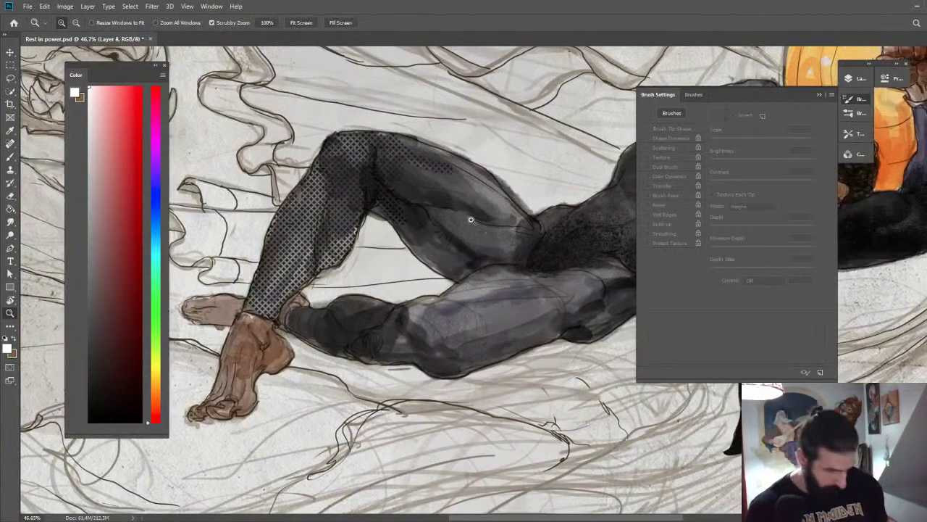
key("l")
right_click(444, 223)
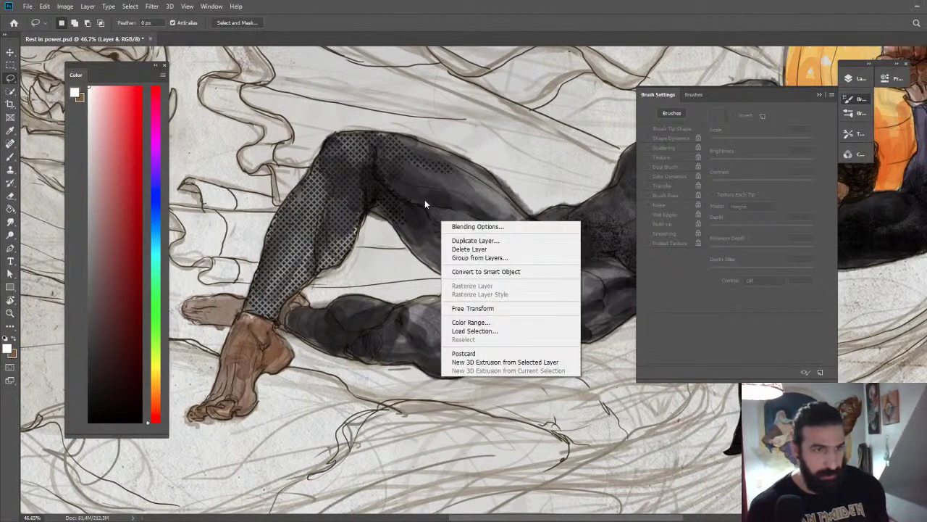
key("Escape")
key("b")
right_click(444, 217)
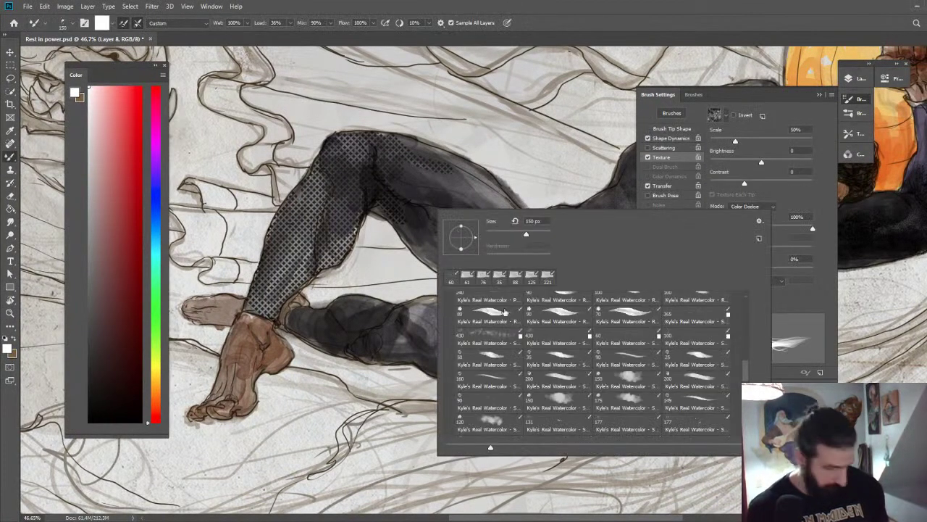
scroll(594, 362, "down", 5)
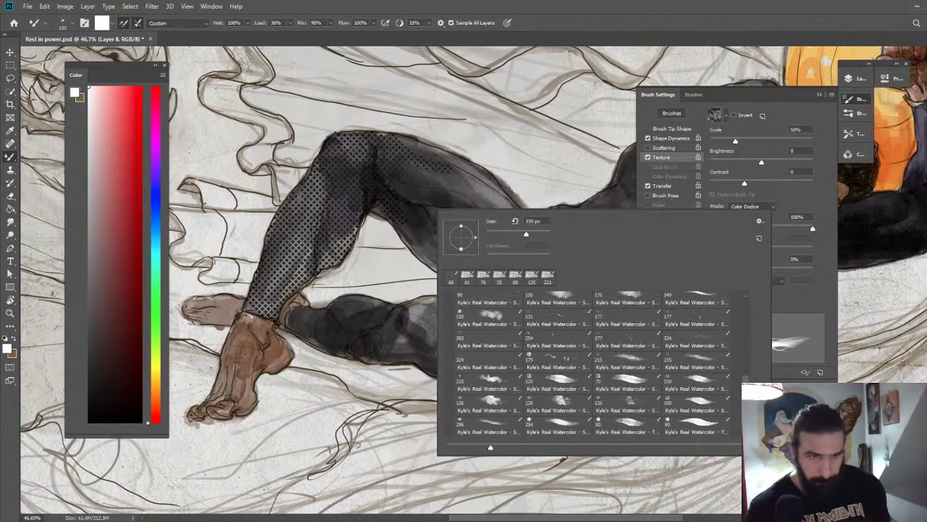
left_click(692, 323)
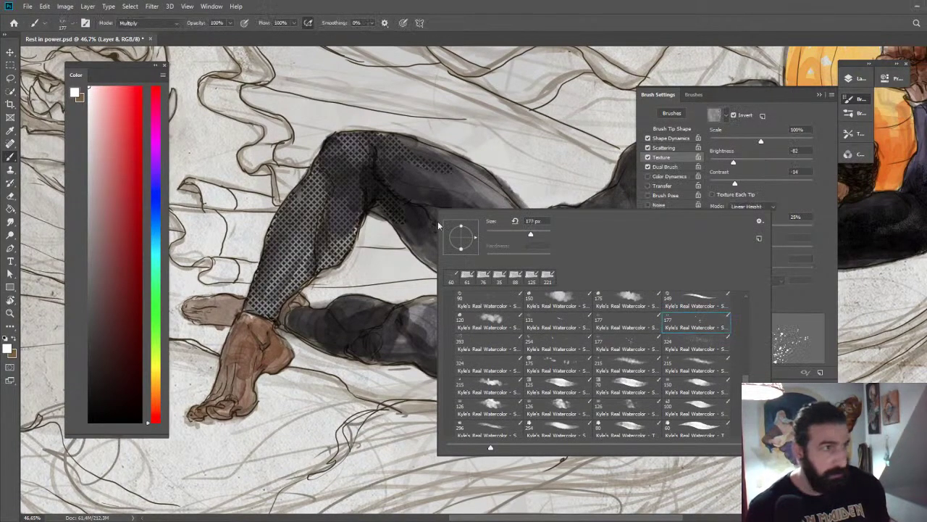
left_click(397, 196)
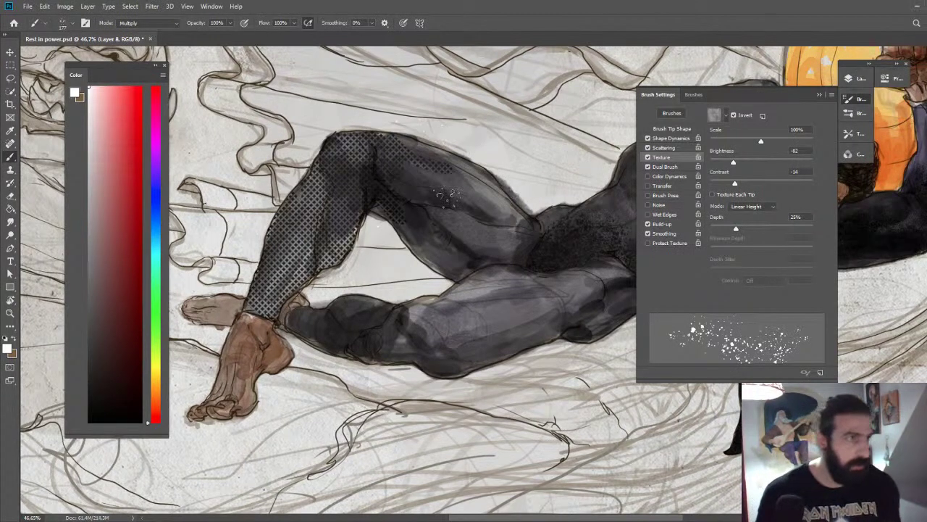
right_click(456, 216)
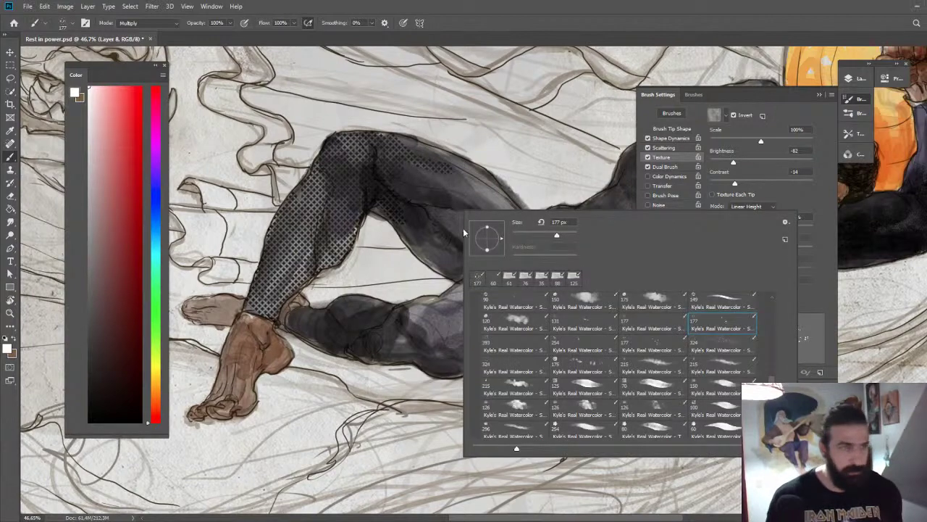
Sample a dark grey from the raised thigh and spatter dark specks over the thigh and knee with the brush at 91 px.
left_click(427, 182, "alt")
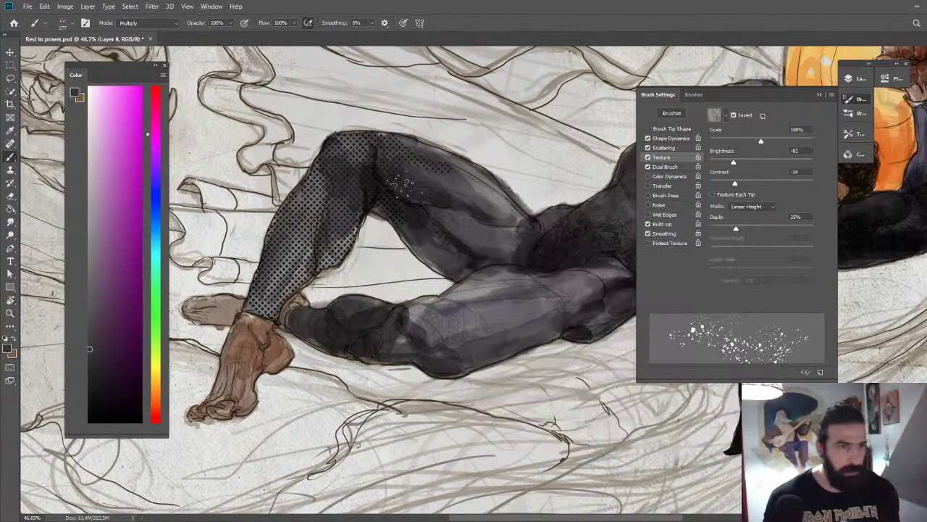
left_click_drag(468, 197, 429, 220)
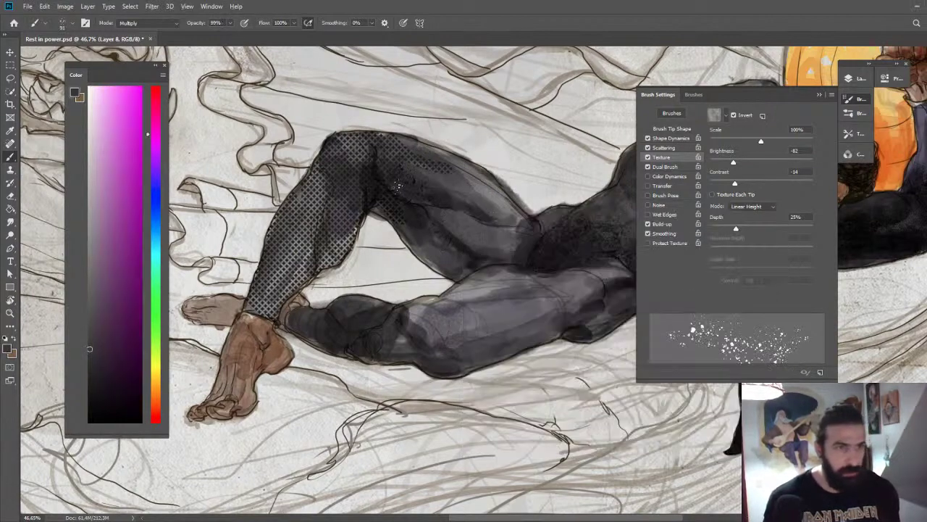
mouse_move(397, 187)
left_mouse_down()
mouse_move(476, 265)
mouse_move(405, 207)
mouse_move(421, 235)
mouse_move(468, 249)
mouse_move(420, 216)
mouse_move(375, 206)
mouse_move(370, 194)
mouse_move(345, 208)
left_mouse_up()
mouse_move(326, 161)
left_mouse_down()
mouse_move(325, 248)
mouse_move(331, 174)
mouse_move(336, 234)
left_mouse_up()
Lasso the upper side of the lower leg's thigh, spatter dark specks near its knee at 91 px, save the file and deselect.
key("z")
left_click_drag(564, 267, 486, 190)
left_click_drag(512, 292, 409, 254)
key("l")
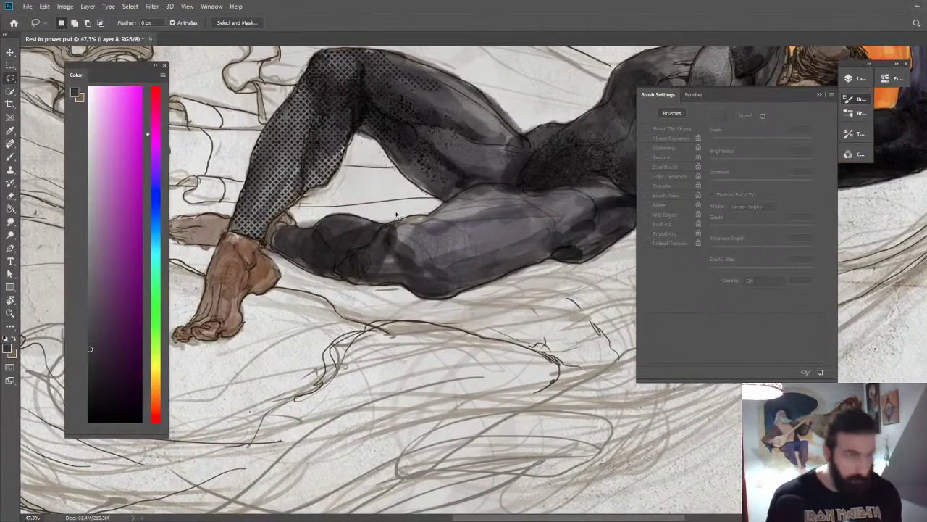
mouse_move(389, 226)
left_mouse_down()
mouse_move(389, 246)
mouse_move(408, 270)
mouse_move(437, 270)
mouse_move(549, 215)
left_mouse_up()
key("b")
left_click_drag(446, 263, 450, 262)
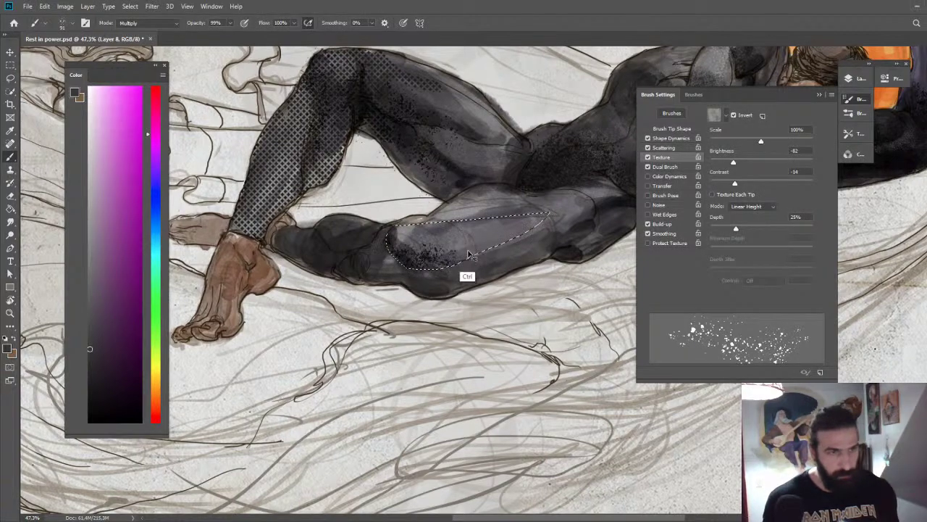
key("ctrl+s")
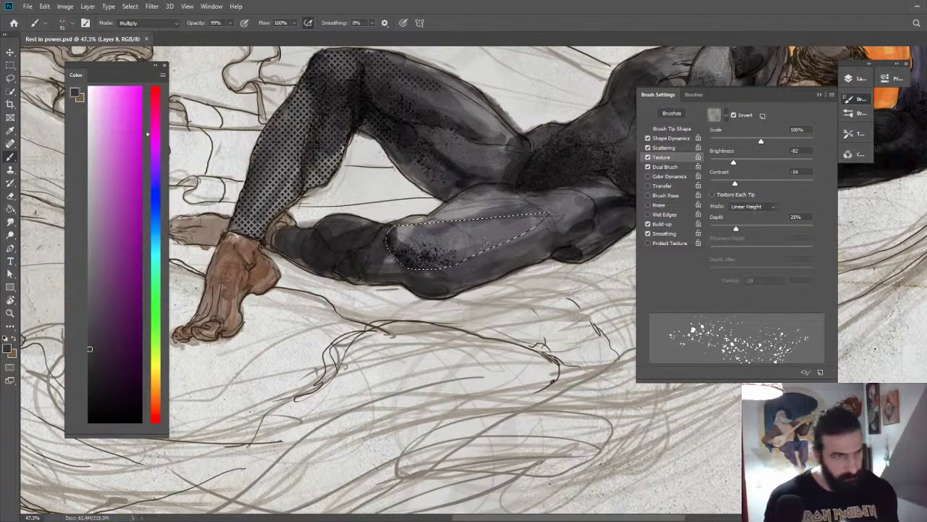
key("ctrl+d")
Choose another 177 px Kyle's Real Watercolor spatter brush in Multiply mode for texturing the upper body.
key("ctrl+space")
left_click_drag(532, 275, 427, 220)
left_click_drag(555, 245, 410, 169)
left_click_drag(462, 140, 493, 148)
key("b")
right_click(452, 192)
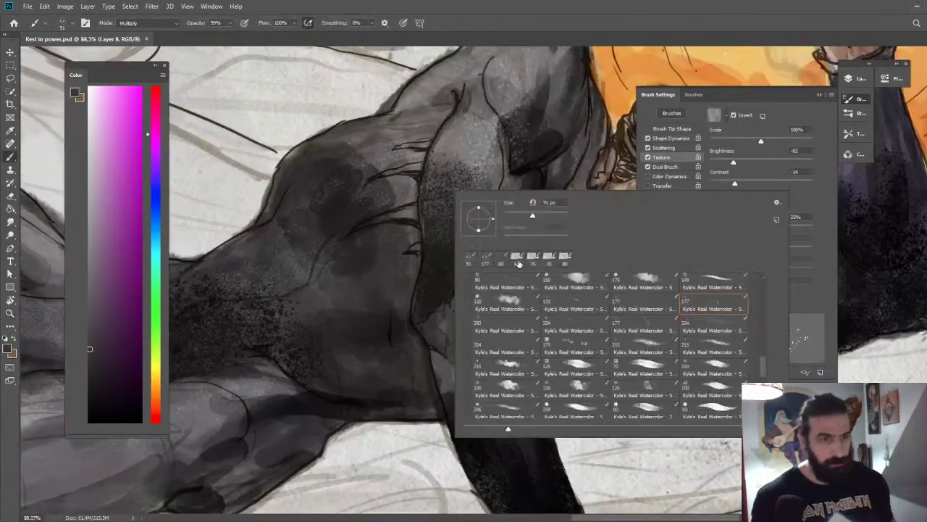
left_click(659, 321)
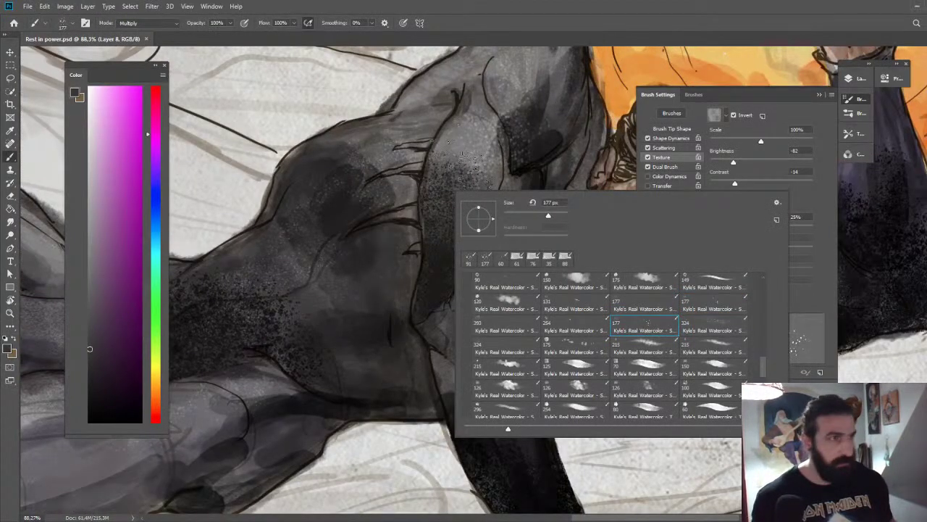
left_click(462, 125)
Undo a trial dark spatter, sample a mid-grey from the hanging upper arm and spatter over its highlight with the brush at 73 px.
left_click_drag(470, 113, 460, 170)
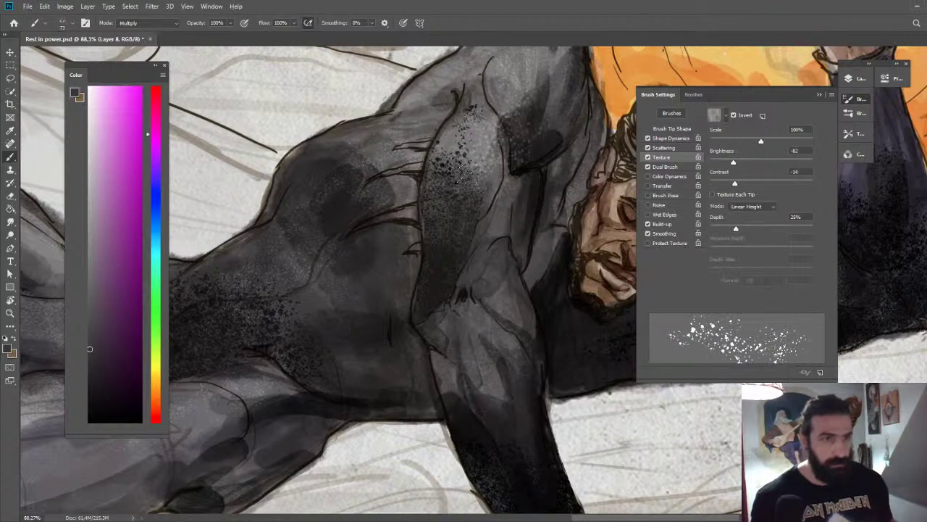
key("ctrl+z")
left_click(473, 136, "alt")
mouse_move(471, 119)
left_mouse_down()
mouse_move(456, 175)
mouse_move(464, 210)
mouse_move(439, 160)
left_mouse_up()
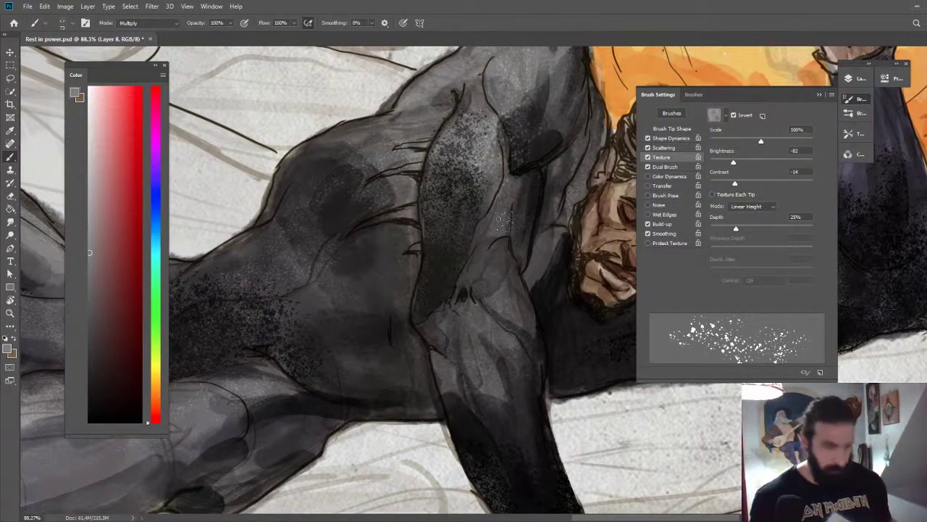
Lasso the back of the shoulder beside the hanging arm, spatter grey specks inside it with the brush at 37 px, and deselect.
mouse_move(439, 97)
left_mouse_down()
mouse_move(398, 105)
mouse_move(465, 79)
mouse_move(455, 112)
mouse_move(462, 116)
mouse_move(434, 108)
mouse_move(460, 106)
mouse_move(443, 81)
mouse_move(393, 107)
left_mouse_up()
key("l")
key("b")
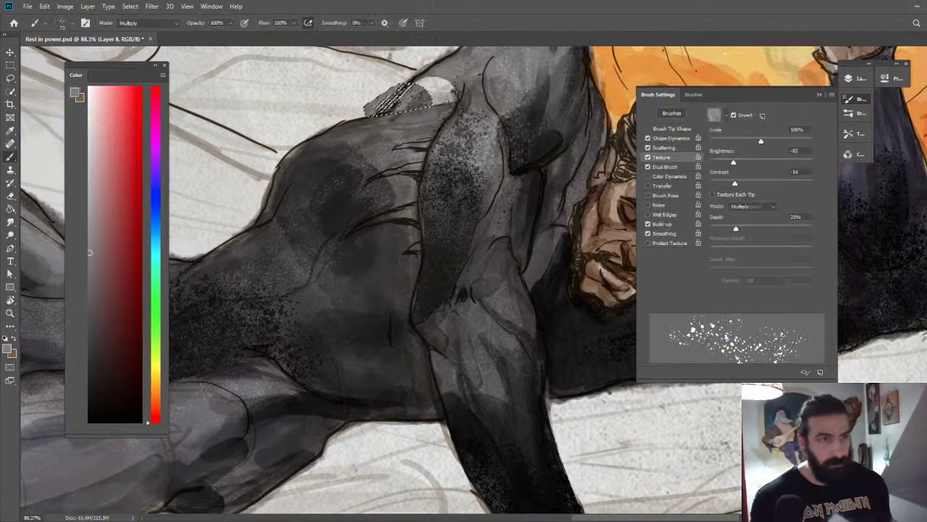
mouse_move(455, 96)
left_mouse_down()
mouse_move(439, 114)
mouse_move(439, 97)
left_mouse_up()
key("ctrl+d")
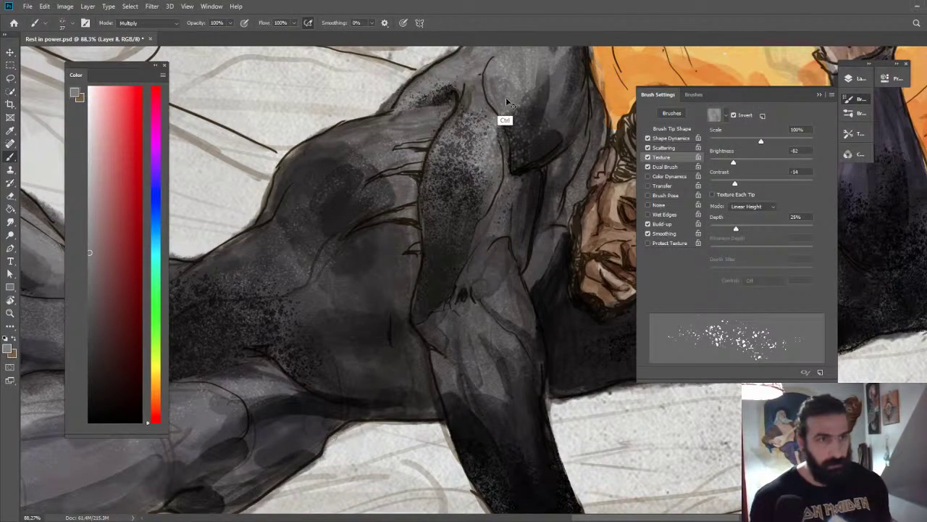
Collapse the Brush Settings panel to uncover the figure's torso and head.
key("z")
mouse_move(510, 103)
left_mouse_down()
mouse_move(504, 142)
mouse_move(484, 102)
left_mouse_up()
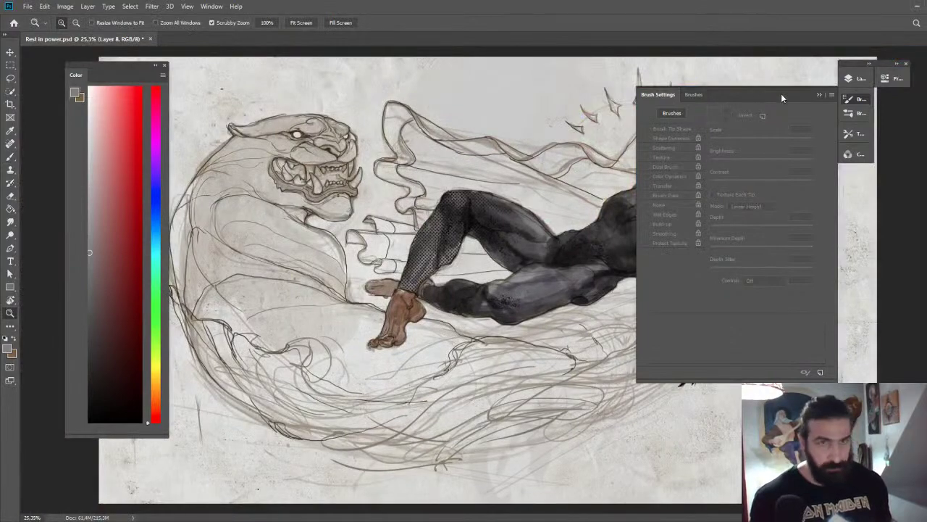
left_click(820, 94)
left_click_drag(711, 214, 729, 216)
Lasso the narrow strip of suit beside the neck, sample near-black, spatter it with the 37 px Multiply brush and deselect.
key("b")
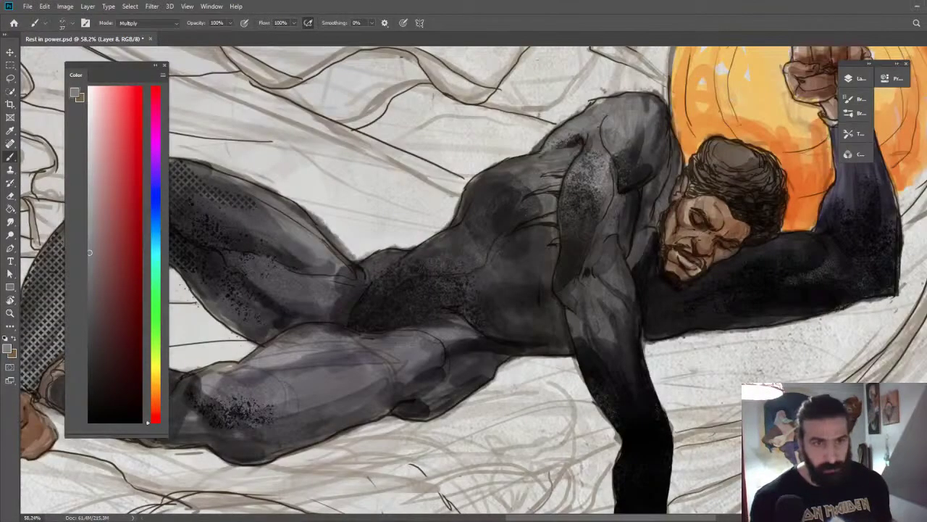
key("l")
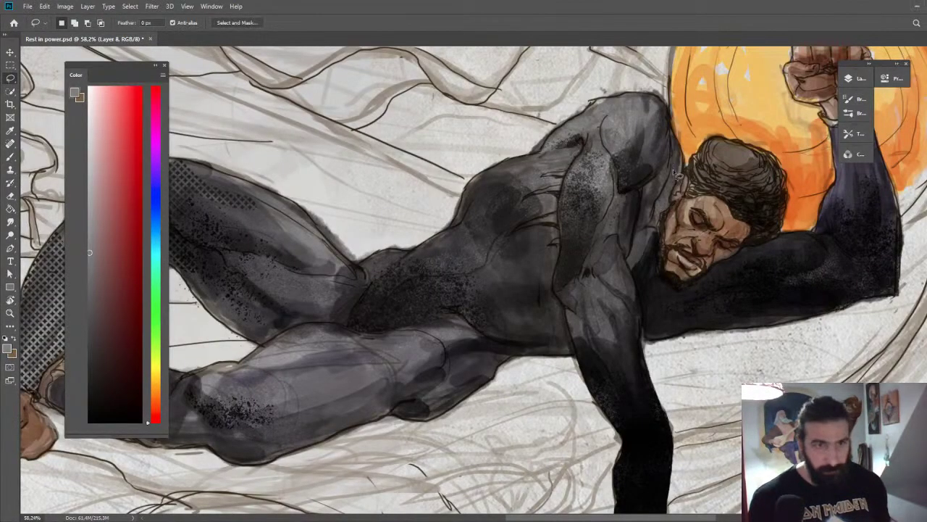
mouse_move(674, 173)
left_mouse_down()
mouse_move(647, 236)
mouse_move(632, 236)
mouse_move(671, 176)
left_mouse_up()
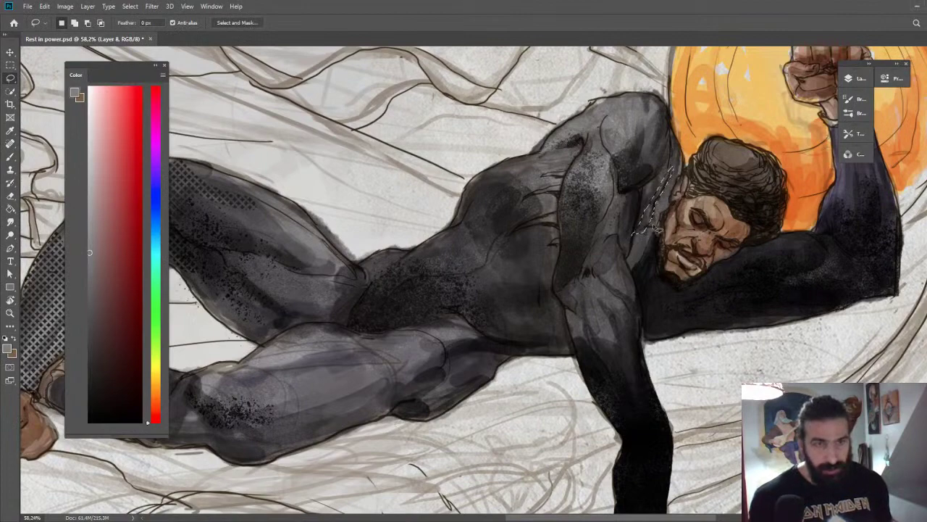
key("b")
left_click(655, 262, "alt")
mouse_move(654, 210)
left_mouse_down()
mouse_move(644, 226)
mouse_move(657, 199)
mouse_move(644, 163)
left_mouse_up()
key("ctrl+d")
Extend the lasso selection beside the neck upward along the back edge of the shoulder.
key("z")
mouse_move(709, 190)
left_mouse_down()
mouse_move(700, 145)
mouse_move(722, 140)
left_mouse_up()
left_click_drag(778, 184, 749, 117)
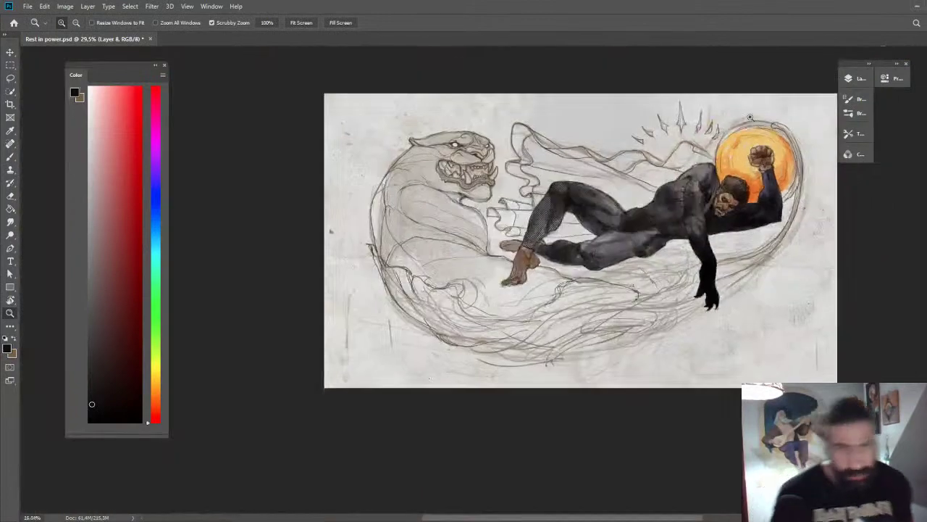
mouse_move(622, 236)
left_mouse_down()
mouse_move(799, 265)
mouse_move(843, 254)
left_mouse_up()
key("b")
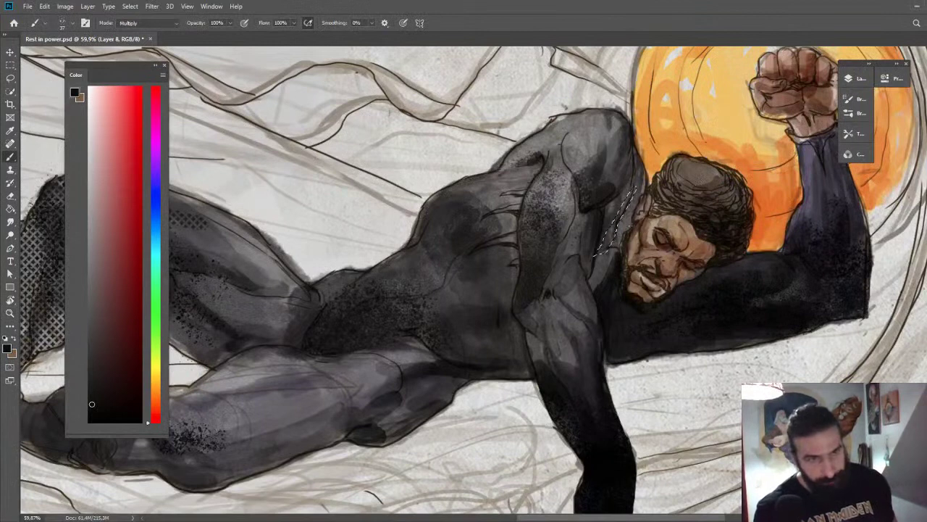
key("l")
mouse_move(633, 172)
left_mouse_down()
mouse_move(610, 214)
mouse_move(601, 261)
mouse_move(636, 204)
mouse_move(635, 152)
left_mouse_up()
key("v")
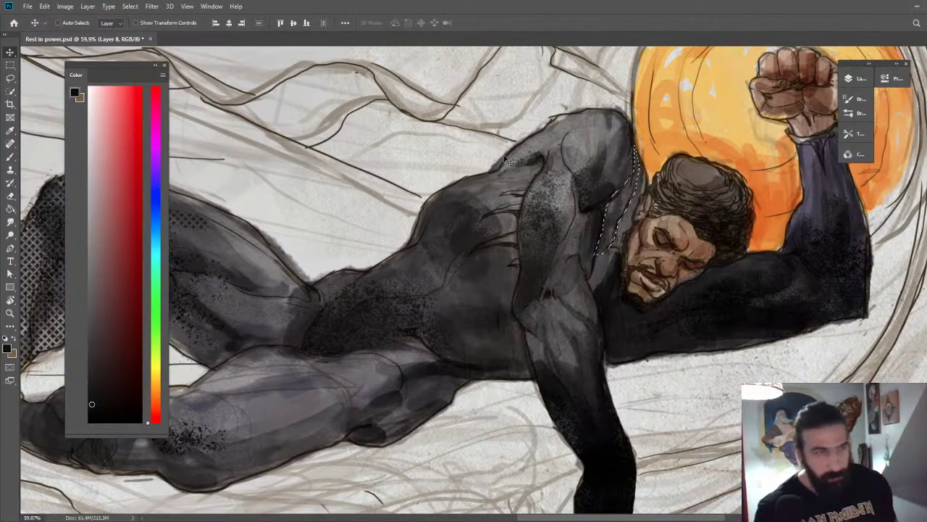
Sample a dark grey, spatter it inside the shoulder selection with the 37 px Multiply brush, save the file and deselect.
key("x")
key("b")
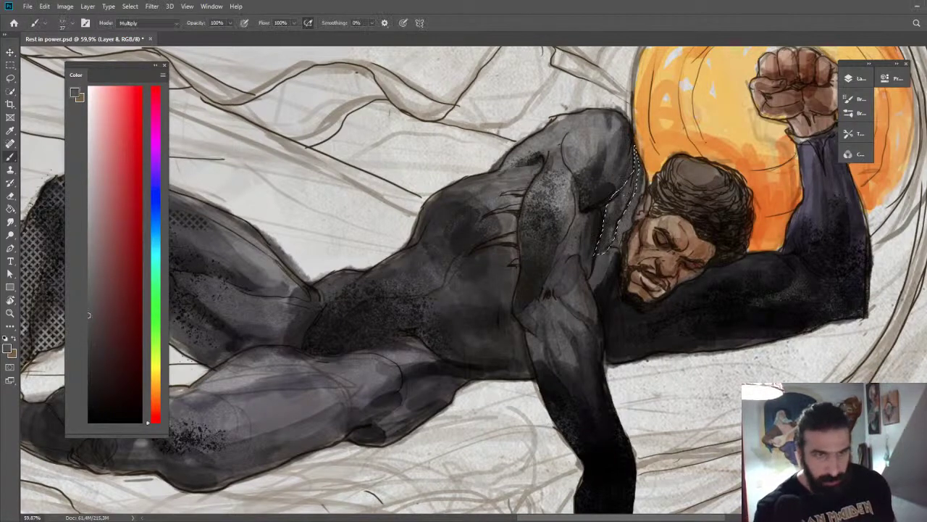
key("ctrl+s")
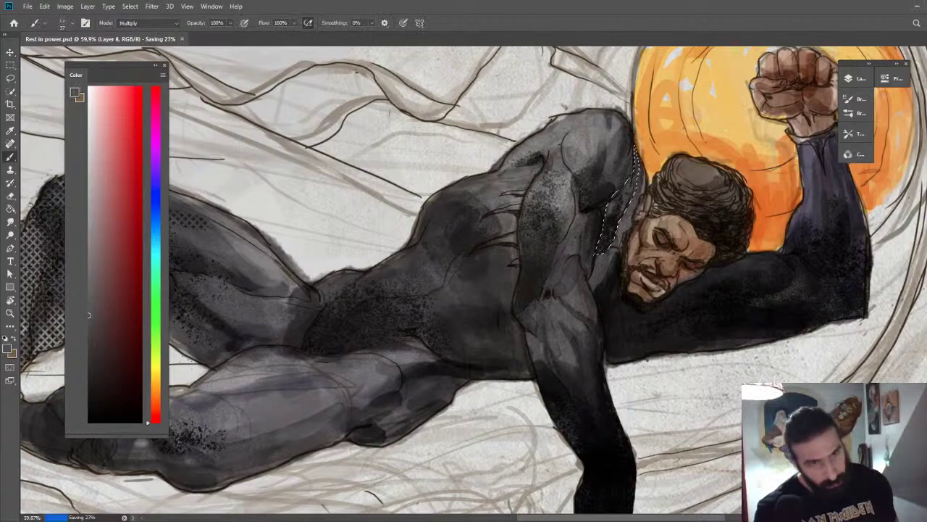
key("ctrl+d")
Spatter near-black along the outer edge of the hanging forearm, and sampled mid-grey over its highlight, using the 37 px Multiply brush.
key("z")
left_click_drag(652, 231, 660, 161)
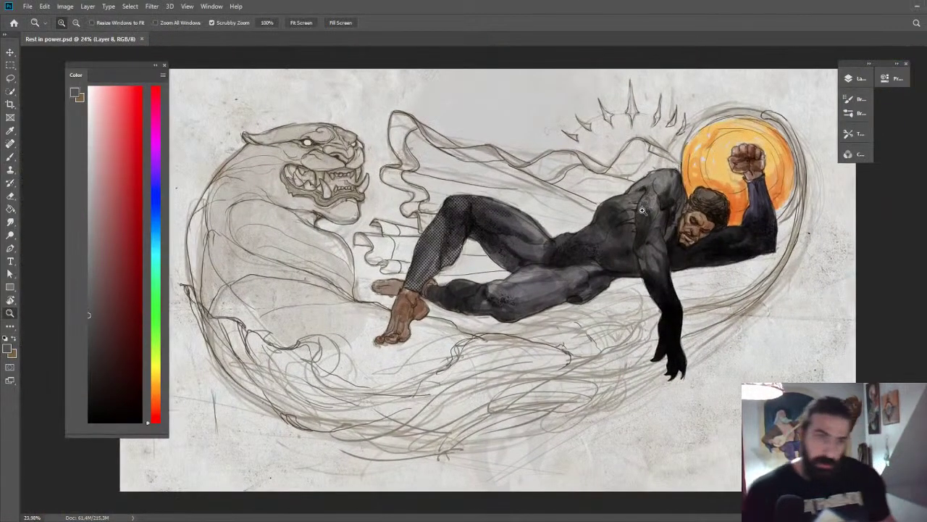
left_click_drag(673, 338, 718, 337)
key("b")
key("x")
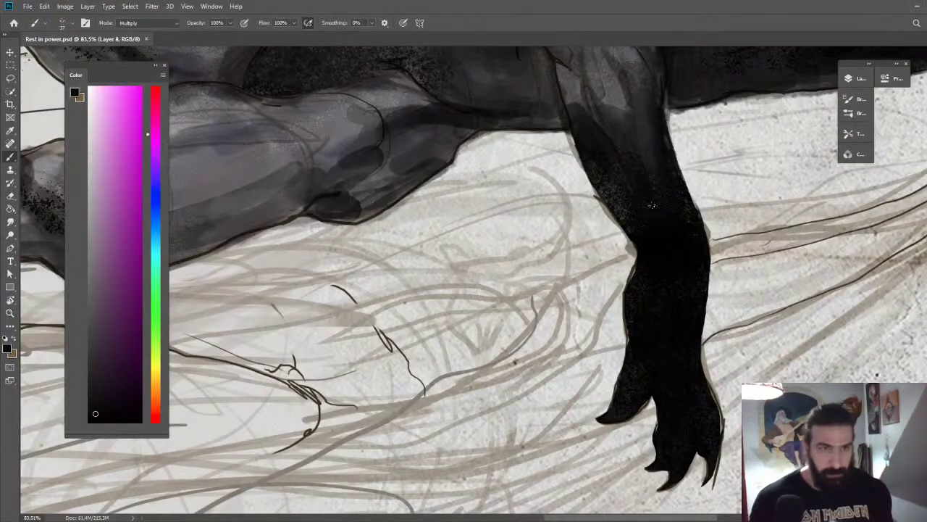
left_click_drag(573, 94, 612, 140)
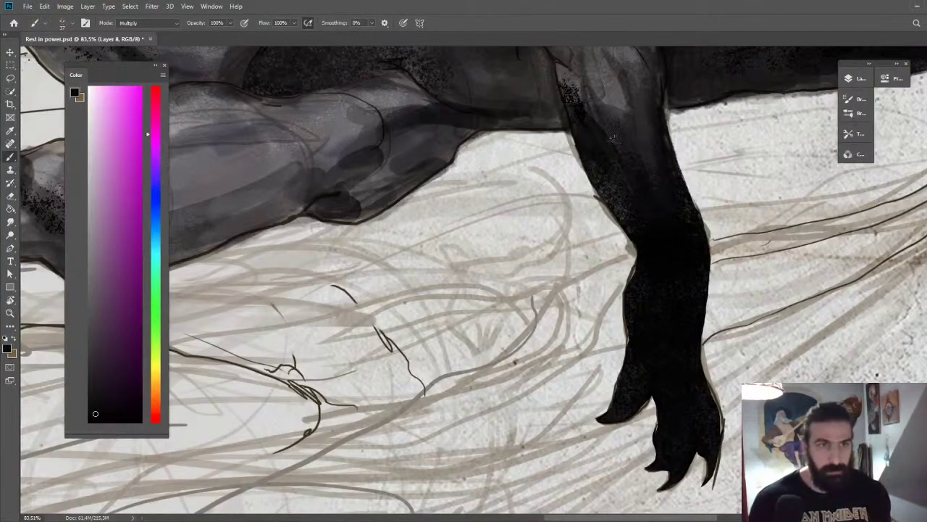
mouse_move(101, 379)
left_mouse_down()
mouse_move(71, 276)
mouse_move(76, 290)
left_mouse_up()
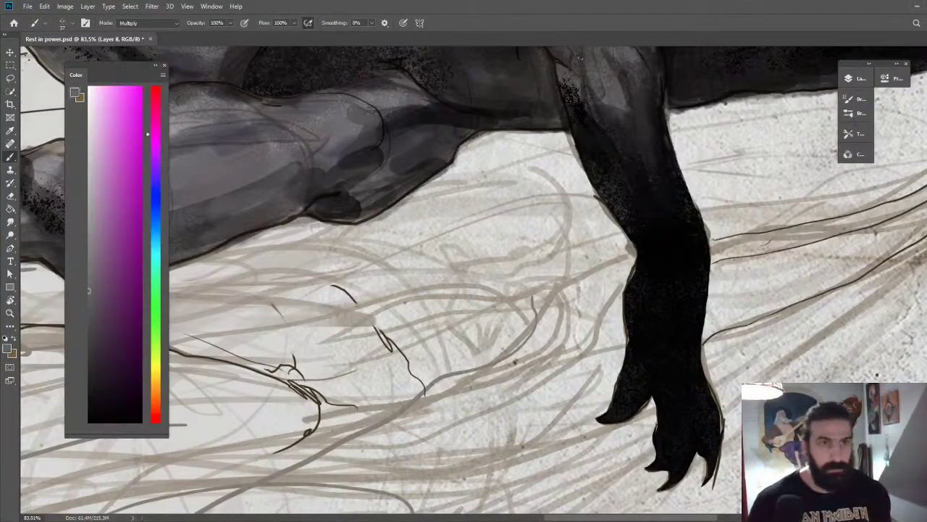
mouse_move(598, 104)
left_mouse_down()
mouse_move(644, 150)
mouse_move(617, 120)
left_mouse_up()
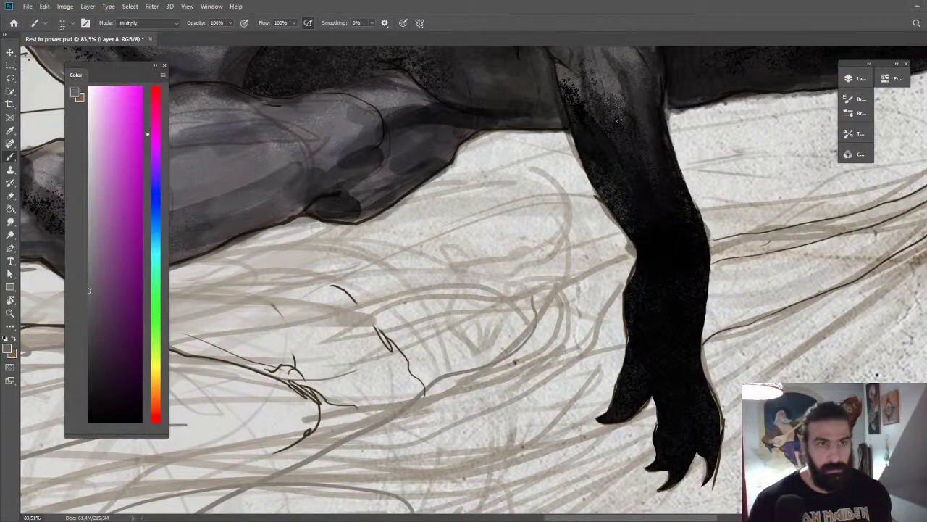
Try erasing small spots of the dark shading on the hanging upper arm just above the elbow.
key("z")
mouse_move(658, 166)
left_mouse_down()
mouse_move(615, 89)
mouse_move(644, 148)
left_mouse_up()
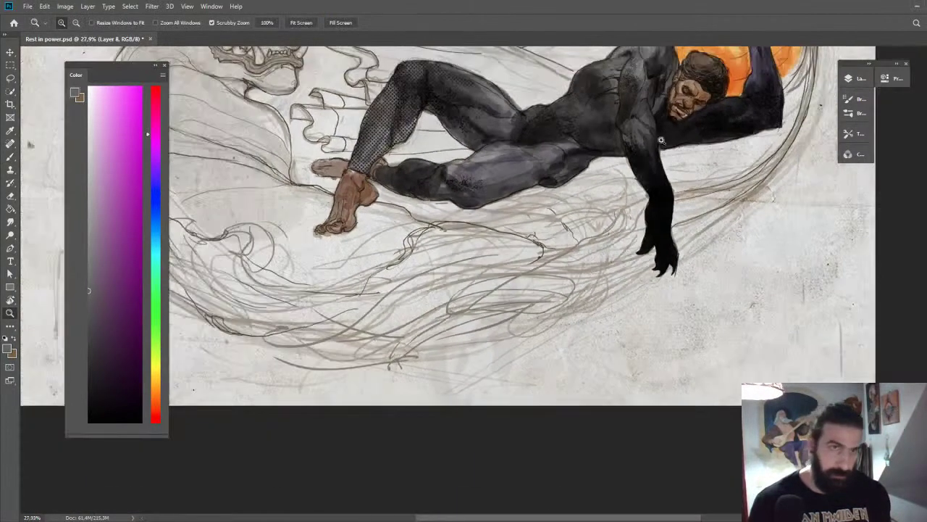
mouse_move(667, 108)
left_mouse_down()
mouse_move(652, 180)
mouse_move(634, 152)
left_mouse_up()
key("e")
key("ctrl+z")
left_click_drag(600, 200, 606, 184)
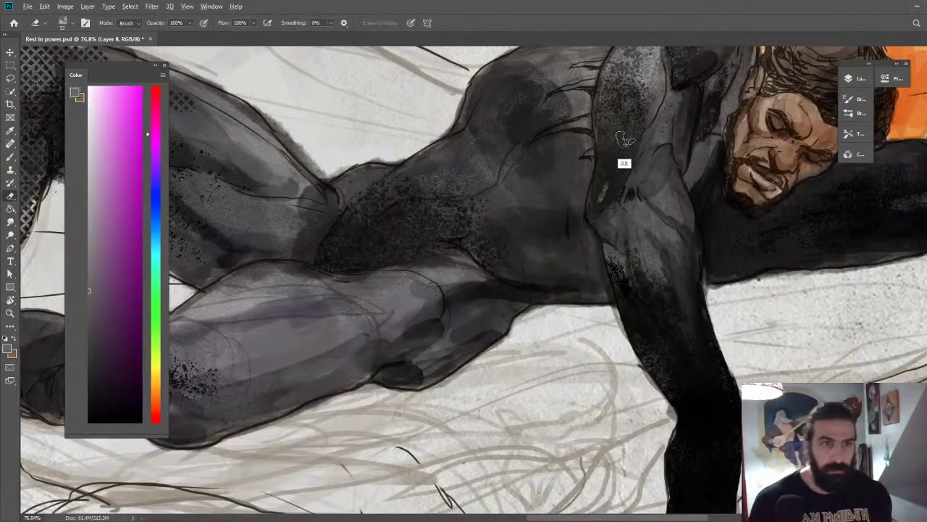
left_click_drag(626, 139, 593, 148)
key("ctrl+z")
Hide the Layer 5 line art to examine the figure's colours on their own, and show it again.
key("z")
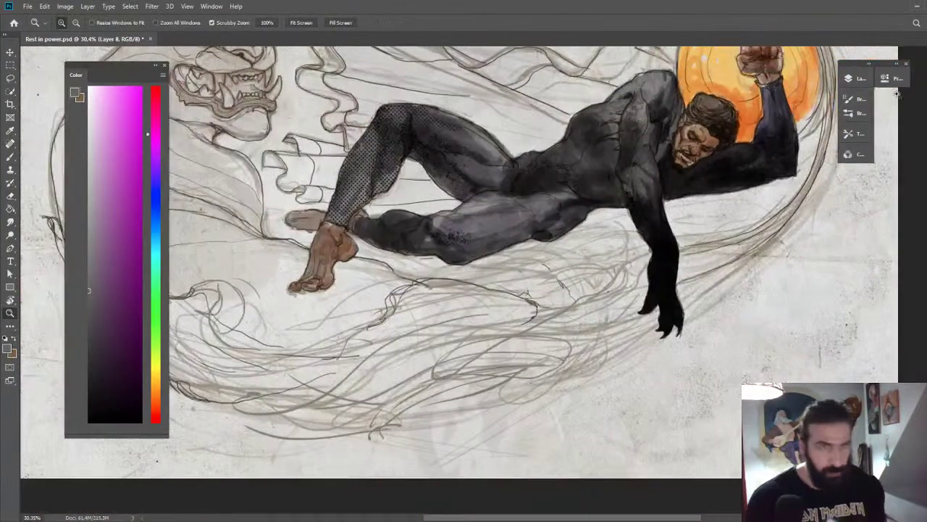
left_click(859, 80)
left_click(725, 163)
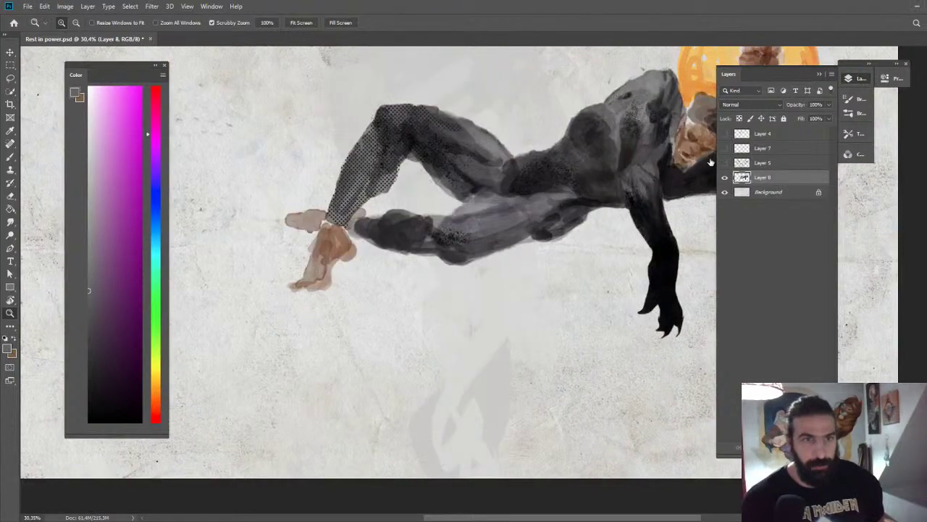
left_click_drag(642, 166, 600, 126)
left_click_drag(548, 260, 665, 217)
left_click(725, 163)
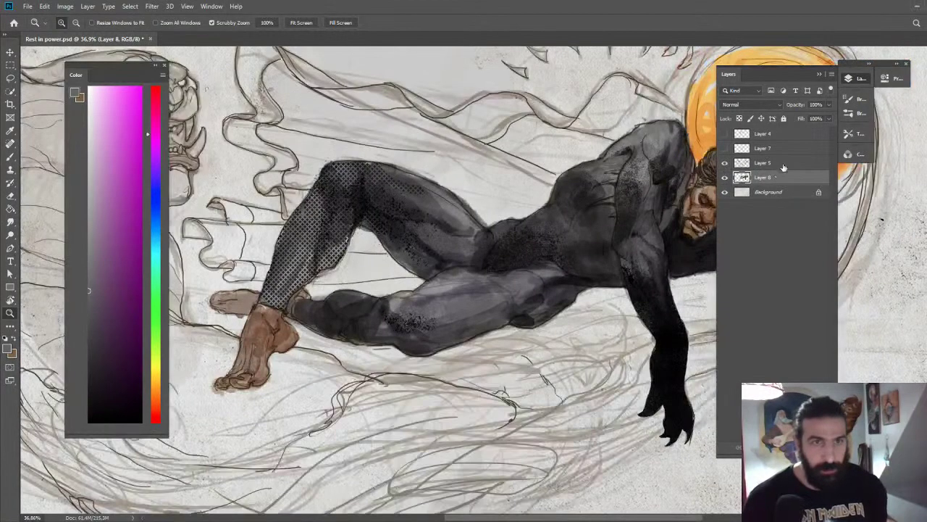
Select Layer 5, add a new layer above it and collapse the Layers panel.
left_click(782, 163)
left_click(803, 447)
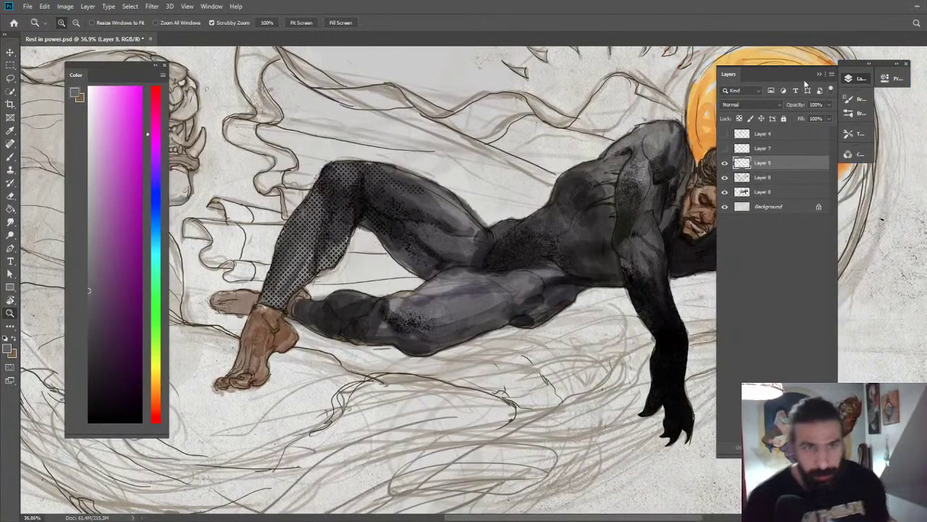
left_click(820, 74)
left_click_drag(733, 216, 784, 208)
Collapse the watercolor brush folder, expand the BARONTIERI folder, and undo the newly added layer.
key("b")
right_click(629, 220)
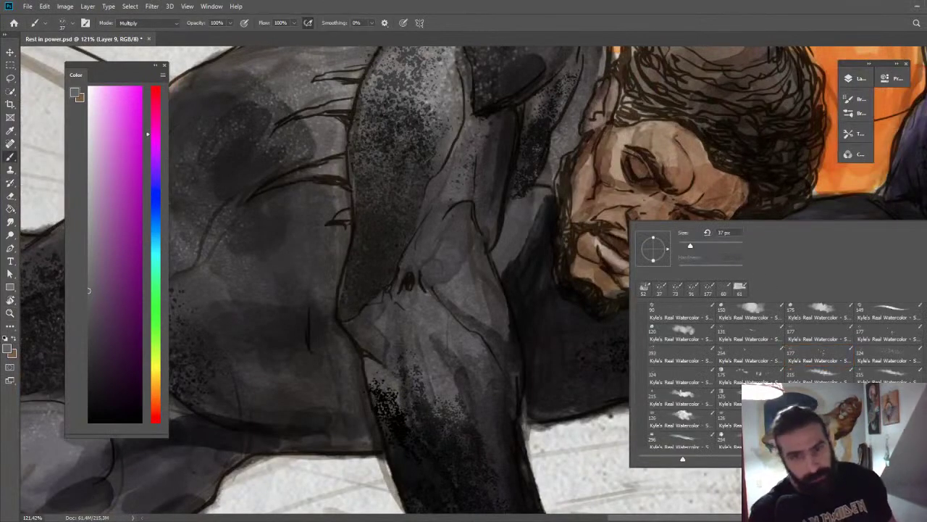
scroll(778, 376, "up", 5)
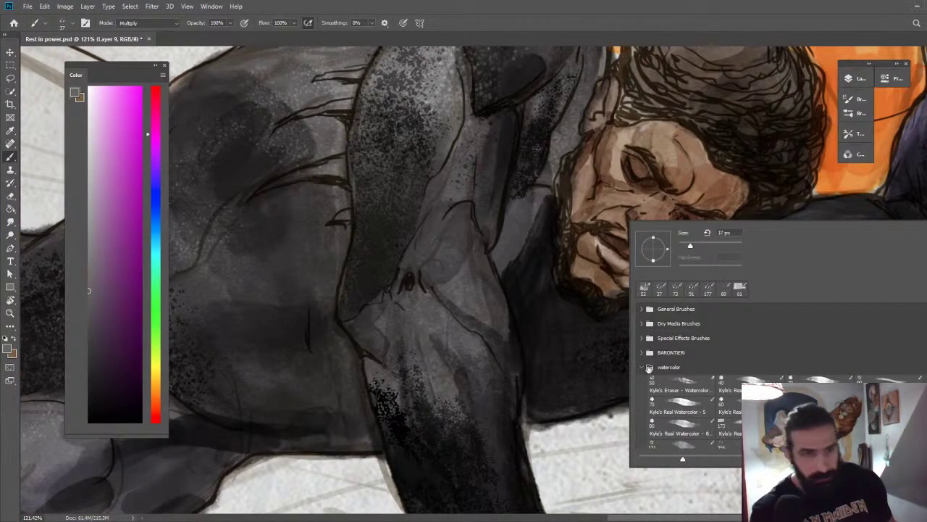
left_click(643, 367)
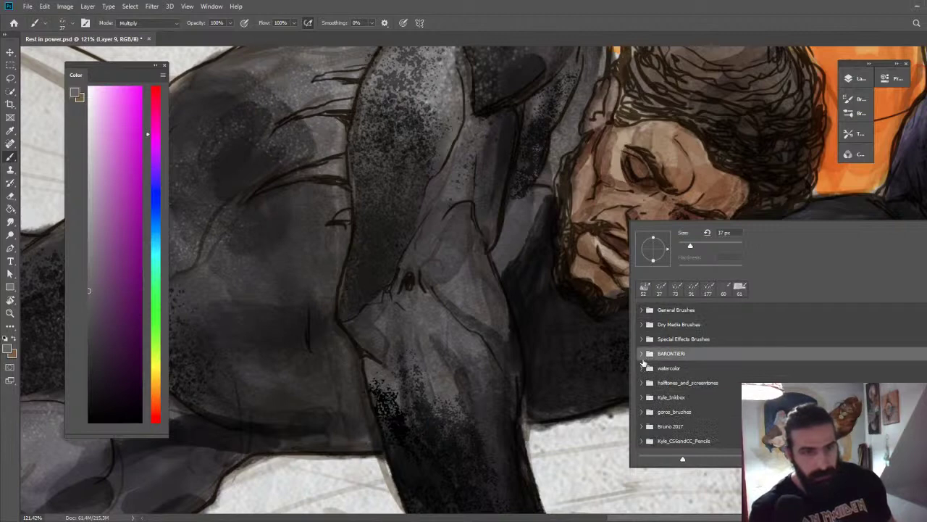
left_click(642, 354)
left_click_drag(912, 330, 912, 353)
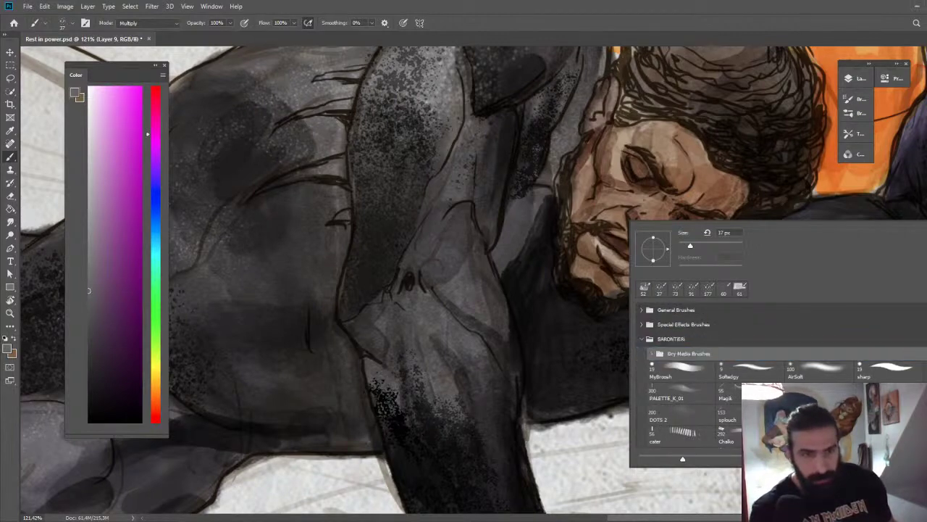
key("ctrl+z")
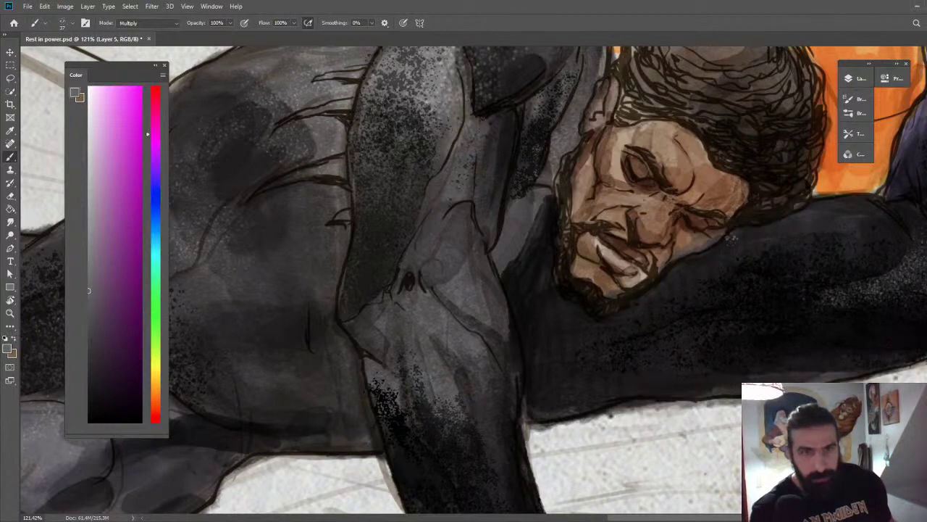
Choose the BAKTERIA 1 brush from the BARONTIERI folder and reduce its size to 26 px.
right_click(730, 236)
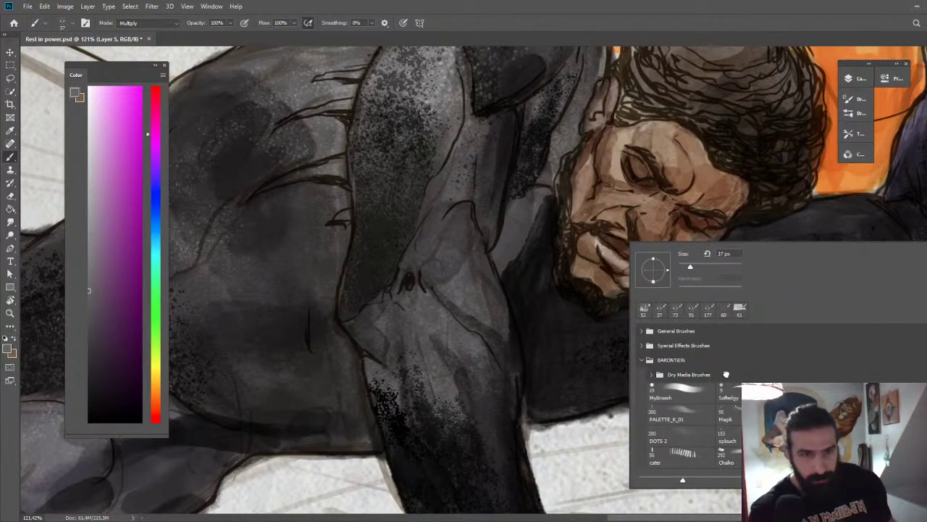
left_click_drag(726, 374, 745, 355)
scroll(745, 355, "down", 3)
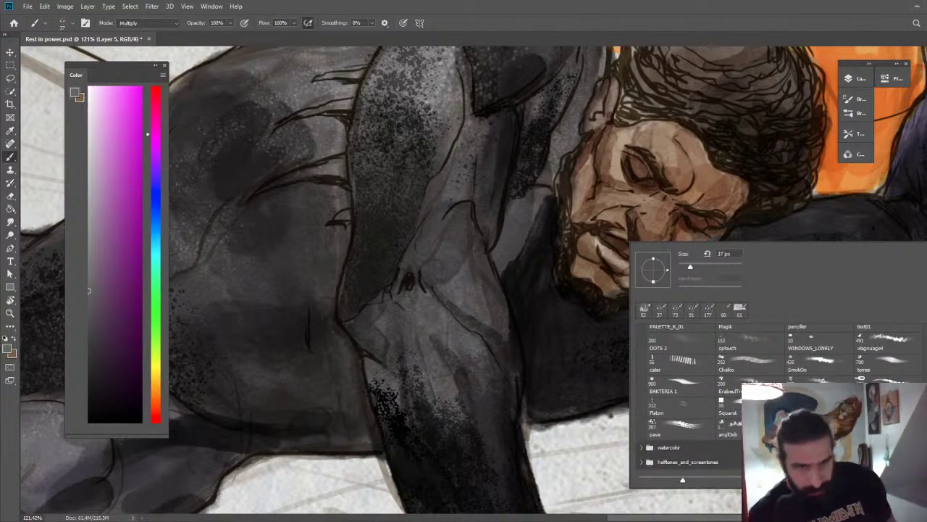
scroll(688, 398, "up", 1)
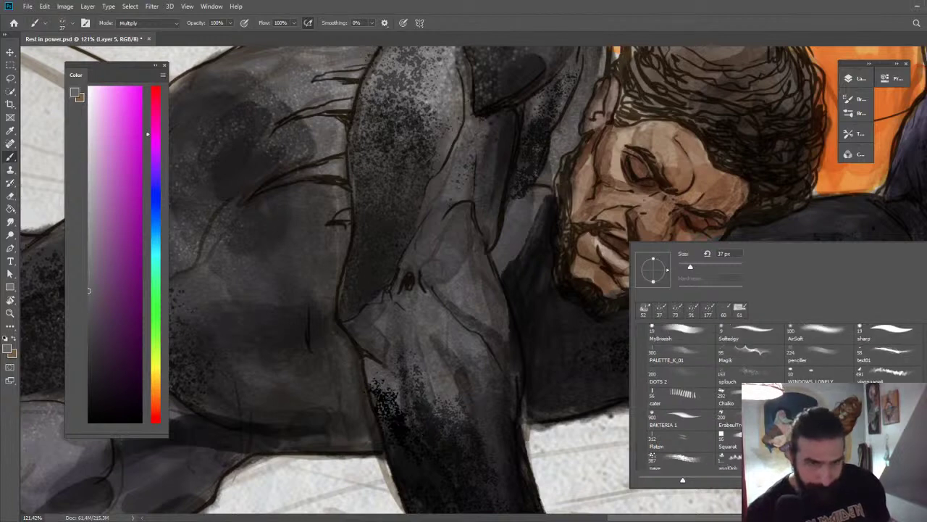
left_click(681, 423)
left_click(690, 267)
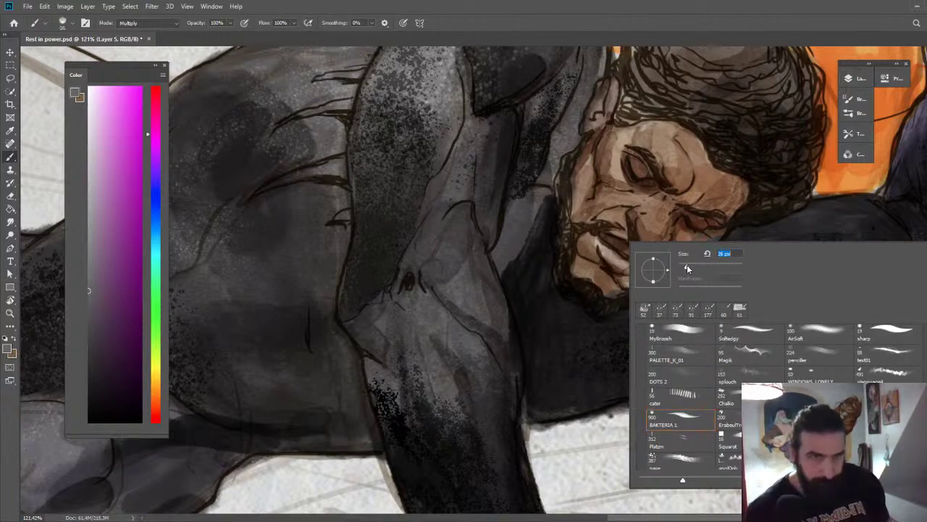
Rotate the view around the face, sample the cheek's skin tone, lighten it to pale peach and stroke beside the nose.
left_click(621, 209)
left_click_drag(656, 219, 628, 274)
key("ctrl+space")
mouse_move(620, 207)
left_mouse_down()
mouse_move(675, 184)
mouse_move(570, 78)
left_mouse_up()
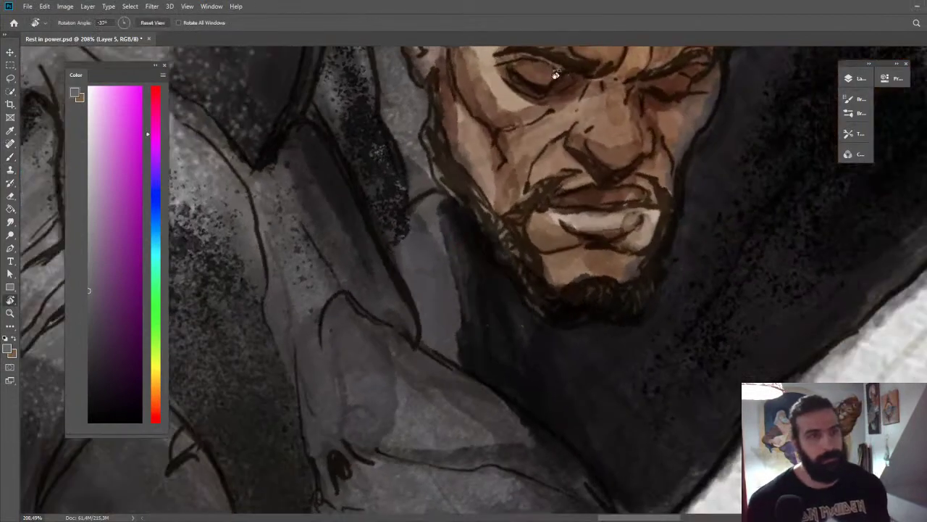
key("b")
key("shift+b")
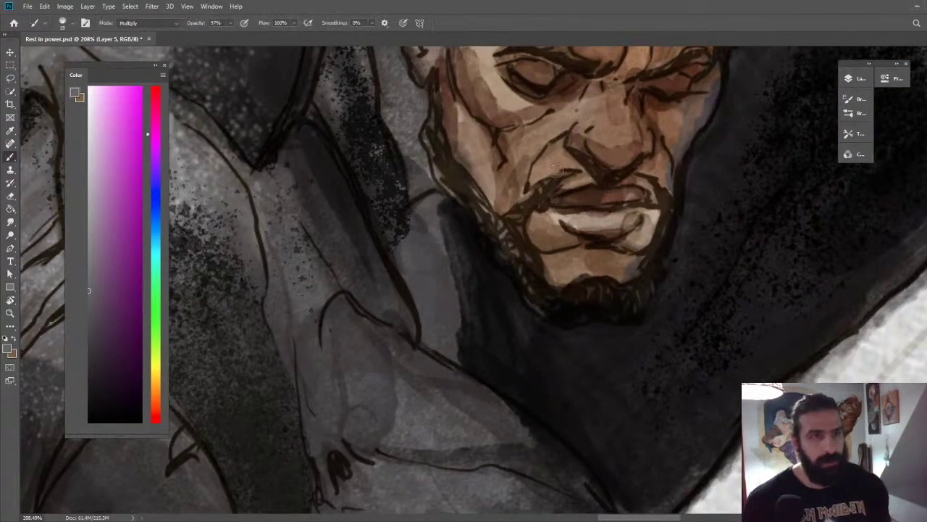
left_click(556, 179, "alt")
left_click(99, 118)
left_click_drag(584, 160, 575, 173)
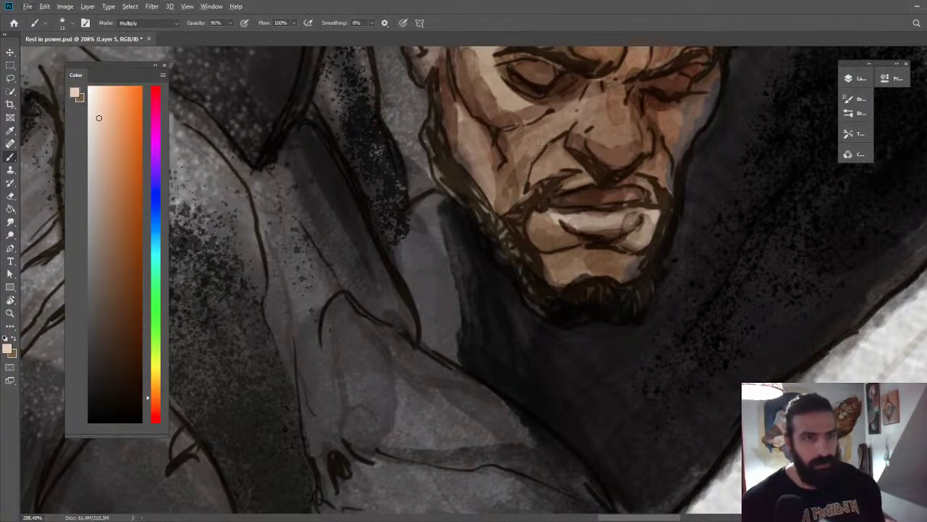
Switch the brush to Normal mode at 100% opacity and stroke a pale yellowish cream on the cheek beside the nose.
left_click(145, 23)
left_click(145, 29)
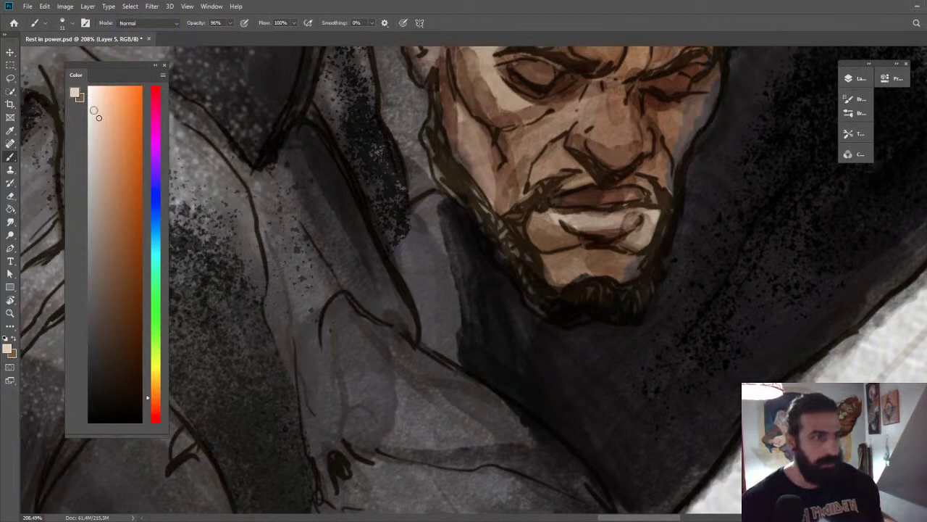
left_click(92, 107)
left_click_drag(166, 391, 163, 370)
left_click_drag(565, 154, 560, 152)
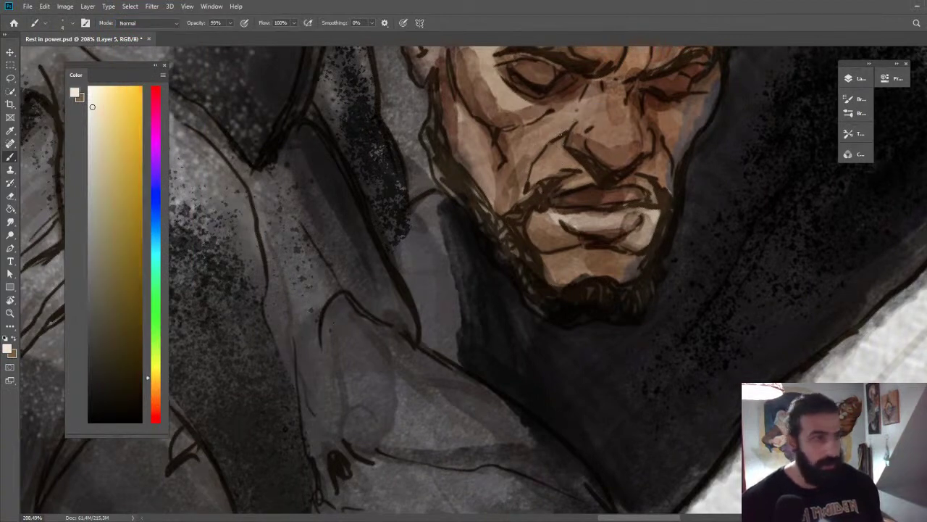
left_click_drag(230, 23, 235, 37)
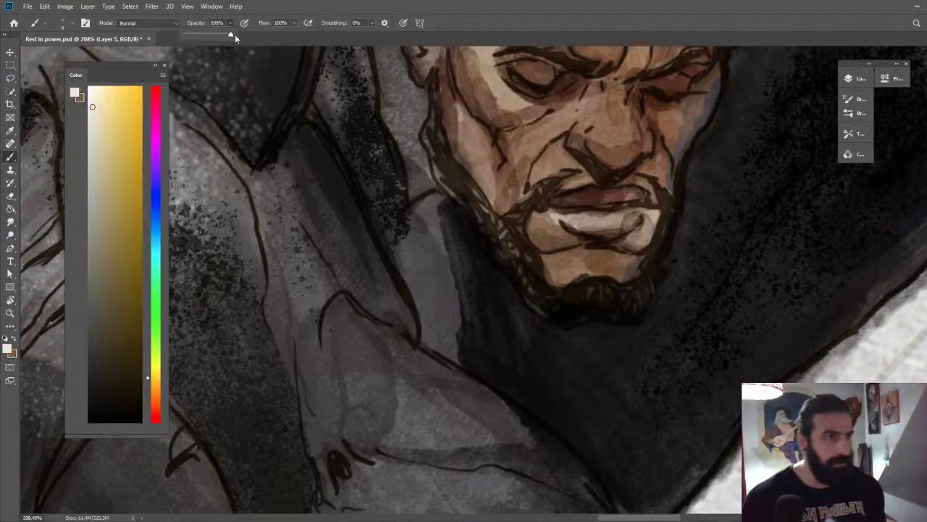
Add a new layer above Layer 5 and paint a pale highlight on it, on the cheek beside the nose.
left_click(855, 78)
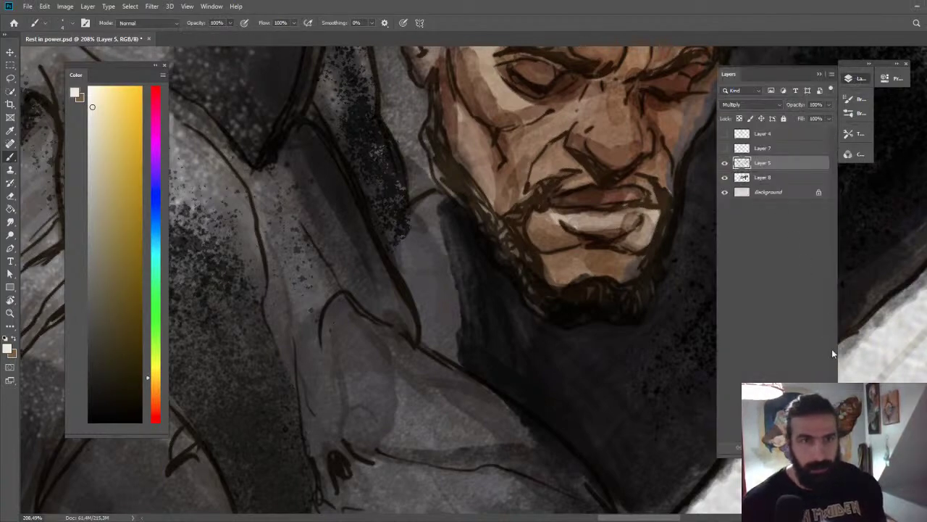
key("ctrl+shift+alt+n")
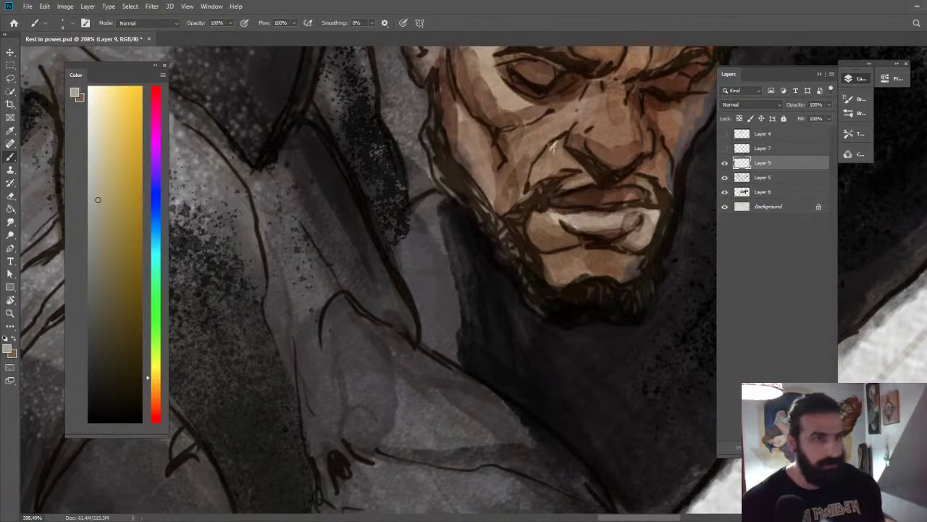
left_click(555, 176, "alt")
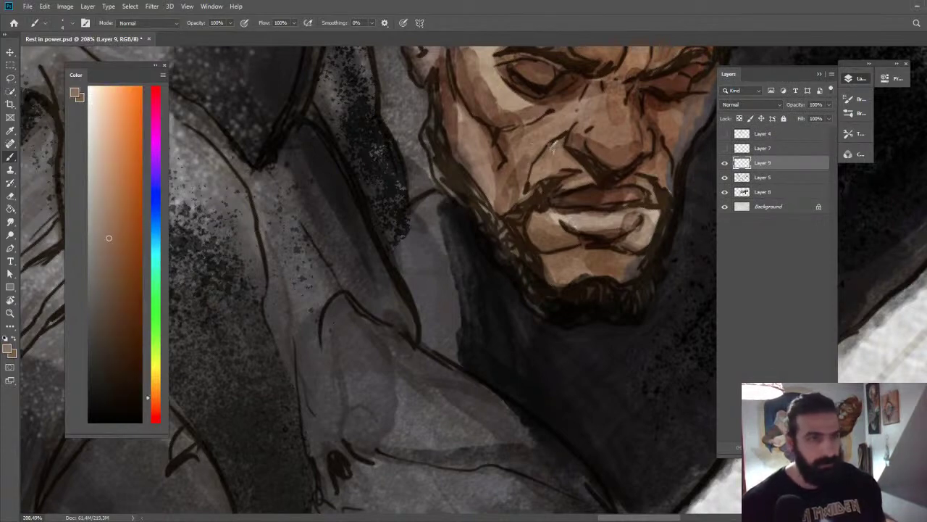
Sample the dark brown of the cheek crease and hatch short strokes across the cheek next to it.
left_click(505, 145, "alt")
right_click(508, 138, "alt")
mouse_move(510, 143)
left_mouse_down()
mouse_move(517, 168)
mouse_move(520, 145)
mouse_move(527, 150)
left_mouse_up()
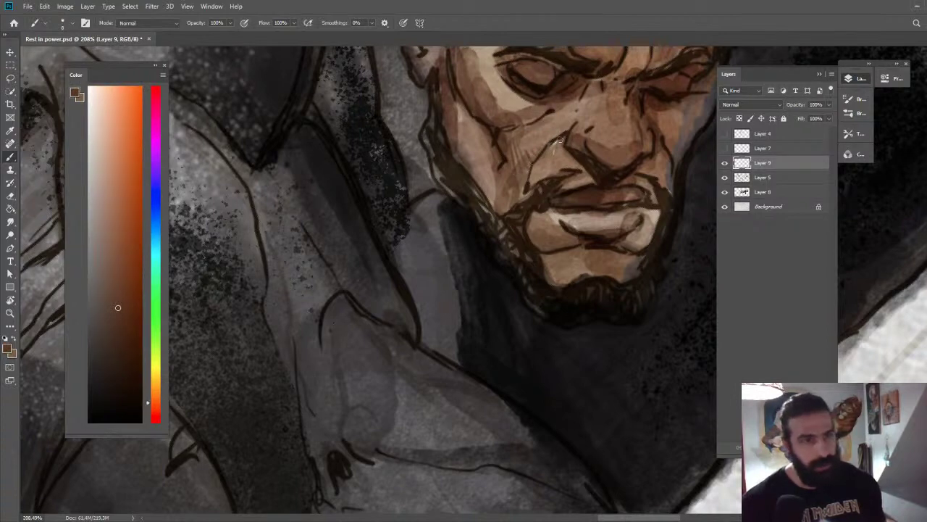
Sample the light skin tone near the mouth, shift it to pale yellow and hatch highlights on the cheek beside the nose.
left_click(559, 182, "alt")
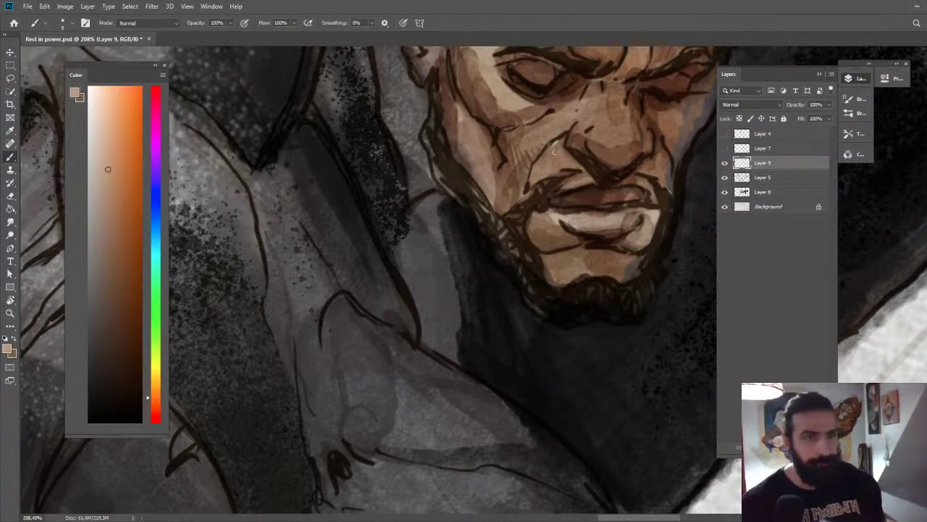
left_click_drag(557, 142, 561, 150)
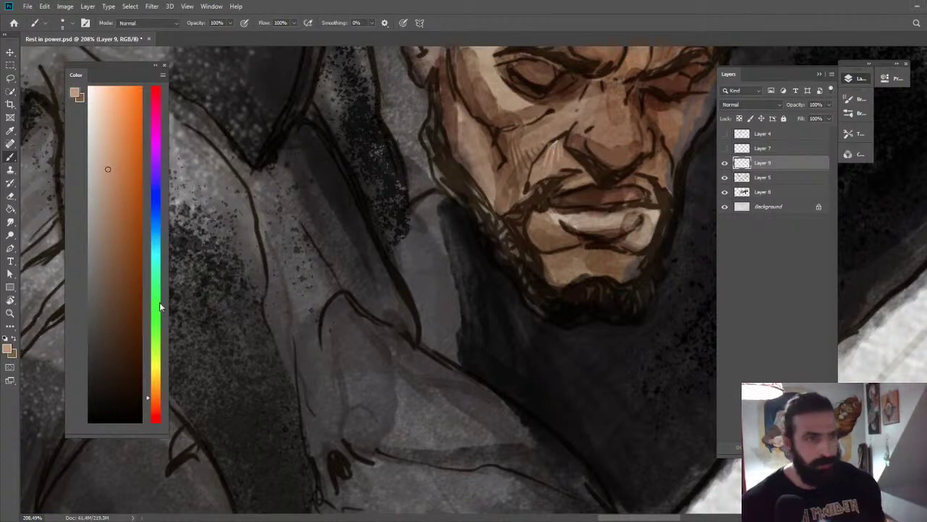
left_click(155, 374)
left_click_drag(107, 167, 102, 158)
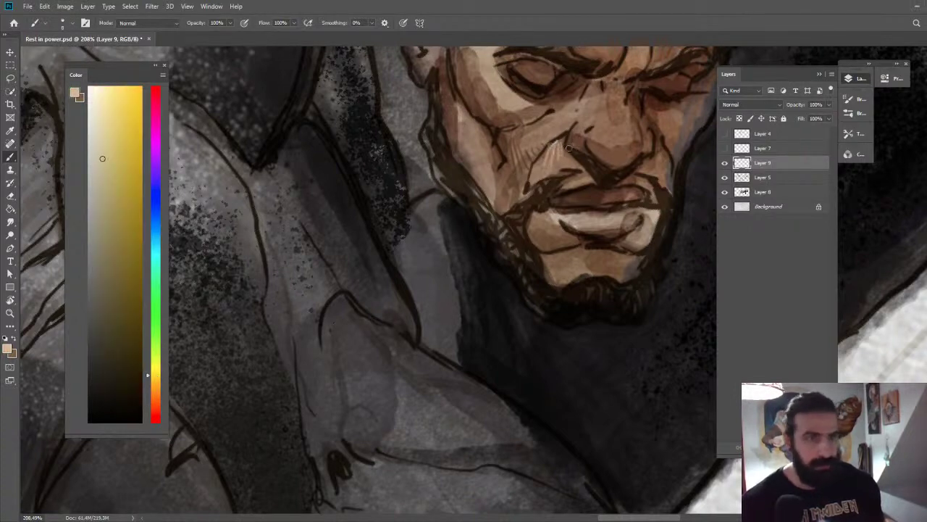
mouse_move(551, 153)
left_mouse_down()
mouse_move(563, 148)
mouse_move(568, 170)
mouse_move(518, 170)
left_mouse_up()
Sample the dark brown line colour and hatch below the eye, lightening the brown for the strokes towards the nose.
key("z")
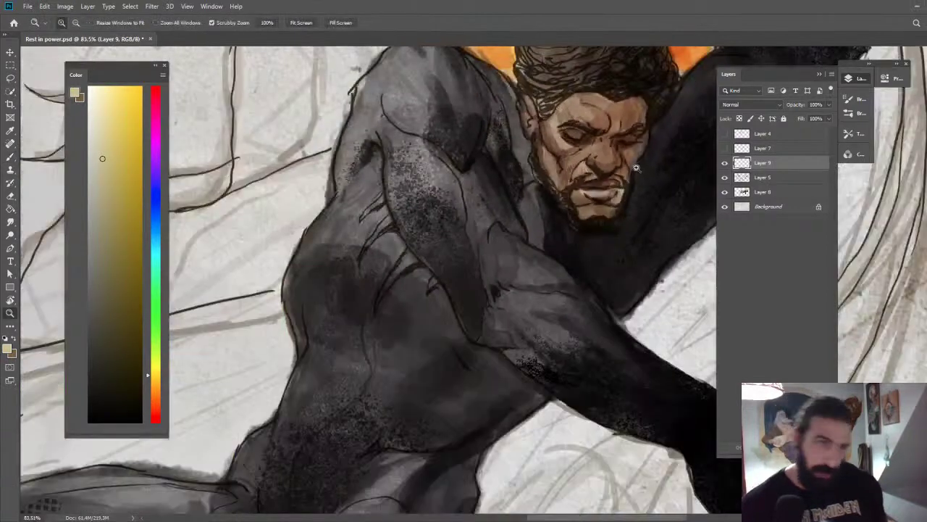
left_click_drag(597, 171, 660, 147)
key("b")
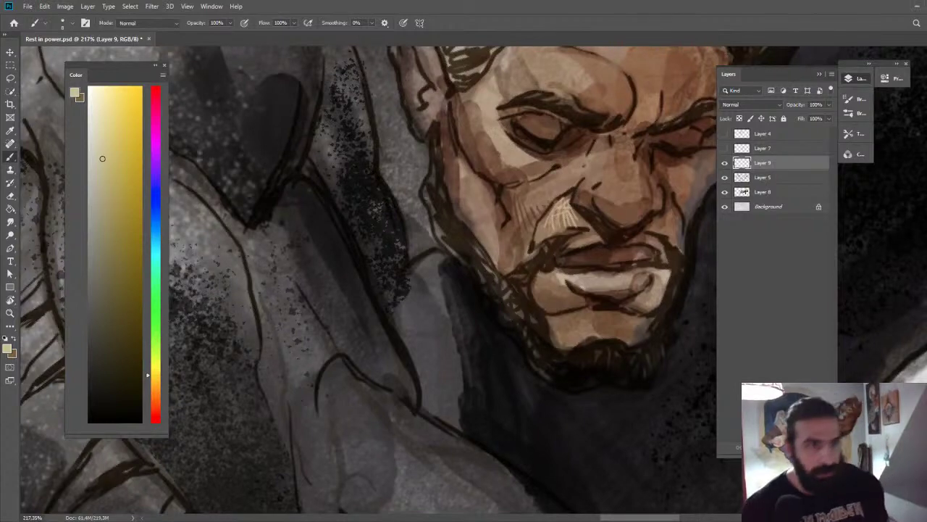
left_click(549, 181, "alt")
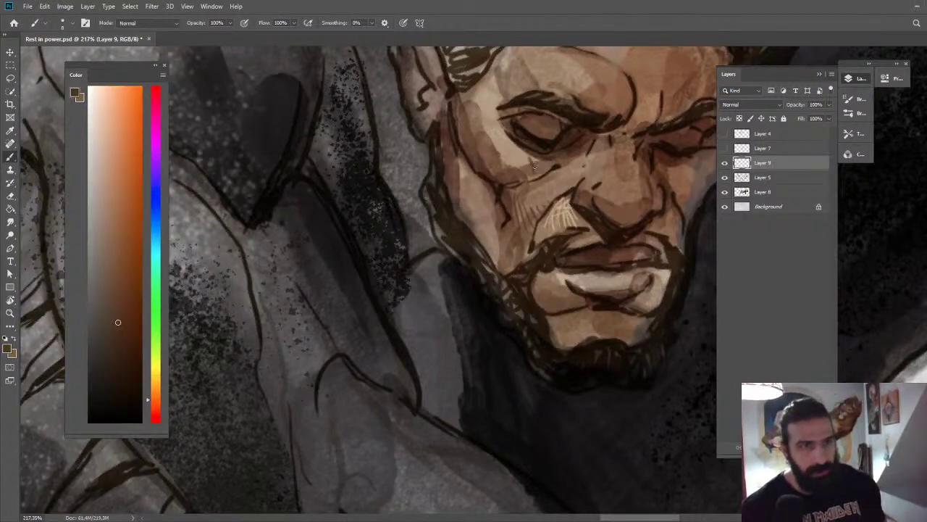
mouse_move(534, 163)
left_mouse_down()
mouse_move(538, 174)
mouse_move(553, 170)
left_mouse_up()
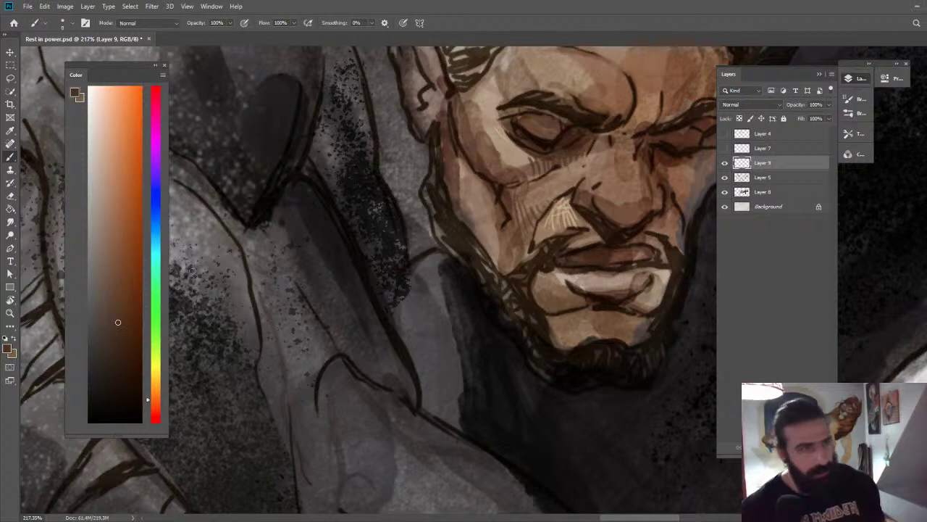
mouse_move(136, 296)
left_mouse_down()
mouse_move(138, 265)
mouse_move(120, 282)
left_mouse_up()
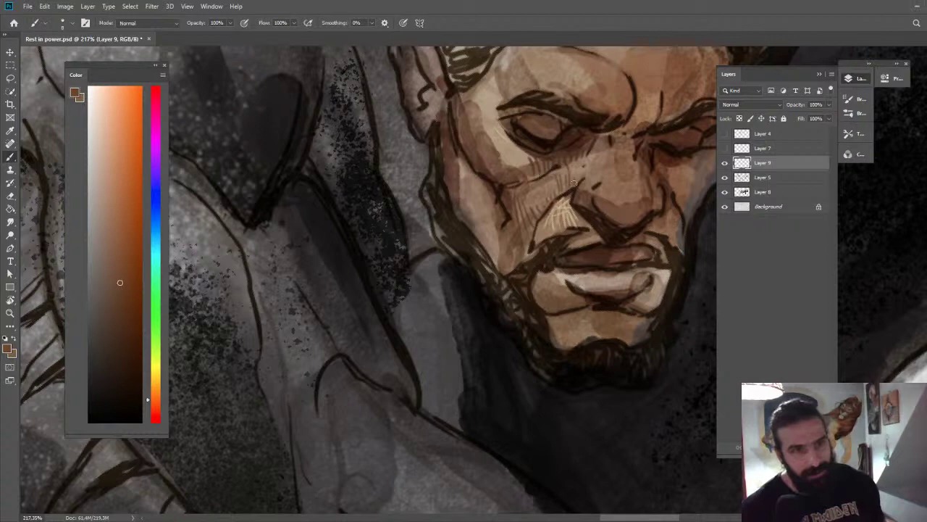
left_click(566, 203, "alt")
key("z")
left_click_drag(596, 209, 557, 110)
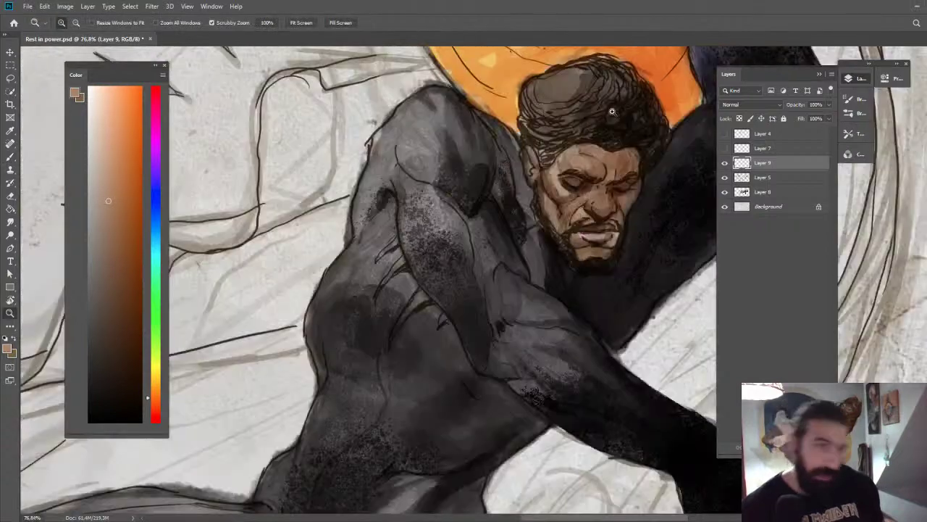
Sample the cheek's mid brown, darken it and hatch the edge of the pale highlight around the outer eye corner.
scroll(575, 210, "up", 5)
key("b")
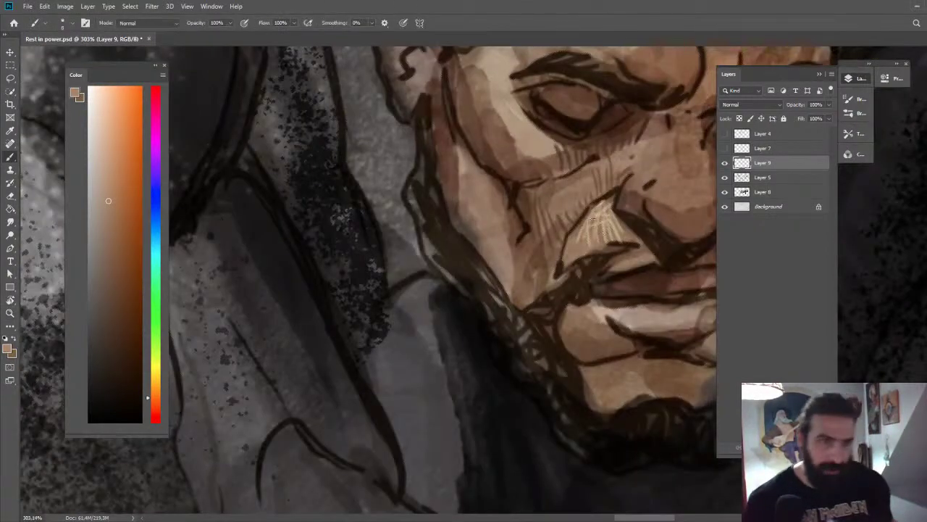
left_click(500, 141, "alt")
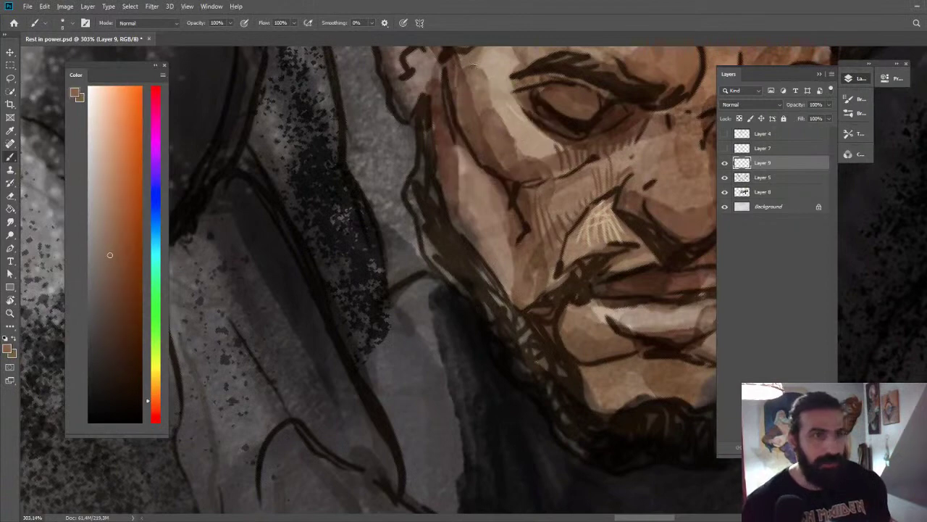
left_click_drag(495, 86, 529, 142)
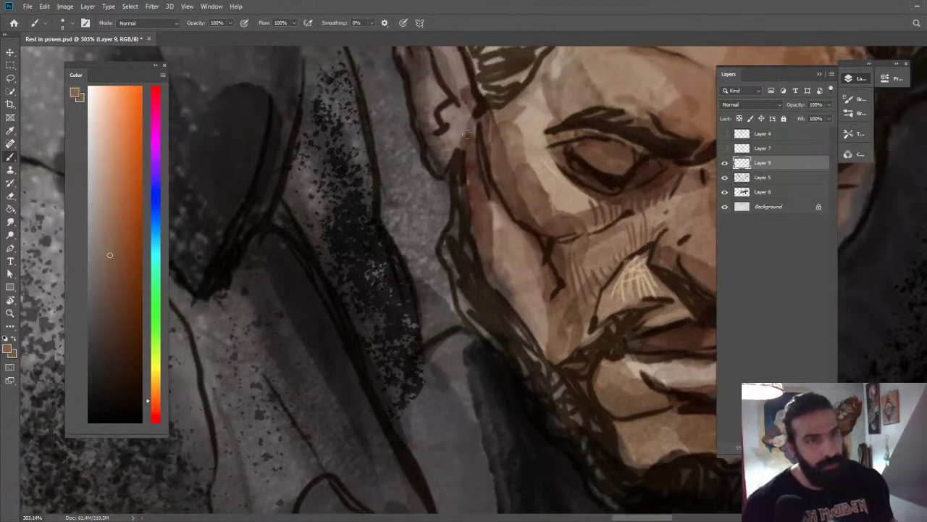
left_click(110, 288)
mouse_move(509, 132)
left_mouse_down()
mouse_move(524, 122)
mouse_move(530, 138)
left_mouse_up()
mouse_move(514, 156)
left_mouse_down()
mouse_move(530, 147)
mouse_move(524, 154)
left_mouse_up()
left_click_drag(518, 171, 535, 160)
mouse_move(509, 192)
left_mouse_down()
mouse_move(571, 223)
mouse_move(550, 181)
left_mouse_up()
Sample the reddish brown at the side of the face and hatch diagonal strokes down the outer cheek.
left_click(452, 166, "alt")
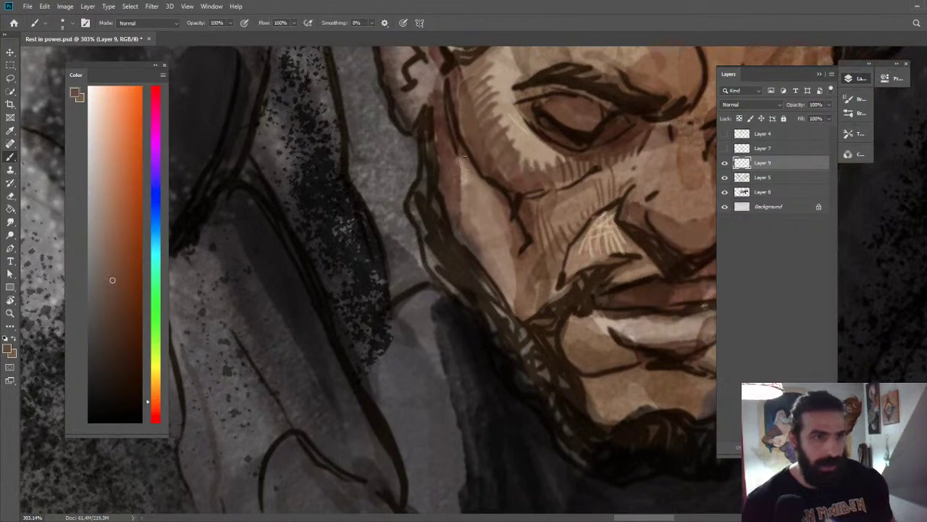
left_click_drag(459, 171, 466, 158)
left_click_drag(462, 182, 471, 165)
left_click_drag(464, 203, 477, 177)
mouse_move(465, 218)
left_mouse_down()
mouse_move(479, 187)
mouse_move(509, 284)
mouse_move(526, 159)
left_mouse_up()
Sample dark reddish brown around the inner eye corner and hatch the shadow between the eye and nose bridge.
key("z")
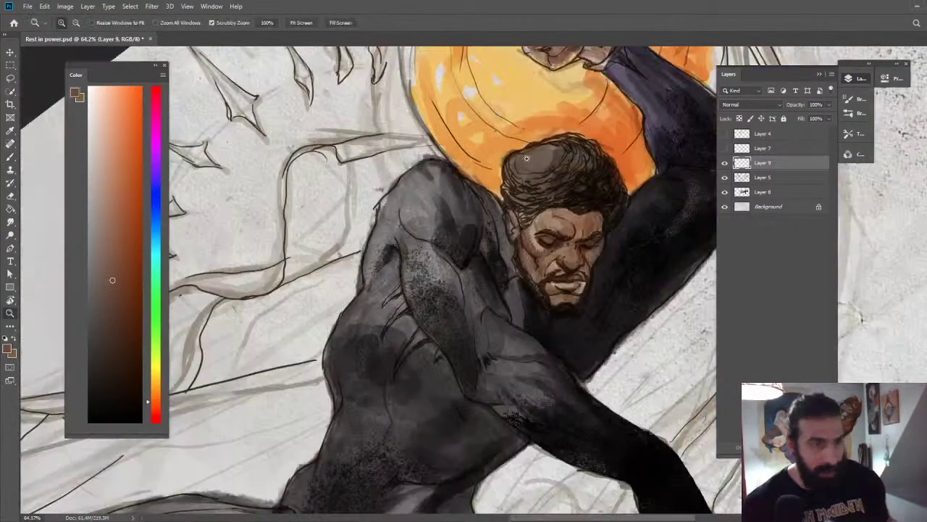
left_click_drag(675, 236, 654, 201)
scroll(637, 263, "up", 4)
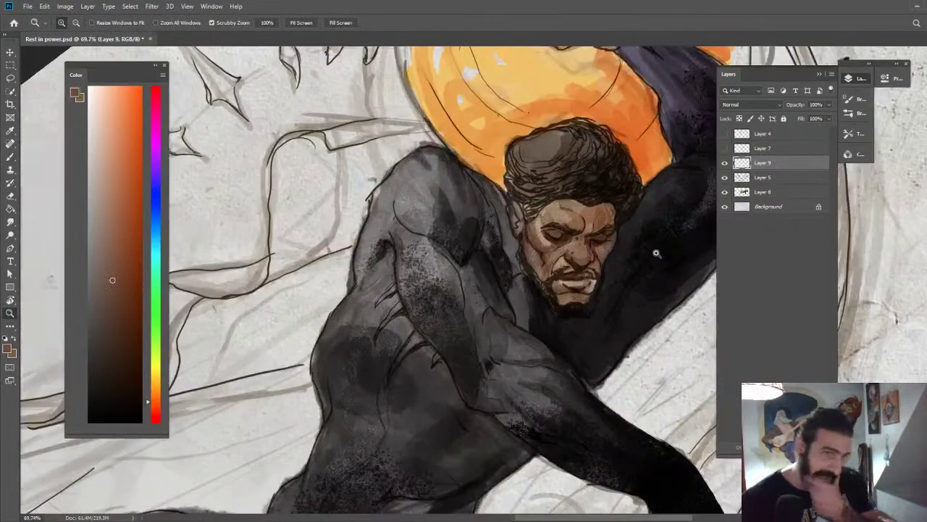
scroll(609, 243, "up", 2)
scroll(586, 278, "up", 1)
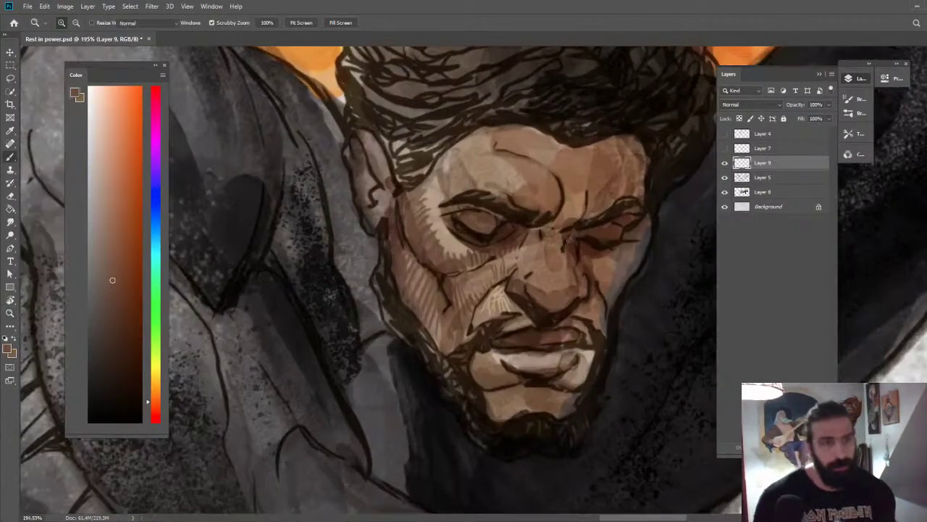
key("b")
left_click(516, 230, "alt")
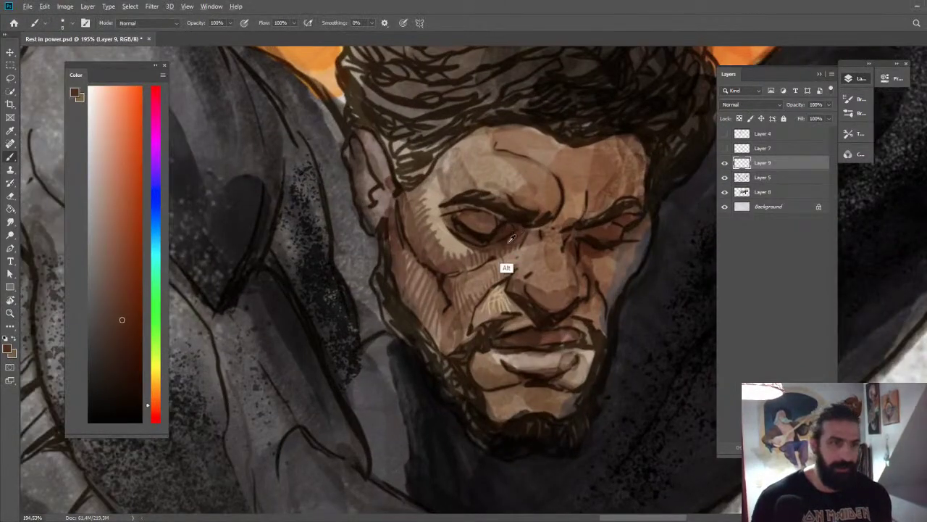
left_click(517, 244, "alt")
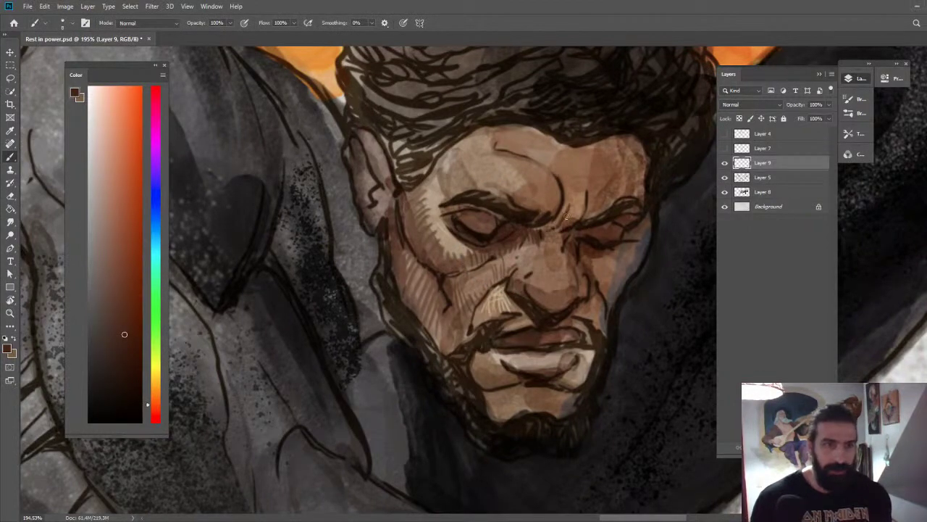
Rotate the view around the face, sample dark brown by the far eye and hatch the shaded side of the nose.
key("z")
left_click_drag(578, 187, 545, 173)
key("r")
left_click_drag(614, 189, 492, 101)
key("b")
scroll(434, 231, "up", 5)
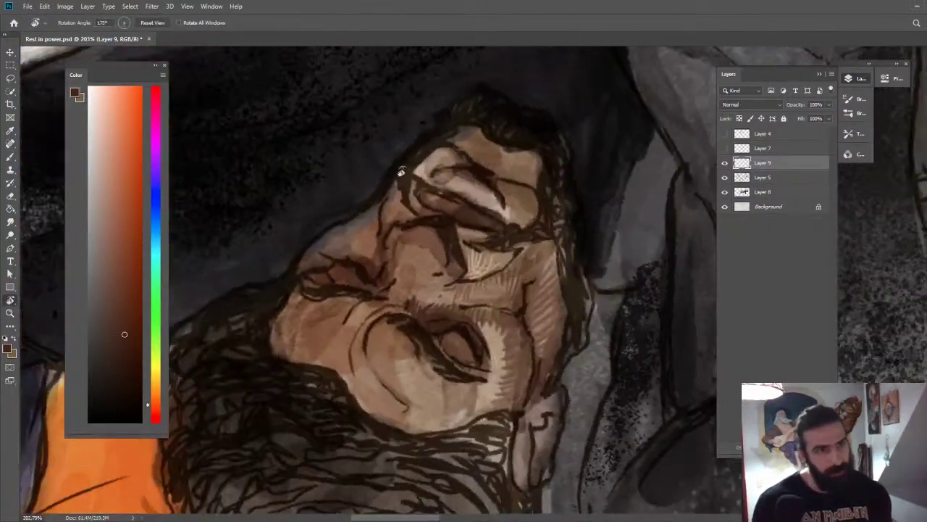
left_click(382, 282, "alt")
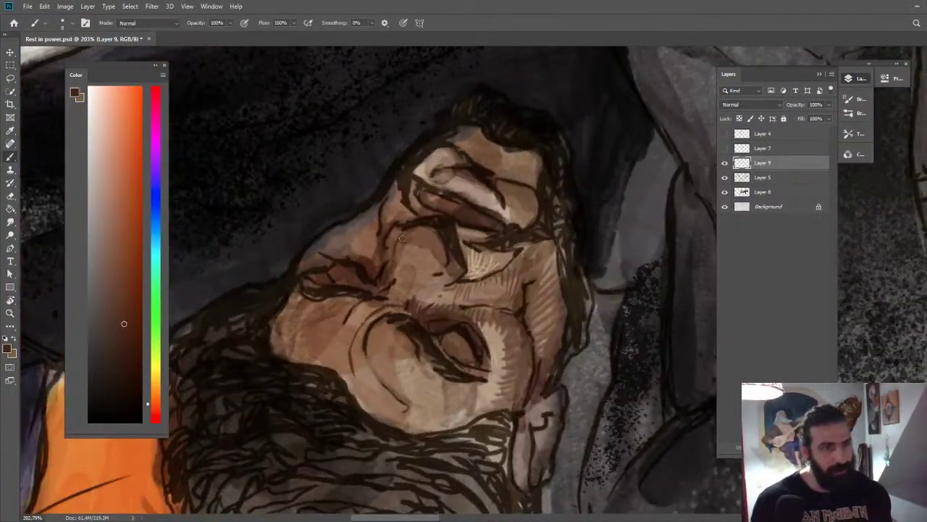
mouse_move(403, 235)
left_mouse_down()
mouse_move(398, 252)
mouse_move(413, 248)
left_mouse_up()
key("Escape")
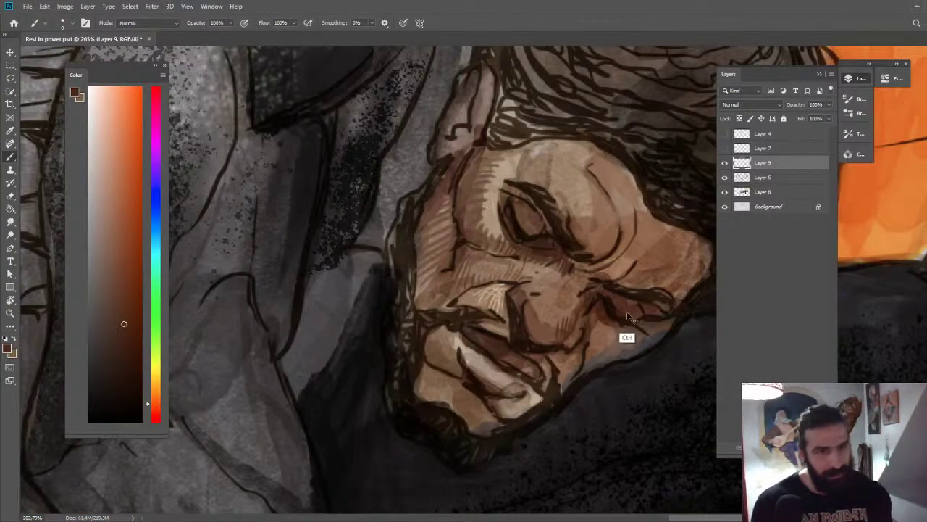
Sample near-black from the nose shadow and darken the crease and outline beneath the nose.
left_click(518, 321, "alt")
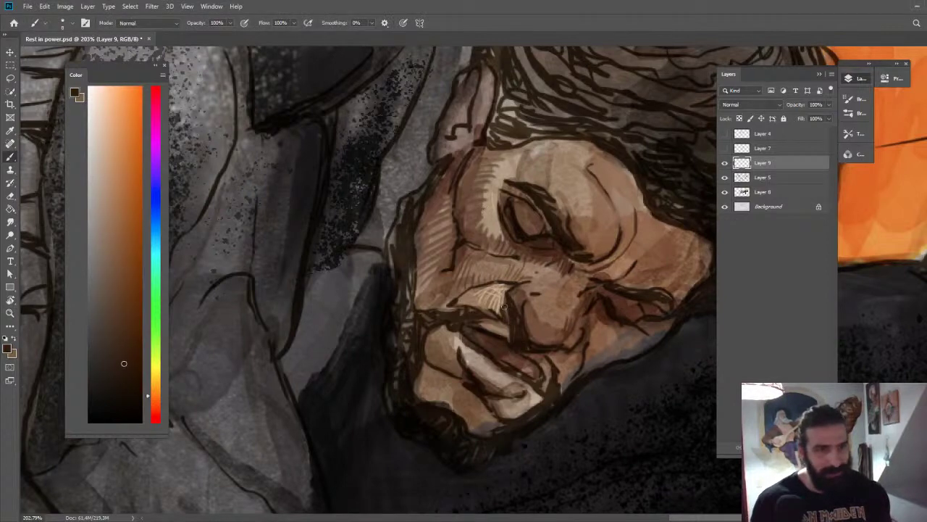
left_click(507, 313, "alt")
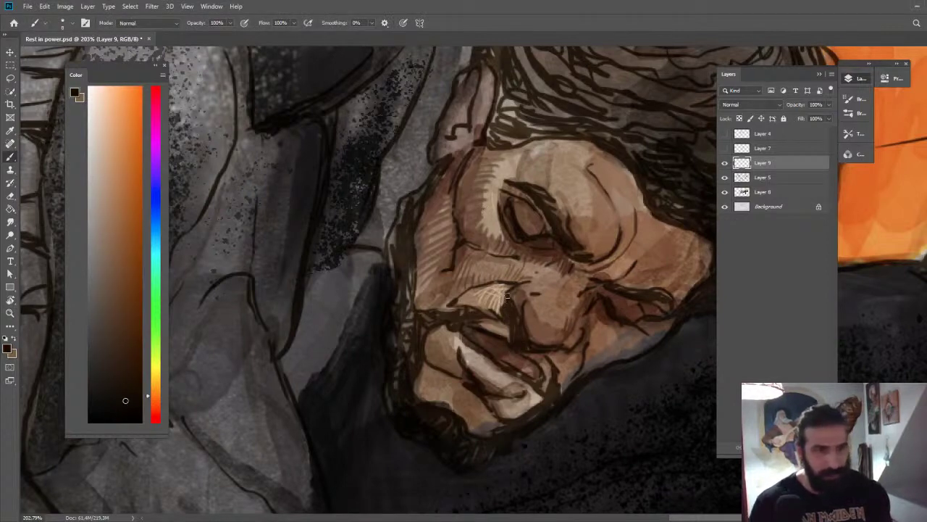
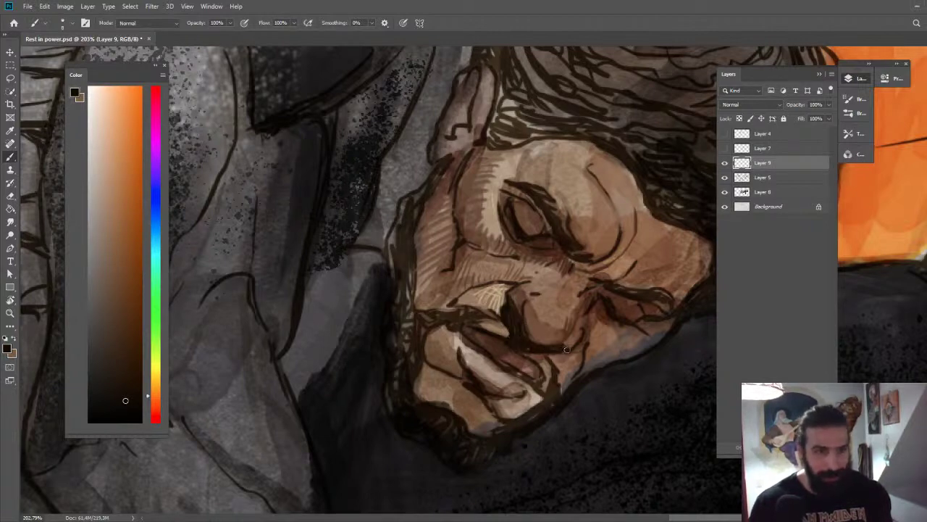
left_click_drag(570, 351, 585, 341)
Examine the newly hatched face up close and within the whole reclining figure.
key("z")
mouse_move(606, 296)
left_mouse_down()
mouse_move(595, 284)
mouse_move(600, 226)
mouse_move(544, 129)
mouse_move(571, 141)
left_mouse_up()
key("r")
key("z")
key("b")
left_click(500, 191, "alt")
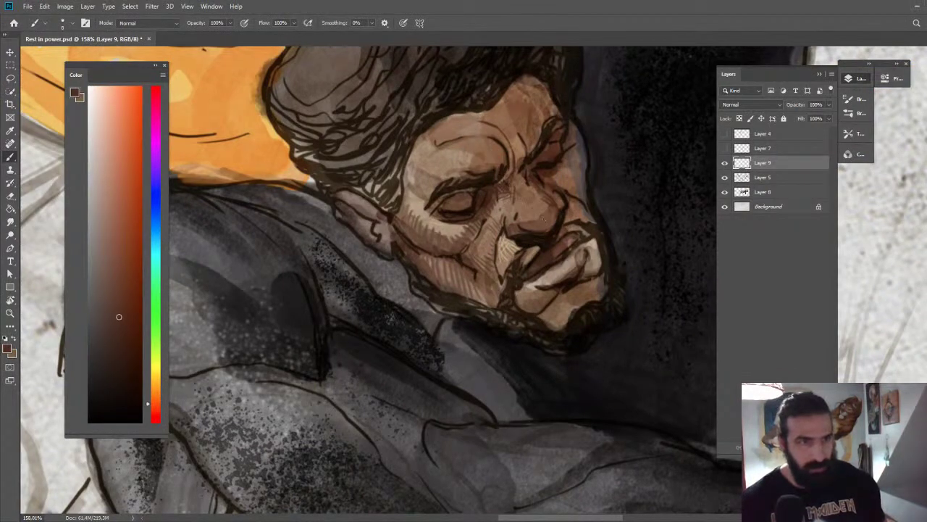
key("z")
left_click_drag(543, 219, 573, 149)
key("Escape")
left_click_drag(579, 251, 551, 249)
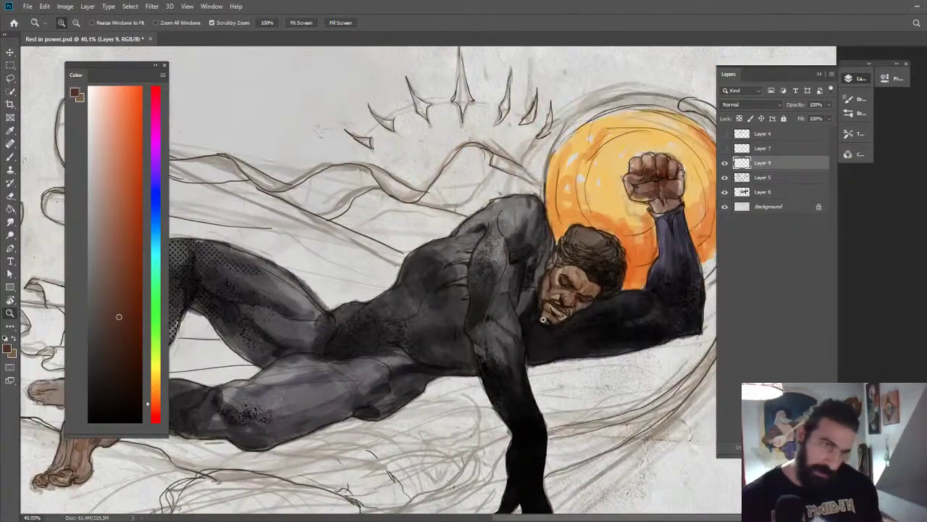
Sample the beard's near-black, deepen it slightly and thicken the beard outline along the side of the jaw.
left_click_drag(543, 319, 605, 323)
key("b")
left_click(539, 363, "alt")
mouse_move(512, 304)
left_mouse_down()
mouse_move(517, 318)
mouse_move(516, 306)
left_mouse_up()
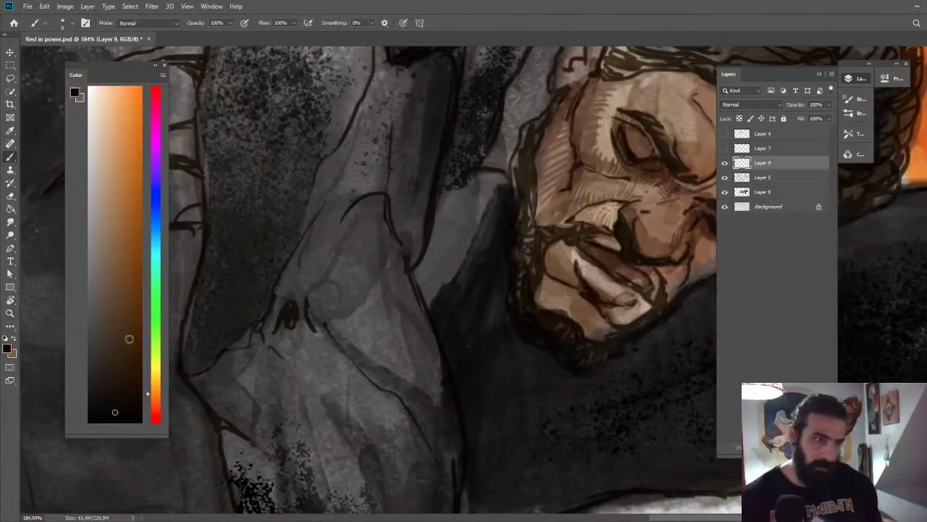
left_click(135, 413)
left_click_drag(523, 145, 511, 188)
mouse_move(518, 153)
left_mouse_down()
mouse_move(527, 214)
mouse_move(536, 181)
left_mouse_up()
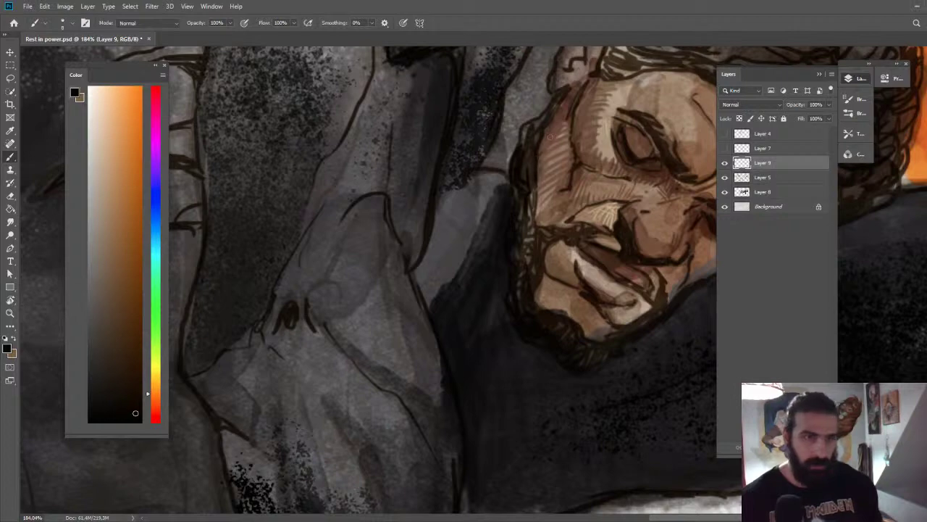
Sample the dark reddish brown below the ear, adjust it and shade the side of the face beside the sideburn.
left_click(562, 111, "alt")
left_click(128, 332)
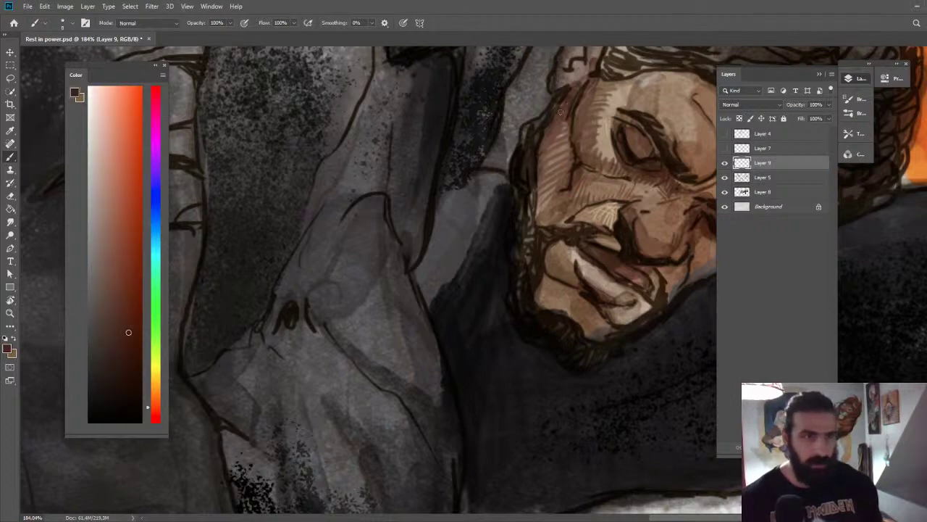
mouse_move(564, 110)
left_mouse_down()
mouse_move(563, 142)
mouse_move(545, 147)
left_mouse_up()
Sample near-black from the jaw outline and darken the sideburn edge up to the ear.
key("z")
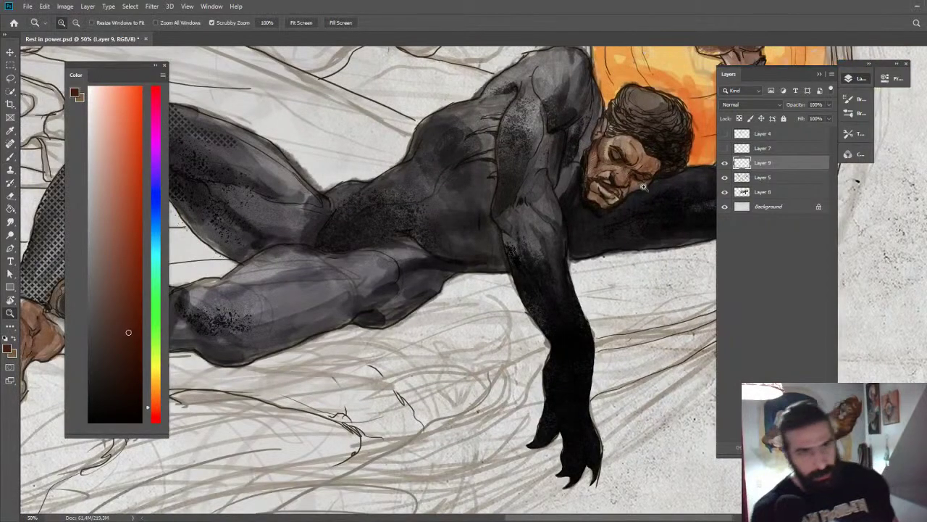
left_click_drag(625, 172, 678, 173)
key("b")
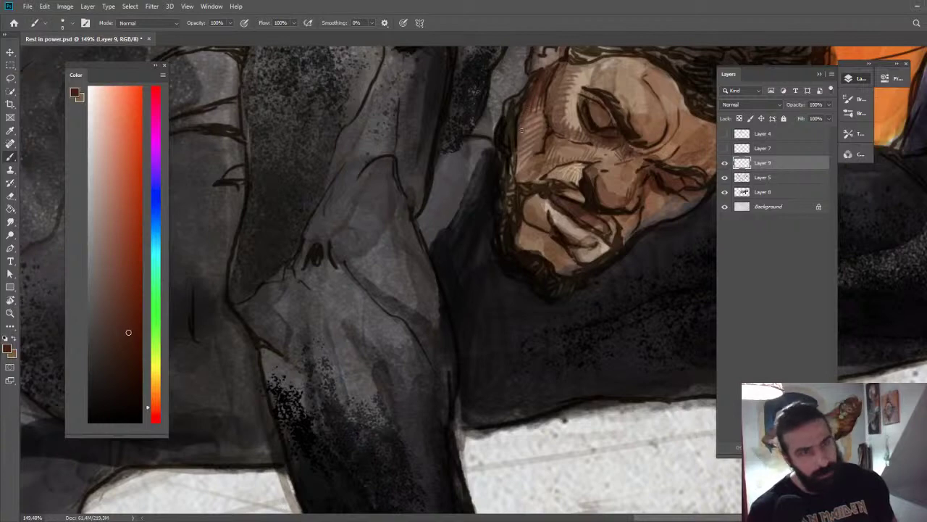
left_click(507, 125, "alt")
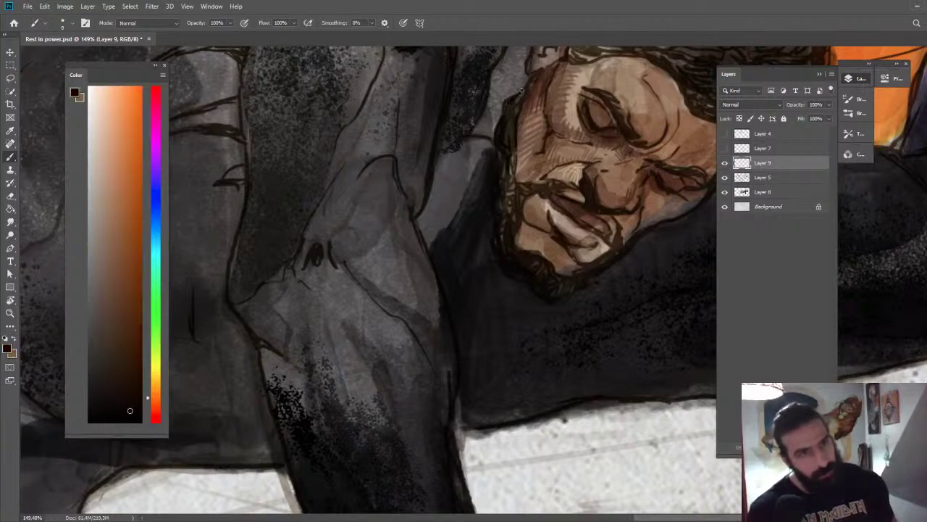
left_click_drag(523, 100, 547, 68)
left_click(534, 110, "alt")
Collapse the layer list, sample browns and near-black around the nose, and refine the nose tip and nostril with fine strokes.
key("z")
left_click_drag(557, 100, 500, 103)
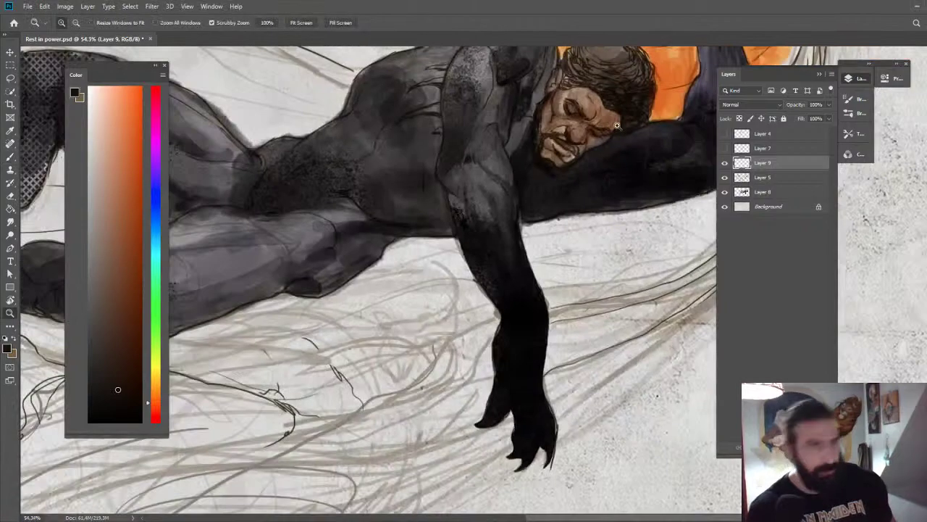
left_click_drag(602, 112, 543, 109)
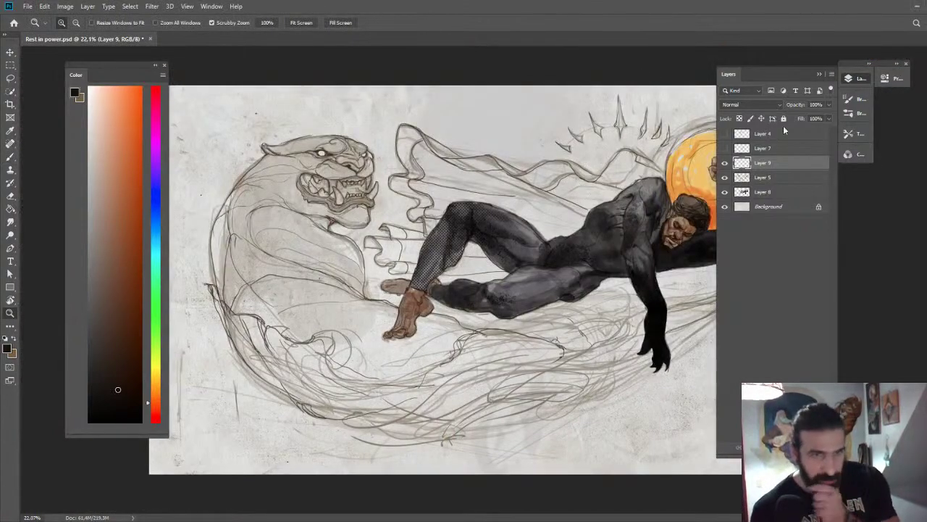
left_click(821, 75)
left_click_drag(678, 226, 772, 210)
key("b")
left_click(685, 212, "alt")
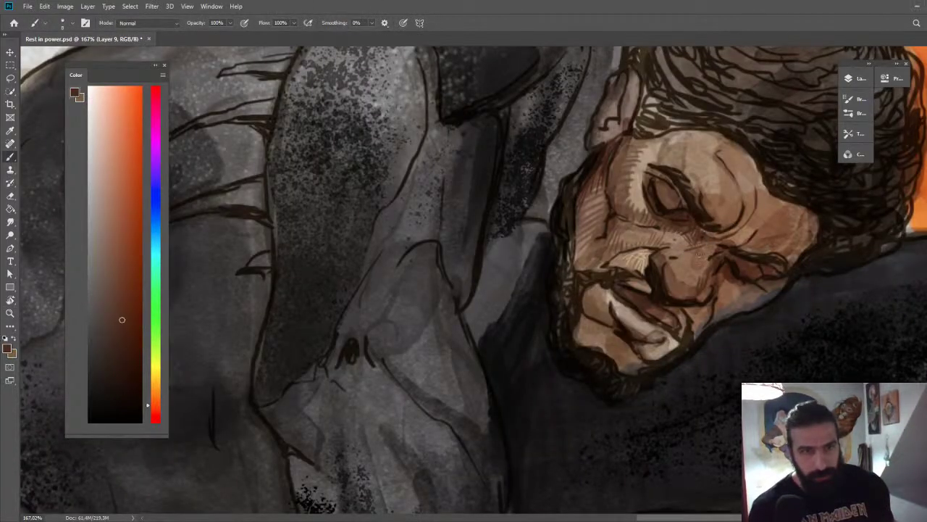
left_click(703, 280, "alt")
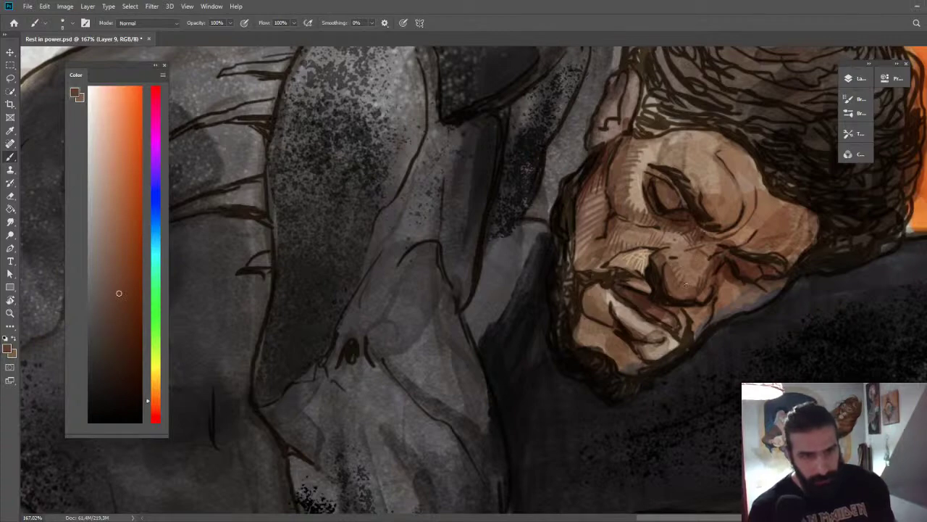
left_click(656, 304, "alt")
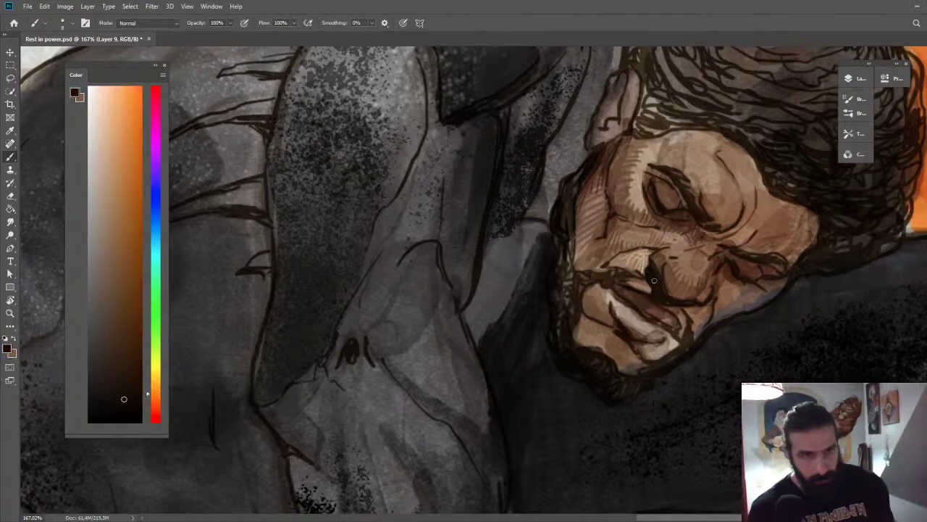
Sample brown from the forehead, deepen it and hatch the furrowed brow above both eyes with fine curved strokes.
key("z")
mouse_move(756, 242)
left_mouse_down()
mouse_move(721, 243)
mouse_move(741, 235)
left_mouse_up()
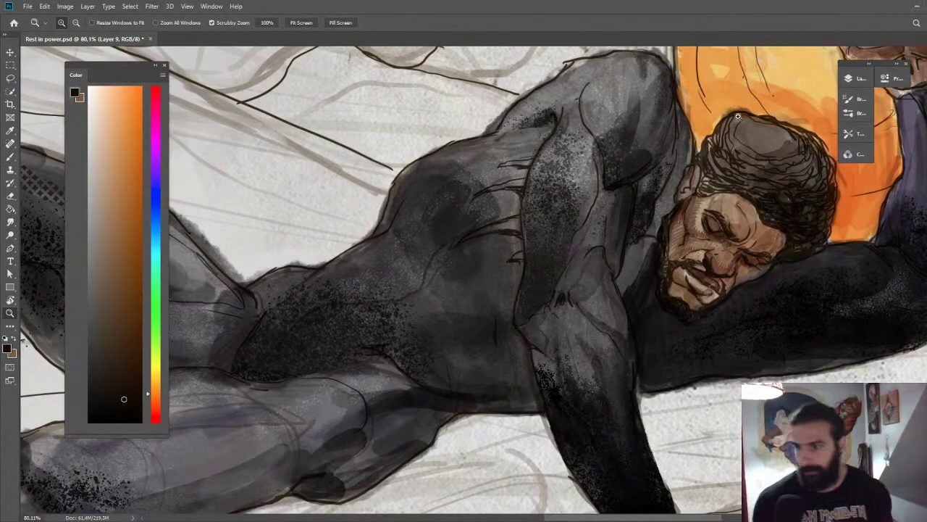
left_click_drag(717, 210, 665, 200)
key("r")
mouse_move(686, 222)
left_mouse_down()
mouse_move(691, 131)
mouse_move(757, 116)
left_mouse_up()
key("z")
key("b")
left_click(642, 177, "alt")
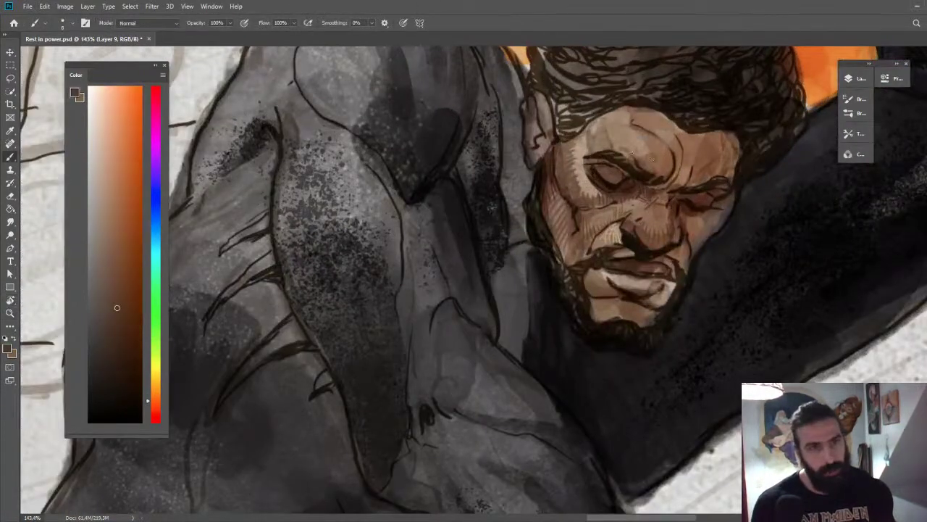
left_click_drag(124, 320, 128, 331)
mouse_move(631, 147)
left_mouse_down()
mouse_move(655, 176)
mouse_move(664, 169)
mouse_move(651, 155)
mouse_move(666, 173)
mouse_move(654, 170)
mouse_move(667, 169)
mouse_move(655, 176)
mouse_move(661, 168)
mouse_move(646, 170)
mouse_move(669, 171)
left_mouse_up()
key("ctrl+z")
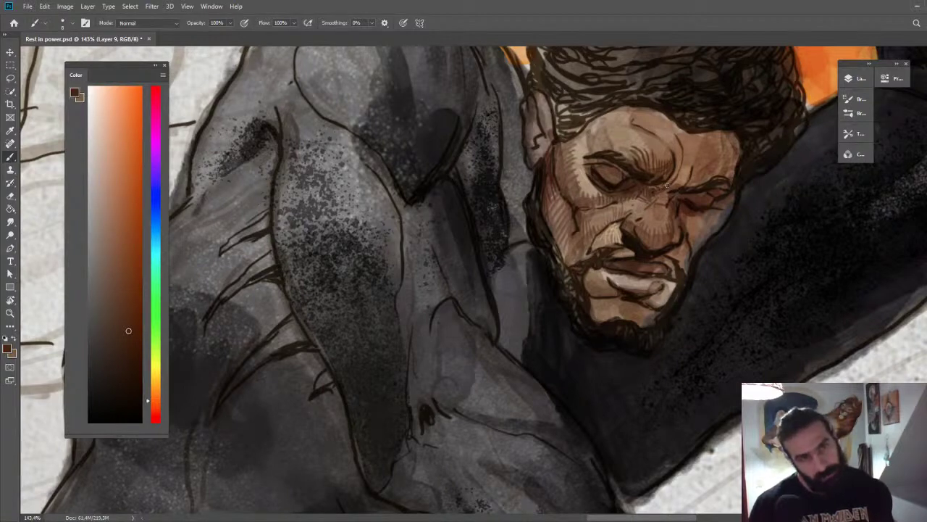
mouse_move(682, 167)
left_mouse_down()
mouse_move(675, 177)
mouse_move(691, 164)
mouse_move(711, 170)
mouse_move(701, 145)
mouse_move(727, 194)
left_mouse_up()
Shift the brown towards red, darken it and hatch the side of the face just below the ear.
key("z")
key("b")
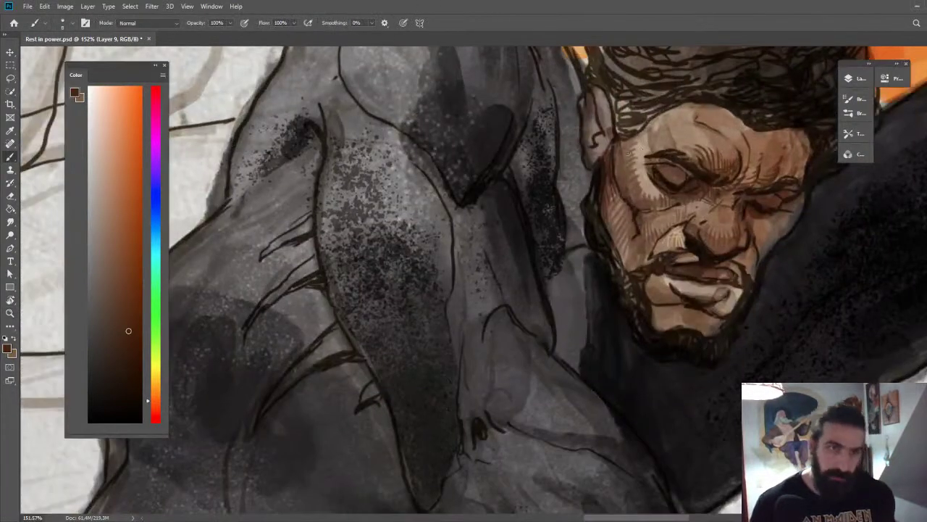
left_click(155, 410)
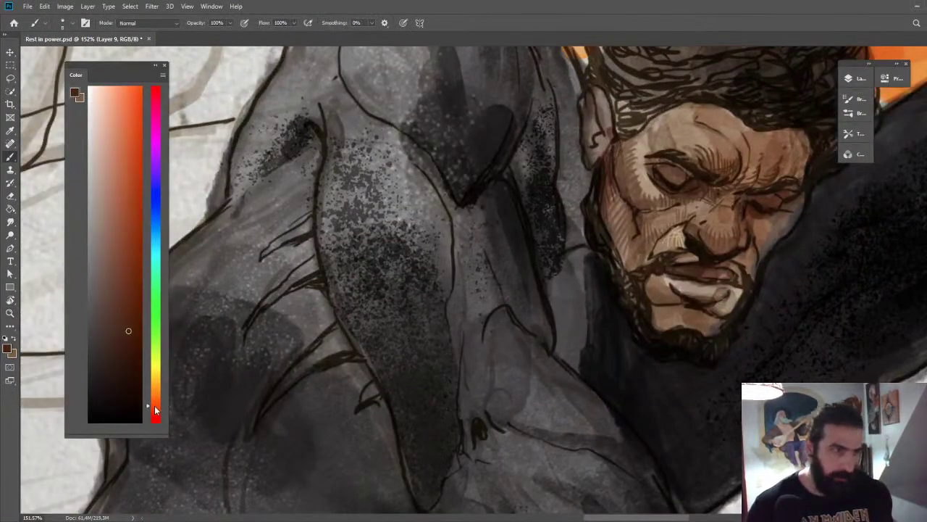
left_click(126, 349)
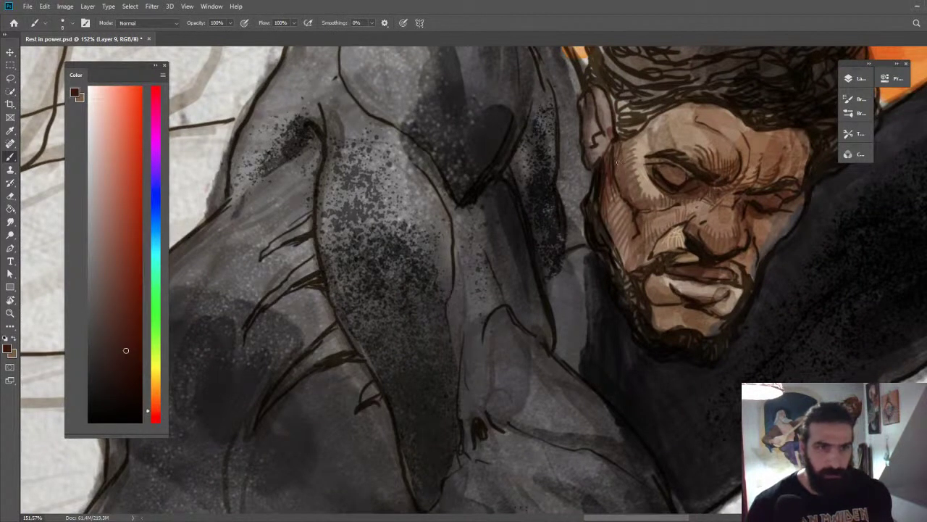
left_click_drag(620, 151, 627, 195)
mouse_move(628, 177)
left_mouse_down()
mouse_move(633, 202)
mouse_move(633, 191)
mouse_move(647, 196)
mouse_move(634, 198)
left_mouse_up()
Extend the dark reddish-brown hatching down the outer cheek from the temple towards the beard.
key("z")
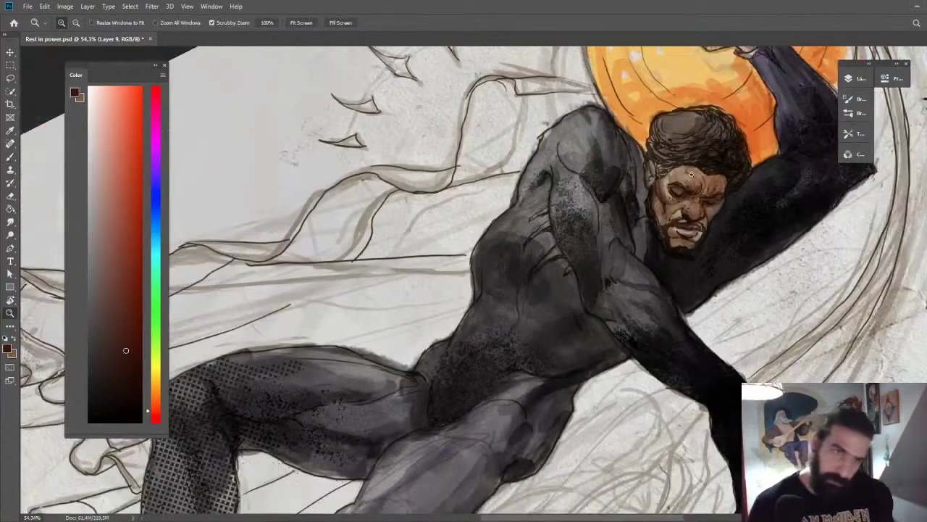
mouse_move(696, 210)
left_mouse_down()
mouse_move(670, 214)
mouse_move(764, 223)
left_mouse_up()
key("b")
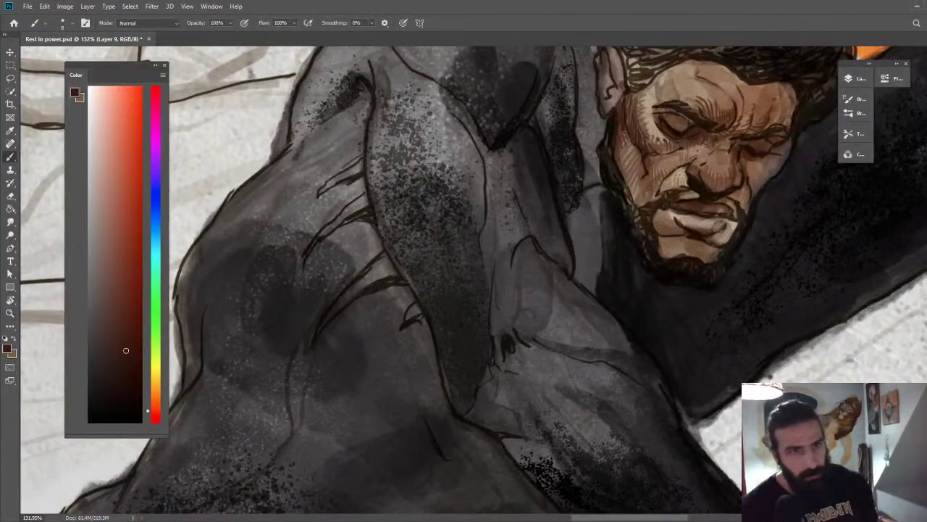
mouse_move(627, 132)
left_mouse_down()
mouse_move(616, 158)
mouse_move(624, 178)
left_mouse_up()
mouse_move(637, 148)
left_mouse_down()
mouse_move(628, 184)
mouse_move(642, 201)
left_mouse_up()
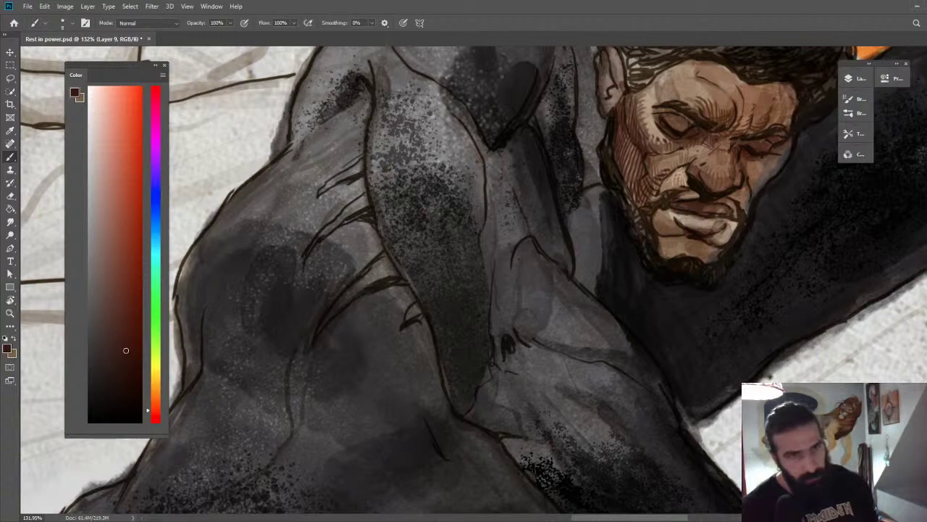
Sample the skin tone at the temple, shift it to a mid reddish brown and hatch the forehead's side above the eyebrow.
key("z")
left_click_drag(690, 183, 616, 109)
key("r")
mouse_move(732, 189)
left_mouse_down()
mouse_move(694, 101)
mouse_move(718, 137)
mouse_move(797, 189)
left_mouse_up()
key("z")
key("b")
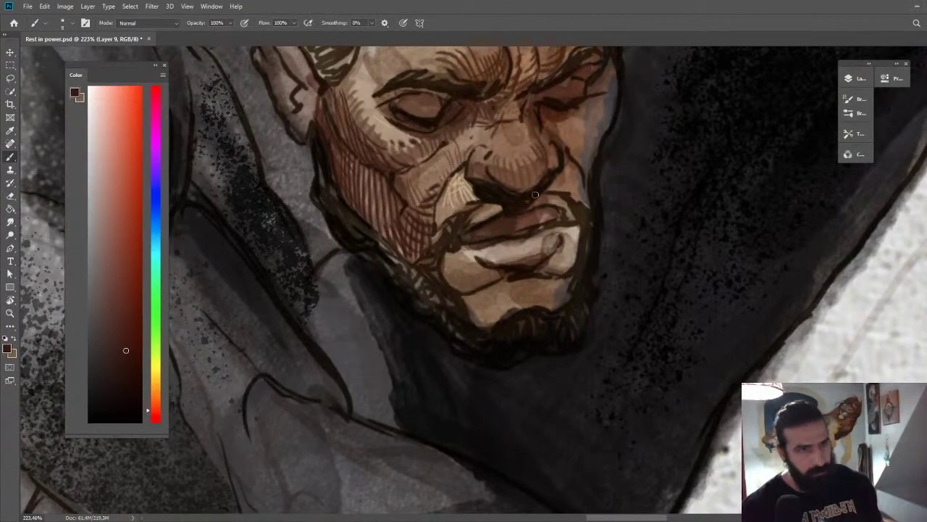
left_click(492, 204, "alt")
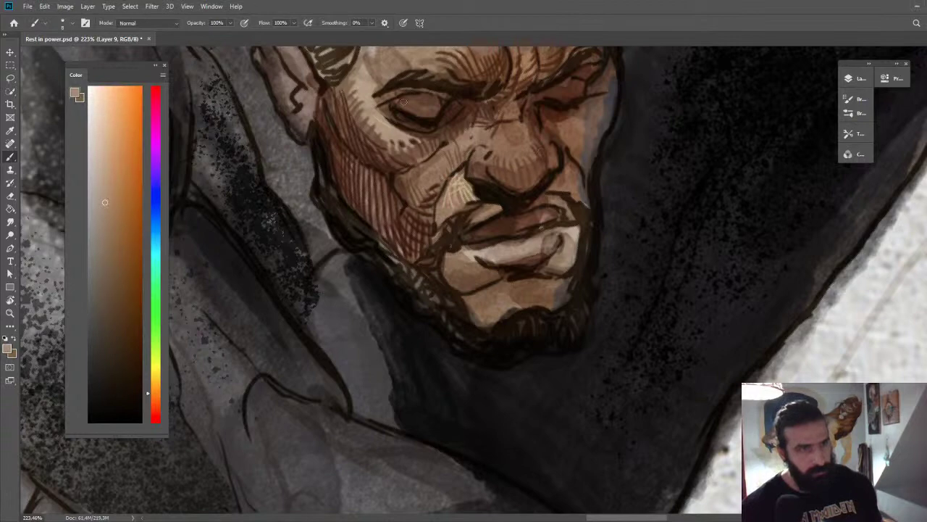
left_click(382, 83, "alt")
left_click_drag(442, 142, 489, 274)
left_click(161, 413)
left_click(118, 262)
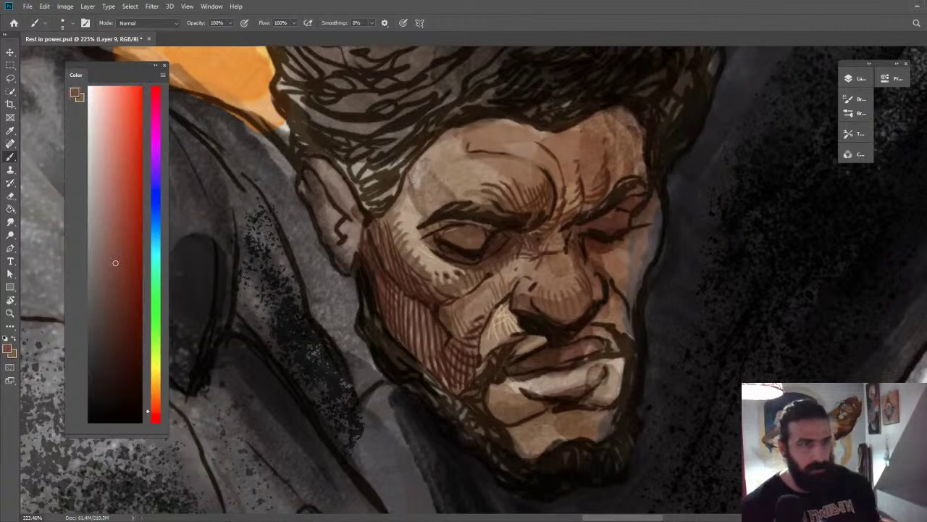
mouse_move(412, 181)
left_mouse_down()
mouse_move(409, 166)
mouse_move(423, 217)
left_mouse_up()
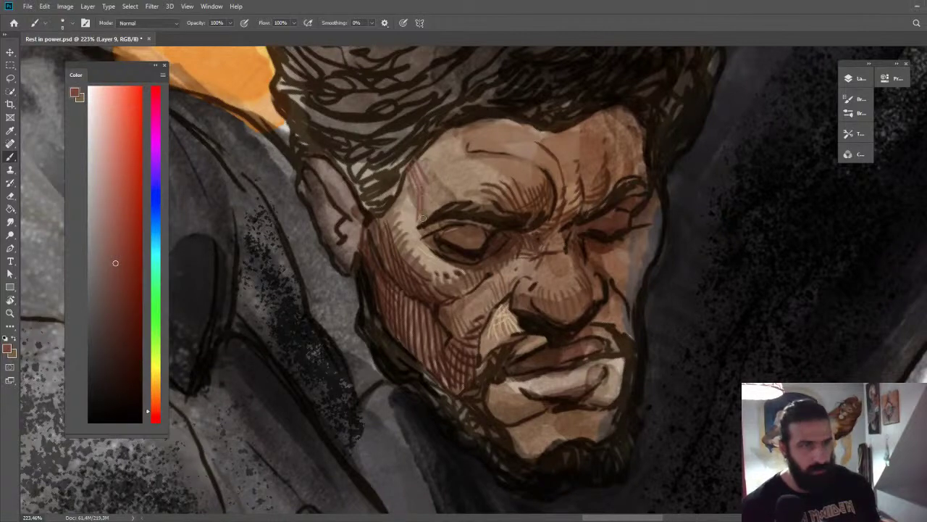
left_click_drag(434, 179, 436, 213)
left_click_drag(439, 179, 444, 201)
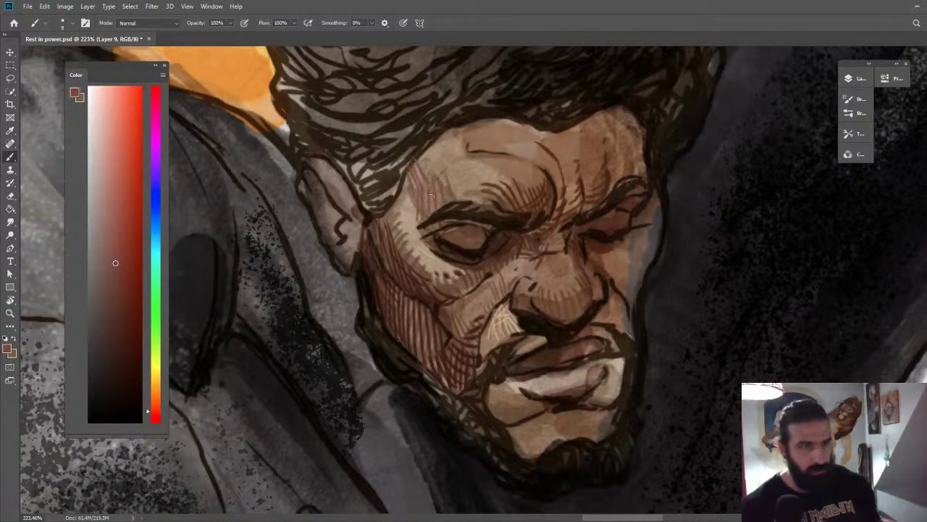
Mix a pale lavender and paint hatched highlights on the forehead above the eyebrow and along the hairline.
key("z")
left_click_drag(532, 168, 493, 174)
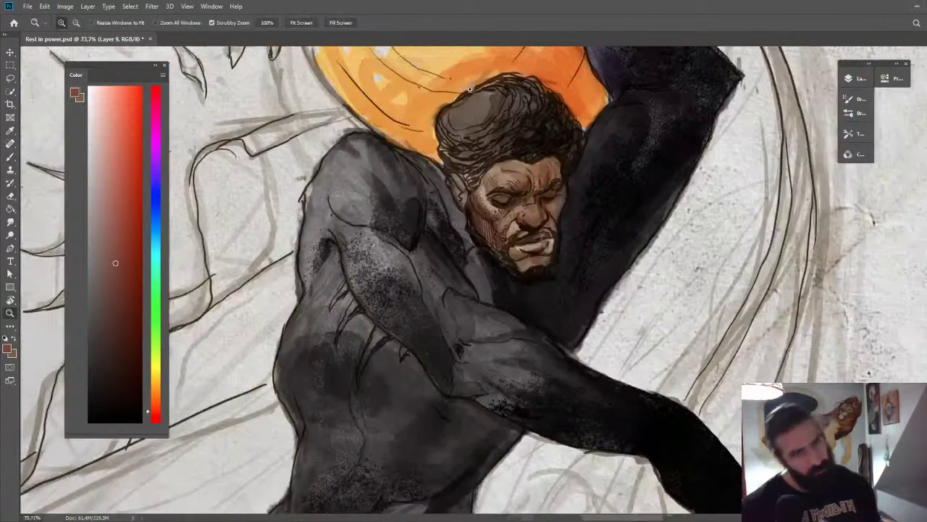
mouse_move(588, 217)
left_mouse_down()
mouse_move(576, 226)
mouse_move(601, 199)
mouse_move(509, 186)
left_mouse_up()
key("r")
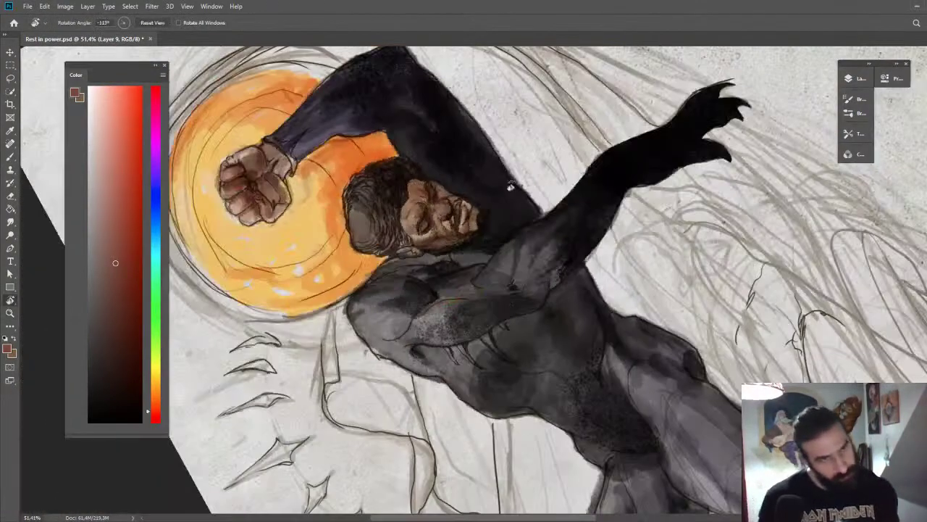
key("z")
left_click_drag(425, 203, 478, 203)
key("b")
left_click(374, 204, "alt")
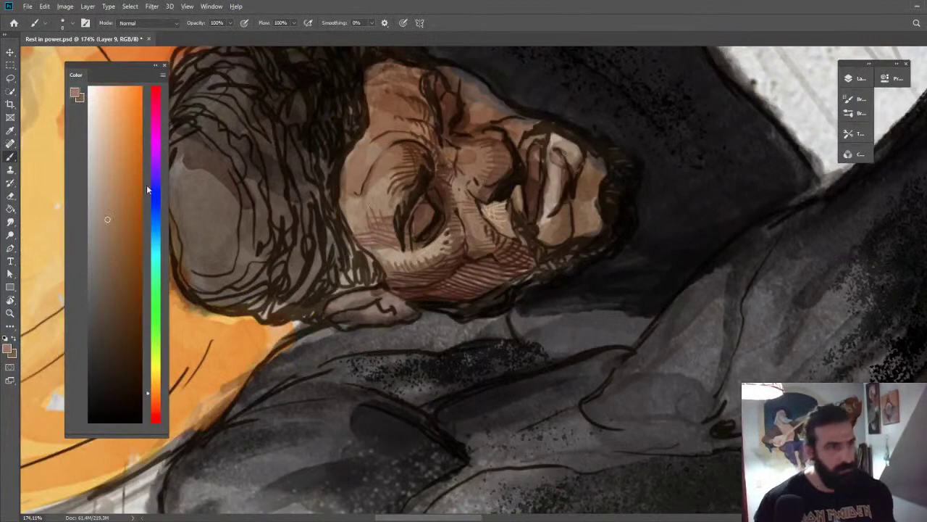
left_click_drag(138, 384, 141, 171)
left_click(111, 113)
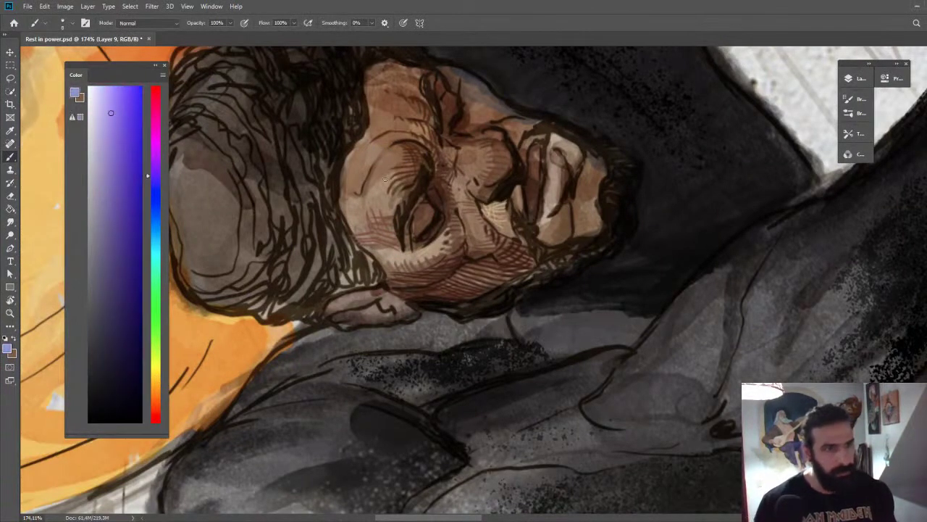
left_click_drag(118, 122, 97, 91)
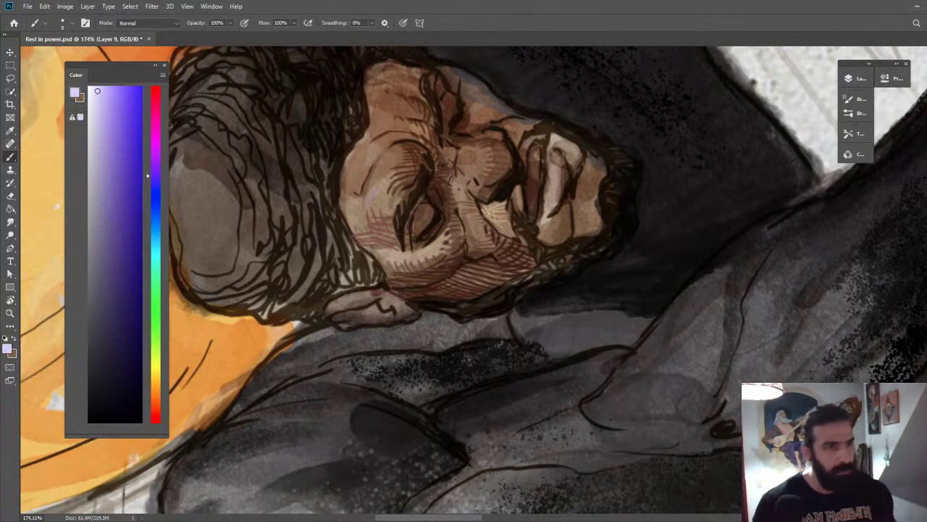
mouse_move(370, 184)
left_mouse_down()
mouse_move(363, 210)
mouse_move(380, 211)
left_mouse_up()
left_click_drag(391, 189, 386, 209)
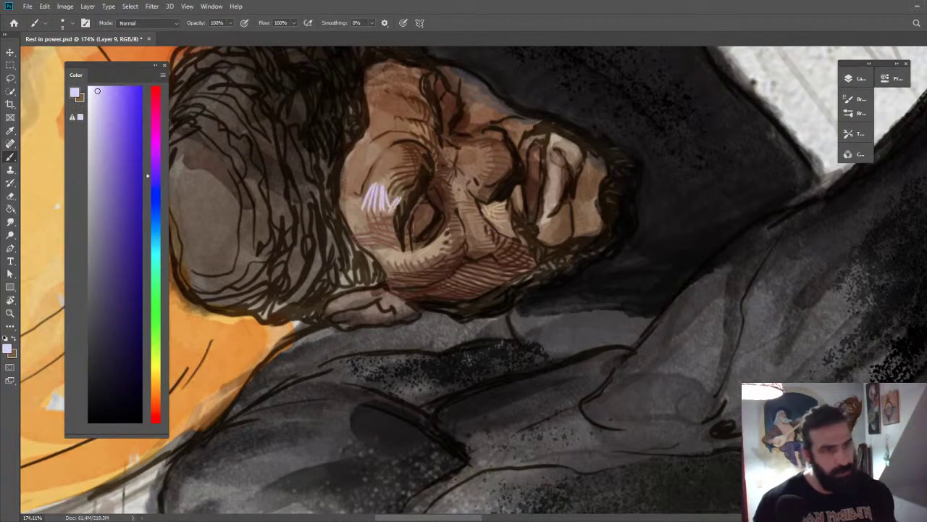
left_click_drag(347, 178, 349, 215)
mouse_move(355, 190)
left_mouse_down()
mouse_move(356, 210)
mouse_move(319, 207)
left_mouse_up()
Add short pale lavender highlight strokes on the cheekbone beside and beneath the closed eye.
key("z")
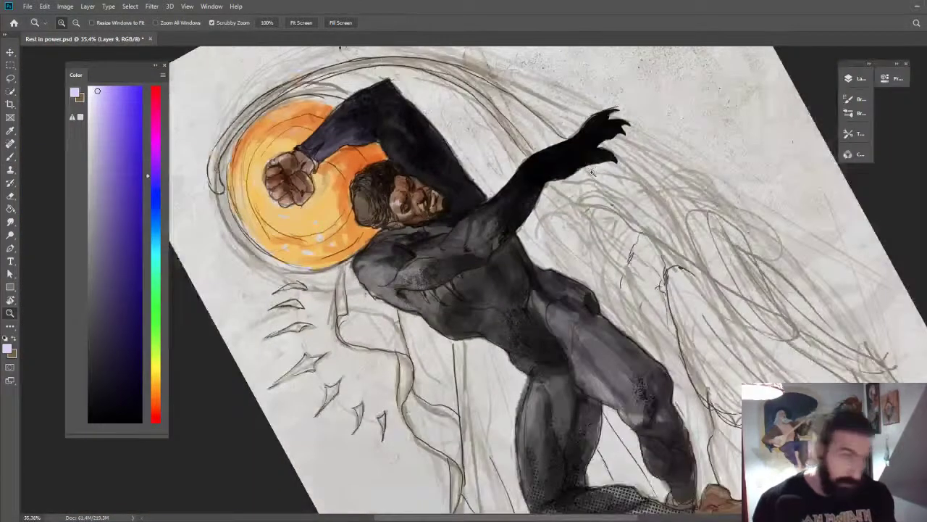
key("Escape")
key("ctrl+0")
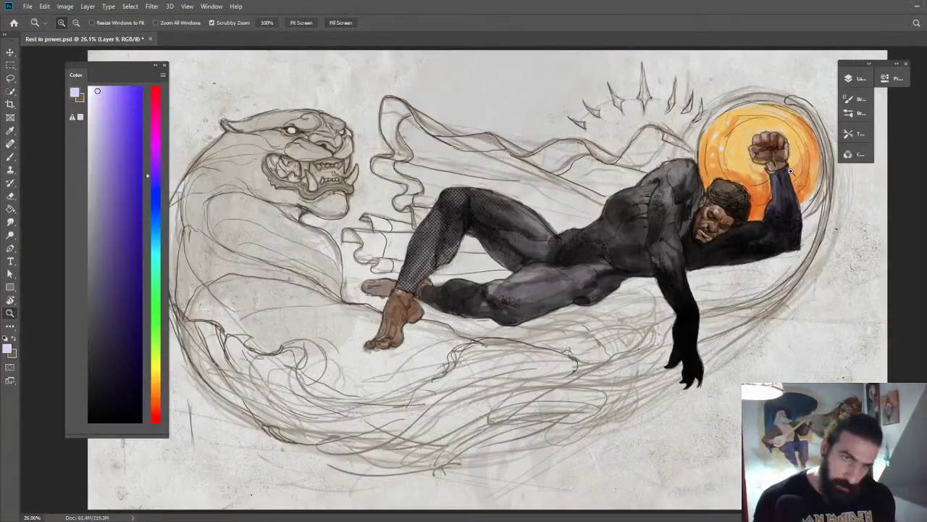
left_click_drag(725, 229, 796, 226)
key("b")
key("z")
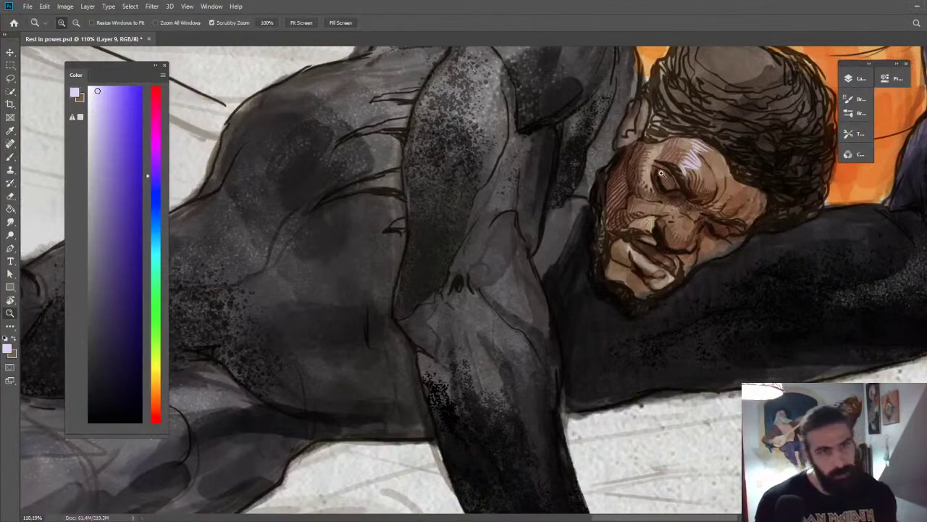
left_click_drag(660, 173, 694, 176)
key("b")
left_click_drag(635, 178, 627, 187)
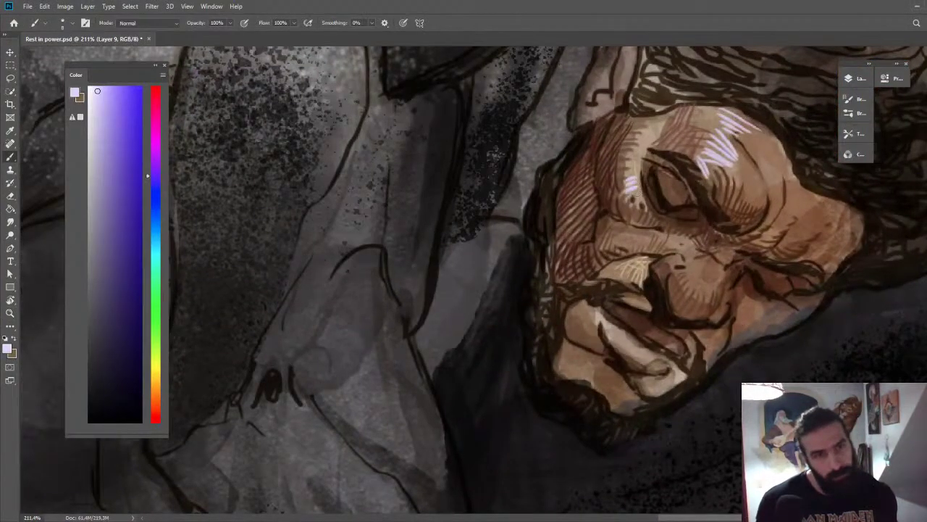
mouse_move(654, 219)
left_mouse_down()
mouse_move(678, 223)
mouse_move(639, 228)
left_mouse_up()
Touch the cheek beside the nose, above the moustache, with a small pale lavender highlight.
key("z")
left_click_drag(731, 154, 719, 153)
mouse_move(735, 187)
left_mouse_down()
mouse_move(630, 125)
mouse_move(656, 124)
left_mouse_up()
key("b")
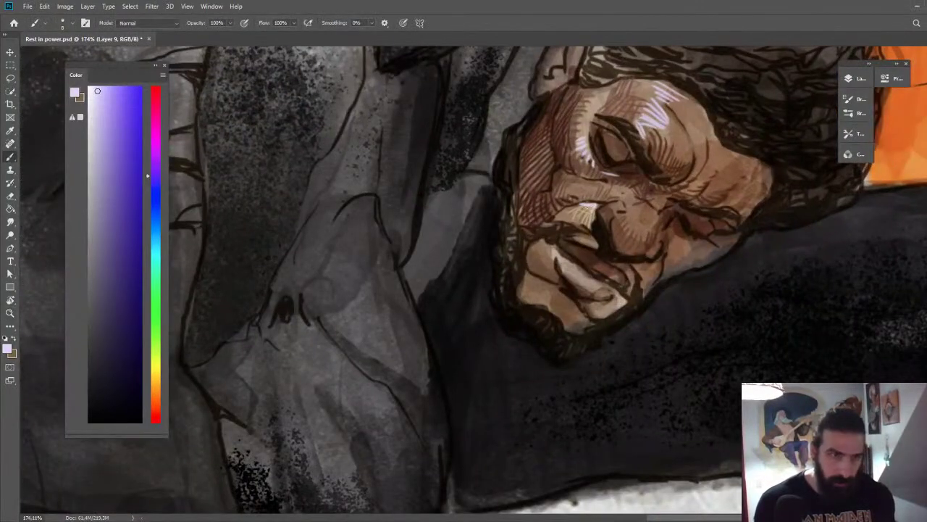
left_click_drag(576, 207, 563, 213)
Flip the canvas horizontally and check the whole composition in mirror image.
key("z")
mouse_move(674, 157)
left_mouse_down()
mouse_move(648, 120)
mouse_move(677, 146)
left_mouse_up()
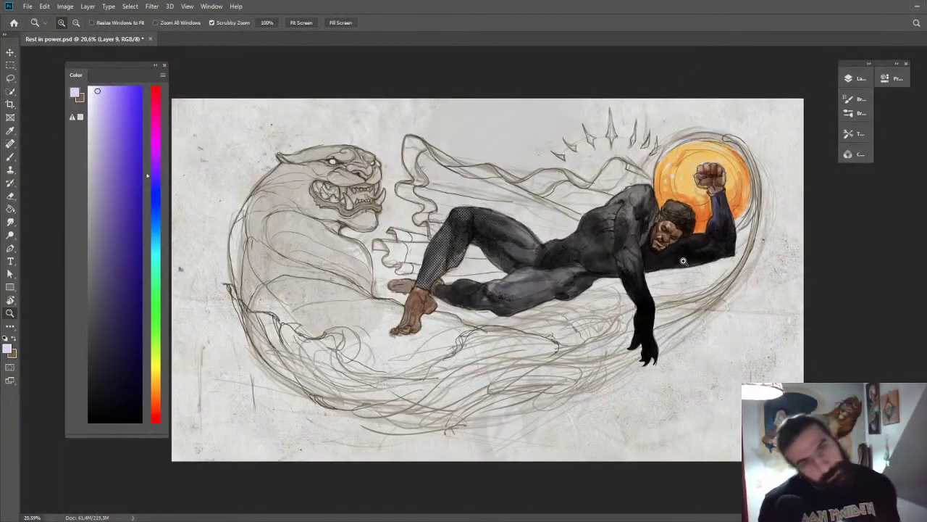
mouse_move(678, 257)
left_mouse_down()
mouse_move(694, 255)
mouse_move(677, 251)
left_mouse_up()
key("ctrl+shift+h")
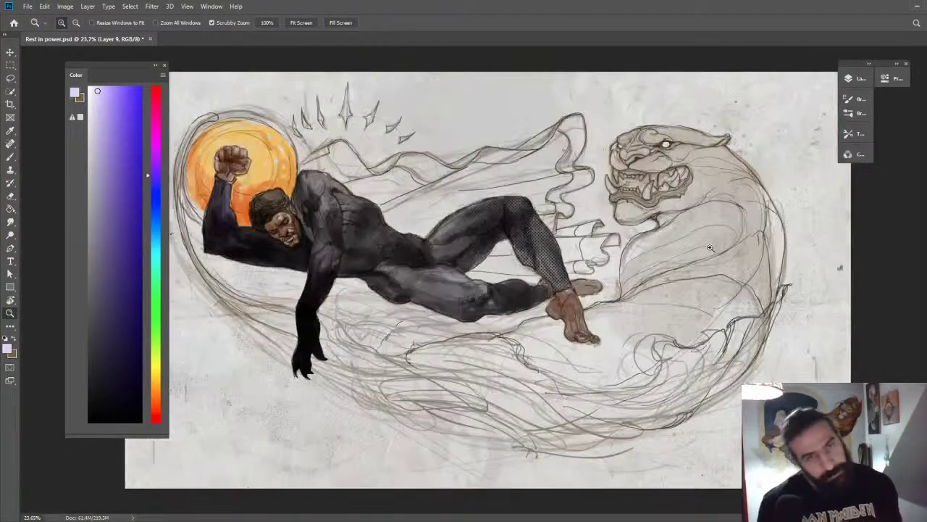
Hatch light blue highlights over the existing pale strokes on the man's forehead above the near eye.
left_click_drag(288, 233, 331, 222)
left_click_drag(358, 154, 380, 147)
key("b")
left_click(153, 216)
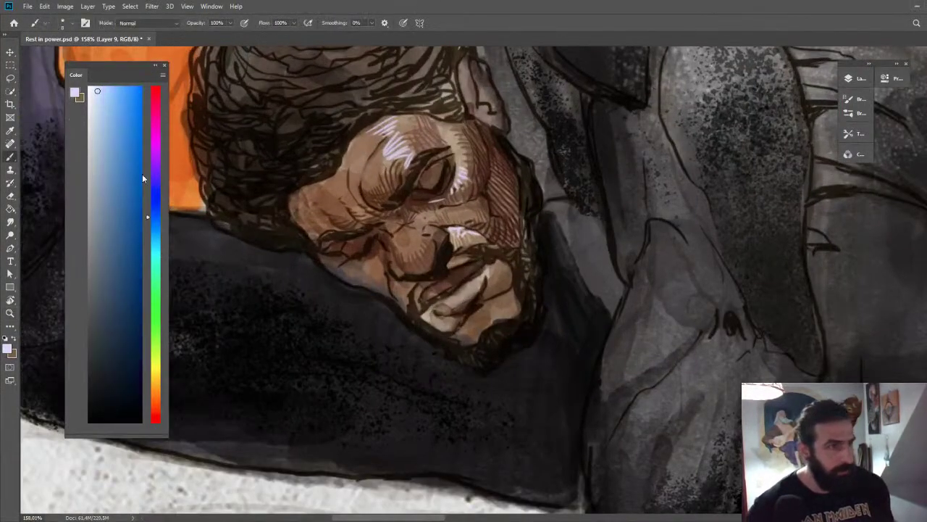
left_click(105, 93)
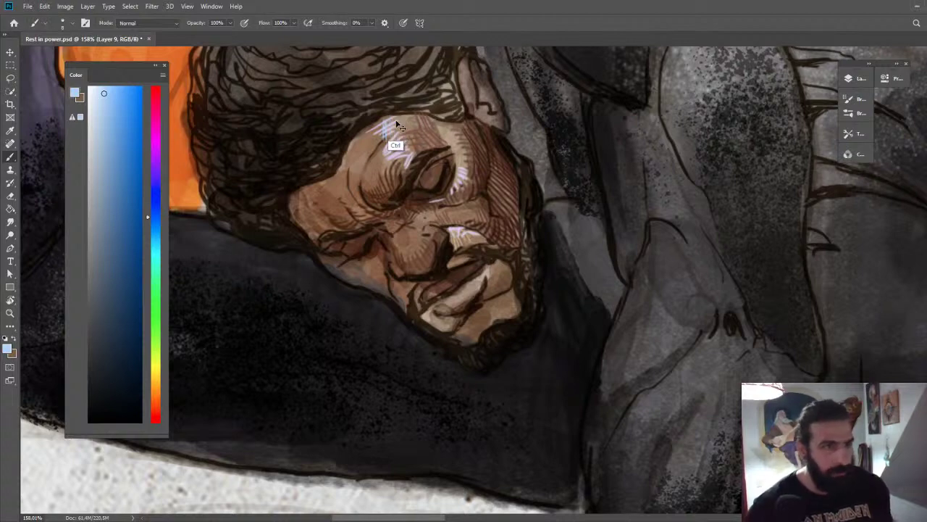
key("z")
key("b")
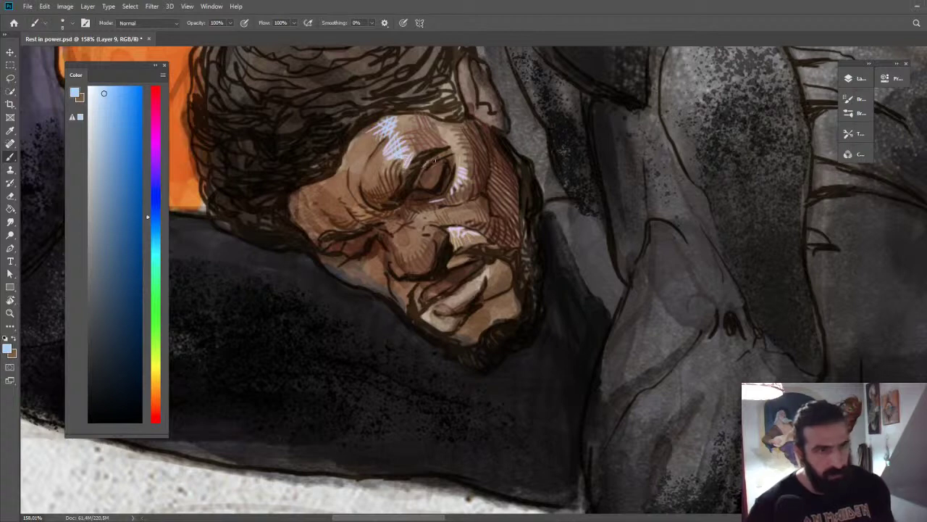
Add medium blue accent strokes on the near eyelid and the cheek just beneath the eye.
left_click(120, 132)
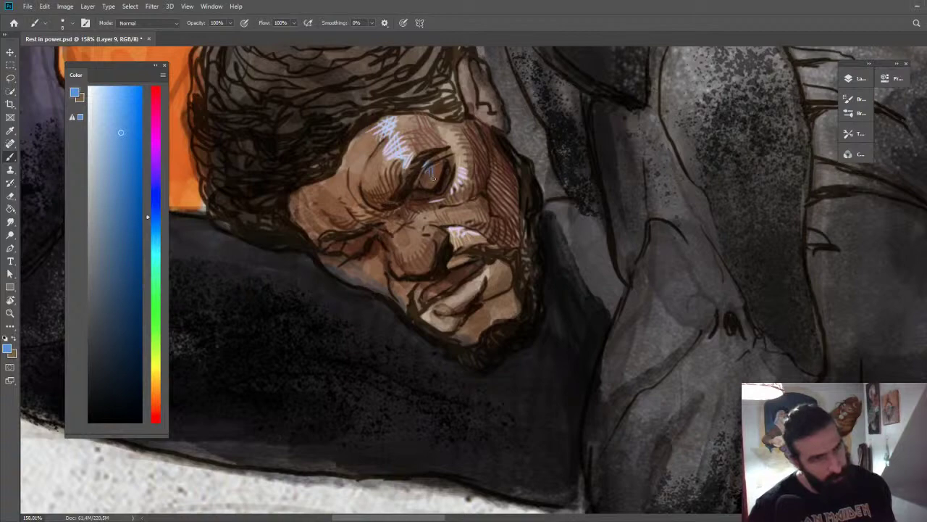
key("z")
left_click_drag(461, 174, 402, 175)
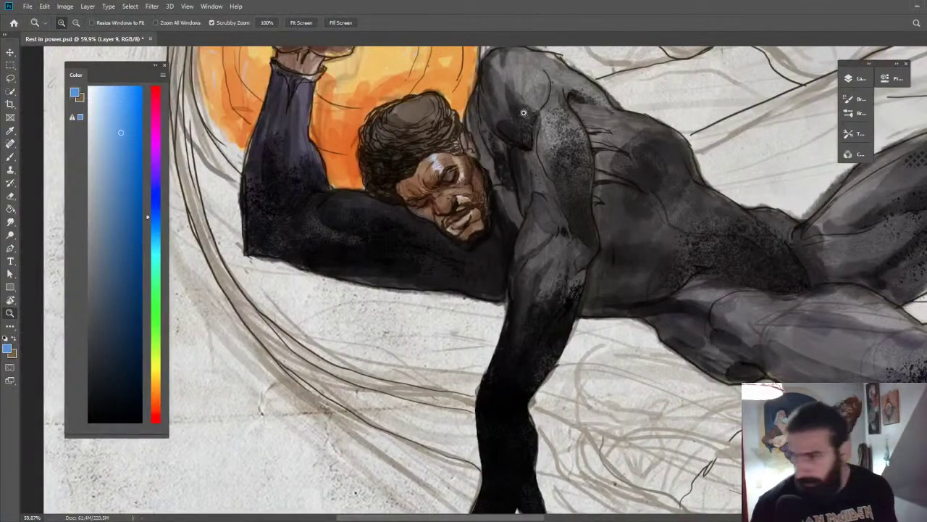
scroll(482, 174, "up", 3)
key("b")
scroll(458, 194, "up", 2)
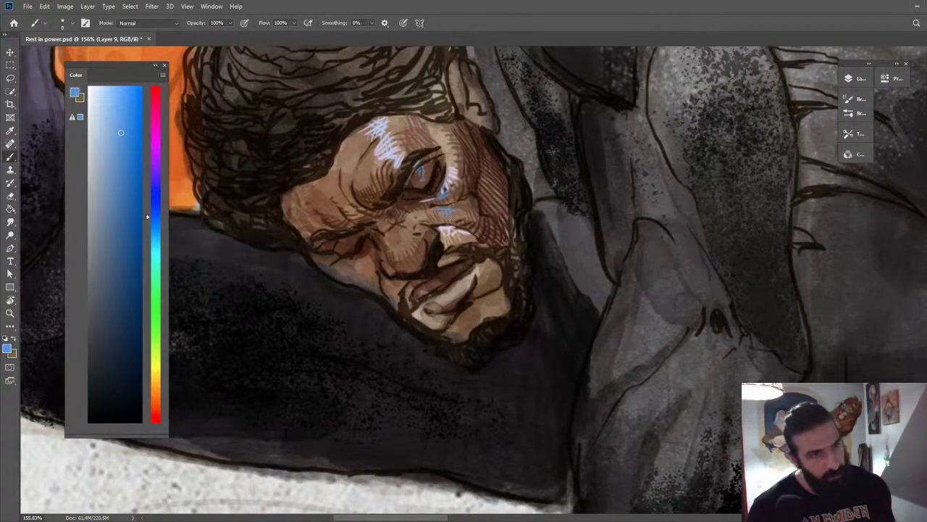
Add lighter blue hatch strokes to the highlight on the cheek beneath the near eye.
key("z")
left_click_drag(470, 220, 421, 217)
key("r")
left_click_drag(420, 156, 623, 209)
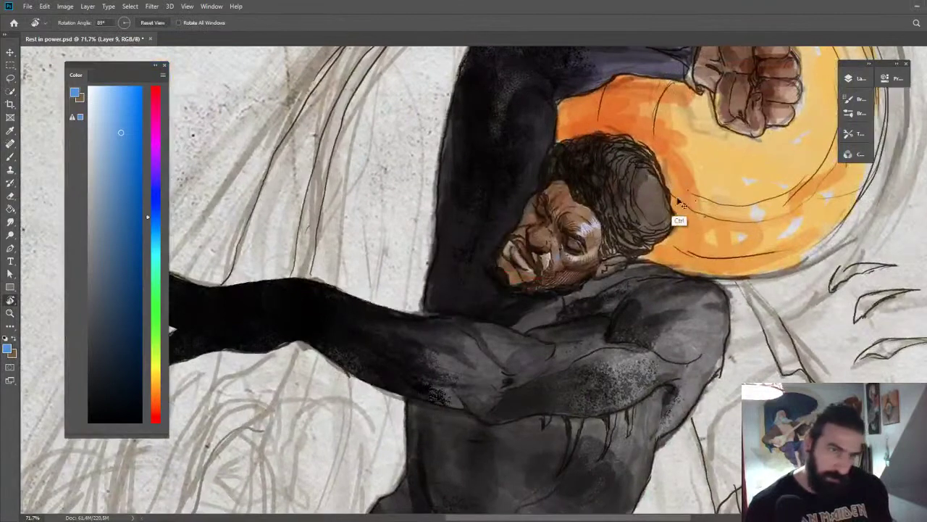
key("z")
left_click_drag(578, 243, 640, 260)
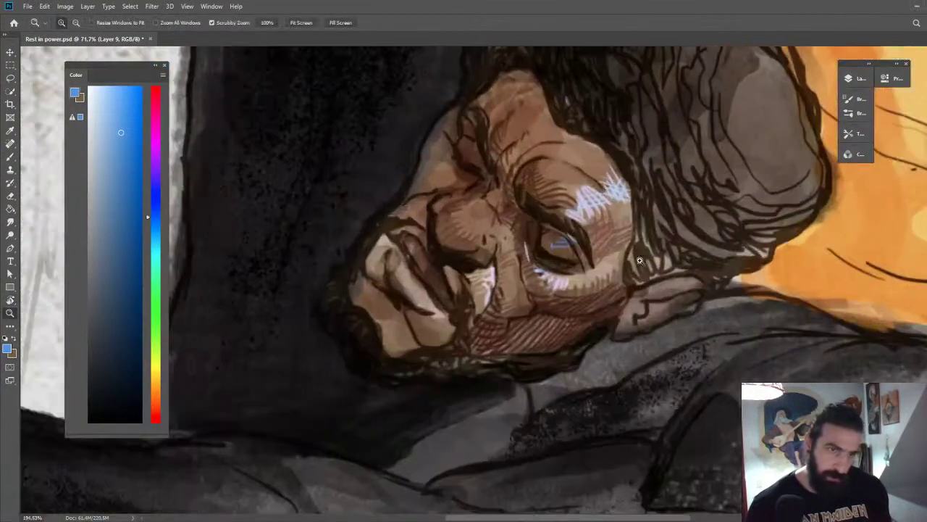
key("b")
left_click(107, 114)
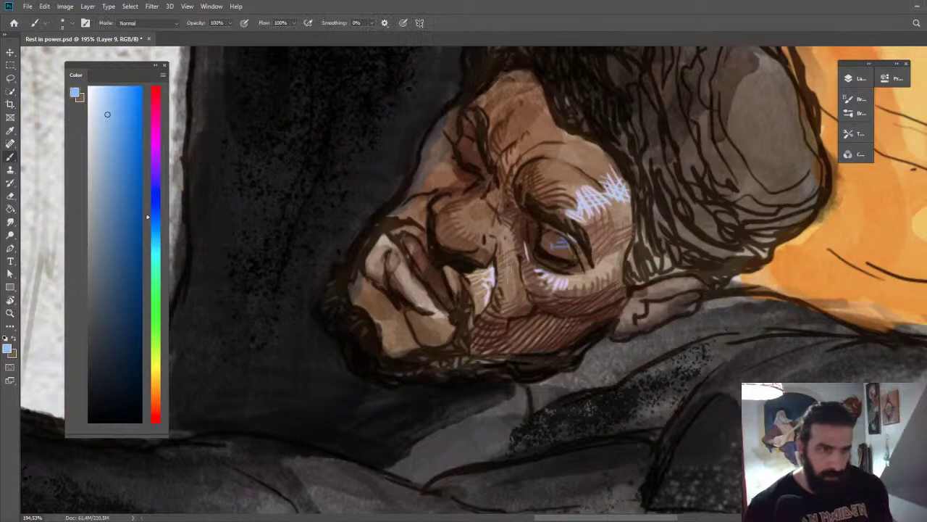
left_click_drag(532, 282, 533, 264)
key("z")
left_click_drag(535, 284, 478, 279)
key("Escape")
Sample the hair's dark brown, darken it to near black, and hatch shadows into the hair beside the temple and resting arm.
mouse_move(494, 216)
left_mouse_down()
mouse_move(466, 216)
mouse_move(551, 226)
left_mouse_up()
key("b")
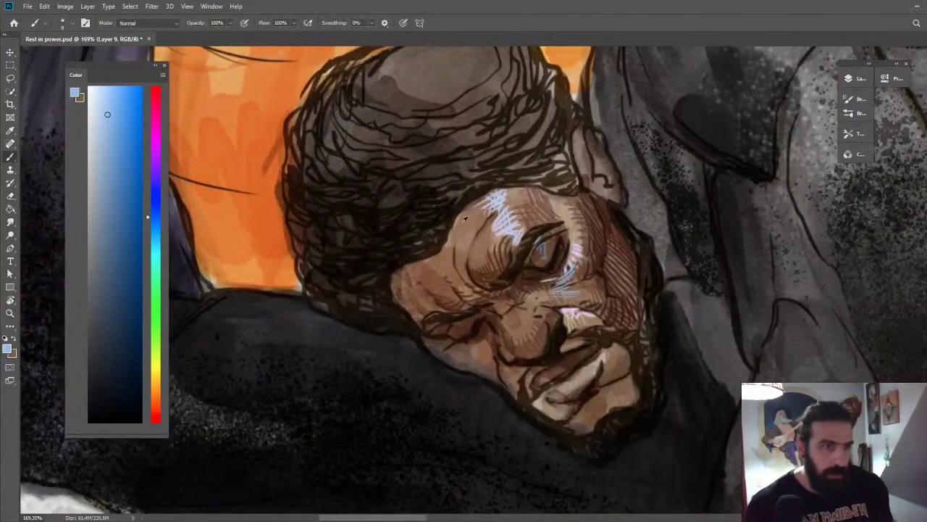
left_click(465, 219, "alt")
left_click(451, 213, "alt")
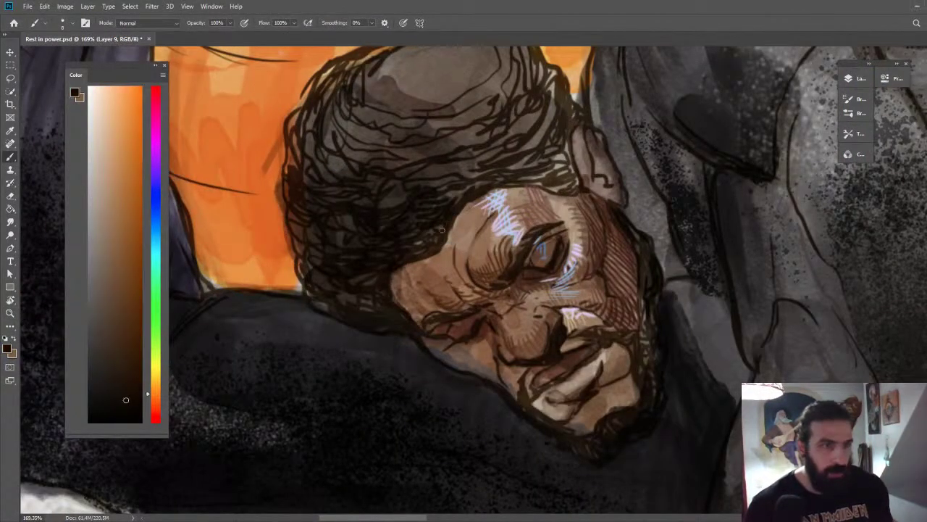
left_click(125, 412)
mouse_move(357, 302)
left_mouse_down()
mouse_move(390, 281)
mouse_move(401, 313)
left_mouse_up()
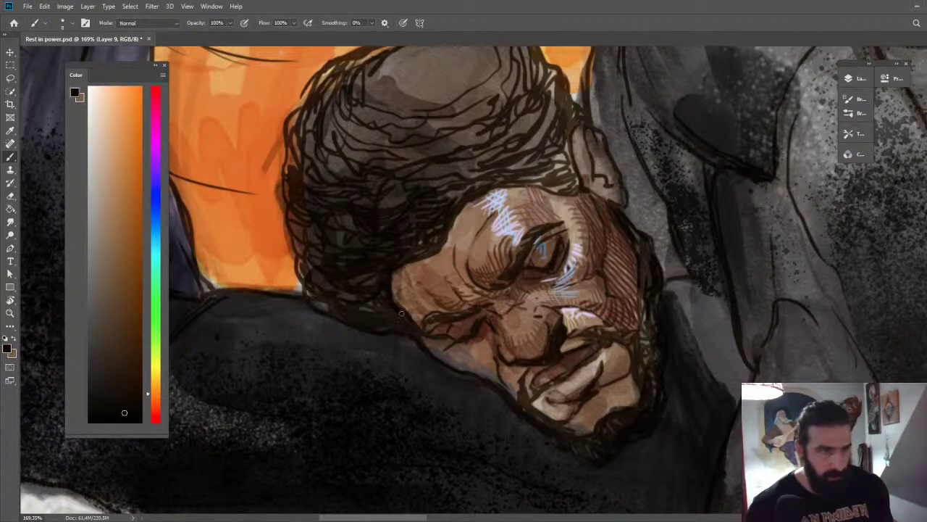
mouse_move(310, 289)
left_mouse_down()
mouse_move(383, 299)
mouse_move(403, 330)
left_mouse_up()
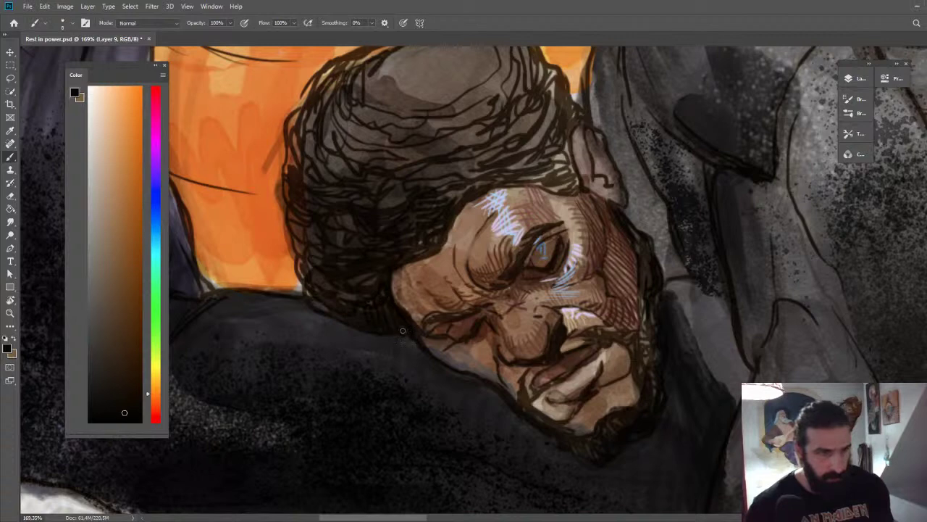
mouse_move(308, 276)
left_mouse_down()
mouse_move(321, 316)
mouse_move(331, 282)
mouse_move(350, 310)
left_mouse_up()
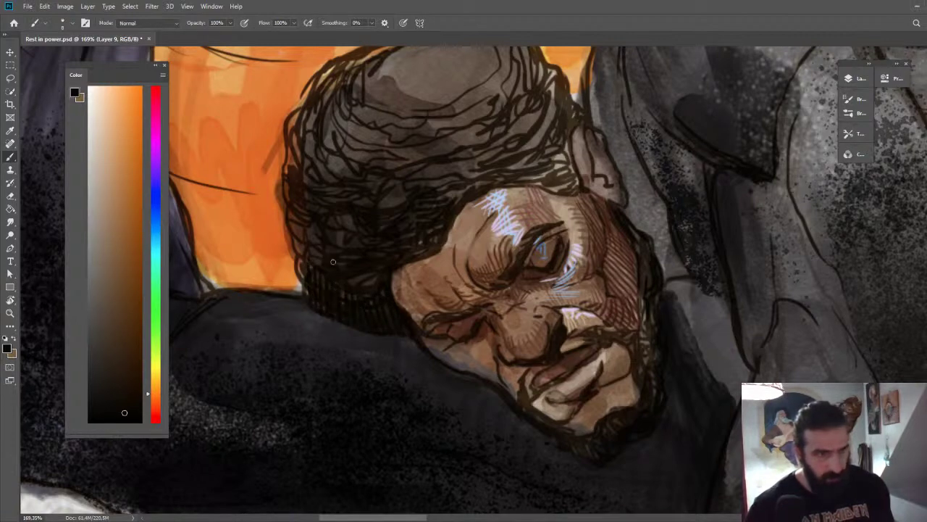
mouse_move(304, 235)
left_mouse_down()
mouse_move(303, 267)
mouse_move(315, 246)
mouse_move(378, 297)
mouse_move(393, 290)
mouse_move(387, 276)
mouse_move(347, 277)
left_mouse_up()
Cross-hatch the forehead highlight with a light blue sampled from the painted strokes.
key("z")
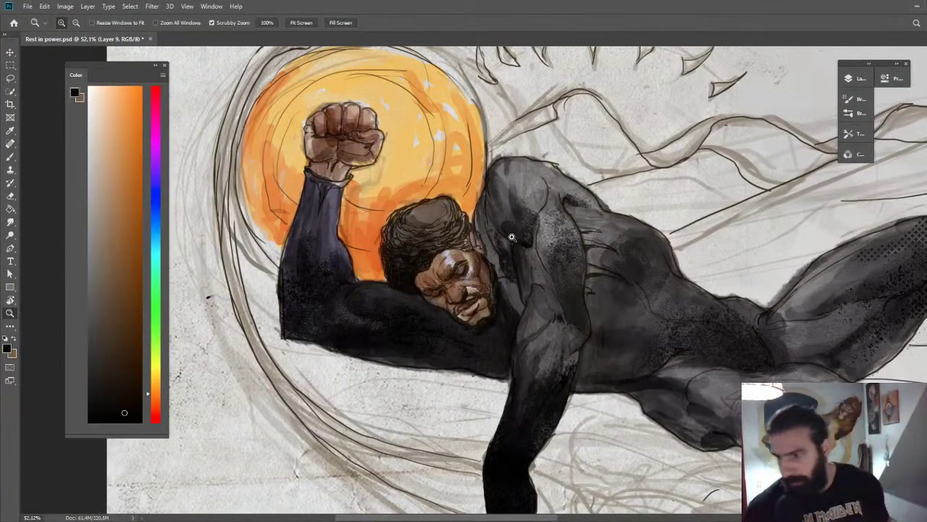
left_click_drag(513, 237, 563, 263)
key("b")
key("z")
mouse_move(333, 335)
left_mouse_down()
mouse_move(418, 228)
mouse_move(482, 237)
left_mouse_up()
key("b")
left_click(353, 208, "alt")
mouse_move(333, 201)
left_mouse_down()
mouse_move(356, 184)
mouse_move(365, 198)
mouse_move(387, 185)
left_mouse_up()
mouse_move(284, 192)
left_mouse_down()
mouse_move(343, 156)
mouse_move(327, 107)
mouse_move(311, 108)
mouse_move(325, 92)
mouse_move(353, 101)
left_mouse_up()
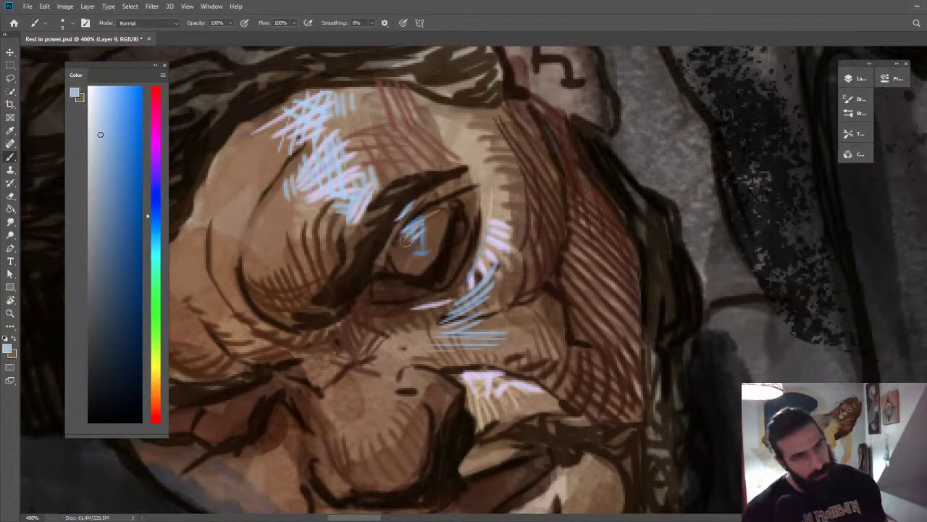
Sample colours around the near eye and refine the blue eyelid highlight with short hatch strokes.
left_click(411, 233, "alt")
left_click(411, 232, "alt")
left_click_drag(404, 232, 408, 253)
mouse_move(415, 232)
left_mouse_down()
mouse_move(414, 250)
mouse_move(402, 249)
left_mouse_up()
left_click(406, 285, "alt")
mouse_move(412, 225)
left_mouse_down()
mouse_move(409, 251)
mouse_move(411, 242)
left_mouse_up()
left_click_drag(425, 223, 427, 250)
Darken the line of the near eye's lower lid with a very dark red shifted from the sampled brown.
left_click(385, 297, "alt")
left_click(156, 418)
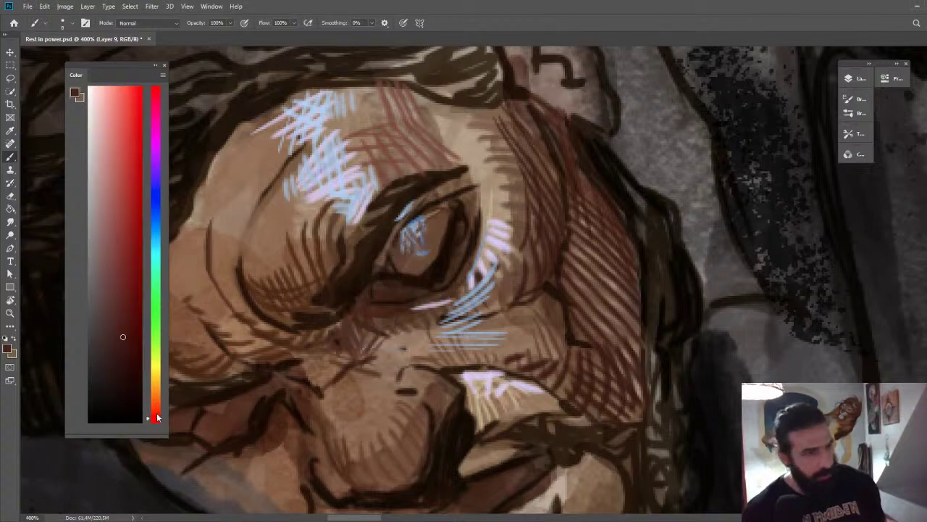
left_click(137, 356)
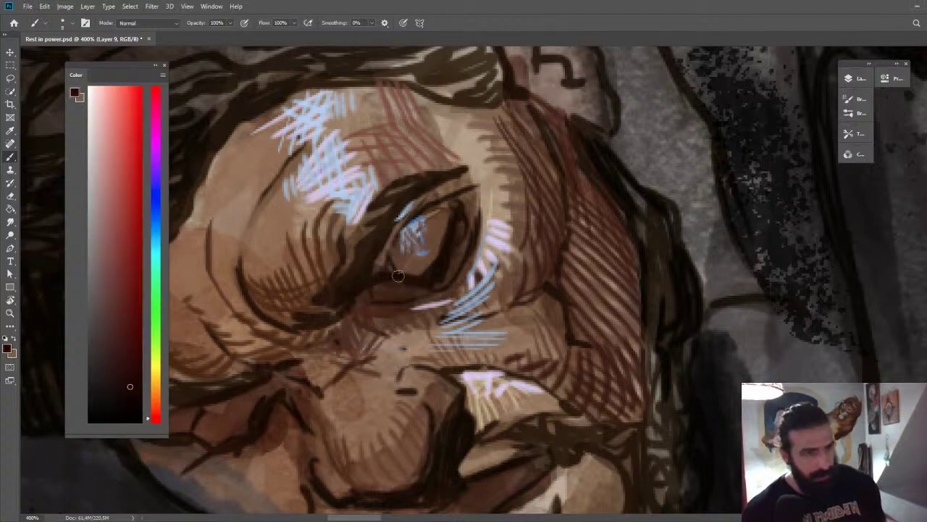
left_click_drag(415, 237, 360, 217)
key("e")
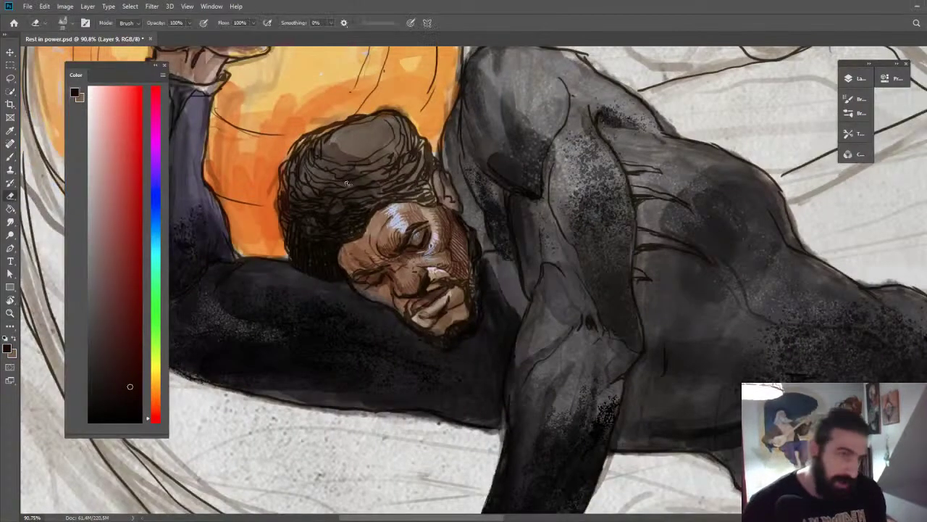
Draw very dark red shadow strokes between the far eye's inner corner and the bridge of the nose.
key("r")
left_click_drag(344, 178, 592, 255)
key("ctrl+space")
left_click_drag(576, 217, 598, 219)
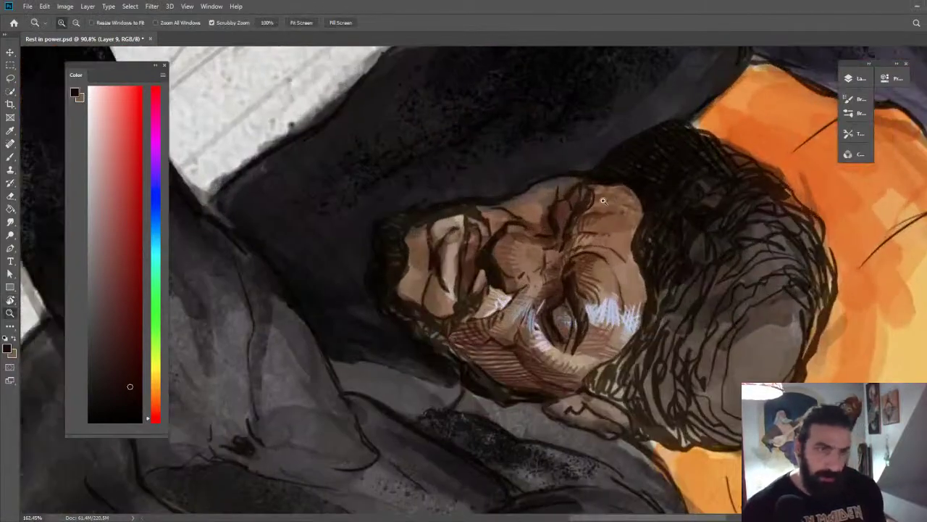
key("b")
scroll(514, 236, "up", 5)
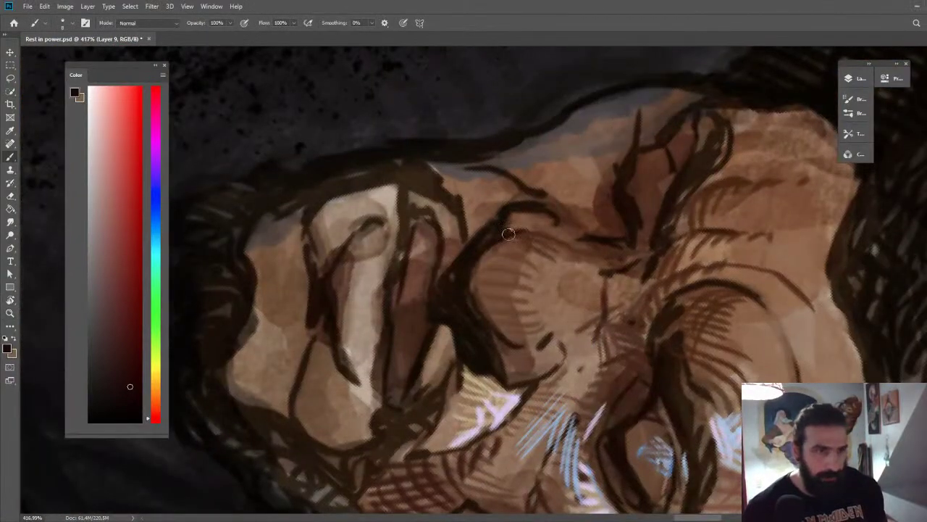
mouse_move(470, 275)
left_mouse_down()
mouse_move(509, 239)
mouse_move(554, 242)
mouse_move(594, 262)
left_mouse_up()
key("r")
key("Escape")
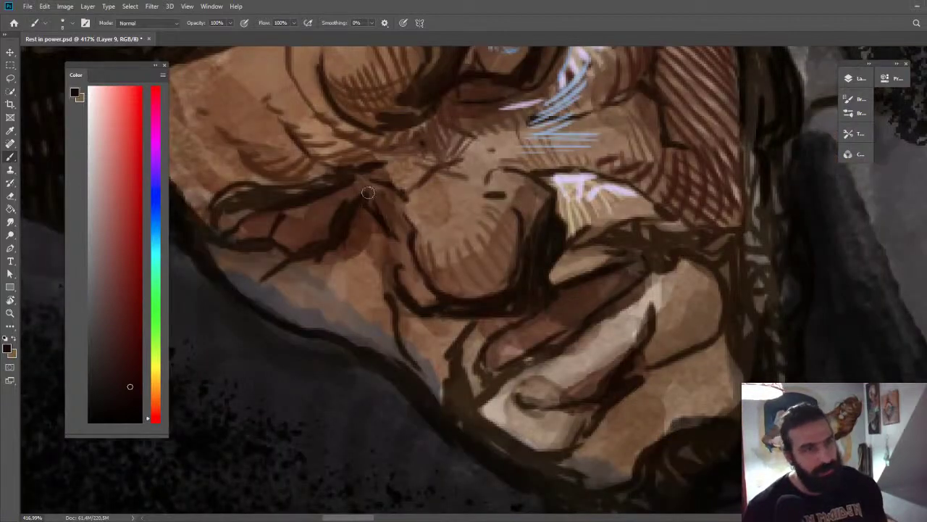
mouse_move(352, 176)
left_mouse_down()
mouse_move(354, 201)
mouse_move(391, 208)
mouse_move(402, 226)
left_mouse_up()
left_click_drag(402, 192, 406, 236)
key("z")
mouse_move(449, 205)
left_mouse_down()
mouse_move(390, 131)
mouse_move(366, 129)
left_mouse_up()
Deepen the shadow beside the nose bridge with more fine dark hatching at the far eye's inner corner.
key("r")
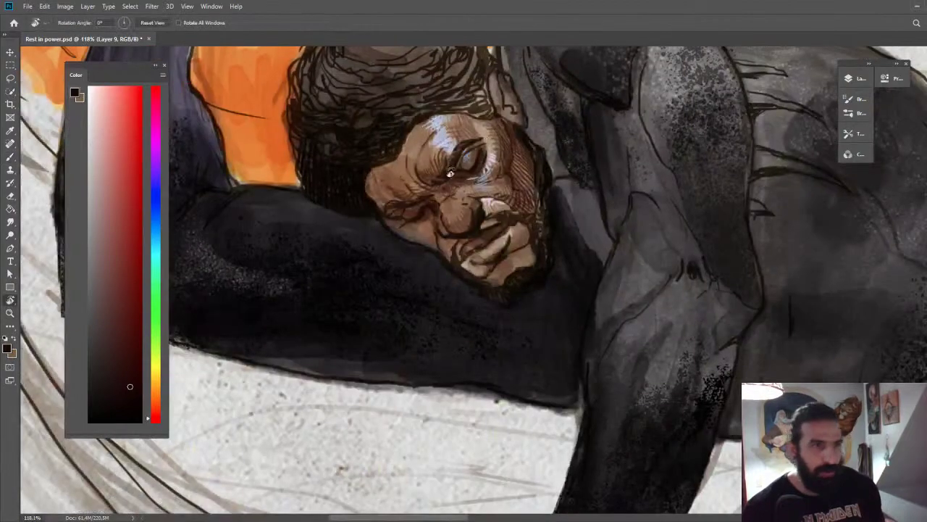
left_click_drag(427, 141, 670, 192)
key("z")
left_click_drag(559, 214, 615, 216)
key("b")
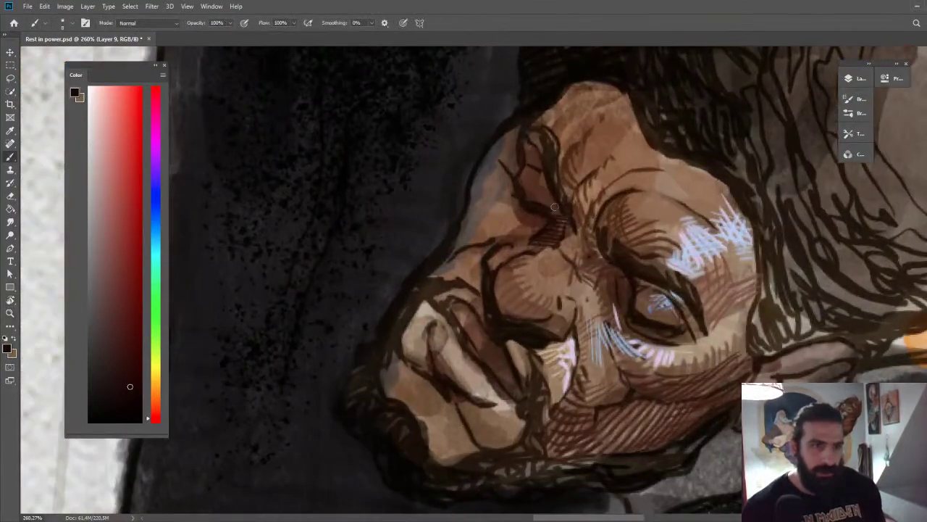
left_click_drag(554, 197, 563, 229)
key("Escape")
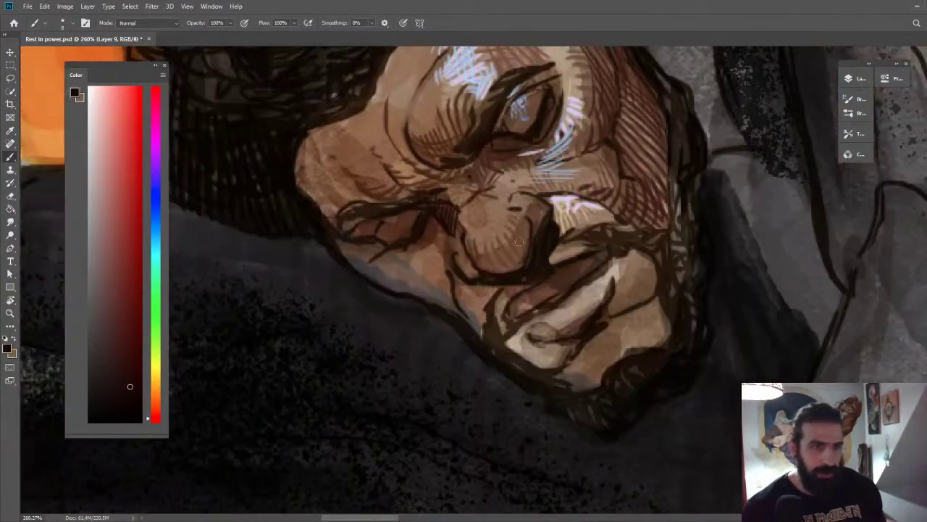
Sample a dark reddish brown from the shadow between the far eye and the nose.
left_click(437, 234, "alt")
left_click(443, 217, "alt")
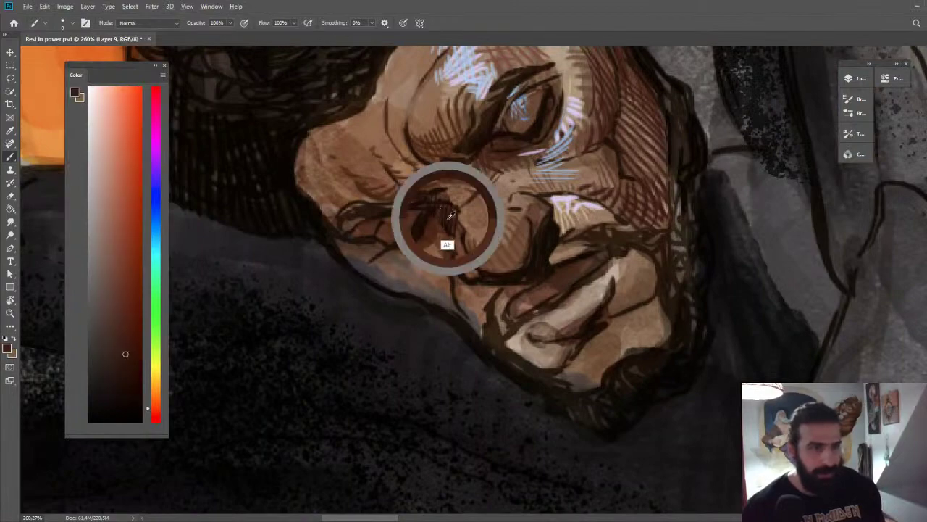
key("z")
mouse_move(455, 217)
left_mouse_down()
mouse_move(460, 241)
mouse_move(464, 148)
left_mouse_up()
left_click_drag(556, 230, 542, 199)
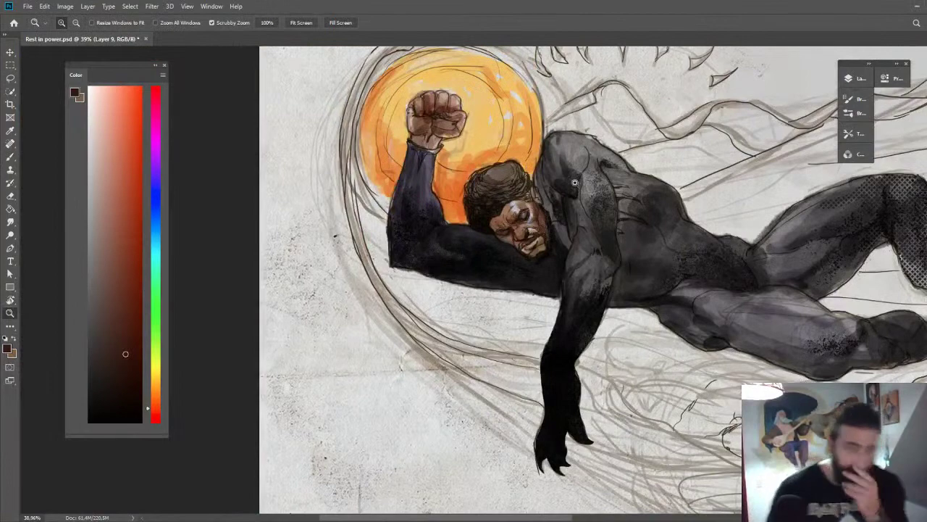
scroll(540, 245, "up", 1)
Open the recently used file Matriz_Aula.psd.
left_click(28, 7)
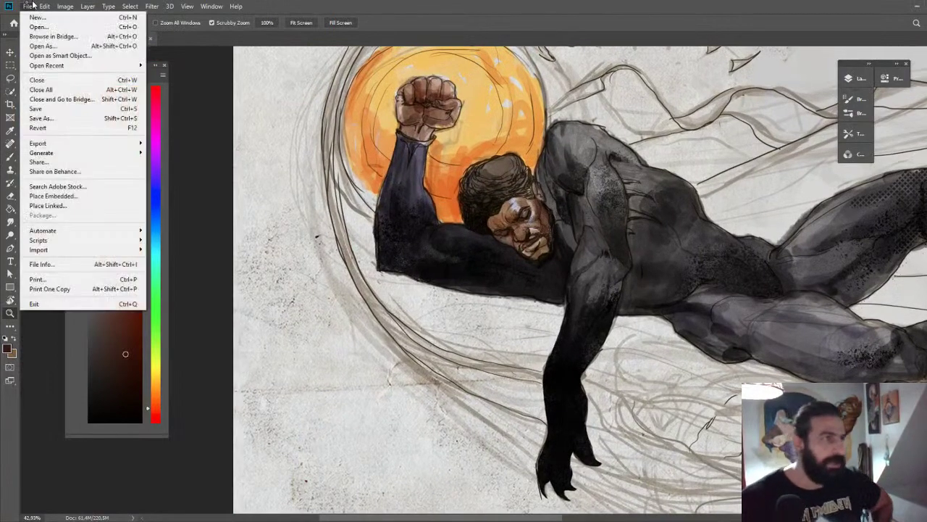
mouse_move(111, 69)
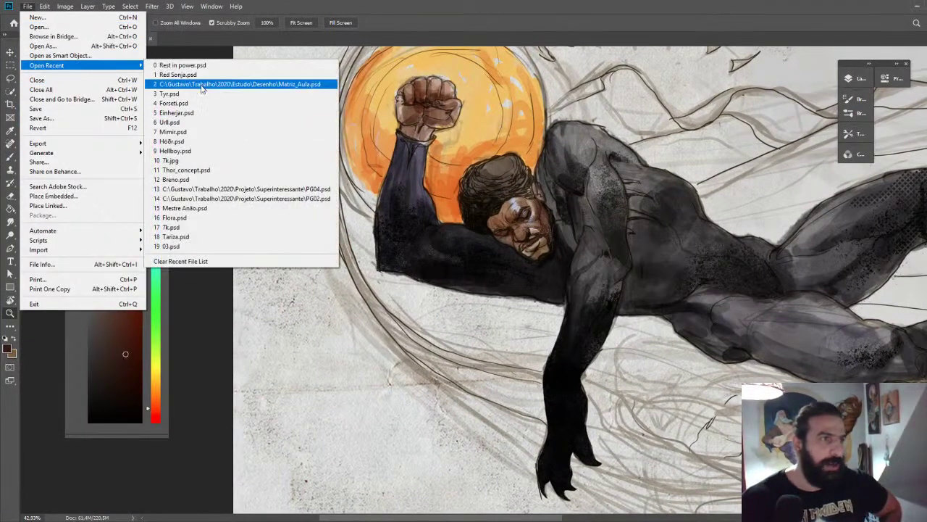
left_click(275, 94)
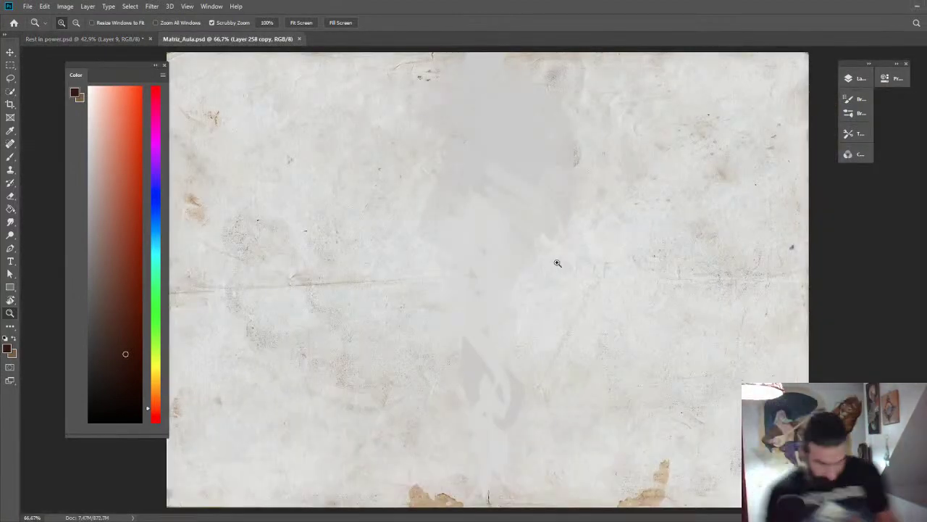
Preview the hidden layers from Layer 943 to Layer 946, leave only Layer 945 of them shown, and examine its standing figure sketch.
left_click(859, 75)
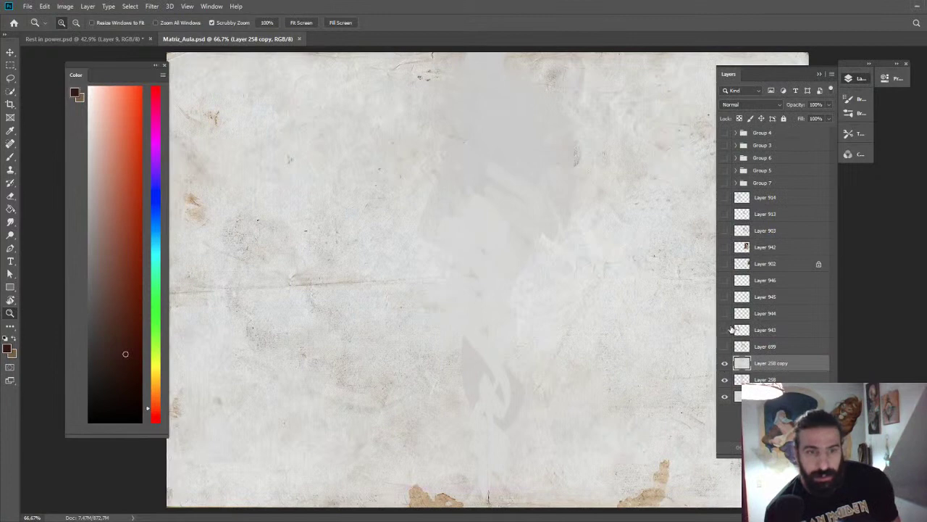
left_click(724, 329)
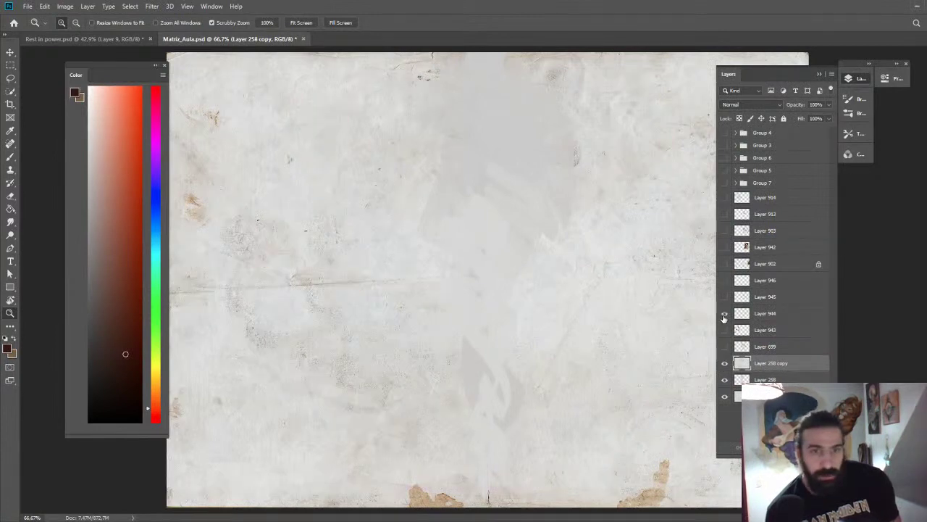
left_click(725, 314)
left_click(726, 298)
left_click(725, 298)
left_click(724, 281)
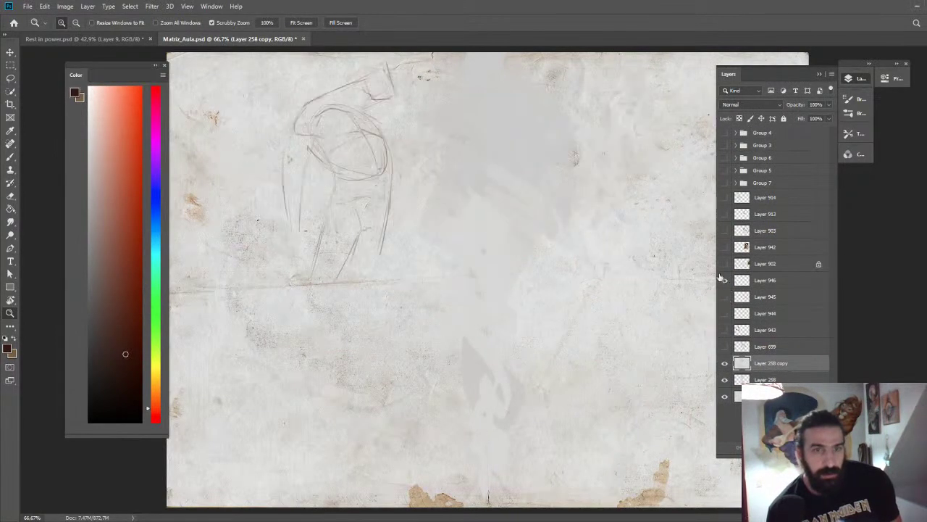
left_click(725, 297)
left_click_drag(636, 257, 621, 263)
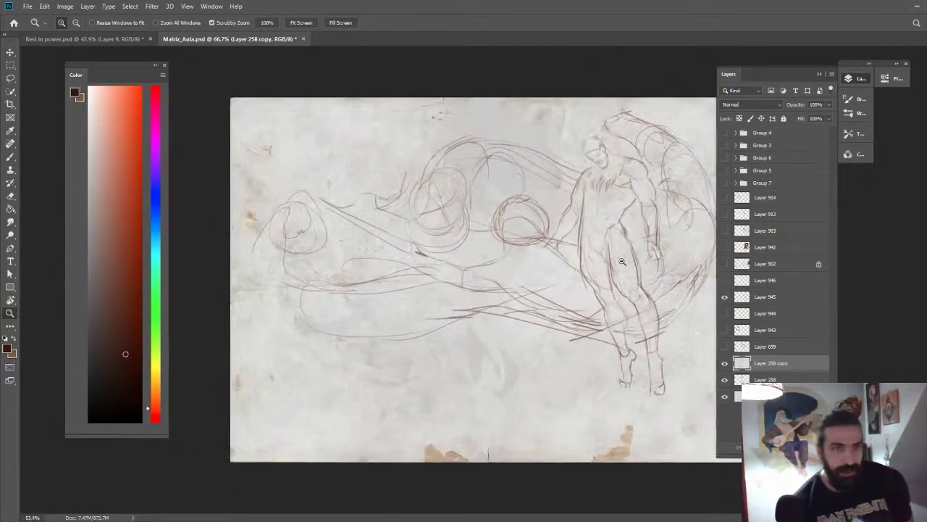
left_click_drag(600, 229, 600, 176)
left_click_drag(647, 208, 518, 200)
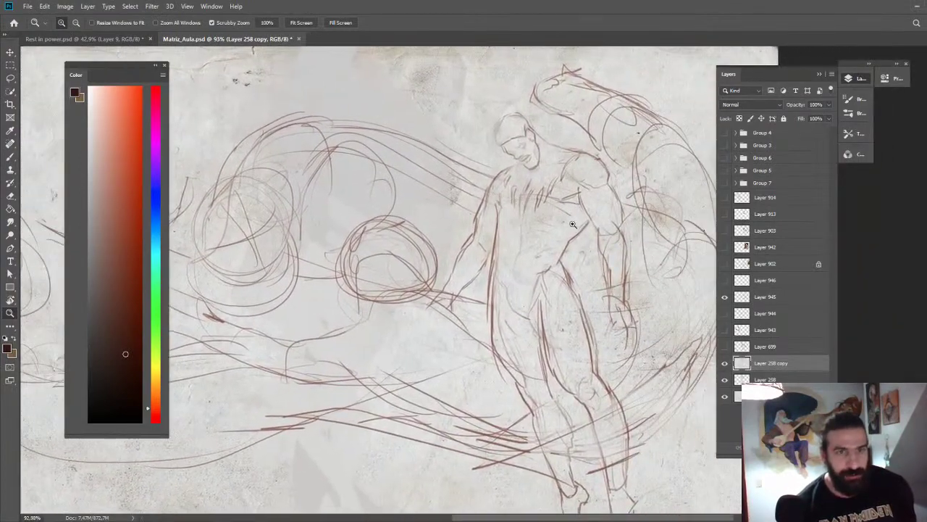
Compare the composition sketches on Layer 945 and Layer 944, showing one at a time across the full canvas.
left_click_drag(573, 224, 543, 219)
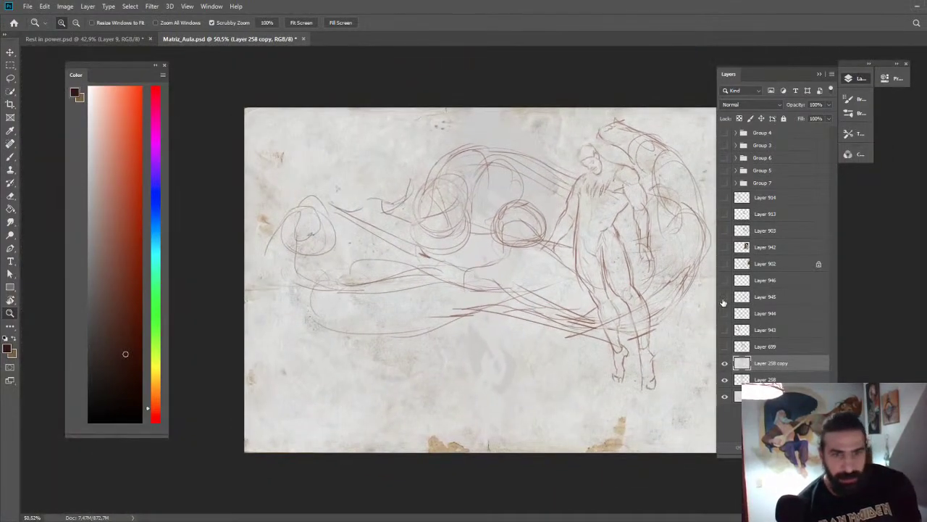
left_click(724, 296)
left_click(724, 313)
left_click(723, 313)
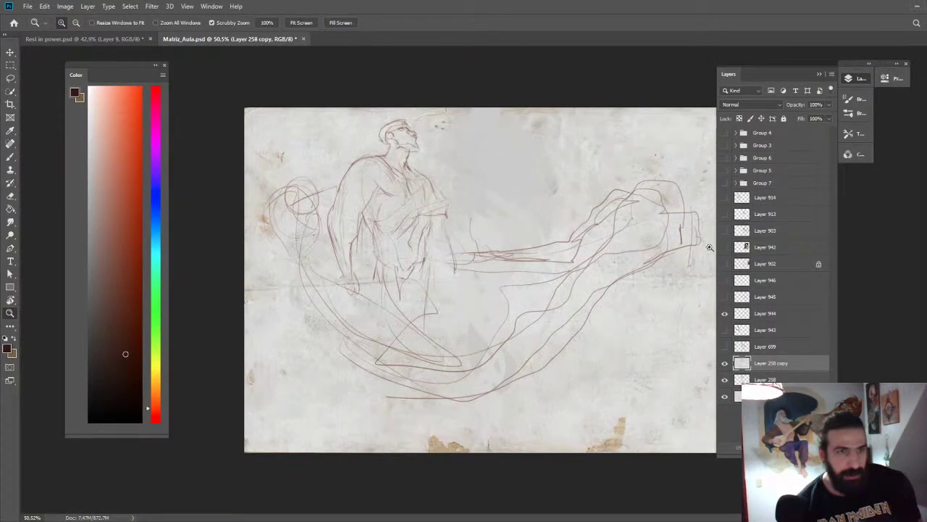
left_click(725, 315)
left_click(724, 296)
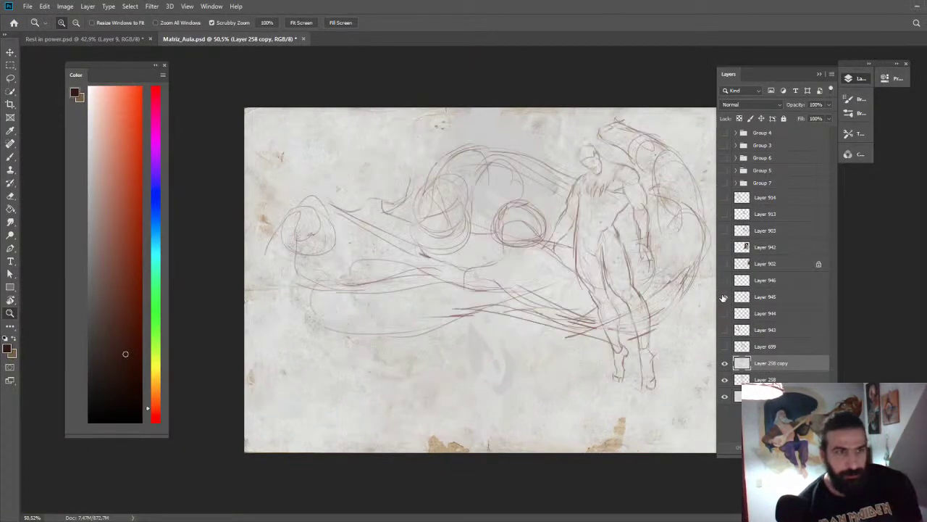
Hide Layer 945, preview Layer 946, and show and select Layer 902 with the seated figure studies.
left_click(724, 296)
left_click(723, 280)
left_click(724, 280)
left_click(725, 264)
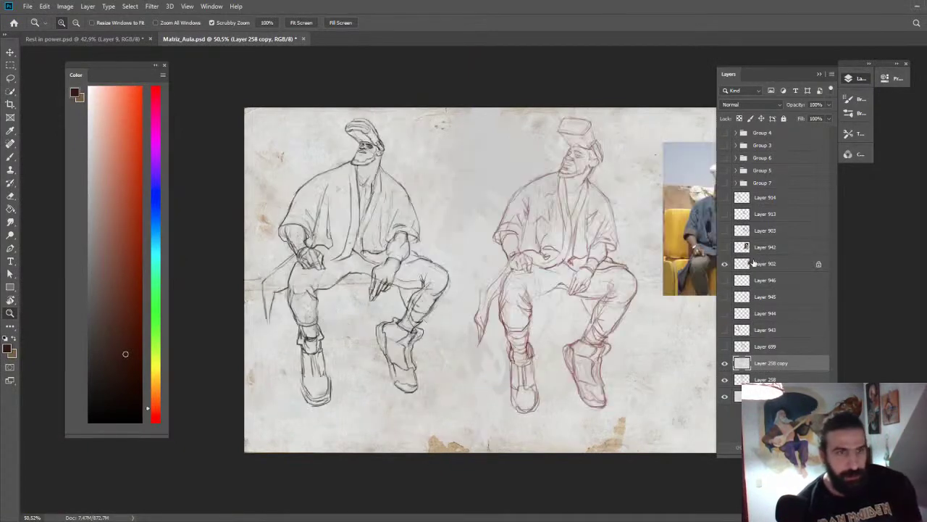
left_click(754, 263)
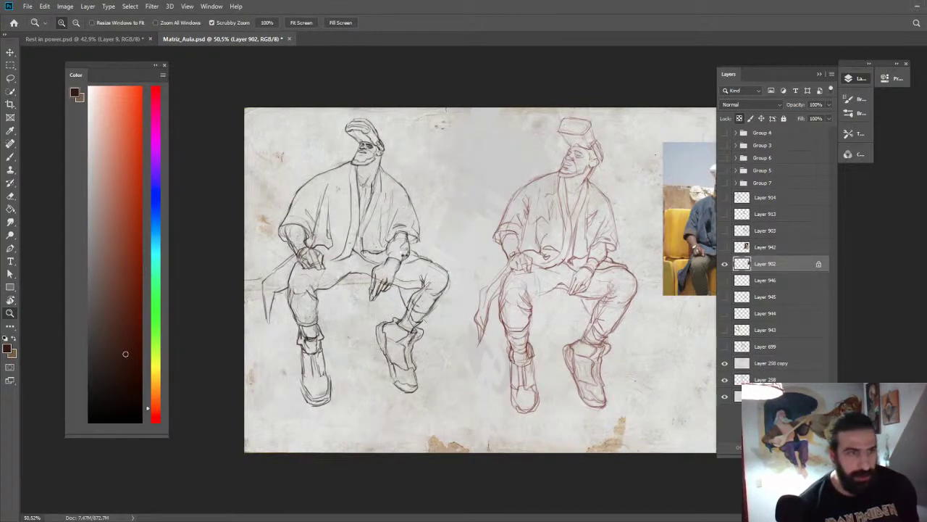
Flip the canvas horizontally, unlock Layer 902, and check the brown skin fill on Layer 943.
key("ctrl+shift+h")
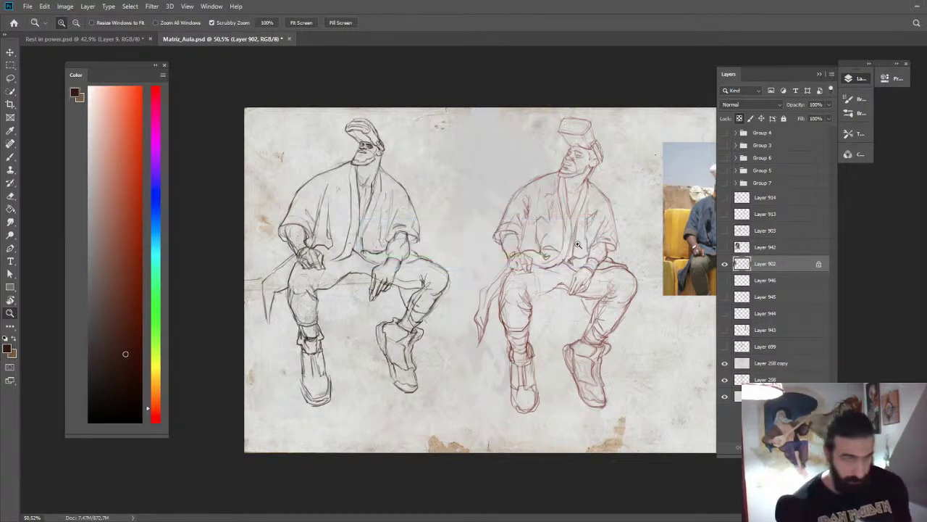
left_click(739, 121)
left_click(725, 330)
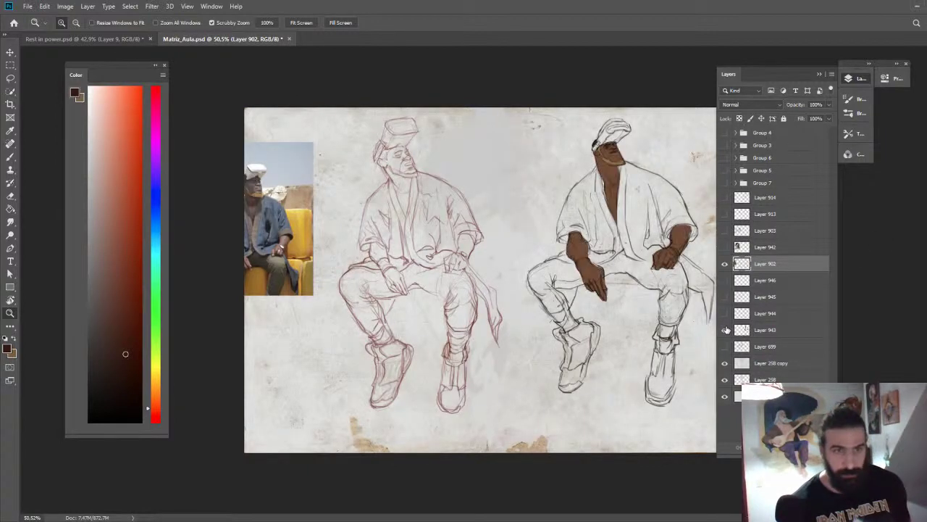
left_click(725, 329)
left_click(744, 330, "ctrl")
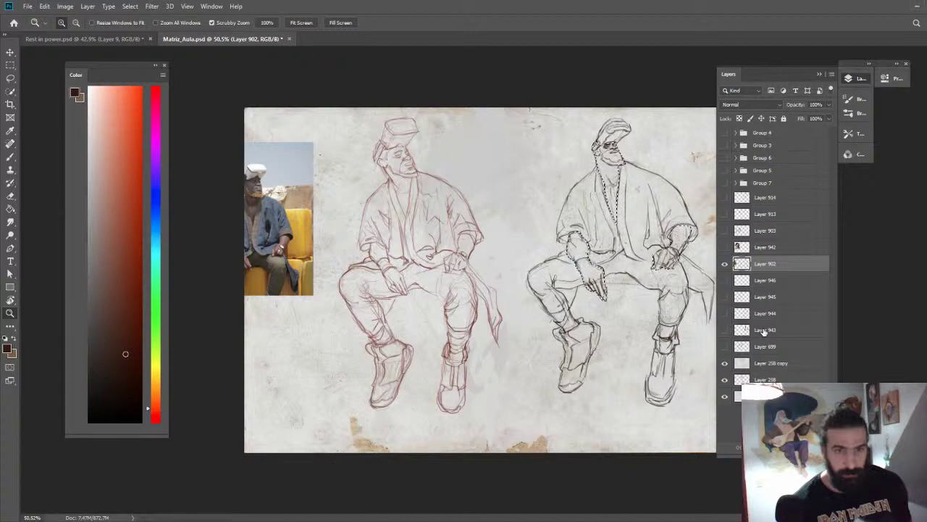
key("ctrl+d")
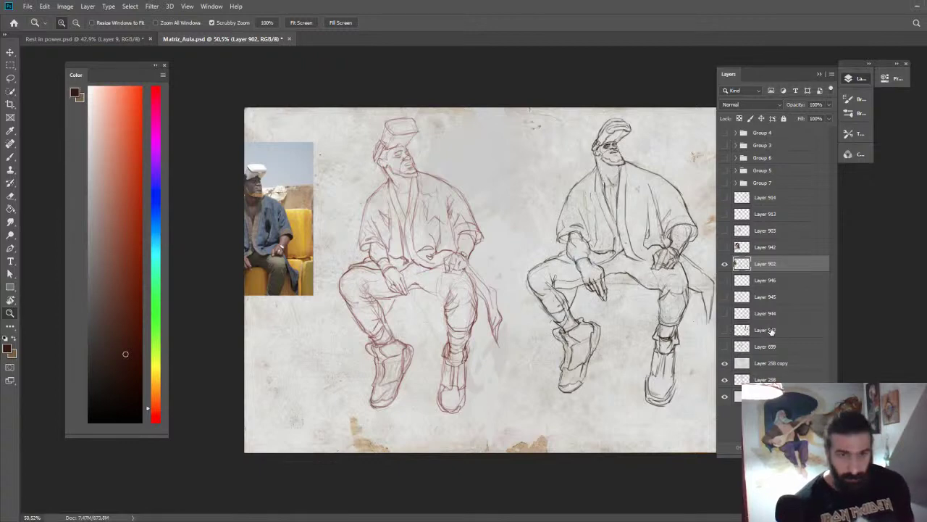
Select Layer 902 and Layer 943 together and shift them horizontally so both seated figures fit on the canvas.
left_click(772, 330, "ctrl")
left_click_drag(341, 266, 445, 266)
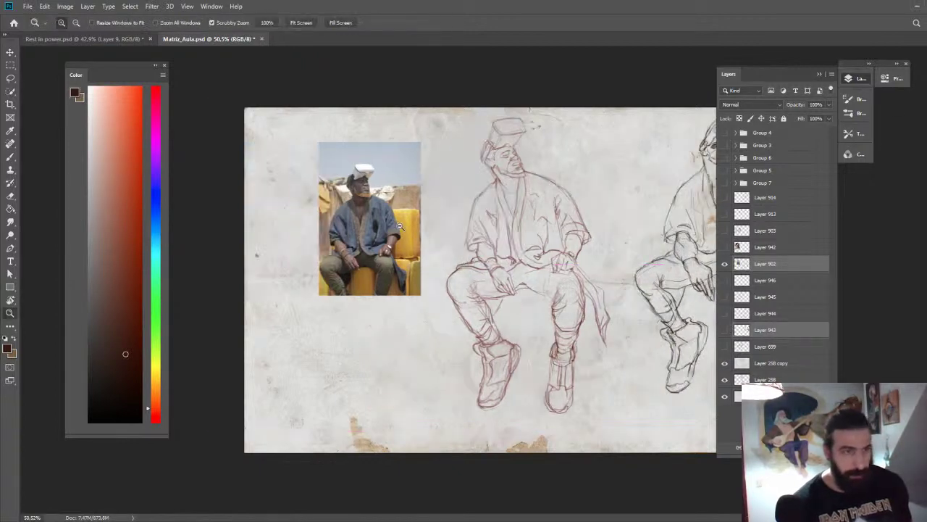
left_click_drag(400, 226, 516, 338)
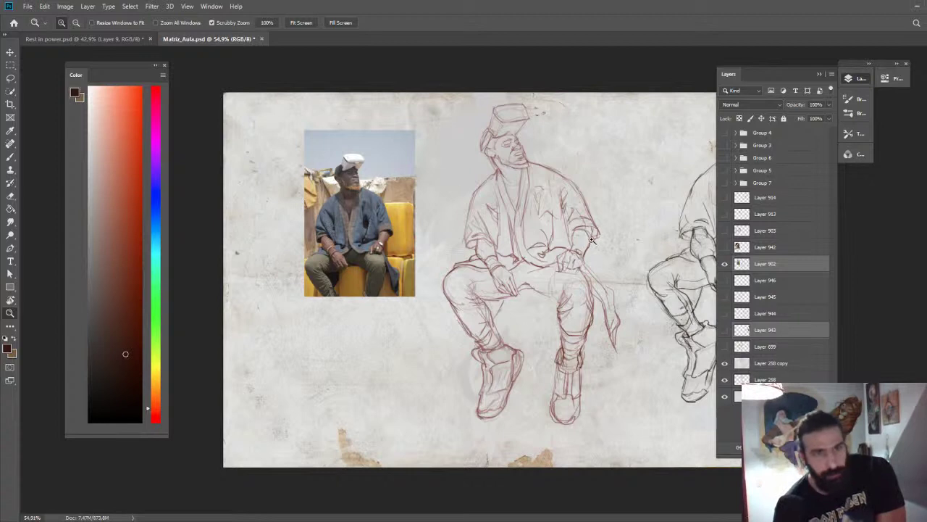
left_click_drag(621, 252, 633, 251)
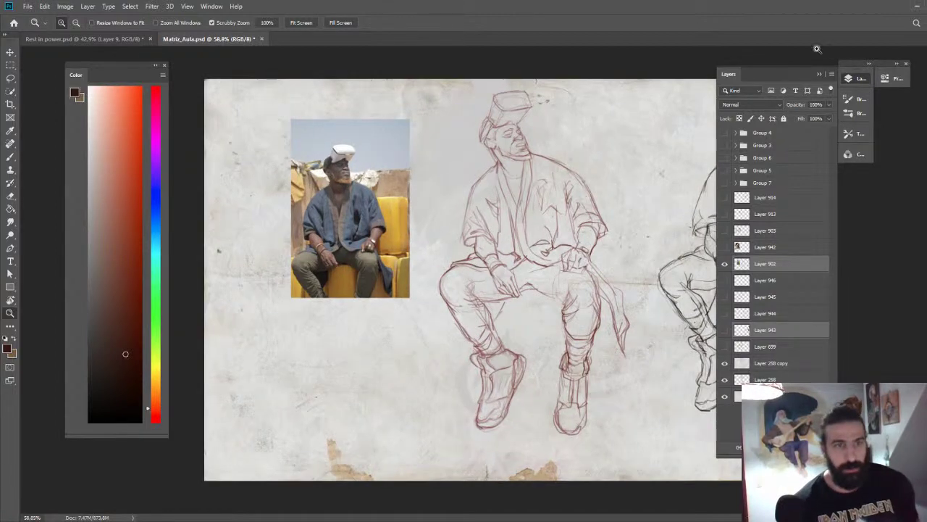
left_click(819, 74)
key("v")
mouse_move(759, 154)
left_mouse_down()
mouse_move(611, 197)
mouse_move(612, 186)
left_mouse_up()
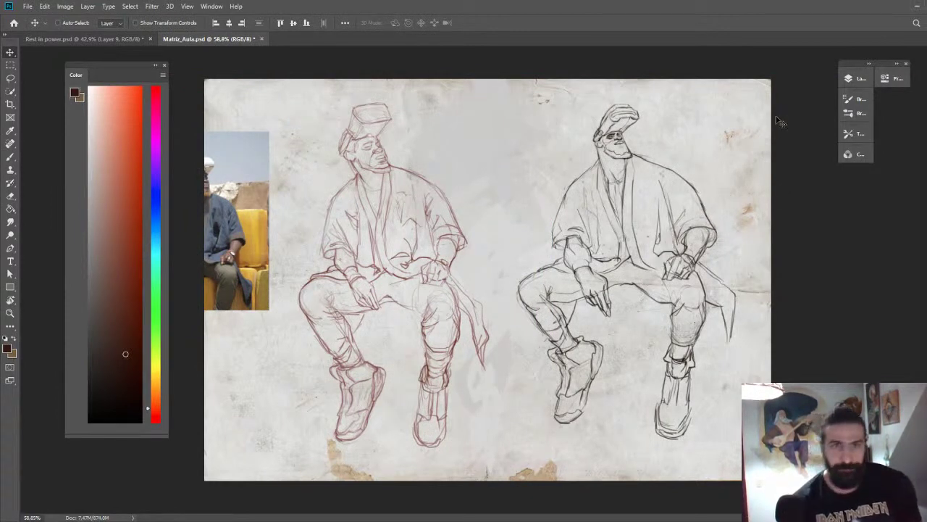
key("z")
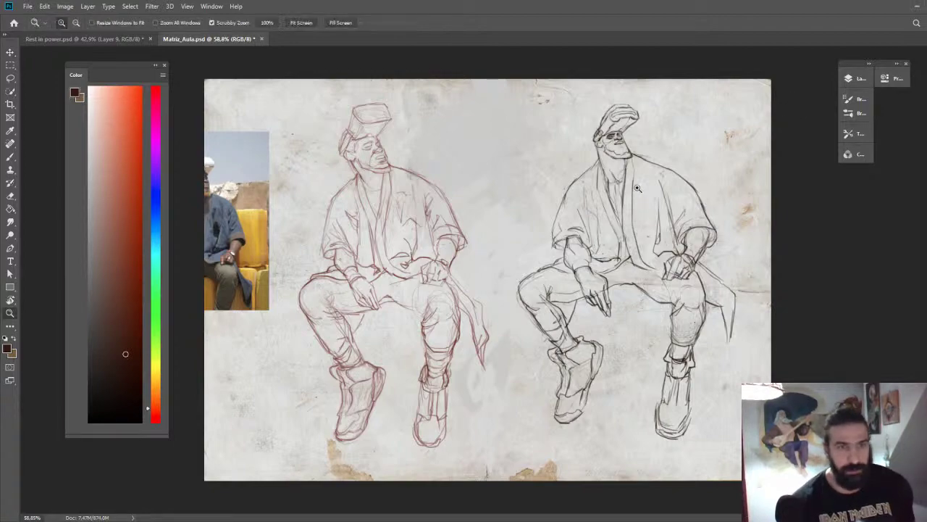
left_click_drag(650, 189, 629, 219)
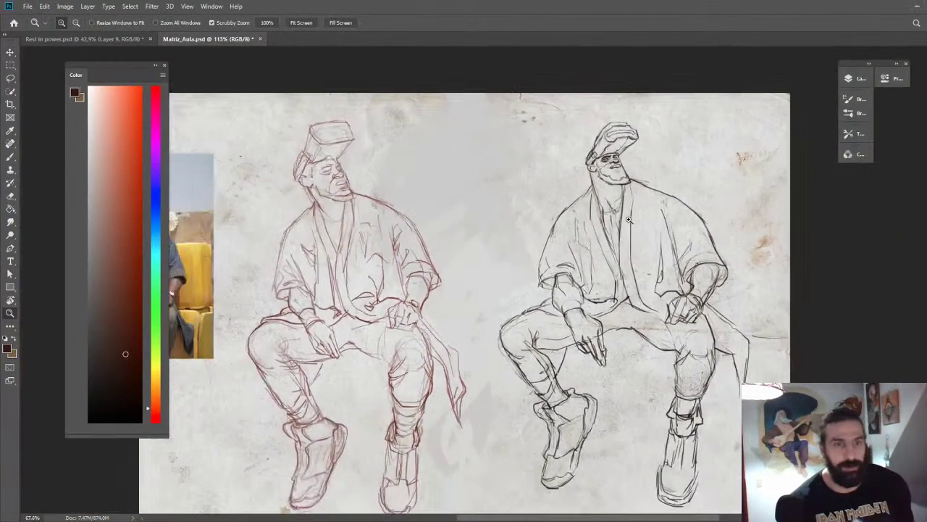
Show Layer 943 so the black-lined seated figure has its brown skin fill, and view the whole canvas.
left_click(856, 78)
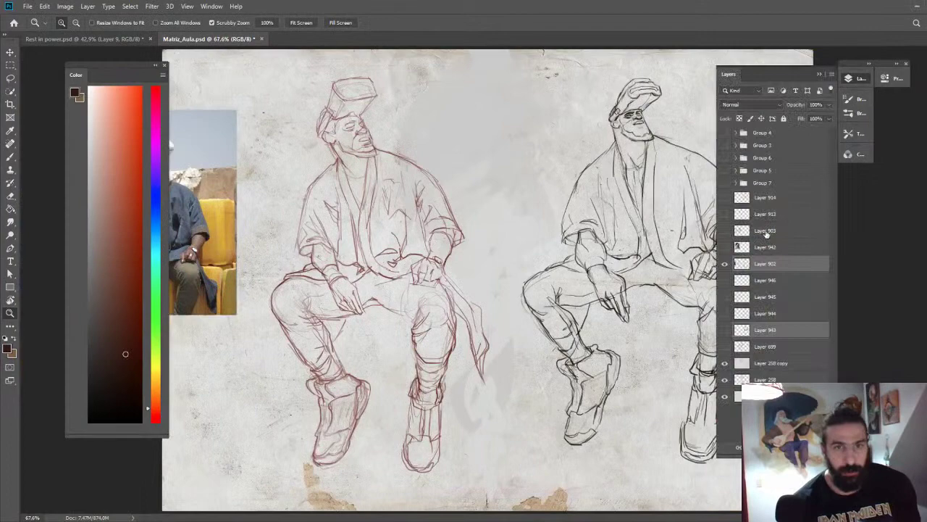
left_click(725, 330)
left_click_drag(641, 153, 550, 215)
left_click_drag(598, 252, 568, 226)
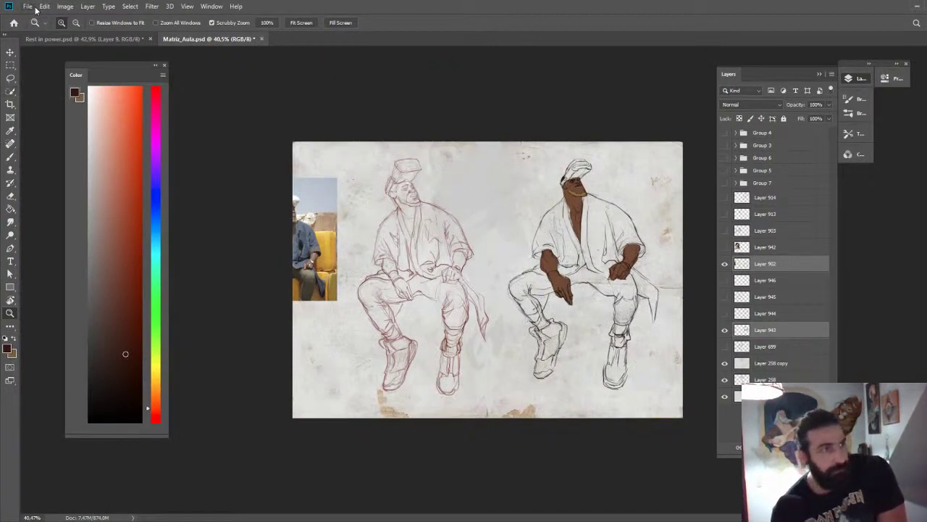
Save Matriz_Aula.psd and close it to return to Rest in power.psd.
left_click(28, 6)
left_click(73, 109)
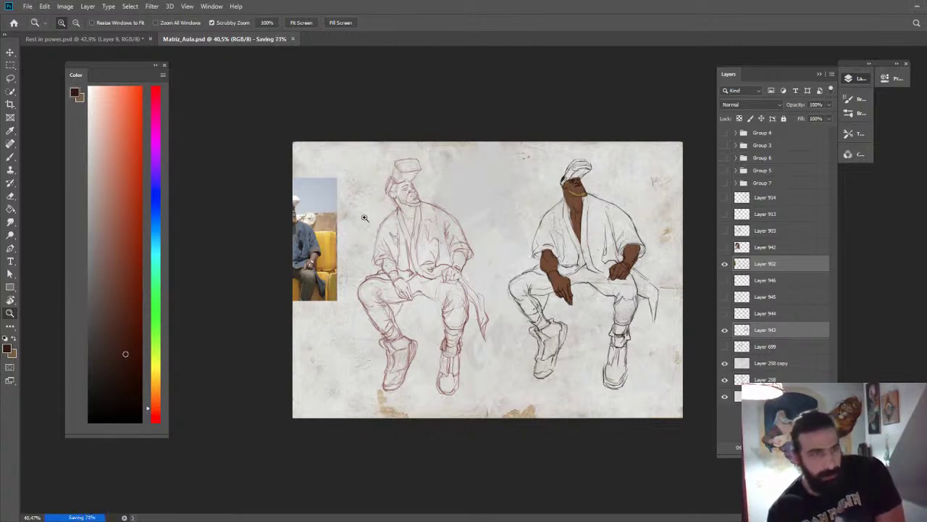
left_click(257, 39)
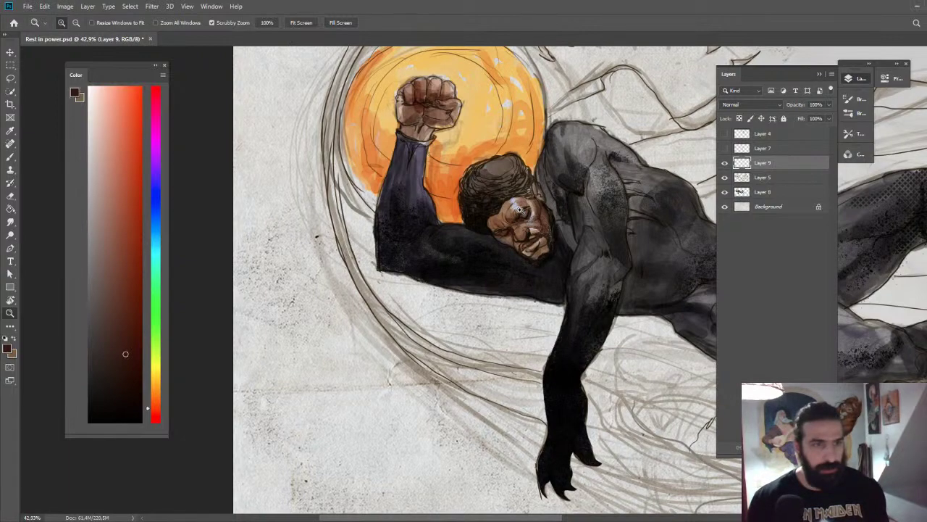
Sample the pale blue from the brow highlight and hatch fine highlights across the cheek below the near eye.
left_click_drag(522, 210, 579, 209)
key("b")
left_click(500, 195, "alt")
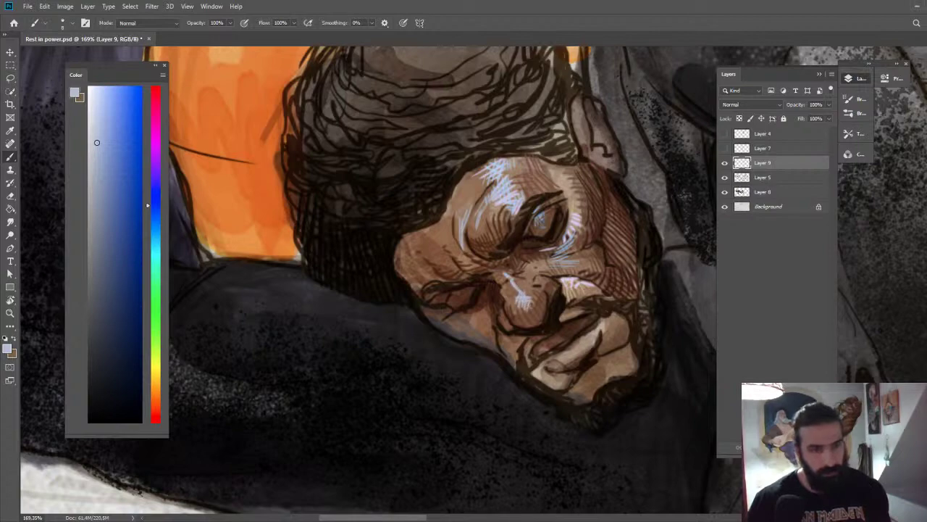
key("z")
mouse_move(548, 295)
left_mouse_down()
mouse_move(526, 251)
mouse_move(539, 288)
mouse_move(528, 338)
mouse_move(459, 357)
mouse_move(515, 150)
mouse_move(532, 137)
left_mouse_up()
key("r")
key("z")
key("b")
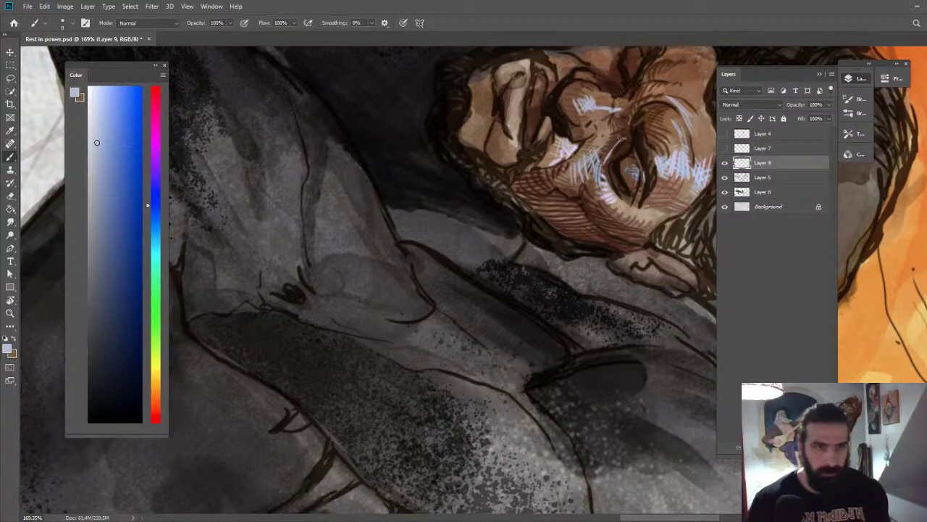
Turn the face back toward upright, sample brown from the cheek shadow and choose a much darker shade of it.
key("z")
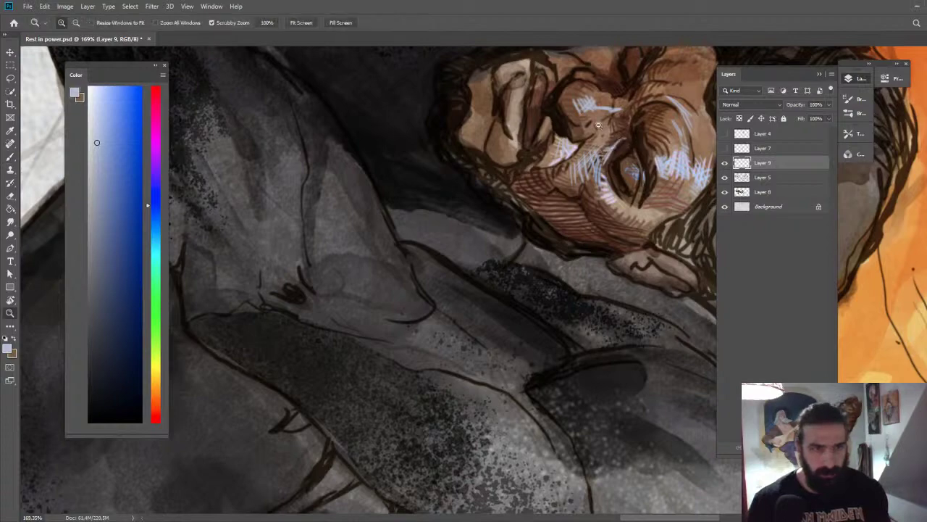
left_click_drag(617, 147, 562, 137)
key("Escape")
mouse_move(331, 296)
left_mouse_down()
mouse_move(357, 290)
mouse_move(389, 265)
mouse_move(428, 189)
left_mouse_up()
key("b")
left_click(408, 158, "alt")
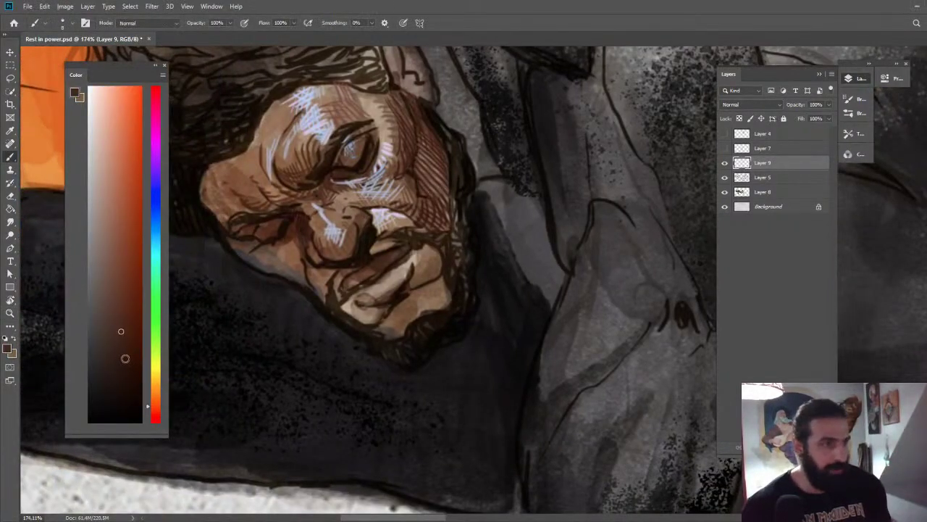
left_click(126, 374)
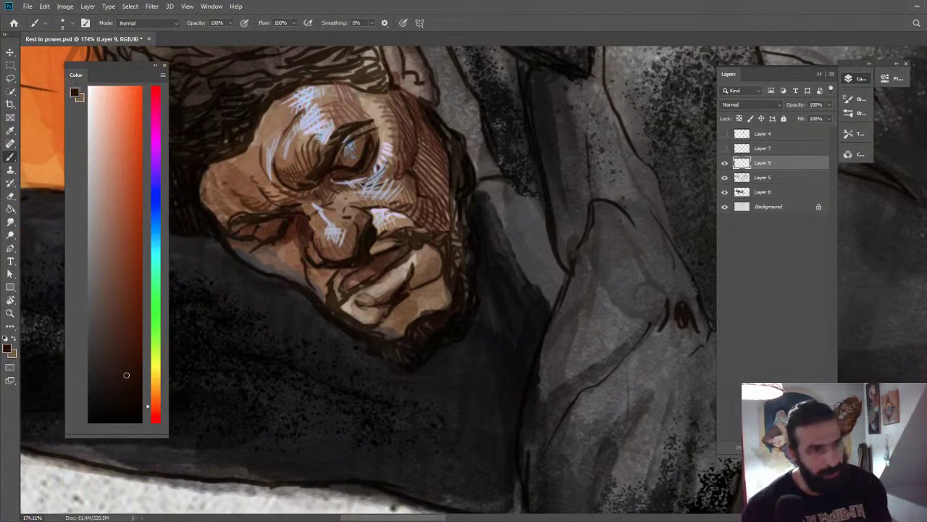
Cross-hatch the shadowed side of the cheek in dark brown, from beside the near eye down to the moustache.
left_click_drag(425, 136, 413, 175)
left_click_drag(429, 141, 418, 177)
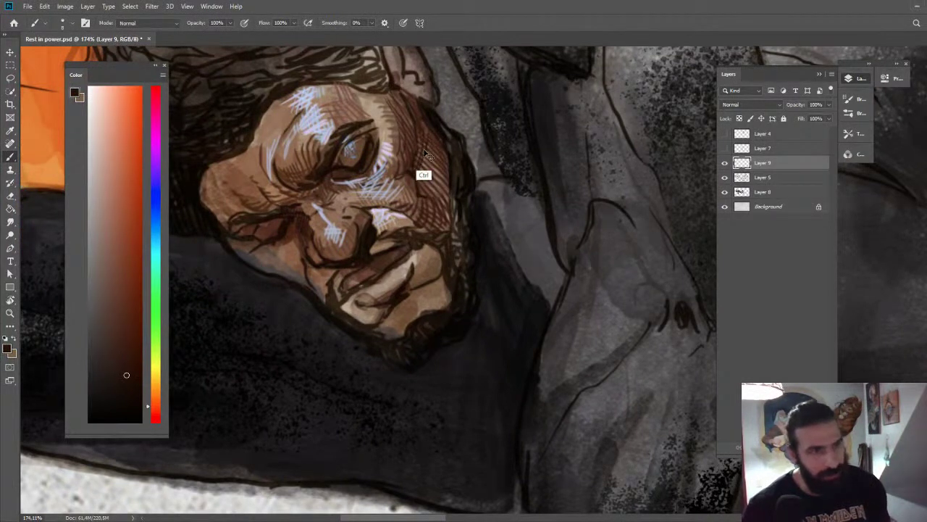
mouse_move(430, 136)
left_mouse_down()
mouse_move(417, 174)
mouse_move(426, 178)
left_mouse_up()
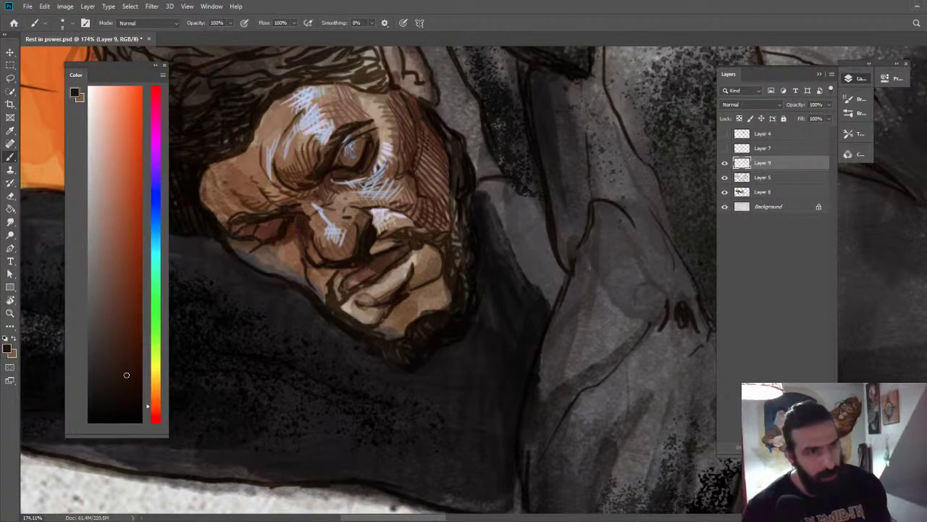
mouse_move(434, 140)
left_mouse_down()
mouse_move(414, 184)
mouse_move(437, 158)
mouse_move(423, 185)
left_mouse_up()
mouse_move(443, 155)
left_mouse_down()
mouse_move(424, 195)
mouse_move(444, 160)
mouse_move(427, 185)
mouse_move(443, 177)
mouse_move(435, 200)
mouse_move(448, 178)
mouse_move(439, 205)
mouse_move(449, 188)
mouse_move(442, 229)
left_mouse_up()
key("ctrl+z")
left_click_drag(452, 207, 445, 229)
Sample near-black from the beard edge and darken the near half of the moustache and the beard along the jaw.
left_click(477, 241, "alt")
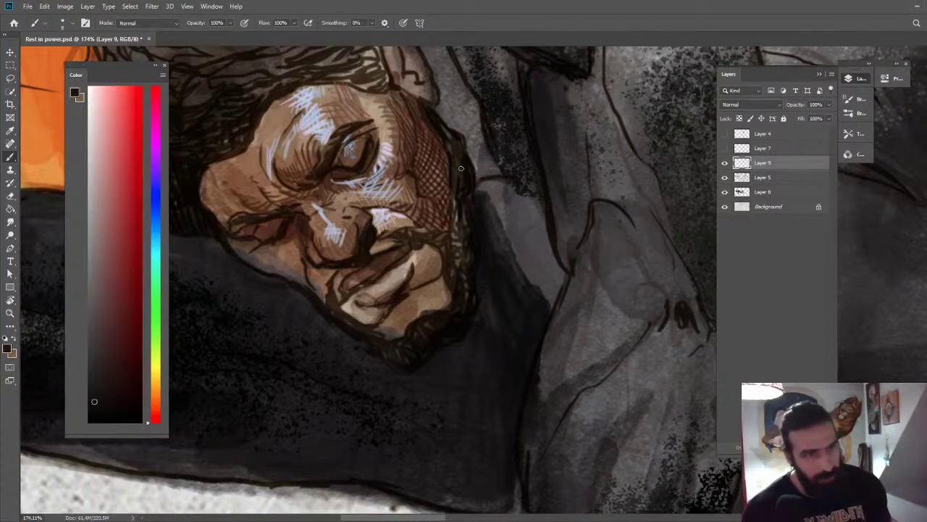
left_click(474, 252, "alt")
left_click_drag(457, 218, 451, 246)
left_click_drag(398, 233, 437, 244)
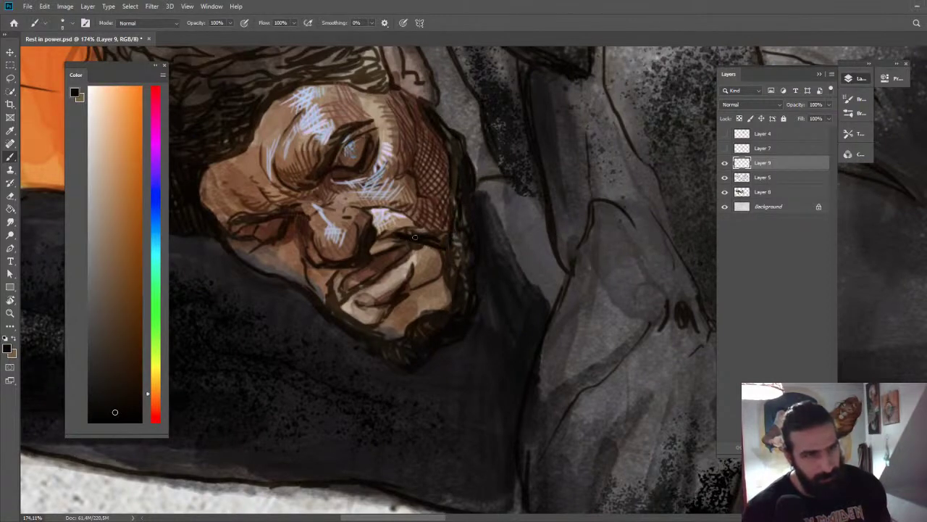
mouse_move(375, 241)
left_mouse_down()
mouse_move(453, 235)
mouse_move(407, 231)
mouse_move(436, 237)
mouse_move(436, 248)
mouse_move(422, 239)
mouse_move(446, 239)
mouse_move(452, 253)
mouse_move(427, 246)
mouse_move(452, 271)
mouse_move(444, 250)
mouse_move(448, 278)
left_mouse_up()
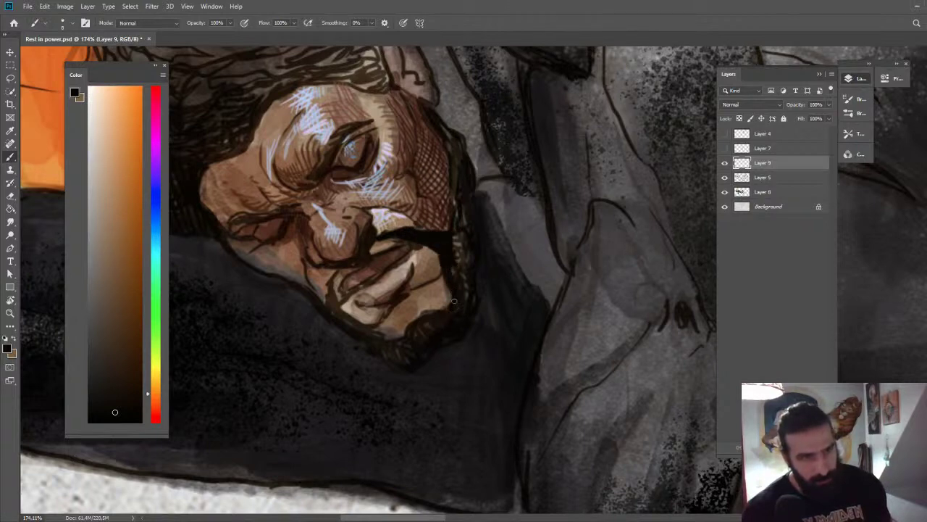
left_click_drag(453, 243, 465, 291)
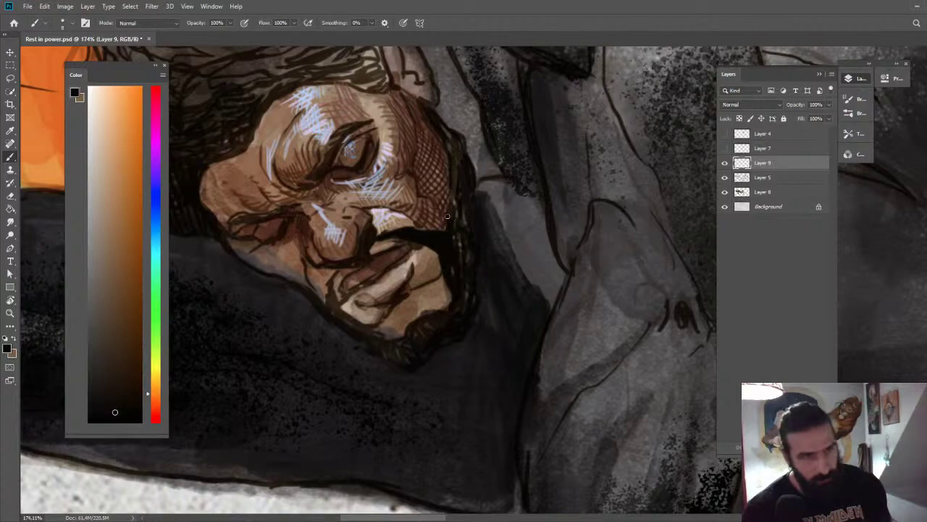
Paint the far half of the moustache and the adjoining lower cheek outline in near-black, rotating the canvas to suit the strokes.
key("z")
left_click_drag(462, 219, 413, 211)
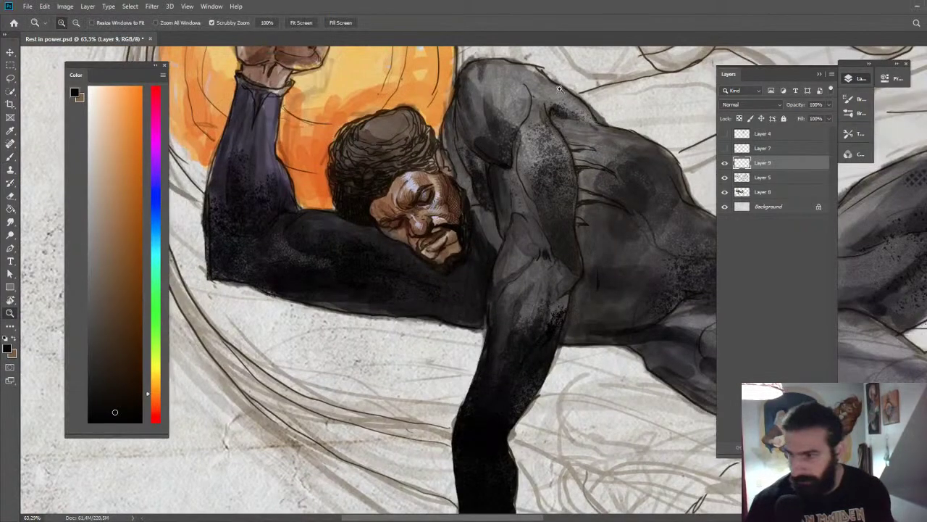
key("r")
mouse_move(368, 225)
left_mouse_down()
mouse_move(451, 166)
mouse_move(437, 211)
mouse_move(495, 210)
mouse_move(462, 199)
mouse_move(455, 232)
left_mouse_up()
key("z")
key("b")
mouse_move(461, 199)
left_mouse_down()
mouse_move(444, 221)
mouse_move(456, 212)
mouse_move(462, 229)
mouse_move(470, 210)
mouse_move(481, 286)
left_mouse_up()
mouse_move(453, 257)
left_mouse_down()
mouse_move(498, 315)
mouse_move(491, 320)
left_mouse_up()
mouse_move(479, 281)
left_mouse_down()
mouse_move(503, 313)
mouse_move(530, 301)
mouse_move(549, 221)
mouse_move(532, 294)
left_mouse_up()
key("z")
key("r")
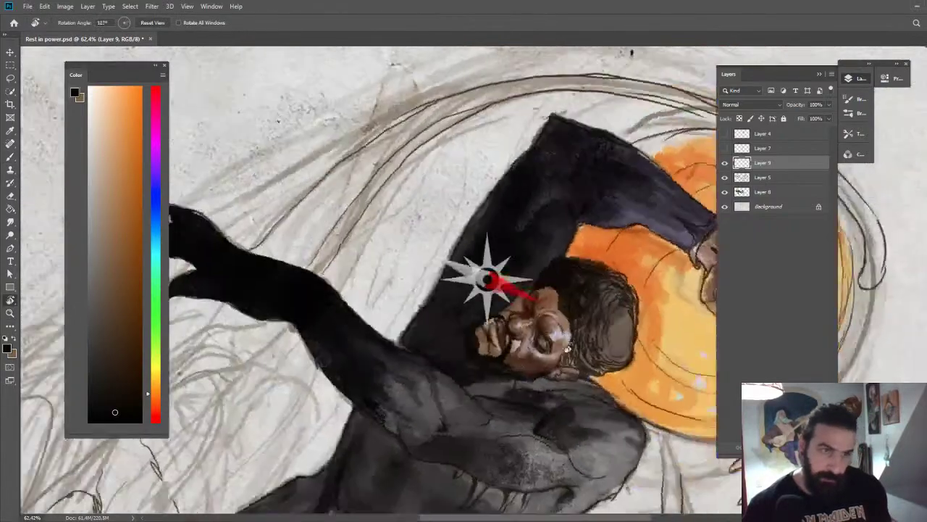
left_click_drag(568, 349, 545, 221)
key("z")
key("b")
mouse_move(525, 191)
left_mouse_down()
mouse_move(586, 205)
mouse_move(546, 195)
left_mouse_up()
Sample a reddish brown from the far side of the face and choose a darker shade of it for shading.
left_click(568, 193, "alt")
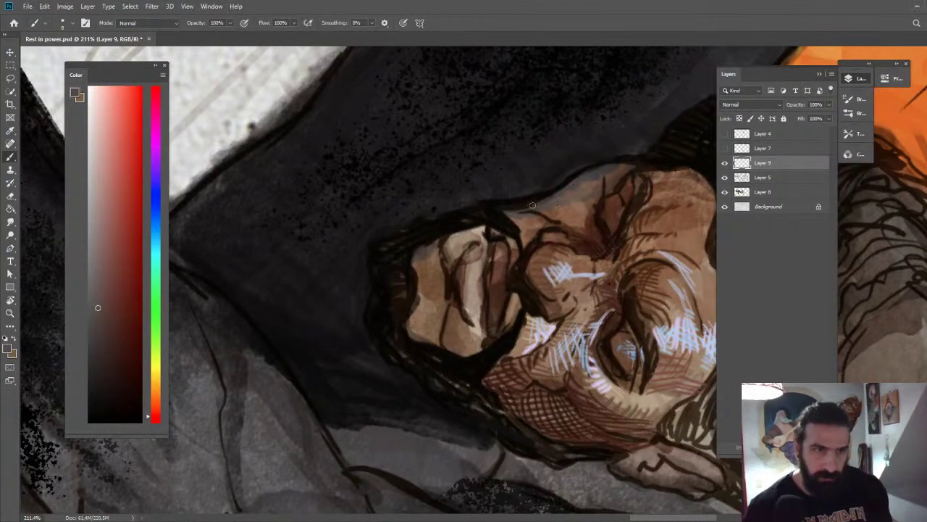
left_click(590, 230, "alt")
key("r")
left_click_drag(492, 392, 560, 193)
key("b")
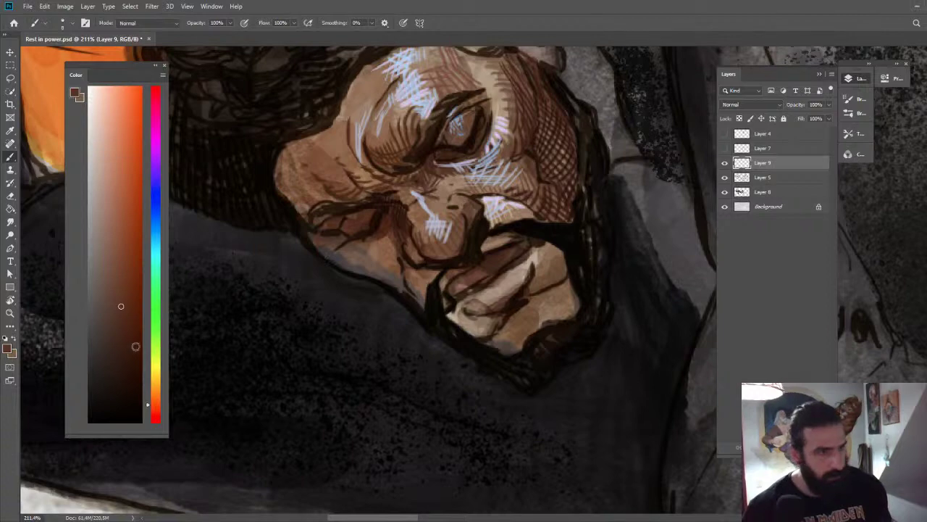
left_click(117, 351)
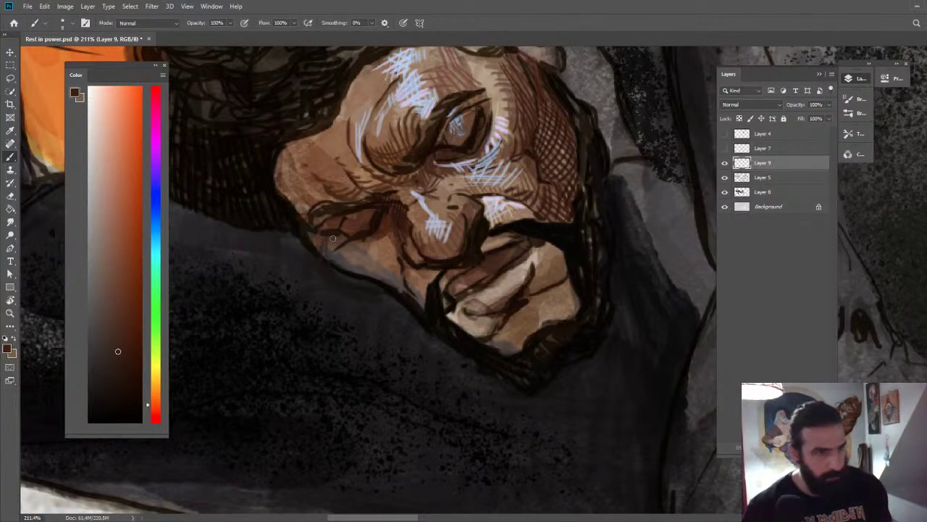
Cross-hatch the cheek below the far eye in dark brown, and deepen the shadow under the nose with a sampled near-black.
mouse_move(354, 271)
left_mouse_down()
mouse_move(358, 245)
mouse_move(371, 264)
mouse_move(367, 247)
mouse_move(374, 253)
mouse_move(384, 244)
mouse_move(399, 287)
left_mouse_up()
left_click_drag(388, 239, 407, 291)
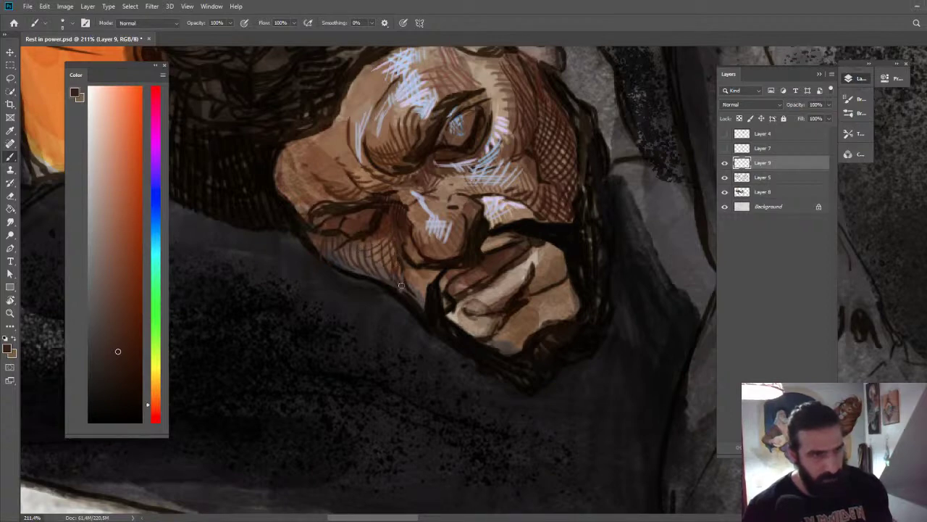
left_click(403, 245, "alt")
left_click(436, 273, "alt")
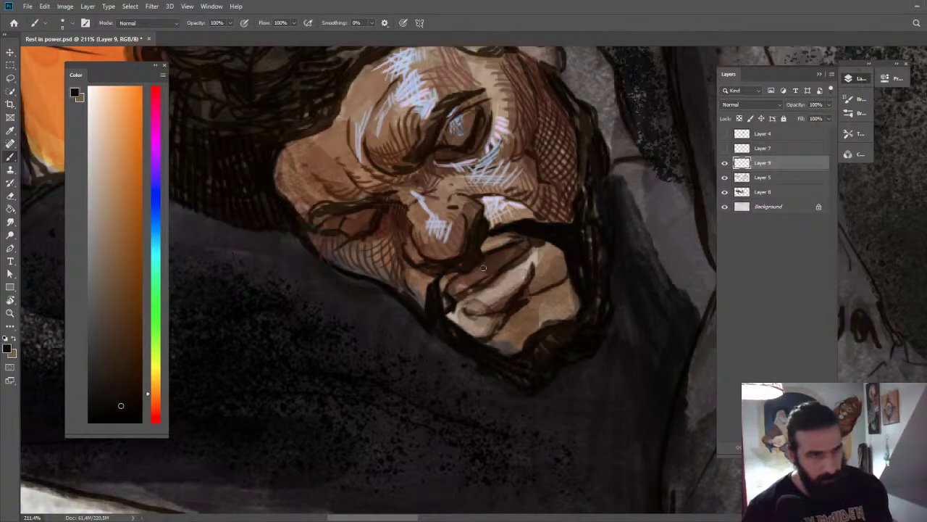
Sample the pale blue-grey highlight colour from the forehead and hatch light strokes over the brow and the bridge between the eyes.
scroll(484, 268, "down", 5)
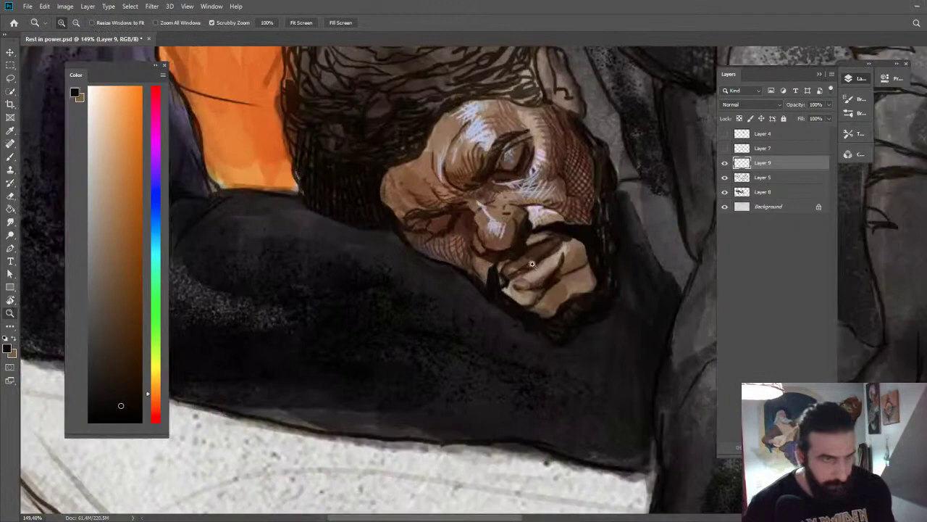
scroll(466, 276, "up", 4)
left_click(487, 261, "alt")
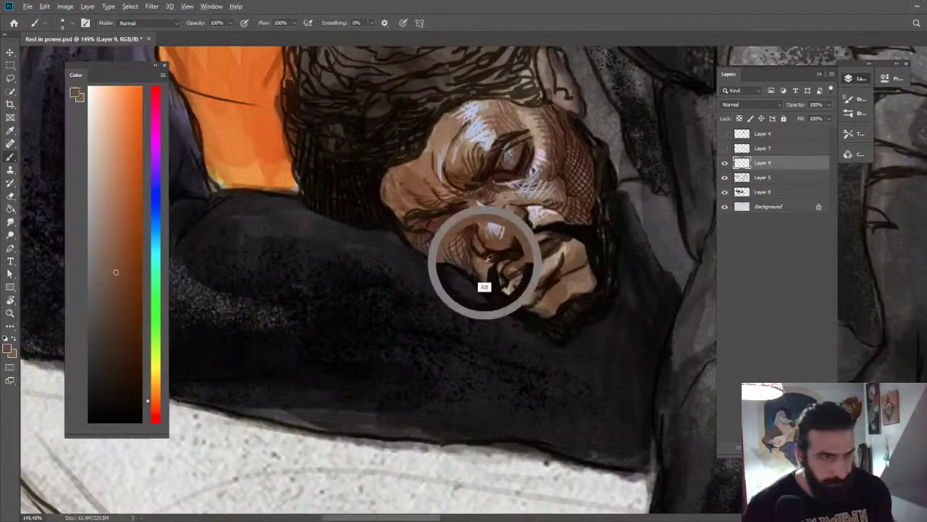
left_click_drag(520, 244, 462, 248)
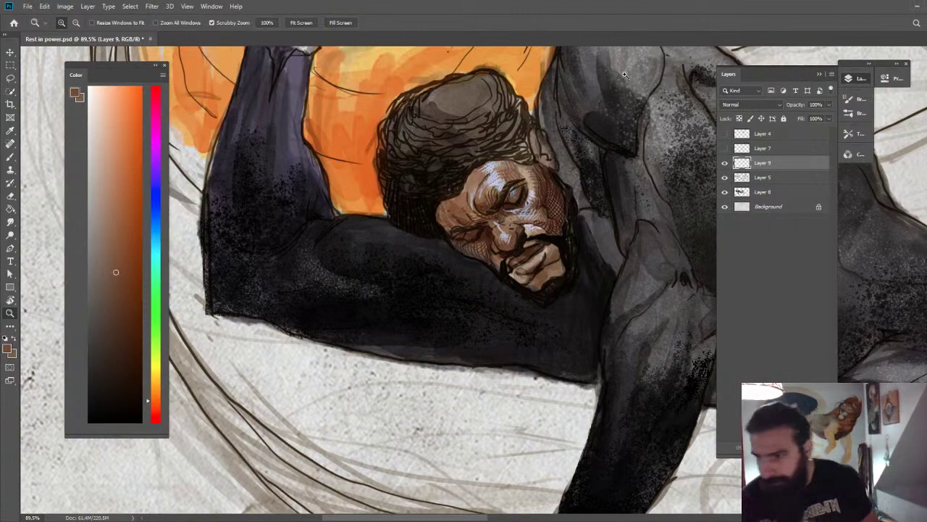
left_click_drag(479, 238, 536, 224)
key("r")
key("z")
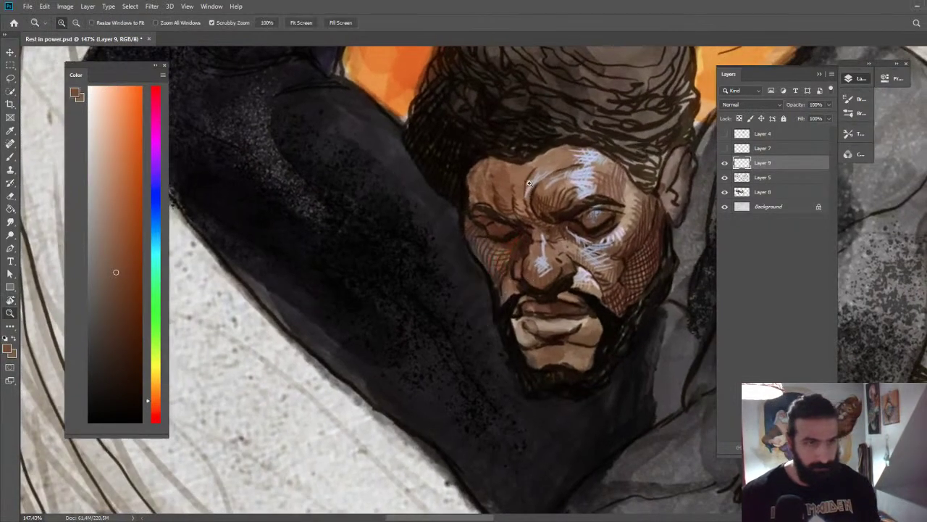
key("b")
mouse_move(526, 181)
left_mouse_down()
mouse_move(543, 178)
mouse_move(504, 232)
left_mouse_up()
left_click(536, 178, "alt")
key("z")
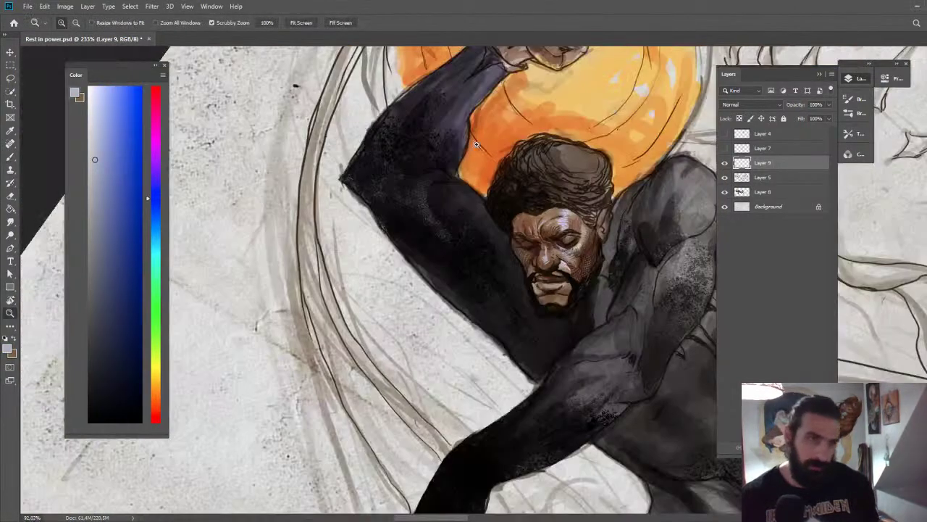
Sample near-black from the moustache and darken its near half along the upper edge, from under the nose towards the beard.
key("r")
left_click_drag(484, 178, 573, 285)
key("z")
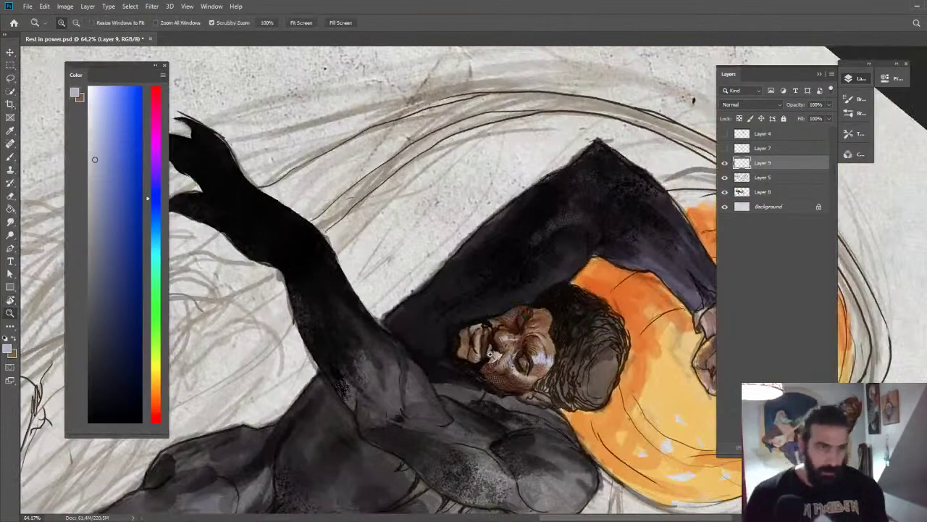
left_click_drag(490, 355, 516, 349)
key("Escape")
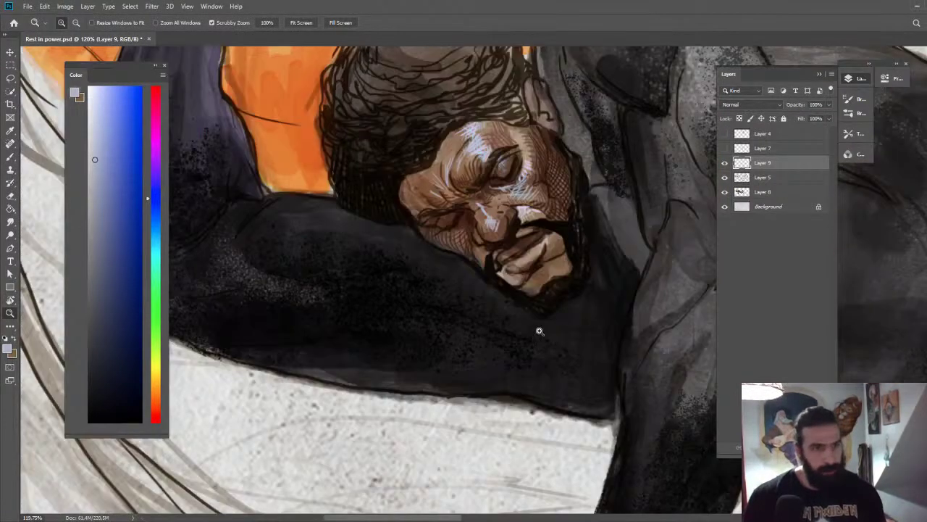
left_click_drag(579, 279, 597, 275)
key("b")
left_click(533, 202, "alt")
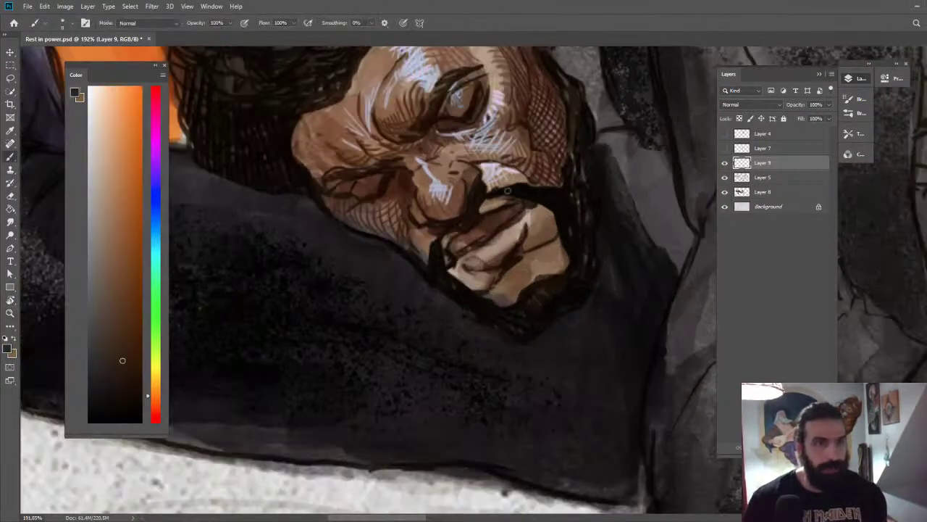
left_click(505, 182, "alt")
left_click(523, 186, "alt")
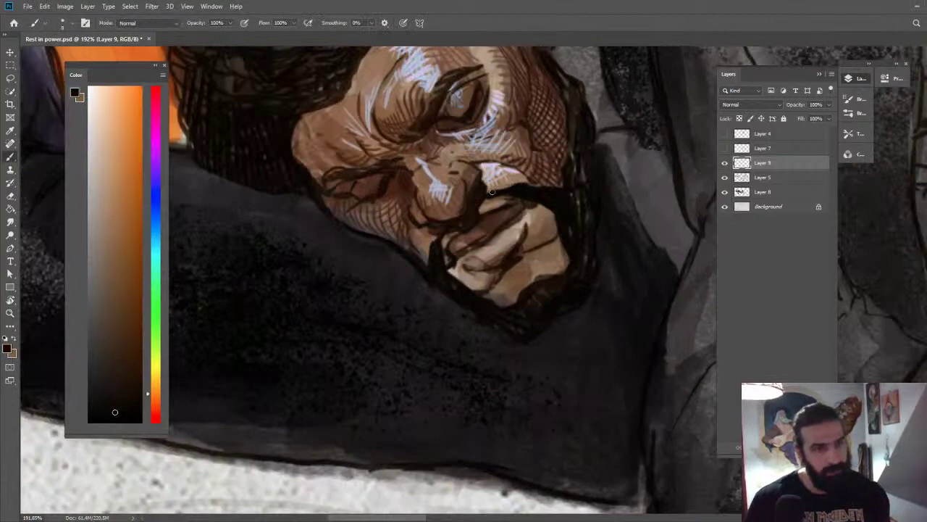
left_click_drag(489, 191, 575, 175)
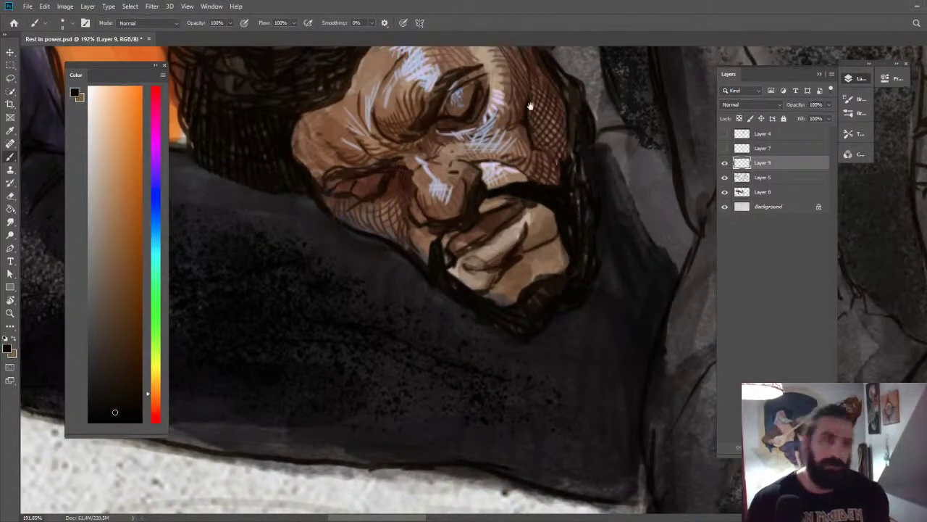
Darken the shadow along the lower lid of the near eye in near-black.
left_click_drag(529, 106, 544, 168)
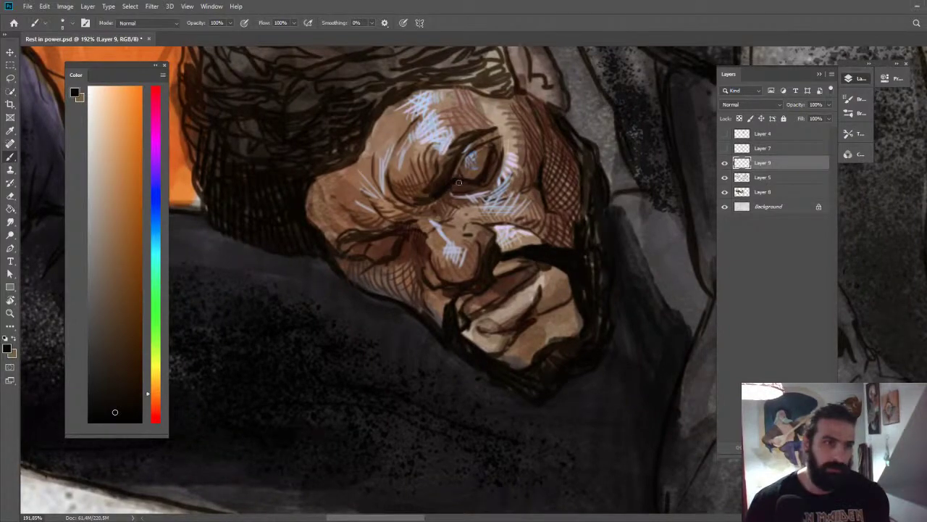
key("z")
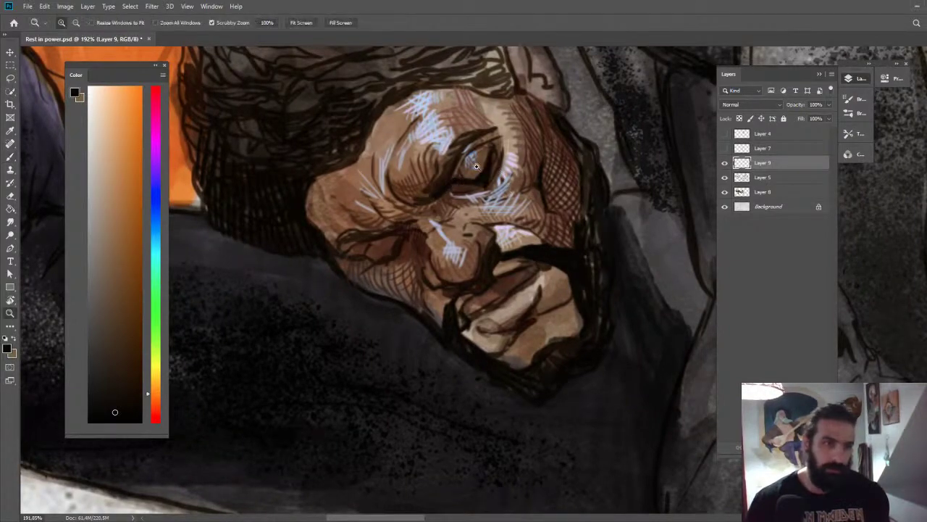
mouse_move(499, 181)
left_mouse_down()
mouse_move(485, 167)
mouse_move(623, 242)
mouse_move(597, 307)
mouse_move(536, 170)
mouse_move(442, 214)
left_mouse_up()
key("r")
key("z")
left_click_drag(445, 174, 500, 177)
Cross-hatch the shadowed side of the hair in near-black and pure black, from the outer edge towards the forehead.
key("b")
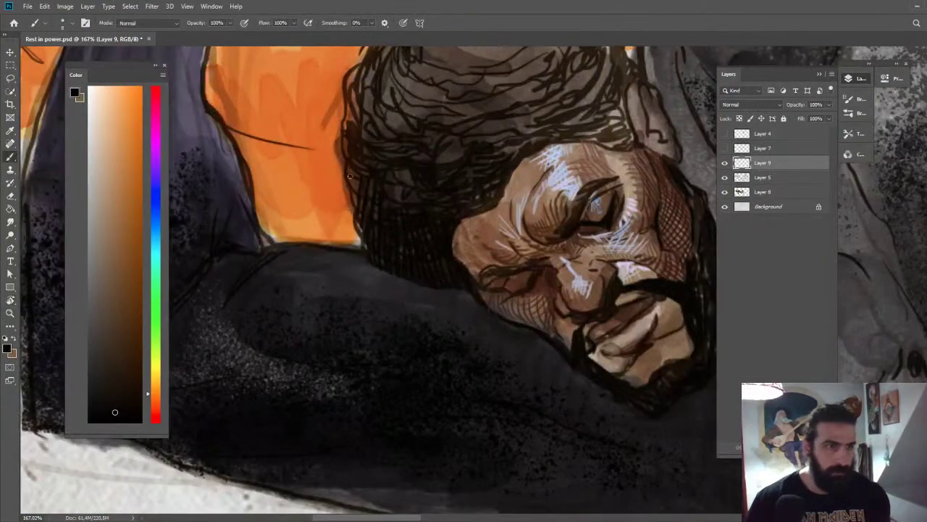
mouse_move(349, 176)
left_mouse_down()
mouse_move(355, 202)
mouse_move(354, 156)
mouse_move(369, 195)
mouse_move(378, 173)
left_mouse_up()
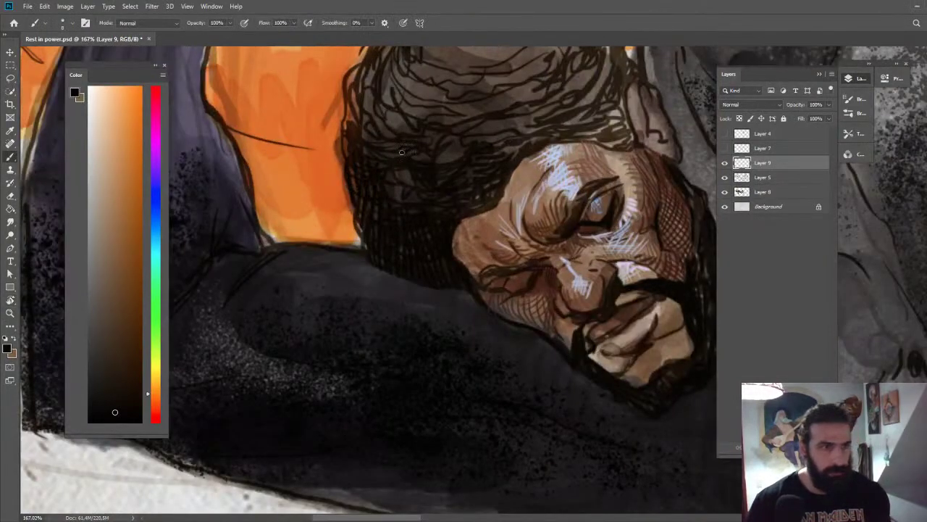
mouse_move(368, 111)
left_mouse_down()
mouse_move(352, 141)
mouse_move(375, 125)
mouse_move(373, 165)
mouse_move(400, 150)
left_mouse_up()
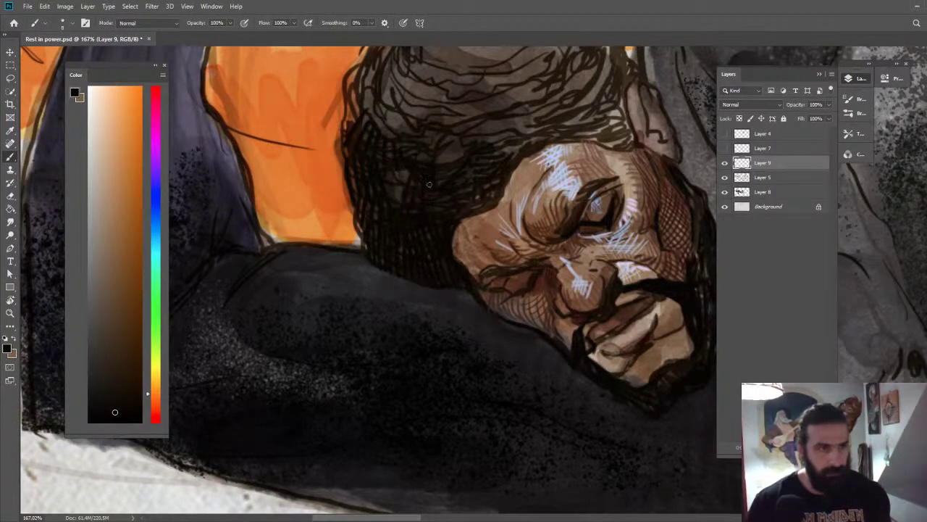
left_click(142, 421)
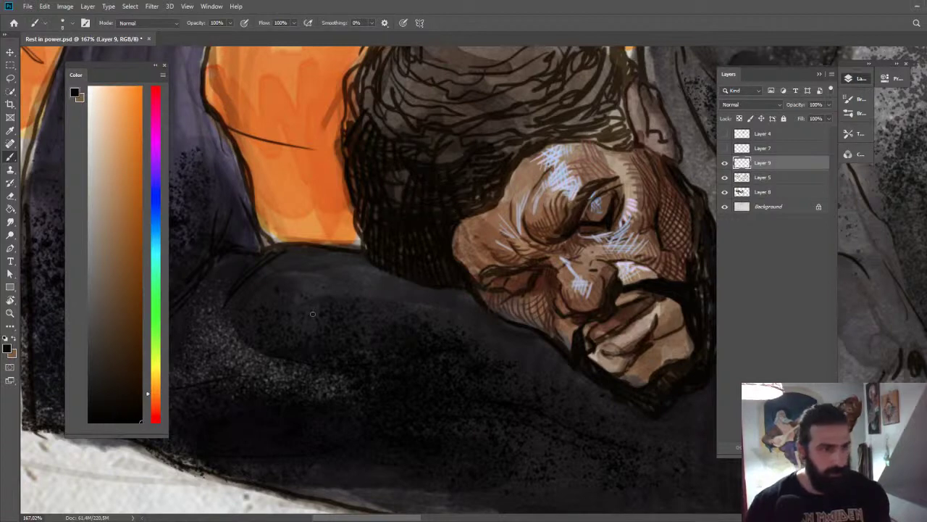
mouse_move(466, 181)
left_mouse_down()
mouse_move(481, 204)
mouse_move(498, 184)
mouse_move(500, 201)
mouse_move(454, 257)
mouse_move(194, 276)
mouse_move(615, 127)
left_mouse_up()
Rotate the canvas to suit the stroke and reinforce the black contour where the far cheek and forehead meet the sleeve.
key("z")
key("r")
key("z")
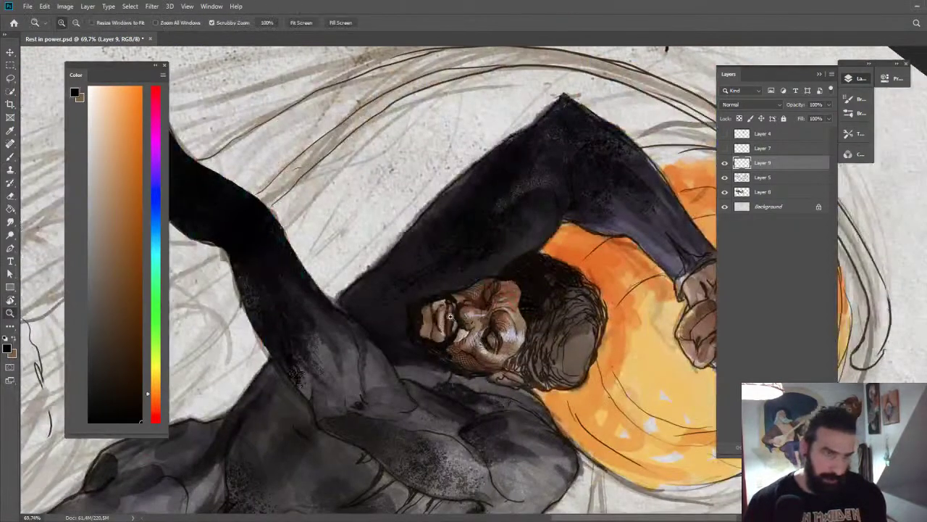
left_click_drag(450, 317, 493, 316)
key("b")
left_click_drag(492, 247, 552, 231)
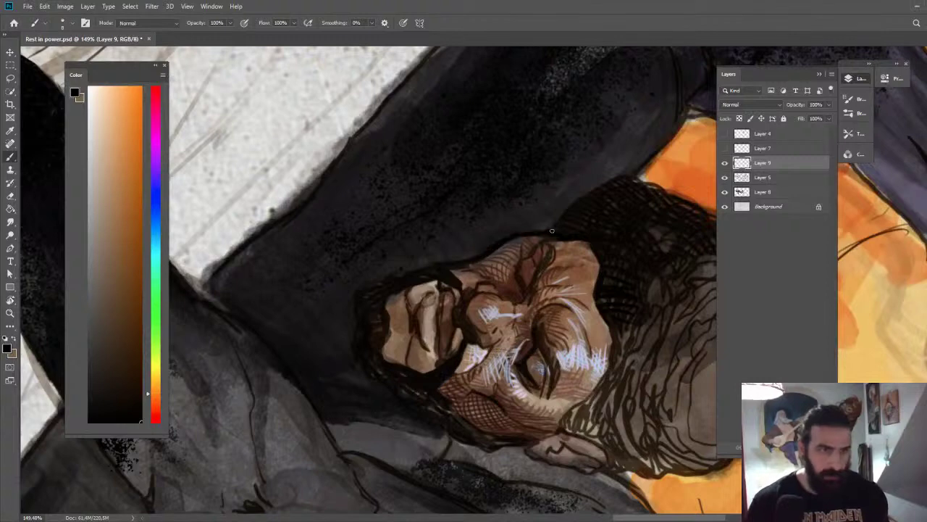
Sample the dark grey of the sleeve and hatch short strokes on the arm alongside the far cheek.
left_click(461, 255, "alt")
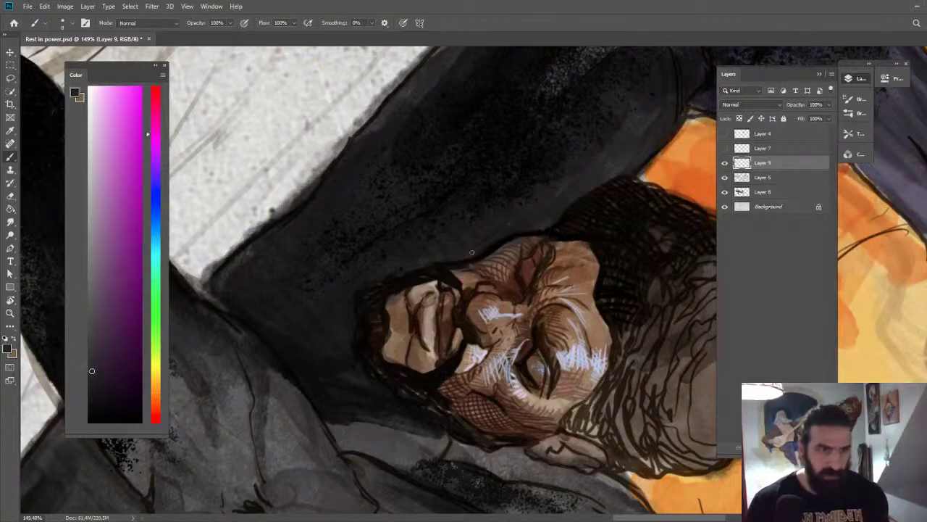
left_click_drag(501, 238, 530, 230)
key("Escape")
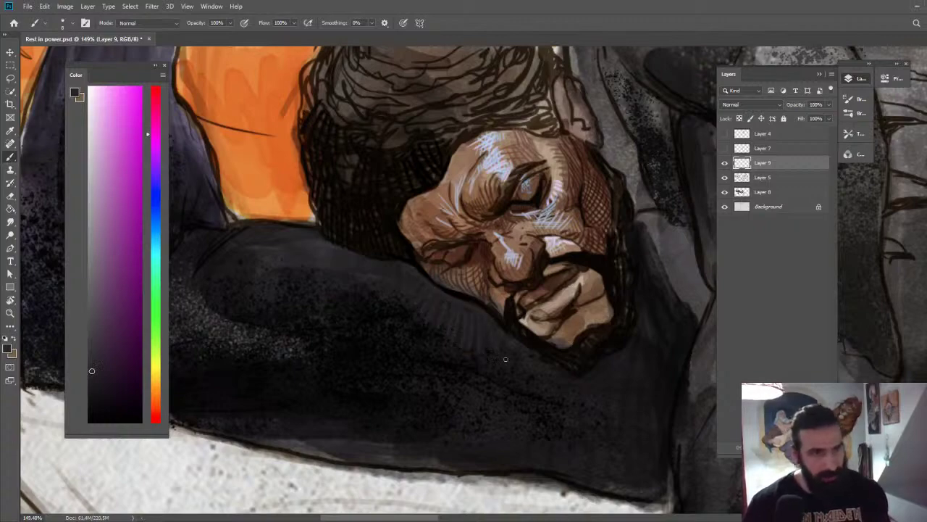
key("z")
left_click_drag(514, 299, 448, 286)
left_click_drag(535, 228, 470, 210)
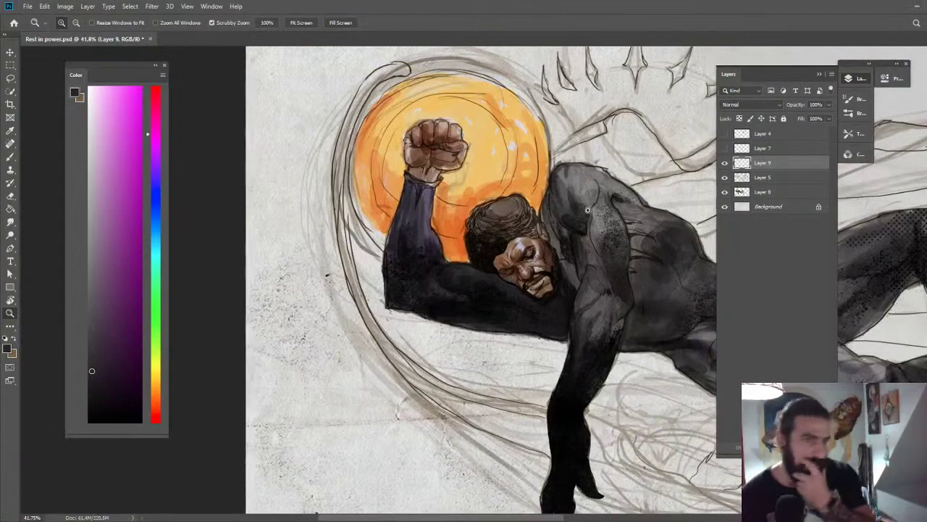
Sample near-black from the beard edge and darken the lines of the far eye and brow, with the canvas rotated for the strokes.
scroll(510, 288, "up", 5)
key("b")
left_click(582, 328, "alt")
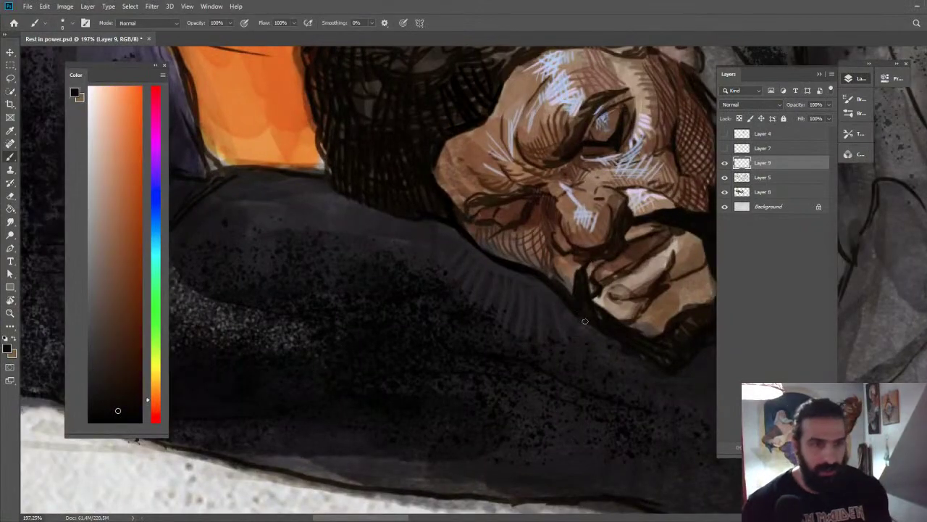
left_click(590, 333, "alt")
key("z")
left_click_drag(604, 336, 550, 322)
key("r")
left_click_drag(573, 228, 487, 349)
left_click_drag(486, 348, 581, 211)
key("z")
scroll(581, 210, "up", 3)
key("b")
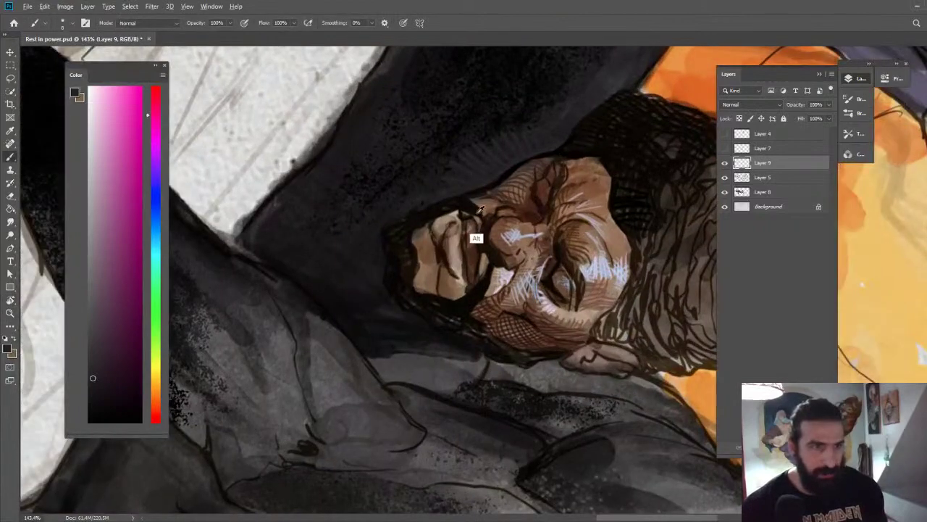
left_click(474, 209, "alt")
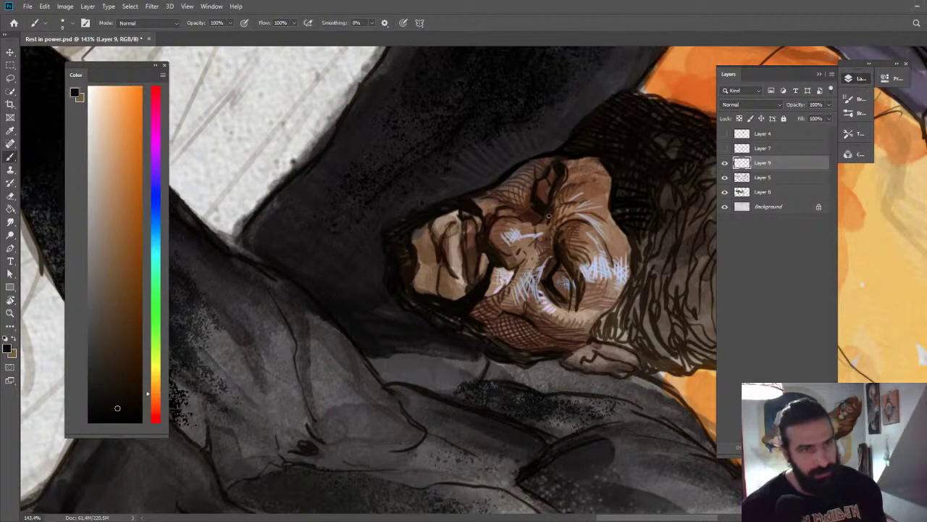
Sample the pale blue-grey highlight colour and add fine highlight strokes along the forehead above the brow.
key("z")
left_click_drag(627, 175, 591, 131)
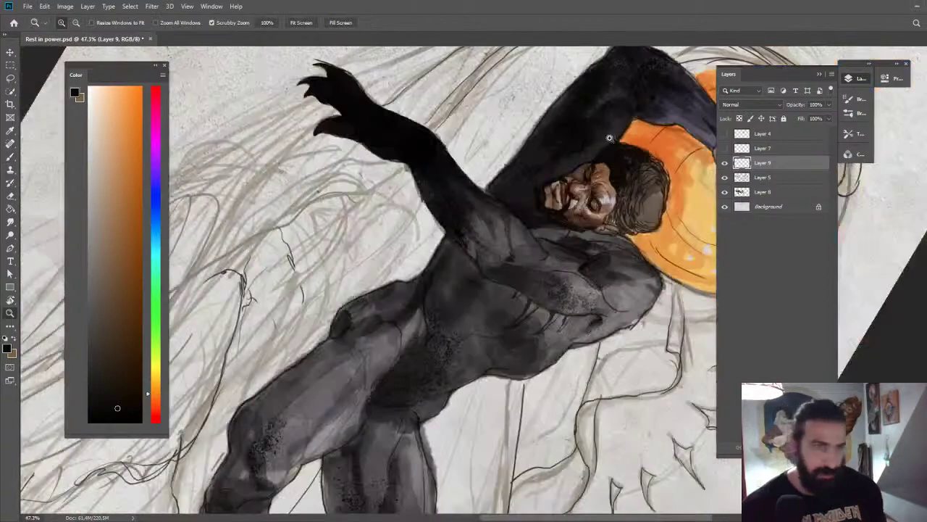
key("Escape")
scroll(344, 243, "up", 5)
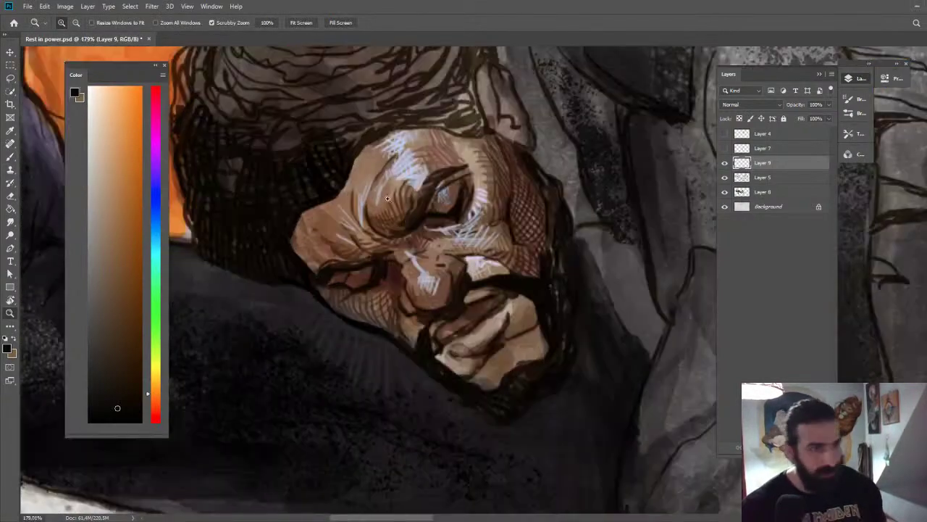
key("b")
left_click(357, 192, "alt")
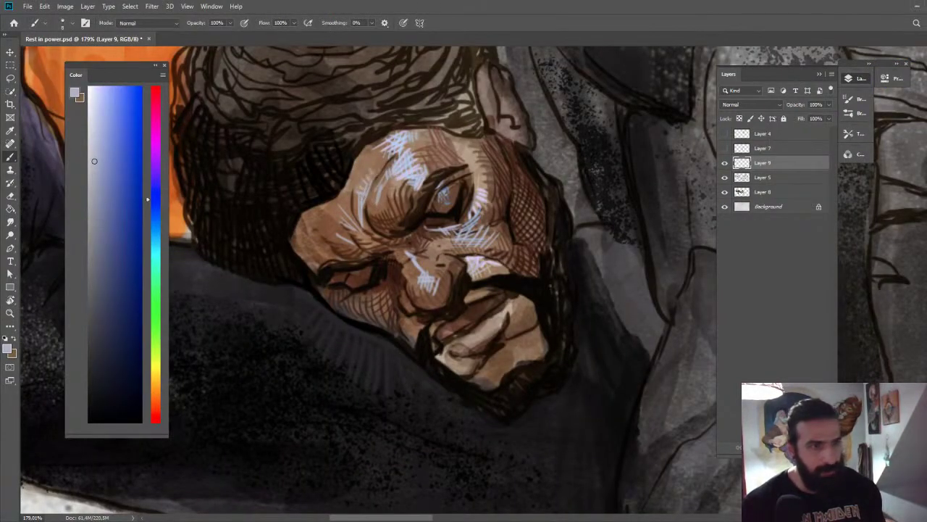
Review the rendering of the whole figure, from the torso and legs back to the face.
key("z")
scroll(417, 179, "down", 5)
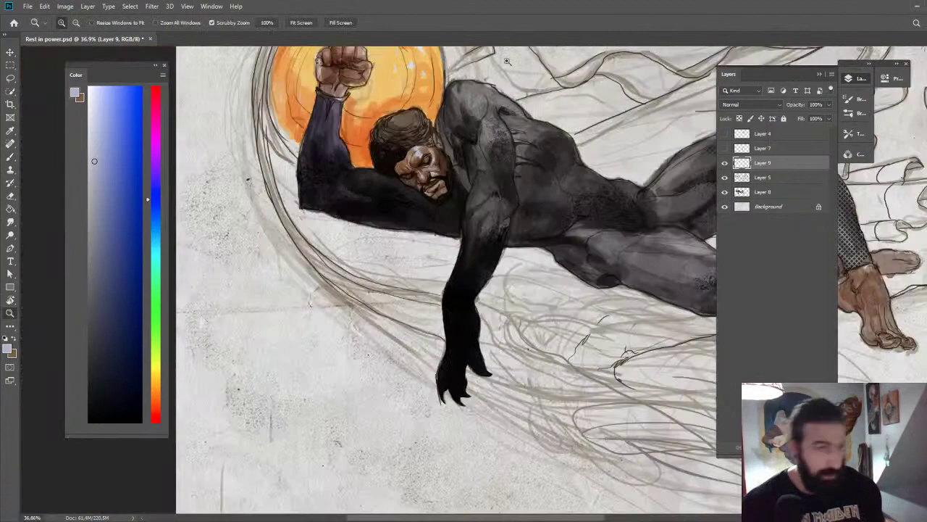
scroll(449, 163, "up", 3)
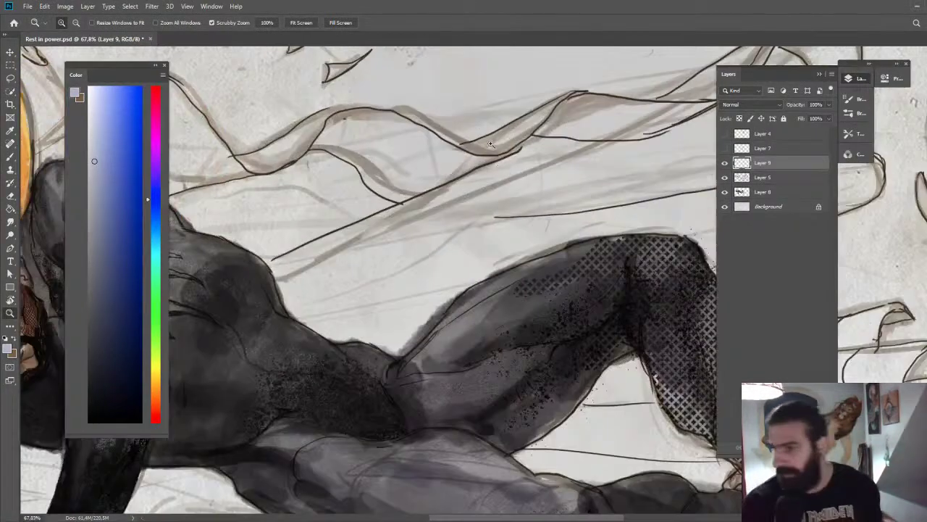
left_click_drag(413, 194, 487, 131)
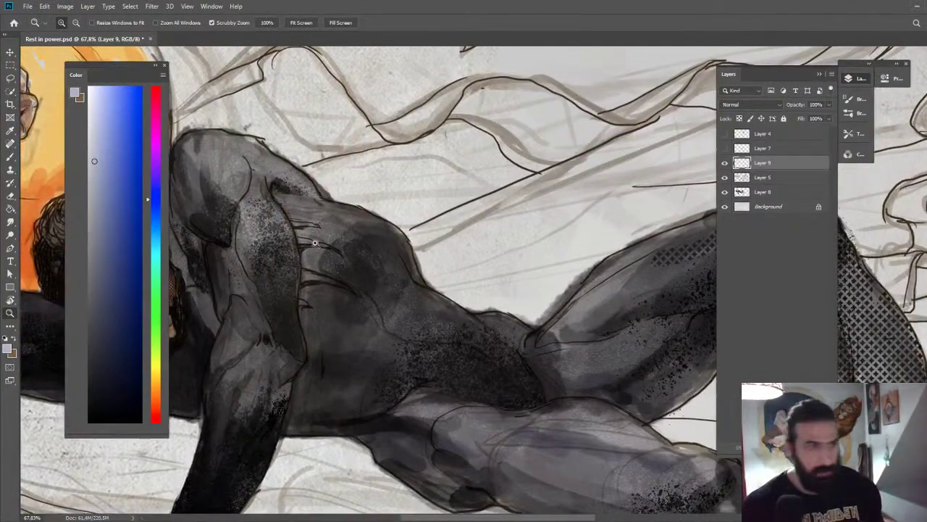
mouse_move(315, 243)
left_mouse_down()
mouse_move(534, 196)
mouse_move(552, 130)
left_mouse_up()
left_click_drag(457, 159, 486, 196)
Sample near-black beside the beard and compare the face with the Layer 9 hatching hidden and shown, close up and from afar.
key("b")
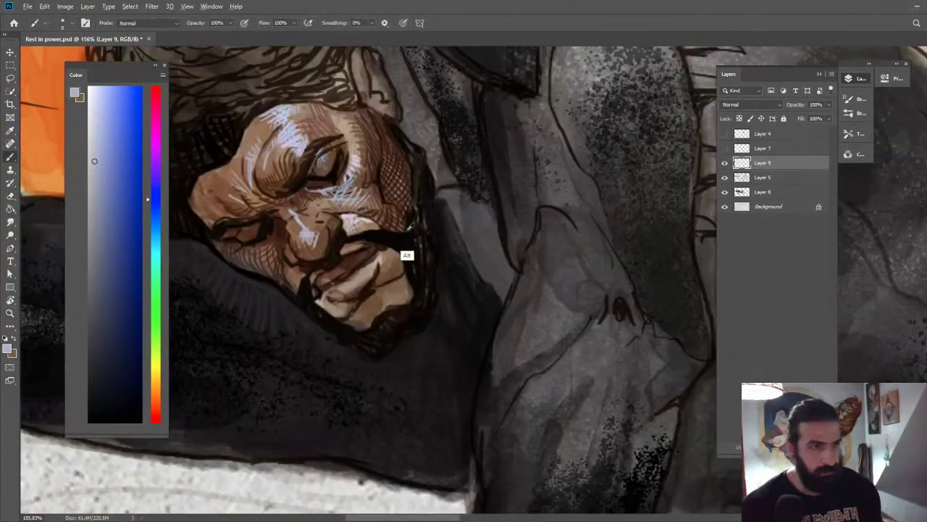
left_click(410, 227, "alt")
key("z")
left_click_drag(619, 229, 571, 192)
left_click(724, 164)
left_click(724, 164)
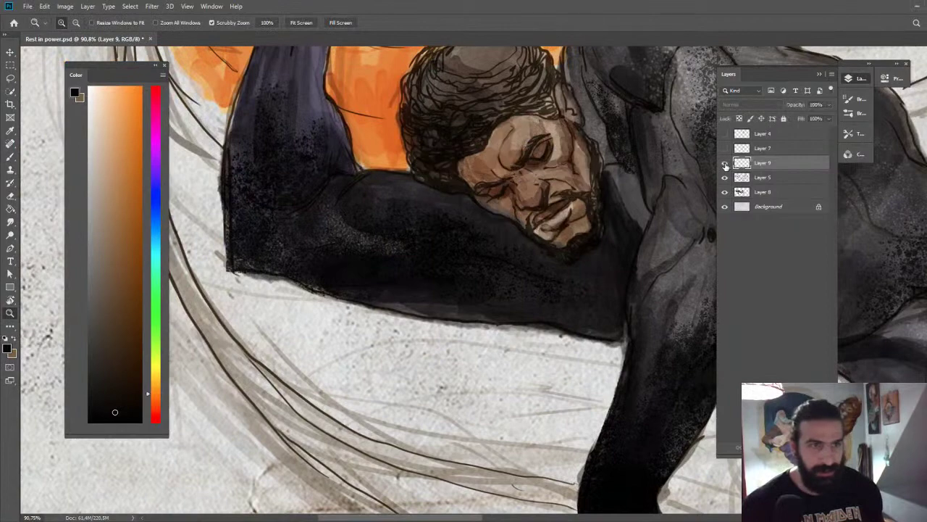
left_click(724, 164)
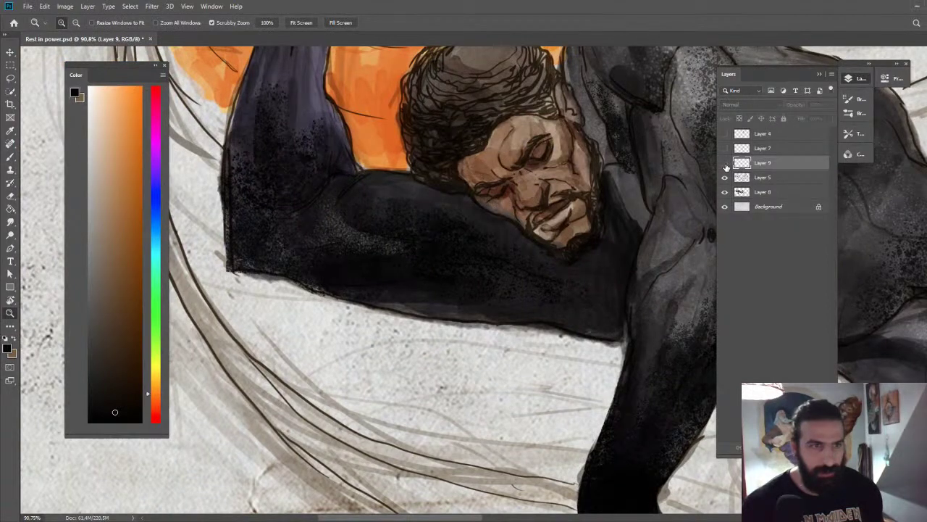
left_click(725, 164)
left_click_drag(543, 158, 448, 160)
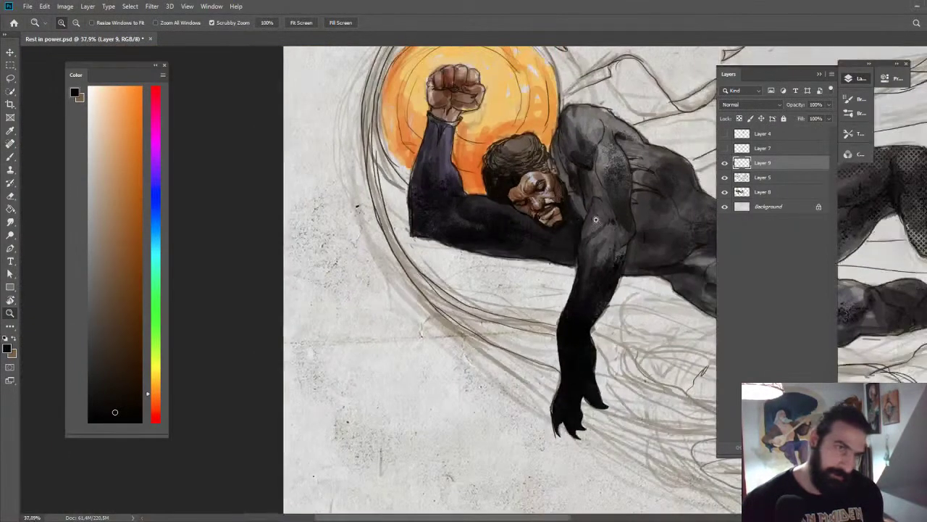
left_click(725, 164)
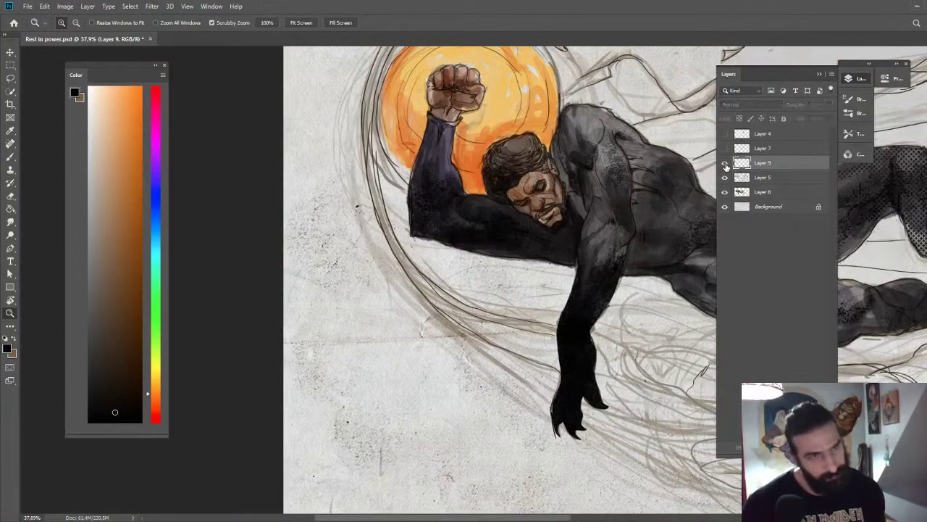
left_click(725, 164)
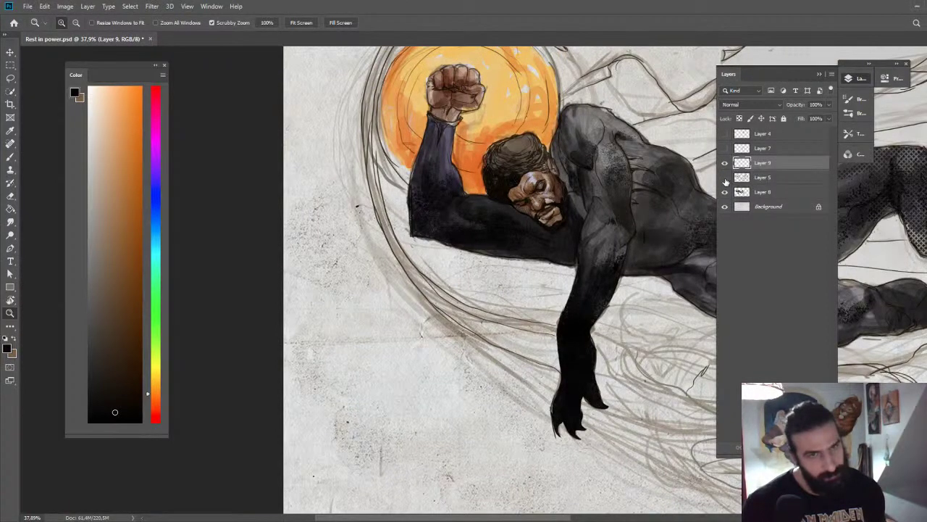
Compare the line art, paint and hatching by toggling the visibility of Layer 5, Layer 8 and Layer 9.
left_click(725, 179)
left_click(725, 179)
left_click(724, 191)
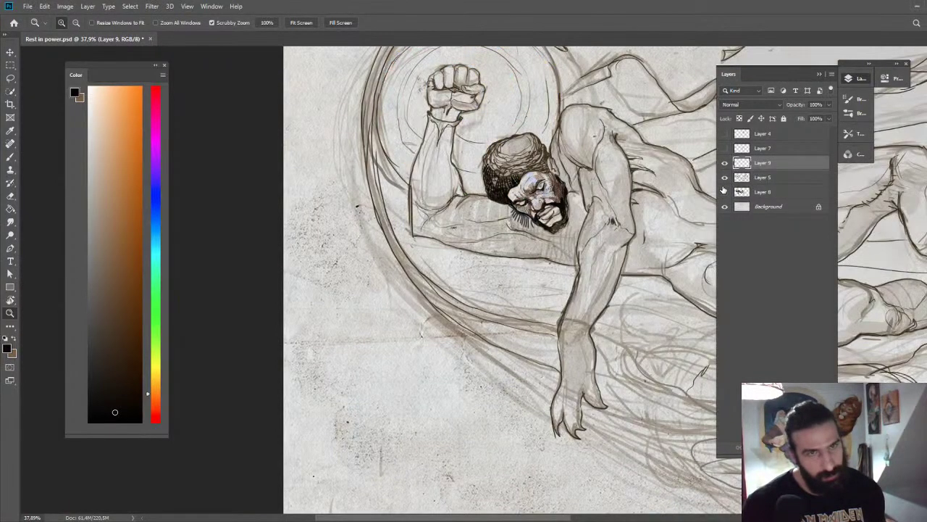
left_click(724, 163)
left_click(733, 181)
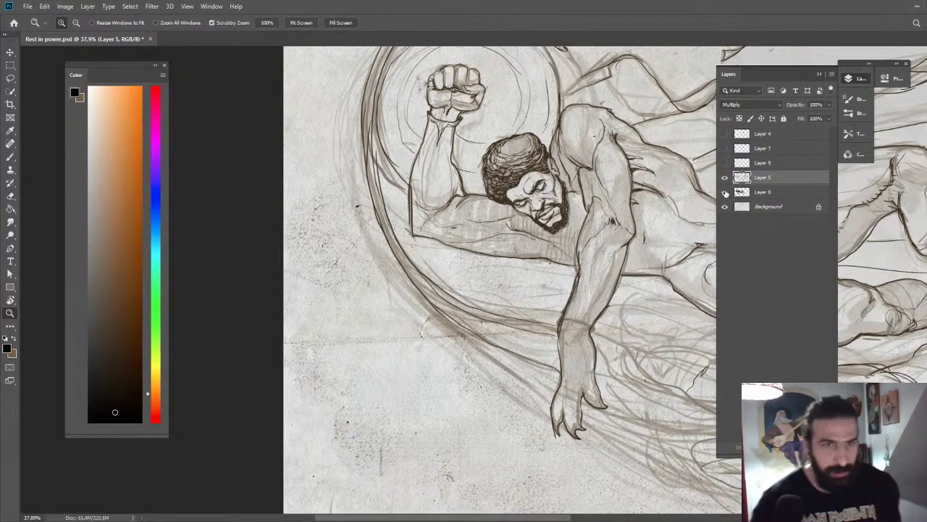
left_click(724, 192)
left_click(724, 163)
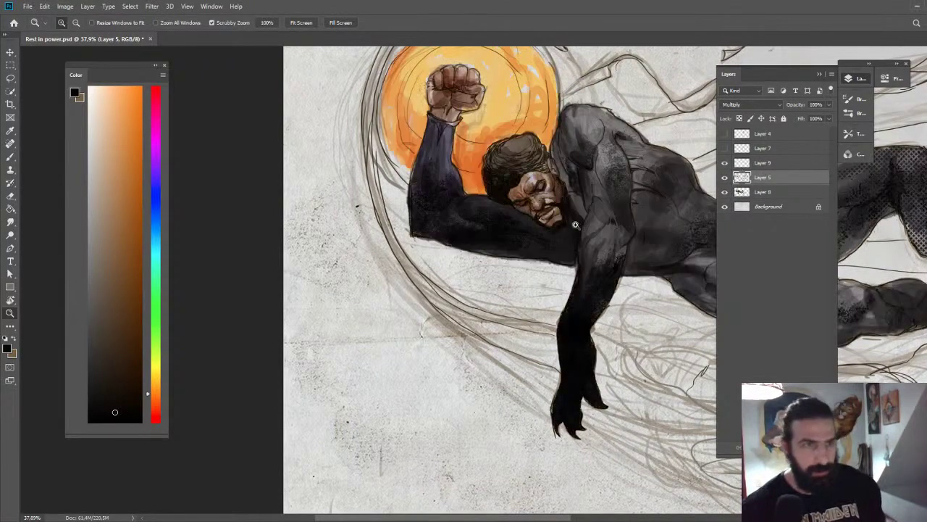
On Layer 9, sample the pale highlight colour from the forehead and add fine highlight strokes near the hairline.
left_click_drag(548, 232, 606, 213)
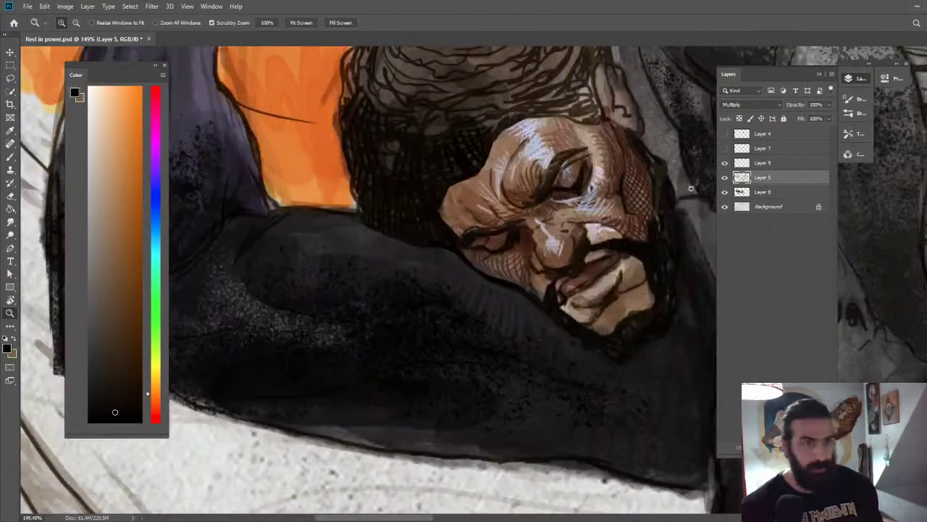
left_click(762, 163)
key("b")
left_click(523, 131, "alt")
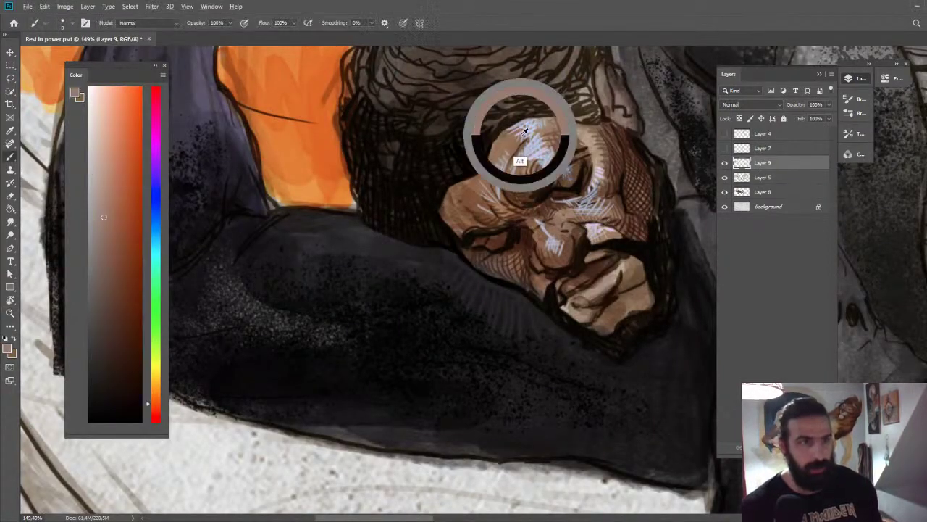
left_click(520, 133, "alt")
left_click_drag(519, 131, 506, 145)
key("z")
mouse_move(552, 147)
left_mouse_down()
mouse_move(495, 134)
mouse_move(457, 138)
mouse_move(600, 234)
mouse_move(615, 283)
mouse_move(591, 177)
left_mouse_up()
key("r")
key("z")
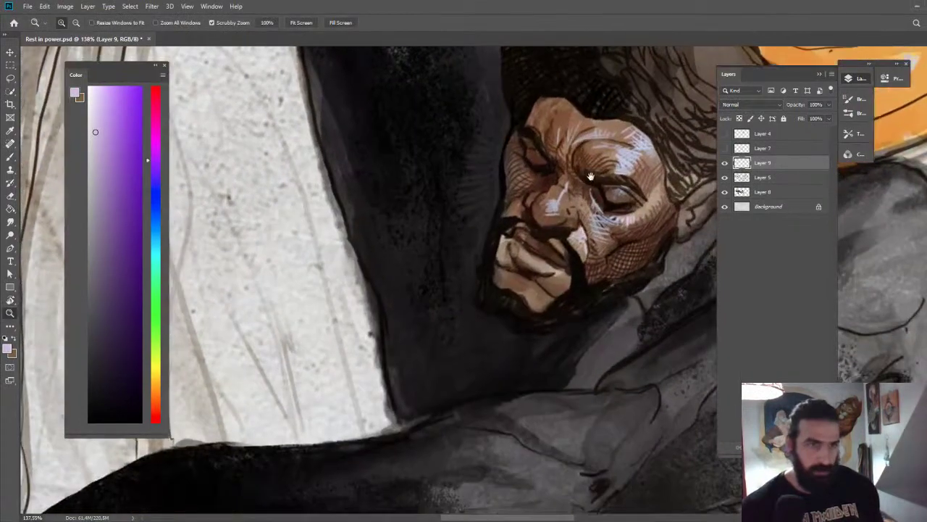
Try the 70 px Kyle's Screentones - Parq... brush across the face and undo the stroke.
key("b")
right_click(565, 181)
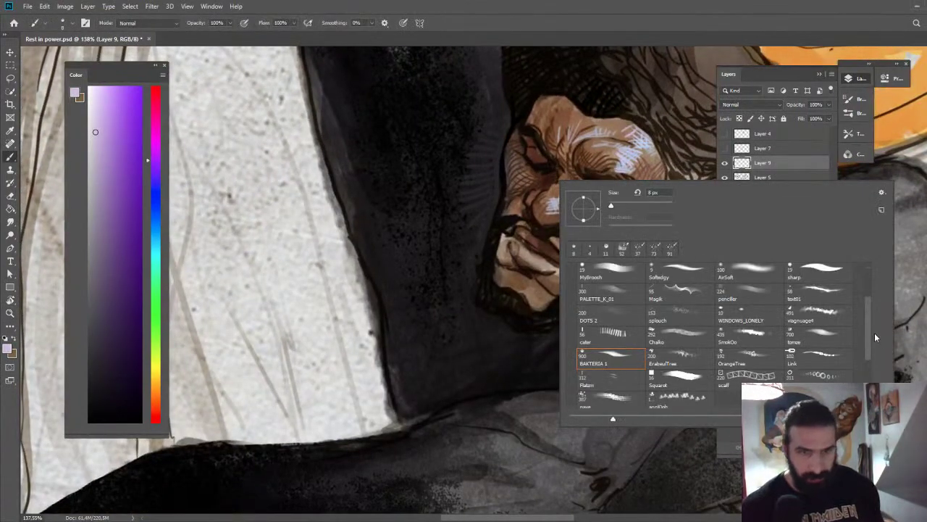
scroll(875, 337, "up", 3)
left_click(572, 313)
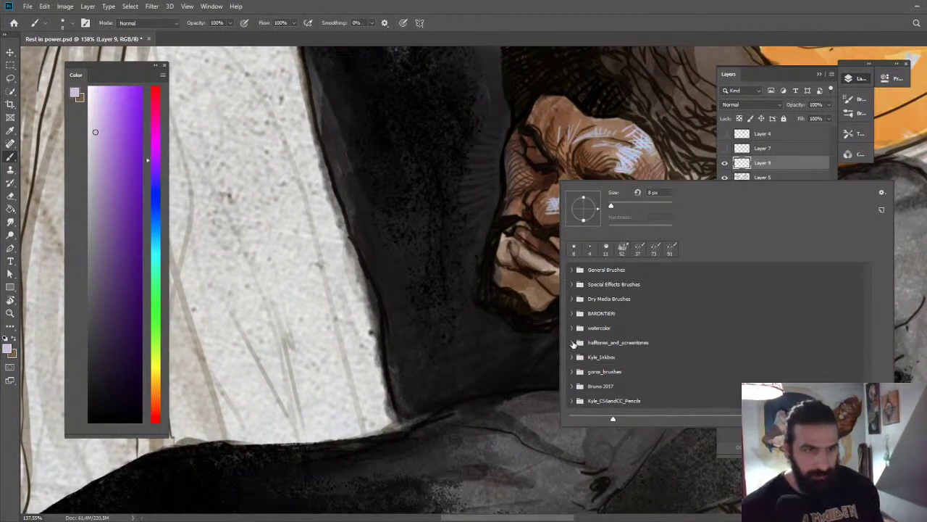
left_click(572, 342)
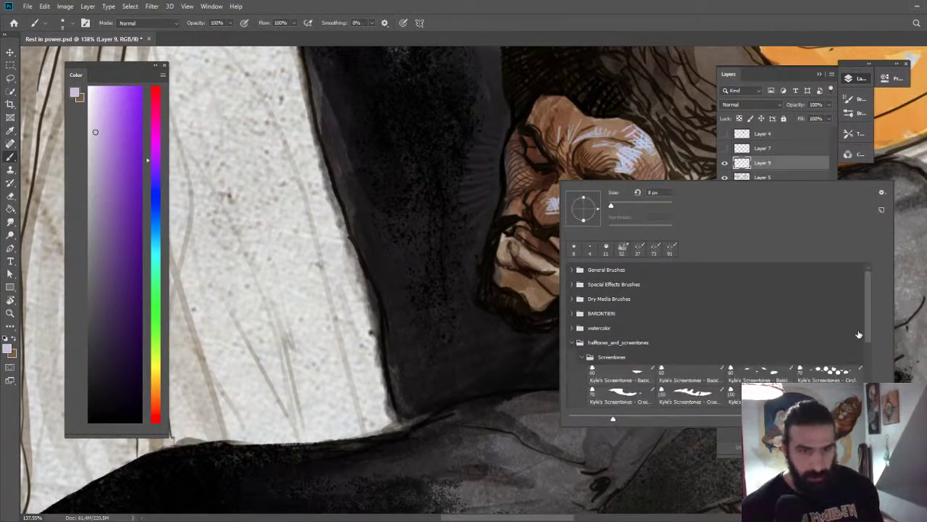
left_click_drag(866, 318, 869, 364)
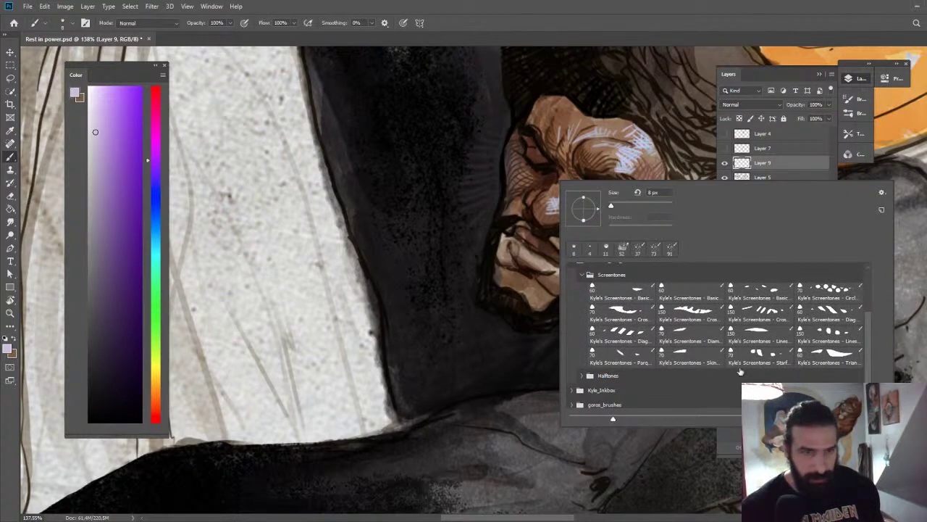
left_click(626, 355)
left_click(584, 157)
mouse_move(614, 108)
left_mouse_down()
mouse_move(501, 247)
mouse_move(612, 235)
left_mouse_up()
key("ctrl+z")
Choose the Kyle's Screentones - Diam... brush, test it across the face and undo the test stroke.
right_click(610, 207)
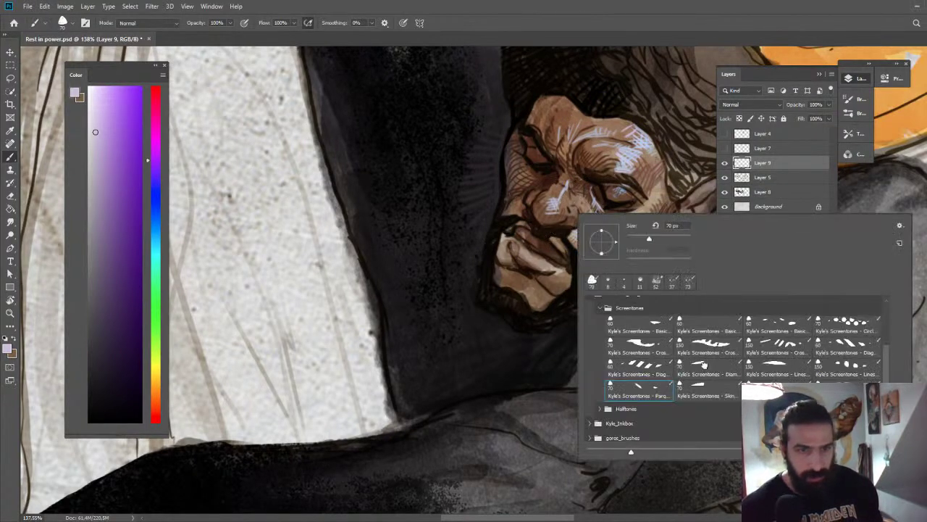
left_click(704, 364)
left_click(632, 155)
mouse_move(639, 149)
left_mouse_down()
mouse_move(622, 217)
mouse_move(637, 231)
left_mouse_up()
key("ctrl+z")
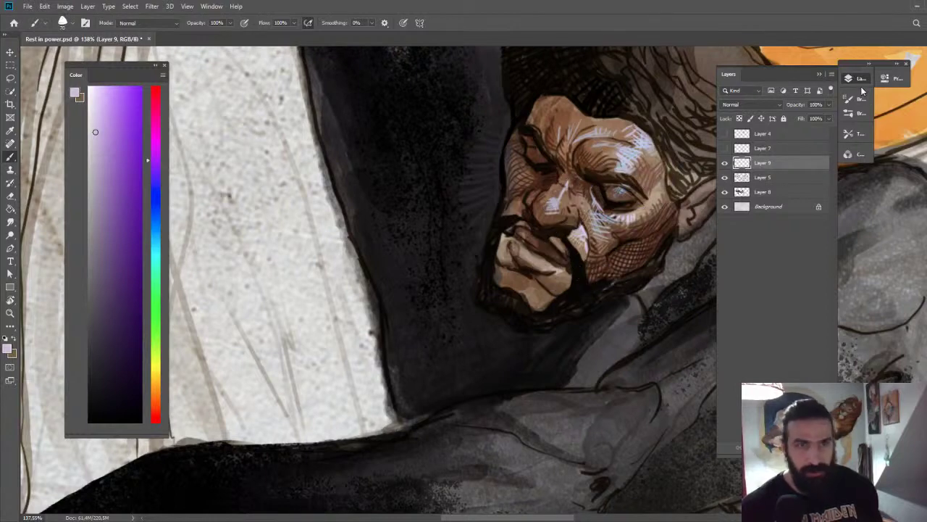
Reduce the screentone brush's texture scale to about 5% in its brush settings.
left_click(856, 79)
left_click(857, 99)
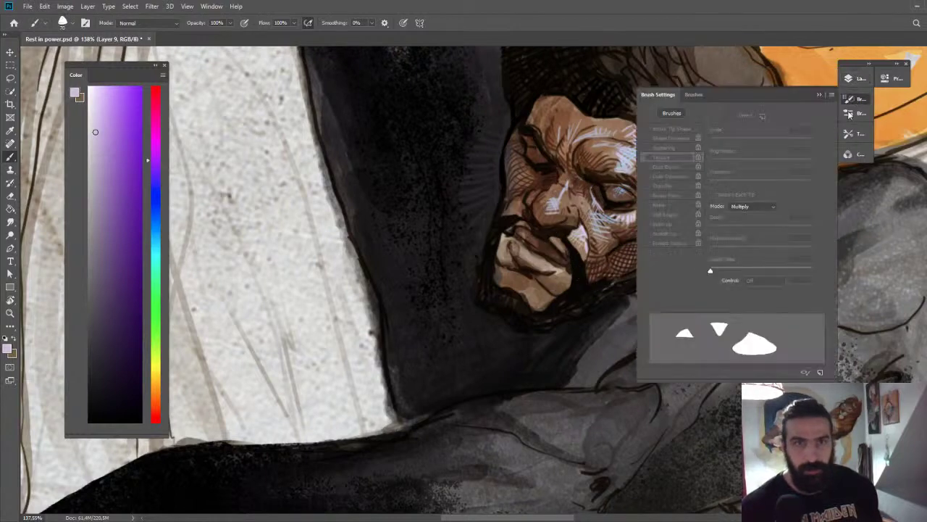
left_click(677, 168)
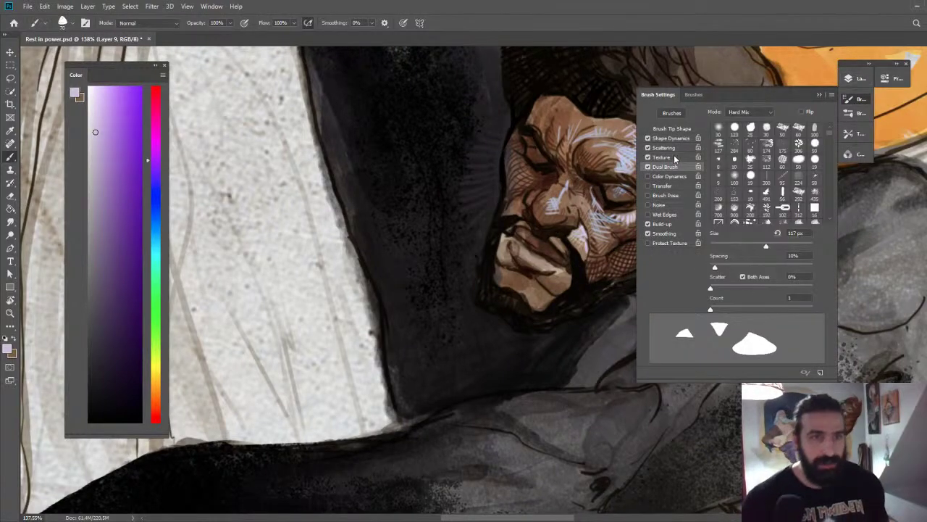
left_click(674, 156)
left_click_drag(728, 144, 713, 141)
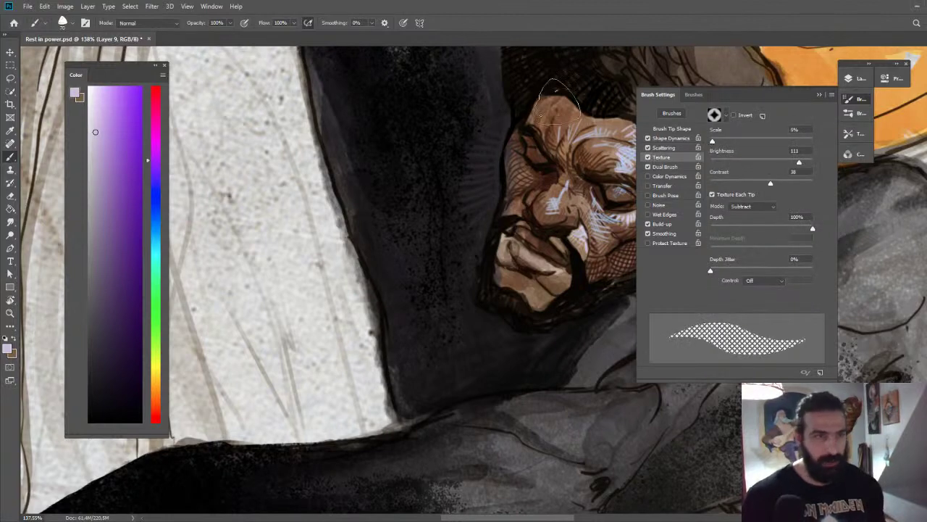
Sample dark brown from the face, deepen it, and lay fine screentone over the far temple and the cheek below the far eye.
left_click_drag(537, 172, 512, 178)
left_click(555, 130, "alt")
mouse_move(549, 127)
left_mouse_down()
mouse_move(554, 136)
mouse_move(597, 131)
left_mouse_up()
left_click(533, 150, "alt")
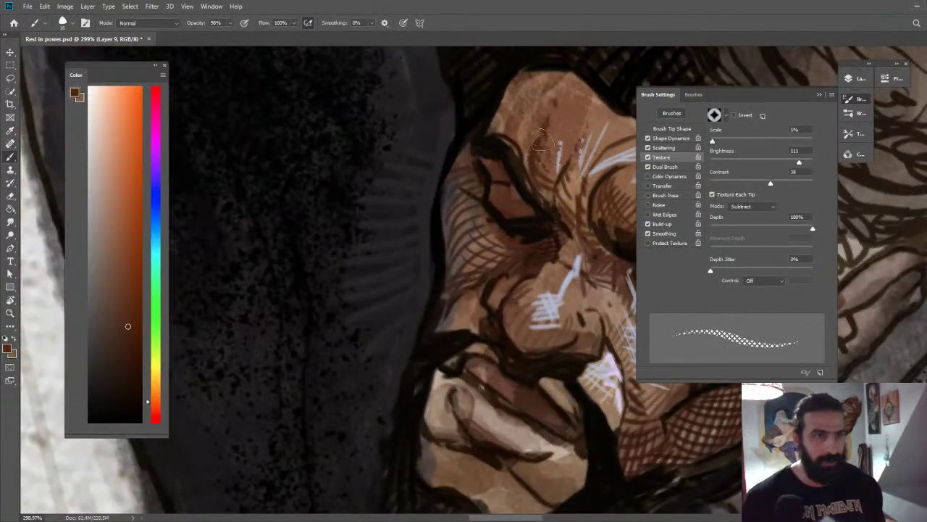
mouse_move(542, 142)
left_mouse_down()
mouse_move(572, 151)
mouse_move(562, 98)
mouse_move(527, 147)
mouse_move(510, 133)
left_mouse_up()
left_click(127, 364)
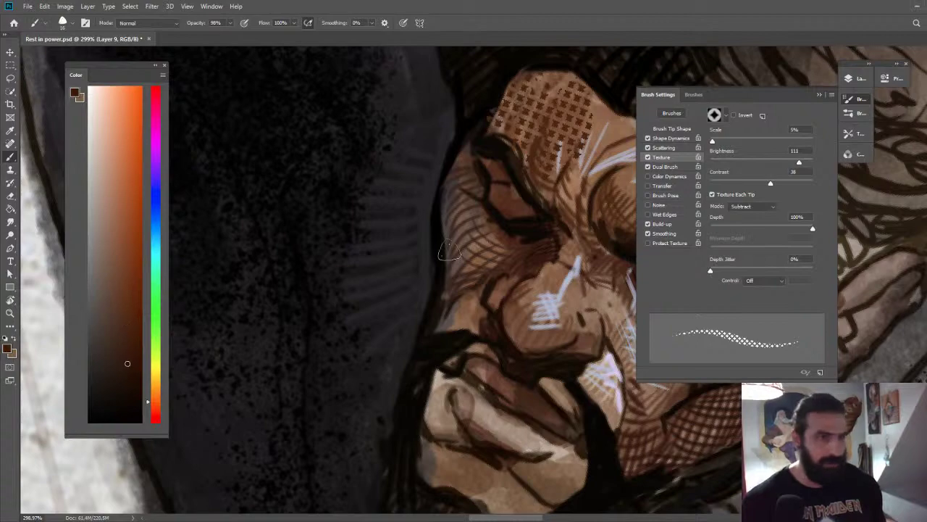
mouse_move(449, 249)
left_mouse_down()
mouse_move(459, 168)
mouse_move(451, 268)
mouse_move(471, 157)
mouse_move(457, 281)
mouse_move(474, 165)
mouse_move(462, 257)
mouse_move(456, 235)
left_mouse_up()
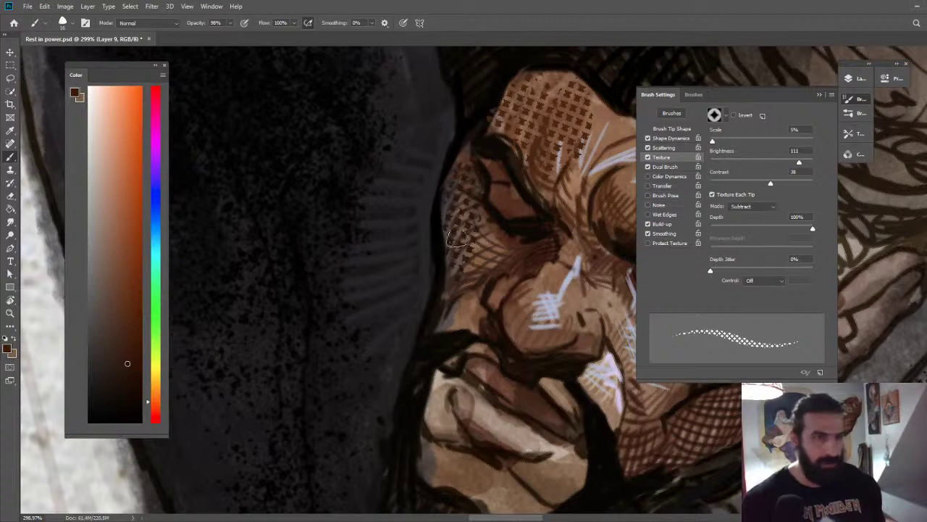
Examine the screentone shading on the face at different zoom levels and canvas rotations.
key("z")
left_click_drag(510, 215, 391, 217)
key("ctrl+shift+h")
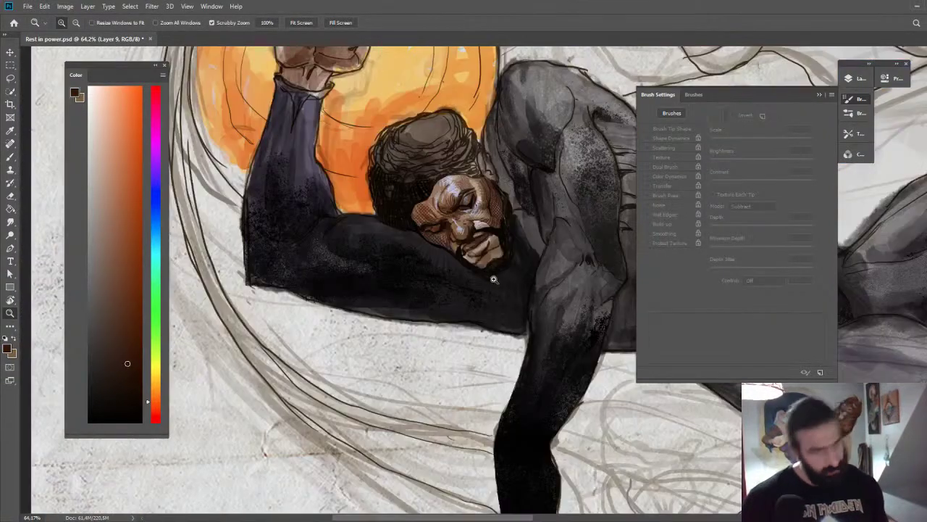
left_click_drag(451, 250, 518, 250)
key("b")
key("z")
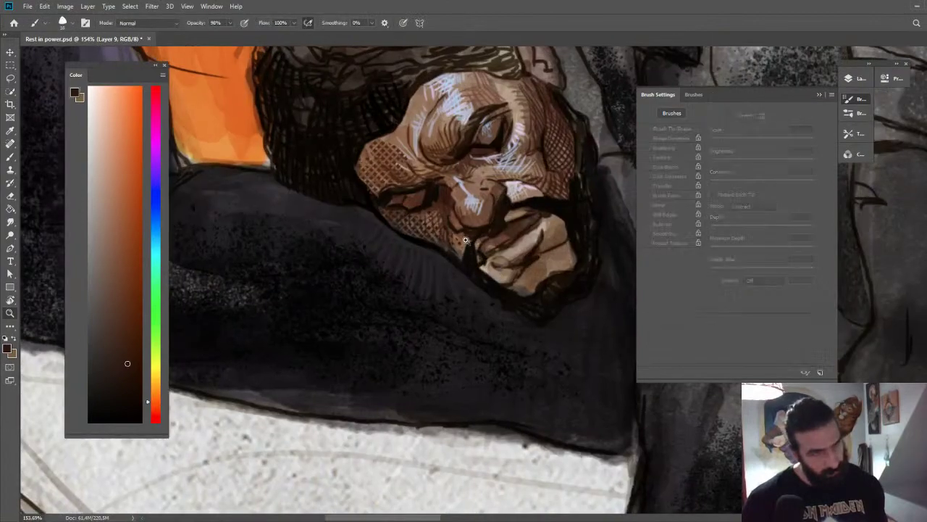
left_click_drag(466, 239, 374, 238)
key("r")
mouse_move(430, 155)
left_mouse_down()
mouse_move(567, 267)
mouse_move(543, 256)
mouse_move(558, 212)
left_mouse_up()
key("z")
key("z")
key("Escape")
left_click_drag(394, 120, 402, 124)
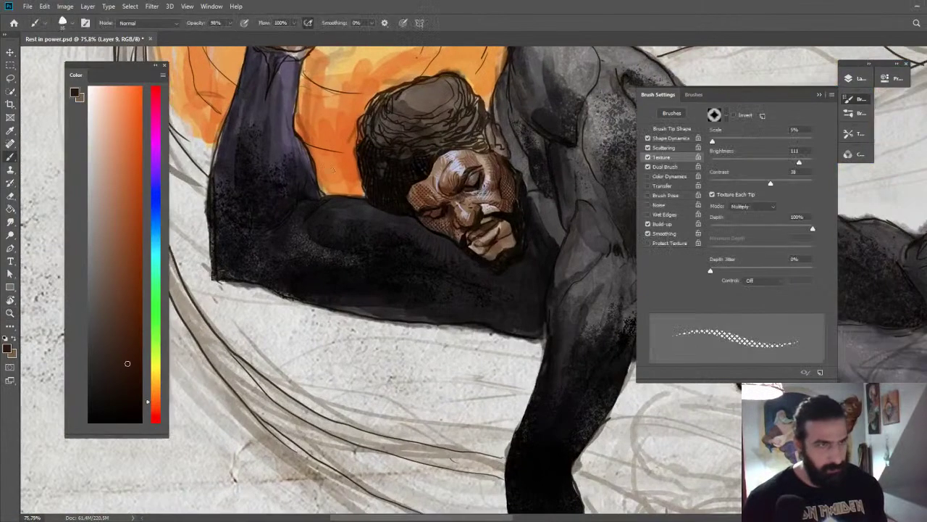
Sample the orange of the halo, touch screentone onto the shaded far side of the face, and check it against the whole figure.
left_click(352, 162, "alt")
key("z")
left_click_drag(414, 180, 443, 193)
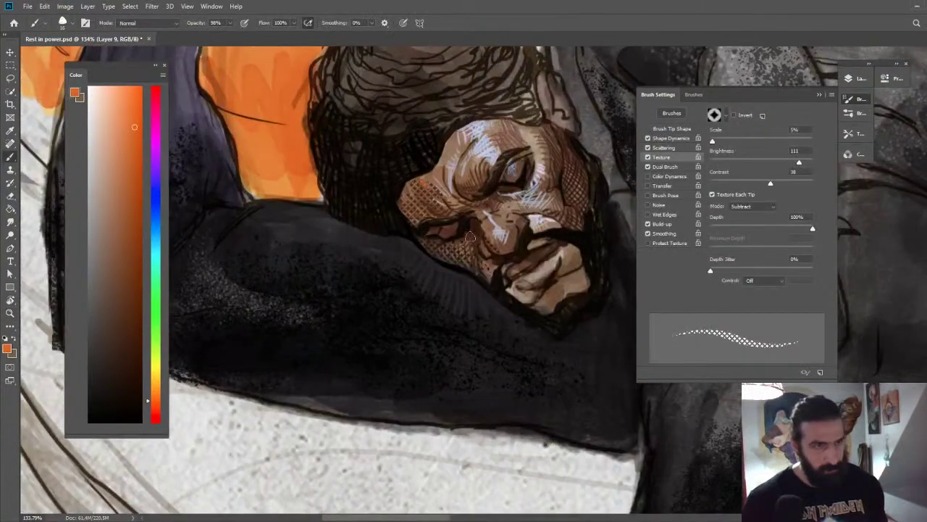
key("ctrl+space")
mouse_move(483, 255)
left_mouse_down()
mouse_move(443, 252)
mouse_move(519, 236)
left_mouse_up()
key("r")
mouse_move(507, 224)
left_mouse_down()
mouse_move(535, 258)
mouse_move(519, 326)
left_mouse_up()
key("ctrl+space")
mouse_move(476, 253)
left_mouse_down()
mouse_move(512, 251)
mouse_move(497, 268)
left_mouse_up()
mouse_move(434, 307)
left_mouse_down()
mouse_move(559, 220)
mouse_move(464, 190)
left_mouse_up()
key("z")
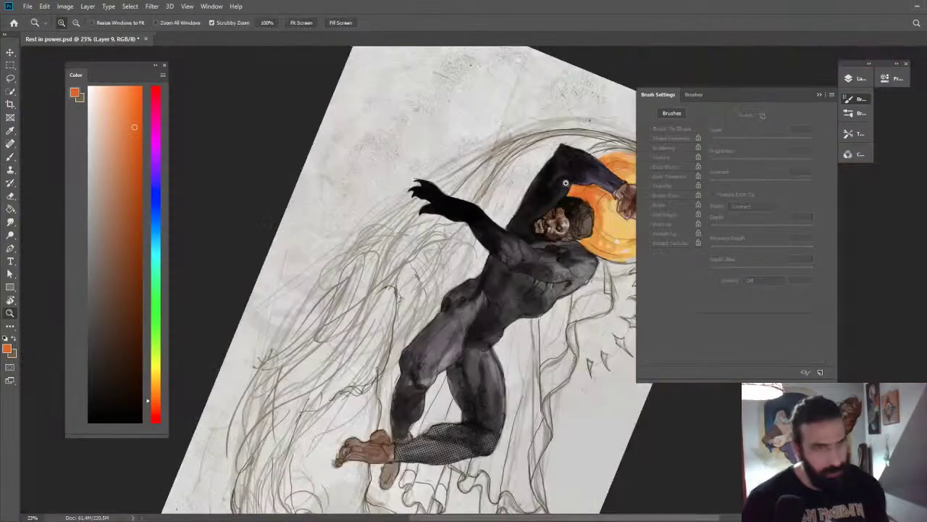
key("Escape")
left_click_drag(296, 215, 488, 158)
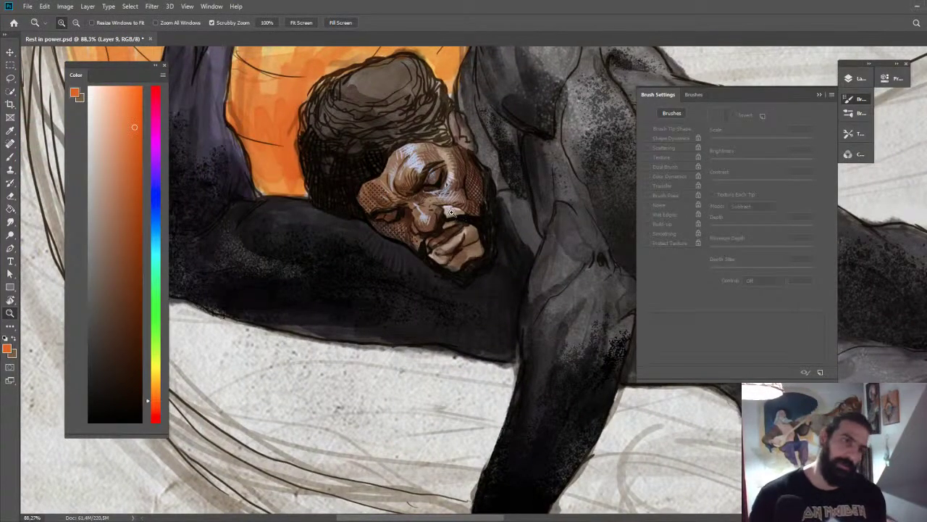
Switch to the small untextured hatching brush from the recent brushes and sample near-black from the outline beside the far temple.
key("b")
right_click(544, 206)
left_click(519, 267)
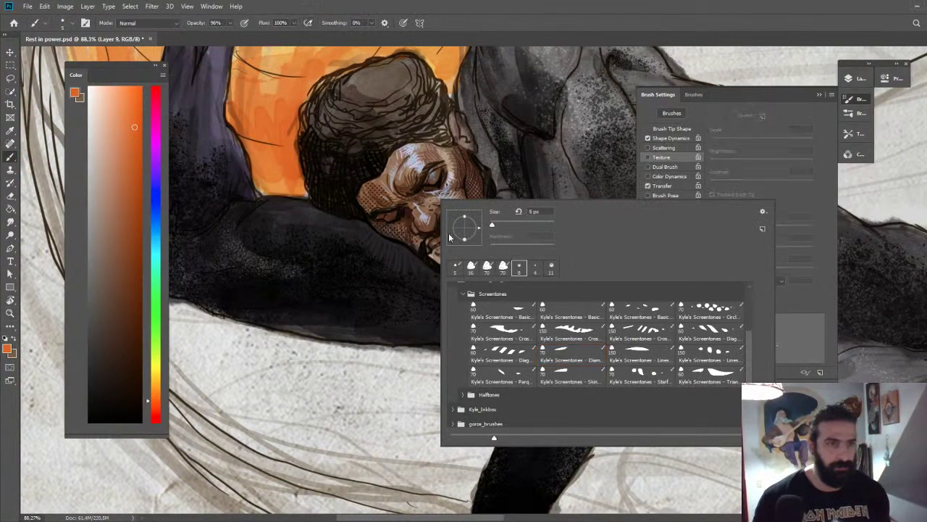
left_click(410, 184)
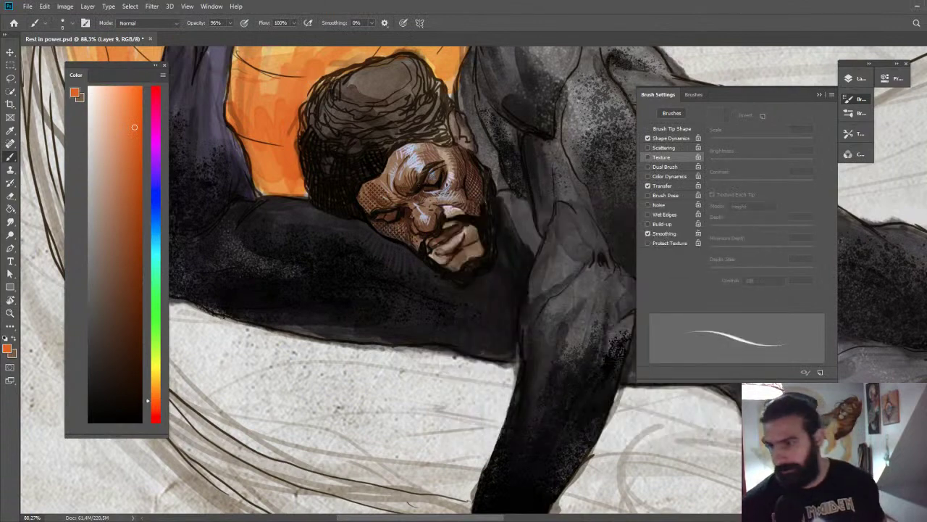
key("z")
mouse_move(372, 223)
left_mouse_down()
mouse_move(387, 226)
mouse_move(476, 165)
left_mouse_up()
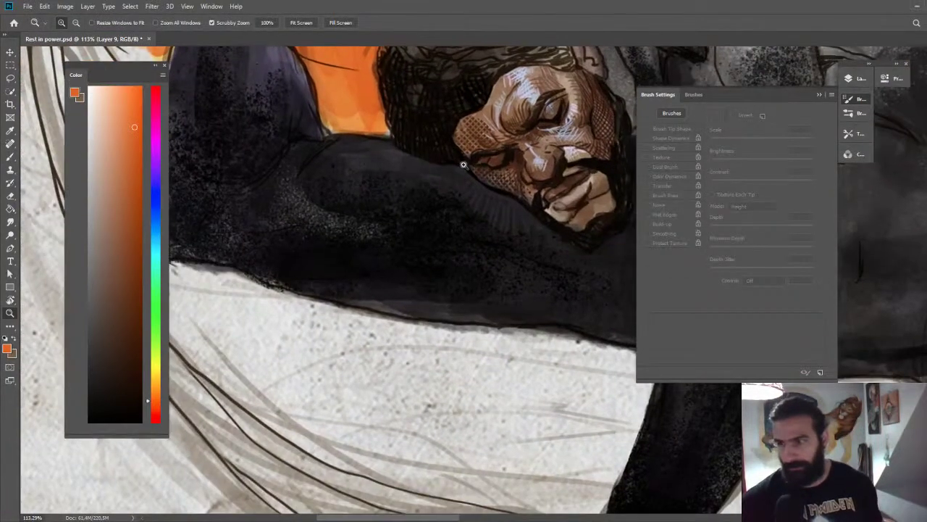
left_click_drag(463, 150, 481, 155)
key("b")
left_click(458, 165, "alt")
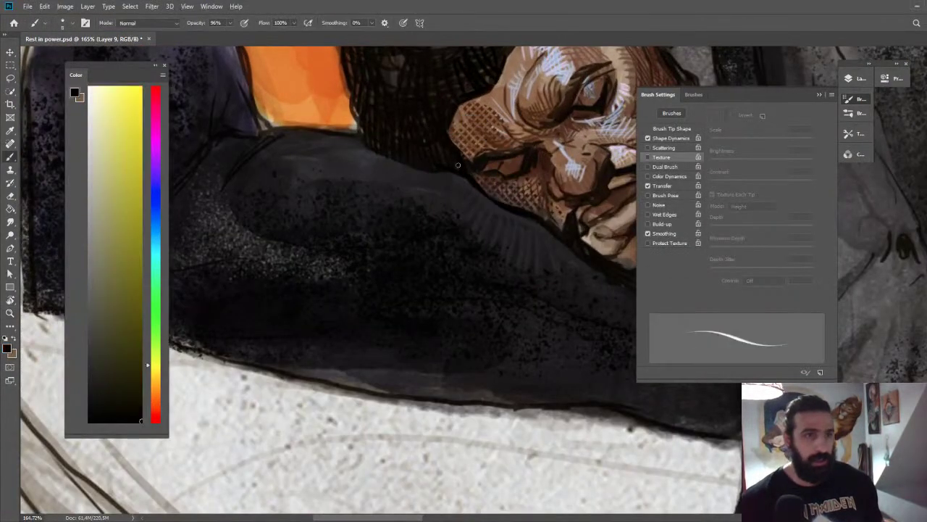
Examine the face and its shaded far side at different zoom levels and canvas rotations.
key("r")
left_click_drag(414, 130, 510, 100)
key("z")
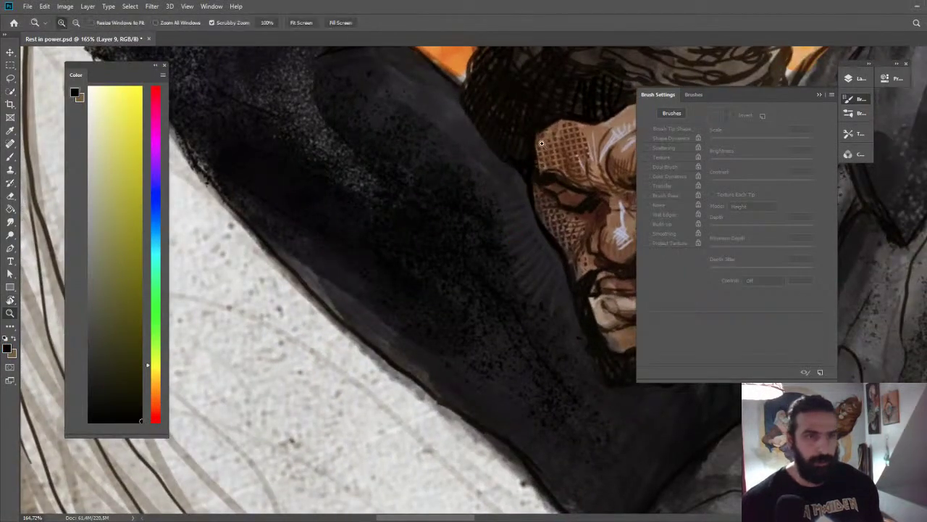
left_click_drag(519, 138, 535, 141)
key("b")
key("z")
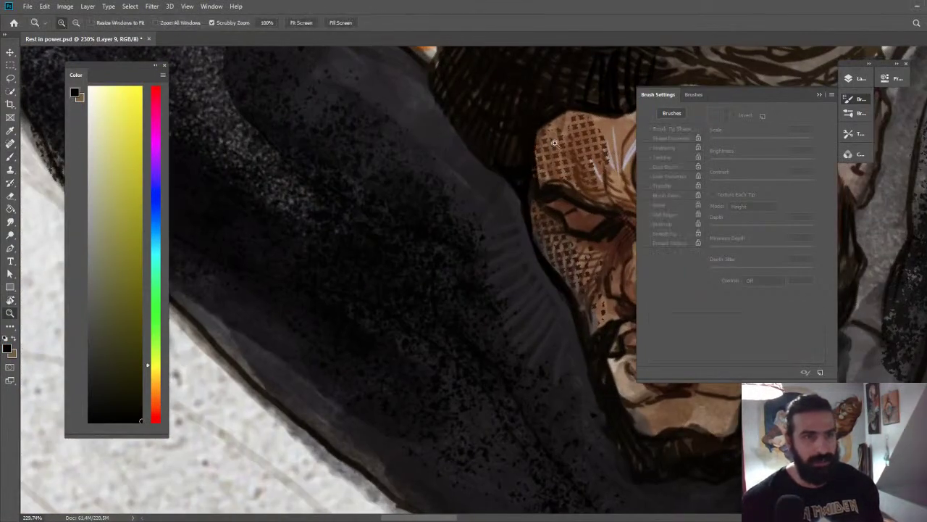
mouse_move(569, 107)
left_mouse_down()
mouse_move(508, 135)
mouse_move(654, 182)
mouse_move(667, 230)
left_mouse_up()
key("r")
key("space")
mouse_move(518, 243)
left_mouse_down()
mouse_move(437, 137)
mouse_move(429, 91)
left_mouse_up()
key("z")
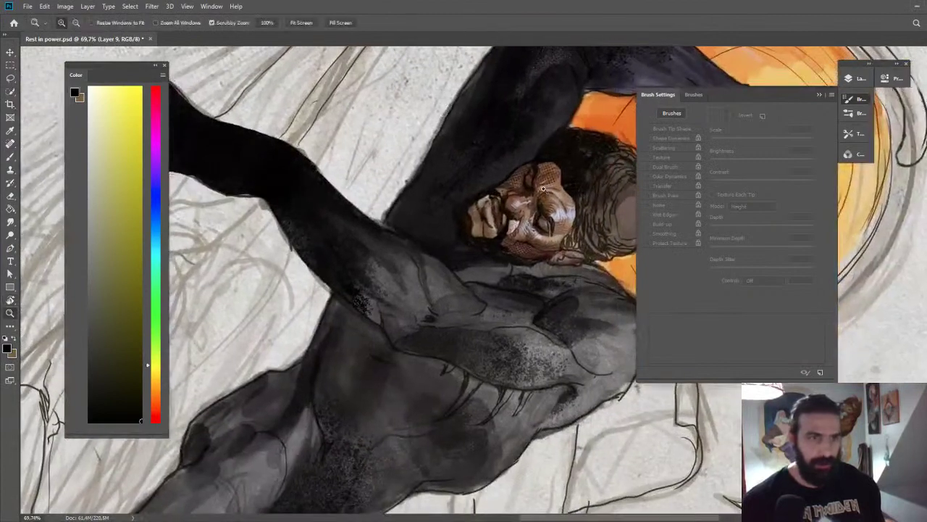
left_click_drag(551, 176, 594, 173)
key("b")
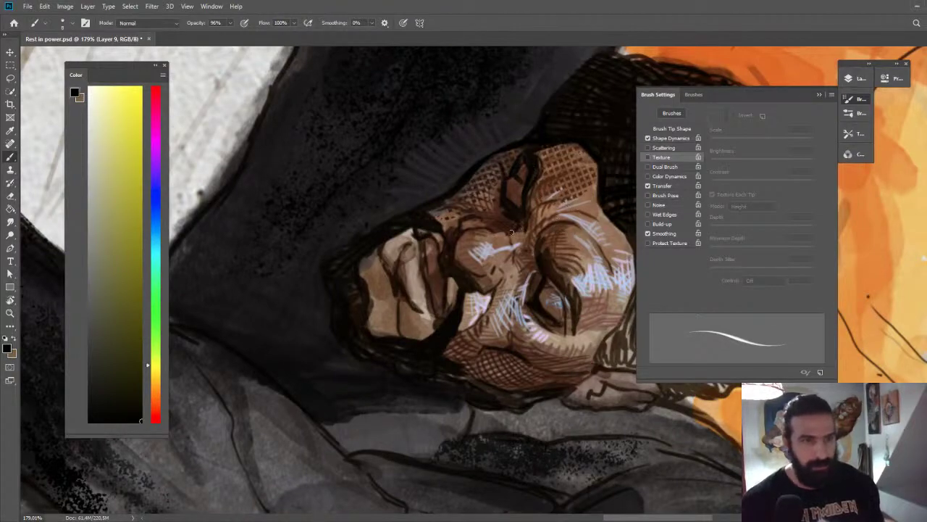
Strengthen the dark lines around the far eye and beside the nose with near-black brush strokes.
key("z")
left_click_drag(511, 232, 494, 229)
key("Escape")
left_click_drag(403, 289, 445, 288)
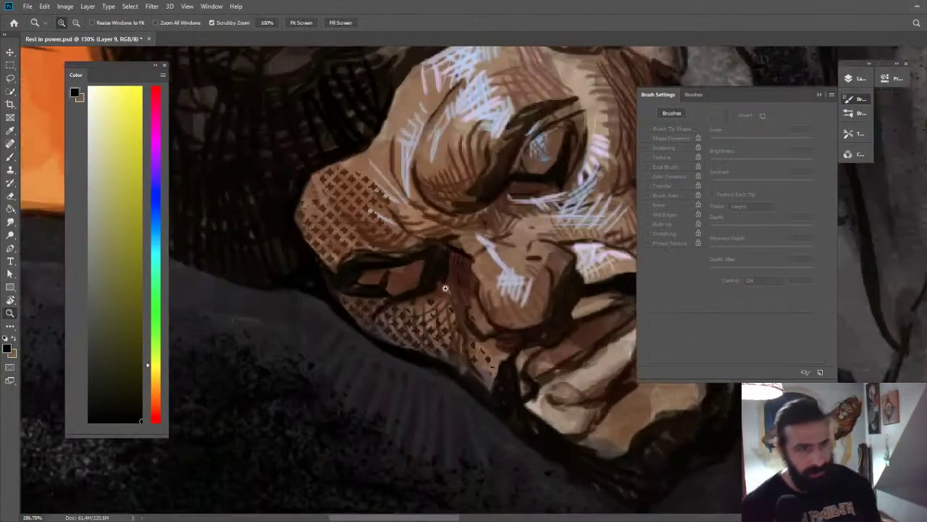
key("b")
mouse_move(340, 282)
left_mouse_down()
mouse_move(354, 253)
mouse_move(363, 260)
mouse_move(347, 256)
mouse_move(332, 270)
mouse_move(415, 244)
left_mouse_up()
mouse_move(457, 207)
left_mouse_down()
mouse_move(478, 196)
mouse_move(459, 210)
mouse_move(481, 207)
mouse_move(456, 158)
left_mouse_up()
Sample dark reddish brown from the face and hatch the near temple between the eye and the ear.
key("z")
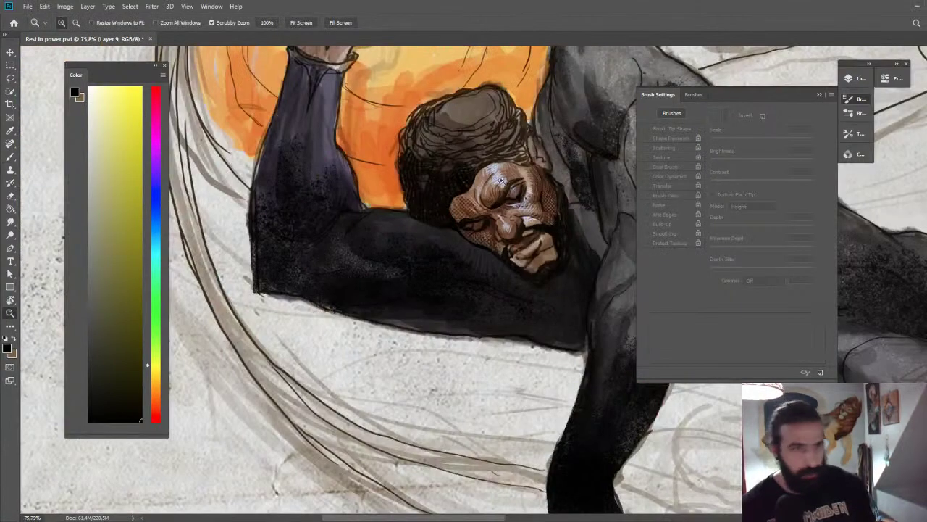
left_click_drag(504, 181, 517, 90)
key("r")
left_click_drag(553, 151, 598, 176)
key("b")
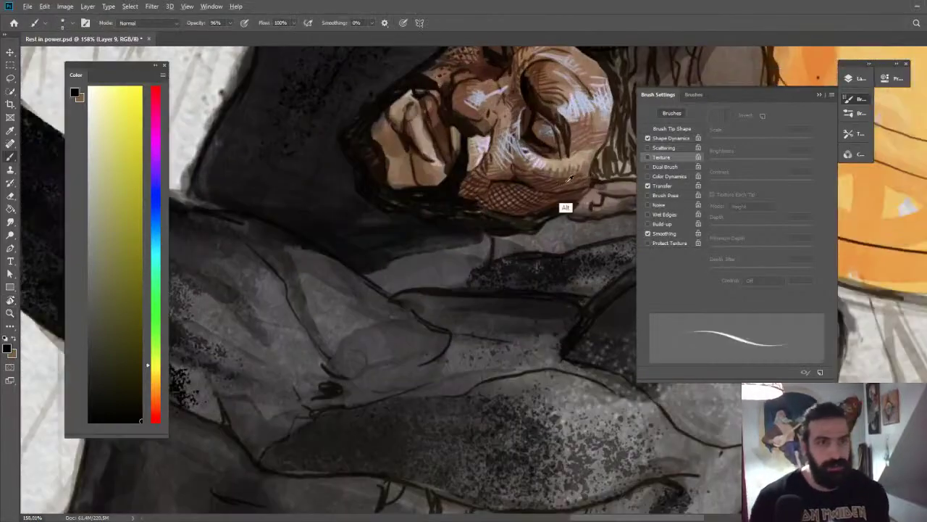
left_click(565, 176, "alt")
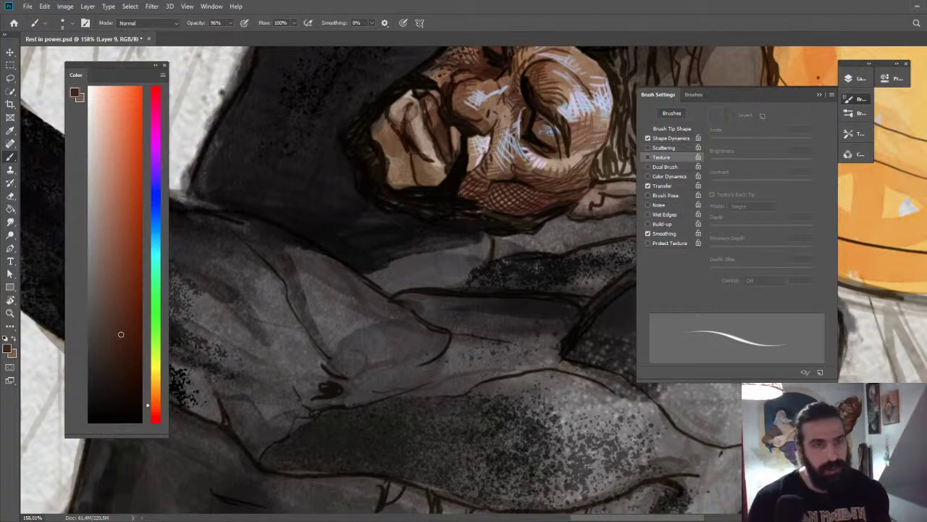
key("Escape")
Sample dark browns around the beard, adjust the tone, and deepen the hatched shading around the lips and chin.
key("z")
left_click_drag(518, 161, 481, 153)
left_click_drag(516, 195, 484, 197)
left_click_drag(544, 209, 511, 190)
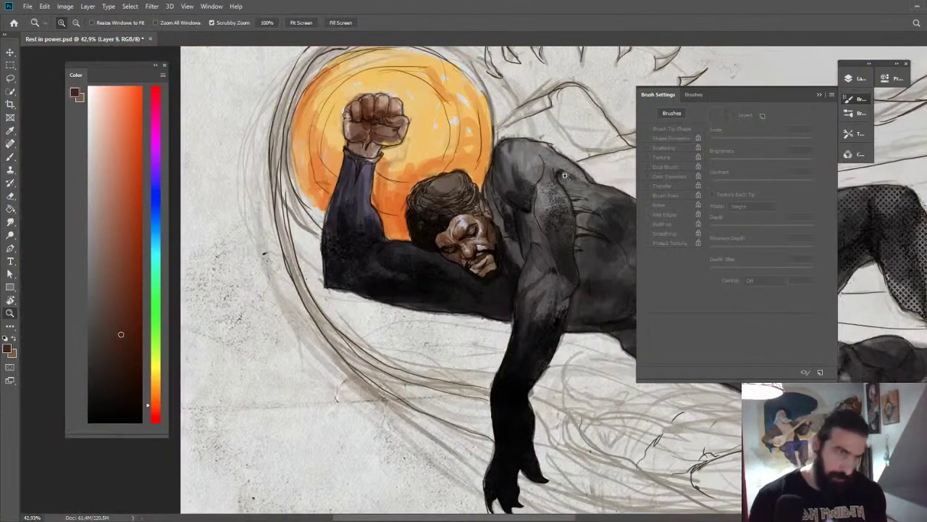
left_click_drag(465, 287, 539, 239)
key("b")
left_click(551, 194, "alt")
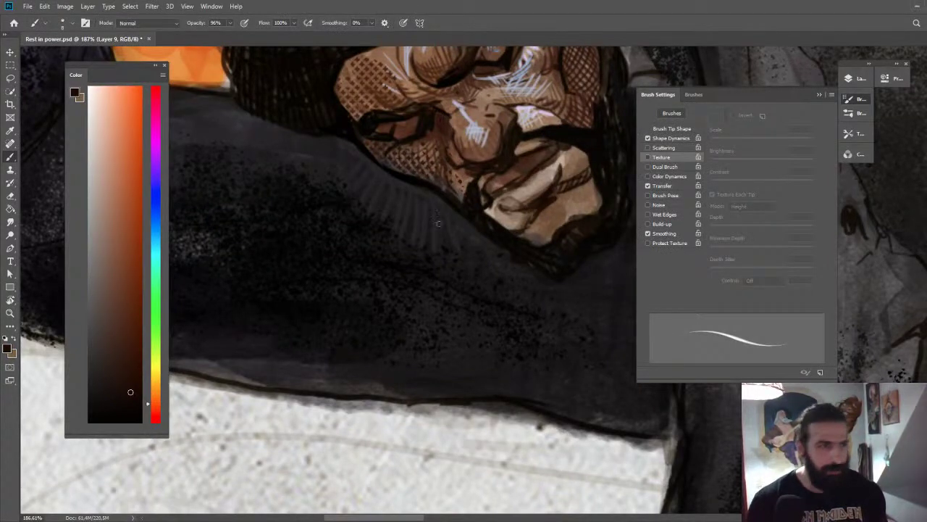
left_click(124, 350)
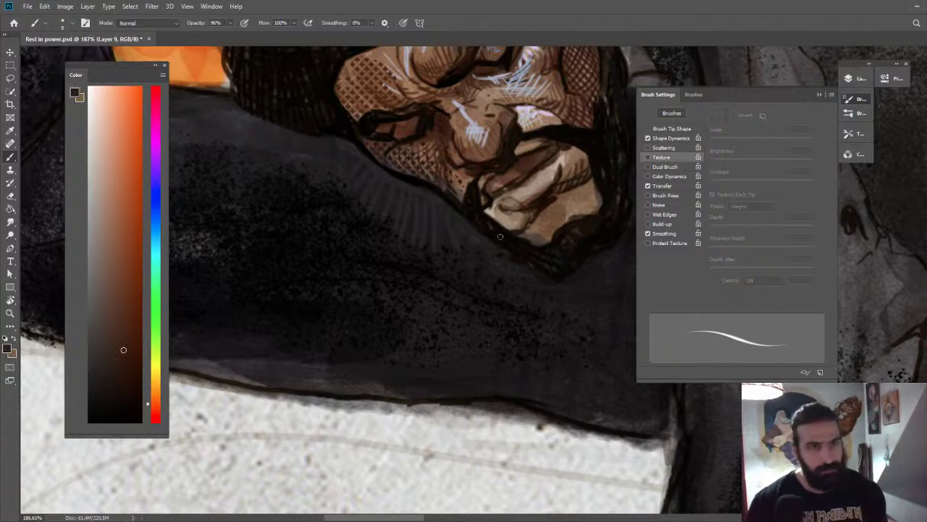
left_click(497, 259, "alt")
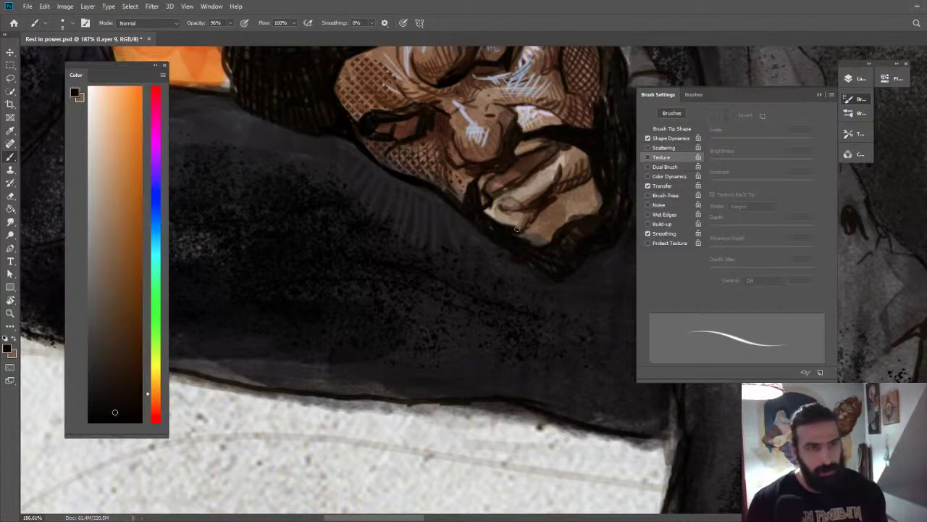
Sample a pale grey from the face highlights and add a hatched highlight to the chin.
key("z")
left_click_drag(574, 195, 501, 347)
key("r")
key("space")
left_click_drag(501, 346, 542, 213)
key("z")
left_click_drag(518, 278, 556, 285)
left_click(560, 285, "alt")
key("z")
mouse_move(510, 220)
left_mouse_down()
mouse_move(533, 223)
mouse_move(480, 210)
mouse_move(473, 216)
mouse_move(500, 212)
mouse_move(471, 226)
mouse_move(497, 155)
left_mouse_up()
key("z")
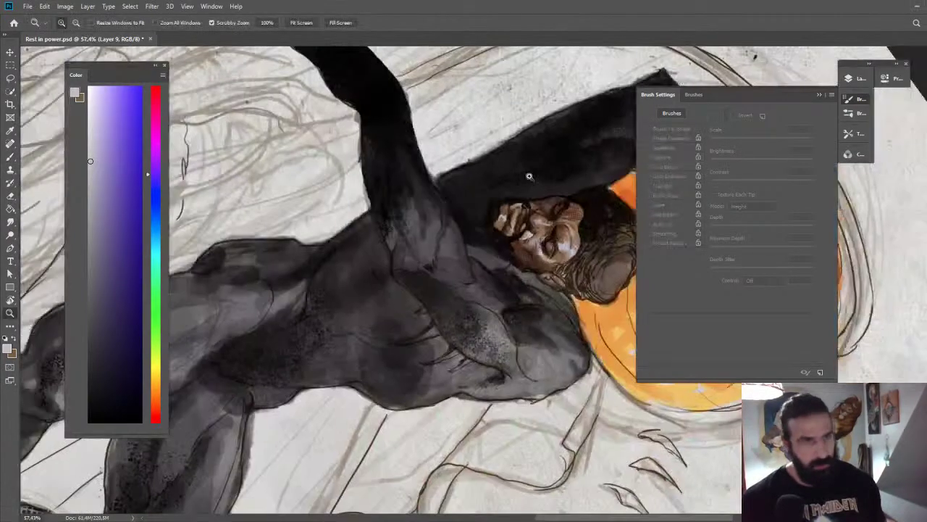
Sample dark browns near the nose bridge and deepen the shadow at the far eye's inner corner.
scroll(529, 176, "down", 3)
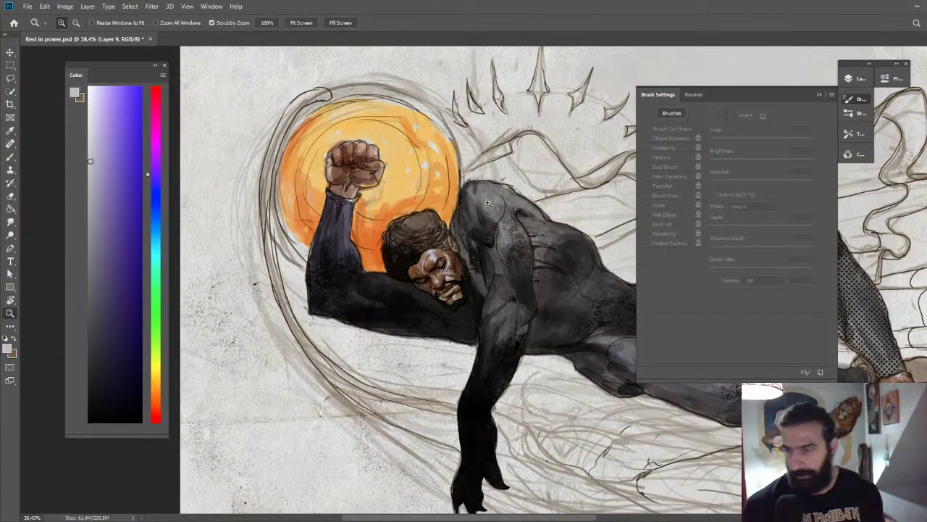
scroll(411, 293, "up", 6)
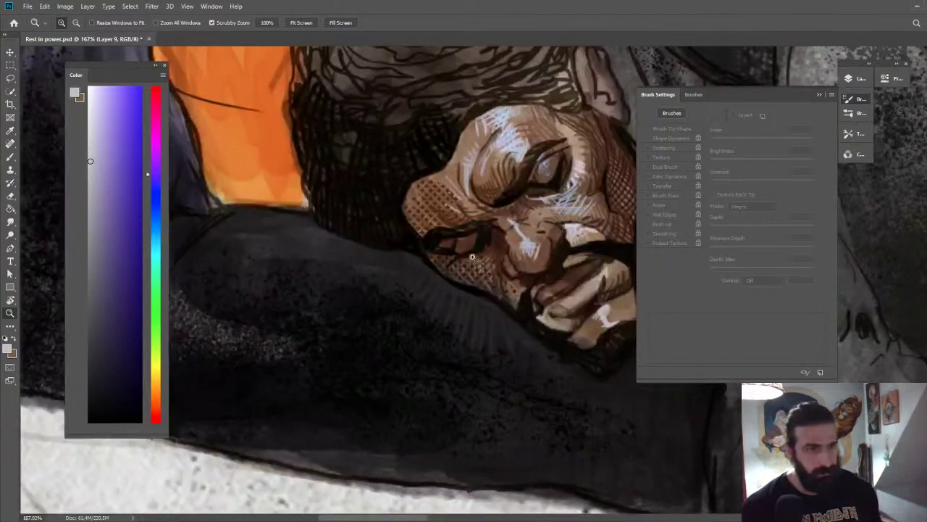
key("b")
left_click(499, 232, "alt")
left_click_drag(499, 232, 477, 226)
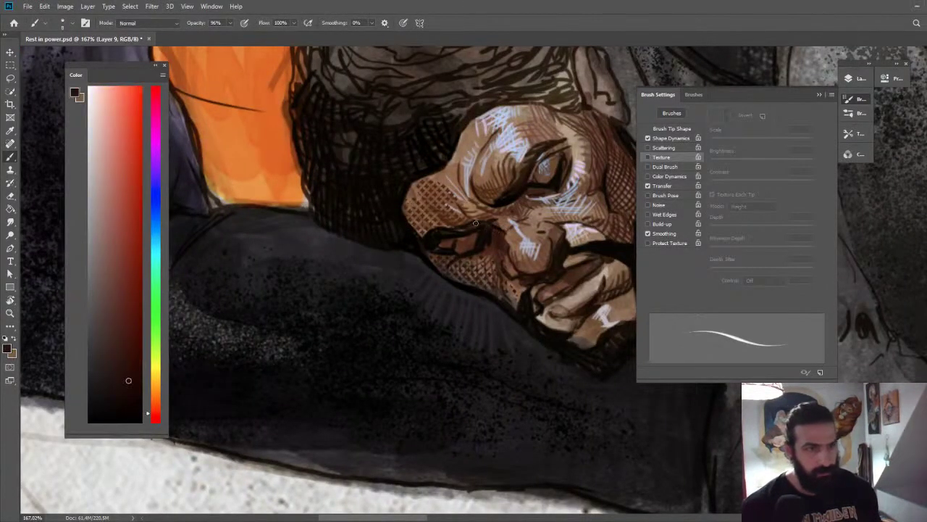
left_click(500, 227, "alt")
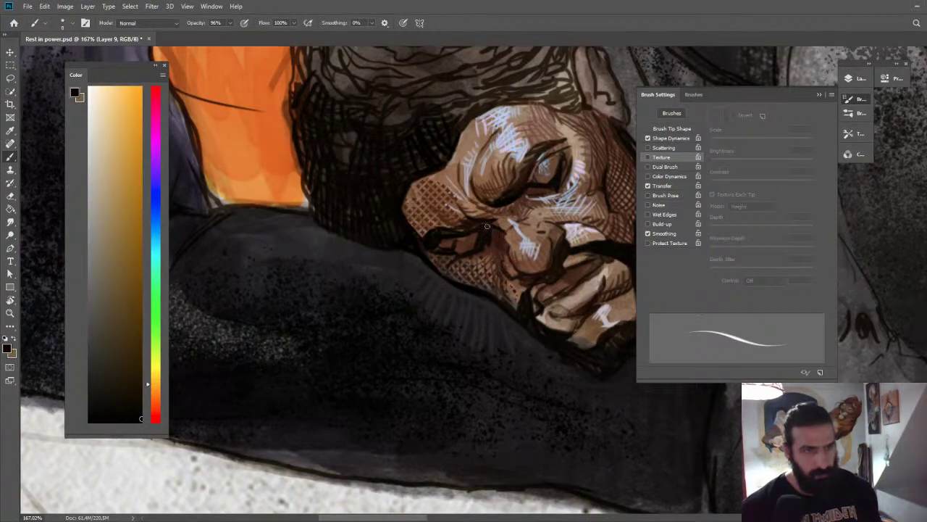
left_click(483, 231, "alt")
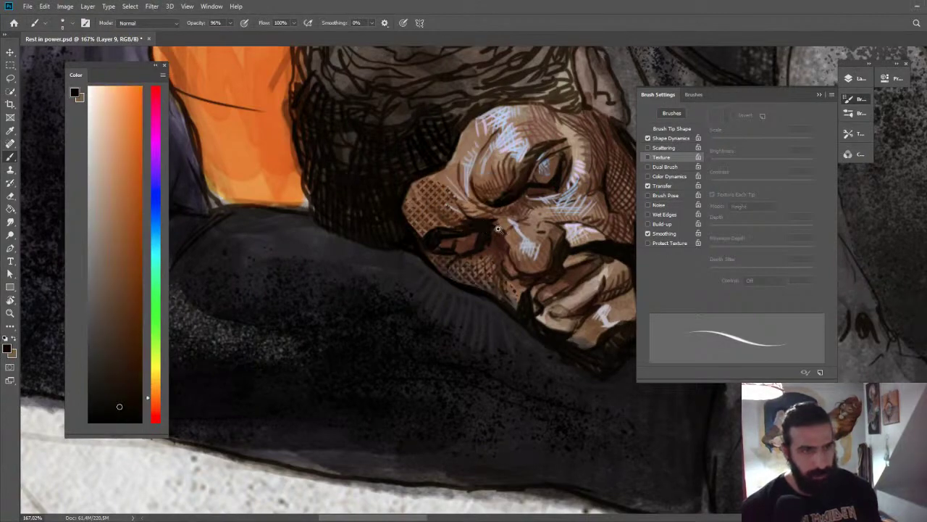
key("z")
left_click_drag(507, 229, 452, 218)
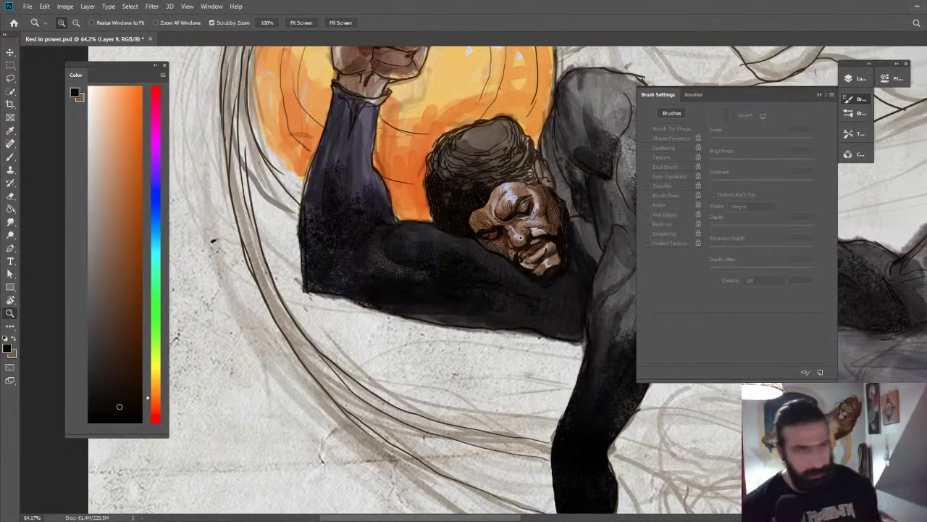
Sample pale greys from the skin above the moustache and extend the highlight strokes there.
scroll(528, 234, "up", 4)
key("b")
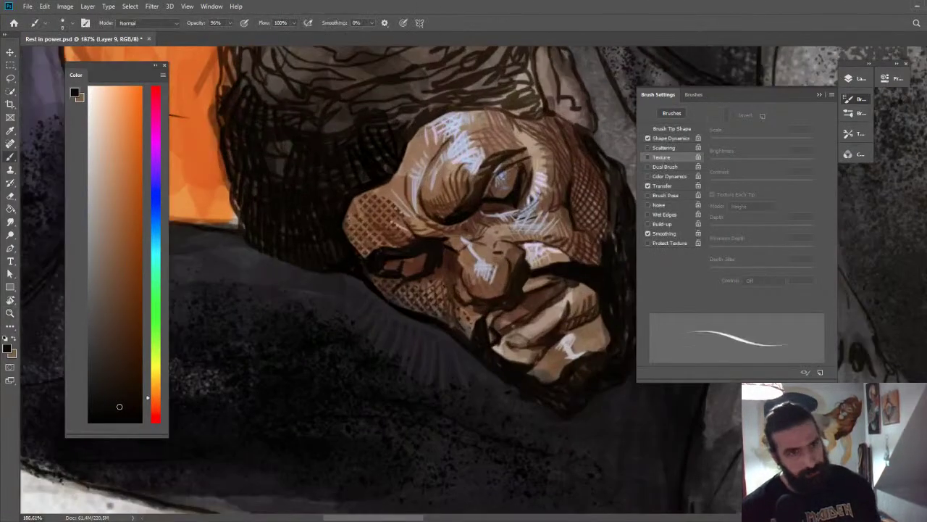
left_click(530, 249, "alt")
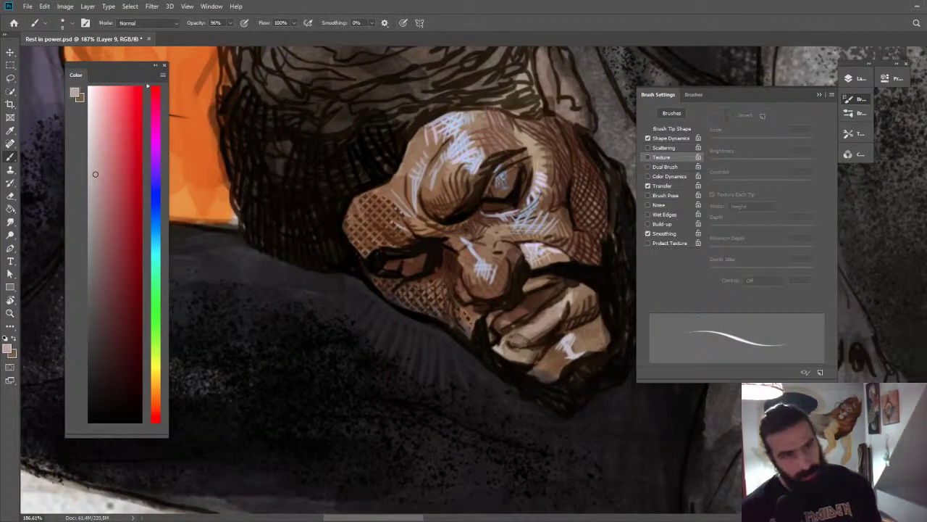
left_click(522, 264, "alt")
left_click(528, 255, "alt")
Sample dark brown and pale pinkish grey, and refine the highlight and shadow between the nostril and the moustache.
key("z")
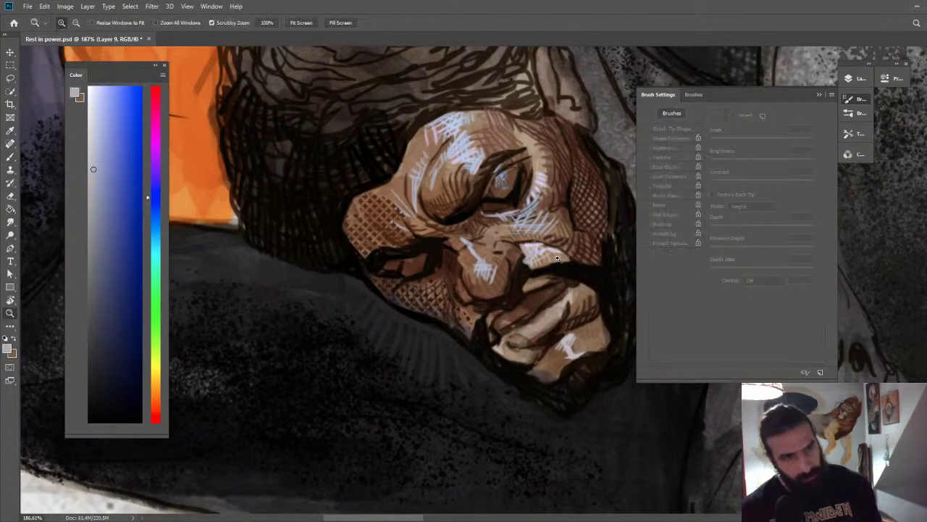
left_click_drag(550, 243, 516, 234)
key("r")
left_click_drag(452, 224, 528, 376)
key("z")
left_click_drag(435, 301, 465, 292)
key("b")
left_click(451, 285, "alt")
left_click(435, 298, "alt")
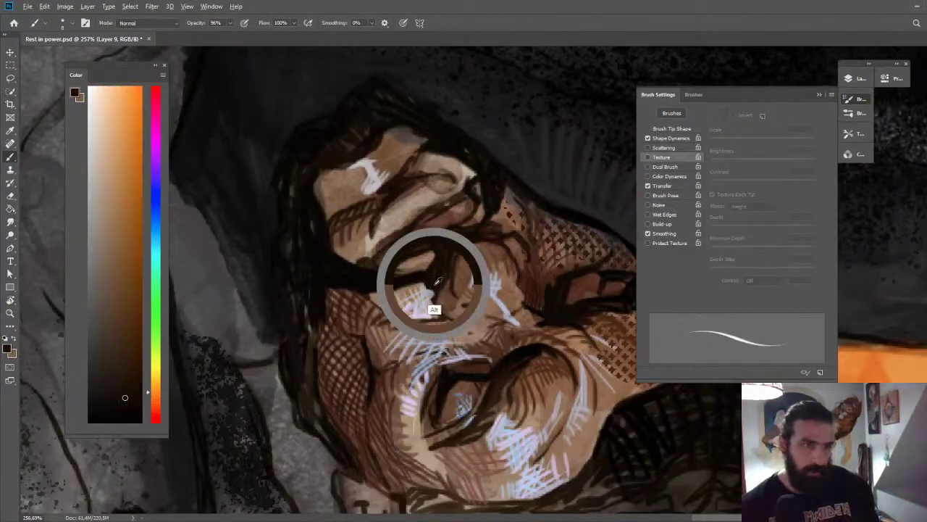
left_click(433, 304, "alt")
key("z")
left_click_drag(413, 294, 375, 293)
key("Escape")
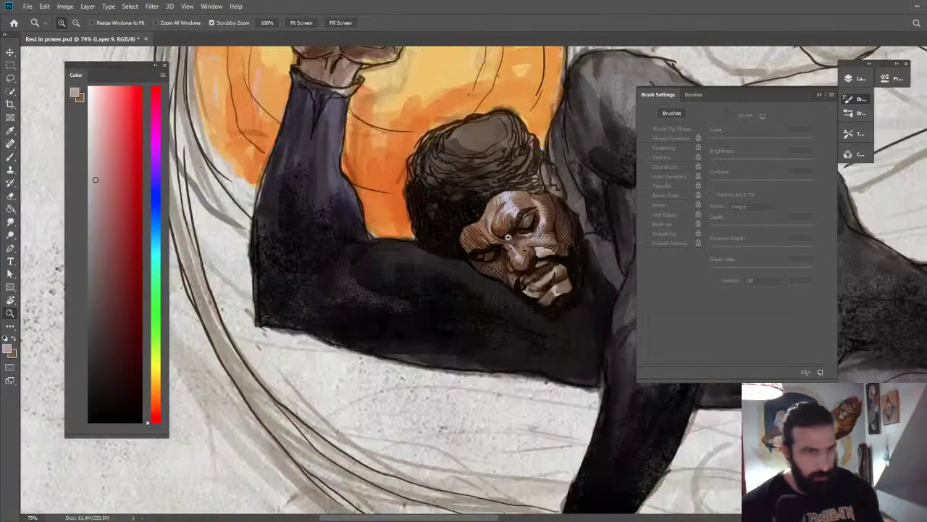
Hide the brush settings and view the whole composition.
left_click_drag(505, 239, 469, 226)
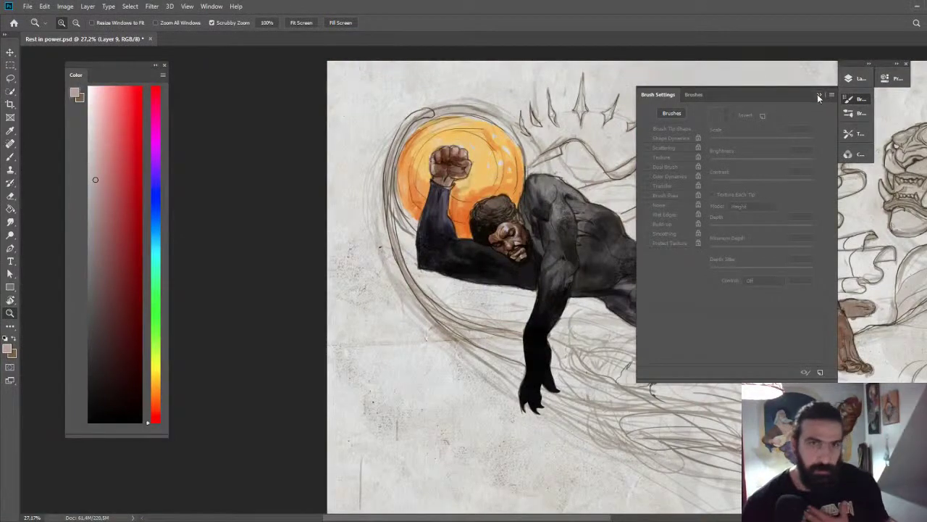
left_click(819, 95)
scroll(729, 150, "down", 3)
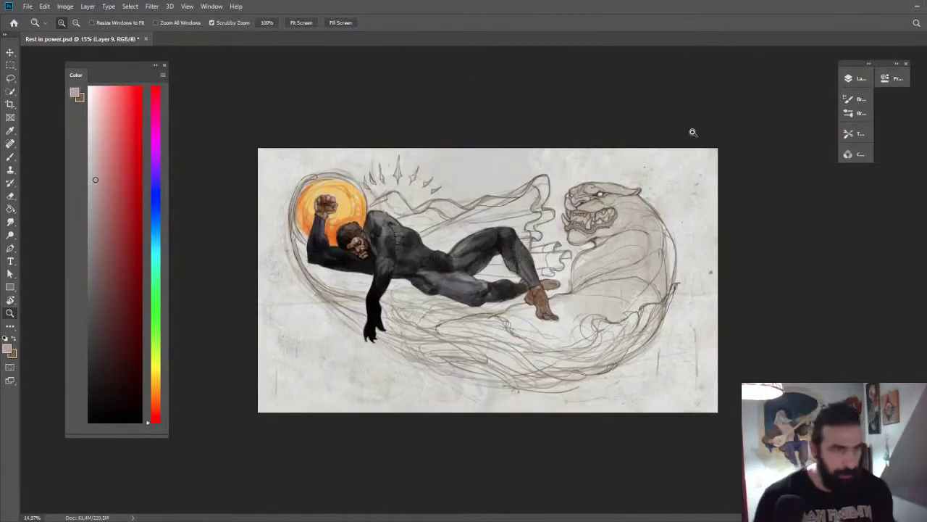
Sample a dark colour at the hairline, shift it to dark reddish brown, and cross-hatch the forehead above the near eye.
mouse_move(356, 235)
left_mouse_down()
mouse_move(450, 244)
mouse_move(494, 172)
left_mouse_up()
left_click_drag(455, 198, 483, 197)
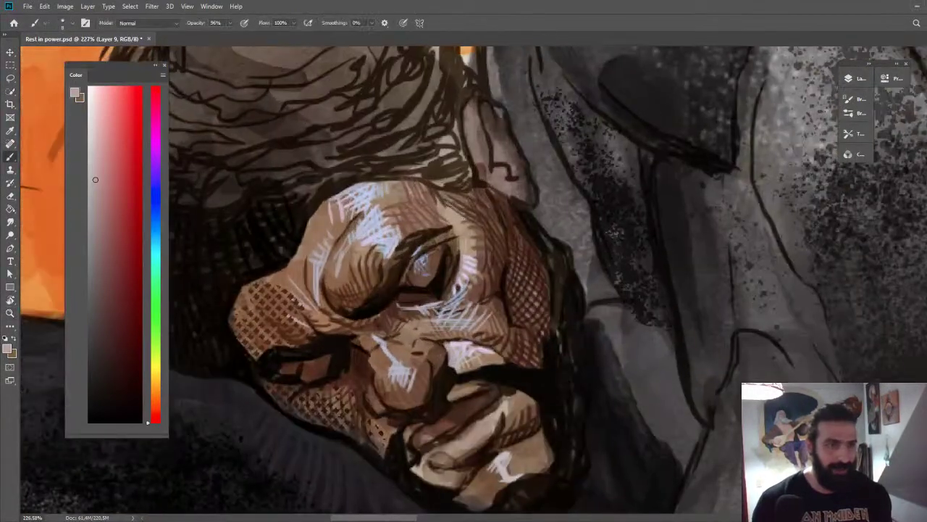
left_click(437, 190, "alt")
left_click(132, 332)
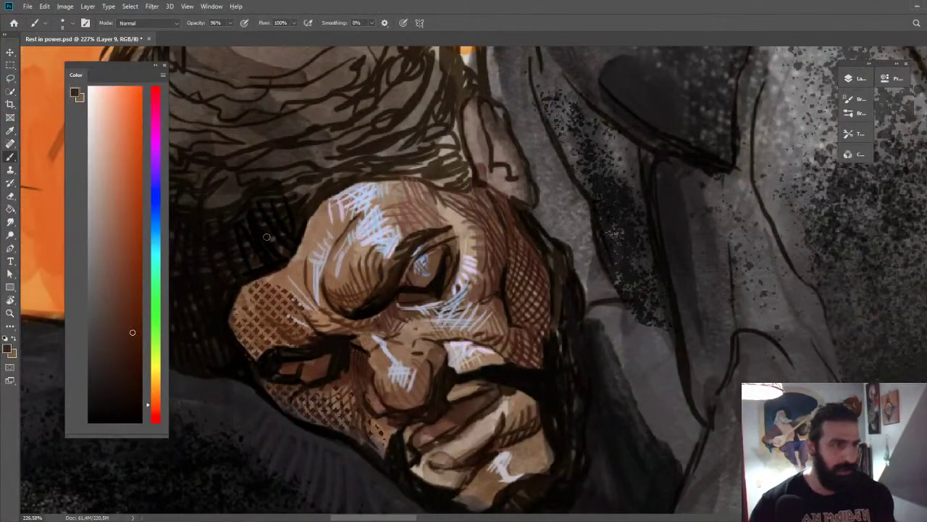
mouse_move(427, 184)
left_mouse_down()
mouse_move(401, 190)
mouse_move(433, 189)
mouse_move(437, 198)
mouse_move(423, 222)
left_mouse_up()
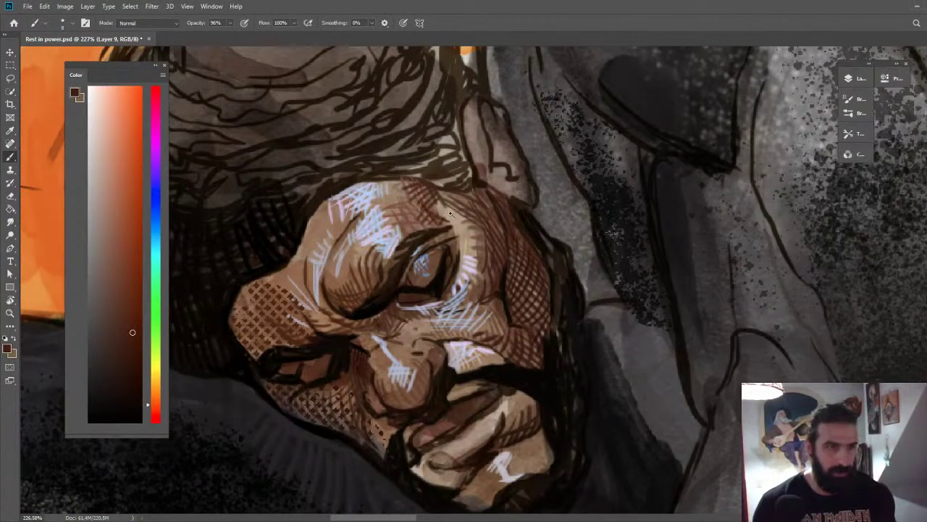
Check the forehead hatching against the figure with the canvas turned, and inspect the face and beard up close.
key("z")
mouse_move(500, 210)
left_mouse_down()
mouse_move(474, 200)
mouse_move(520, 300)
mouse_move(509, 319)
left_mouse_up()
key("r")
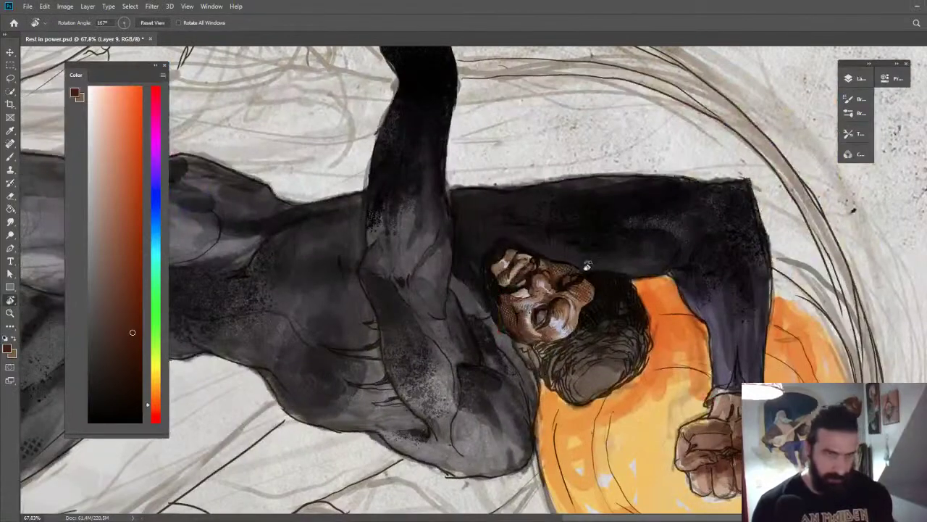
left_click_drag(585, 262, 600, 221)
key("z")
left_click_drag(480, 247, 530, 238)
key("Escape")
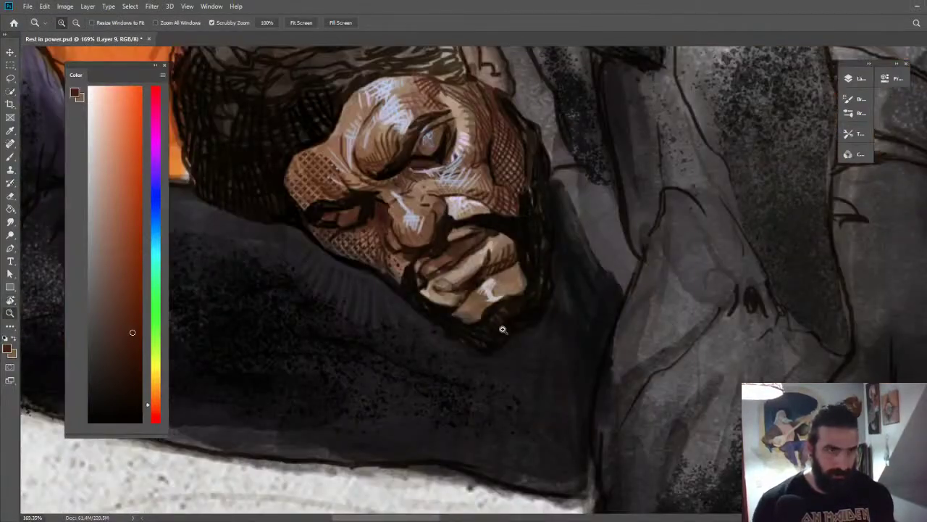
Hatch the chin below the lower lip in dark reddish brown.
key("b")
left_click_drag(463, 321, 471, 298)
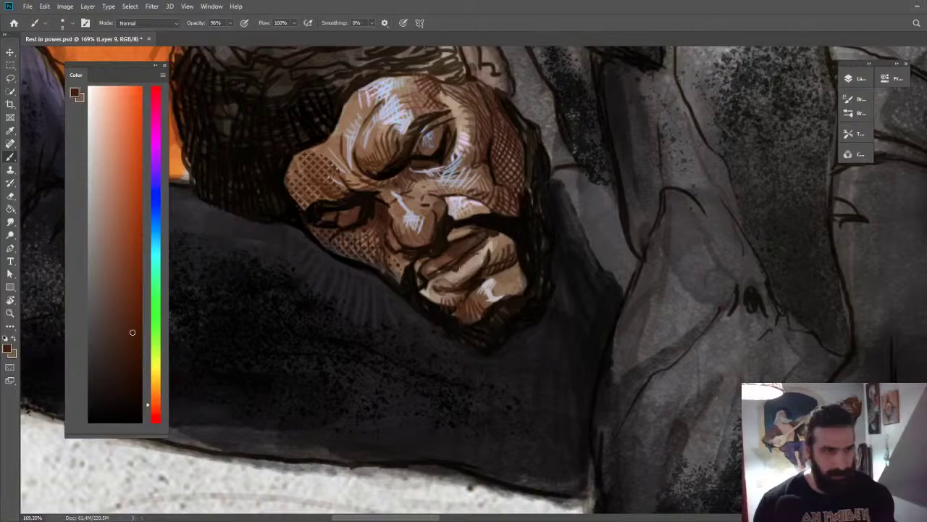
left_click(475, 283, "alt")
Sample a dark reddish brown from the mouth and hatch shading along the lower lip with the canvas turned.
key("z")
mouse_move(499, 262)
left_mouse_down()
mouse_move(474, 257)
mouse_move(506, 242)
mouse_move(528, 285)
mouse_move(494, 311)
mouse_move(532, 303)
left_mouse_up()
key("r")
key("z")
key("b")
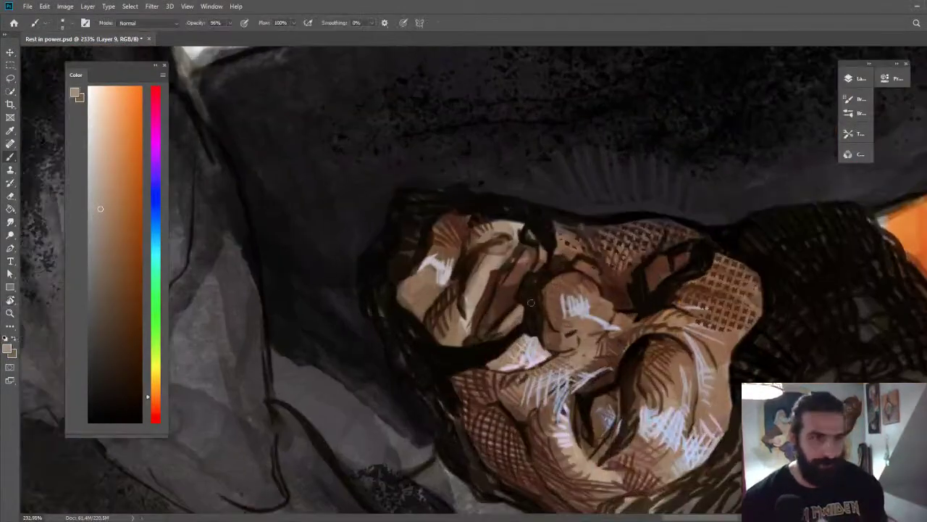
left_click(496, 270, "alt")
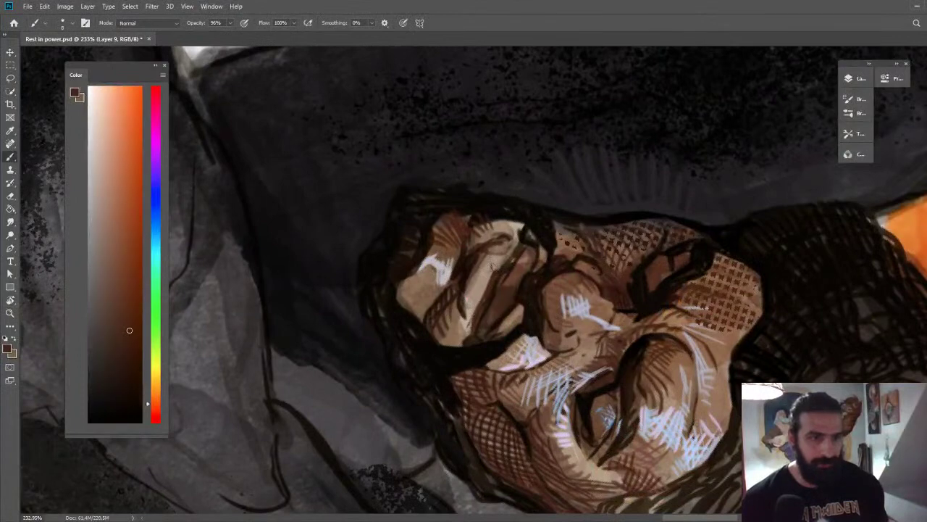
left_click_drag(500, 247, 492, 263)
left_click_drag(504, 242, 504, 259)
mouse_move(513, 241)
left_mouse_down()
mouse_move(509, 276)
mouse_move(514, 271)
left_mouse_up()
Darken the sampled lip brown to near-black, and deepen the shadow between the lips and the far moustache corner.
left_click(512, 294, "alt")
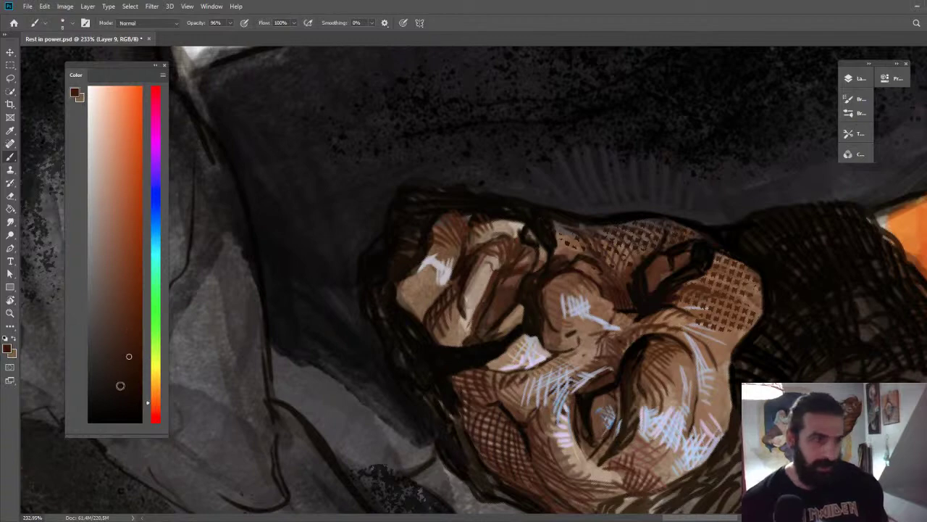
left_click(120, 385)
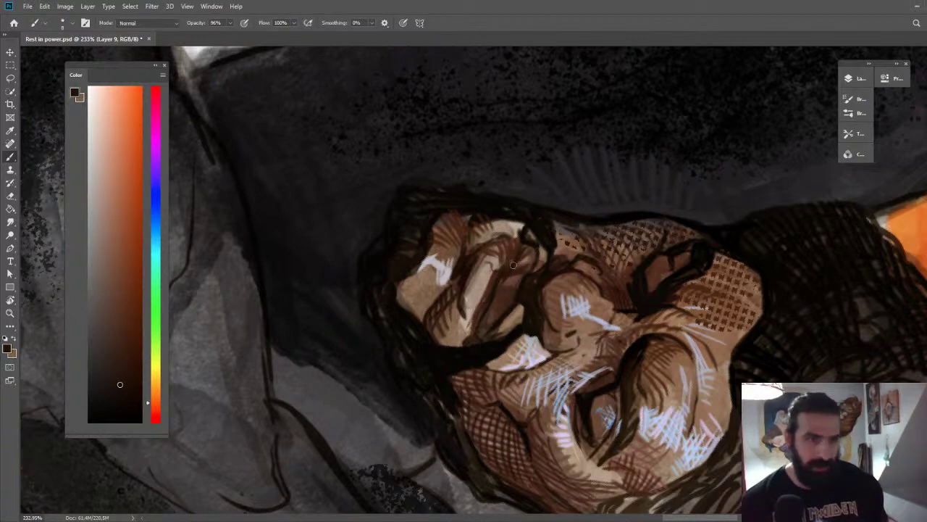
mouse_move(510, 274)
left_mouse_down()
mouse_move(536, 258)
mouse_move(514, 266)
mouse_move(513, 257)
mouse_move(513, 283)
mouse_move(502, 279)
mouse_move(549, 261)
mouse_move(555, 243)
mouse_move(535, 266)
mouse_move(550, 209)
left_mouse_up()
left_click(535, 268, "alt")
key("z")
key("Escape")
left_click_drag(573, 259, 554, 215)
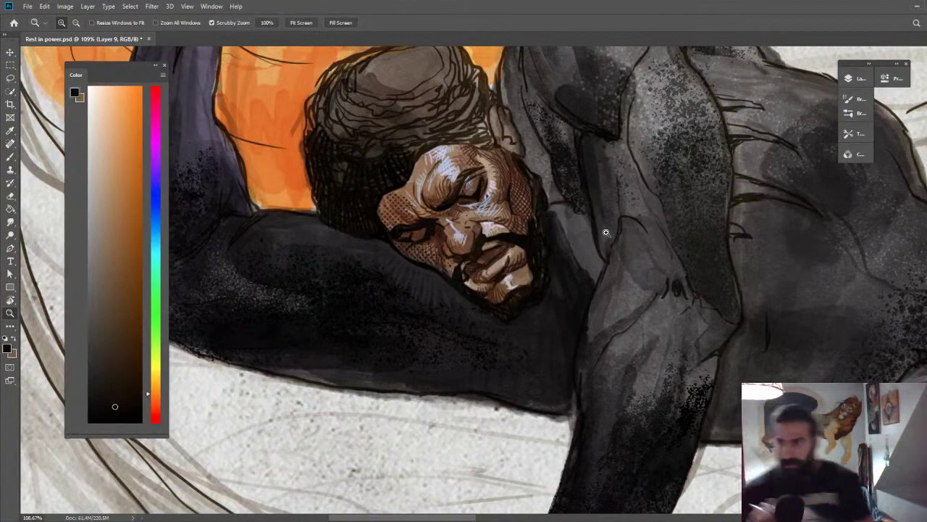
left_click(507, 274)
key("b")
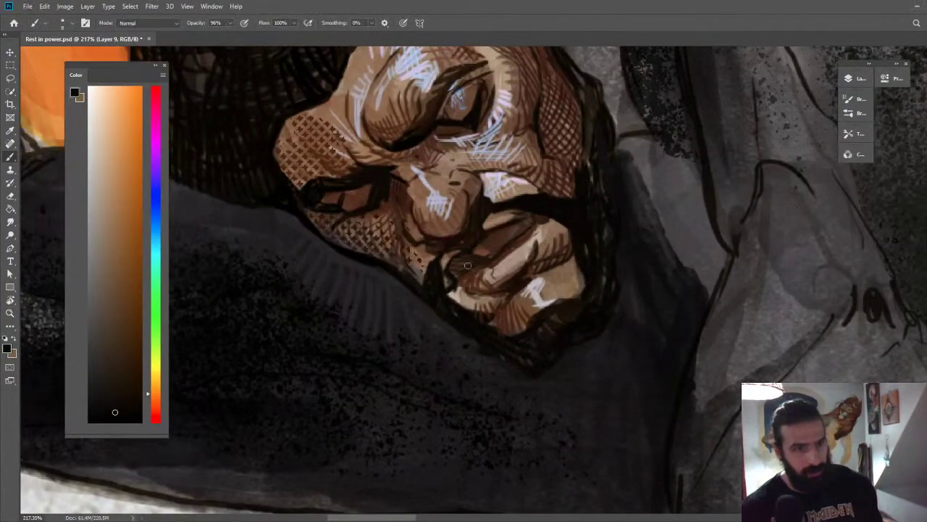
key("z")
left_click_drag(512, 268, 463, 235)
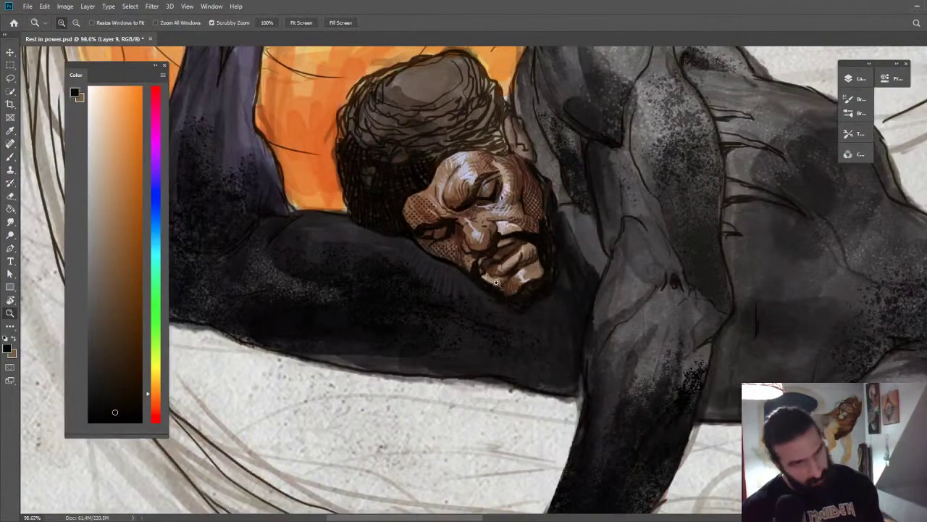
Sample the light skin tone, shift it to olive brown, and hatch the far cheek beside the moustache.
left_click(500, 285)
key("b")
left_click(497, 269, "alt")
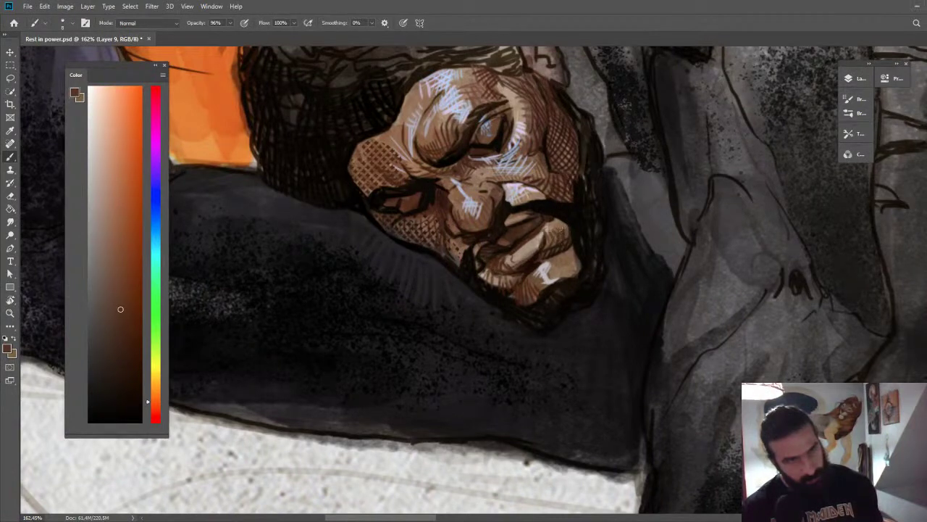
left_click(516, 213, "alt")
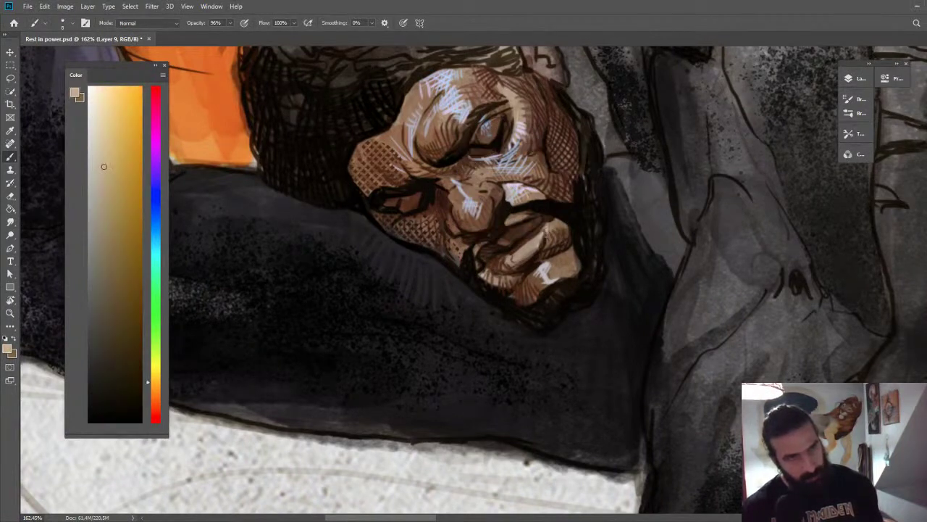
left_click(155, 376)
left_click(119, 279)
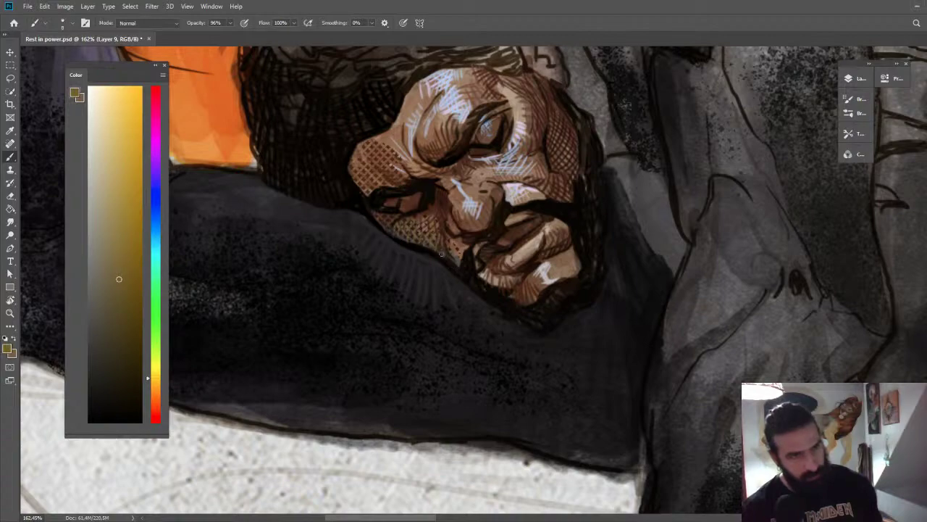
key("z")
left_click_drag(459, 253, 410, 255)
key("r")
left_click_drag(502, 161, 626, 281)
key("b")
scroll(571, 261, "up", 4)
Sample near-black from the eye lines and strengthen the inner corner of the near eye.
left_click(558, 177, "alt")
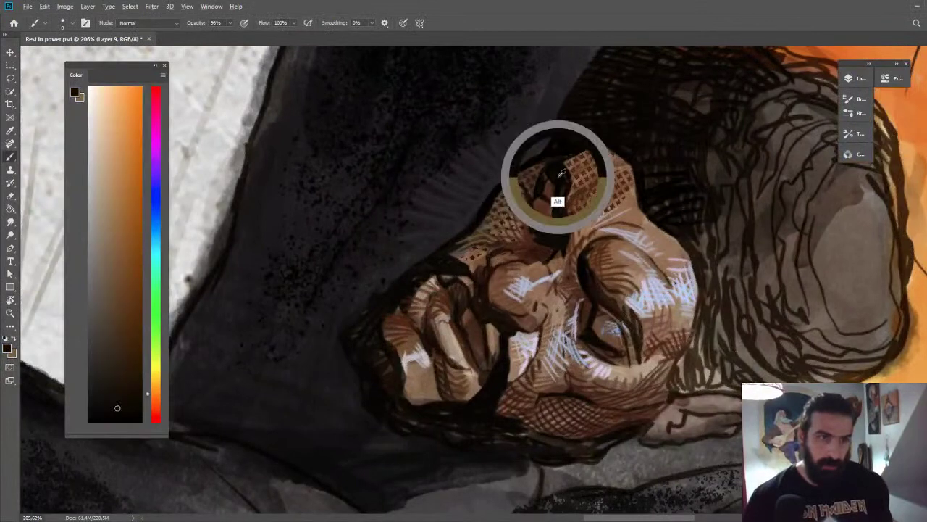
left_click(614, 333, "alt")
left_click(589, 330, "alt")
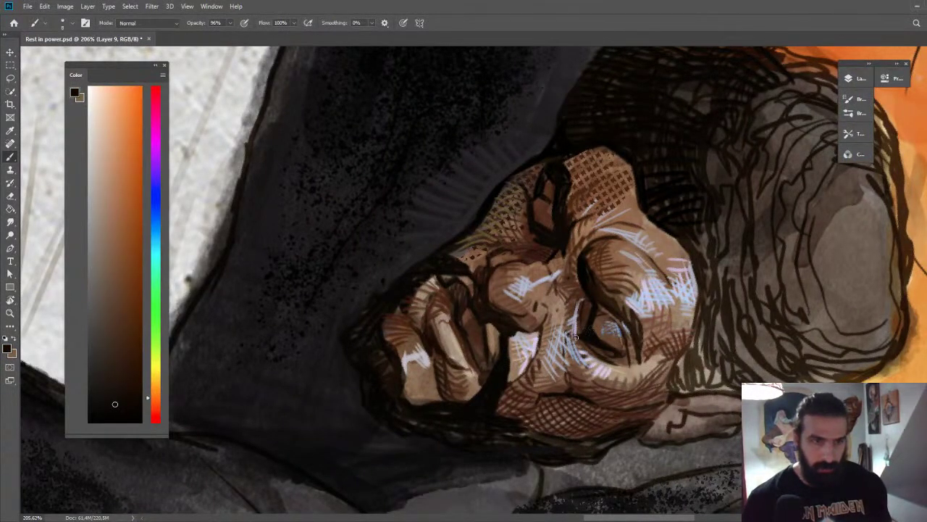
left_click_drag(575, 337, 587, 337)
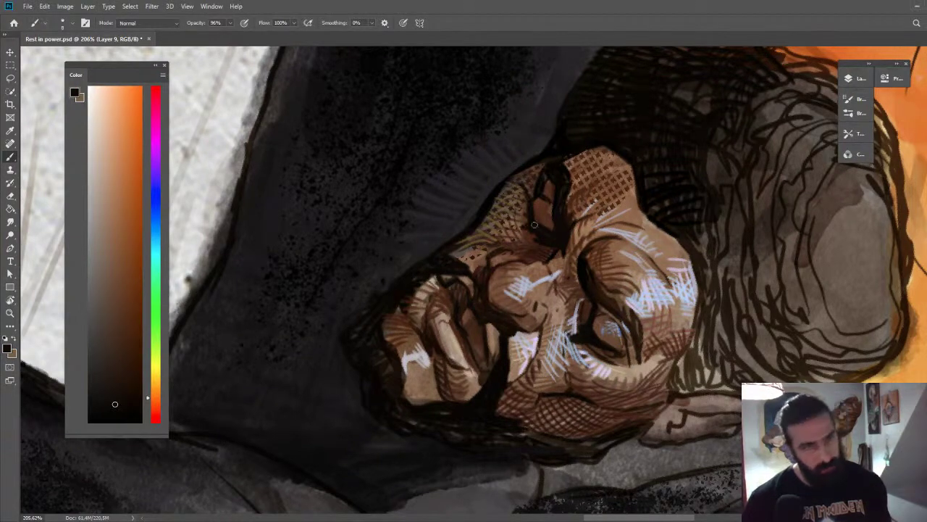
key("z")
left_click_drag(535, 225, 509, 222)
key("Escape")
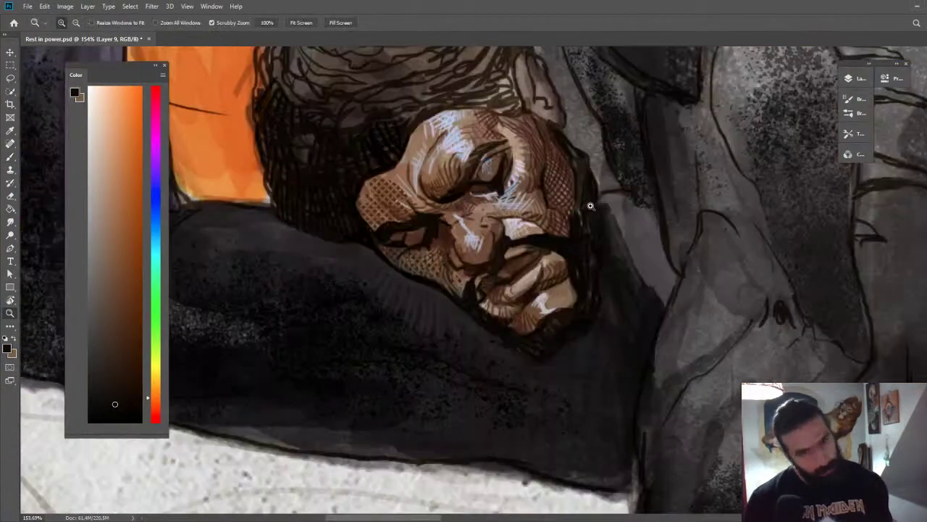
Sample a very dark red-brown and hatch the side and underside of the nose with the canvas turned.
left_click_drag(608, 203, 553, 202)
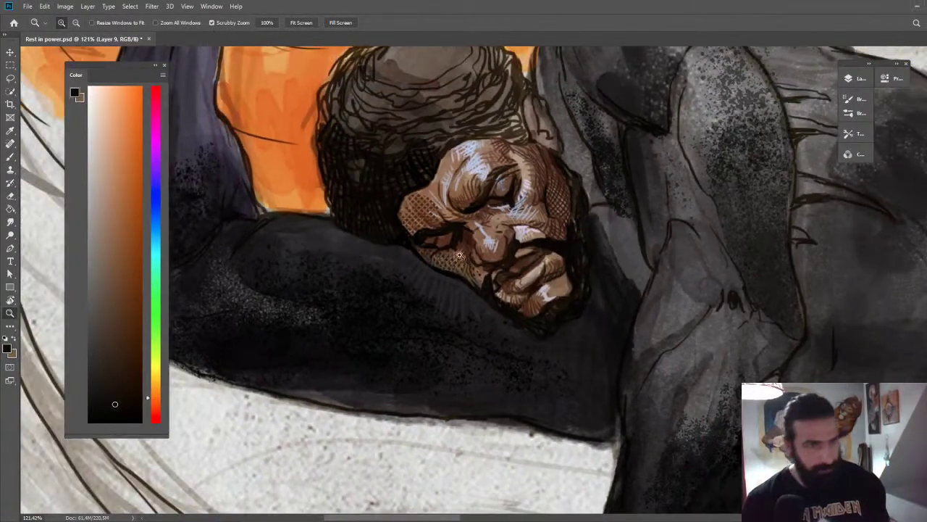
left_click_drag(460, 255, 522, 255)
key("r")
mouse_move(533, 210)
left_mouse_down()
mouse_move(560, 242)
mouse_move(569, 274)
left_mouse_up()
key("z")
mouse_move(473, 262)
left_mouse_down()
mouse_move(523, 263)
mouse_move(514, 310)
left_mouse_up()
left_click(530, 290, "alt")
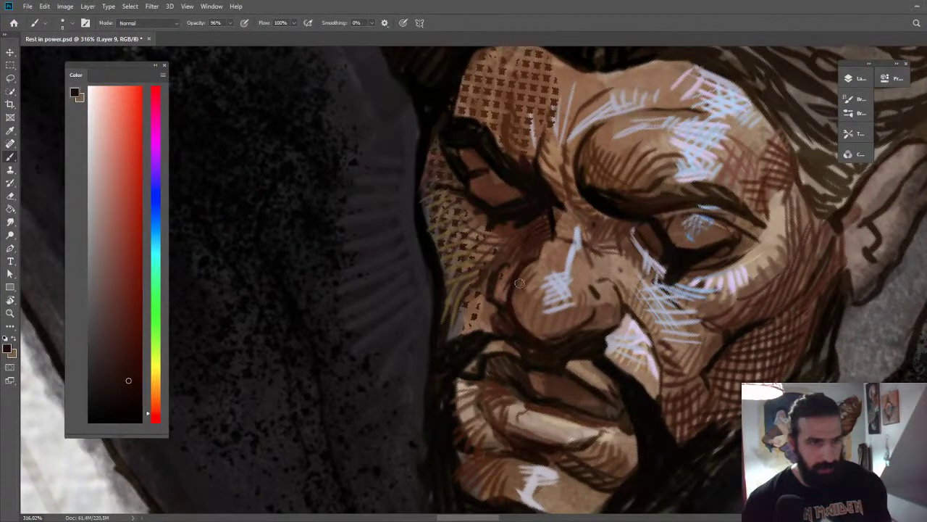
left_click_drag(523, 271, 512, 304)
mouse_move(528, 267)
left_mouse_down()
mouse_move(514, 312)
mouse_move(523, 325)
left_mouse_up()
mouse_move(539, 292)
left_mouse_down()
mouse_move(526, 326)
mouse_move(545, 332)
mouse_move(577, 314)
mouse_move(603, 326)
mouse_move(628, 249)
left_mouse_up()
Compare the nose and eye shading up close and against the whole figure, sampling brown at the nose bridge.
key("z")
left_click_drag(647, 290, 671, 226)
left_click_drag(660, 273, 660, 219)
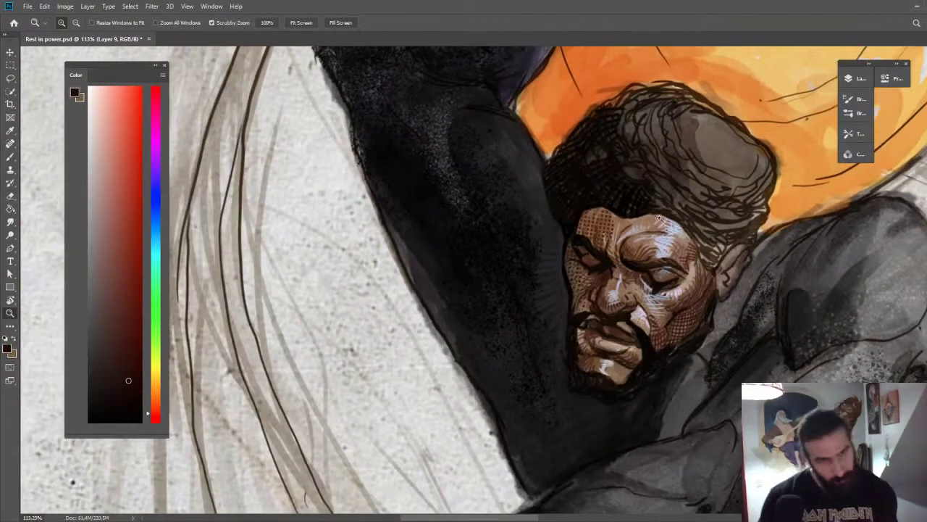
left_click_drag(644, 252, 645, 208)
left_click_drag(661, 298, 688, 297)
key("b")
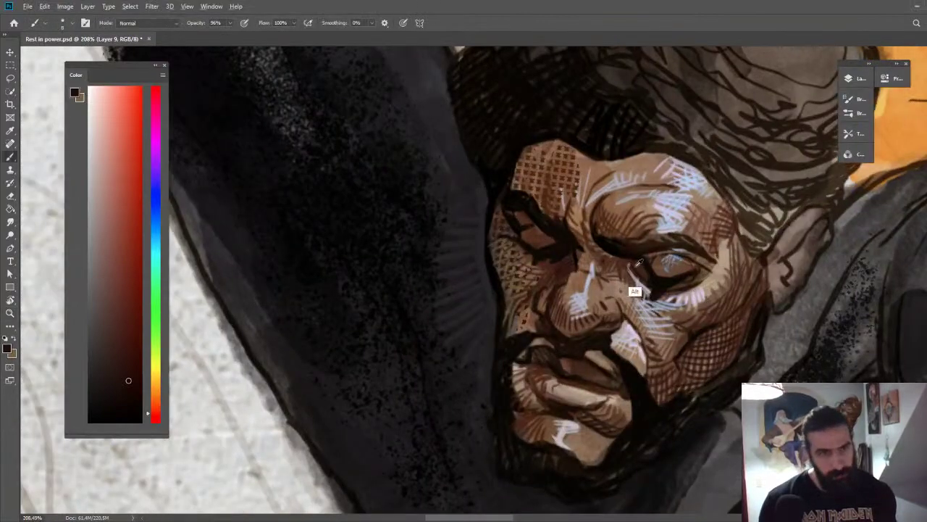
left_click(584, 265, "alt")
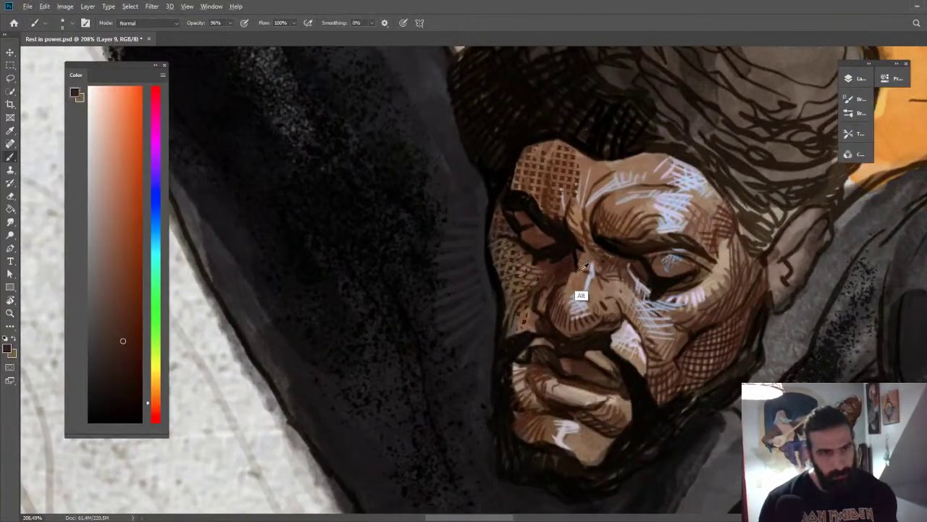
scroll(565, 199, "down", 6)
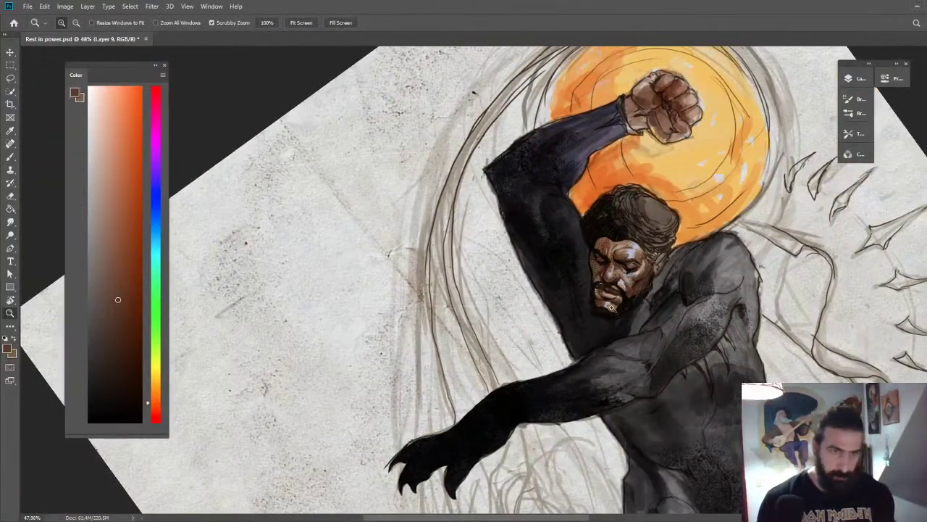
Sample dark tones around the mouth and reinforce the shadow along the chin and beard edge.
scroll(614, 308, "up", 6)
key("b")
left_click(588, 290, "alt")
mouse_move(554, 250)
left_mouse_down()
mouse_move(585, 268)
mouse_move(558, 264)
mouse_move(546, 274)
mouse_move(558, 264)
mouse_move(564, 297)
mouse_move(593, 304)
mouse_move(586, 295)
mouse_move(613, 311)
left_mouse_up()
left_click(547, 272, "alt")
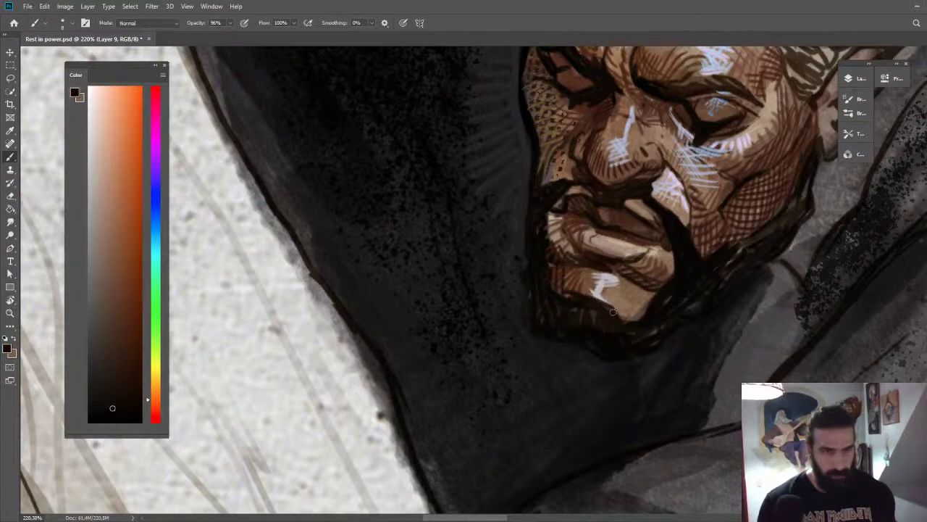
Sample the pale chin highlight, shift it to greyish blue, and hatch reflected light across the chin.
left_click(598, 287, "alt")
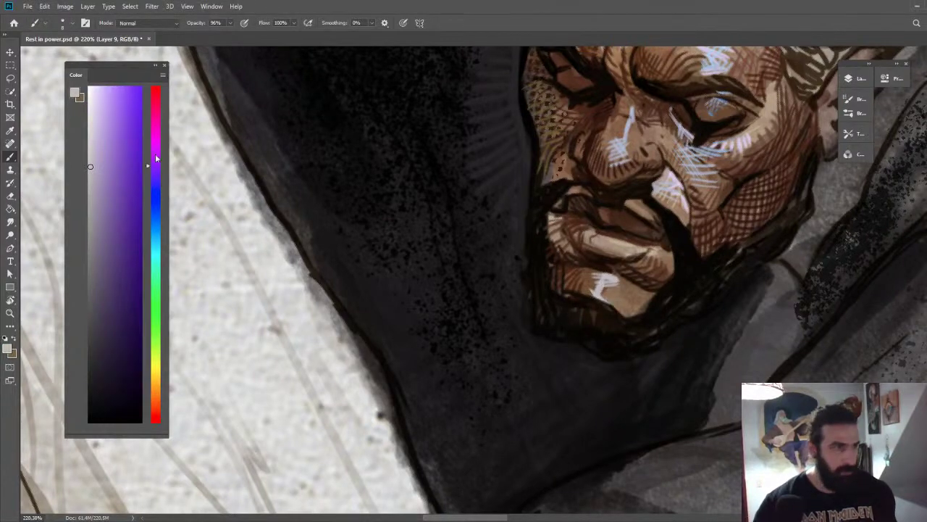
left_click_drag(146, 195, 147, 219)
left_click(94, 210)
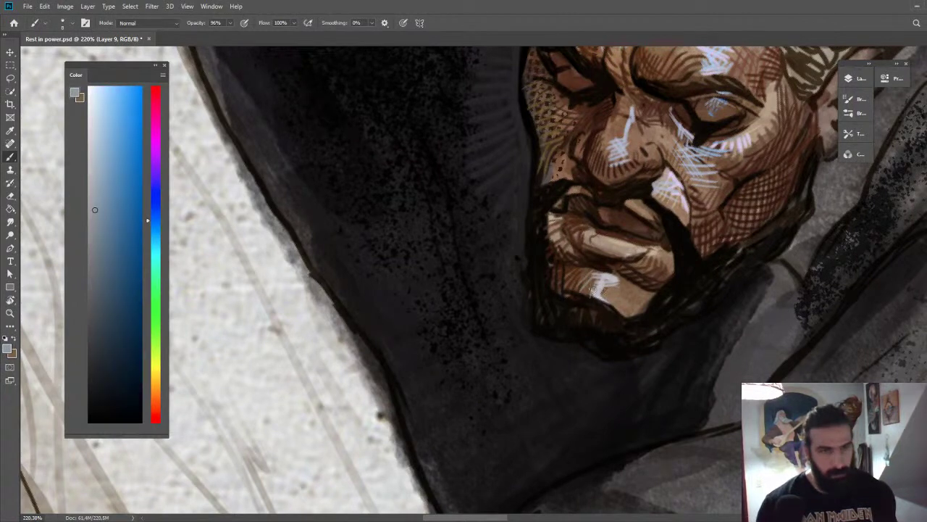
mouse_move(617, 284)
left_mouse_down()
mouse_move(617, 313)
mouse_move(623, 296)
left_mouse_up()
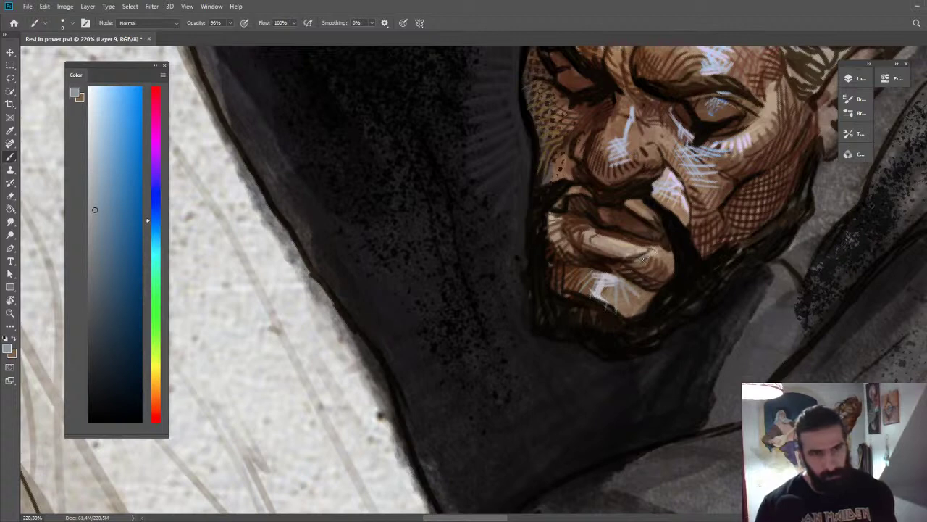
Lighten the colour to pale blue and add highlight strokes at the near corner of the lower lip.
left_click(103, 139)
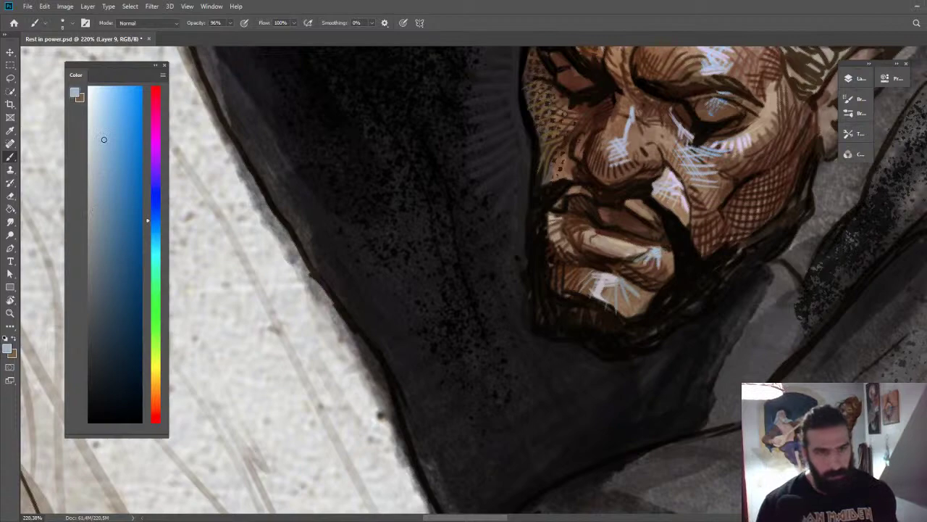
mouse_move(662, 249)
left_mouse_down()
mouse_move(676, 256)
mouse_move(670, 236)
mouse_move(630, 237)
left_mouse_up()
key("ctrl+space")
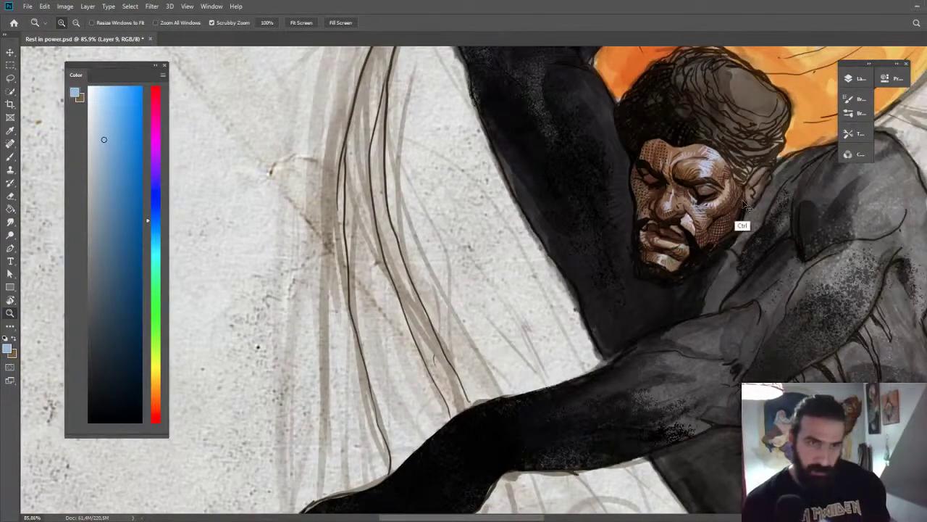
scroll(684, 266, "up", 3)
key("b")
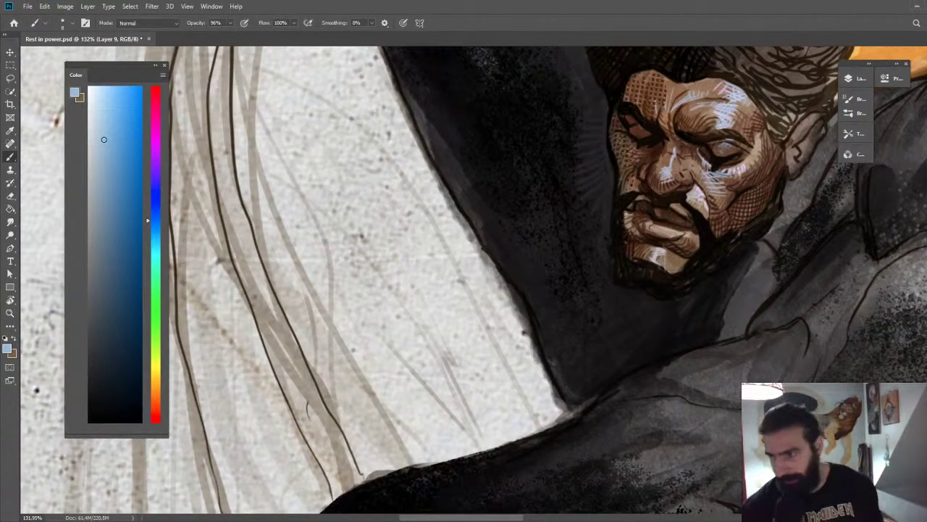
Sample skin tones around the mouth and brighten the light patch on the upper lip.
left_click_drag(734, 165, 743, 112)
key("ctrl+space")
left_click_drag(696, 178, 730, 184)
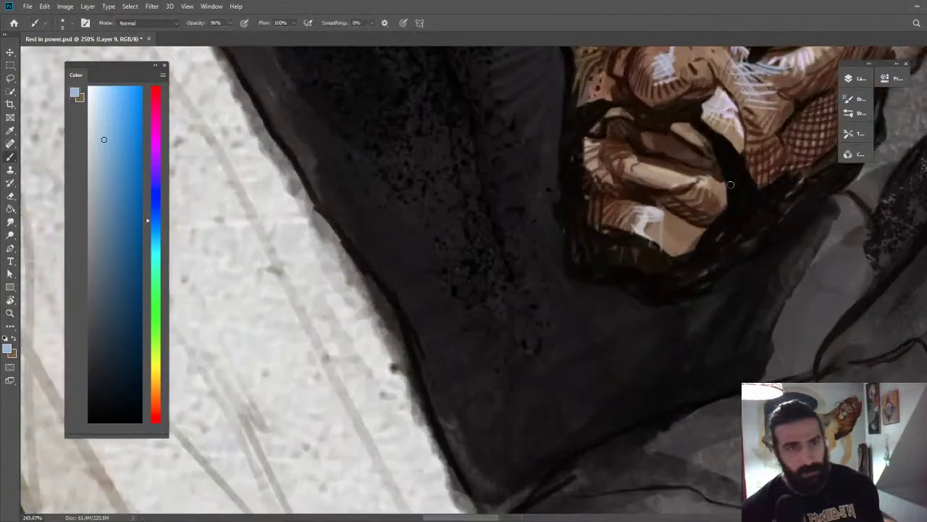
left_click(729, 202, "alt")
left_click(701, 135, "alt")
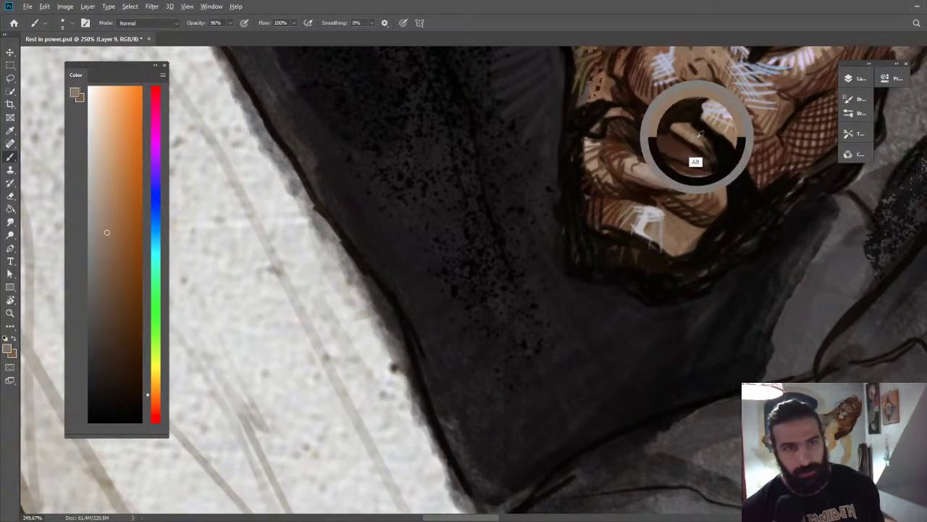
left_click(716, 112, "alt")
left_click_drag(678, 132, 697, 145)
Sample near-black from the moustache and refine its edge beneath the nostril.
left_click(724, 107, "alt")
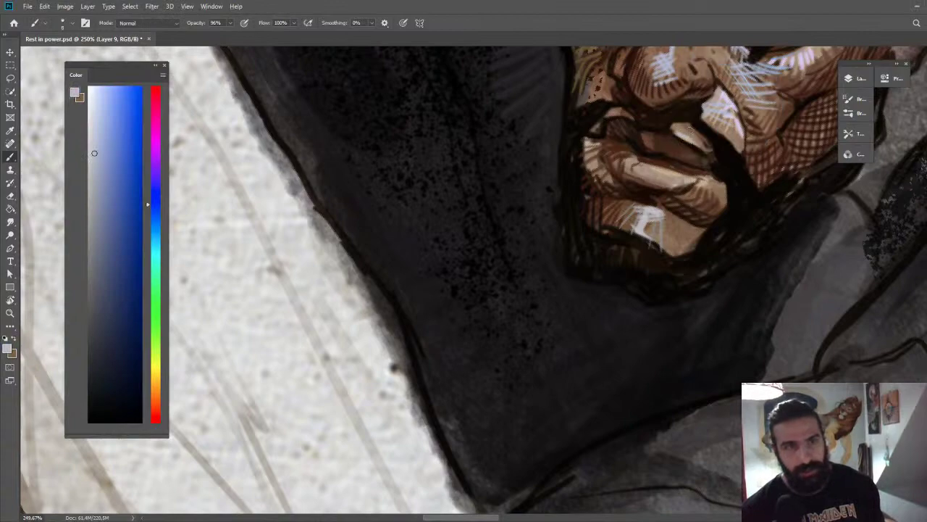
left_click(697, 122, "alt")
mouse_move(710, 106)
left_mouse_down()
mouse_move(702, 123)
mouse_move(712, 90)
mouse_move(741, 124)
left_mouse_up()
key("z")
key("Escape")
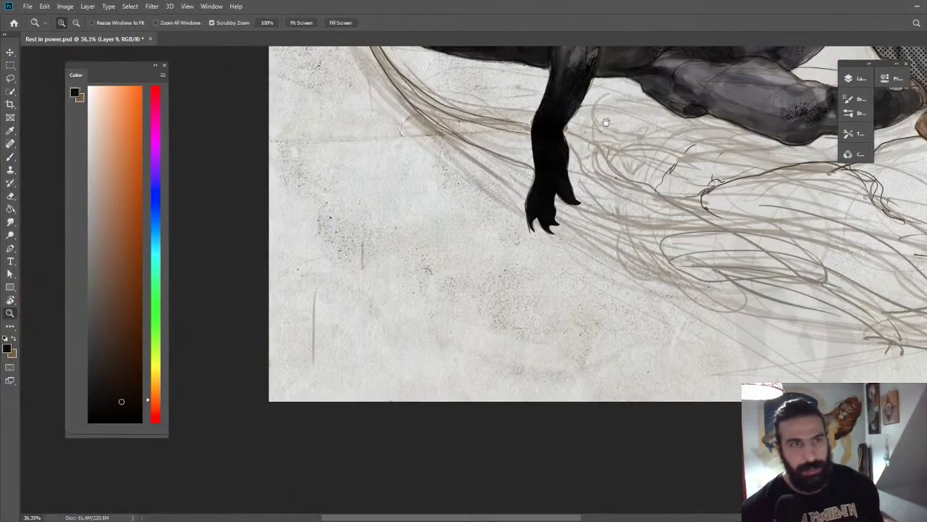
Sample the near-black elbow crease and the dark grey of the hanging arm, and check the arm against the figure.
left_click_drag(607, 117, 569, 184)
left_click_drag(560, 114, 618, 124)
key("b")
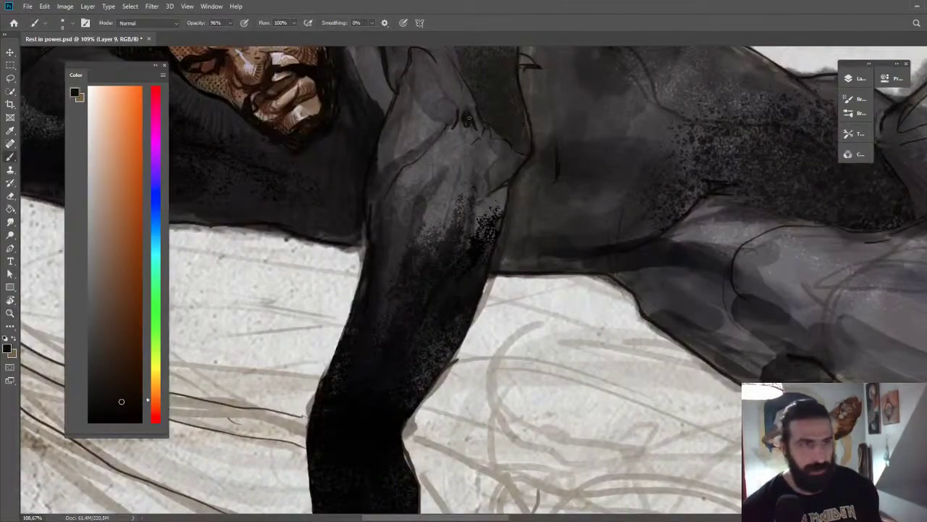
left_click(468, 120, "alt")
left_click_drag(473, 112, 573, 168)
left_click(526, 166, "alt")
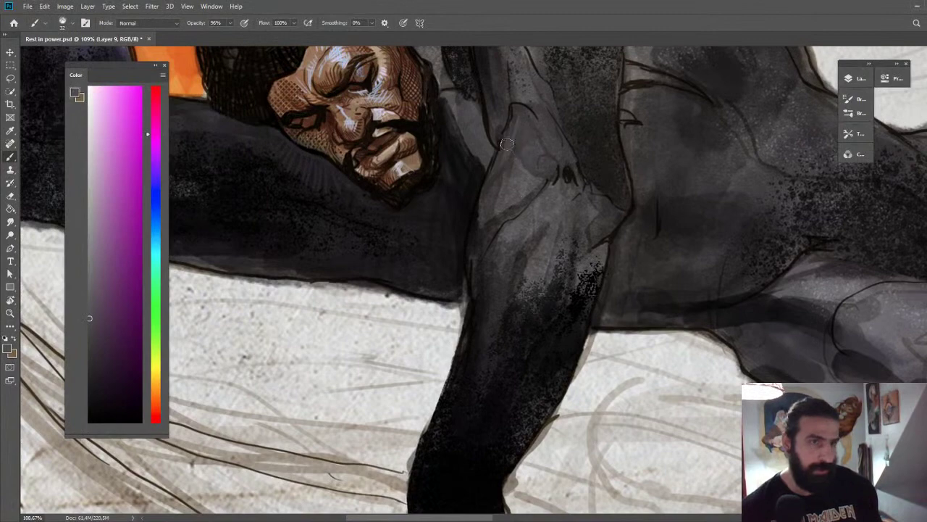
key("z")
left_click_drag(507, 144, 443, 172)
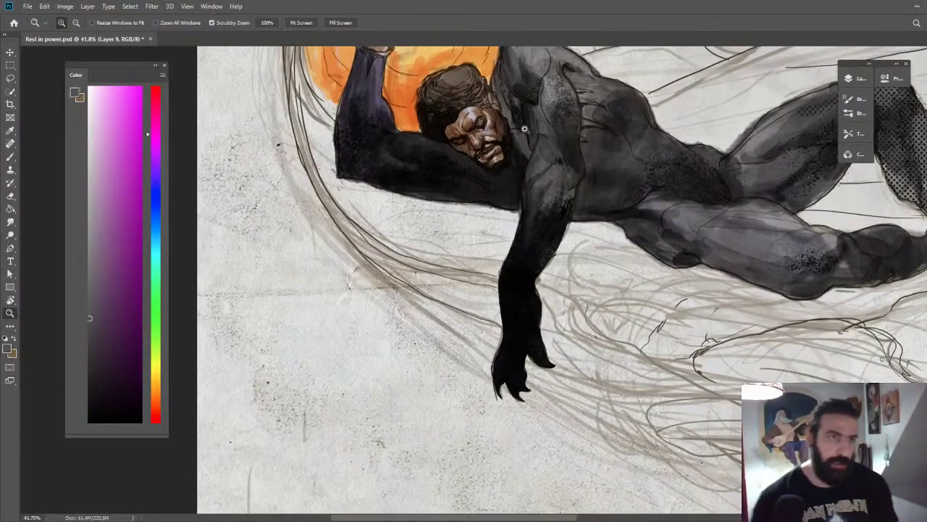
Sample near-black from the beard edge, thicken the dark contour beside the temple, and sample the neighbouring dark grey to clean its outer edge.
mouse_move(524, 129)
left_mouse_down()
mouse_move(588, 130)
mouse_move(554, 120)
mouse_move(540, 137)
mouse_move(551, 148)
mouse_move(483, 161)
left_mouse_up()
key("b")
left_click(519, 155, "alt")
key("z")
key("b")
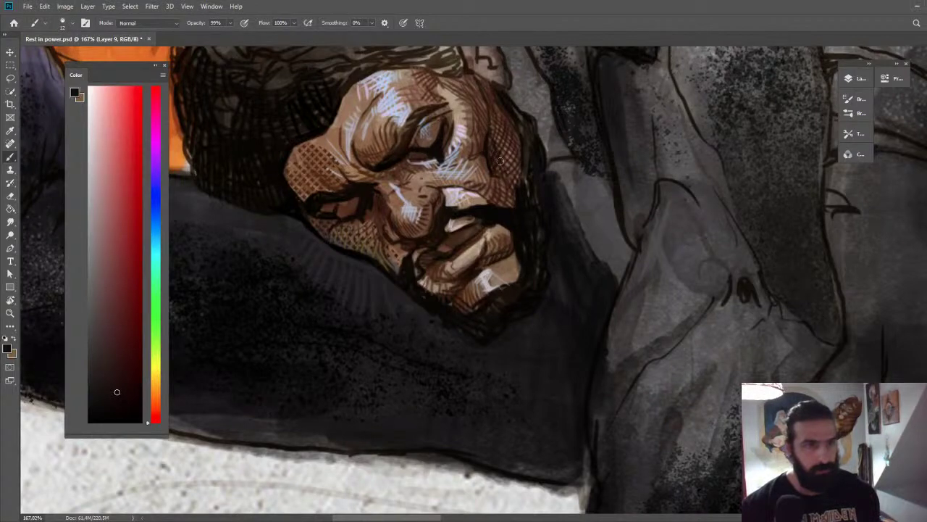
left_click(530, 177, "alt")
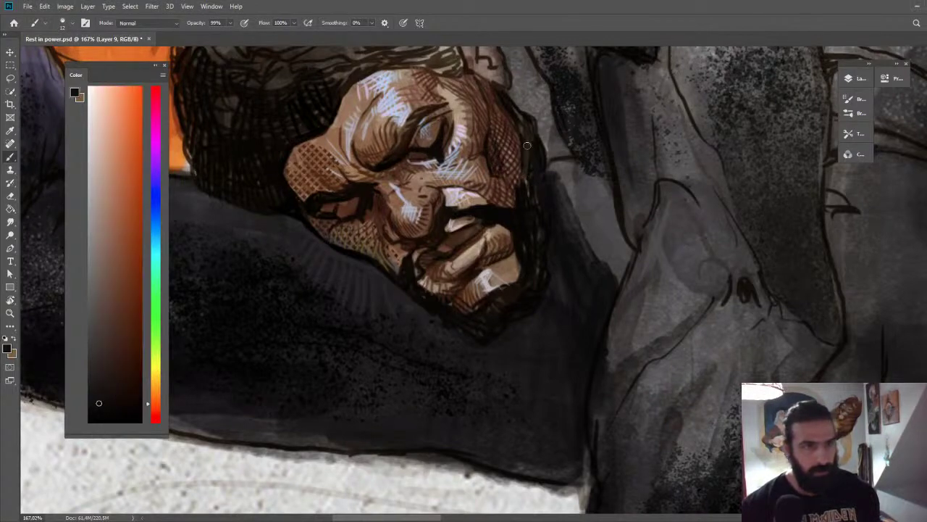
left_click_drag(535, 119, 504, 95)
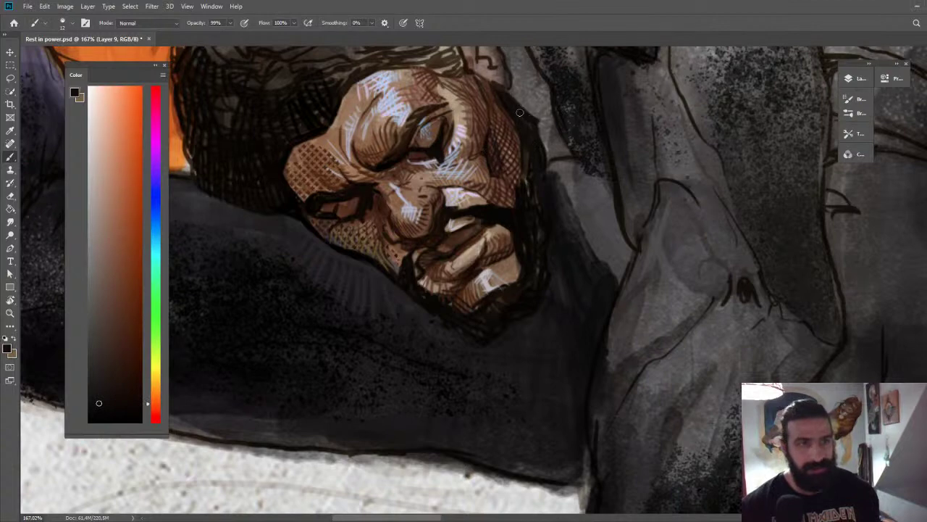
left_click(517, 102, "alt")
key("z")
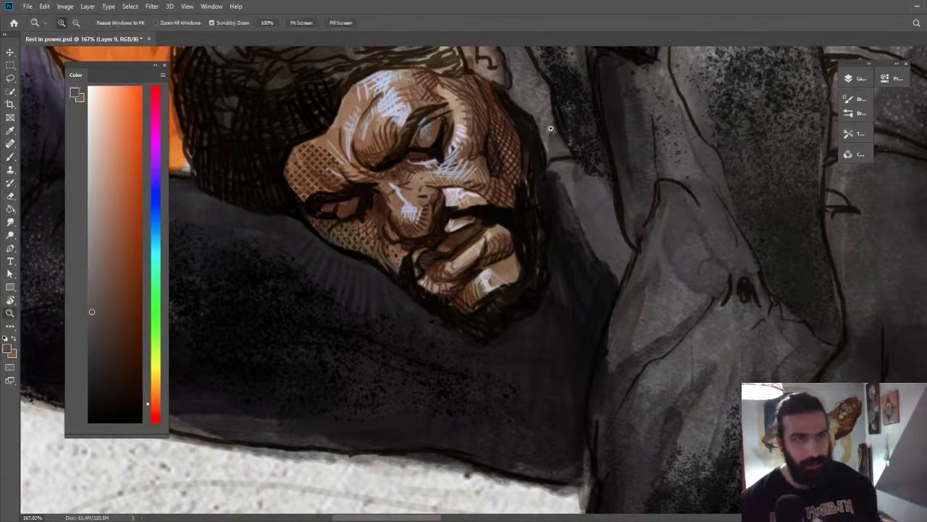
left_click_drag(551, 128, 499, 129)
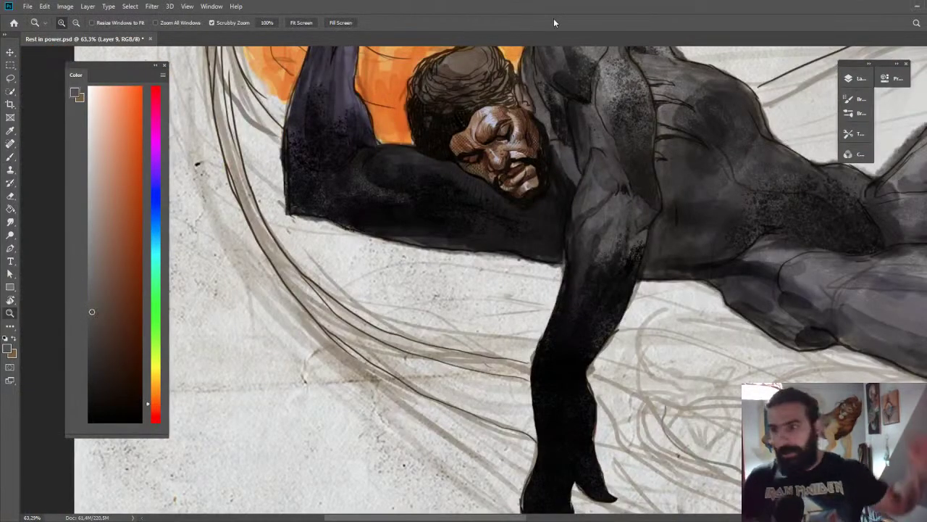
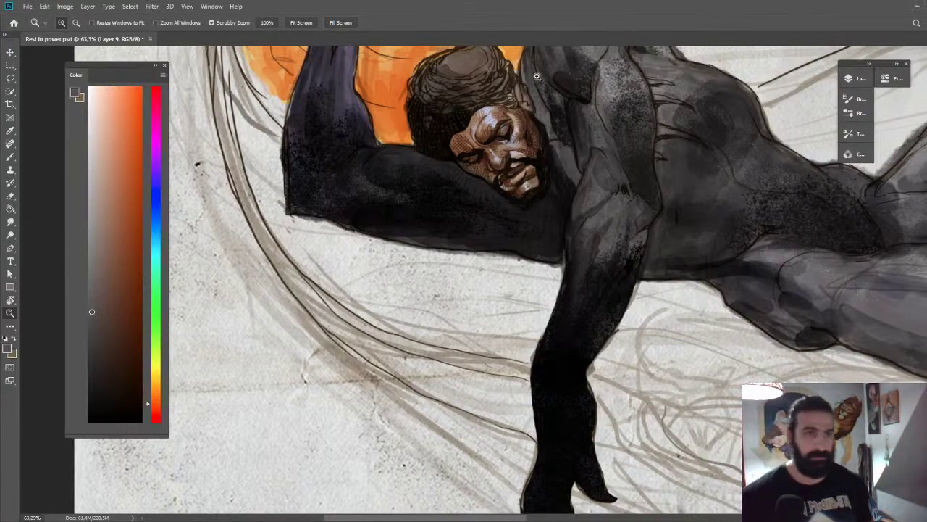
Sample dark brown and near-black tones around the cheek and refine the hatched shadow below the near eye.
left_click_drag(539, 138, 578, 139)
key("b")
left_click(496, 158, "alt")
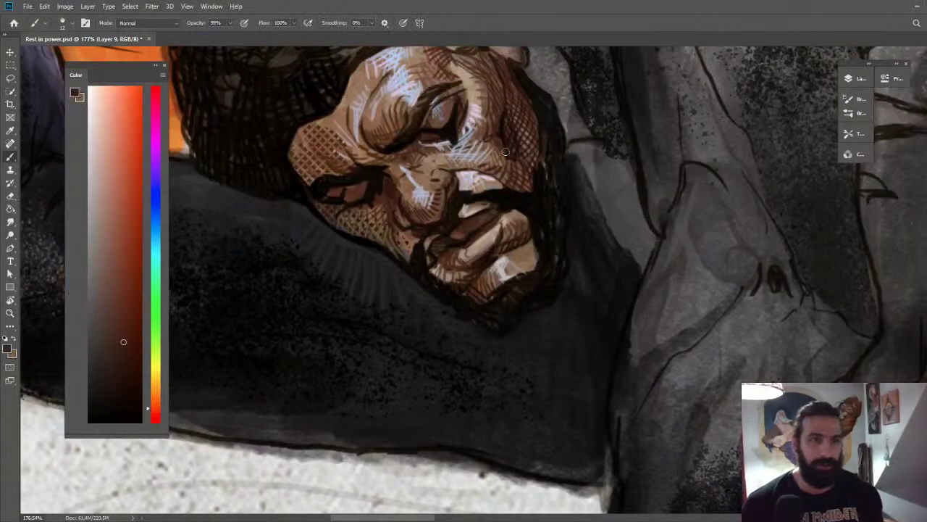
left_click(503, 138, "alt")
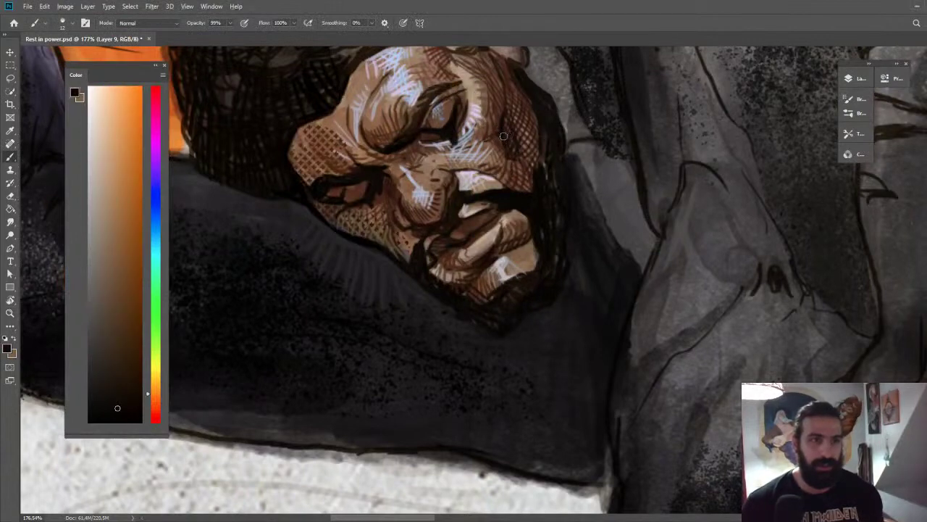
left_click(507, 178, "alt")
left_click(500, 172, "alt")
key("z")
left_click_drag(503, 147, 427, 166)
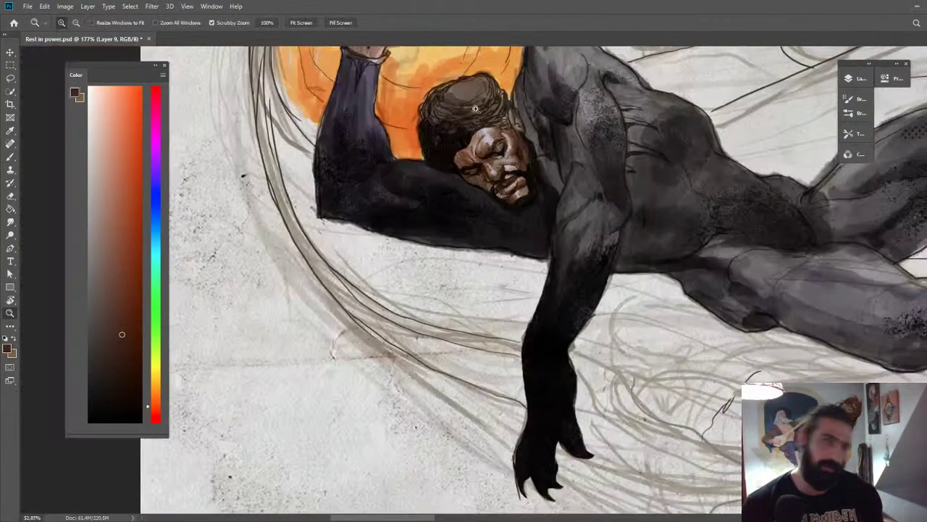
Sample dark browns beside the nostril and at the far end of the moustache and touch up the shading there.
key("r")
left_click_drag(426, 355, 412, 209)
key("z")
left_click_drag(581, 321, 641, 311)
key("b")
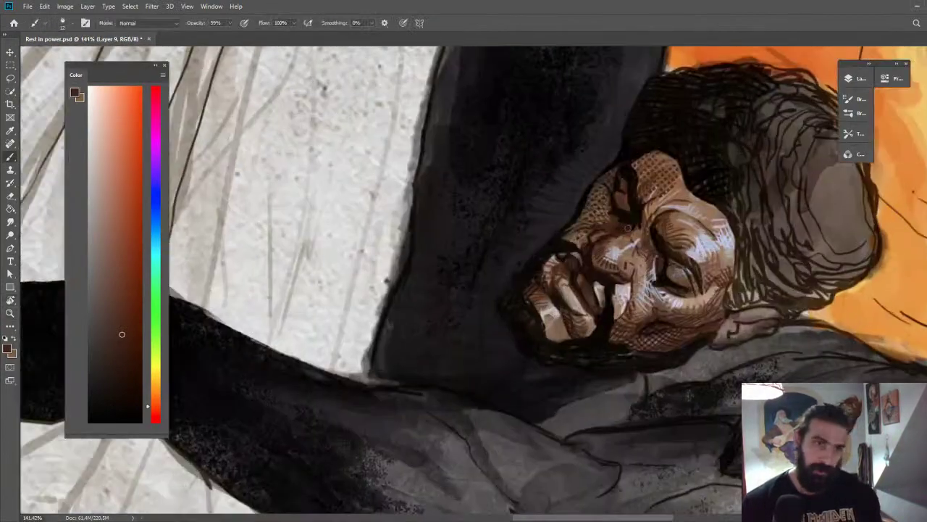
left_click(614, 254, "alt")
key("z")
left_click_drag(574, 200, 594, 199)
key("b")
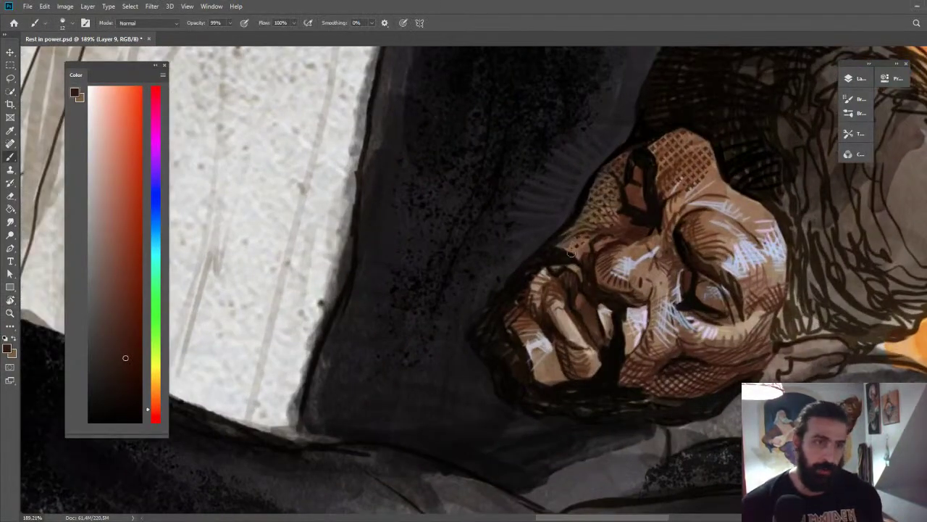
left_click(550, 272, "alt")
left_click(561, 271, "alt")
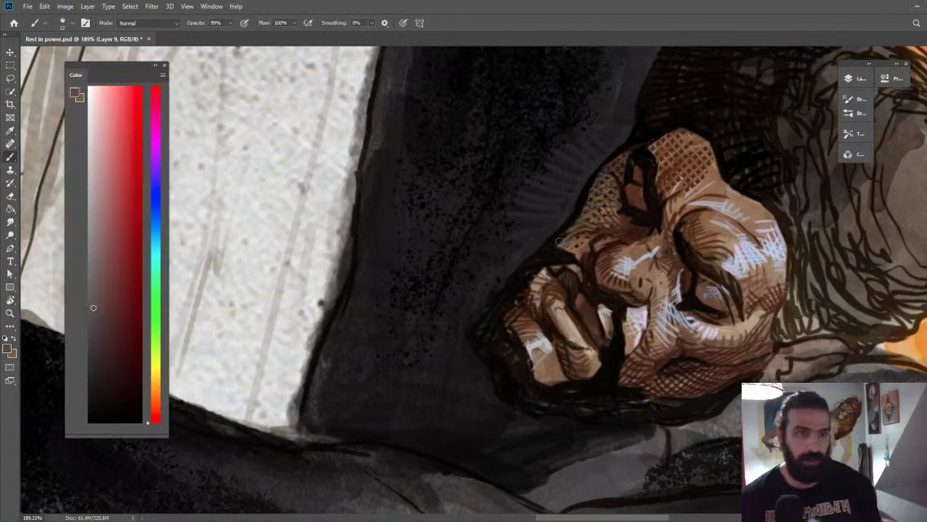
Sample dark brown beside the mouth, stroke shading along the far lip corner, and refine the adjoining beard edge with sampled near-black.
left_click(523, 311, "alt")
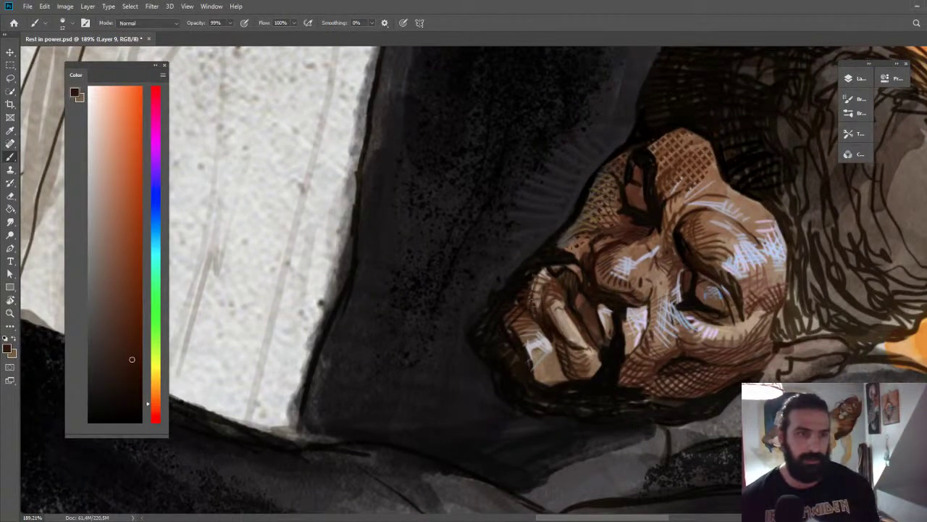
left_click_drag(539, 283, 536, 312)
left_click(510, 312, "alt")
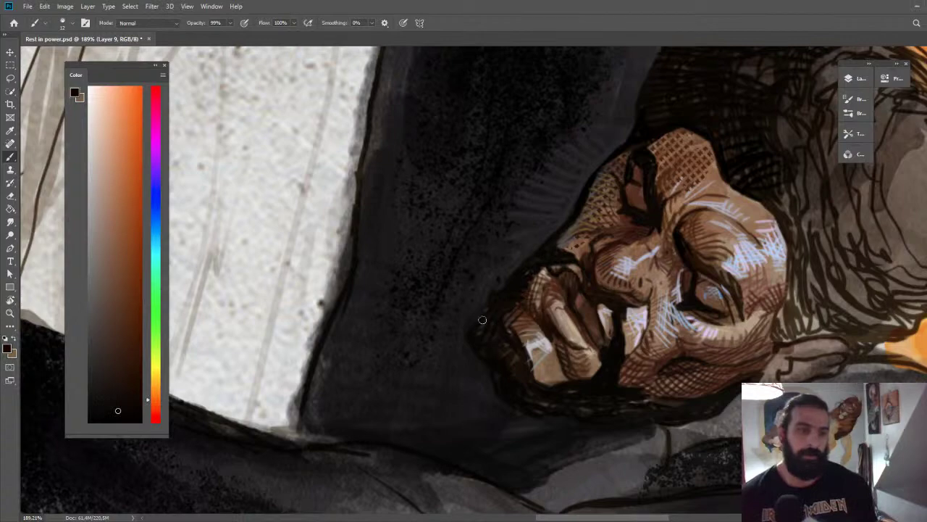
left_click(499, 301, "alt")
key("z")
left_click_drag(579, 242, 554, 225)
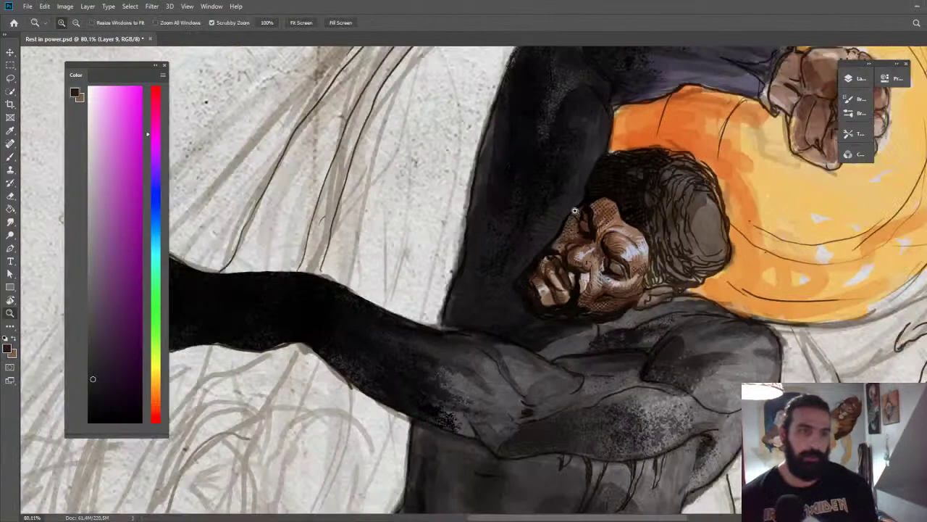
Sample the arm's dark greys below the cheek and around the chin and tidy the arm's tone against the face and beard outline.
key("r")
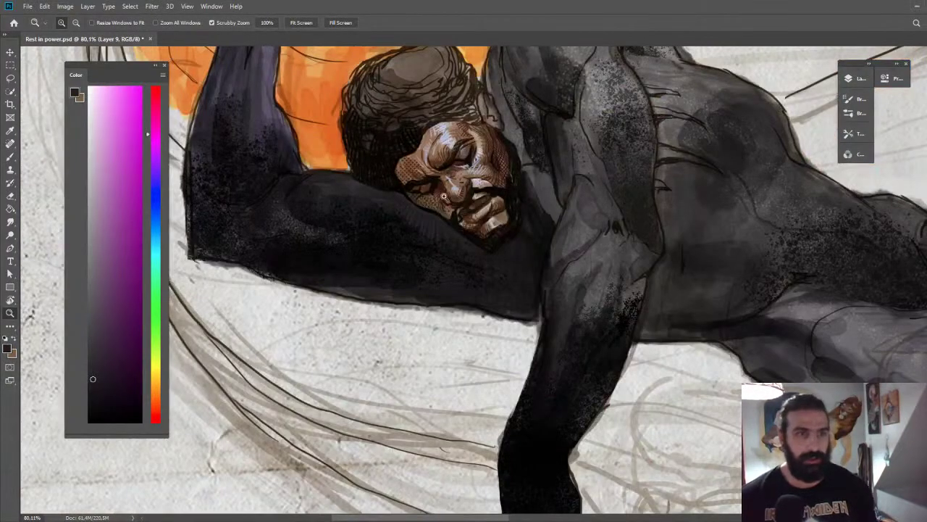
left_click_drag(444, 196, 469, 207)
key("b")
left_click(454, 262, "alt")
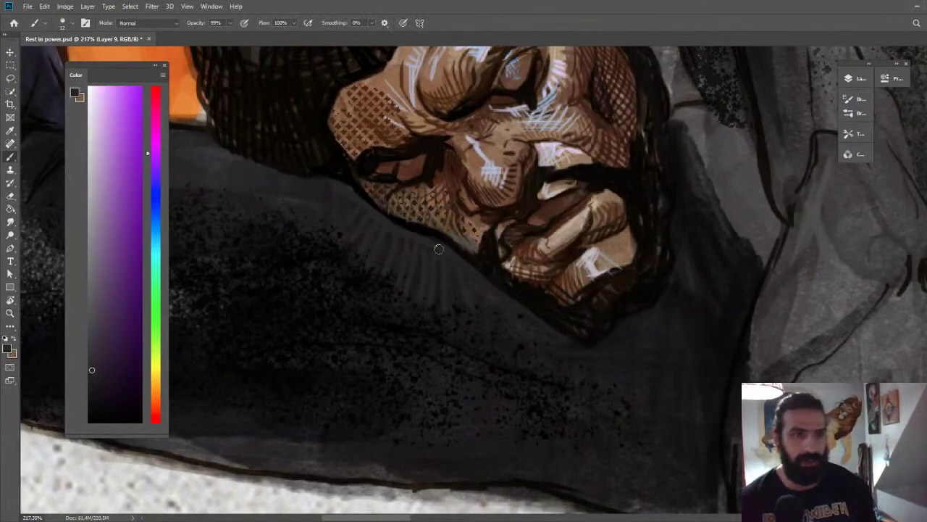
left_click(601, 348, "alt")
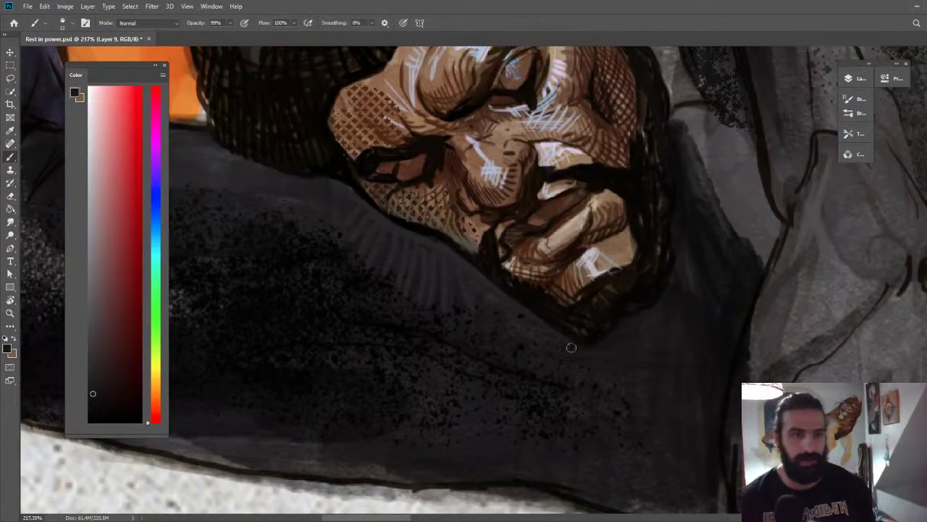
left_click(682, 271, "alt")
key("z")
mouse_move(692, 256)
left_mouse_down()
mouse_move(666, 246)
mouse_move(697, 257)
left_mouse_up()
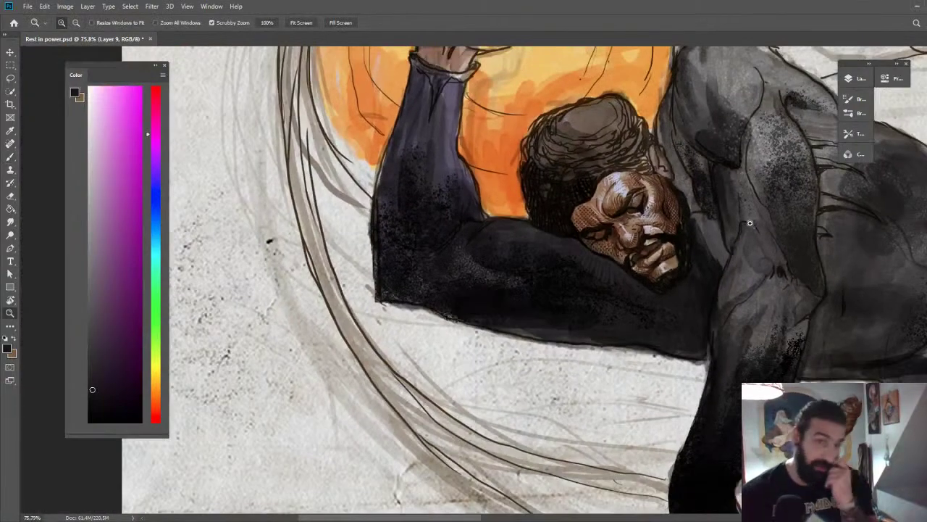
Sample near-black from the beard and brown from the chin and refine the beard's inner edge beside the chin.
scroll(706, 246, "up", 3)
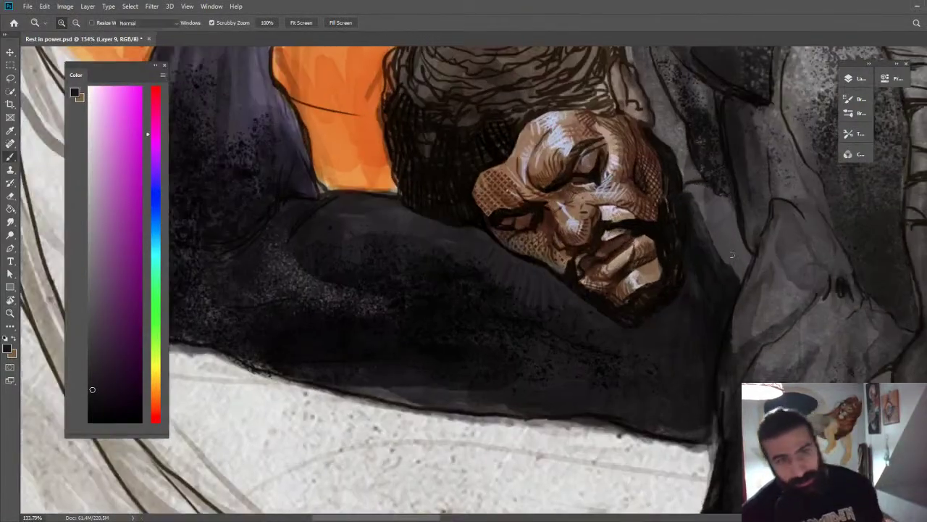
key("b")
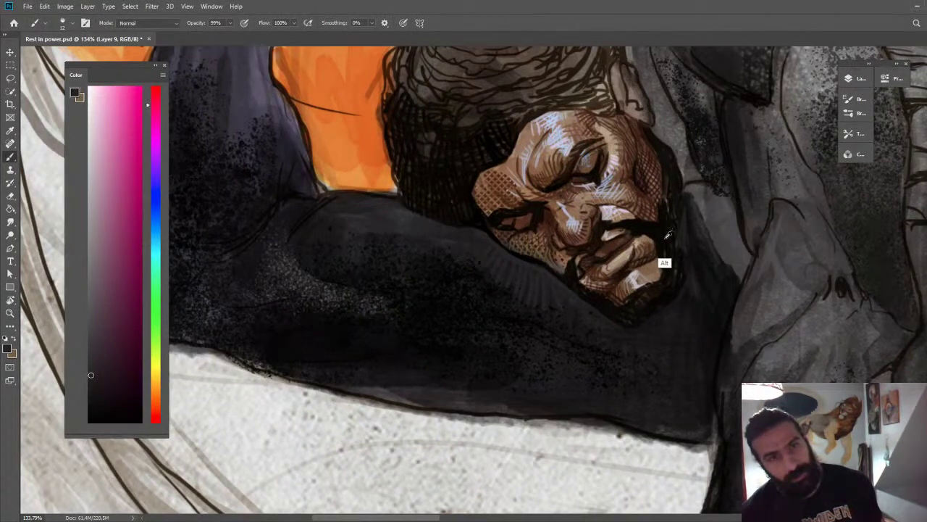
left_click(665, 262, "alt")
left_click(660, 267, "alt")
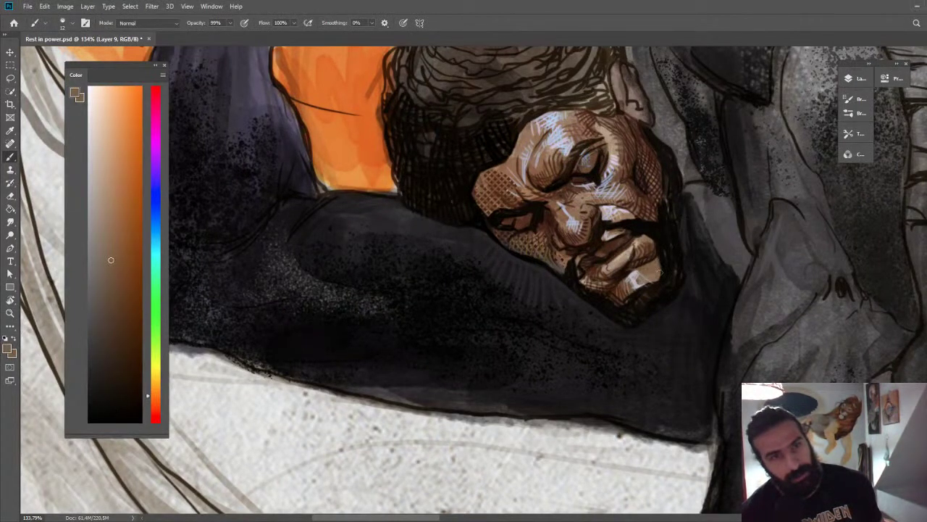
key("z")
scroll(675, 278, "down", 5)
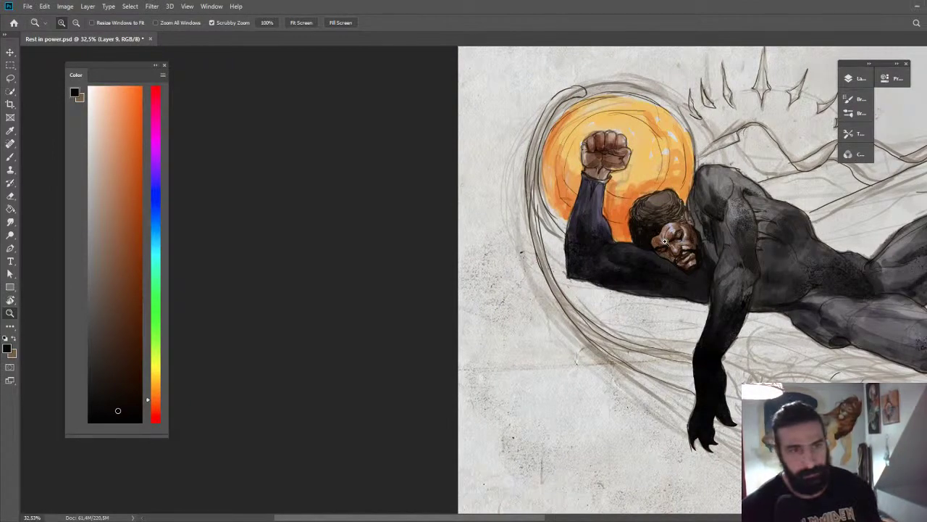
Paint black curved strokes through the hair at the back and crown of the head to deepen its strands.
scroll(661, 236, "up", 5)
key("b")
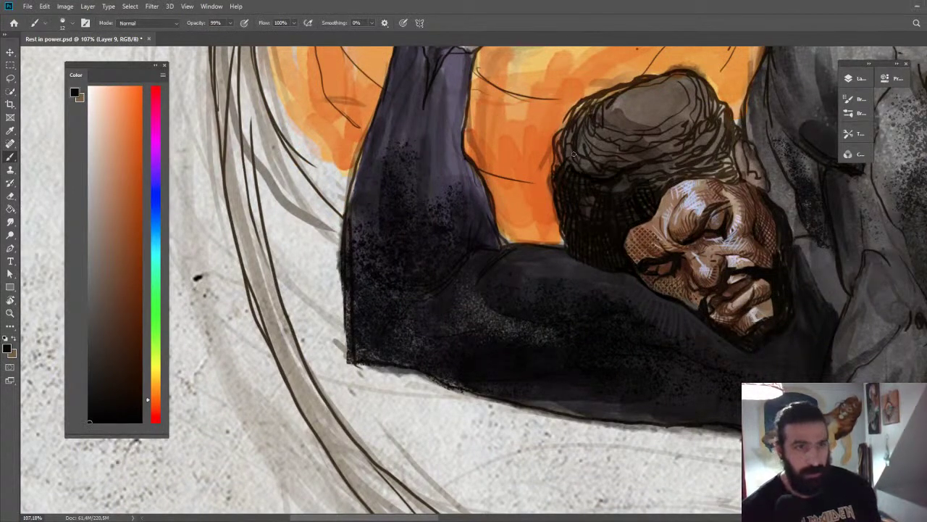
mouse_move(573, 153)
left_mouse_down()
mouse_move(582, 117)
mouse_move(579, 153)
mouse_move(587, 136)
mouse_move(586, 153)
mouse_move(610, 165)
mouse_move(644, 154)
left_mouse_up()
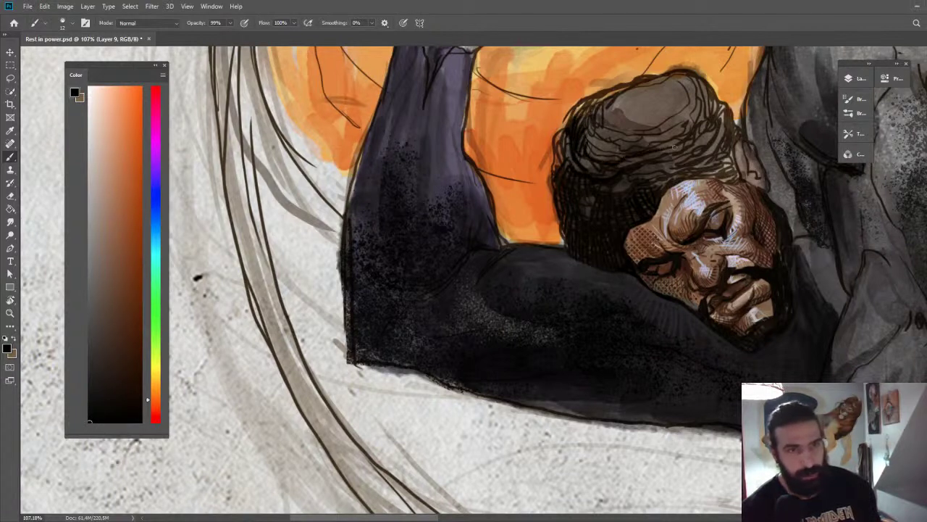
left_click_drag(581, 142, 619, 148)
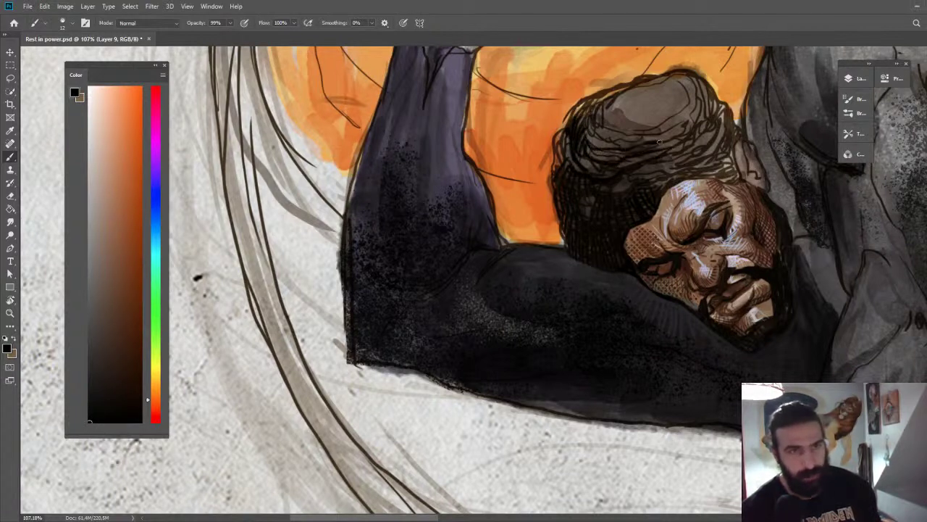
scroll(631, 187, "down", 6)
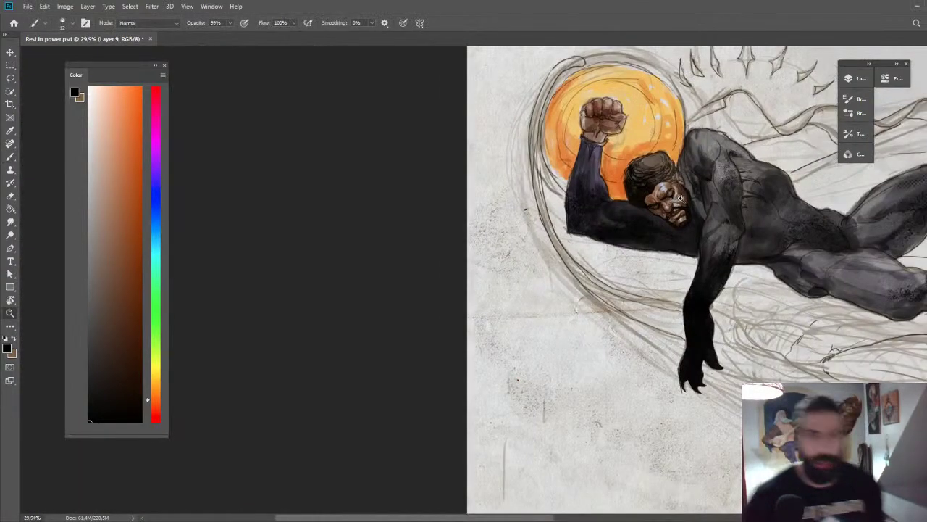
Sample black from the hair shadow and add dark strokes along the hairline above the forehead.
scroll(695, 181, "up", 6)
left_click(715, 194, "alt")
scroll(702, 156, "up", 3)
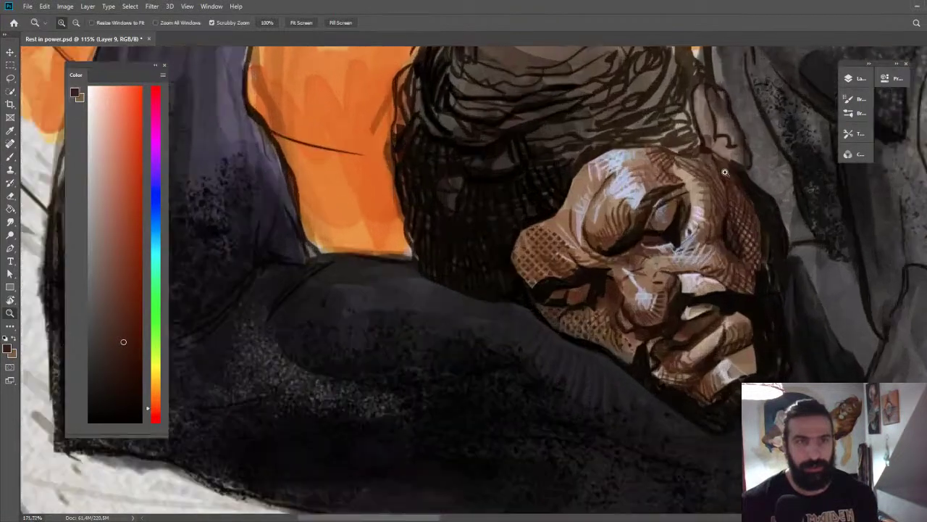
left_click(554, 209, "alt")
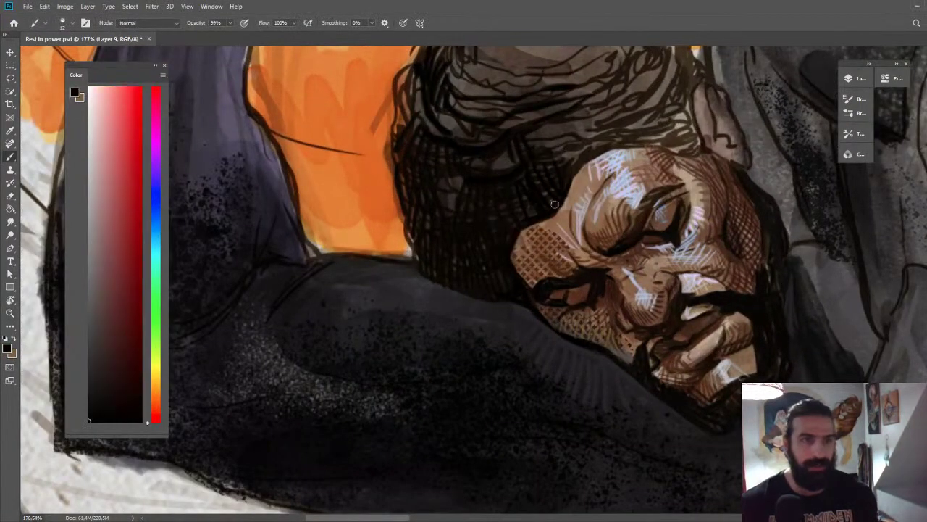
mouse_move(577, 157)
left_mouse_down()
mouse_move(638, 143)
mouse_move(611, 146)
mouse_move(701, 154)
left_mouse_up()
key("z")
left_click_drag(757, 134, 615, 134)
Sample the brown at the far temple, darken it to a deep brown, and shade the temple's edge against the hair.
key("r")
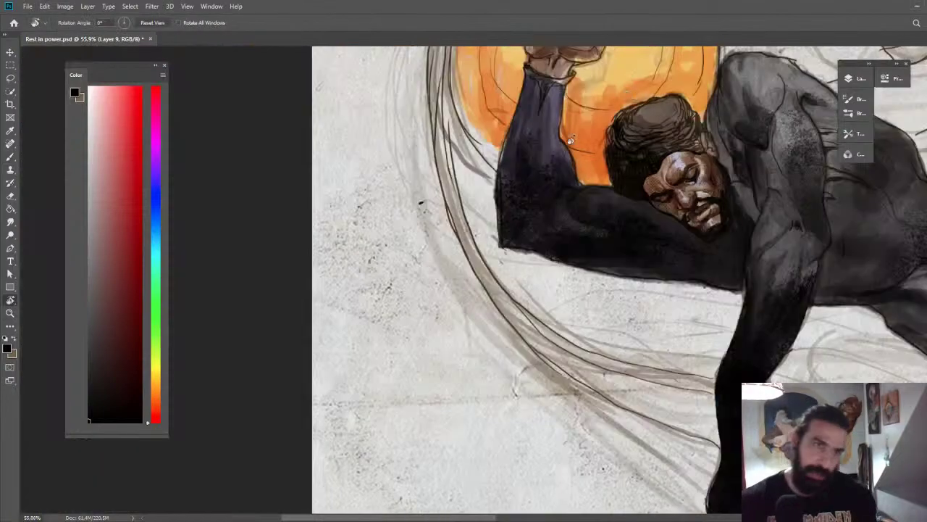
mouse_move(579, 101)
left_mouse_down()
mouse_move(717, 349)
mouse_move(706, 378)
left_mouse_up()
key("space")
left_click_drag(662, 379, 580, 120)
key("z")
left_click_drag(521, 193, 626, 193)
key("b")
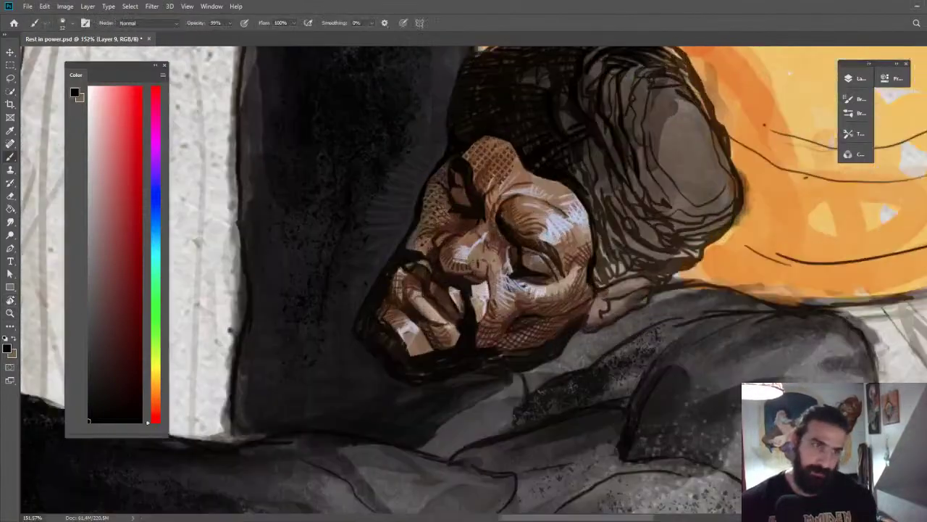
left_click(499, 147, "alt")
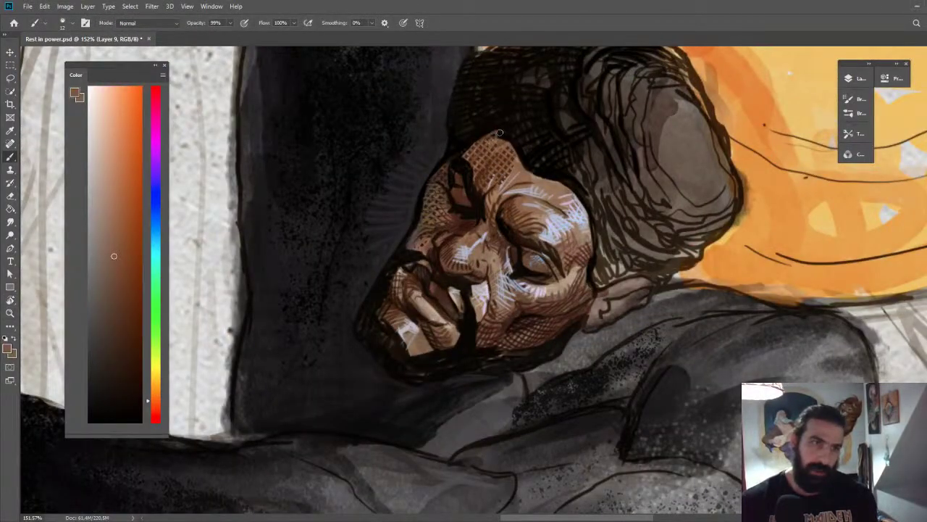
left_click(118, 318)
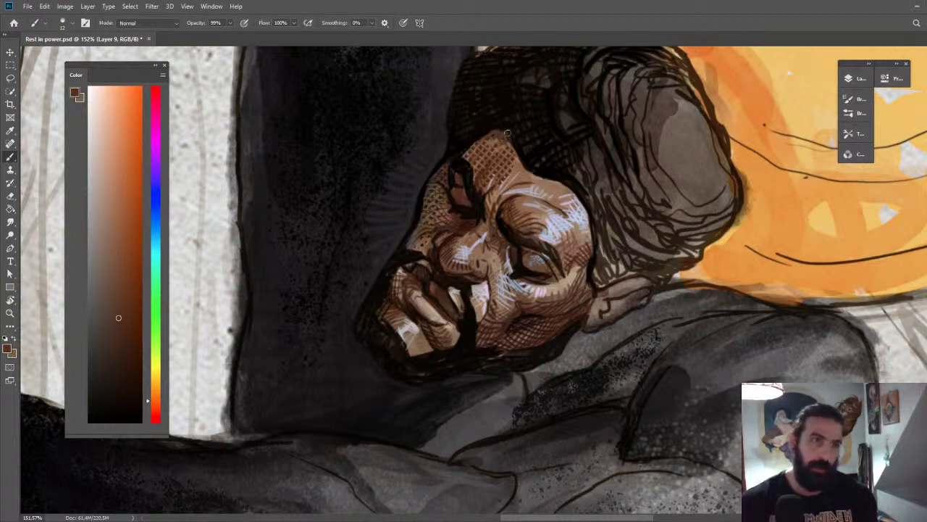
left_click(134, 331)
Sample a dark reddish brown at the inner brow and refine the dark crease between the eyebrows.
key("r")
left_click_drag(326, 138, 583, 94)
key("z")
key("r")
left_click_drag(643, 270, 620, 181)
key("z")
key("b")
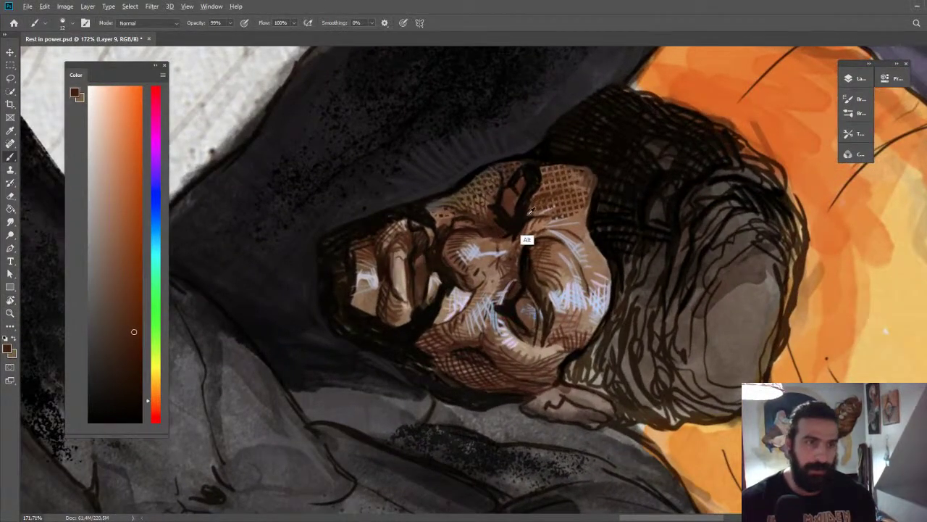
left_click(528, 242, "alt")
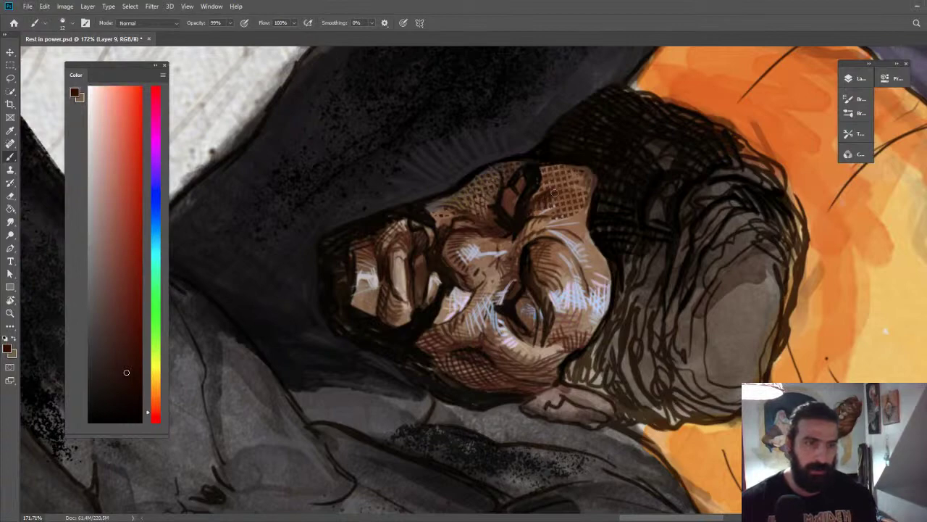
key("z")
left_click_drag(577, 193, 533, 194)
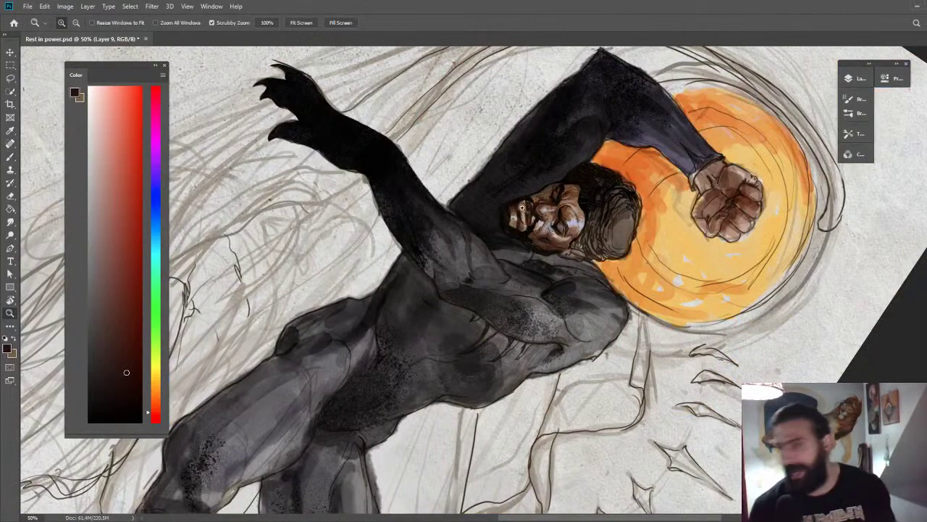
Sample light, mid and dark browns from the nose and add fine hatching across the nose bridge and its shadowed side.
key("Escape")
left_click_drag(378, 283, 424, 276)
key("r")
mouse_move(409, 188)
left_mouse_down()
mouse_move(544, 194)
mouse_move(506, 219)
left_mouse_up()
key("z")
key("b")
left_click(509, 217, "alt")
left_click(483, 269, "alt")
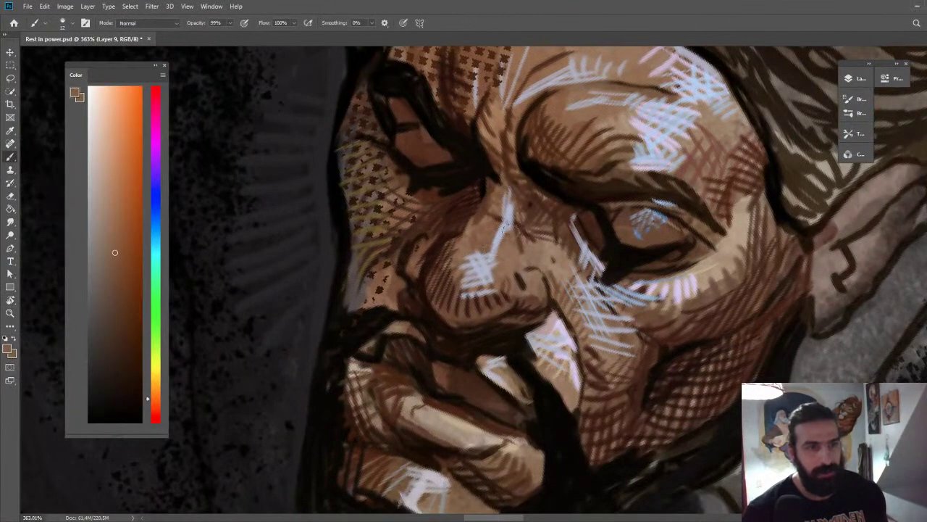
left_click(524, 206, "alt")
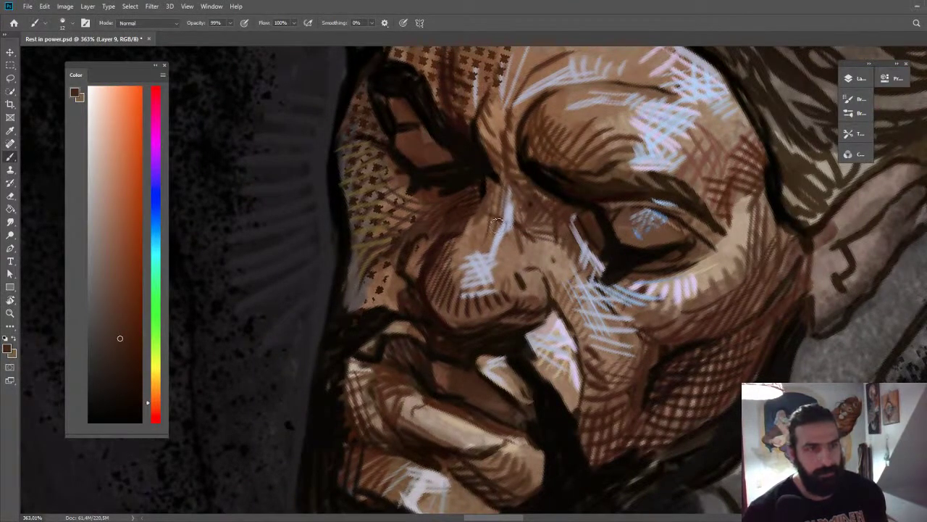
left_click(448, 254, "alt")
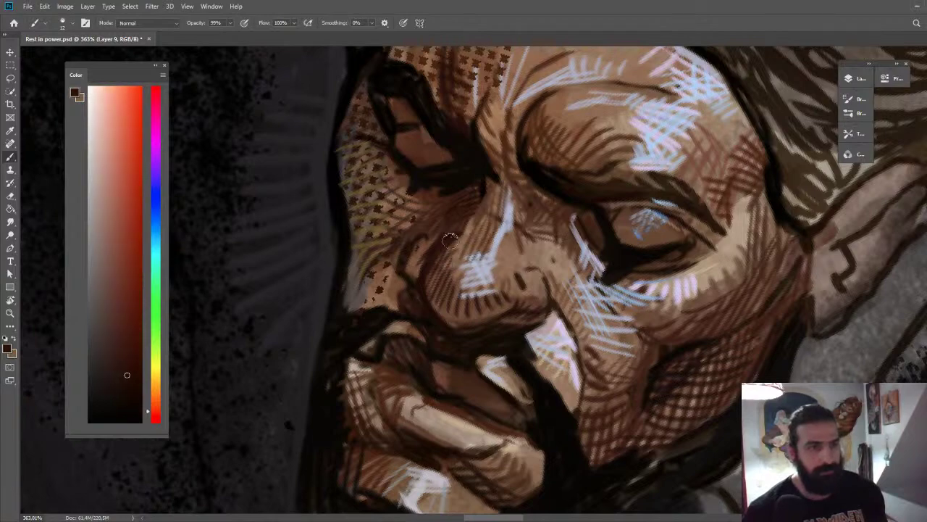
Sample the muted skin tones on the far cheek and touch up the patch between the nostril and the moustache.
key("z")
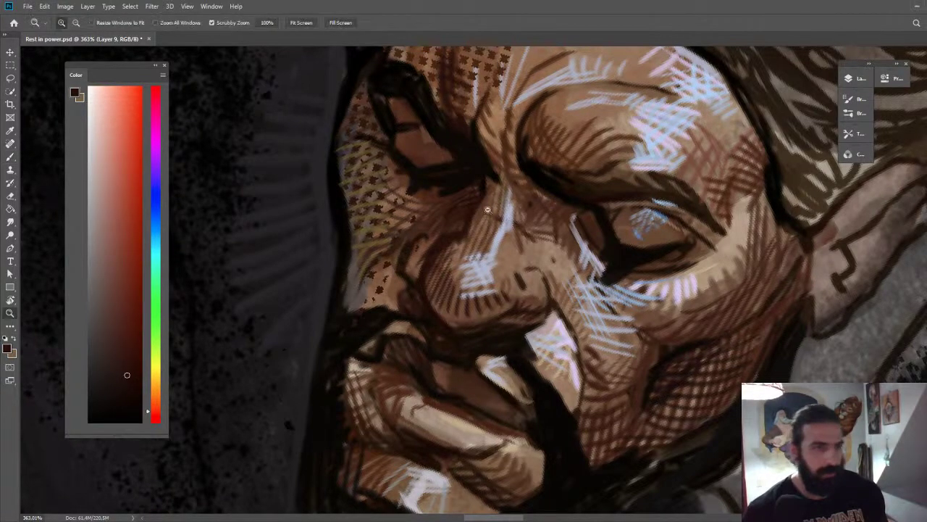
left_click_drag(487, 210, 458, 192)
left_click_drag(501, 246, 535, 245)
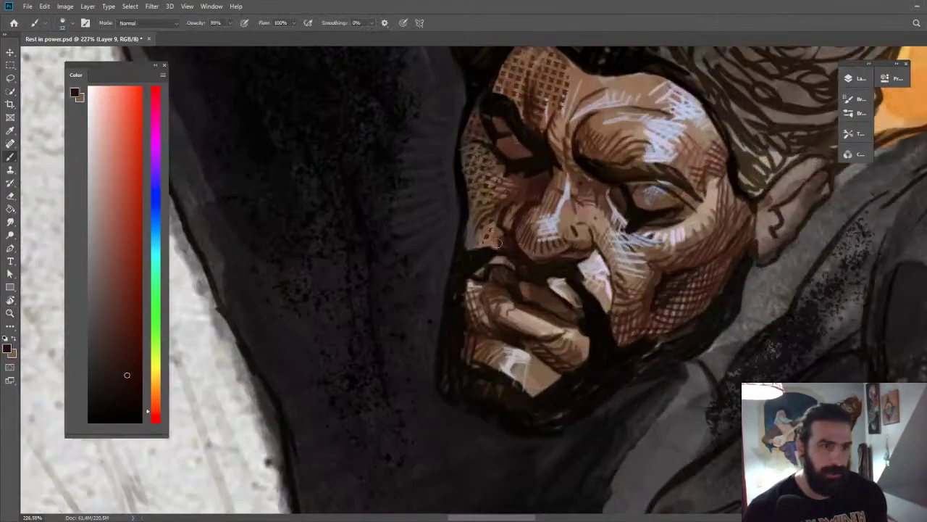
left_click(497, 229, "alt")
left_click(512, 210, "alt")
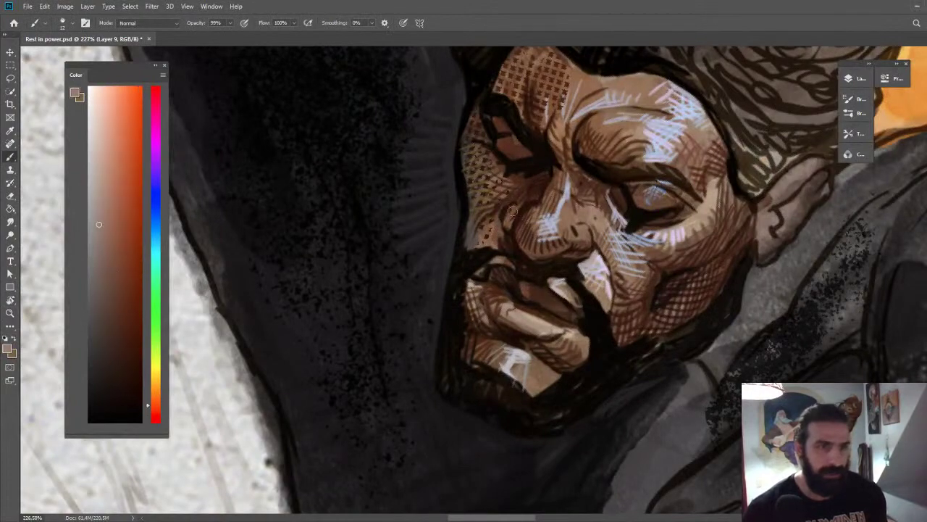
Sample light grey and pale blue from the face's highlights and paint a soft highlight on the nose tip.
key("z")
left_click_drag(544, 197, 527, 147)
key("r")
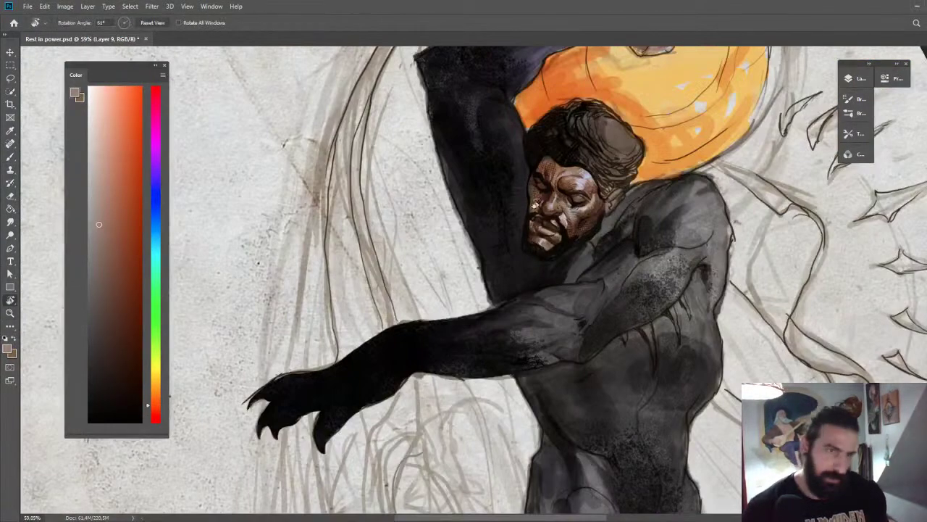
left_click_drag(603, 159, 694, 255)
key("z")
left_click_drag(594, 299, 621, 293)
key("b")
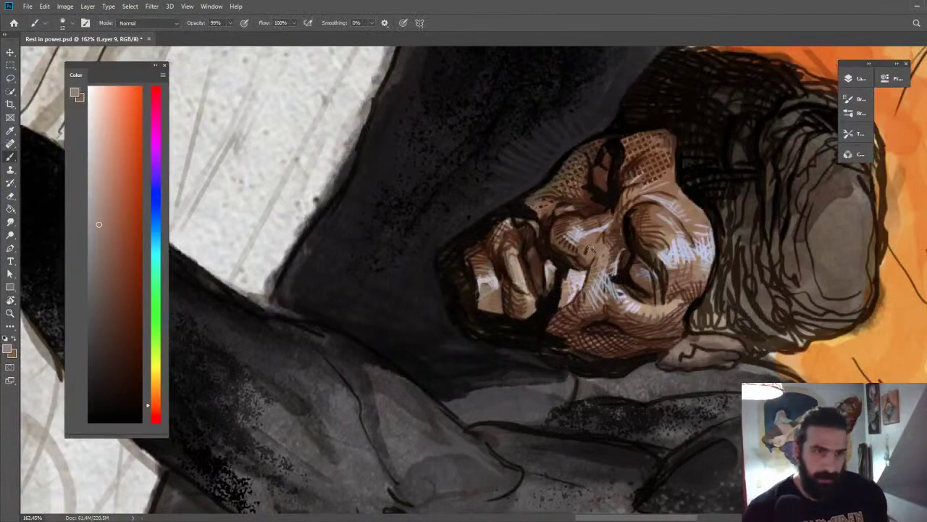
left_click(598, 284, "alt")
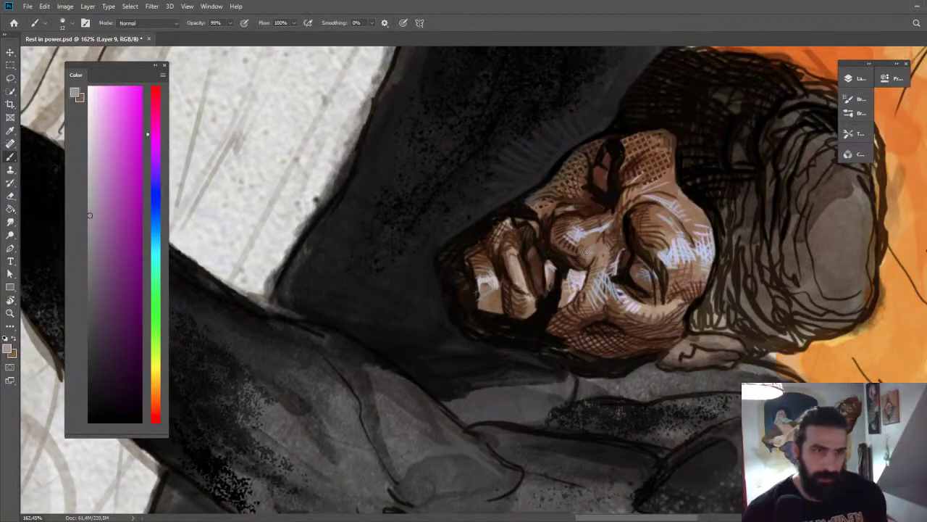
left_click(586, 251, "alt")
key("z")
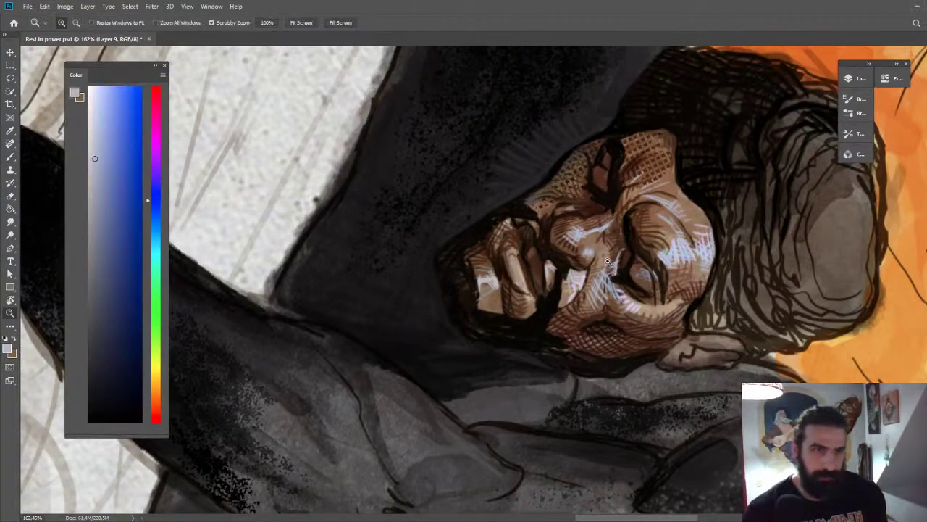
left_click_drag(602, 249, 577, 251)
key("Escape")
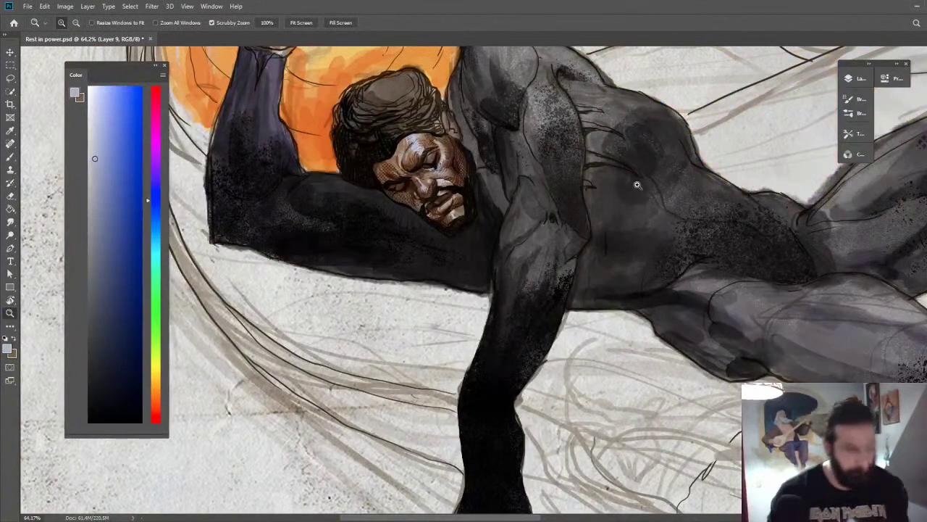
Sample blue from the face's highlights, lighten it for strokes along the near cheekbone, and pick a deep blue.
mouse_move(478, 168)
left_mouse_down()
mouse_move(523, 143)
mouse_move(556, 145)
mouse_move(554, 149)
left_mouse_up()
left_click(532, 199, "alt")
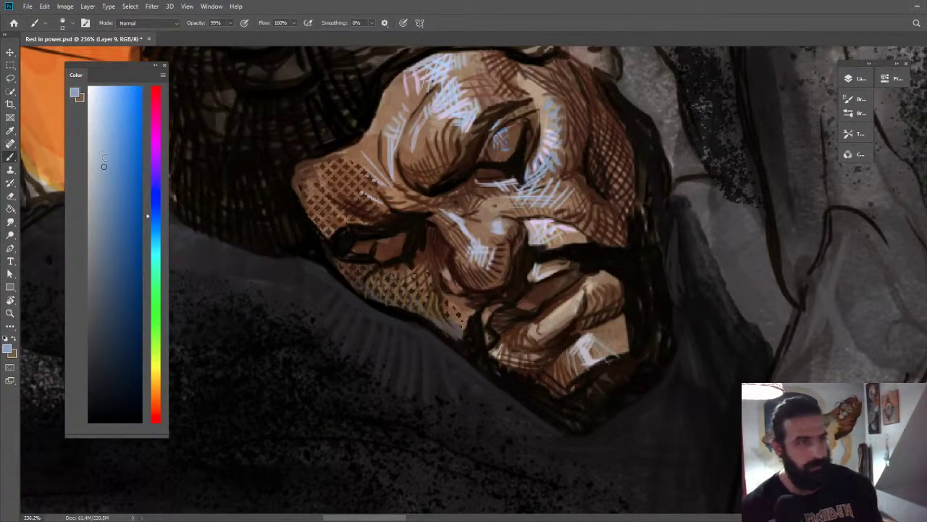
left_click_drag(104, 158, 103, 101)
mouse_move(548, 99)
left_mouse_down()
mouse_move(544, 113)
mouse_move(507, 134)
mouse_move(565, 151)
left_mouse_up()
key("z")
key("b")
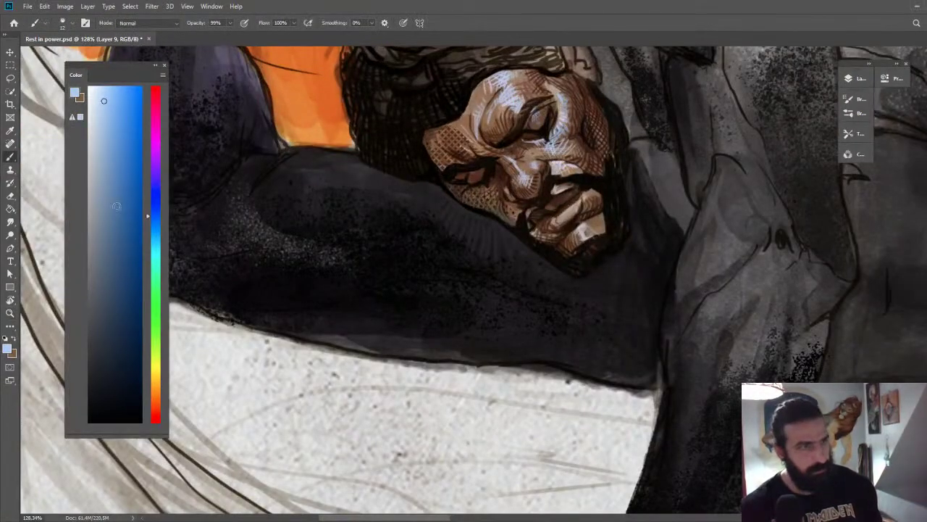
left_click_drag(116, 206, 137, 283)
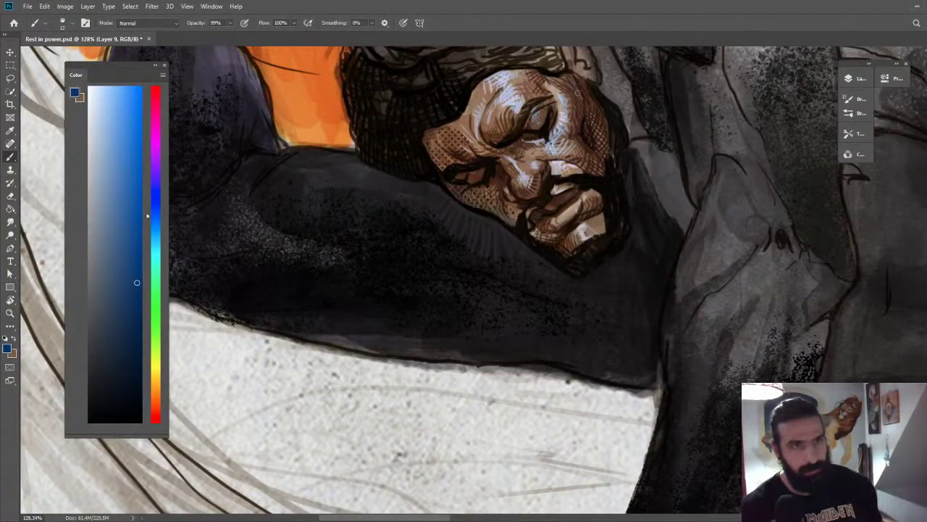
key("z")
left_click_drag(580, 110, 544, 134)
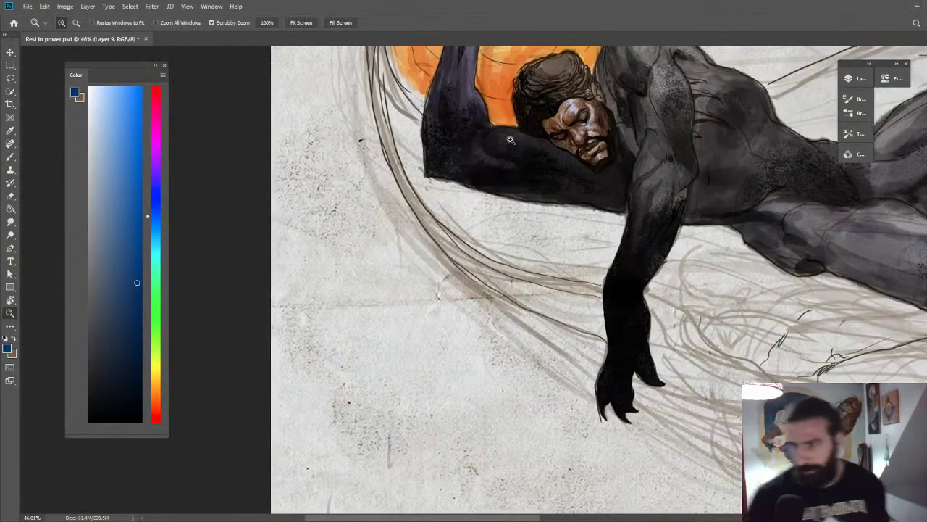
Sample brown tones around the near temple and refine the shading between the brow and the hairline.
key("r")
left_click_drag(526, 114, 614, 147)
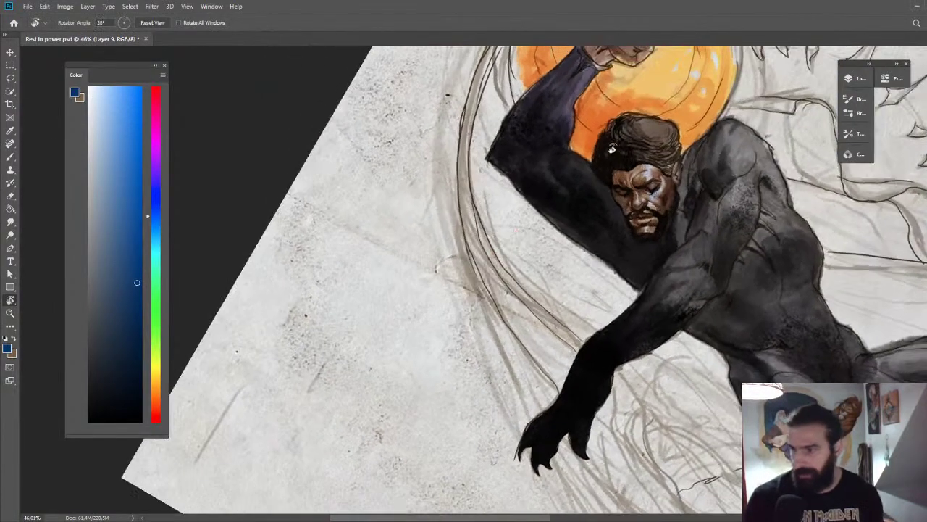
key("z")
key("b")
mouse_move(675, 168)
left_mouse_down()
mouse_move(700, 182)
mouse_move(685, 204)
mouse_move(649, 189)
left_mouse_up()
left_click(669, 252, "alt")
key("z")
key("b")
left_click(652, 207, "alt")
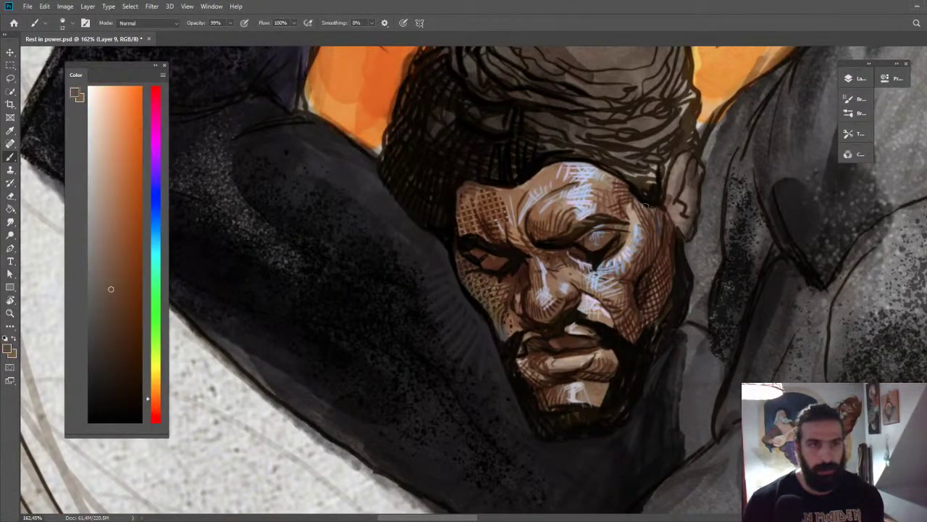
left_click(633, 206, "alt")
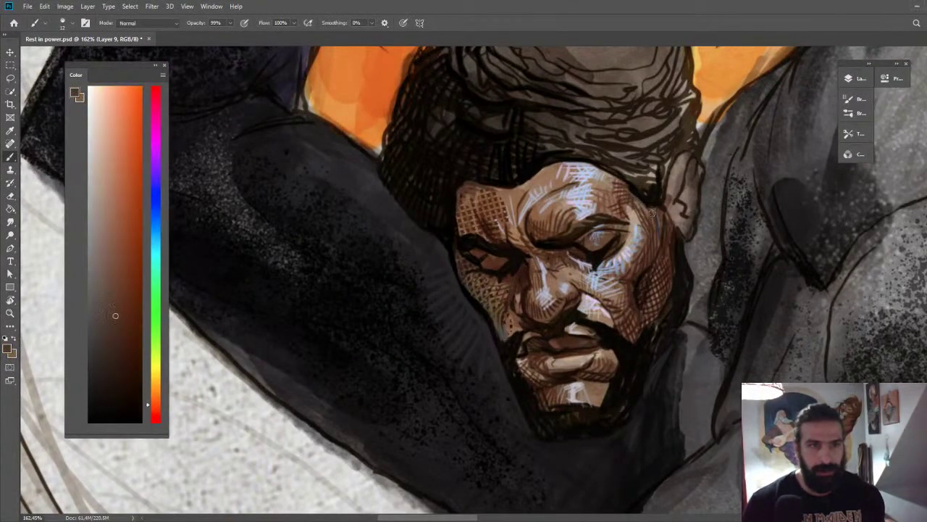
left_click(621, 204, "alt")
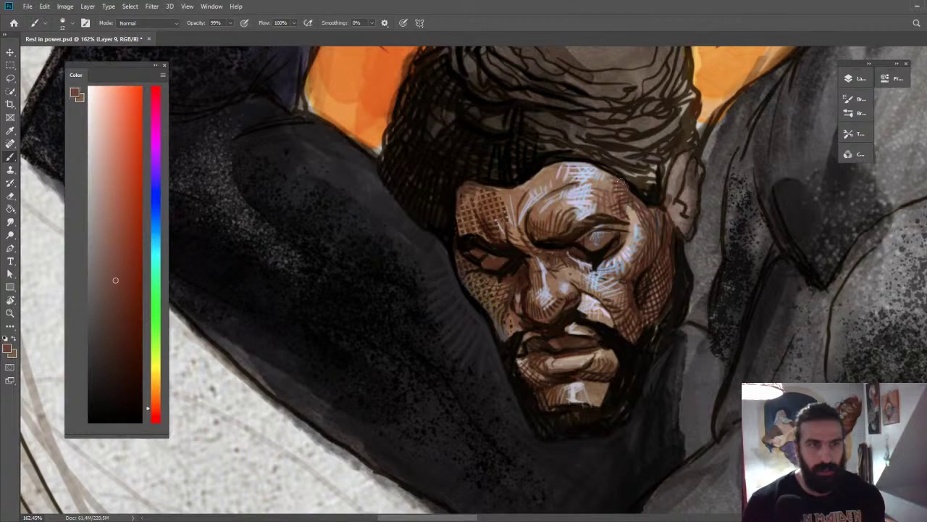
Sample near-black at the near sideburn, paint dark strokes up into the hair, and sample the tones beside the ear.
left_click(653, 203, "alt")
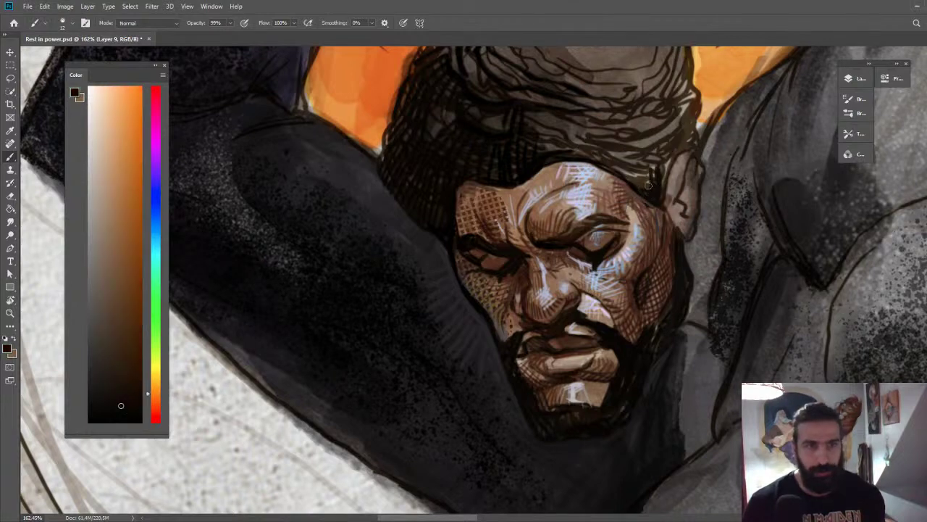
left_click_drag(643, 187, 636, 164)
mouse_move(654, 187)
left_mouse_down()
mouse_move(645, 159)
mouse_move(652, 153)
left_mouse_up()
mouse_move(656, 194)
left_mouse_down()
mouse_move(661, 152)
mouse_move(662, 204)
mouse_move(623, 175)
left_mouse_up()
left_click(666, 174, "alt")
left_click(661, 205, "alt")
Sample a dark reddish brown from the near cheek and paint hatching strokes down the cheek's shadow.
key("z")
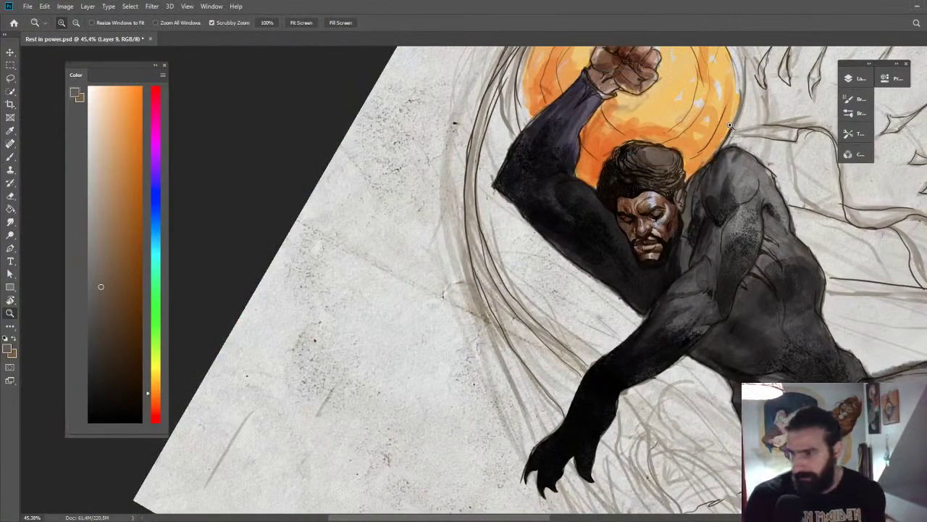
left_click_drag(708, 200, 701, 160)
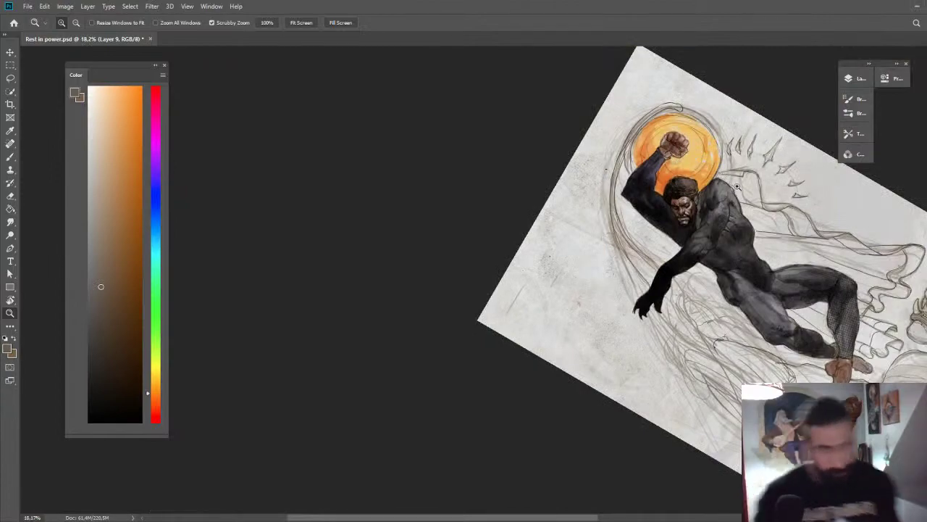
left_click_drag(708, 217, 750, 218)
key("b")
left_click(768, 208, "alt")
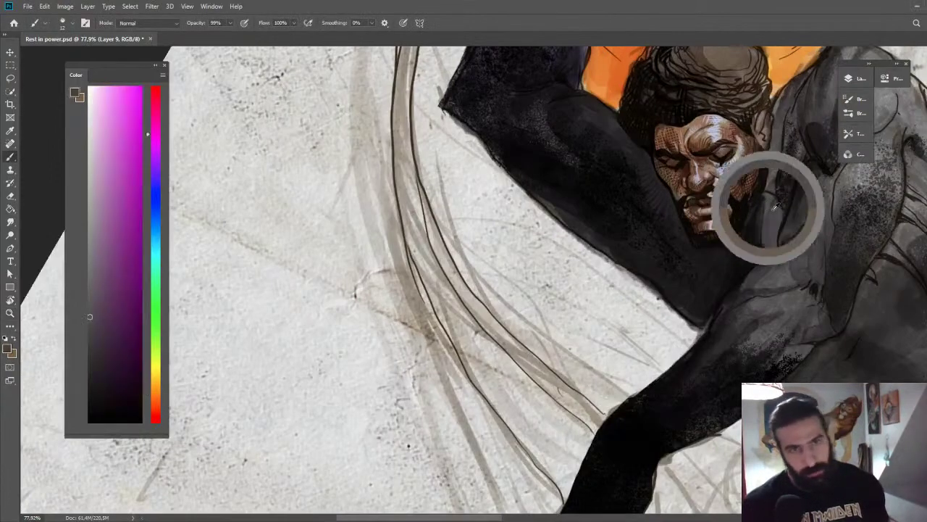
key("z")
left_click_drag(744, 178, 768, 179)
key("b")
left_click(727, 179, "alt")
left_click_drag(731, 151, 725, 178)
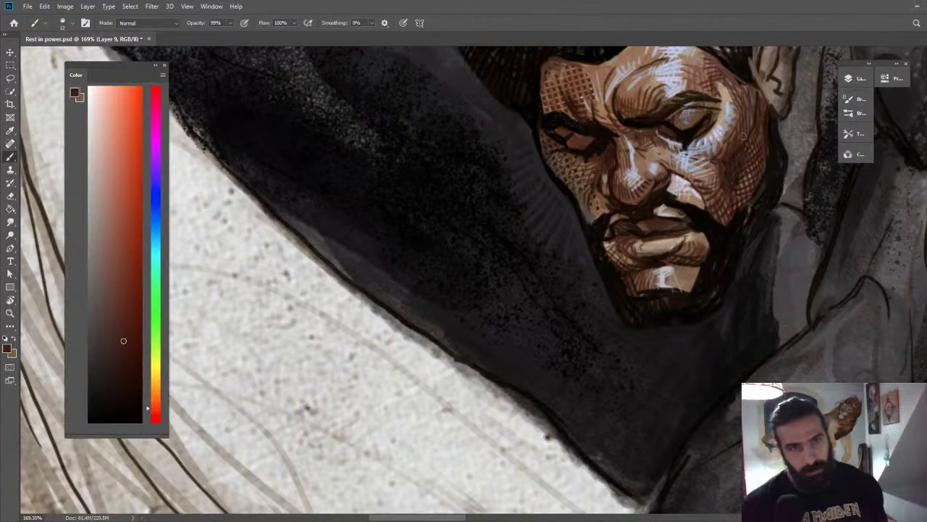
Sample near-black tones from the beard and refine the dark edge of the near jaw and sideburn.
left_click(735, 239, "alt")
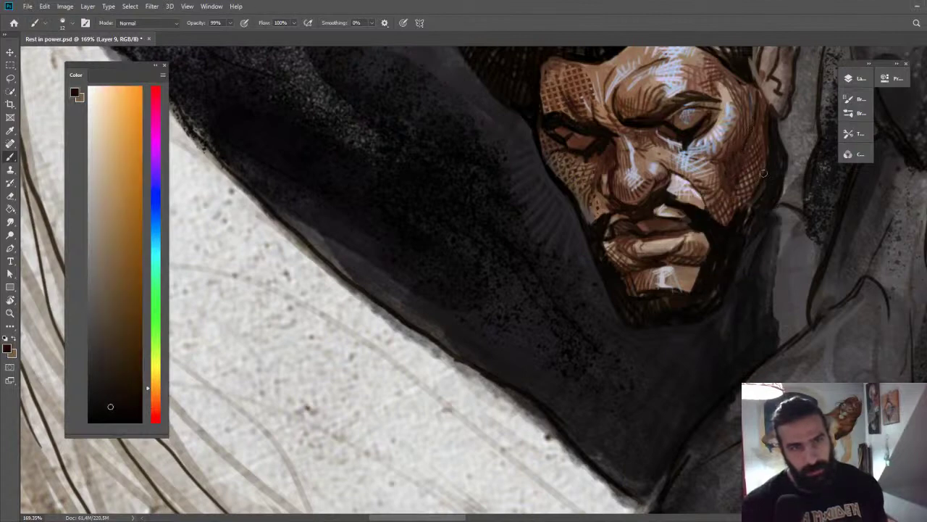
left_click(730, 230, "alt")
left_click(738, 255, "alt")
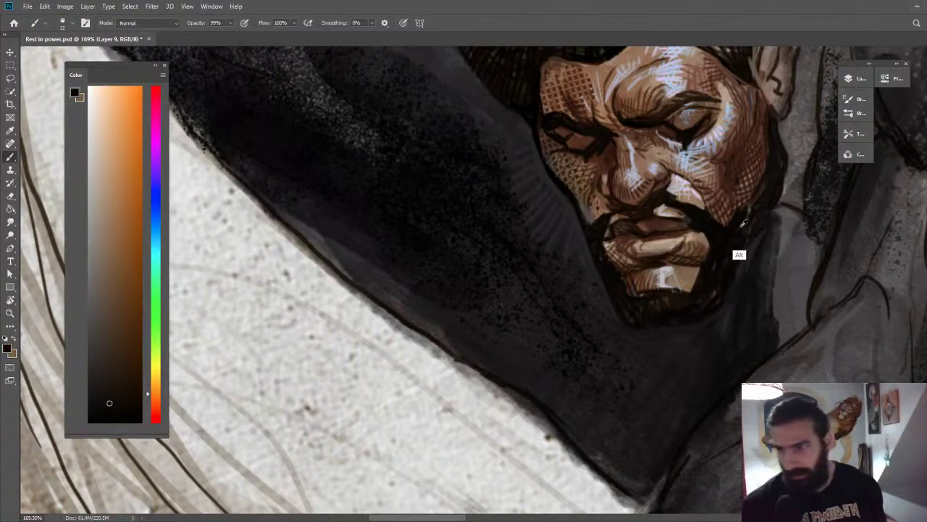
left_click(726, 265, "alt")
mouse_move(751, 116)
left_mouse_down()
mouse_move(733, 186)
mouse_move(718, 130)
left_mouse_up()
Sample brown, grey and near-black around the far corner of the mouth and refine the moustache's far end.
key("z")
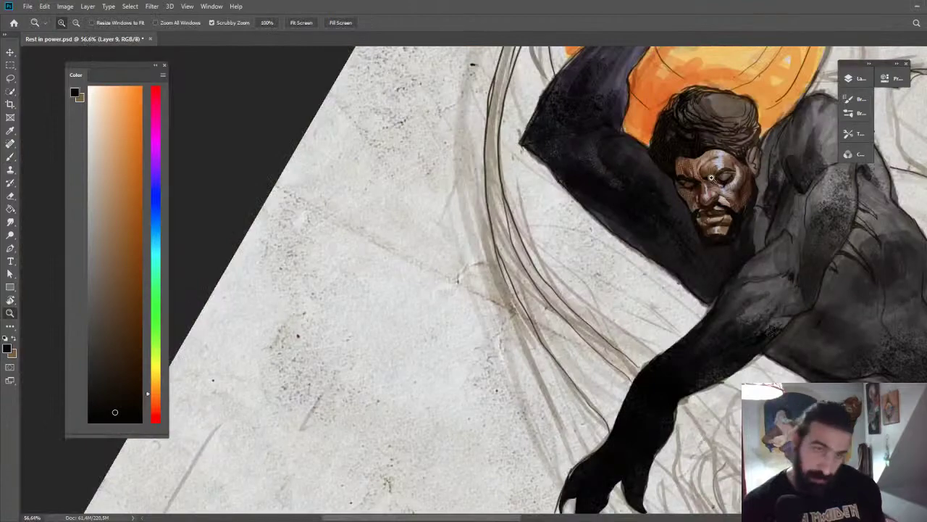
key("r")
left_click_drag(681, 170, 737, 209)
key("z")
key("b")
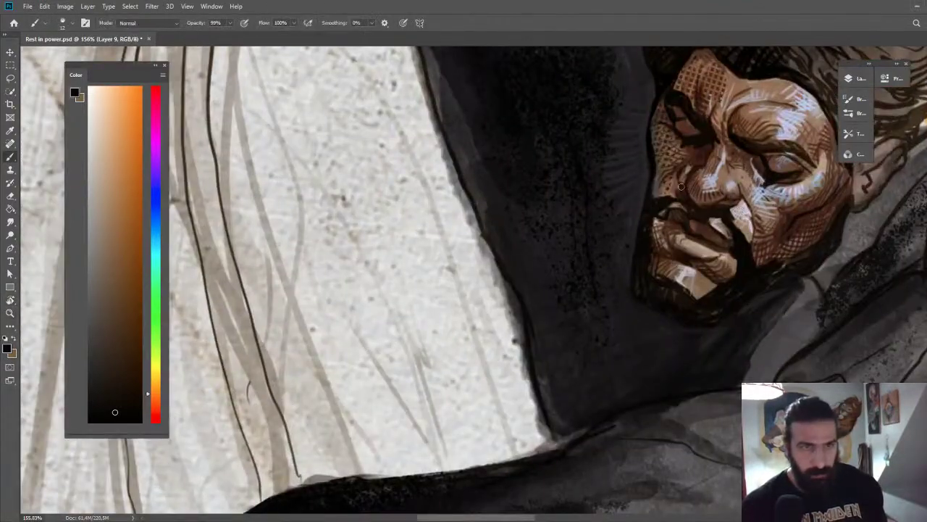
left_click(672, 191, "alt")
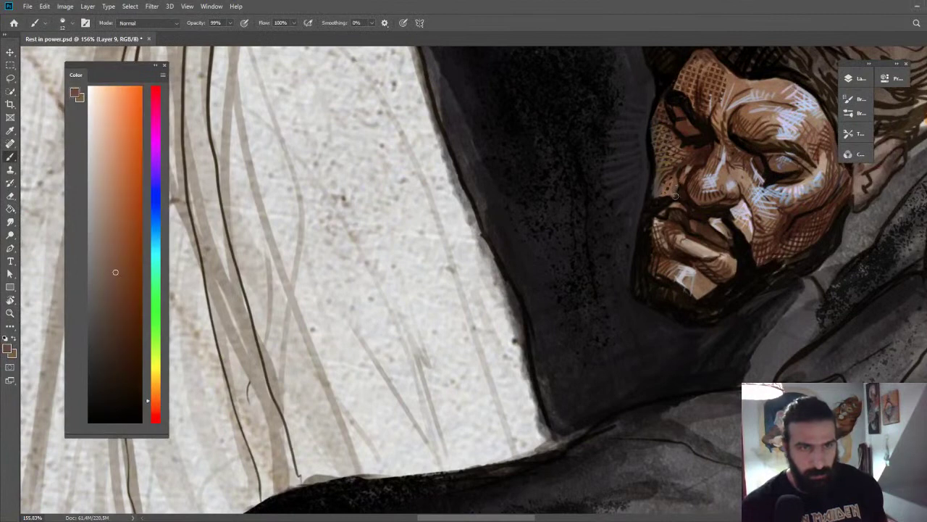
left_click(659, 191, "alt")
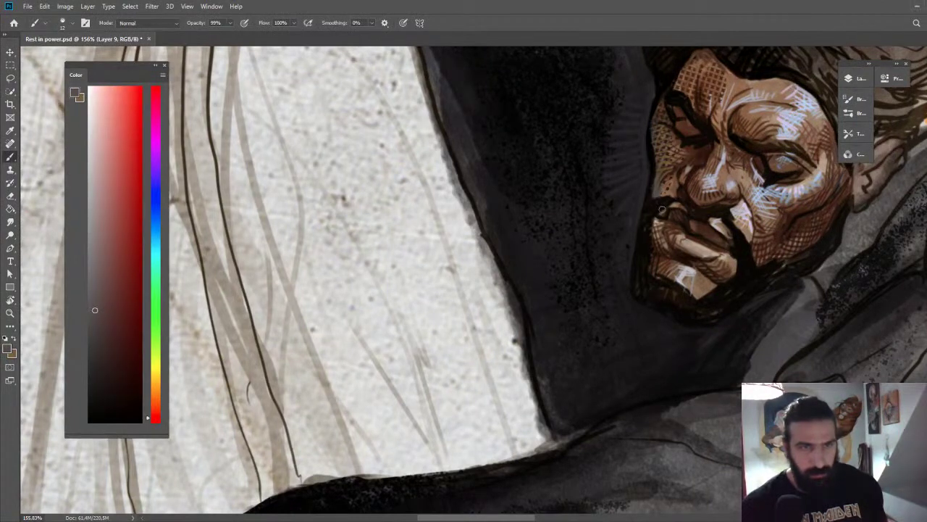
left_click(665, 207, "alt")
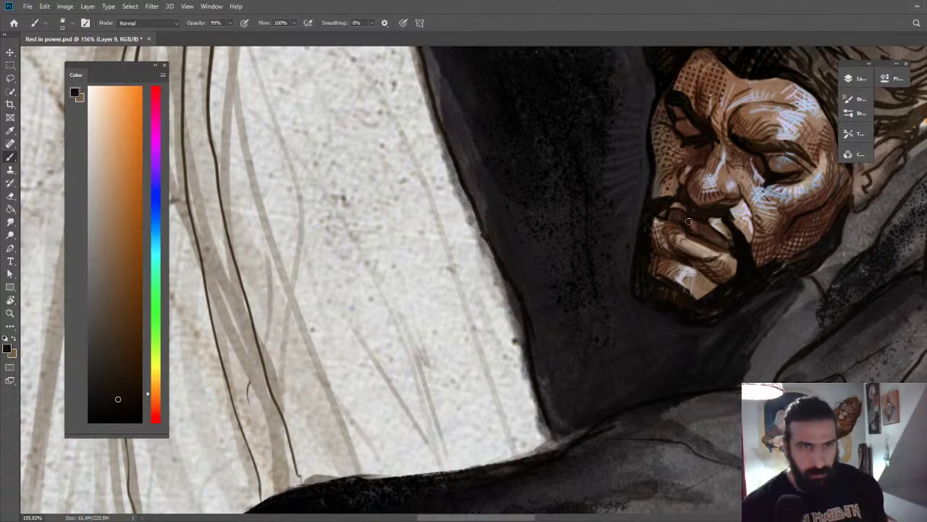
key("z")
left_click(694, 222, "alt")
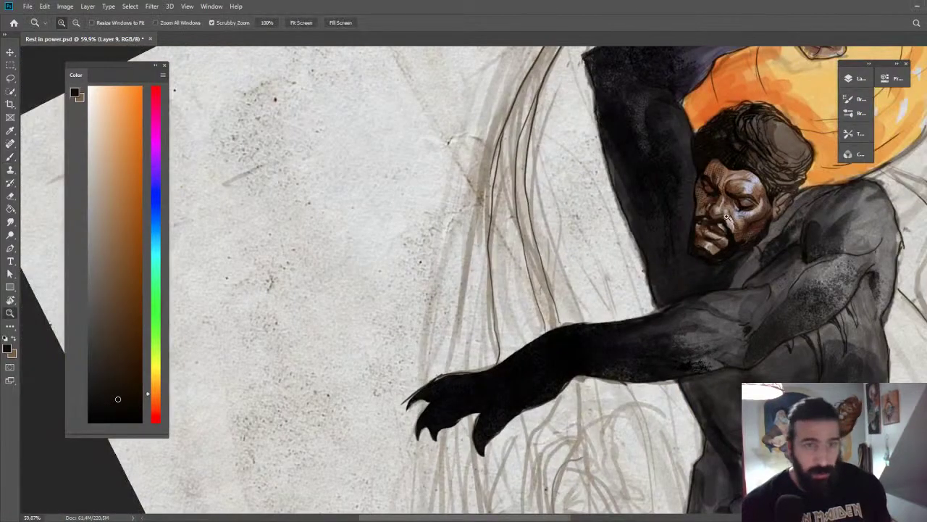
Sample pale grey and near-black tones under the nose and touch up the moustache above the far corner of the mouth.
left_click_drag(702, 216, 804, 226)
key("b")
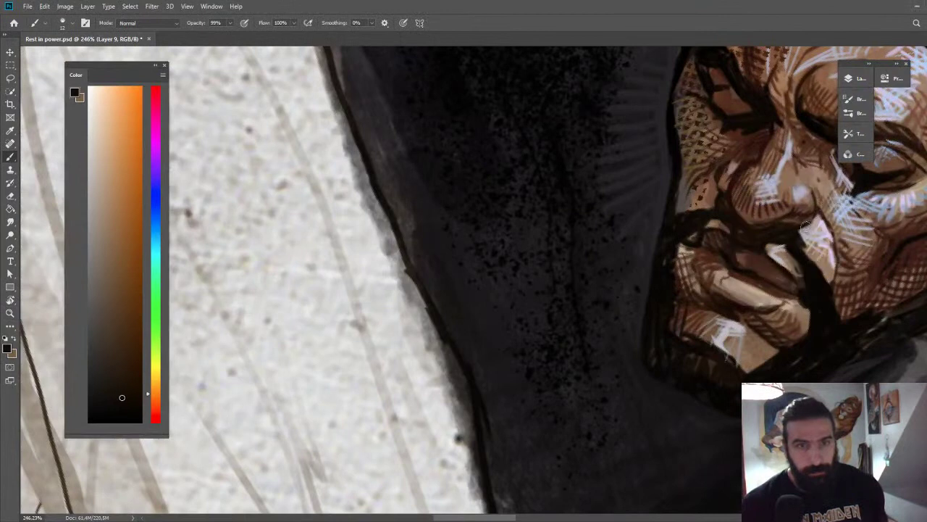
left_click(805, 227, "alt")
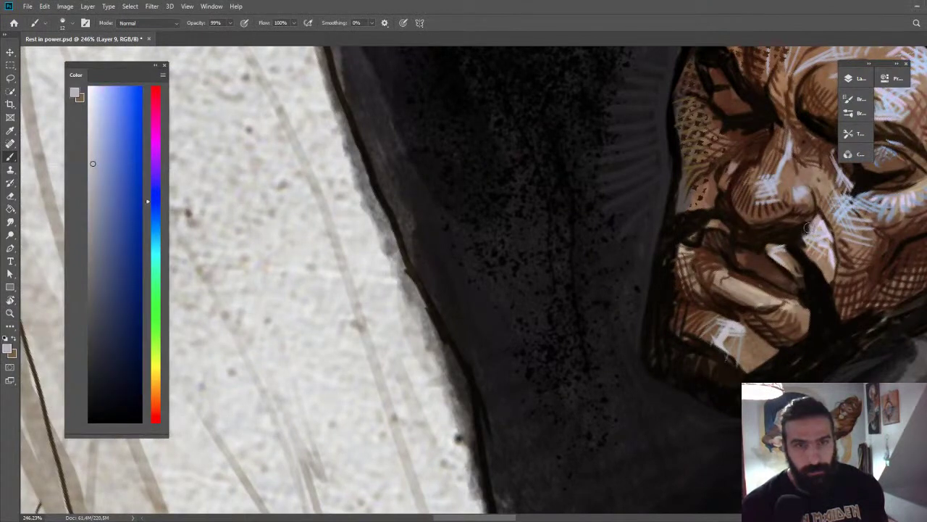
left_click(793, 253, "alt")
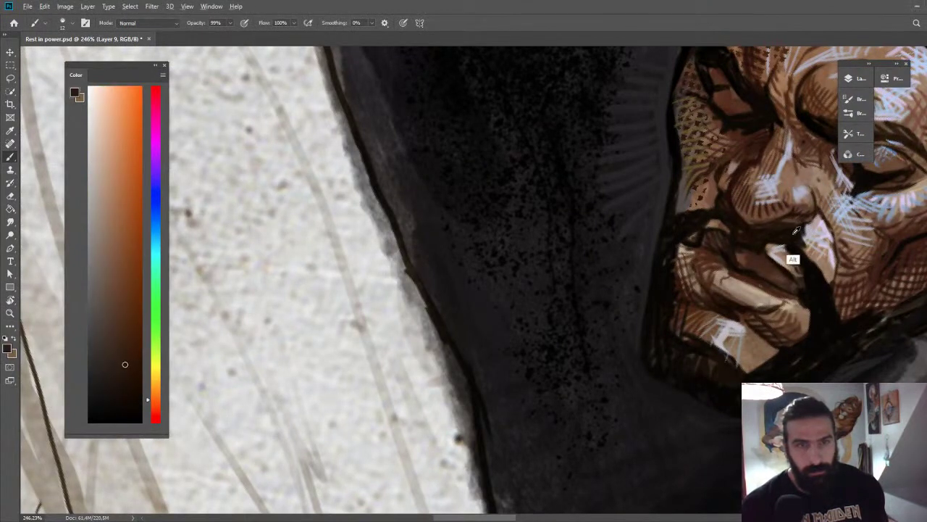
key("z")
left_click_drag(807, 227, 670, 215)
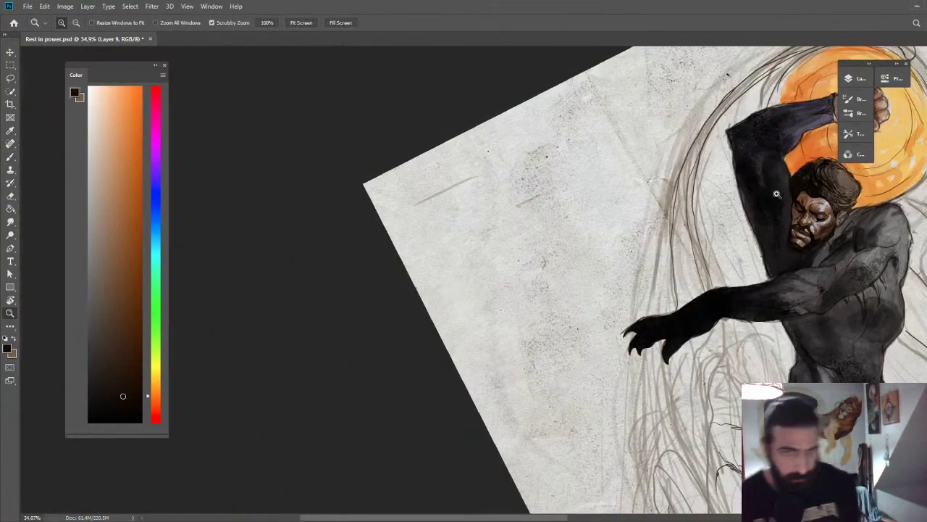
key("Escape")
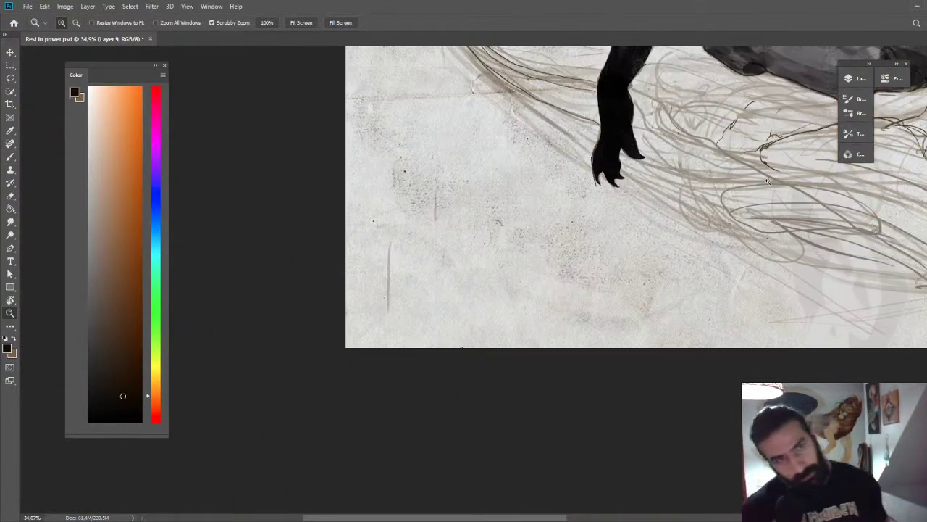
Sample the lower lip's tone, shift it to a muted pink-red and paint the lower lip with it.
left_click_drag(731, 110, 694, 340)
scroll(558, 210, "up", 4)
key("b")
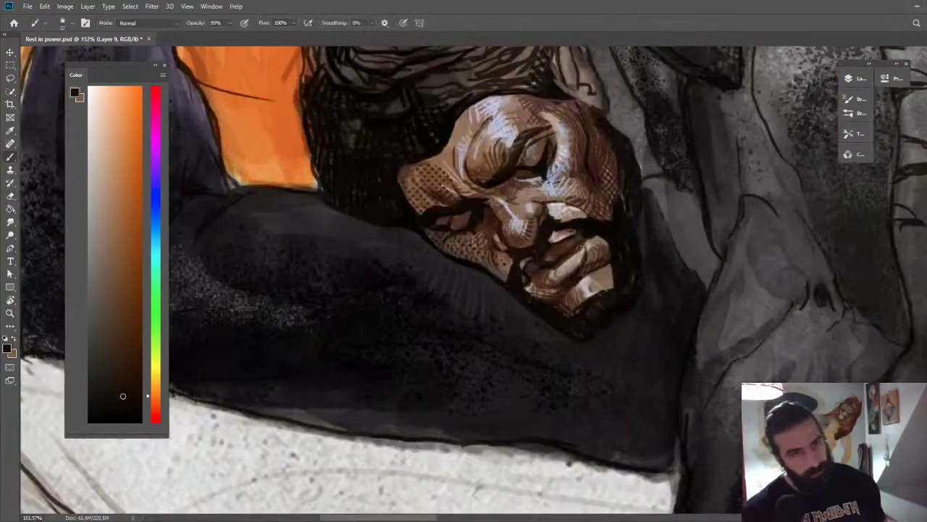
left_click(564, 271, "alt")
left_click(561, 267, "alt")
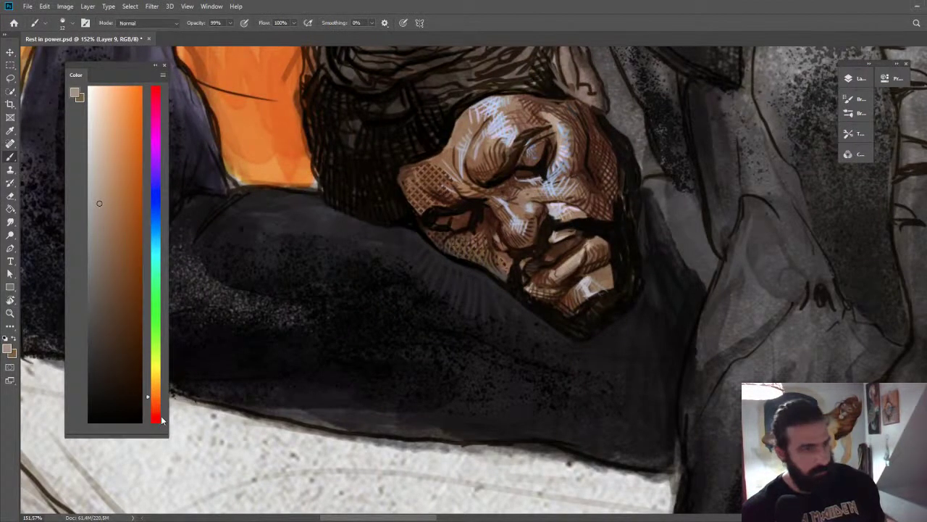
left_click_drag(155, 407, 155, 417)
left_click(114, 189)
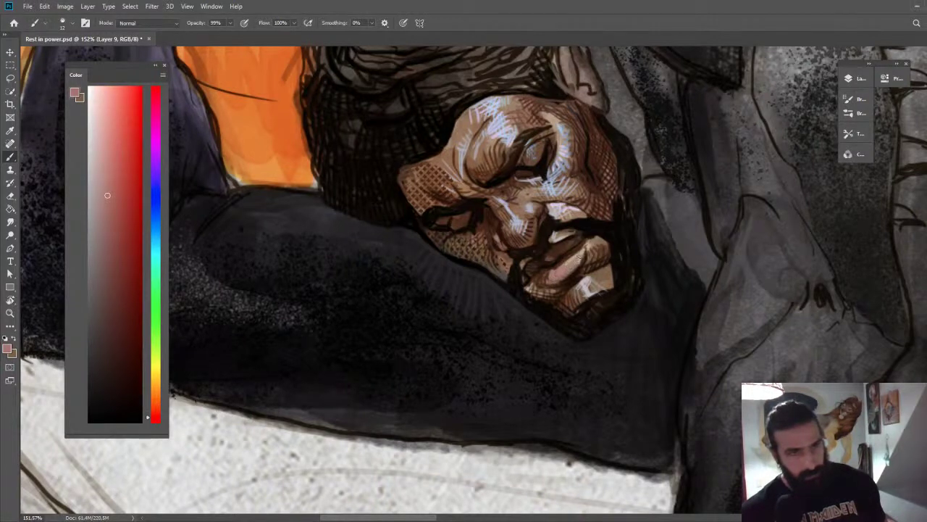
Sample near-black and brown around the lips, deepen the brown and refine the shadows around the mouth.
left_click(568, 261, "alt")
left_click(559, 263, "alt")
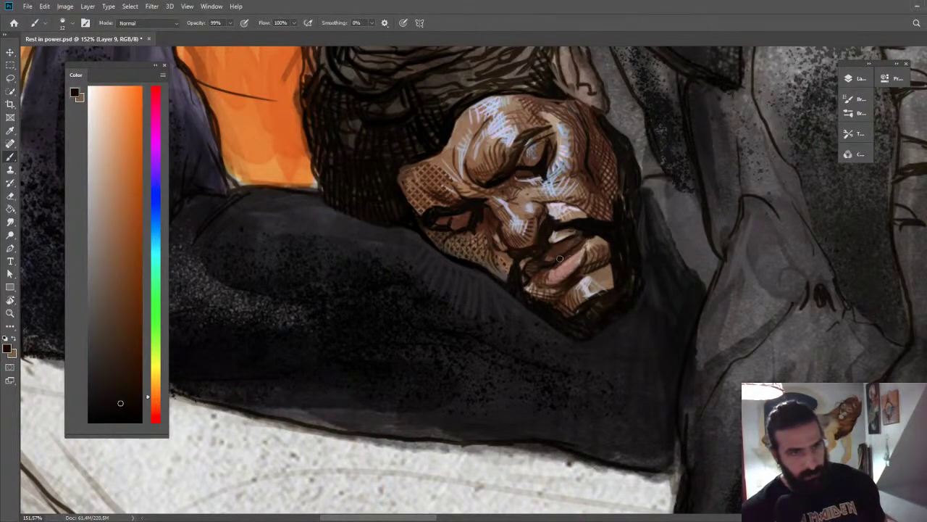
left_click(589, 257, "alt")
left_click_drag(116, 309, 126, 312)
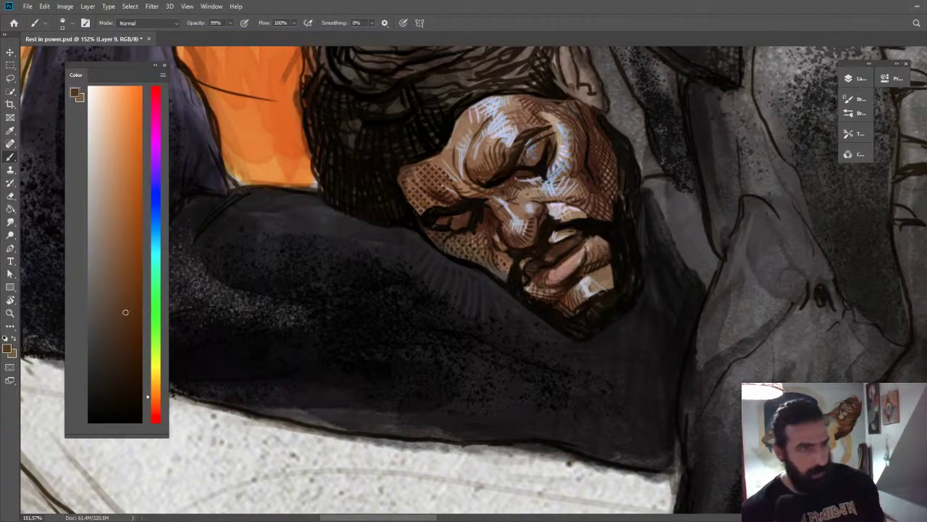
left_click(532, 300, "alt")
key("z")
left_click_drag(572, 286, 500, 286)
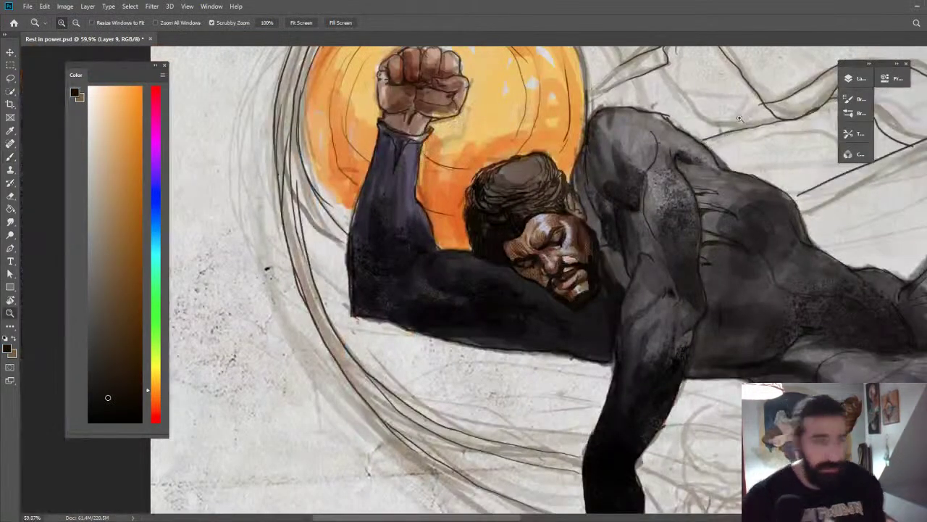
Sample brown and near-black tones around the chin and paint short beard strokes below the lower lip.
scroll(593, 292, "up", 5)
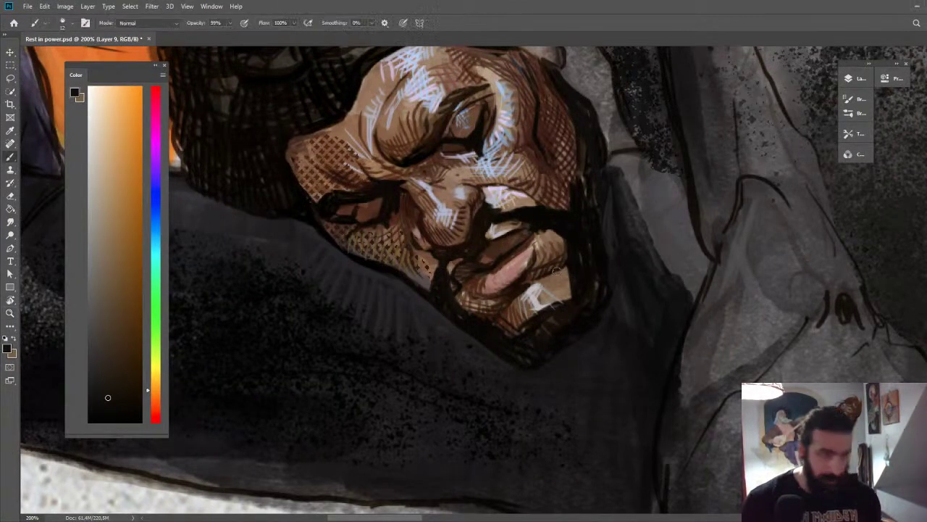
key("ctrl+space")
mouse_move(520, 330)
left_mouse_down()
mouse_move(548, 326)
mouse_move(504, 338)
mouse_move(526, 344)
left_mouse_up()
left_click(503, 317, "alt")
left_click(495, 336, "alt")
left_click(515, 307, "alt")
mouse_move(532, 312)
left_mouse_down()
mouse_move(529, 340)
mouse_move(537, 337)
left_mouse_up()
left_click(537, 339, "alt")
key("ctrl+space")
left_click_drag(593, 294, 532, 172)
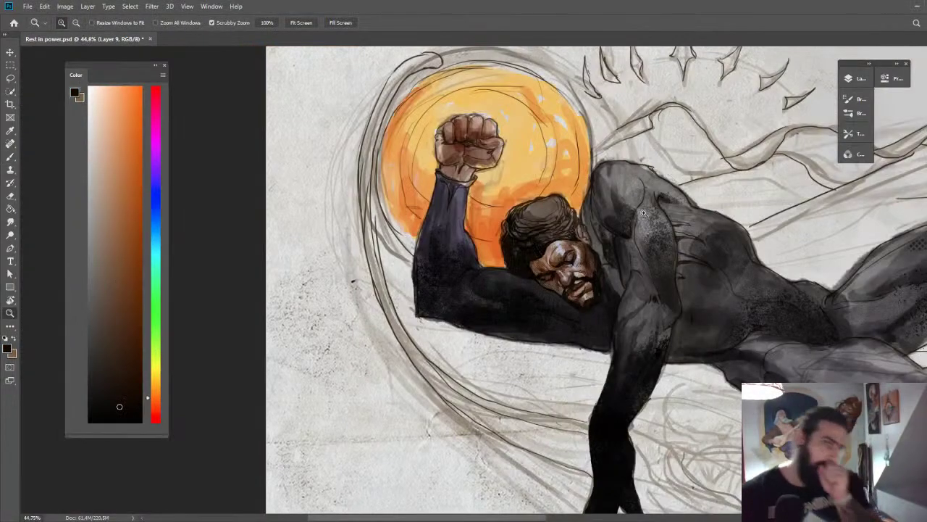
Sample near-black from the near side of the beard and darken the jaw edge beside the mouth.
scroll(602, 288, "up", 4)
key("b")
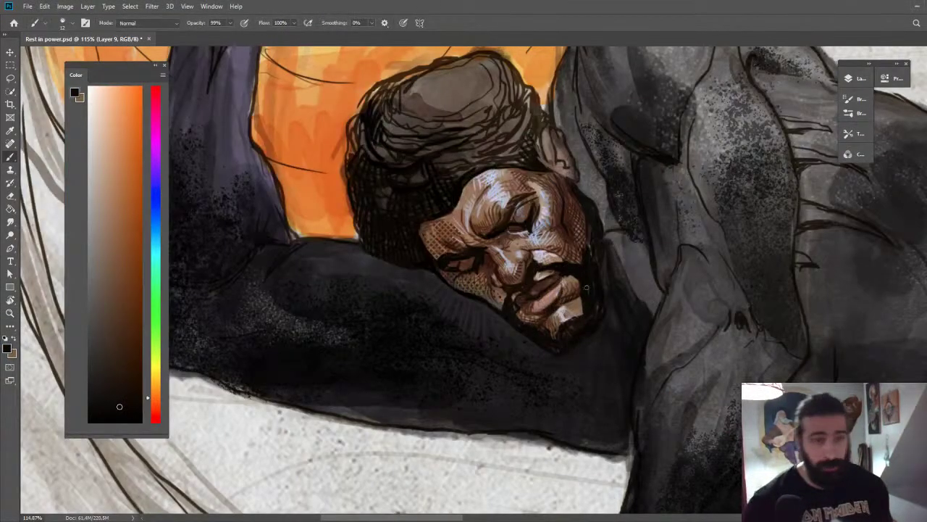
left_click(586, 283, "alt")
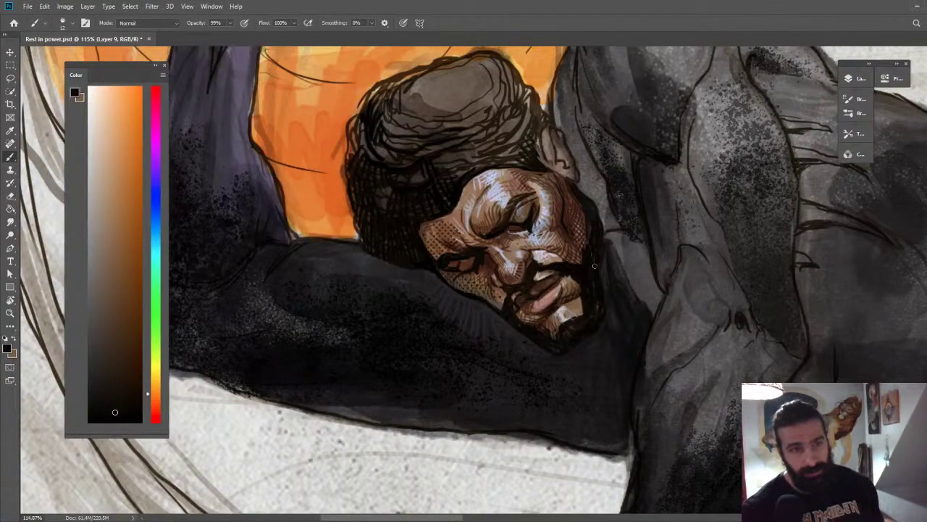
key("ctrl+space")
left_click_drag(622, 246, 604, 193)
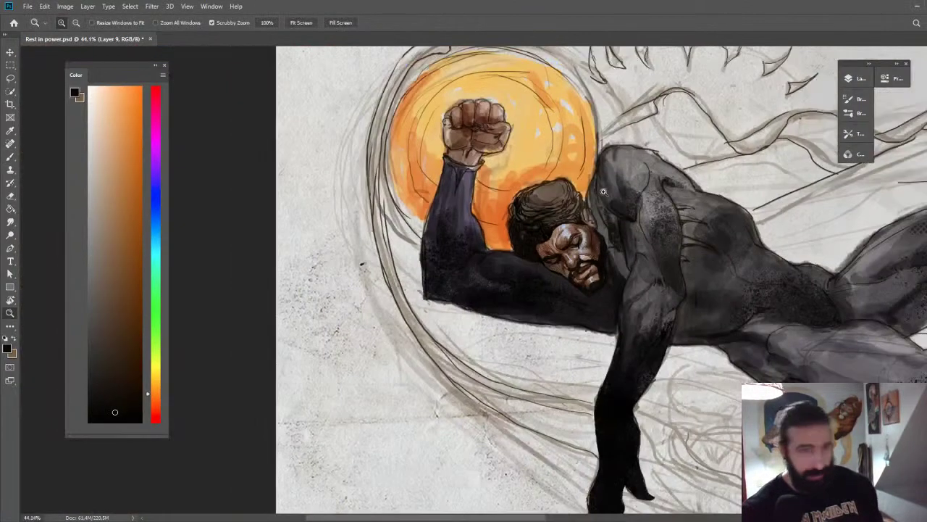
Examine the painted head from a rotated angle and within the whole figure.
key("r")
mouse_move(523, 194)
left_mouse_down()
mouse_move(572, 393)
mouse_move(523, 428)
mouse_move(640, 244)
left_mouse_up()
key("space")
key("ctrl+space")
left_click_drag(587, 158, 595, 202)
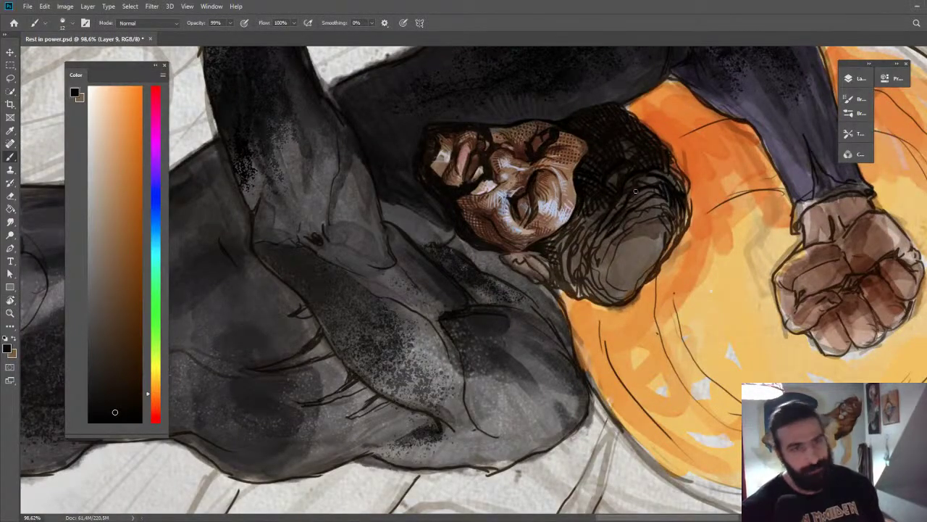
key("Escape")
key("ctrl+space")
left_click_drag(548, 306, 529, 202)
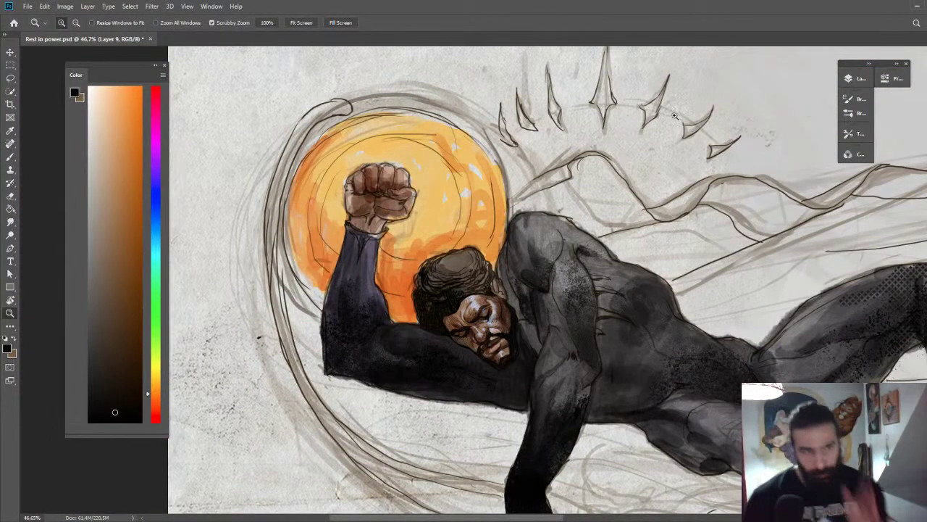
Sample brown and pale grey-blue from the forehead and touch up the highlights along the hairline.
left_click_drag(472, 309, 507, 298)
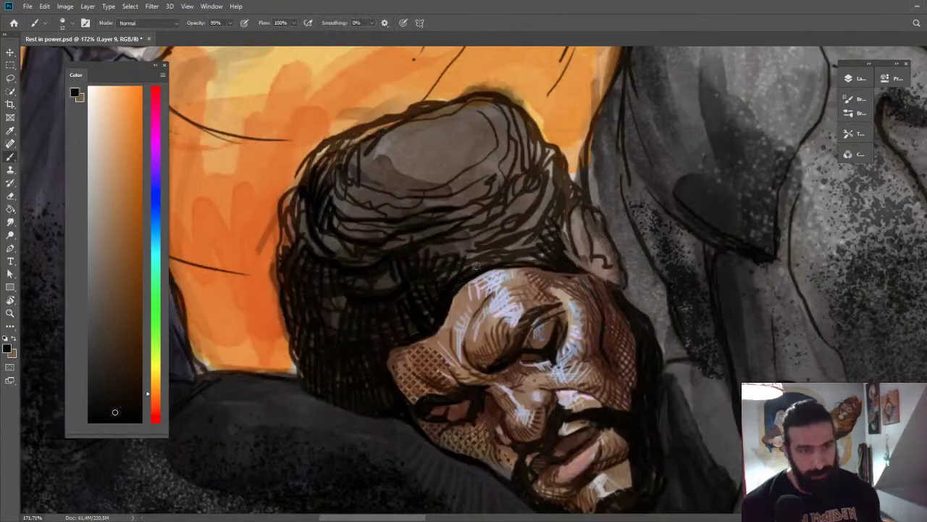
left_click(466, 290, "alt")
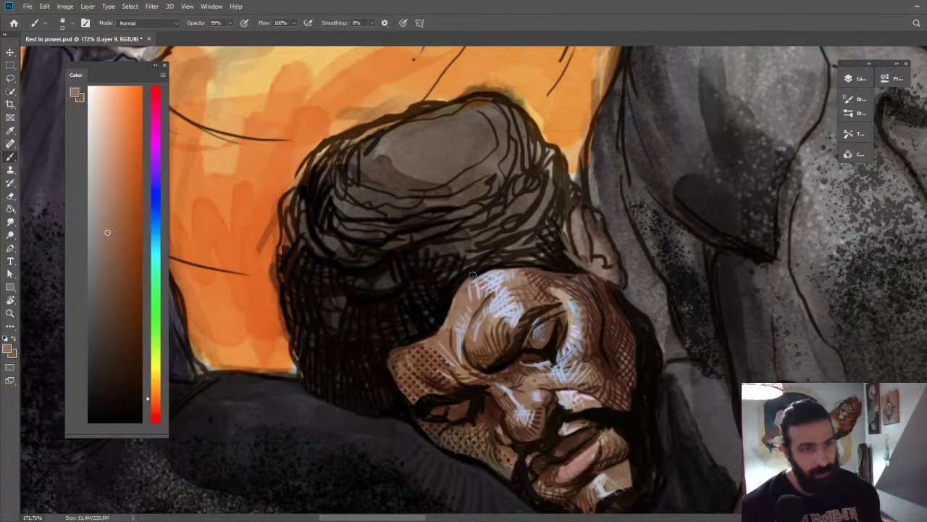
left_click(485, 301, "alt")
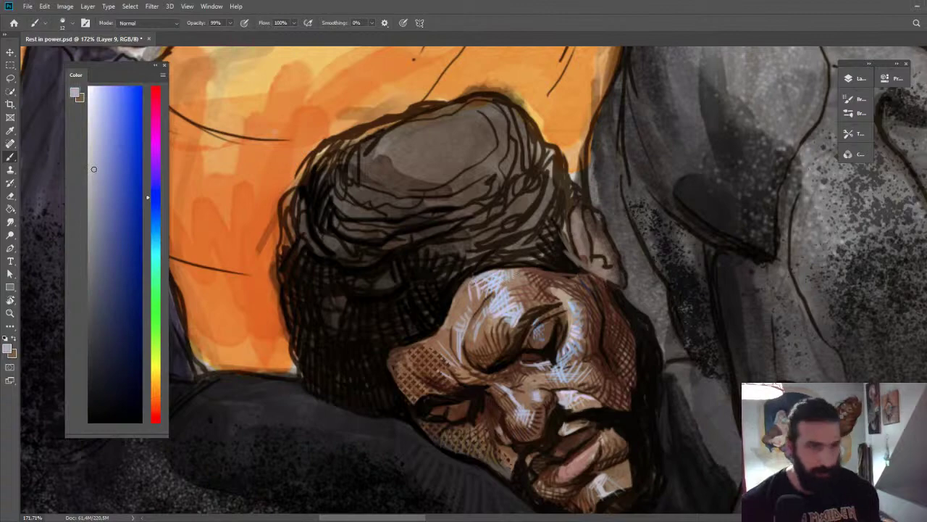
key("z")
scroll(471, 274, "down", 5)
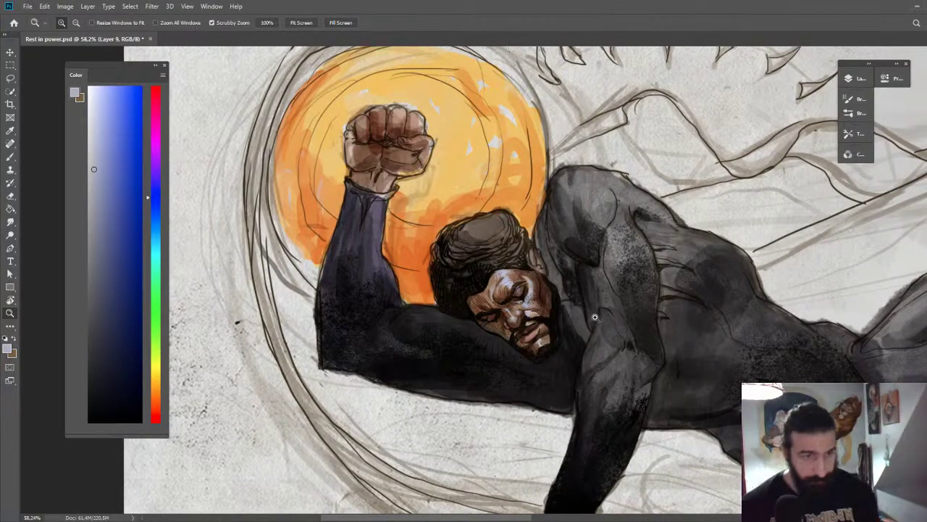
Sample reddish brown from the lips and grey-blue beside the near eye to touch up both areas.
left_click_drag(548, 341, 613, 345)
key("b")
left_click(498, 330, "alt")
left_click(498, 330, "alt")
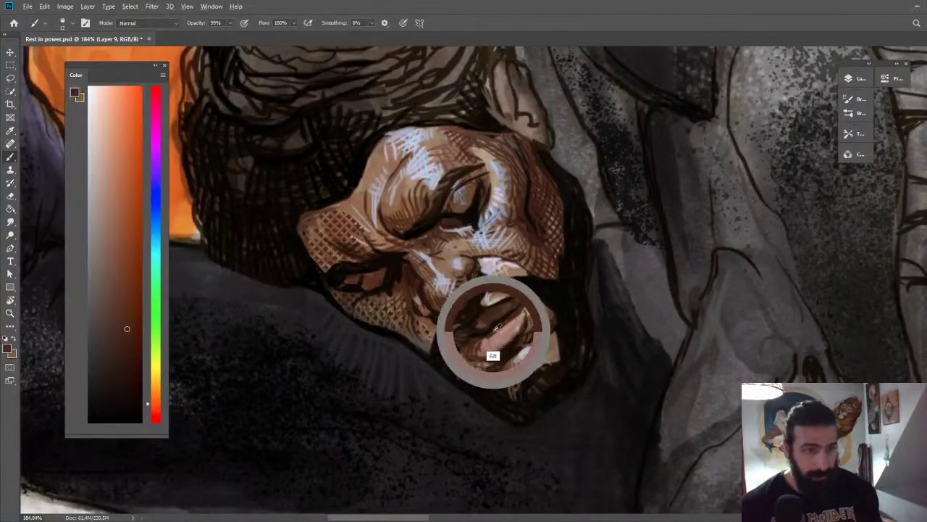
left_click(485, 218, "alt")
left_click(481, 219, "alt")
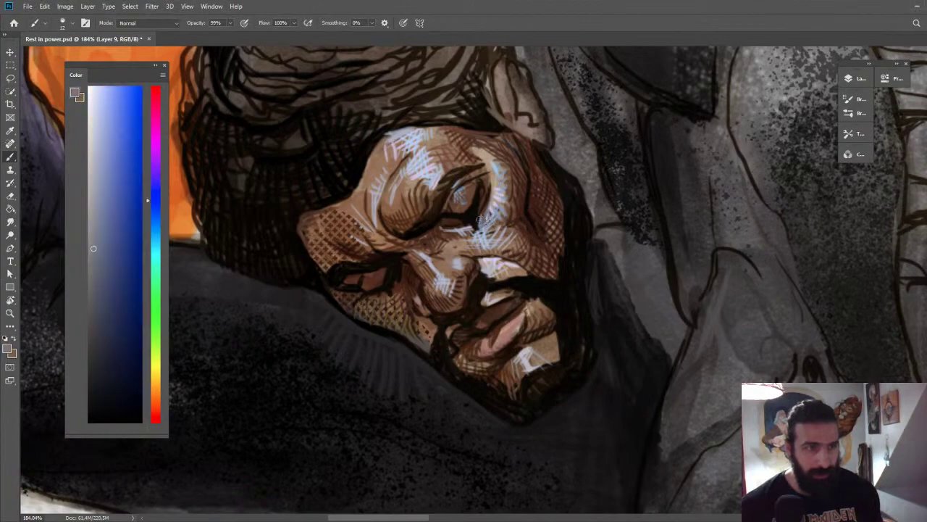
Choose a bright periwinkle blue and paint thin highlights along the lower lip, working with the canvas rotated.
key("z")
left_click_drag(511, 185, 616, 405)
key("r")
left_click_drag(538, 407, 642, 316)
key("z")
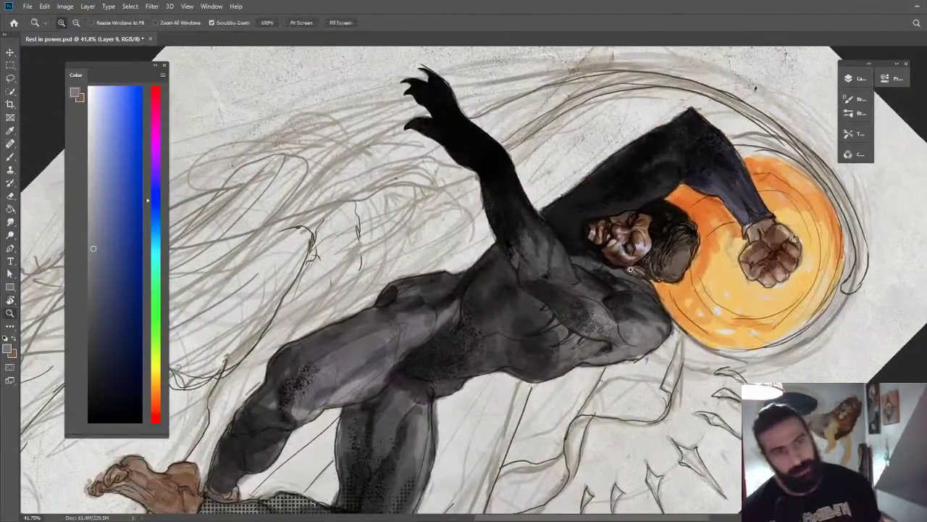
left_click_drag(626, 268, 671, 269)
key("b")
left_click(107, 129)
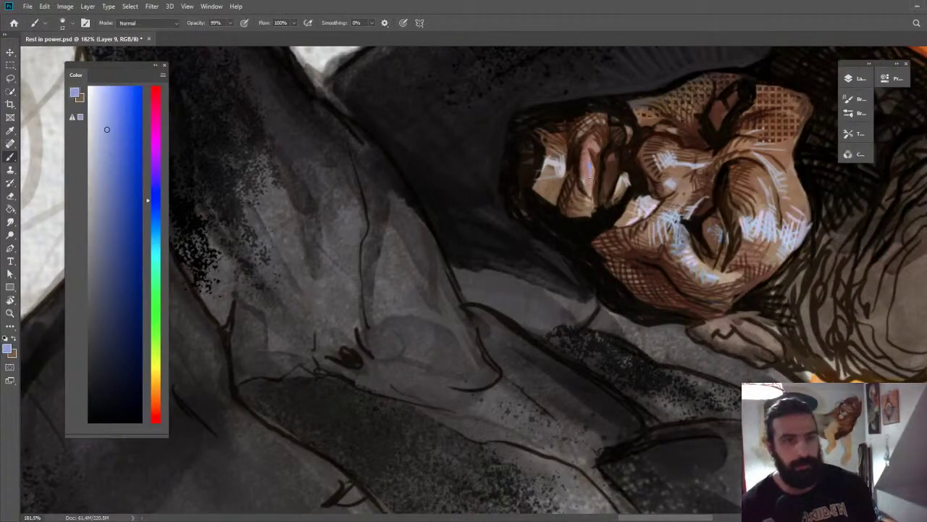
left_click_drag(105, 112, 106, 86)
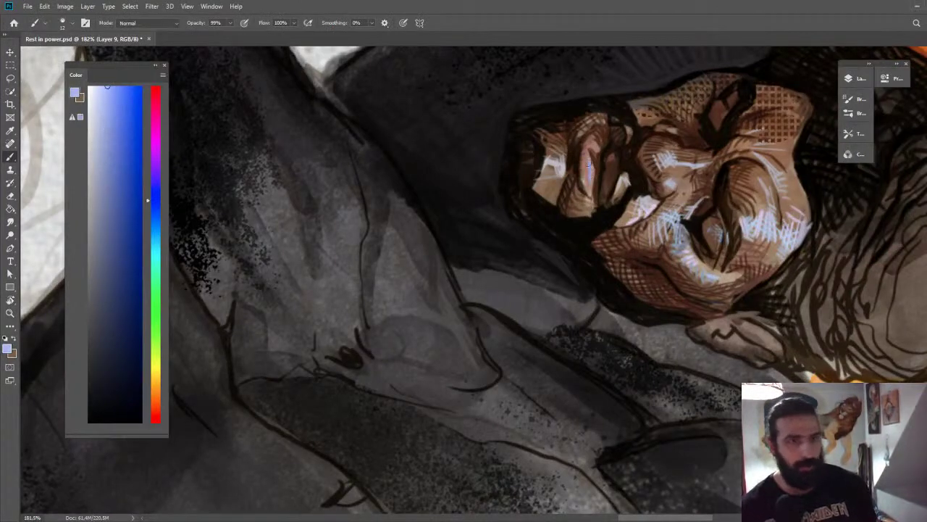
left_click_drag(591, 145, 547, 142)
Sample near-black and dark reddish brown around the chin and extend the beard's dark strokes over the chin's light patch.
key("z")
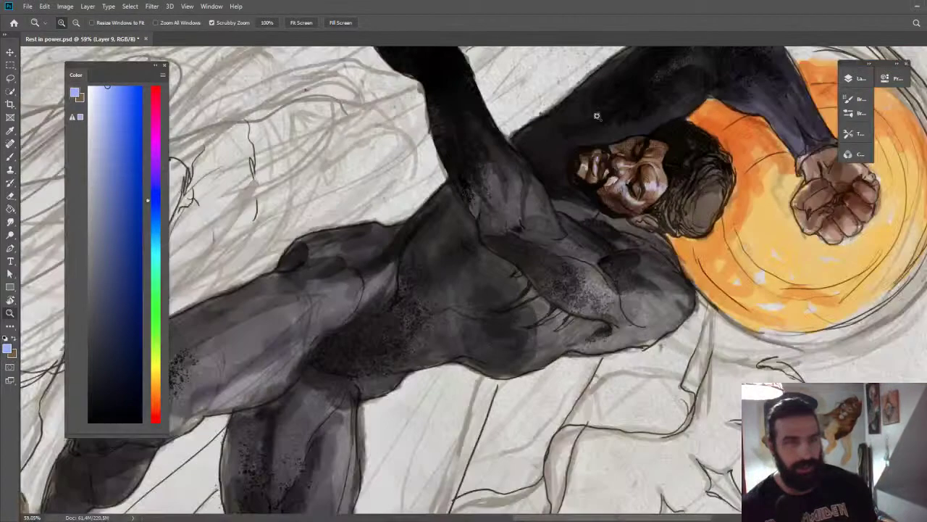
left_click_drag(581, 182, 641, 177)
key("b")
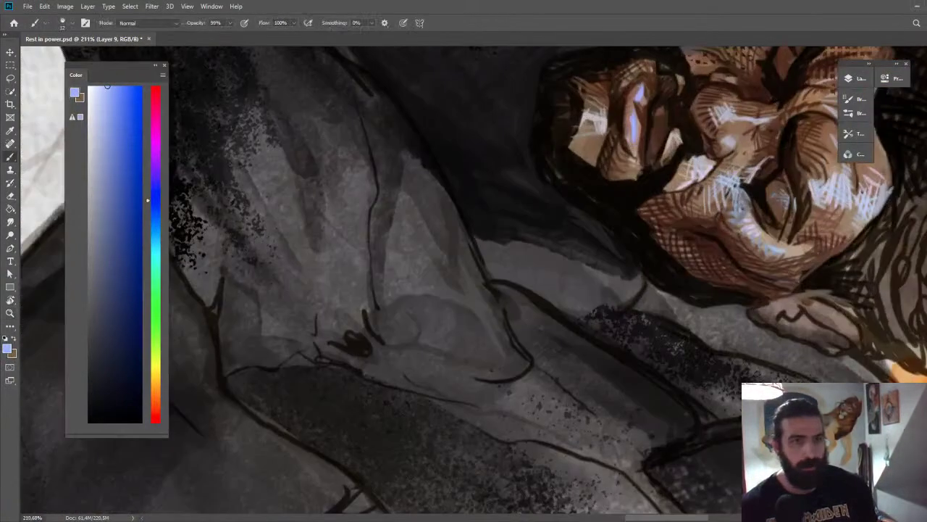
left_click(573, 124, "alt")
left_click(552, 118, "alt")
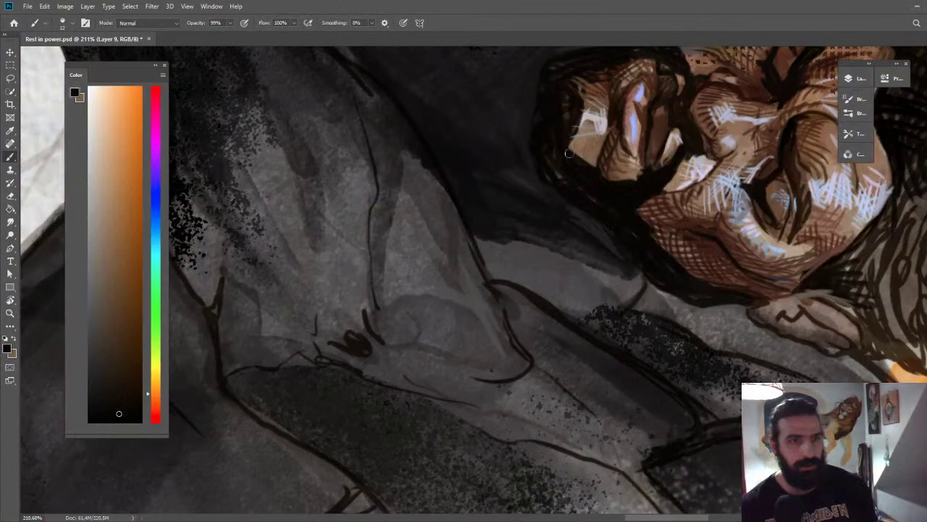
left_click_drag(569, 152, 580, 148)
left_click(598, 89, "alt")
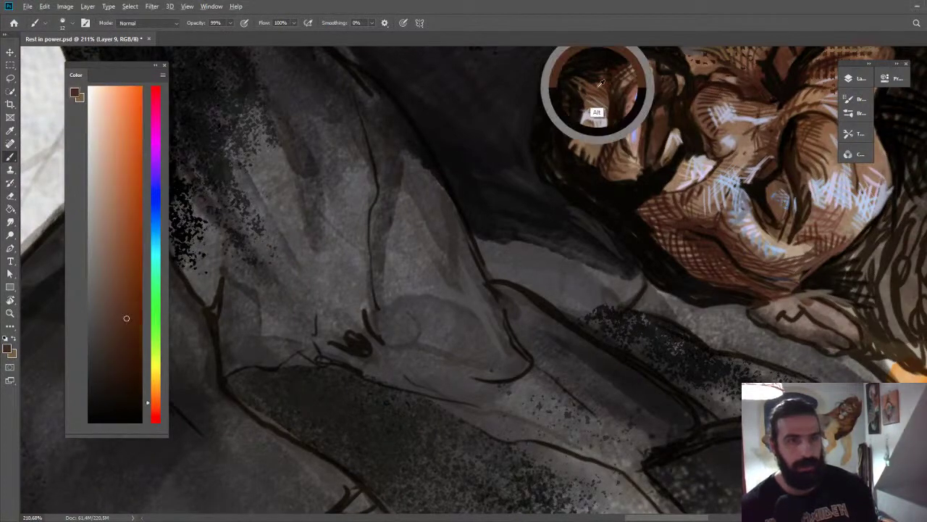
key("z")
left_click_drag(603, 78, 652, 141)
Sample near-black from the hair and brown from the forehead, pick a deeper black, and touch up the dark hairline above the far temple.
key("r")
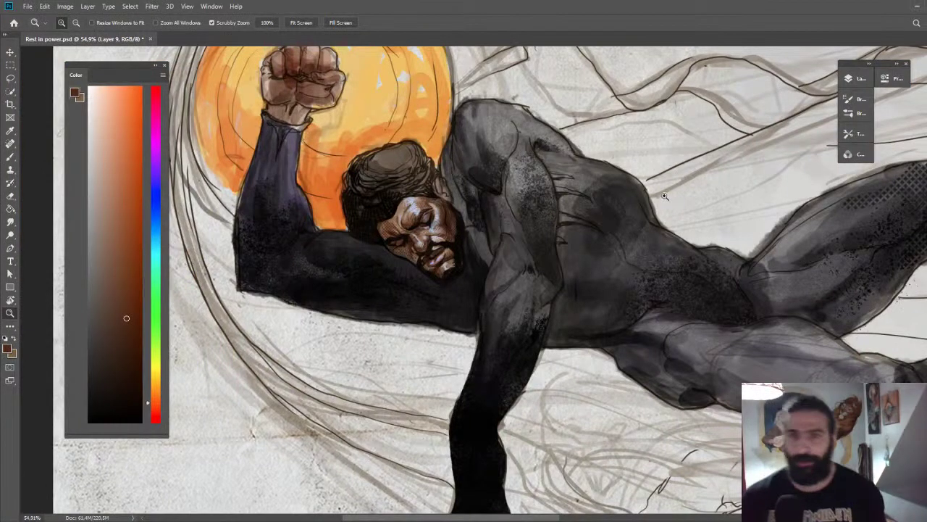
left_click_drag(399, 238, 507, 211)
key("b")
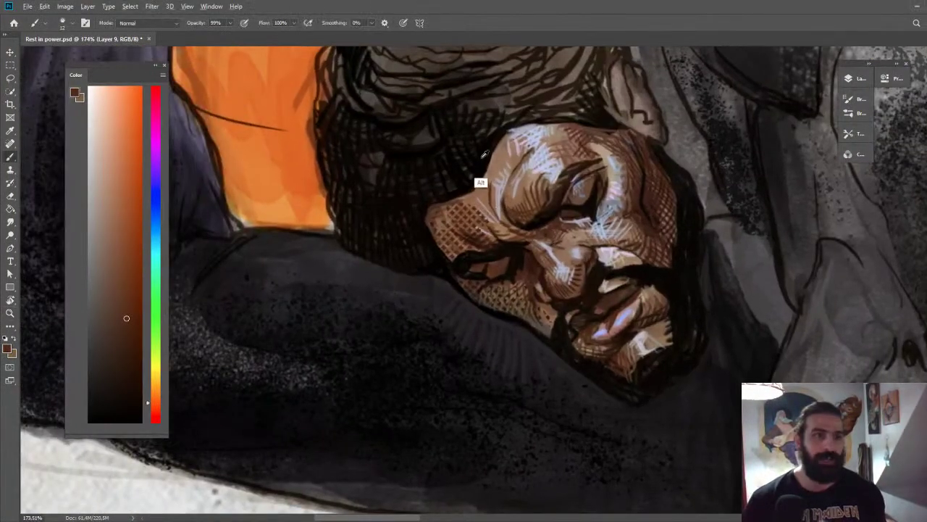
left_click(451, 194, "alt")
left_click(483, 165, "alt")
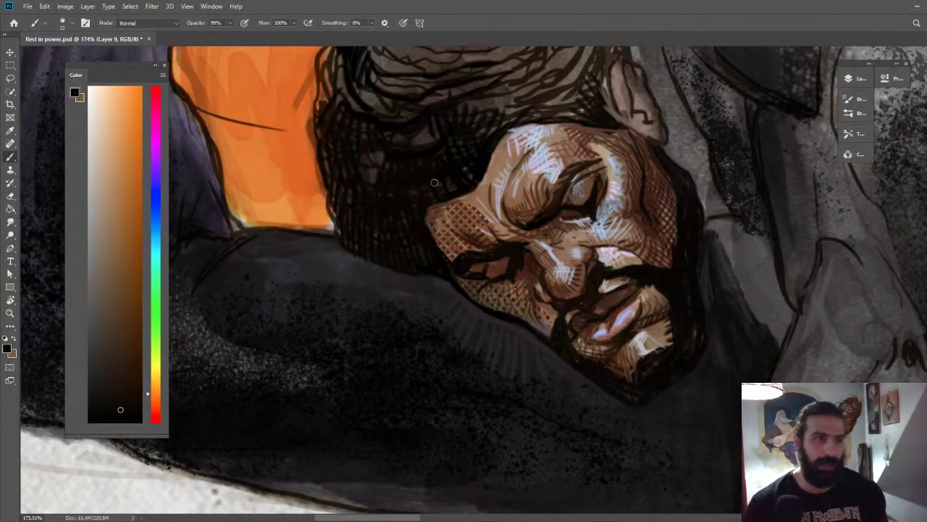
left_click(124, 411)
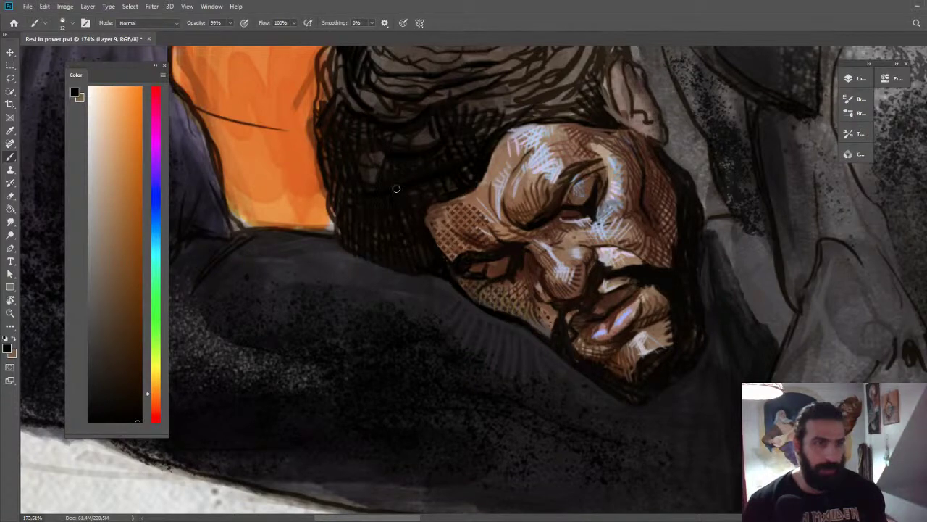
left_click(437, 210, "alt")
left_click(479, 191, "alt")
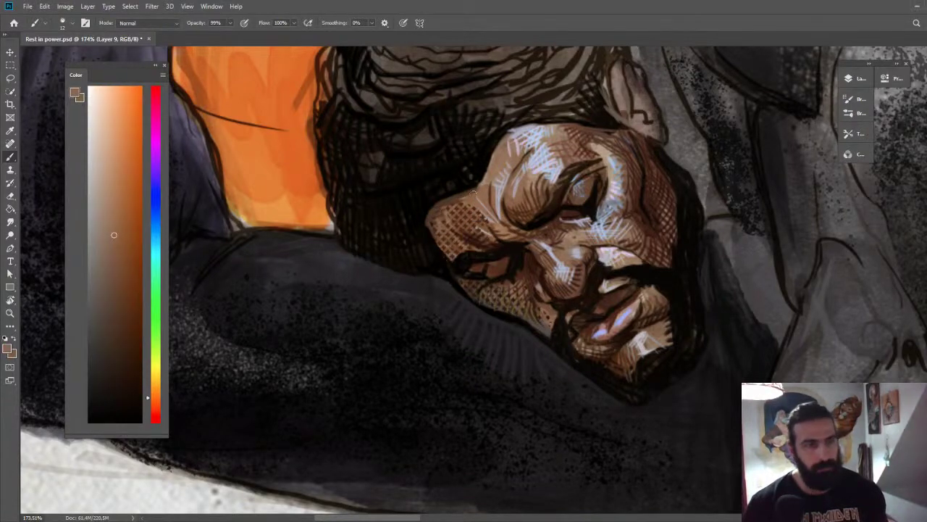
left_click(420, 224, "alt")
left_click(439, 191, "alt")
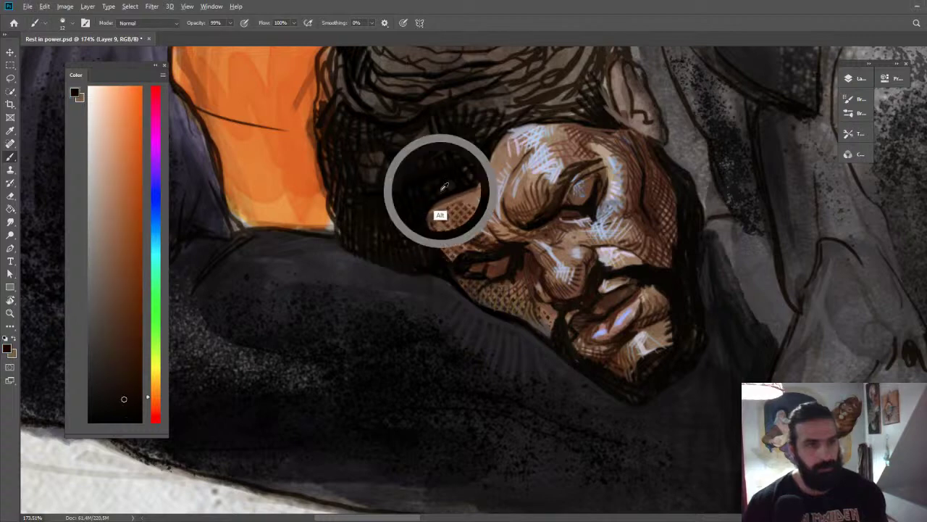
Sample near-black beside the far eye and darken the face's far edge against the raised arm, with the head turned upright.
key("z")
left_click_drag(518, 163, 453, 163)
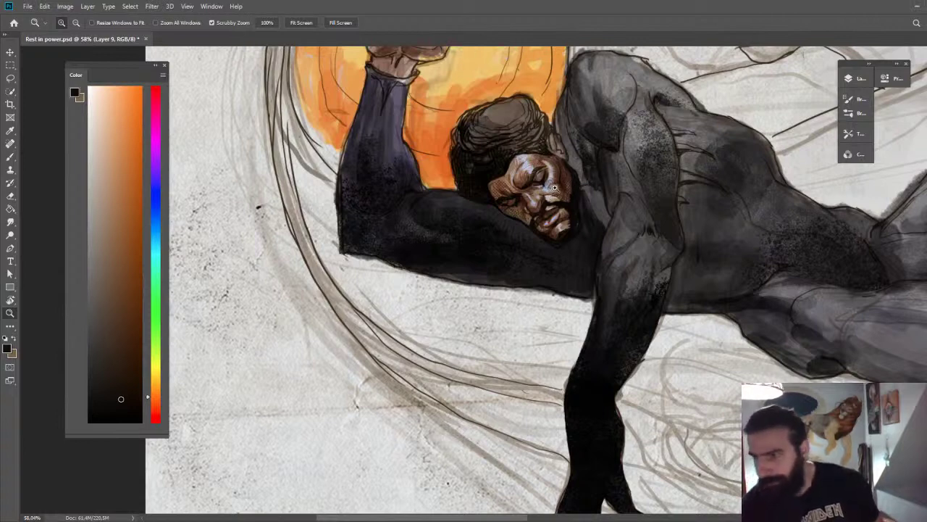
left_click_drag(520, 213, 519, 205)
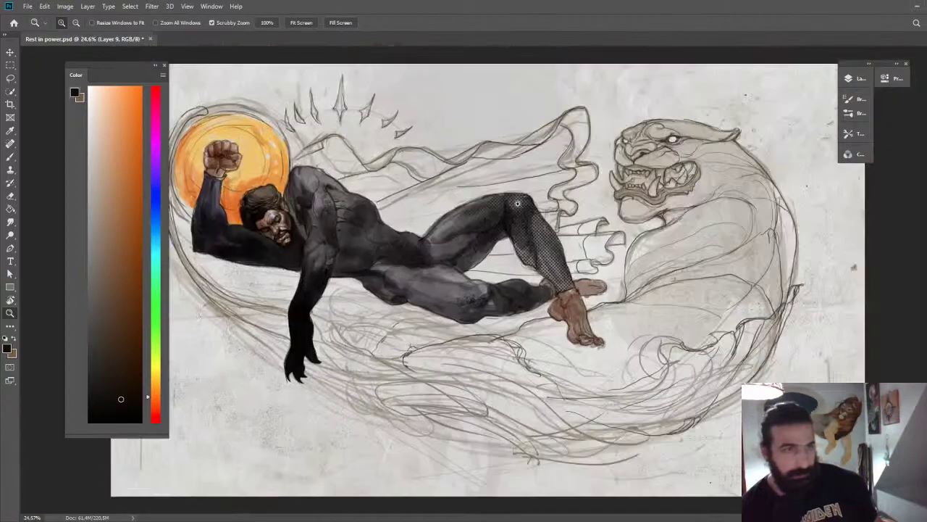
left_click_drag(382, 239, 486, 97)
key("r")
left_click_drag(358, 137, 488, 254)
key("z")
left_click_drag(418, 142, 500, 142)
key("b")
left_click(425, 219, "alt")
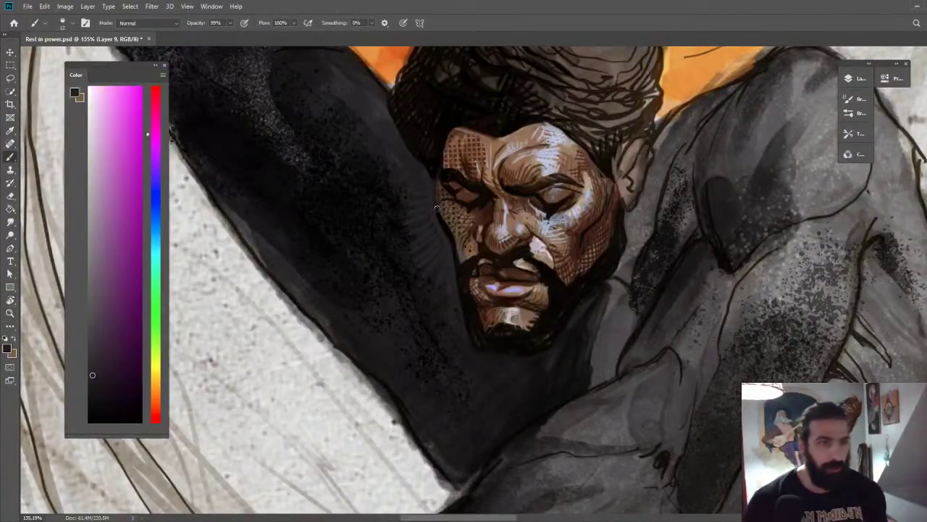
left_click(445, 189, "alt")
left_click_drag(439, 178, 440, 216)
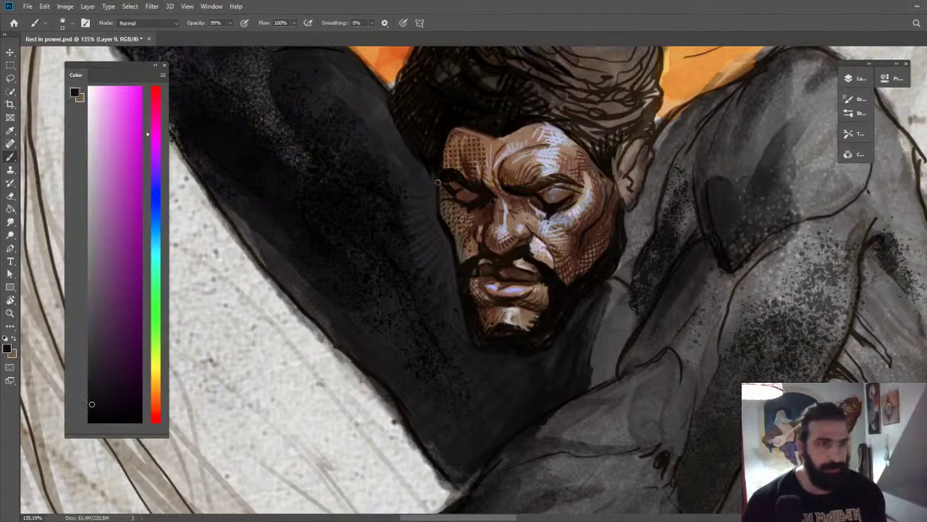
Sample the arm's dark grey and the outline's near-black to clean up the edge of the far cheek and temple.
left_click(429, 197, "alt")
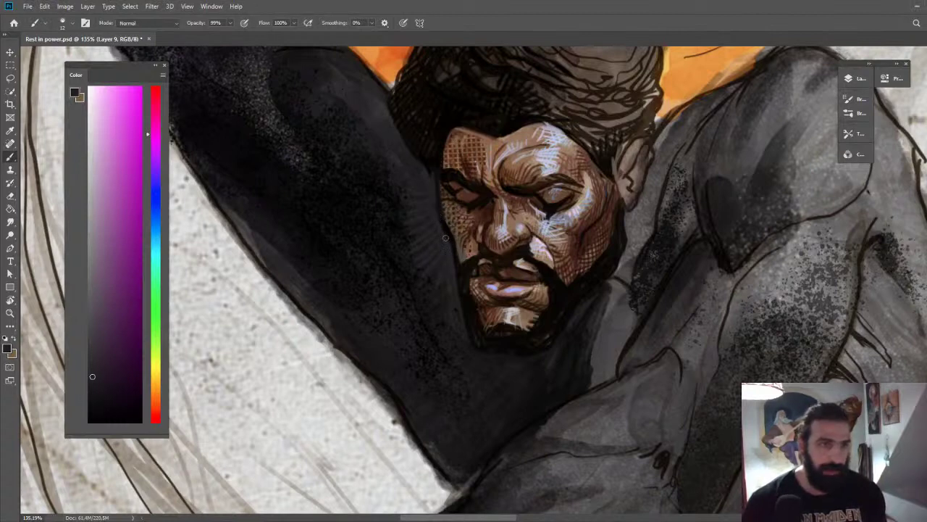
left_click(458, 261, "alt")
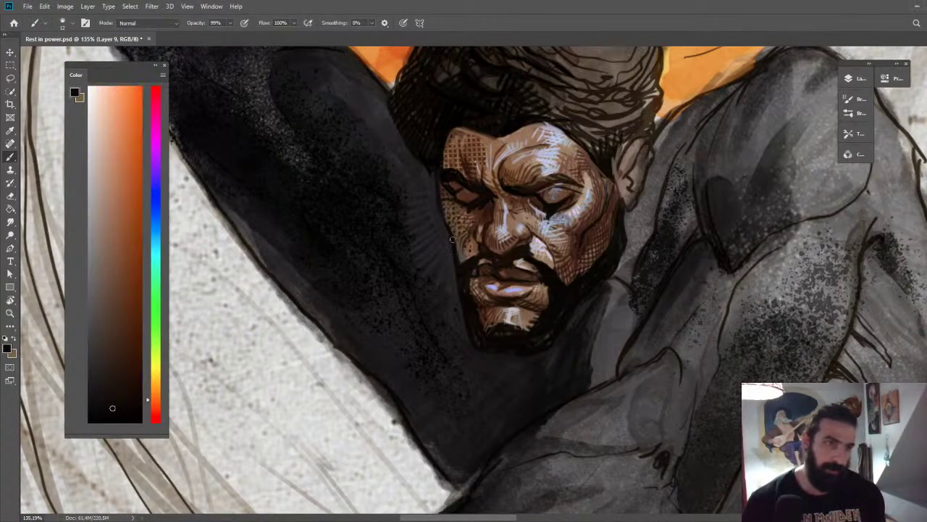
left_click_drag(435, 188, 427, 174)
left_click(435, 190, "alt")
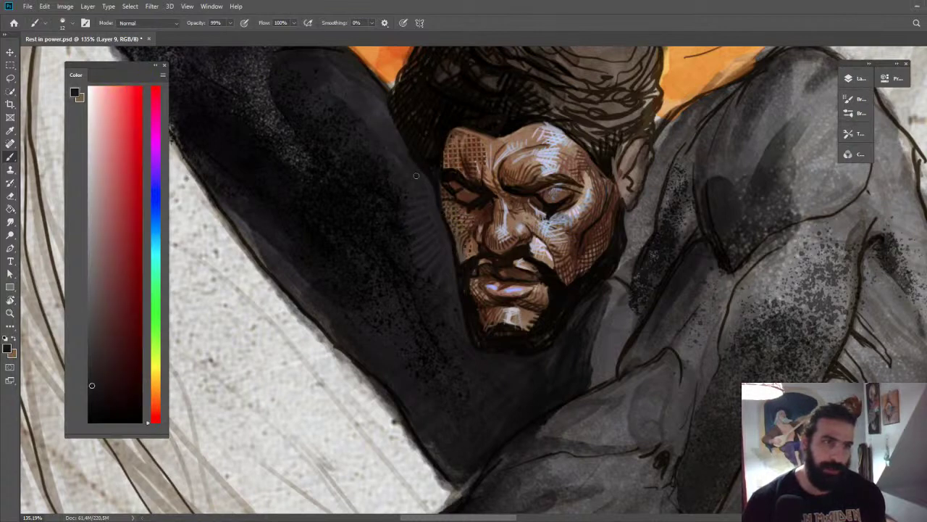
left_click(449, 210, "alt")
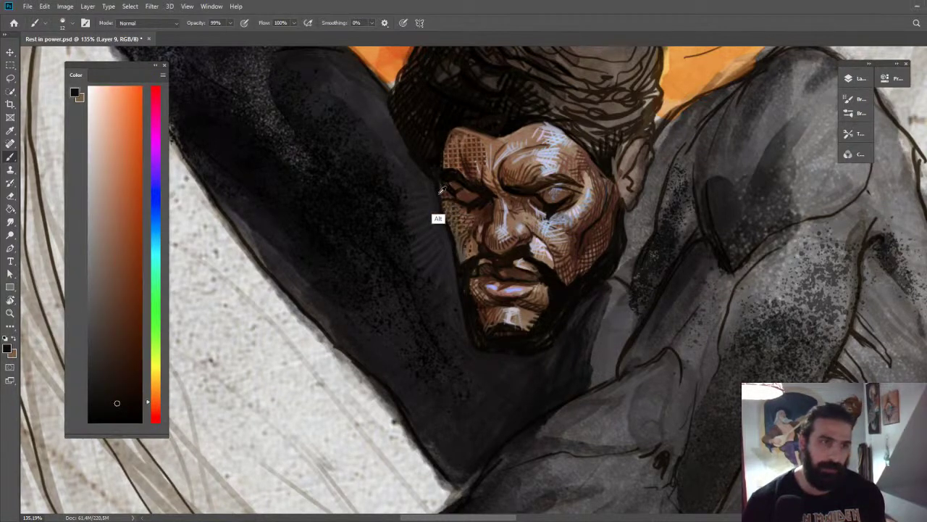
Sample near-black and dark reddish brown around the mouth and touch up the moustache and the parting of the lips, working with the canvas rotated.
key("z")
left_click_drag(462, 194, 384, 194)
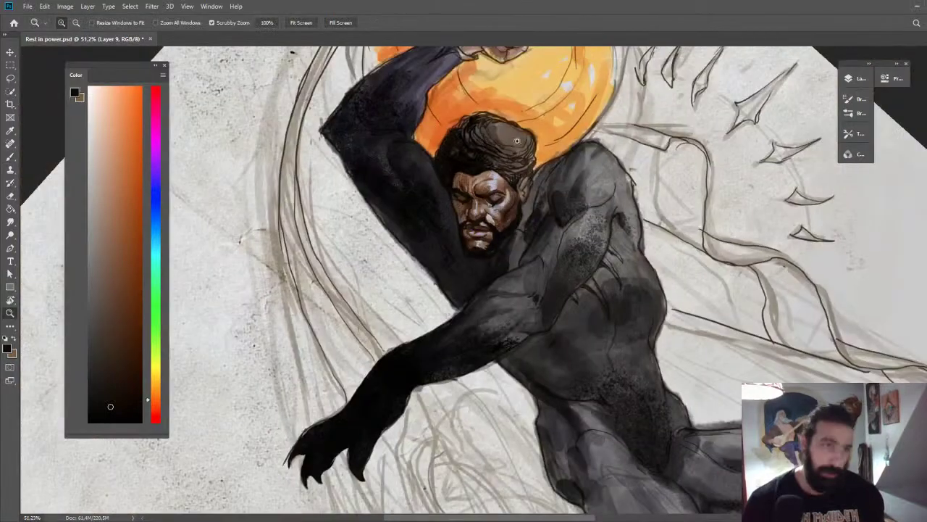
key("r")
left_click_drag(494, 203, 749, 217)
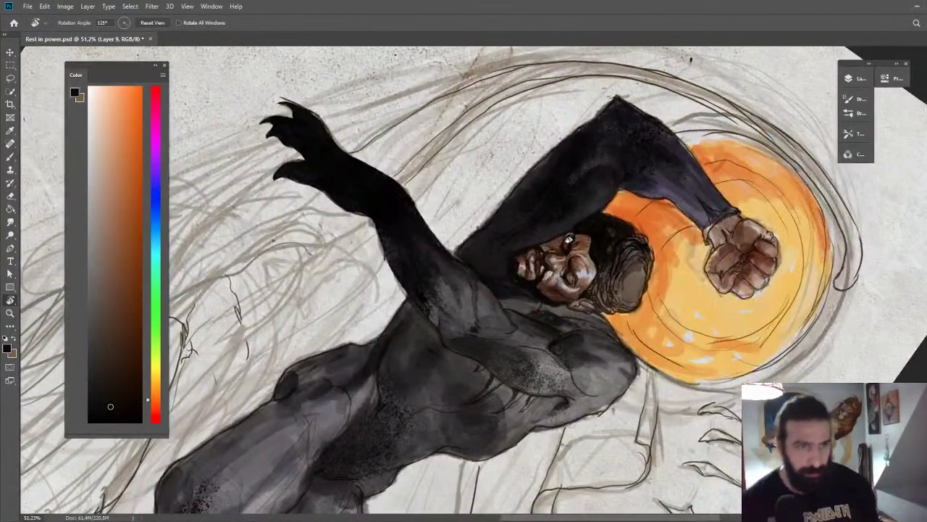
key("b")
scroll(637, 228, "up", 5, "alt")
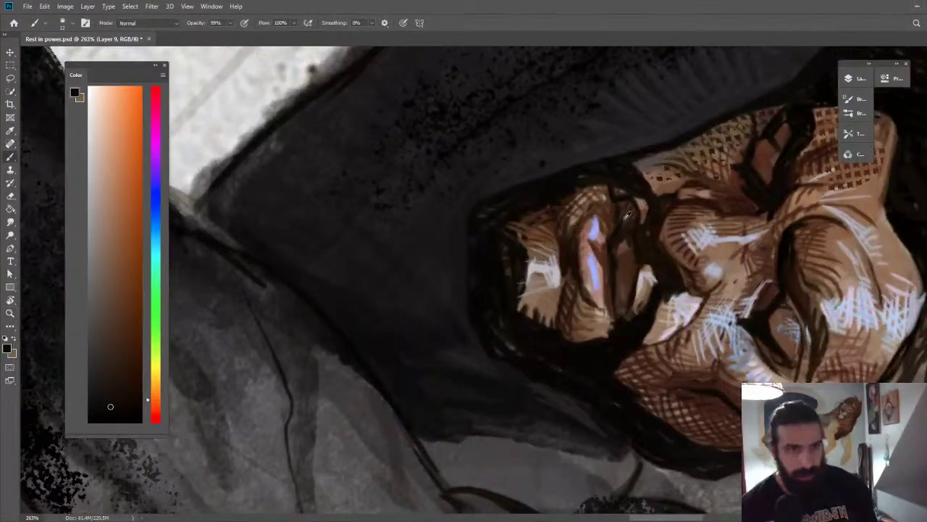
left_click(626, 218, "alt")
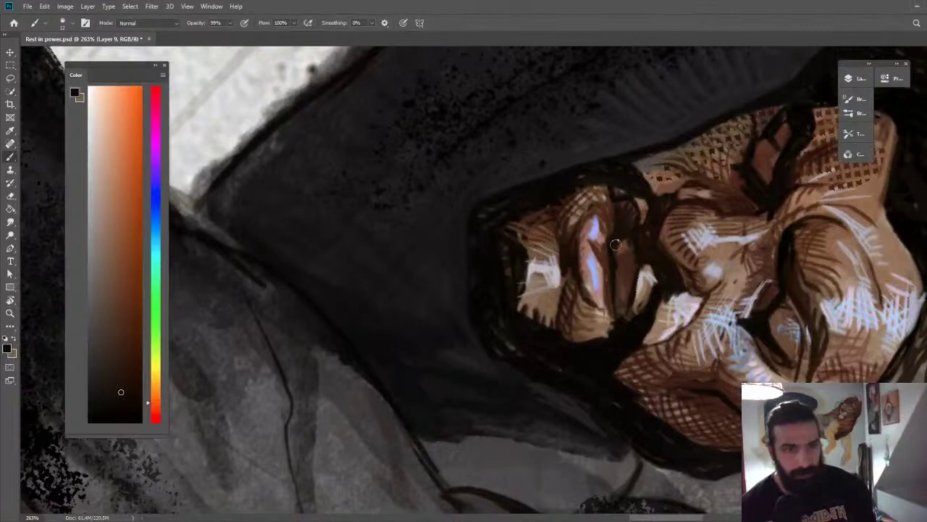
left_click(612, 272, "alt")
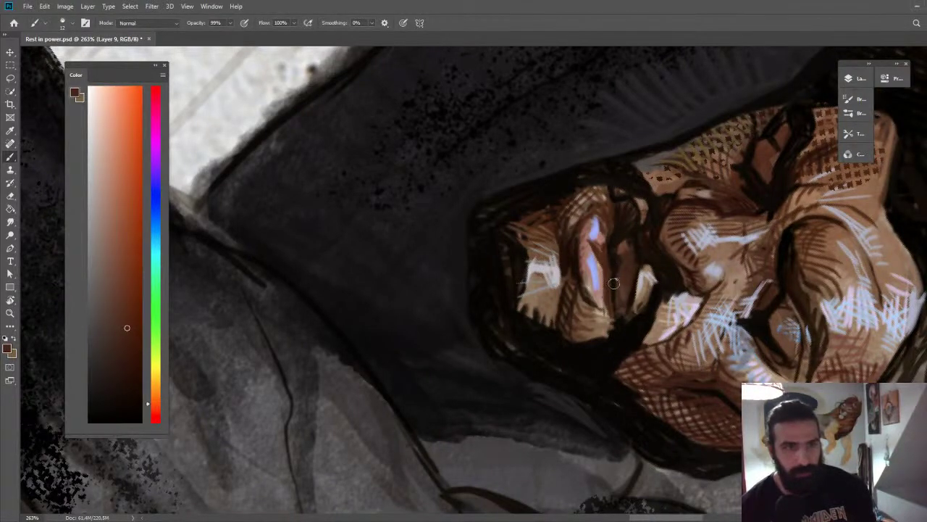
left_click(614, 287, "alt")
Sample dark grey from the neck shadow and clean up the beard's outer edge along the near jaw.
key("z")
left_click_drag(623, 181, 594, 135)
key("Escape")
left_click_drag(680, 187, 659, 157)
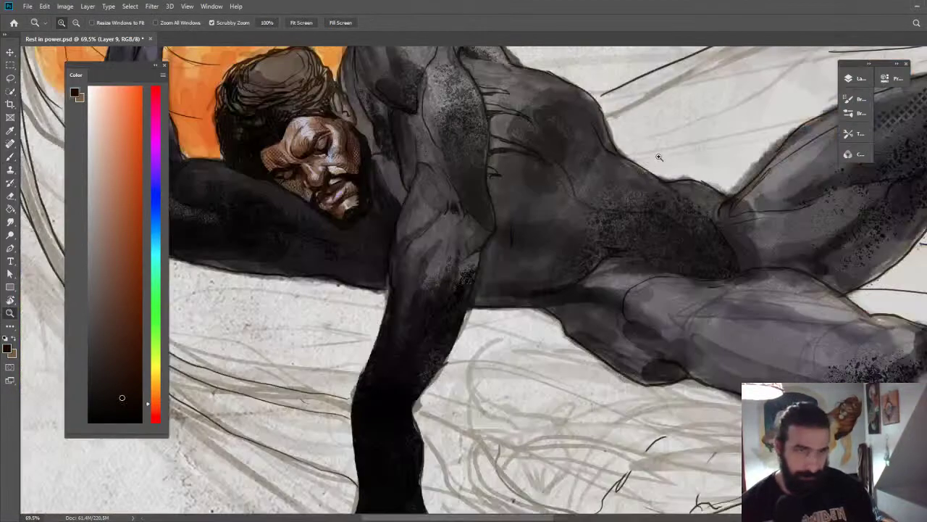
mouse_move(378, 216)
left_mouse_down()
mouse_move(381, 192)
mouse_move(428, 207)
left_mouse_up()
key("b")
left_click(430, 229, "alt")
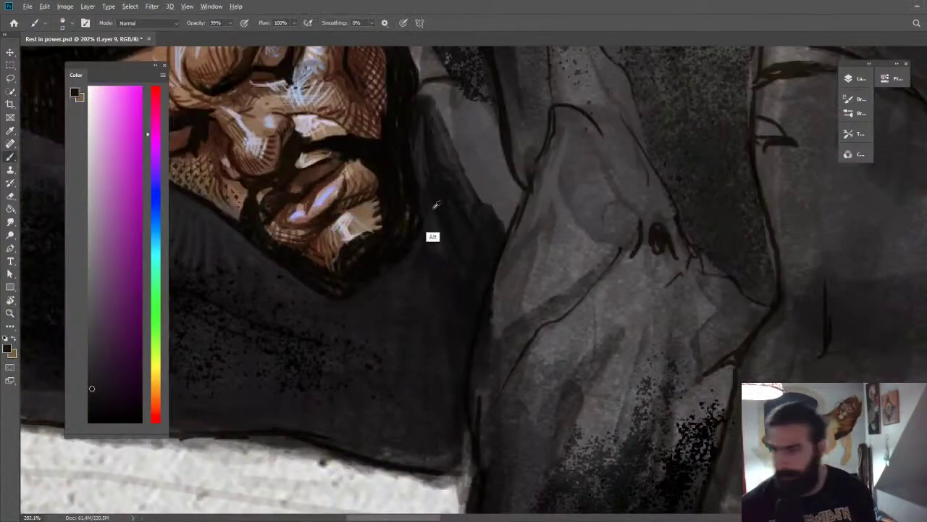
right_click(426, 184, "alt")
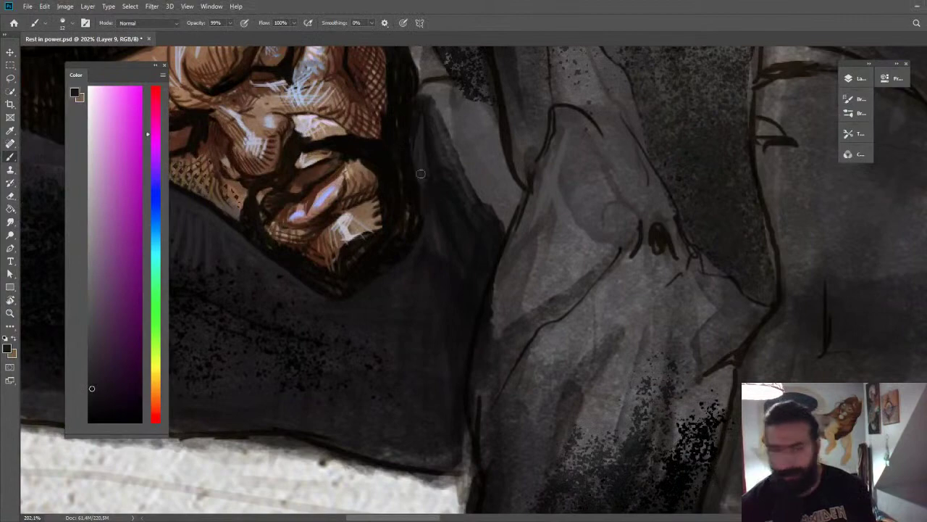
mouse_move(420, 195)
left_mouse_down()
mouse_move(422, 229)
mouse_move(418, 210)
mouse_move(386, 202)
left_mouse_up()
Sample near-black and mid grey beside the near jaw and rework the edge of the neck's shadow.
key("z")
left_click_drag(443, 199, 520, 206)
key("b")
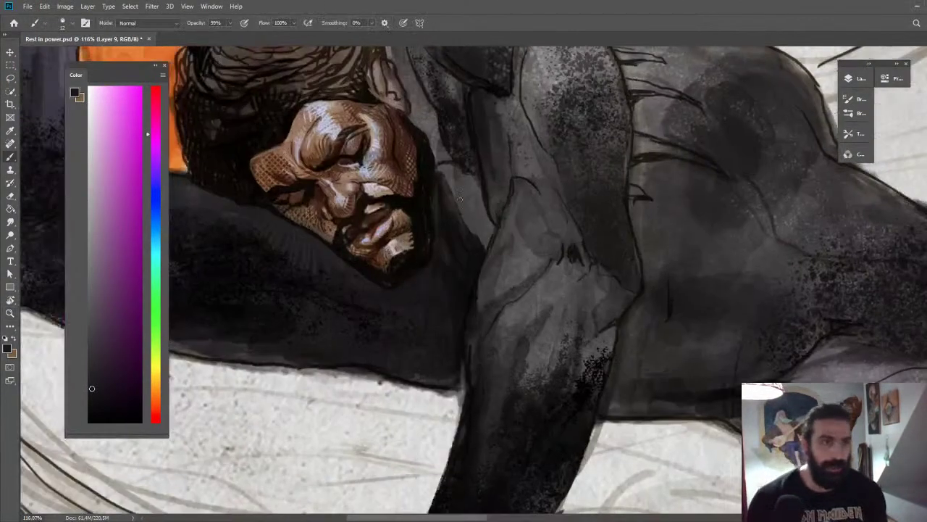
left_click(430, 169, "alt")
left_click_drag(442, 176, 463, 220)
left_click(452, 198, "alt")
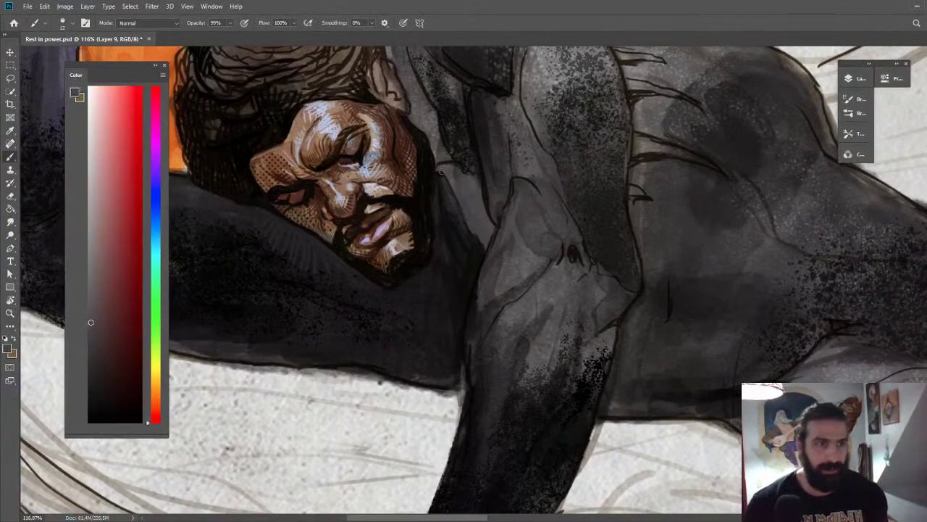
Rotate the canvas, sample near-black, and strengthen the lower end of the speckled shadow between the neck and shoulder.
key("z")
left_click_drag(442, 174, 446, 200)
key("r")
mouse_move(487, 156)
left_mouse_down()
mouse_move(617, 181)
mouse_move(658, 203)
left_mouse_up()
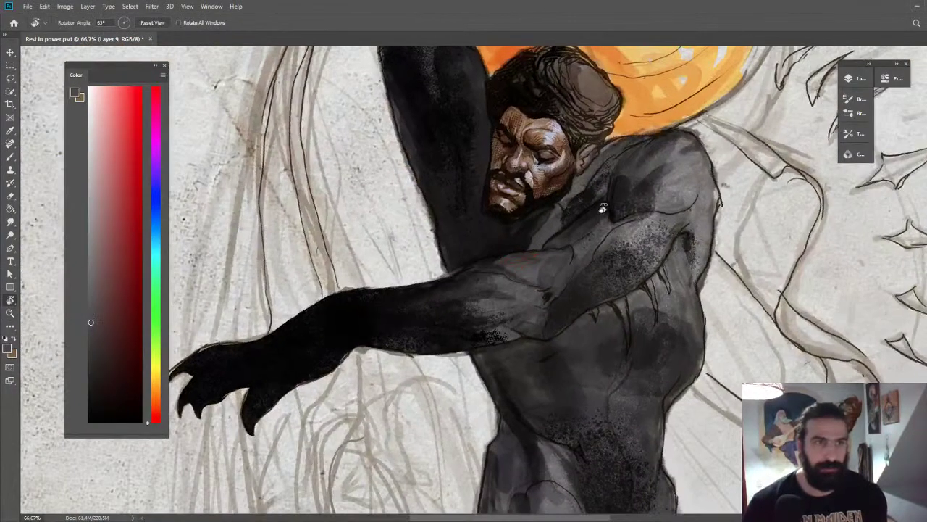
key("z")
left_click_drag(577, 206, 631, 201)
key("b")
left_click(563, 230, "alt")
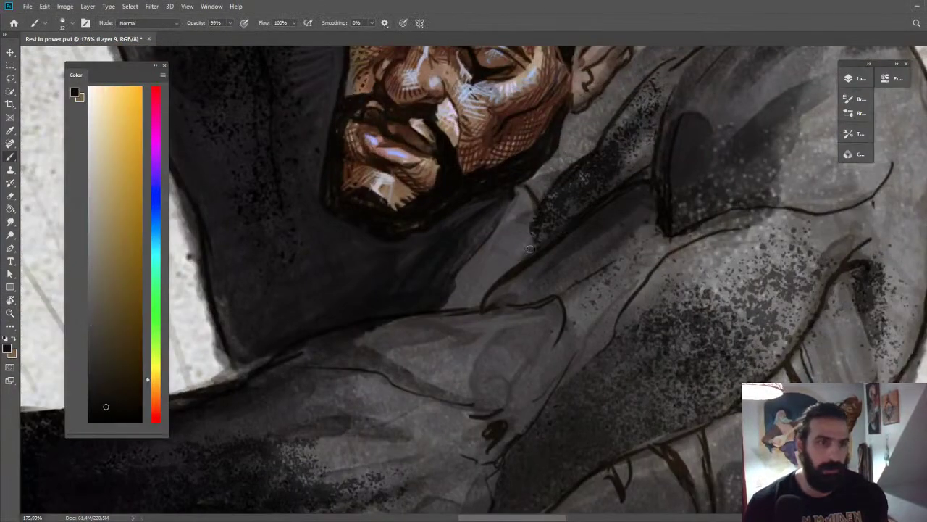
left_click_drag(530, 248, 552, 241)
Sample near-black and dark reddish brown between the near cheek and ear and touch up the sideburn edge.
mouse_move(548, 197)
left_mouse_down()
mouse_move(592, 153)
mouse_move(564, 174)
mouse_move(574, 145)
mouse_move(583, 258)
left_mouse_up()
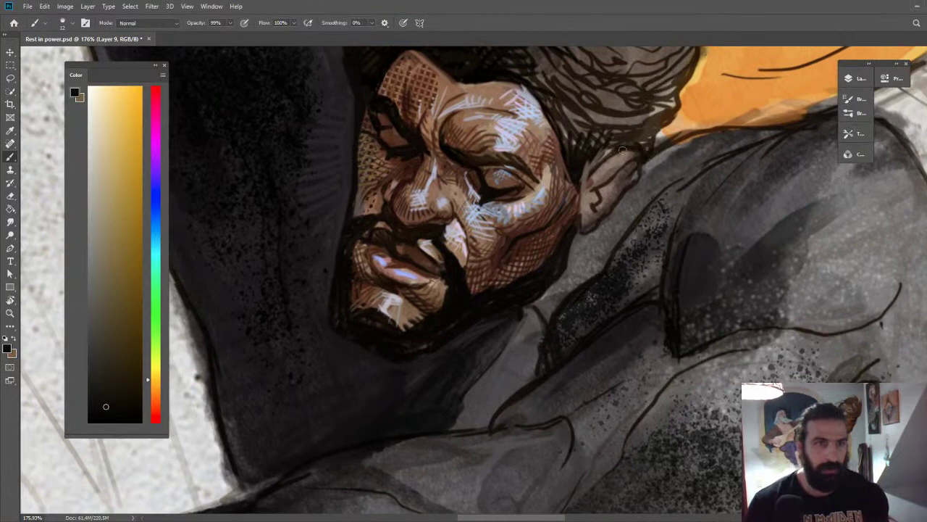
left_click(576, 176, "alt")
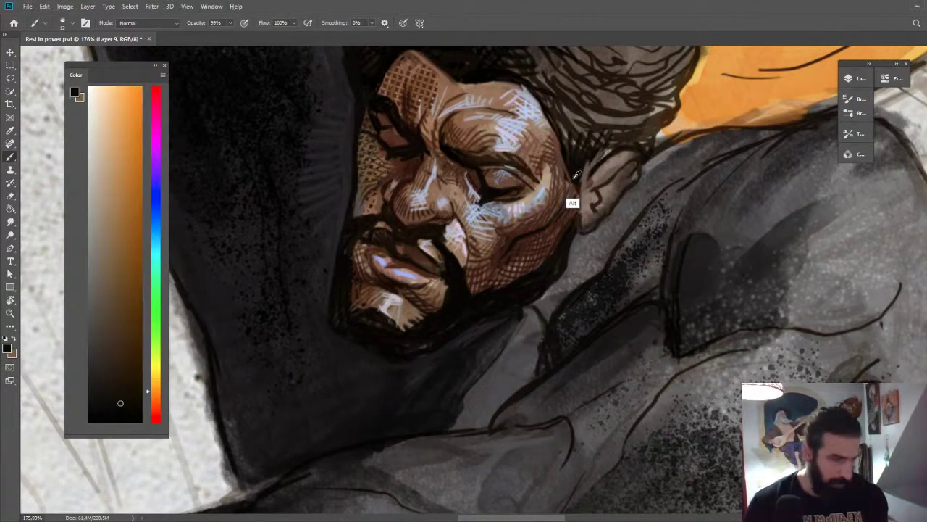
left_click(565, 217, "alt")
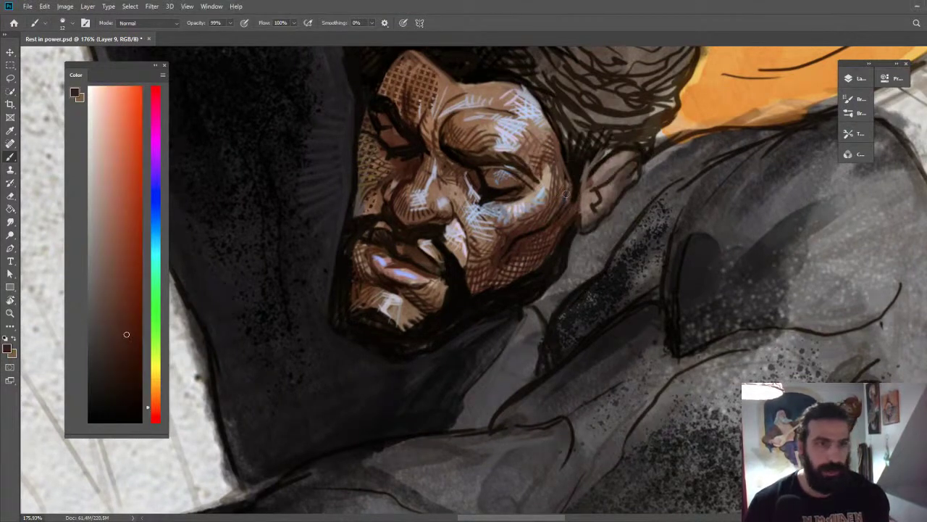
Sample near-black and the pale highlight colour around the near eye and refine the lower eyelid's shadow and highlight.
key("z")
left_click_drag(605, 178, 540, 179)
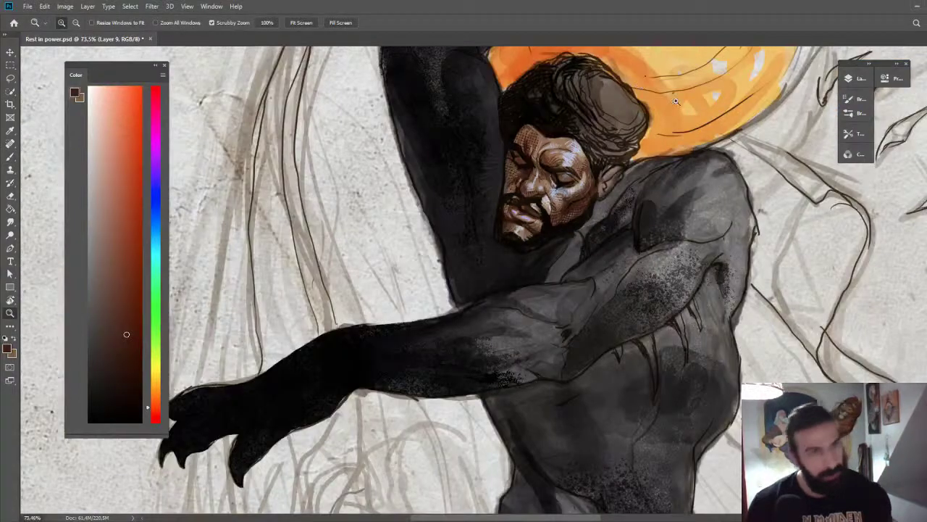
key("r")
left_click_drag(619, 61, 666, 117)
left_click_drag(603, 177, 576, 179)
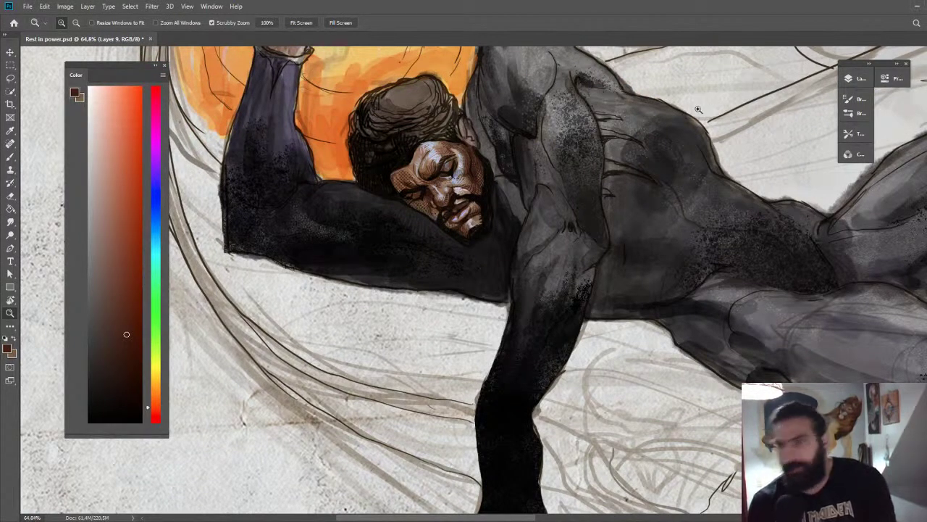
left_click_drag(465, 159, 523, 197)
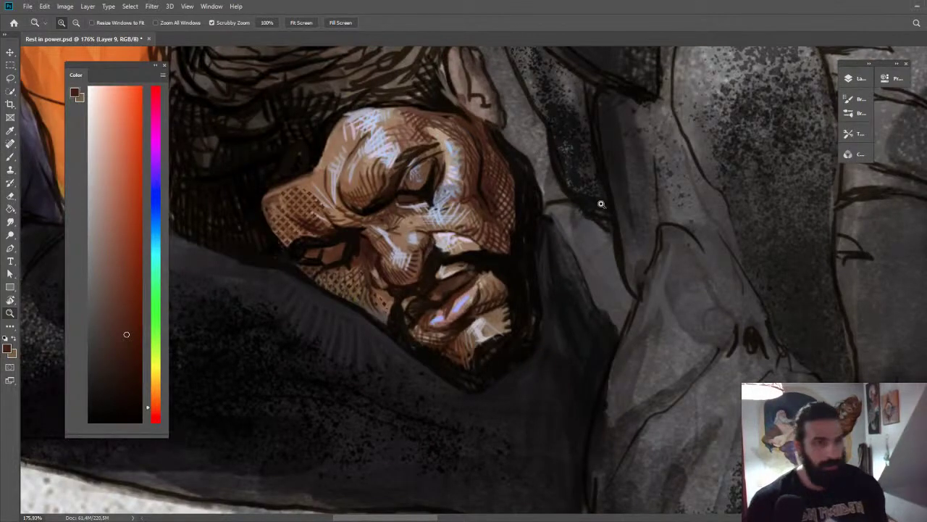
left_click_drag(416, 203, 458, 202)
key("b")
left_click(442, 197, "alt")
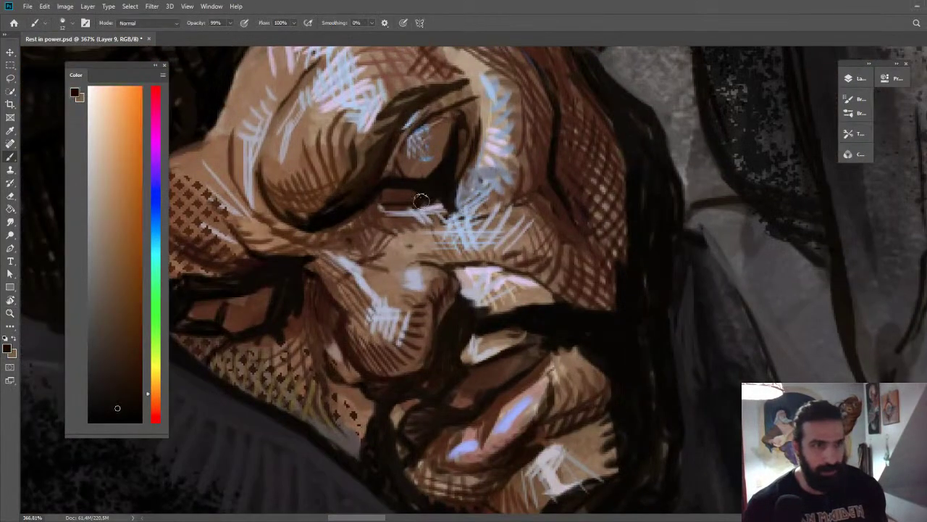
left_click(424, 201, "alt")
left_click(426, 216, "alt")
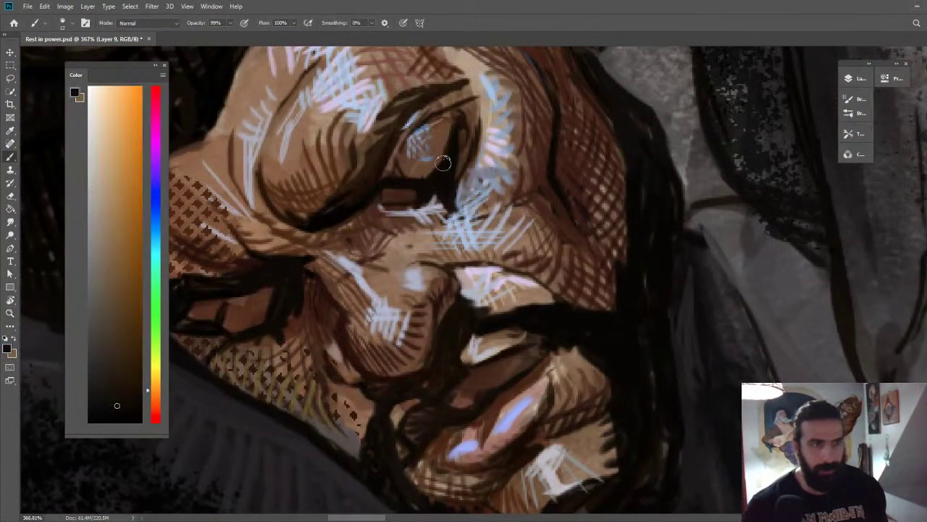